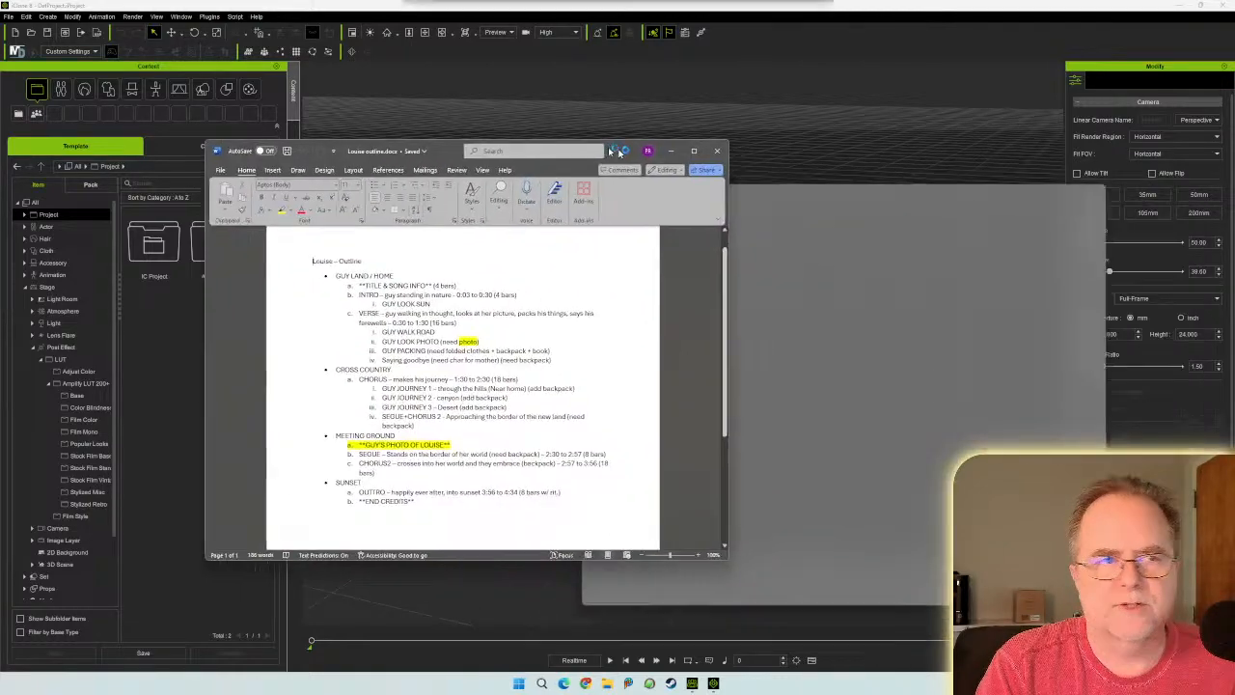
# - Move the Louise outline document clear of the project viewport and load the Louise-GUY LOOK SUN project
pyautogui.moveTo(629, 142); pyautogui.dragTo(815, 102)
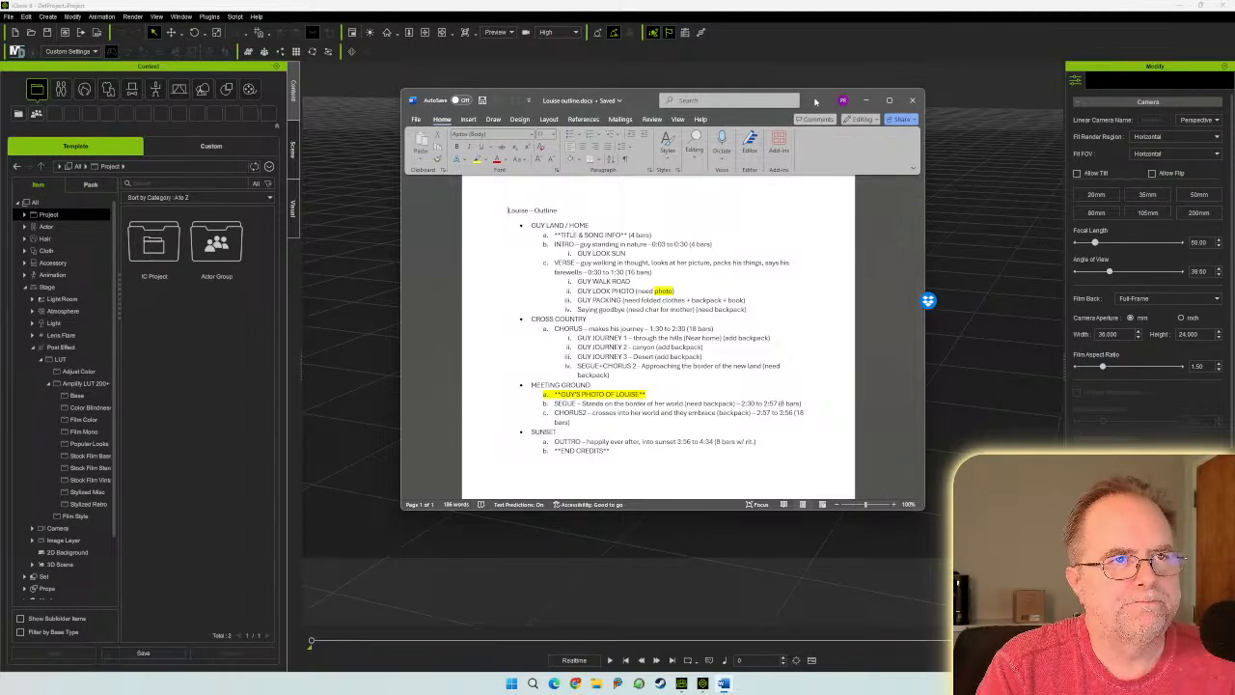
pyautogui.moveTo(815, 100); pyautogui.dragTo(812, 119)
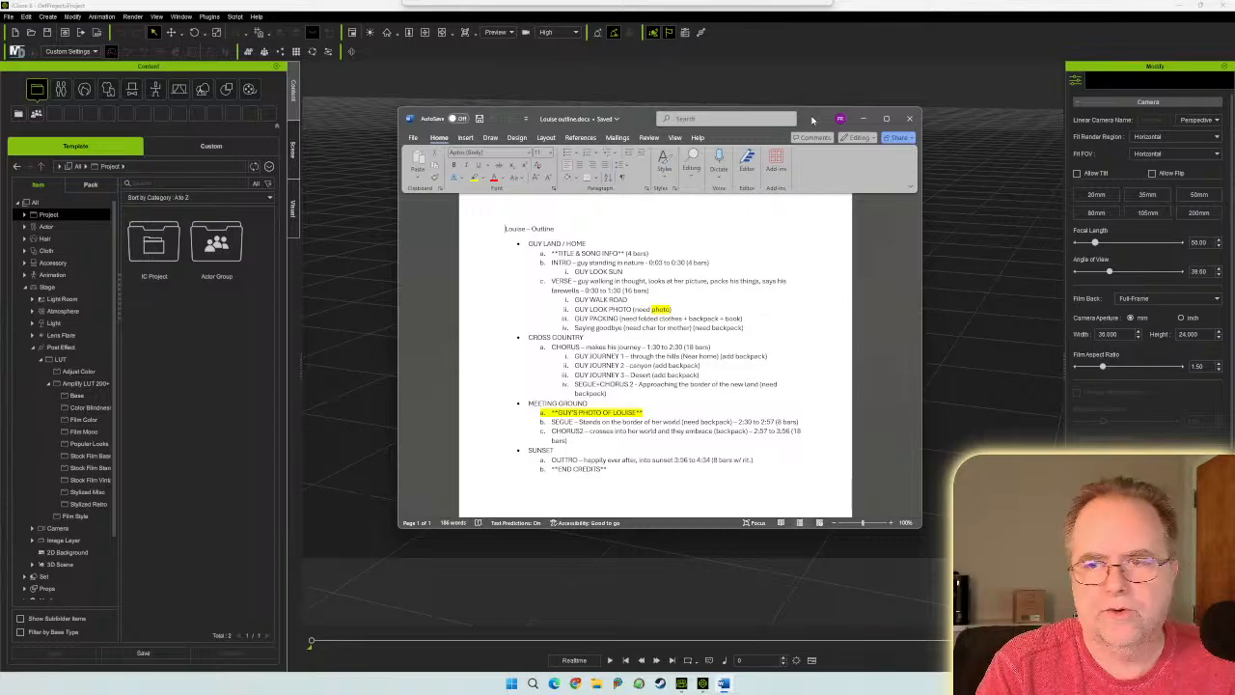
pyautogui.moveTo(812, 119); pyautogui.dragTo(818, 120)
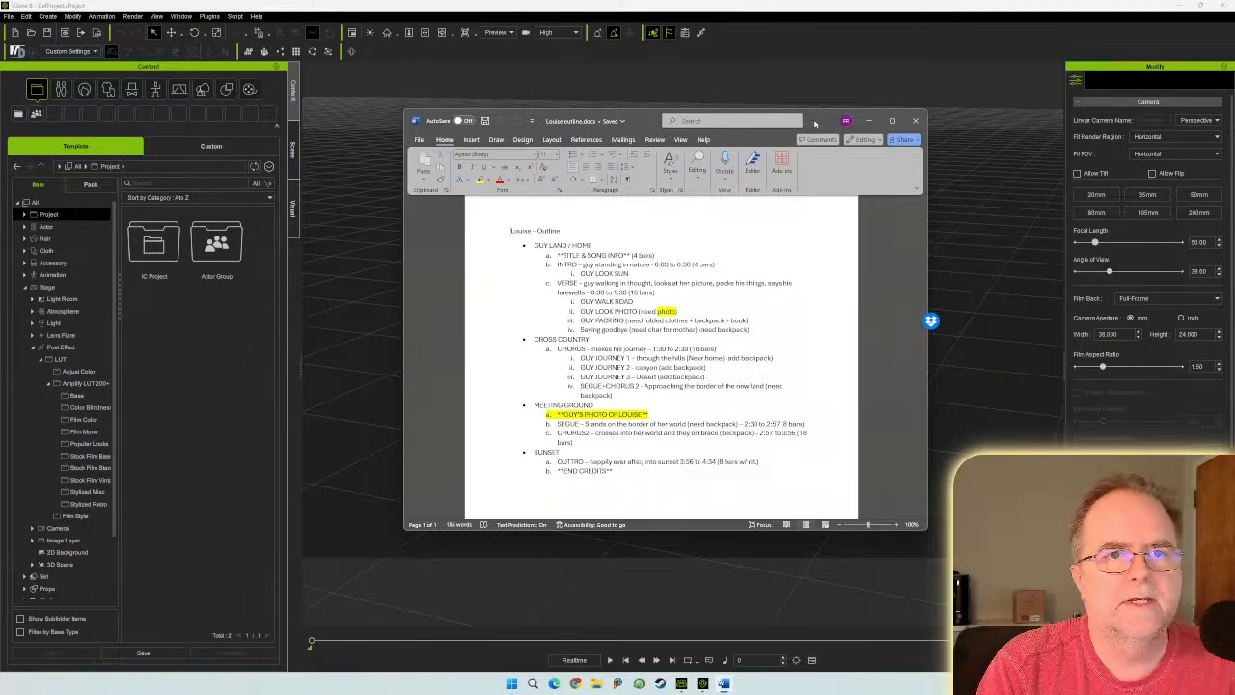
pyautogui.moveTo(815, 122); pyautogui.dragTo(1233, 202)
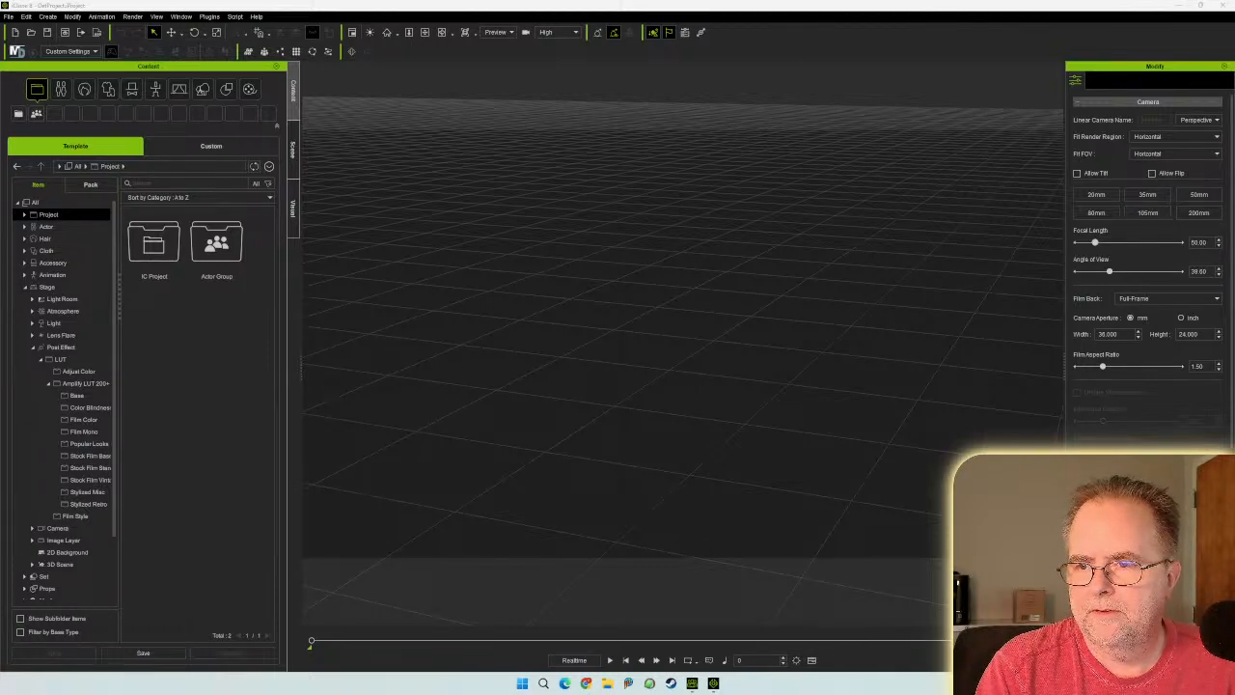
pyautogui.moveTo(1234, 463); pyautogui.dragTo(581, 318)
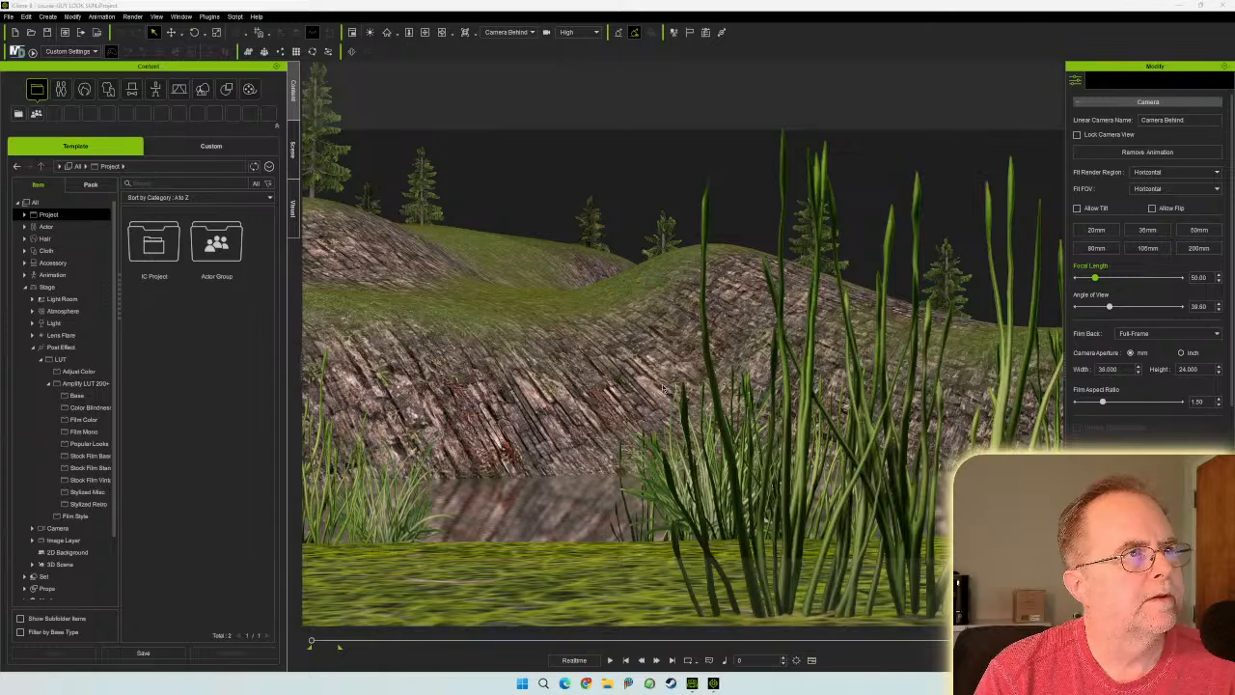
# - Compare the scene through Camera Behind and Camera Front, scrubbing to frame 124 and finishing on the Camera Front view
pyautogui.click(520, 33)
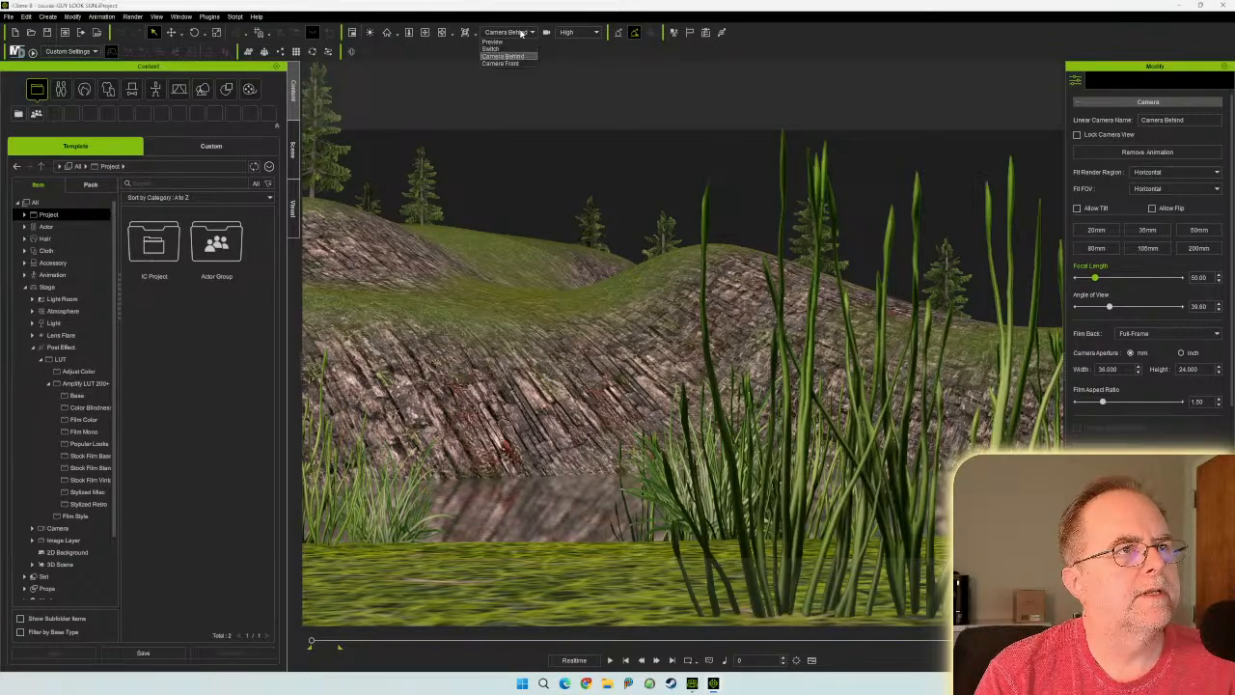
pyautogui.click(511, 63)
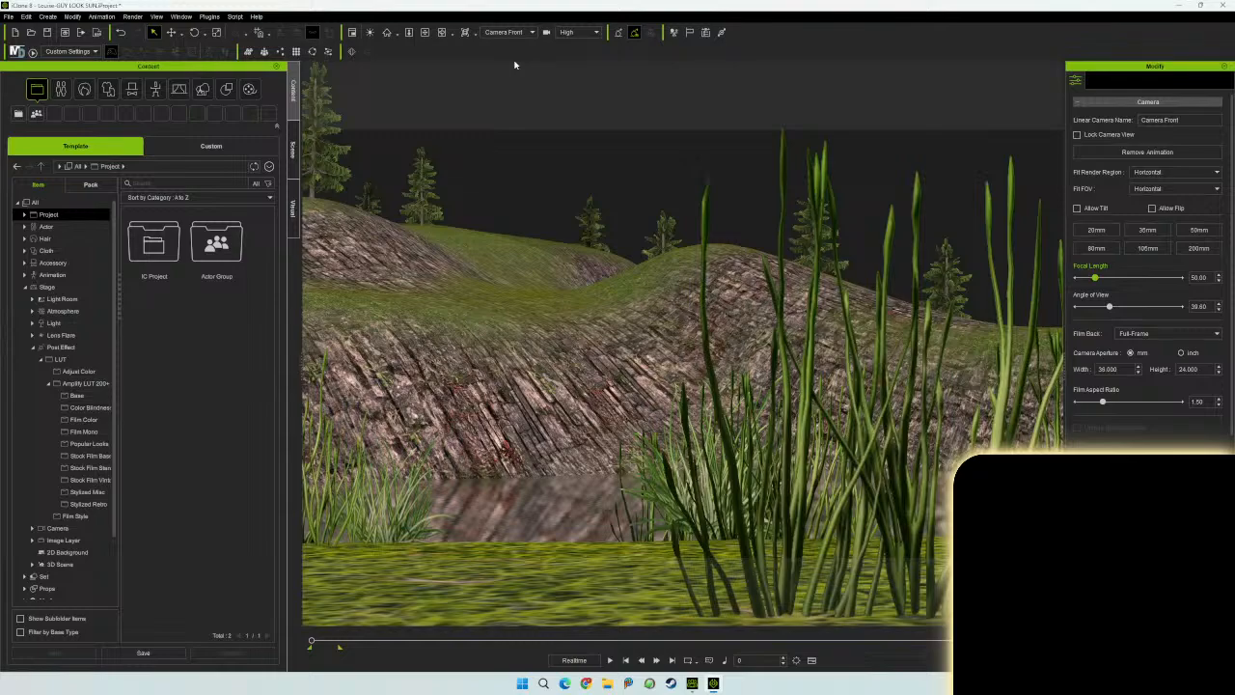
pyautogui.click(521, 33)
pyautogui.click(518, 57)
pyautogui.moveTo(313, 644)
pyautogui.mouseDown()
pyautogui.moveTo(339, 648)
pyautogui.moveTo(320, 645)
pyautogui.mouseUp()
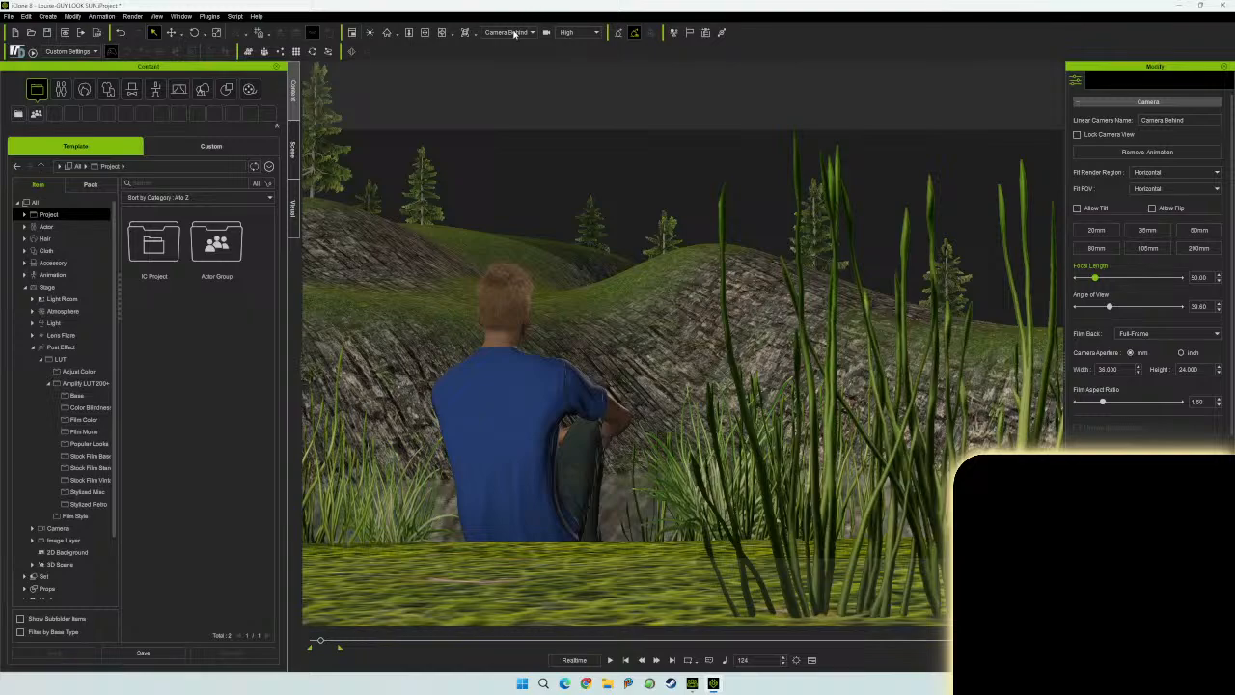
pyautogui.click(515, 32)
pyautogui.click(501, 52)
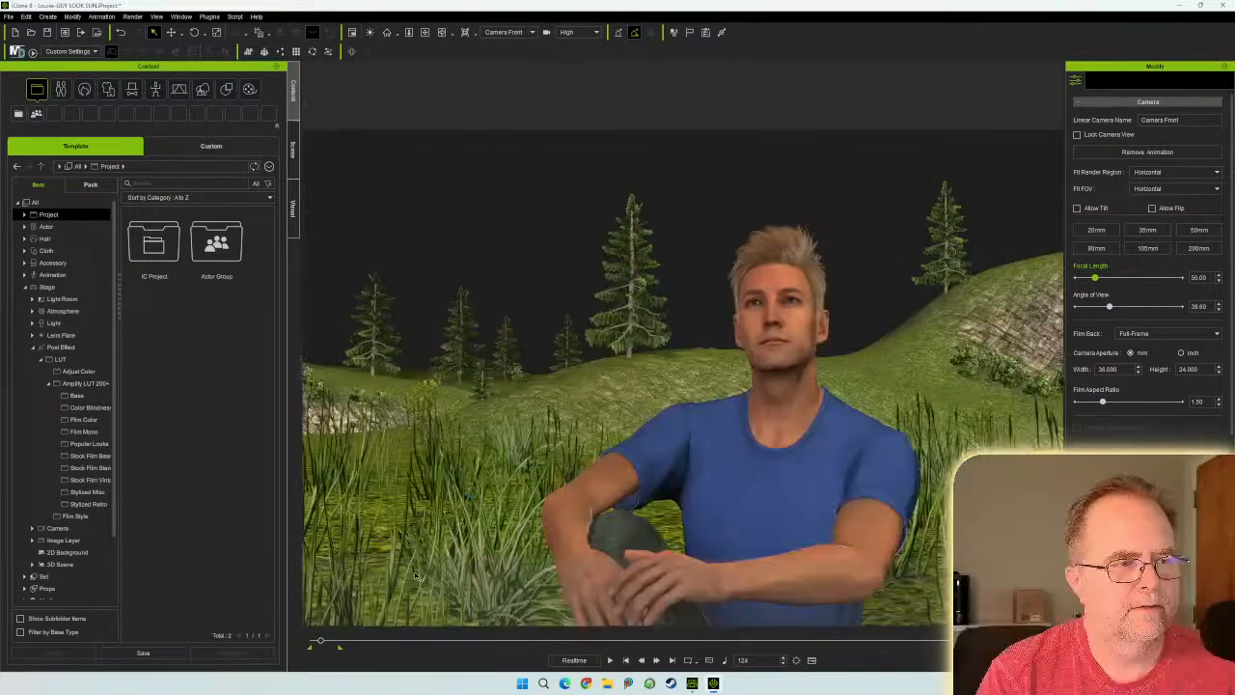
# - Scrub the Camera Front shot forward to frame 228 to review the man's pose
pyautogui.moveTo(321, 642)
pyautogui.mouseDown()
pyautogui.moveTo(341, 646)
pyautogui.moveTo(325, 639)
pyautogui.mouseUp()
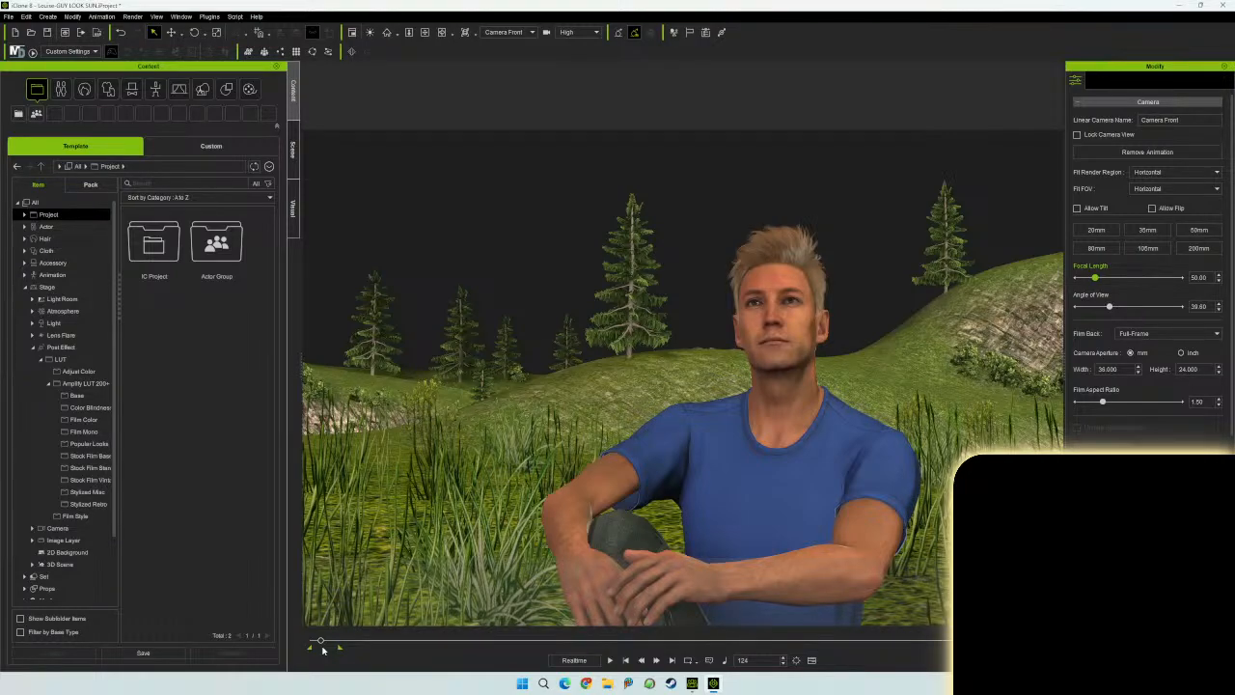
pyautogui.moveTo(322, 638); pyautogui.dragTo(323, 645)
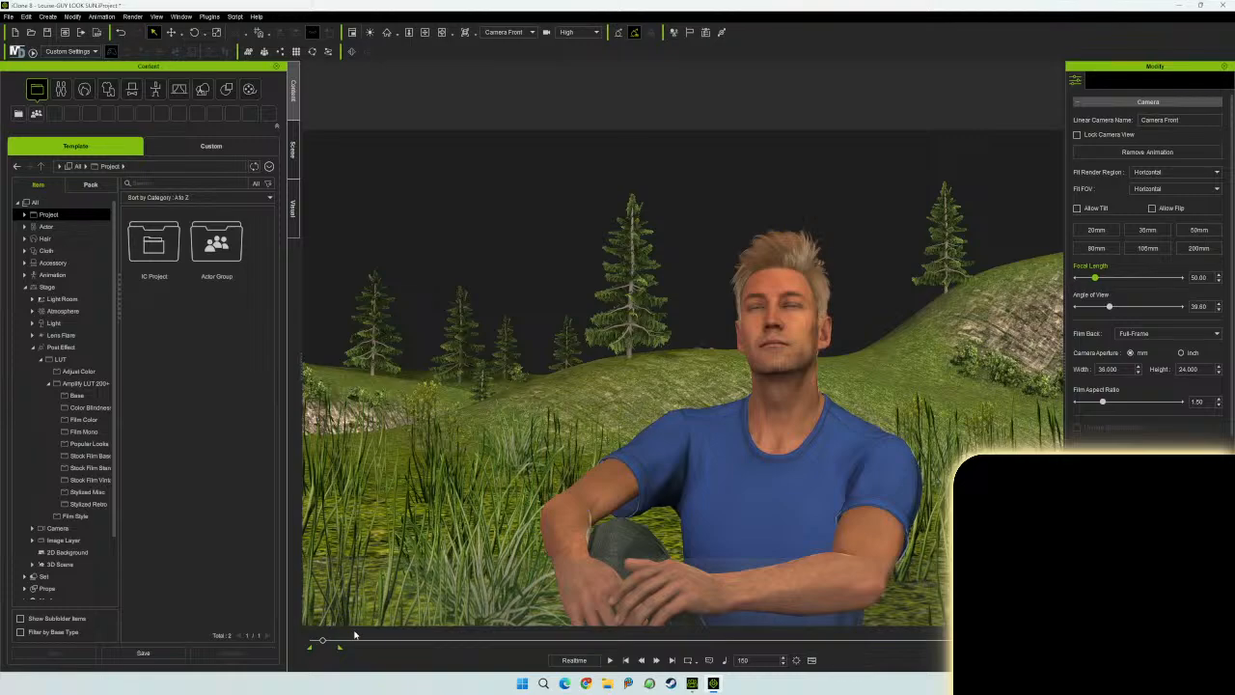
pyautogui.moveTo(323, 644); pyautogui.dragTo(330, 644)
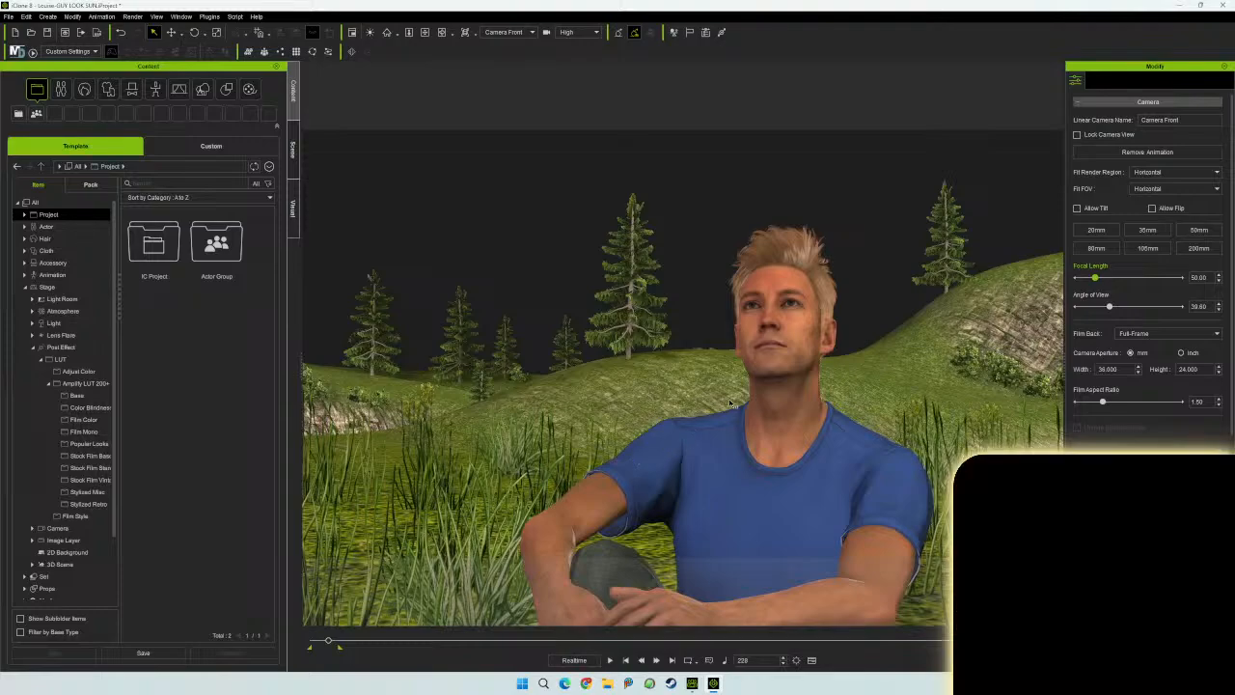
# - Select Camera Front in the scene list and fit its timeline tracks to the window
pyautogui.click(294, 150)
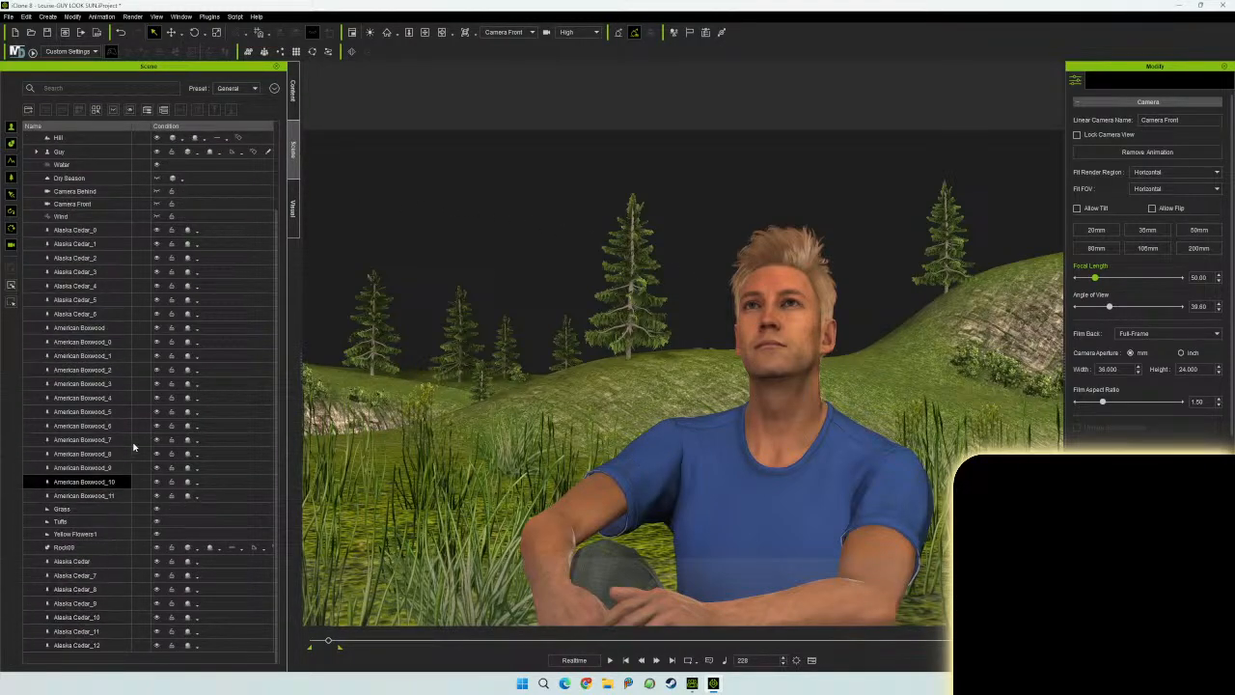
pyautogui.scroll(2, 137, 445)
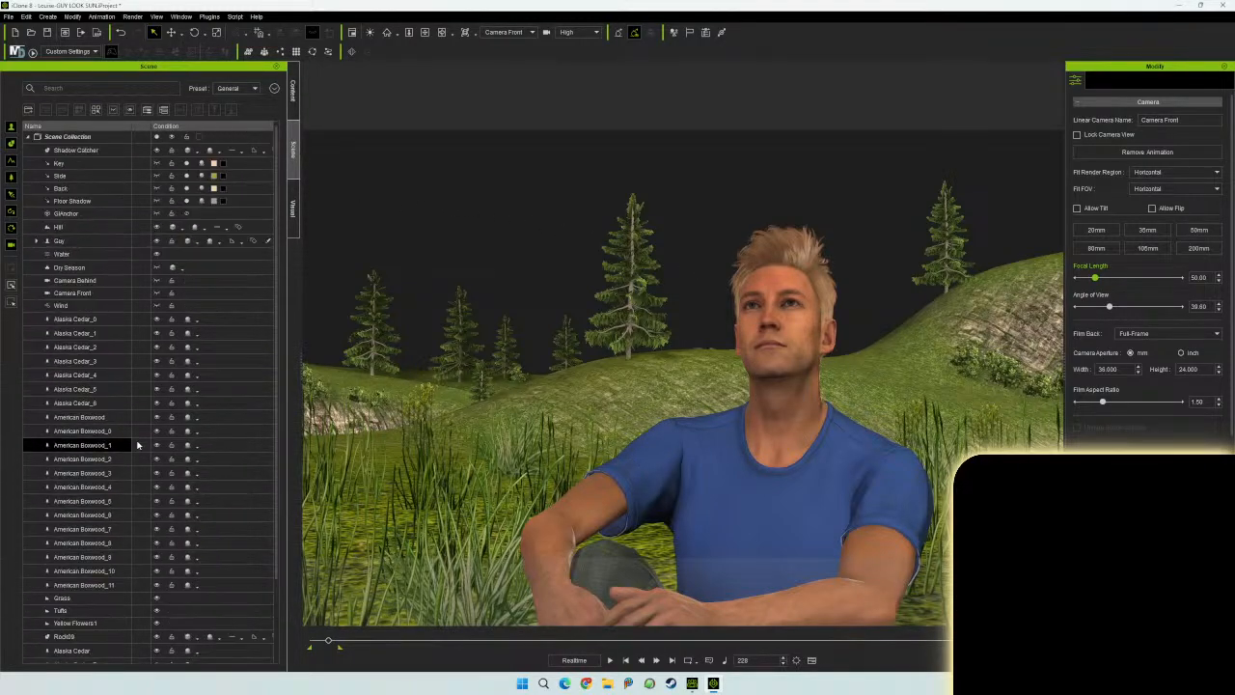
pyautogui.click(122, 292)
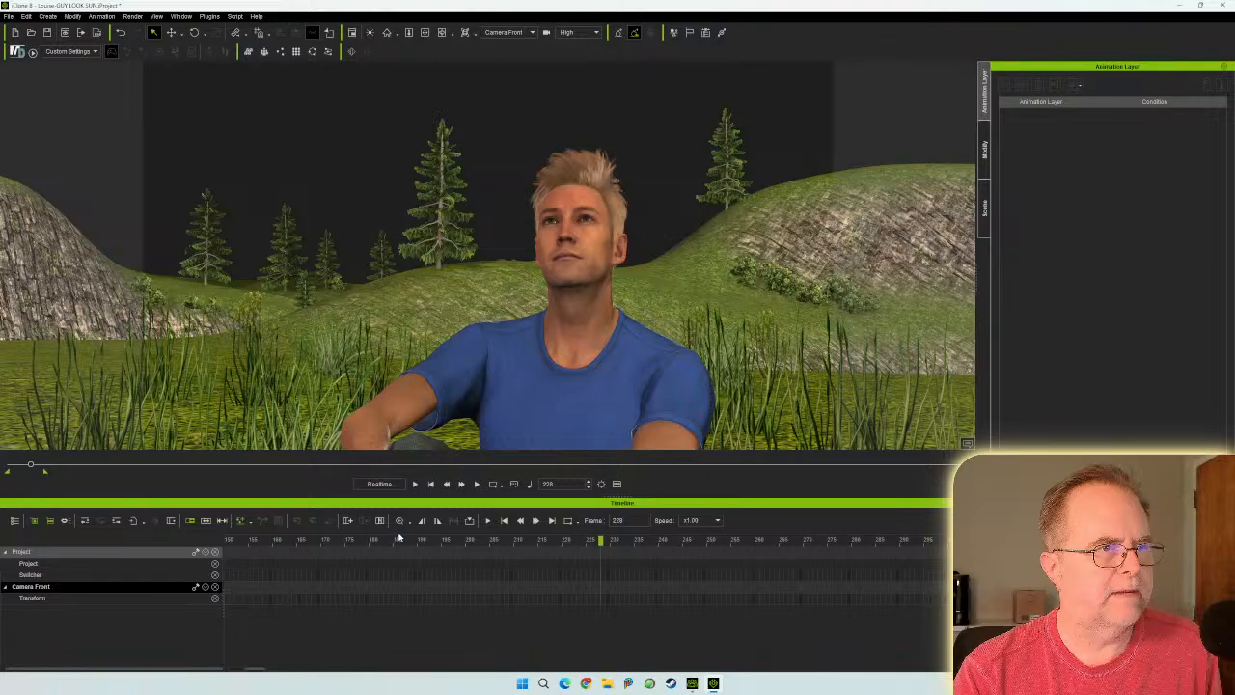
pyautogui.click(400, 521)
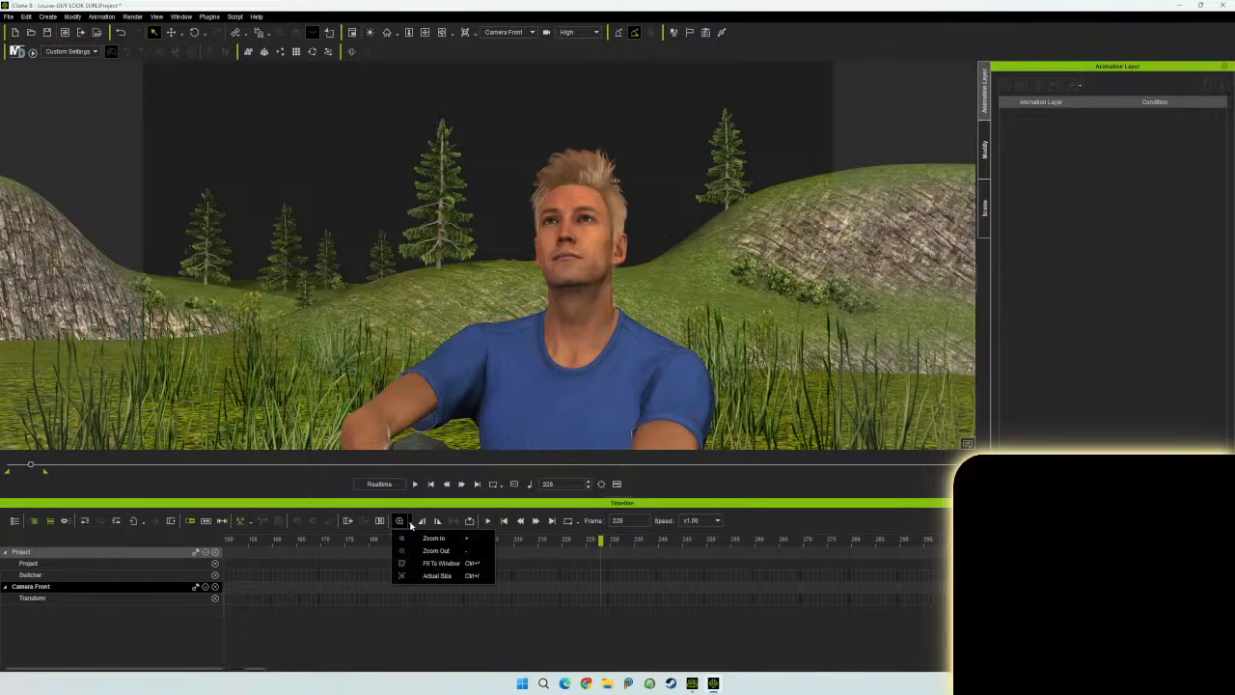
pyautogui.click(457, 562)
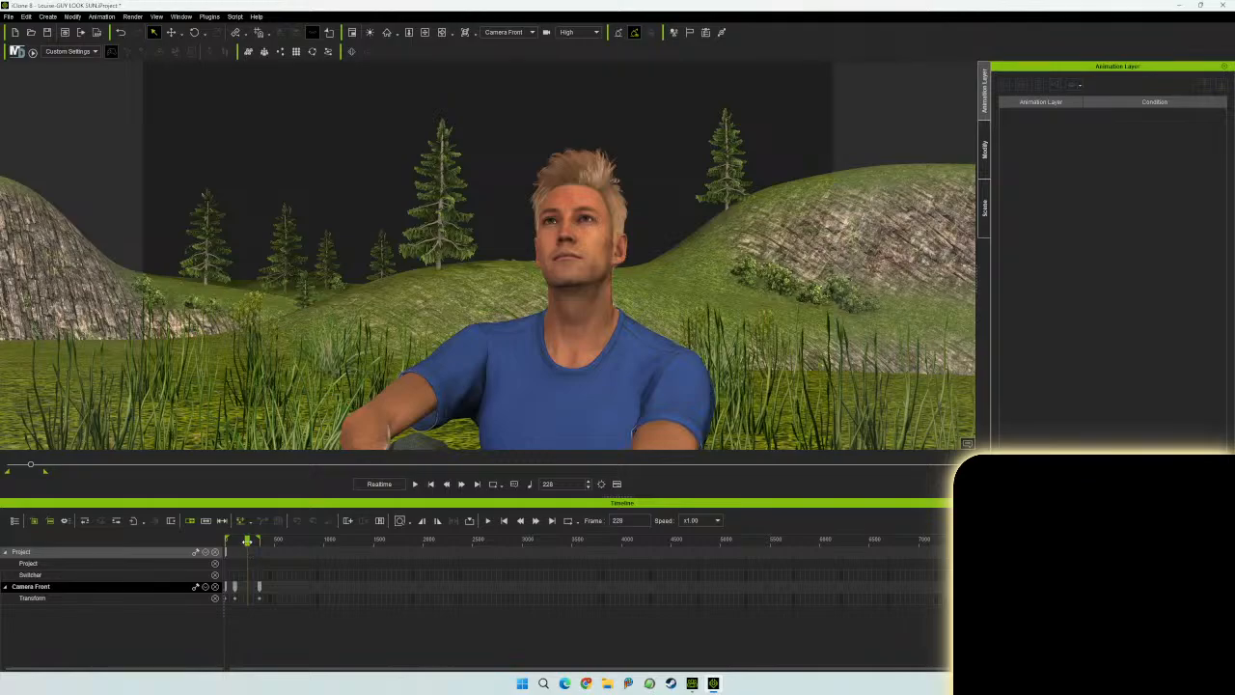
# - Set the playback range start at Camera Front's frame 100 key and scrub the camera move up to frame 228
pyautogui.moveTo(247, 541); pyautogui.dragTo(233, 542)
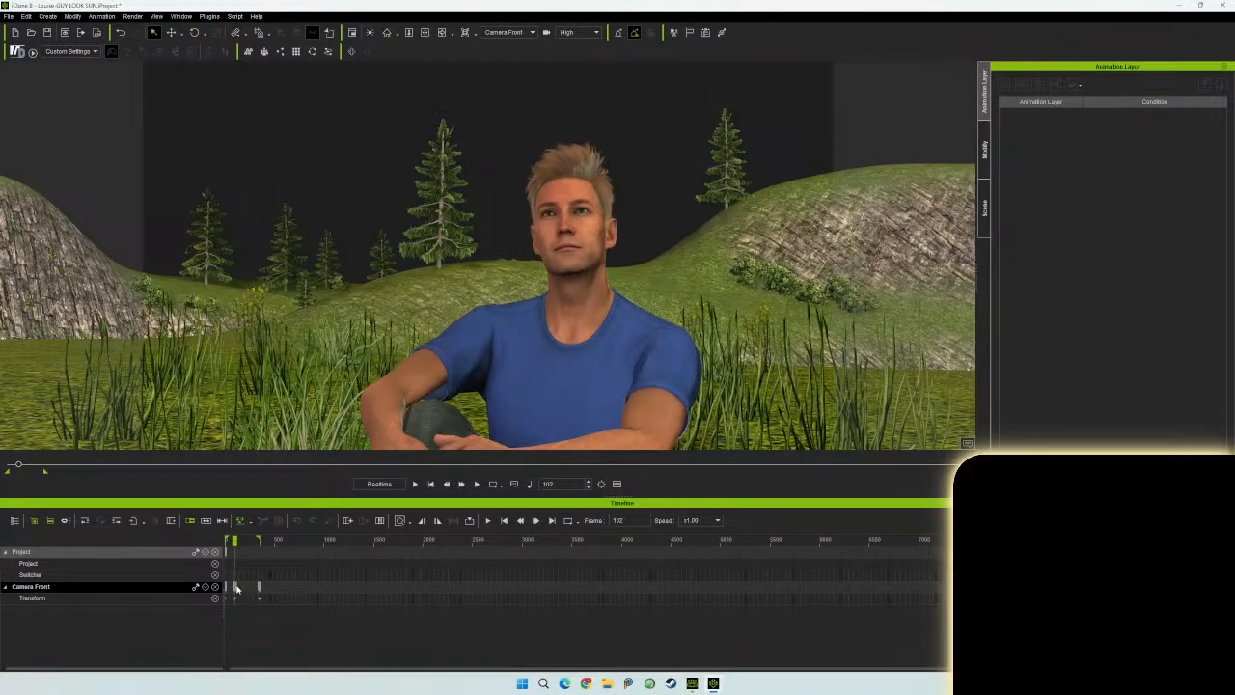
pyautogui.click(236, 586)
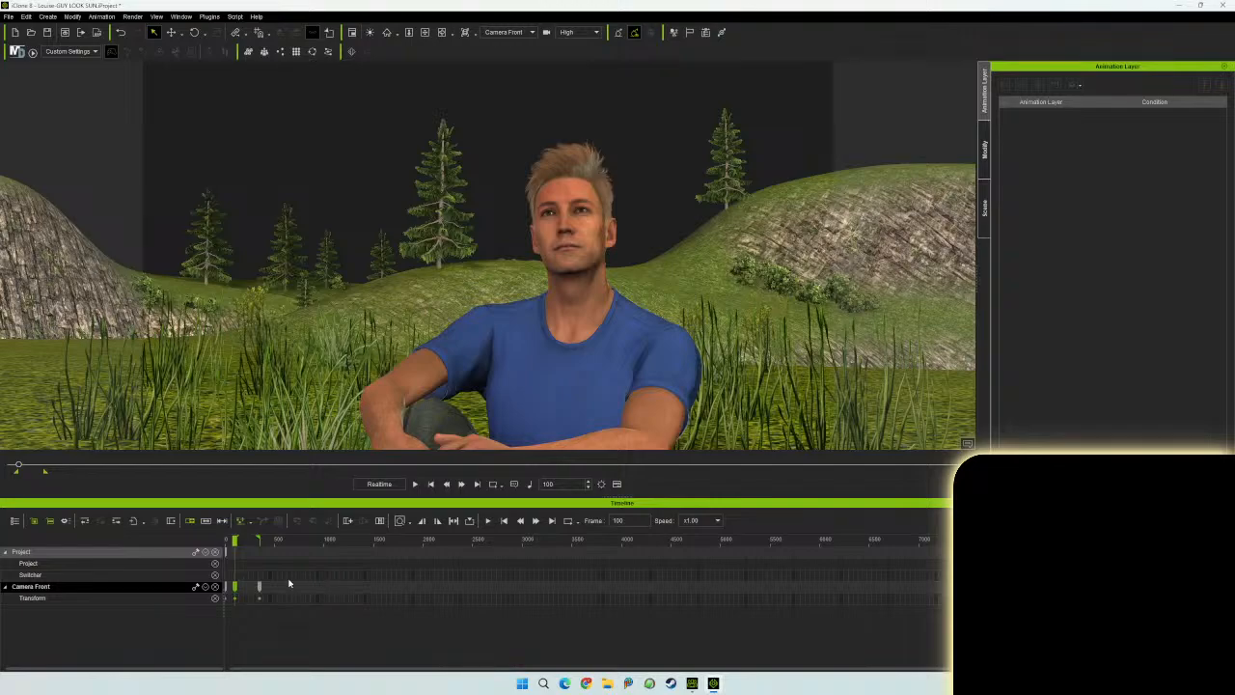
pyautogui.moveTo(233, 542)
pyautogui.mouseDown()
pyautogui.moveTo(259, 551)
pyautogui.moveTo(247, 546)
pyautogui.mouseUp()
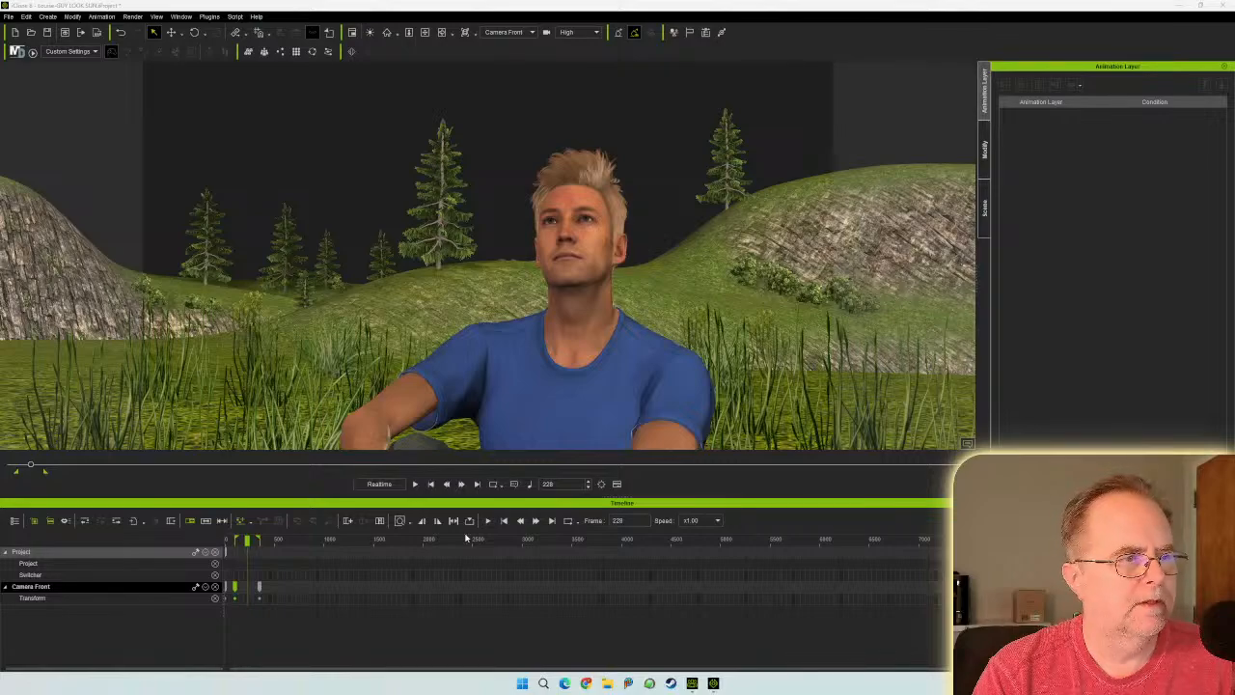
pyautogui.click(239, 541)
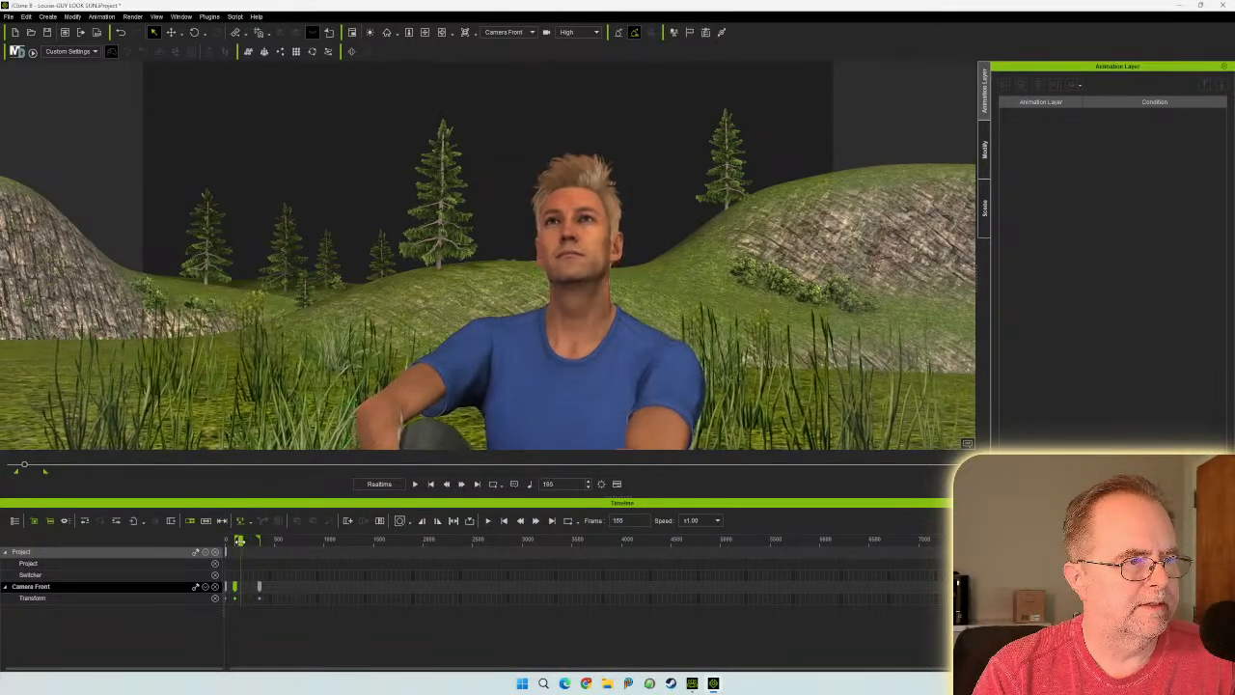
pyautogui.moveTo(240, 541)
pyautogui.mouseDown()
pyautogui.moveTo(258, 541)
pyautogui.moveTo(241, 543)
pyautogui.mouseUp()
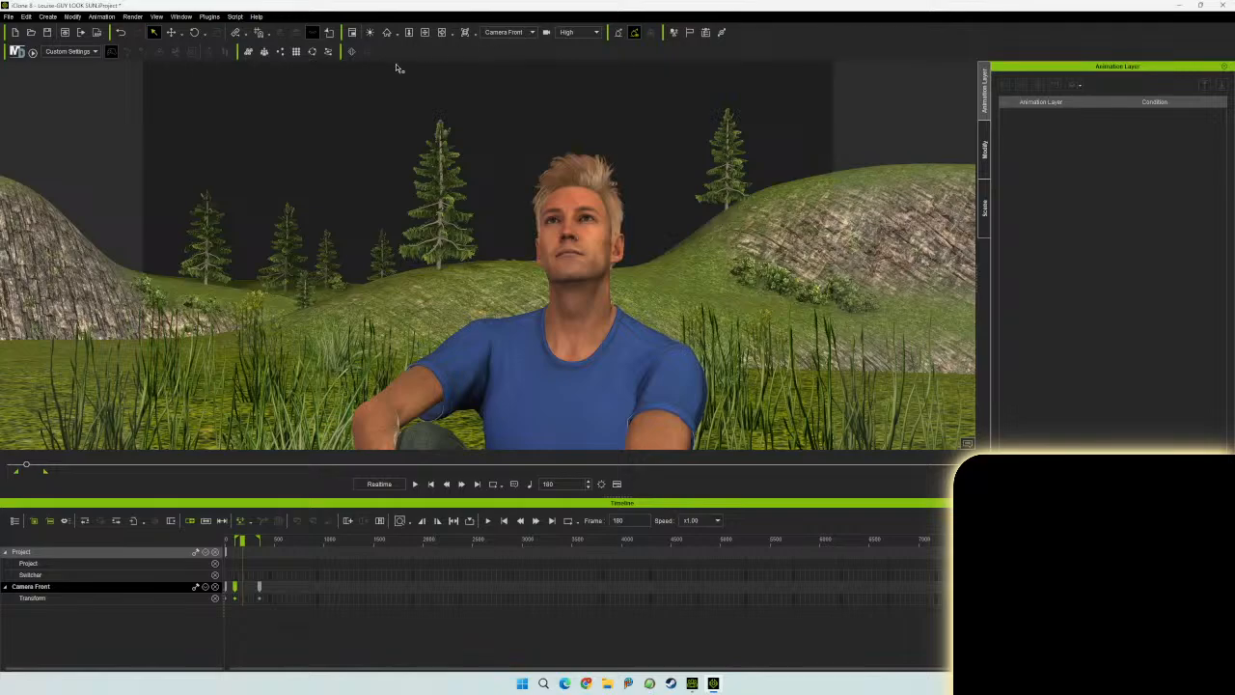
# - Turn on Lock Camera View for Camera Front at its frame 100 key and scrub ahead to frame 136
pyautogui.click(984, 209)
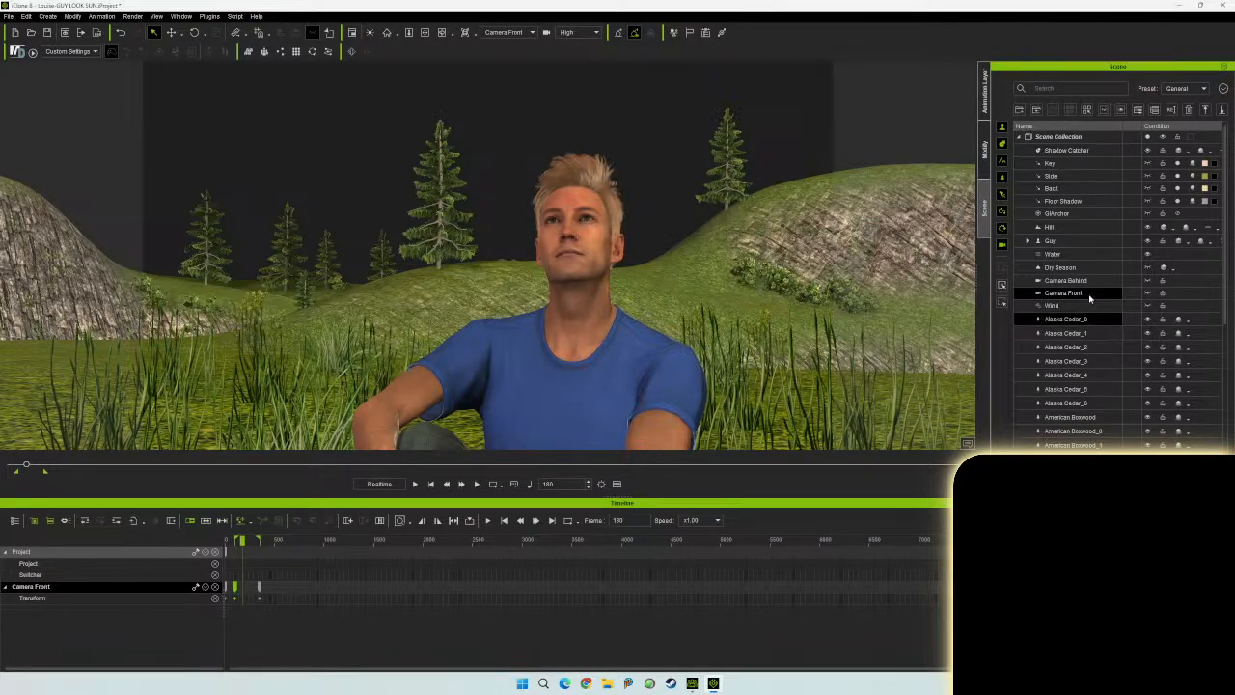
pyautogui.click(1090, 293)
pyautogui.click(984, 146)
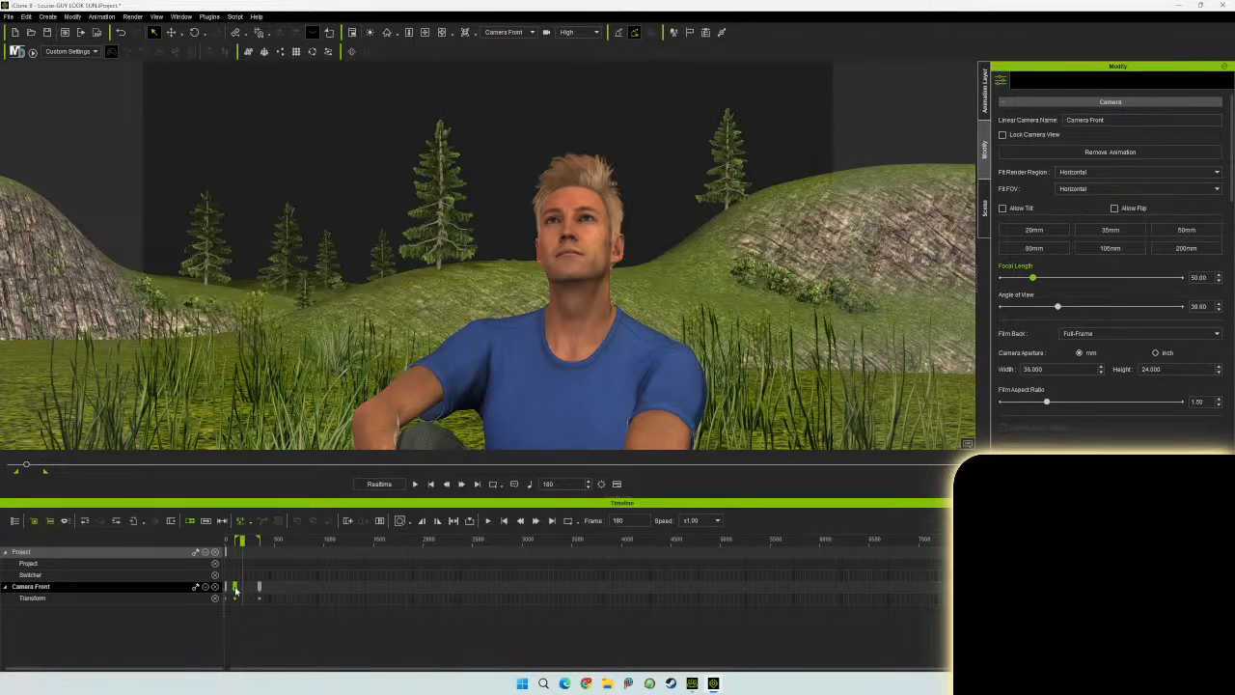
pyautogui.click(234, 588)
pyautogui.click(1003, 134)
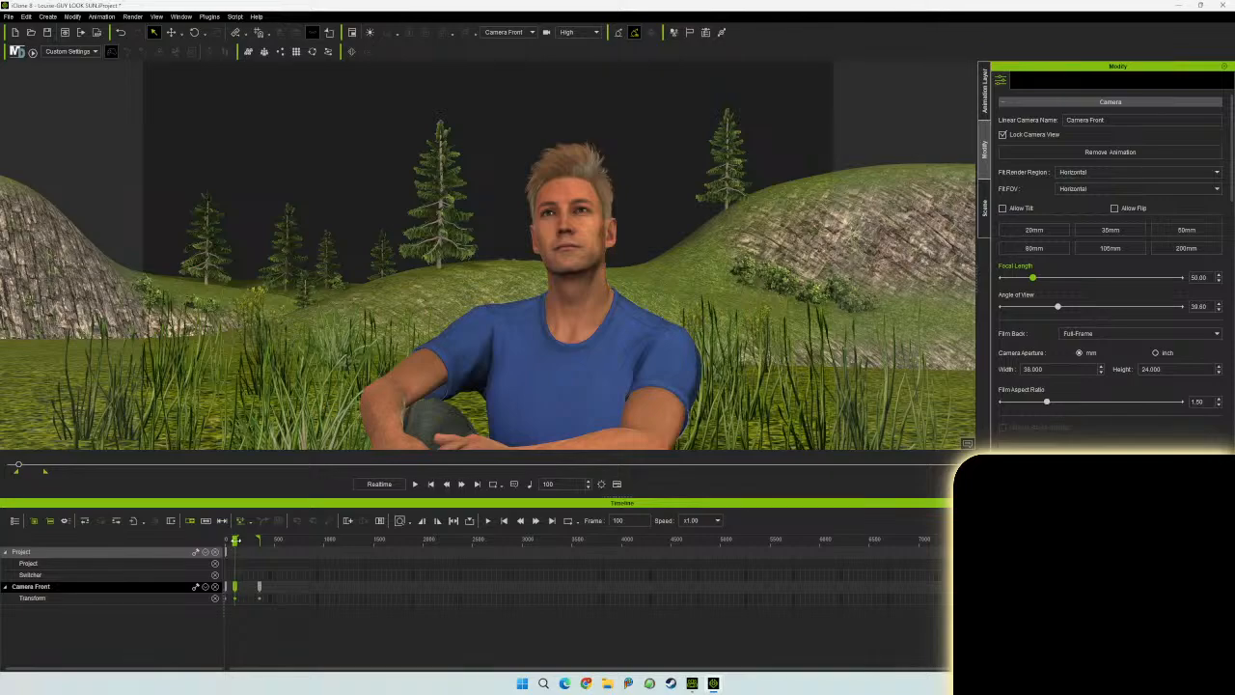
pyautogui.moveTo(235, 540)
pyautogui.mouseDown()
pyautogui.moveTo(269, 541)
pyautogui.moveTo(239, 550)
pyautogui.mouseUp()
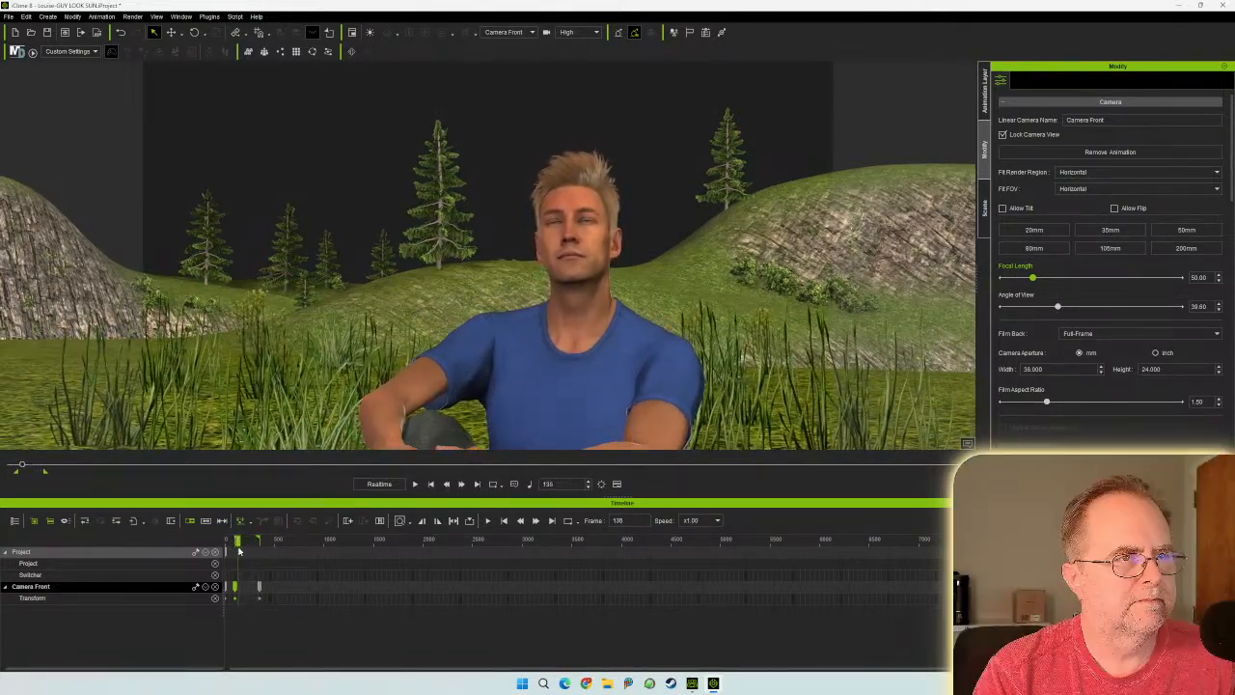
# - Select Camera Behind in the scene list and turn on its Lock Camera View option
pyautogui.click(983, 208)
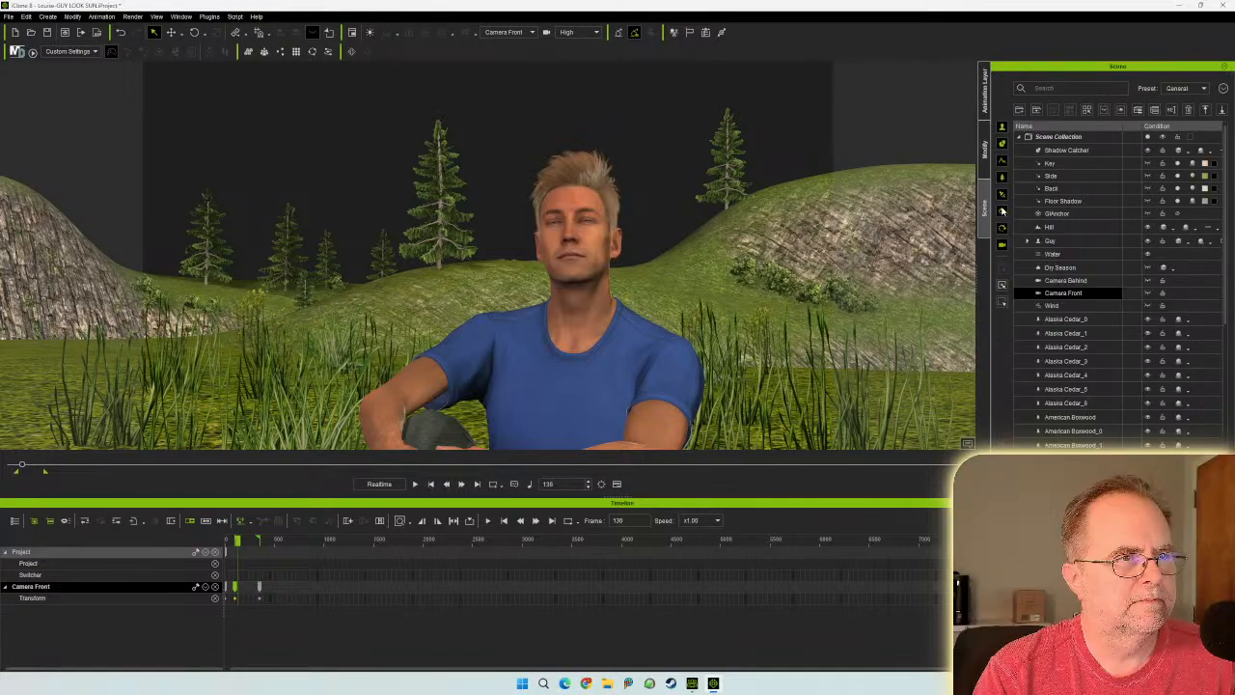
pyautogui.click(1090, 280)
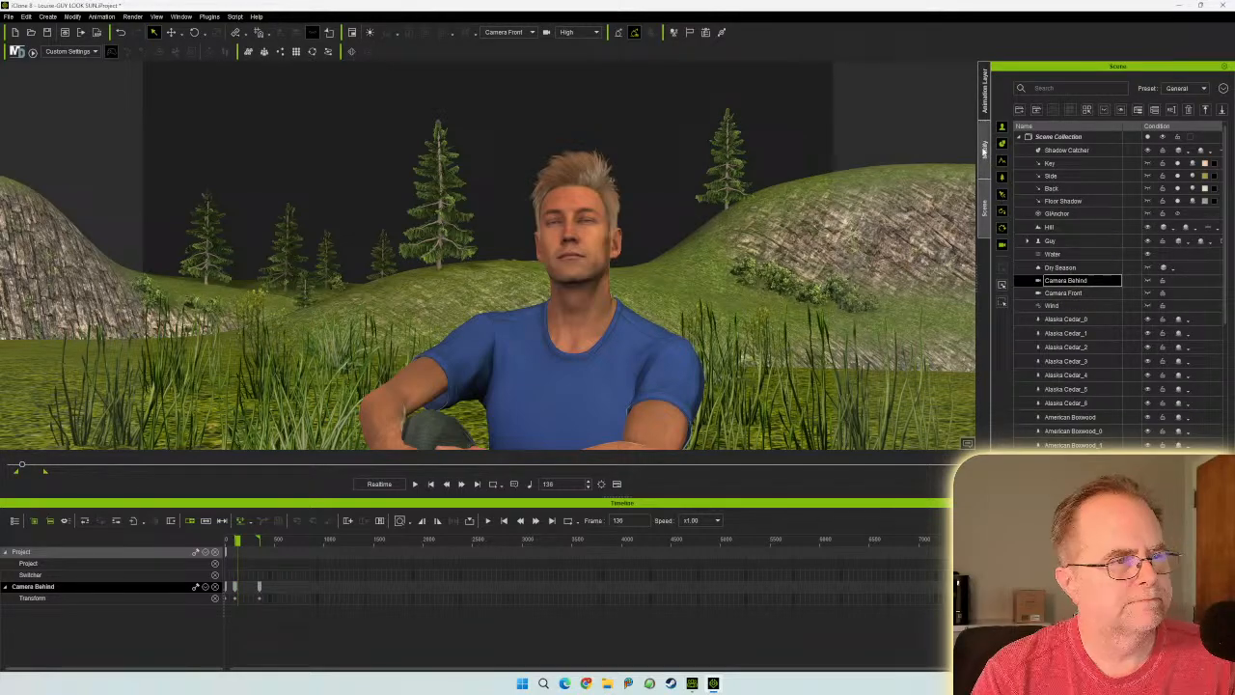
pyautogui.click(985, 146)
pyautogui.click(1003, 135)
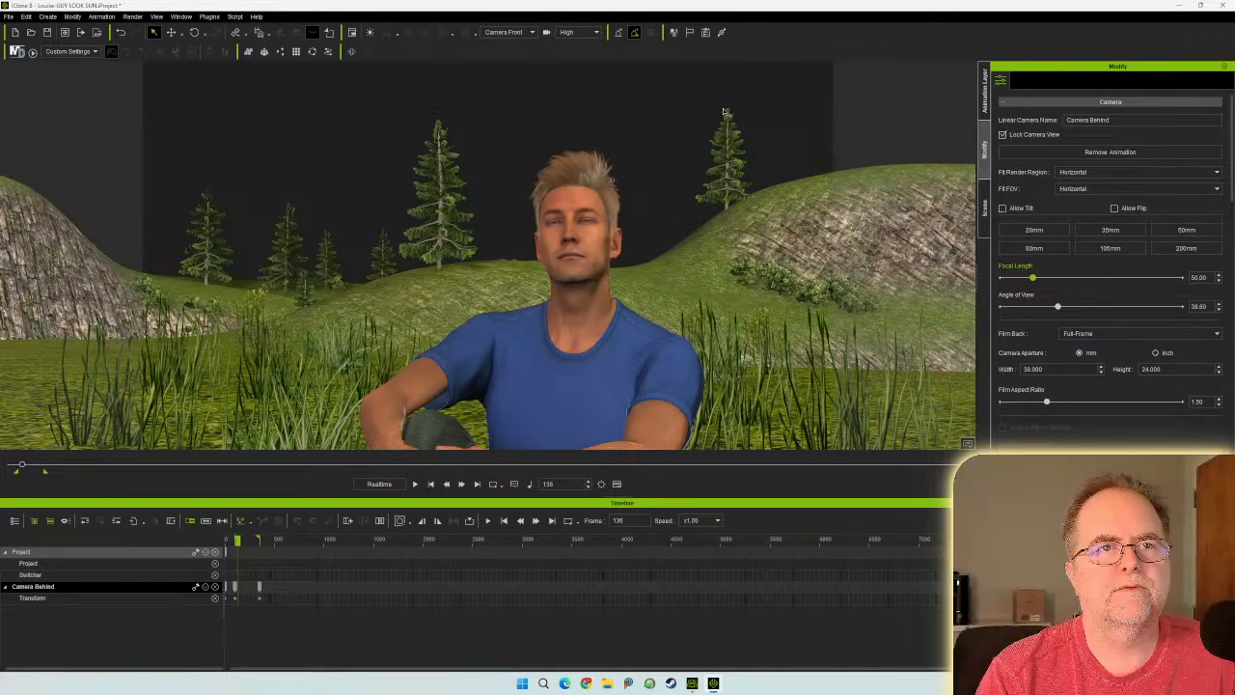
# - Switch the viewport to Camera Behind and go to its key at frame 100
pyautogui.click(513, 35)
pyautogui.click(503, 56)
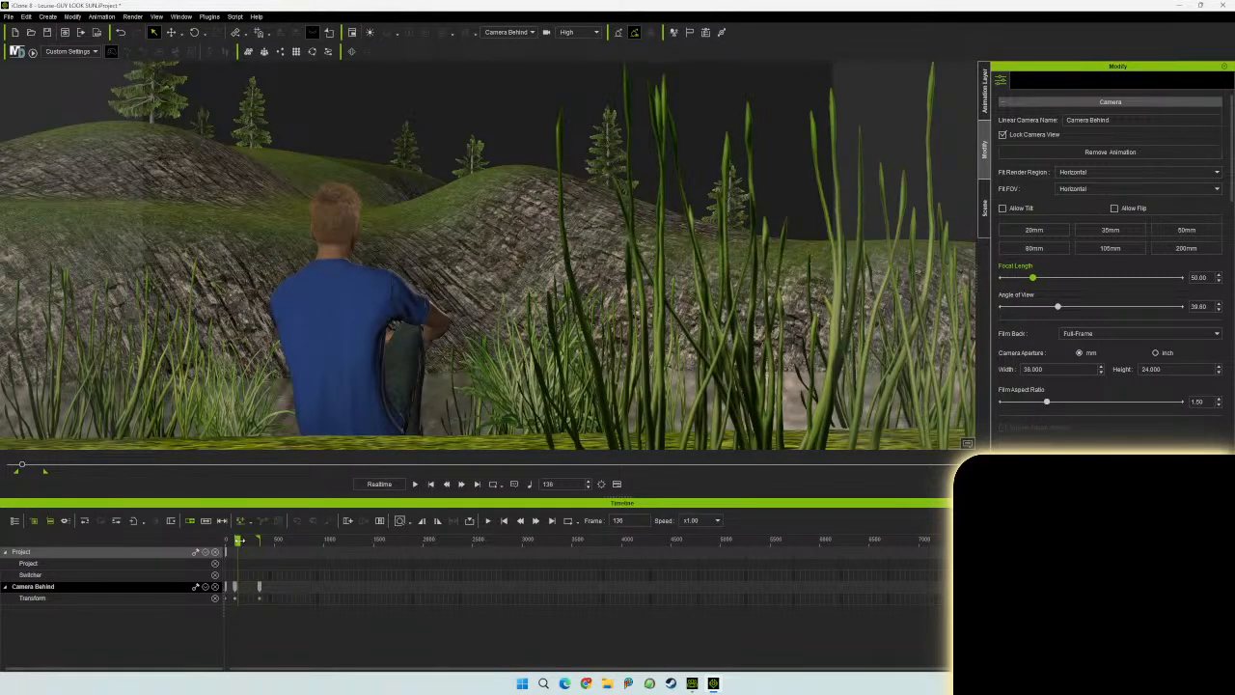
pyautogui.click(235, 588)
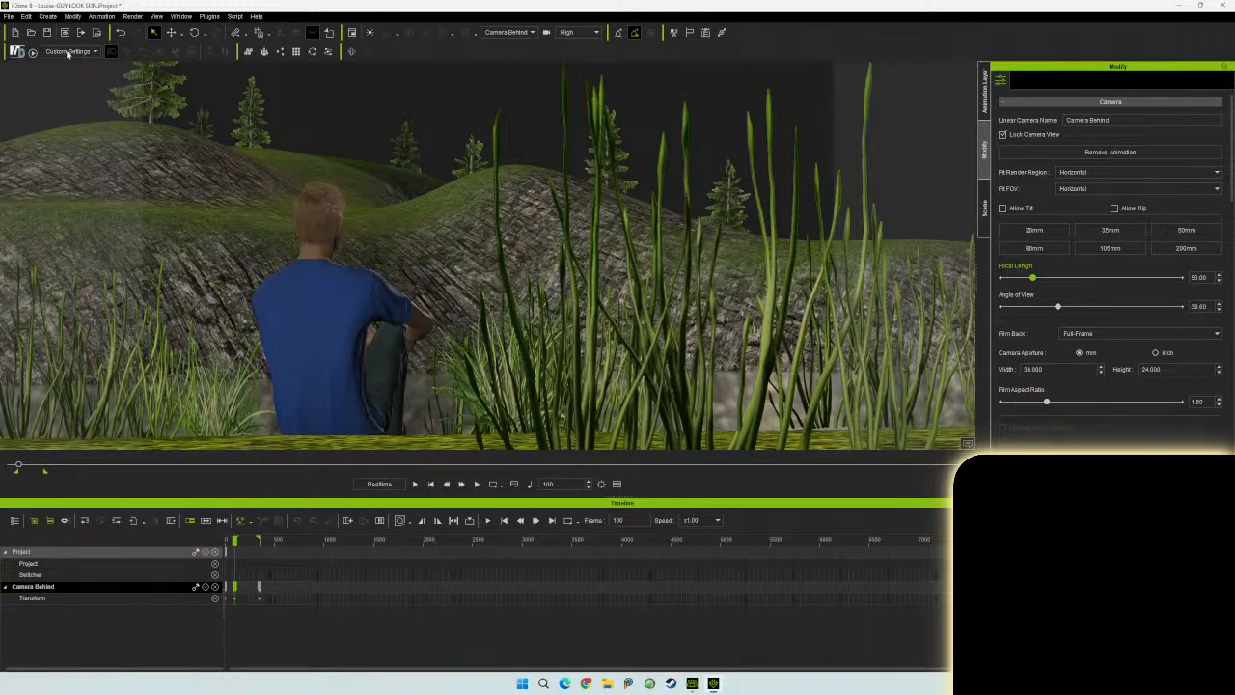
# - Set the project's End Frames to 500 and fit the timeline to its window
pyautogui.click(26, 17)
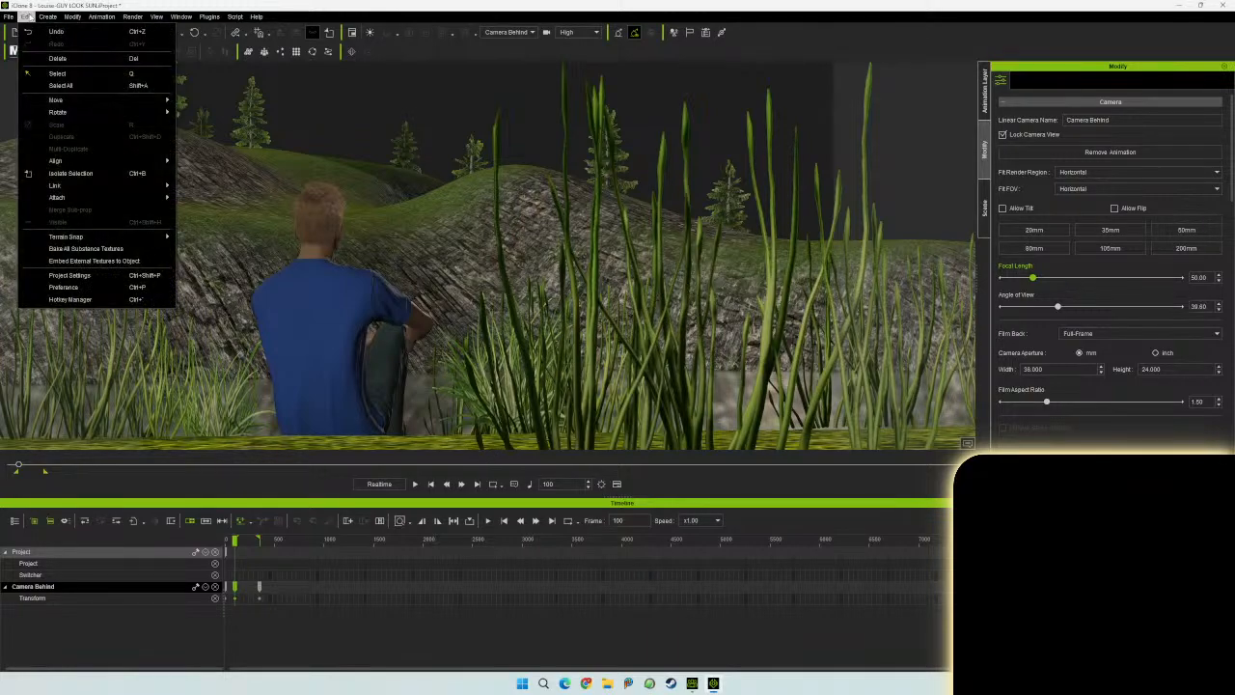
pyautogui.click(70, 275)
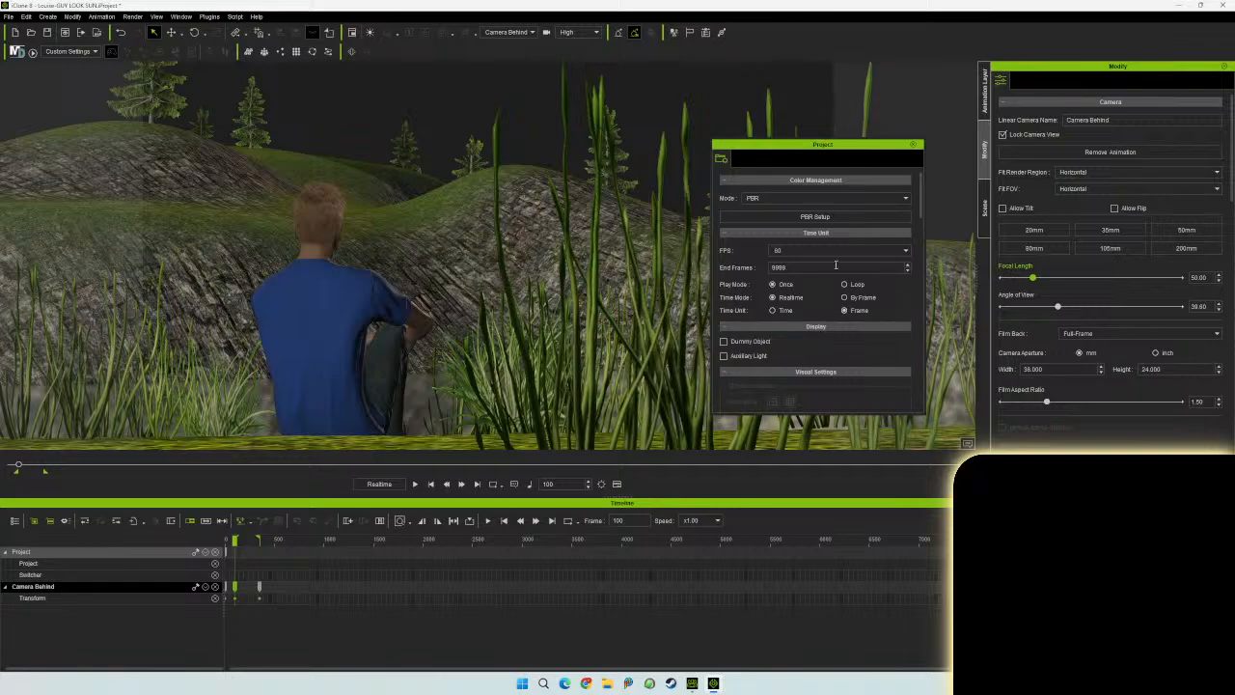
pyautogui.moveTo(816, 268); pyautogui.dragTo(703, 271)
pyautogui.press('Tab')
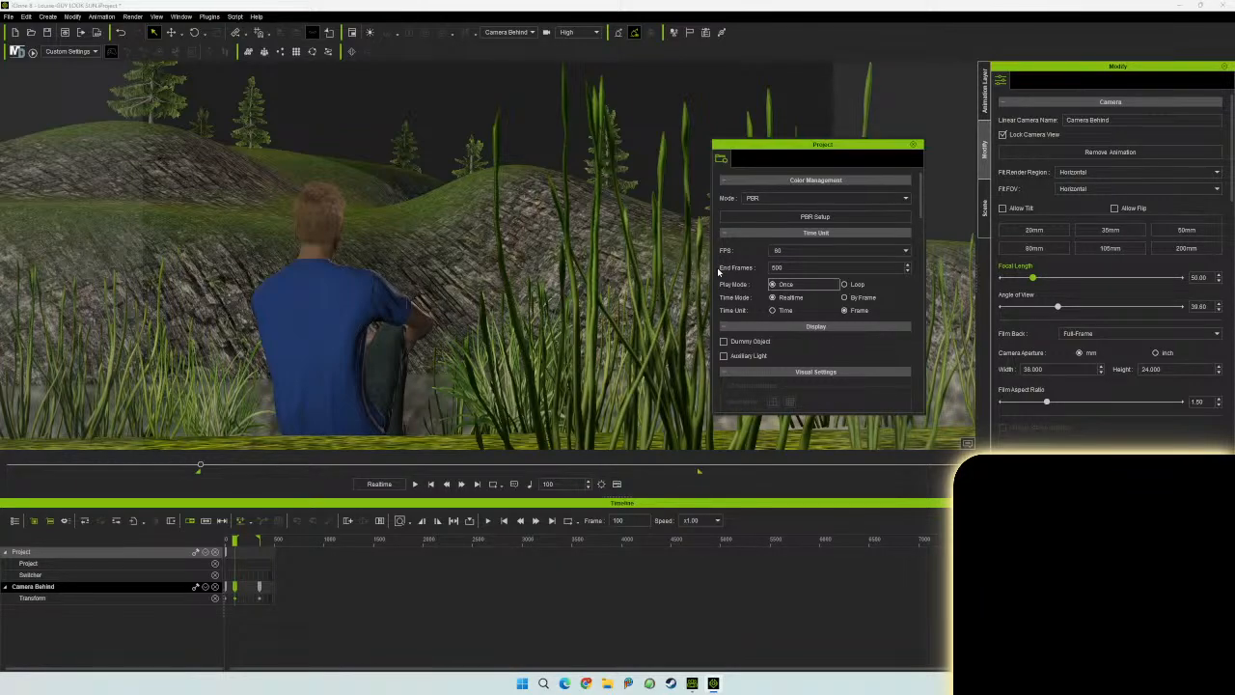
pyautogui.click(410, 522)
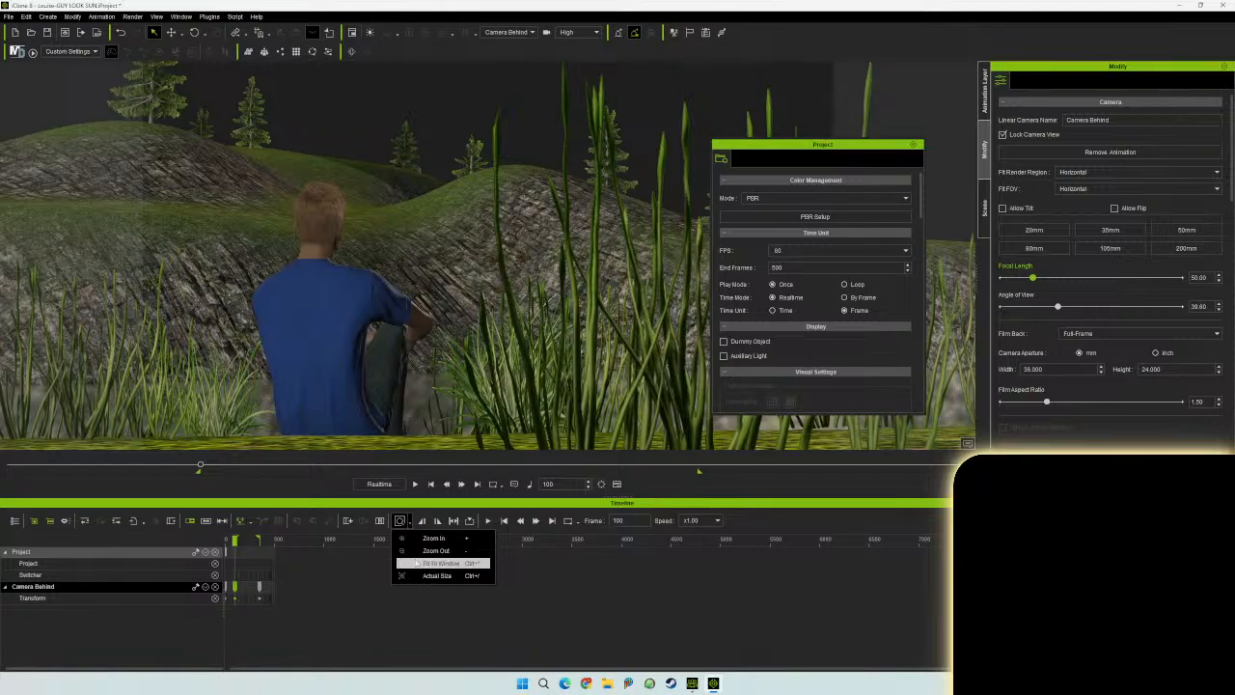
pyautogui.click(417, 562)
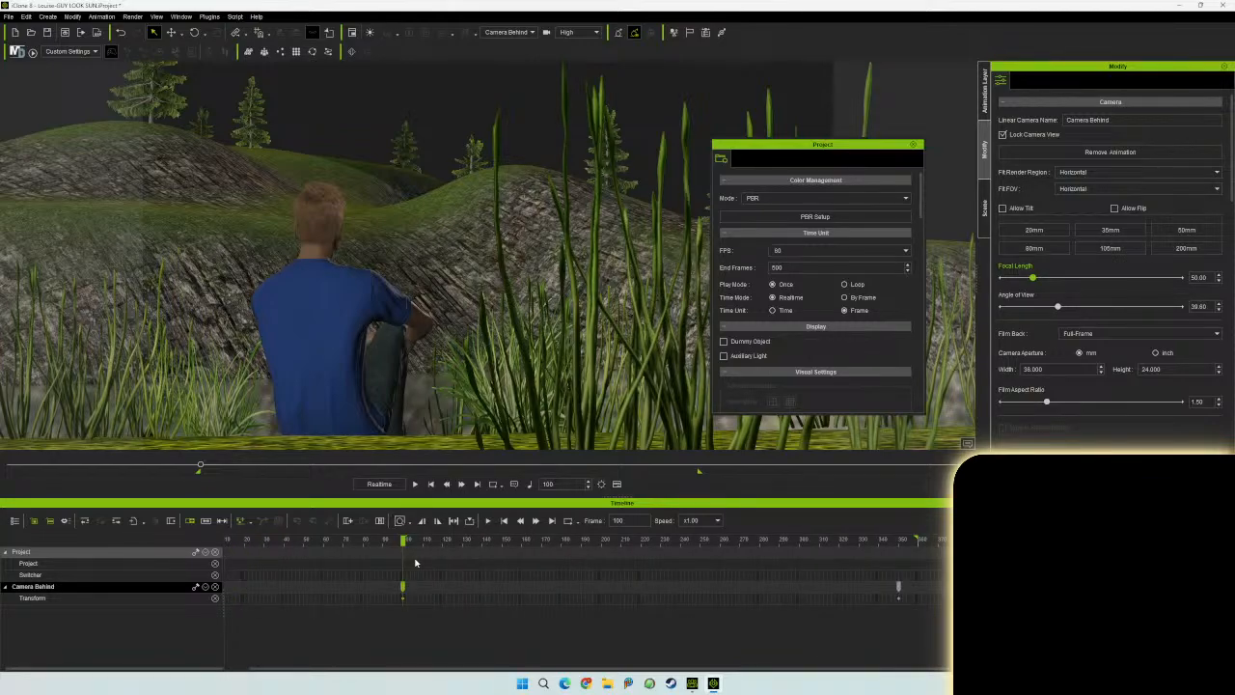
pyautogui.click(914, 148)
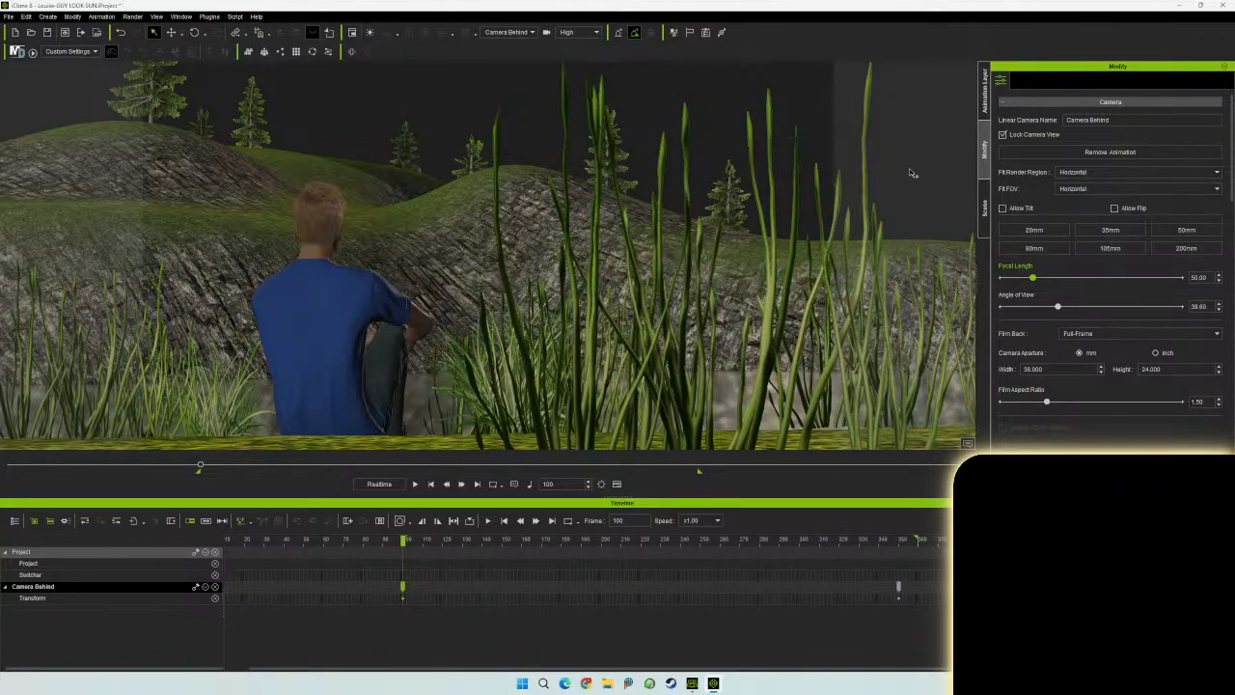
# - Review Camera Behind's move by scrubbing between its keys at frames 100 and 350
pyautogui.moveTo(407, 540); pyautogui.dragTo(683, 556)
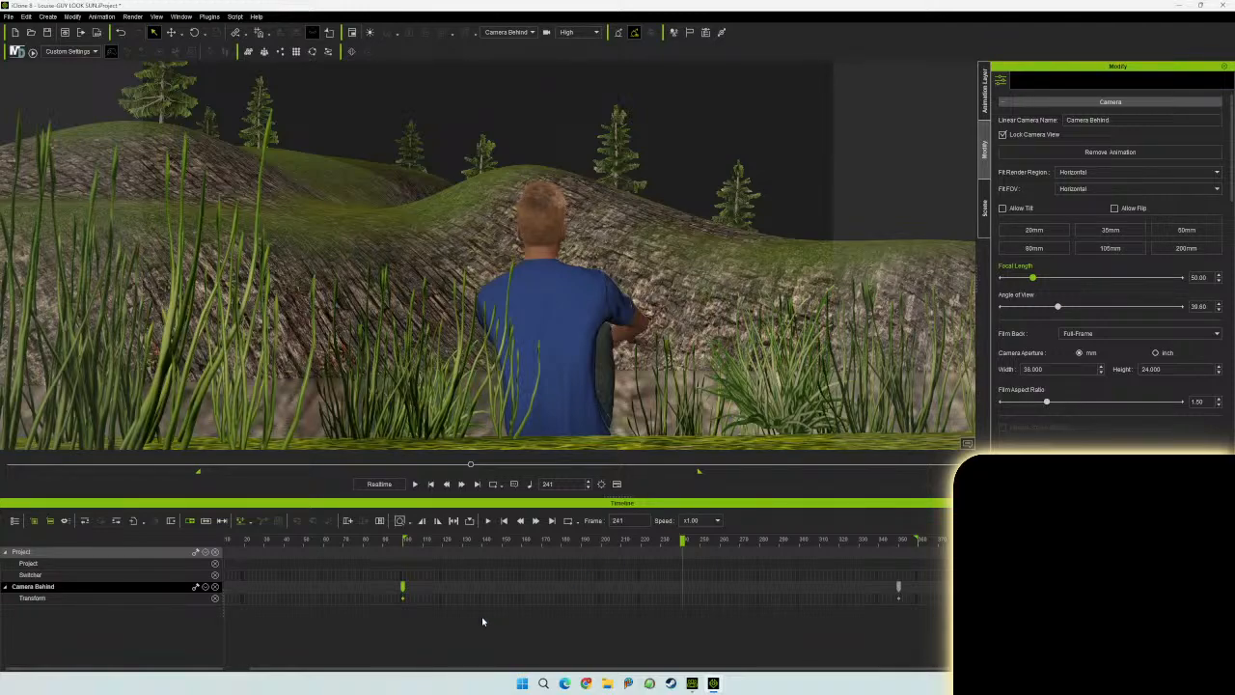
pyautogui.click(403, 541)
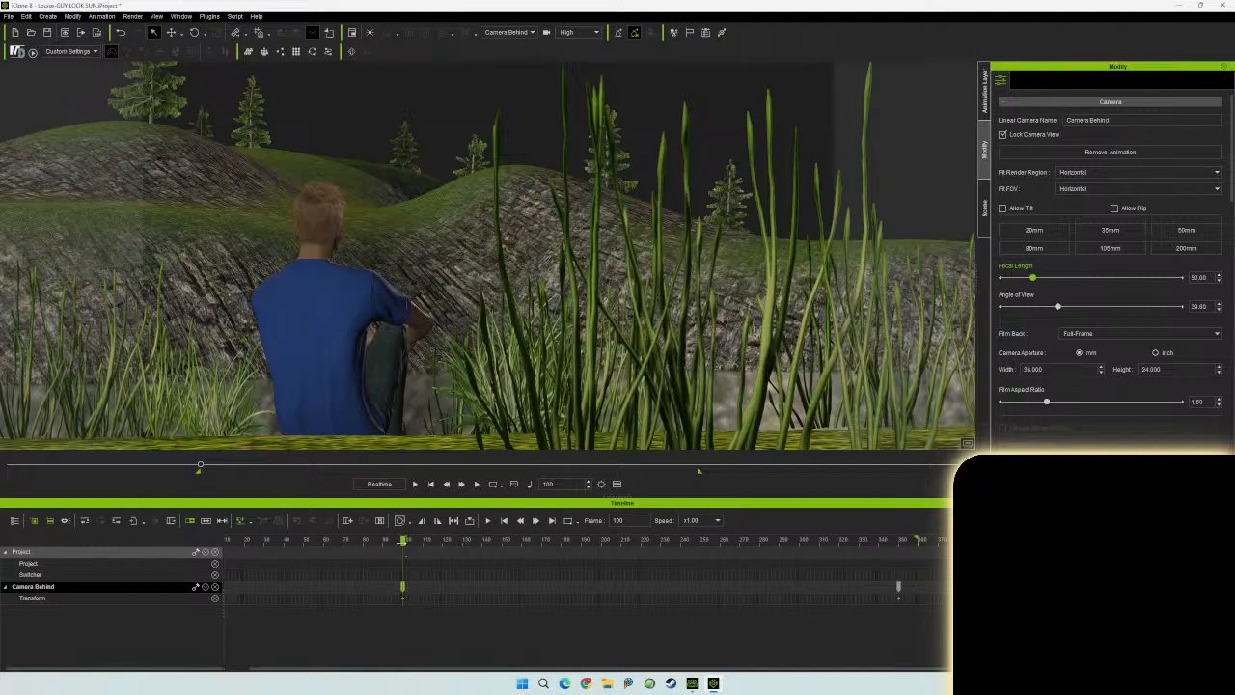
pyautogui.moveTo(403, 540)
pyautogui.mouseDown()
pyautogui.moveTo(913, 541)
pyautogui.moveTo(405, 544)
pyautogui.moveTo(404, 556)
pyautogui.moveTo(906, 540)
pyautogui.moveTo(413, 540)
pyautogui.mouseUp()
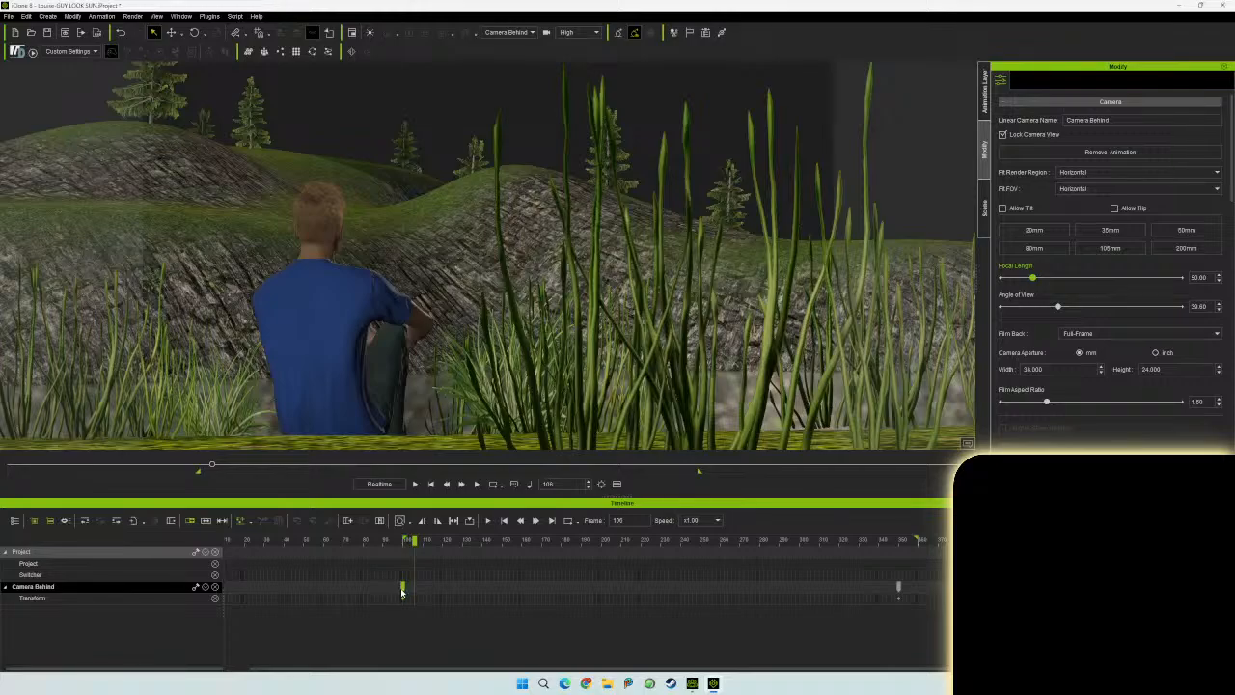
pyautogui.click(403, 588)
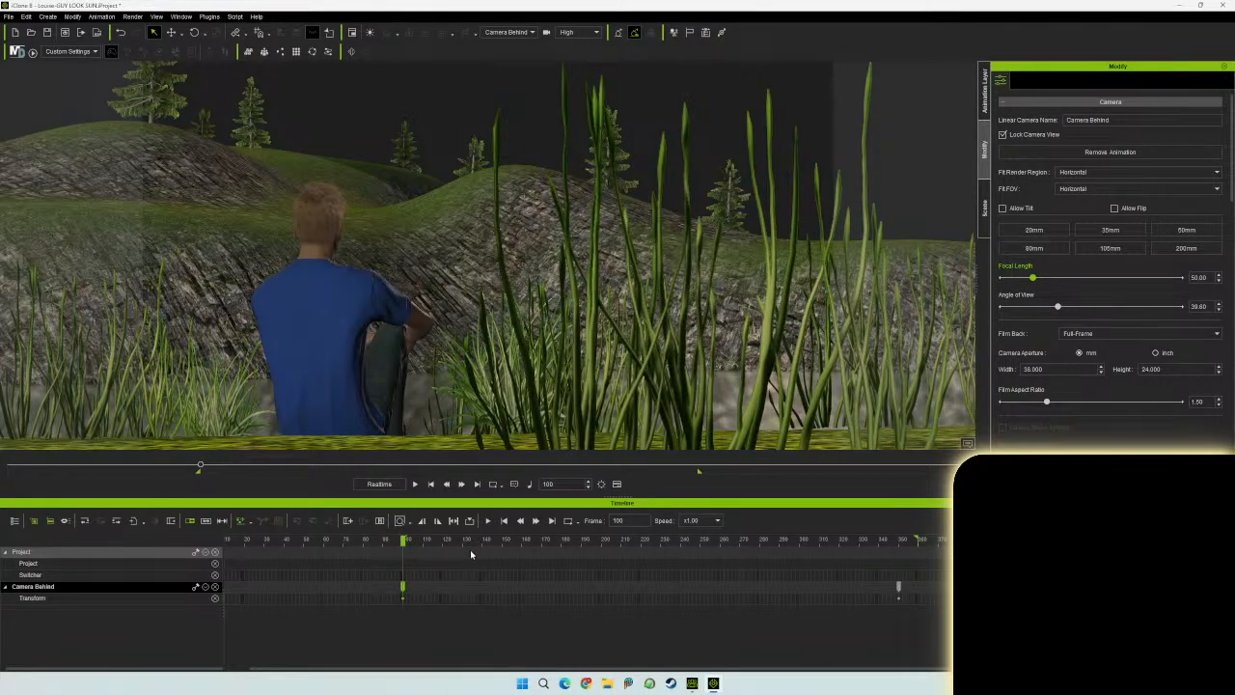
pyautogui.moveTo(415, 539)
pyautogui.mouseDown()
pyautogui.moveTo(879, 540)
pyautogui.moveTo(403, 542)
pyautogui.mouseUp()
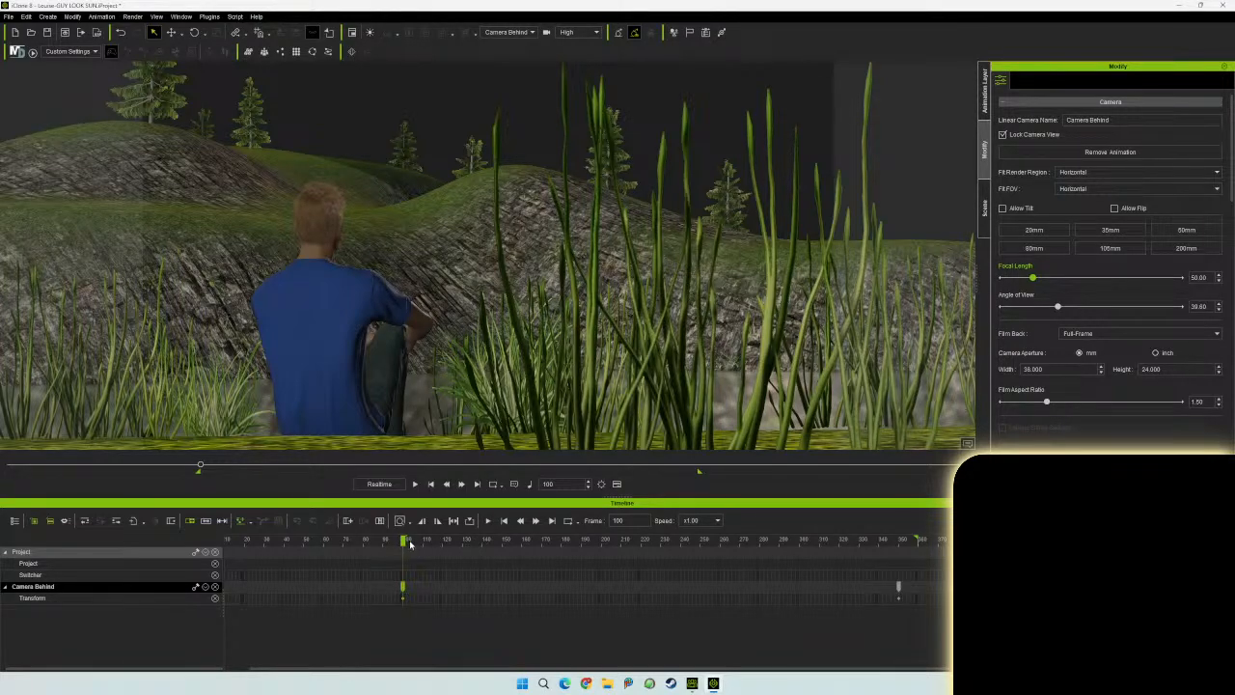
pyautogui.moveTo(403, 540)
pyautogui.mouseDown()
pyautogui.moveTo(900, 540)
pyautogui.moveTo(406, 541)
pyautogui.mouseUp()
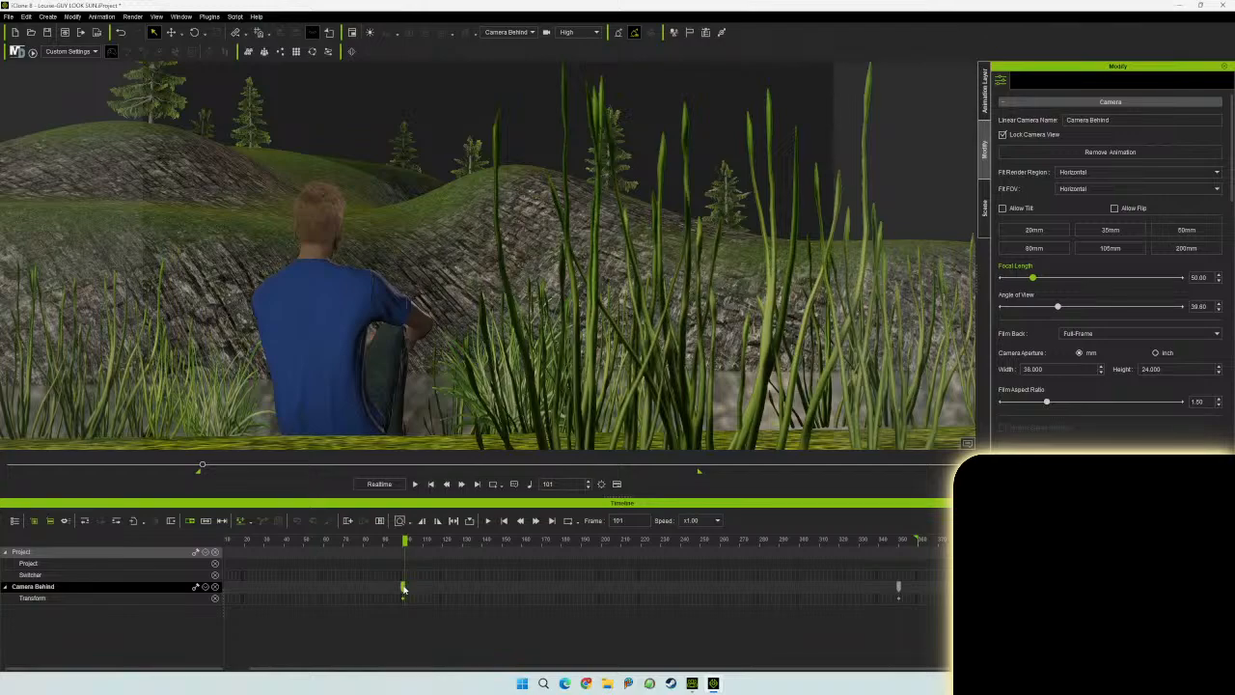
pyautogui.click(403, 586)
pyautogui.click(899, 587)
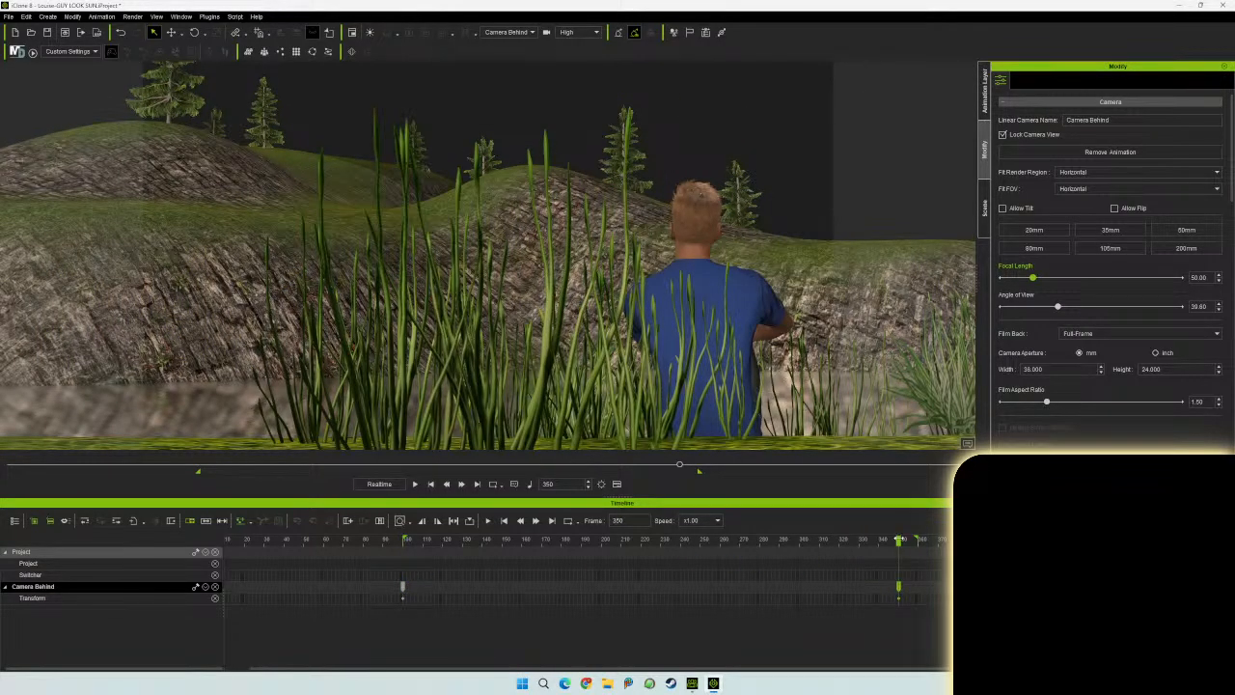
pyautogui.moveTo(899, 541); pyautogui.dragTo(614, 542)
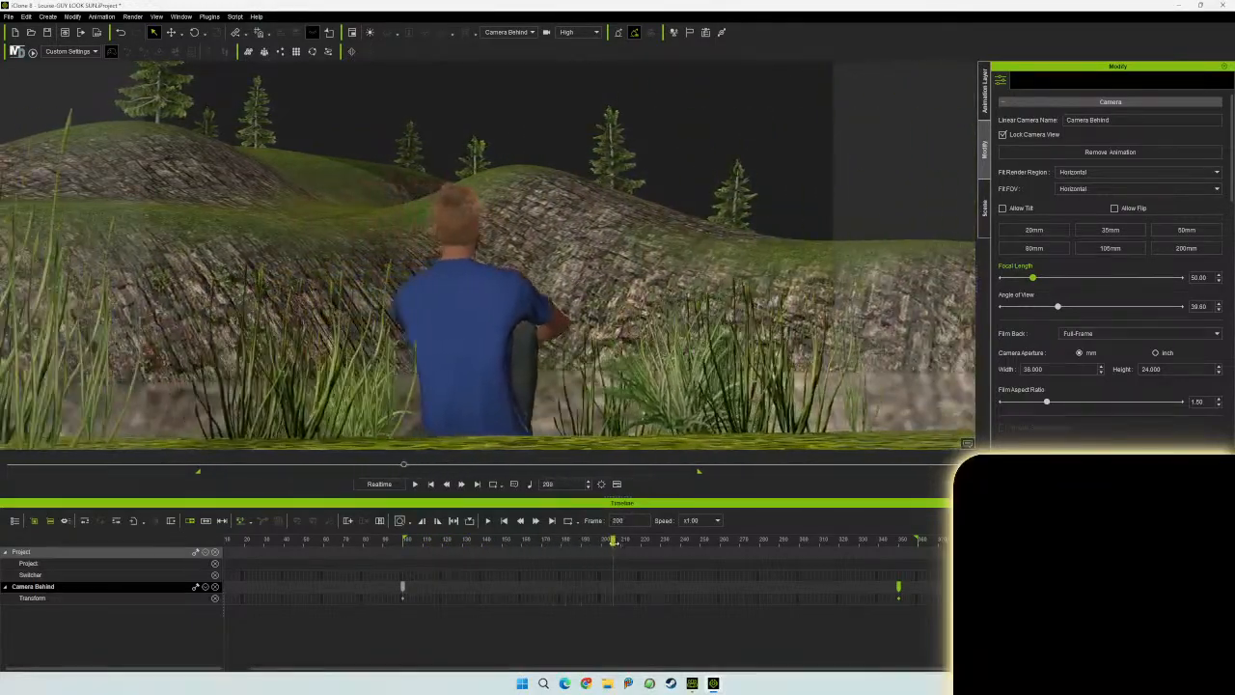
# - Go back to frame 100 and inspect the keys of the Key, Side and Back lights
pyautogui.click(984, 207)
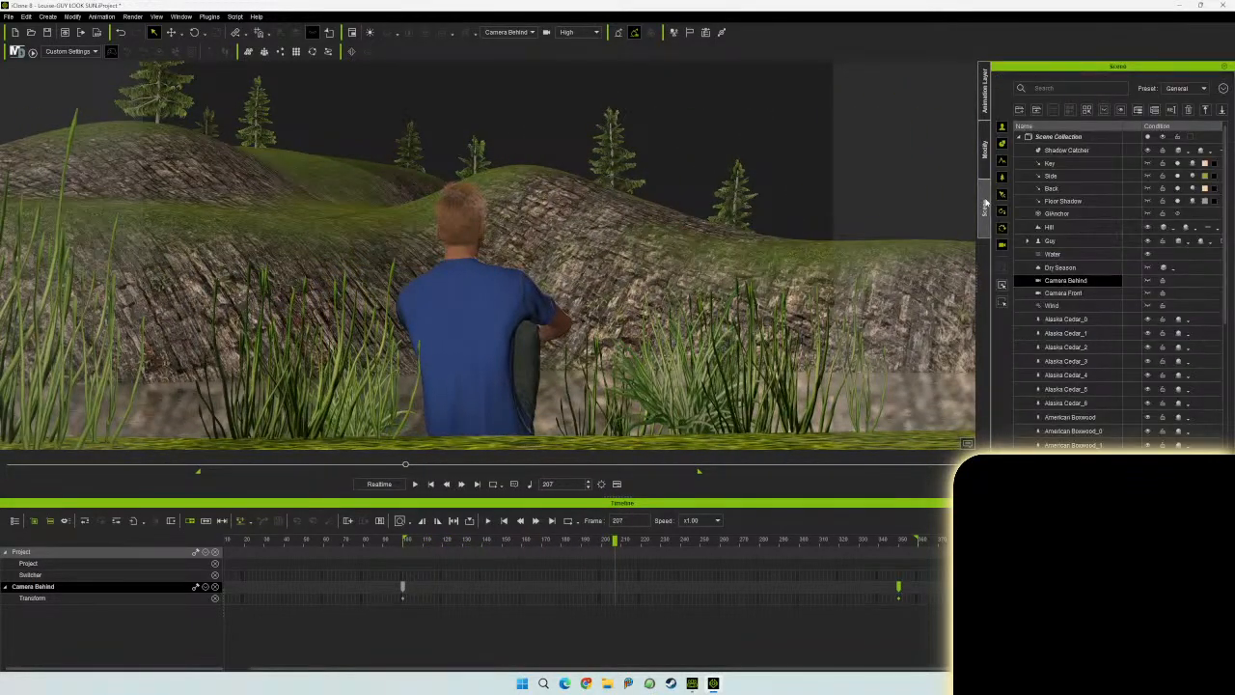
pyautogui.click(1104, 169)
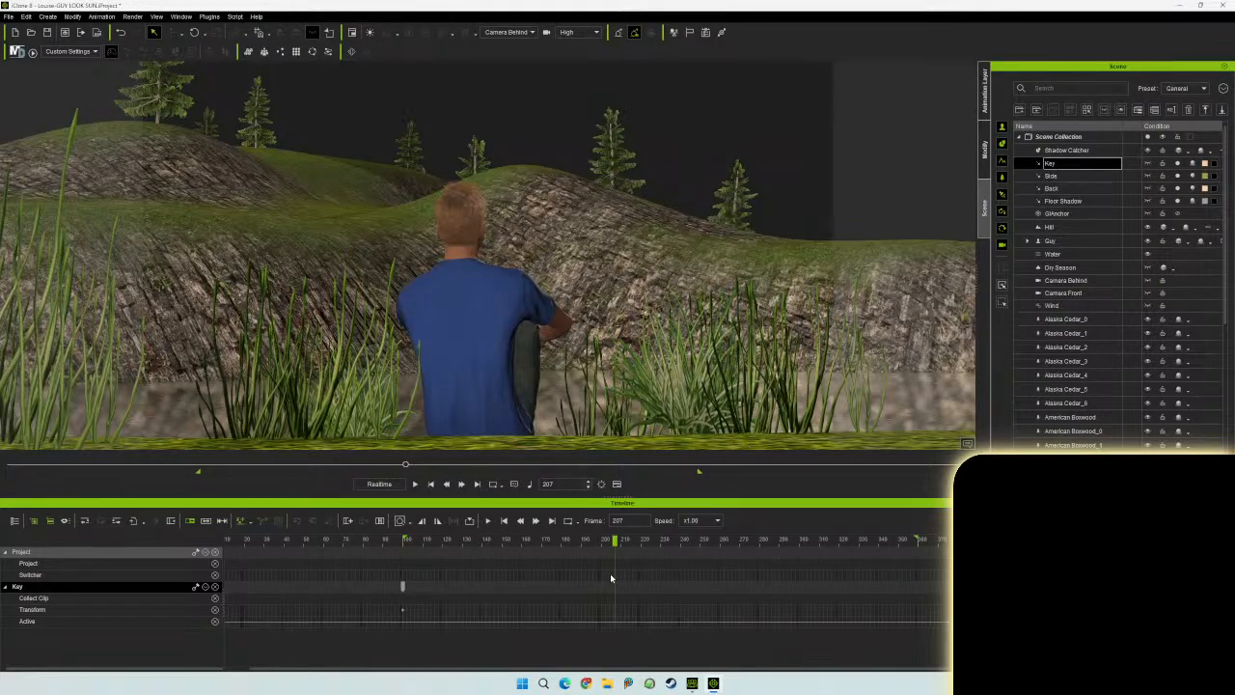
pyautogui.moveTo(615, 541); pyautogui.dragTo(404, 543)
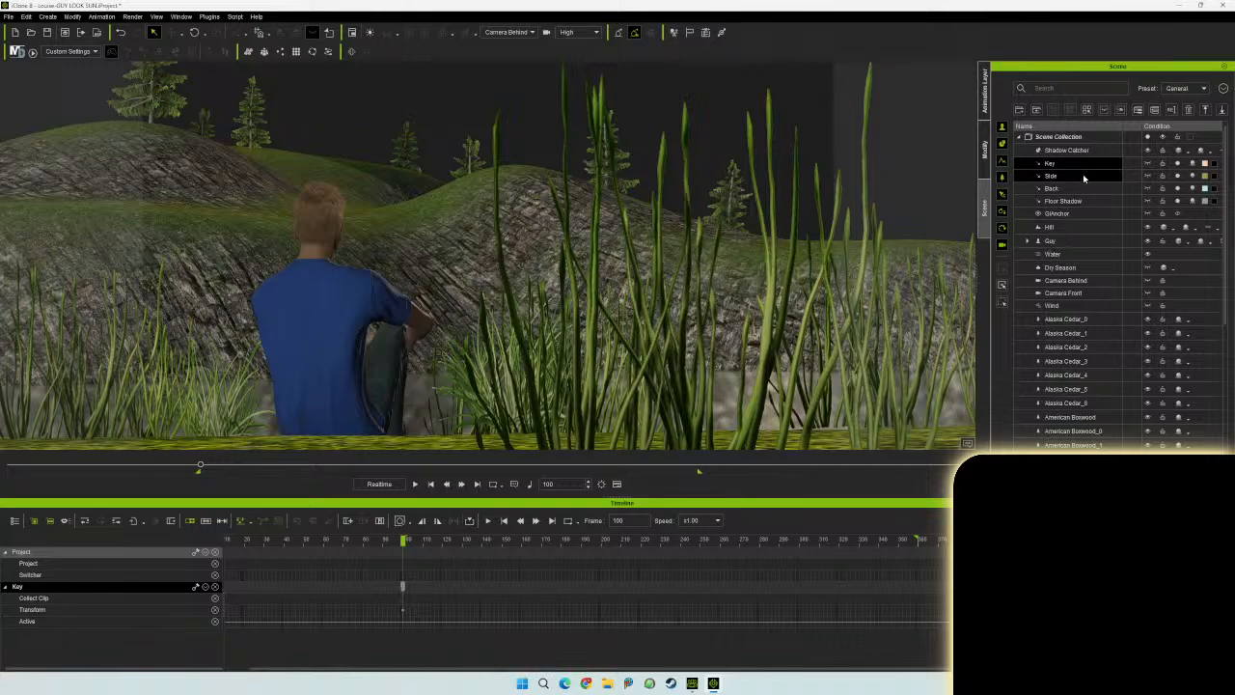
pyautogui.click(1086, 175)
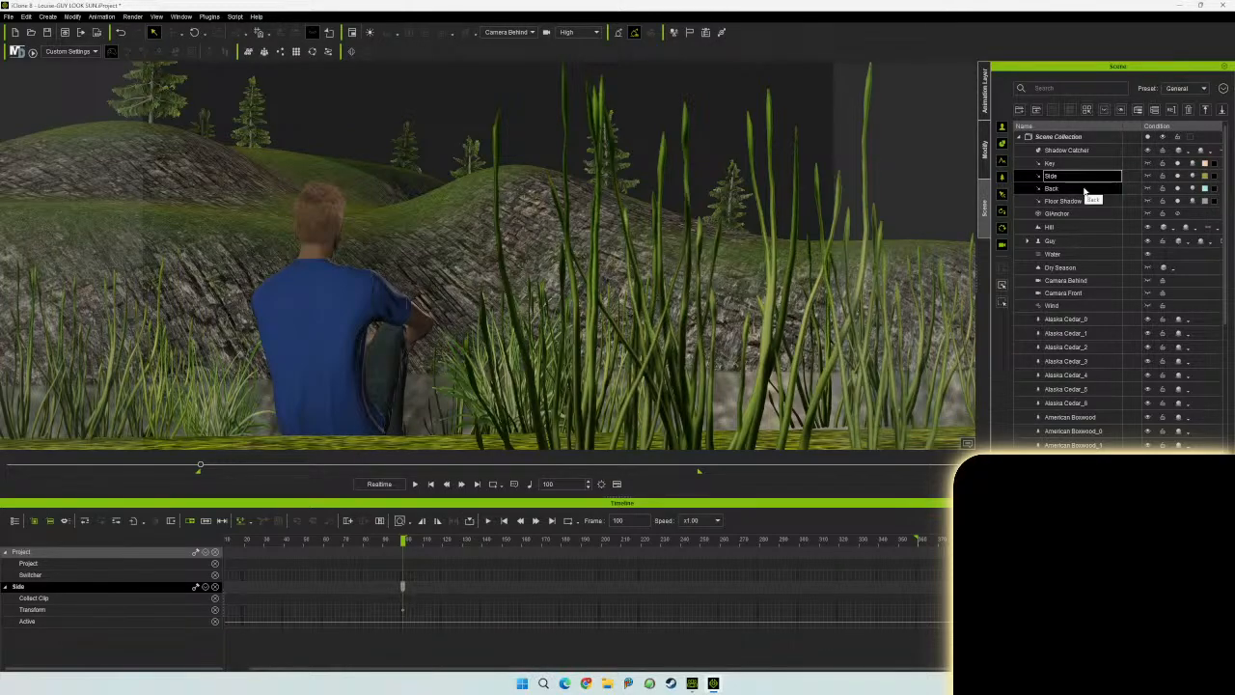
pyautogui.click(1085, 189)
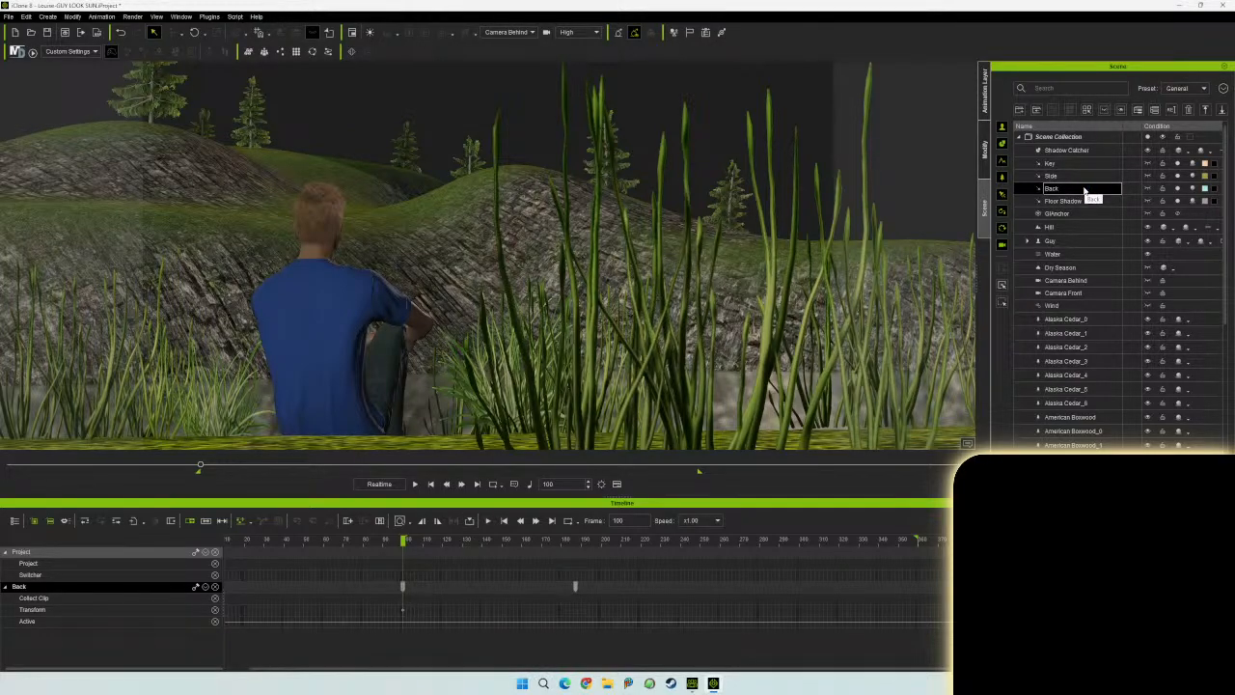
# - Move the Back light's key from frame 187 onto its key at frame 100
pyautogui.click(575, 587)
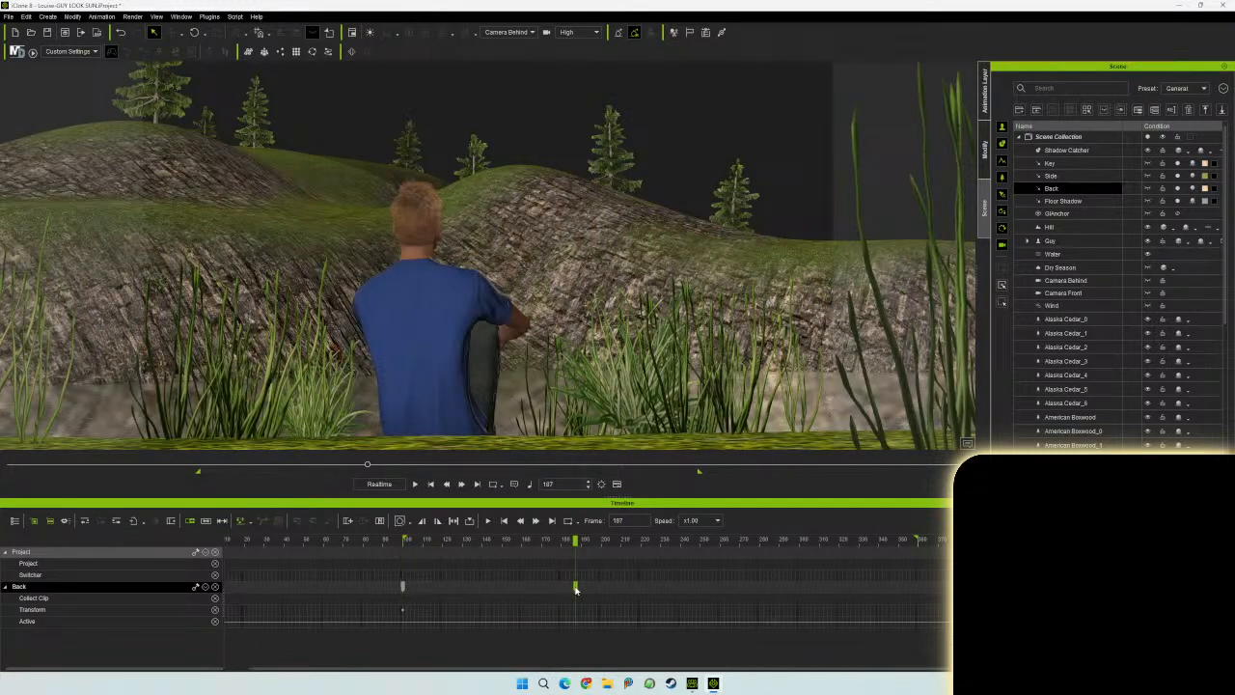
pyautogui.moveTo(575, 589); pyautogui.dragTo(404, 591)
pyautogui.click(404, 589)
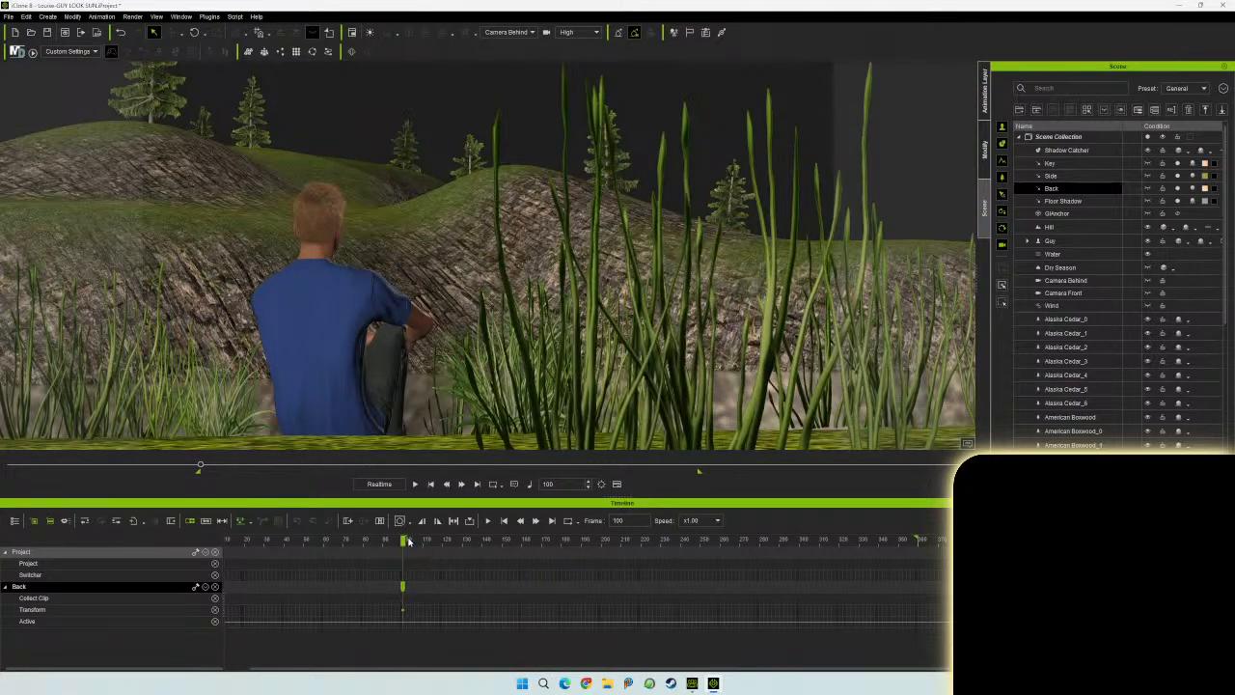
# - Scrub ahead to frame 236 to check the Back light's lighting, and save the project
pyautogui.moveTo(403, 540); pyautogui.dragTo(531, 558)
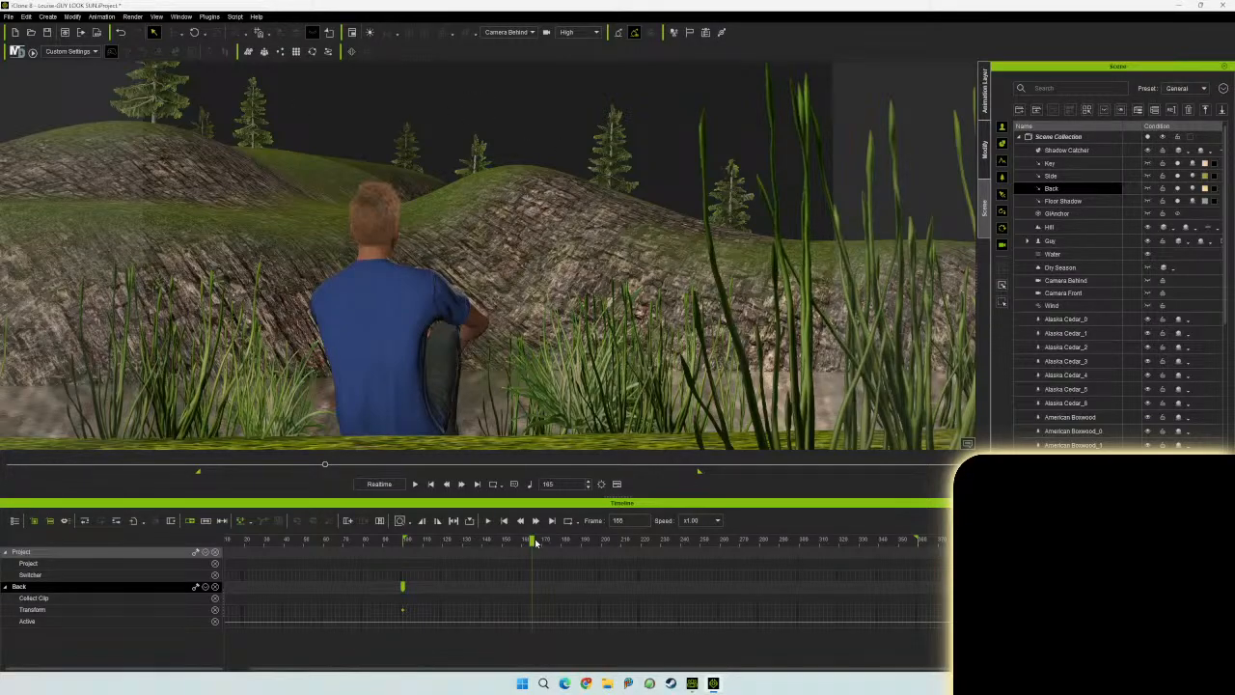
pyautogui.moveTo(518, 541); pyautogui.dragTo(673, 558)
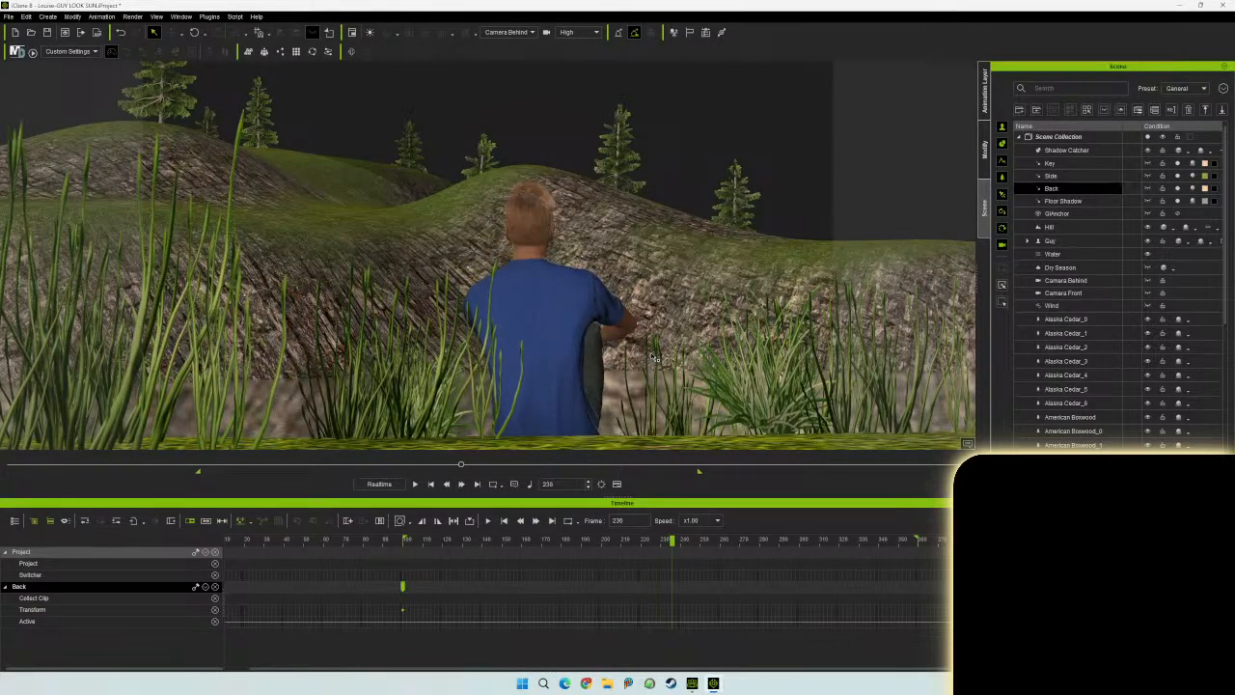
pyautogui.click(49, 32)
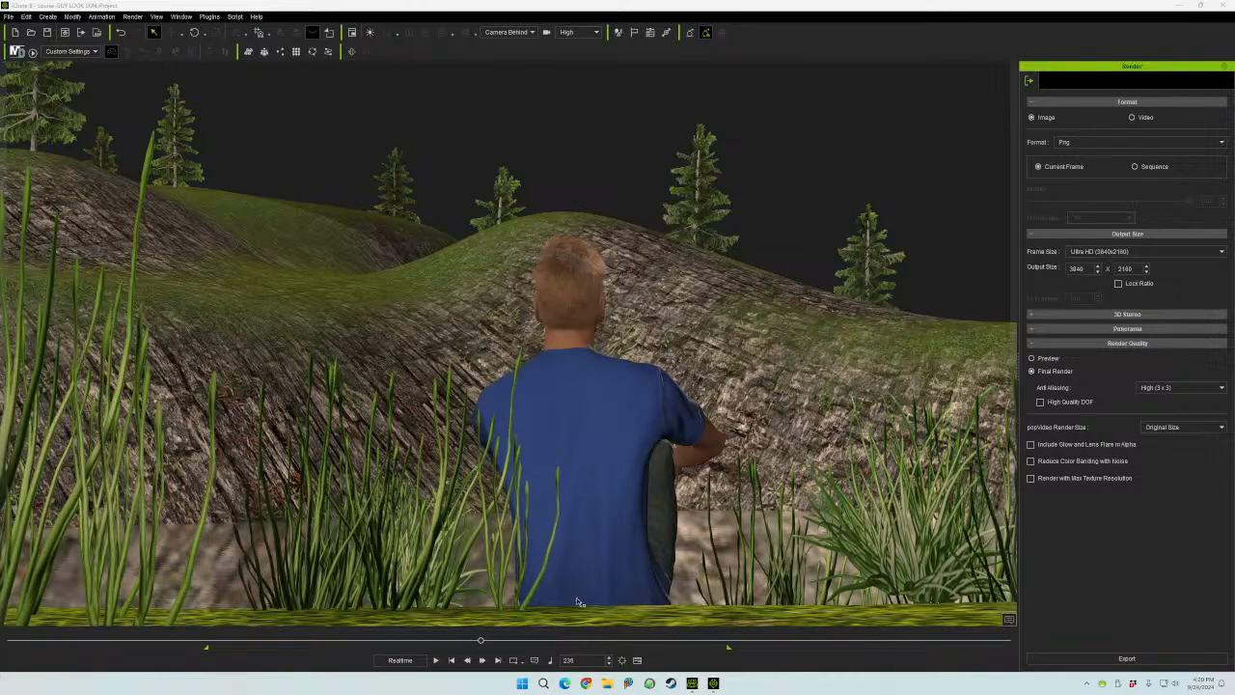
# - Scrub back and forth through the Camera Behind shot and park the playhead at frame 120
pyautogui.moveTo(482, 644); pyautogui.dragTo(393, 656)
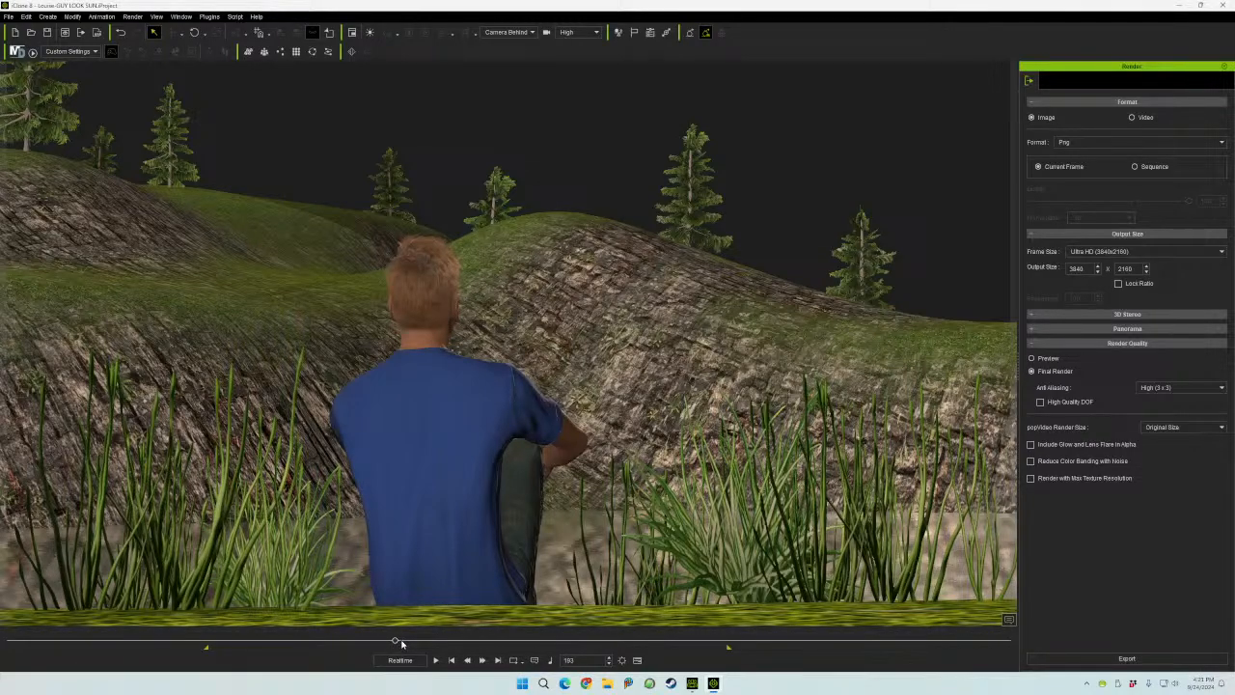
pyautogui.moveTo(397, 641); pyautogui.dragTo(211, 643)
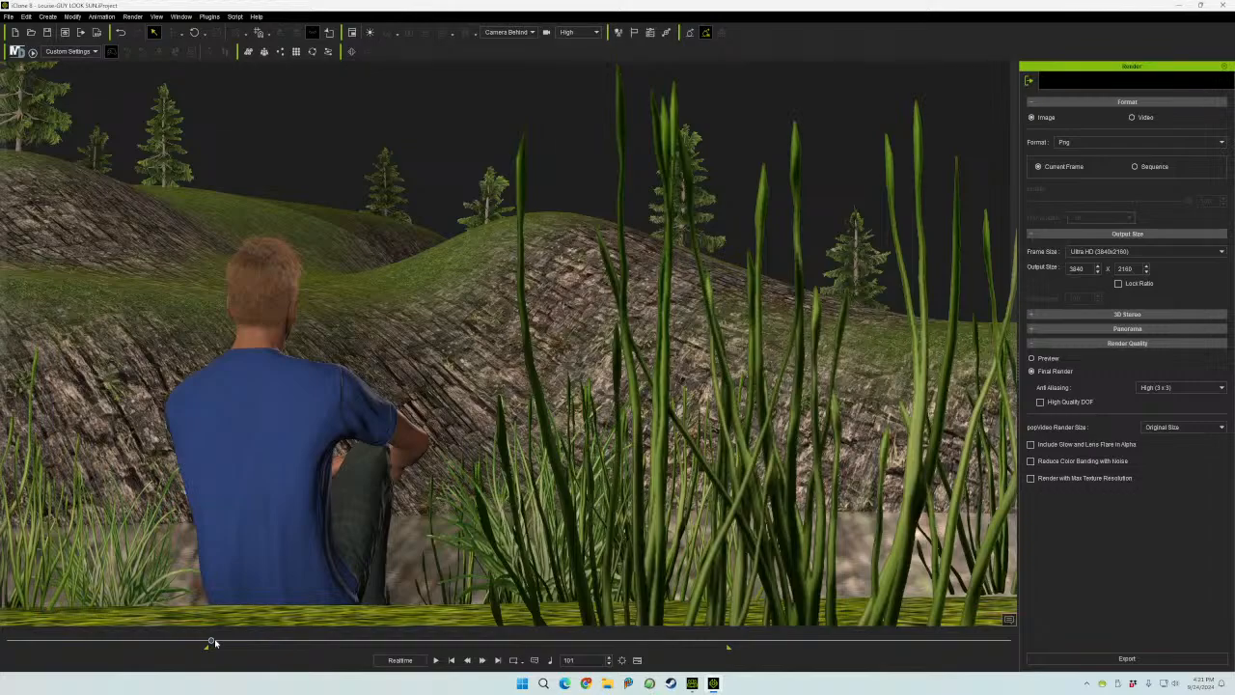
pyautogui.moveTo(213, 642); pyautogui.dragTo(607, 642)
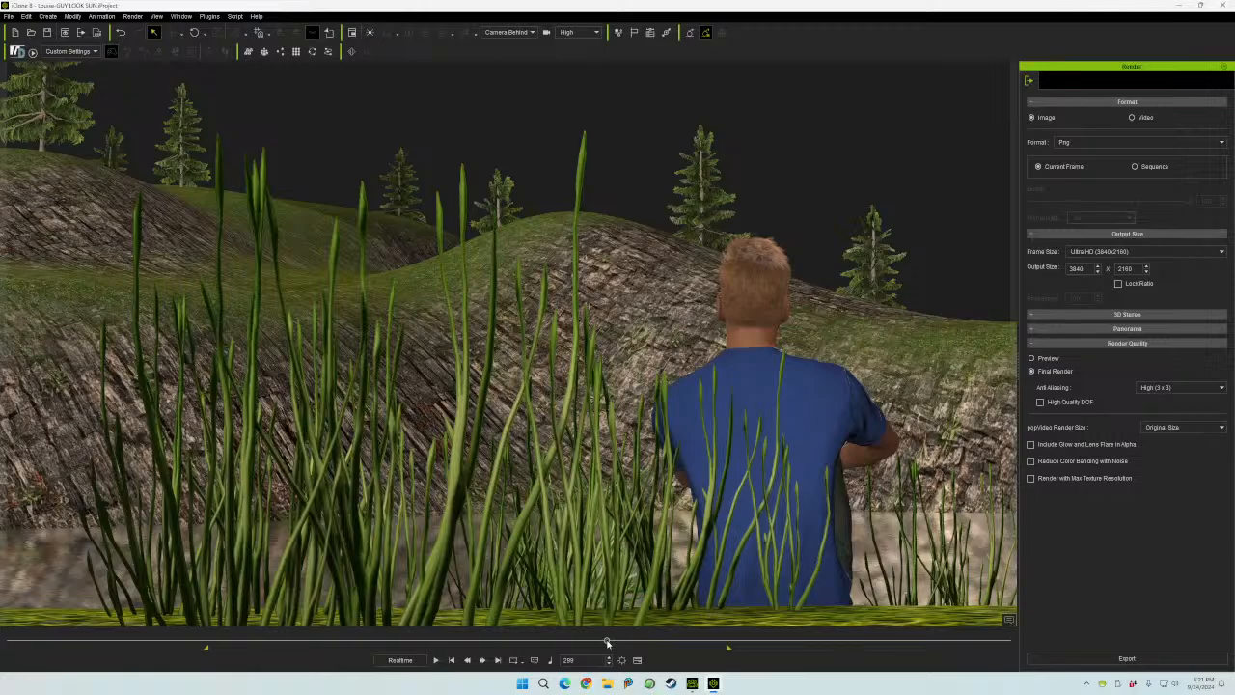
pyautogui.moveTo(607, 642); pyautogui.dragTo(215, 646)
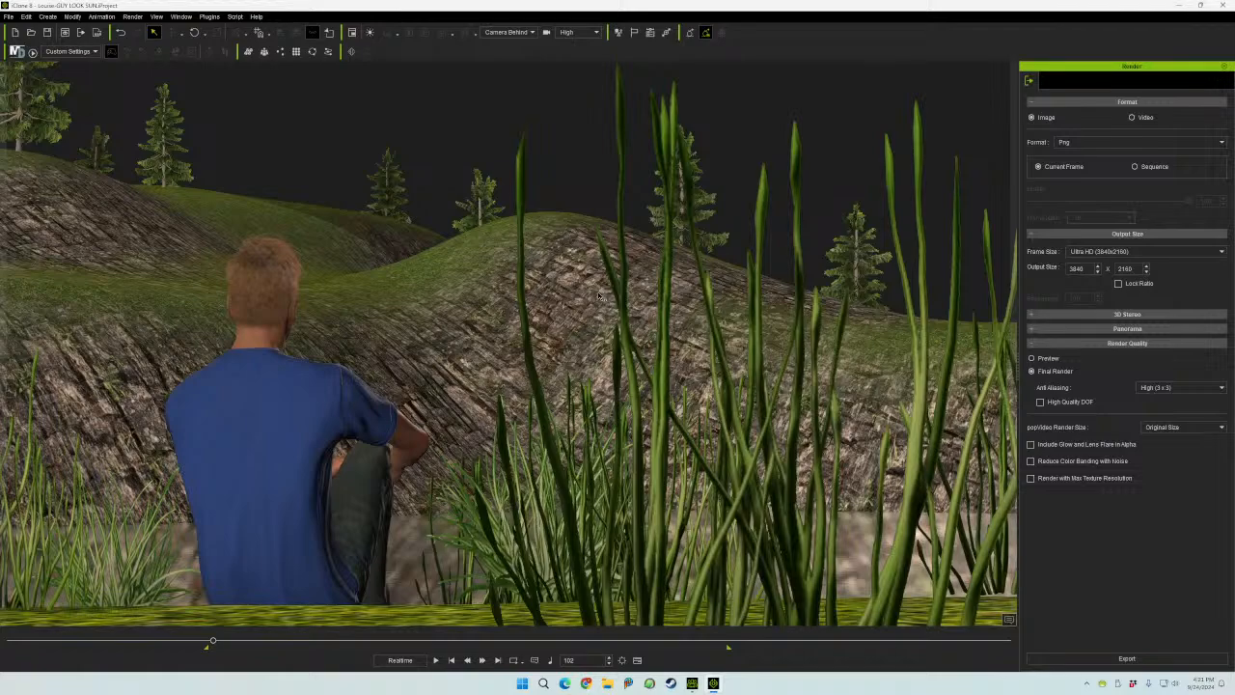
pyautogui.moveTo(213, 638); pyautogui.dragTo(251, 639)
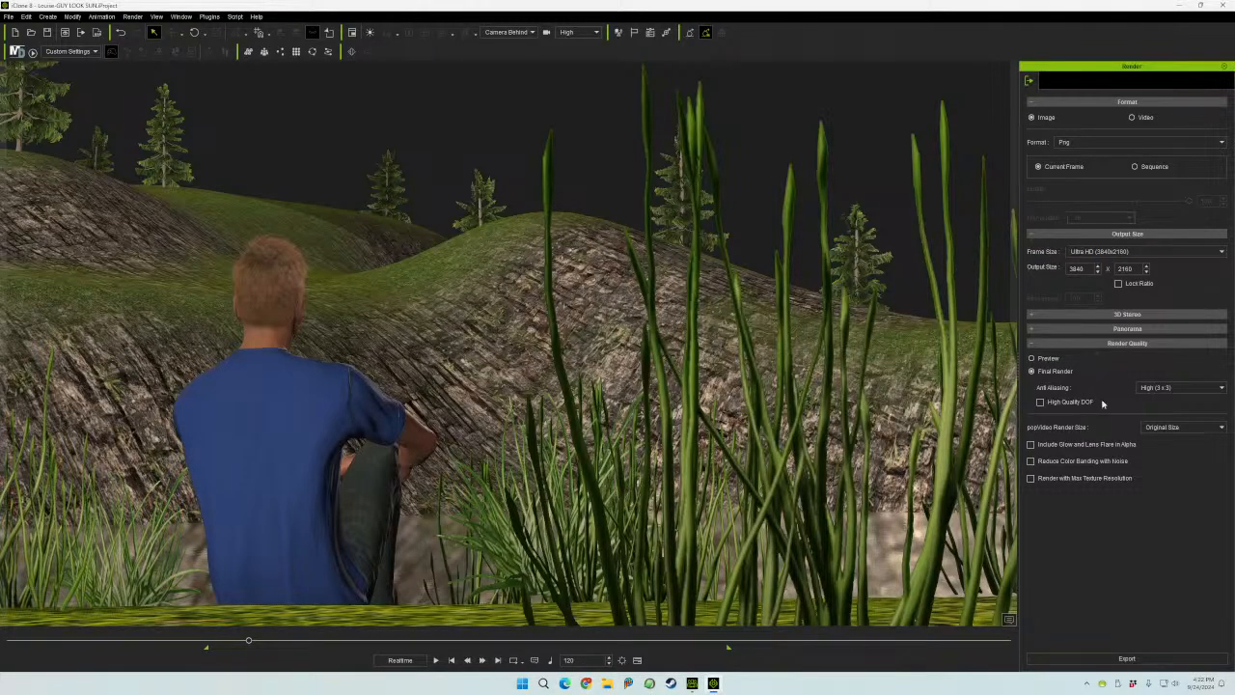
# - Start exporting the current frame as an Ultra HD PNG image and browse to the STORIES folder inside PROJECTS
pyautogui.click(1127, 659)
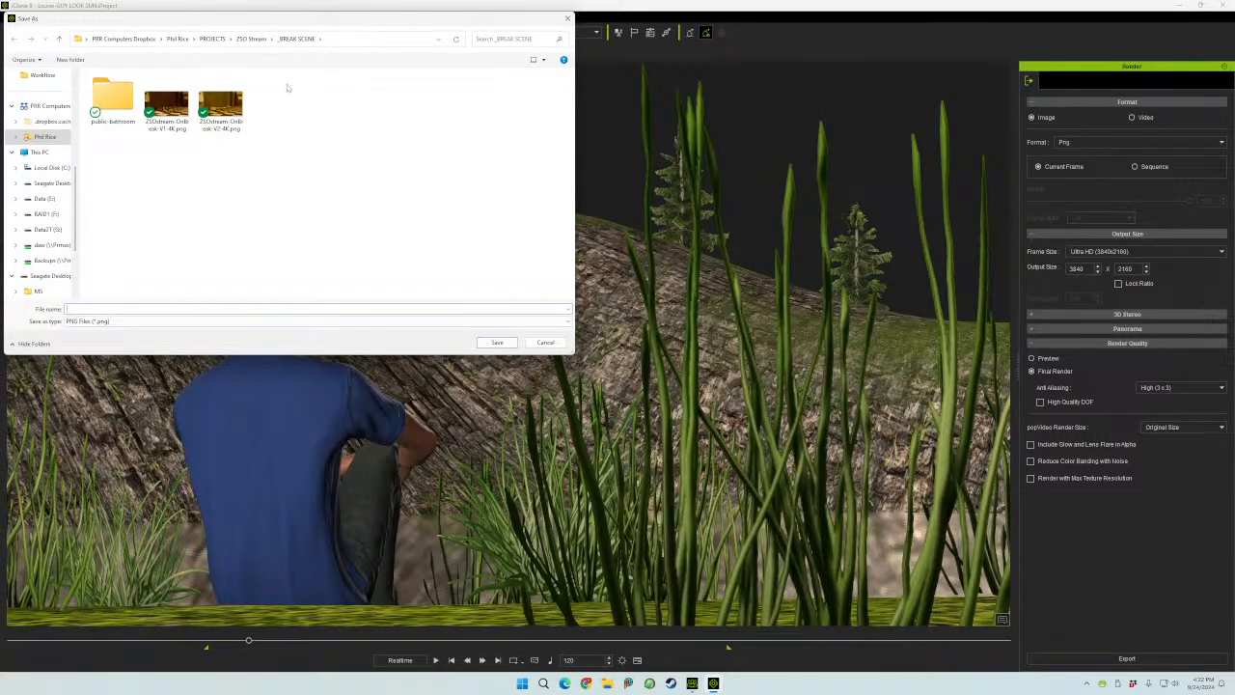
pyautogui.click(214, 39)
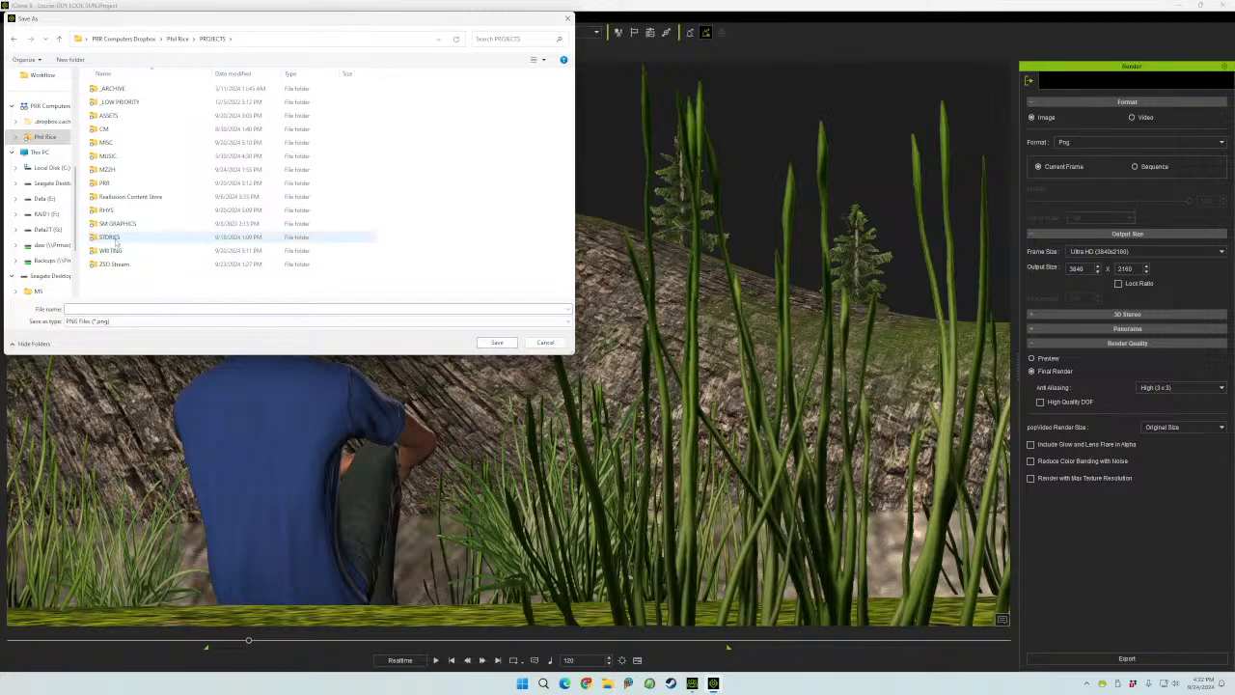
pyautogui.doubleClick(122, 238)
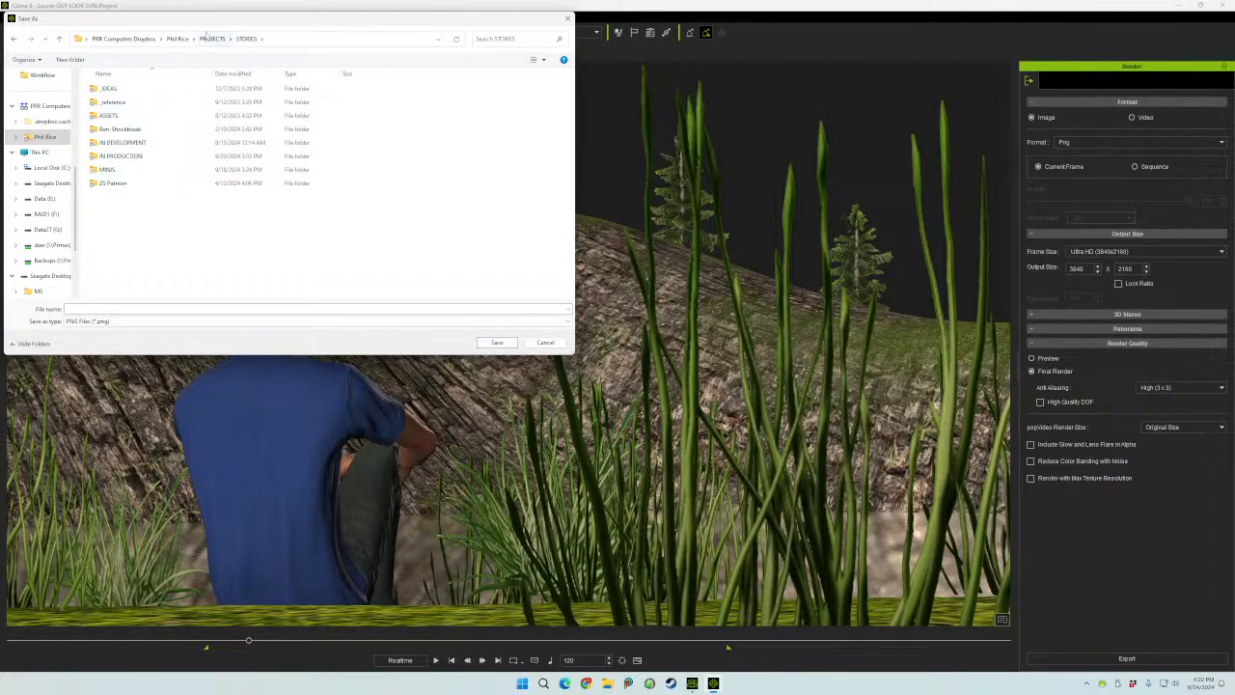
pyautogui.moveTo(216, 21); pyautogui.dragTo(1234, 86)
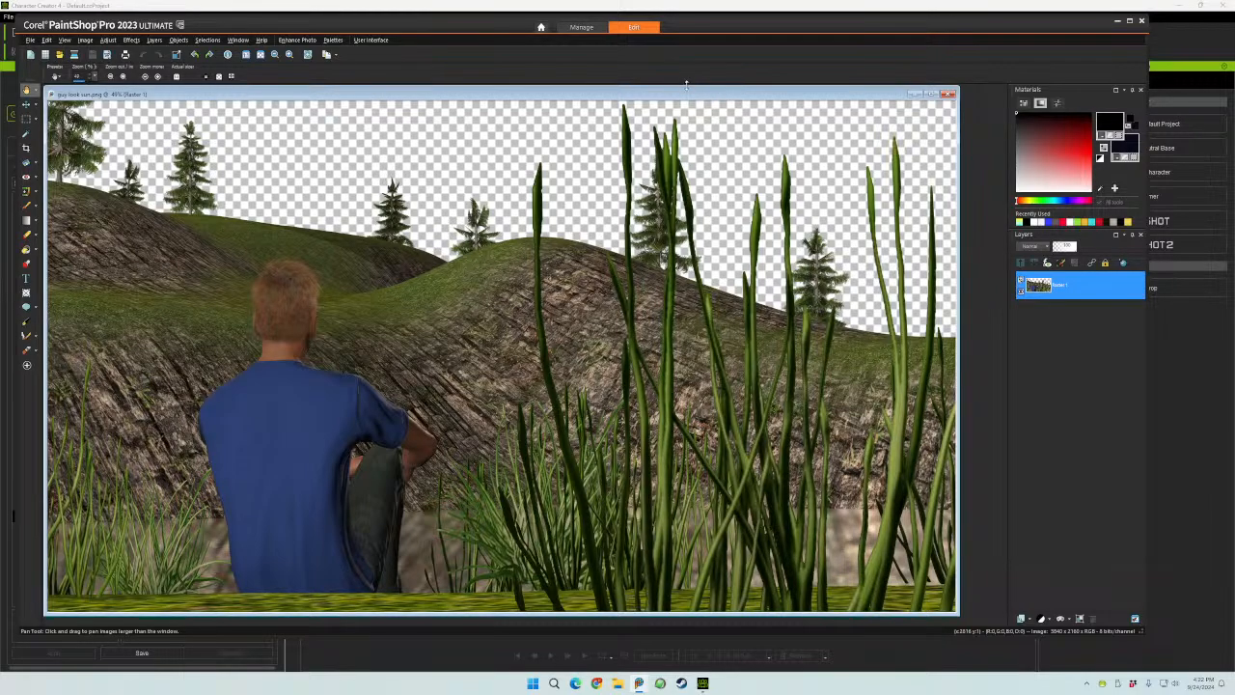
# - In PaintShop Pro, reposition the guy look sun.png image window and zoom out to view the whole render
pyautogui.moveTo(714, 96); pyautogui.dragTo(727, 100)
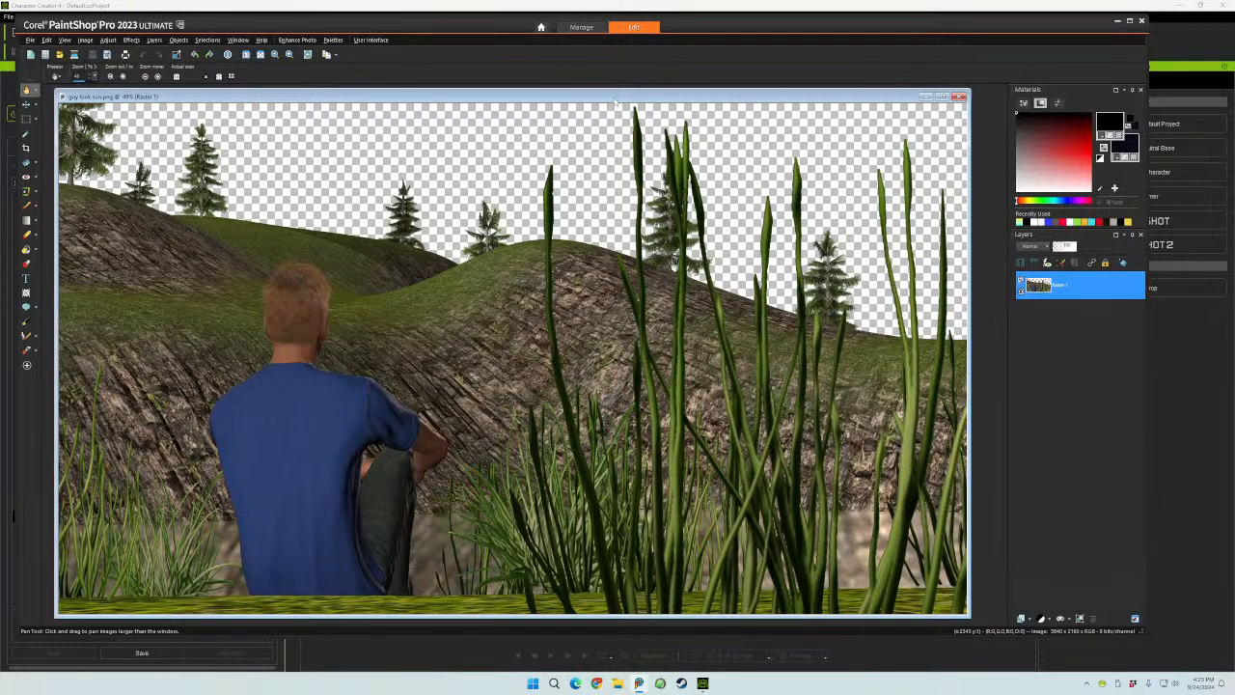
pyautogui.scroll(-1, 584, 169)
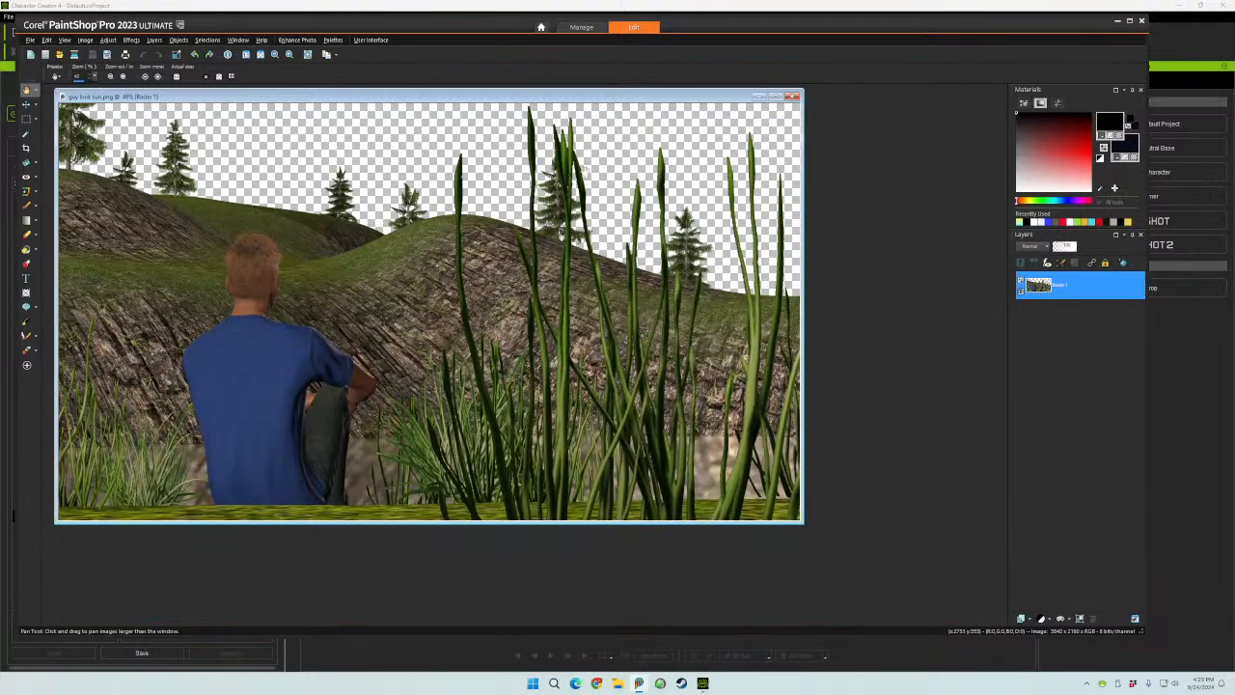
# - Zoom guy look sun.png out to 30%, nudge its image window into place, and minimize PaintShop Pro
pyautogui.scroll(-1, 493, 176)
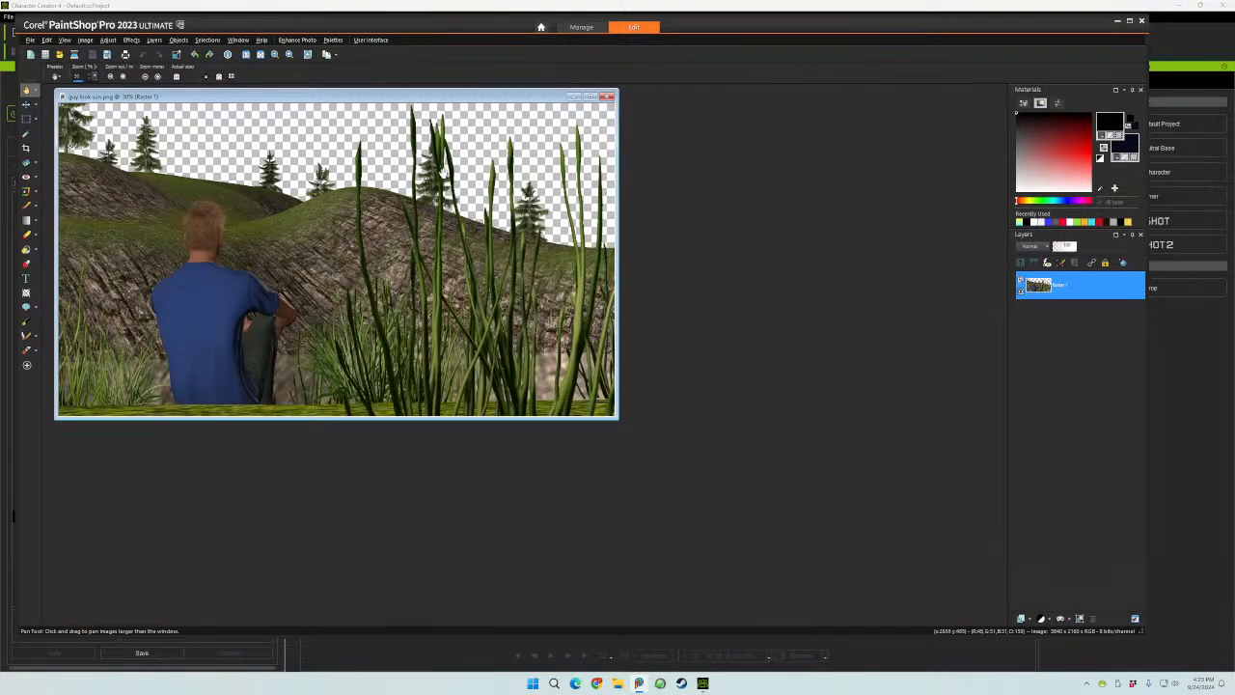
pyautogui.moveTo(380, 104)
pyautogui.mouseDown()
pyautogui.moveTo(413, 117)
pyautogui.moveTo(375, 106)
pyautogui.mouseUp()
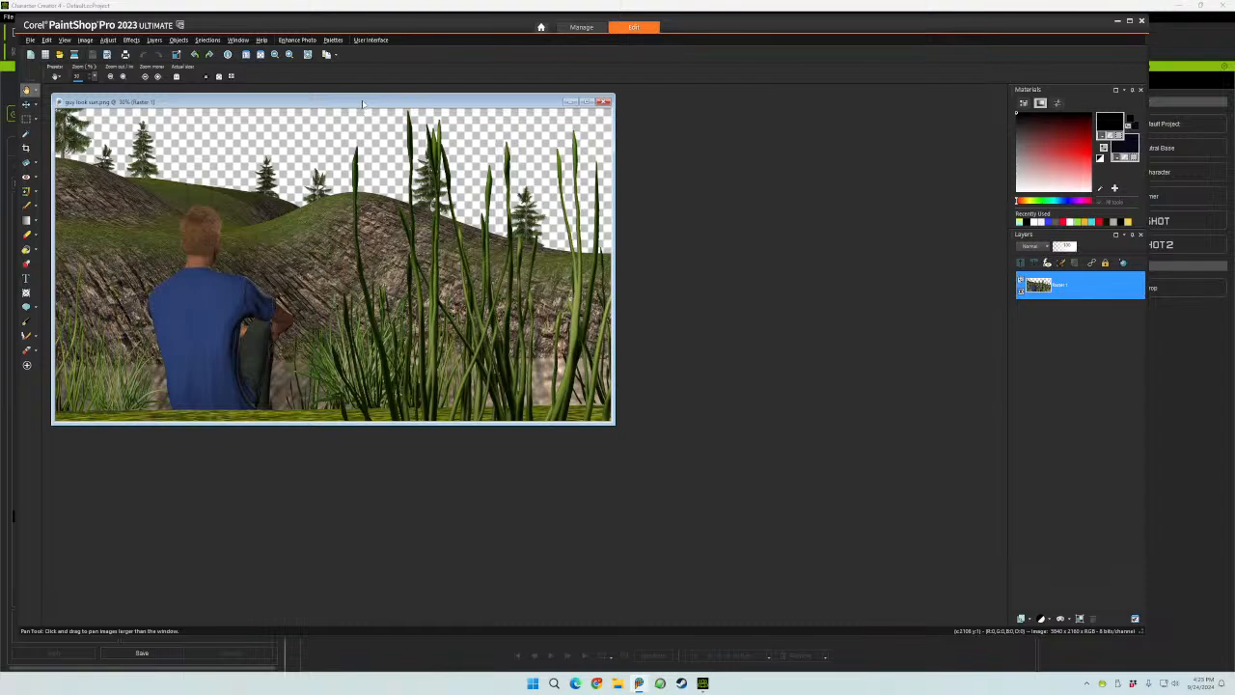
pyautogui.moveTo(364, 104)
pyautogui.mouseDown()
pyautogui.moveTo(397, 120)
pyautogui.moveTo(367, 102)
pyautogui.mouseUp()
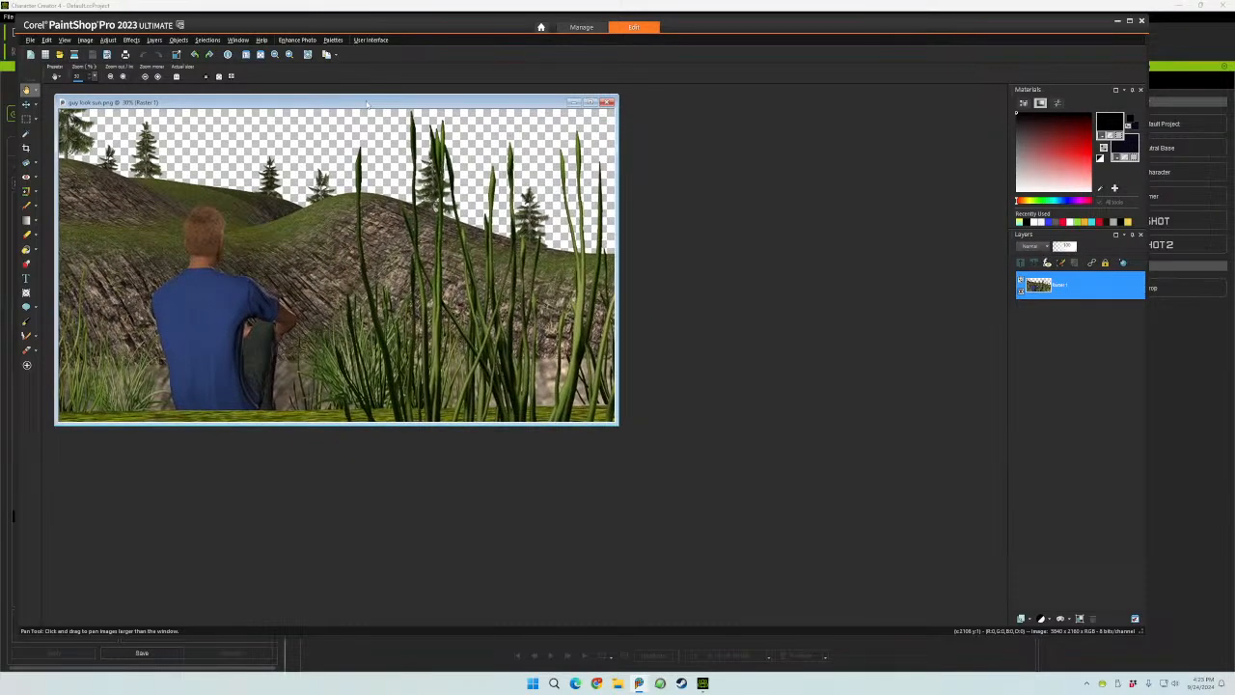
pyautogui.click(1117, 20)
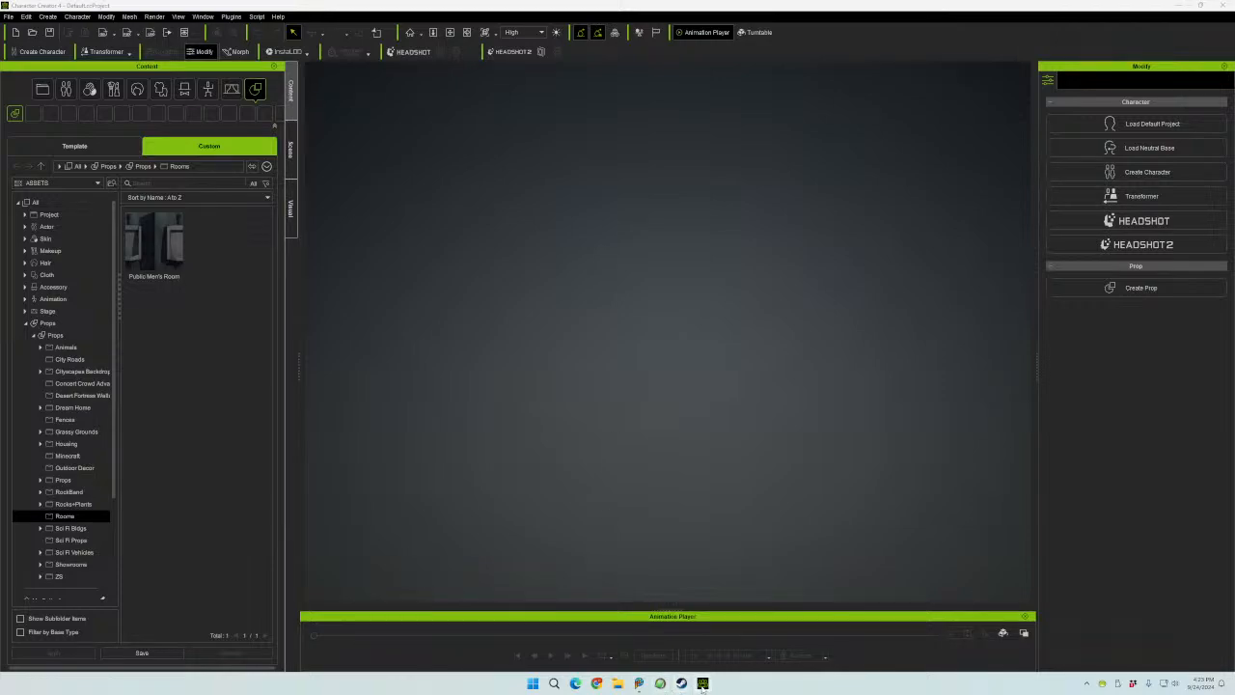
# - Launch iClone v8.5 and decline updating the project with the unsaved changes
pyautogui.moveTo(702, 686)
pyautogui.click(532, 683)
pyautogui.write('iClone v8.5')
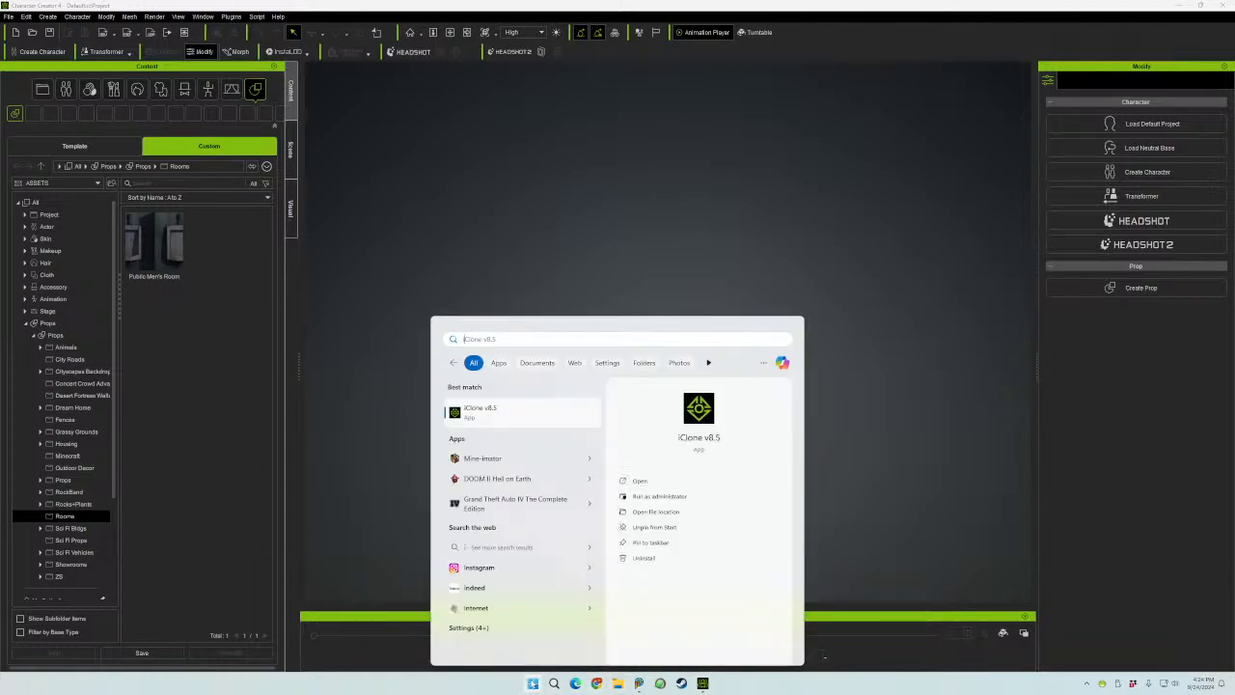
pyautogui.click(470, 423)
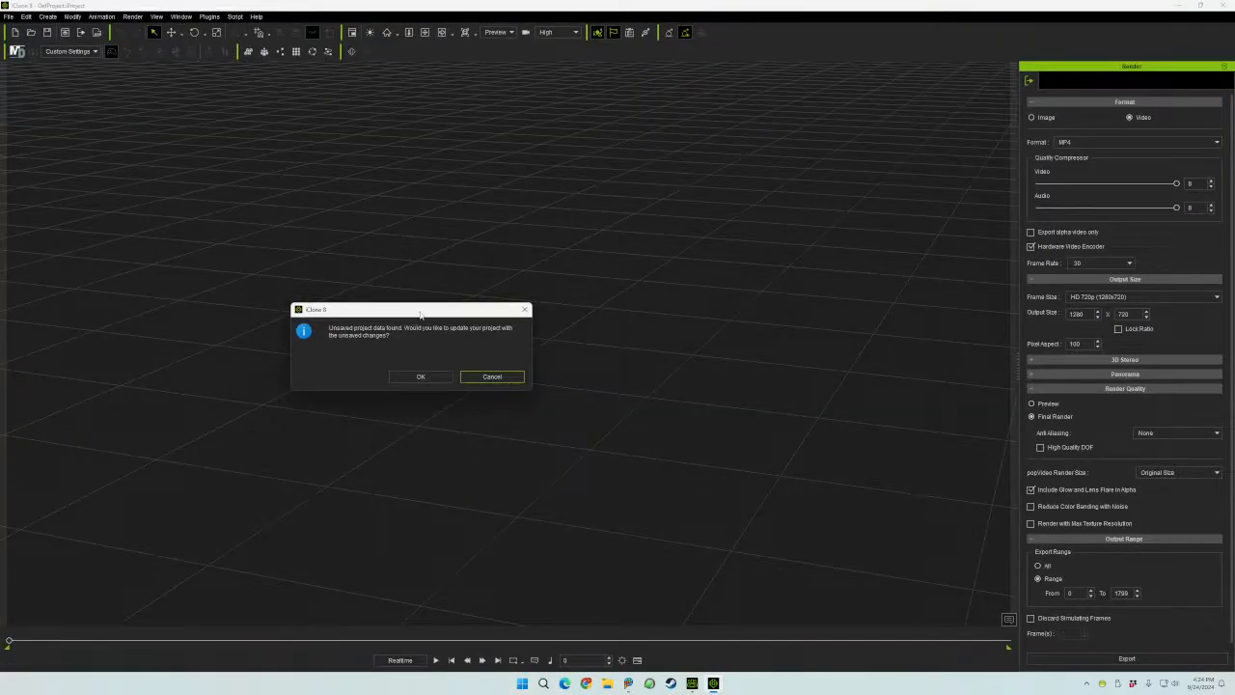
pyautogui.click(493, 378)
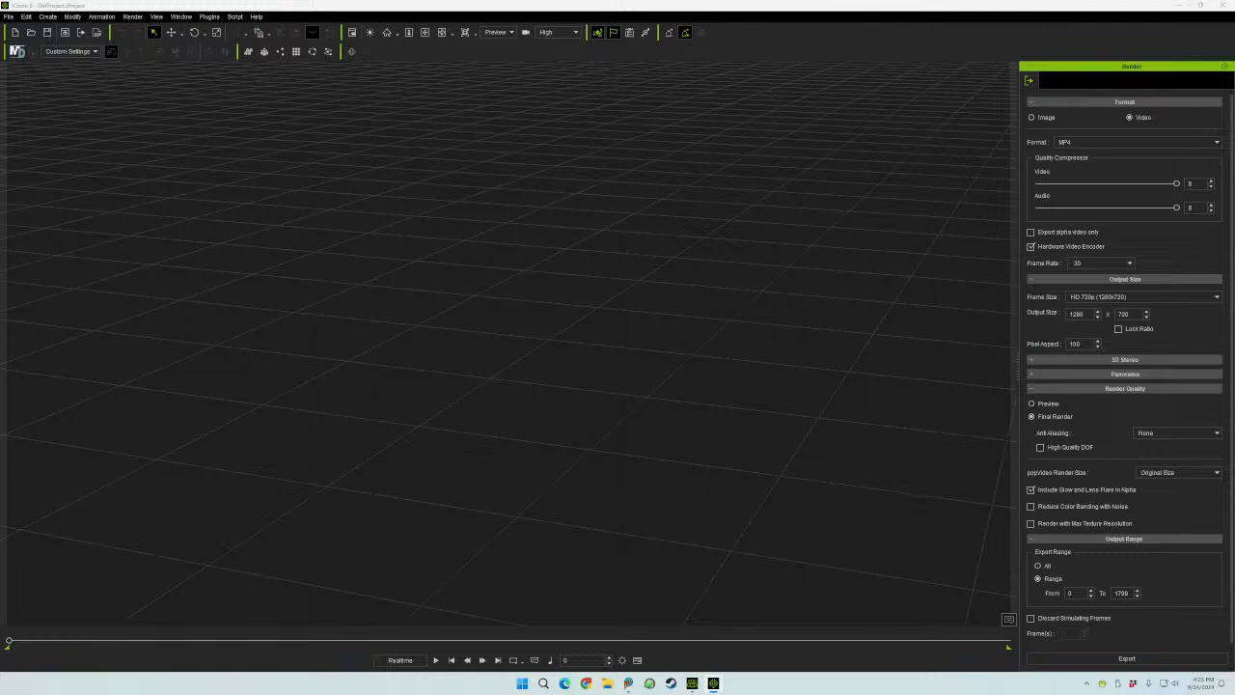
# - Open the Louise GUY WALK ROAD project and switch to the workspace layout that shows its scene object list
pyautogui.moveTo(480, 371); pyautogui.dragTo(302, 353)
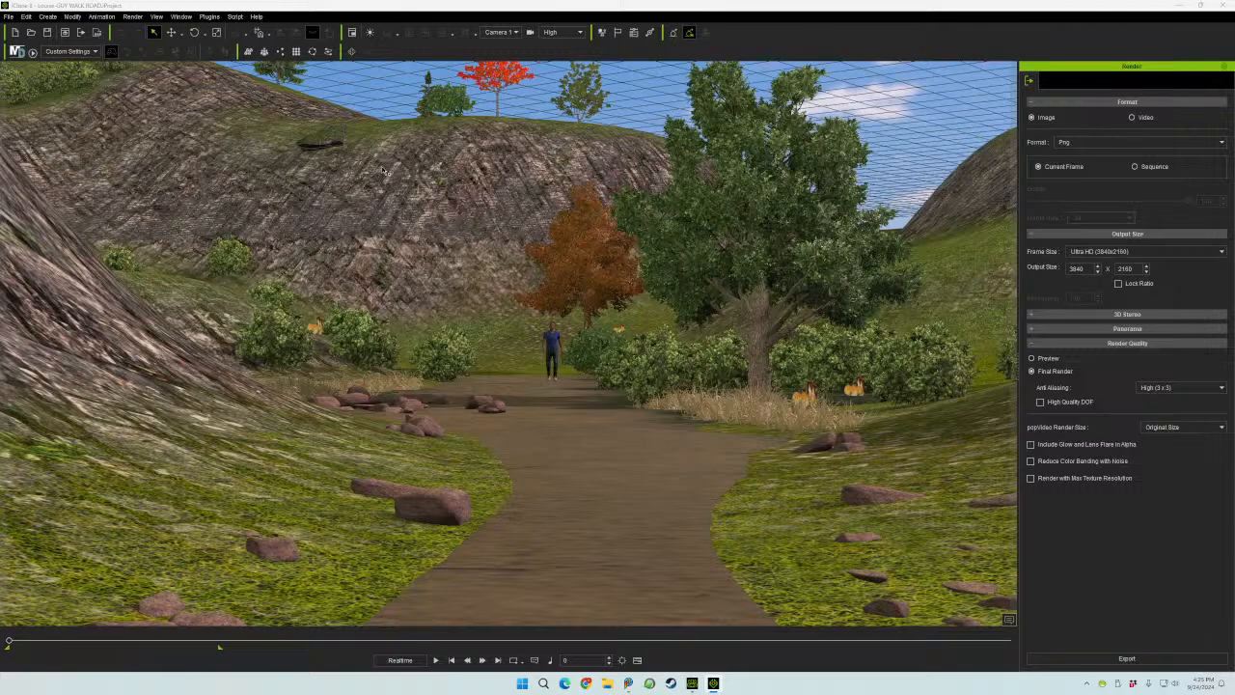
pyautogui.click(640, 8)
pyautogui.hotkey('ctrl', '9')
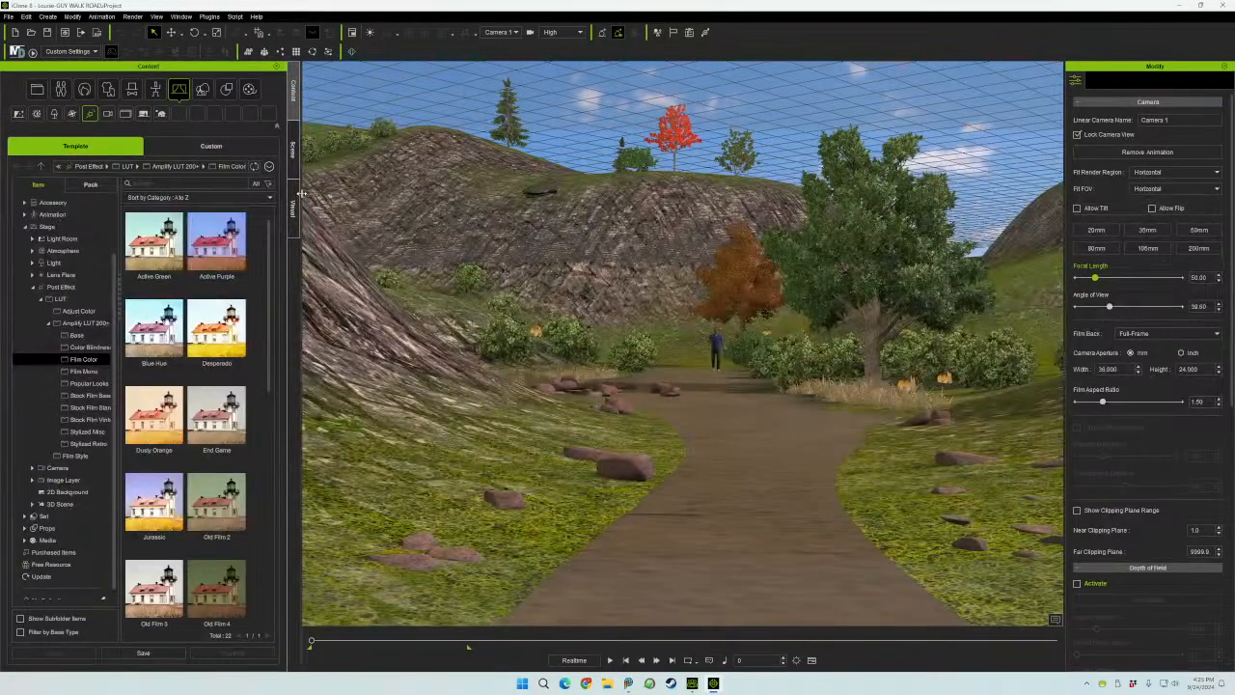
pyautogui.click(294, 151)
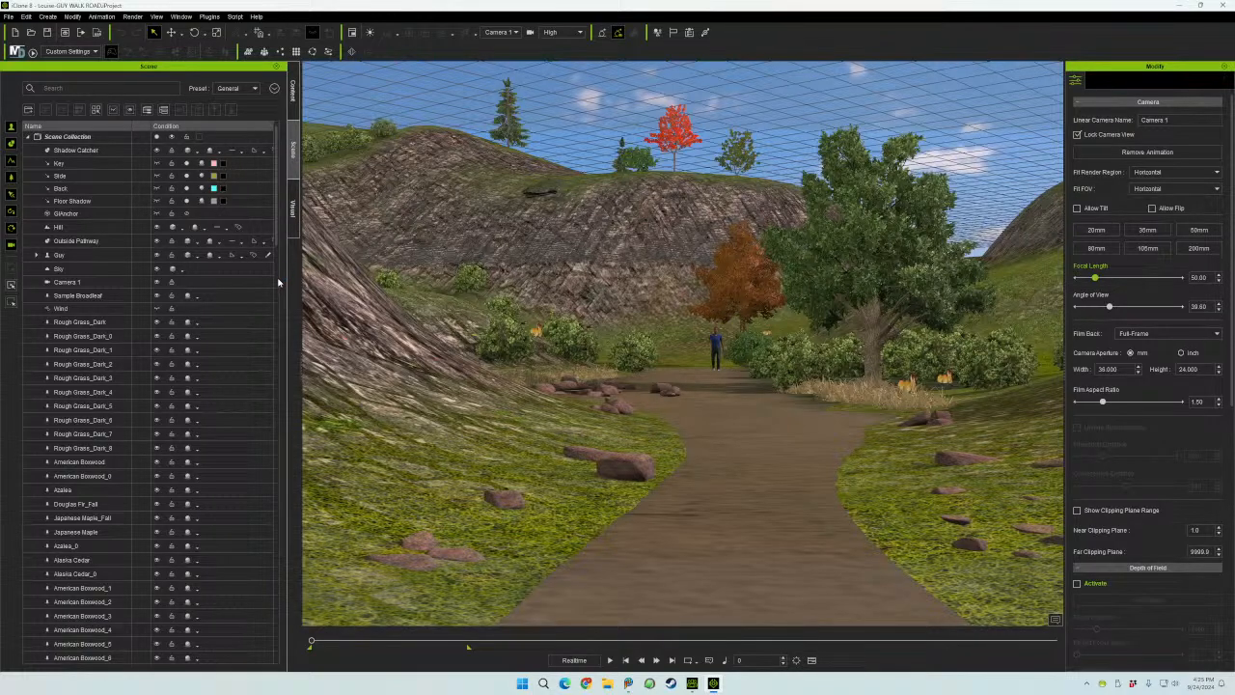
# - Hide the Outside Pathway prop to see the terrain beneath it, and show it again
pyautogui.click(164, 242)
pyautogui.click(157, 241)
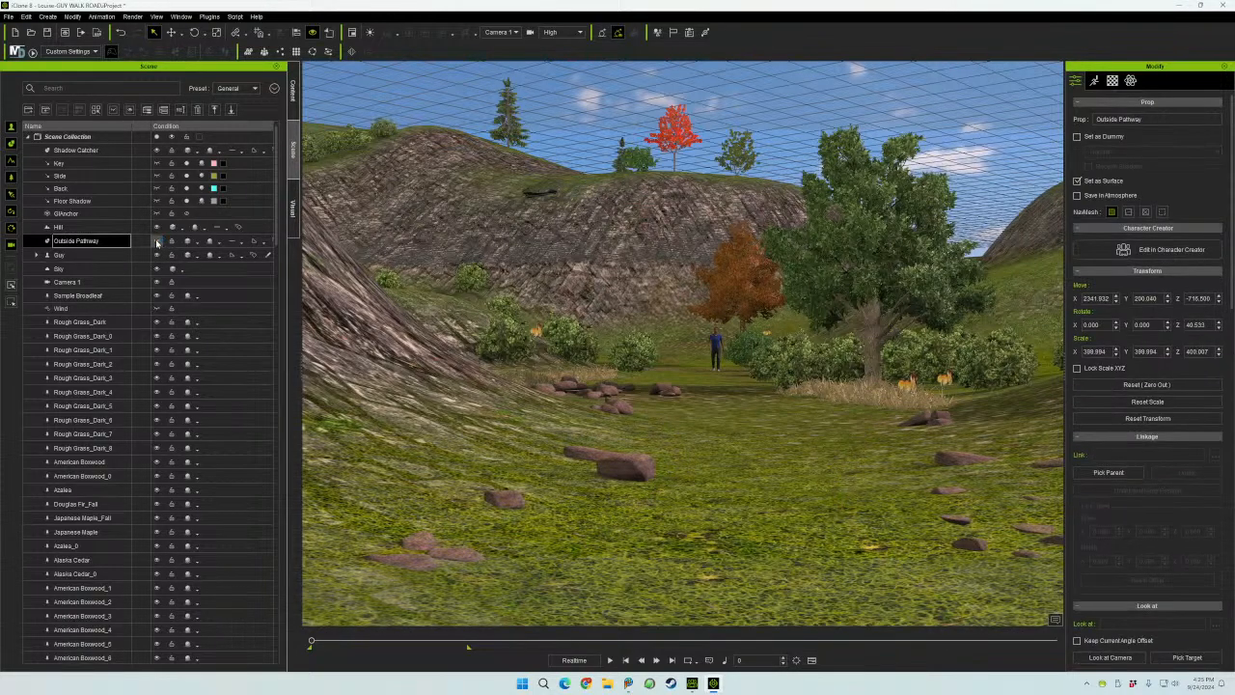
pyautogui.click(157, 241)
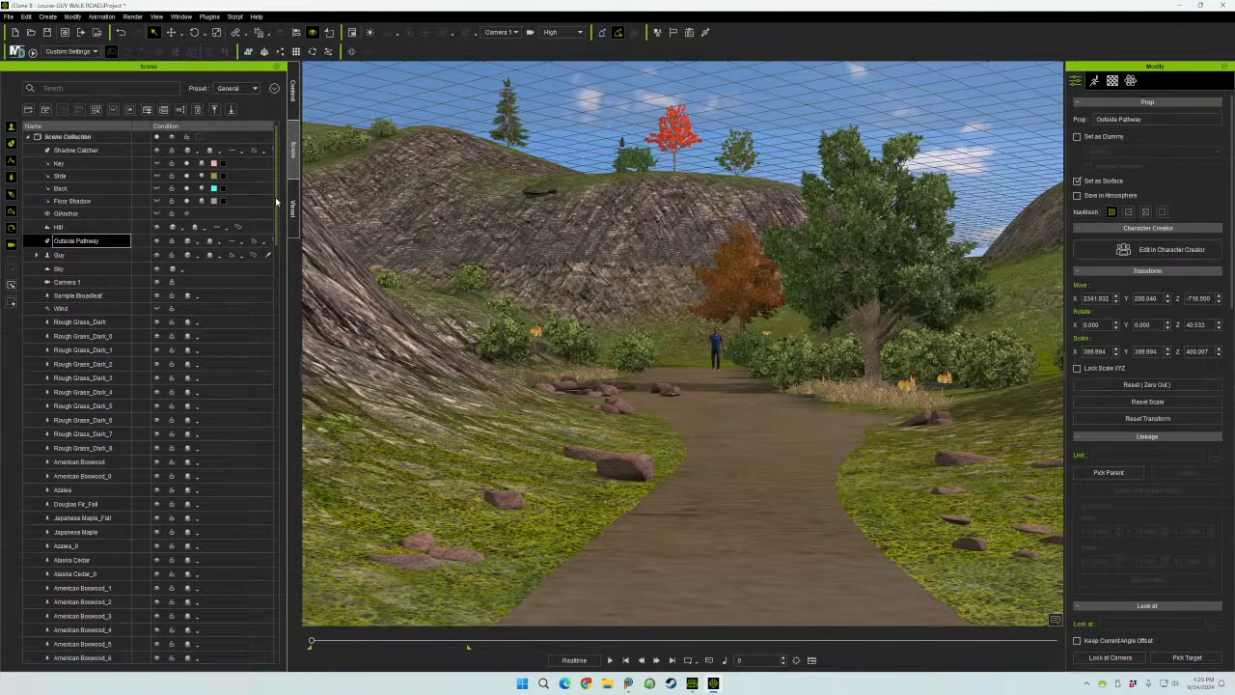
# - Look through the scene objects down to the mushrooms and rocks, and toggle the Sky's visibility off and on
pyautogui.moveTo(276, 201); pyautogui.dragTo(269, 662)
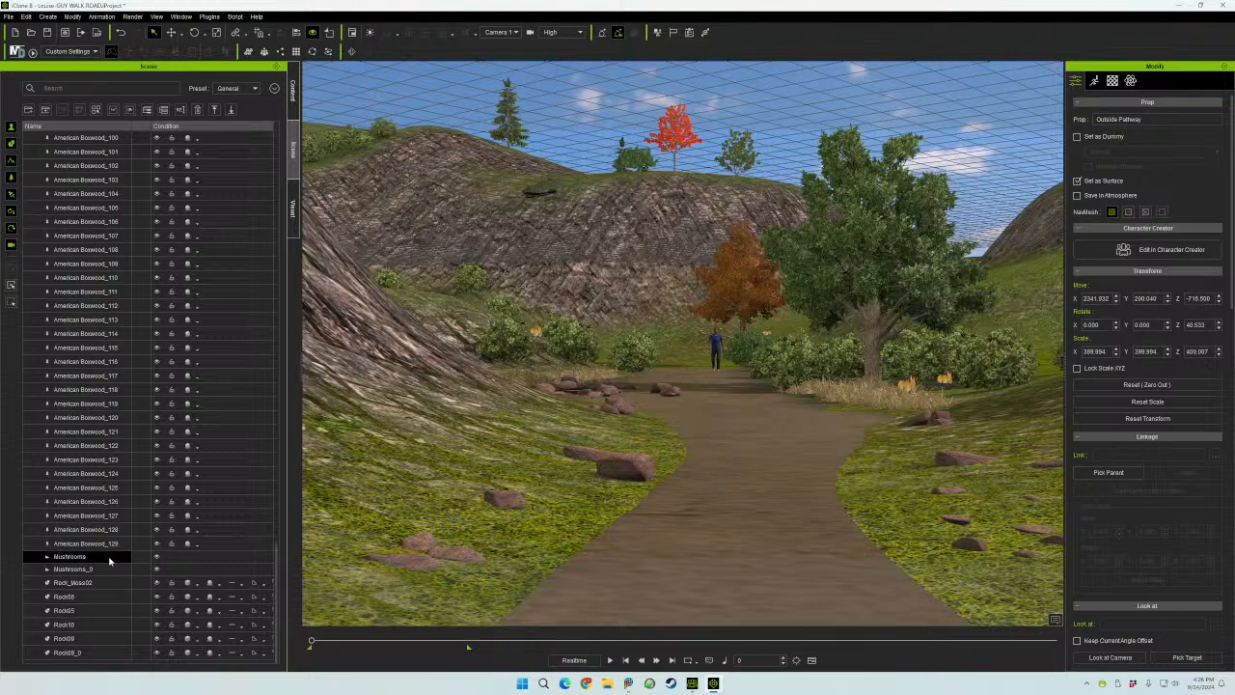
pyautogui.moveTo(276, 600); pyautogui.dragTo(266, 213)
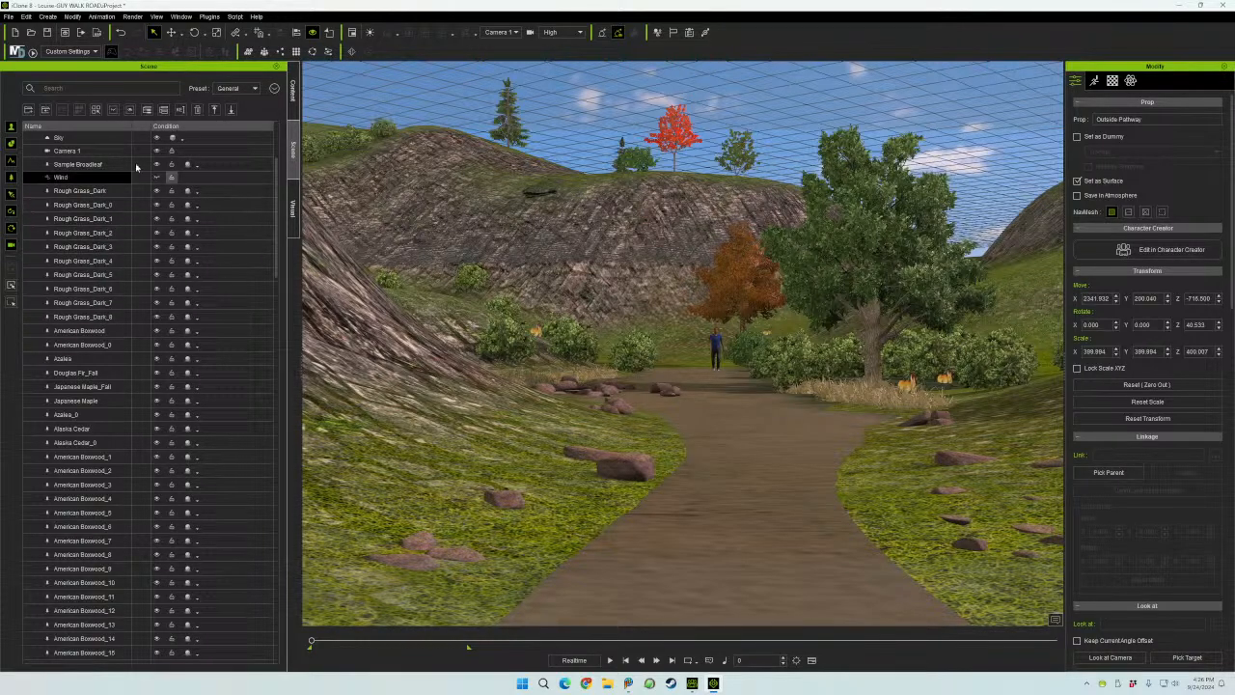
pyautogui.click(156, 139)
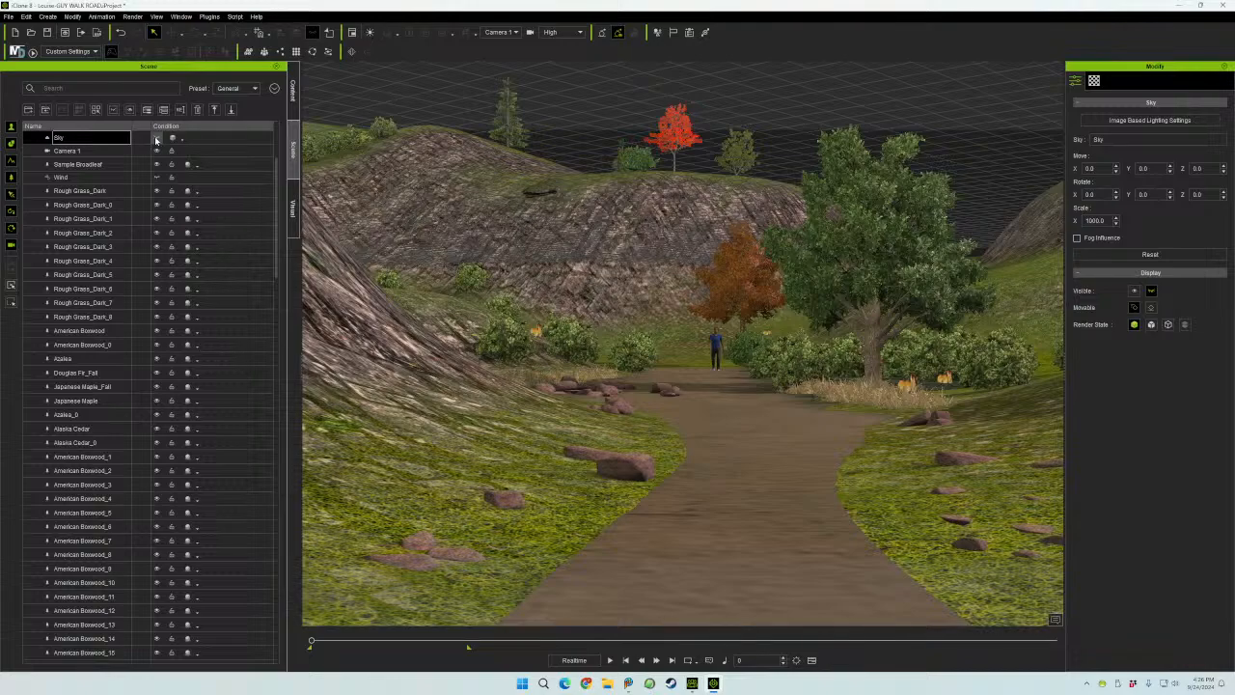
pyautogui.click(156, 138)
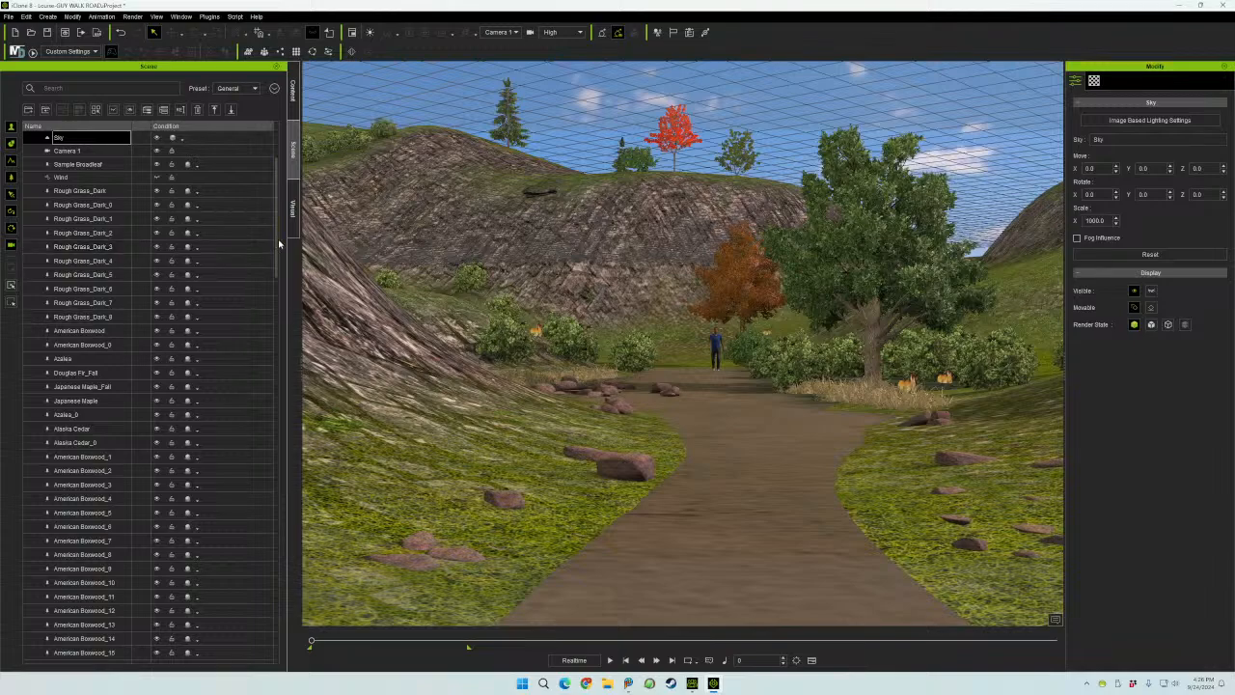
# - Switch the view from Camera 1 to the Preview camera and zoom out from the walking guy to view the pathway area
pyautogui.click(86, 151)
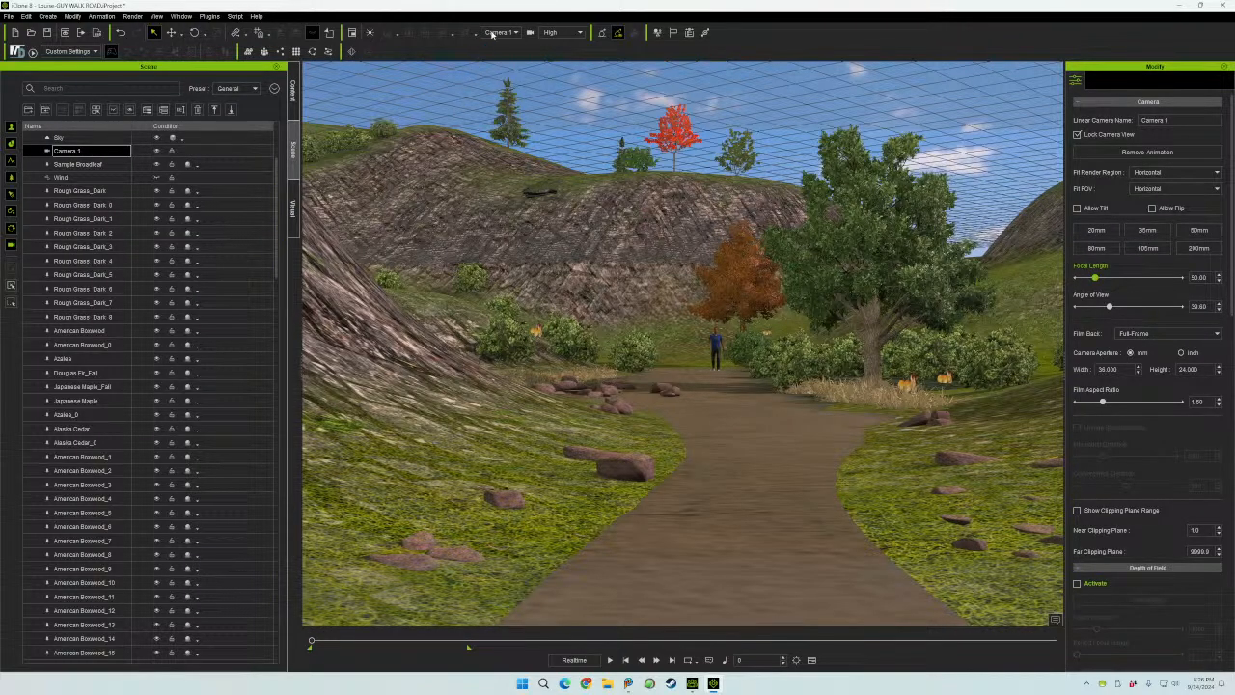
pyautogui.click(497, 32)
pyautogui.click(497, 43)
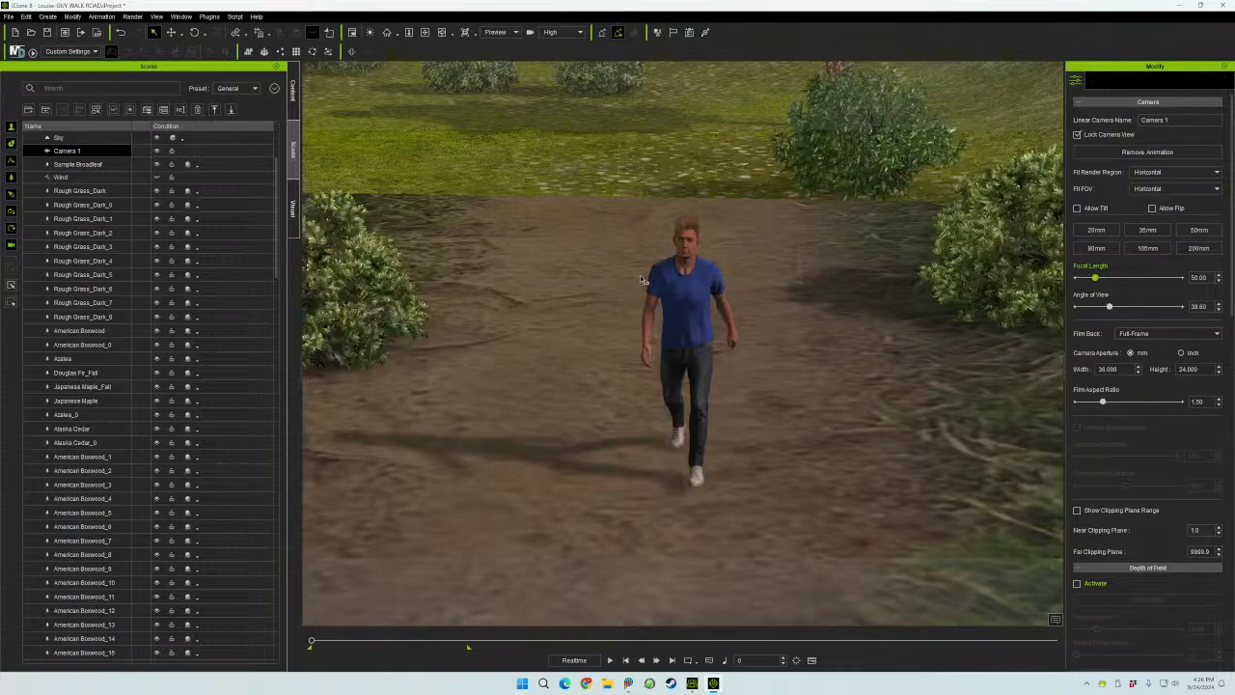
pyautogui.scroll(-10, 641, 280)
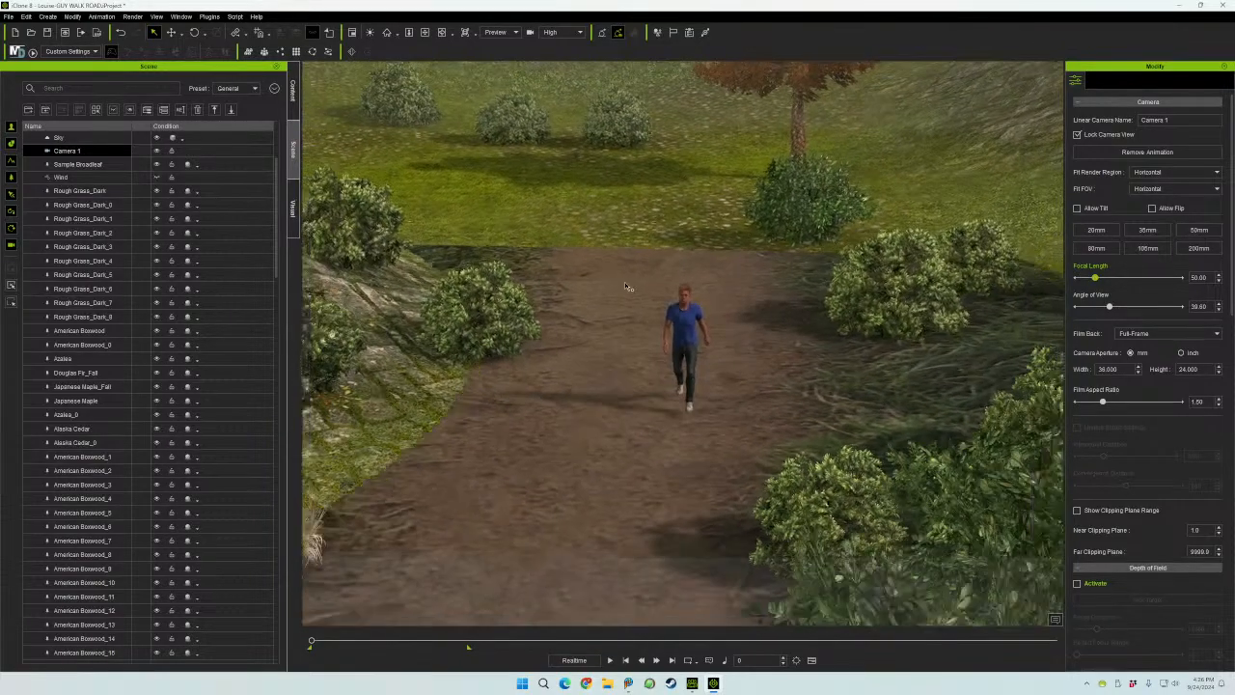
pyautogui.scroll(-10, 624, 282)
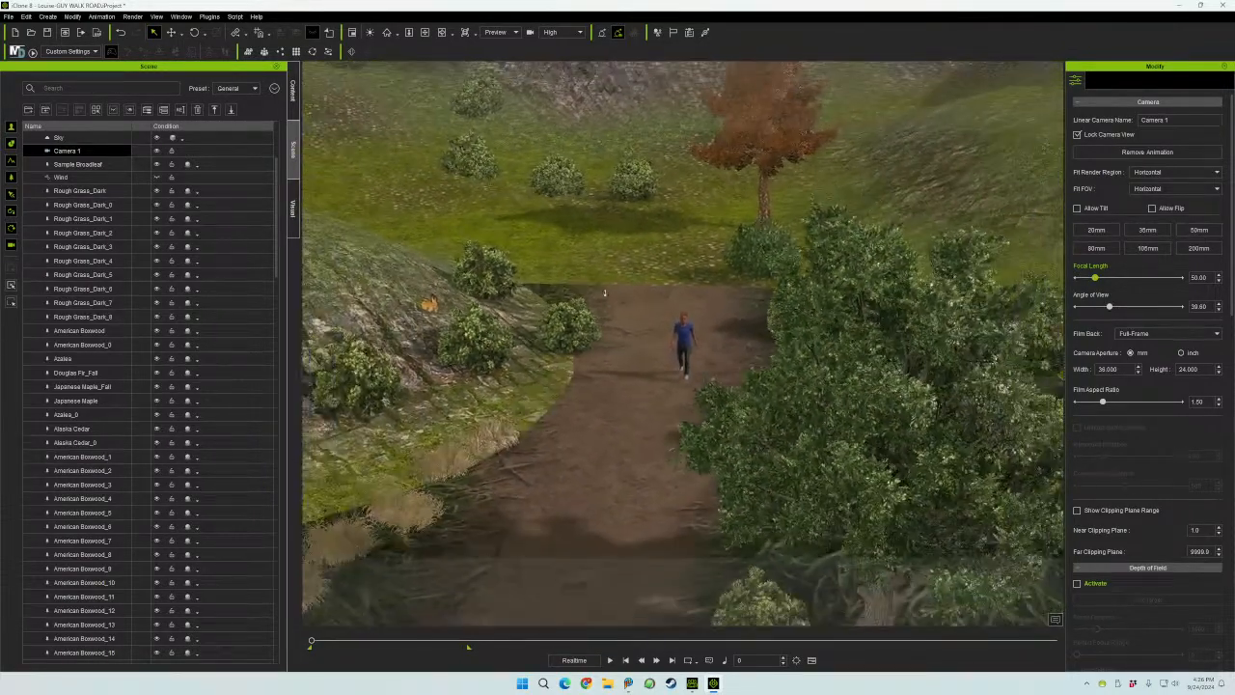
pyautogui.scroll(-10, 605, 294)
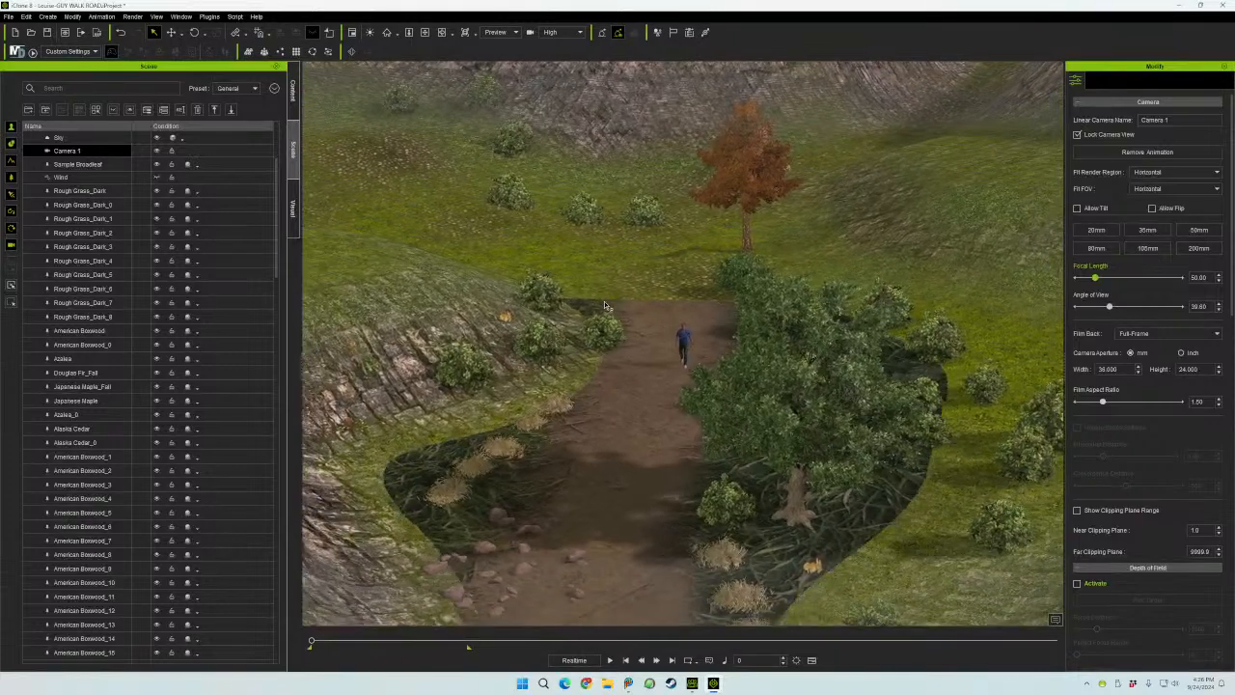
pyautogui.scroll(-5, 604, 301)
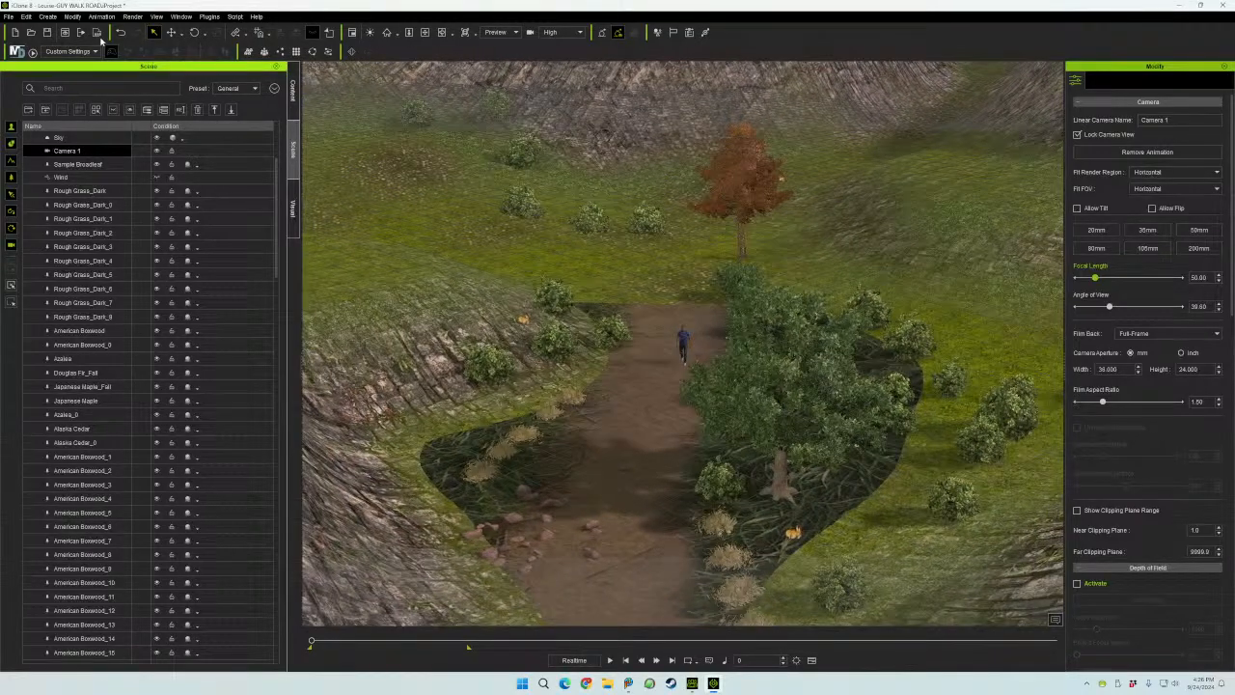
# - Check the camera navigation controls in the Preference settings and close them
pyautogui.click(157, 16)
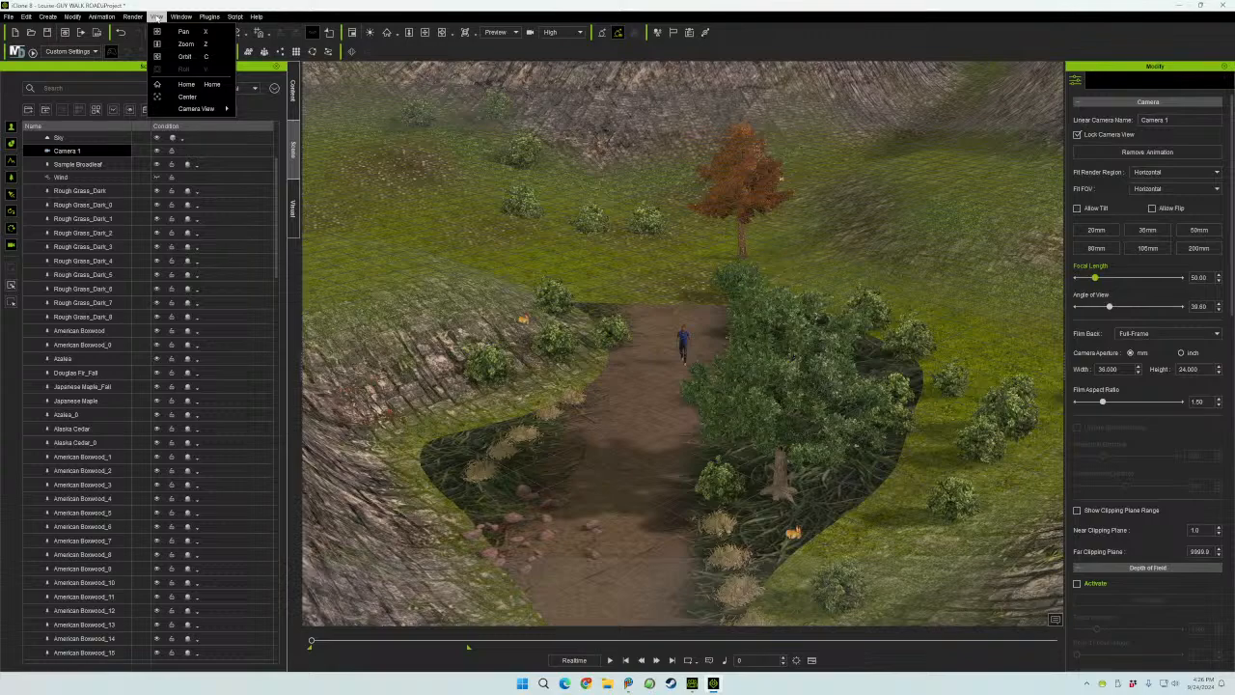
pyautogui.moveTo(25, 17)
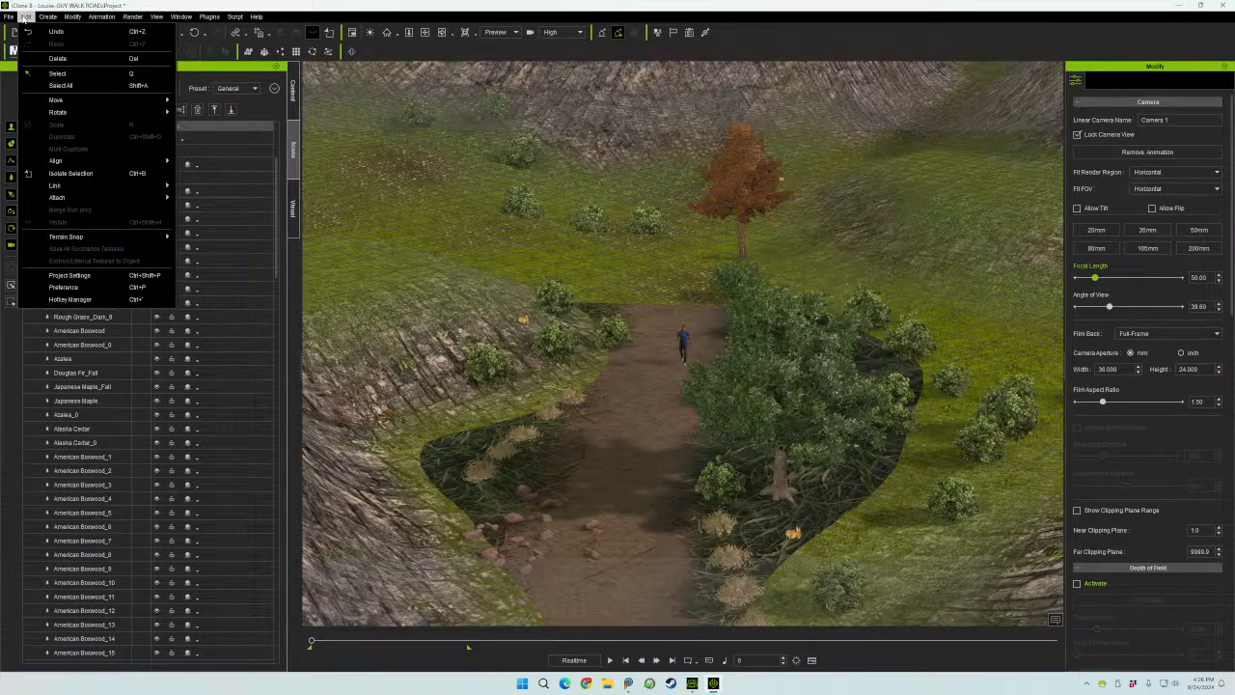
pyautogui.click(97, 287)
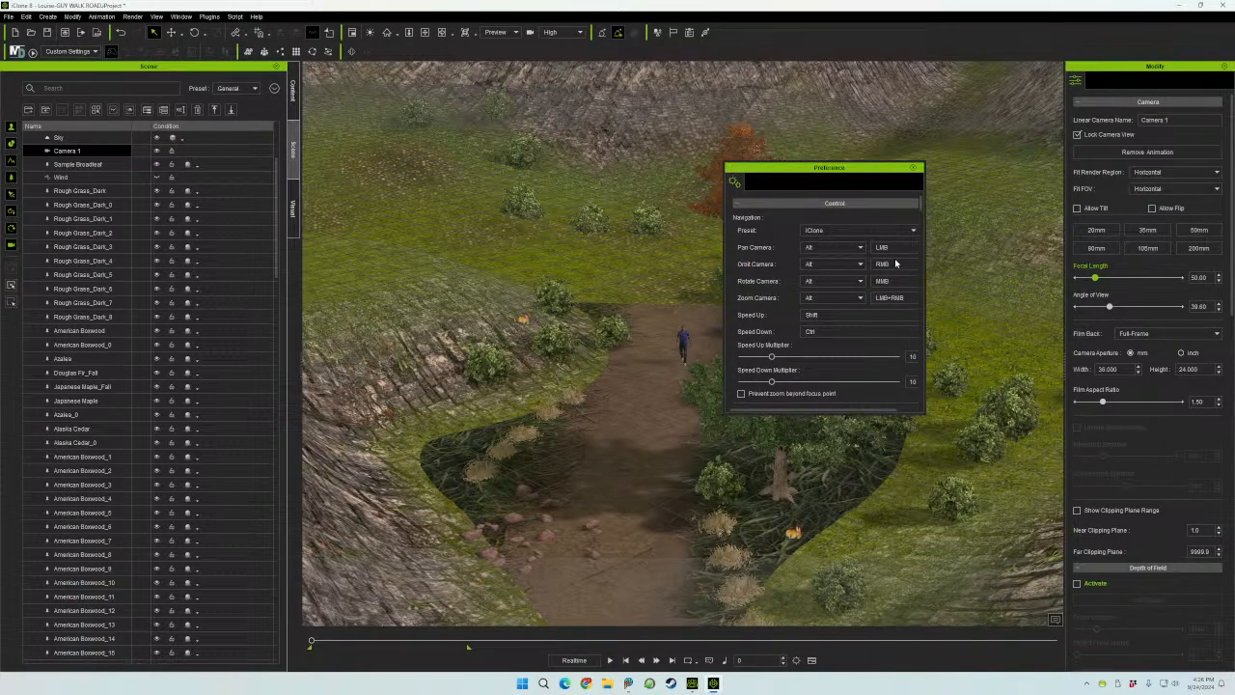
pyautogui.click(912, 168)
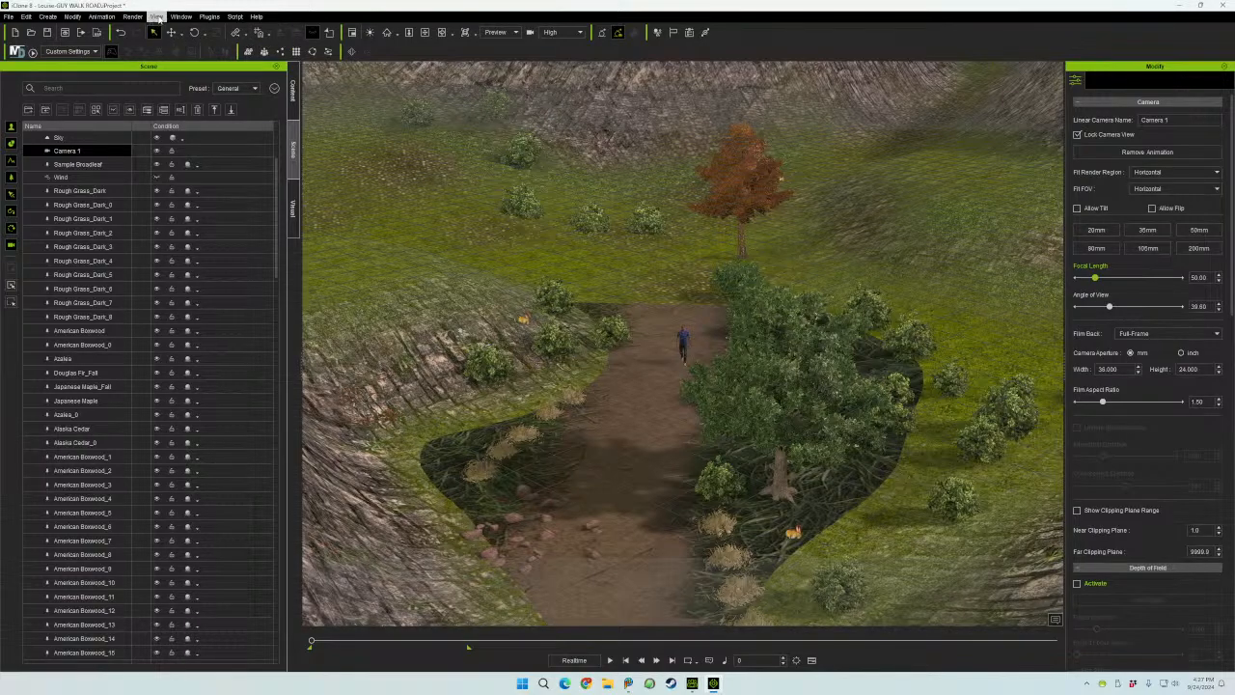
pyautogui.click(156, 16)
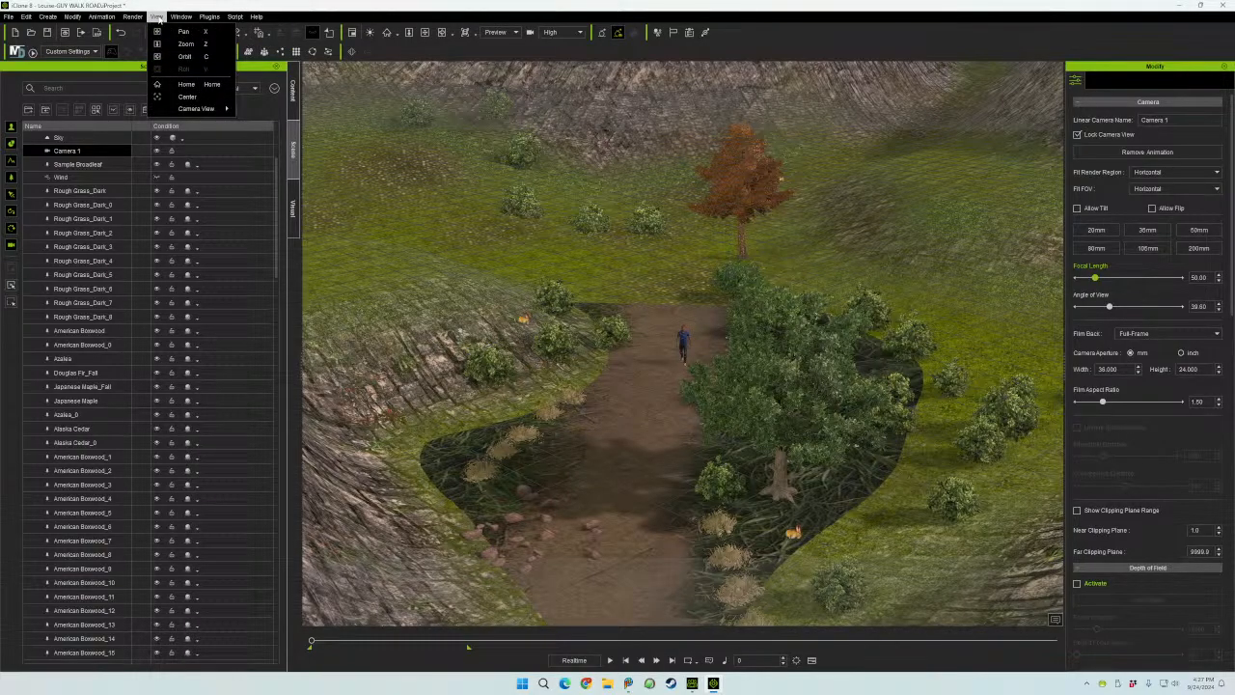
pyautogui.moveTo(202, 109)
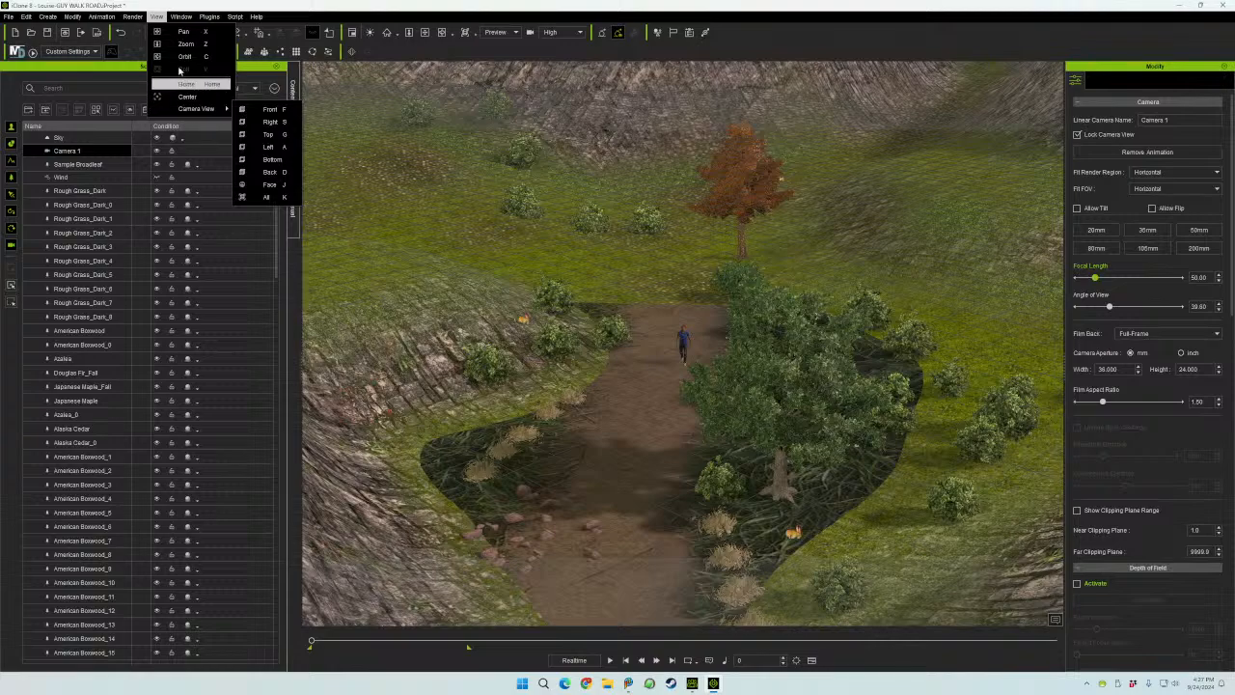
pyautogui.press('Escape')
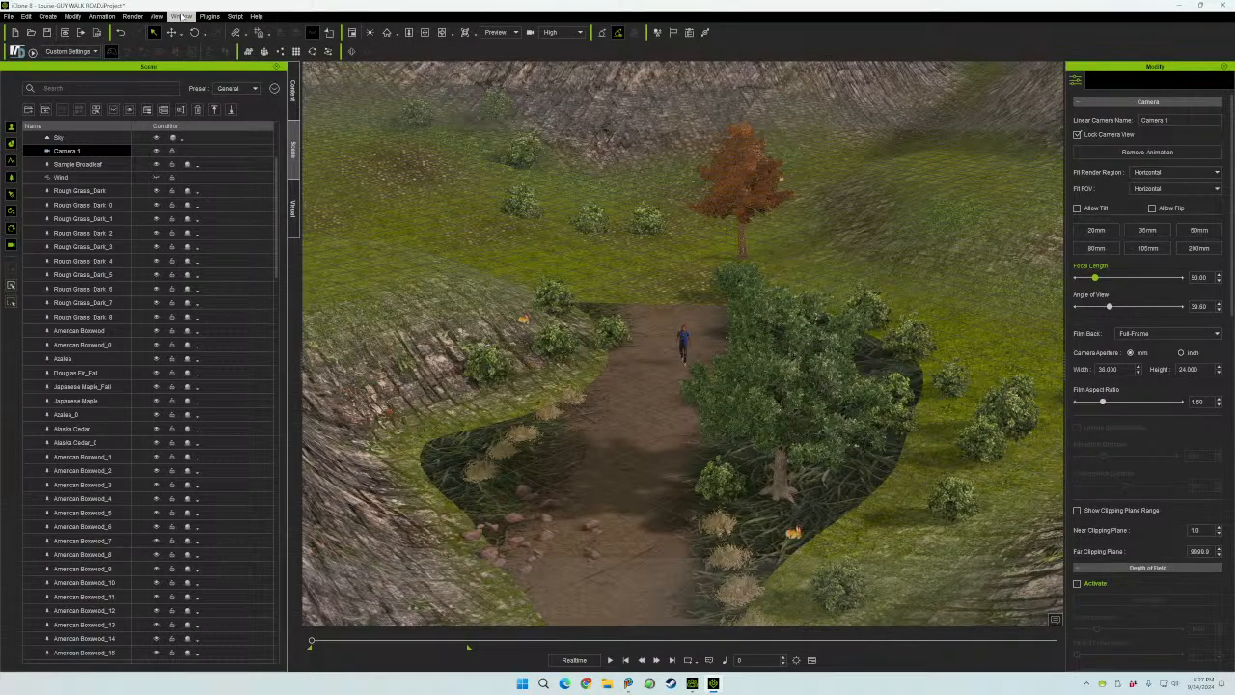
pyautogui.click(182, 16)
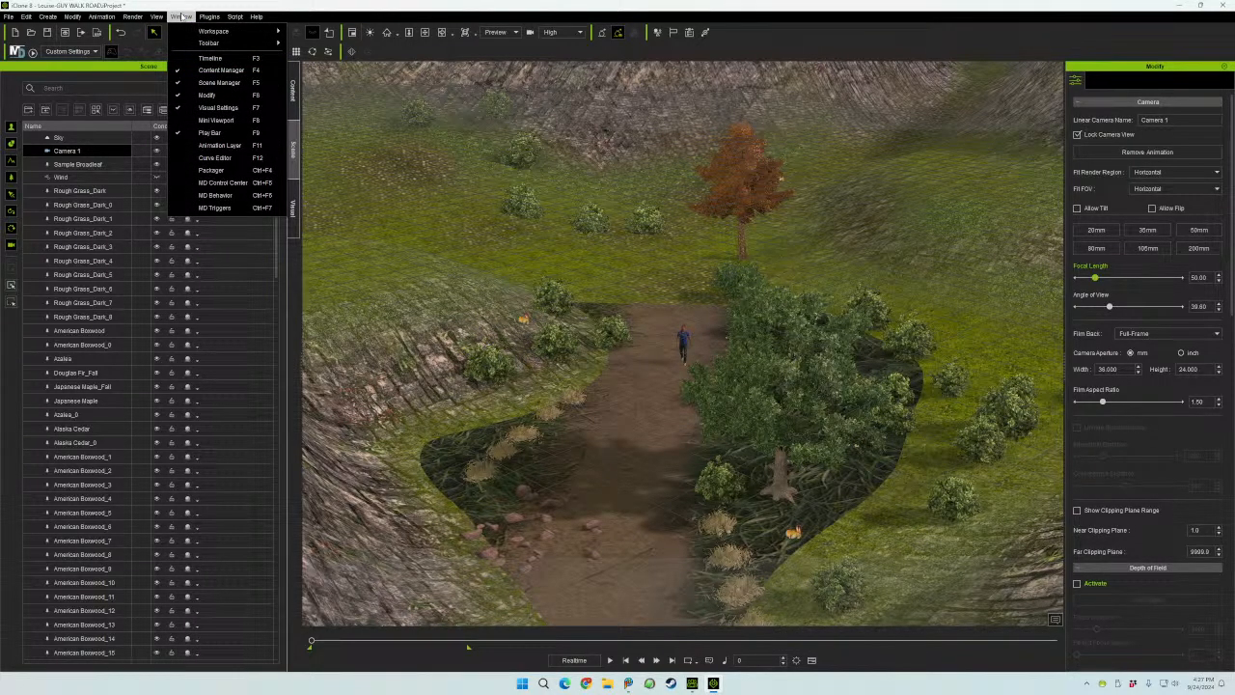
pyautogui.click(181, 16)
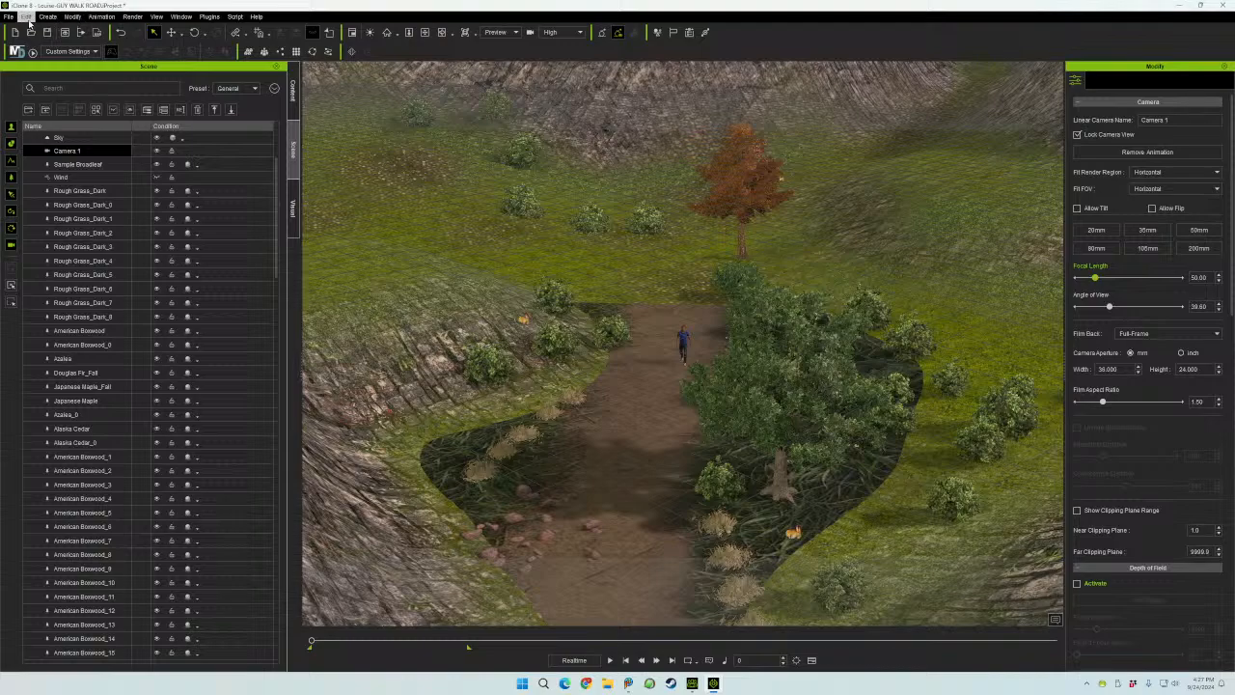
# - Zoom the Preview camera out further to examine how the pathway sits within the surrounding hills
pyautogui.scroll(-3, 666, 345)
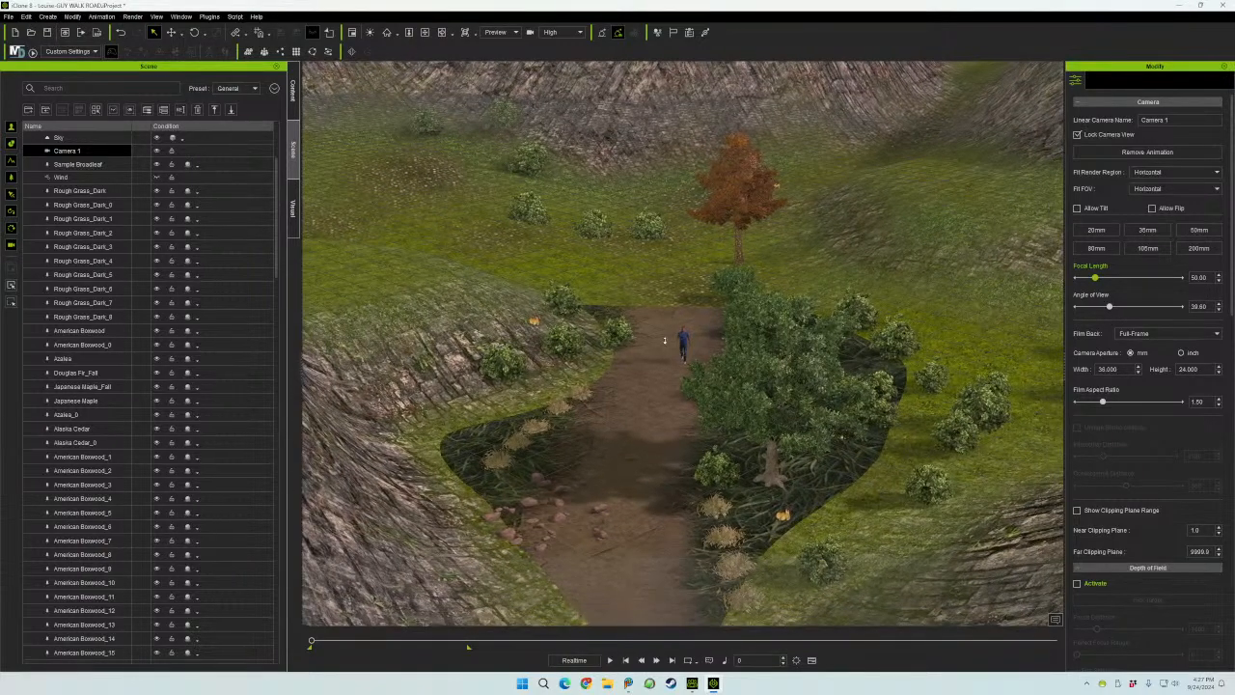
pyautogui.scroll(-4, 666, 350)
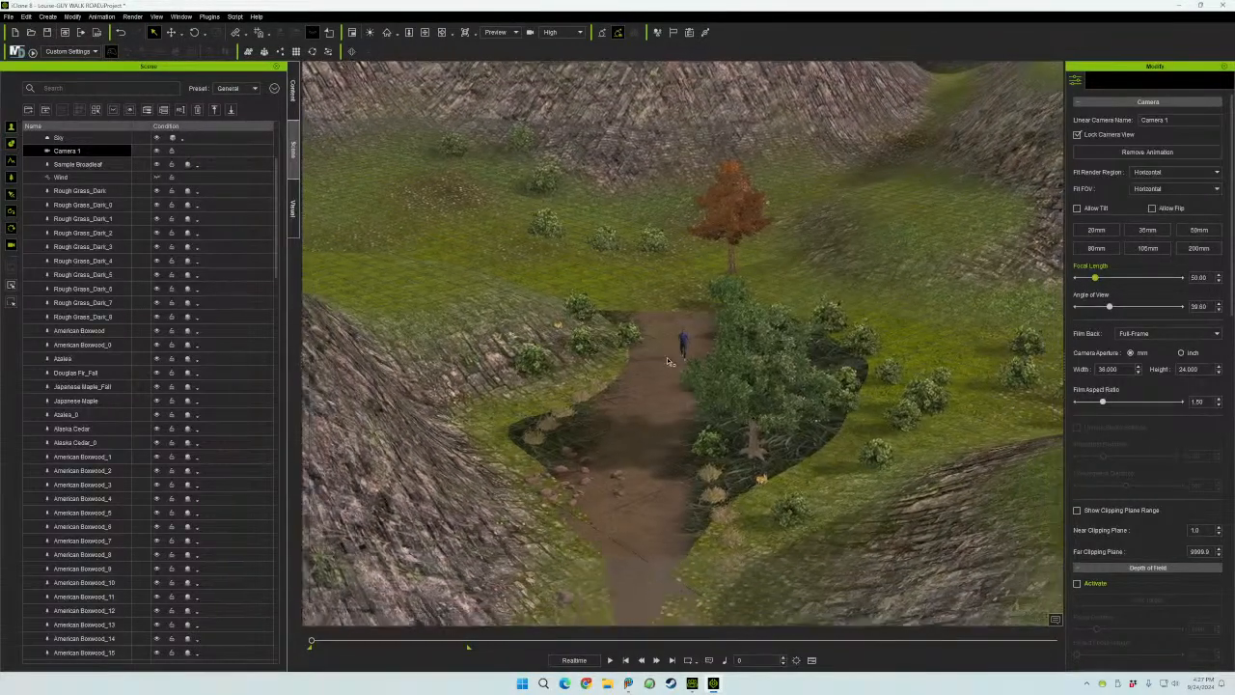
pyautogui.scroll(-4, 663, 354)
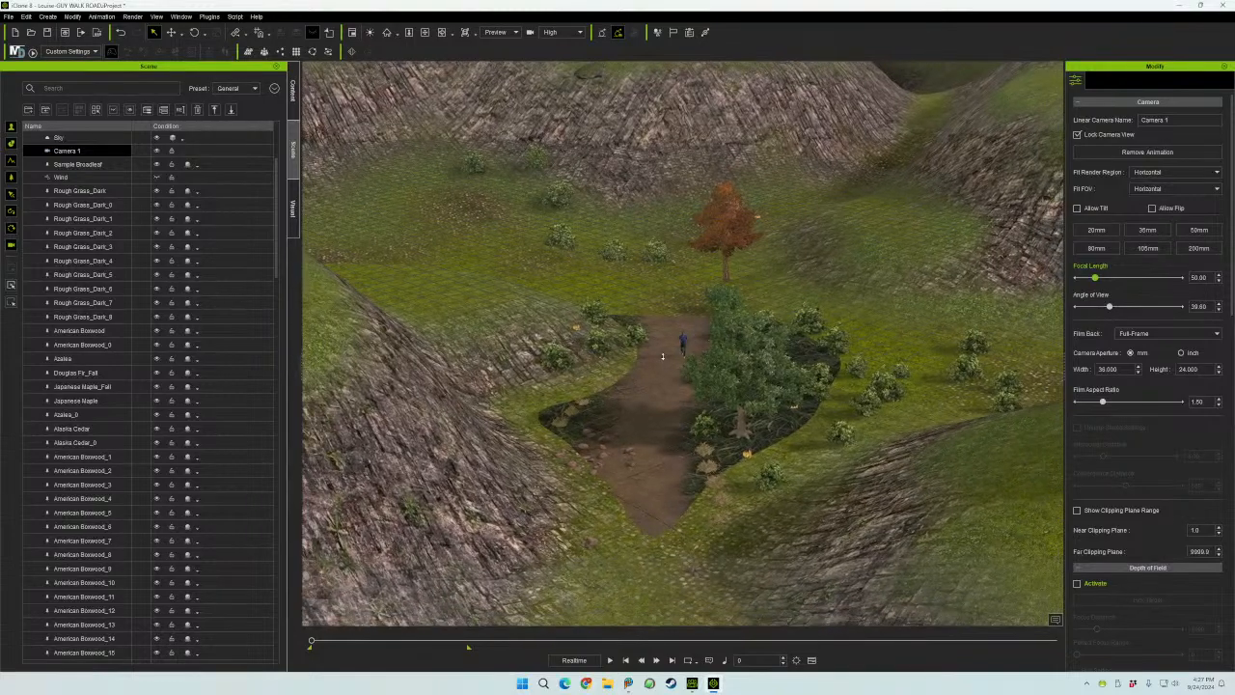
pyautogui.scroll(-4, 664, 360)
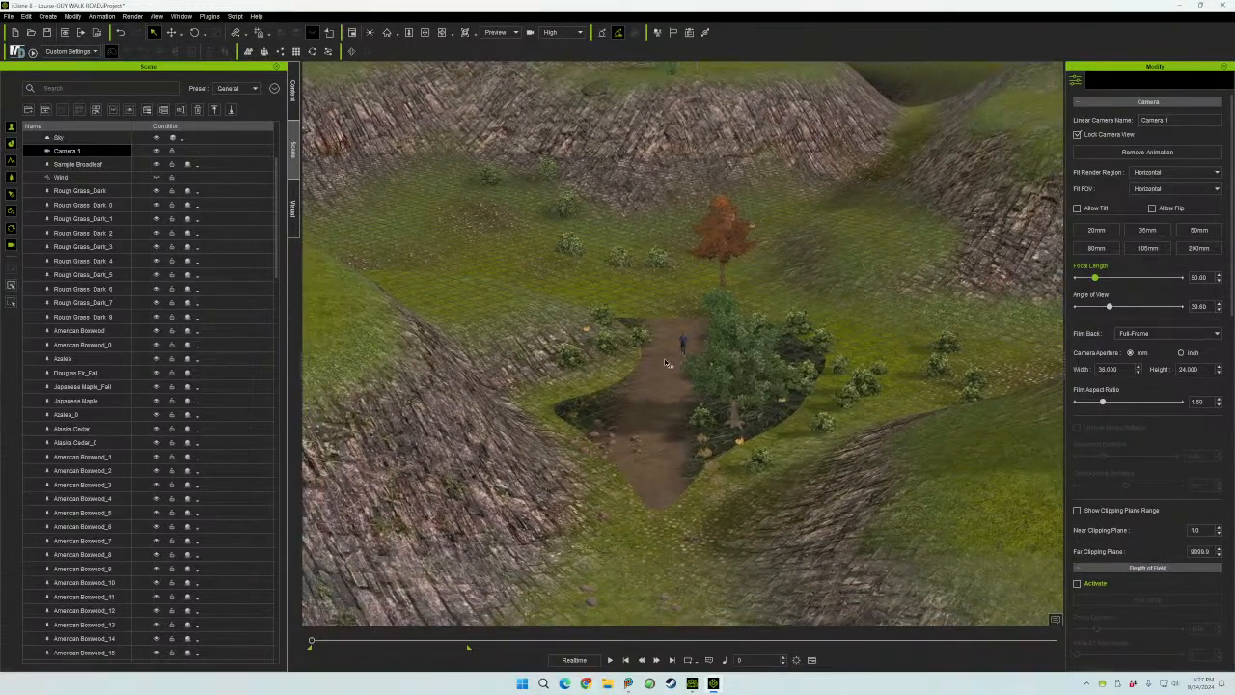
# - Look through the Project settings for a grid display option and close them
pyautogui.scroll(-3, 665, 357)
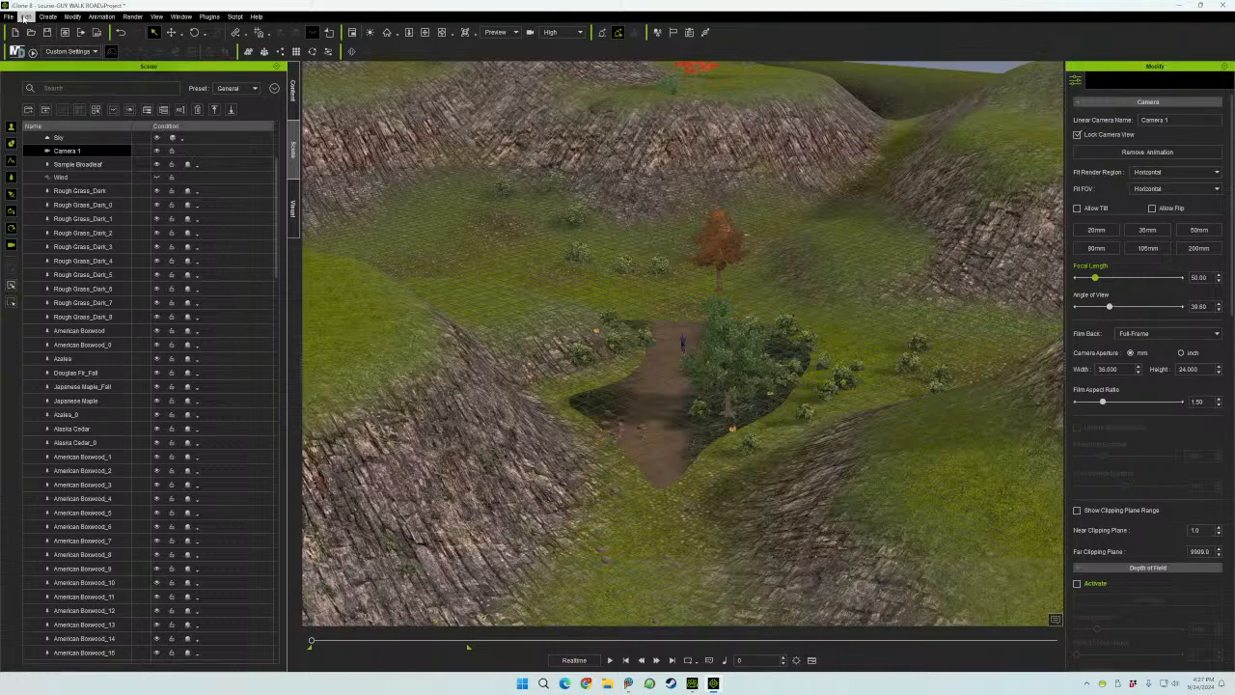
pyautogui.click(26, 16)
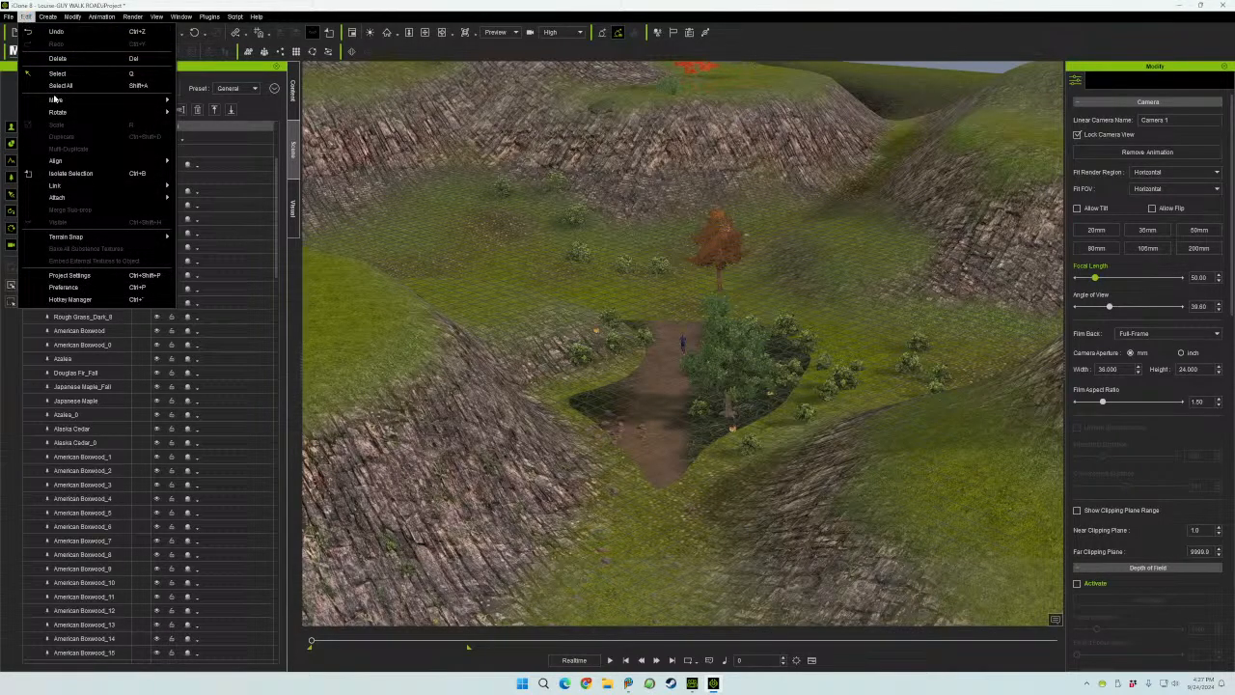
pyautogui.moveTo(92, 244)
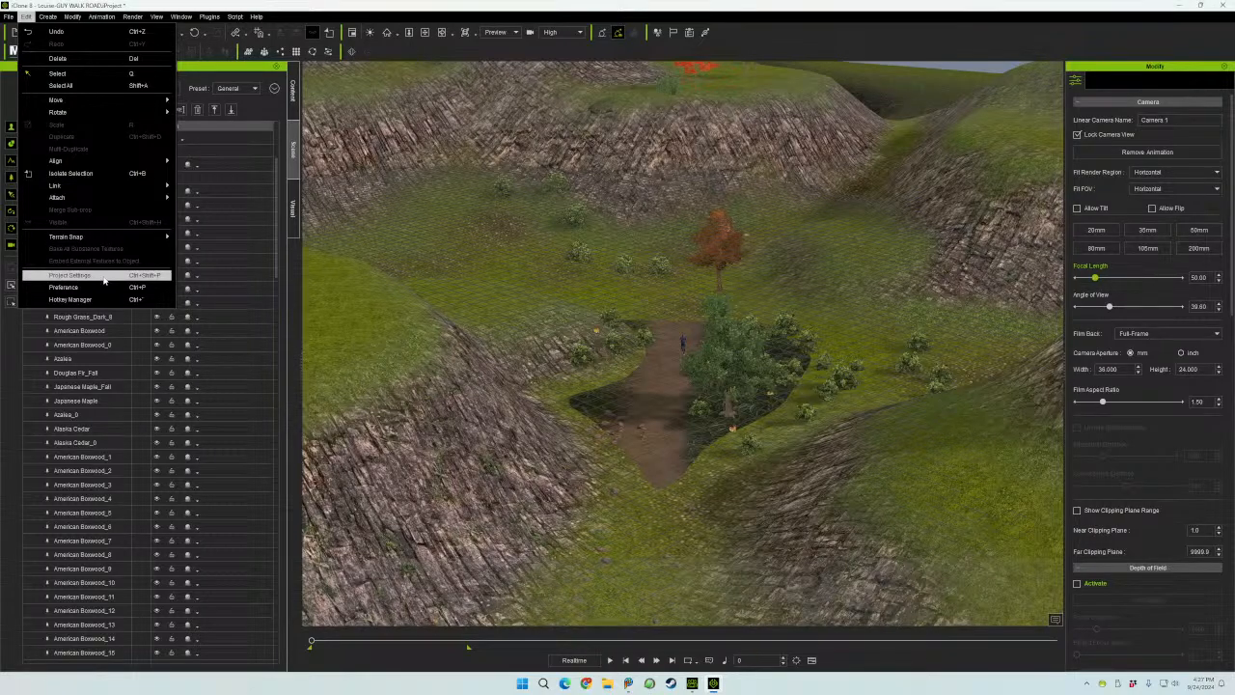
pyautogui.click(109, 277)
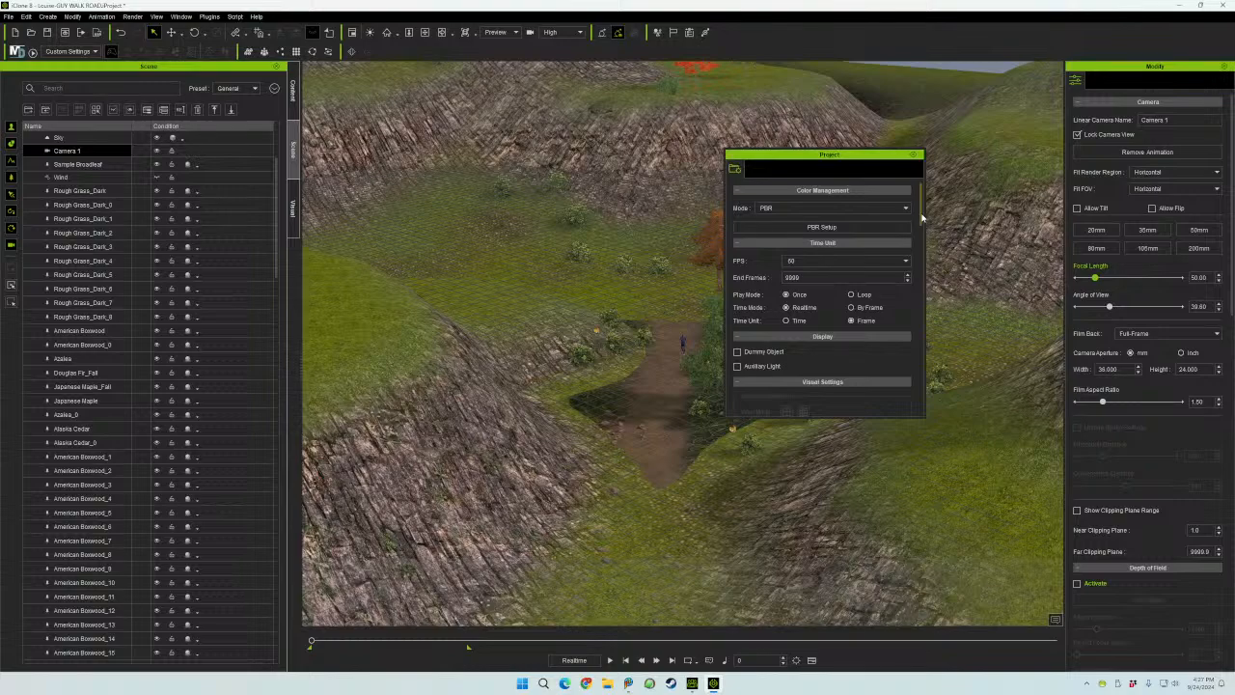
pyautogui.moveTo(922, 218); pyautogui.dragTo(898, 185)
pyautogui.scroll(-2, 903, 309)
pyautogui.click(915, 156)
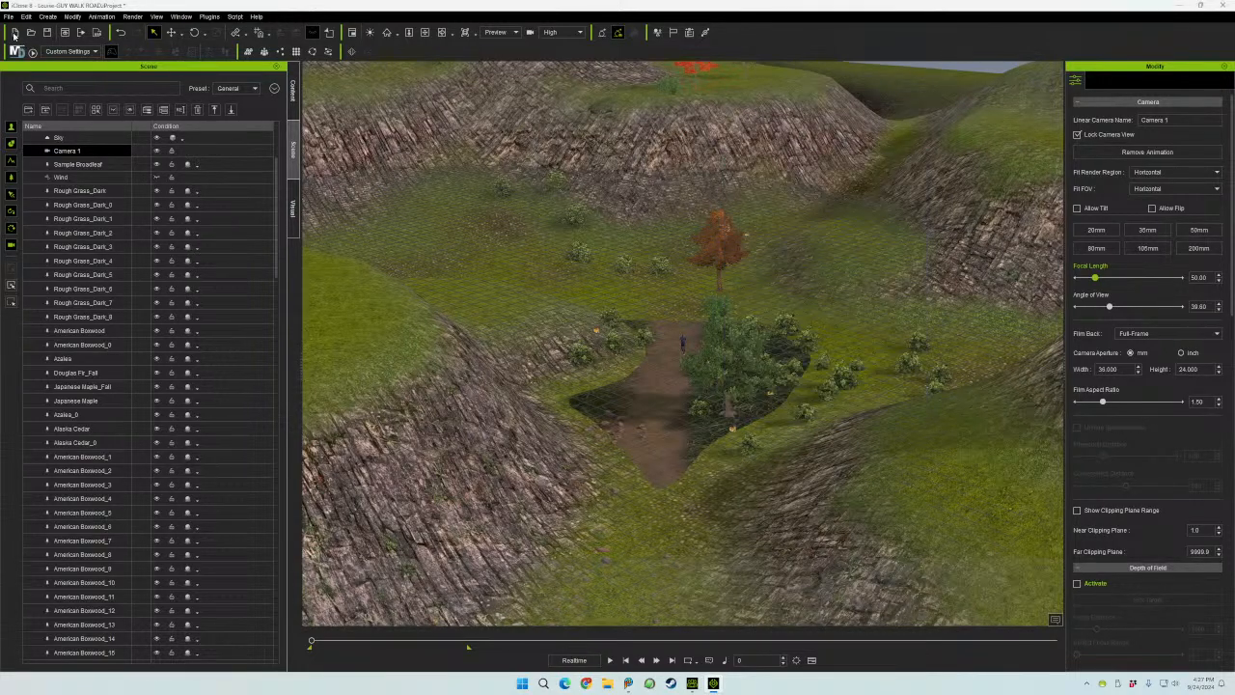
# - Turn off Show Grid in the Preference settings, leaving Snap To disabled, and close the settings
pyautogui.click(26, 17)
pyautogui.click(77, 286)
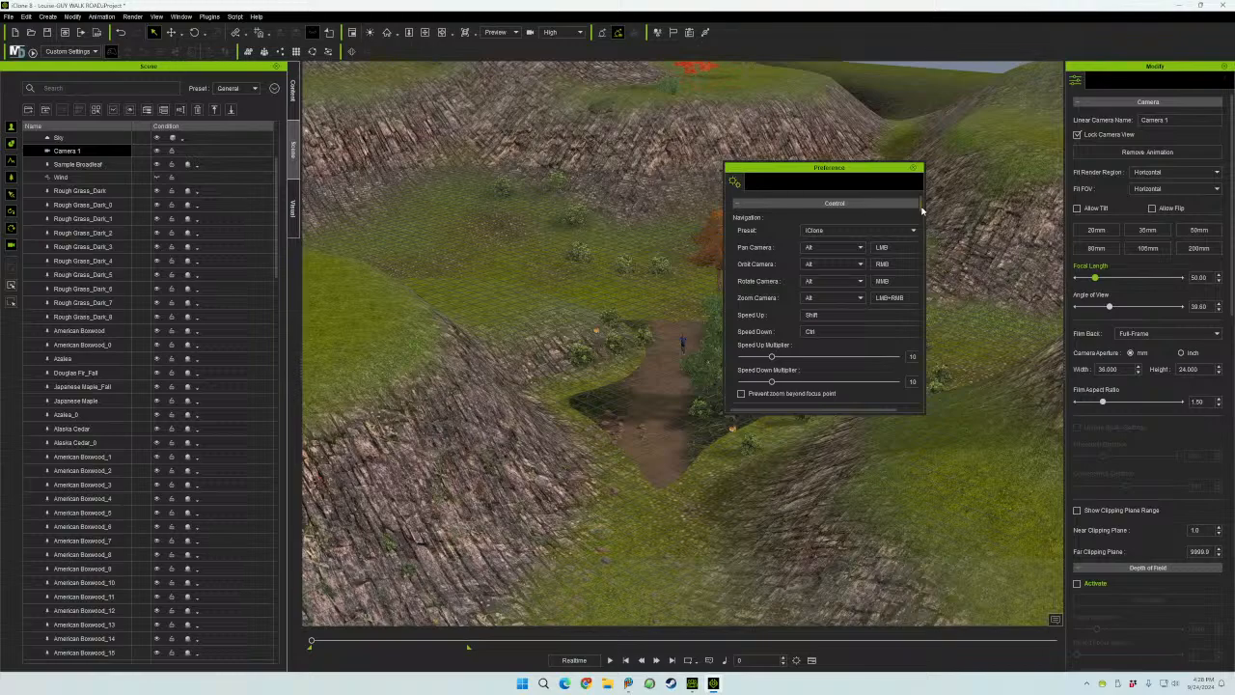
pyautogui.scroll(-2, 921, 211)
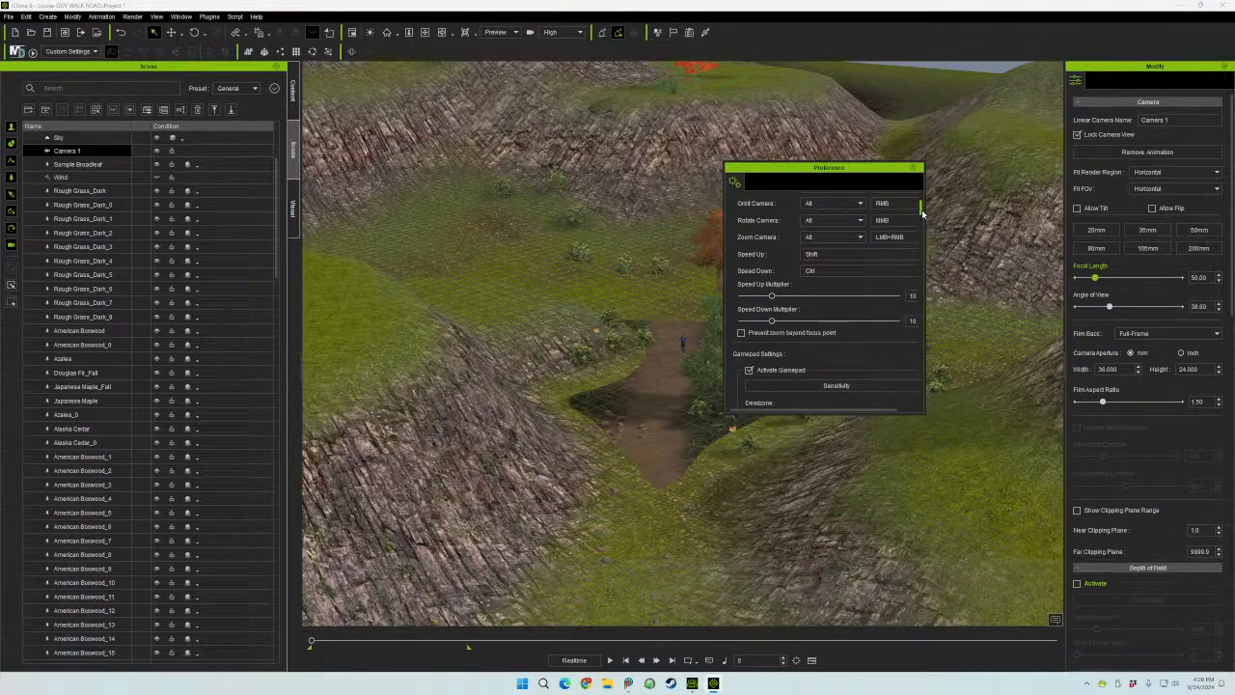
pyautogui.moveTo(921, 210); pyautogui.dragTo(921, 242)
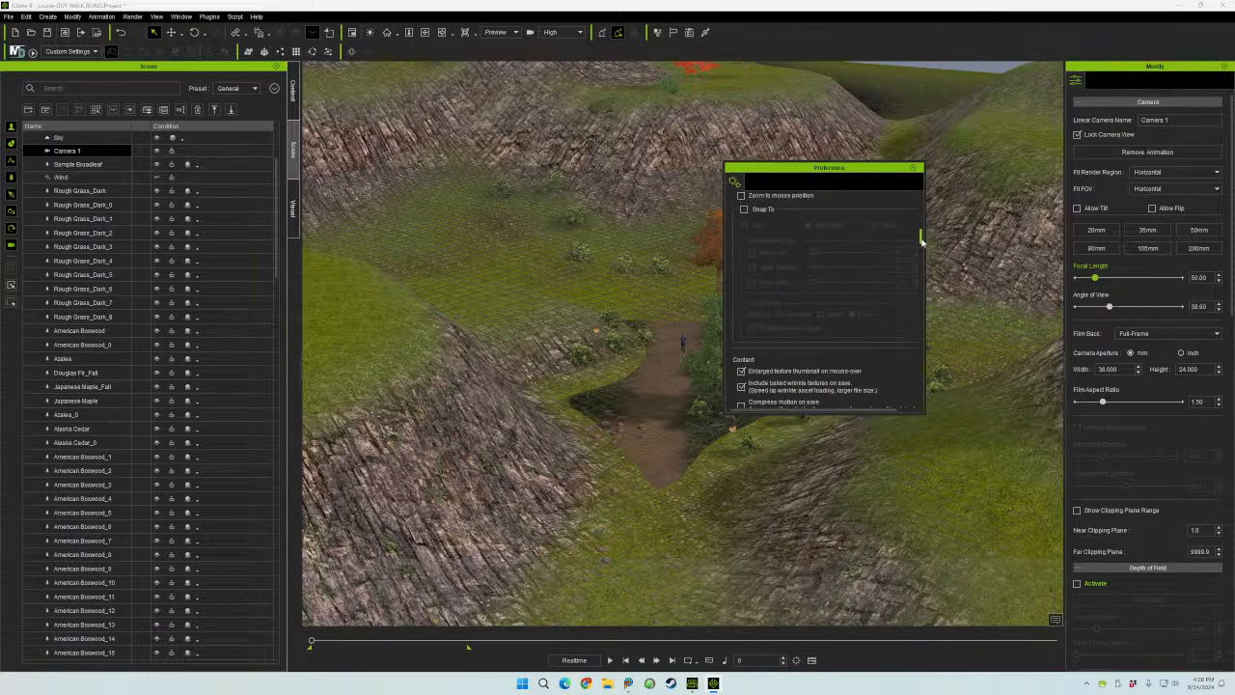
pyautogui.click(743, 210)
pyautogui.click(744, 210)
pyautogui.moveTo(920, 237); pyautogui.dragTo(922, 277)
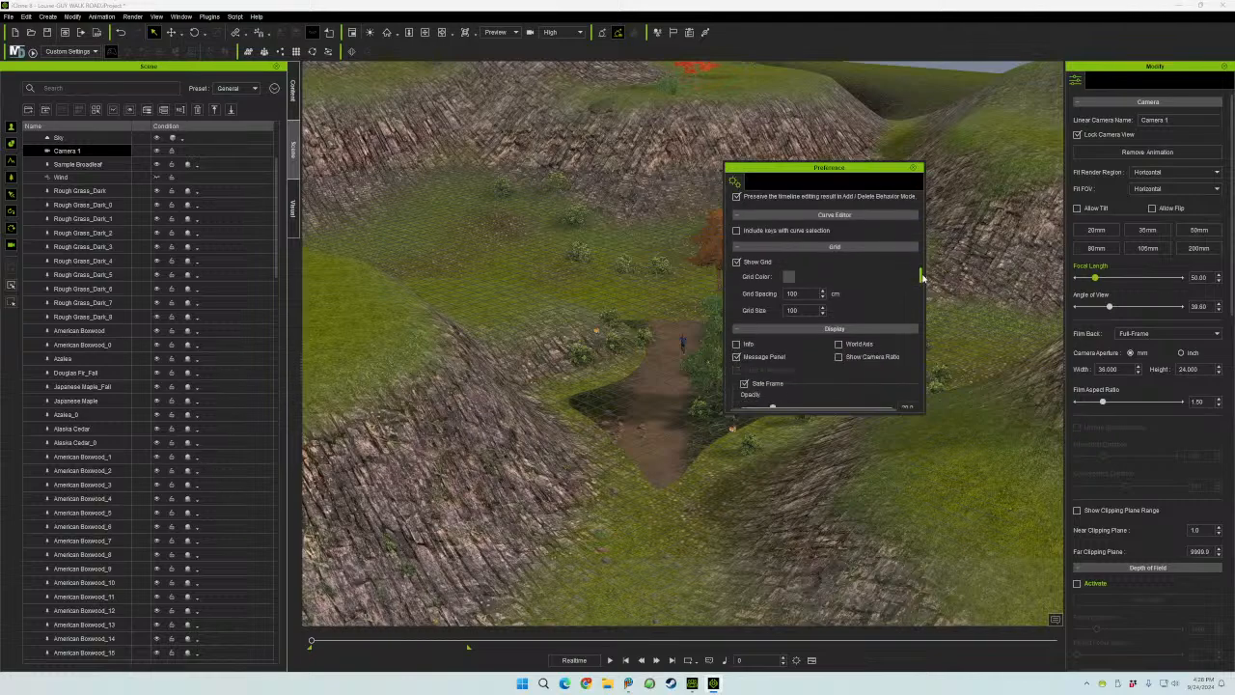
pyautogui.click(736, 263)
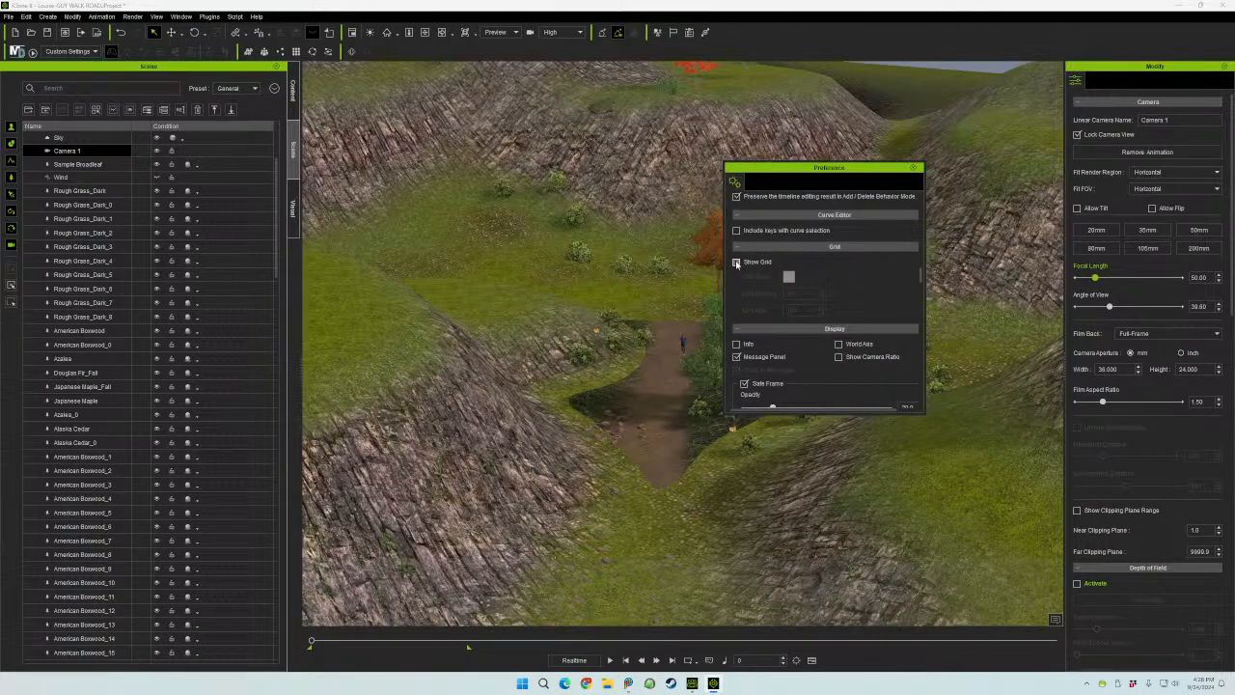
pyautogui.click(913, 168)
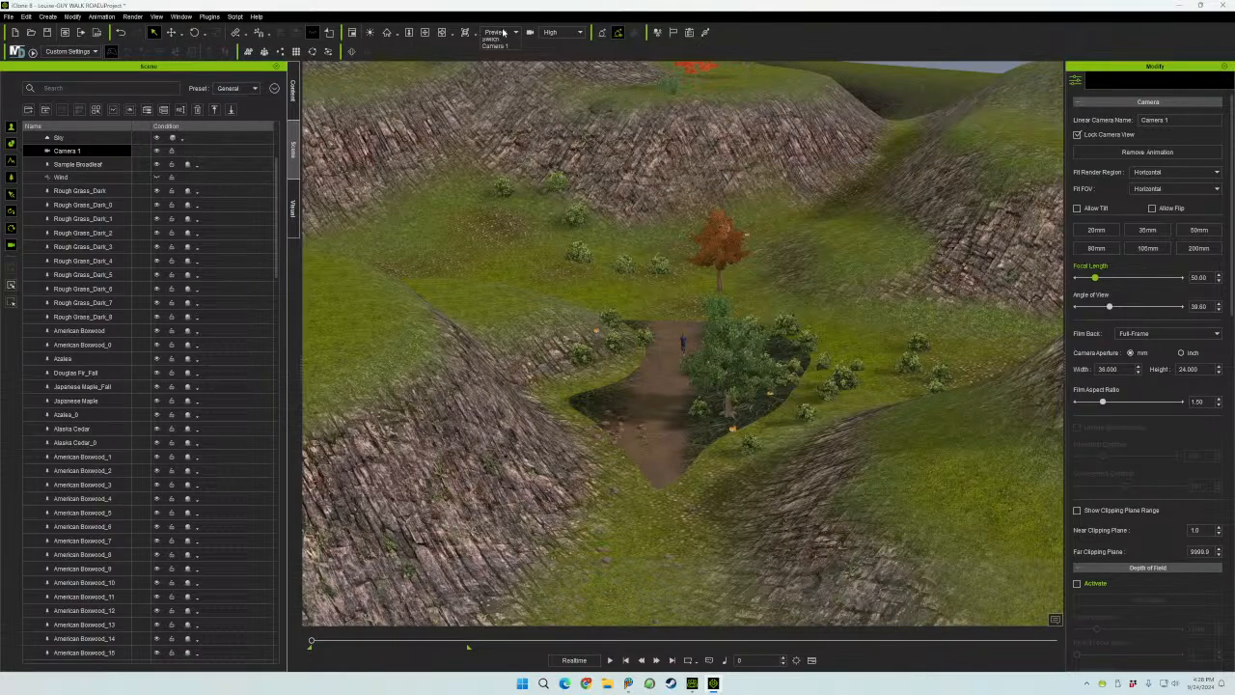
# - Return the view to Camera 1 and open the Timeline without the Curve Editor, fitted to the window
pyautogui.click(497, 32)
pyautogui.click(494, 54)
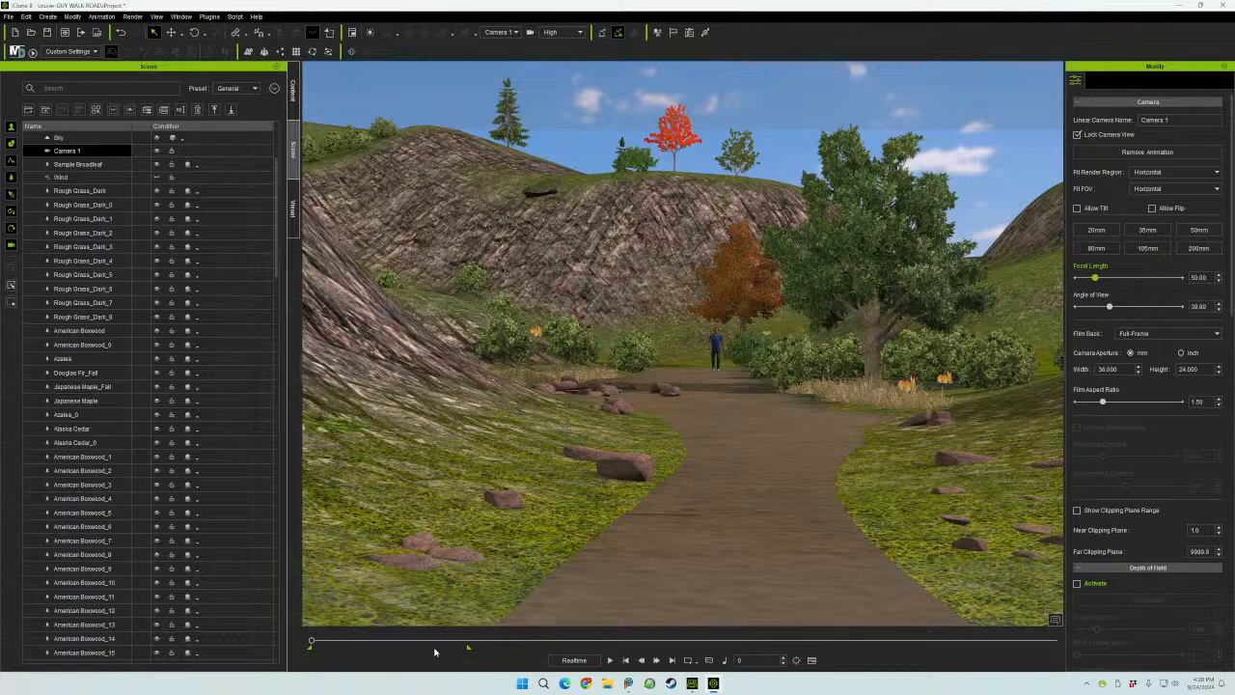
pyautogui.press('F4')
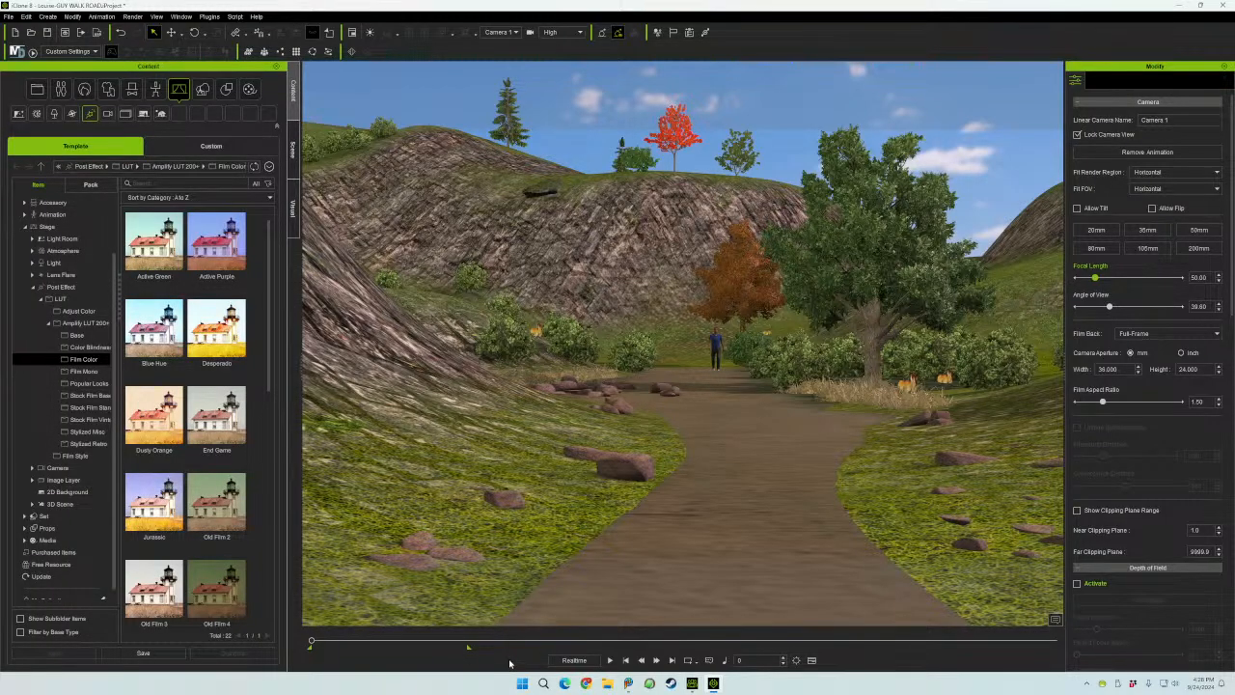
pyautogui.press('F3')
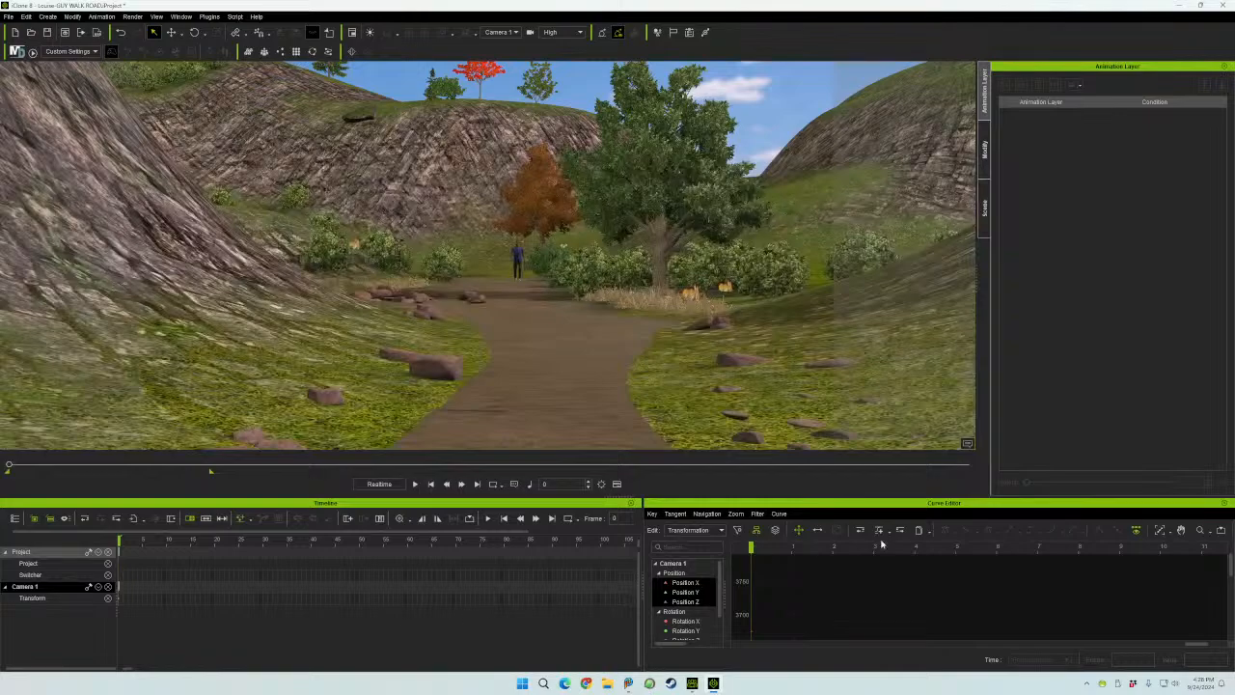
pyautogui.click(1224, 503)
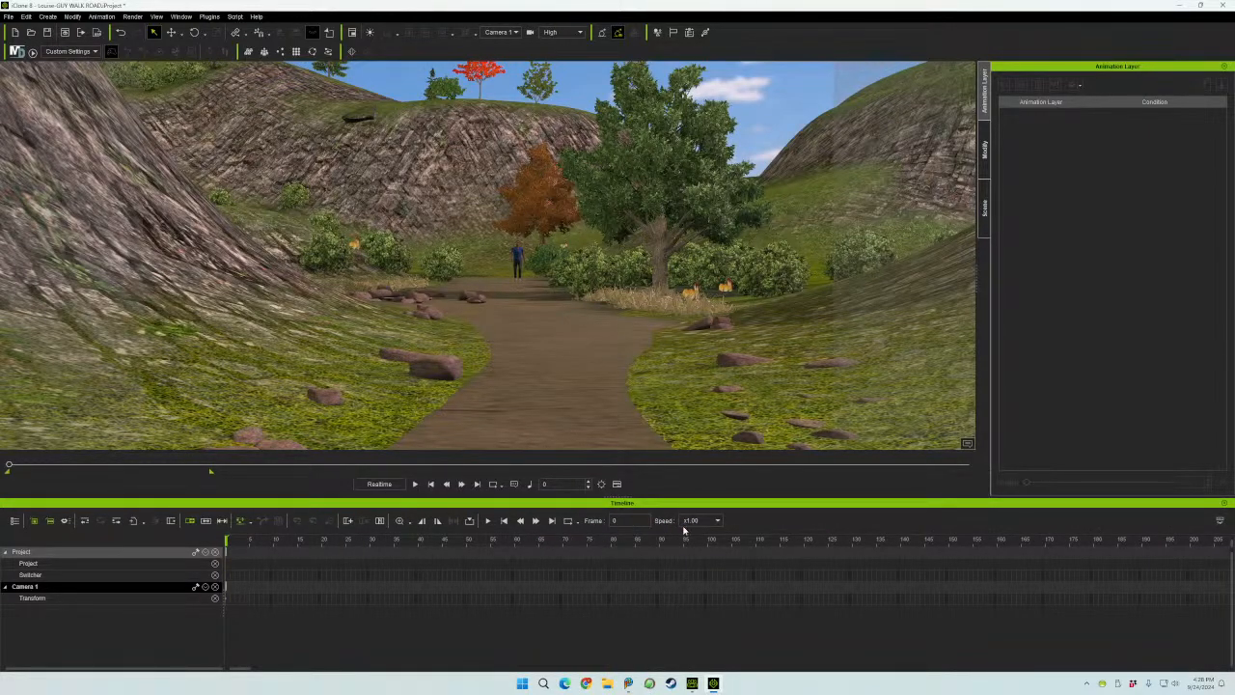
pyautogui.click(409, 520)
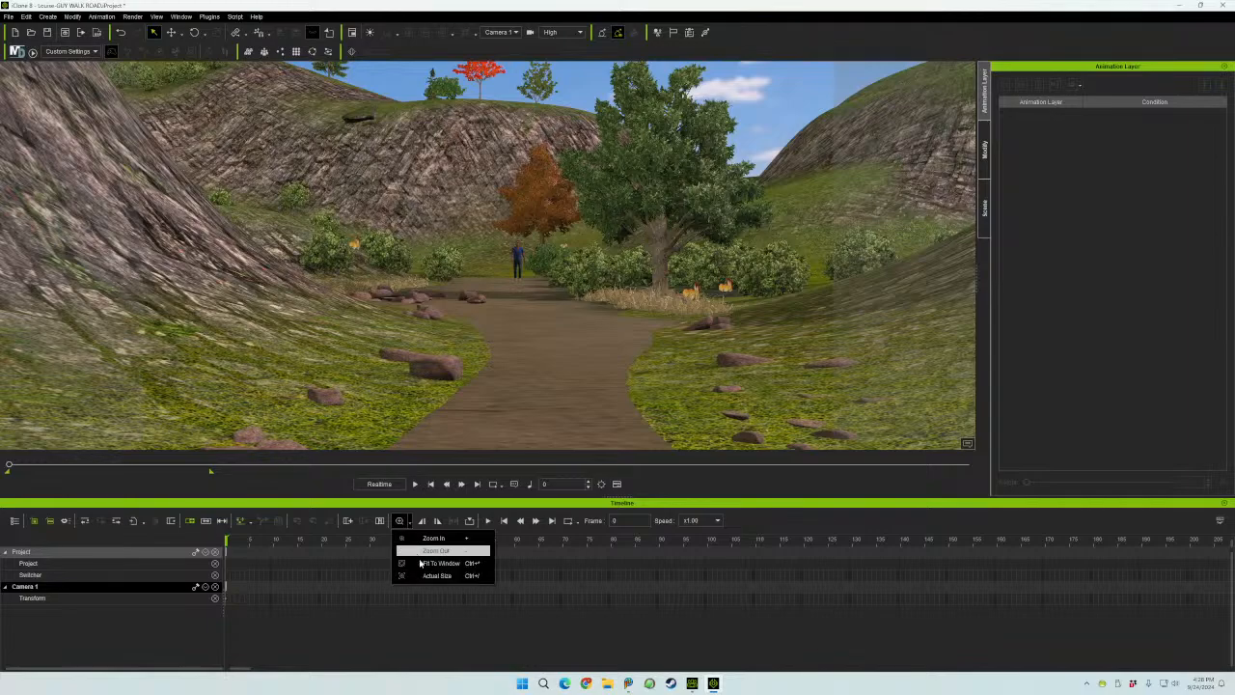
pyautogui.click(424, 565)
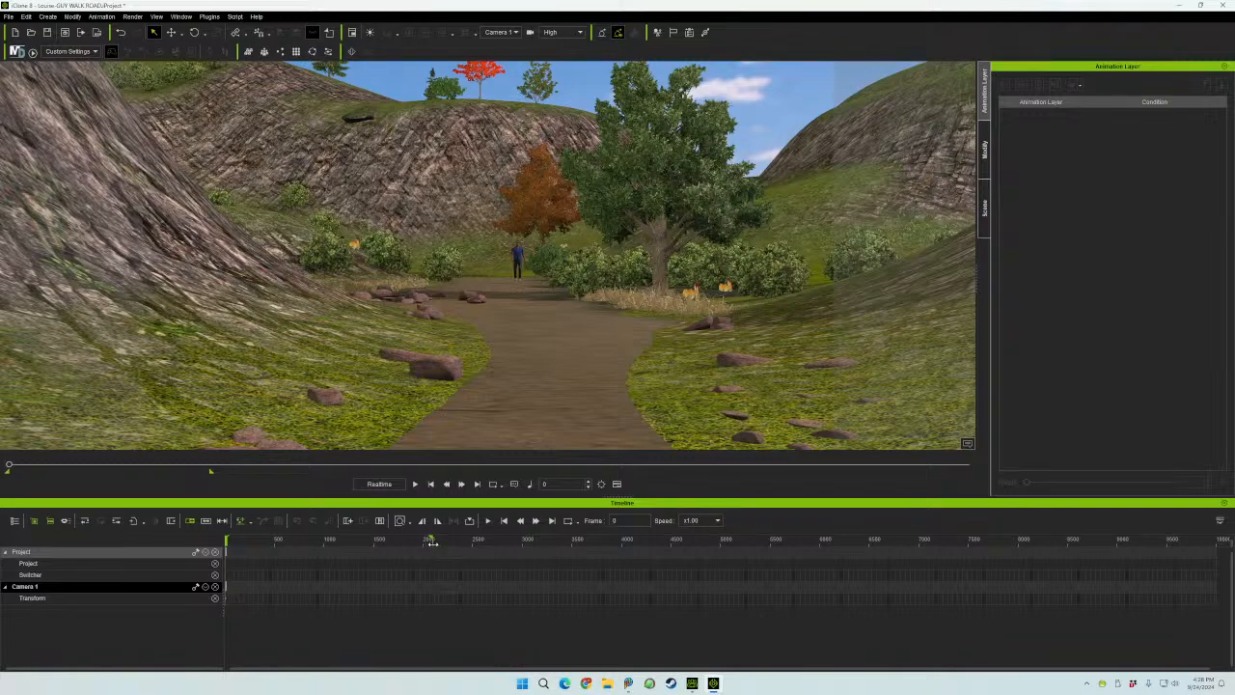
# - Set the project's end frame to 2500 and refit the Timeline to the window
pyautogui.click(26, 16)
pyautogui.click(81, 275)
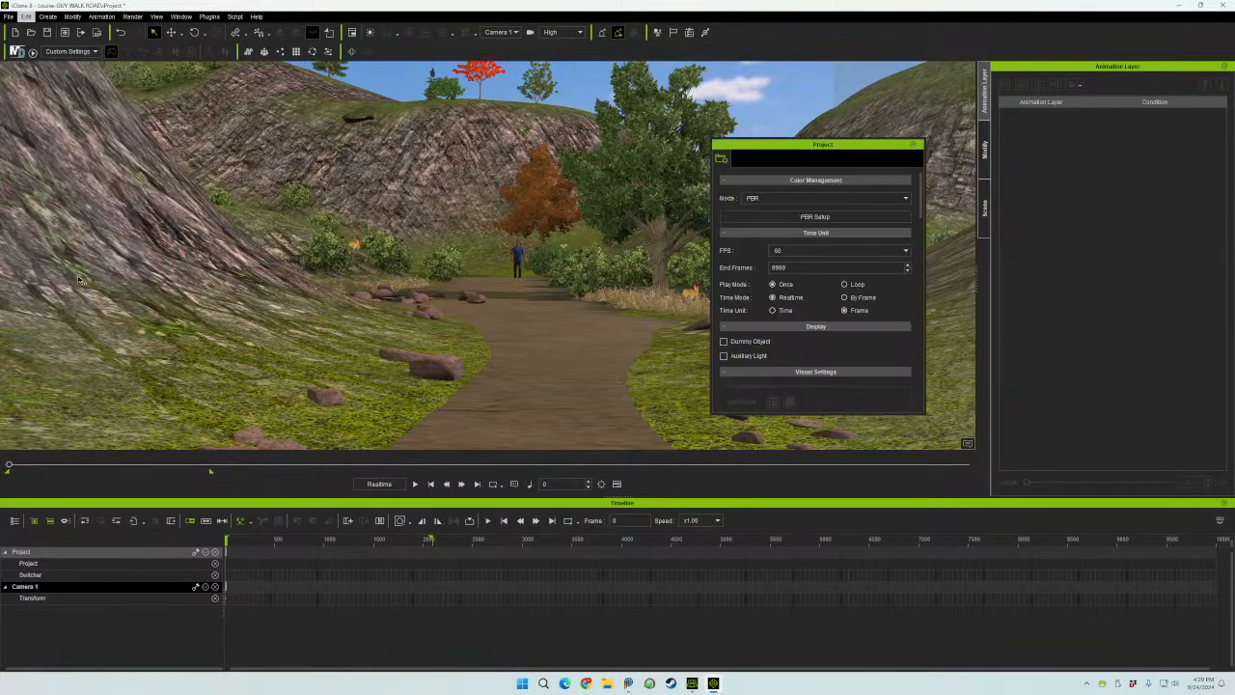
pyautogui.moveTo(805, 268); pyautogui.dragTo(710, 267)
pyautogui.click(913, 144)
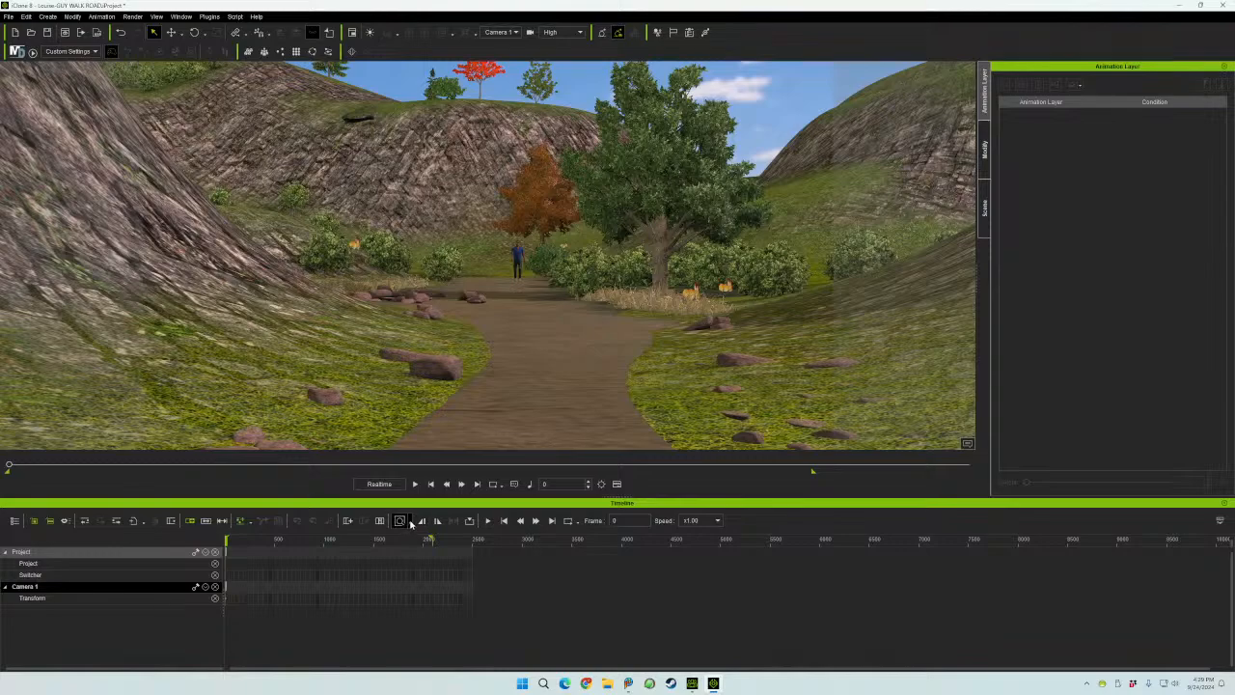
pyautogui.click(412, 523)
pyautogui.click(439, 563)
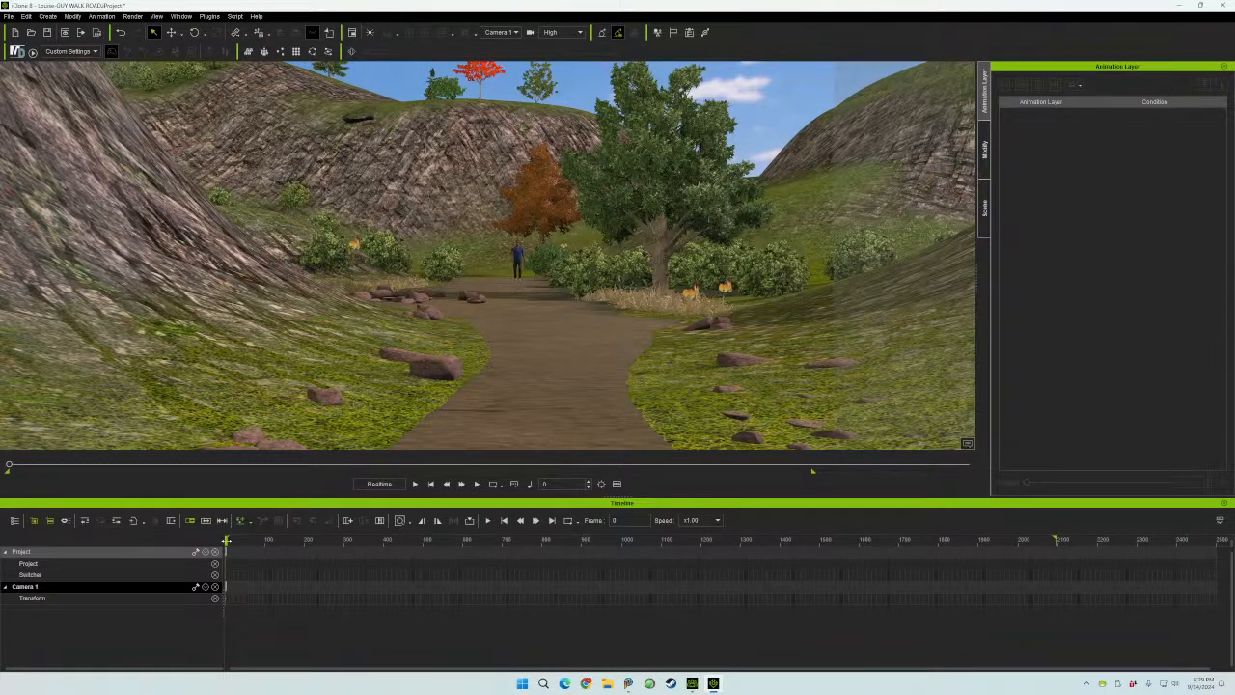
# - Select Guy and limit the playback range to his motion clip, from frame 100 to frame 1877
pyautogui.moveTo(226, 541); pyautogui.dragTo(220, 598)
pyautogui.click(518, 253)
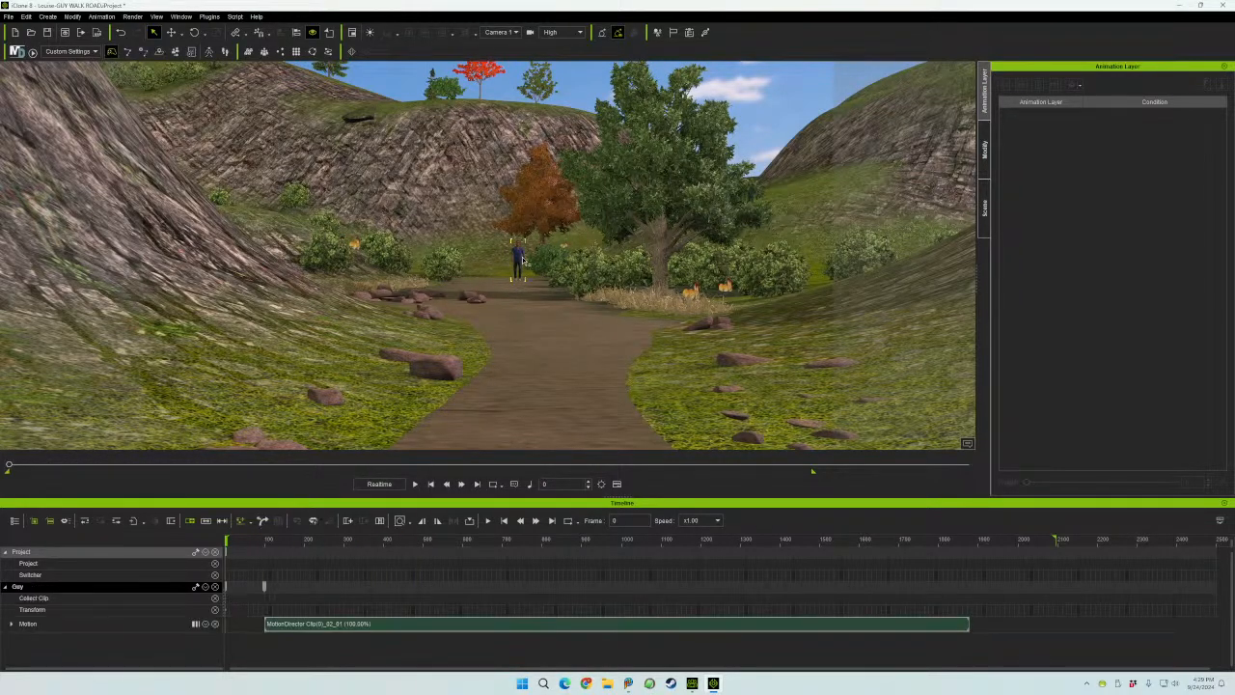
pyautogui.click(267, 587)
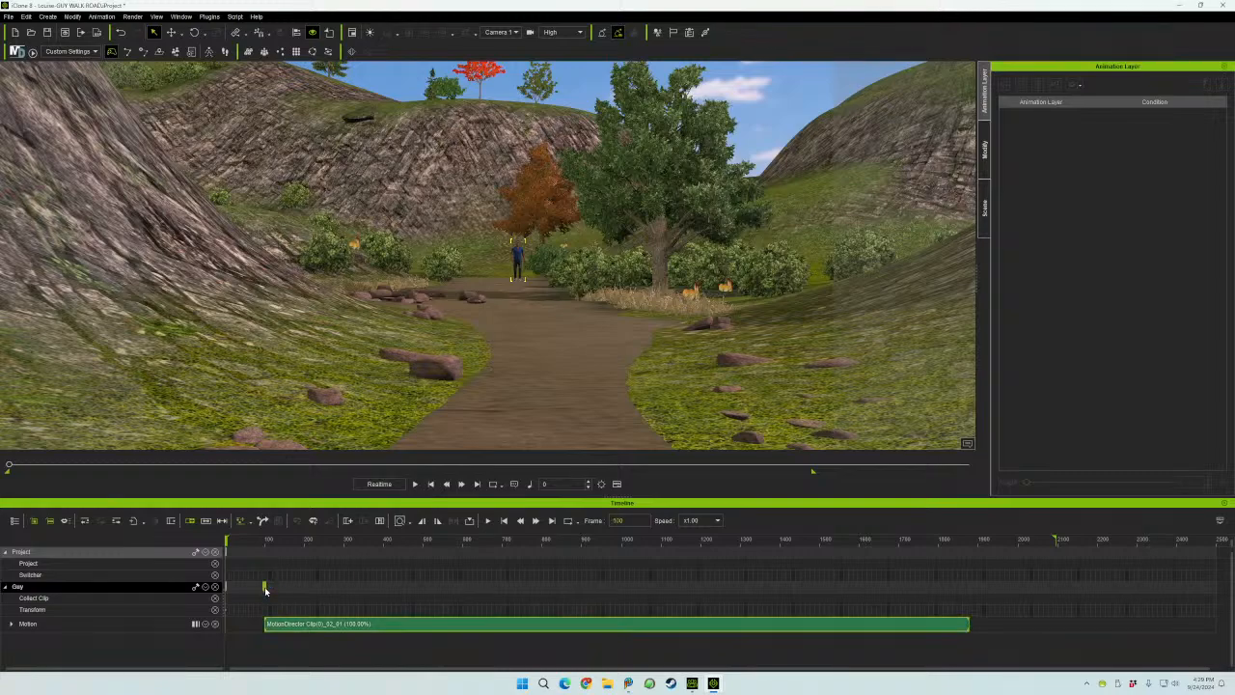
pyautogui.click(423, 524)
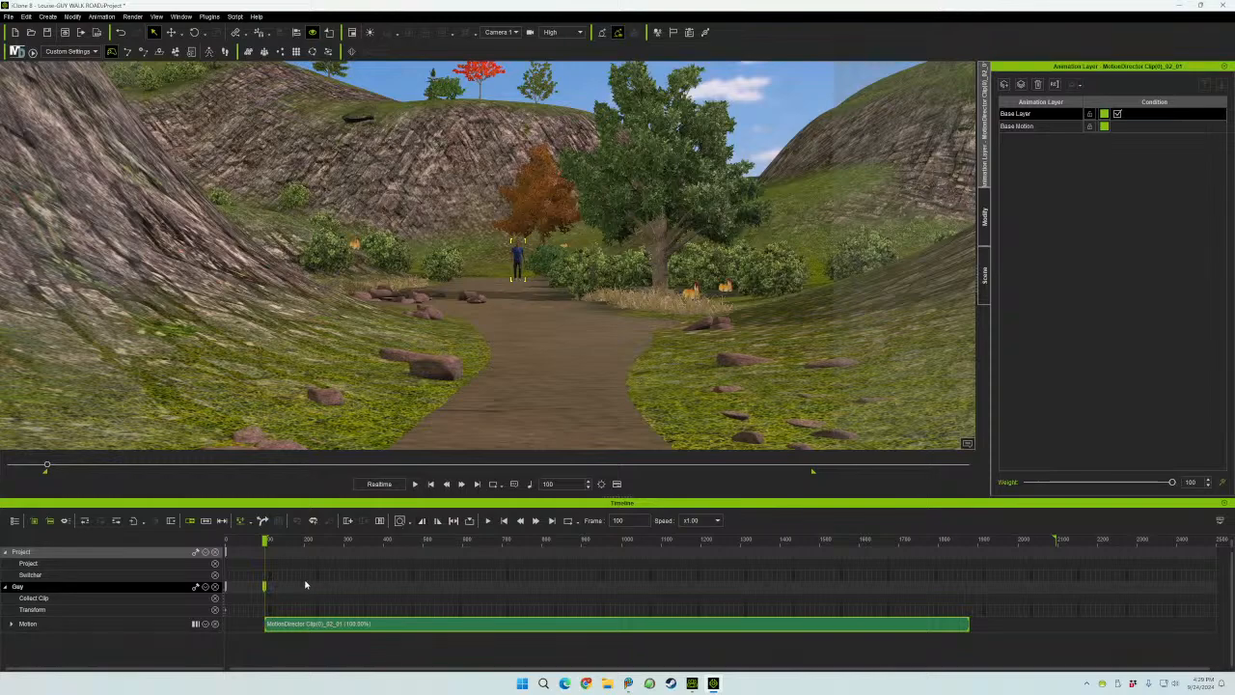
pyautogui.moveTo(266, 541); pyautogui.dragTo(969, 570)
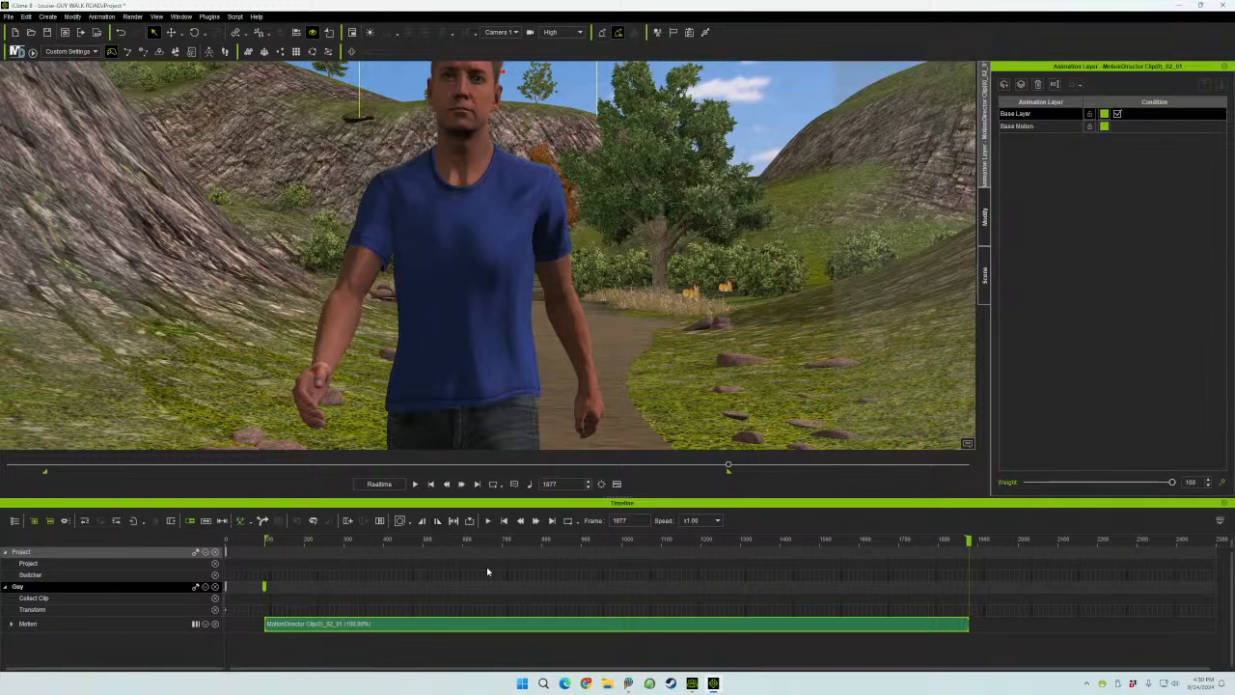
# - Scrub through Guy's walk along the pathway and stop at frame 1355
pyautogui.click(276, 543)
pyautogui.moveTo(273, 542); pyautogui.dragTo(497, 546)
pyautogui.moveTo(550, 546); pyautogui.dragTo(693, 557)
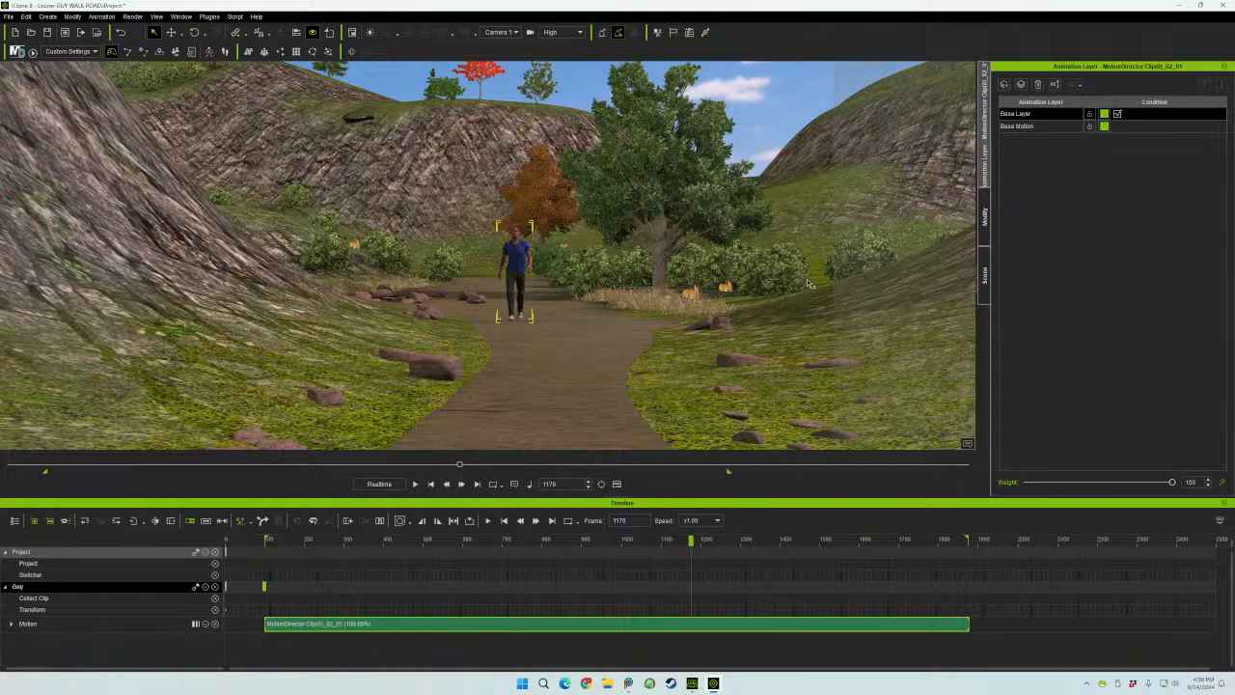
pyautogui.moveTo(691, 540); pyautogui.dragTo(760, 551)
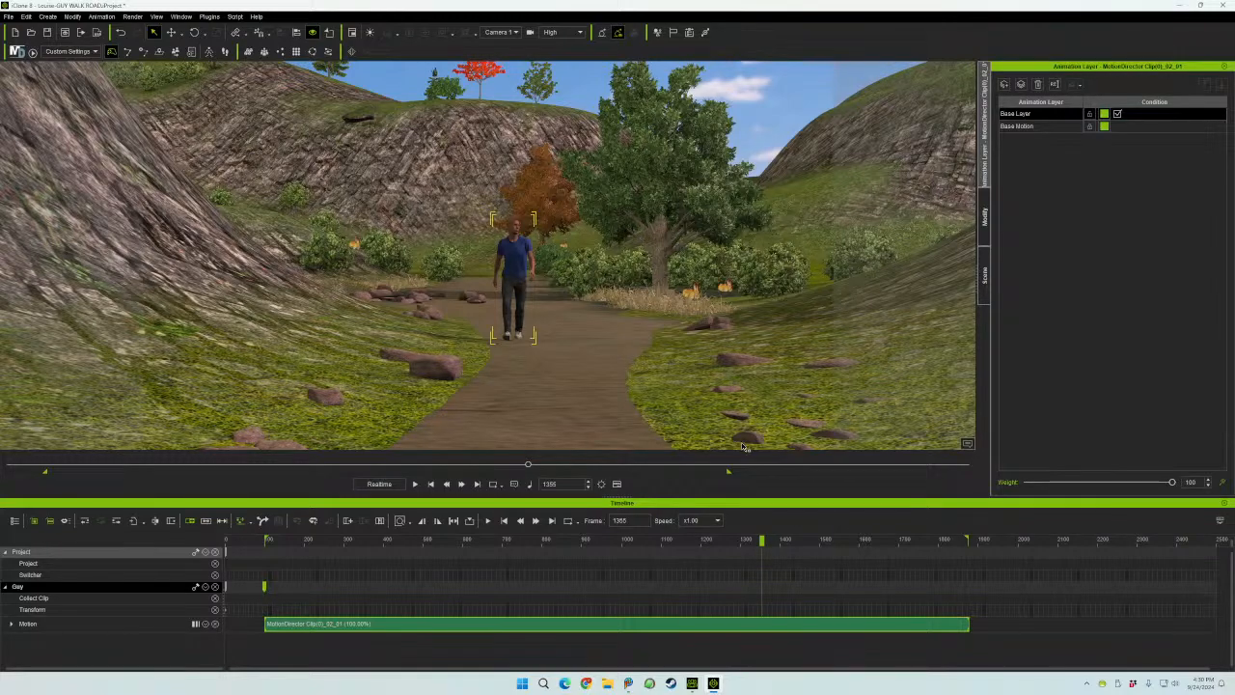
# - Clear the selection of Guy from the end of the scene object list and close the Timeline
pyautogui.click(986, 277)
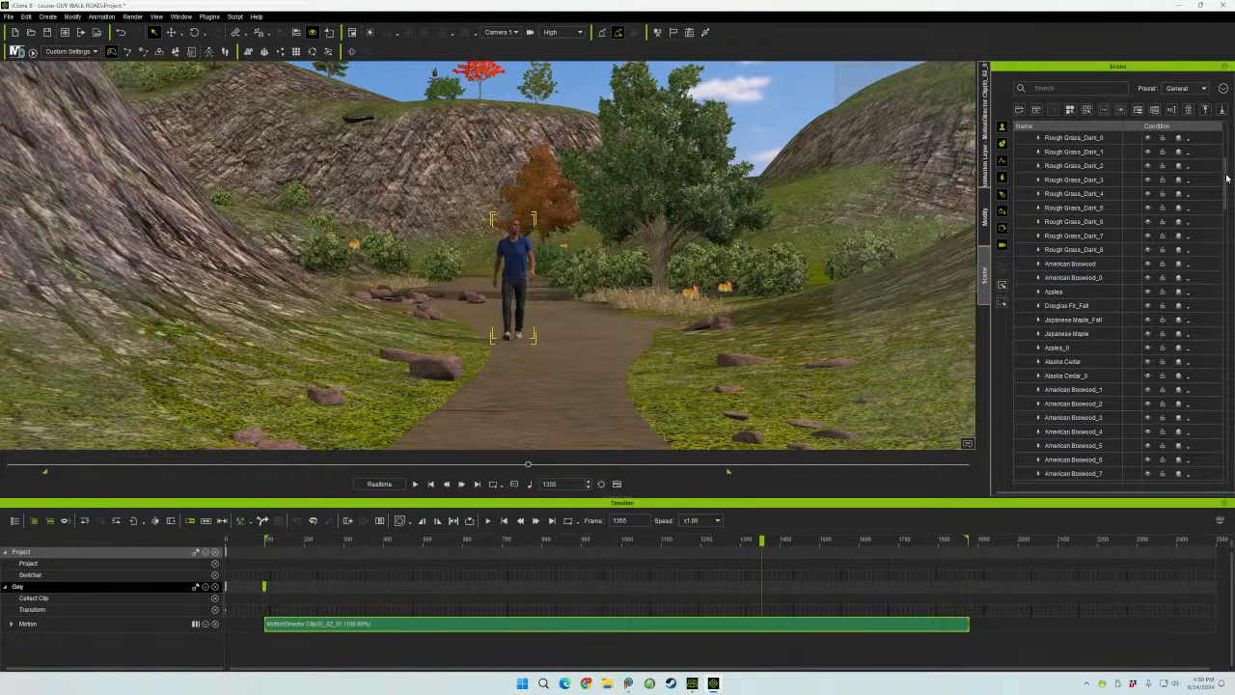
pyautogui.moveTo(1226, 177); pyautogui.dragTo(1224, 458)
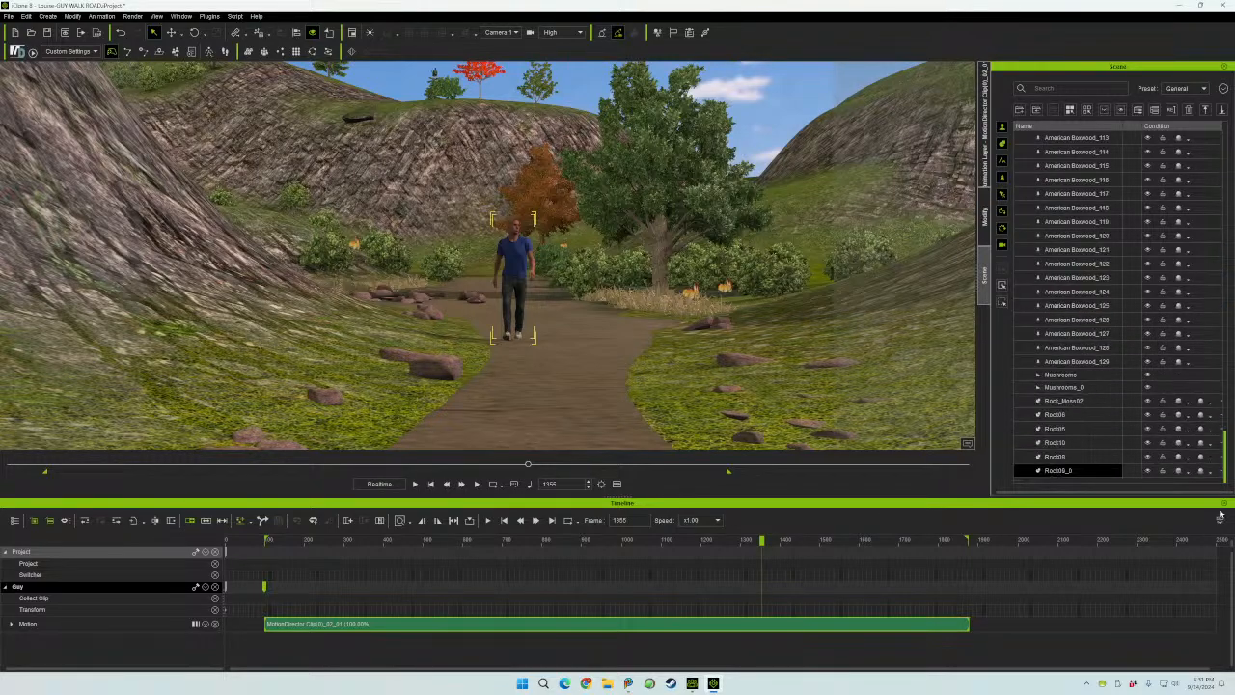
pyautogui.click(1057, 482)
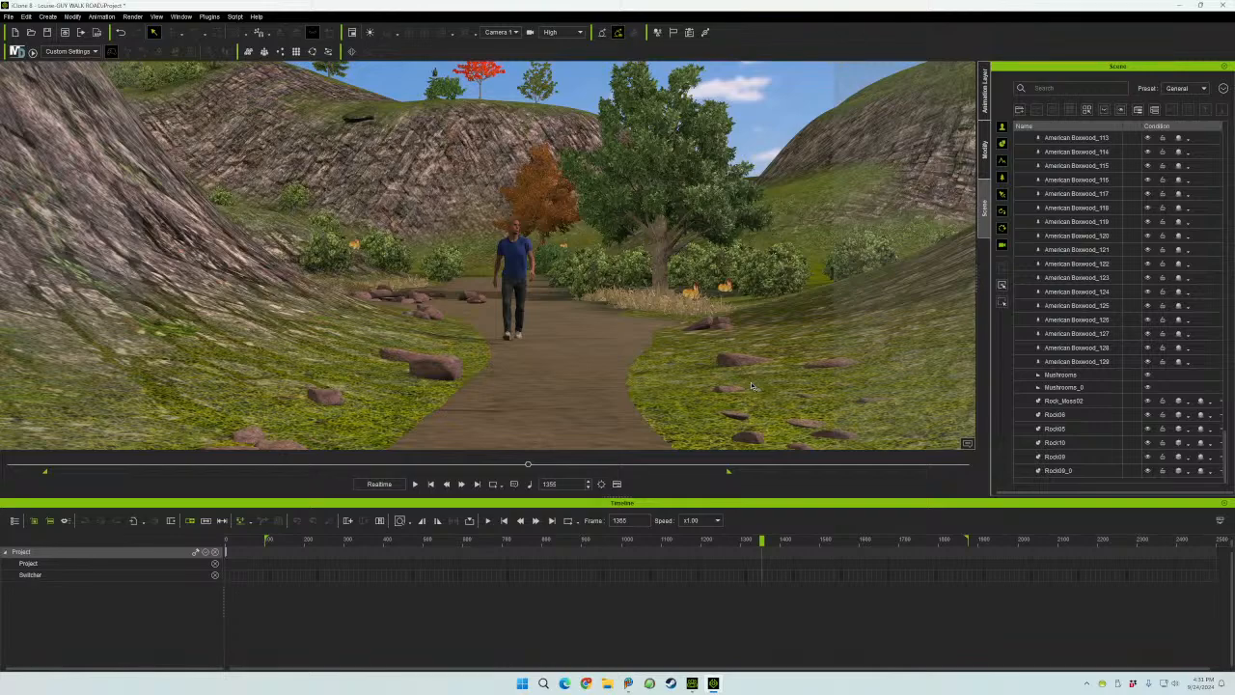
pyautogui.press('F10')
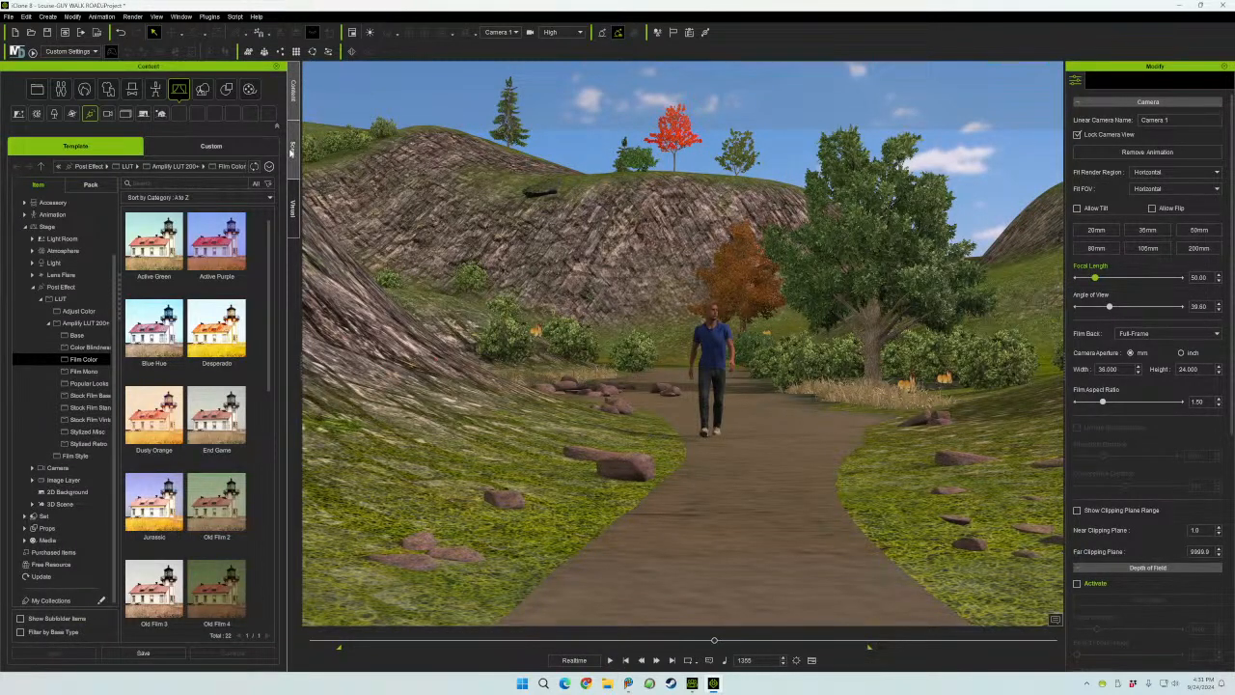
# - Select the Sky in the scene object list and hide it from the view
pyautogui.click(292, 151)
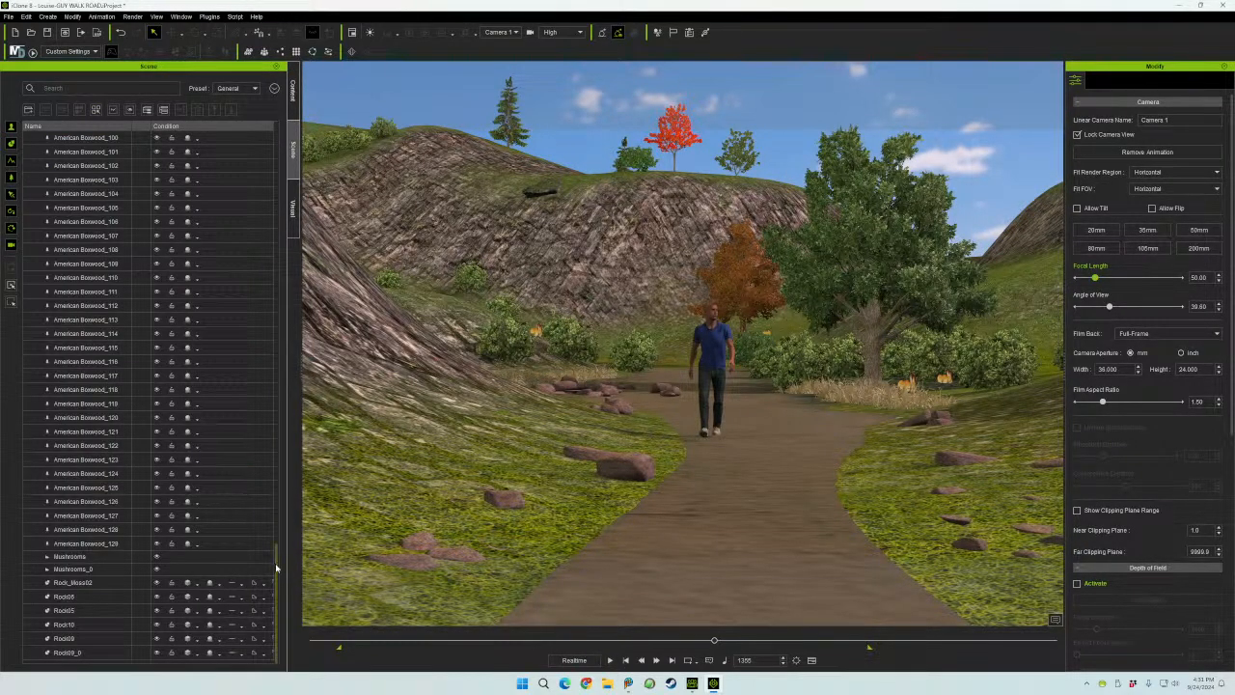
pyautogui.moveTo(277, 566); pyautogui.dragTo(258, 135)
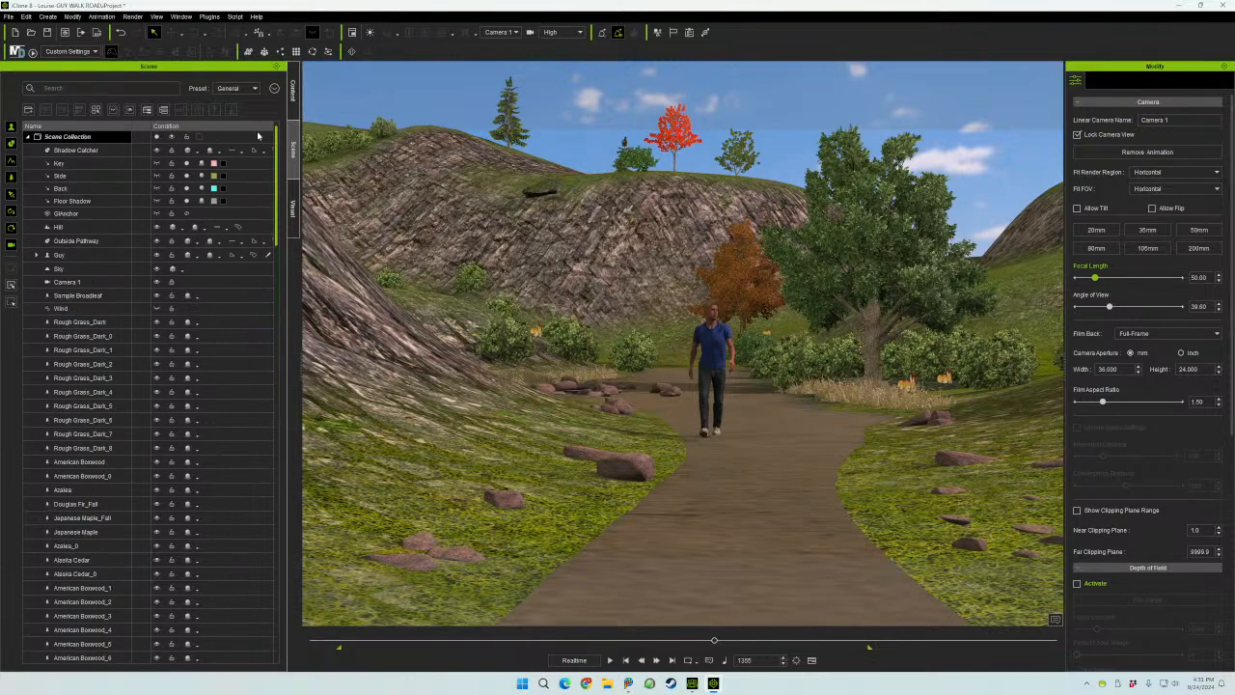
pyautogui.click(124, 269)
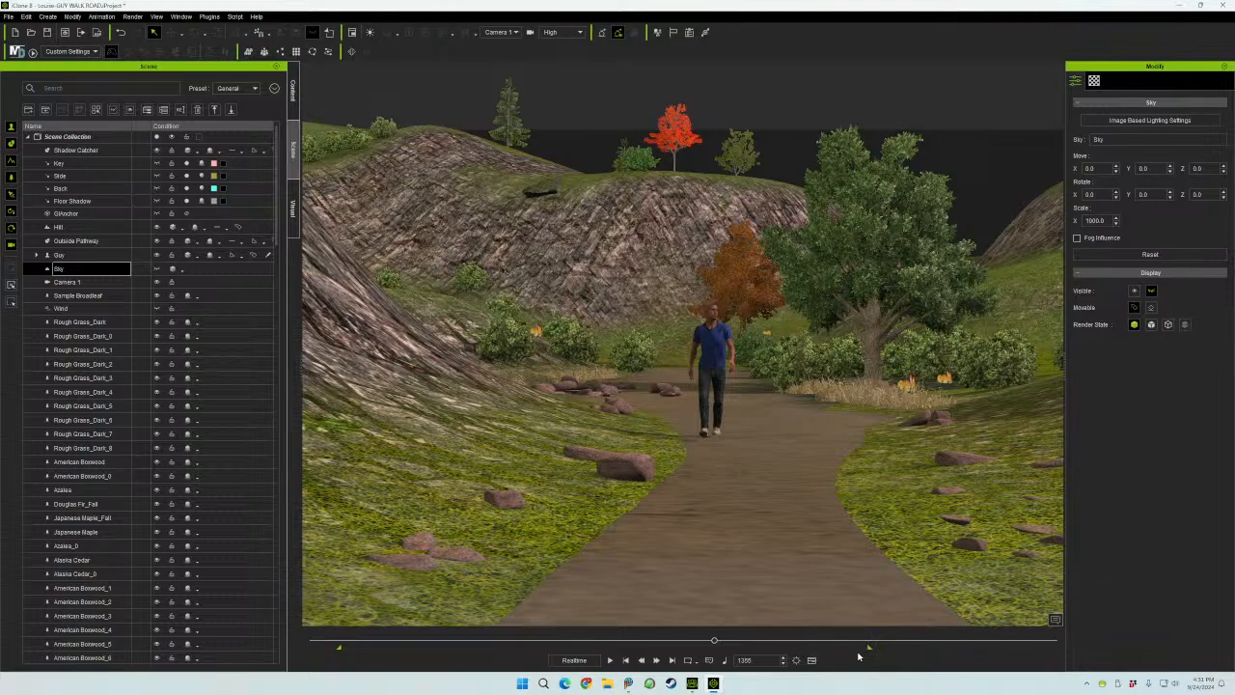
# - Export the current frame as a PNG image at Ultra HD size with Final Render quality
pyautogui.press('F10')
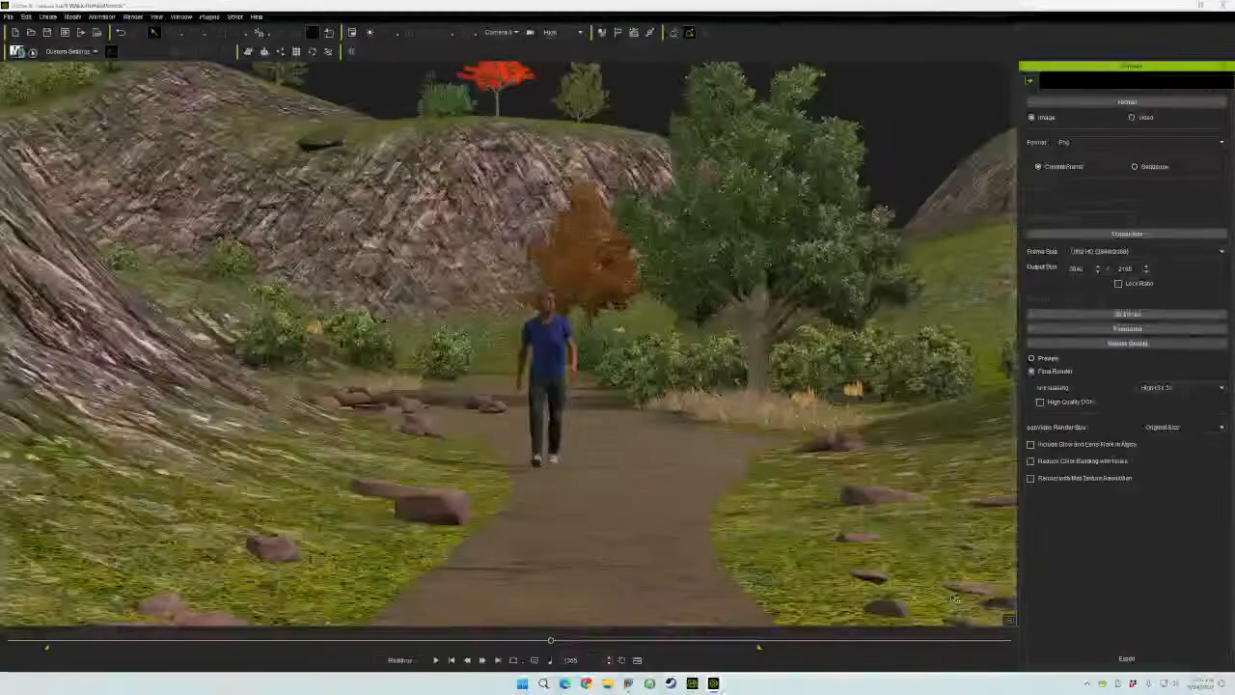
pyautogui.click(1121, 660)
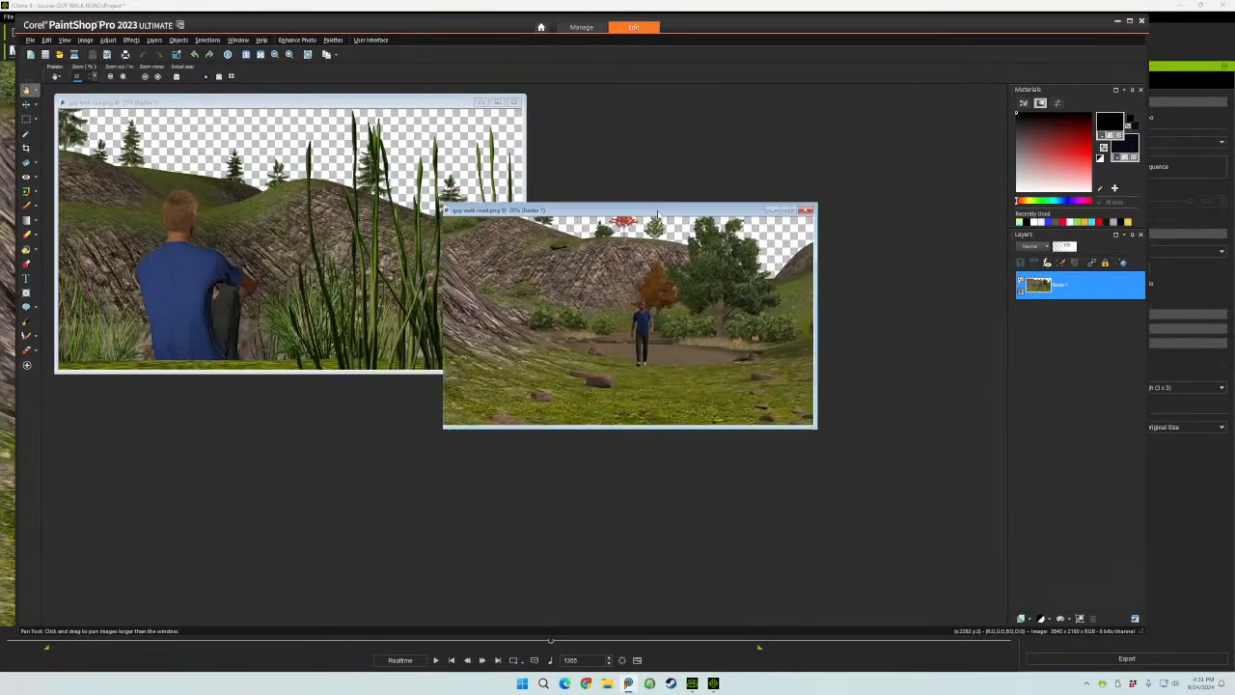
# - Minimize PaintShop Pro to return to iClone and open the Louise-GUY LOOK PHOTO project
pyautogui.click(1118, 22)
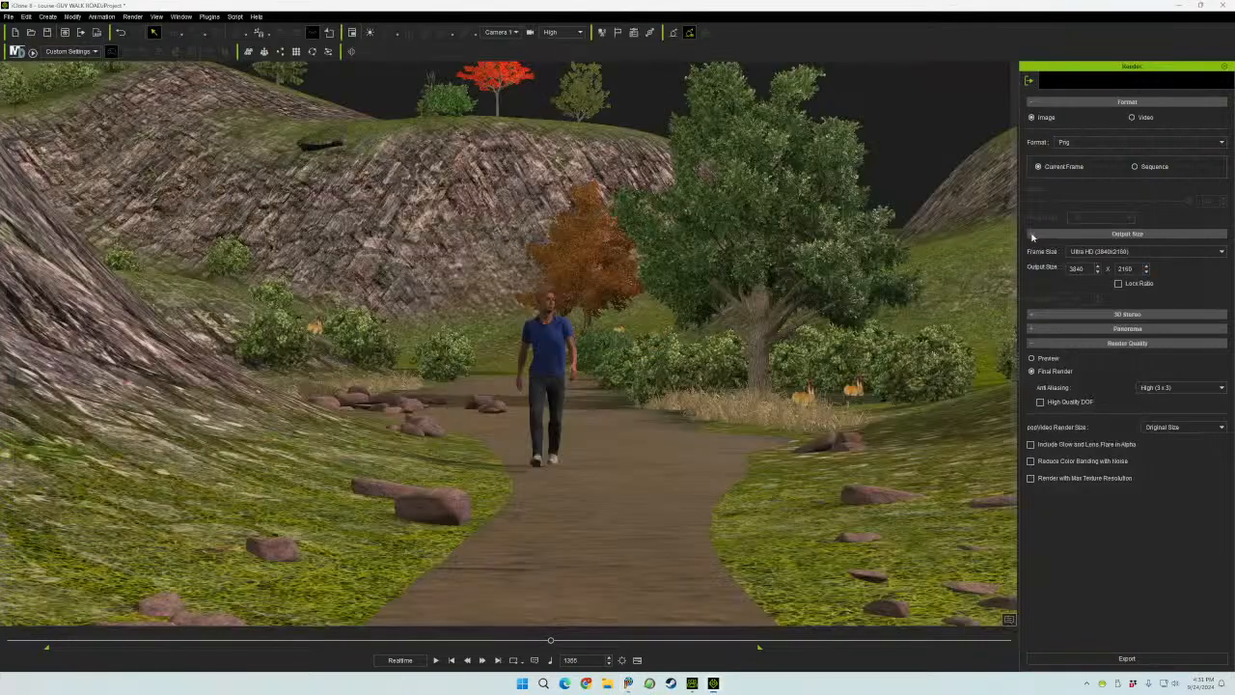
pyautogui.click(45, 34)
pyautogui.click(8, 18)
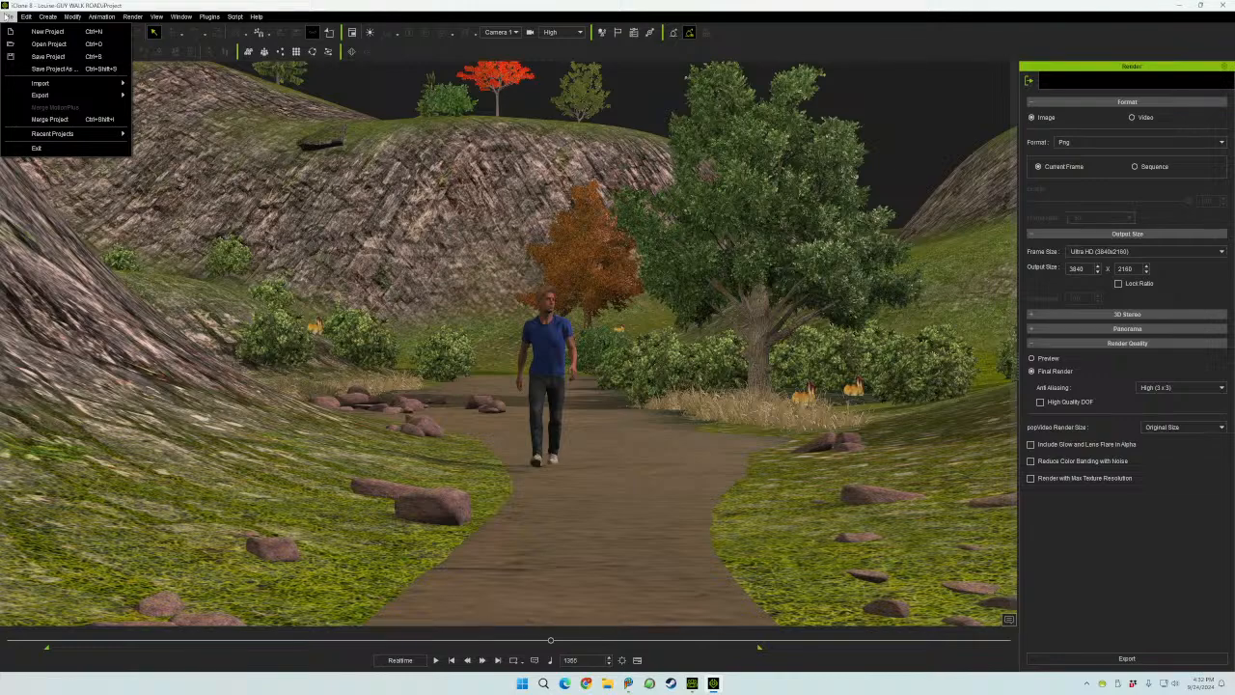
pyautogui.click(13, 17)
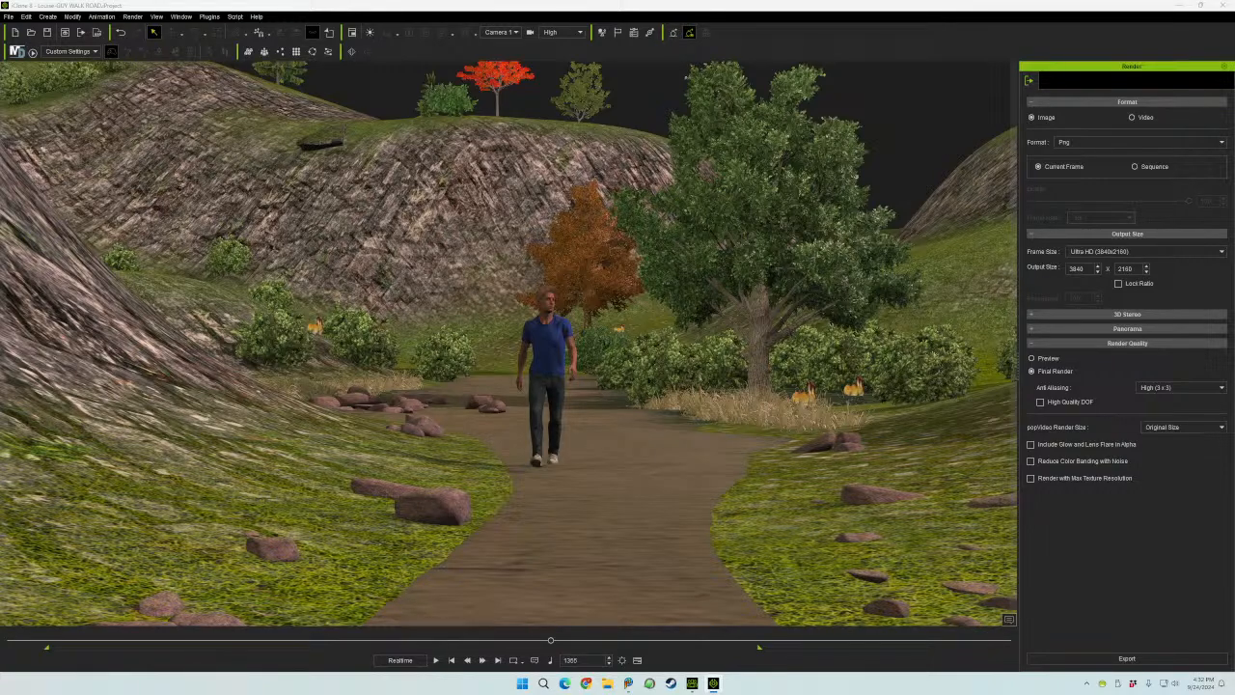
pyautogui.moveTo(1233, 405); pyautogui.dragTo(618, 405)
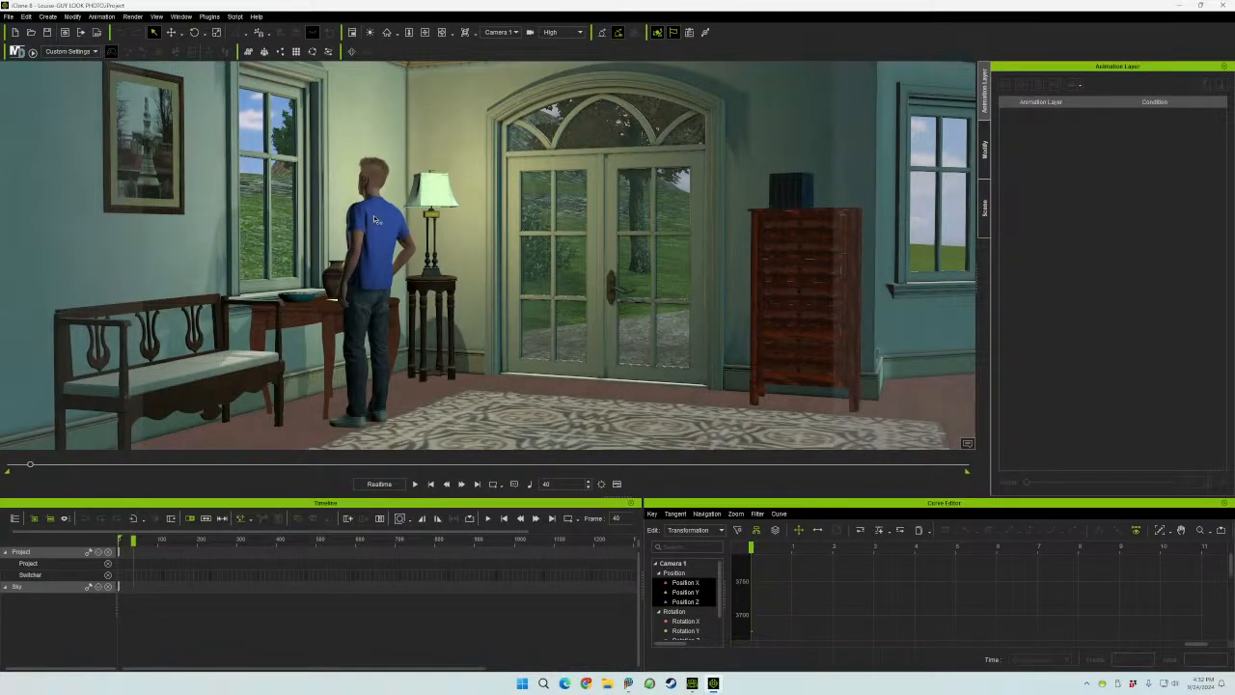
# - Show Guy's tracks in the Timeline with the Curve Editor closed, and scrub from frame 0 to frame 72
pyautogui.click(374, 218)
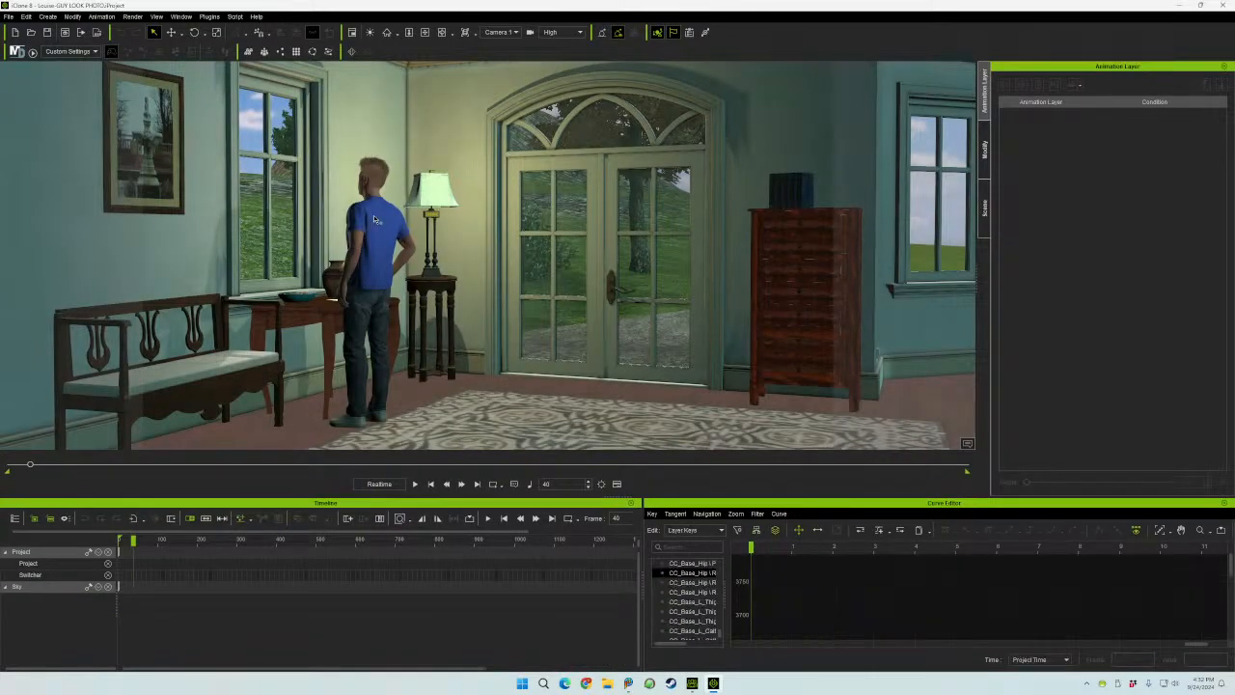
pyautogui.click(1224, 502)
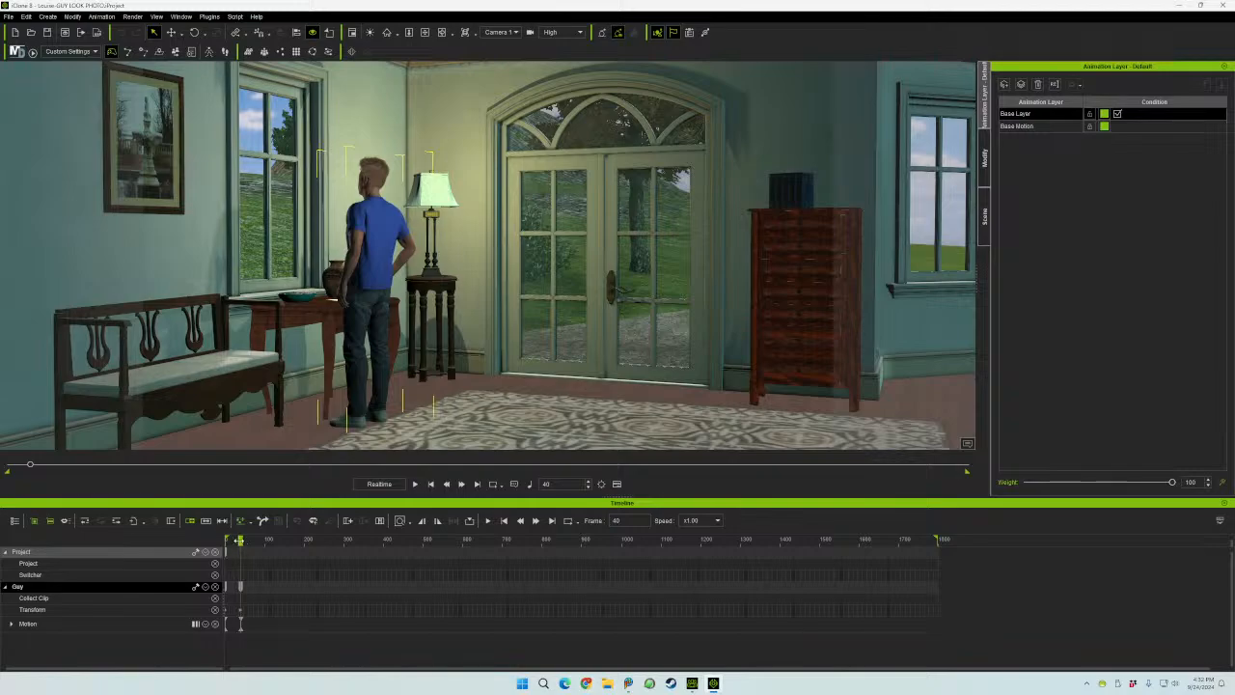
pyautogui.click(224, 541)
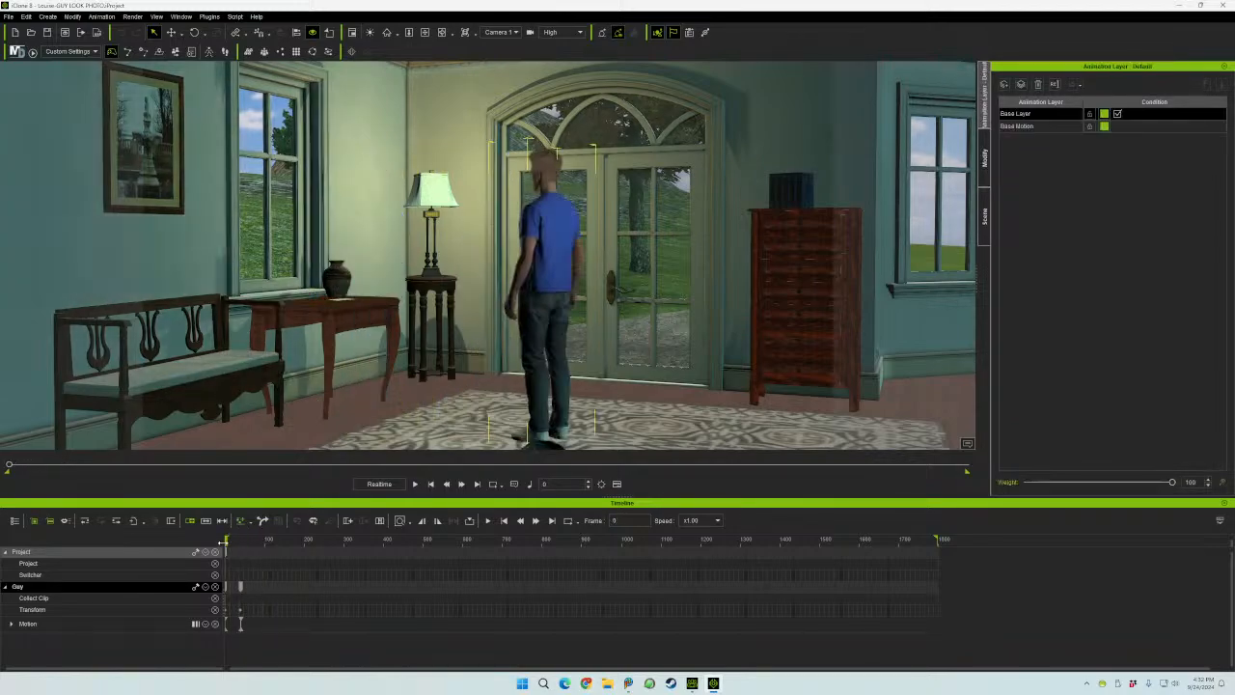
pyautogui.moveTo(224, 542); pyautogui.dragTo(253, 582)
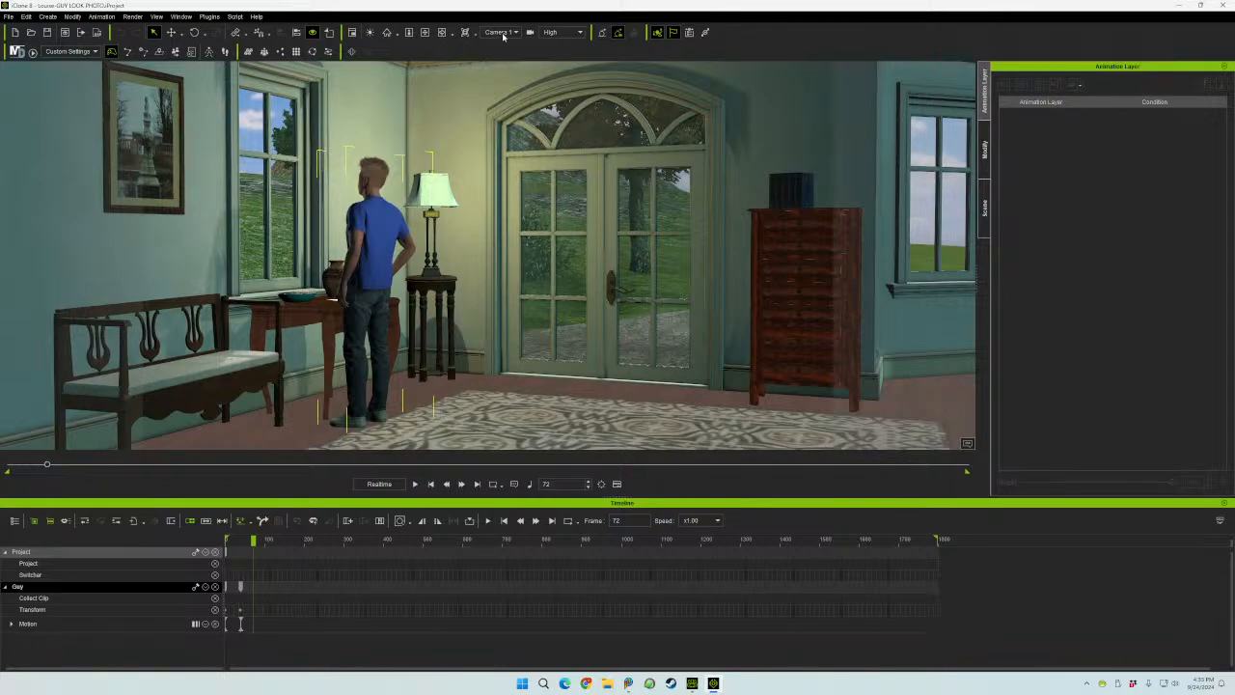
# - Switch from Camera 1 to the Preview camera and examine the hills and trees outside the house
pyautogui.click(500, 33)
pyautogui.click(494, 42)
pyautogui.scroll(3, 619, 323)
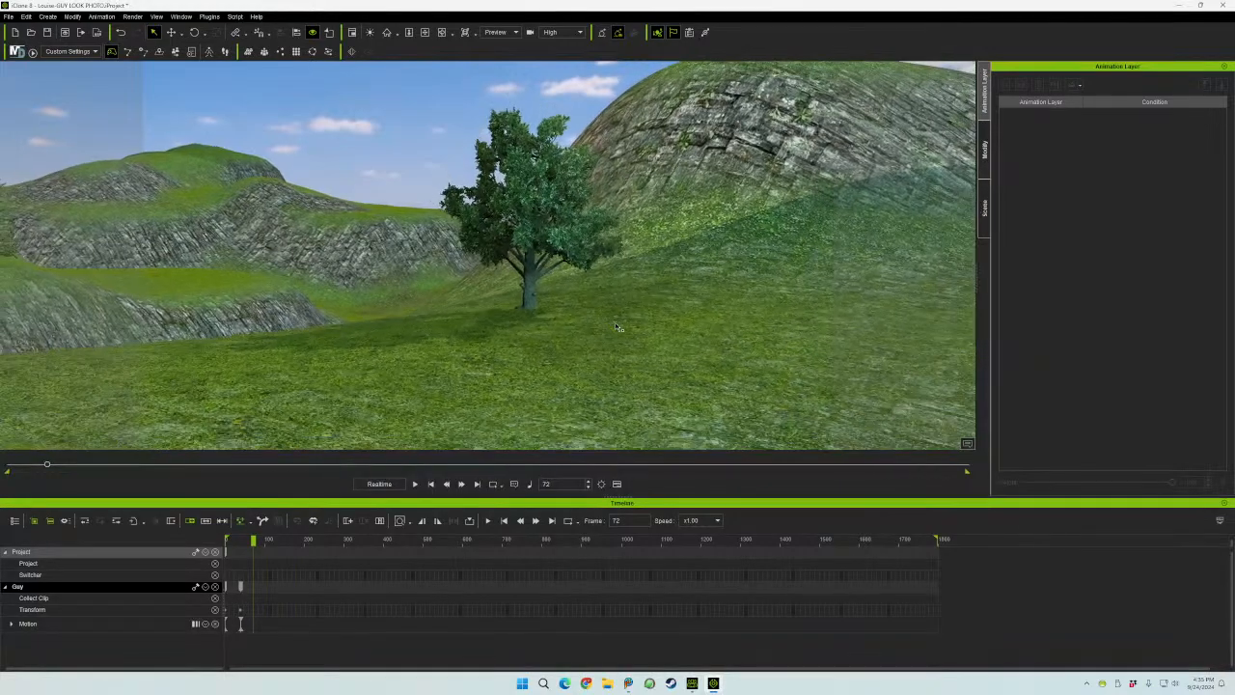
pyautogui.scroll(-5, 613, 328)
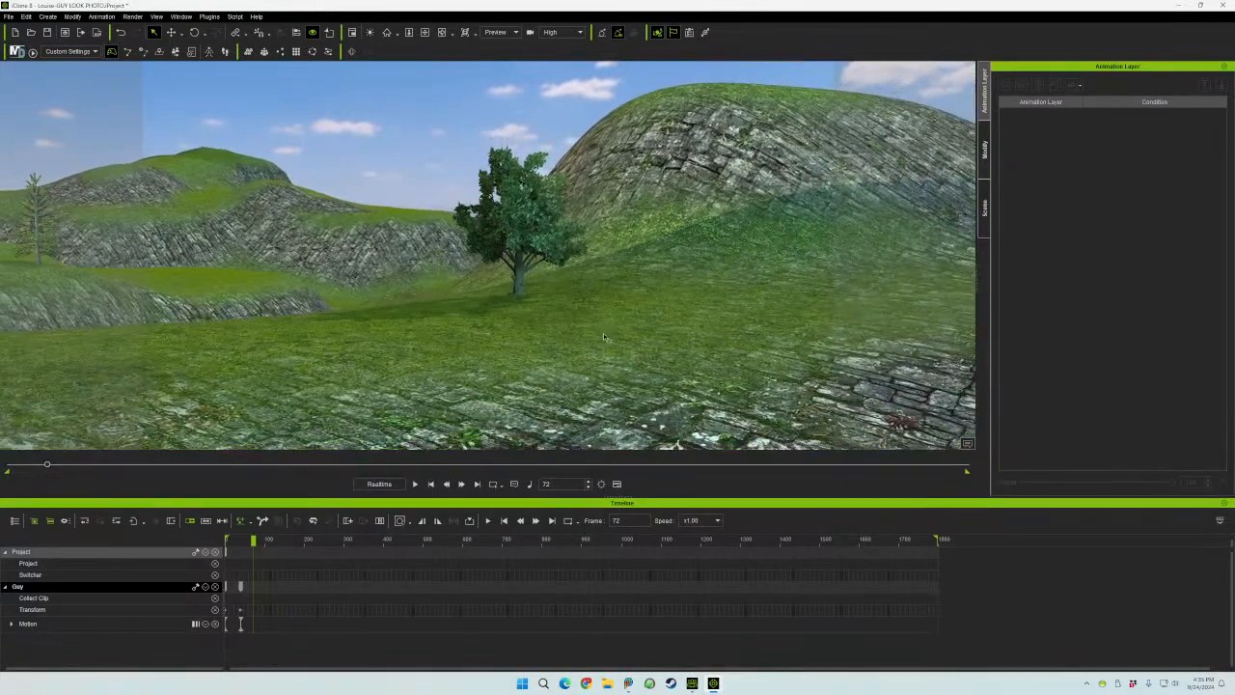
pyautogui.moveTo(607, 342)
pyautogui.mouseDown(button='right')
pyautogui.moveTo(571, 385)
pyautogui.moveTo(650, 380)
pyautogui.moveTo(661, 336)
pyautogui.moveTo(622, 322)
pyautogui.mouseUp(button='right')
pyautogui.scroll(10, 656, 347)
pyautogui.scroll(-8, 677, 341)
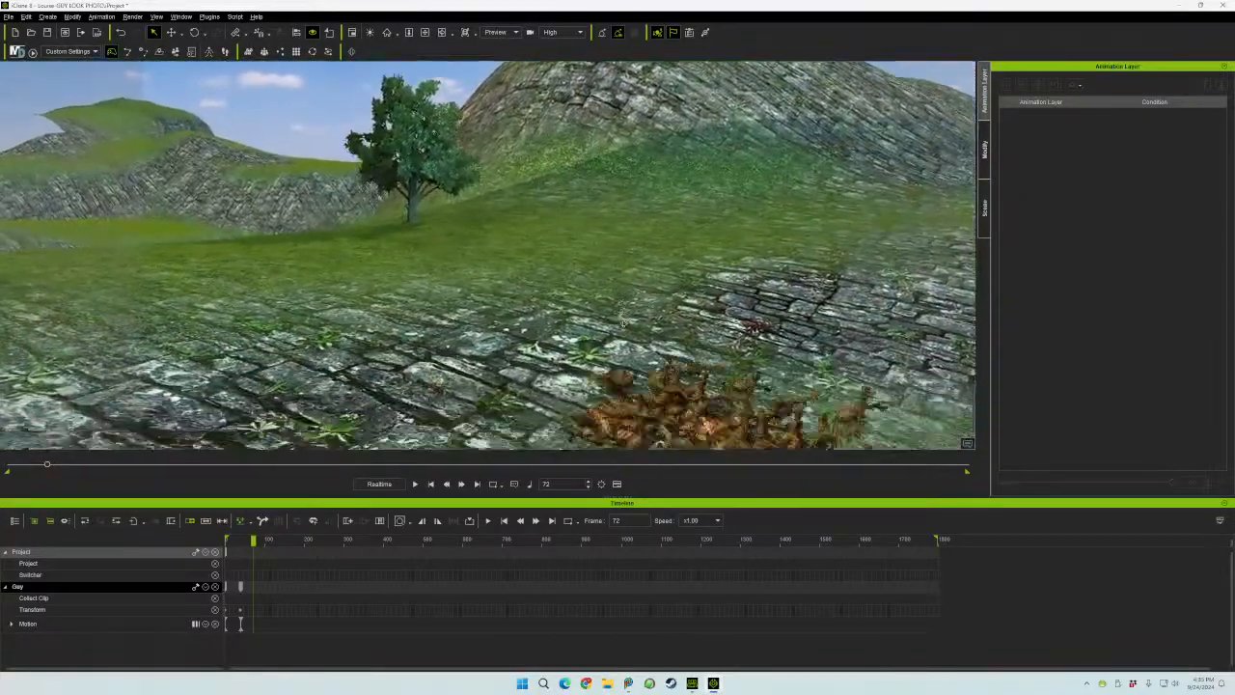
pyautogui.scroll(6, 622, 323)
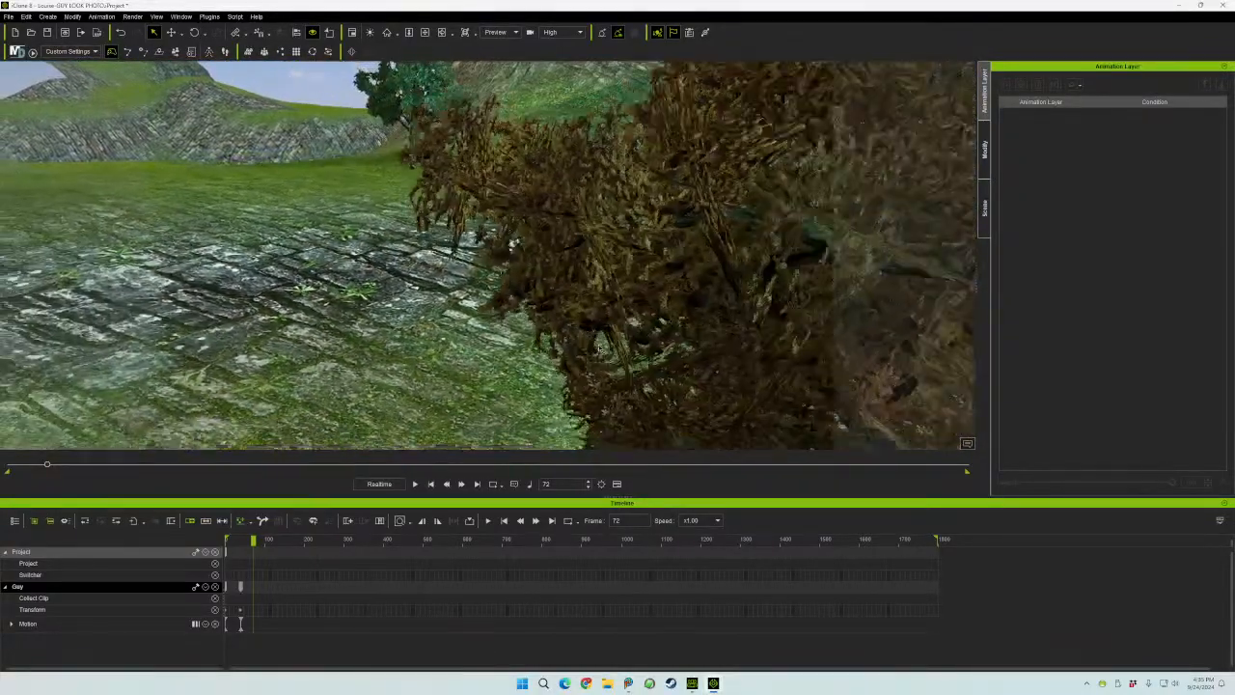
pyautogui.scroll(-8, 599, 350)
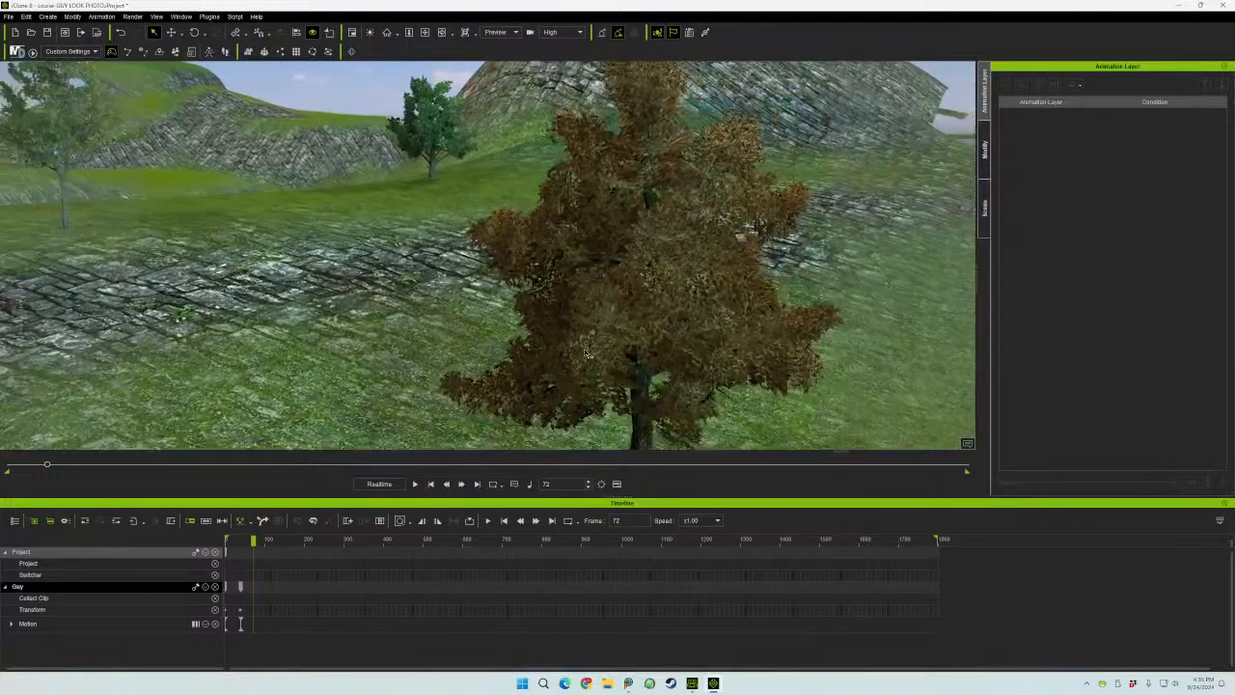
pyautogui.scroll(-2, 586, 353)
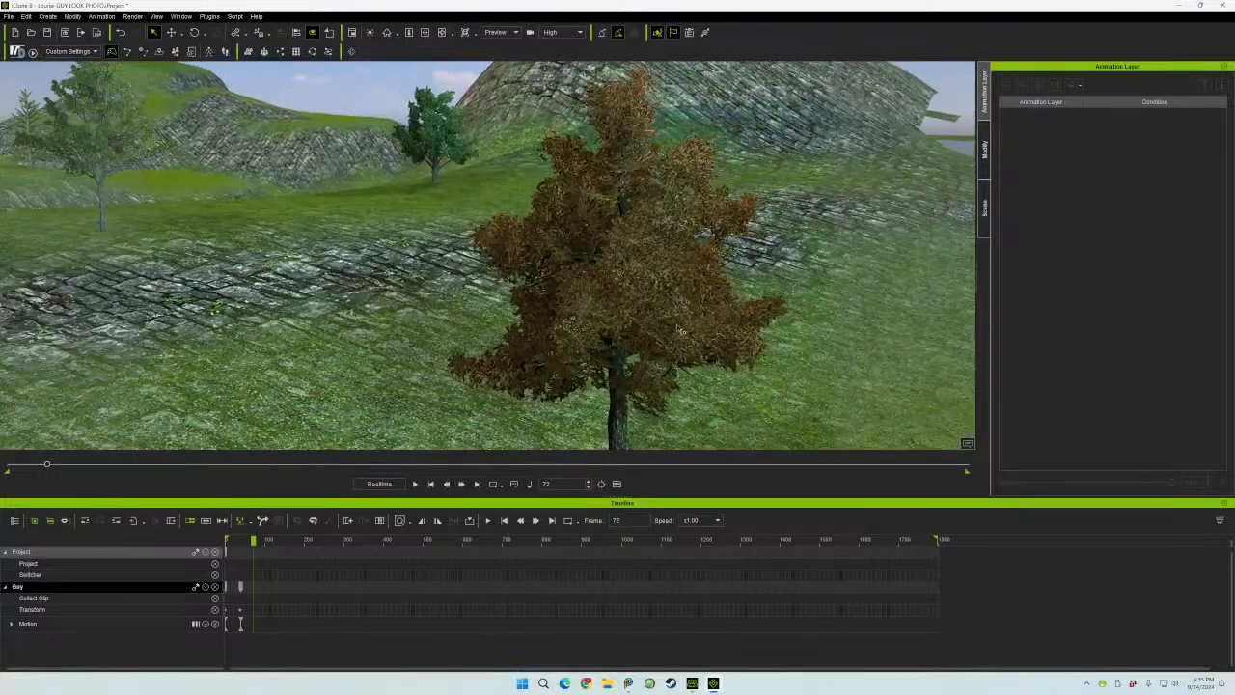
# - Focus the view on Guy from the scene object list and look over the house exterior and outside pathway
pyautogui.click(983, 208)
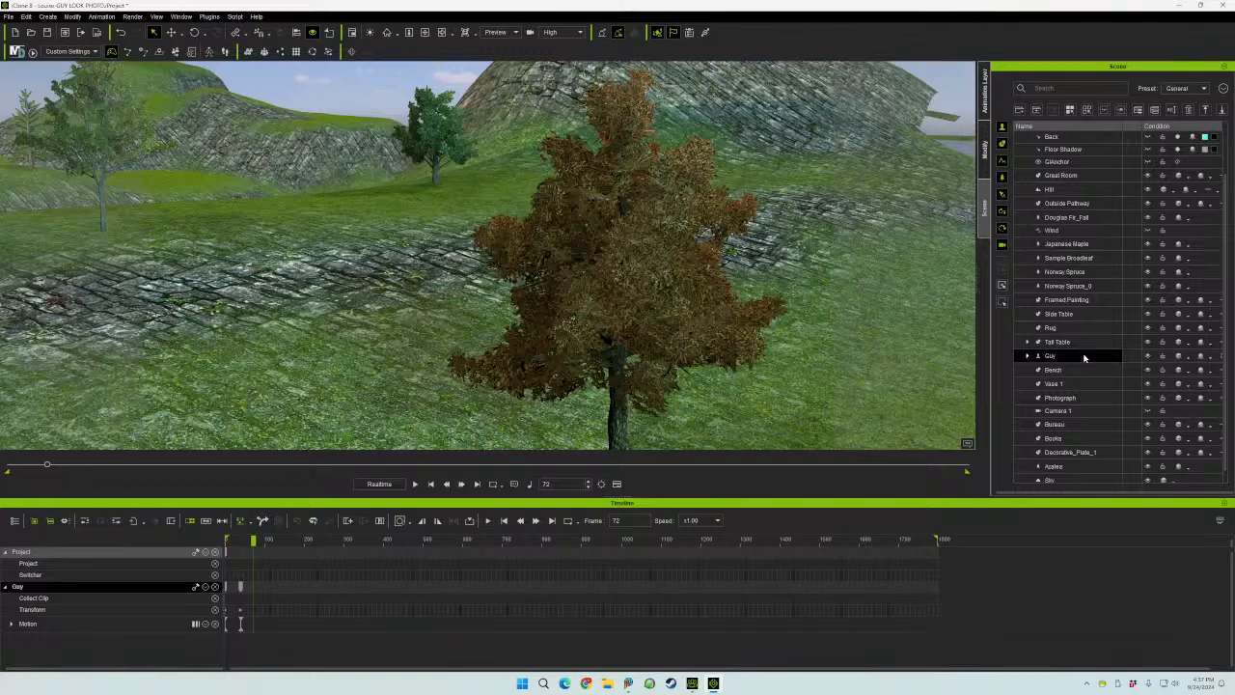
pyautogui.doubleClick(1083, 358)
pyautogui.click(387, 33)
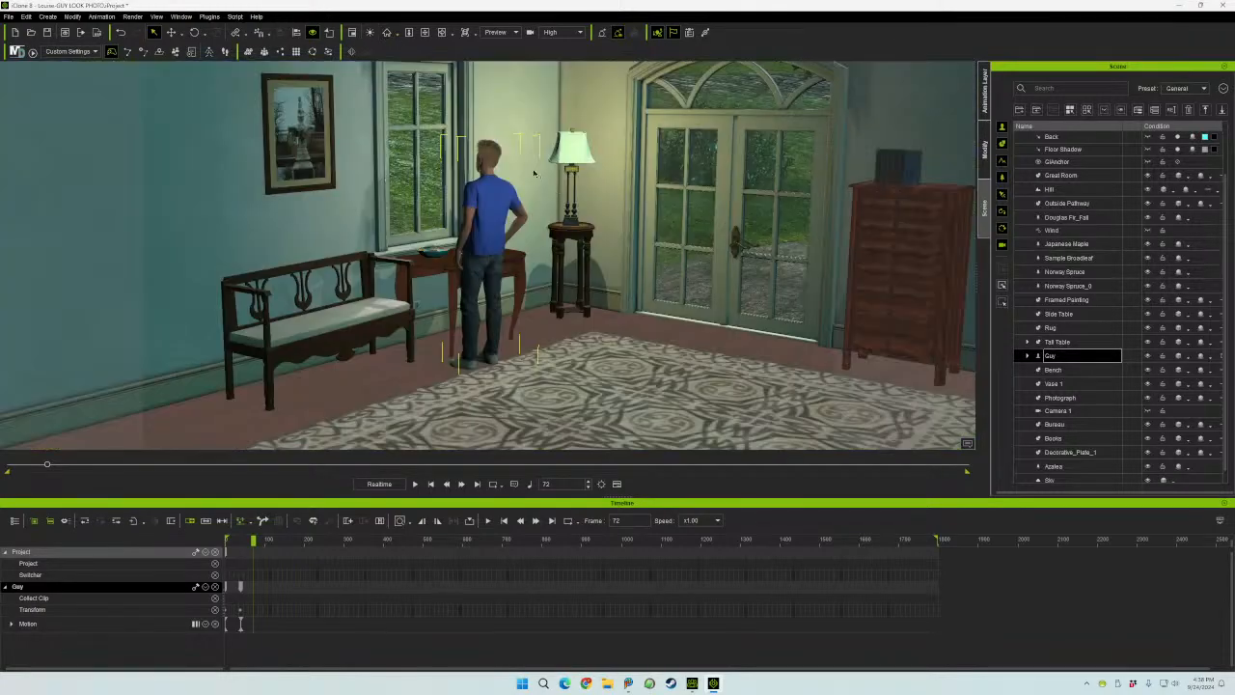
pyautogui.scroll(-2, 606, 257)
pyautogui.scroll(-6, 606, 257)
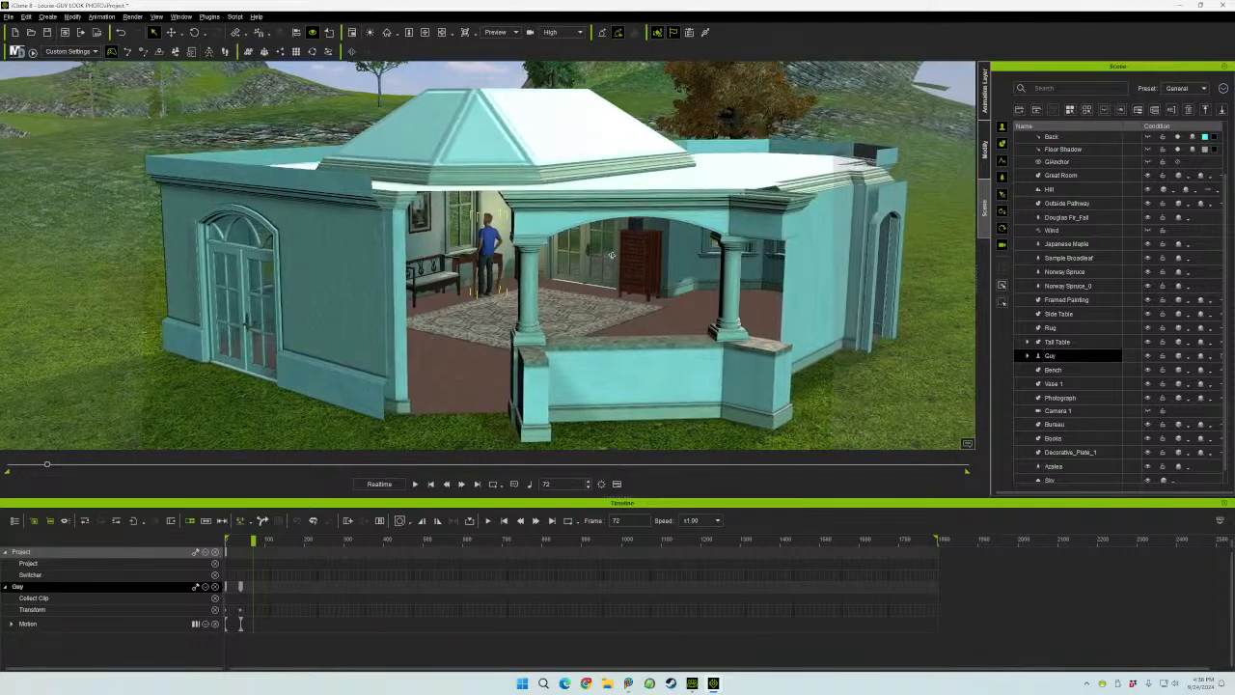
pyautogui.moveTo(600, 262); pyautogui.dragTo(634, 234, button='right')
pyautogui.scroll(3, 358, 307)
pyautogui.scroll(4, 656, 259)
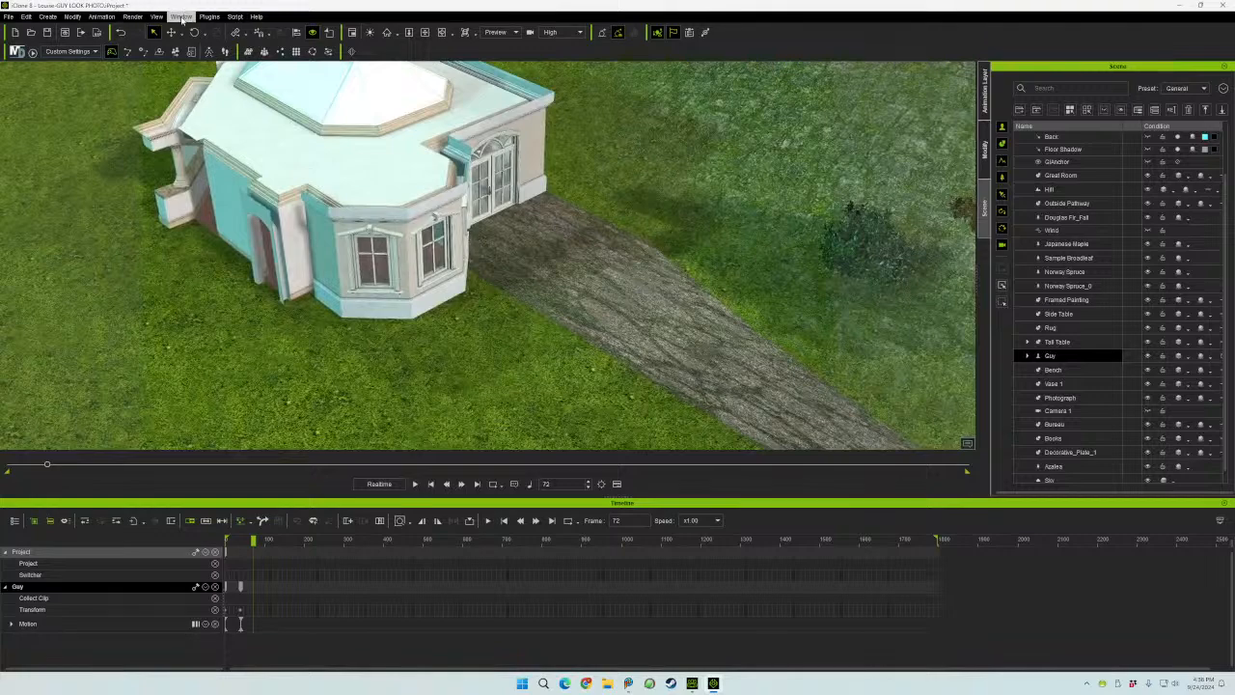
# - Dock the Mini Viewport above the scene object list, widen it and set its camera to Camera 1
pyautogui.click(180, 16)
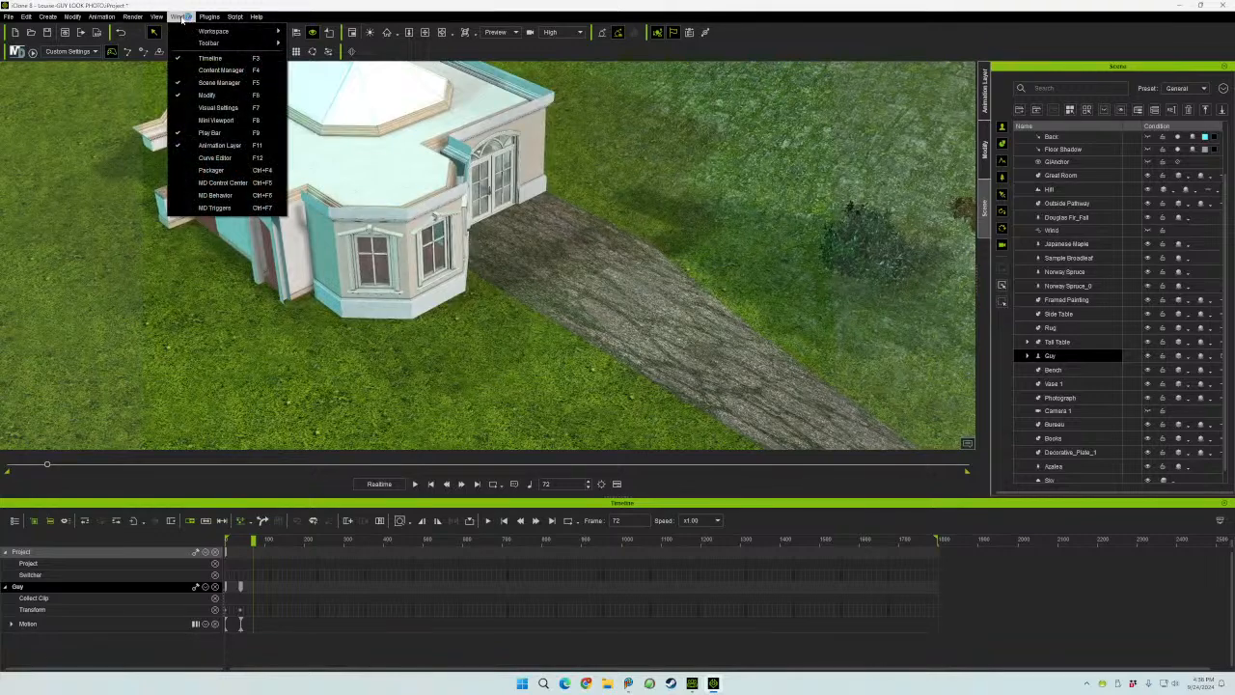
pyautogui.click(245, 121)
pyautogui.moveTo(854, 78); pyautogui.dragTo(1126, 74)
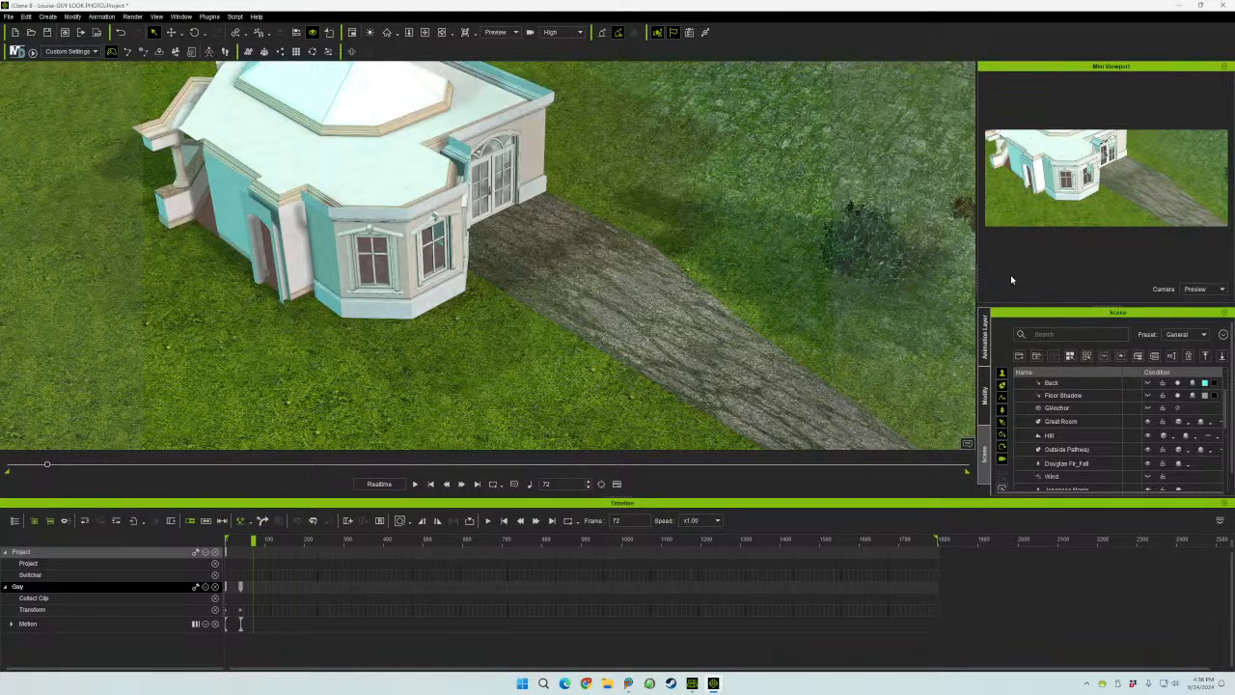
pyautogui.moveTo(972, 273); pyautogui.dragTo(946, 274)
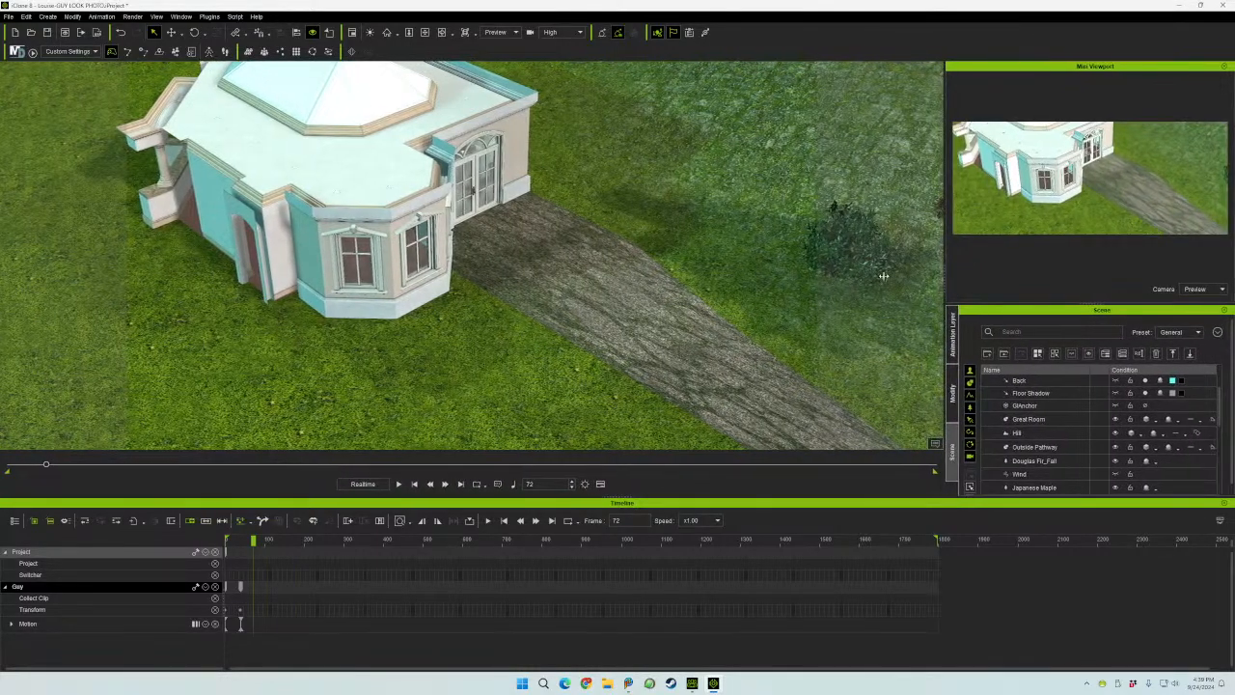
pyautogui.click(1206, 291)
pyautogui.click(1196, 312)
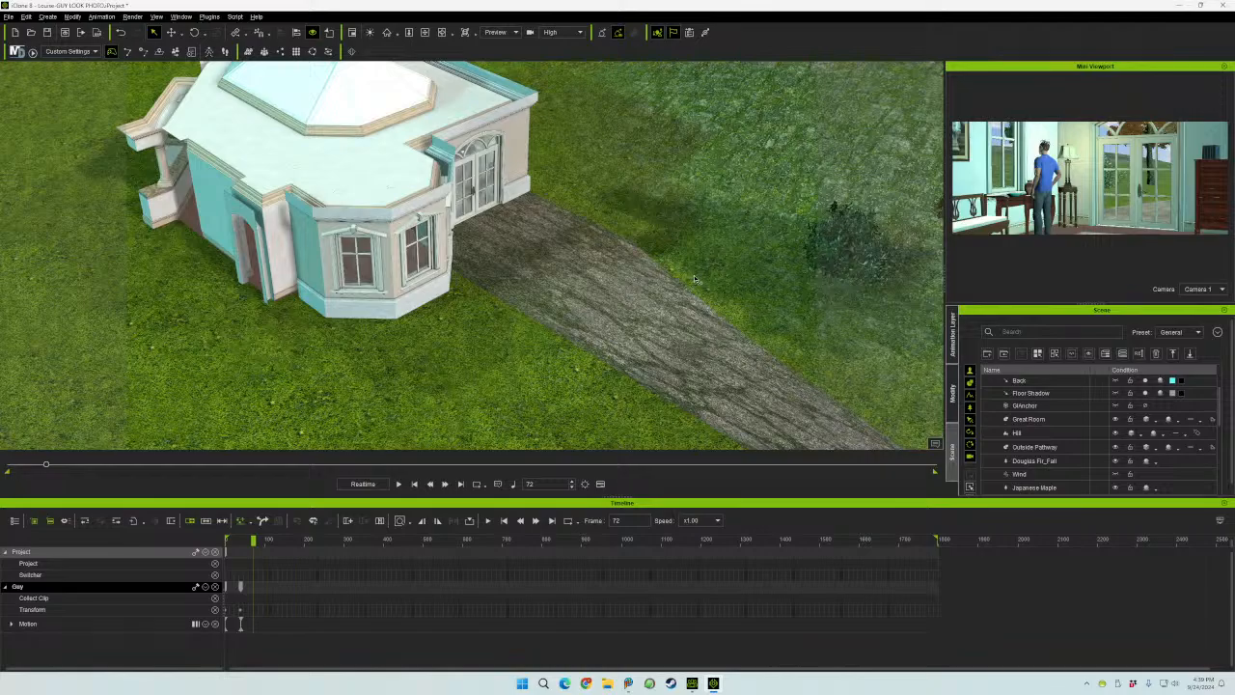
# - Examine the outside pathway by the house's glass doors from several raised angles and look through the scene object list
pyautogui.moveTo(691, 282); pyautogui.dragTo(652, 336, button='middle')
pyautogui.scroll(5, 652, 336)
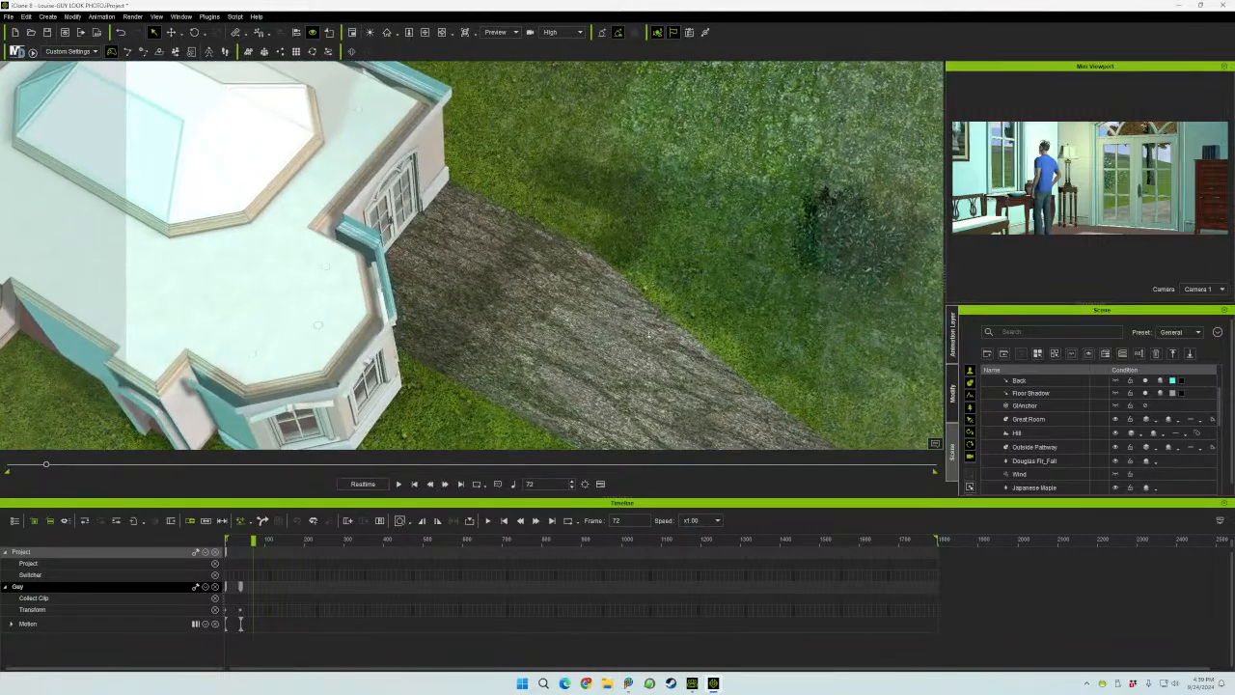
pyautogui.scroll(5, 648, 334)
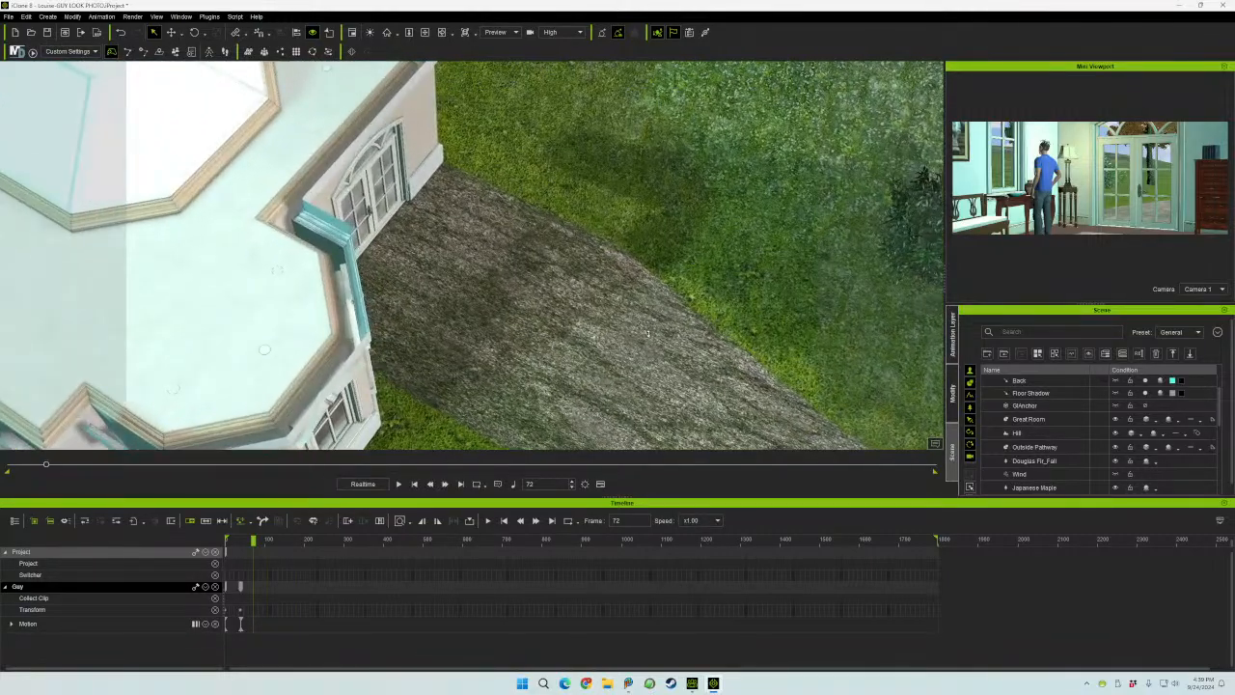
pyautogui.scroll(-1, 646, 353)
pyautogui.moveTo(699, 321)
pyautogui.mouseDown(button='middle')
pyautogui.moveTo(574, 353)
pyautogui.moveTo(690, 310)
pyautogui.mouseUp(button='middle')
pyautogui.moveTo(676, 303)
pyautogui.mouseDown(button='right')
pyautogui.moveTo(679, 249)
pyautogui.moveTo(623, 253)
pyautogui.moveTo(611, 300)
pyautogui.moveTo(681, 291)
pyautogui.moveTo(668, 304)
pyautogui.moveTo(673, 281)
pyautogui.mouseUp(button='right')
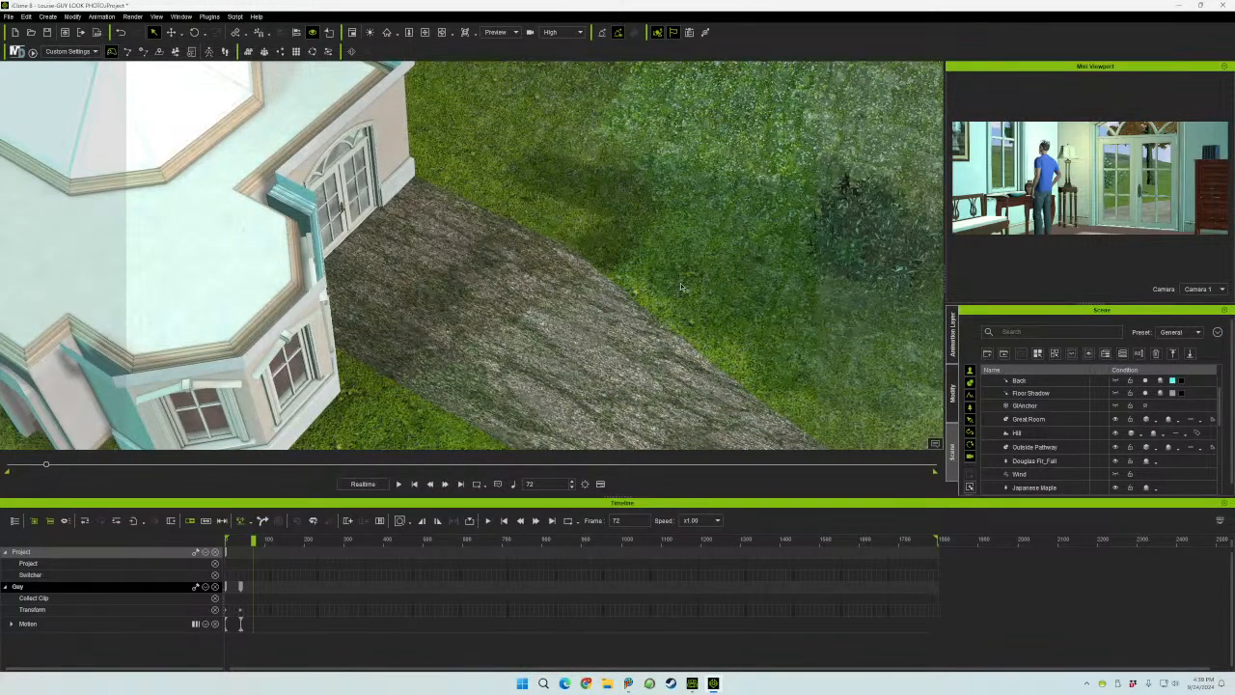
pyautogui.moveTo(683, 271); pyautogui.dragTo(642, 278, button='middle')
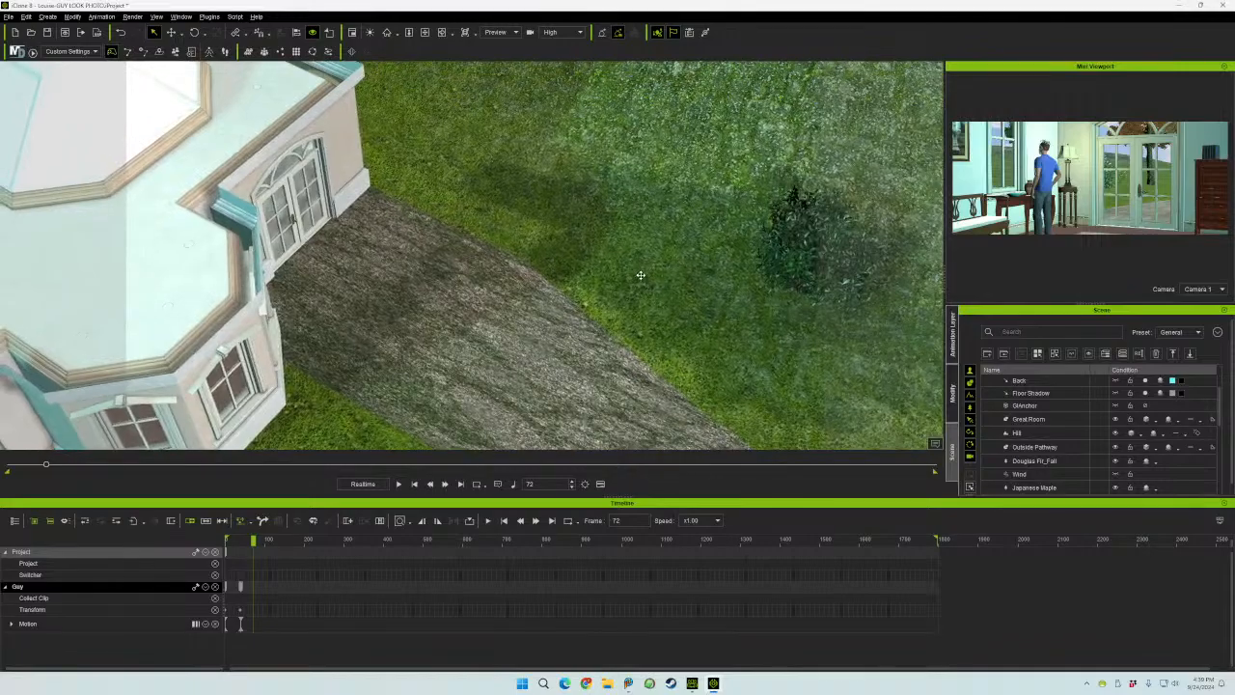
pyautogui.moveTo(642, 278); pyautogui.dragTo(584, 329, button='right')
pyautogui.moveTo(584, 329); pyautogui.dragTo(628, 268, button='middle')
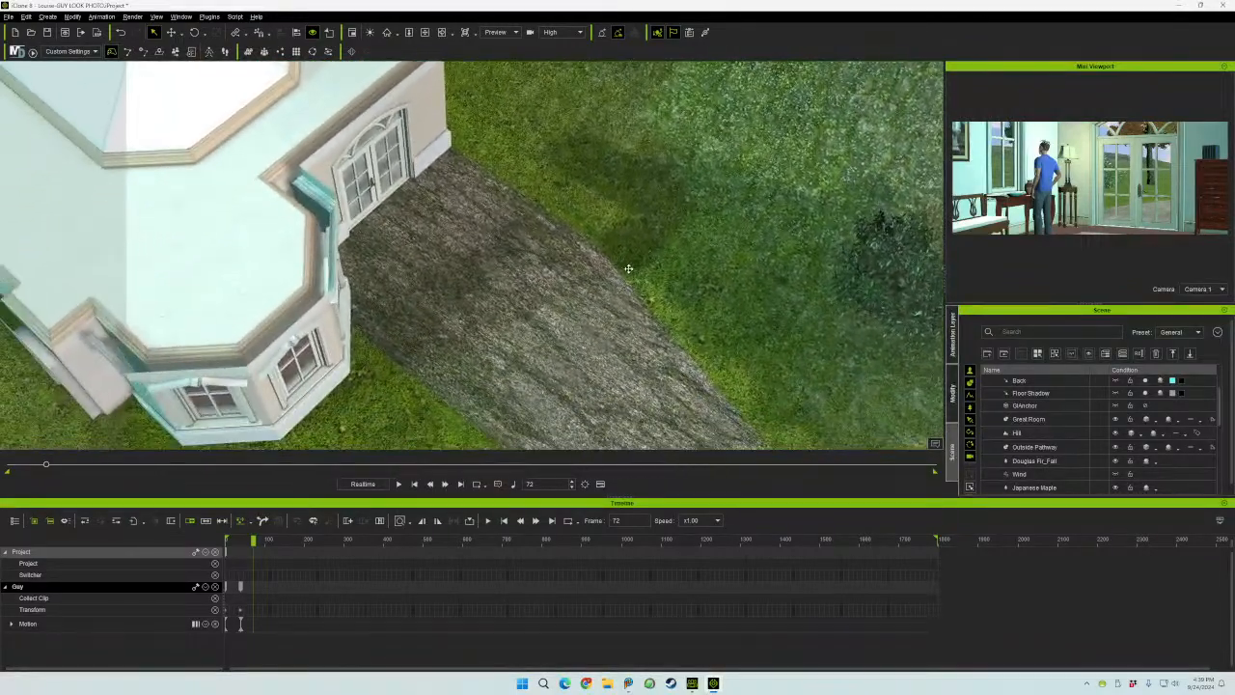
pyautogui.moveTo(636, 264); pyautogui.dragTo(659, 206, button='right')
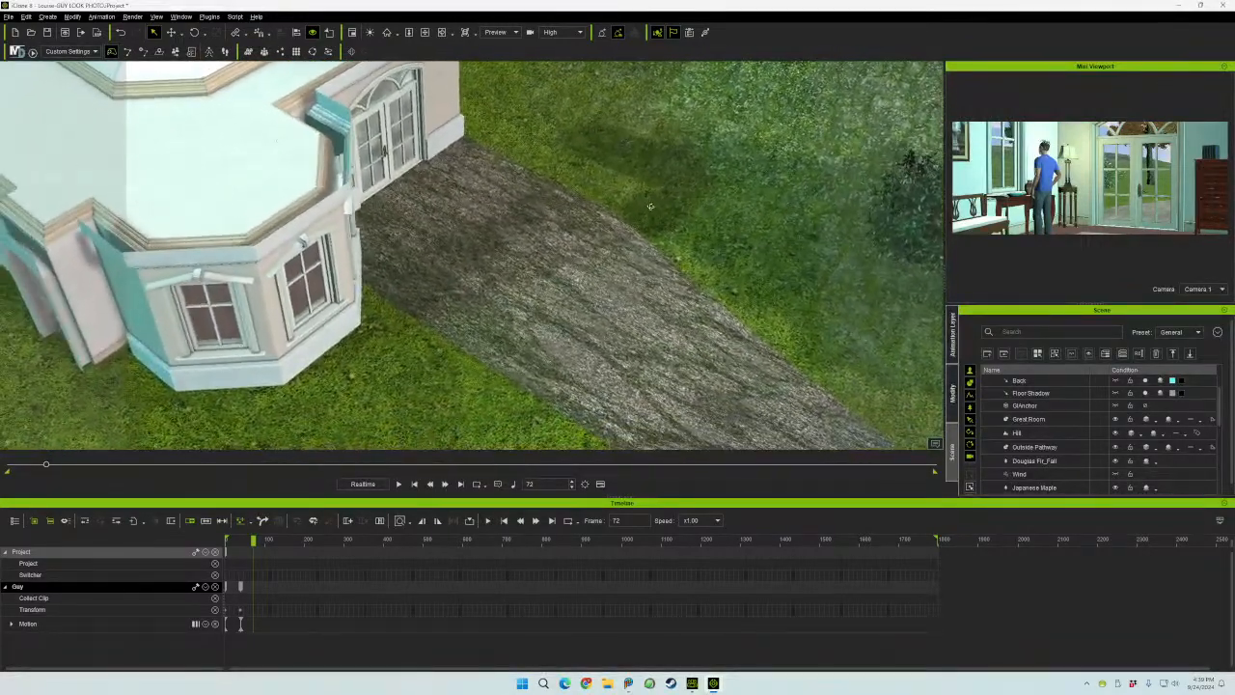
pyautogui.moveTo(659, 206); pyautogui.dragTo(645, 254, button='middle')
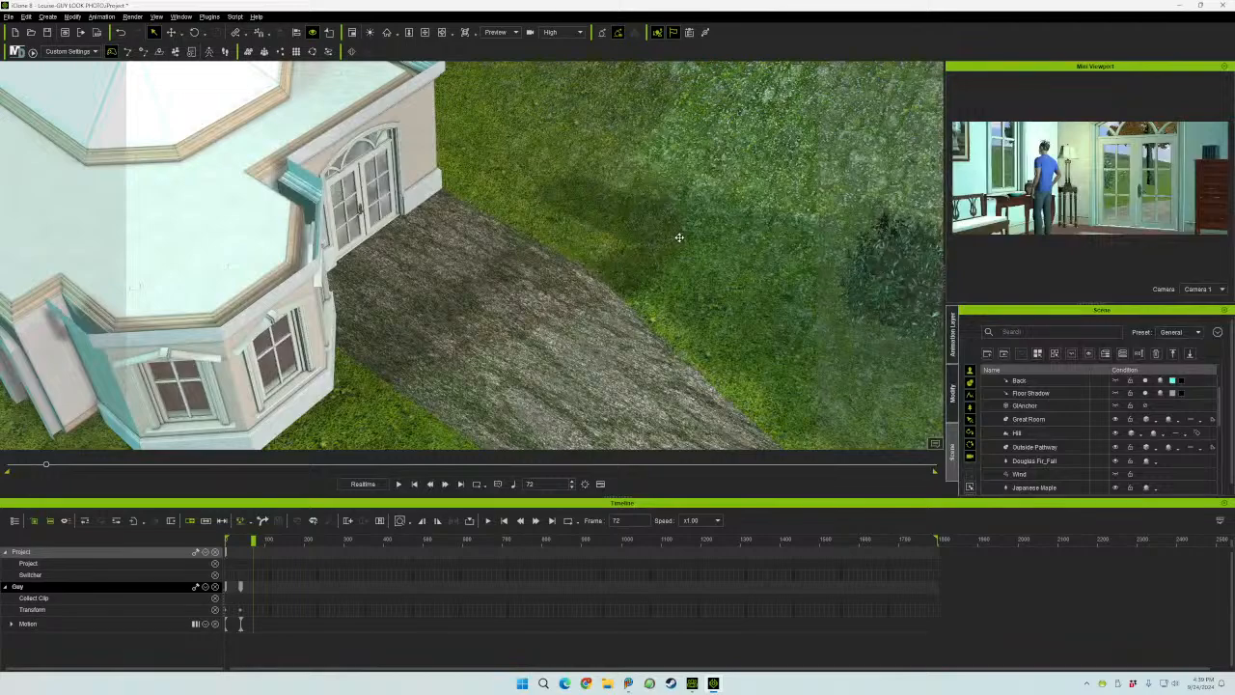
pyautogui.moveTo(591, 256); pyautogui.dragTo(659, 266, button='right')
pyautogui.moveTo(658, 263); pyautogui.dragTo(666, 295, button='middle')
pyautogui.moveTo(648, 273); pyautogui.dragTo(623, 251, button='right')
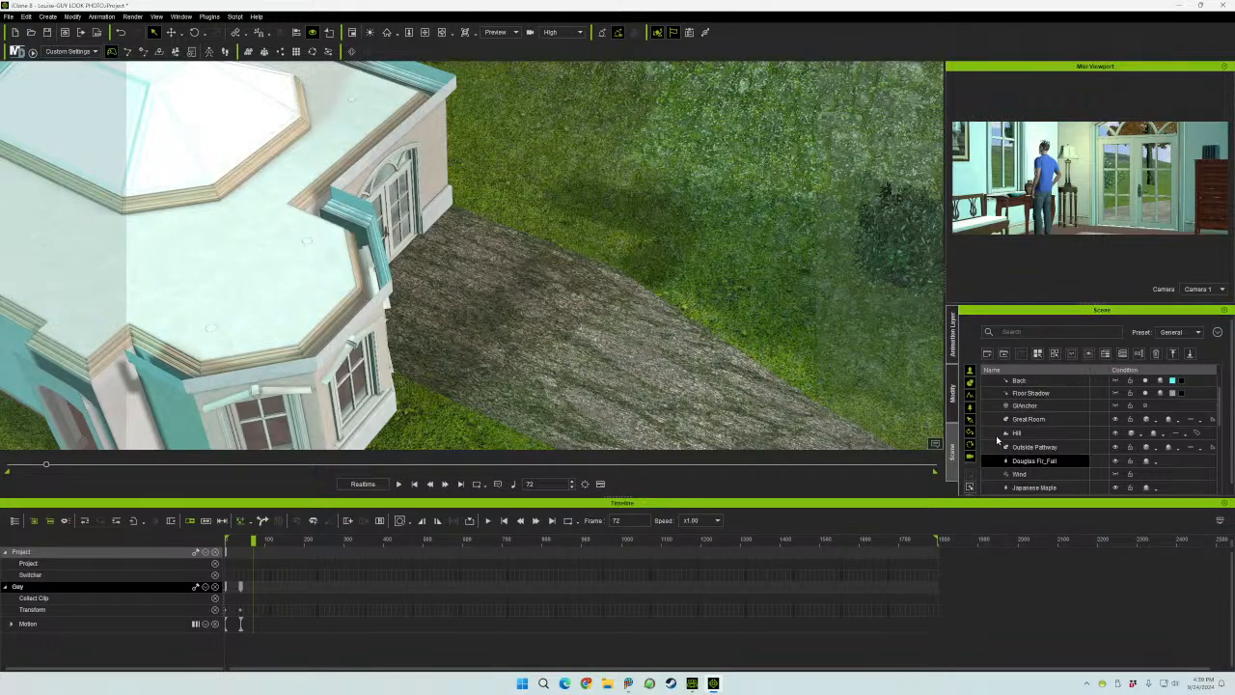
pyautogui.scroll(-5, 1061, 425)
pyautogui.scroll(-4, 1069, 425)
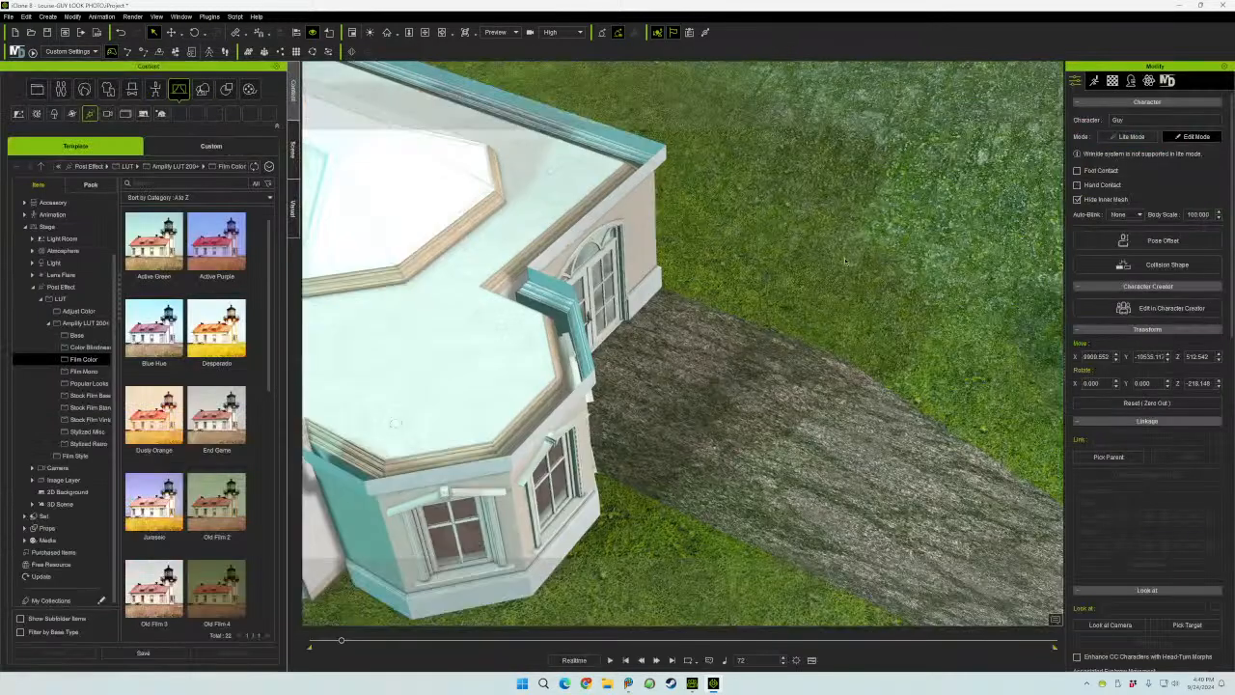
# - Look over the scene object list and browse the Props folders of the content library
pyautogui.click(293, 150)
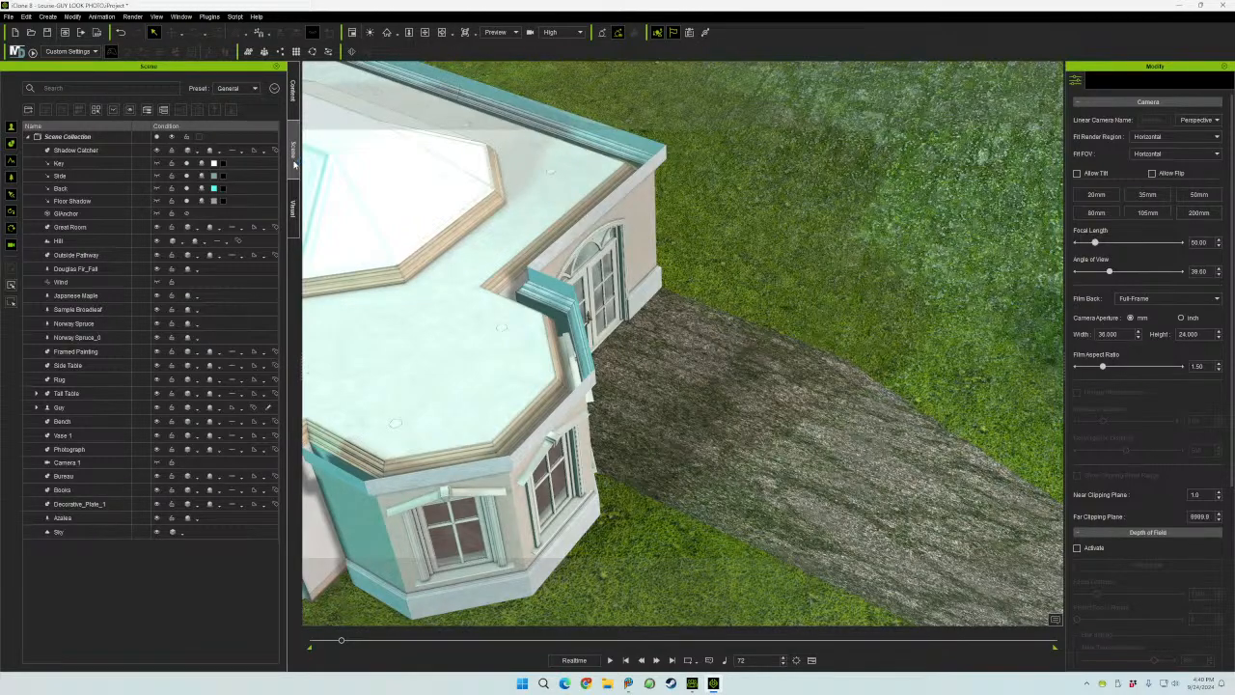
pyautogui.click(294, 95)
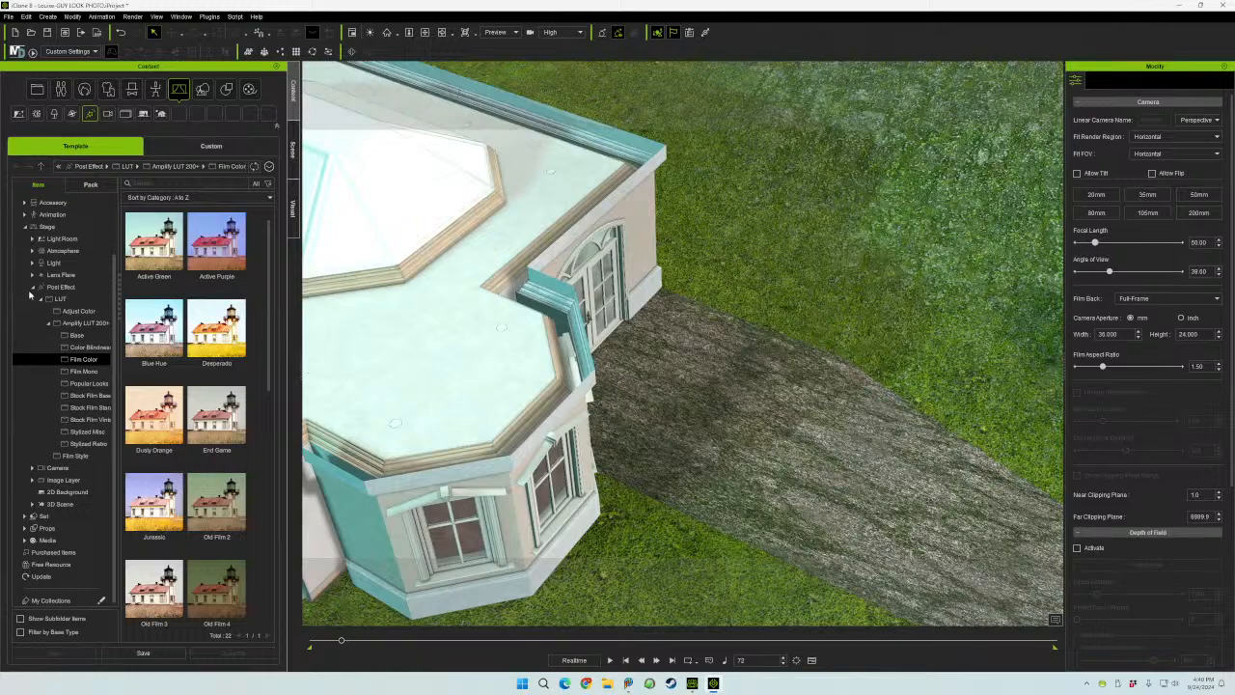
pyautogui.click(26, 226)
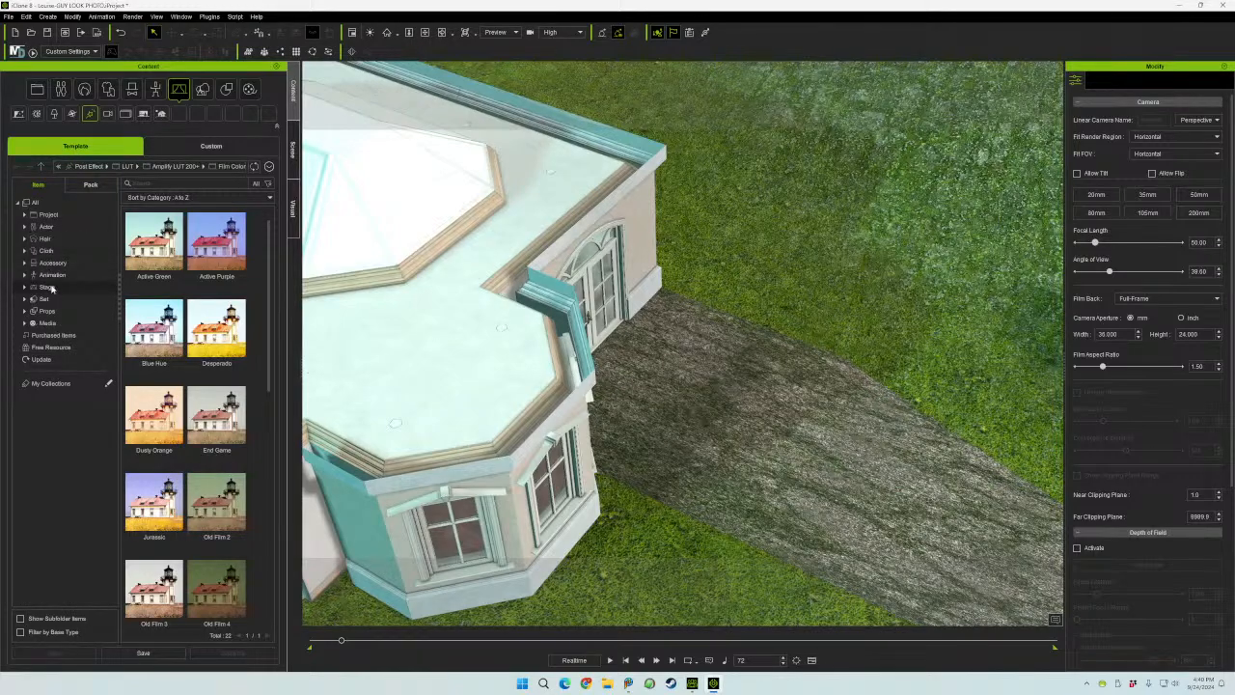
pyautogui.click(26, 312)
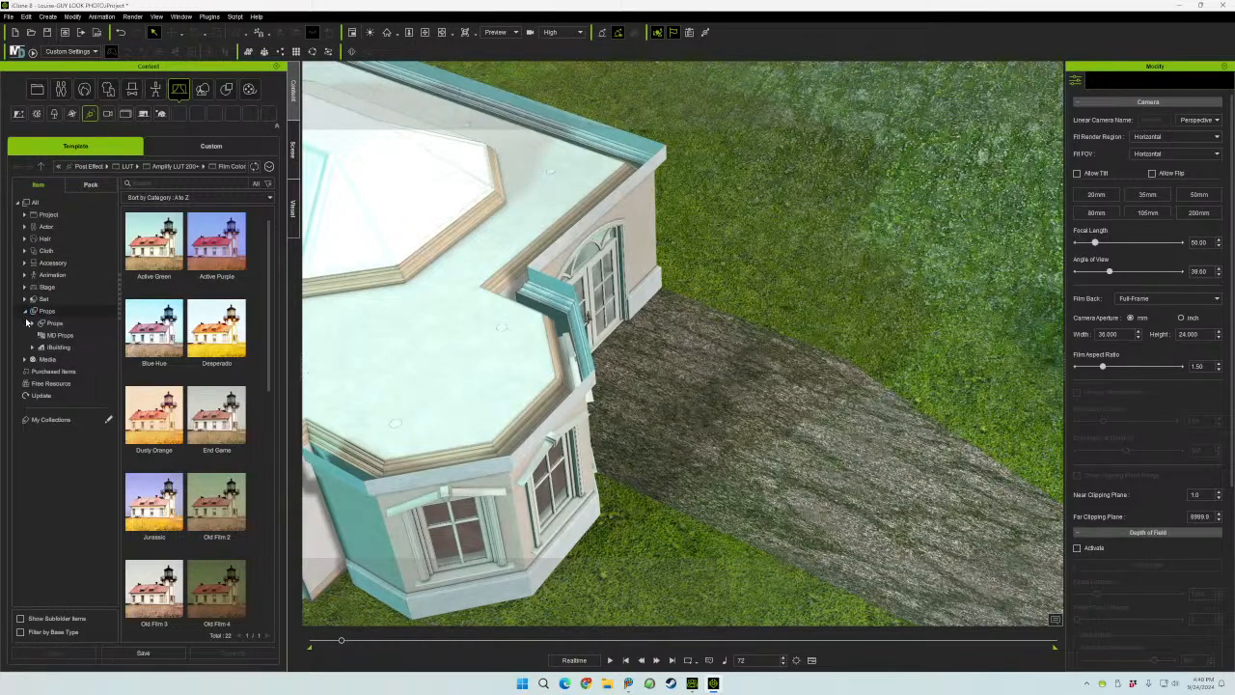
pyautogui.click(28, 323)
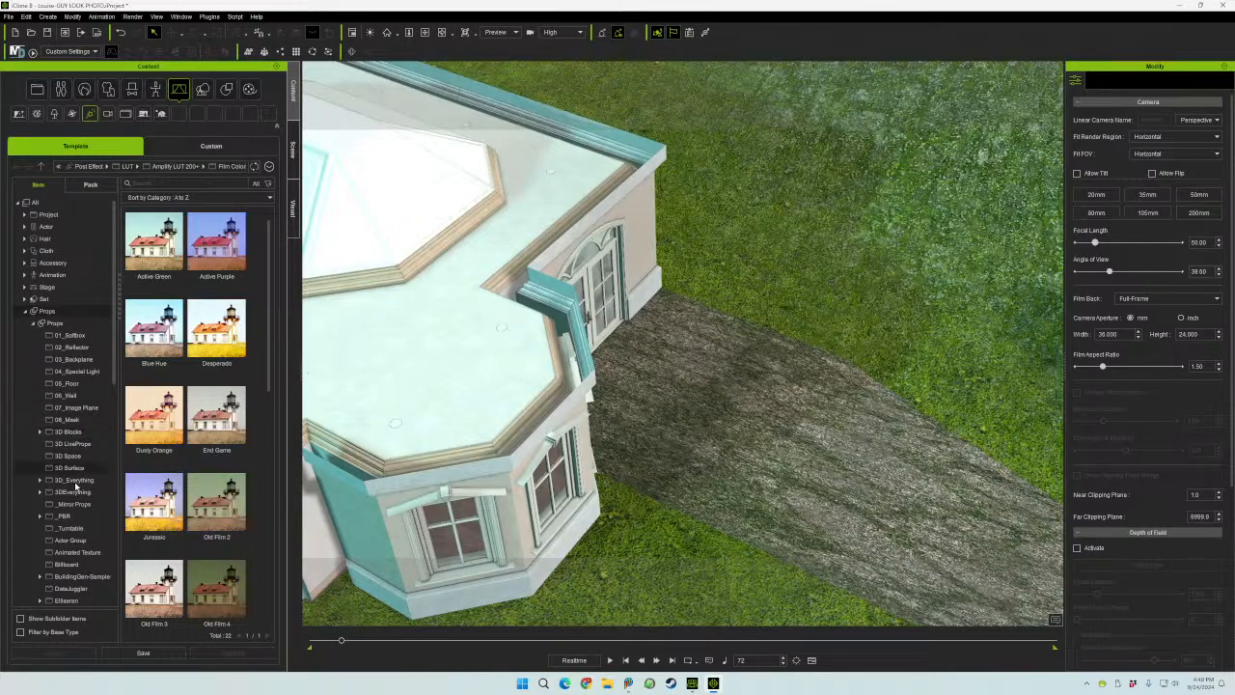
pyautogui.scroll(-2, 92, 427)
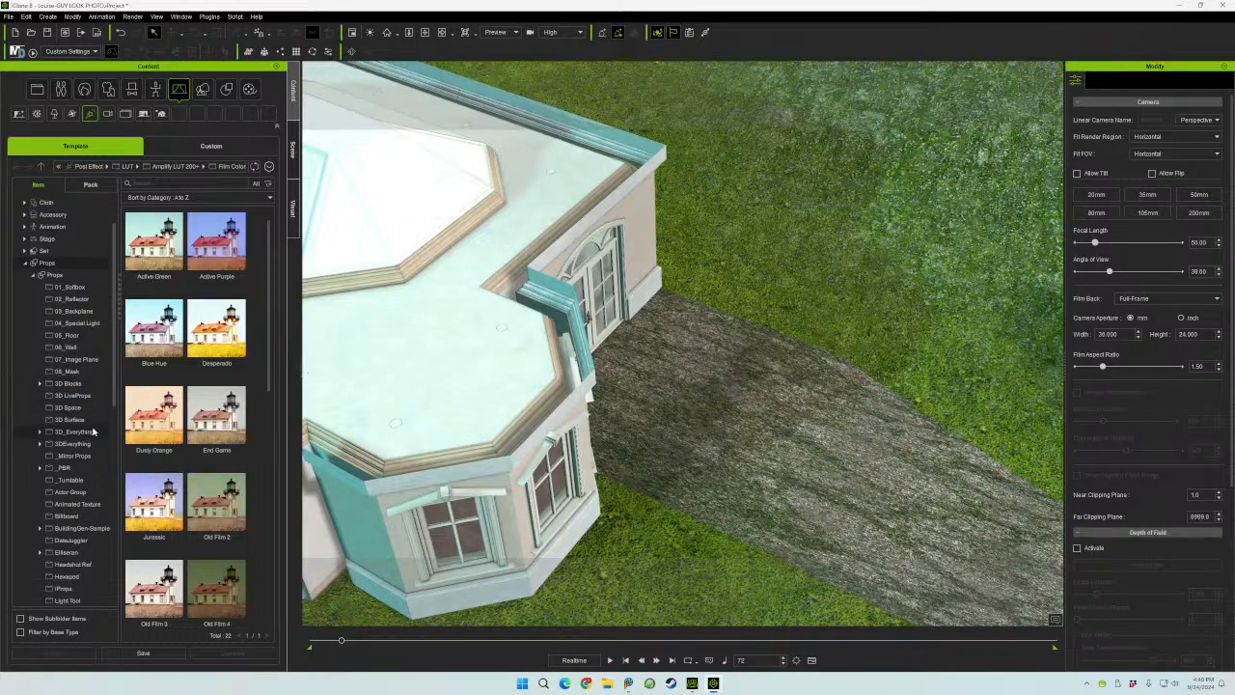
pyautogui.scroll(2, 93, 434)
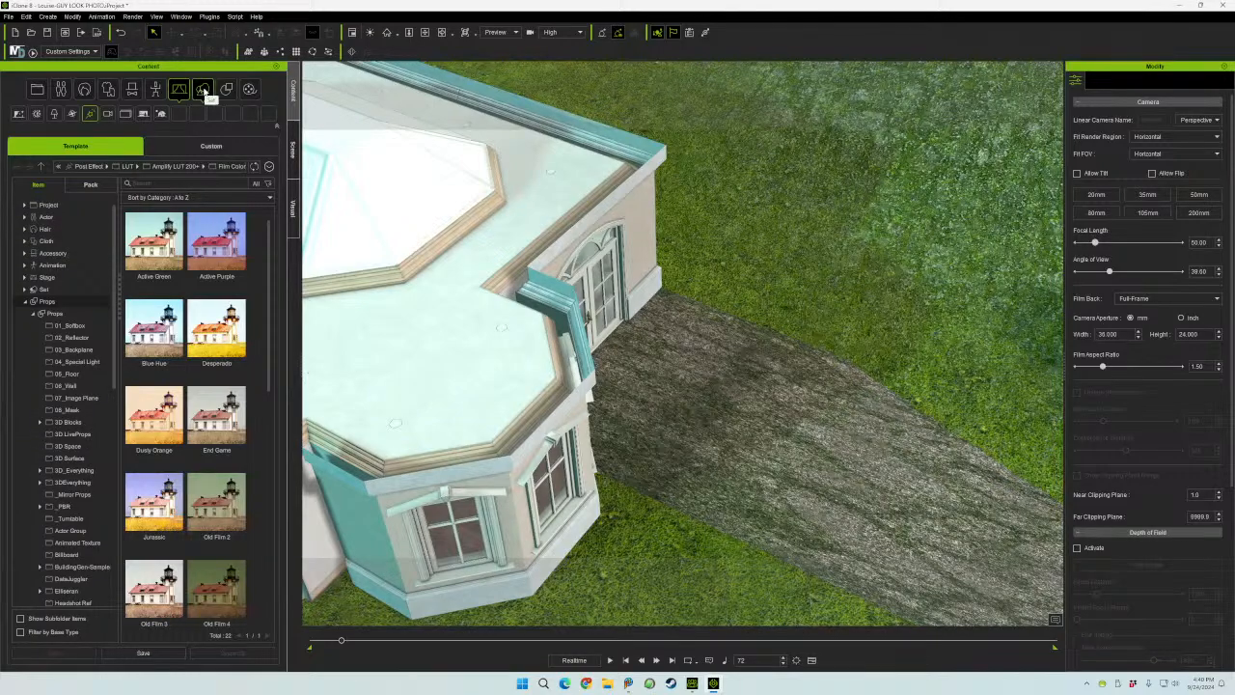
# - Open the Set category's Grass templates in the content library and look through the available plants
pyautogui.click(204, 90)
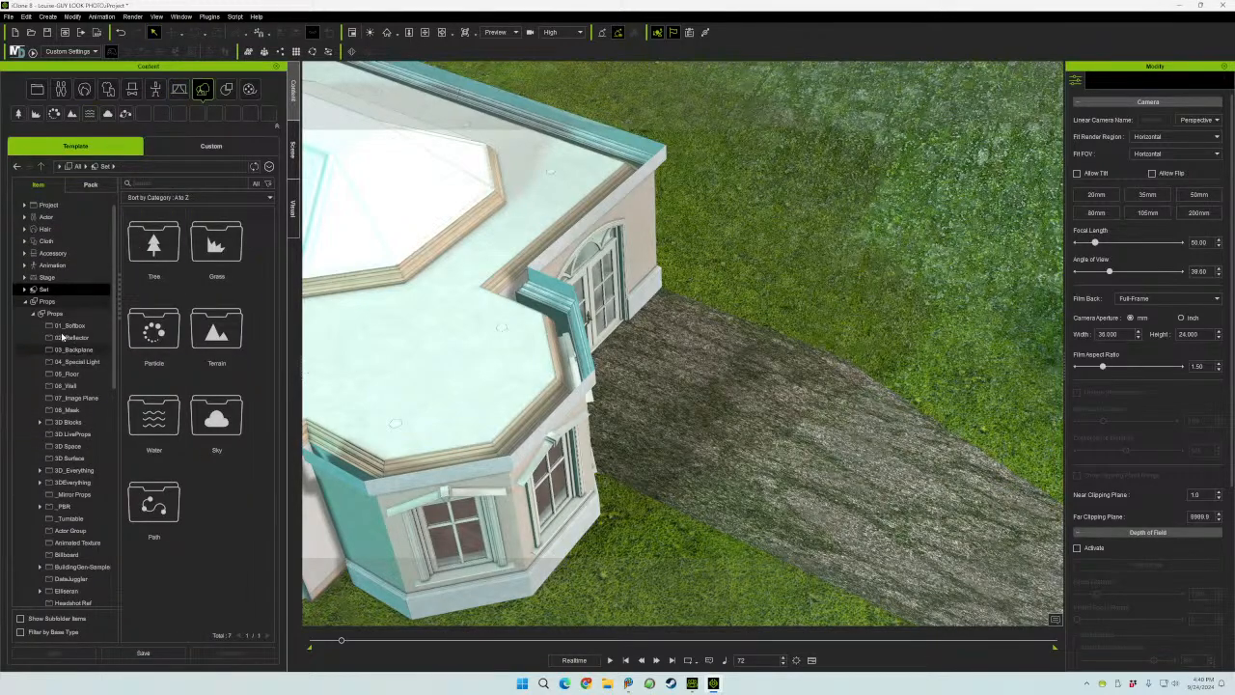
pyautogui.click(26, 305)
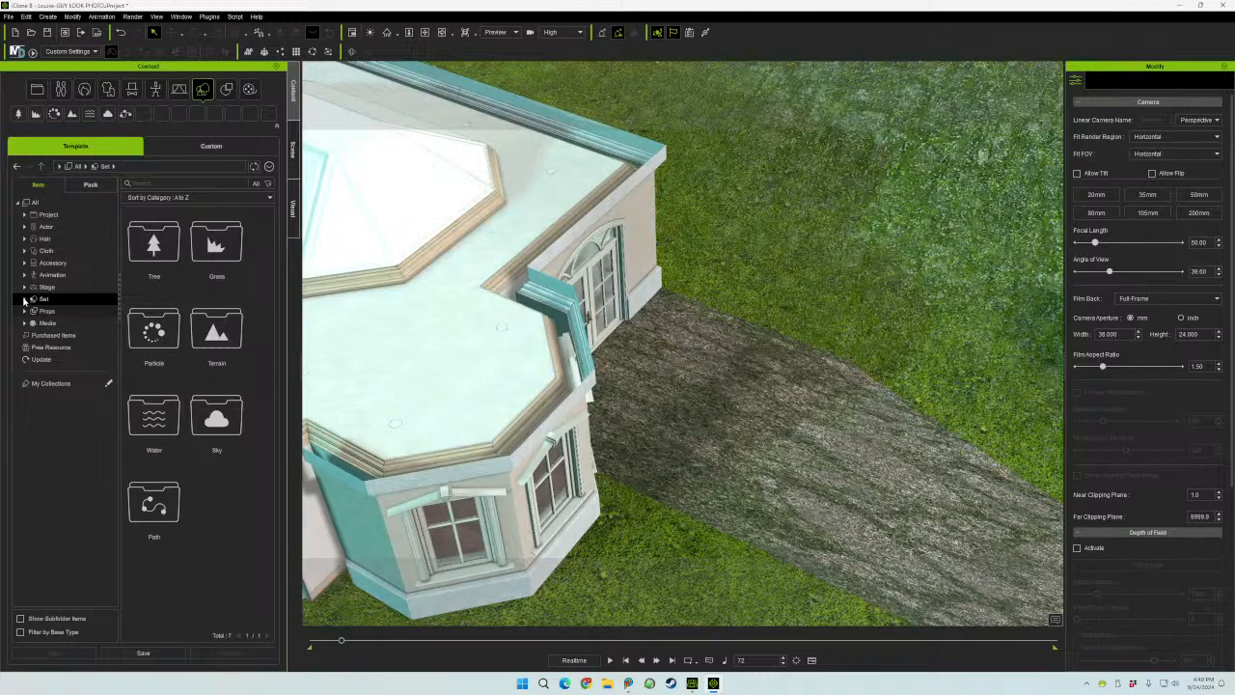
pyautogui.click(55, 323)
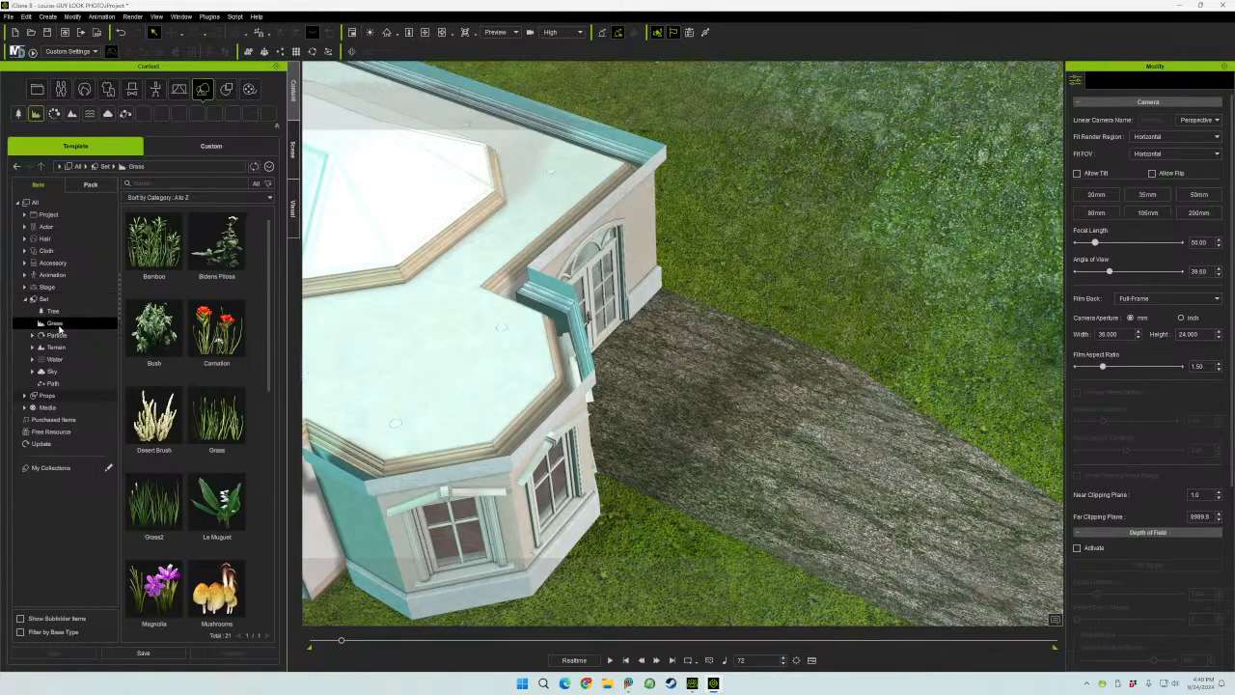
pyautogui.scroll(-3, 260, 348)
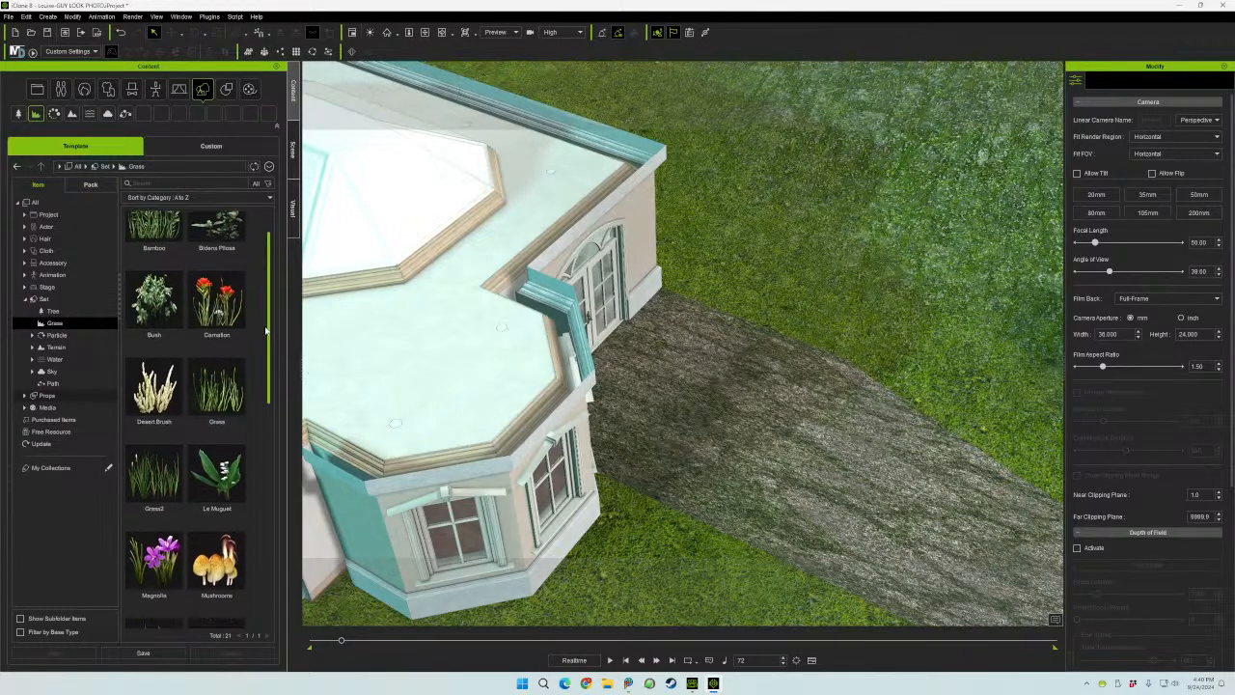
pyautogui.scroll(-2, 260, 361)
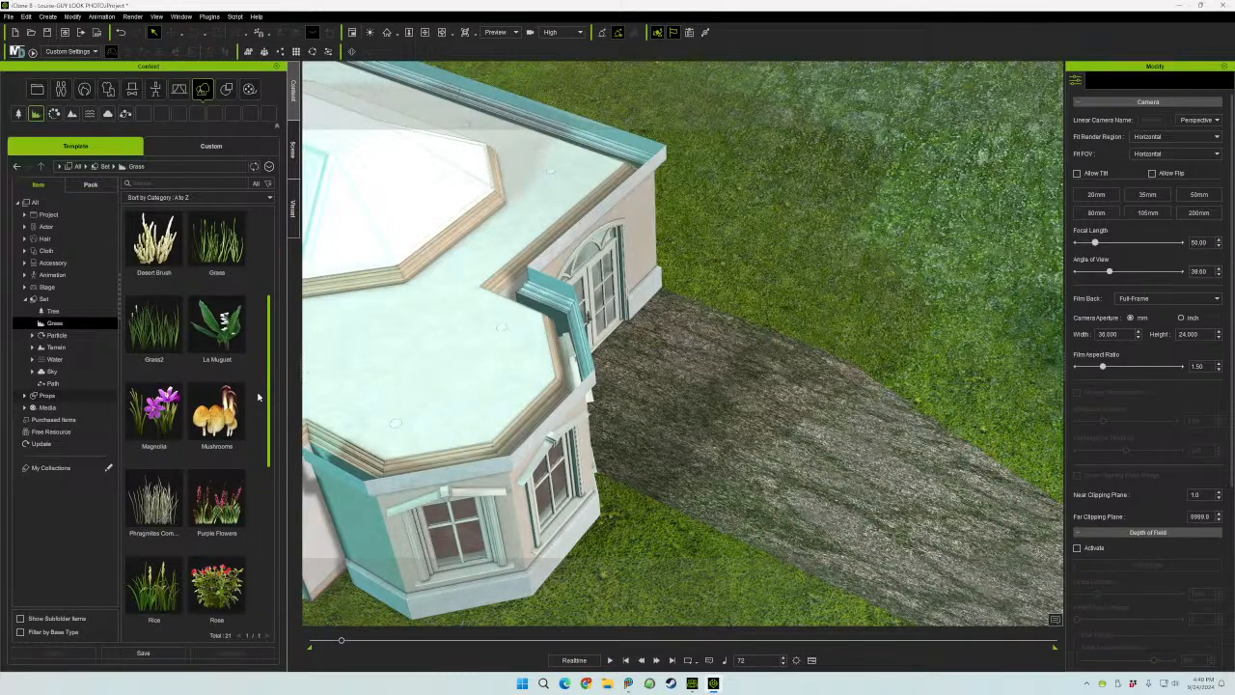
# - Try to place the Grass2 template on the lawn beside the outside pathway
pyautogui.moveTo(257, 393); pyautogui.dragTo(784, 312)
pyautogui.click(154, 350)
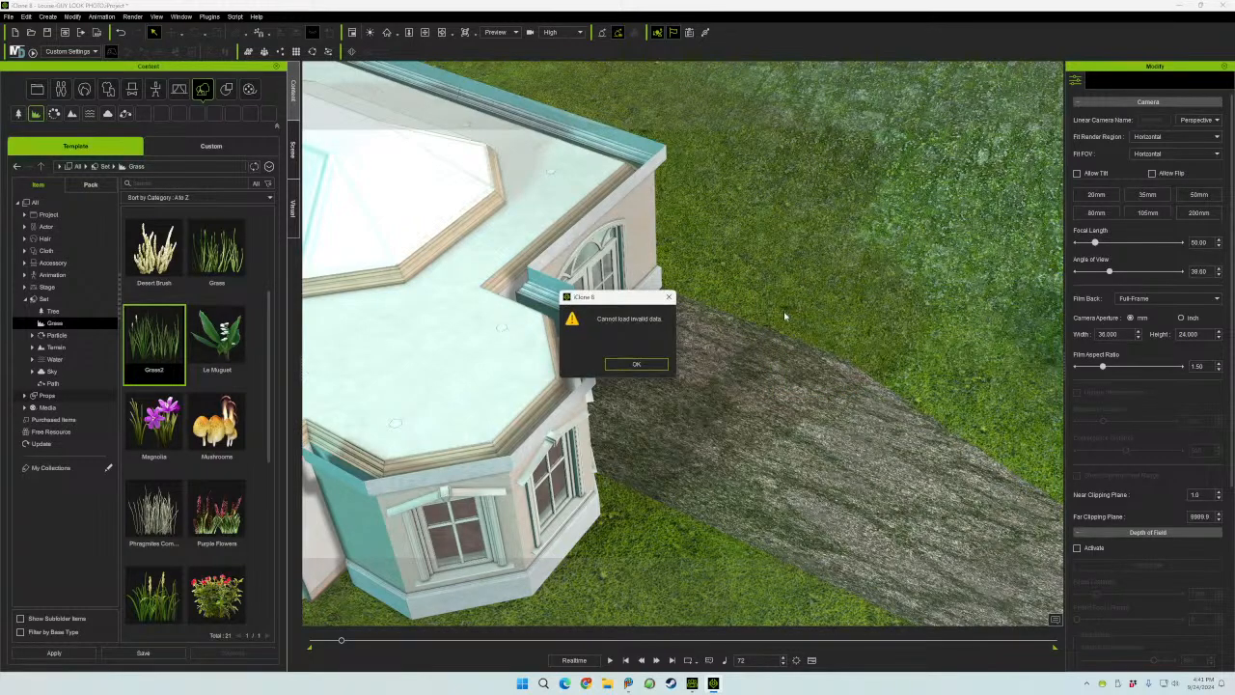
pyautogui.click(636, 364)
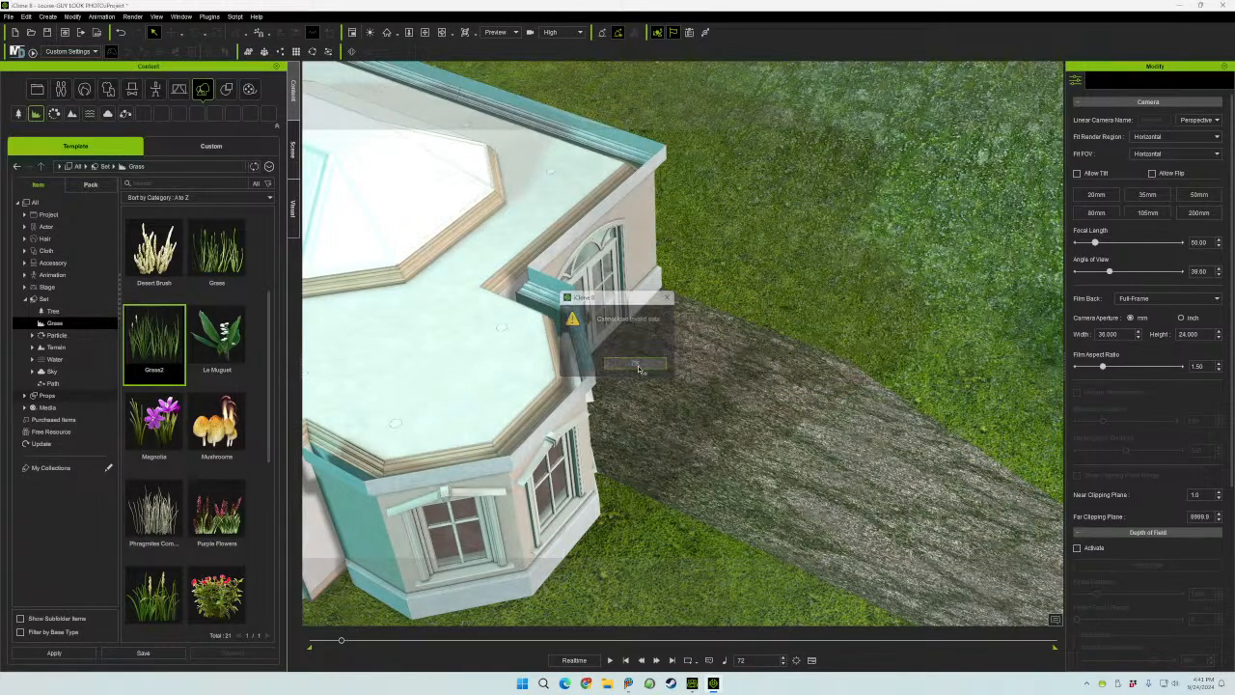
# - Examine the lawn beside the outside pathway up close and from farther away for the placed grass
pyautogui.moveTo(792, 360); pyautogui.dragTo(730, 385, button='middle')
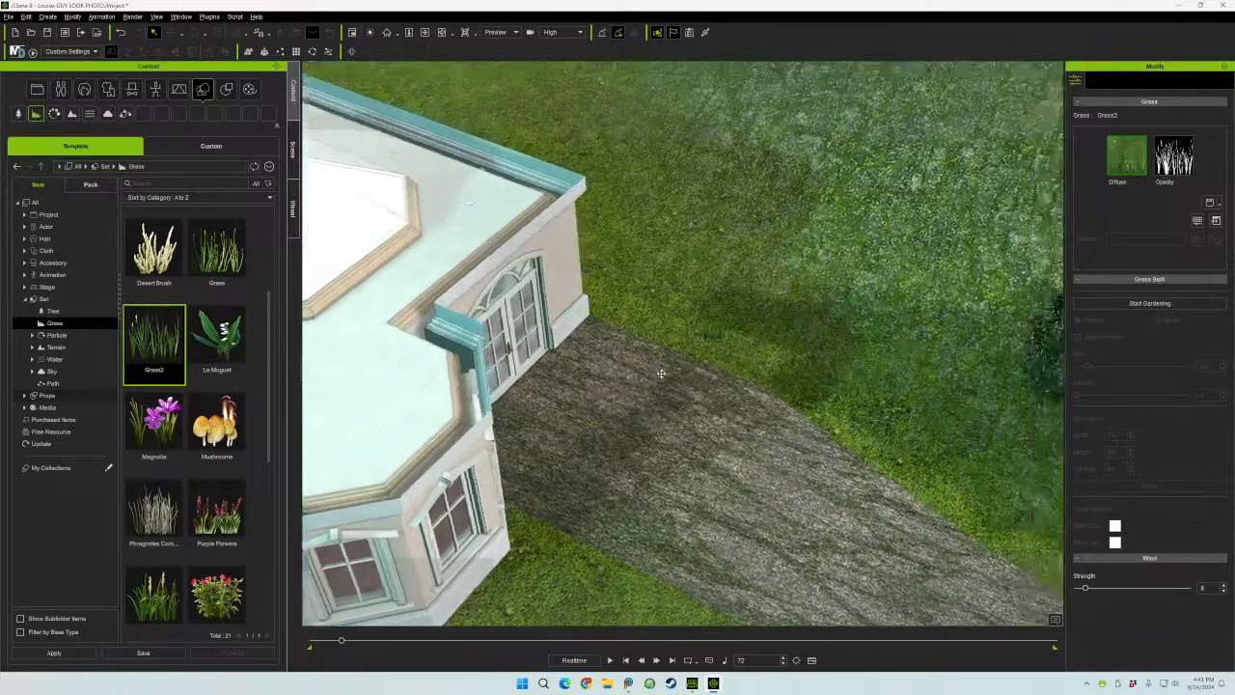
pyautogui.scroll(5, 730, 385)
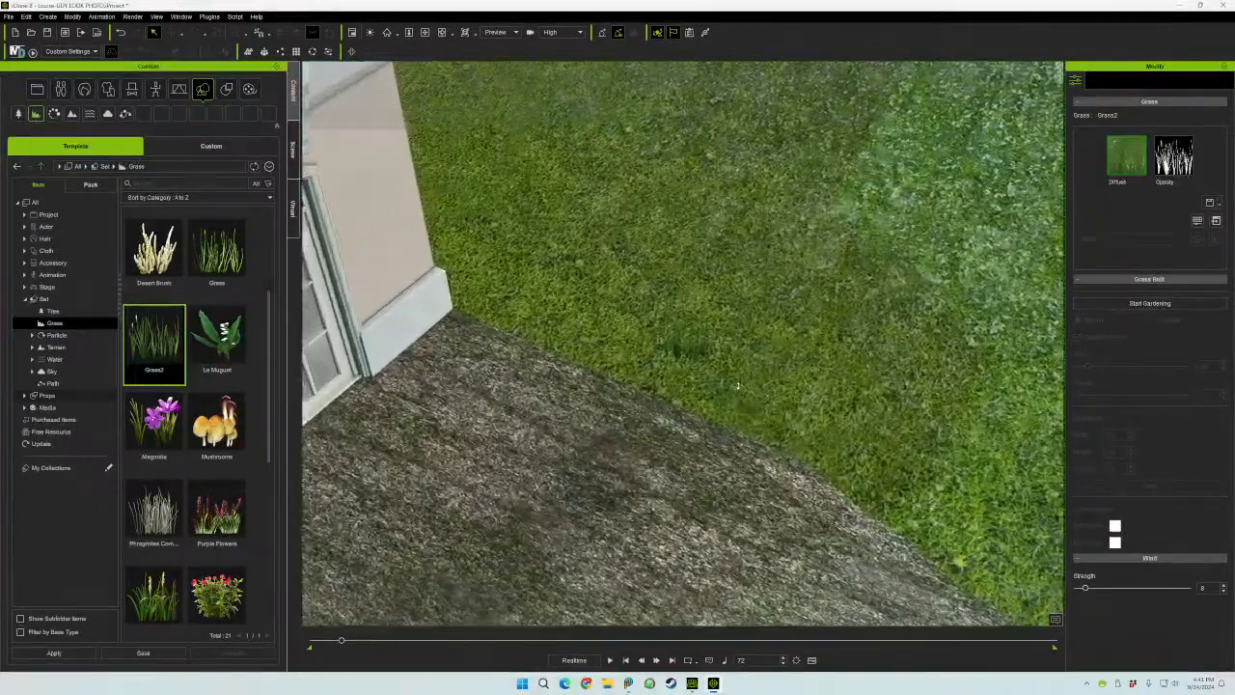
pyautogui.scroll(3, 738, 389)
pyautogui.scroll(4, 677, 377)
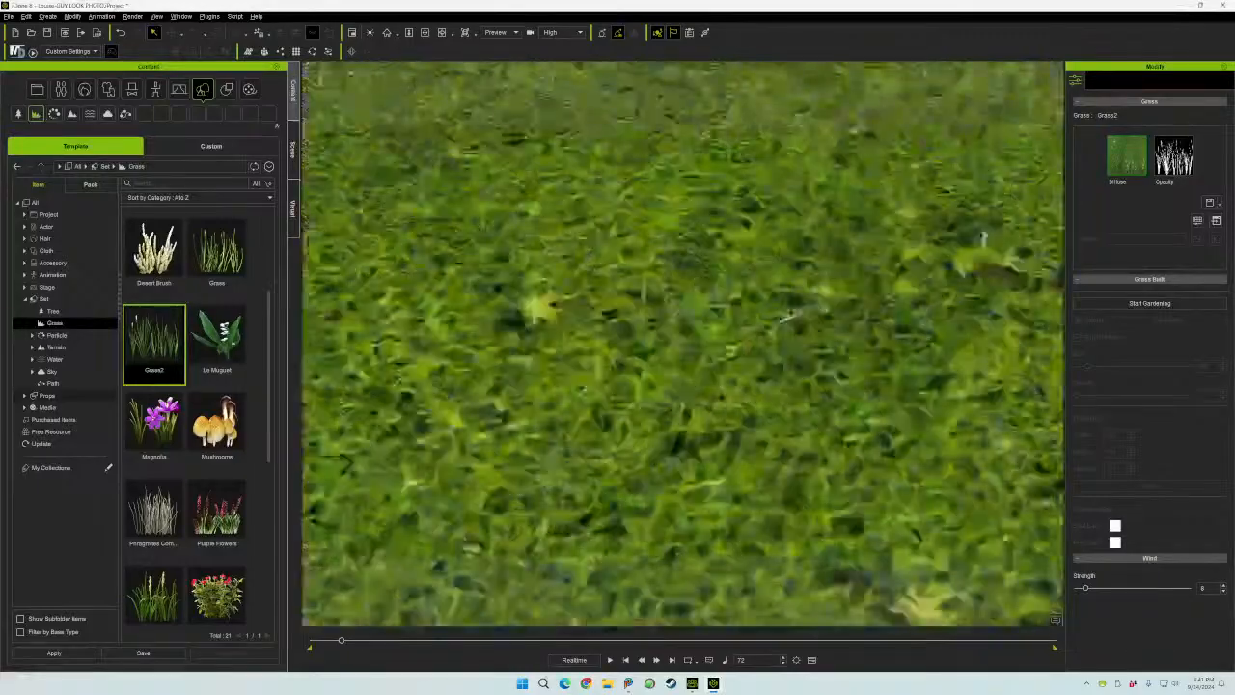
pyautogui.scroll(-2, 677, 377)
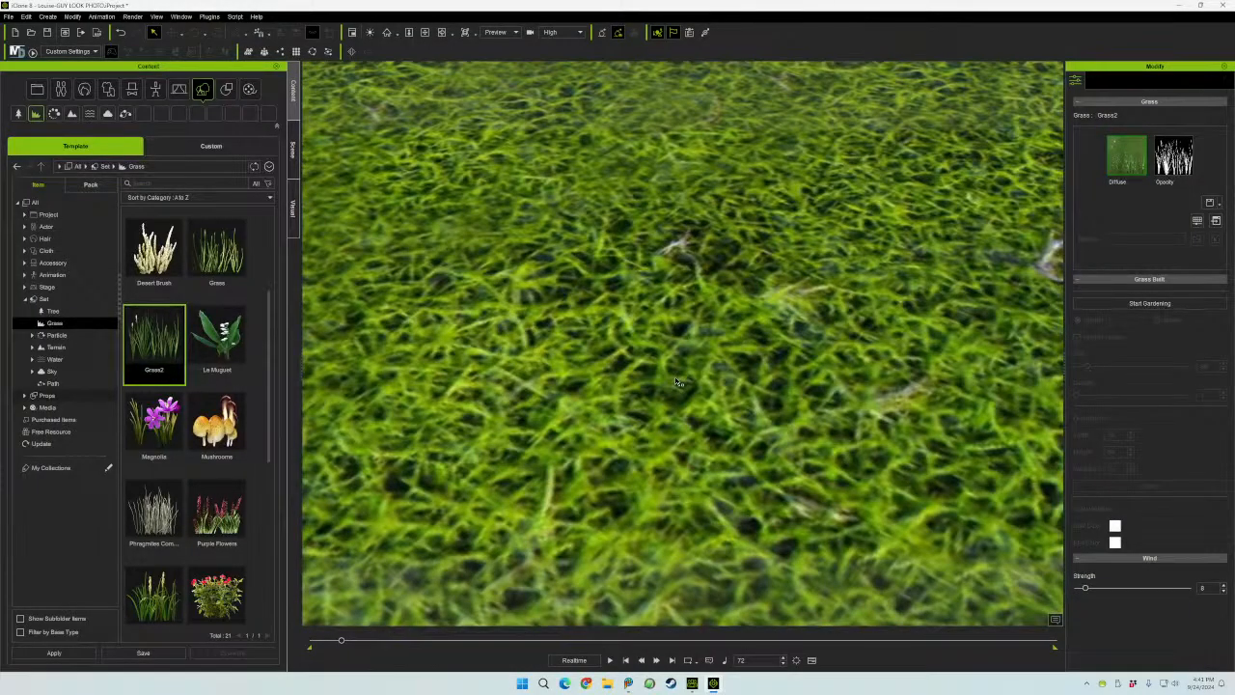
pyautogui.scroll(-6, 673, 382)
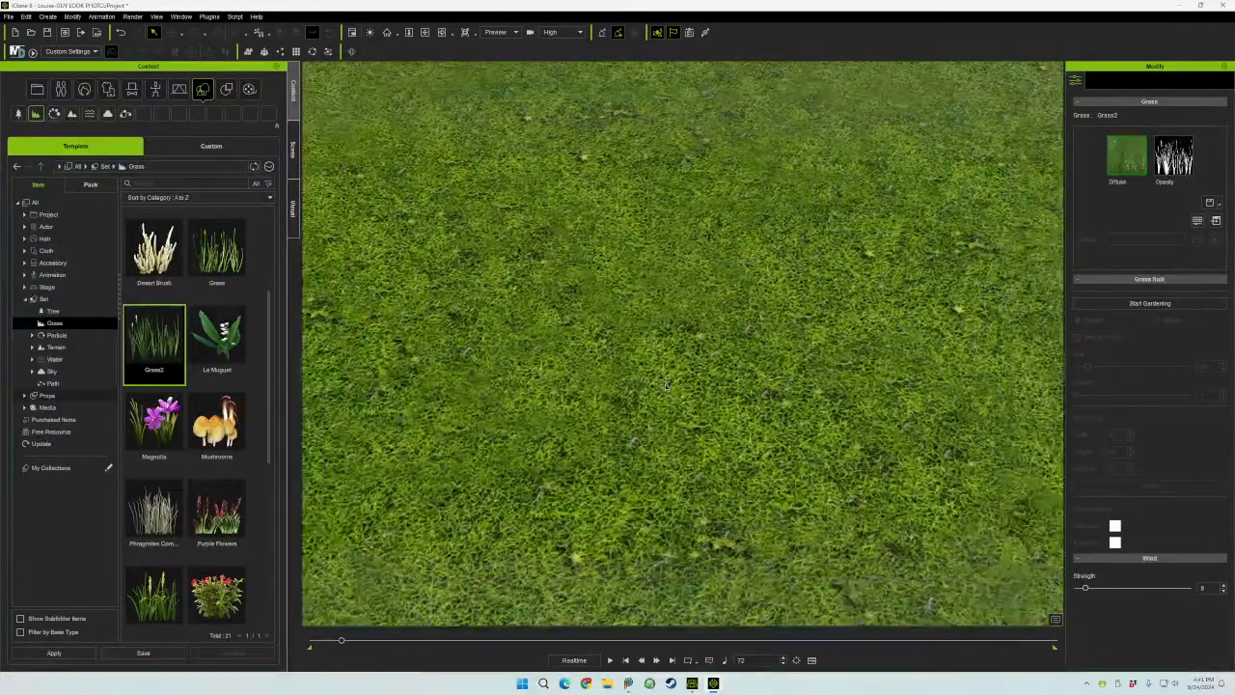
pyautogui.scroll(-6, 664, 385)
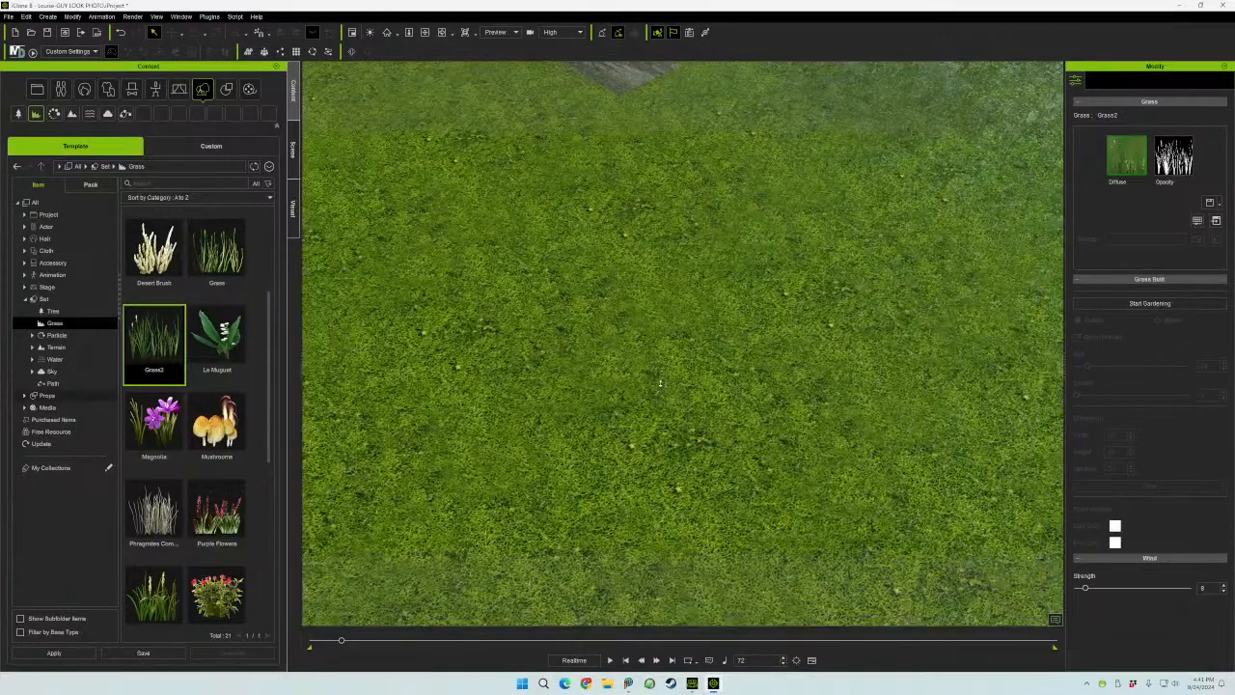
pyautogui.scroll(-2, 659, 383)
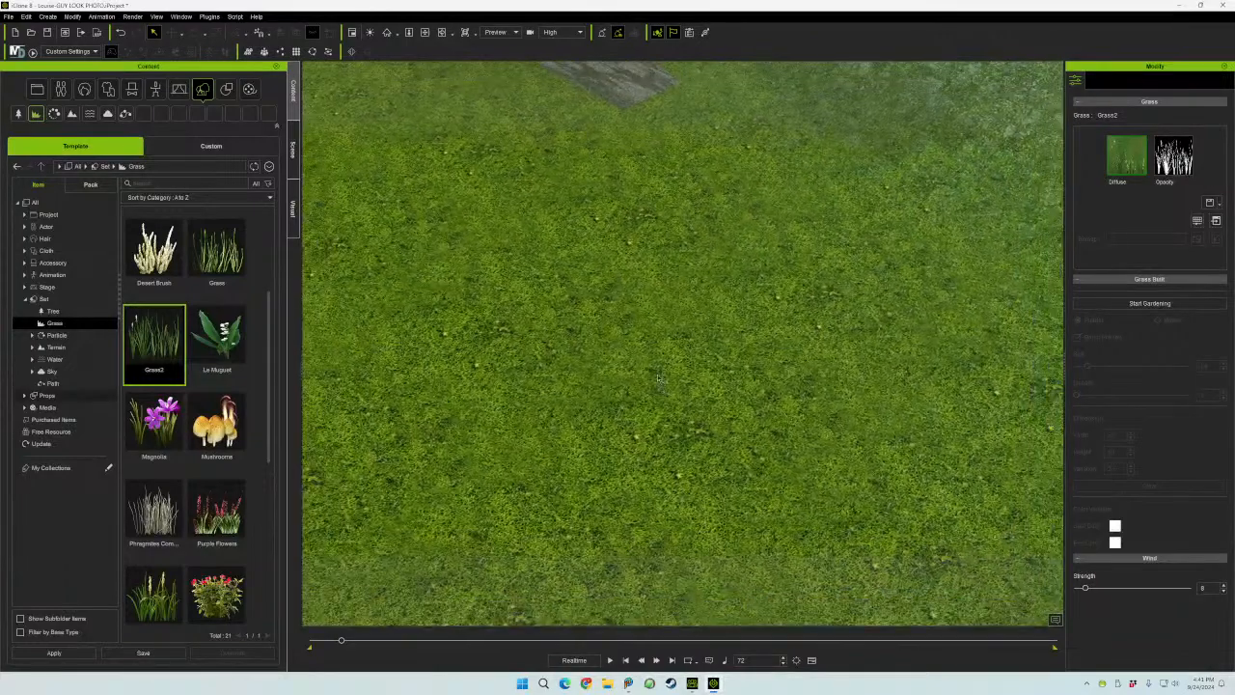
# - Check the scene object list for the grass, focus the view on Guy and frame the lawn beside the glass doors
pyautogui.click(294, 162)
pyautogui.click(96, 532)
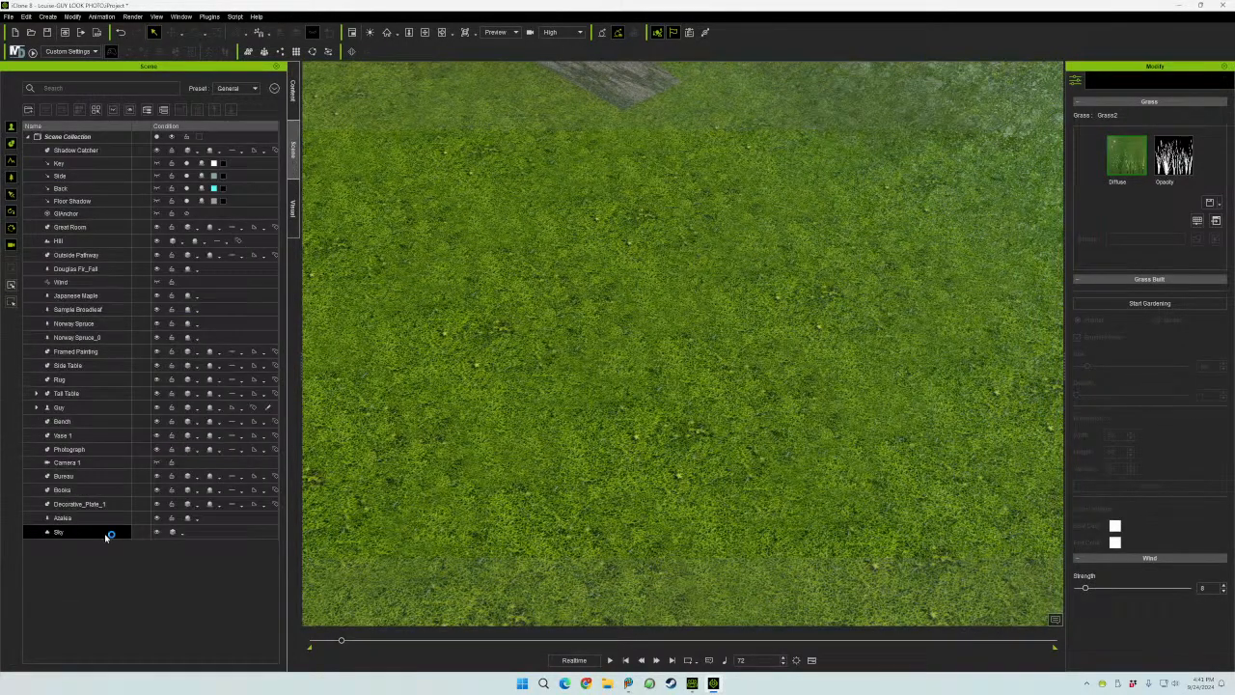
pyautogui.click(150, 581)
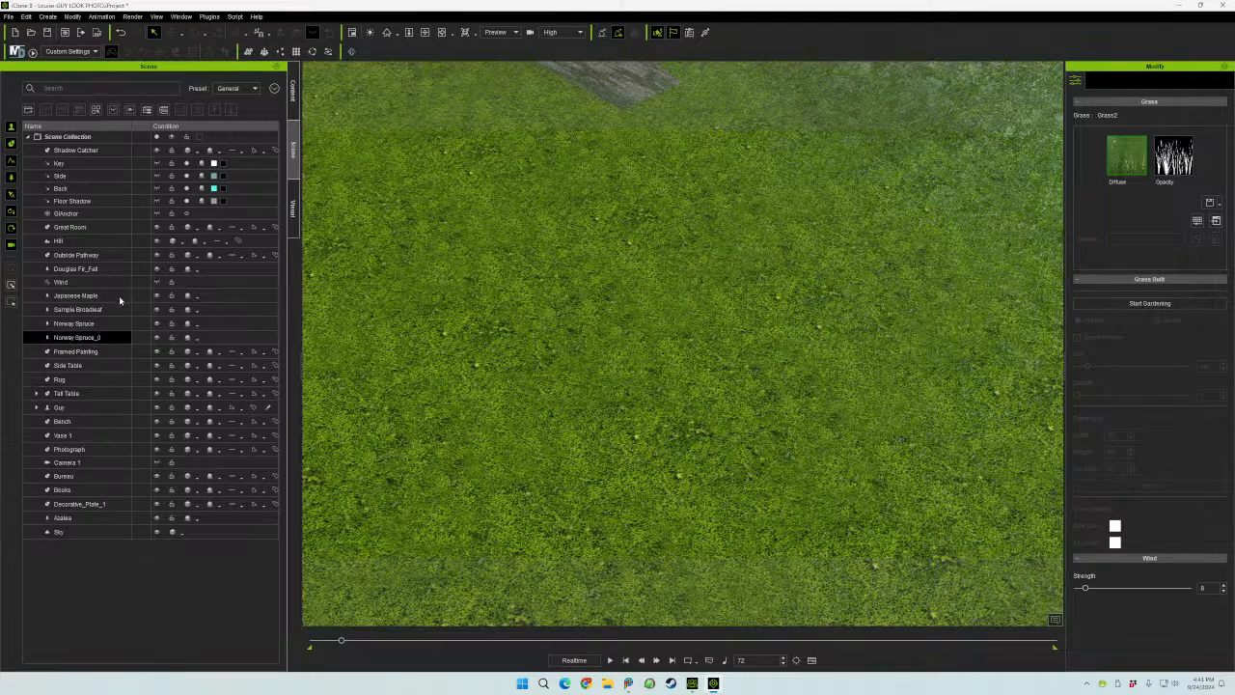
pyautogui.click(108, 407)
pyautogui.click(387, 33)
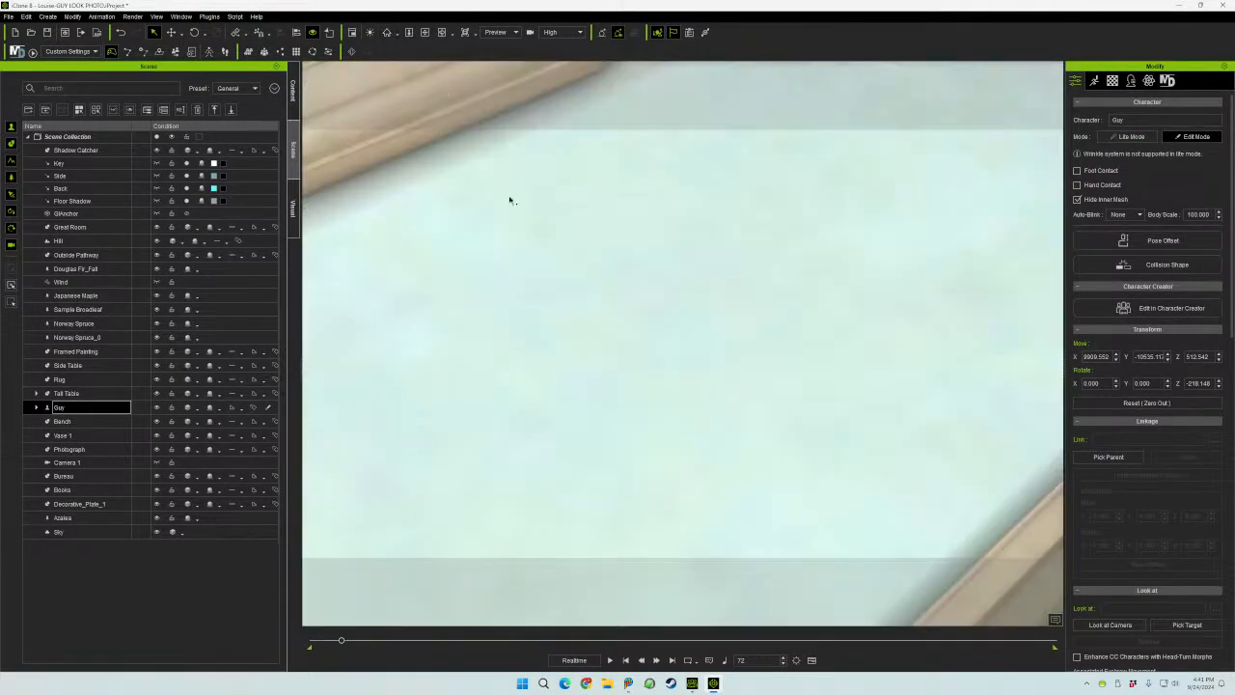
pyautogui.scroll(-5, 568, 256)
pyautogui.scroll(-3, 569, 258)
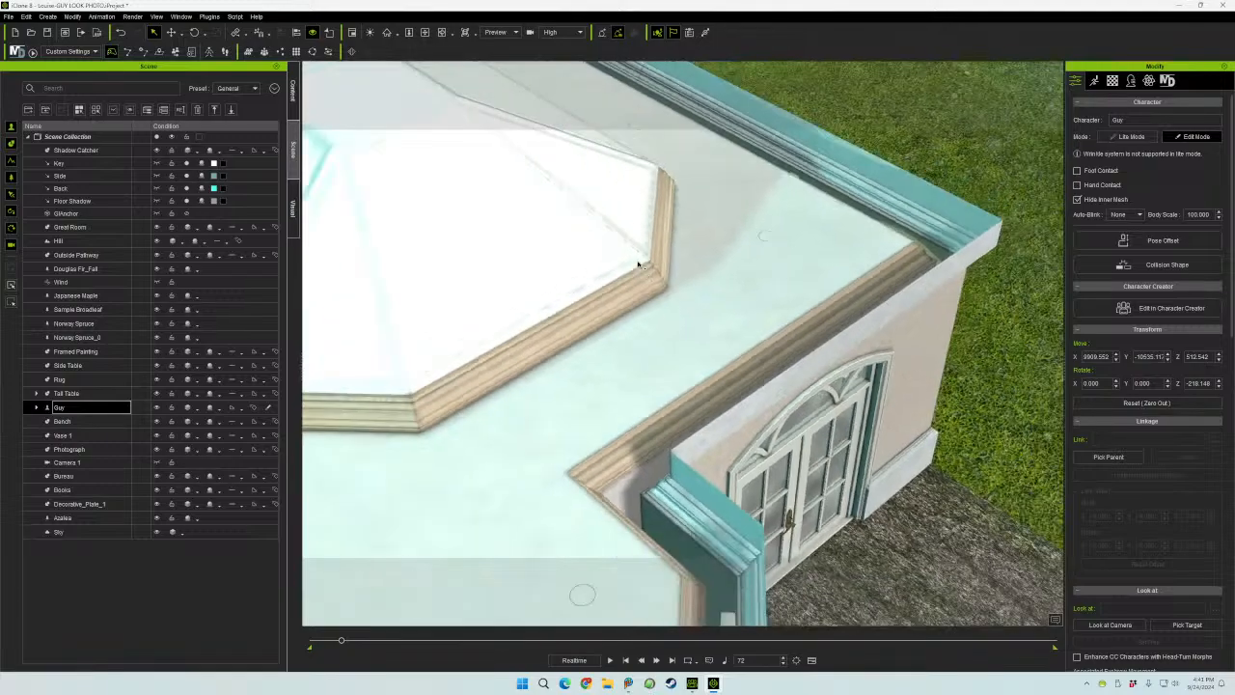
pyautogui.moveTo(917, 516); pyautogui.dragTo(649, 356, button='middle')
pyautogui.click(737, 363)
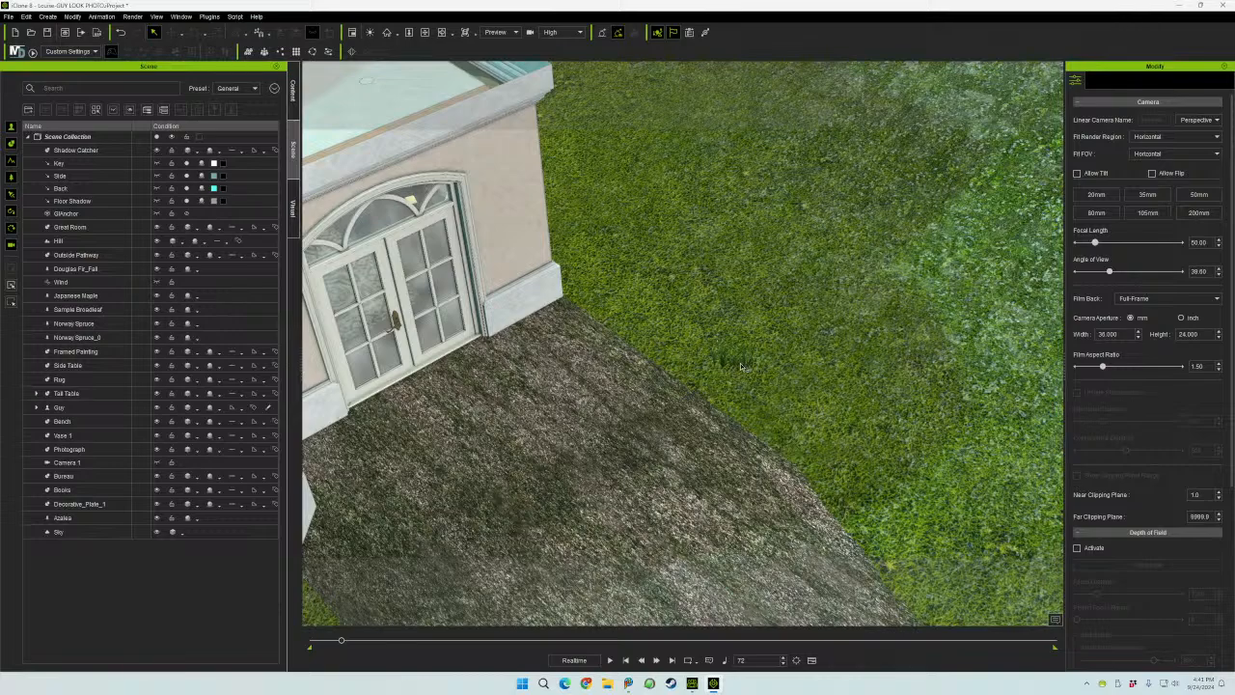
# - Try to place the Grass2 and Grass templates on the ground by the house's glass doors
pyautogui.click(291, 112)
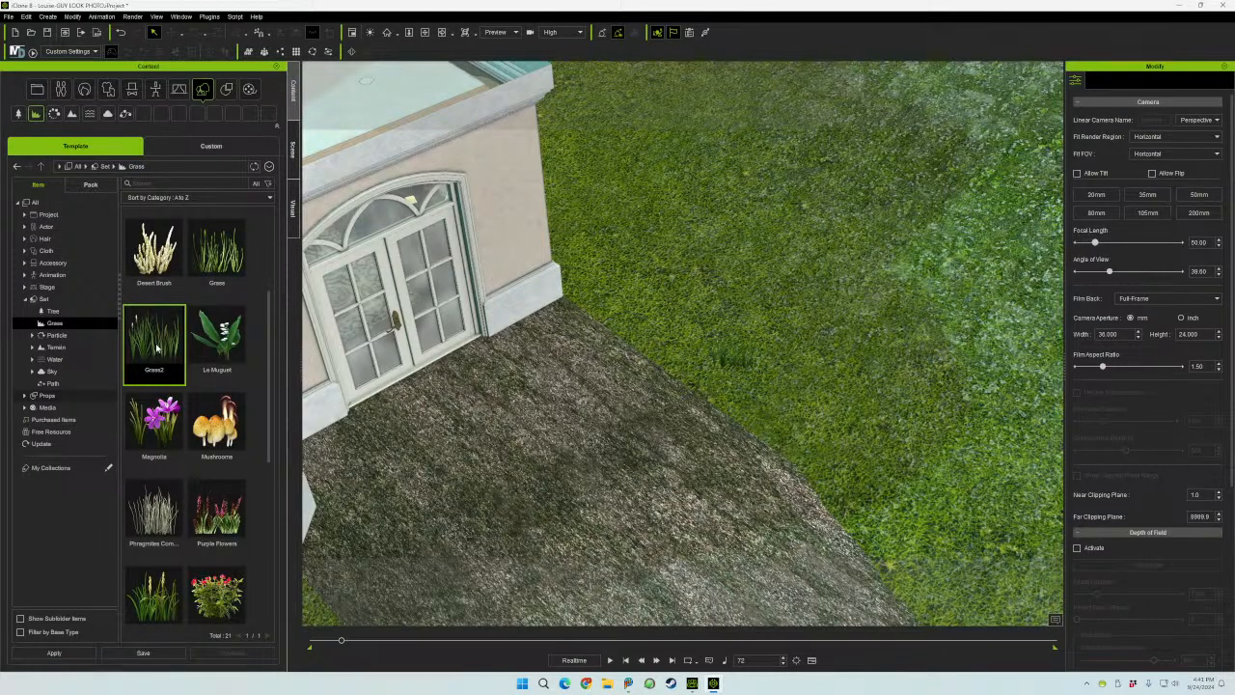
pyautogui.moveTo(149, 345); pyautogui.dragTo(610, 403)
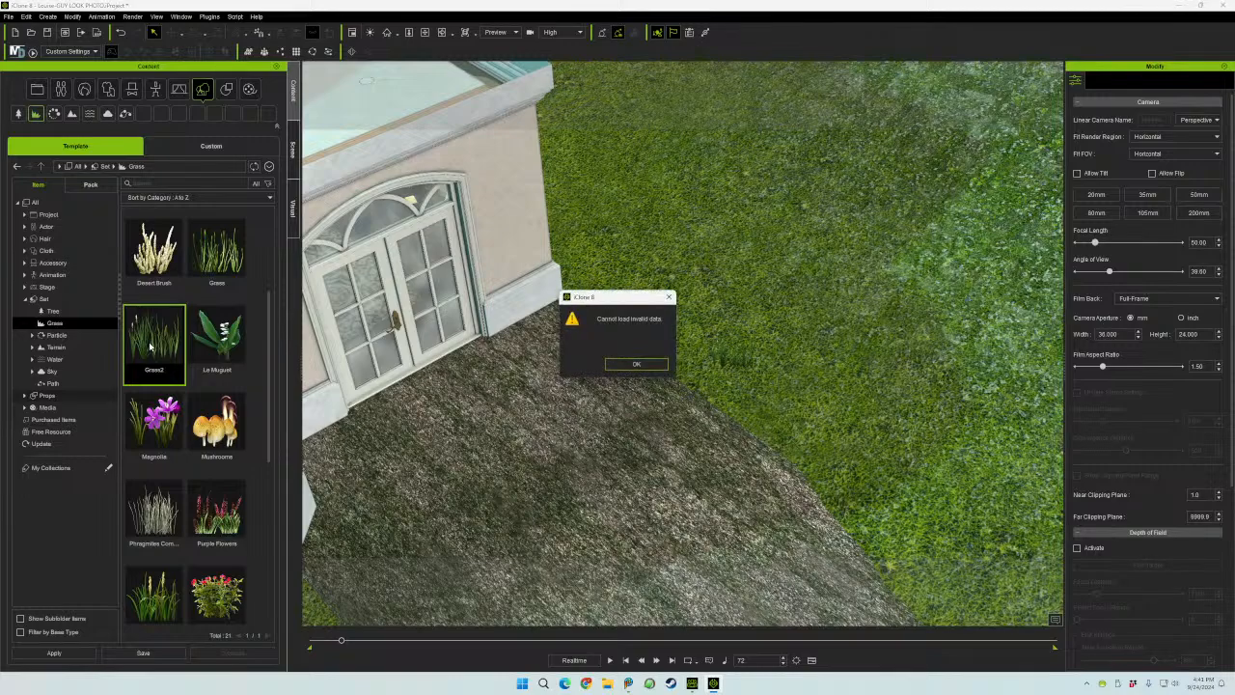
pyautogui.click(637, 366)
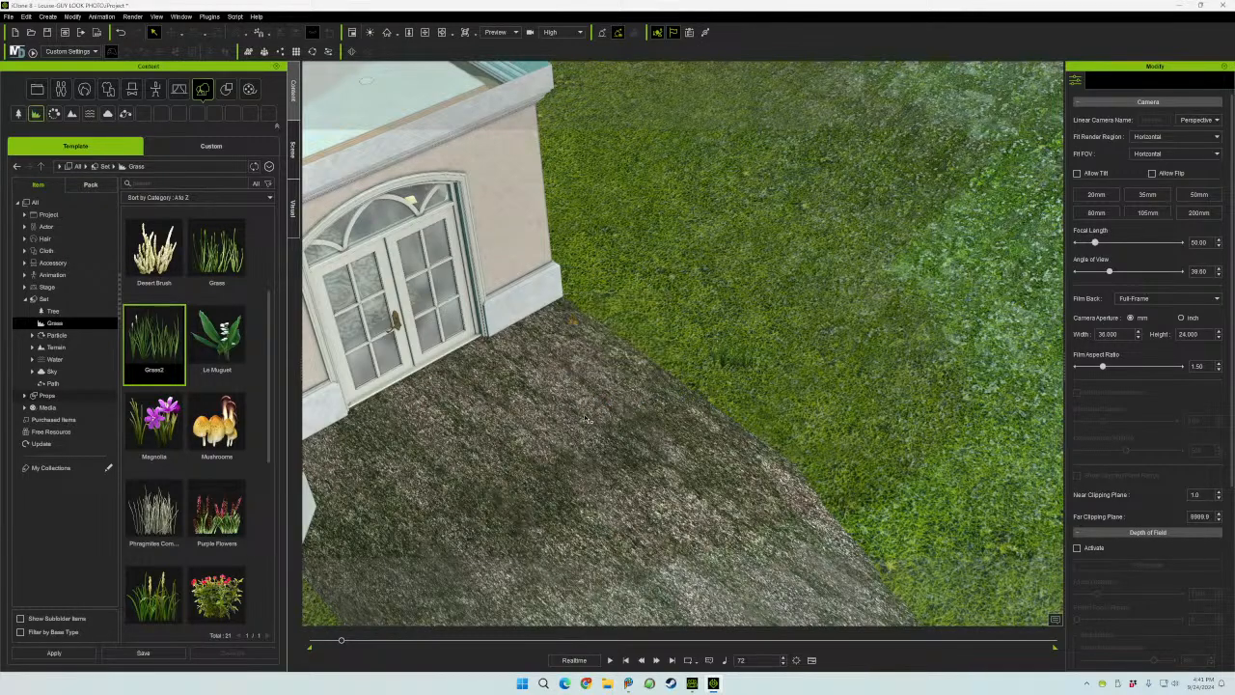
pyautogui.click(221, 253)
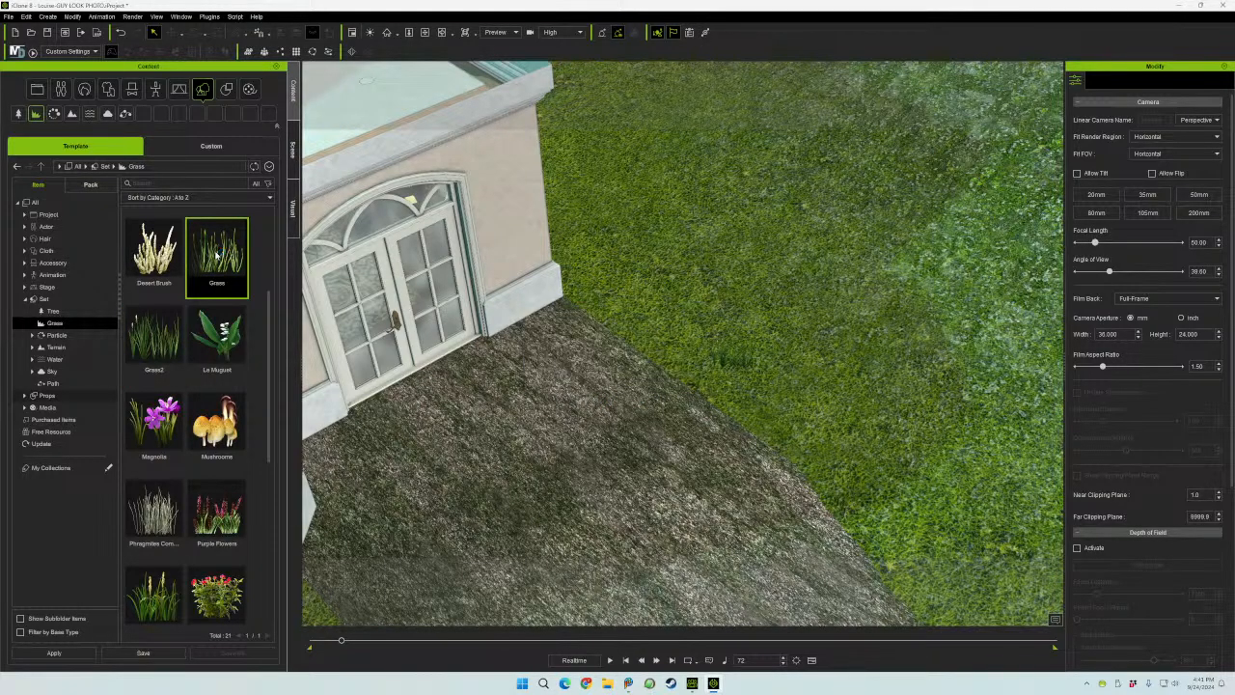
pyautogui.moveTo(218, 253); pyautogui.dragTo(567, 355)
pyautogui.click(639, 364)
# - Save the GUY LOOK PHOTO project and close iClone
pyautogui.scroll(-5, 640, 368)
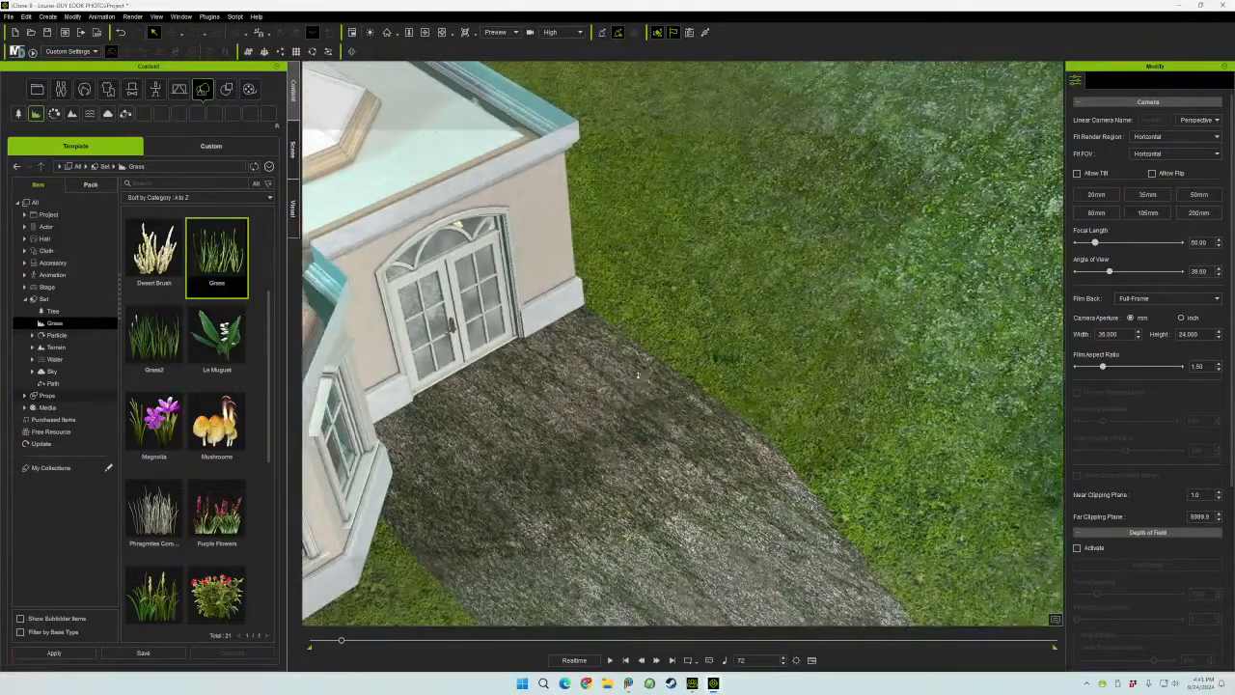
pyautogui.scroll(-8, 636, 380)
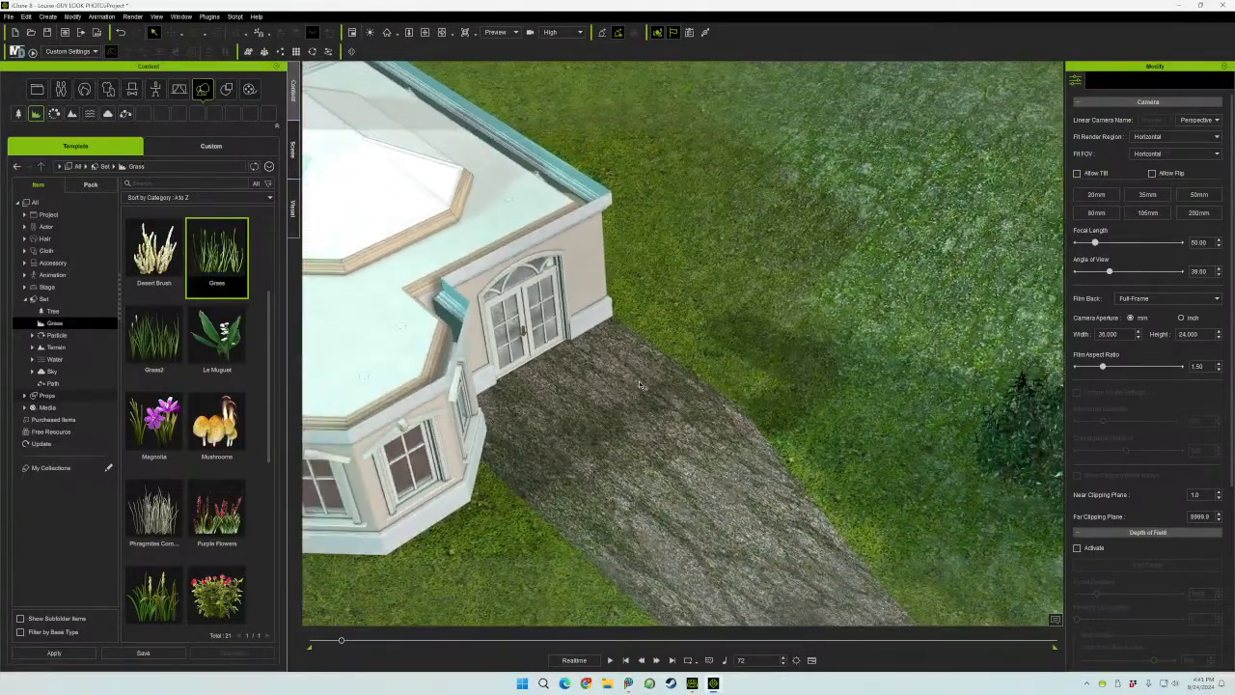
pyautogui.scroll(-4, 636, 381)
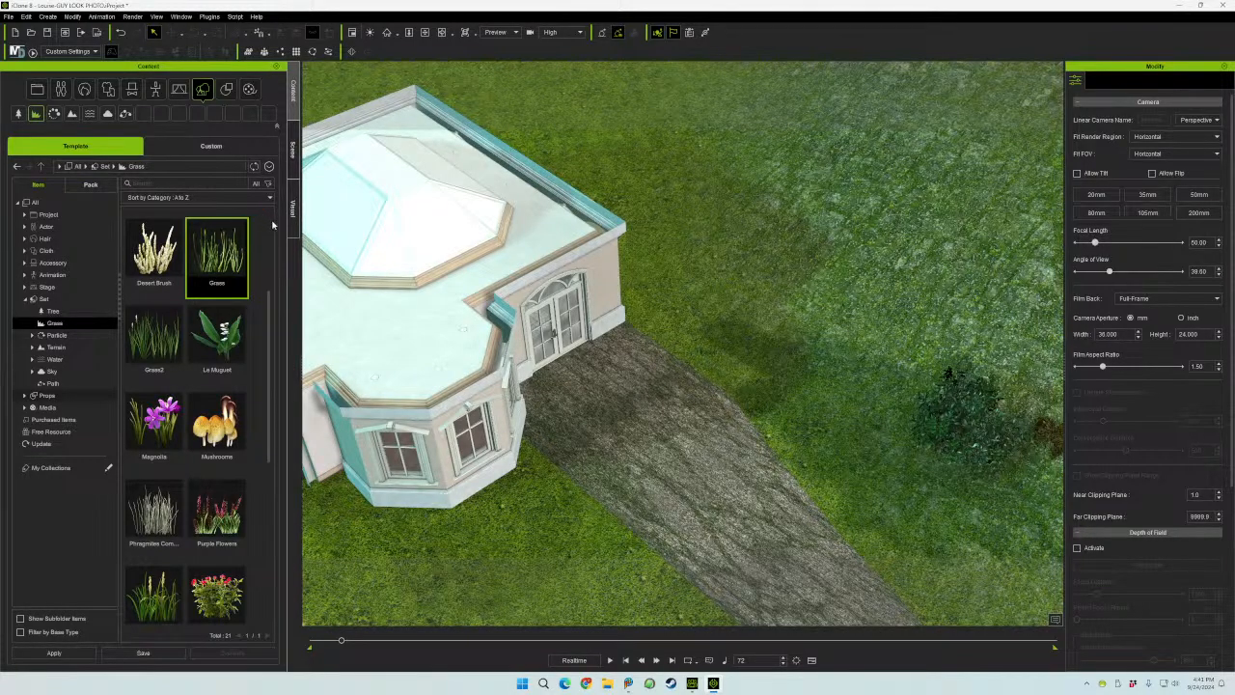
pyautogui.click(45, 35)
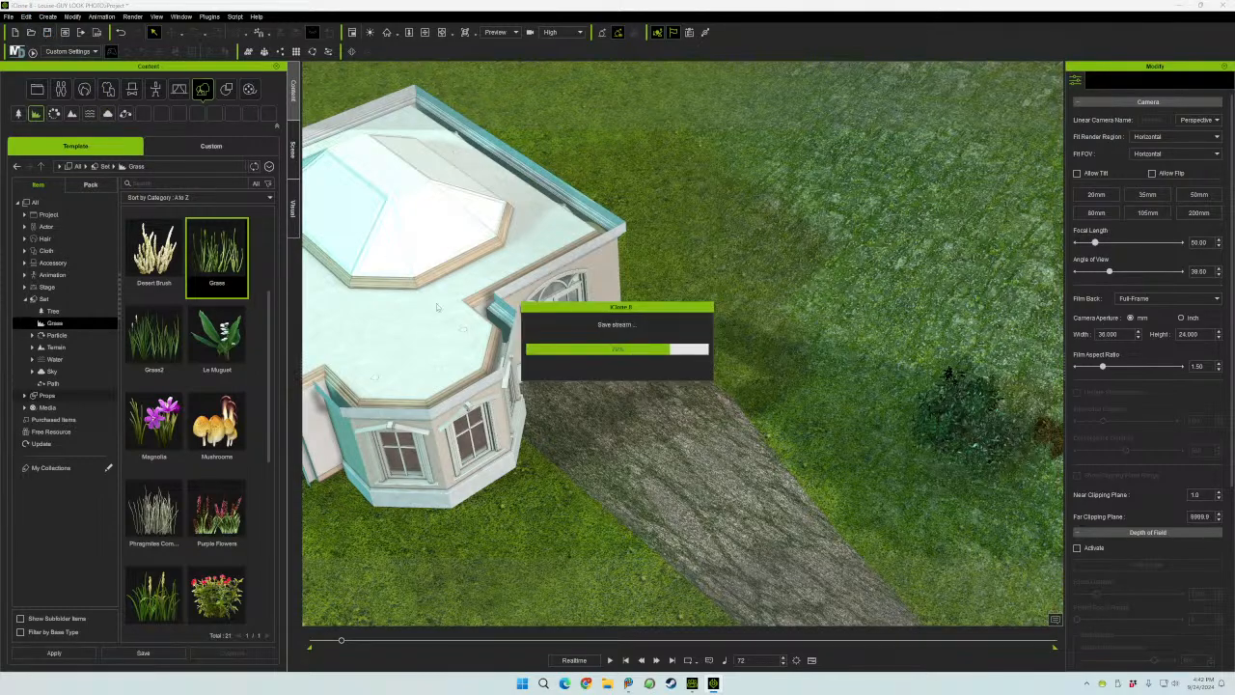
pyautogui.click(1223, 6)
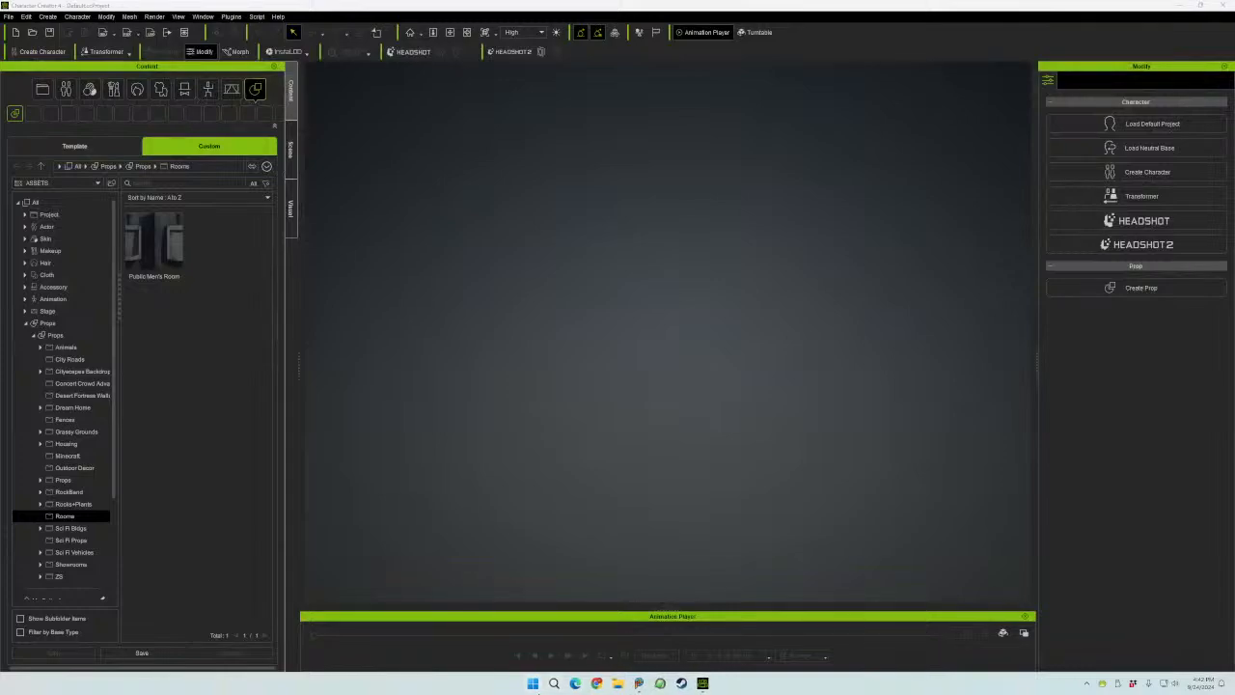
# - Launch iClone 8 and load the saved GUY LOOK PHOTO project
pyautogui.click(535, 687)
pyautogui.click(502, 407)
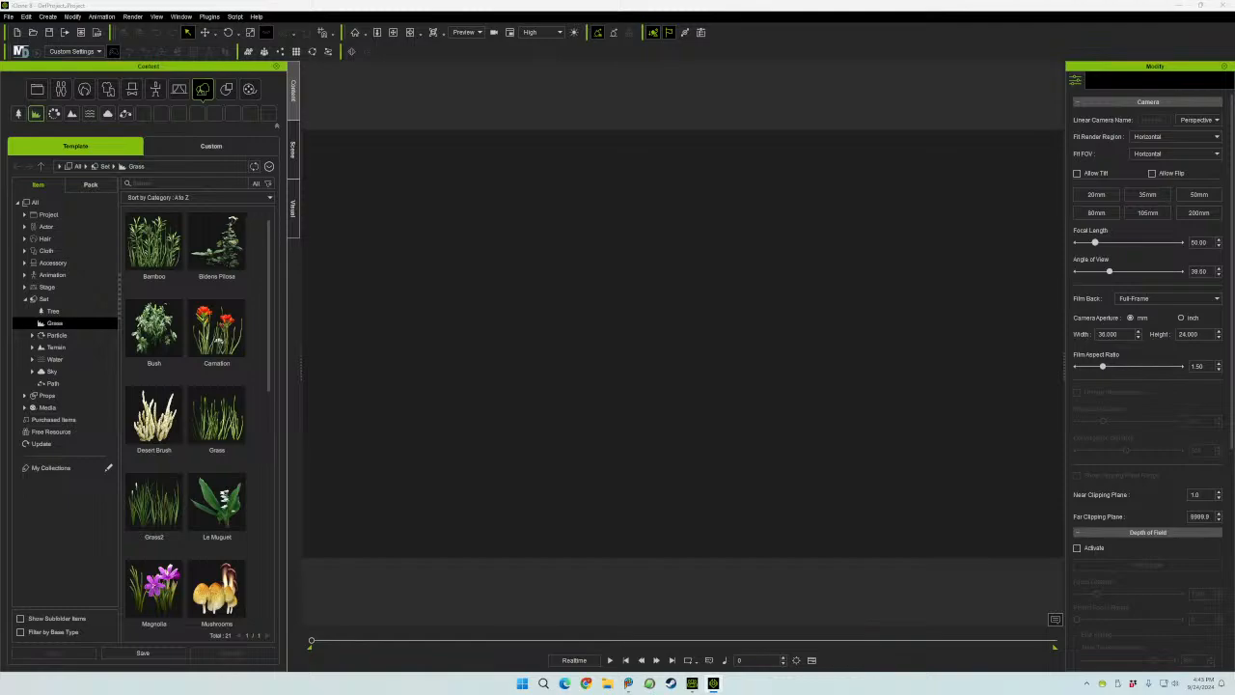
pyautogui.moveTo(1234, 415); pyautogui.dragTo(525, 361)
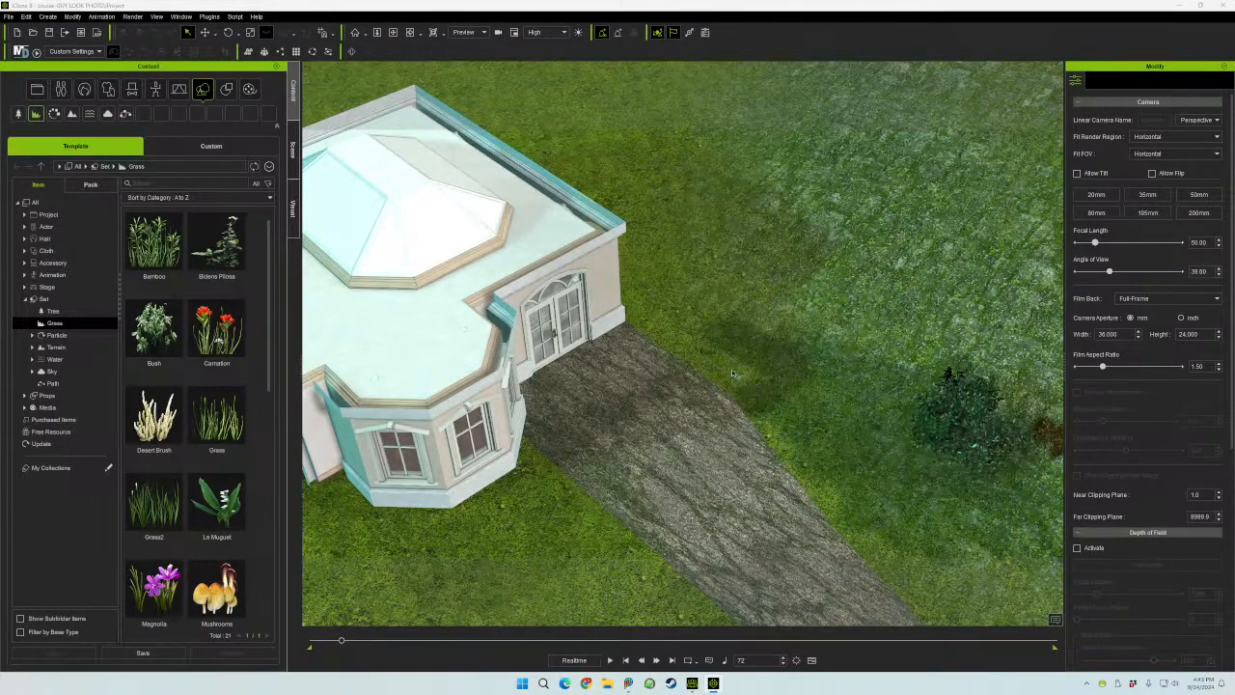
# - Examine the grass clumps on the lawn beside the outside pathway up close
pyautogui.scroll(3, 732, 374)
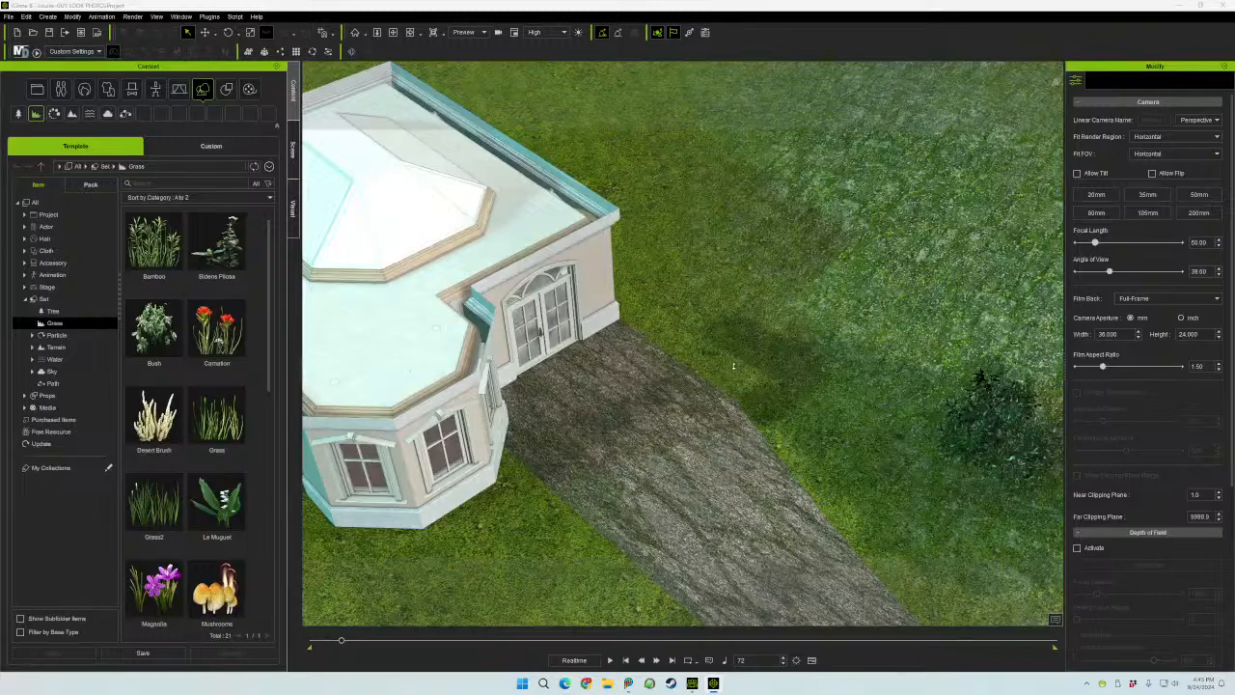
pyautogui.scroll(4, 733, 366)
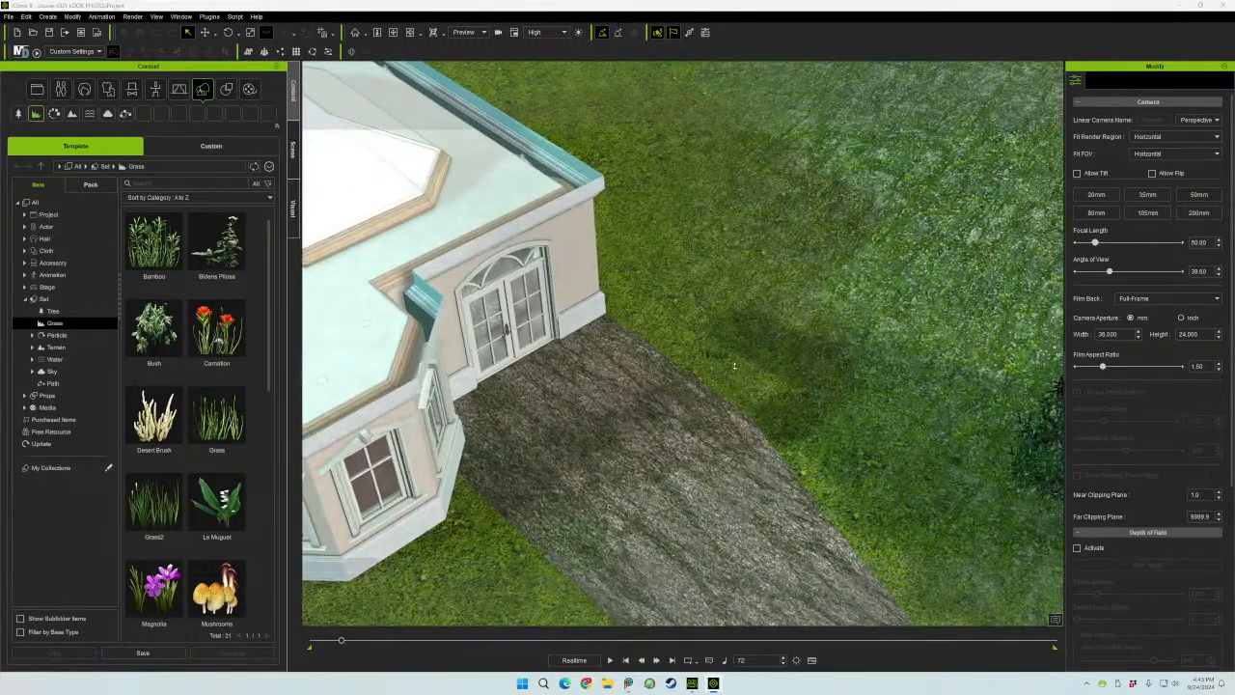
pyautogui.scroll(4, 734, 366)
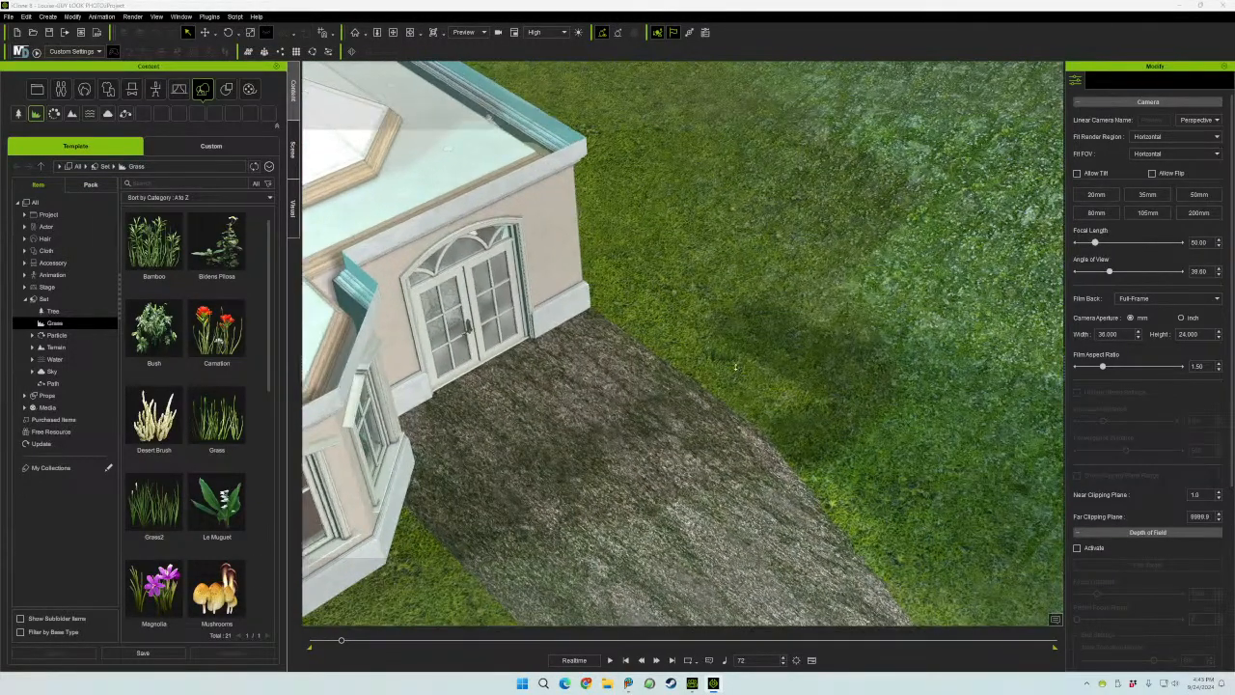
pyautogui.scroll(4, 735, 366)
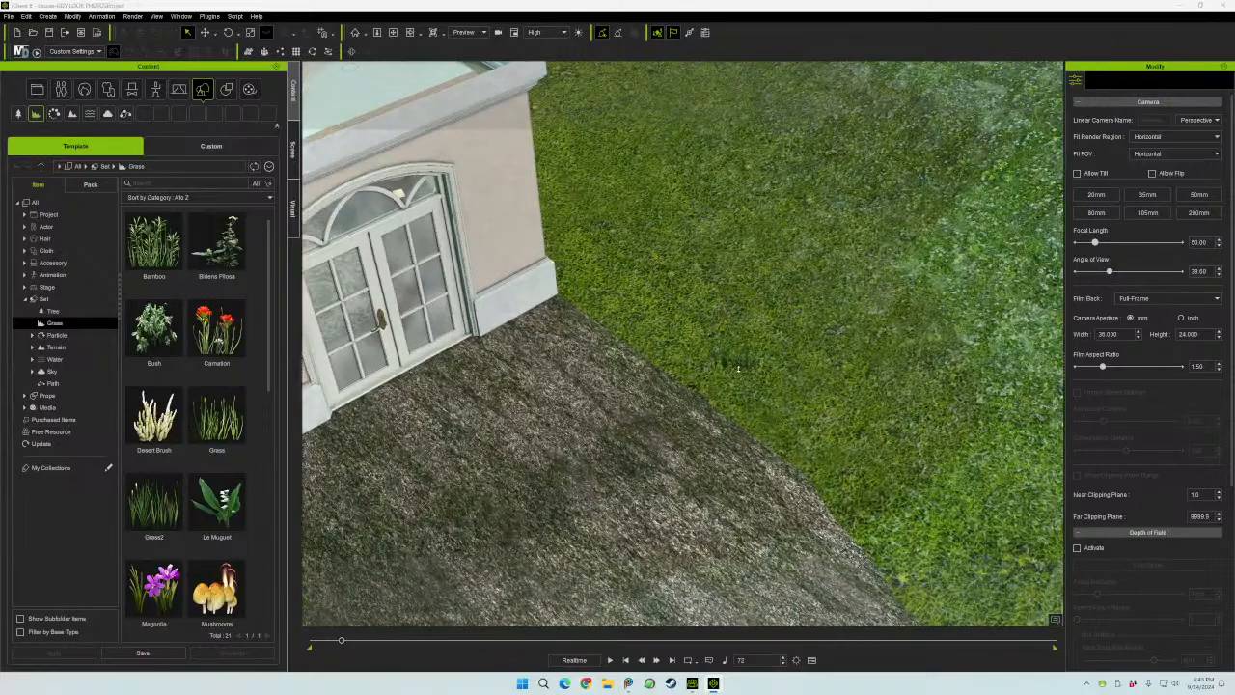
pyautogui.scroll(4, 738, 369)
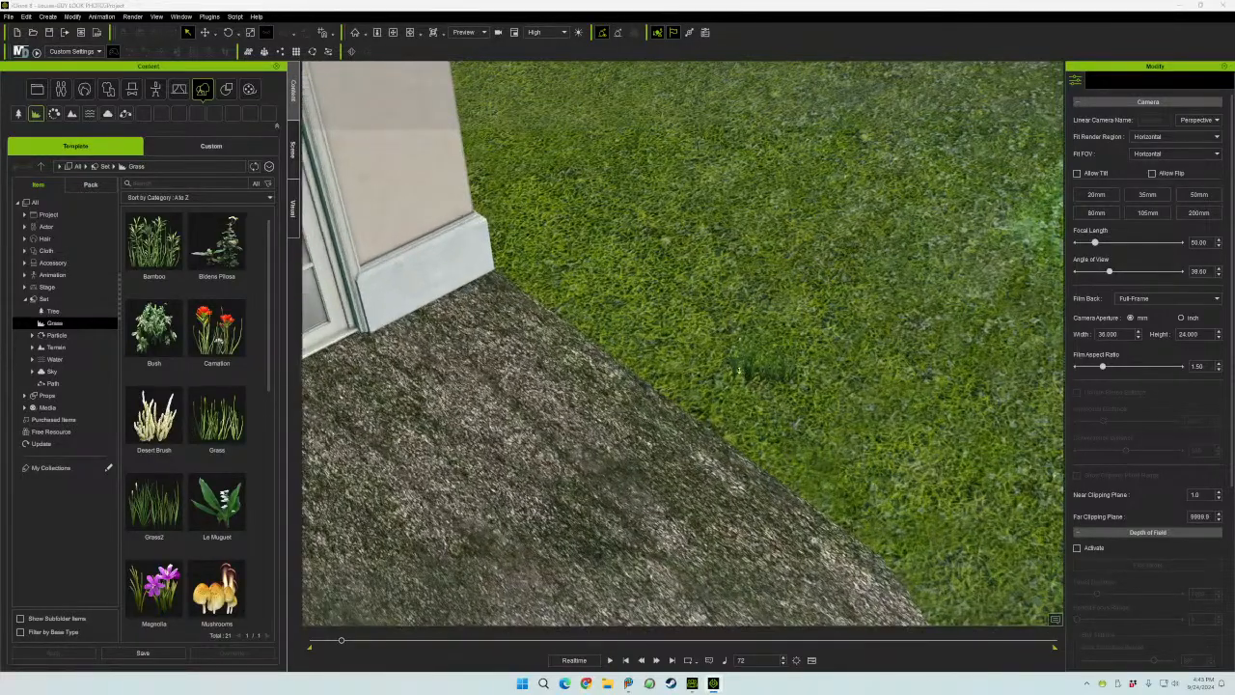
pyautogui.scroll(4, 739, 369)
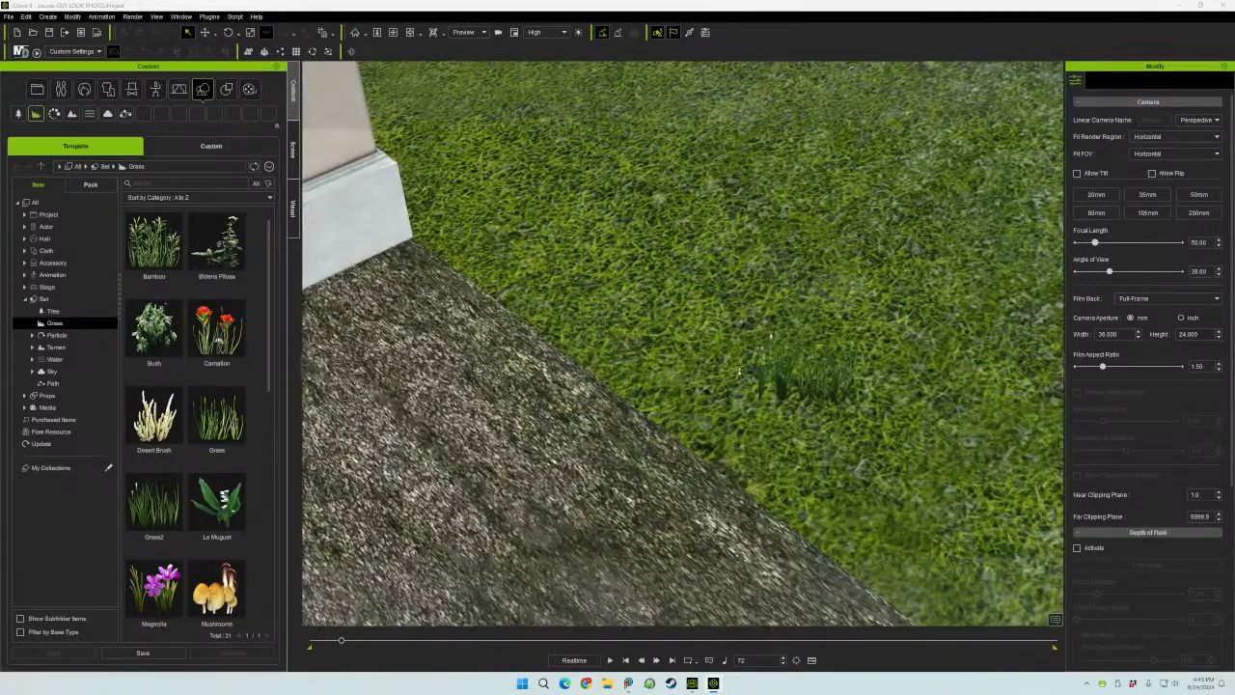
pyautogui.scroll(2, 739, 369)
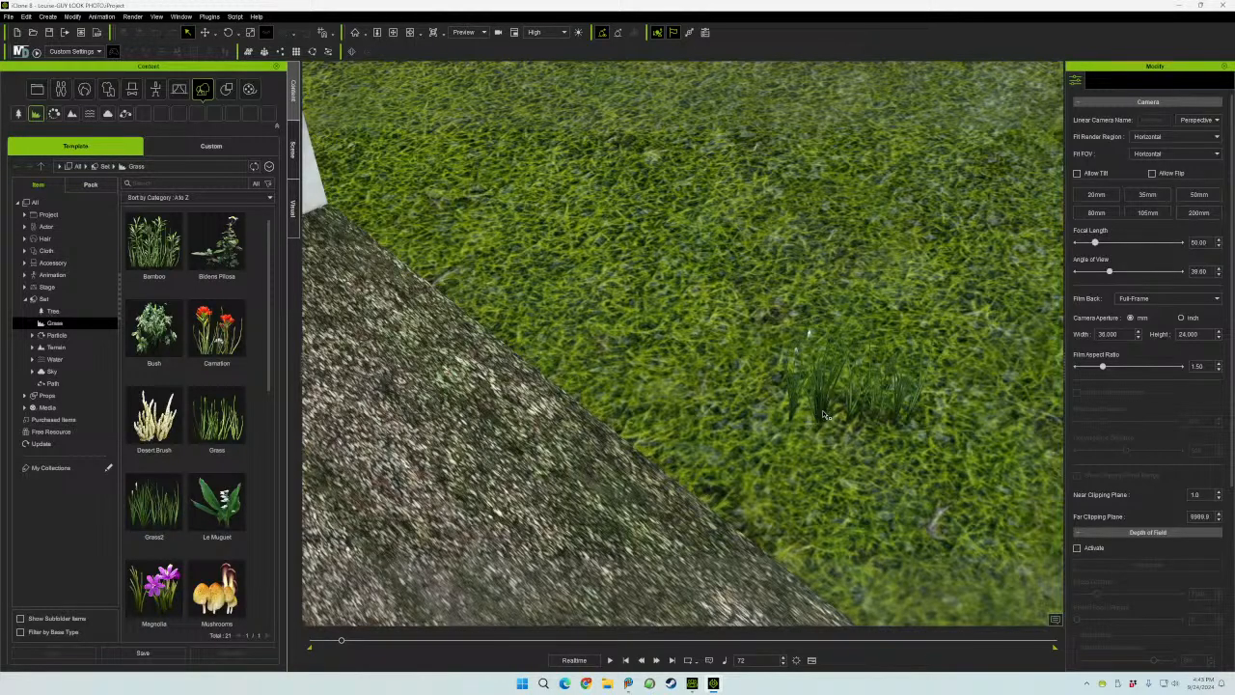
# - Check the scene object list for the grass and view the house and pathway from farther away
pyautogui.click(294, 149)
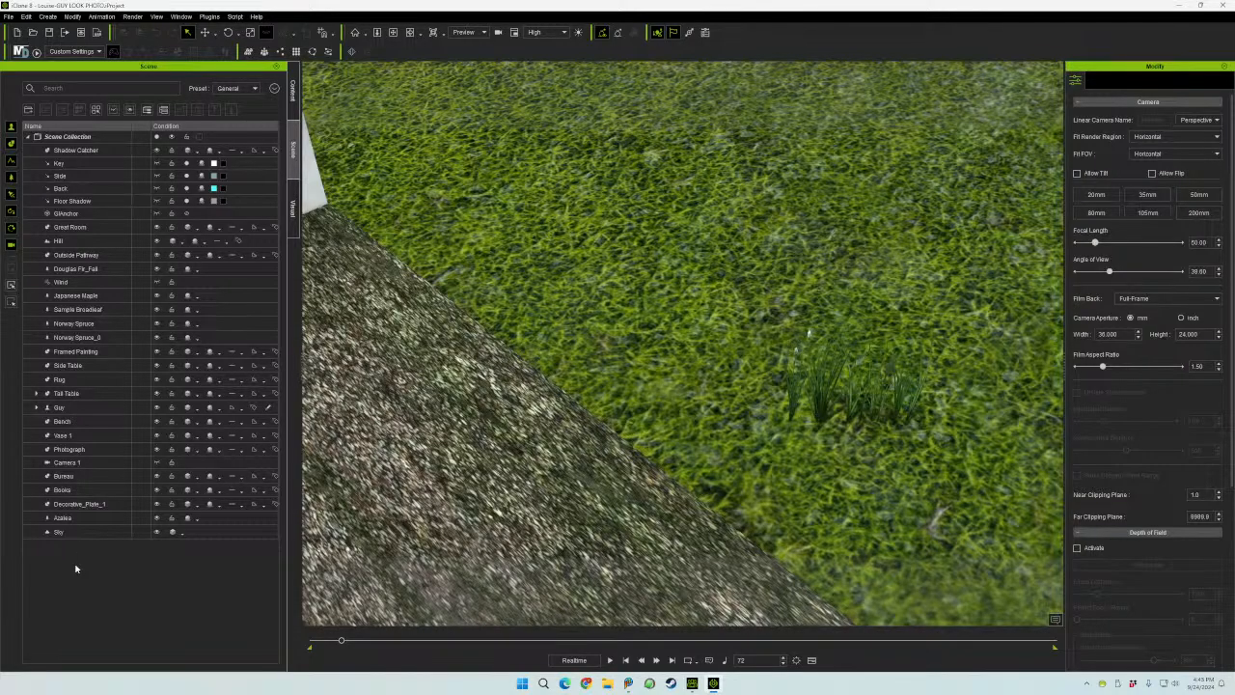
pyautogui.scroll(-5, 637, 429)
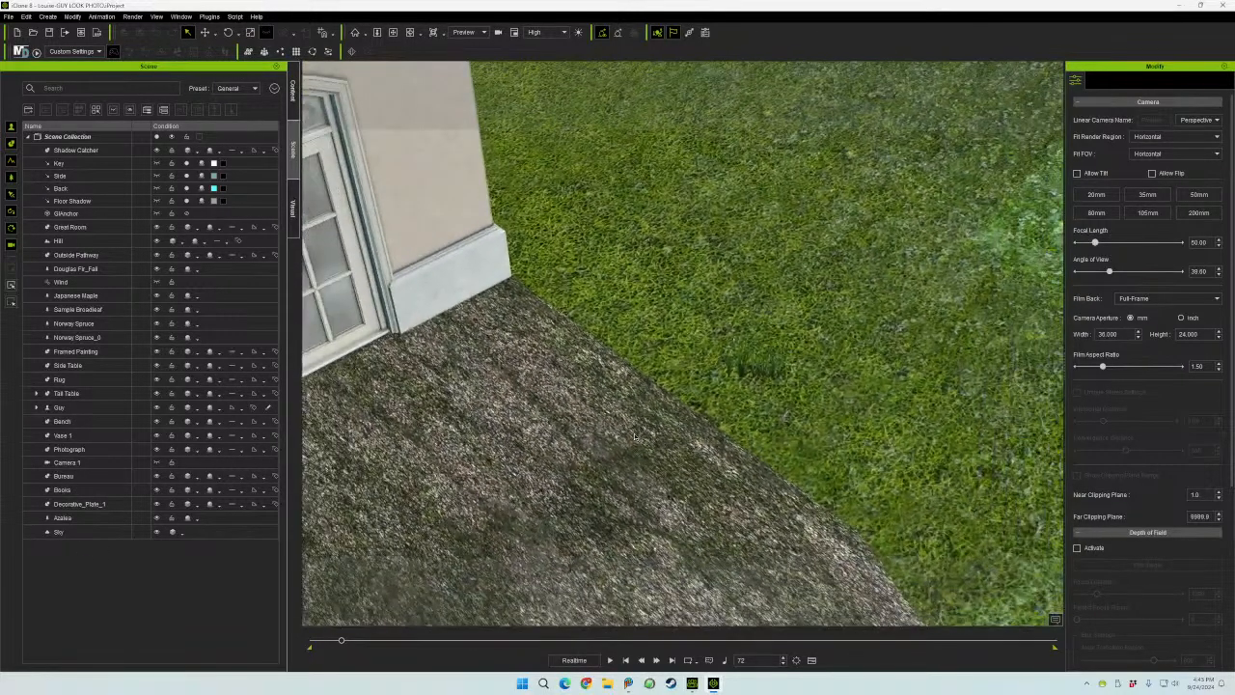
pyautogui.scroll(-6, 634, 437)
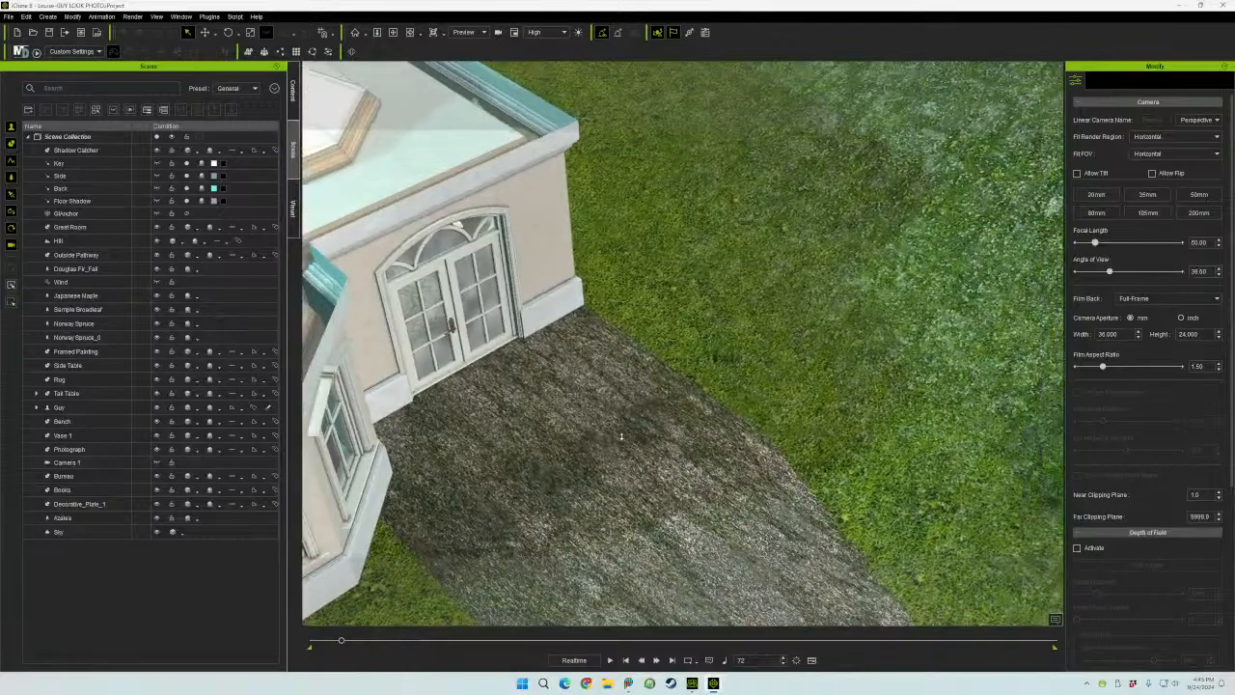
pyautogui.scroll(-2, 620, 436)
pyautogui.scroll(-2, 619, 437)
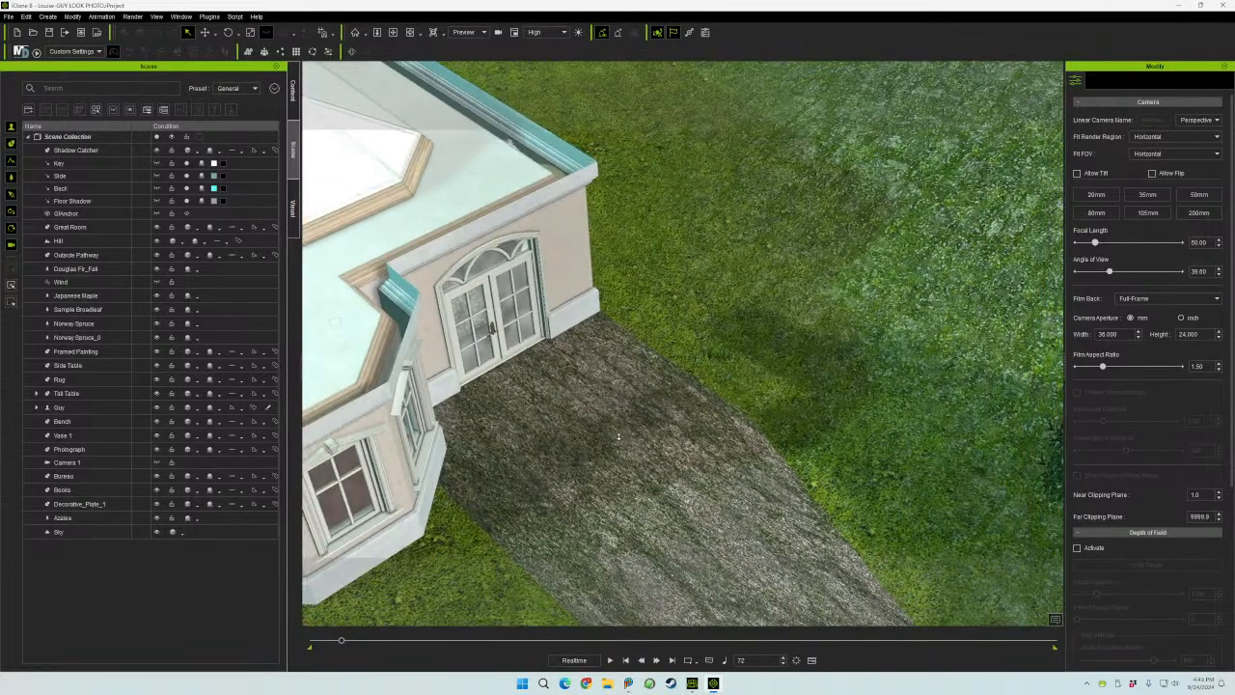
pyautogui.scroll(-4, 620, 437)
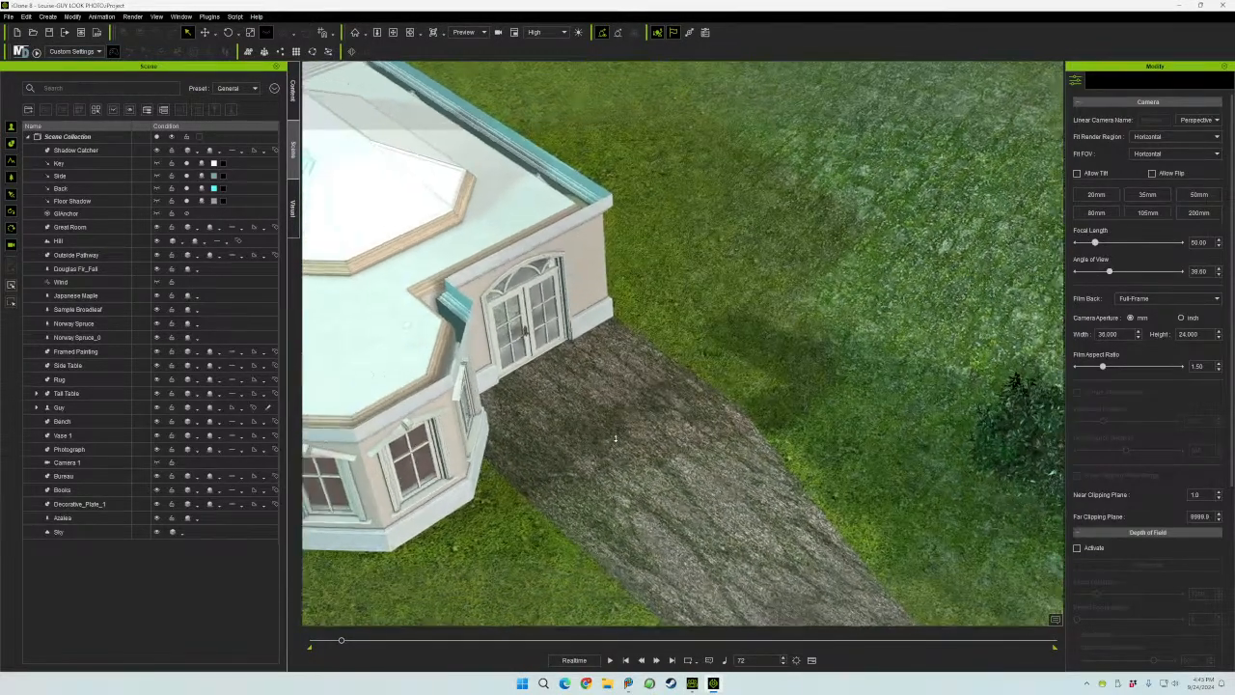
pyautogui.scroll(4, 614, 438)
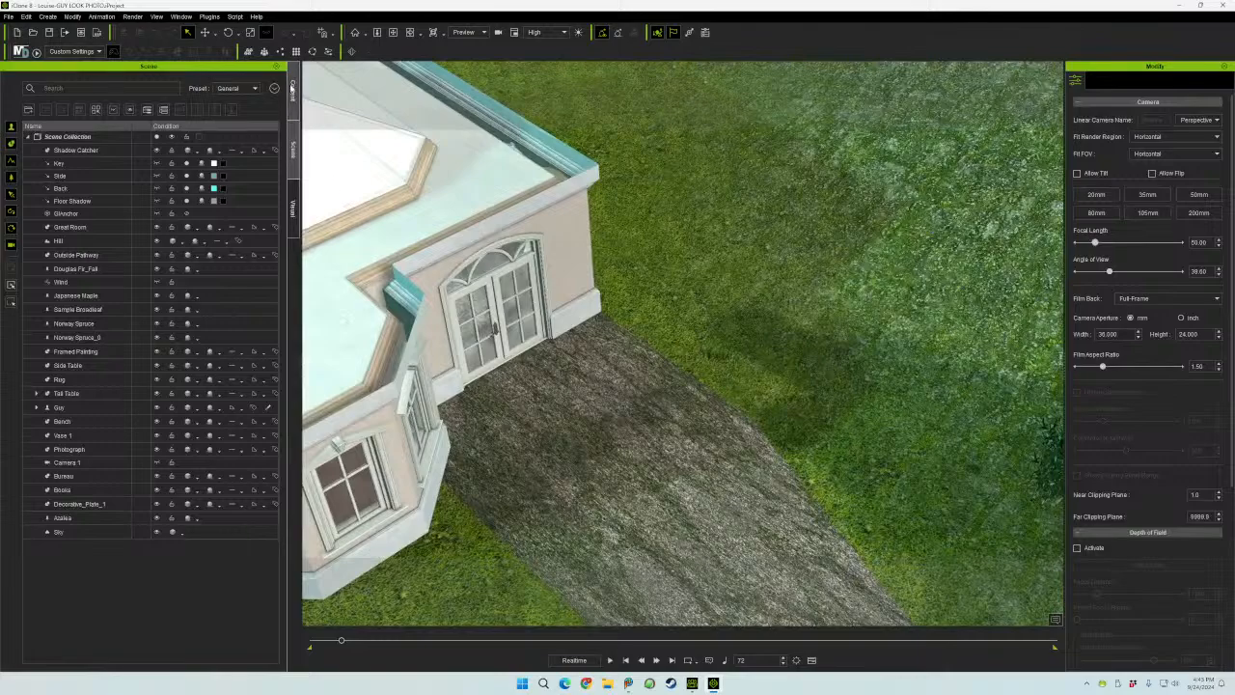
# - Place the Carnation grass template on the lawn beside the outside pathway
pyautogui.click(292, 88)
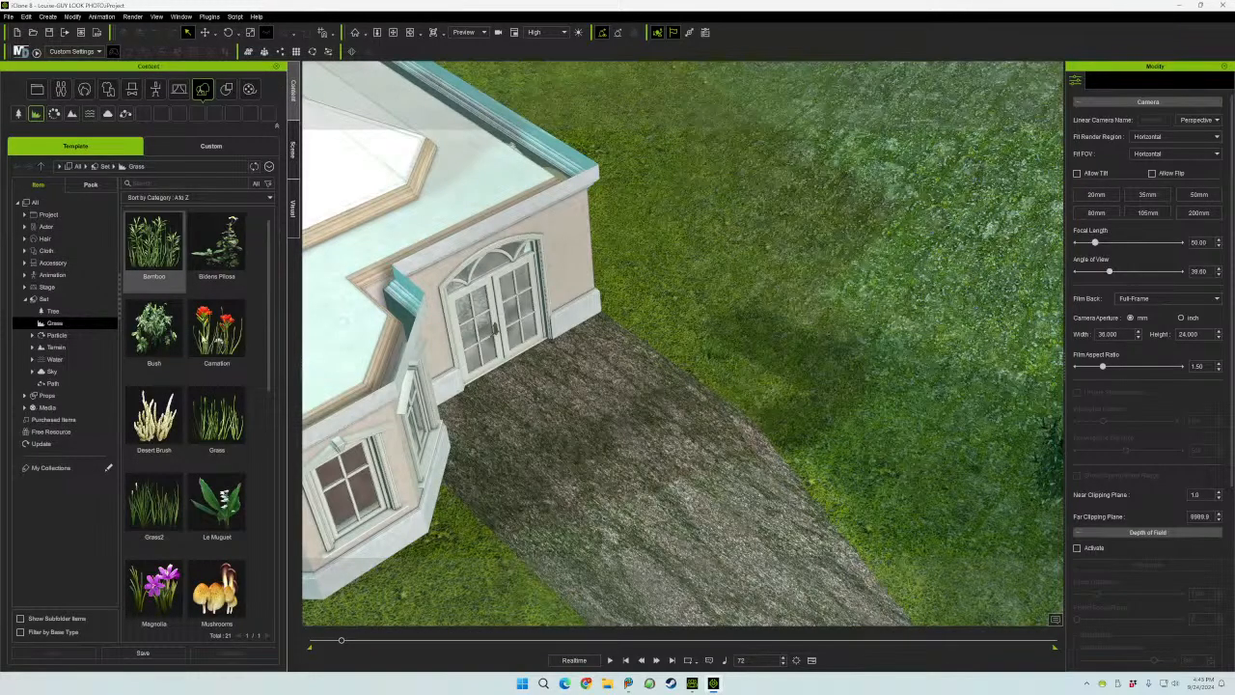
pyautogui.click(215, 344)
pyautogui.moveTo(216, 338); pyautogui.dragTo(763, 413)
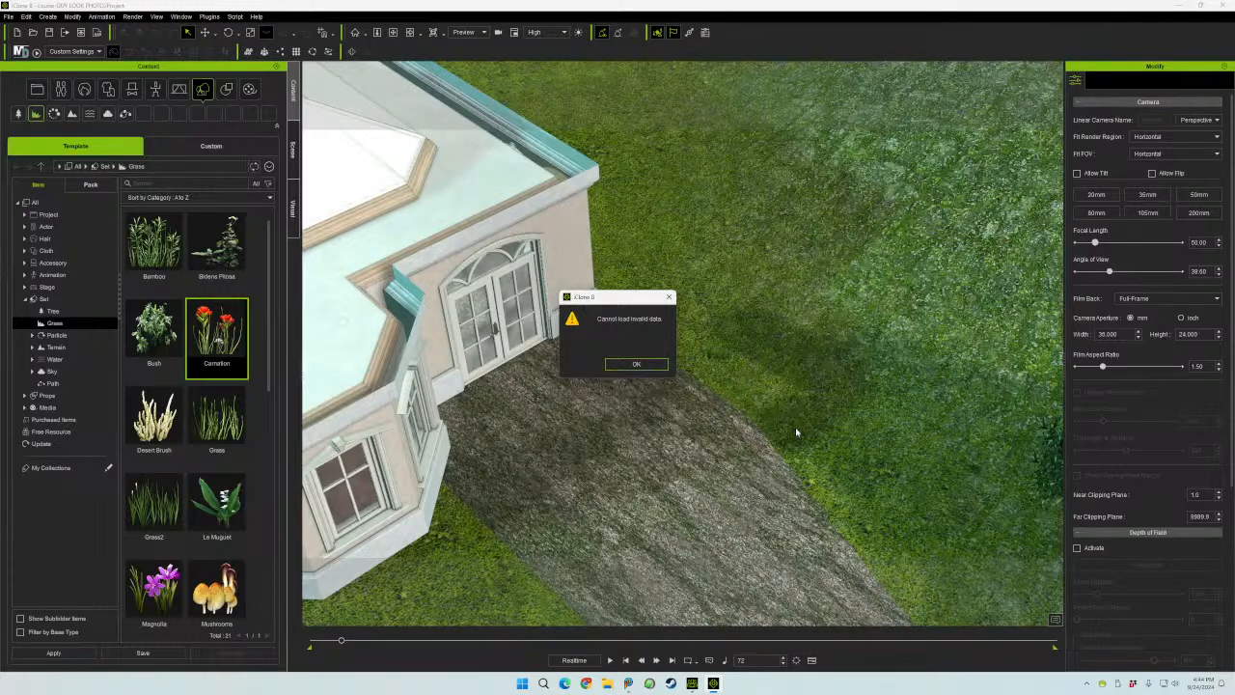
pyautogui.click(617, 366)
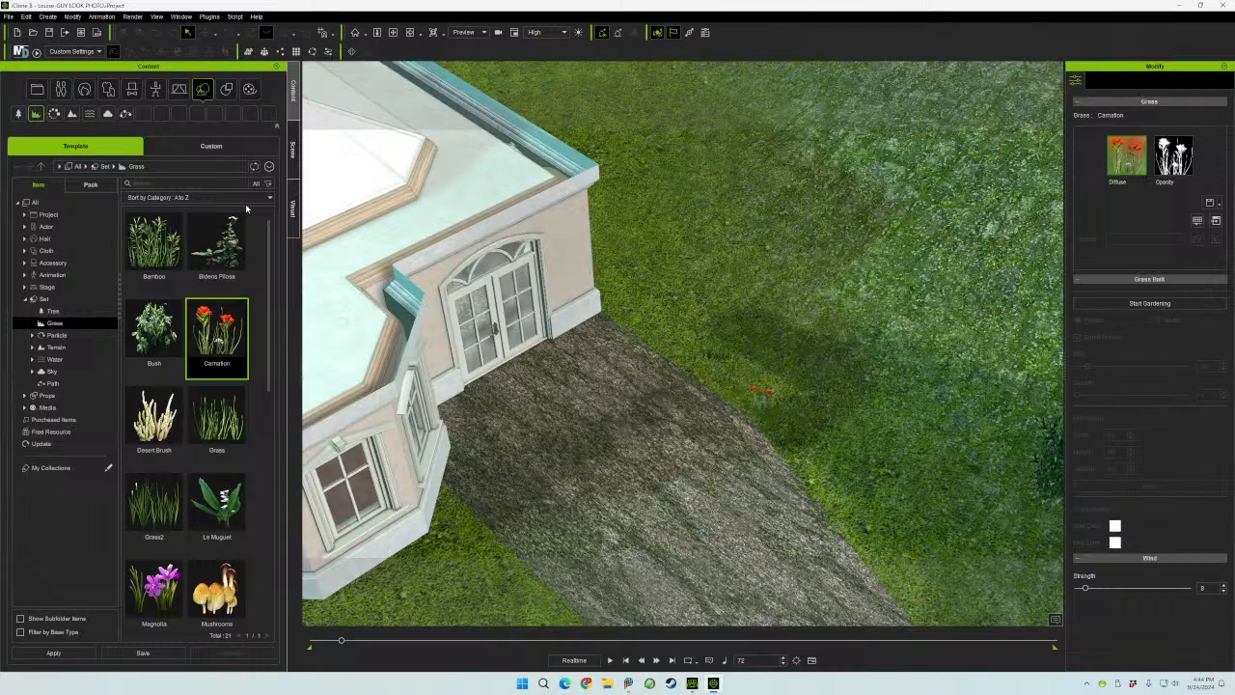
# - Hide the Hill and Outside Pathway and try to box-select the grass and carnations by the house
pyautogui.click(293, 151)
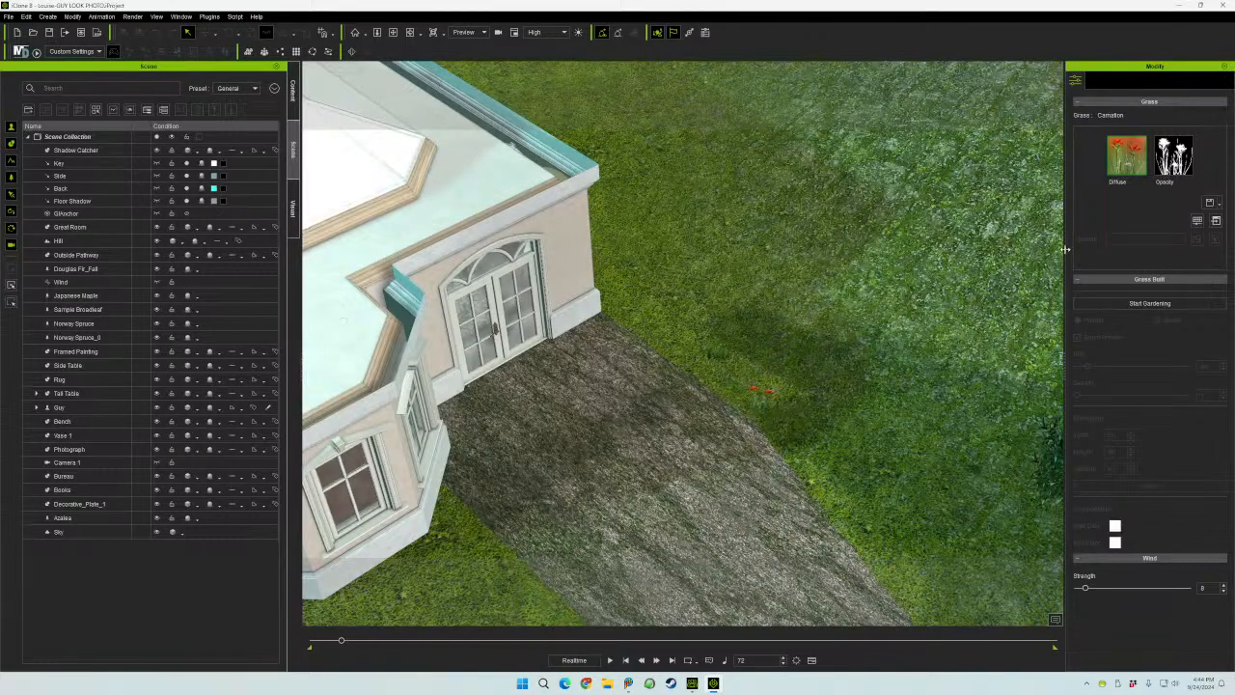
pyautogui.moveTo(1109, 146)
pyautogui.click(158, 241)
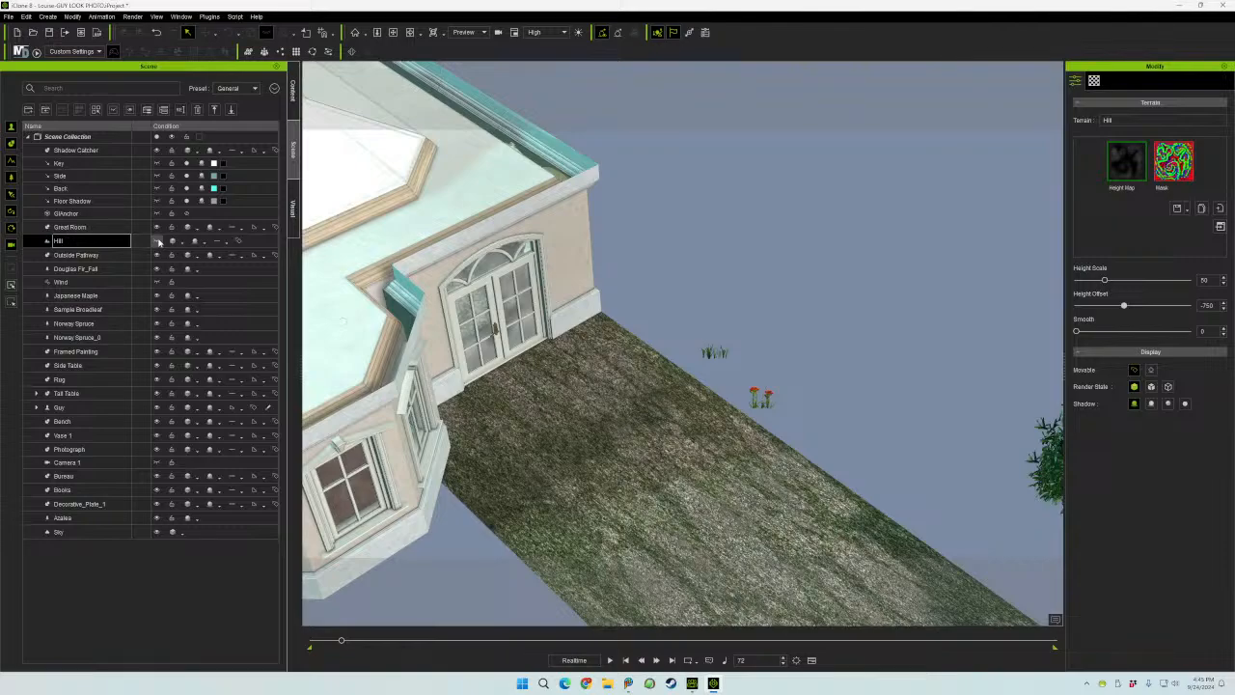
pyautogui.click(157, 255)
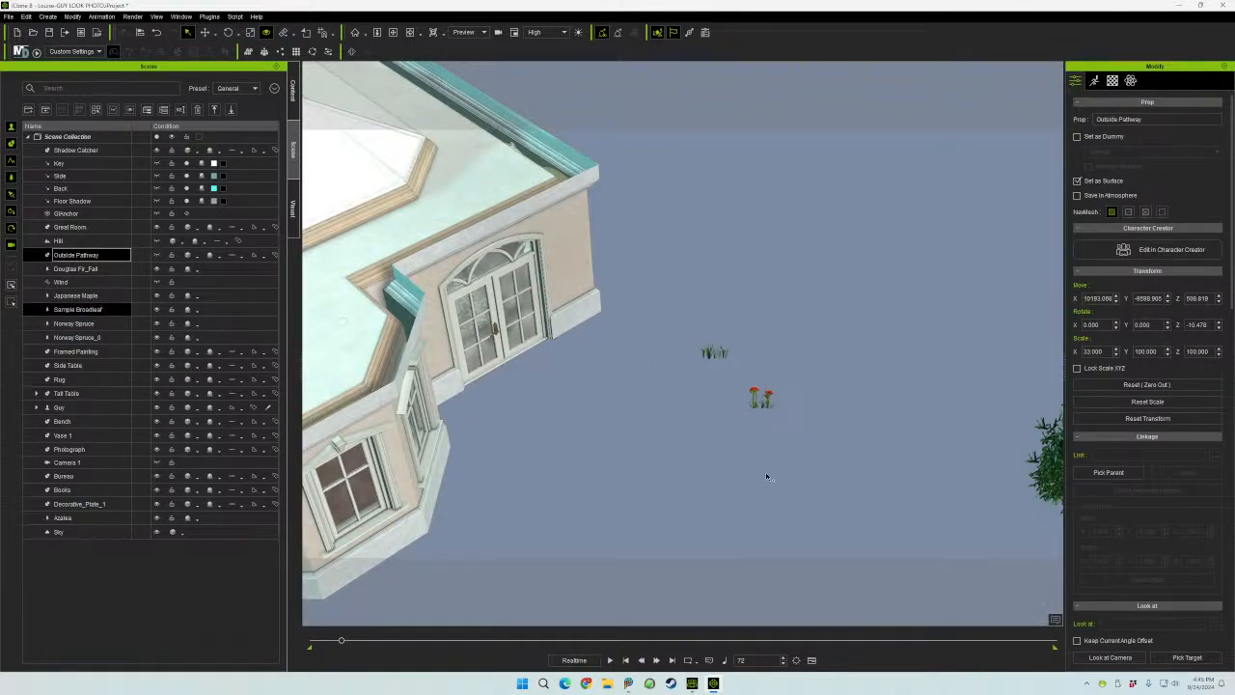
pyautogui.moveTo(853, 350); pyautogui.dragTo(676, 467)
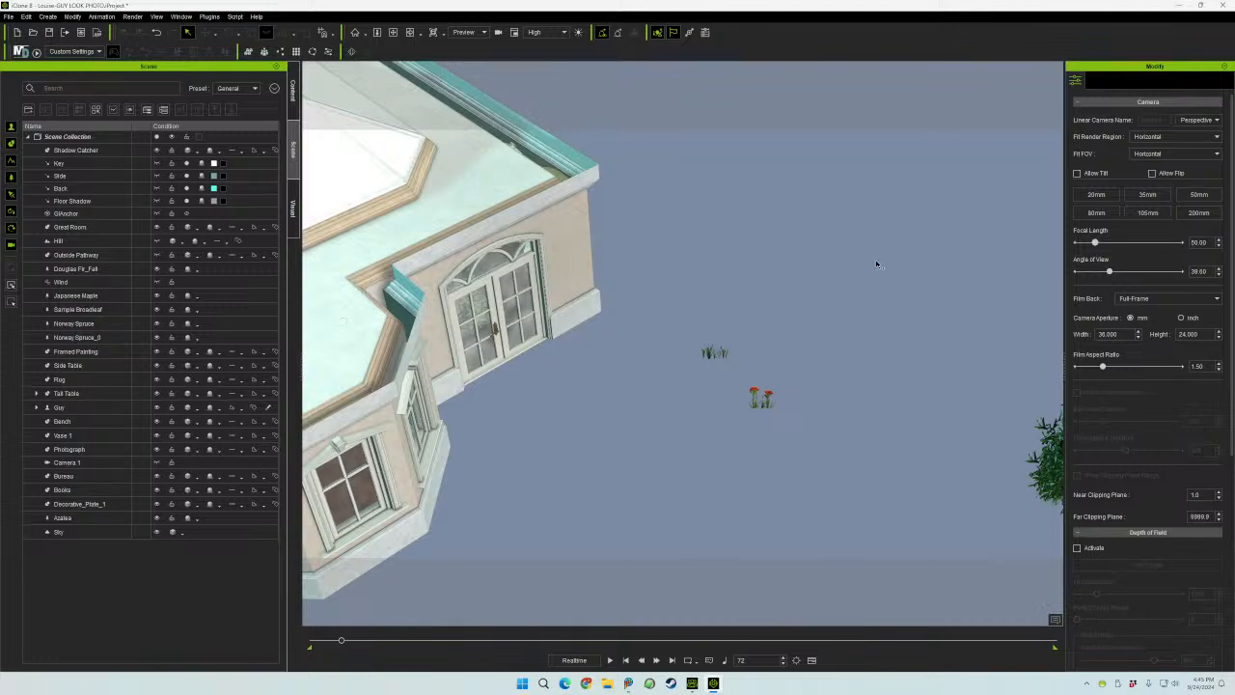
pyautogui.moveTo(878, 248); pyautogui.dragTo(630, 477)
pyautogui.moveTo(879, 290); pyautogui.dragTo(656, 484)
# - Hide the Sky and toggle the visibility of Azalea, Decorative_Plate_1, Books, Bureau and Photograph off and on
pyautogui.click(147, 532)
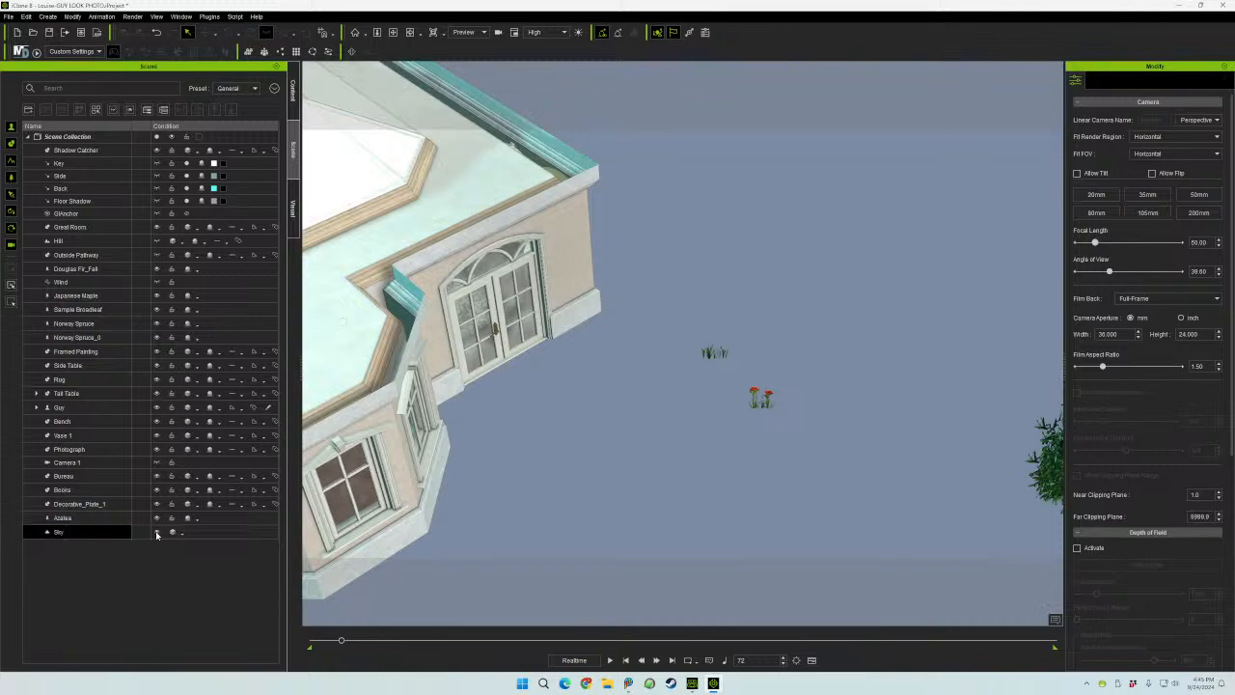
pyautogui.click(158, 532)
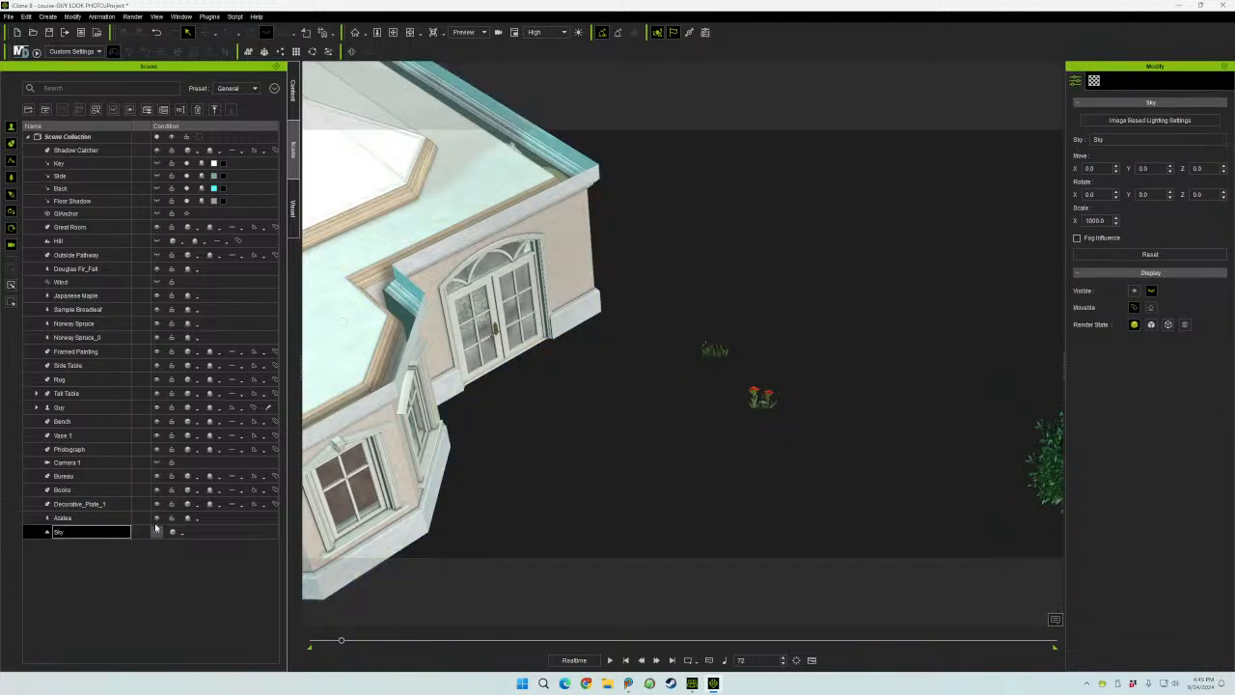
pyautogui.click(158, 518)
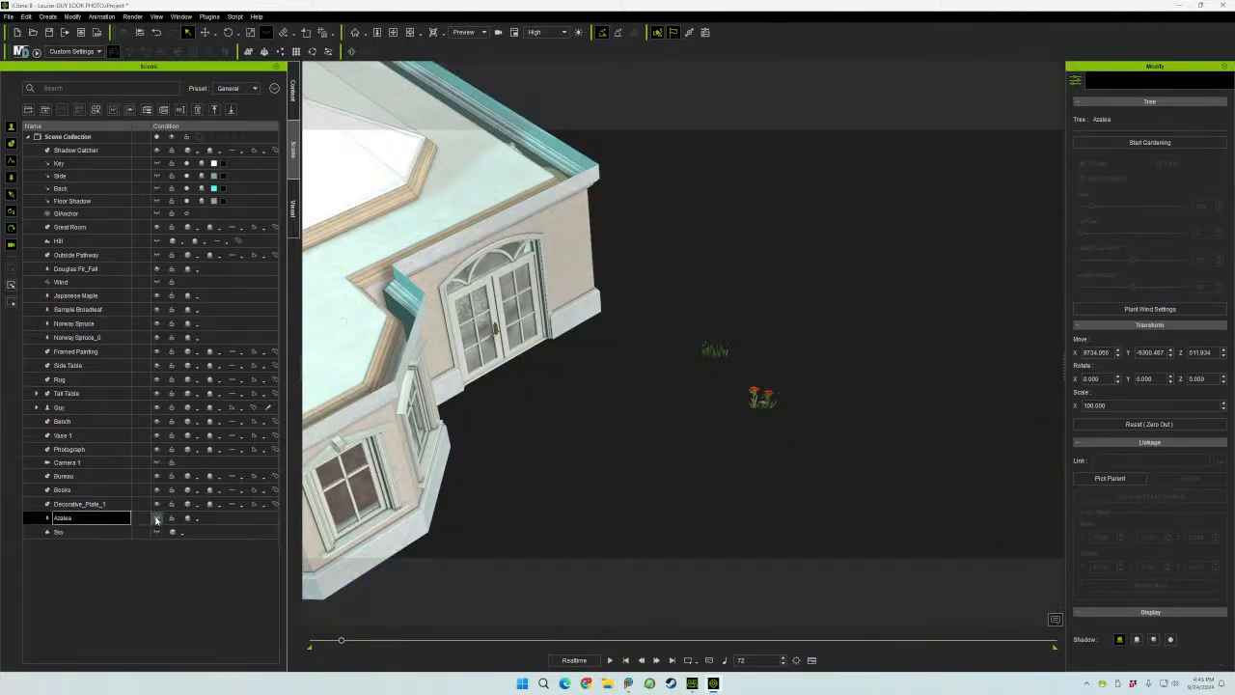
pyautogui.click(157, 505)
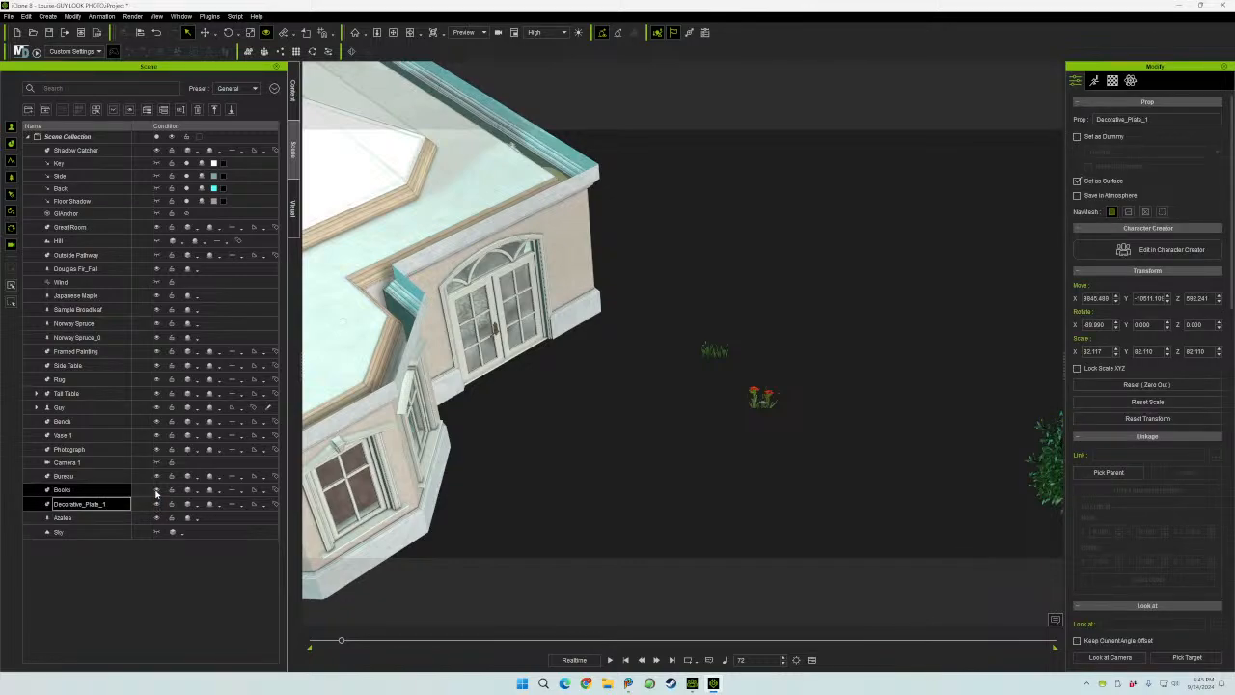
pyautogui.click(156, 491)
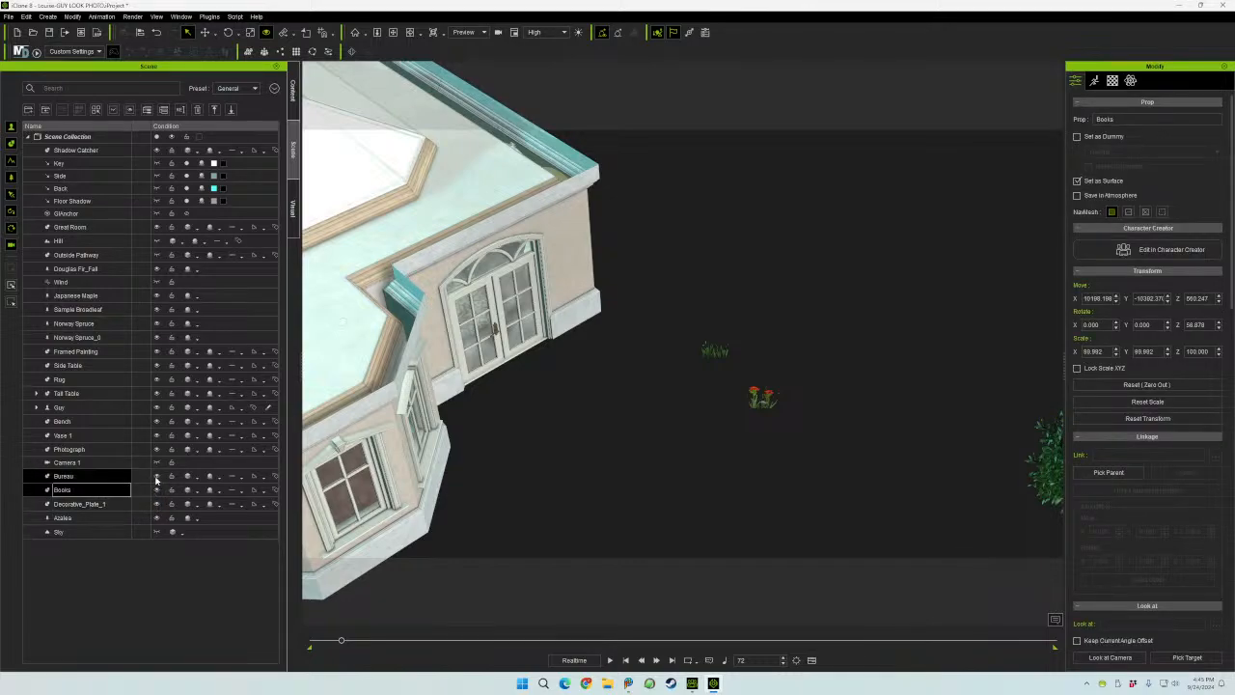
pyautogui.click(156, 475)
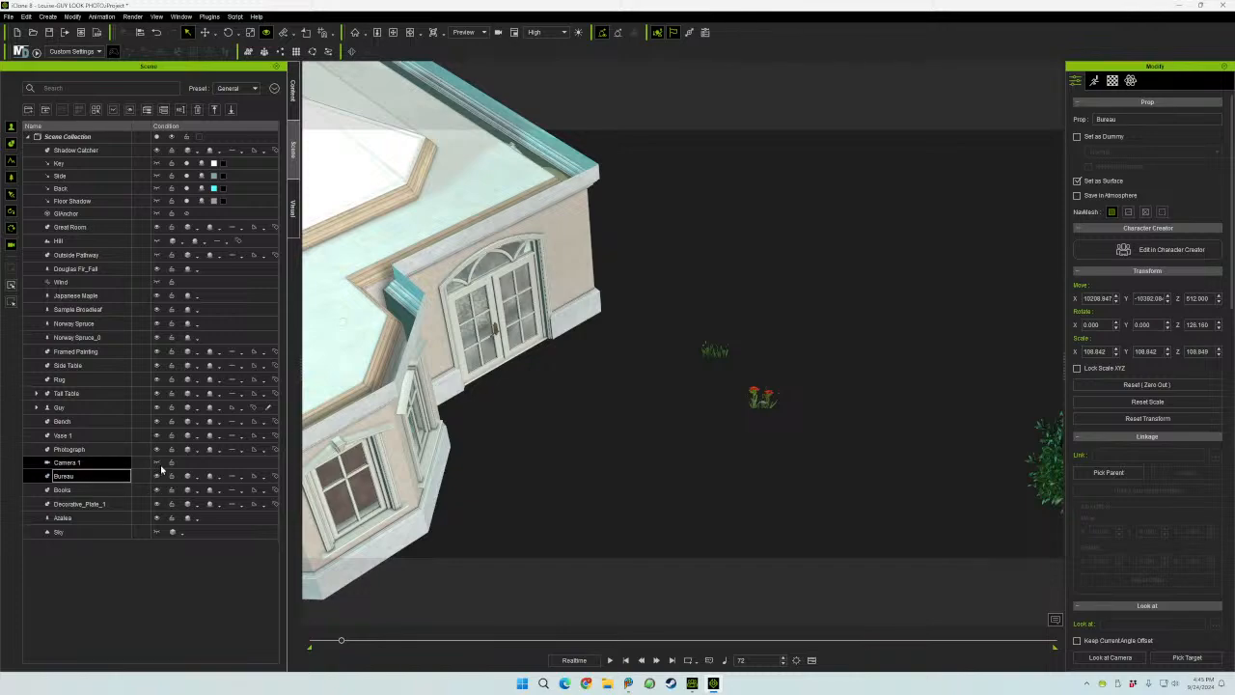
pyautogui.click(158, 450)
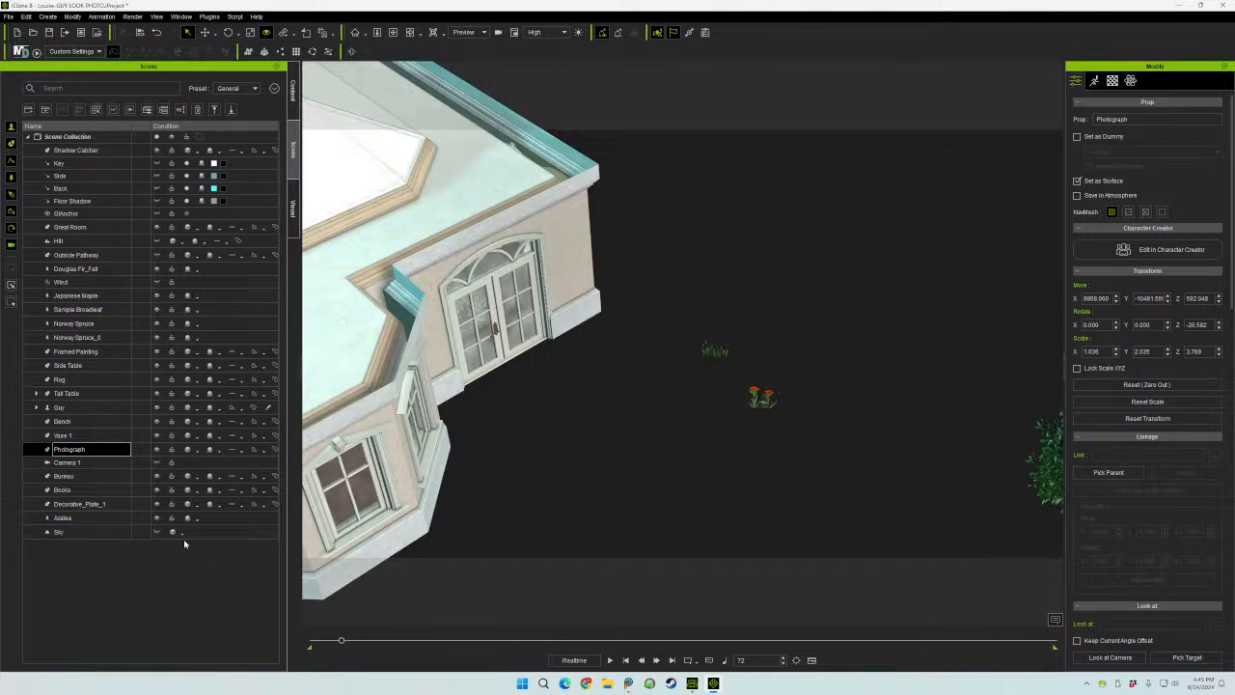
# - Show the Hill and Outside Pathway again and toggle the Wind's visibility on and off
pyautogui.click(158, 281)
pyautogui.click(157, 243)
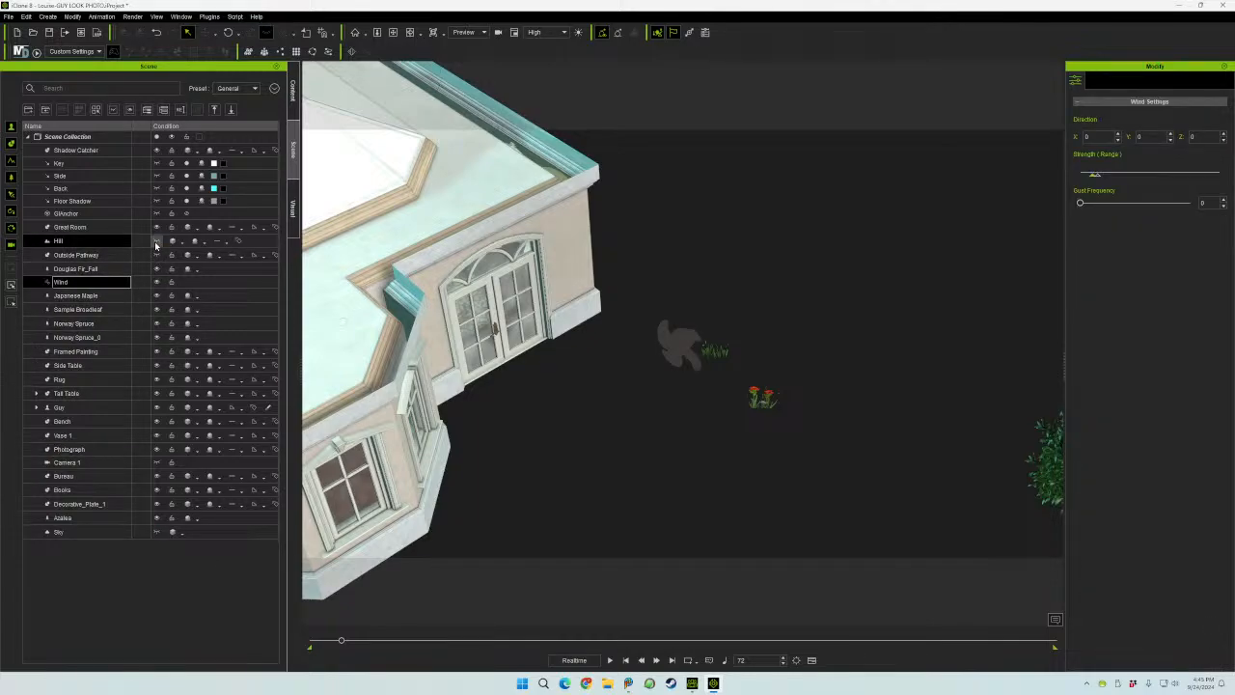
pyautogui.click(155, 256)
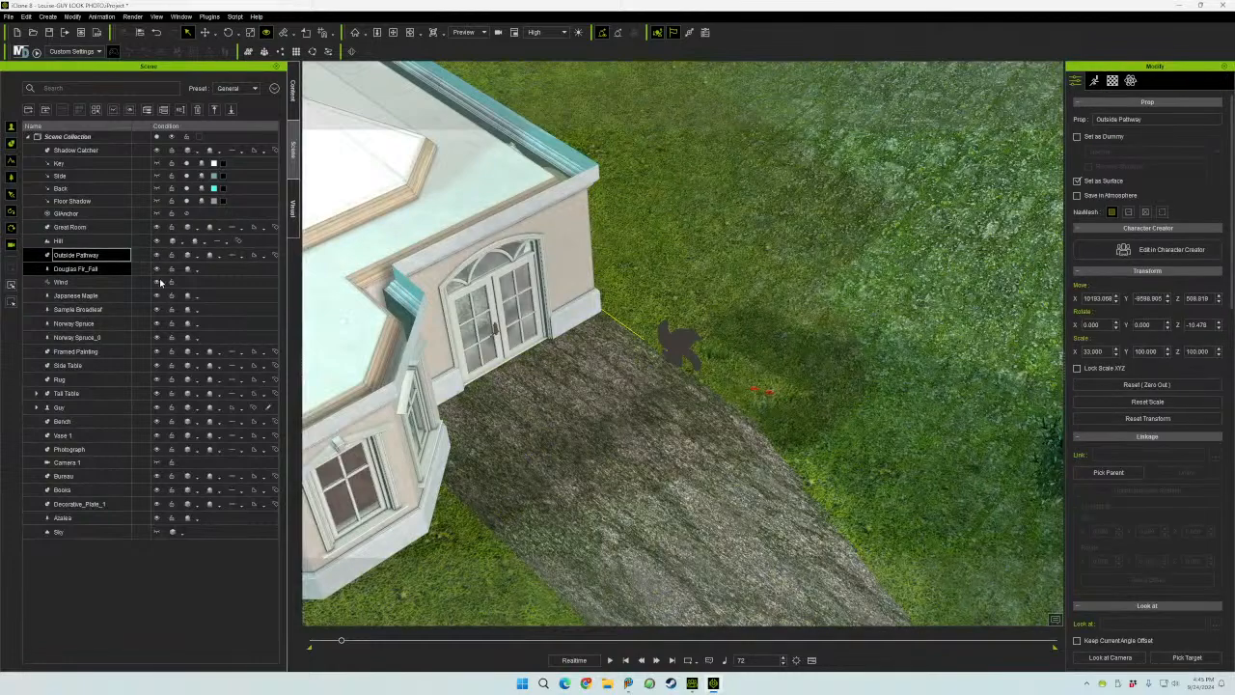
pyautogui.click(158, 281)
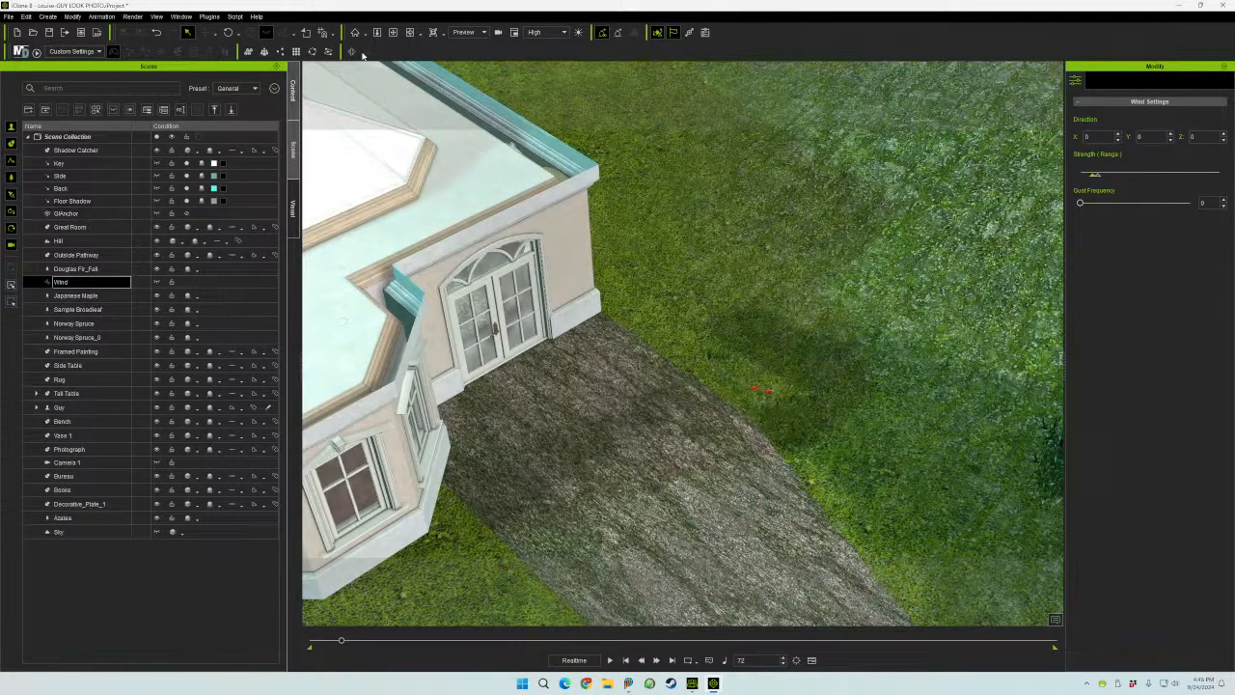
# - View the scene through Camera 1 and select the Guy character
pyautogui.click(467, 33)
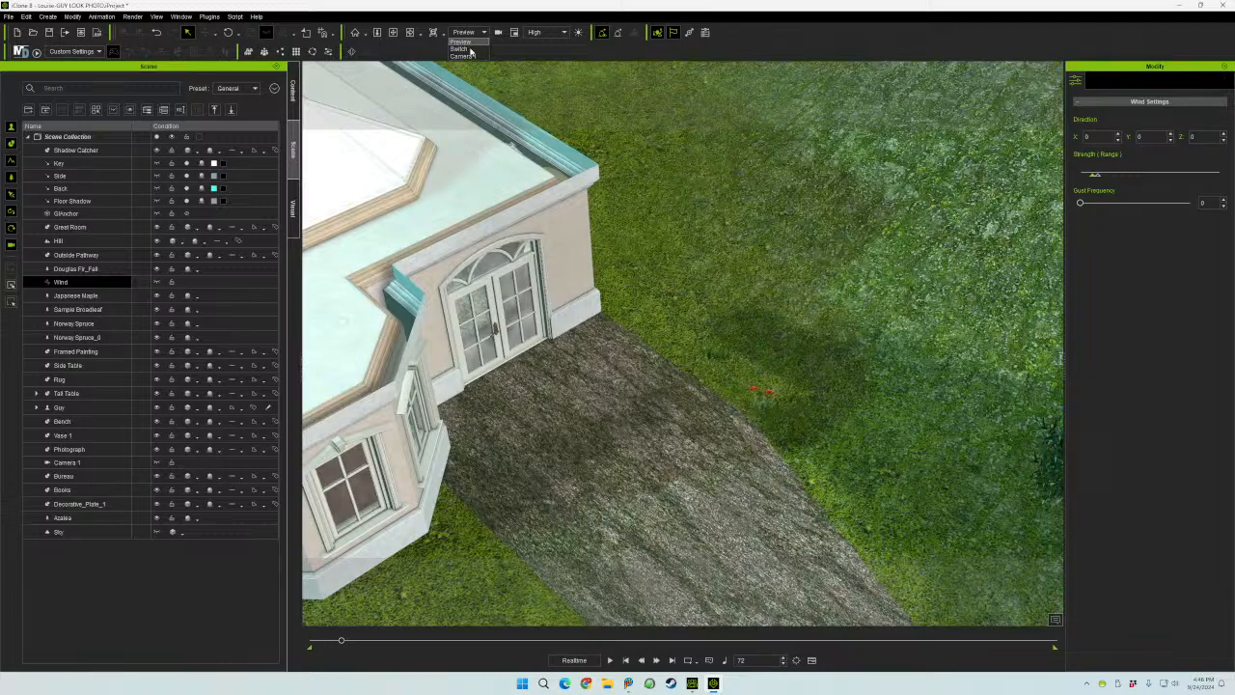
pyautogui.click(463, 56)
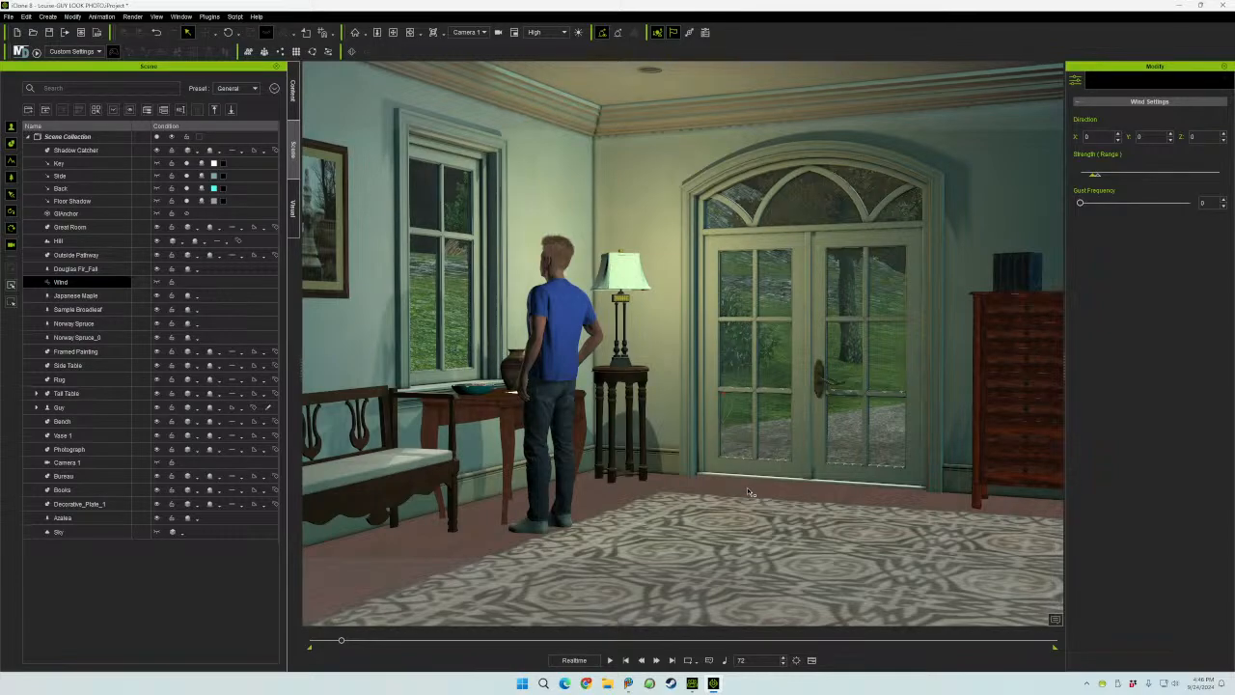
pyautogui.click(81, 531)
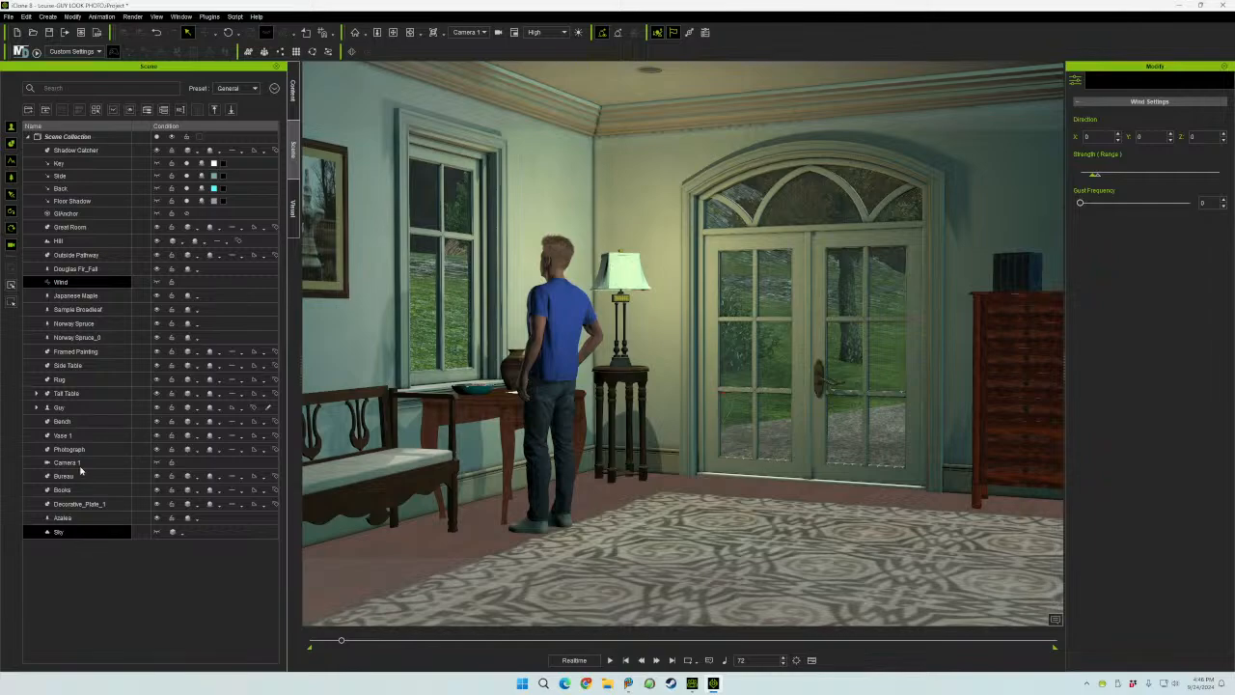
pyautogui.click(94, 408)
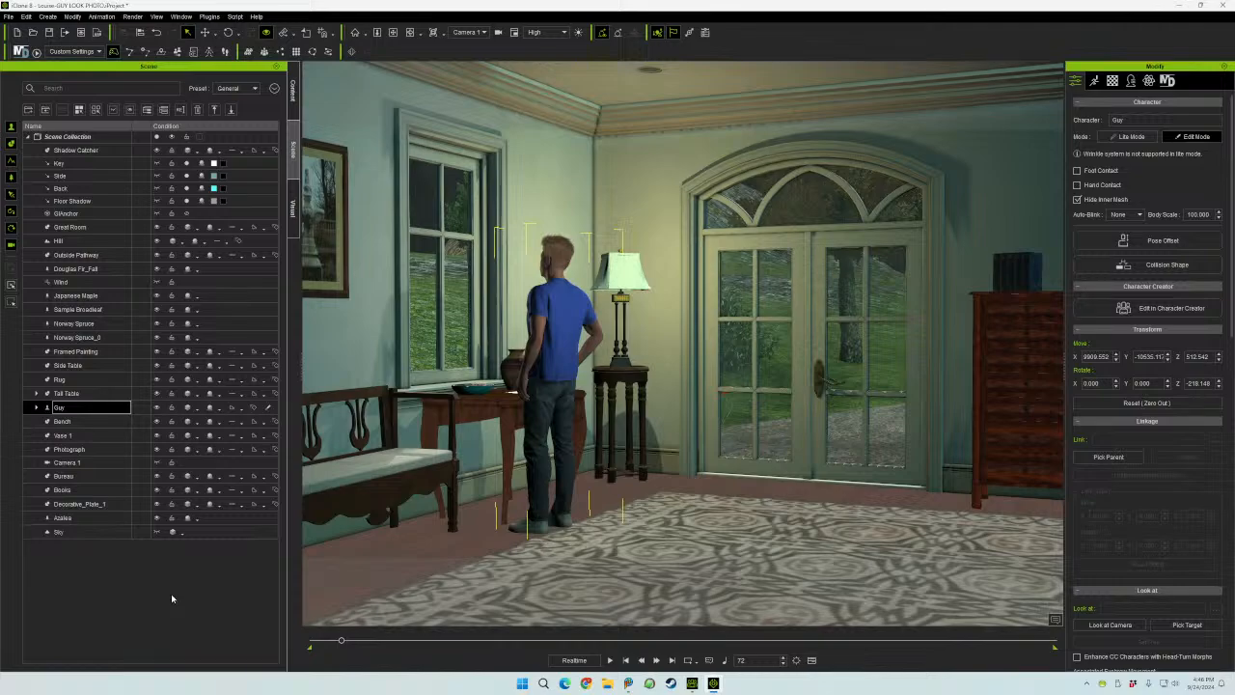
# - Check the running processes' resource usage in Task Manager and close it
pyautogui.rightClick(765, 684)
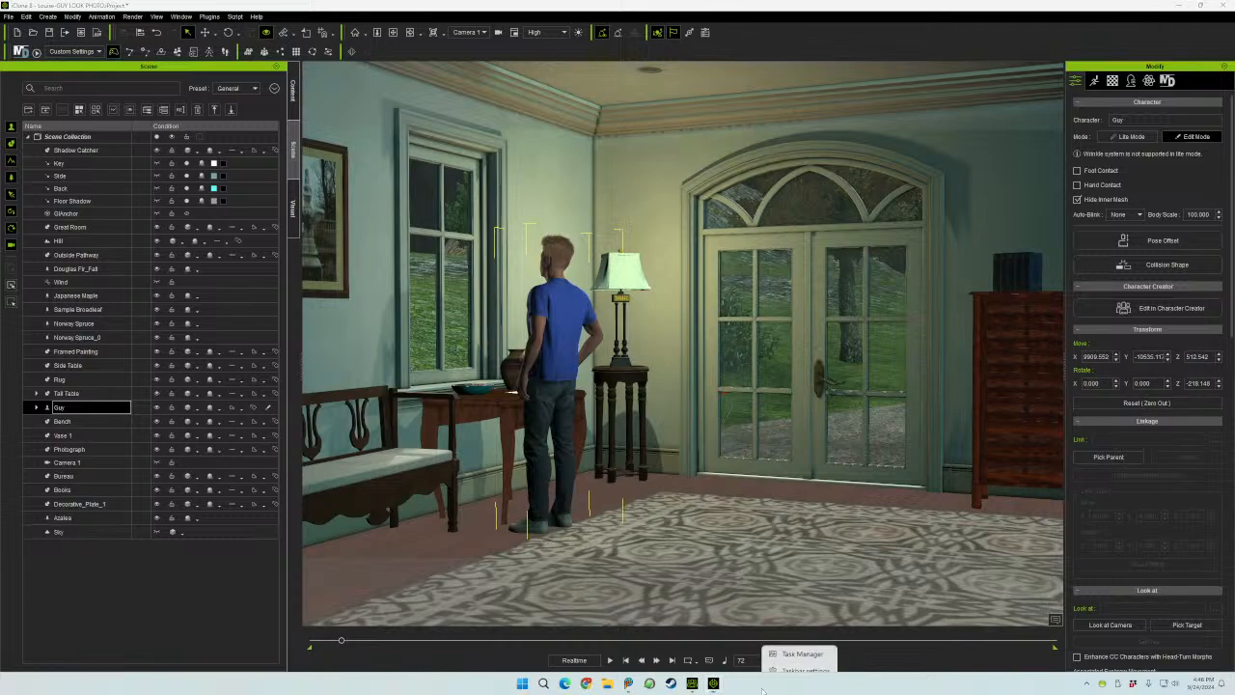
pyautogui.click(802, 646)
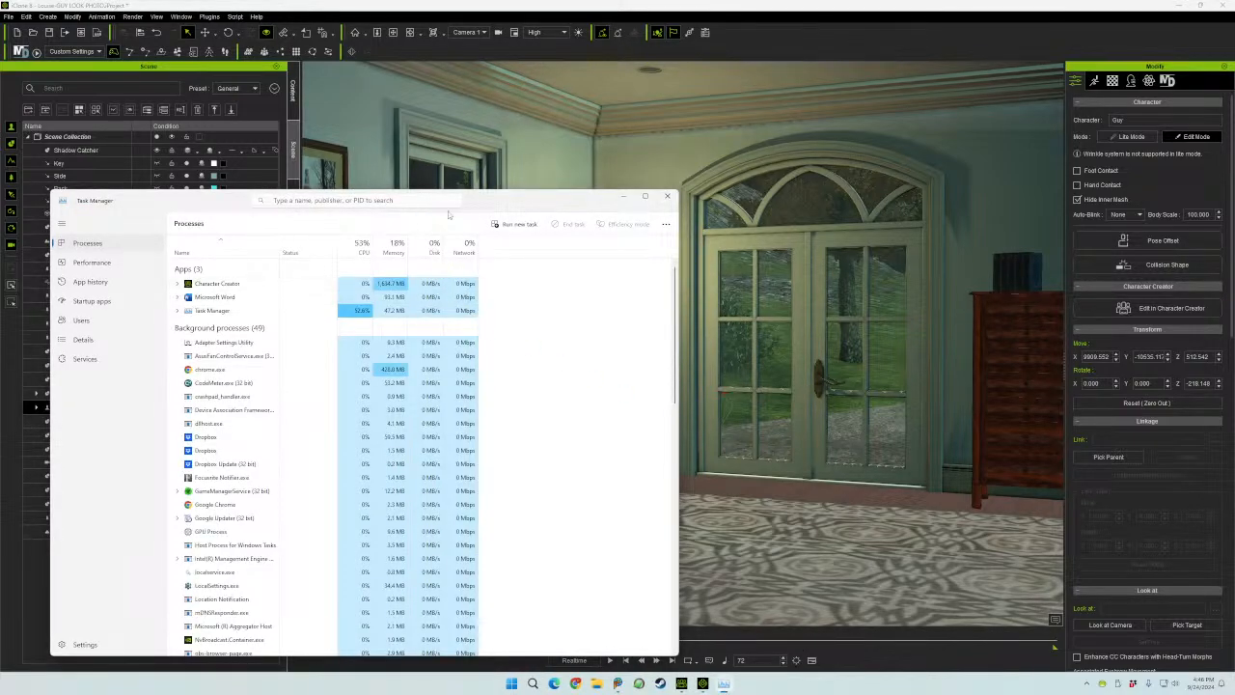
pyautogui.click(667, 196)
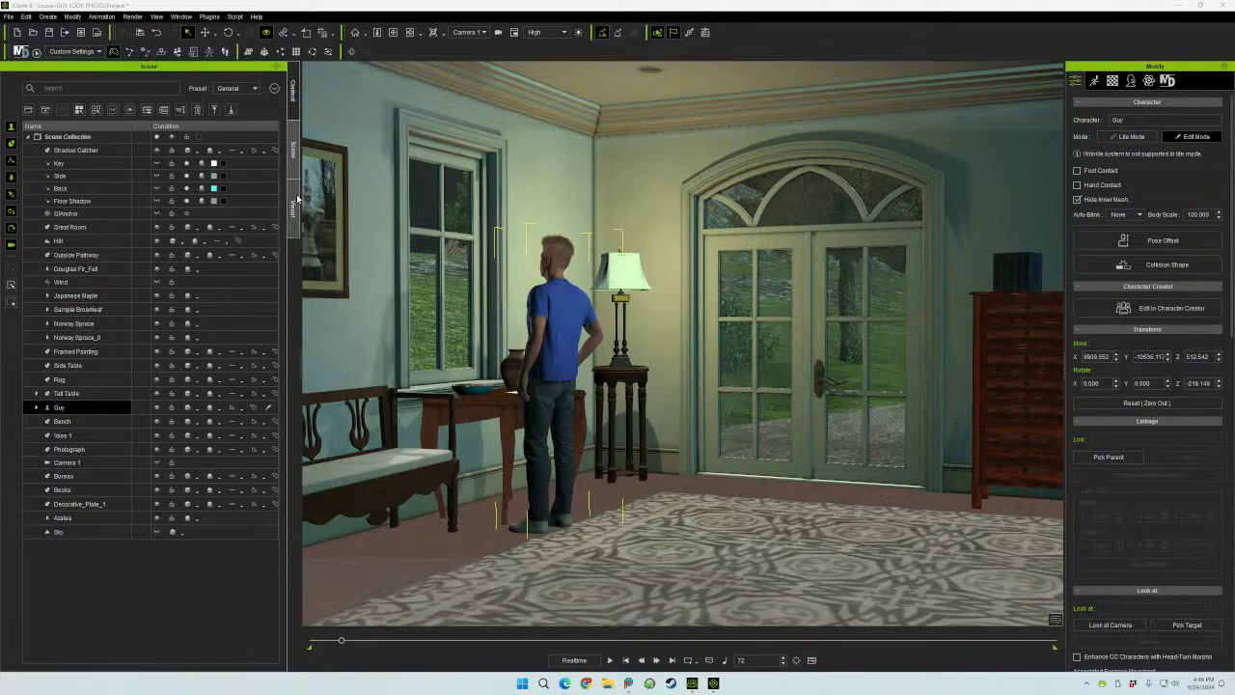
# - Browse the Props content templates down to the Rock folder
pyautogui.click(298, 89)
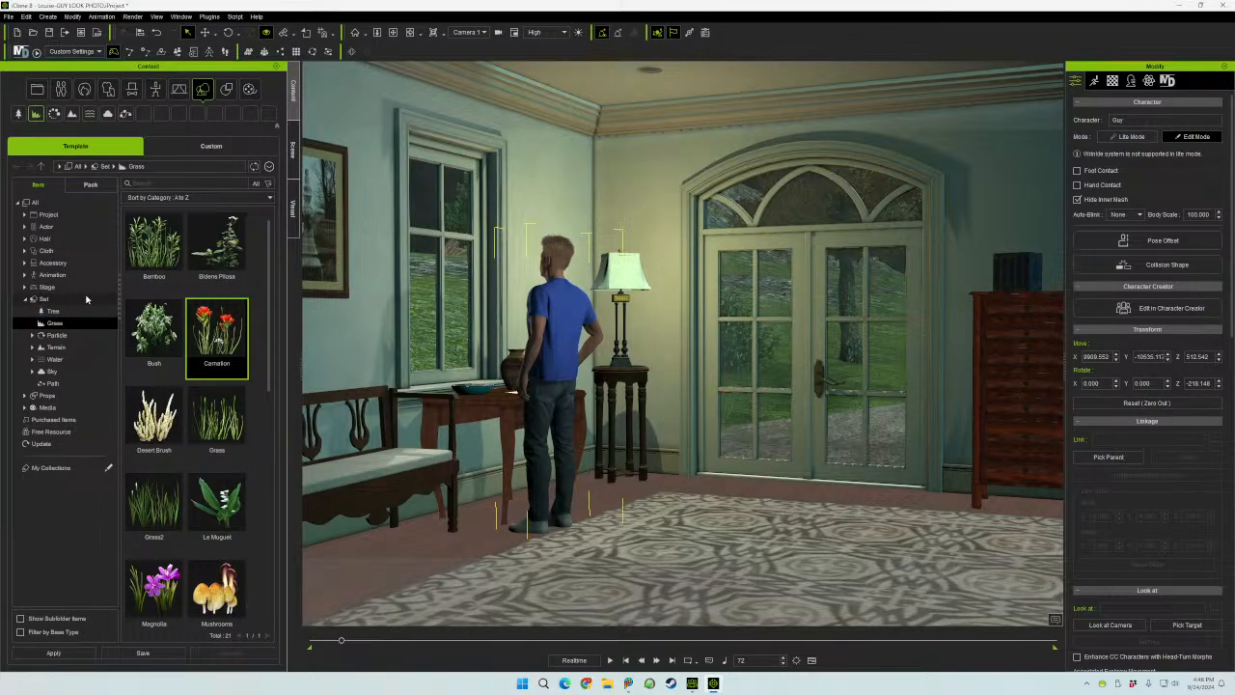
pyautogui.click(25, 395)
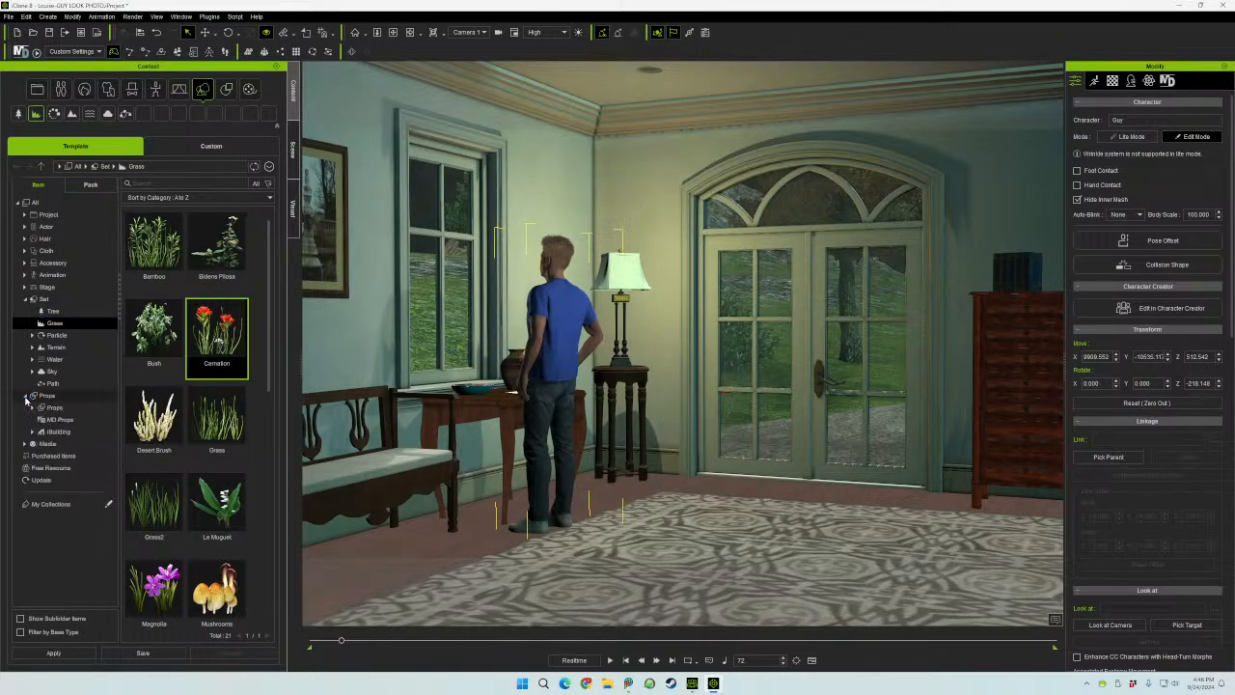
pyautogui.click(45, 409)
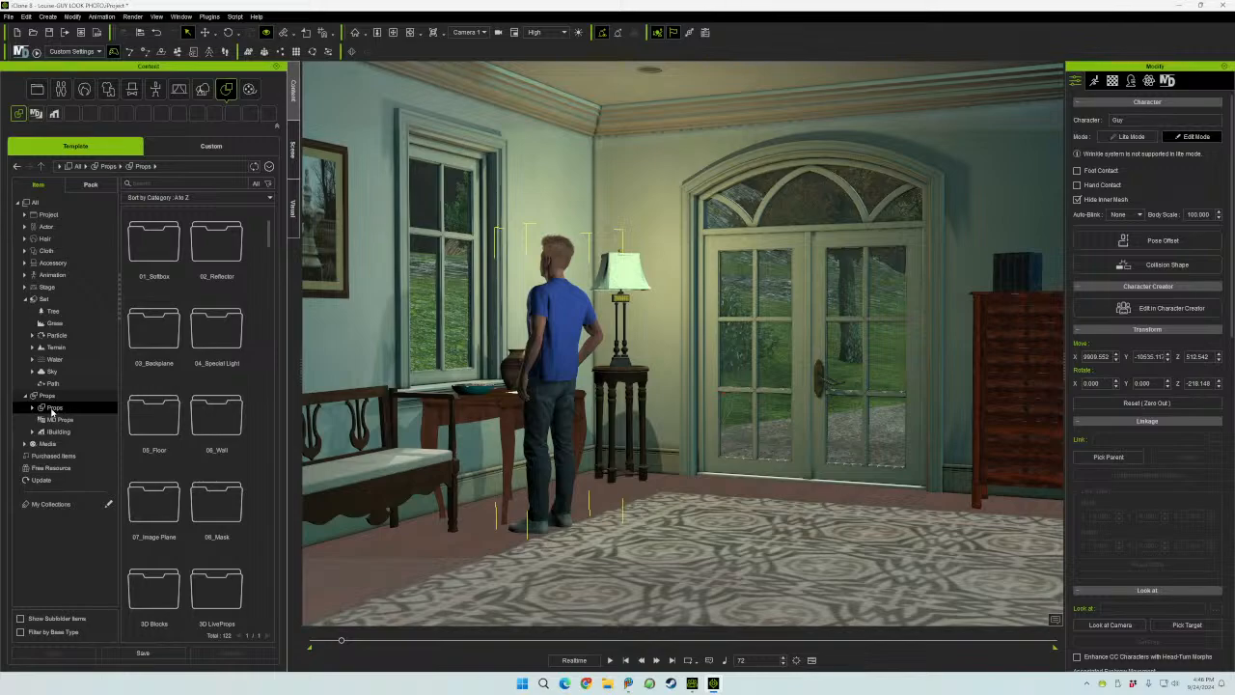
pyautogui.click(33, 407)
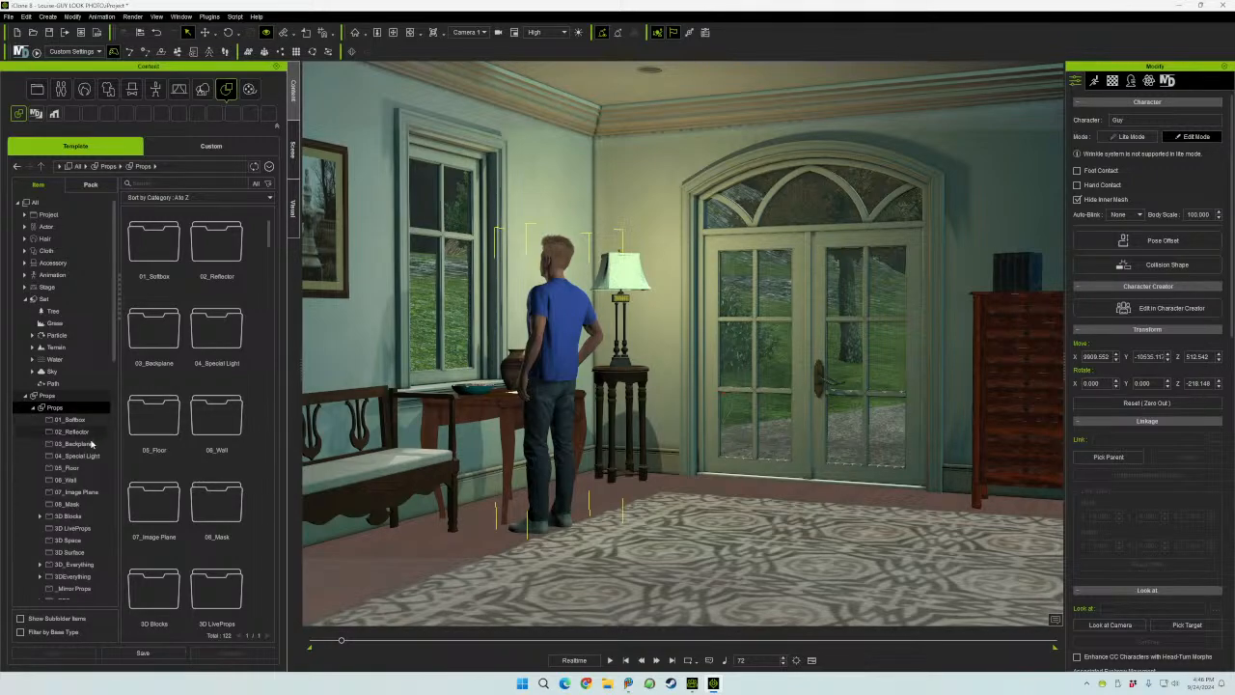
pyautogui.scroll(-1, 85, 463)
pyautogui.scroll(-4, 85, 463)
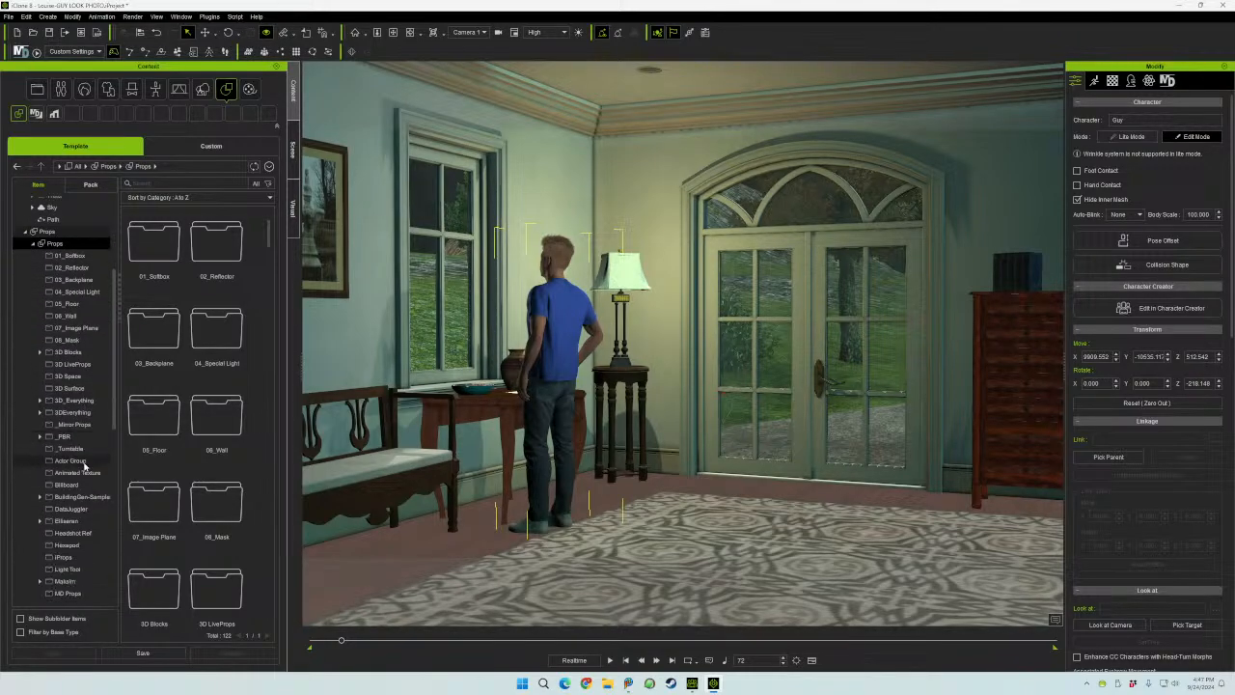
pyautogui.scroll(-2, 85, 463)
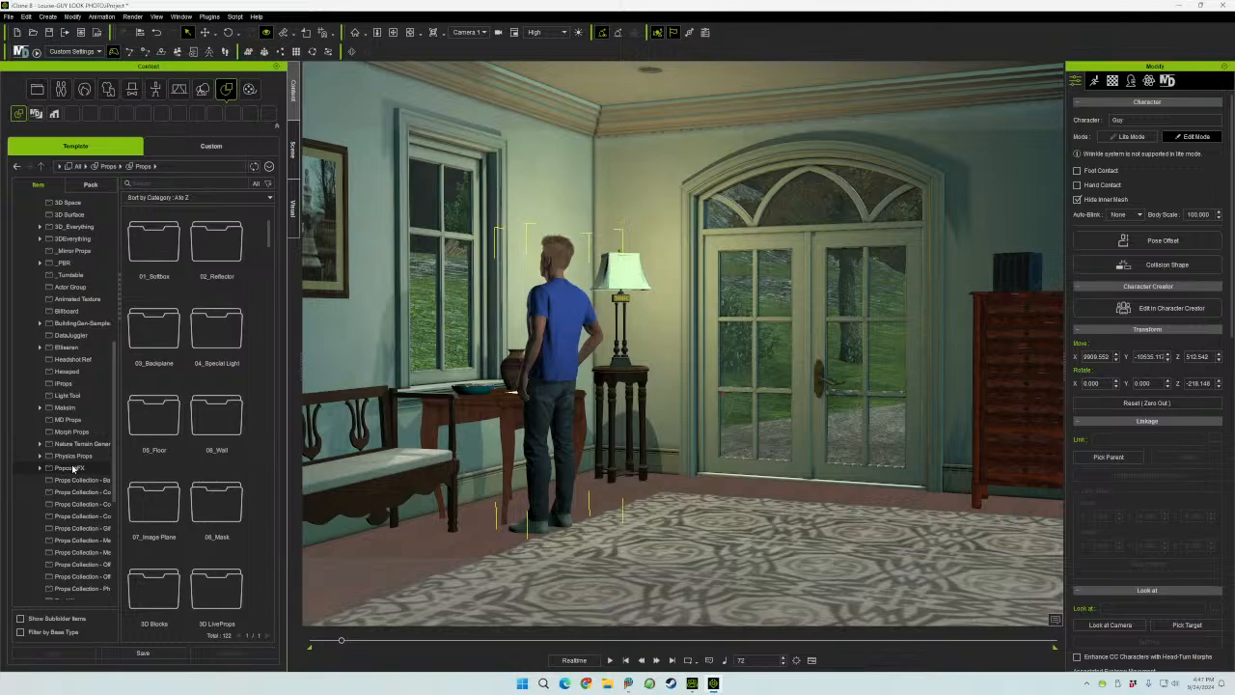
pyautogui.scroll(-3, 96, 444)
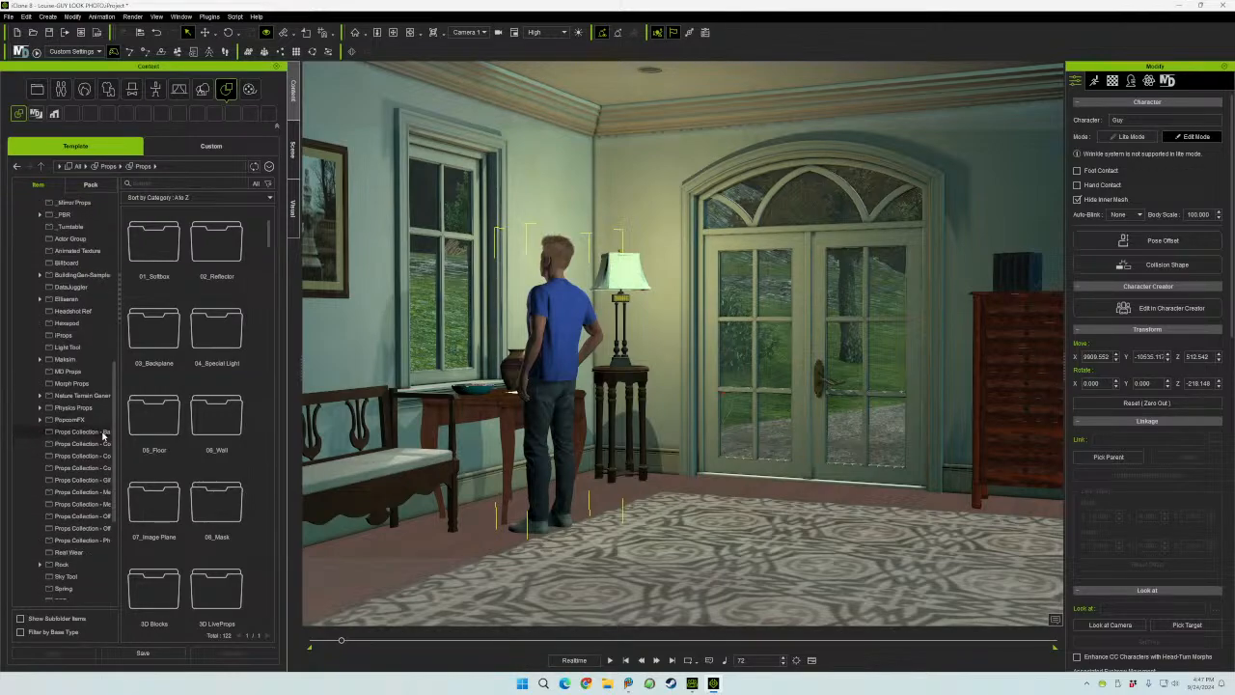
pyautogui.scroll(-2, 85, 488)
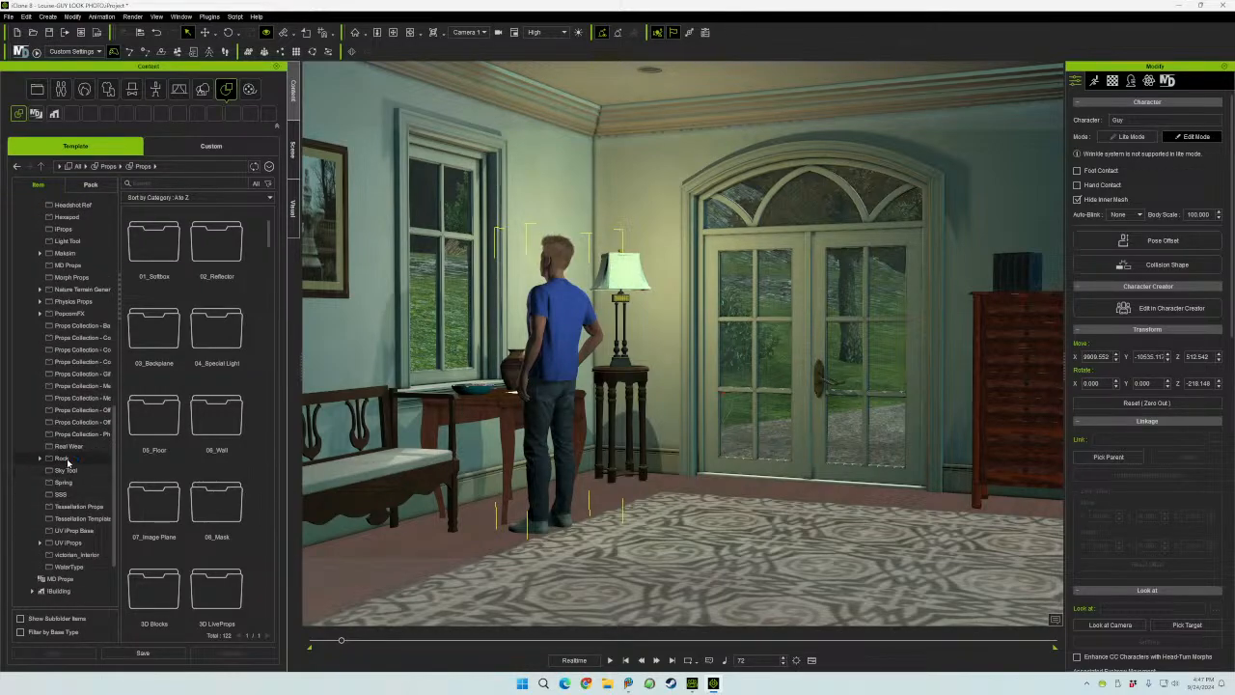
# - Test placing the Rock01 prop on the rug in the room and delete it
pyautogui.click(153, 330)
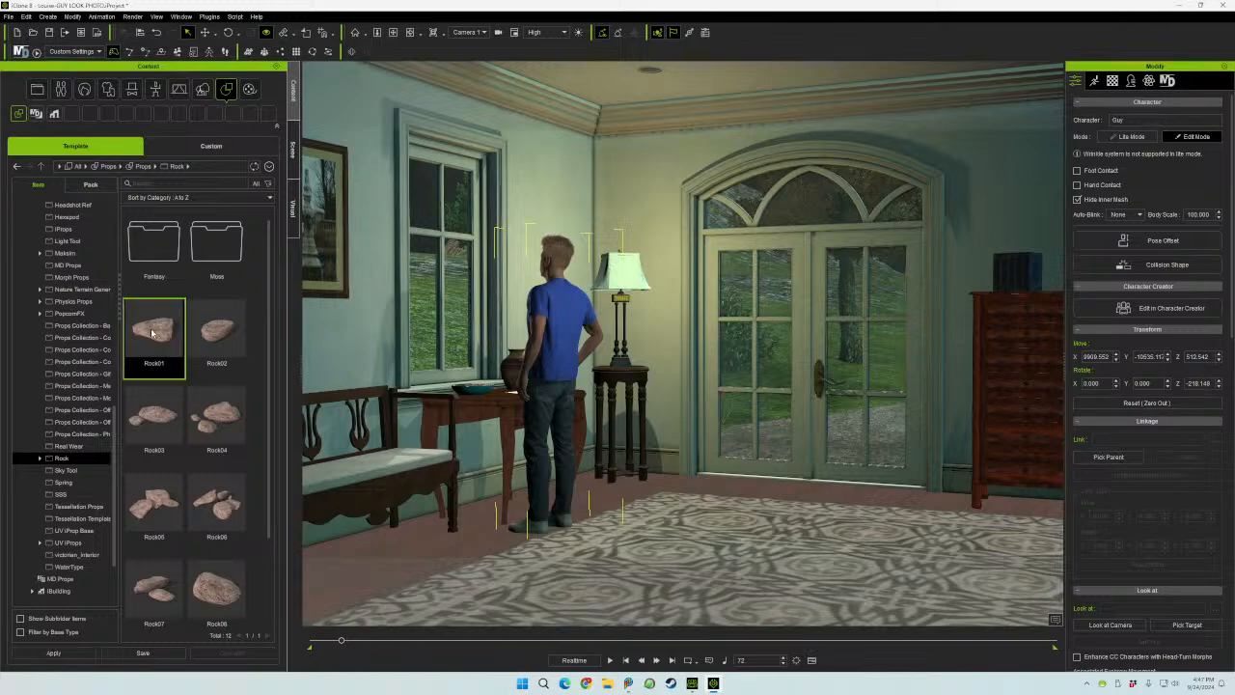
pyautogui.moveTo(152, 331); pyautogui.dragTo(749, 565)
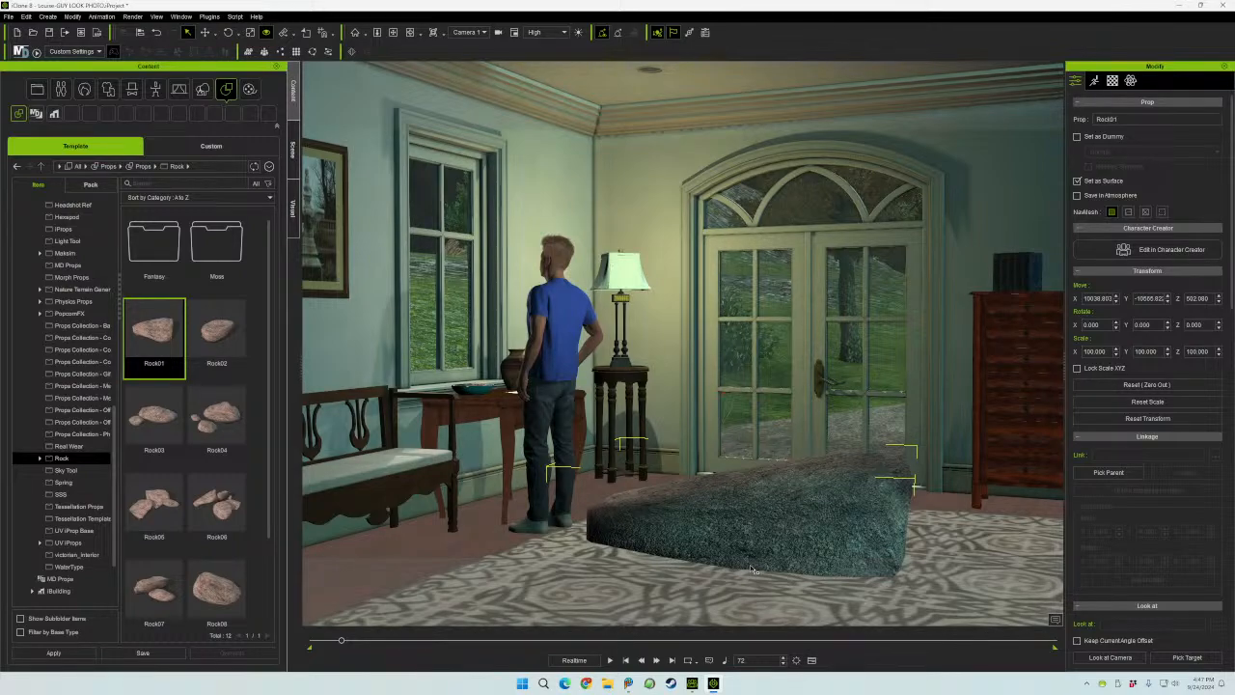
pyautogui.press('Delete')
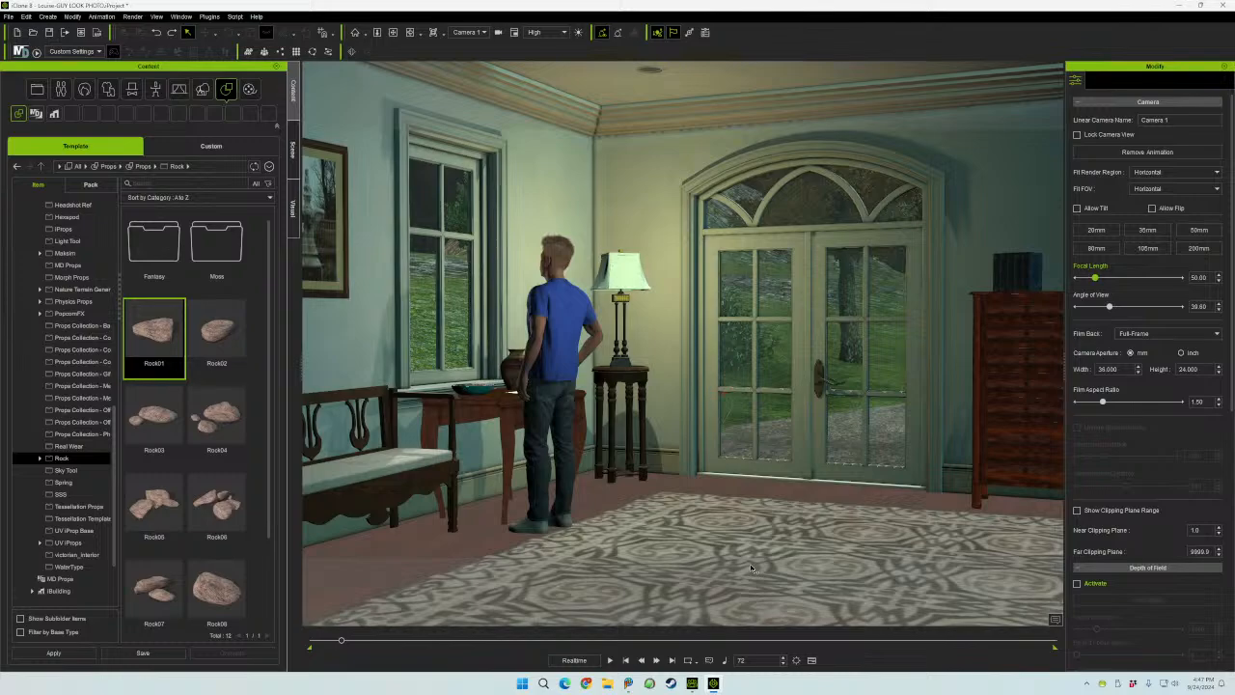
# - Undo the recent camera, visibility and placement changes back to before the carnations were added beside the pathway
pyautogui.hotkey('ctrl', 'z')
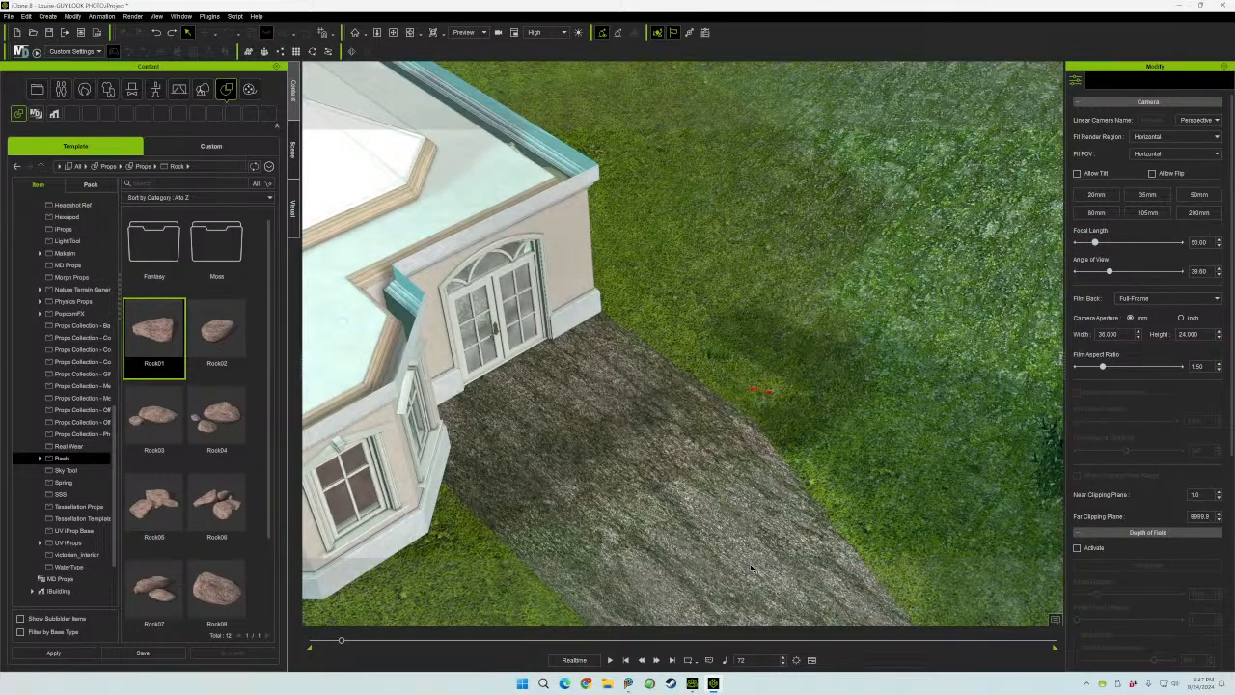
pyautogui.hotkey('ctrl', 'z')
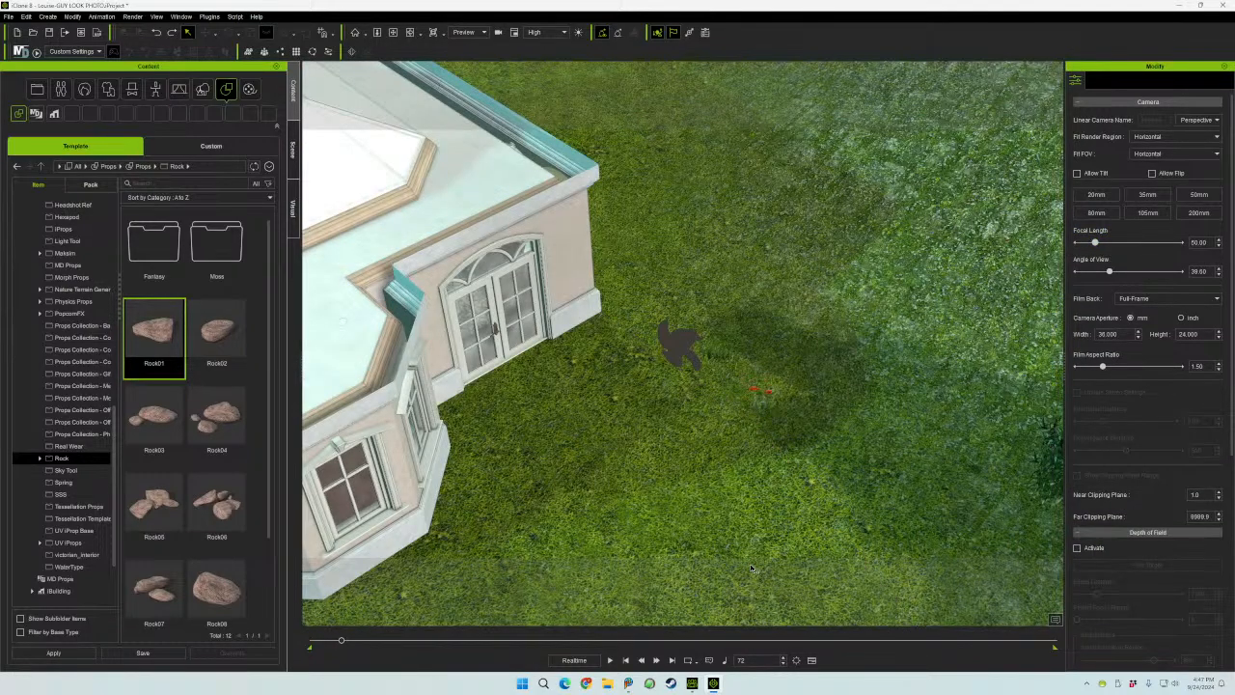
pyautogui.hotkey('ctrl', 'z')
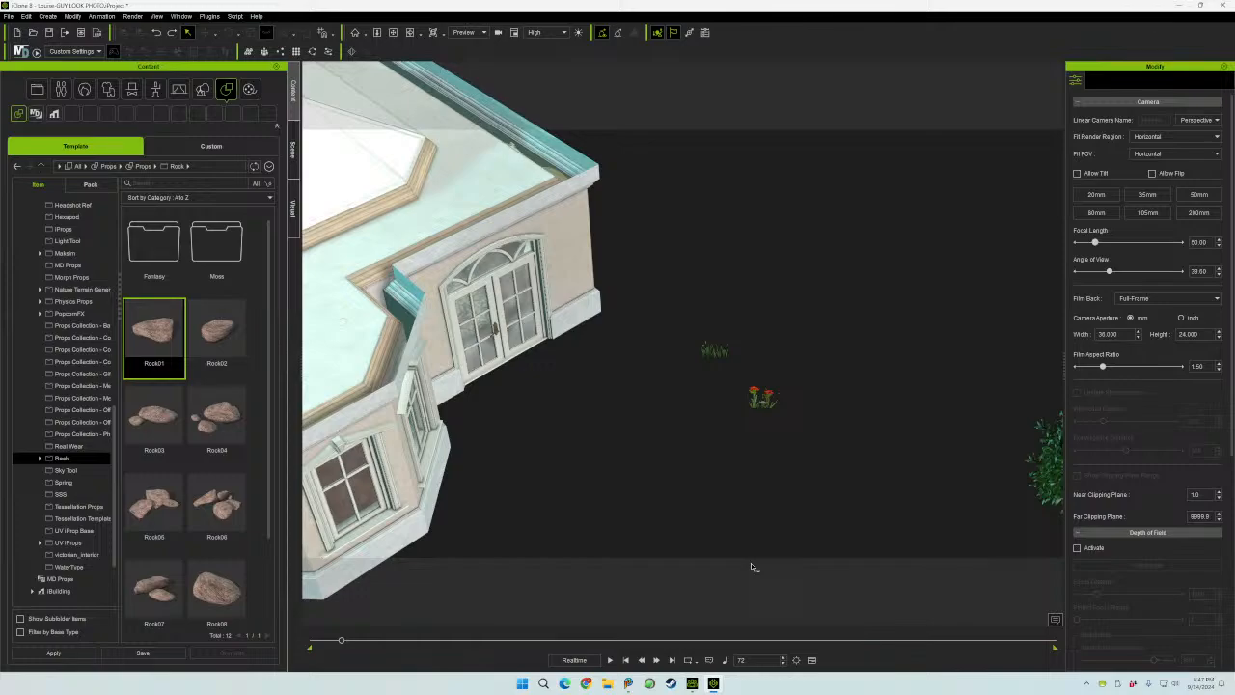
pyautogui.hotkey('ctrl', 'z')
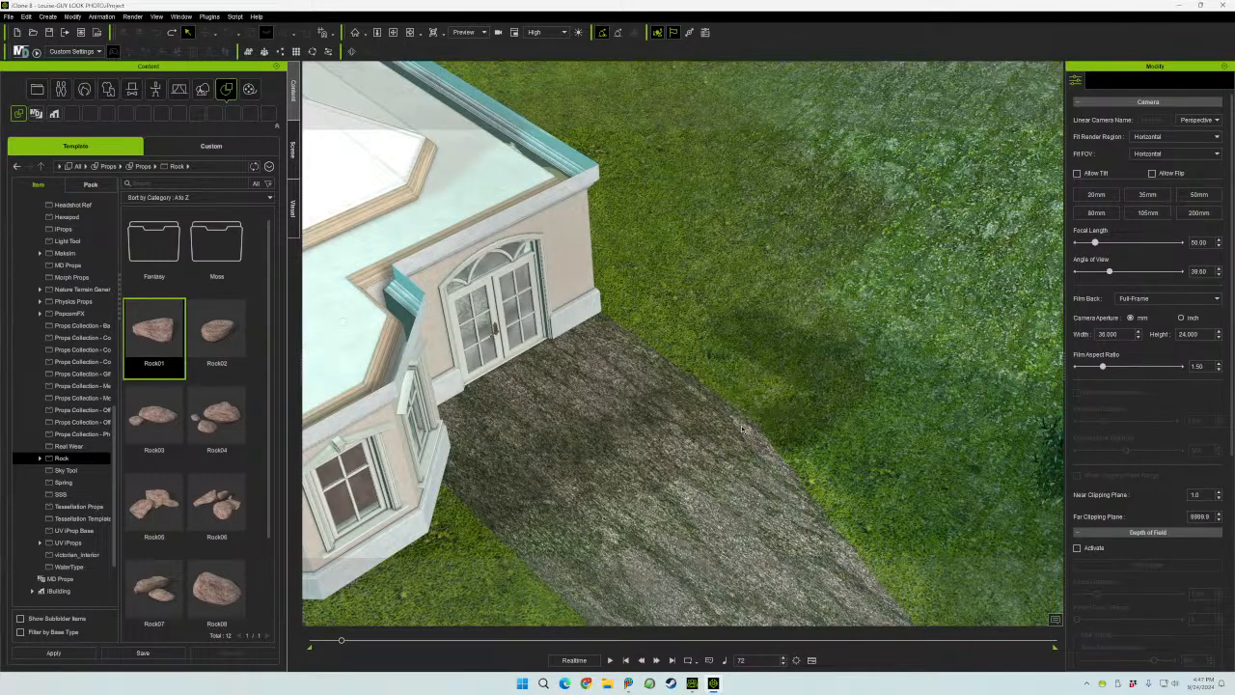
# - Check the available edit commands, try to box-select the grass beside the pathway, and look for it in the scene list
pyautogui.click(27, 17)
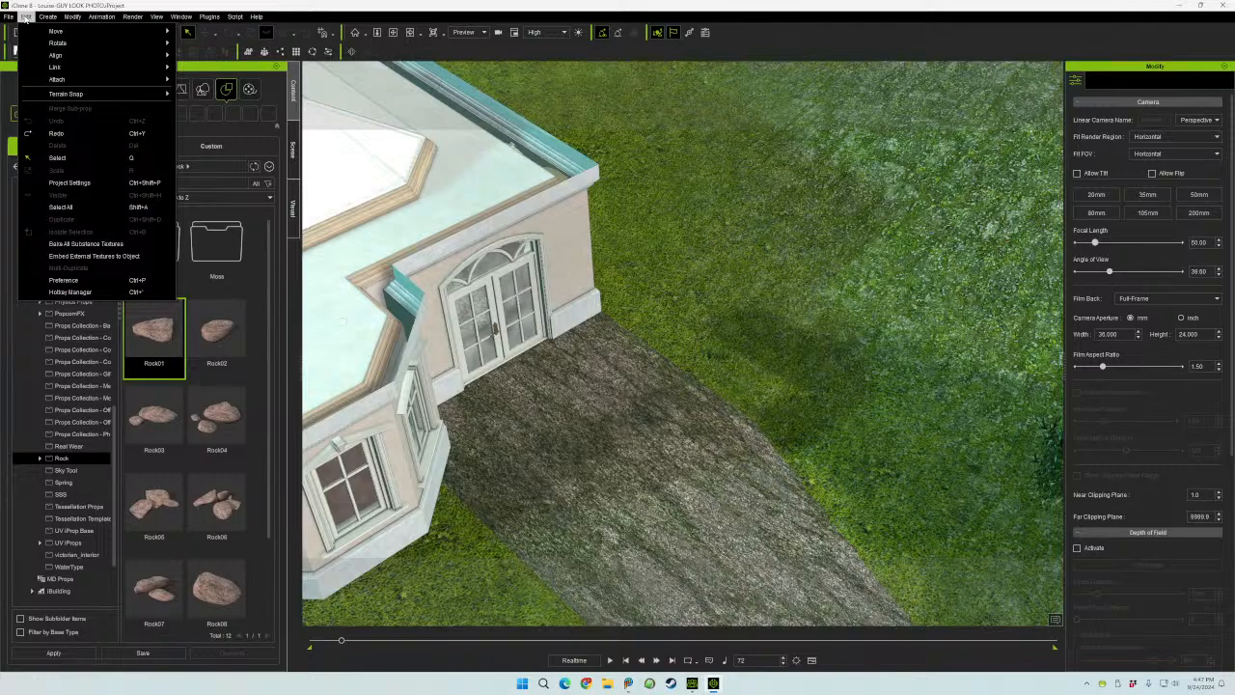
pyautogui.click(27, 20)
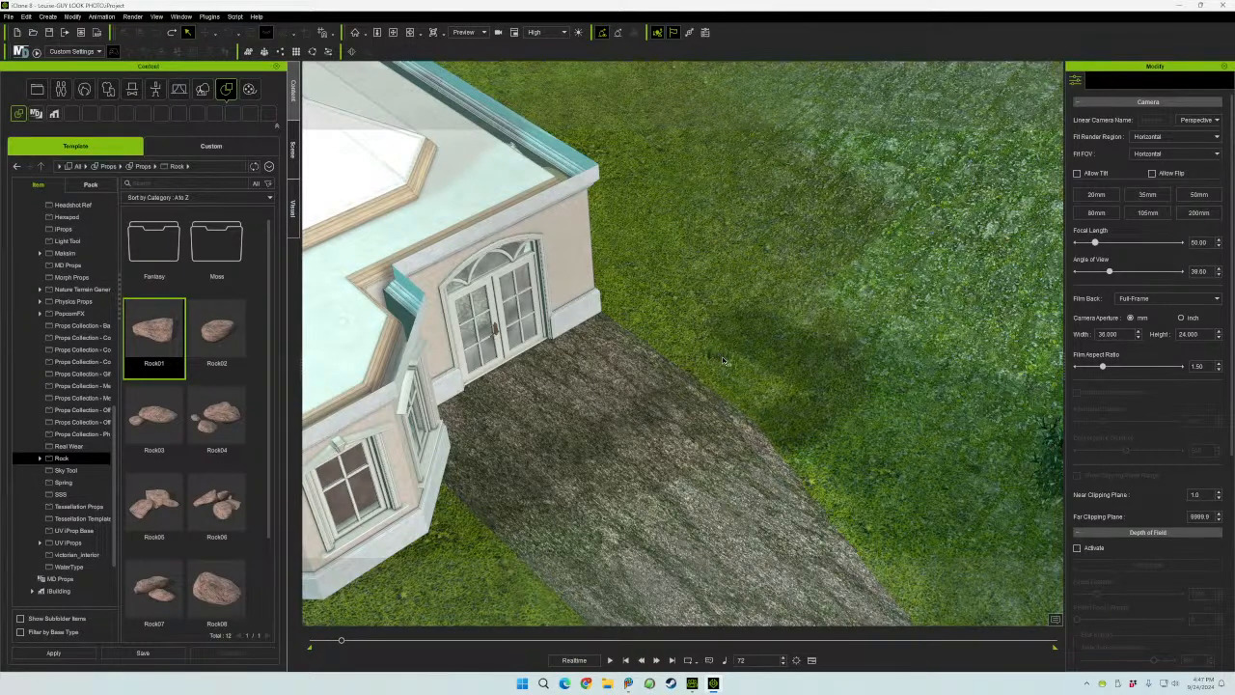
pyautogui.moveTo(772, 317); pyautogui.dragTo(655, 395)
pyautogui.click(292, 149)
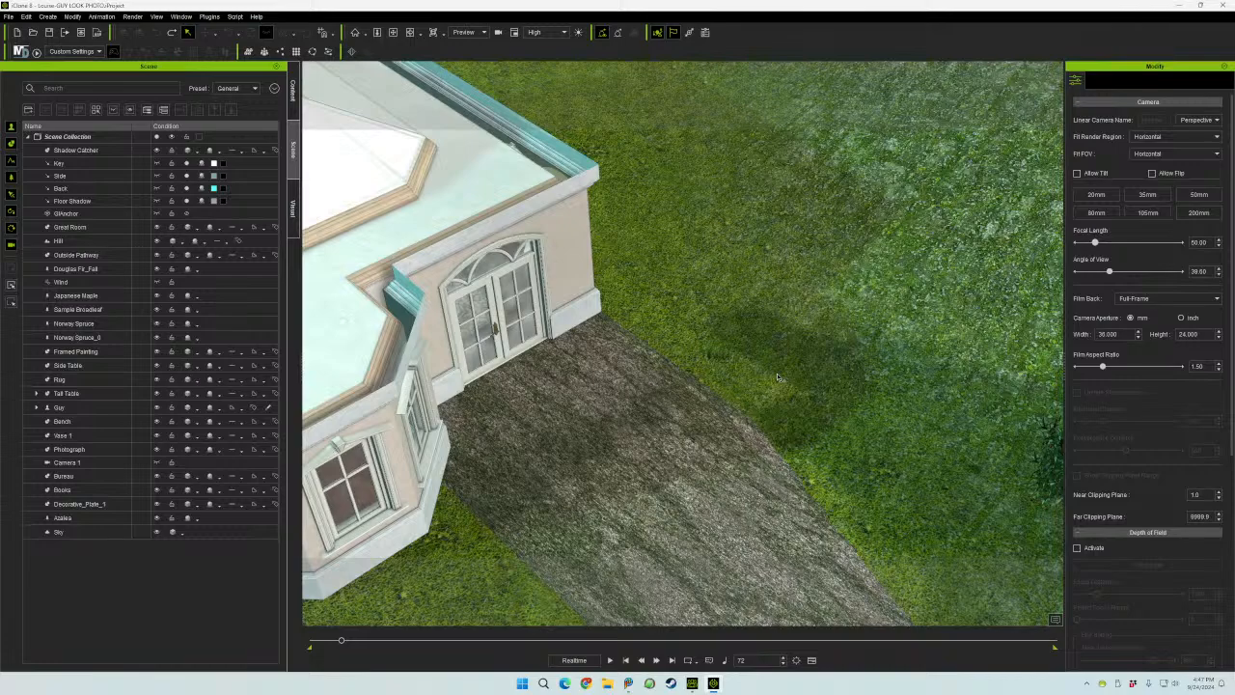
# - Exit iClone and close Character Creator
pyautogui.click(9, 17)
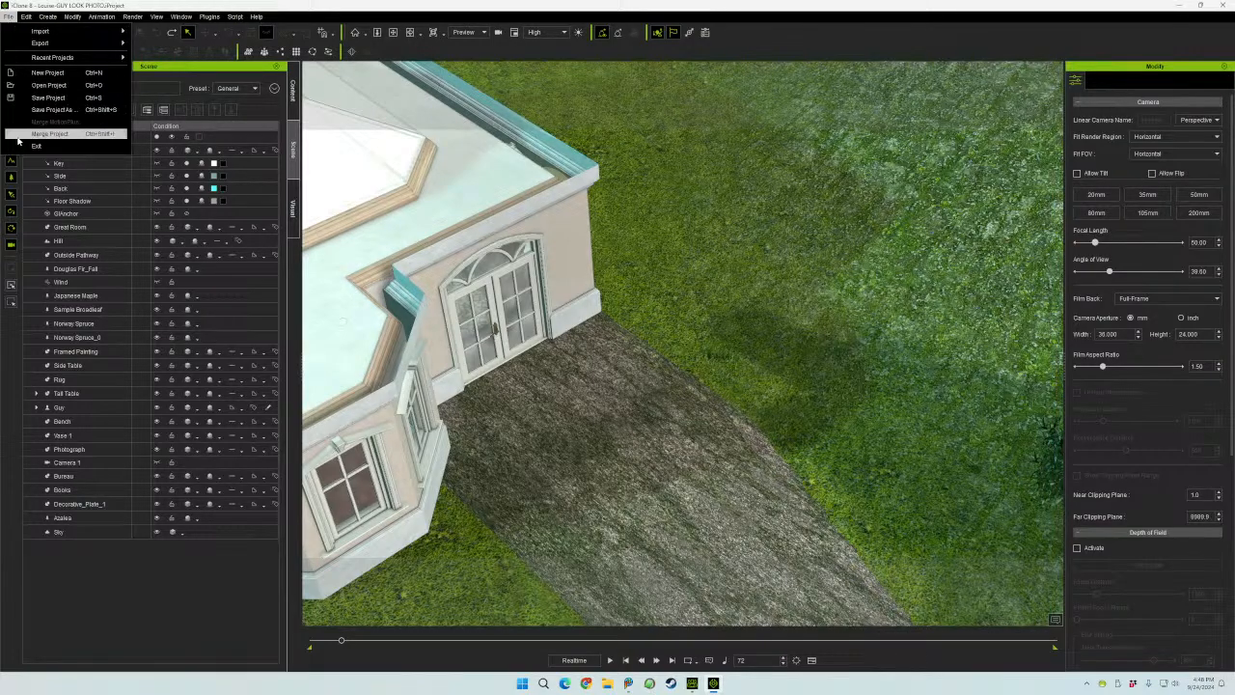
pyautogui.click(36, 146)
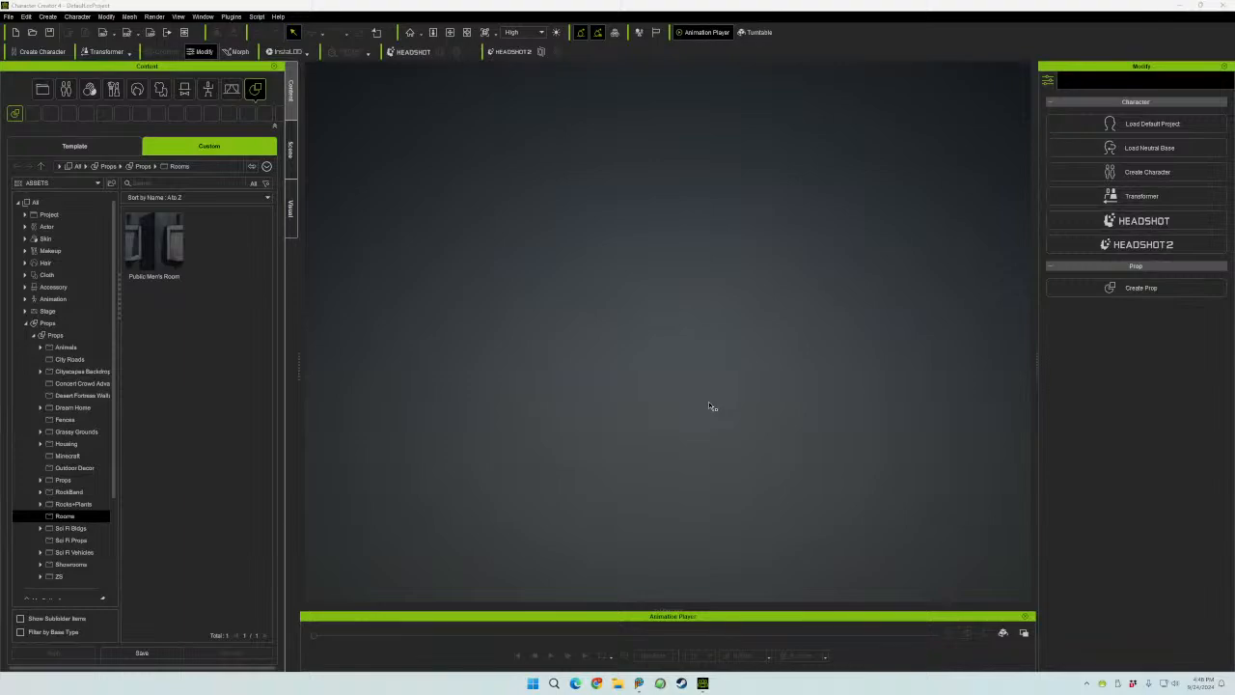
pyautogui.click(1224, 6)
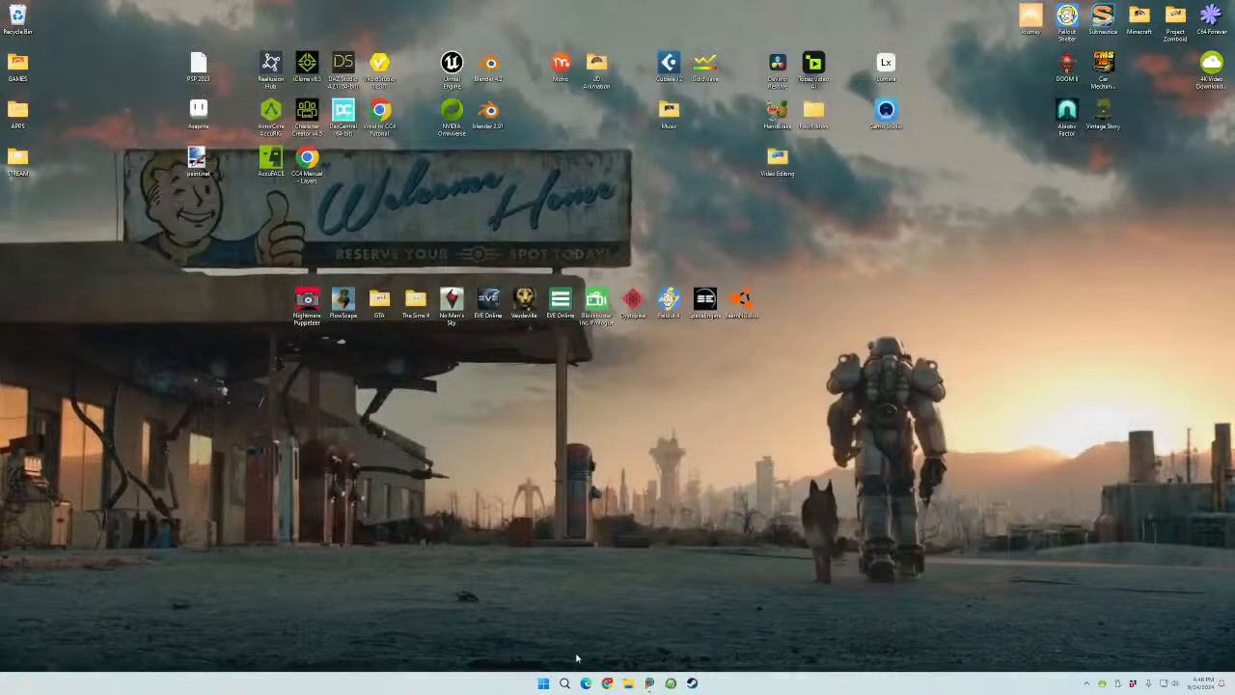
# - Relaunch iClone 8 and turn off the display of desktop icons while it loads
pyautogui.click(543, 682)
pyautogui.click(796, 380)
pyautogui.rightClick(952, 313)
pyautogui.moveTo(976, 321)
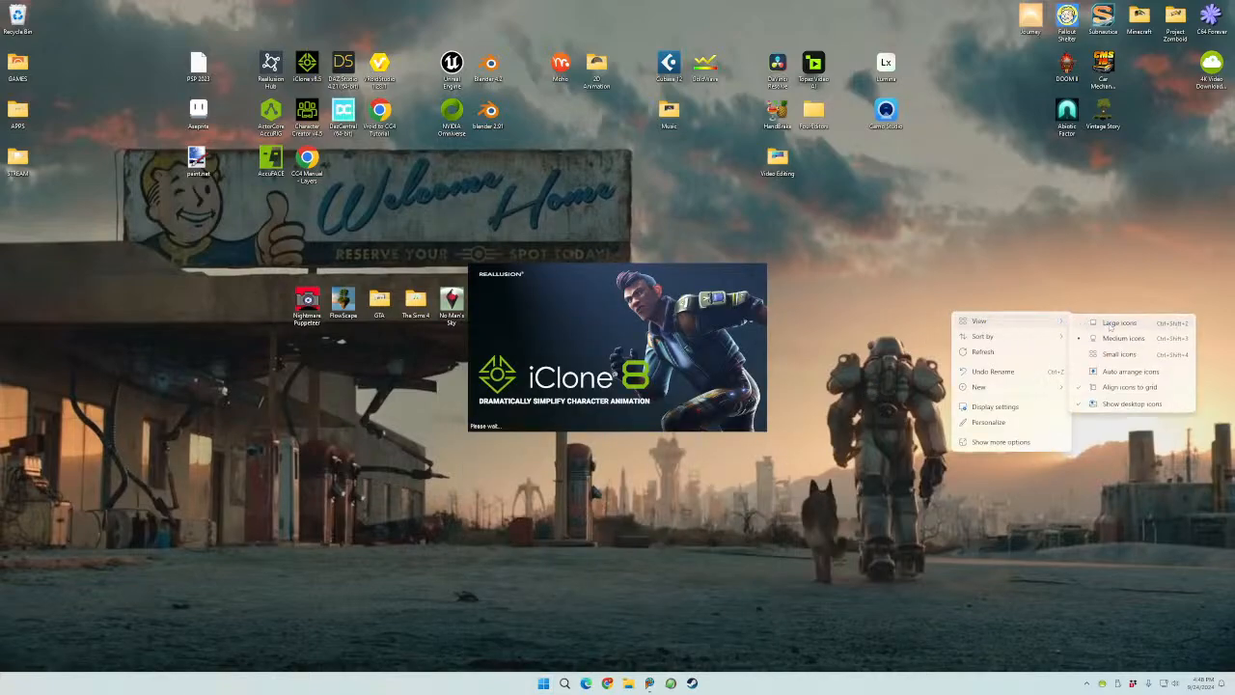
pyautogui.click(1128, 403)
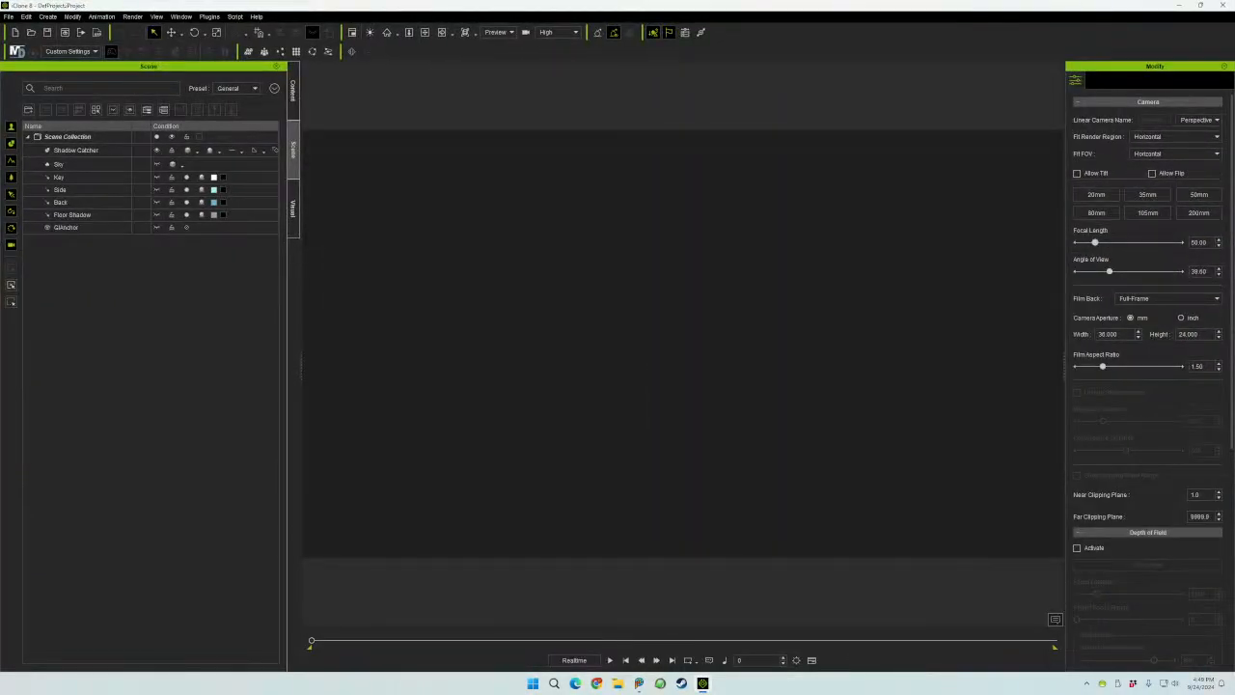
# - Load the GUY PACKING project and hide the Sky in its Lighting group
pyautogui.moveTo(1234, 463); pyautogui.dragTo(510, 382)
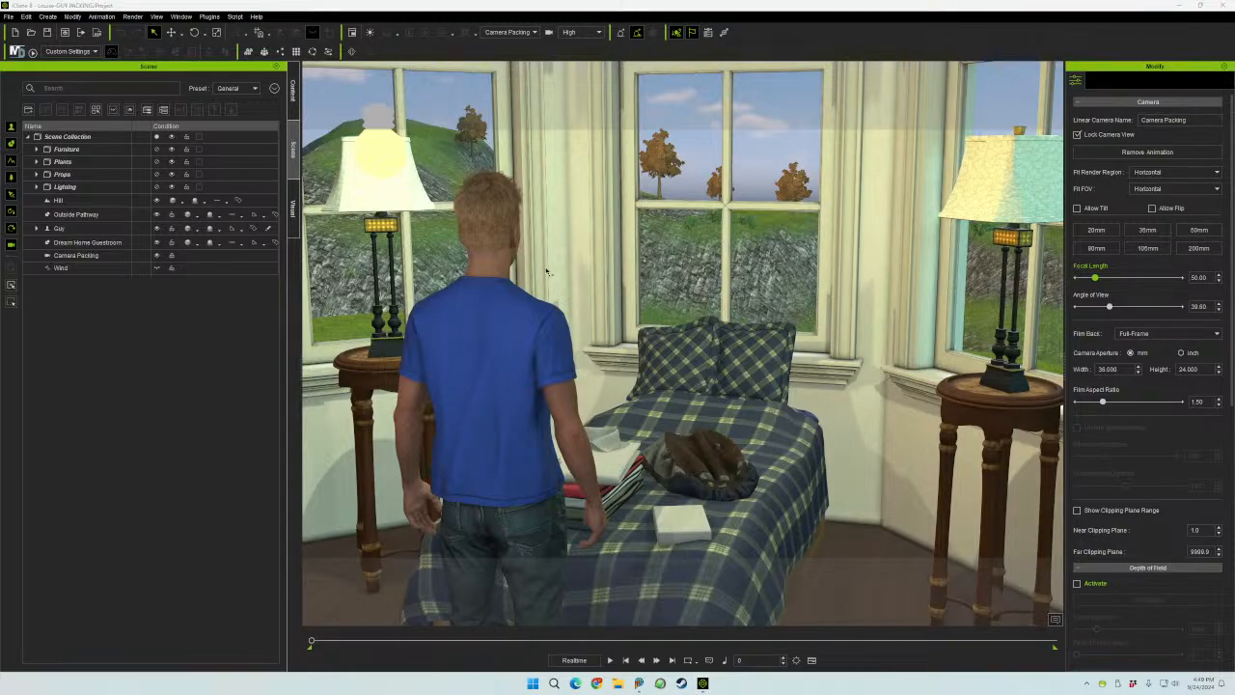
pyautogui.click(35, 187)
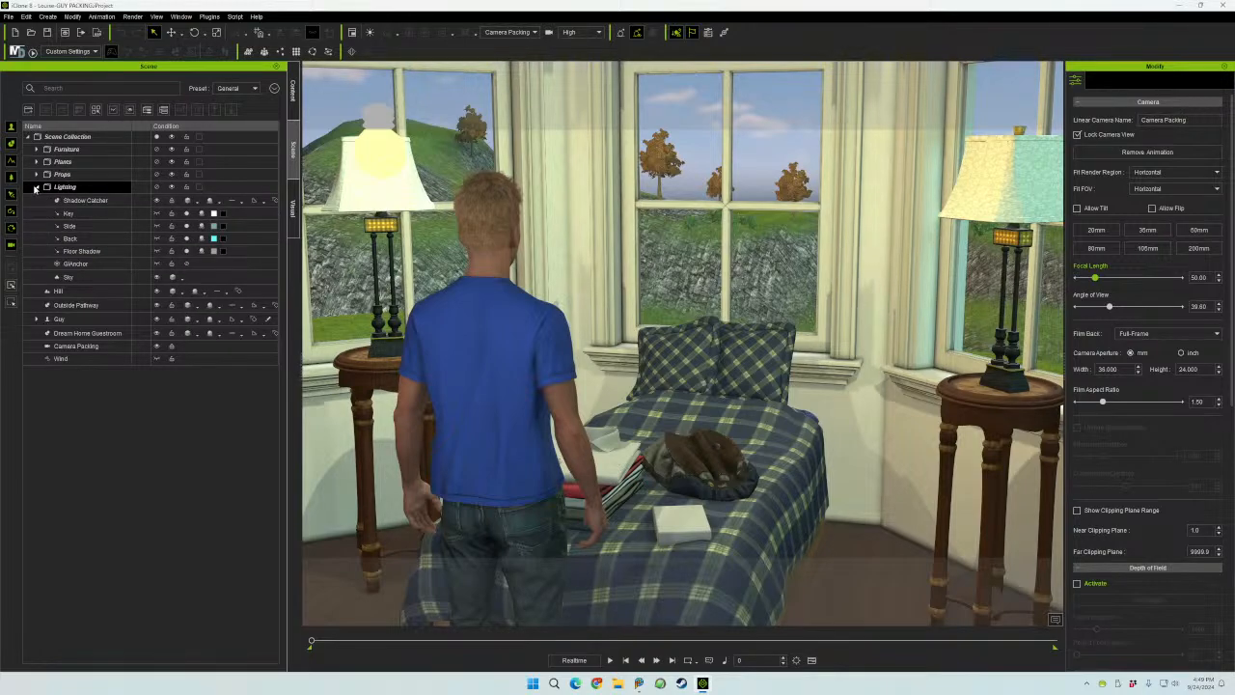
pyautogui.click(158, 279)
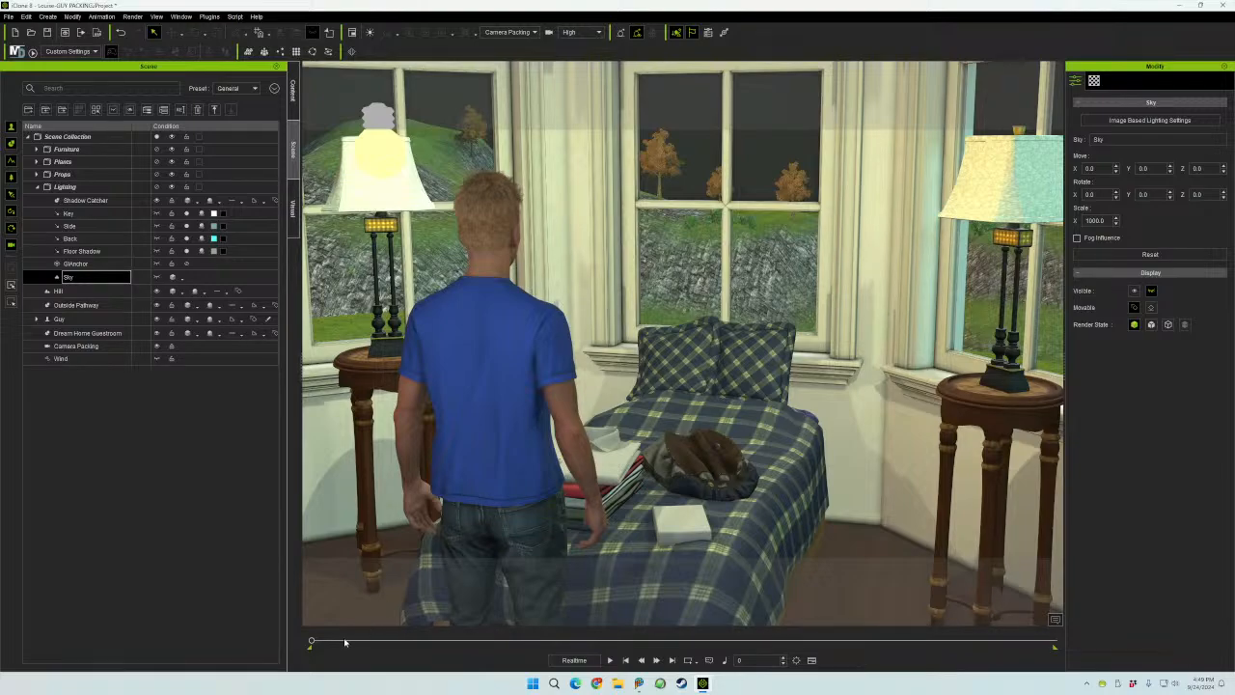
# - Render the first frame as a 3840x2160 PNG image named guy packing for editing in PaintShop Pro
pyautogui.moveTo(312, 641); pyautogui.dragTo(278, 641)
pyautogui.press('F10')
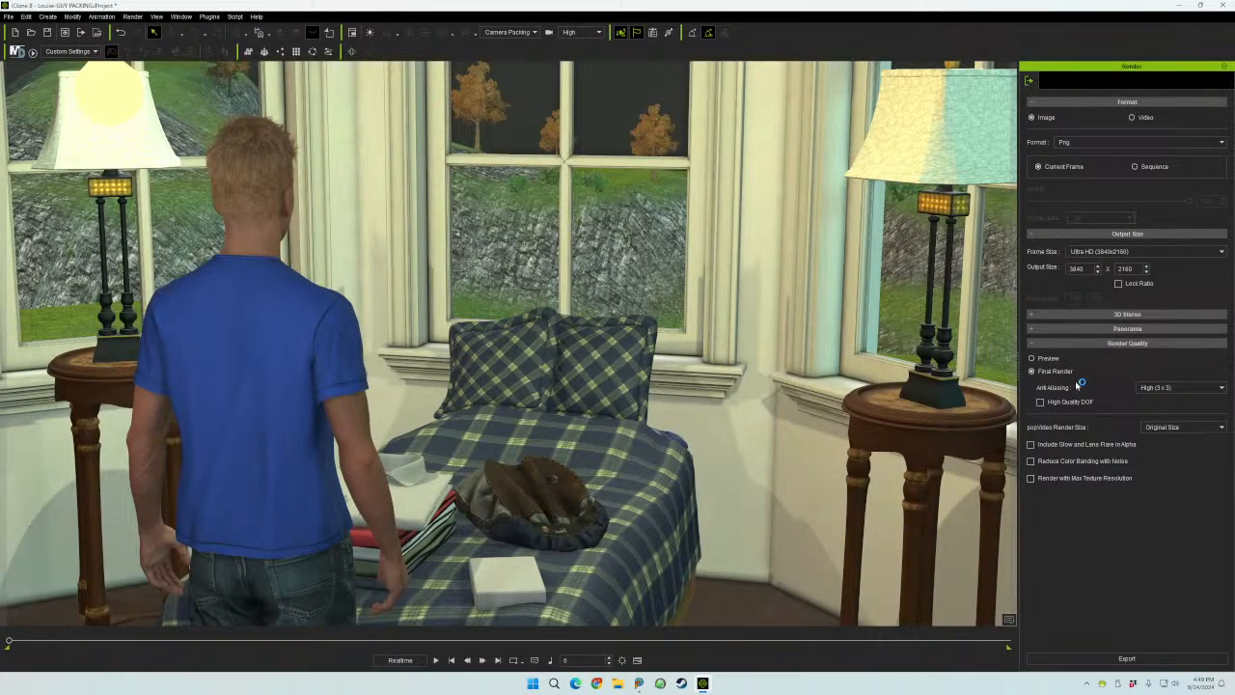
pyautogui.click(1126, 658)
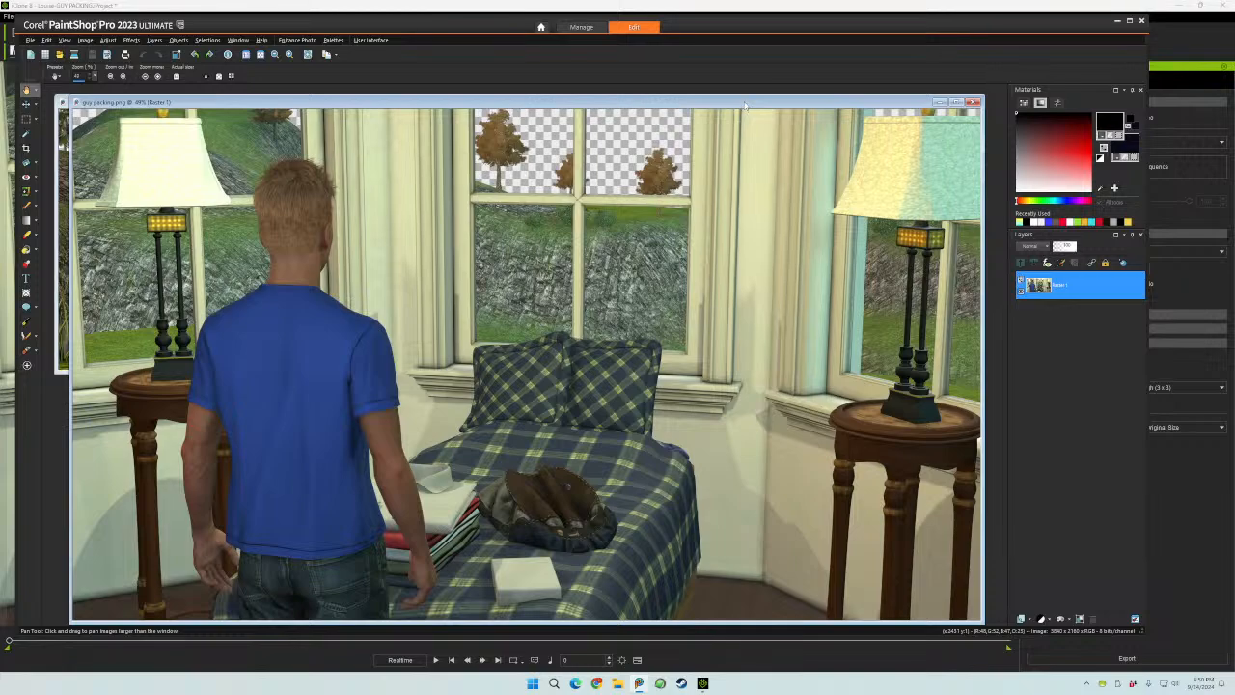
# - Zoom the guy packing image out to 25% and move its window partly clear of the other open images
pyautogui.scroll(-2, 743, 106)
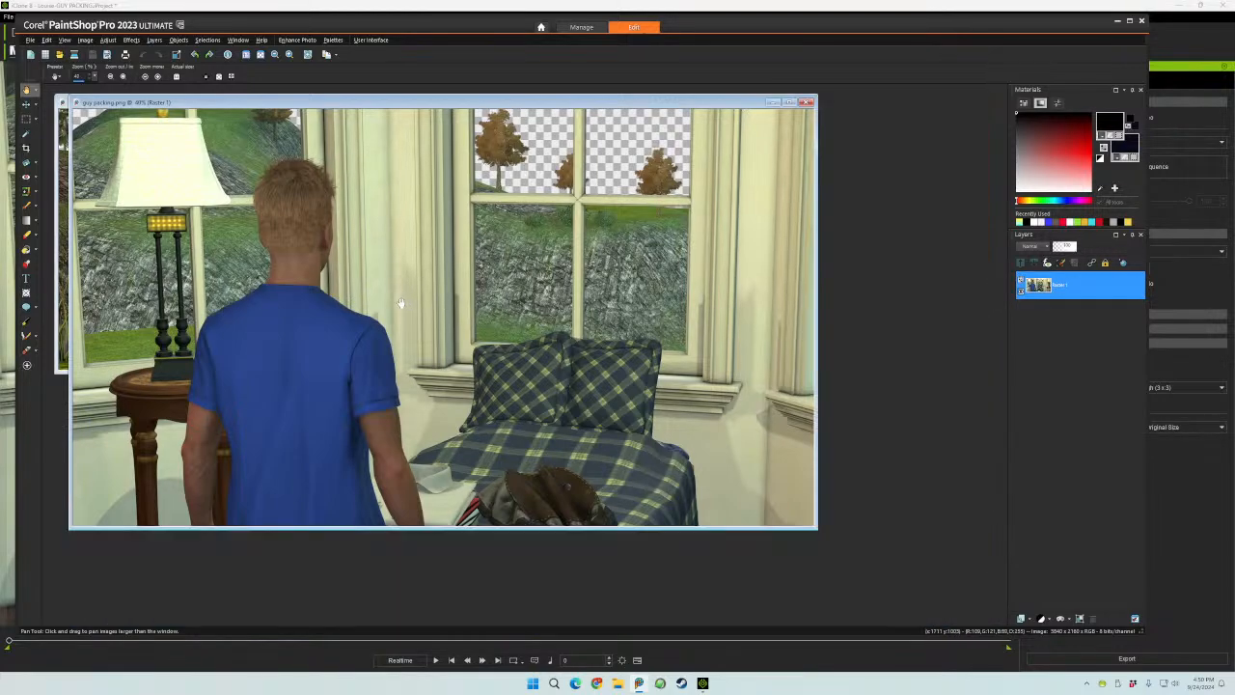
pyautogui.moveTo(281, 104); pyautogui.dragTo(315, 247)
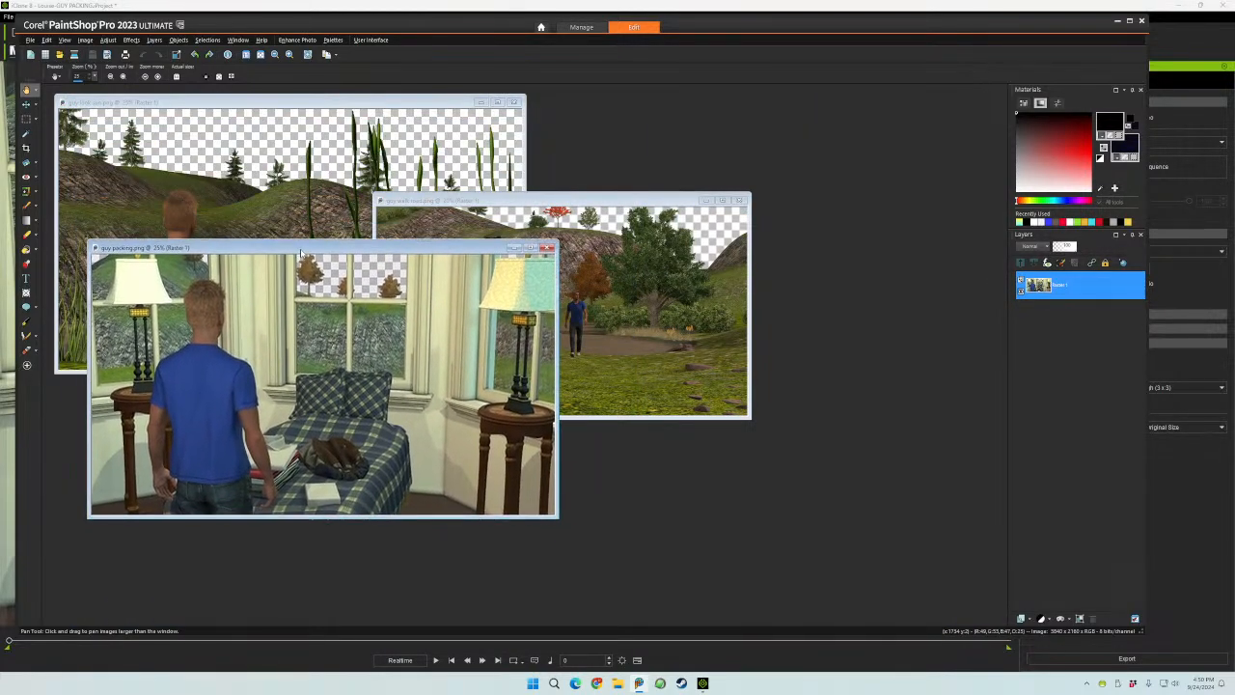
# - Switch to iClone, view the scene through the Preview camera and examine the lawn outside the guestroom windows
pyautogui.click(703, 682)
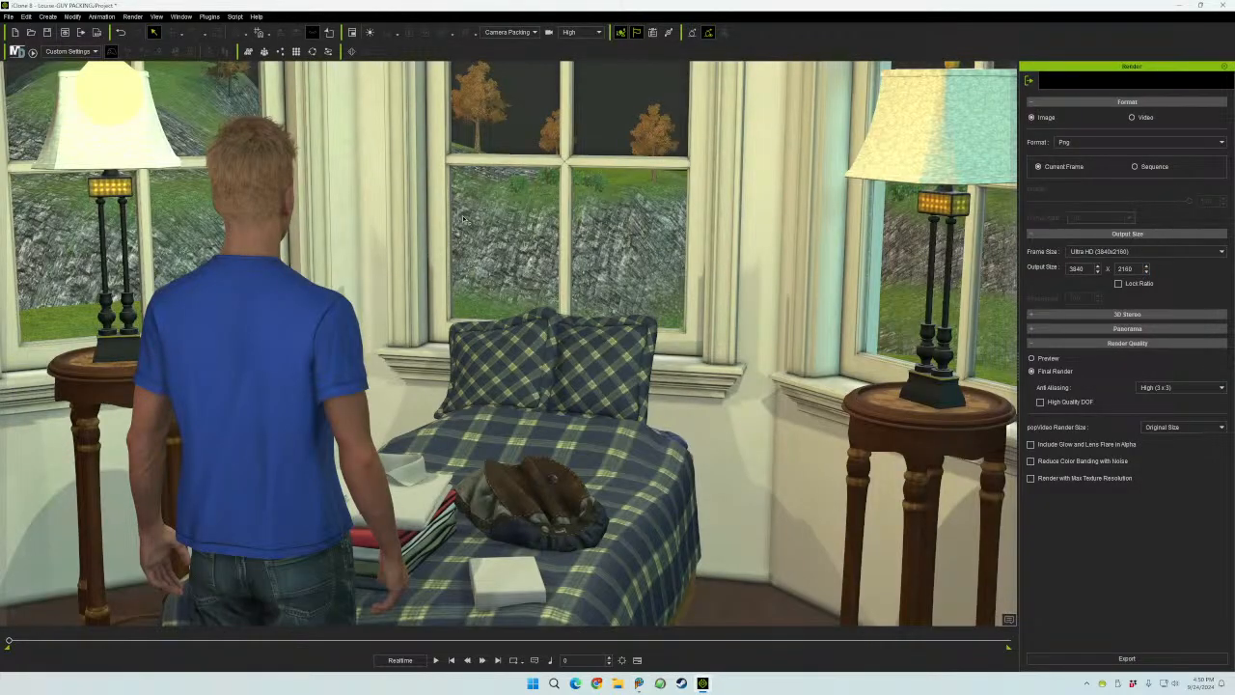
pyautogui.hotkey('alt', '7')
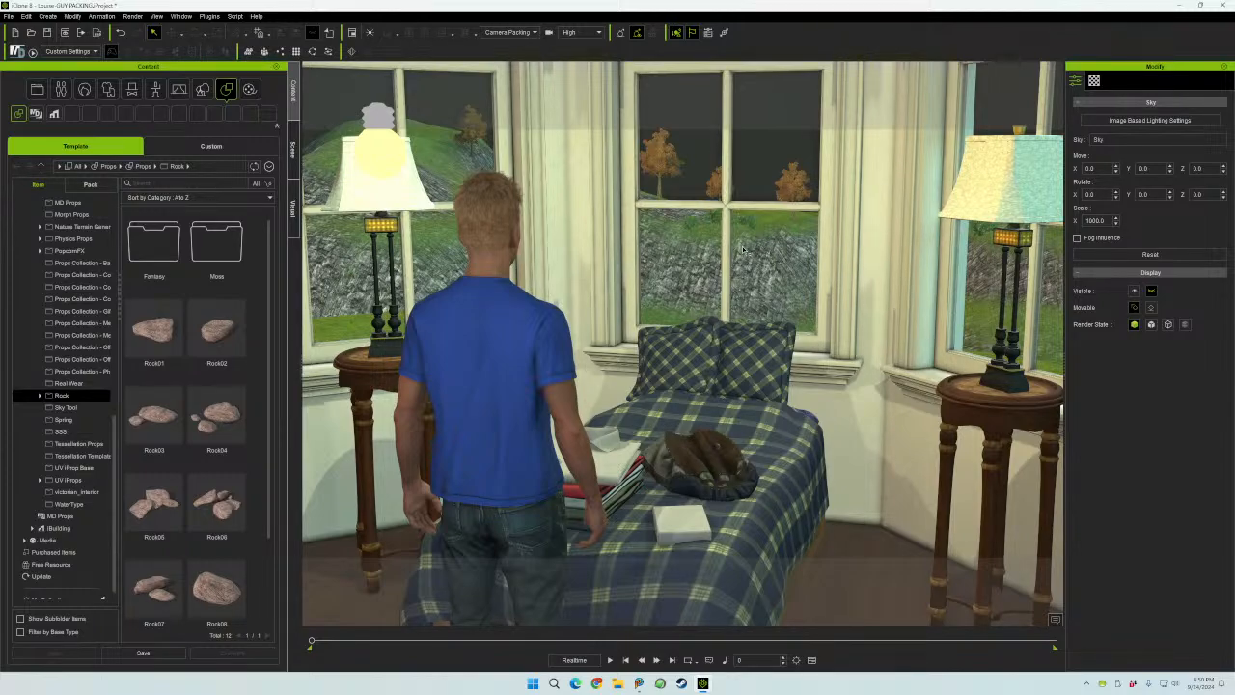
pyautogui.click(521, 33)
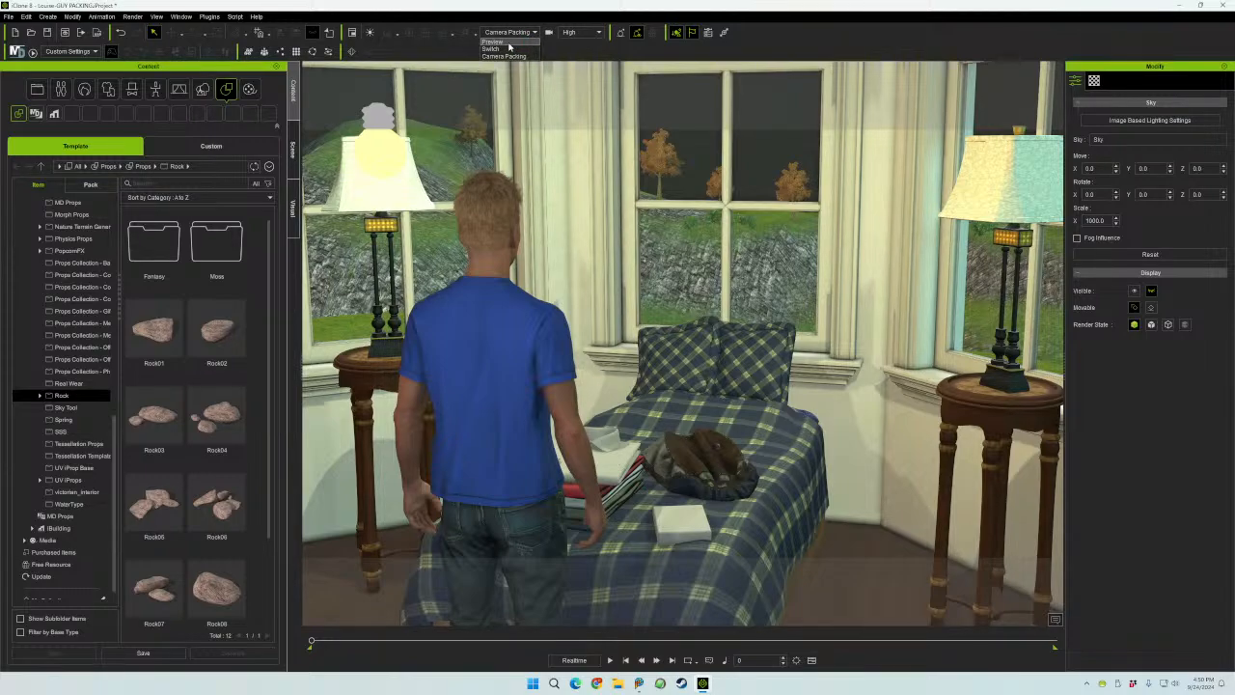
pyautogui.click(508, 43)
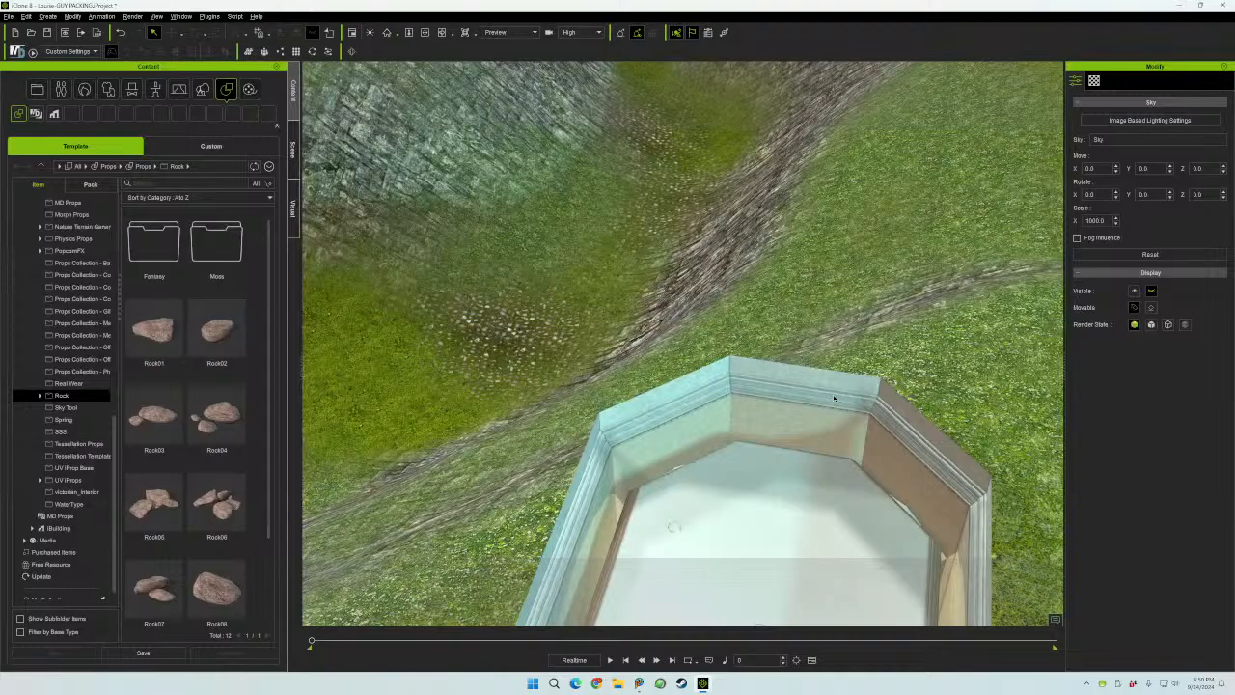
pyautogui.click(834, 399)
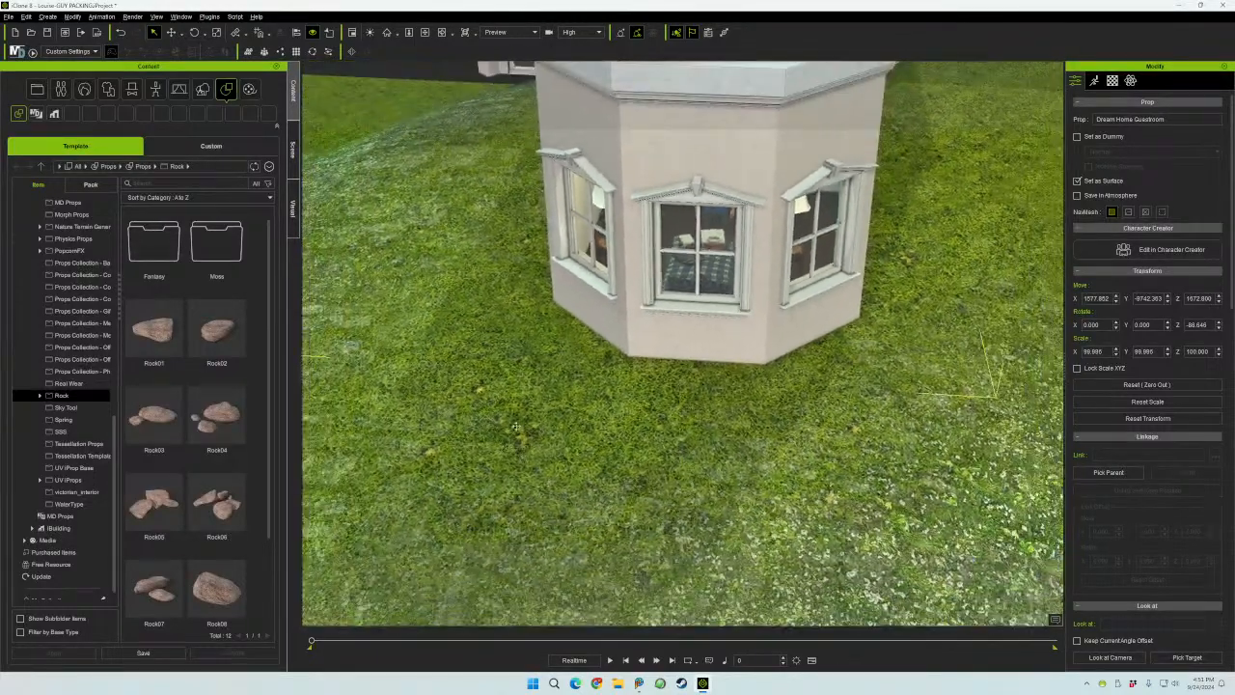
pyautogui.moveTo(516, 425); pyautogui.dragTo(513, 373, button='middle')
pyautogui.click(513, 373)
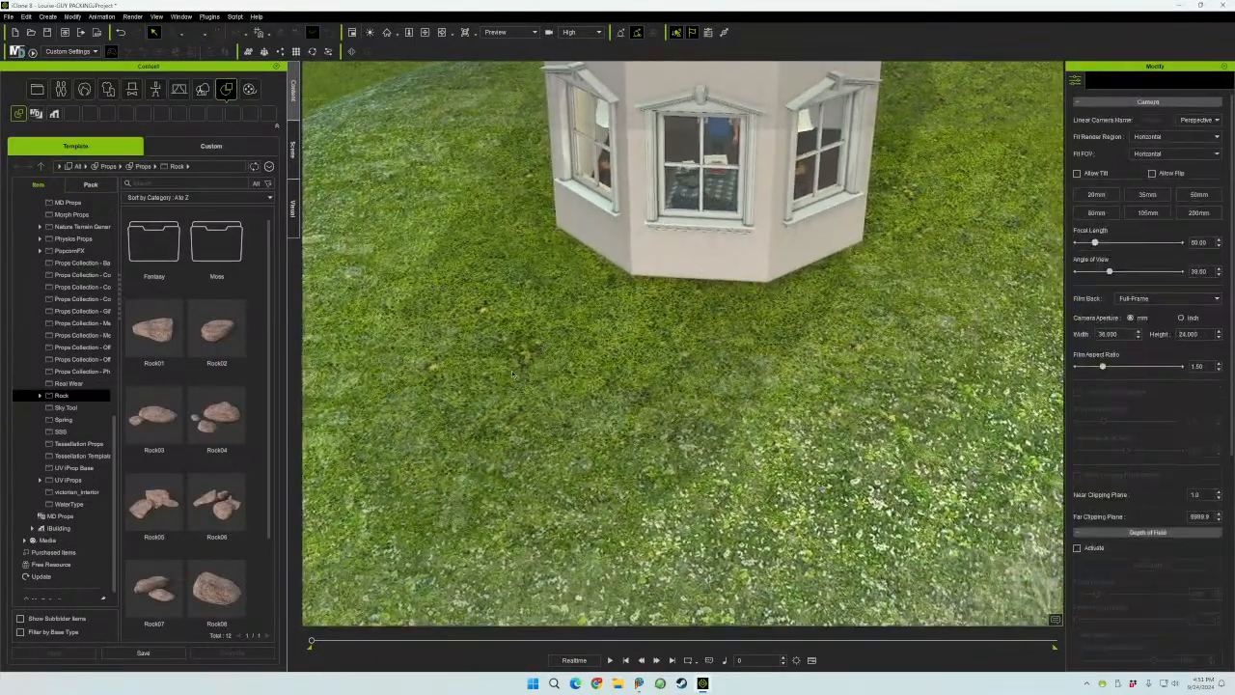
# - Try to place the Grass plant from the Set library on the lawn in front of the guestroom
pyautogui.click(294, 150)
pyautogui.click(294, 90)
pyautogui.scroll(3, 72, 337)
pyautogui.scroll(10, 69, 343)
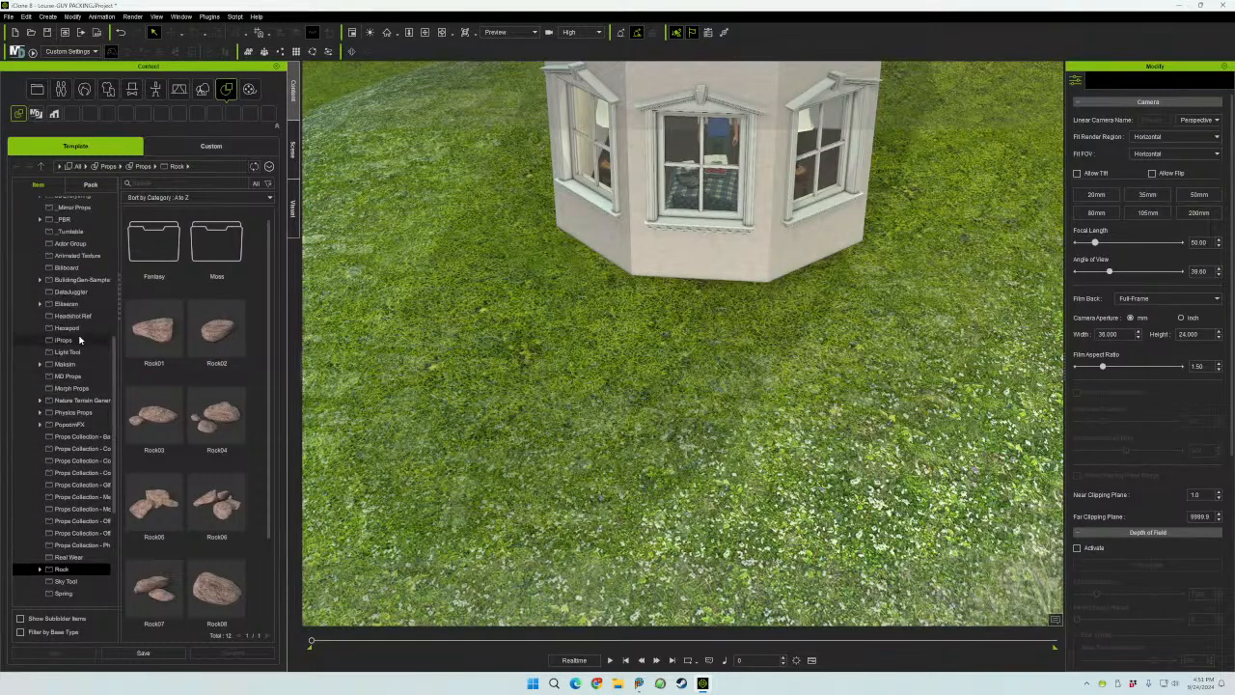
pyautogui.scroll(3, 82, 332)
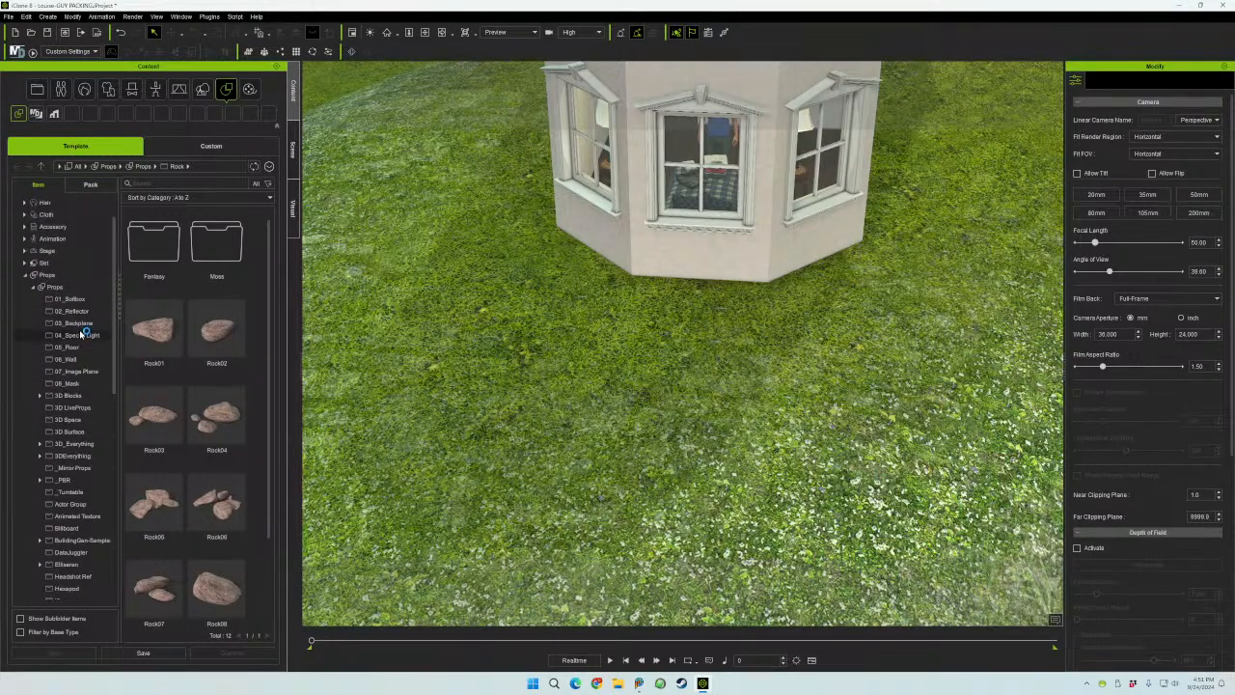
pyautogui.click(27, 282)
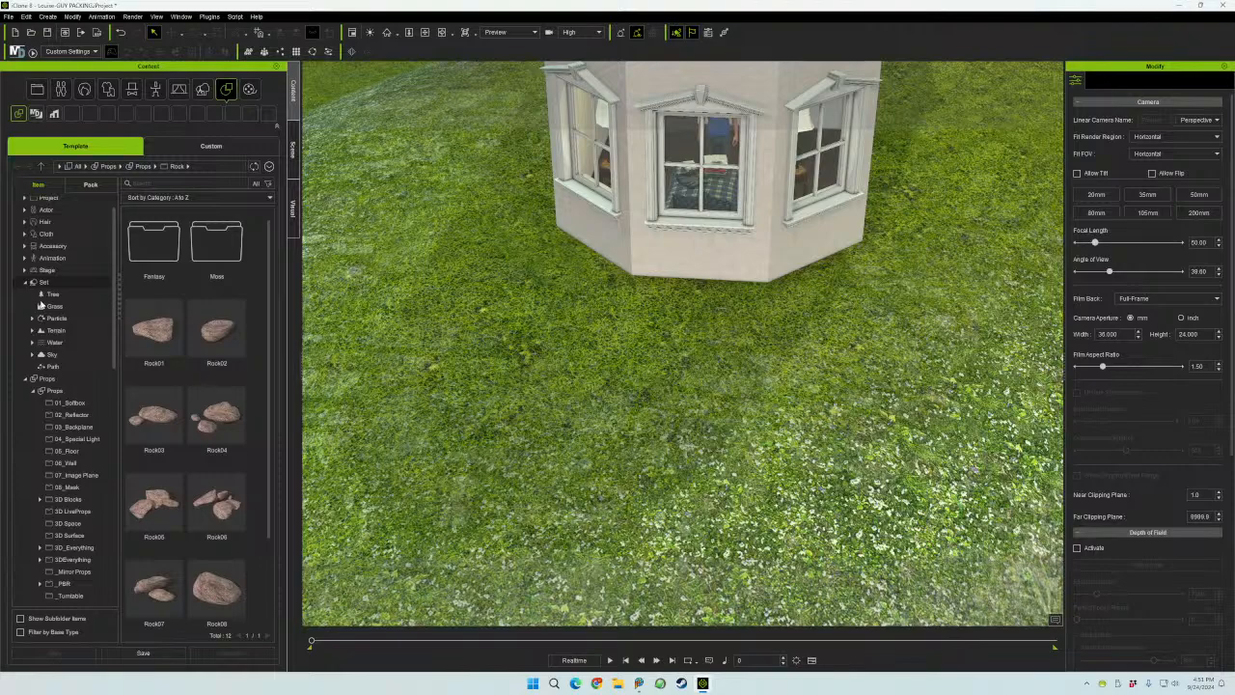
pyautogui.click(55, 306)
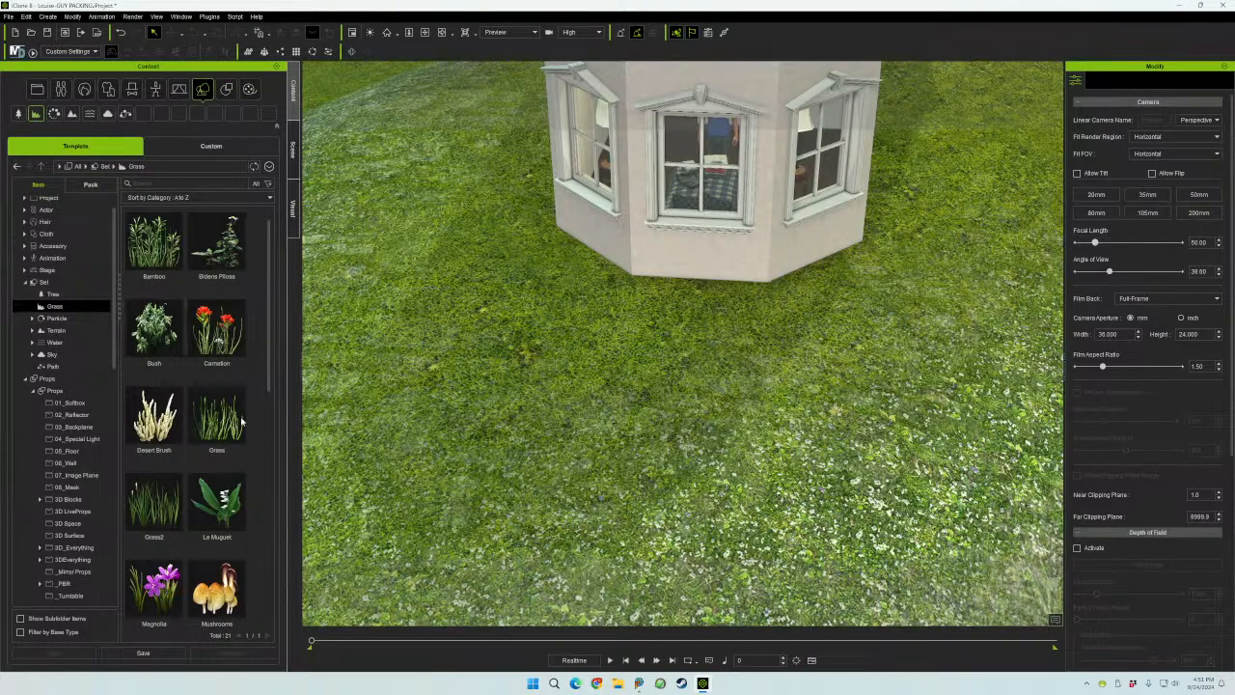
pyautogui.moveTo(217, 415); pyautogui.dragTo(719, 433)
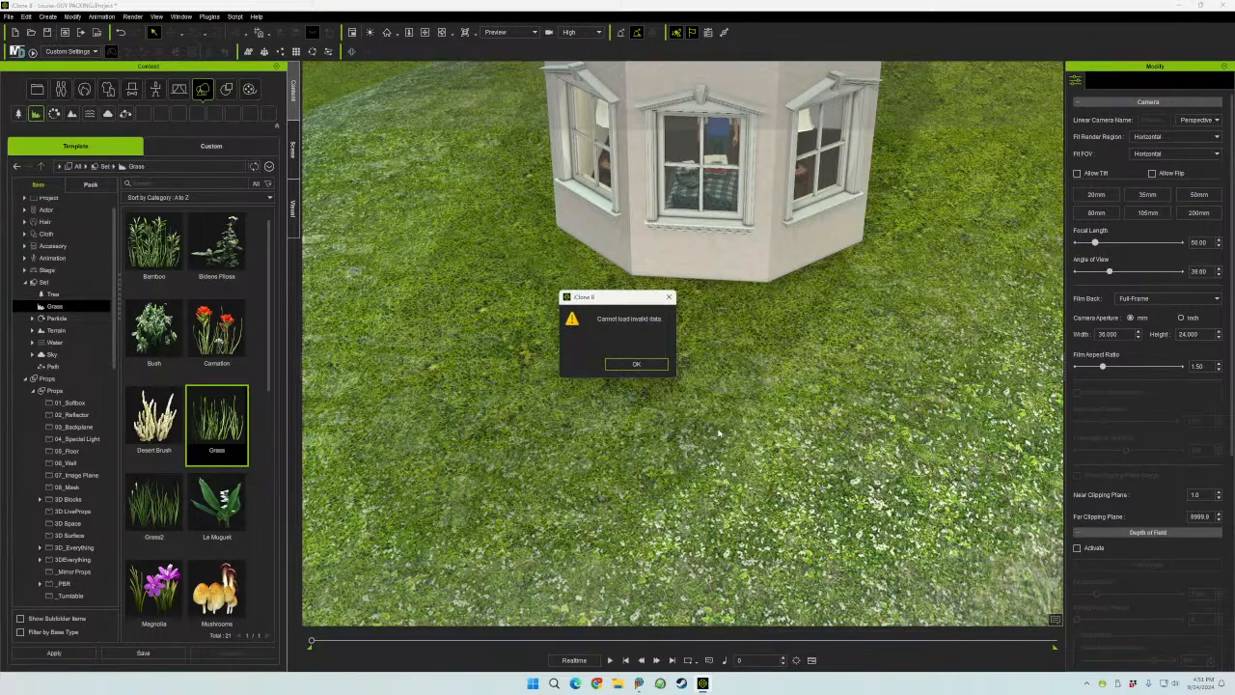
pyautogui.click(636, 365)
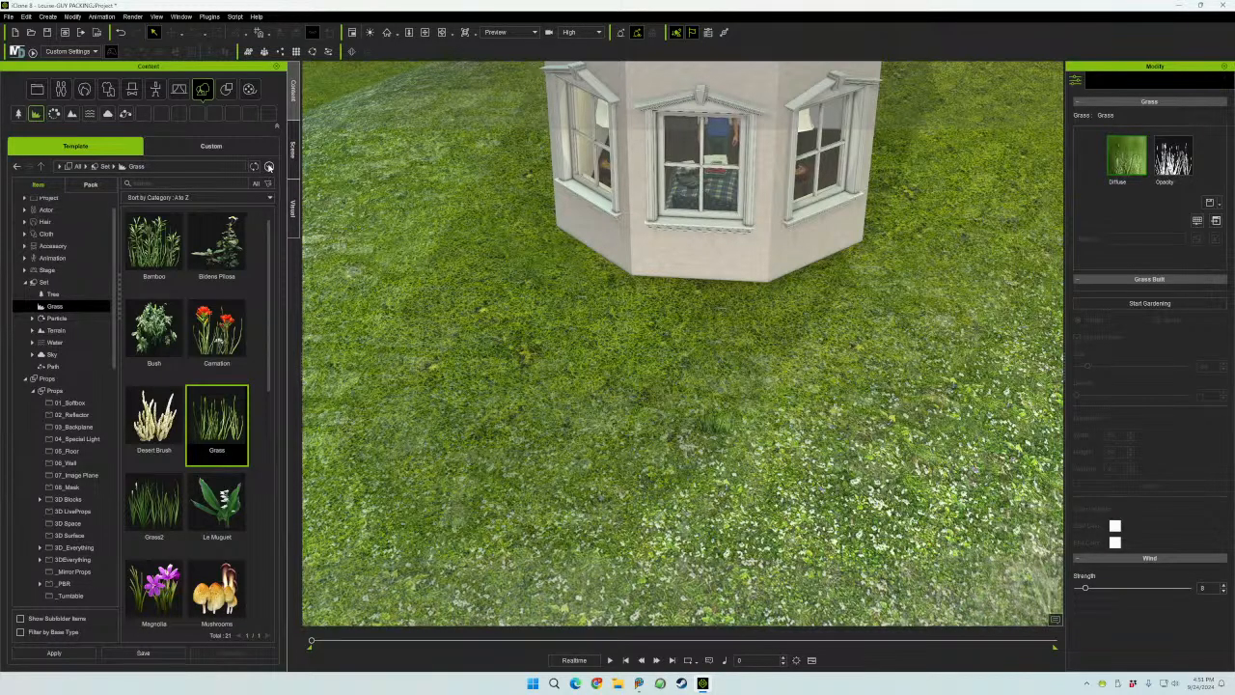
# - Check the content library's options and its list of content packs with updates
pyautogui.click(270, 165)
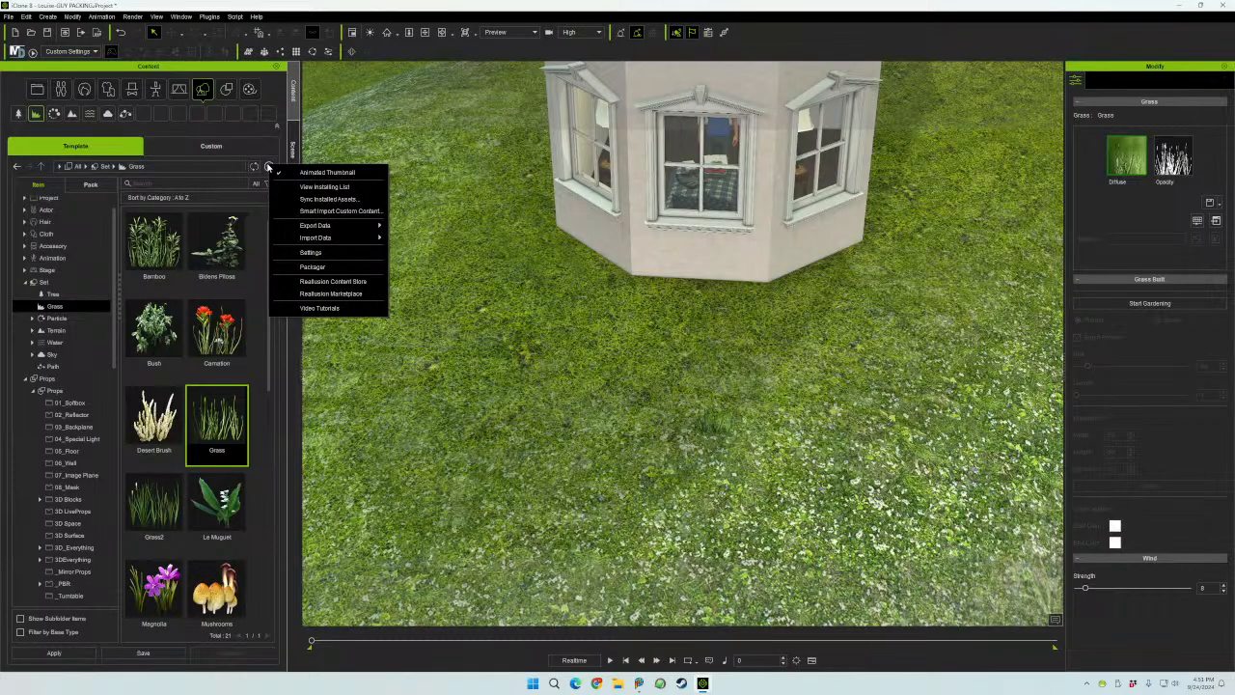
pyautogui.click(80, 189)
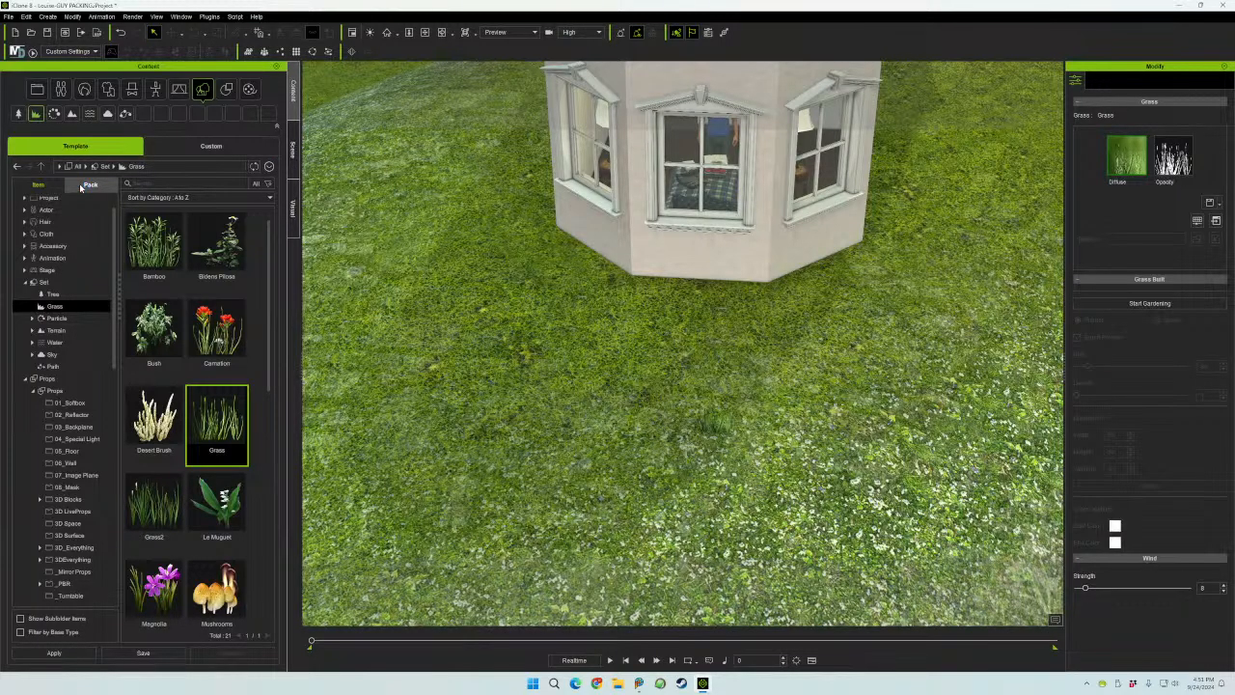
pyautogui.click(80, 186)
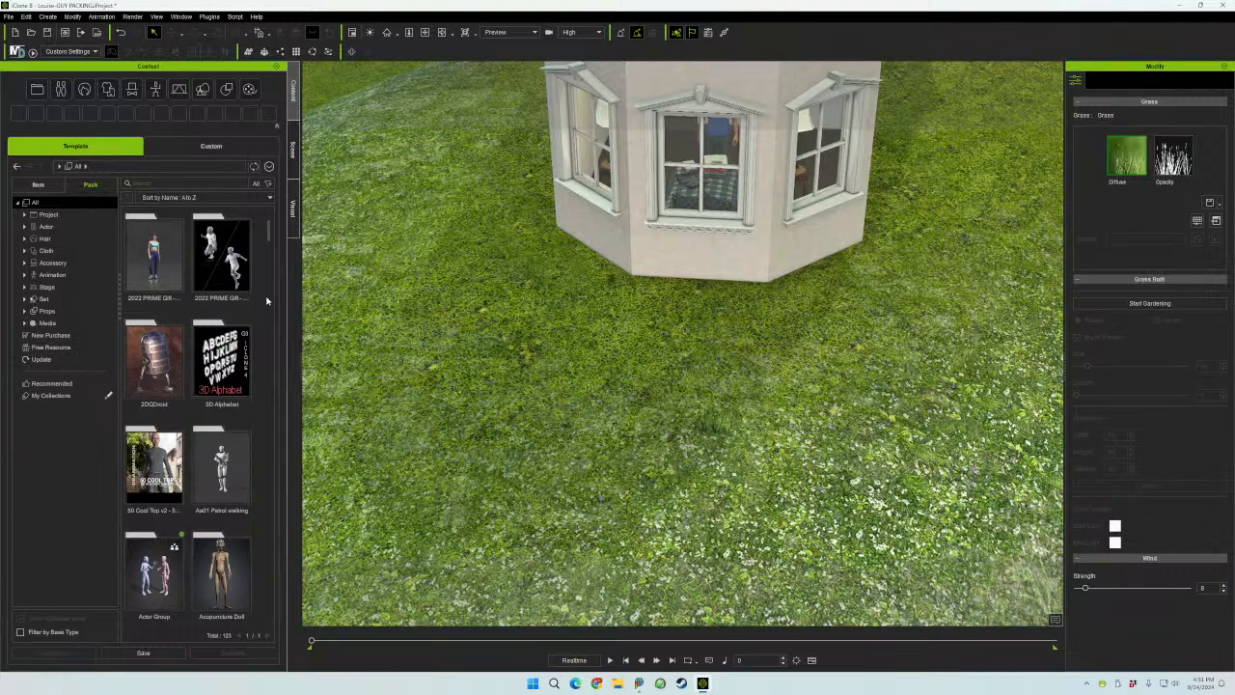
pyautogui.click(270, 166)
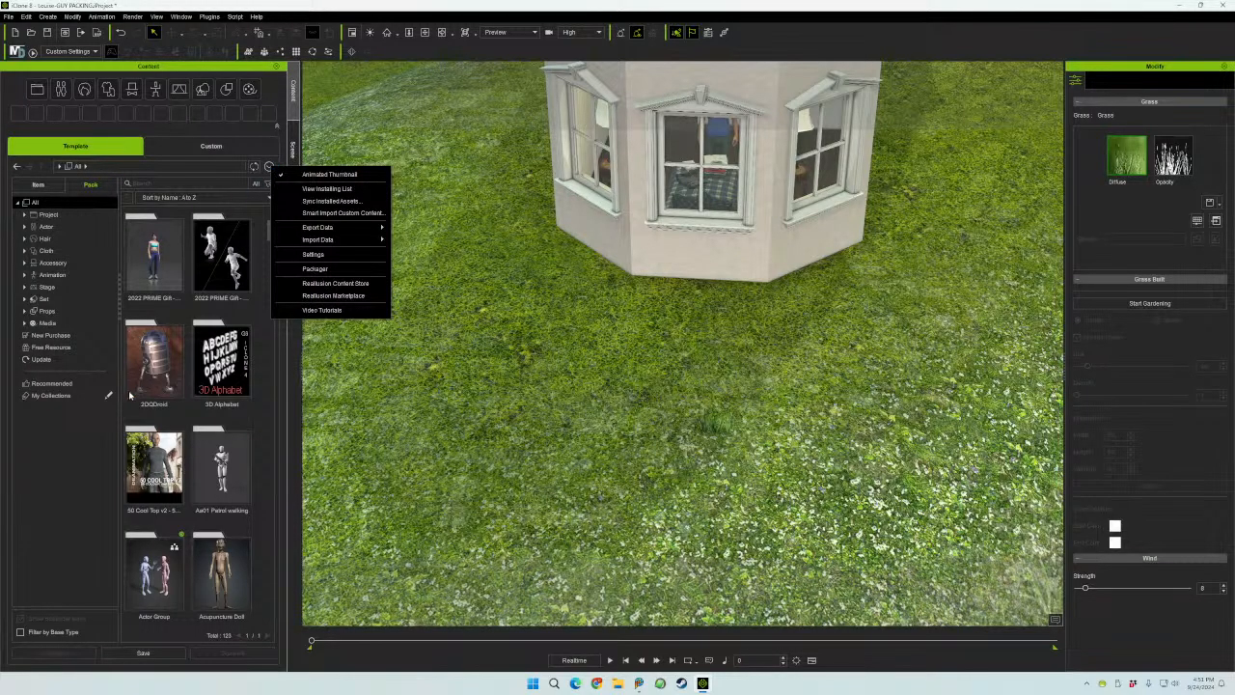
pyautogui.click(39, 362)
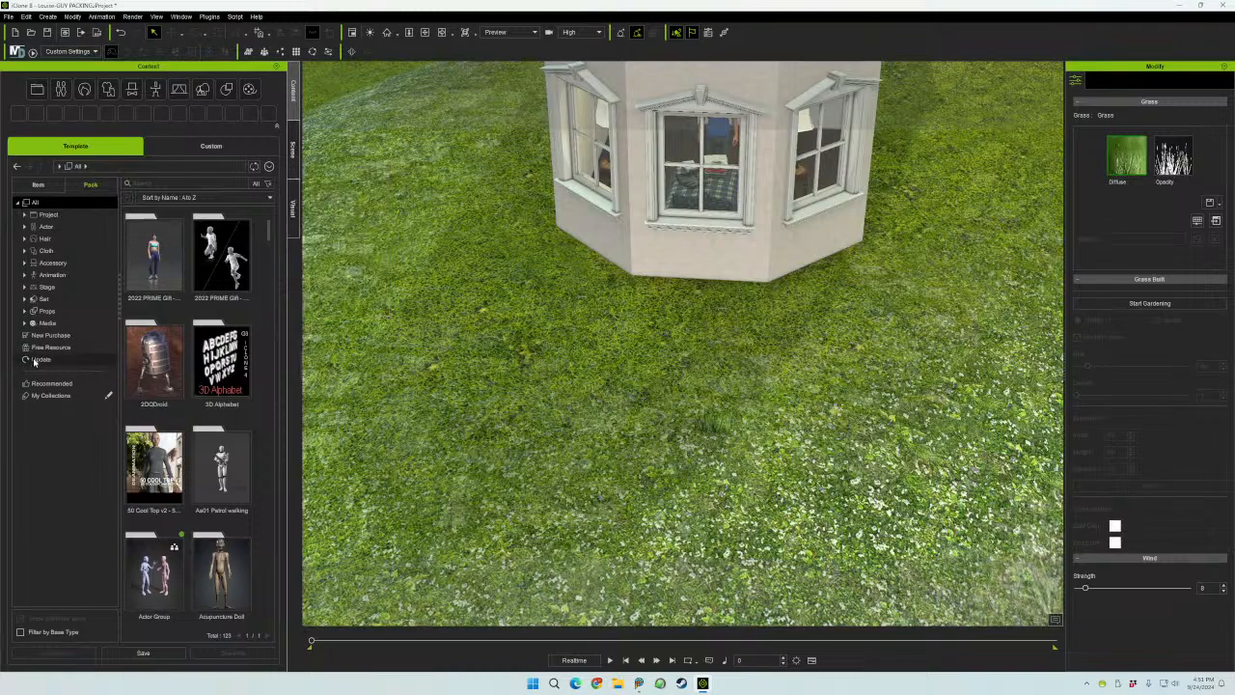
pyautogui.click(43, 359)
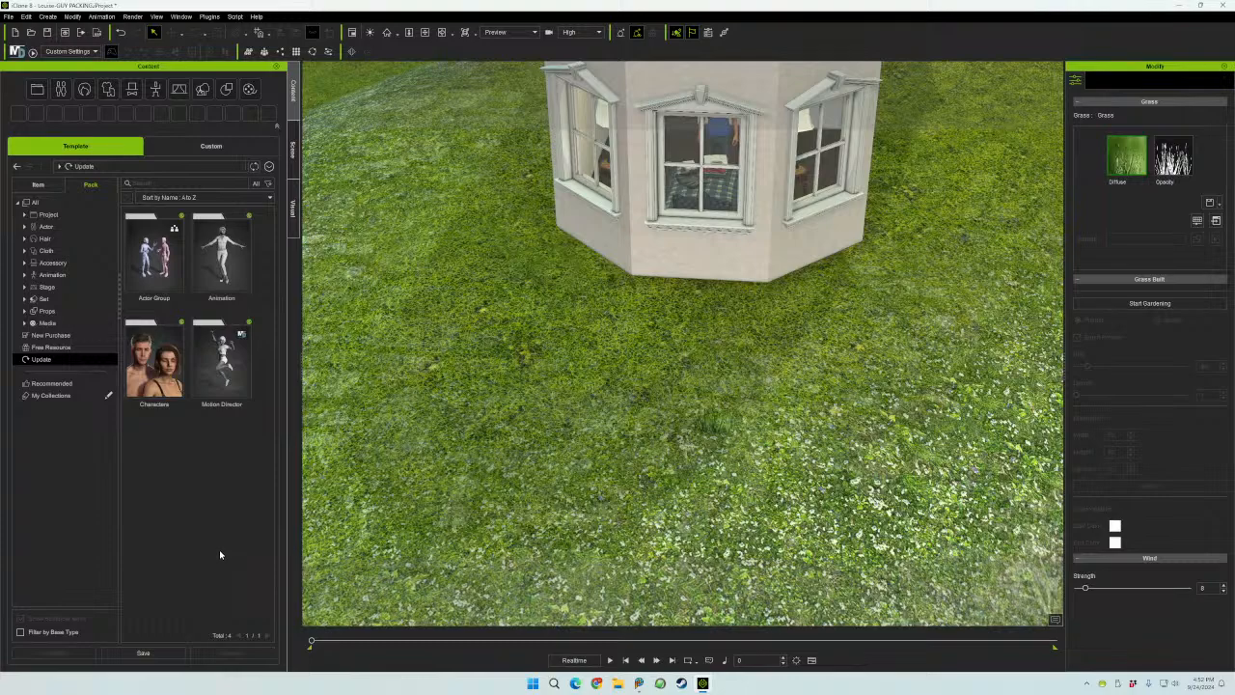
pyautogui.click(270, 167)
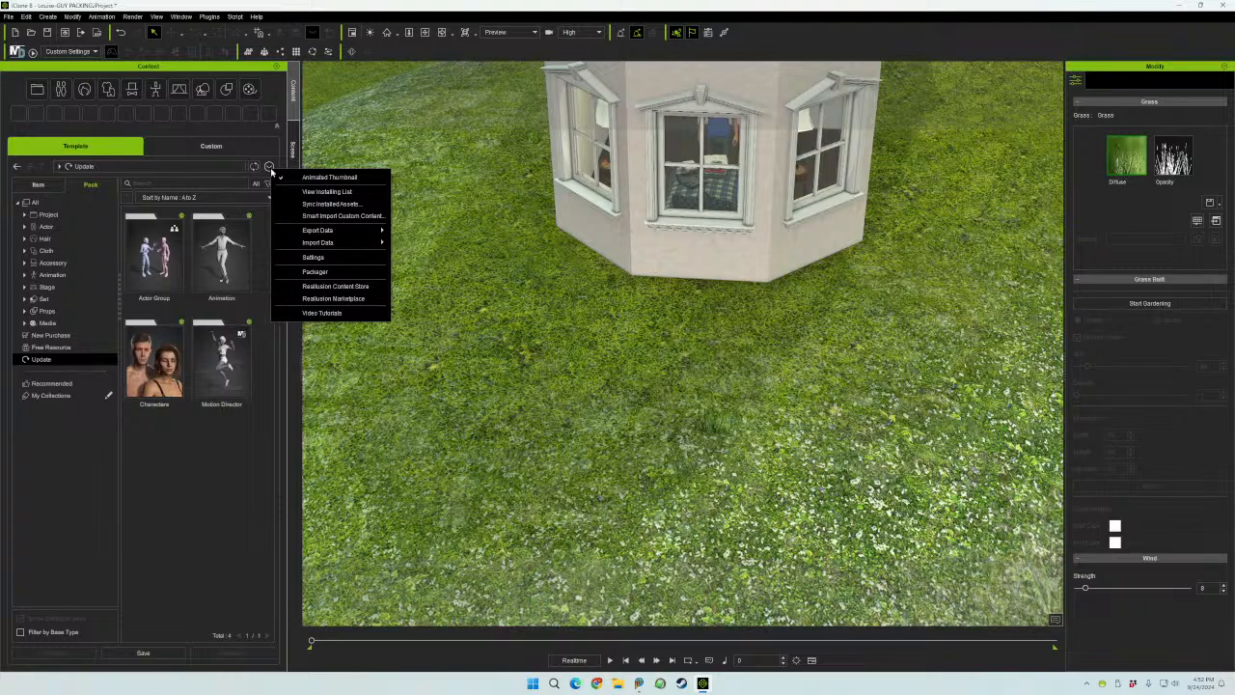
pyautogui.click(166, 459)
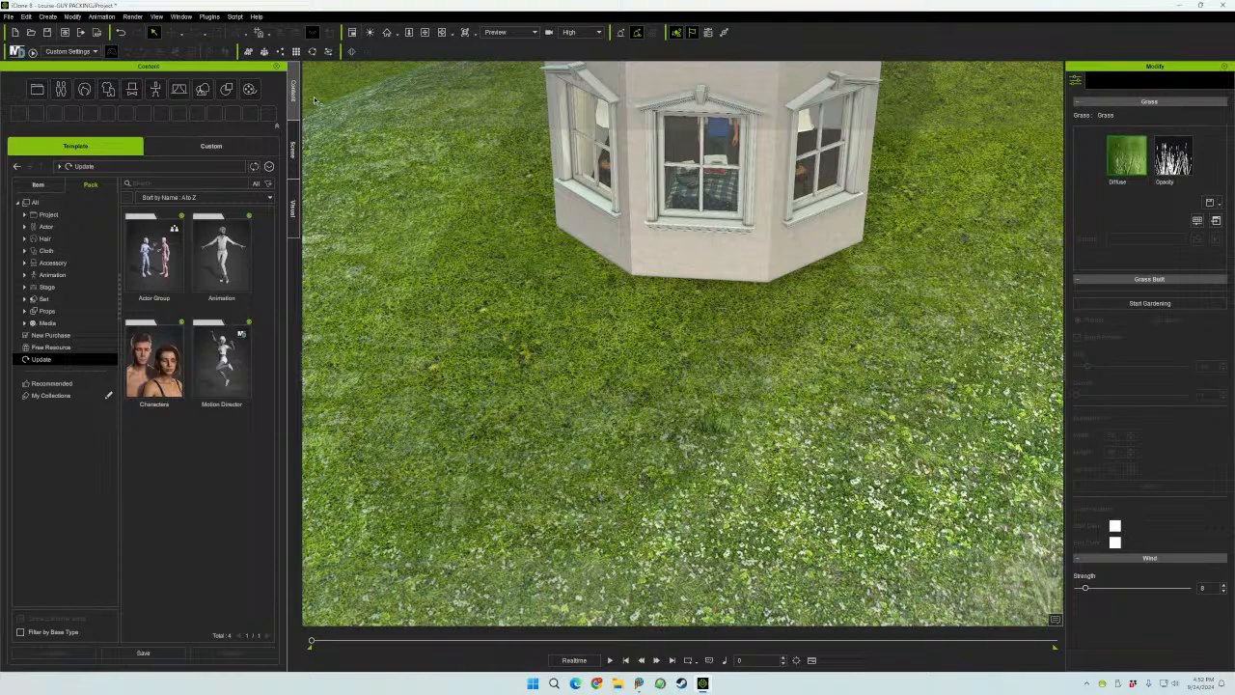
# - Start a new empty project without saving the GUY PACKING project
pyautogui.click(9, 17)
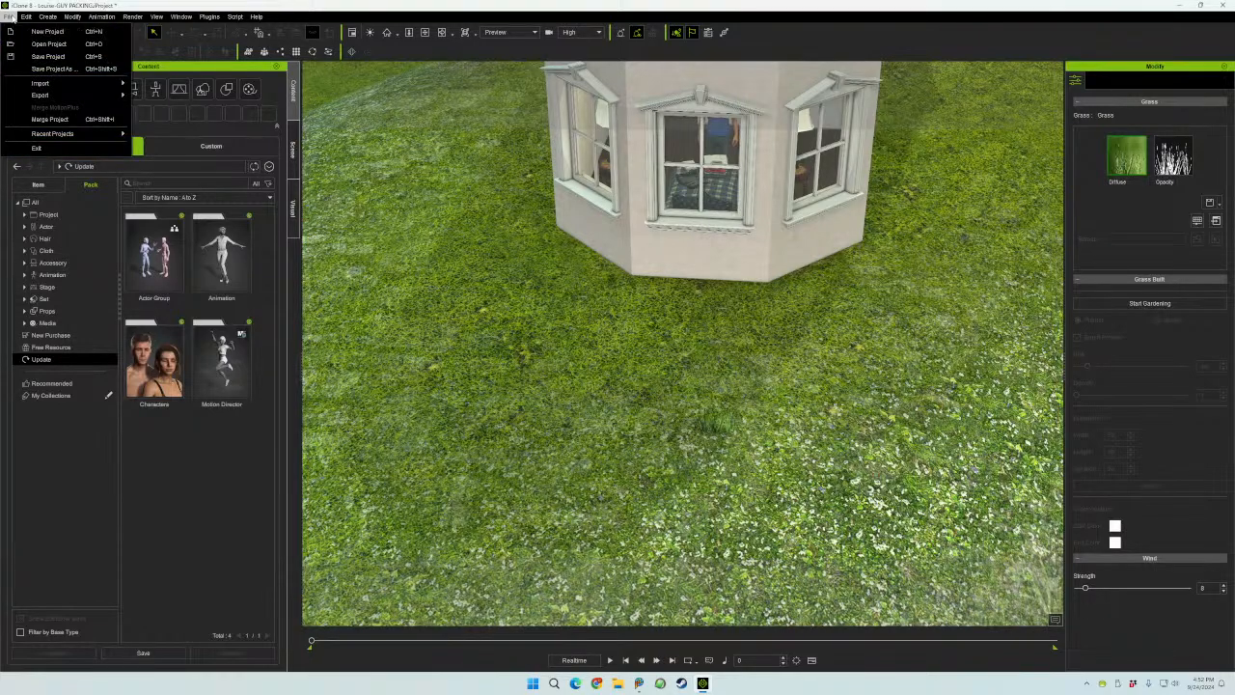
pyautogui.click(48, 31)
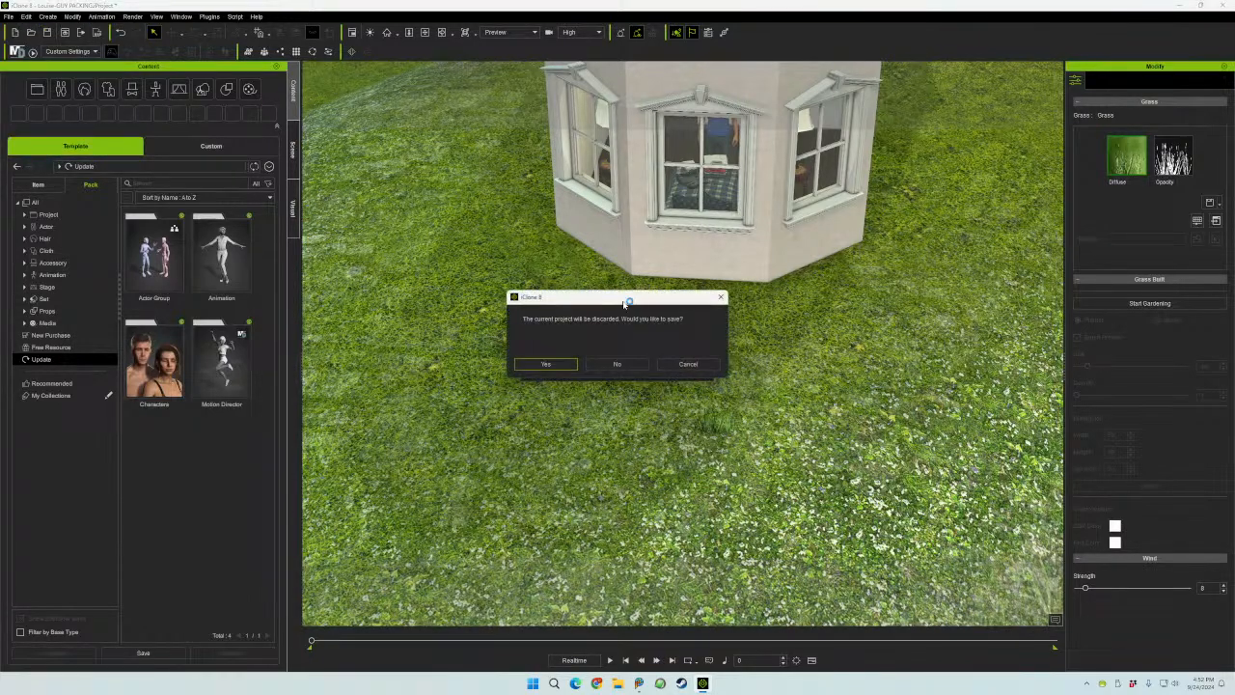
pyautogui.click(617, 364)
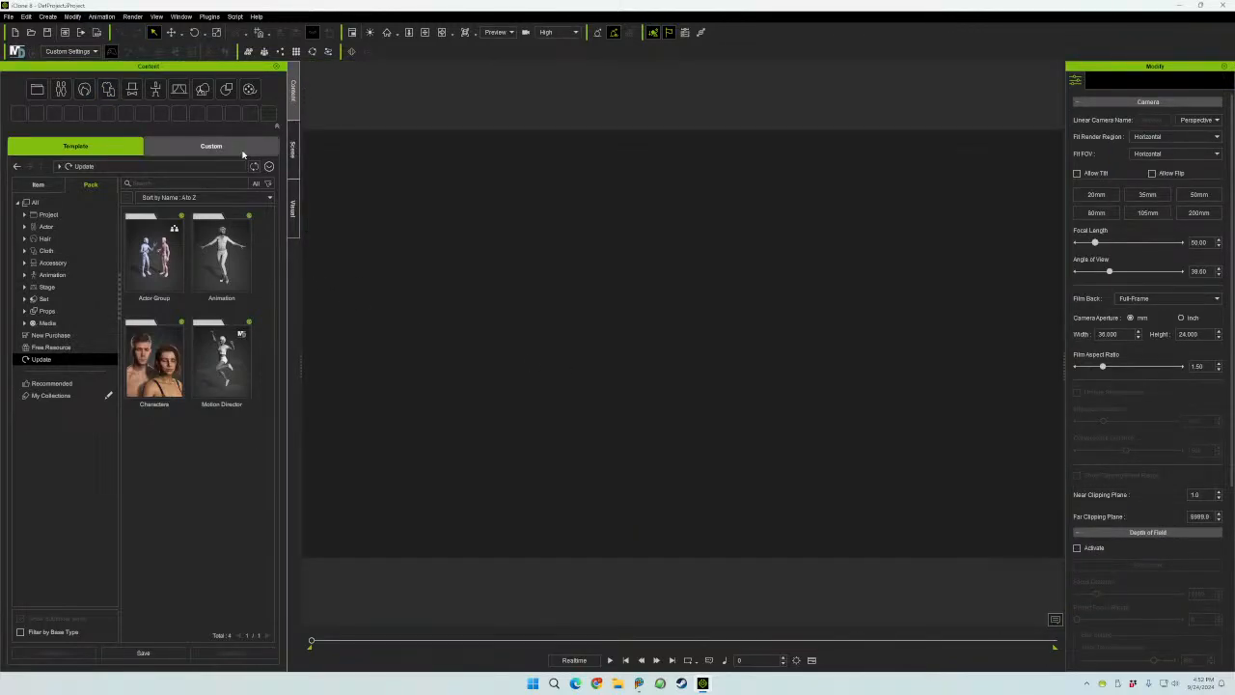
# - Place the Grass plant from the Set library in the empty scene to test whether it loads
pyautogui.click(40, 184)
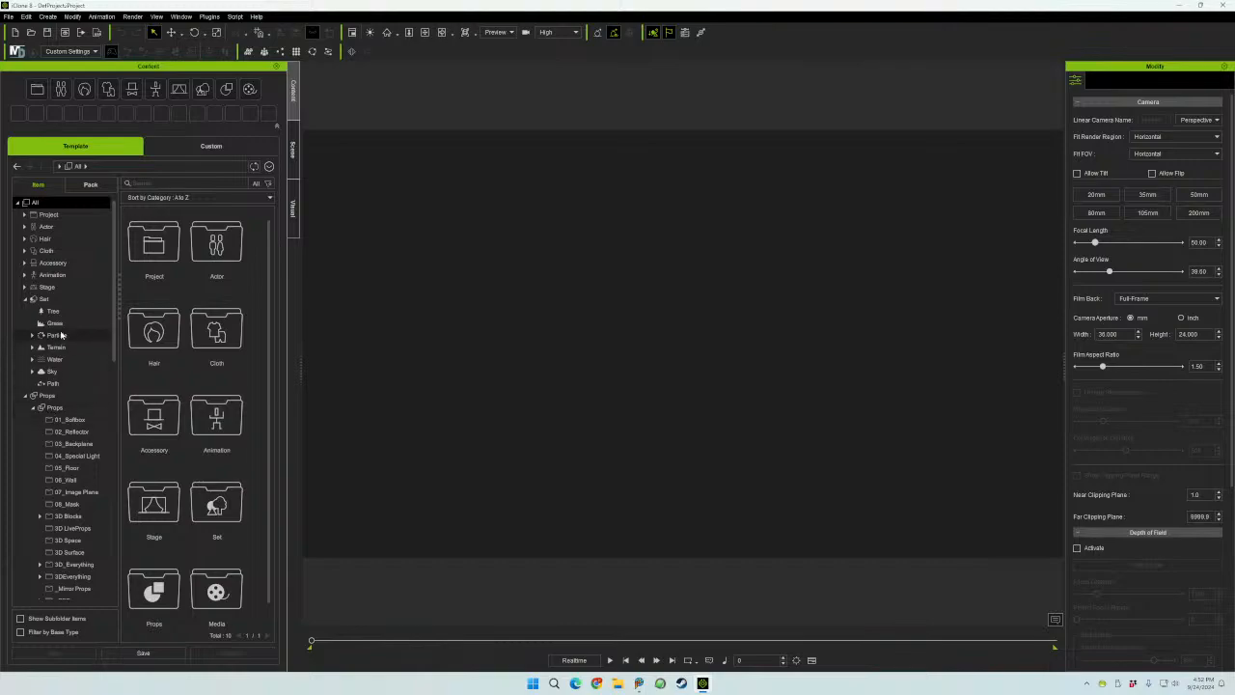
pyautogui.click(55, 322)
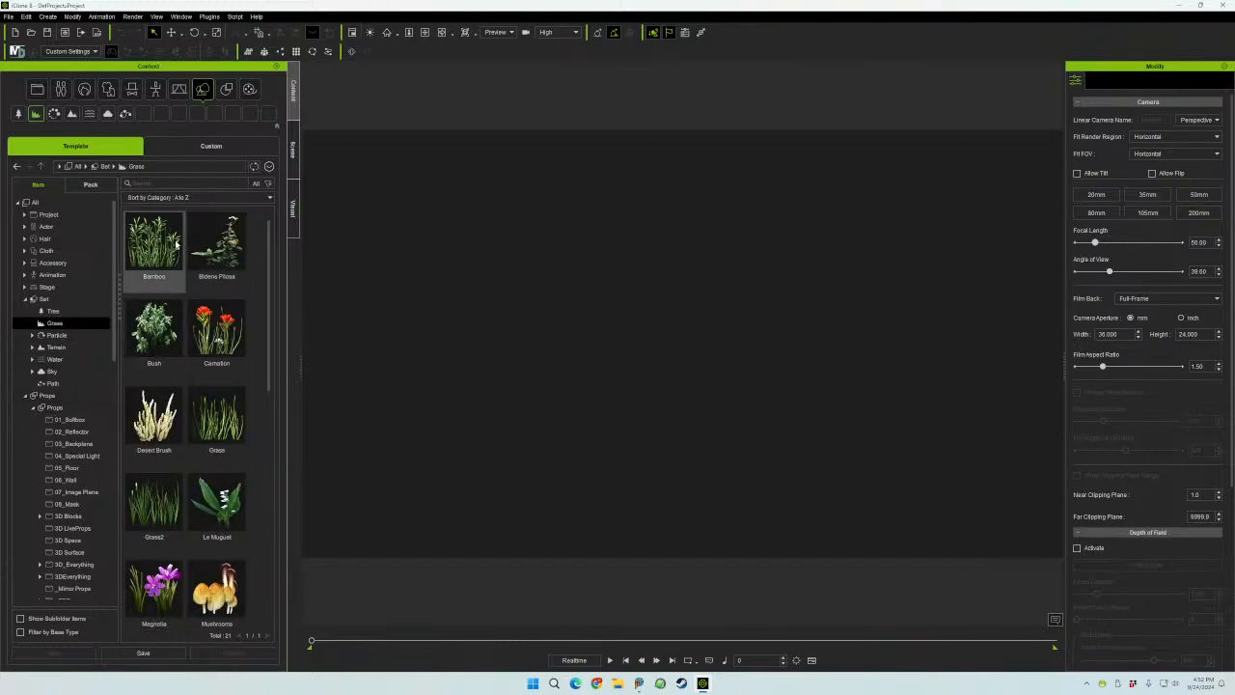
pyautogui.click(142, 336)
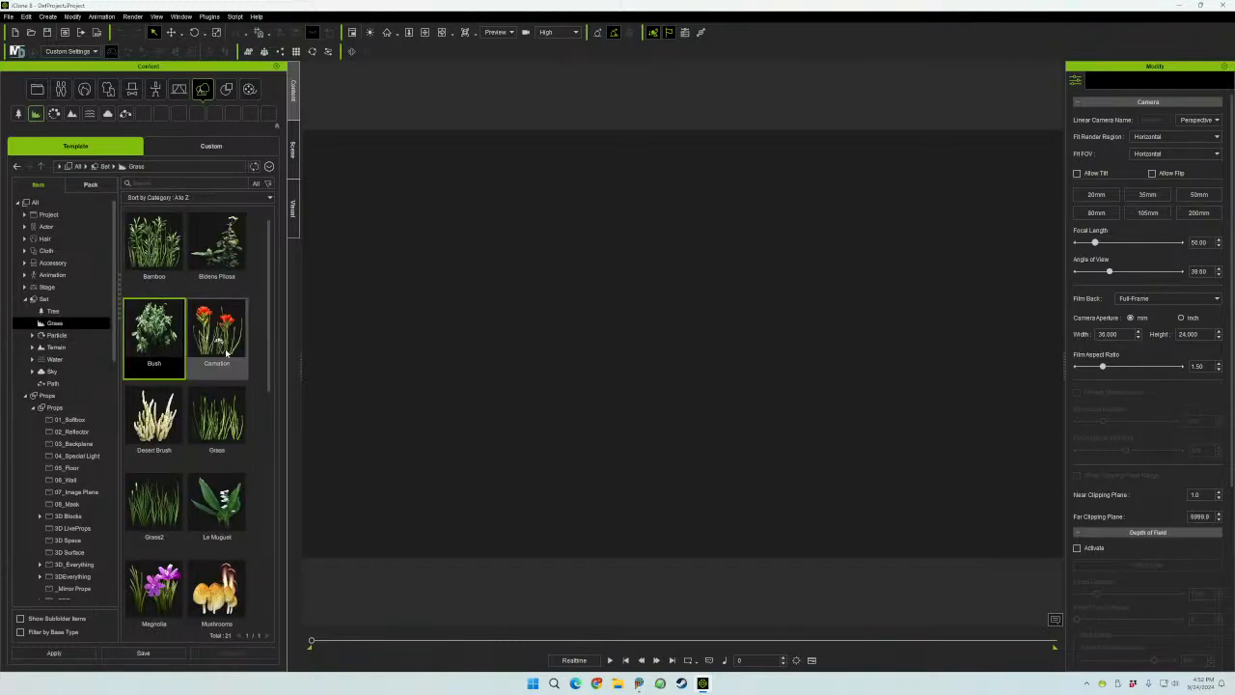
pyautogui.moveTo(216, 424); pyautogui.dragTo(658, 405)
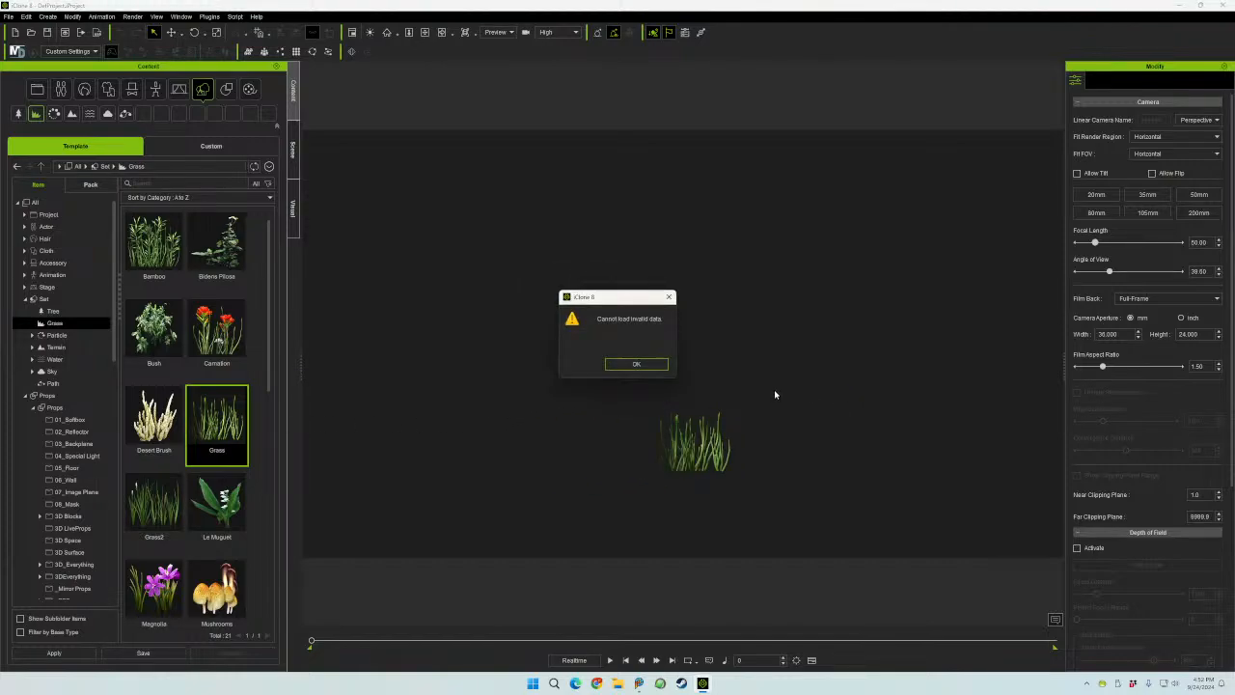
pyautogui.click(635, 365)
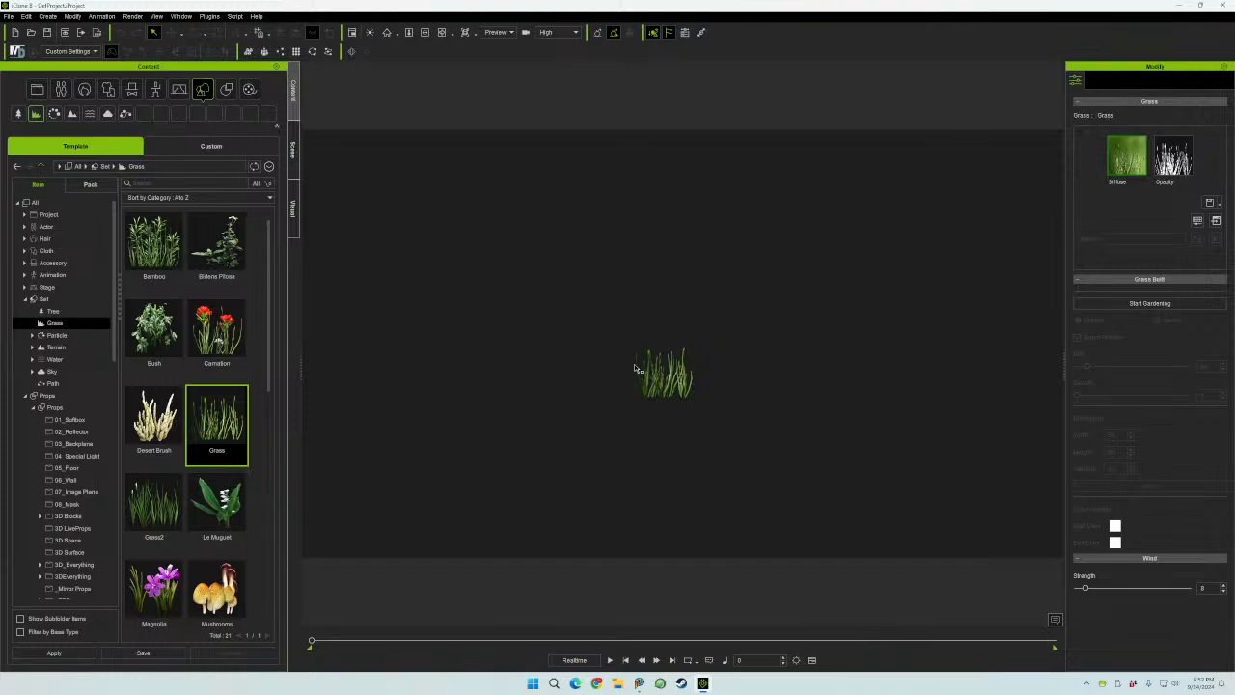
# - Find the content pack that contains the Grass plant and check whether an update exists for it
pyautogui.rightClick(219, 424)
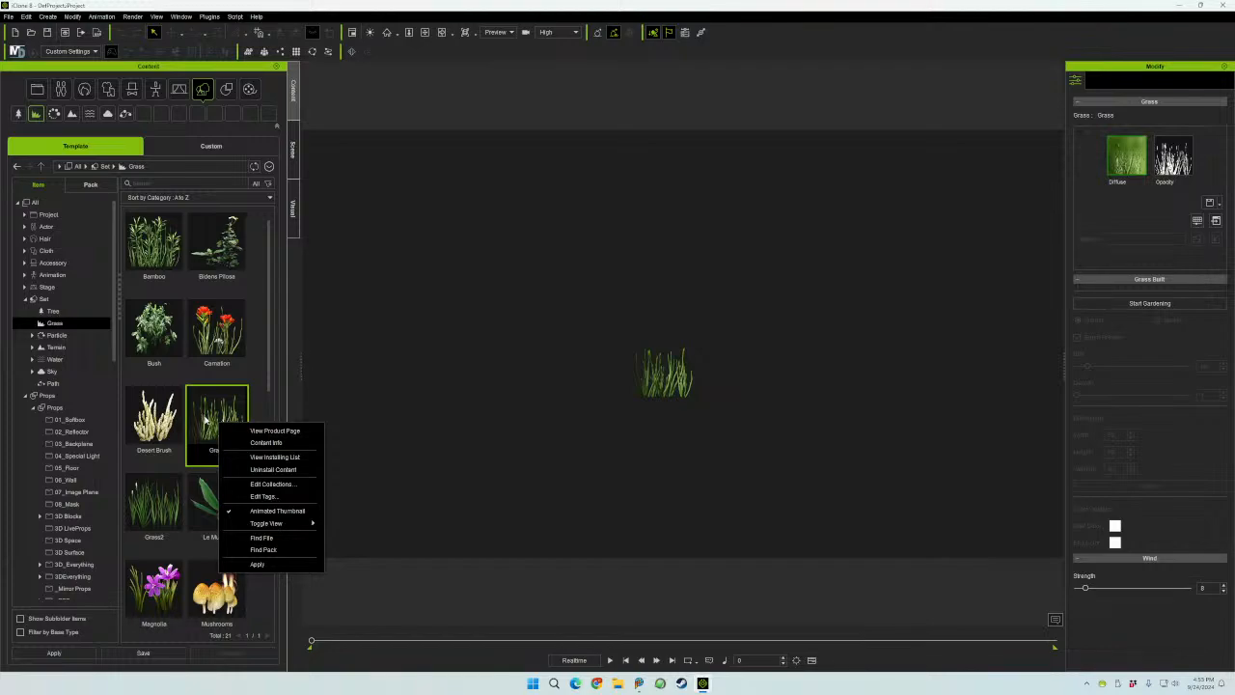
pyautogui.click(263, 549)
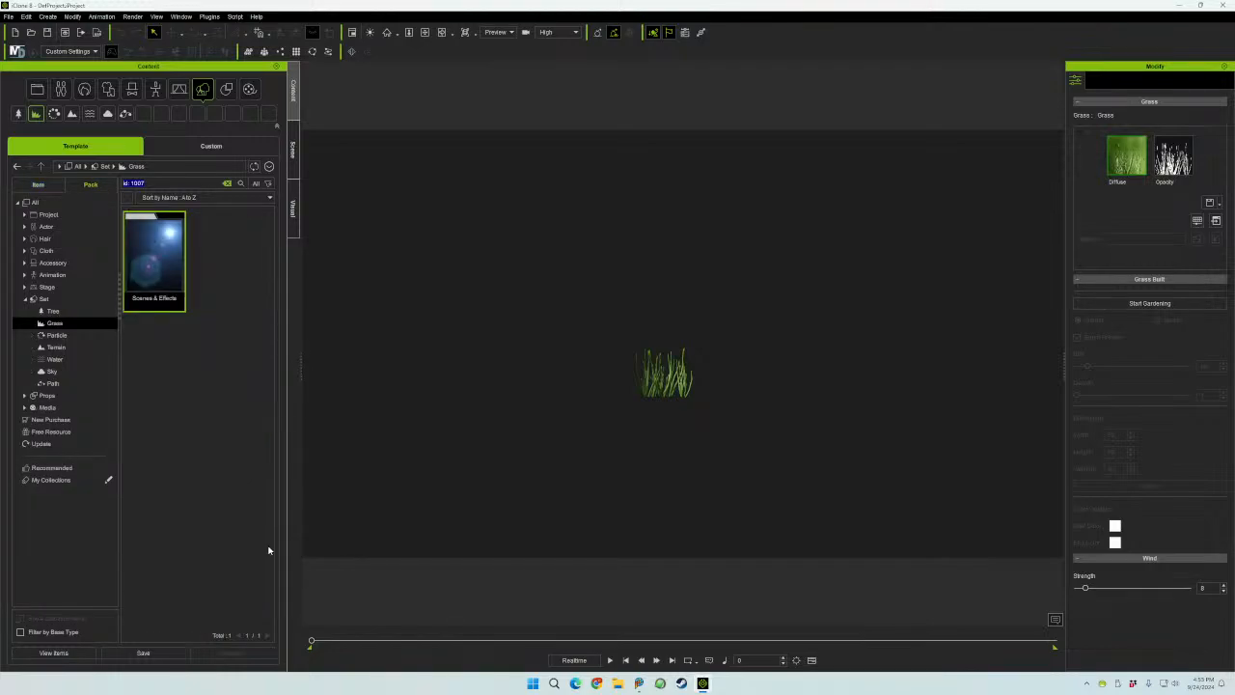
pyautogui.rightClick(154, 258)
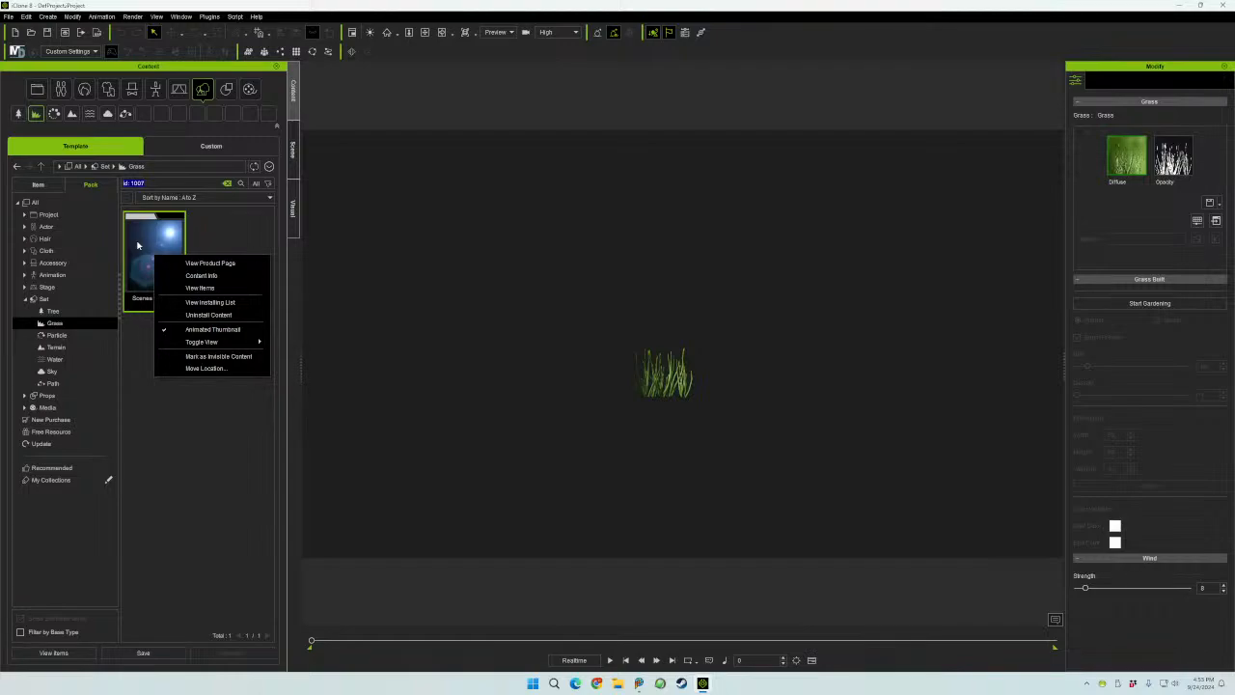
pyautogui.click(137, 245)
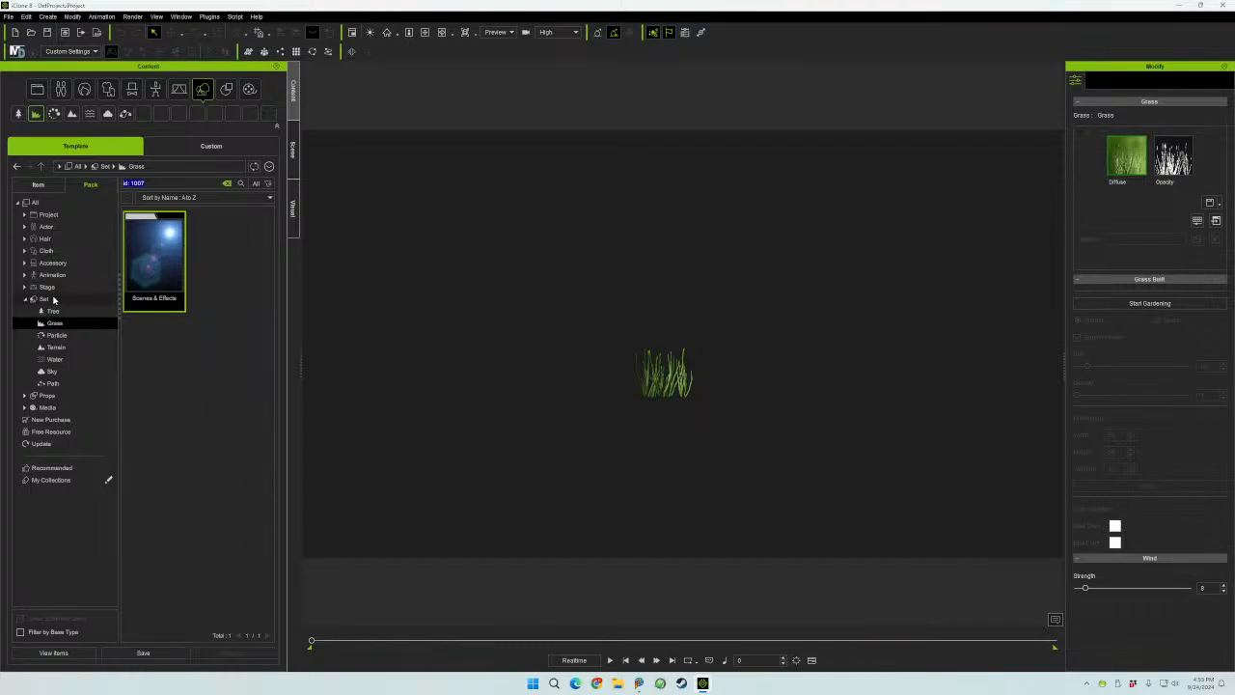
pyautogui.click(56, 444)
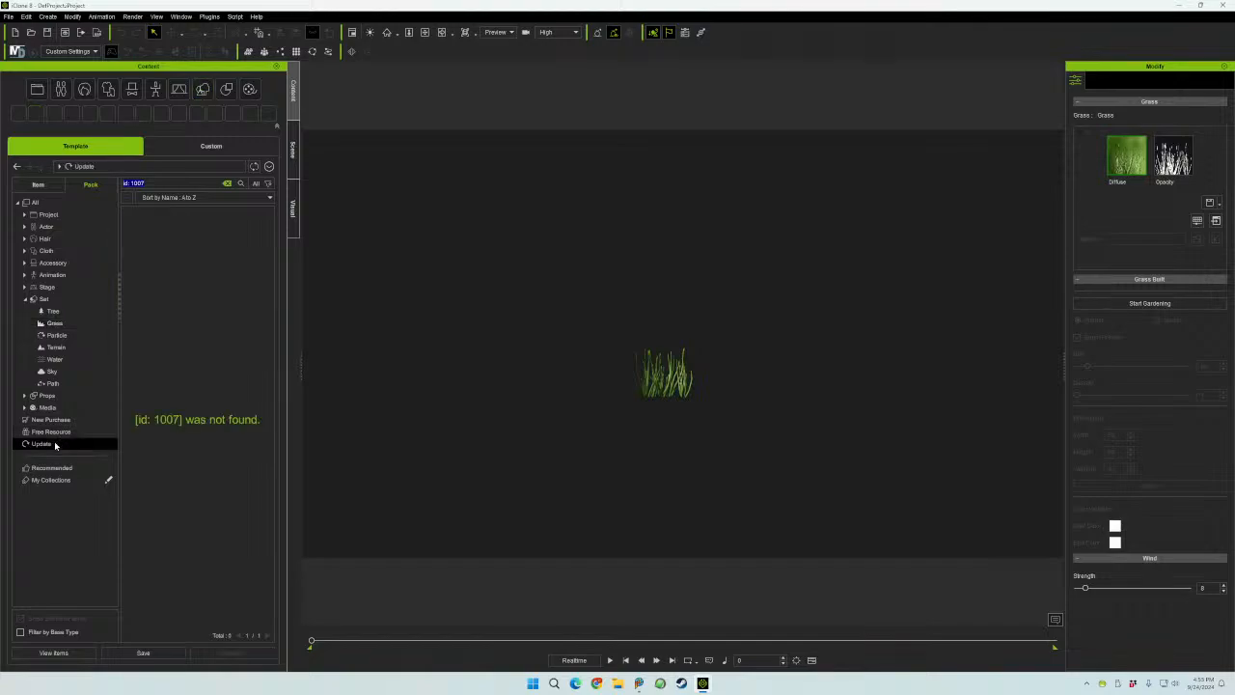
# - Clear the pack search and update the Actor Group, Animation, Characters and Motion Director content packs
pyautogui.click(227, 185)
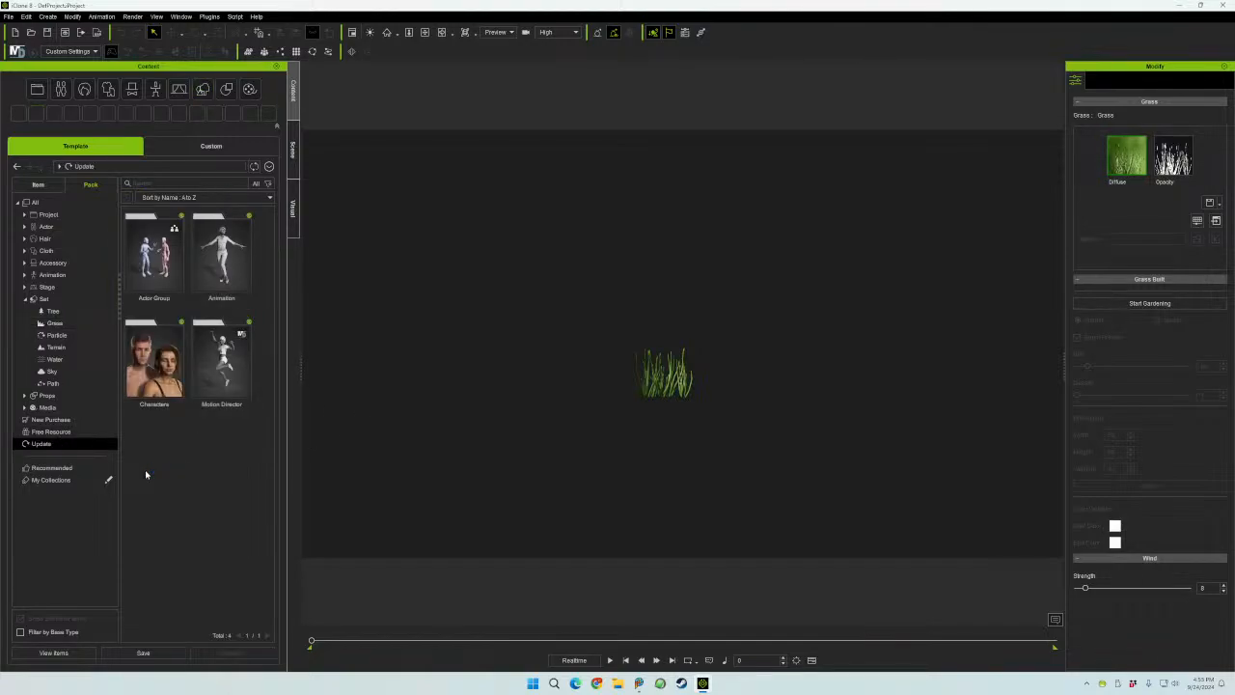
pyautogui.moveTo(146, 474); pyautogui.dragTo(225, 251)
pyautogui.rightClick(225, 251)
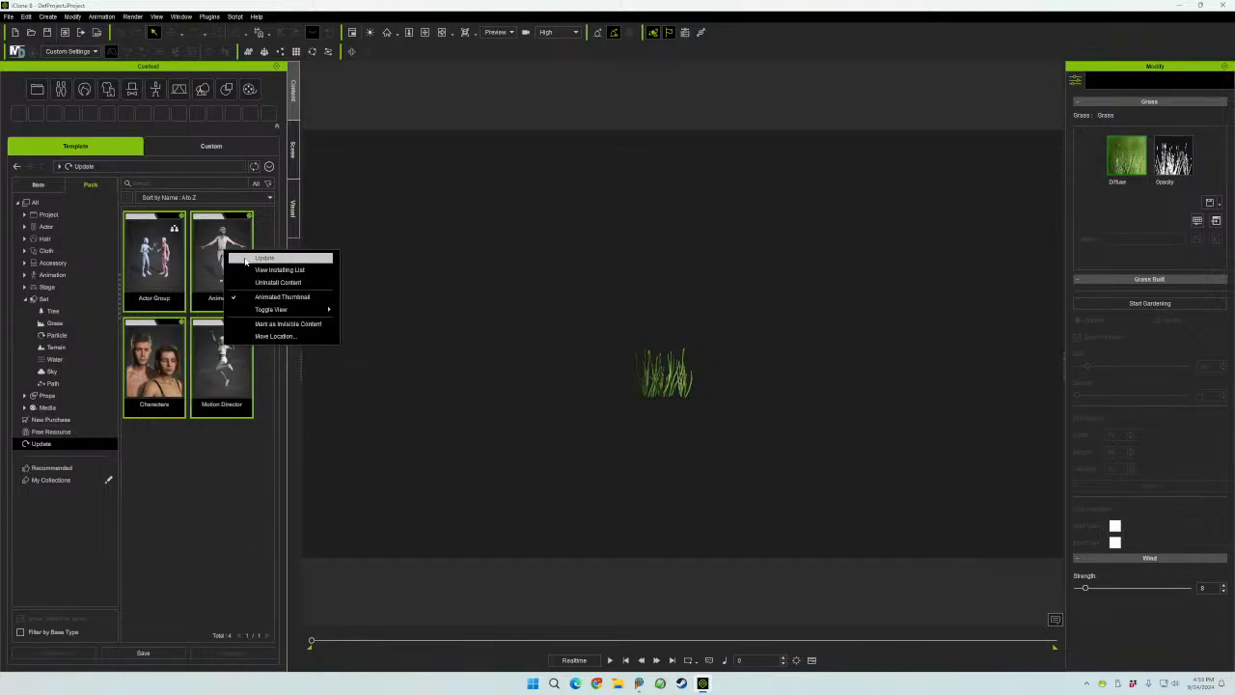
pyautogui.click(253, 259)
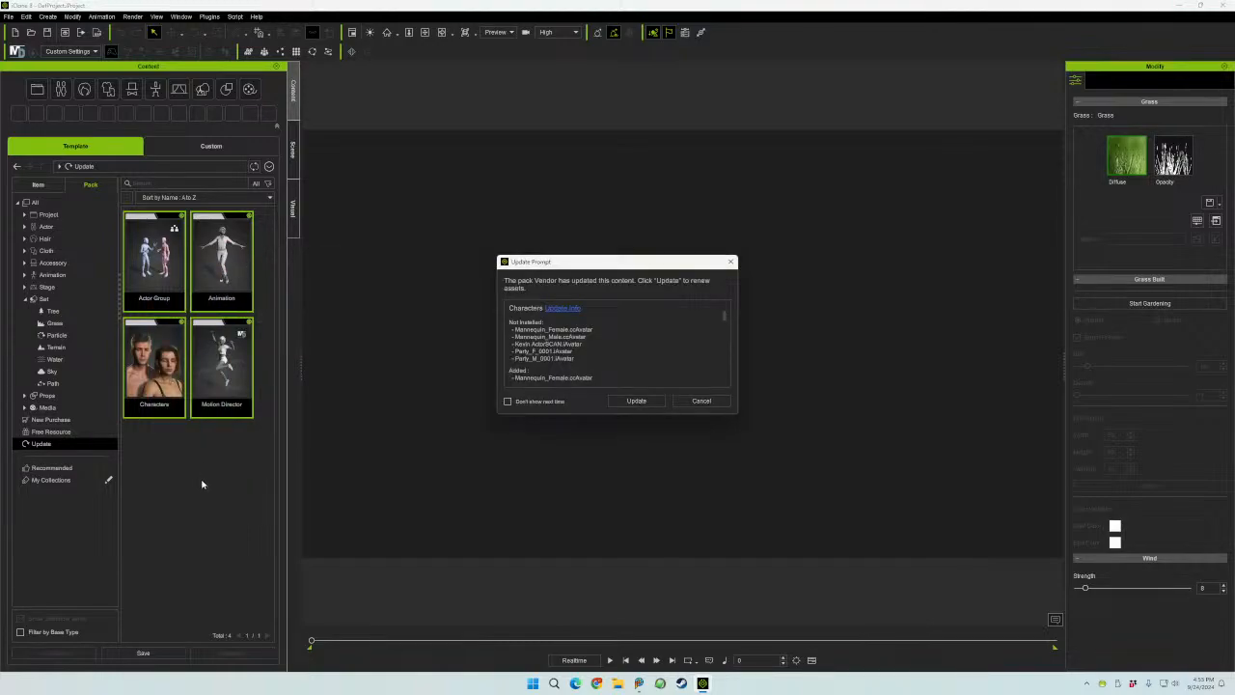
pyautogui.click(639, 400)
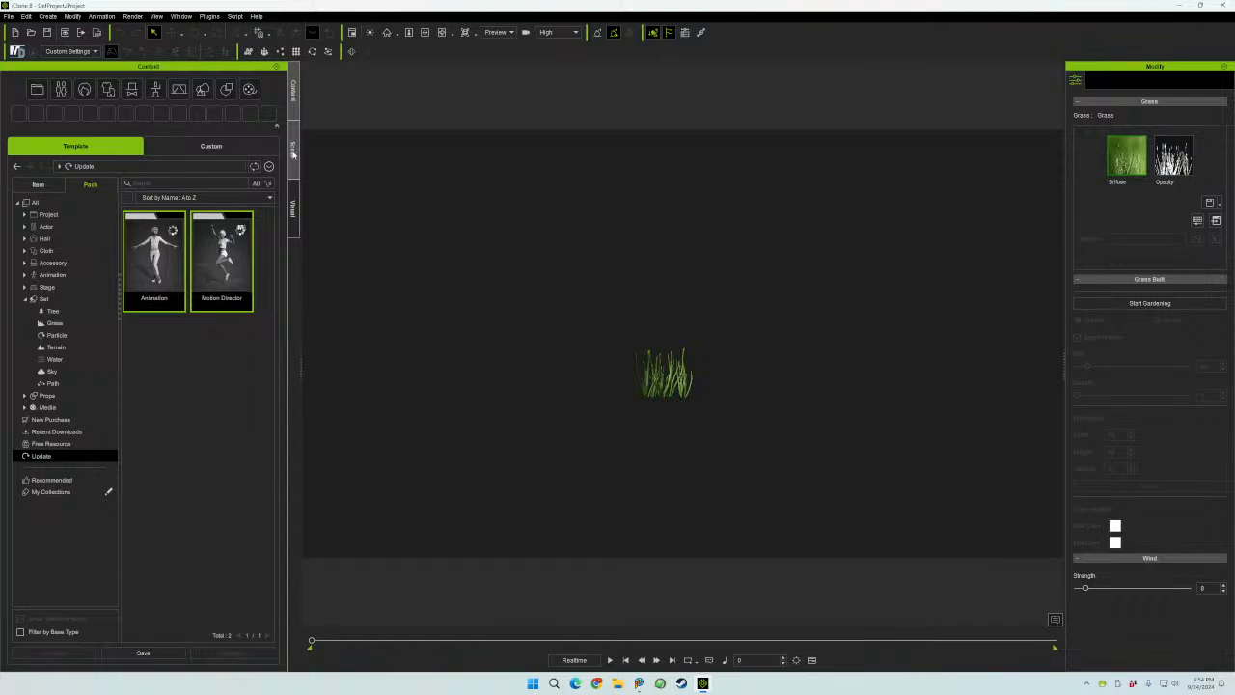
# - Check the scene's object list for the Grass plant and deselect the plant
pyautogui.click(293, 150)
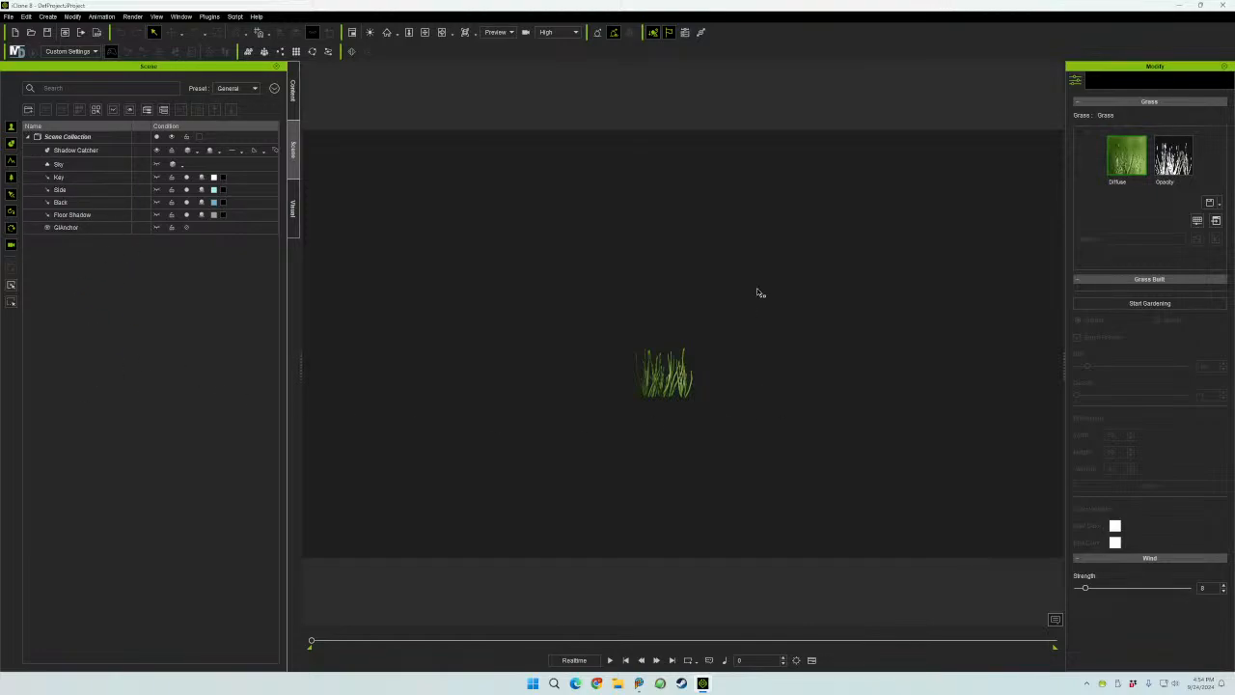
pyautogui.click(736, 552)
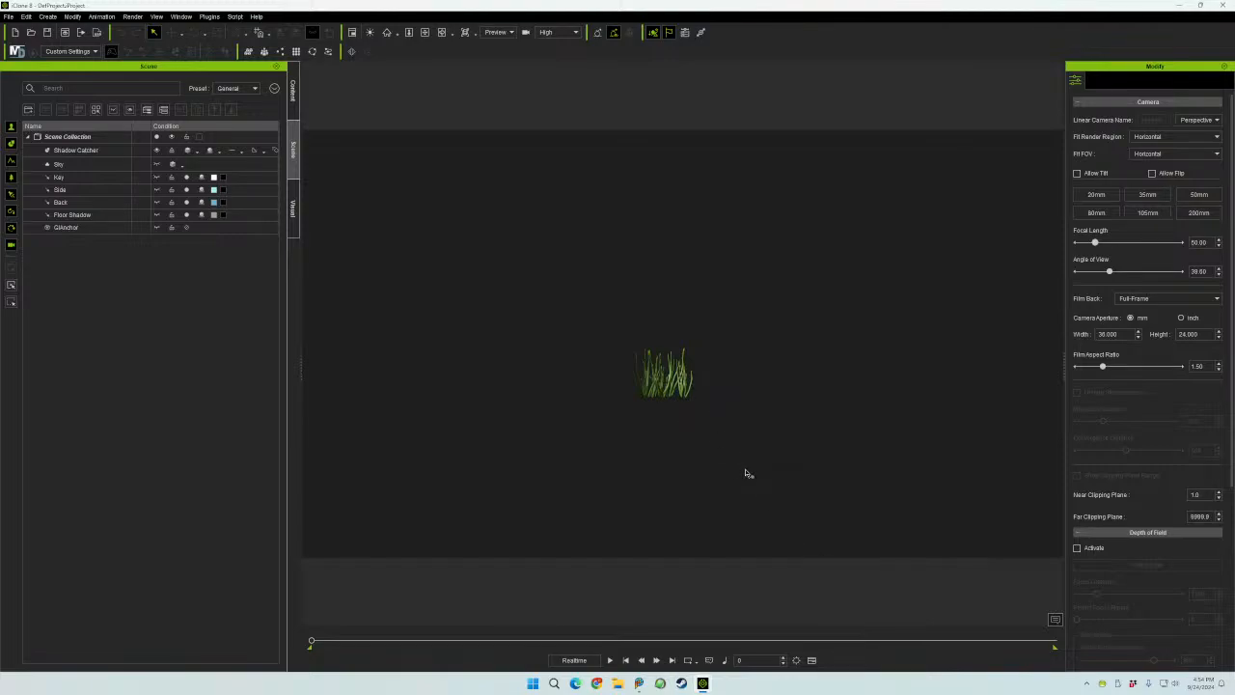
# - Place the Alaska Cedar from the Set library's trees beside the grass and check for it in the scene's object list
pyautogui.click(292, 92)
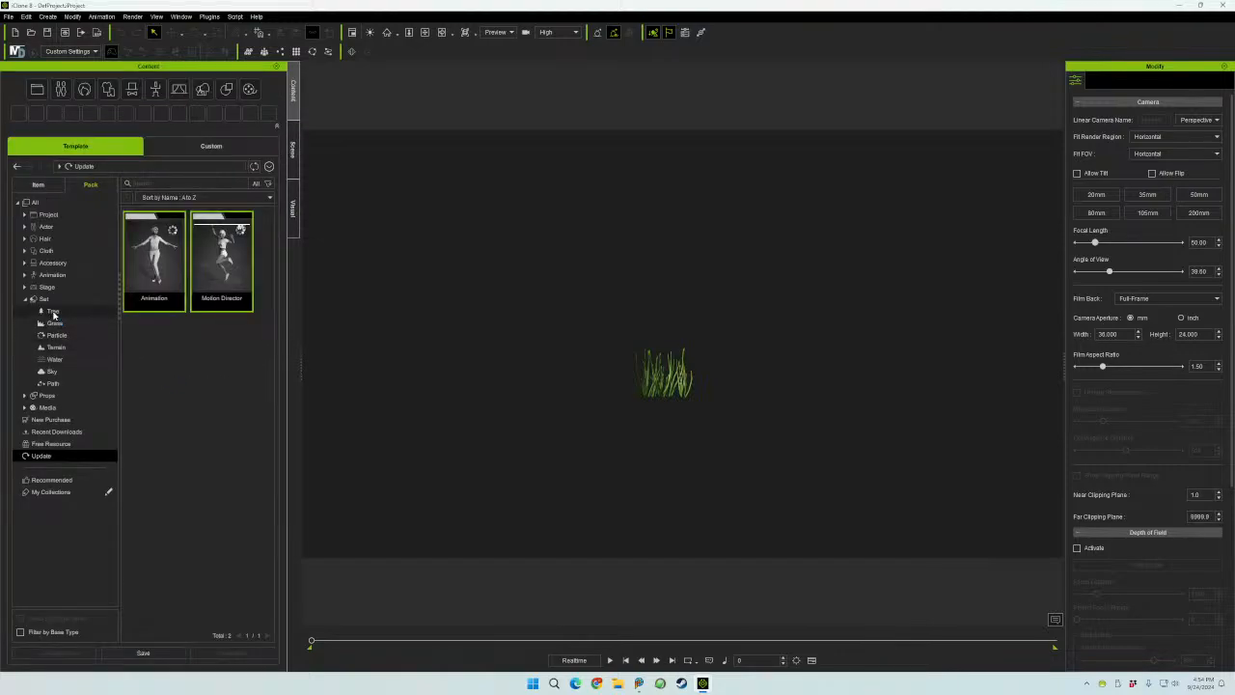
pyautogui.click(53, 312)
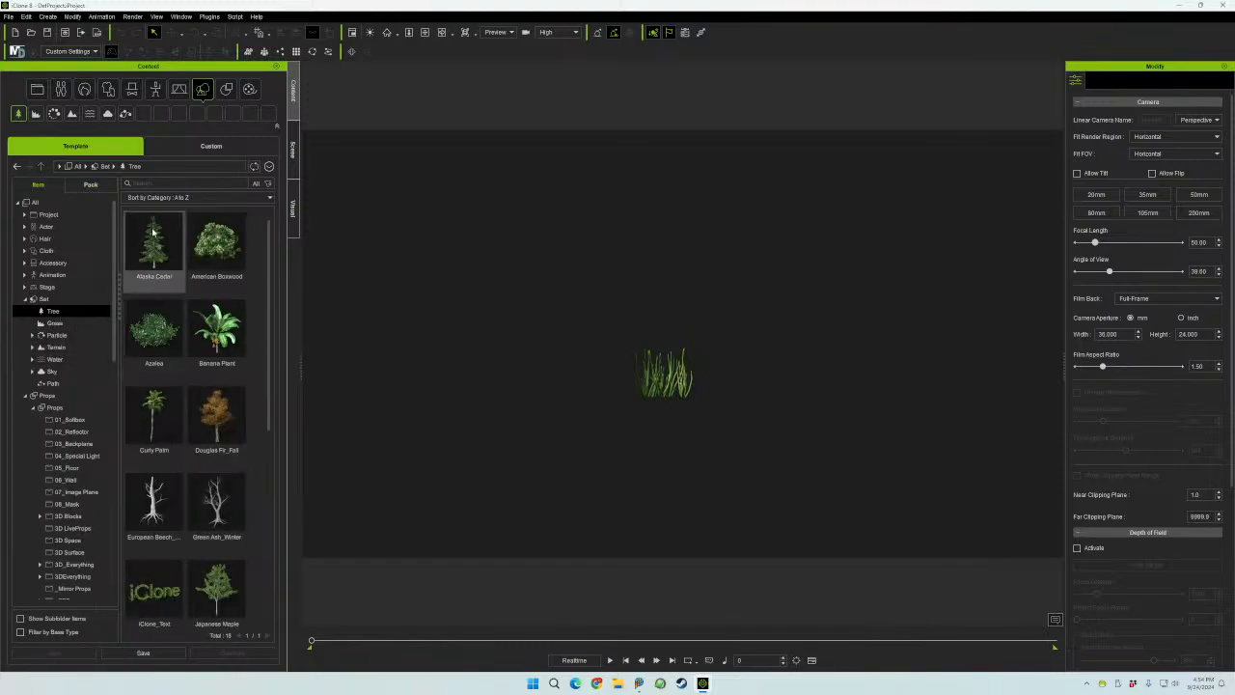
pyautogui.click(156, 258)
pyautogui.moveTo(152, 256); pyautogui.dragTo(565, 389)
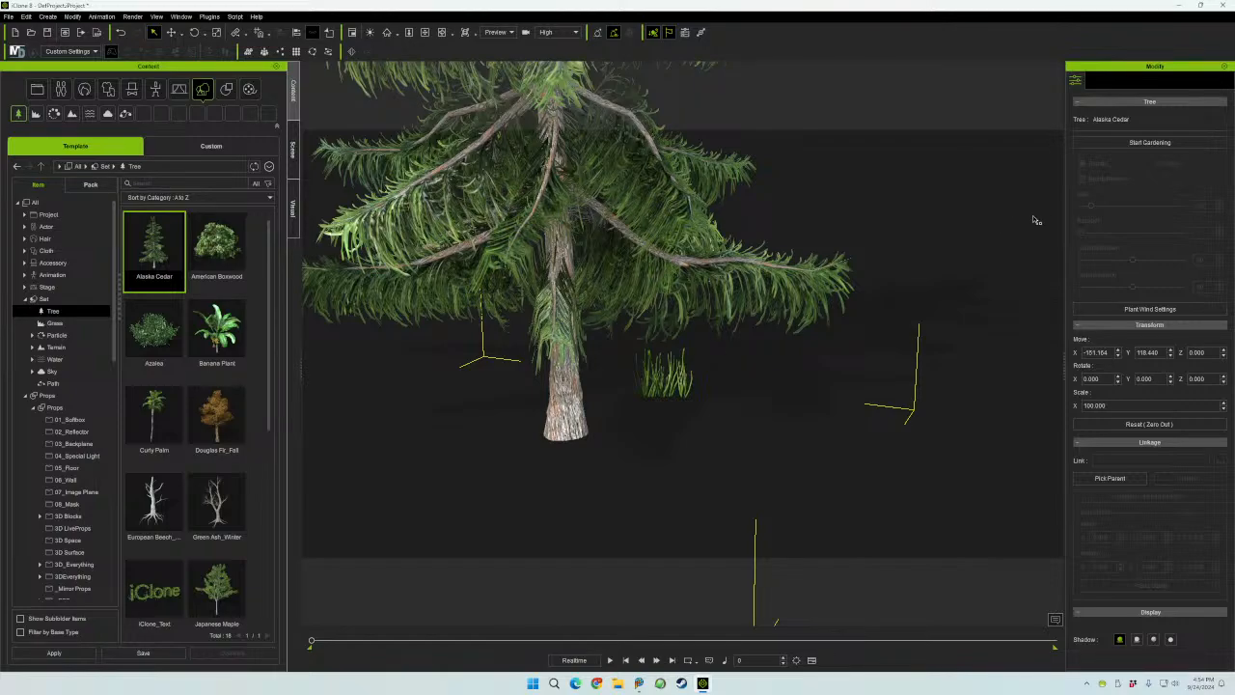
pyautogui.scroll(-7, 896, 319)
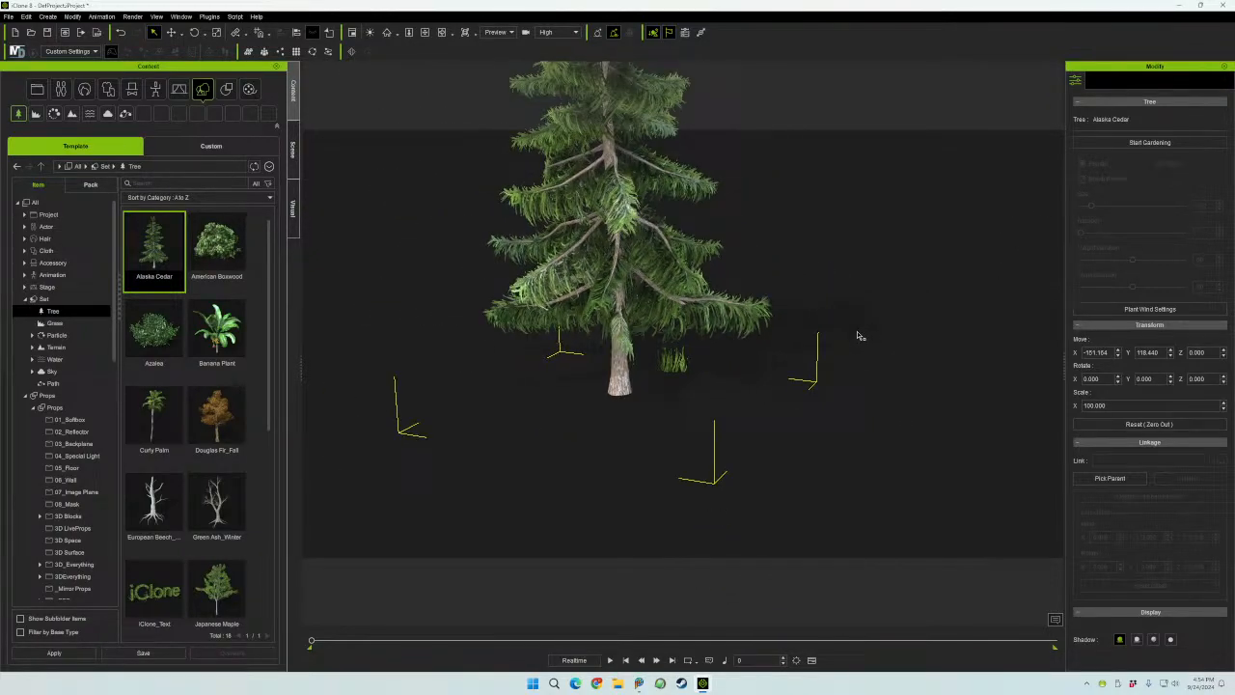
pyautogui.scroll(-5, 860, 336)
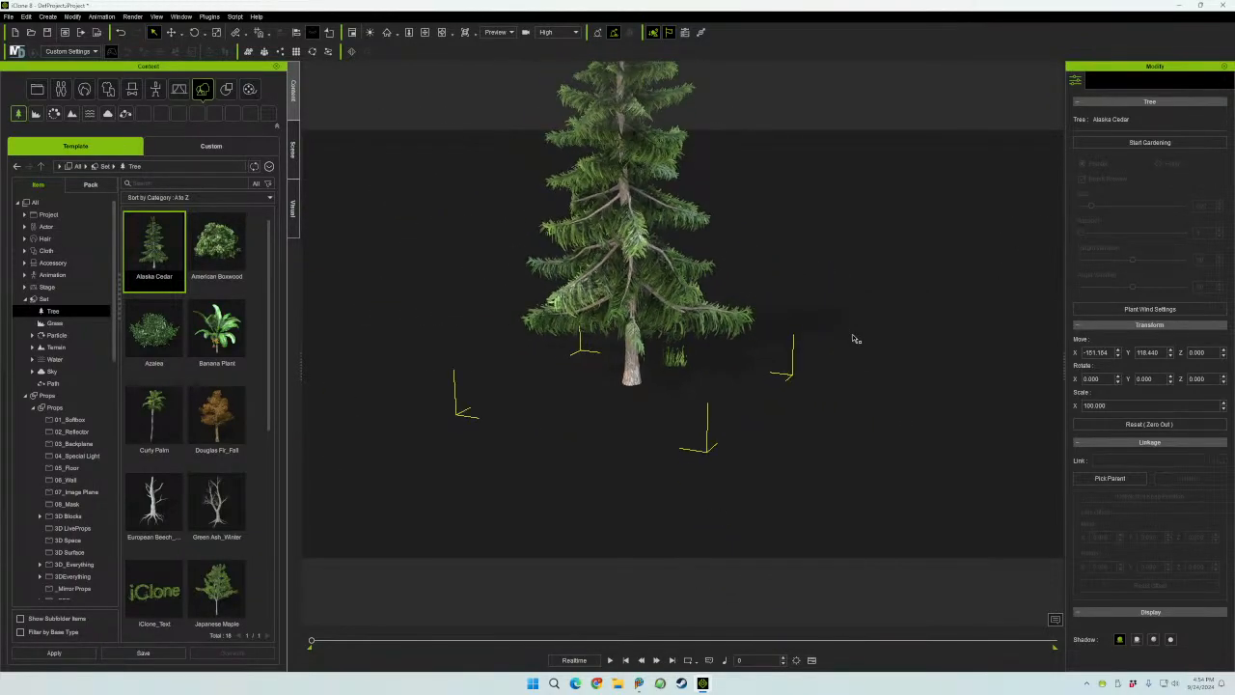
pyautogui.click(293, 150)
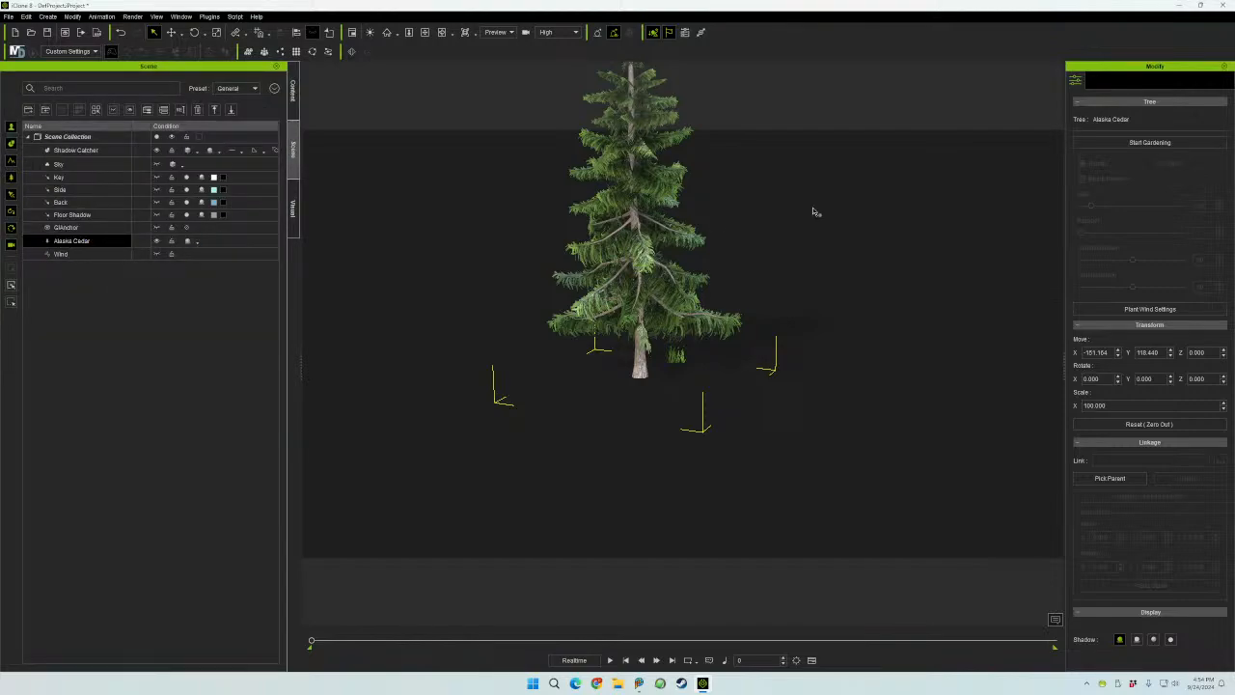
# - Start gardening with the Alaska Cedar, setting the planter to 25 trees and a brush size of about 2453
pyautogui.click(1169, 145)
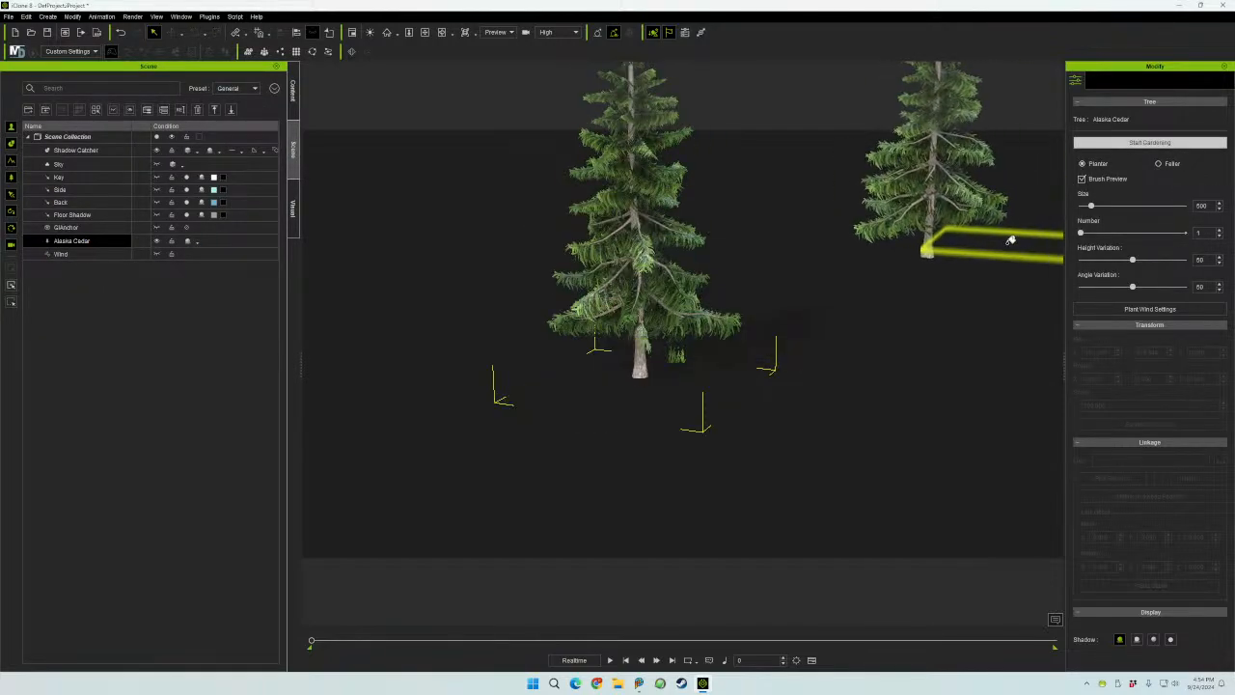
pyautogui.moveTo(1083, 233); pyautogui.dragTo(1129, 232)
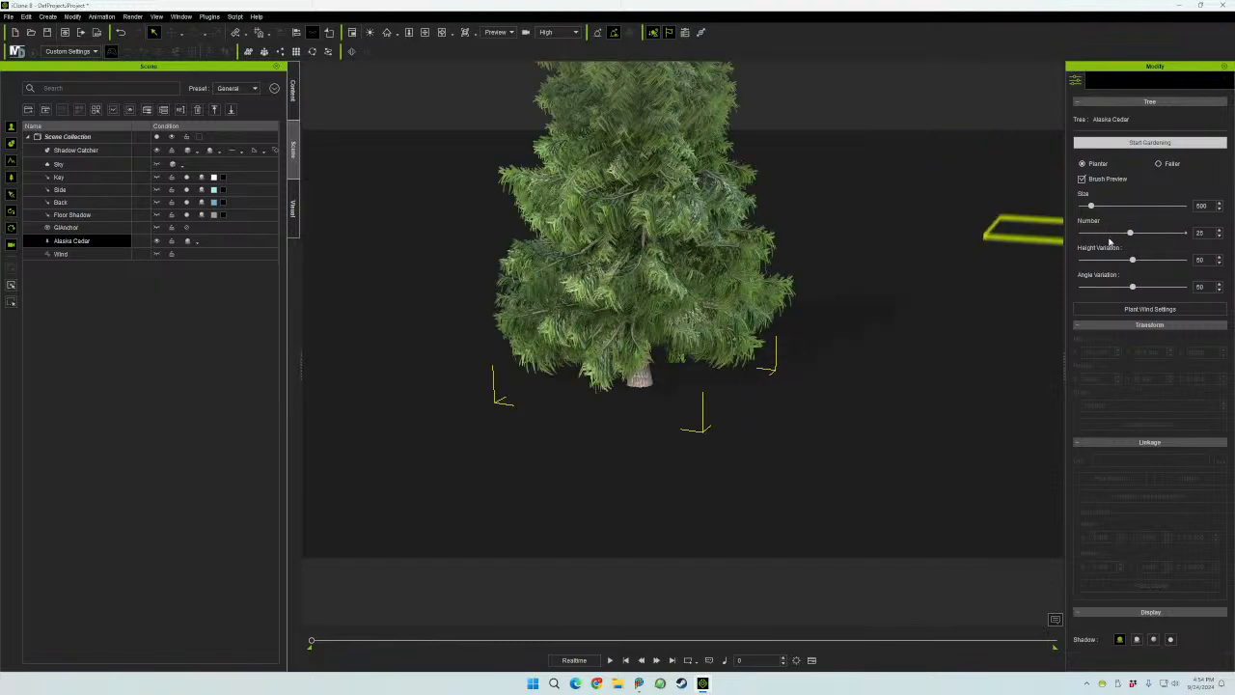
pyautogui.scroll(-2, 838, 296)
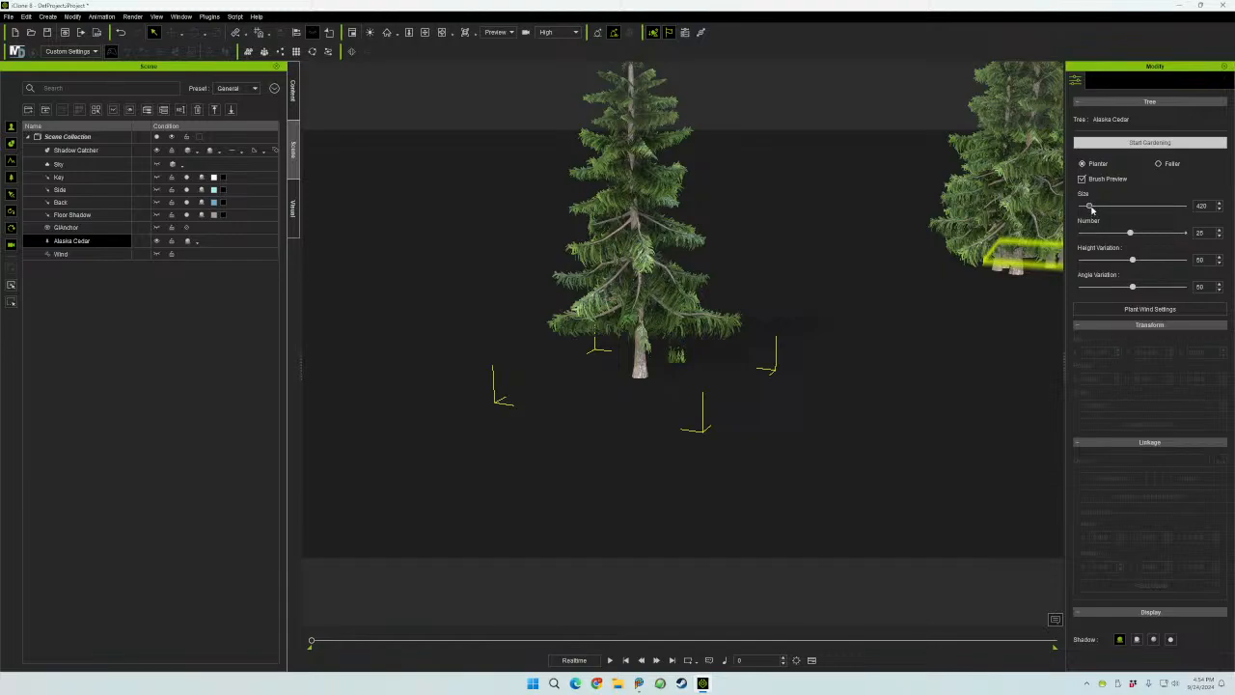
pyautogui.moveTo(1088, 206); pyautogui.dragTo(1132, 206)
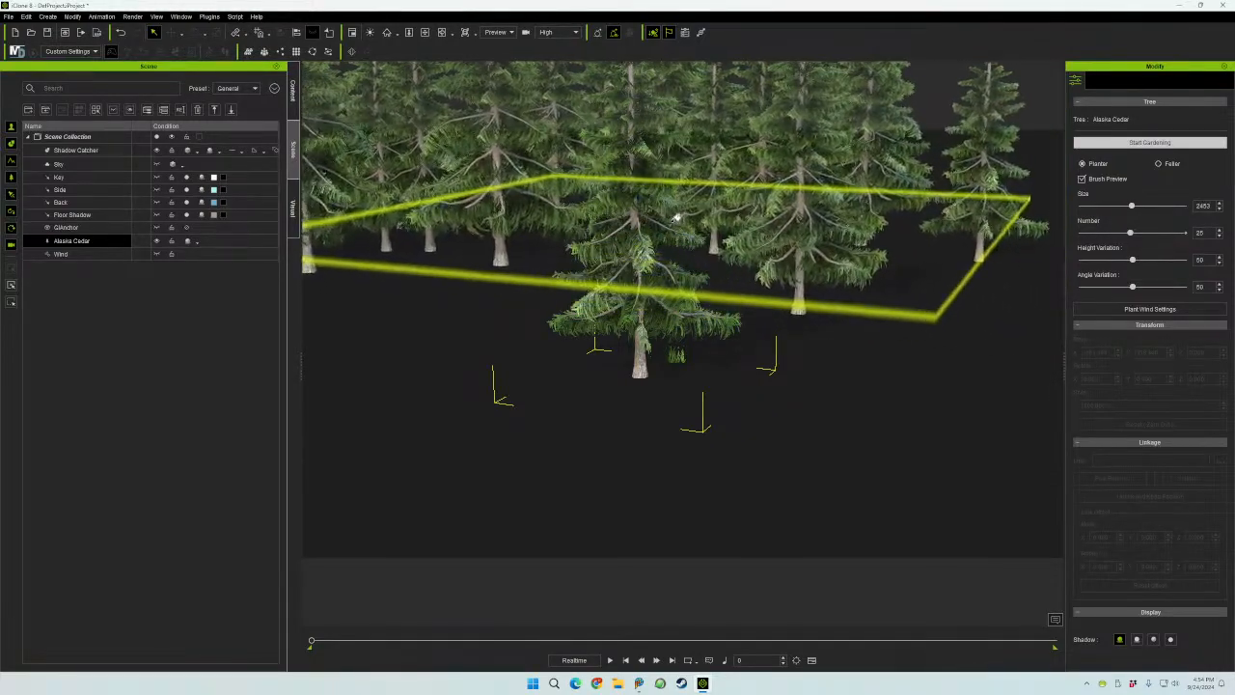
# - Plant more Alaska Cedar trees with the gardening brush at size 2453 and number 25, and end gardening
pyautogui.click(675, 215)
pyautogui.scroll(5, 782, 241)
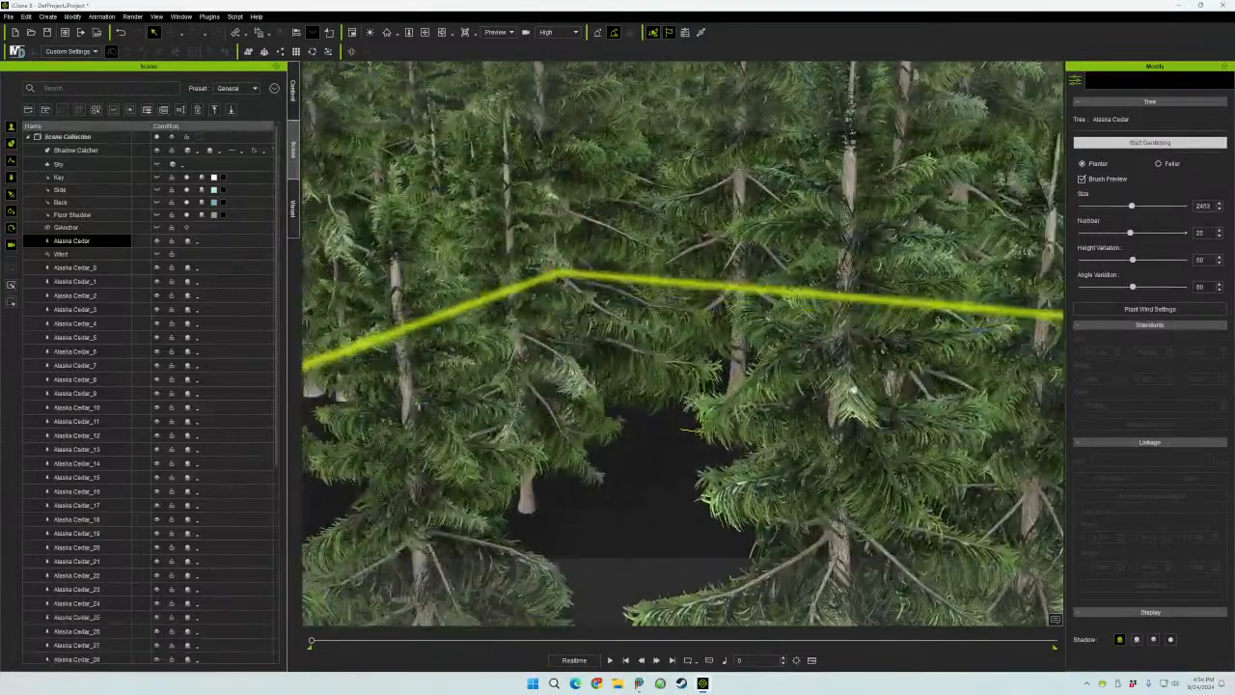
pyautogui.click(839, 367)
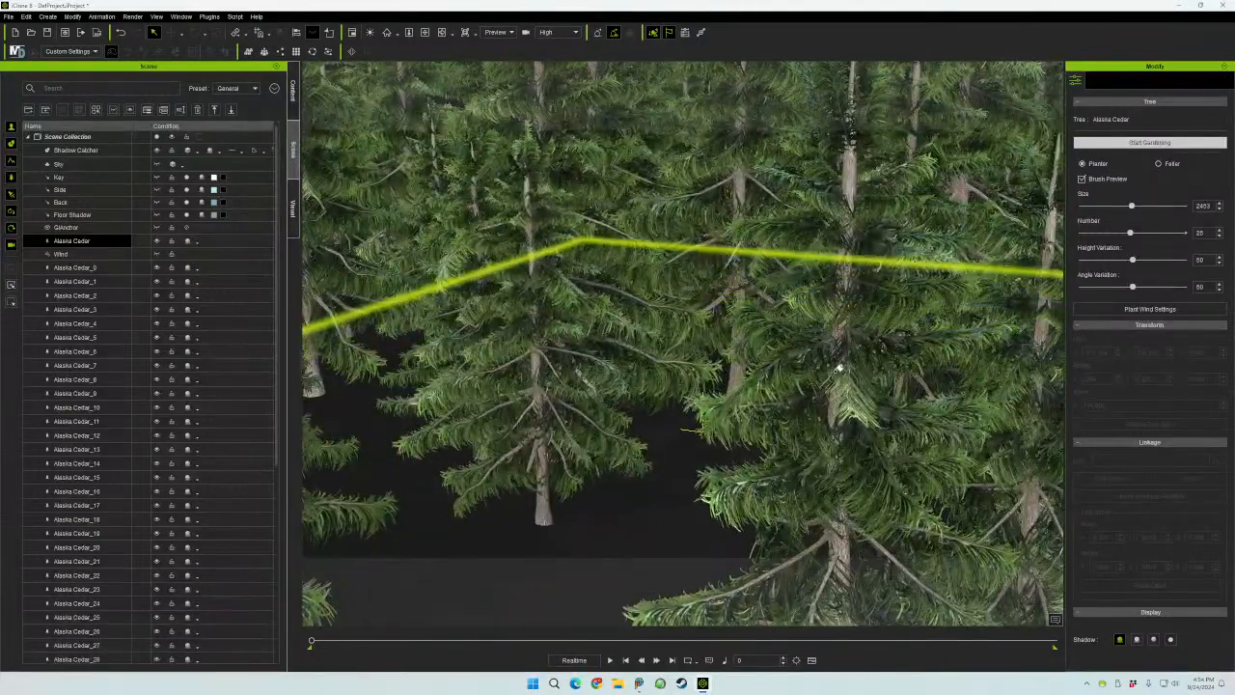
pyautogui.press('shift')
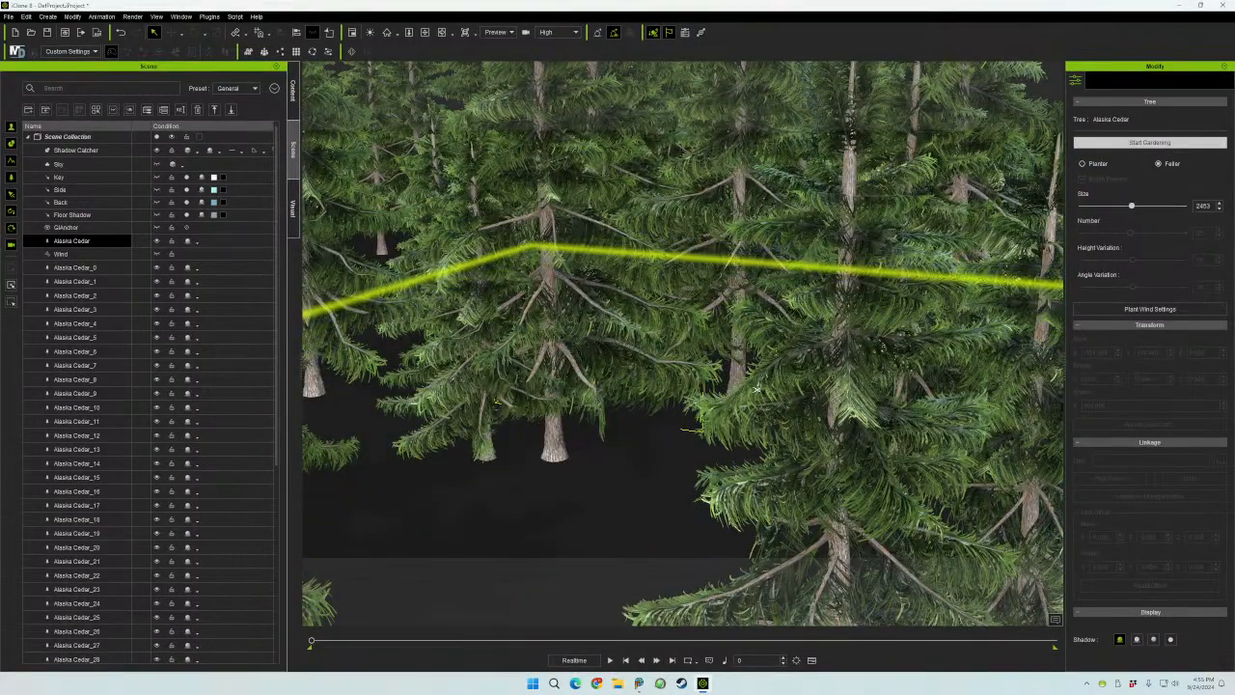
pyautogui.click(1148, 143)
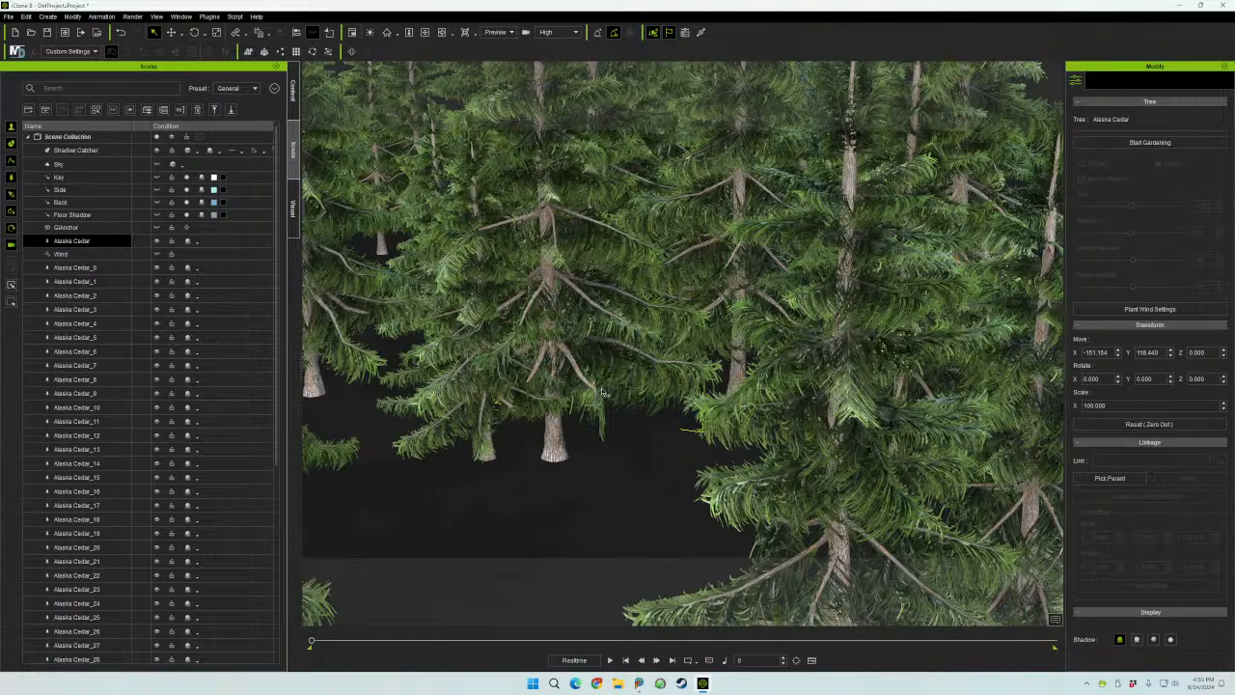
# - Undo every tree planting, including the original Alaska Cedar, to empty the scene
pyautogui.hotkey('ctrl', 'z')
pyautogui.hotkey('ctrl', 'z')
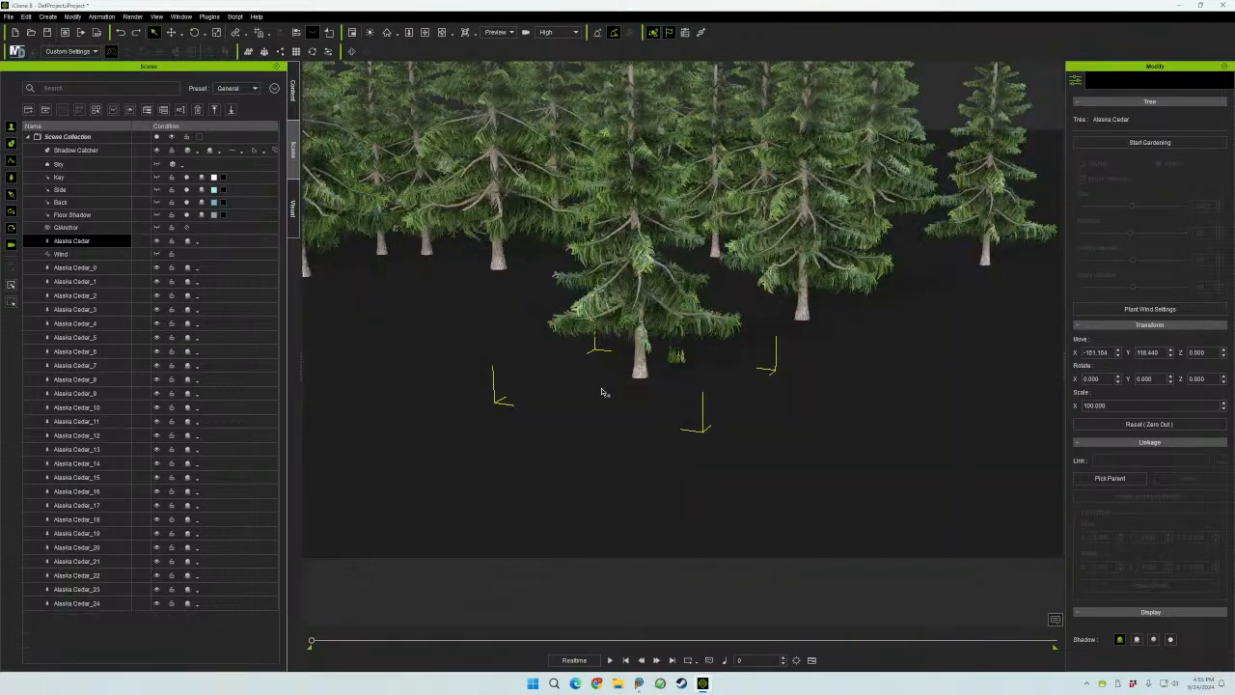
pyautogui.hotkey('ctrl', 'z')
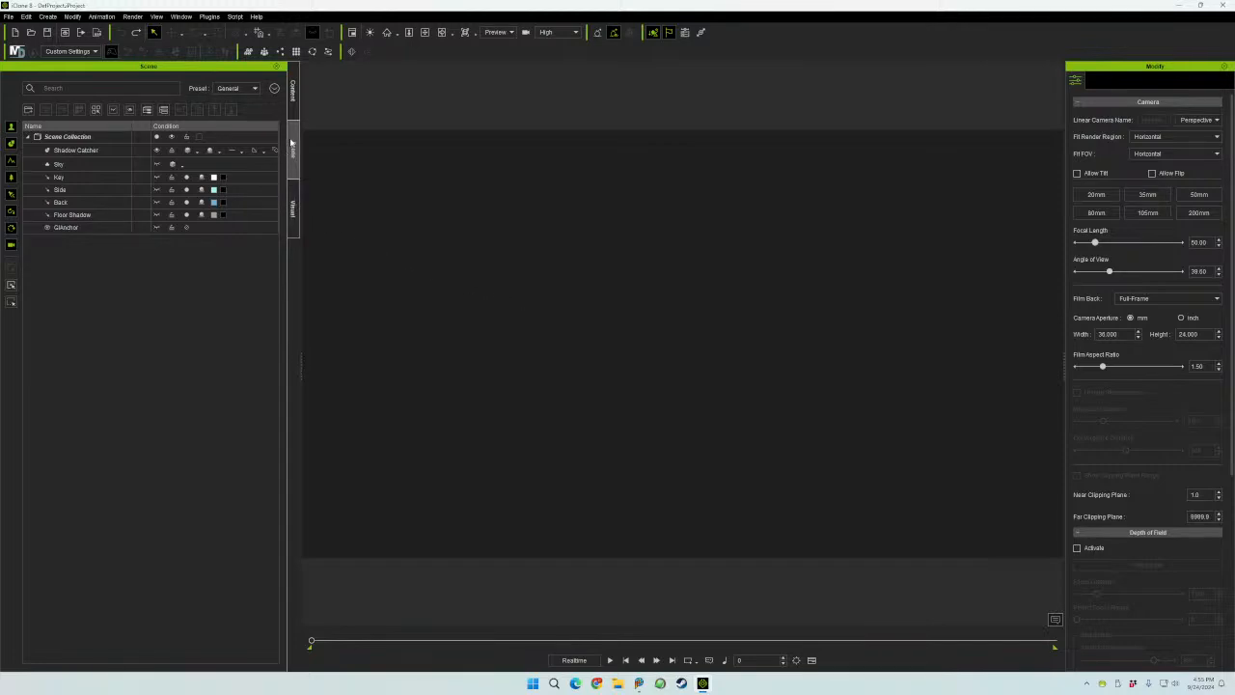
# - Add the Le Muguet plant from the Set > Grass content to the middle of the scene
pyautogui.click(293, 92)
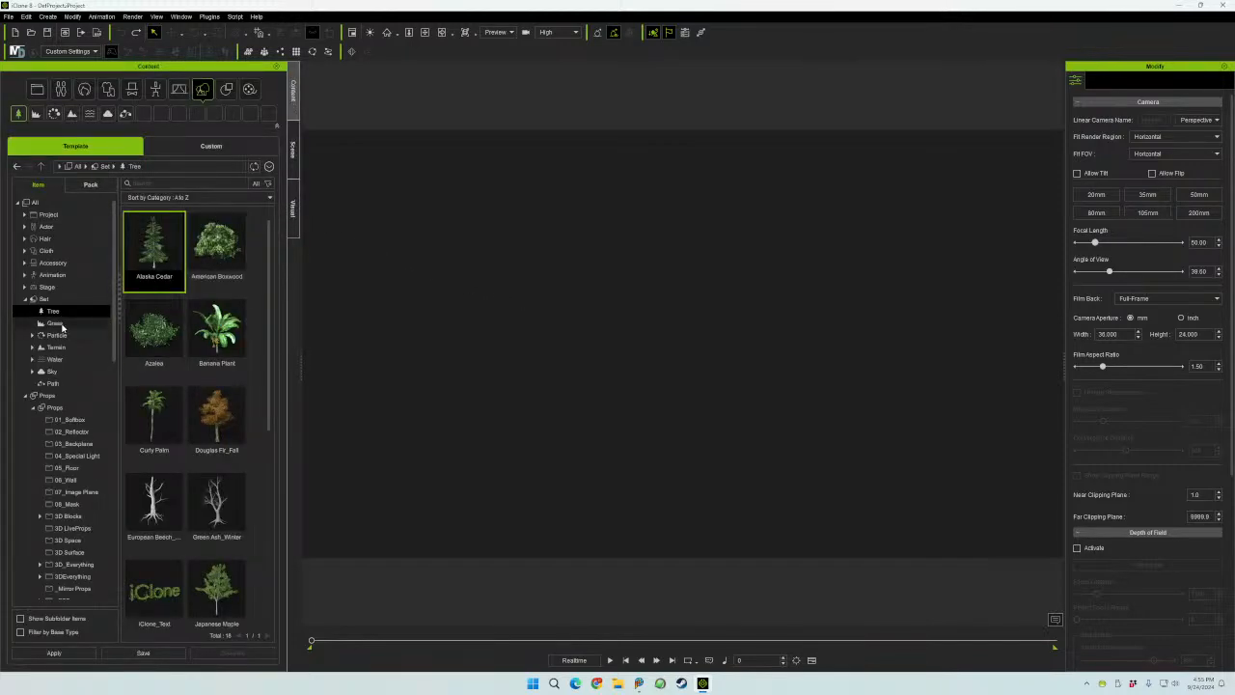
pyautogui.click(55, 324)
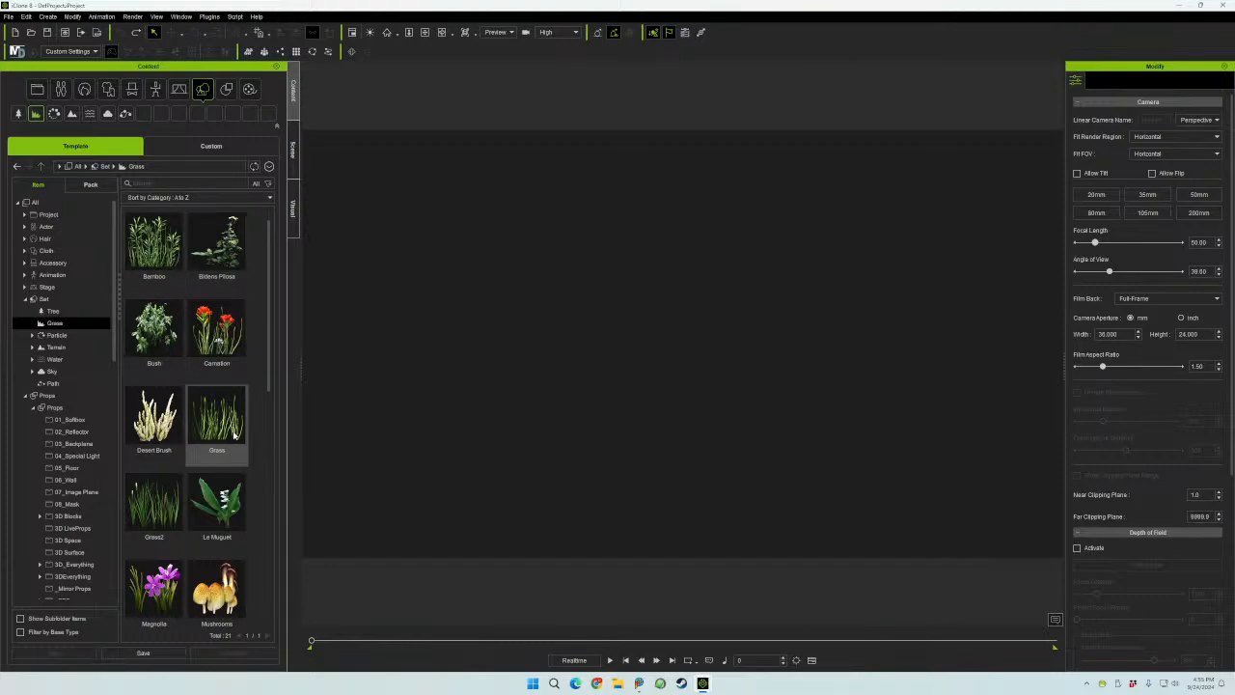
pyautogui.click(219, 520)
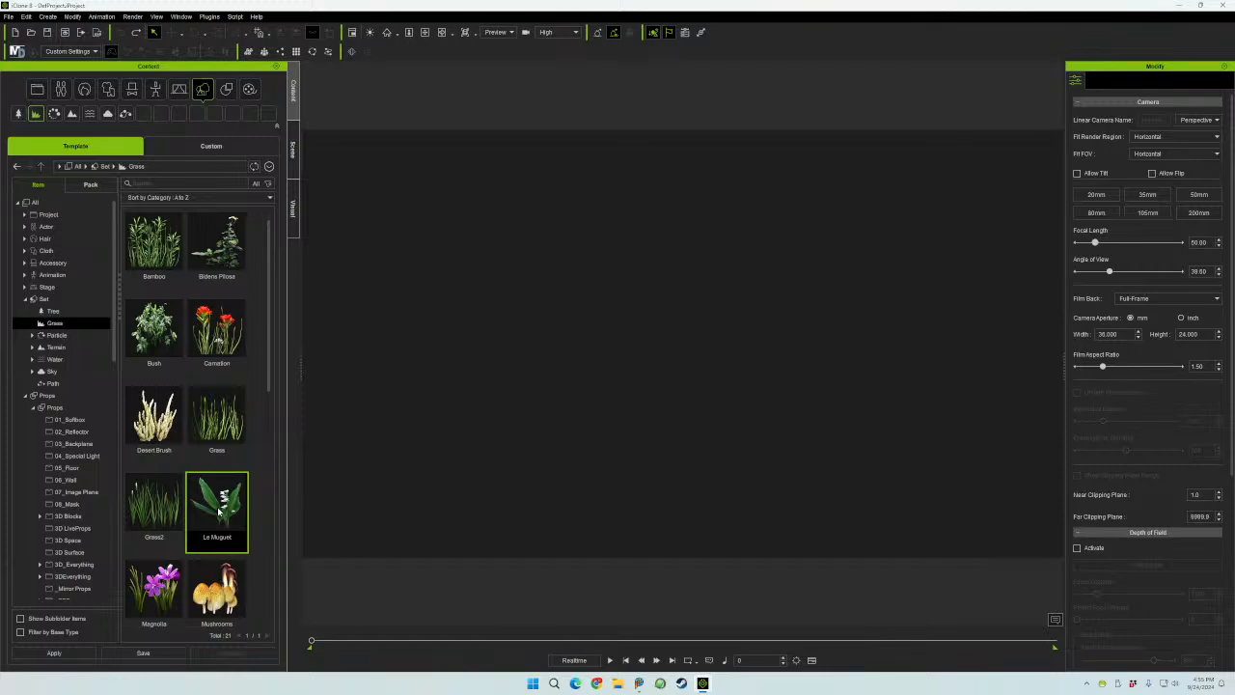
pyautogui.moveTo(219, 511); pyautogui.dragTo(666, 389)
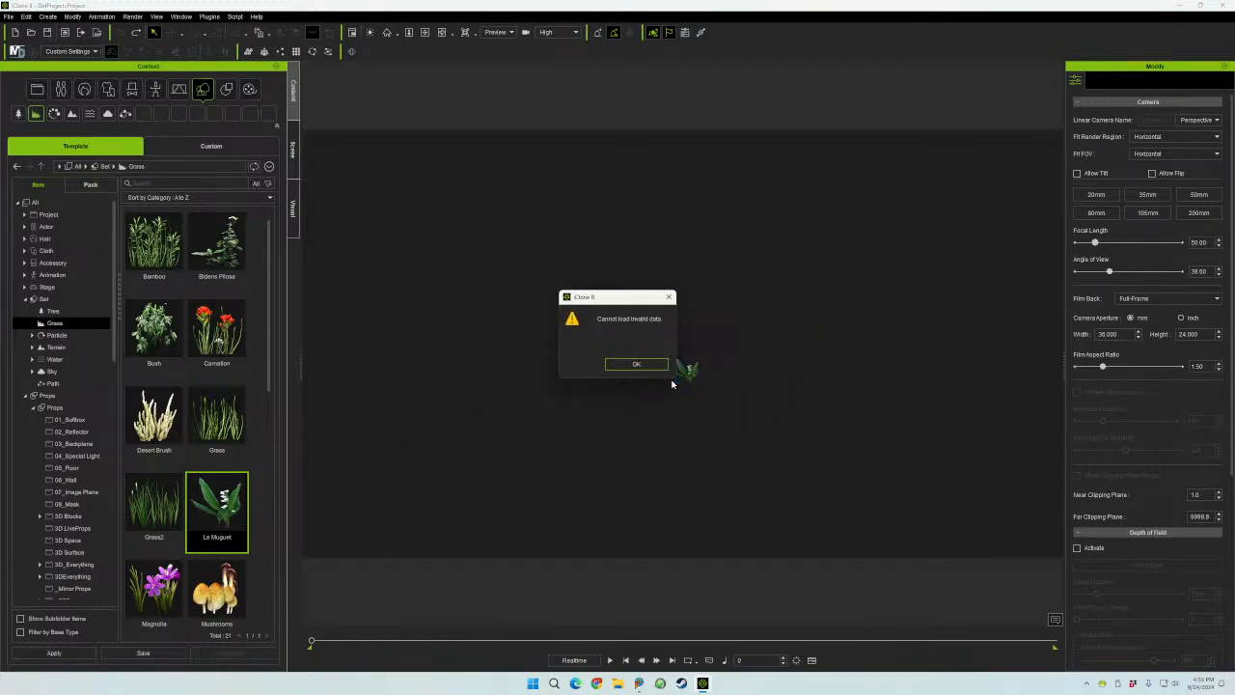
pyautogui.click(636, 364)
# - Look for the Le Muguet plant in the scene list and examine it up close in the viewport
pyautogui.click(294, 150)
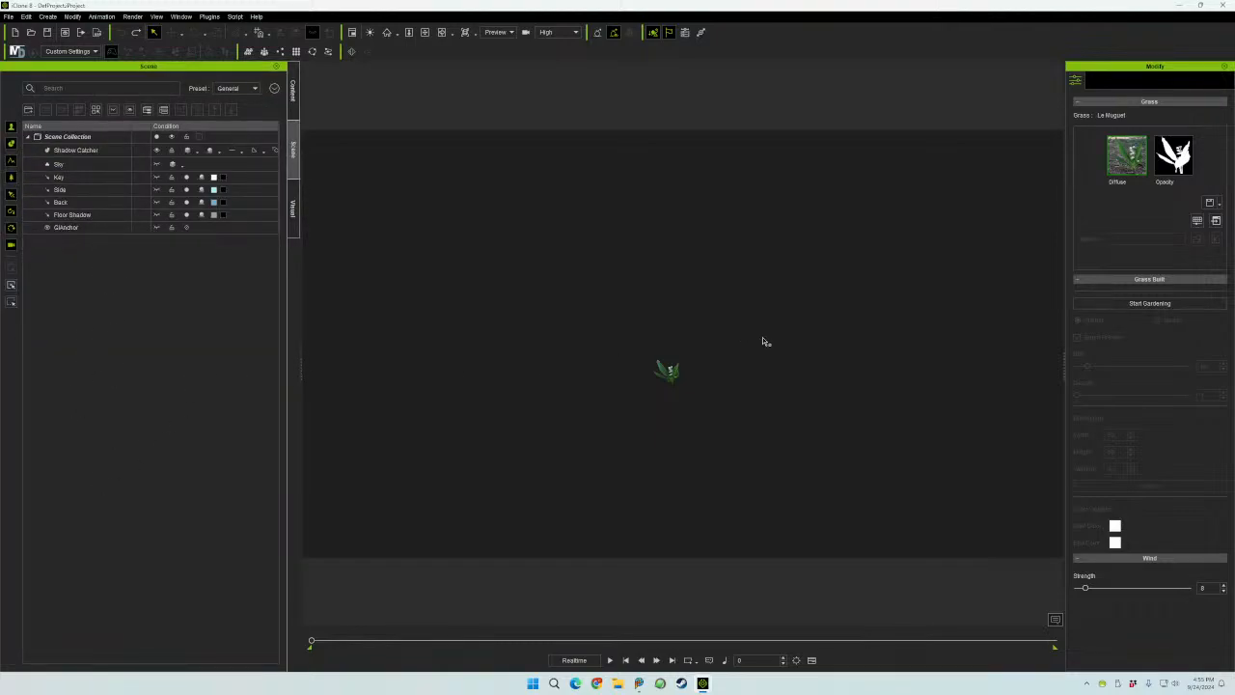
pyautogui.click(691, 358)
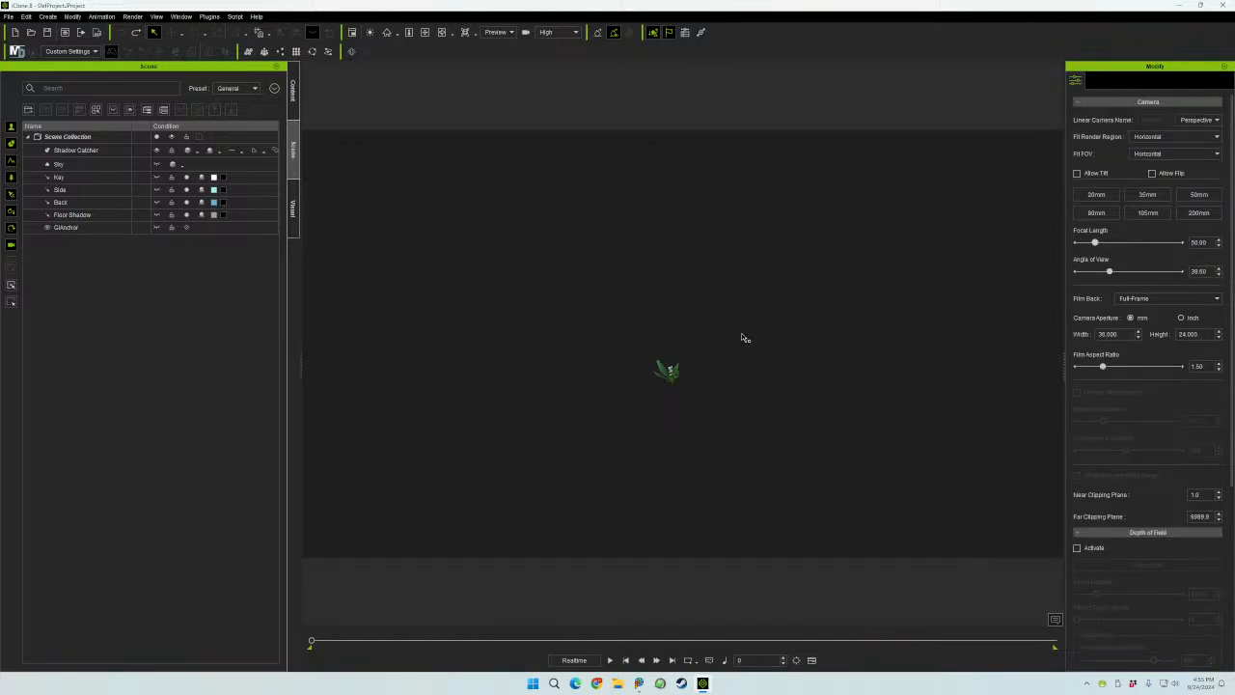
pyautogui.scroll(4, 747, 341)
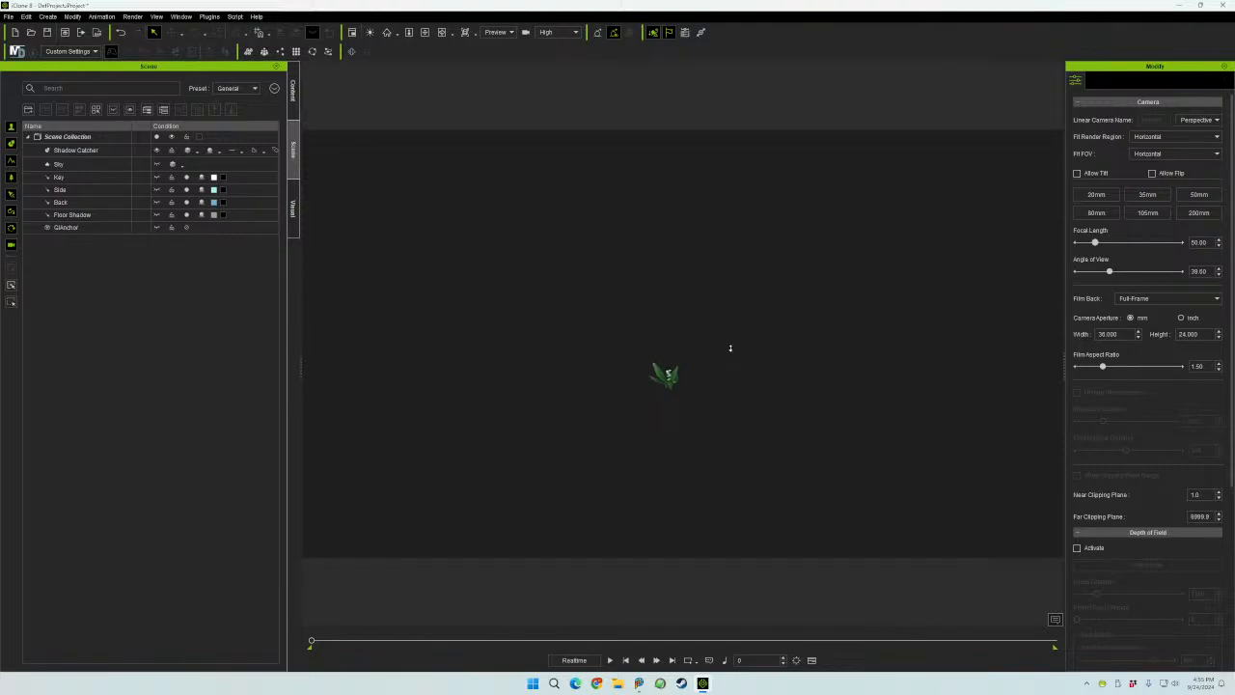
pyautogui.scroll(3, 731, 347)
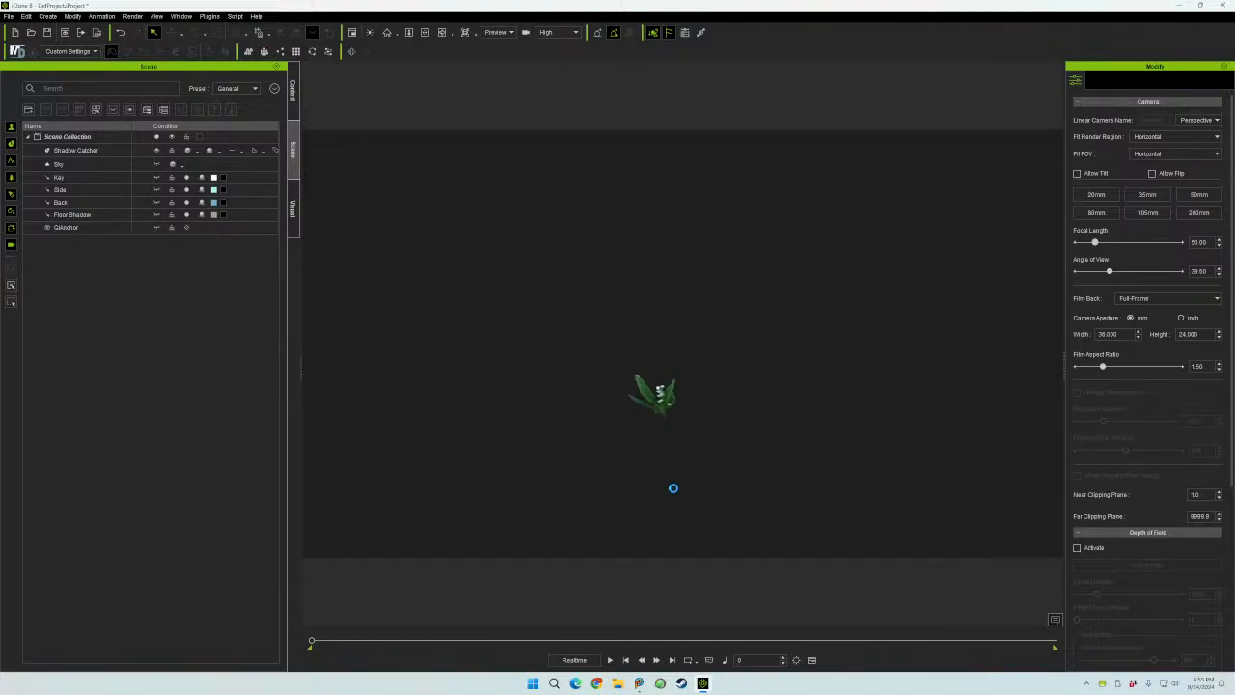
pyautogui.scroll(4, 670, 468)
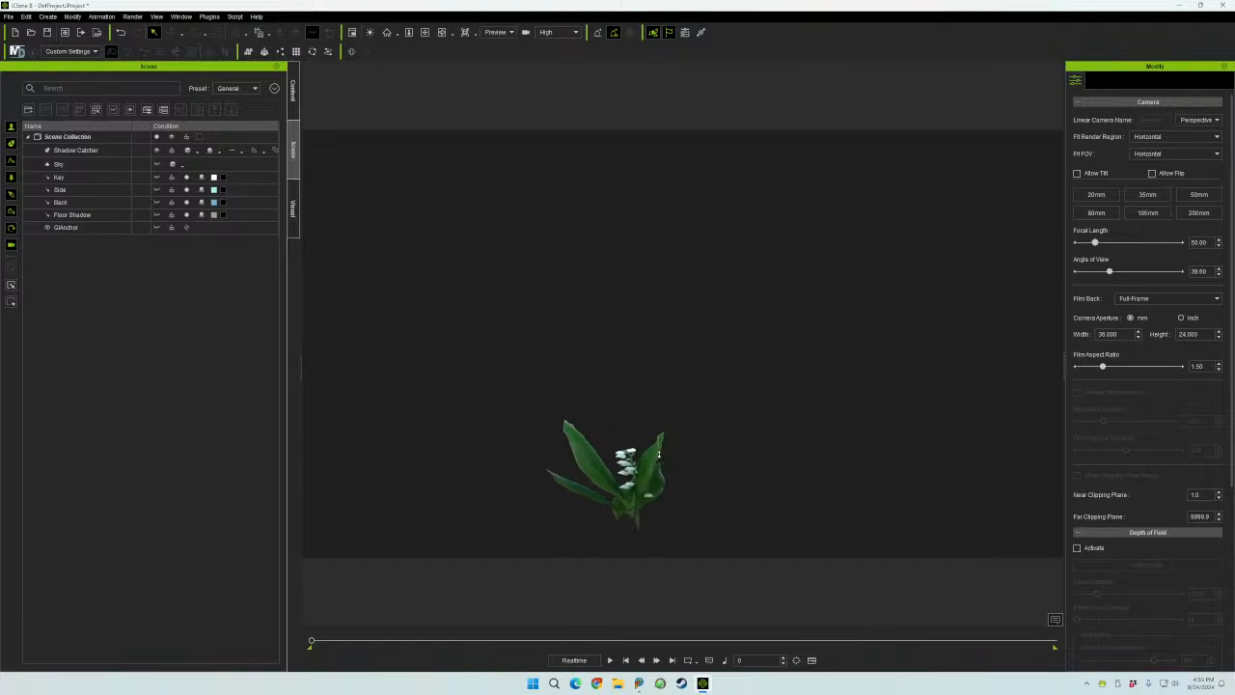
pyautogui.scroll(-3, 659, 454)
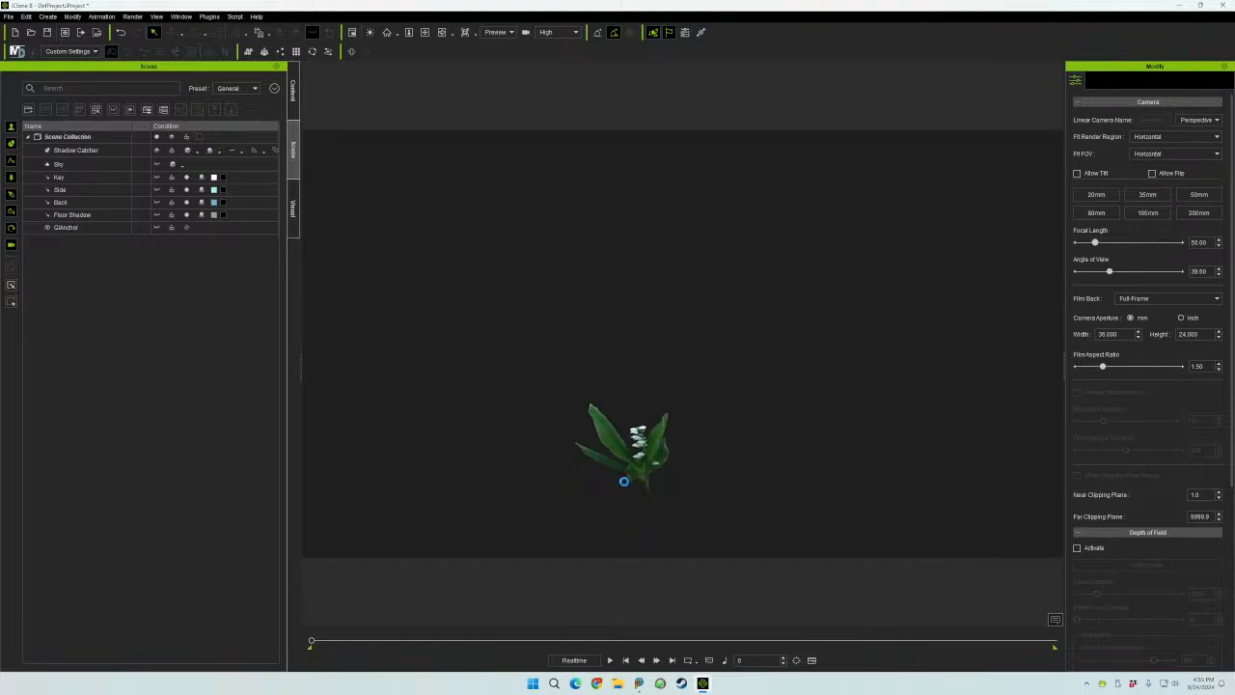
pyautogui.scroll(-1, 624, 482)
pyautogui.moveTo(625, 479); pyautogui.dragTo(634, 411, button='middle')
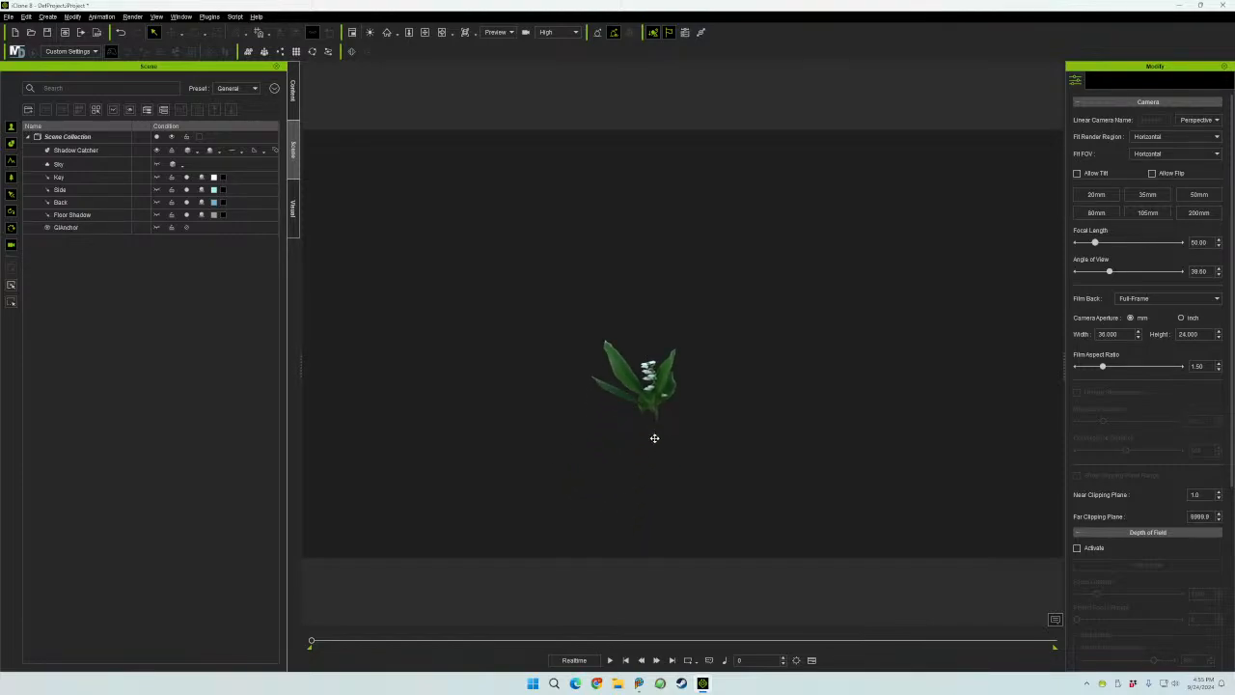
pyautogui.scroll(2, 777, 385)
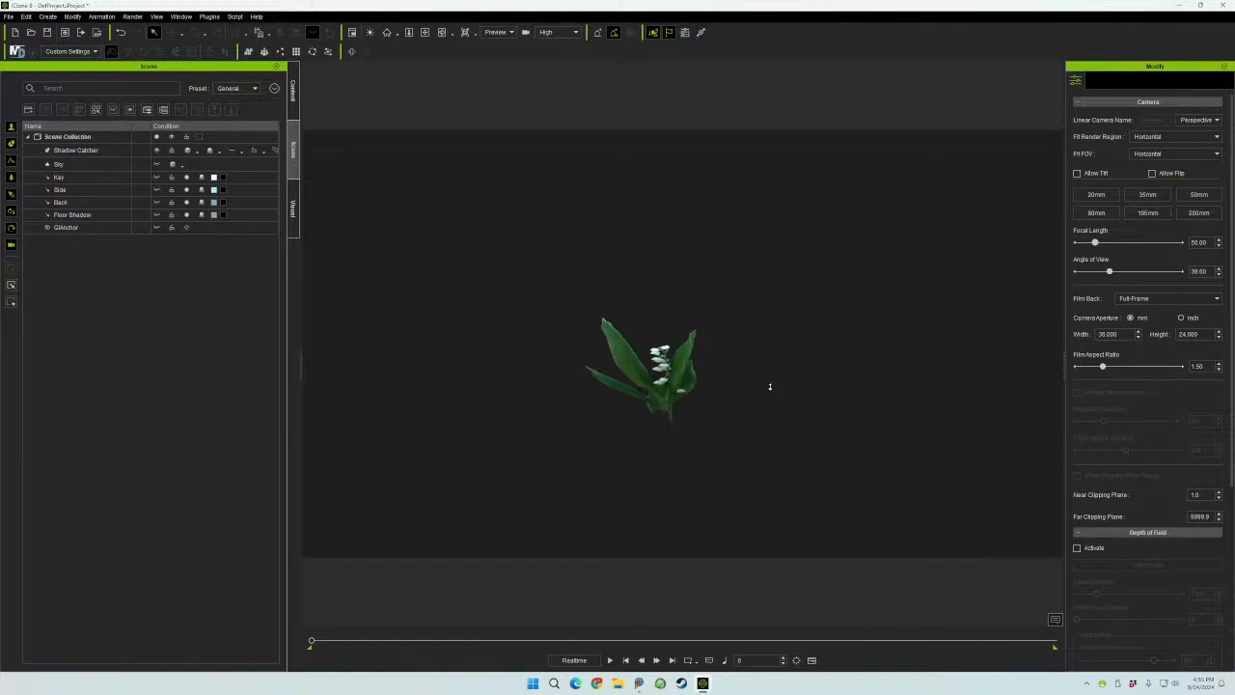
pyautogui.scroll(6, 769, 390)
pyautogui.scroll(-3, 769, 392)
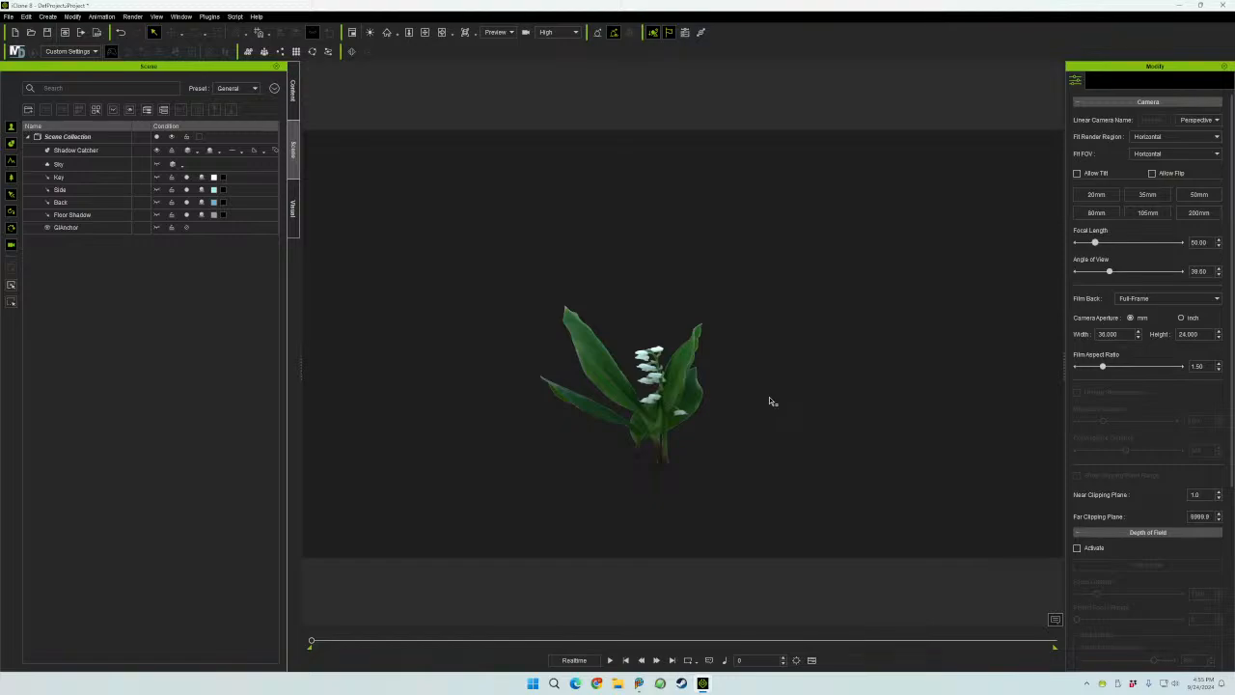
# - Place the Yellow Flowers1 grass item beside the Le Muguet plant and look for it in the scene list
pyautogui.click(292, 91)
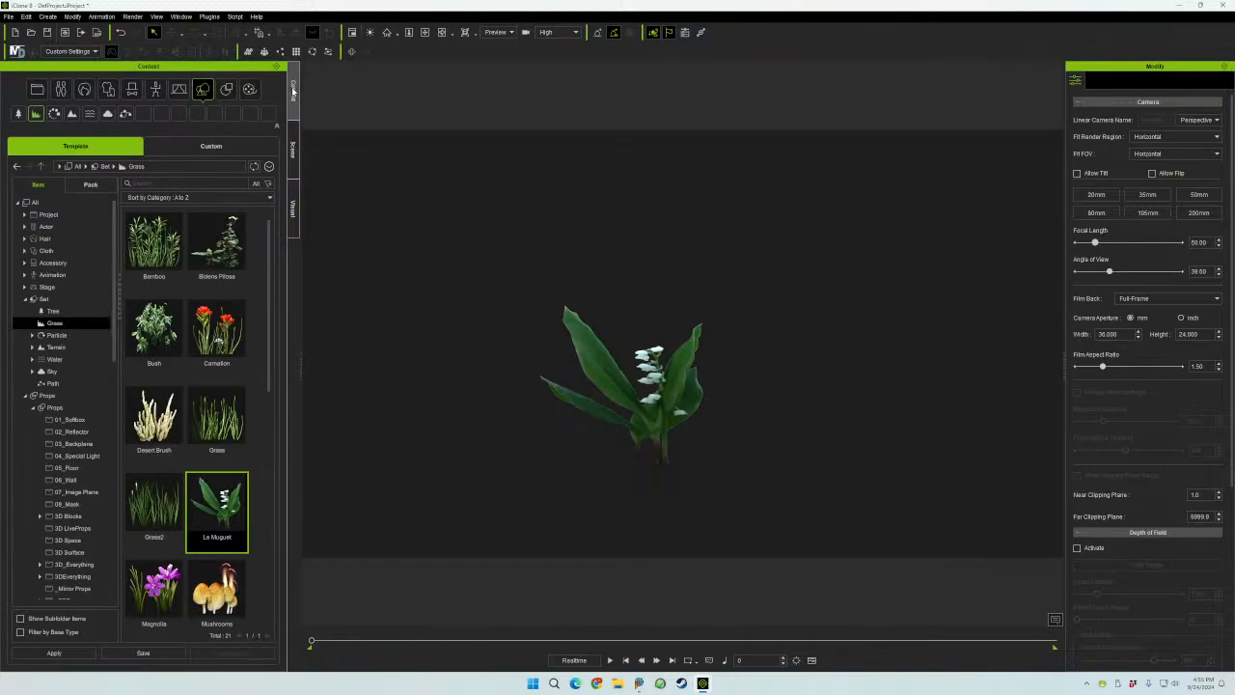
pyautogui.scroll(-3, 249, 333)
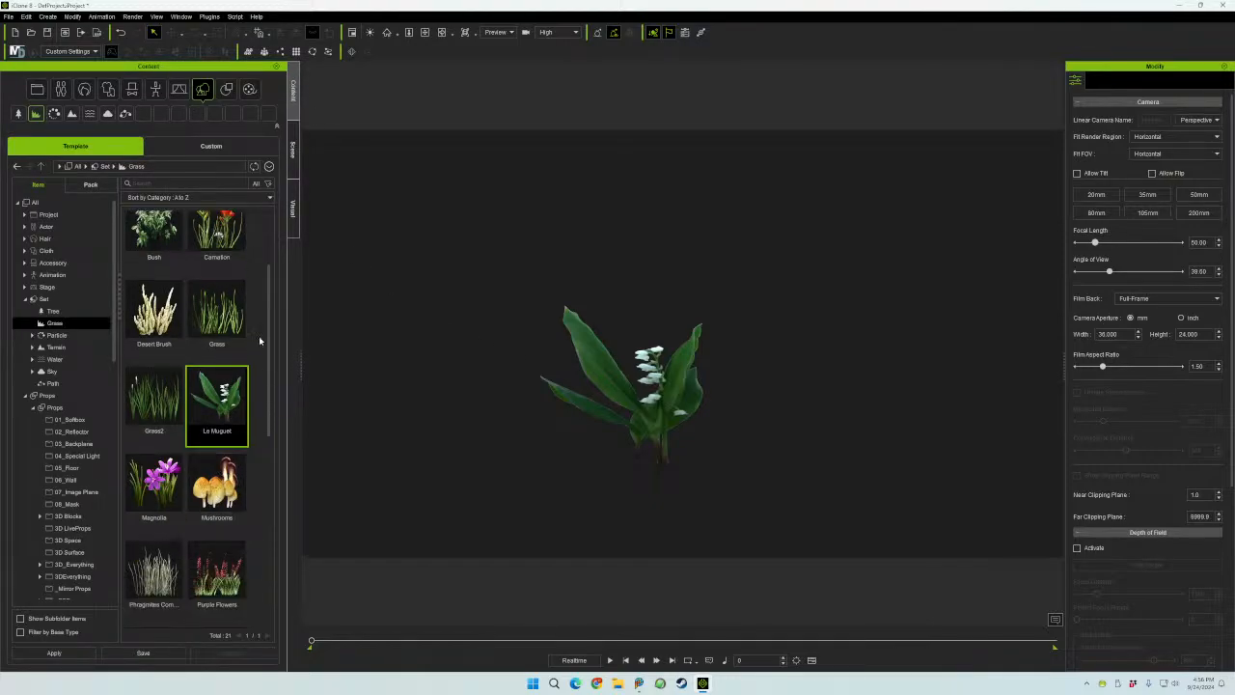
pyautogui.moveTo(269, 316); pyautogui.dragTo(280, 550)
pyautogui.click(214, 498)
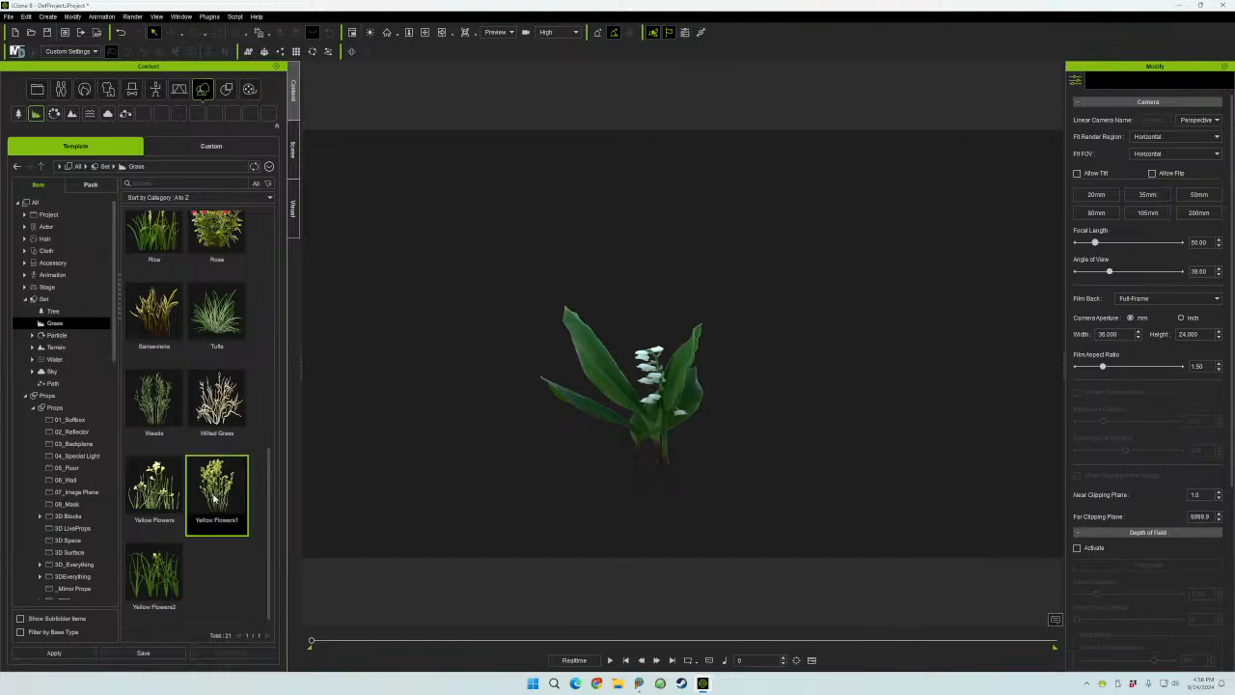
pyautogui.moveTo(214, 498); pyautogui.dragTo(510, 433)
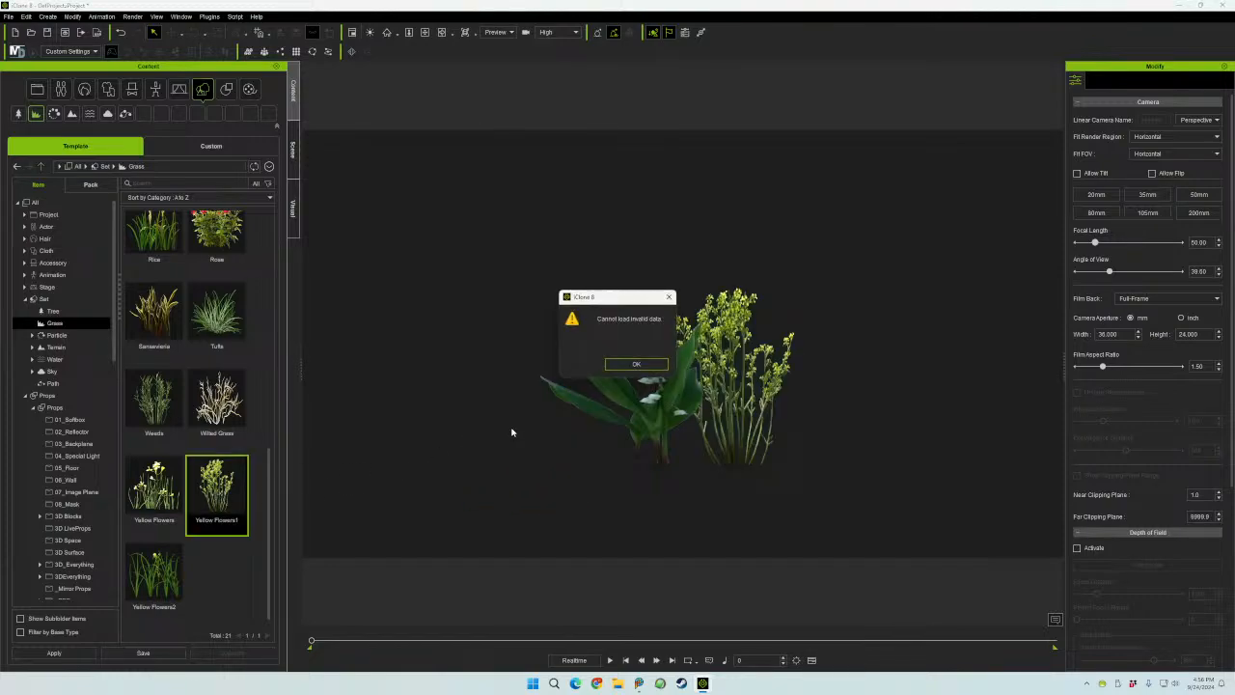
pyautogui.click(627, 365)
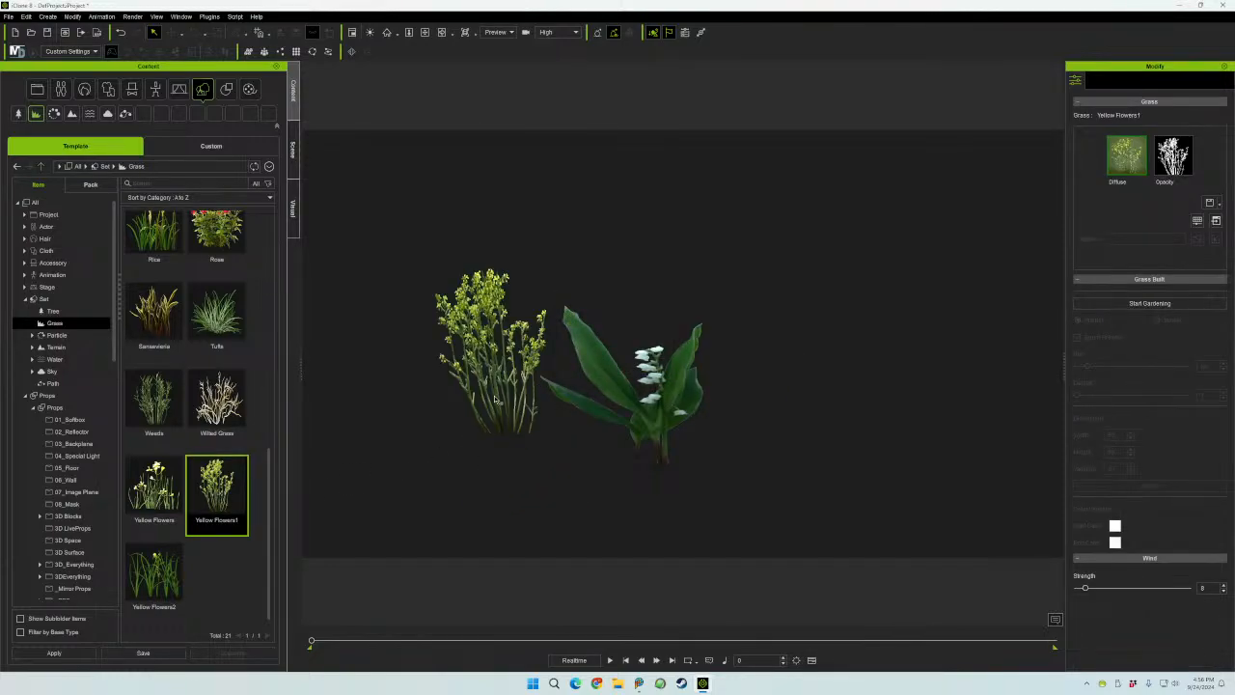
pyautogui.click(295, 149)
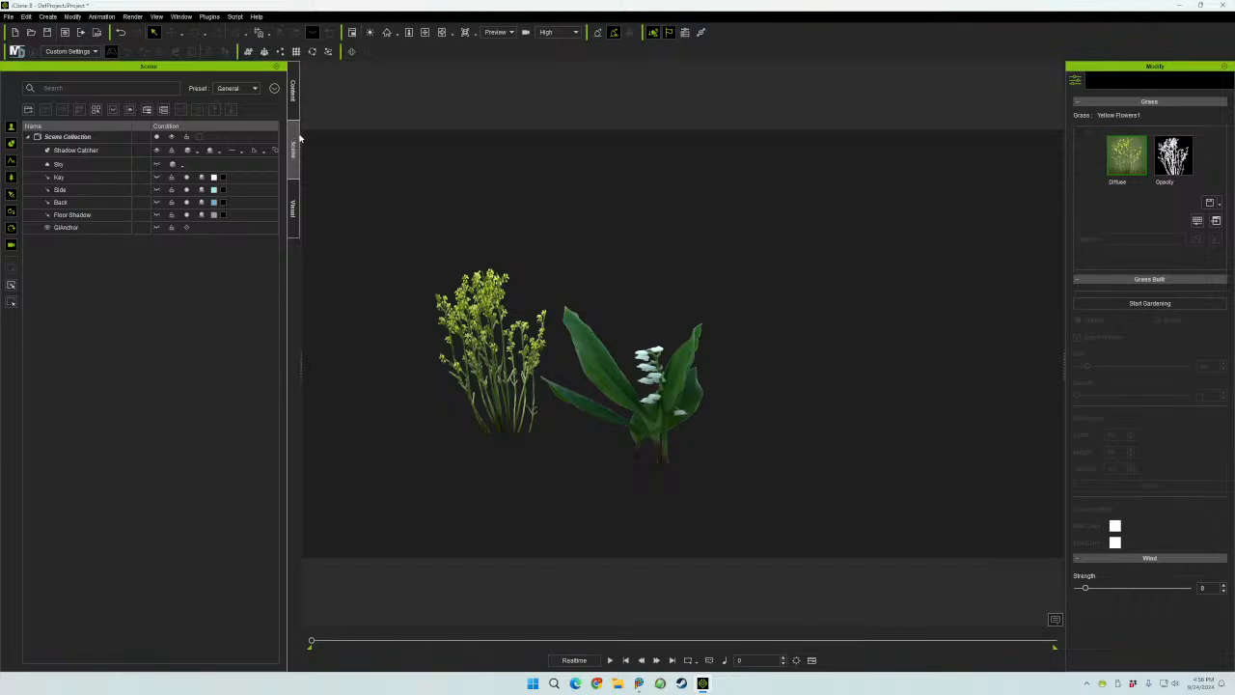
# - Place a Douglas Fir_Fall tree near the plants, look for it in the scene list, and undo both the tree and the yellow flowers
pyautogui.click(293, 92)
pyautogui.click(53, 311)
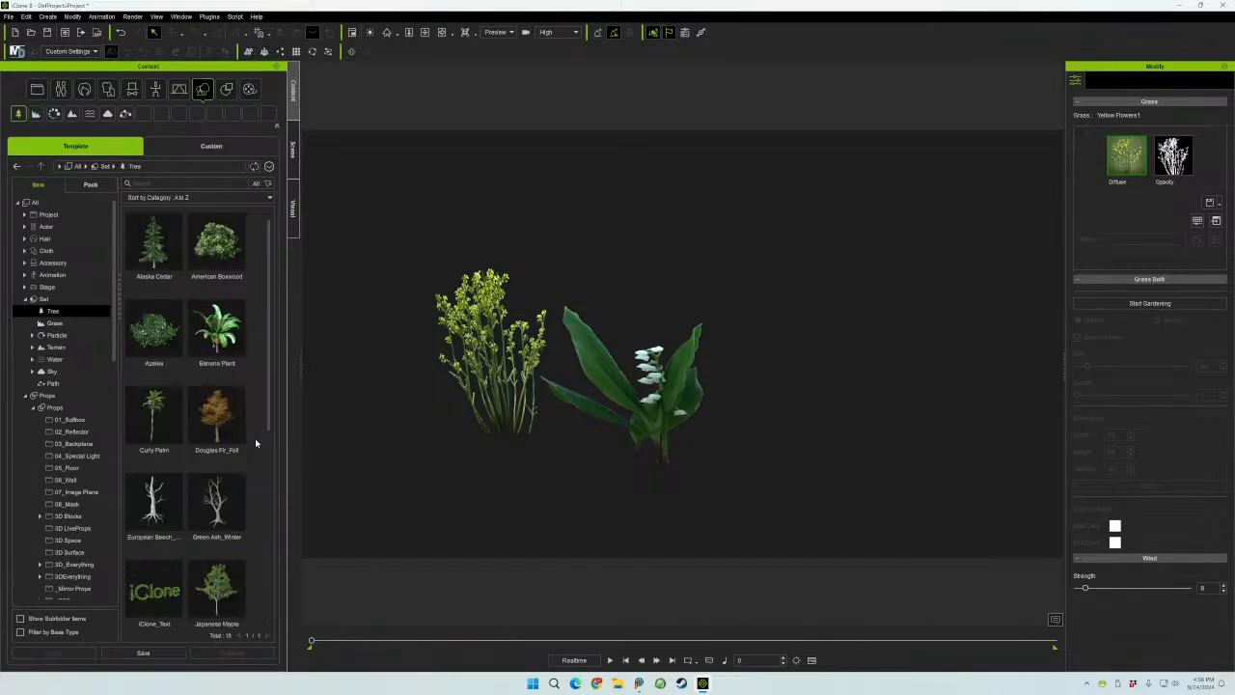
pyautogui.click(203, 427)
pyautogui.moveTo(208, 425); pyautogui.dragTo(867, 512)
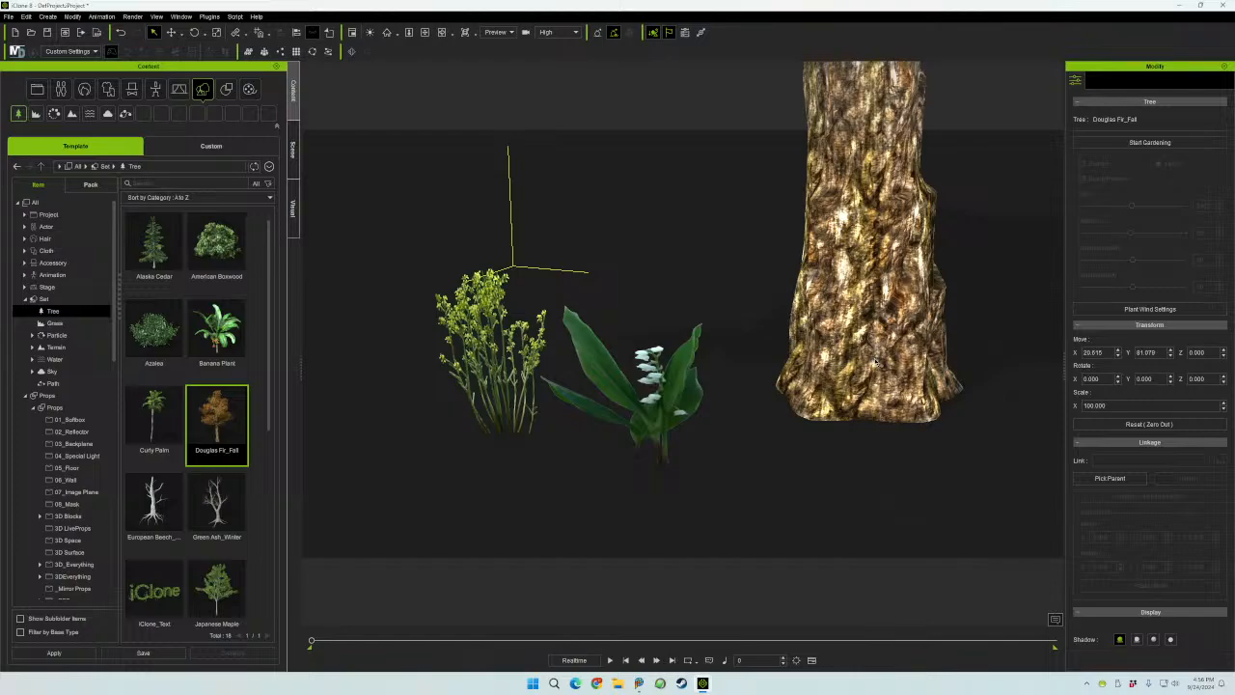
pyautogui.click(293, 149)
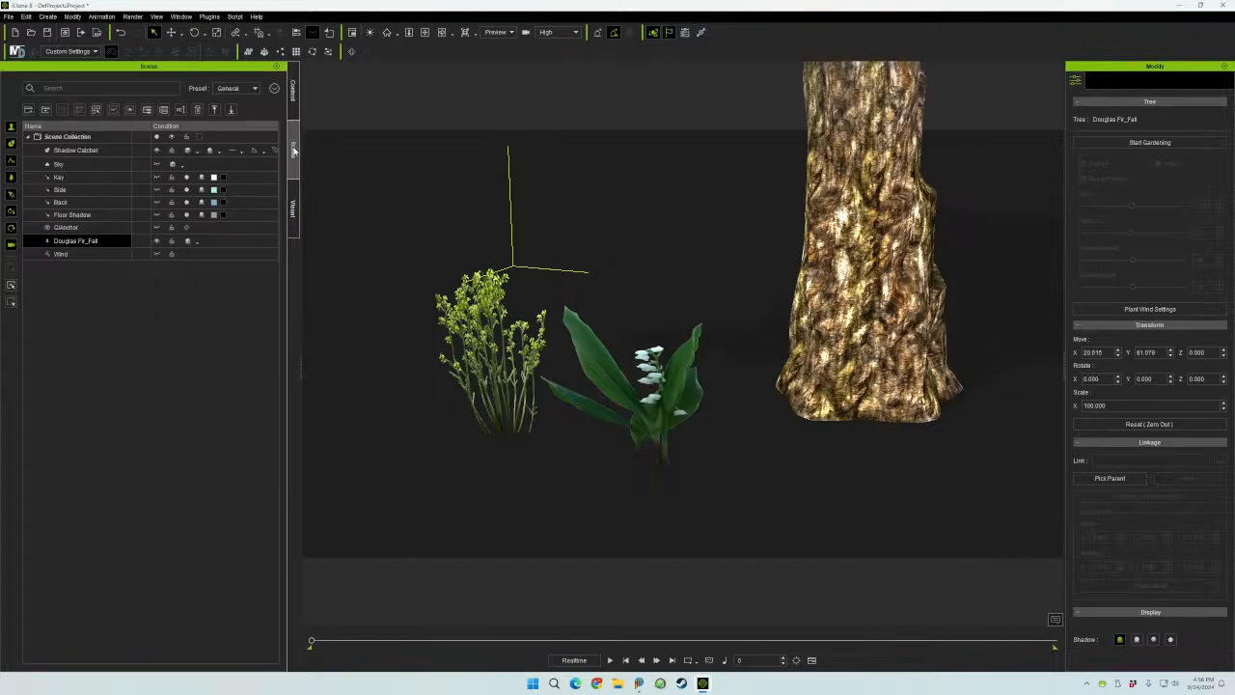
pyautogui.click(293, 93)
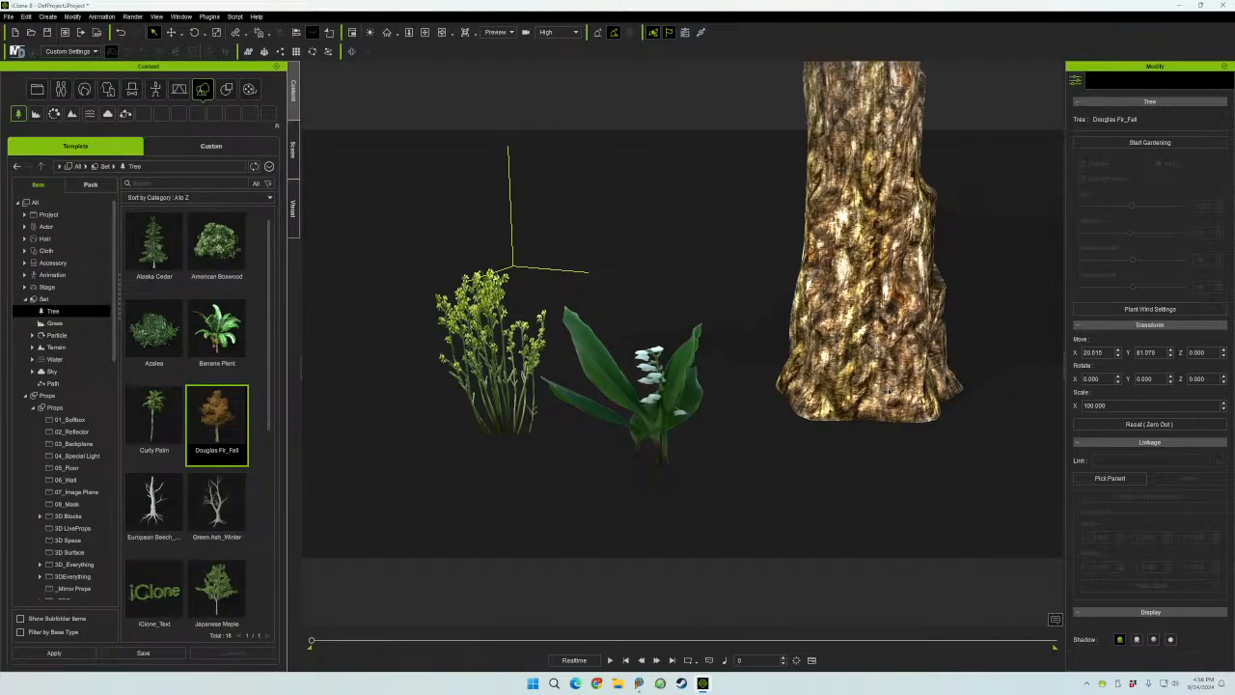
pyautogui.hotkey('ctrl', 'z')
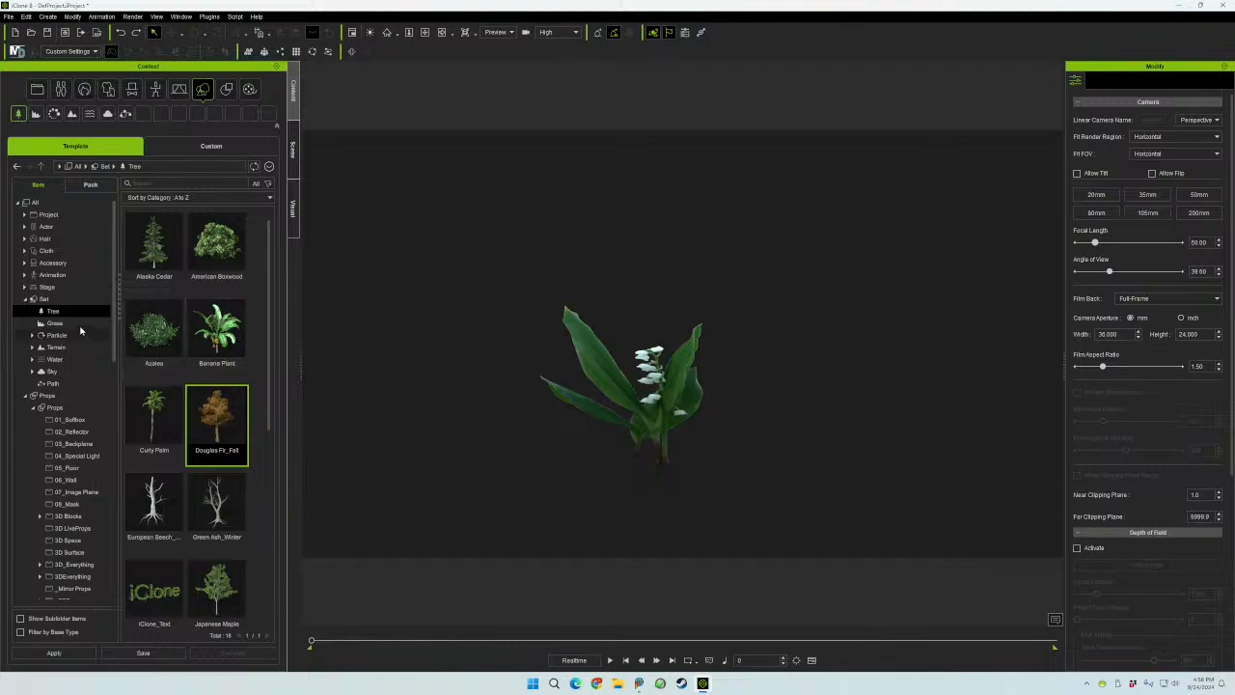
# - Try to place the Explosion particle effect beside the Le Muguet plant
pyautogui.click(57, 336)
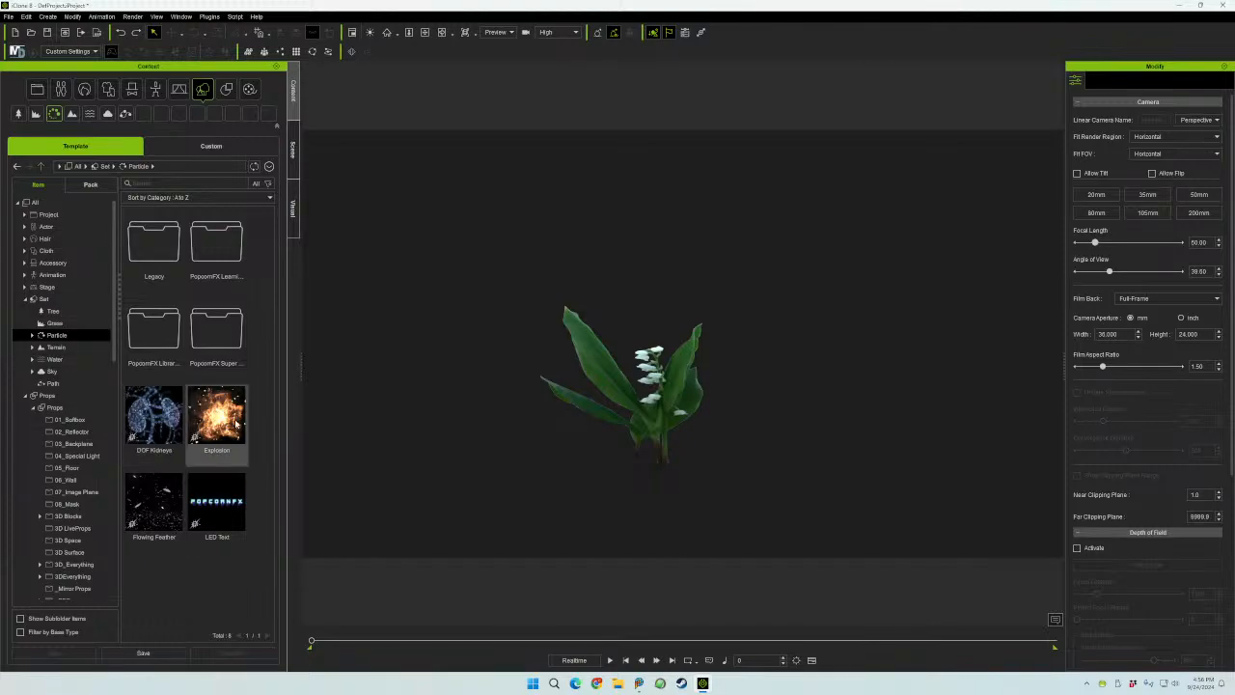
pyautogui.moveTo(231, 425); pyautogui.dragTo(787, 414)
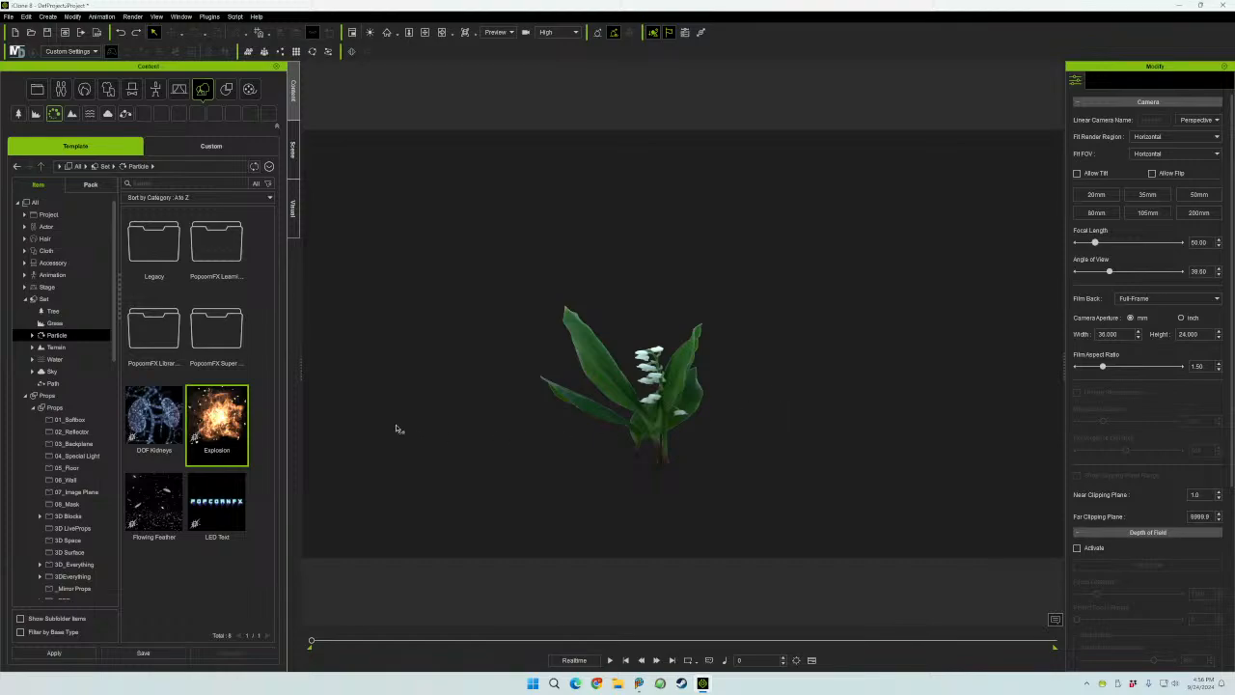
# - Add the Dirt terrain from the Mesh_Medium terrain folder to the scene beneath the Le Muguet plant
pyautogui.click(45, 350)
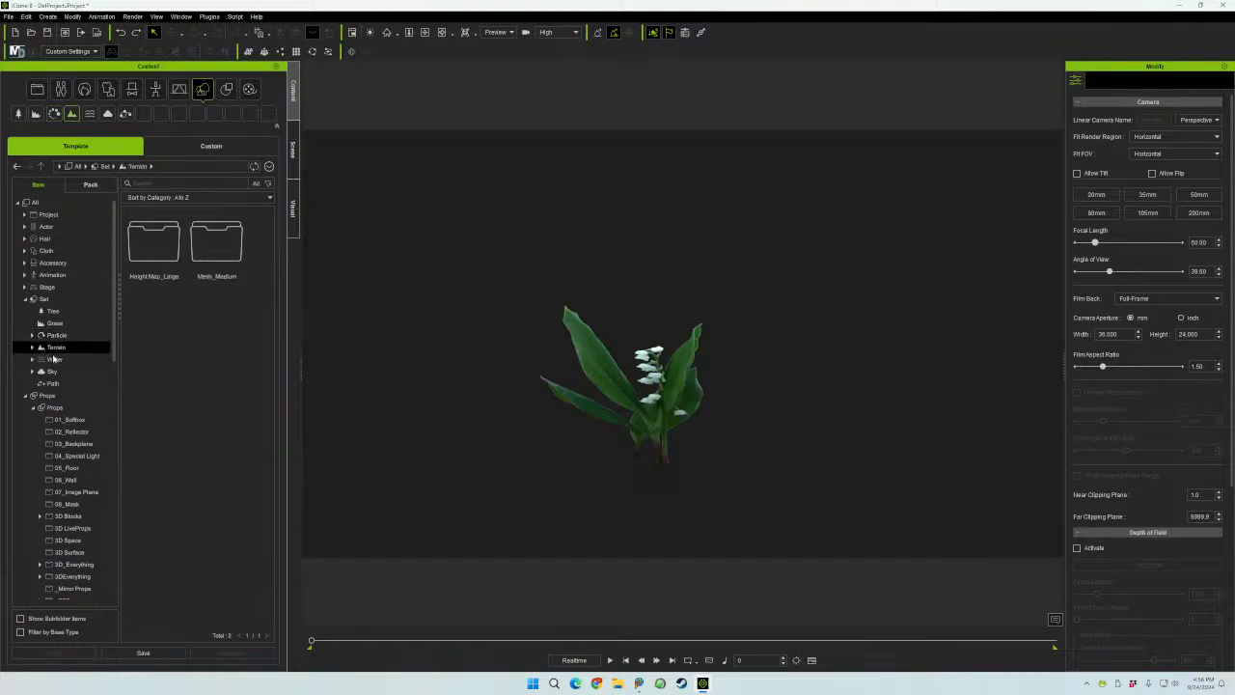
pyautogui.click(222, 246)
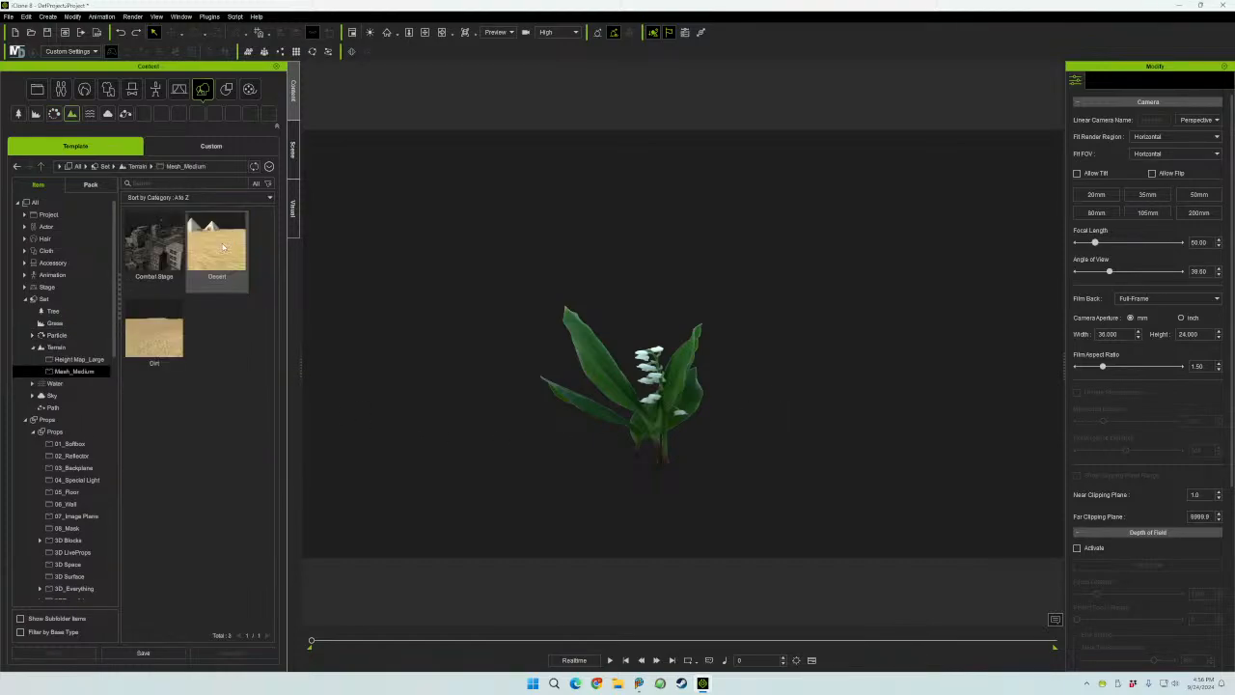
pyautogui.click(144, 342)
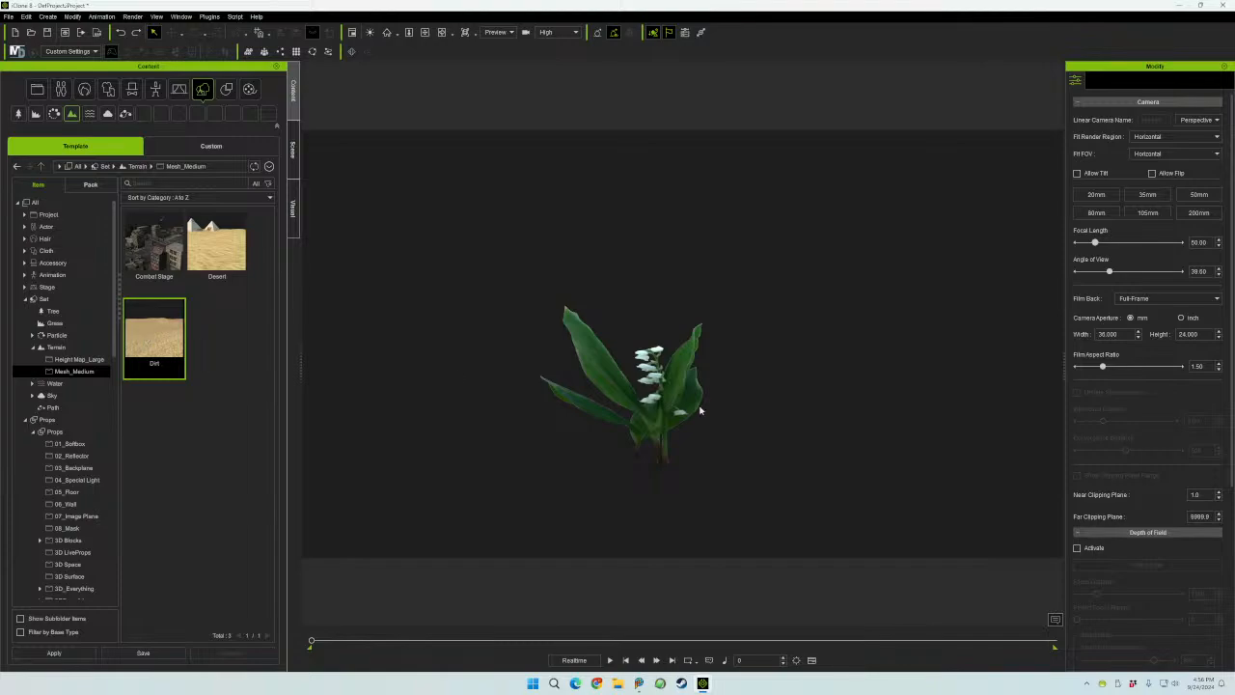
pyautogui.moveTo(701, 410); pyautogui.dragTo(865, 437)
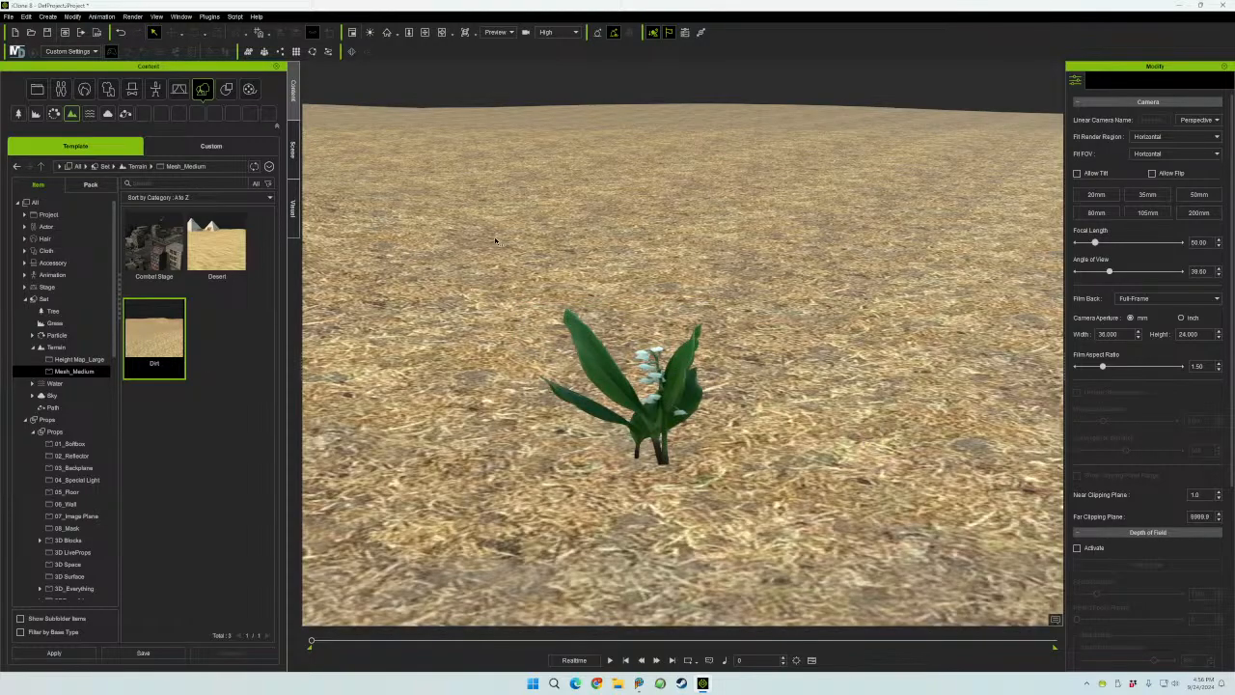
# - Find the Dirt terrain in the scene list, select it and delete it from the scene
pyautogui.click(293, 150)
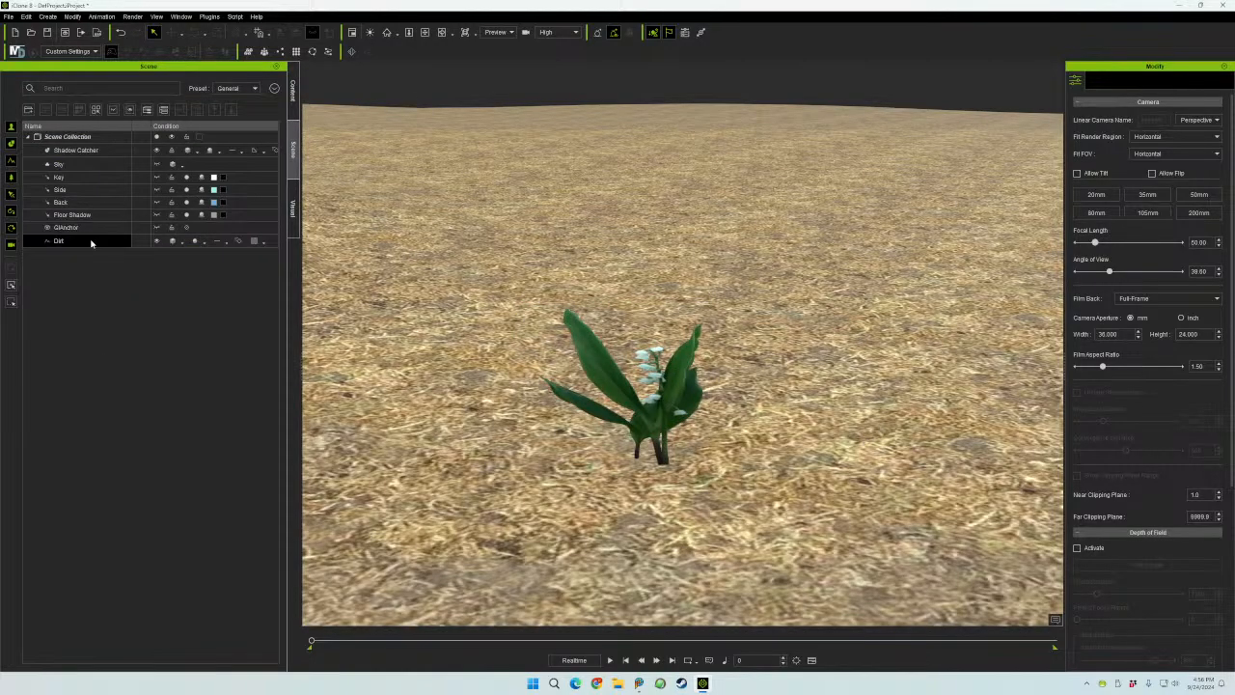
pyautogui.click(154, 241)
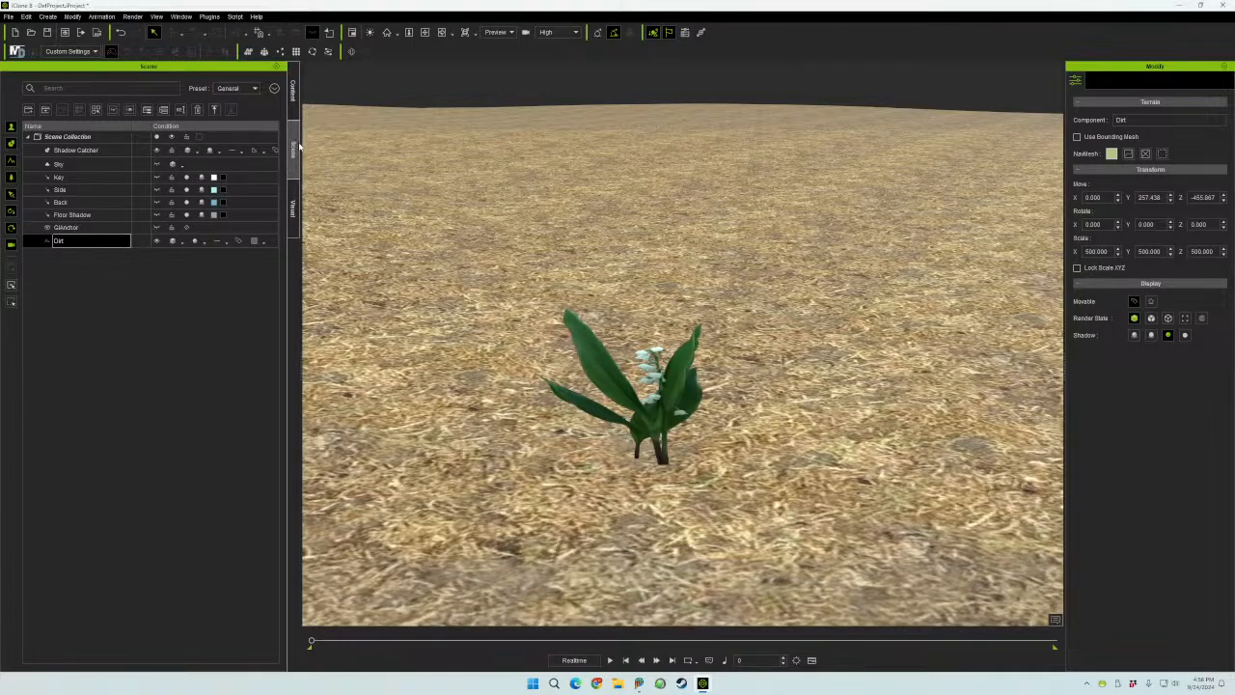
pyautogui.click(293, 92)
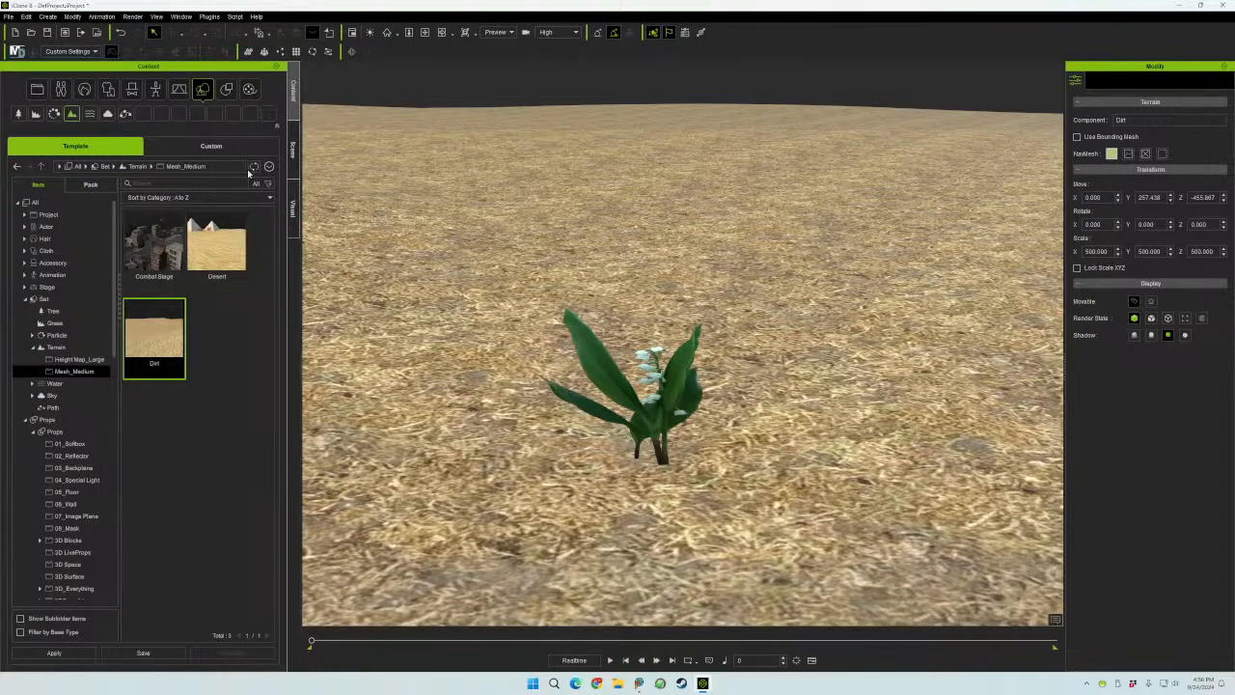
pyautogui.click(292, 150)
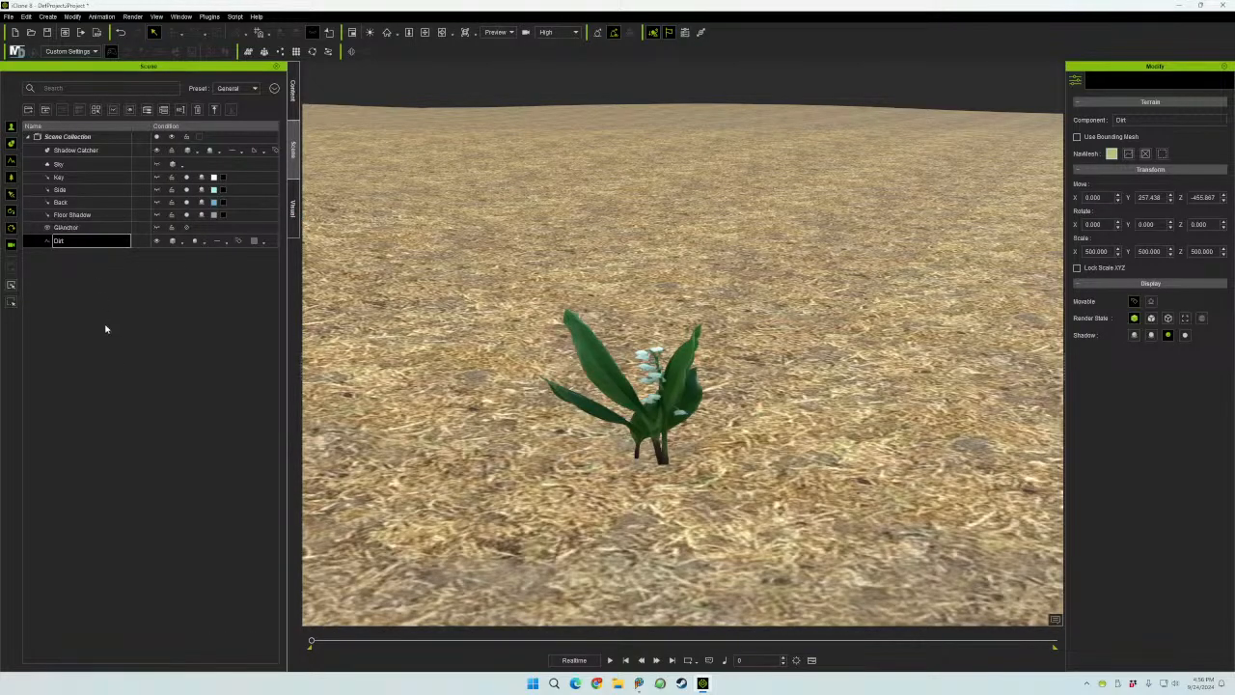
pyautogui.press('Delete')
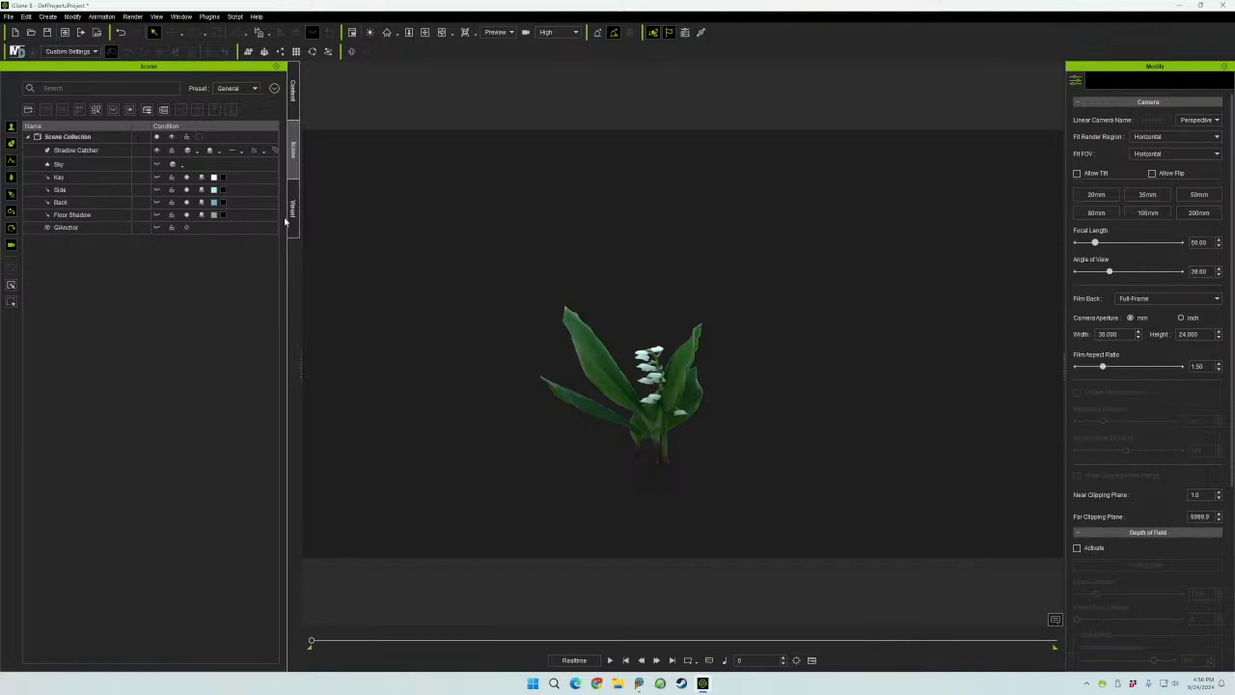
# - Place the Mushrooms grass item from the Set library beside the Le Muguet plant
pyautogui.click(293, 122)
pyautogui.click(52, 384)
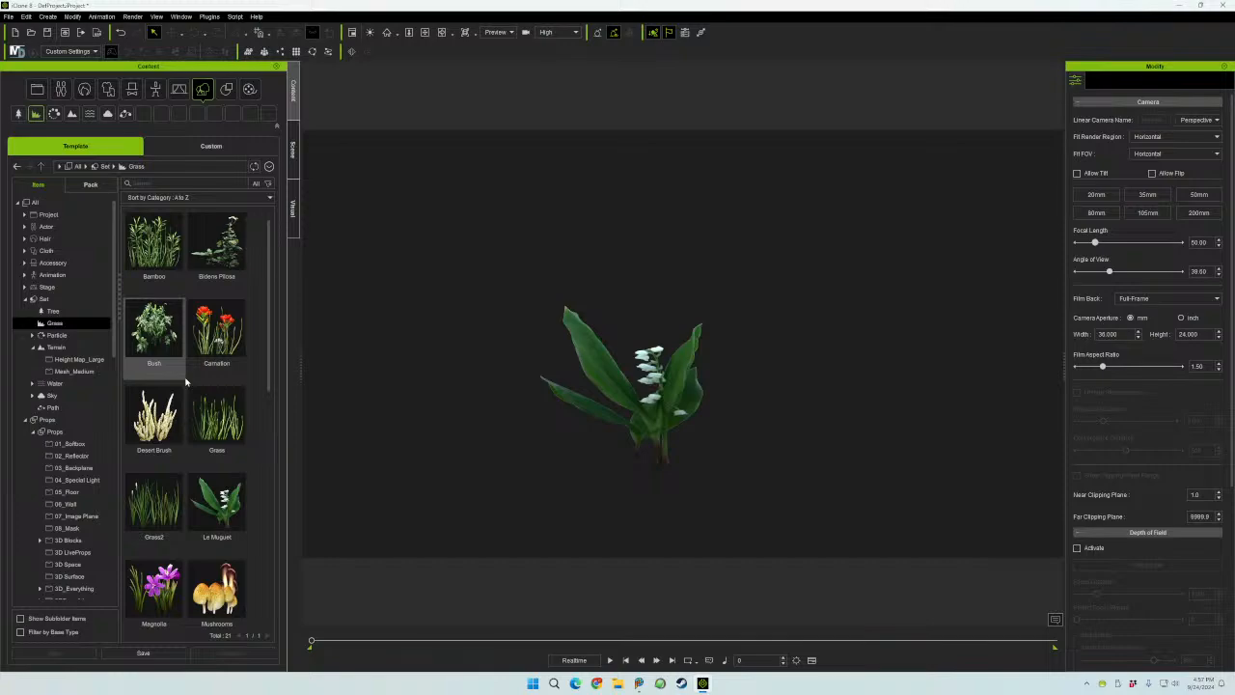
pyautogui.moveTo(269, 328); pyautogui.dragTo(270, 435)
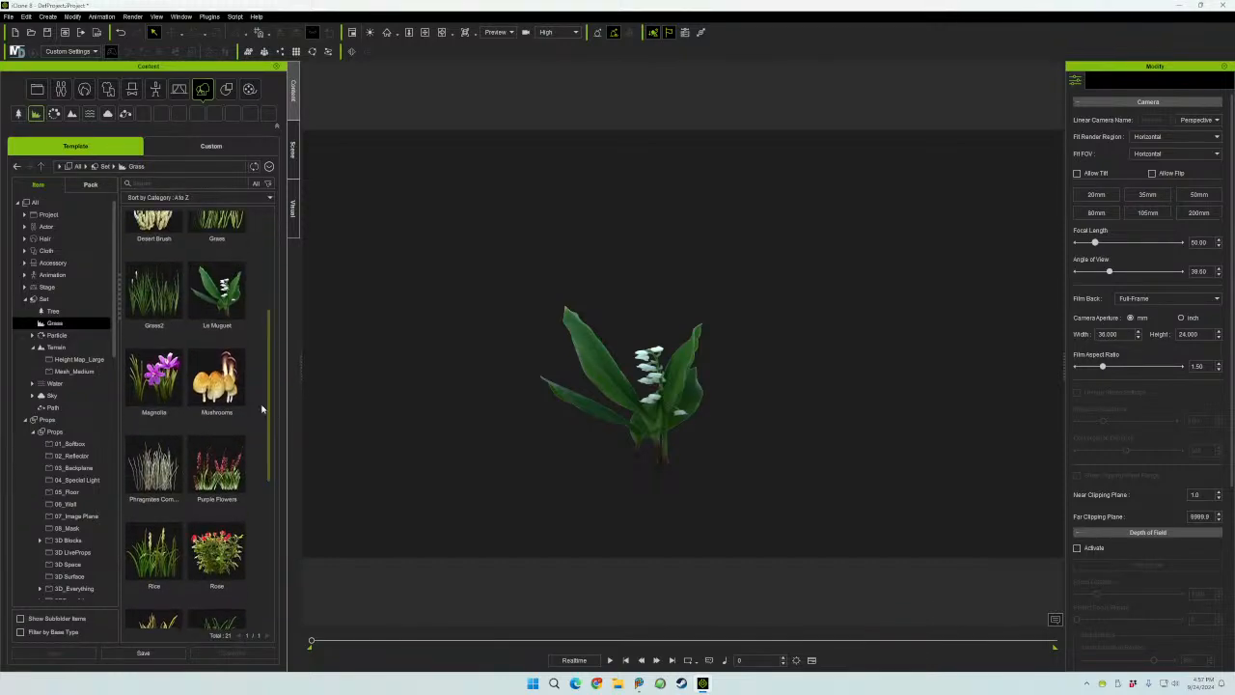
pyautogui.moveTo(214, 384); pyautogui.dragTo(535, 464)
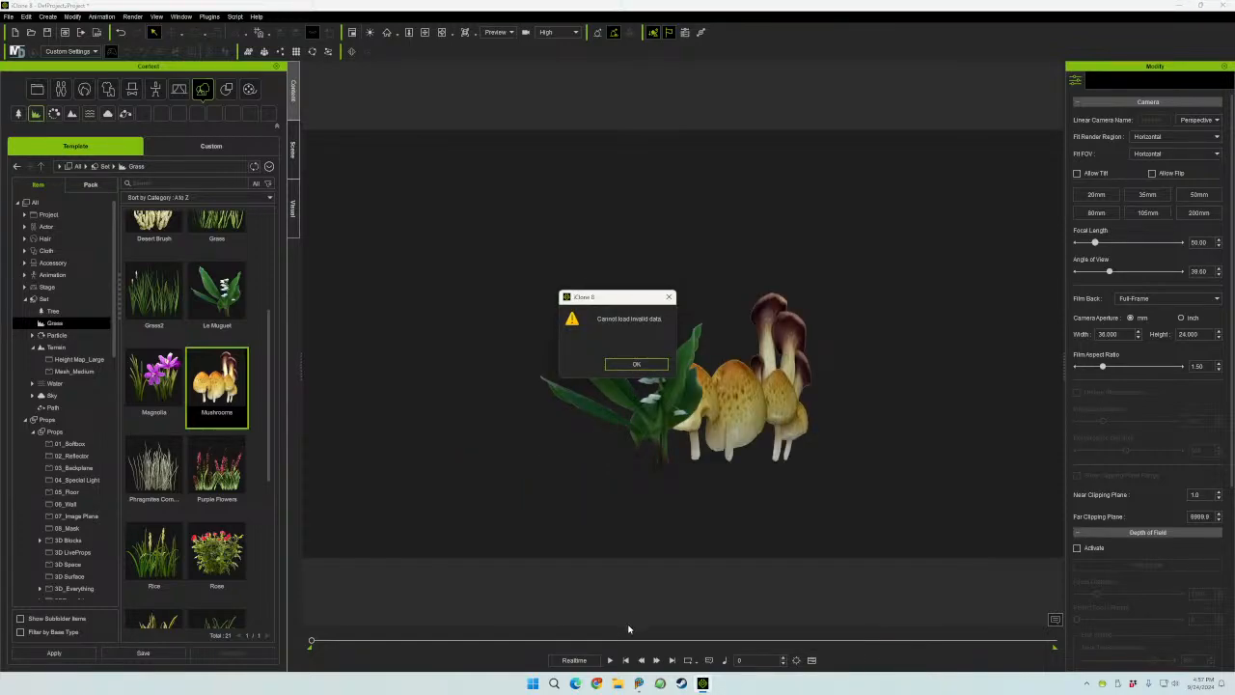
# - Capture a rectangular screenshot of the warning dialog with the Snipping Tool and dismiss the dialog
pyautogui.click(532, 684)
pyautogui.write('snip')
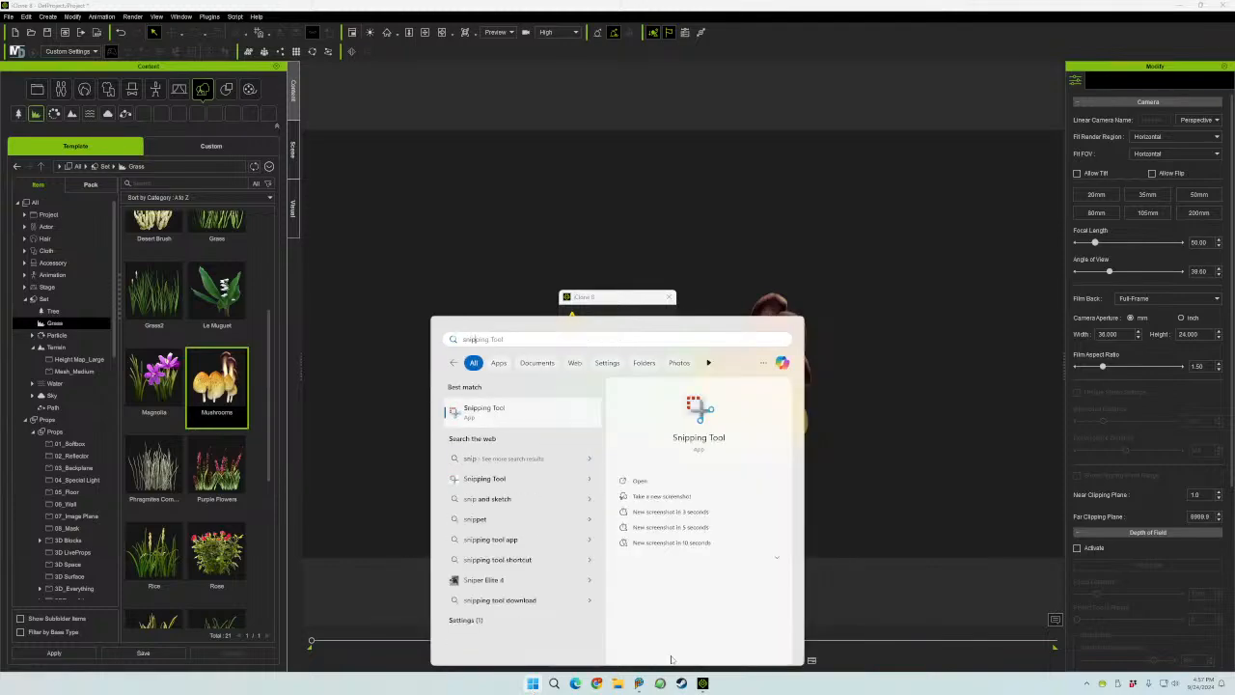
pyautogui.click(495, 416)
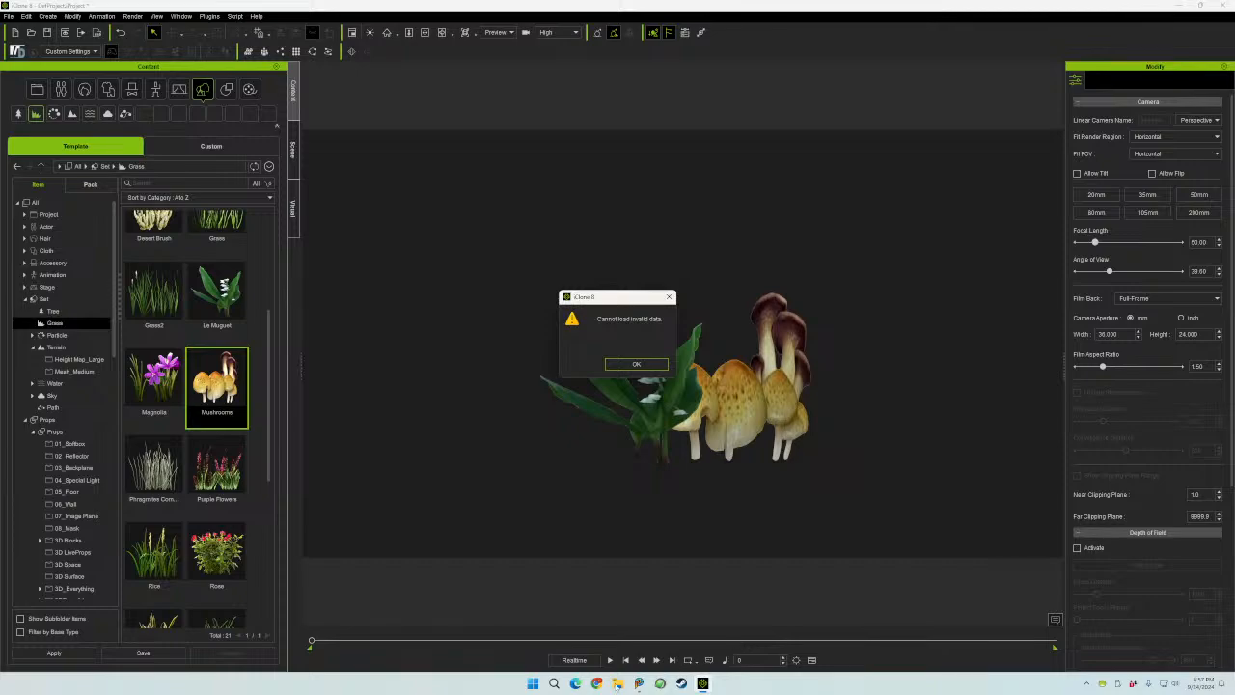
pyautogui.click(527, 689)
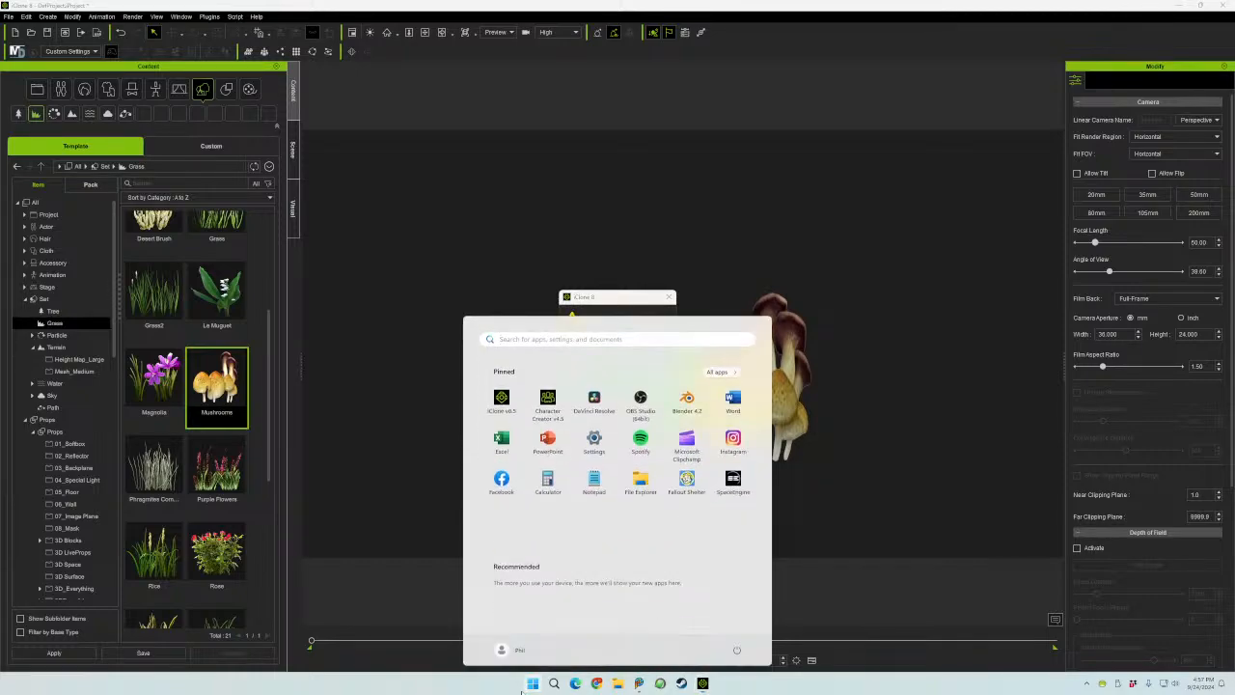
pyautogui.write('snip')
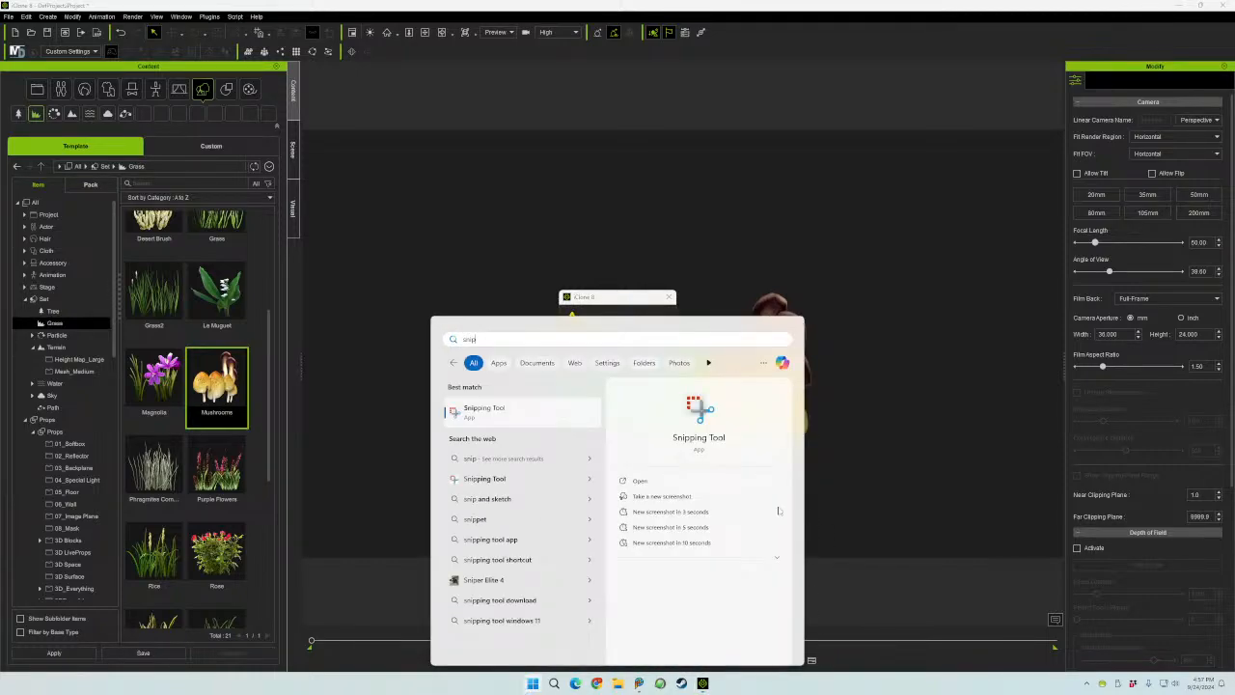
pyautogui.click(558, 412)
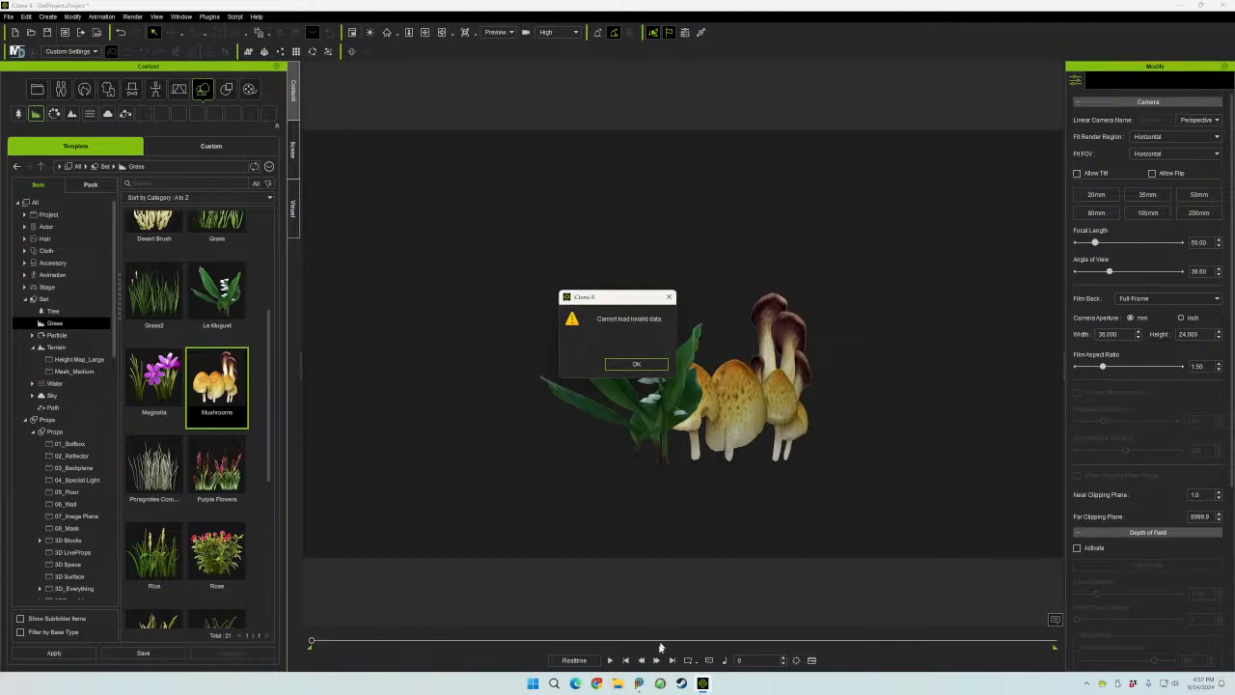
pyautogui.press('super+shift+s')
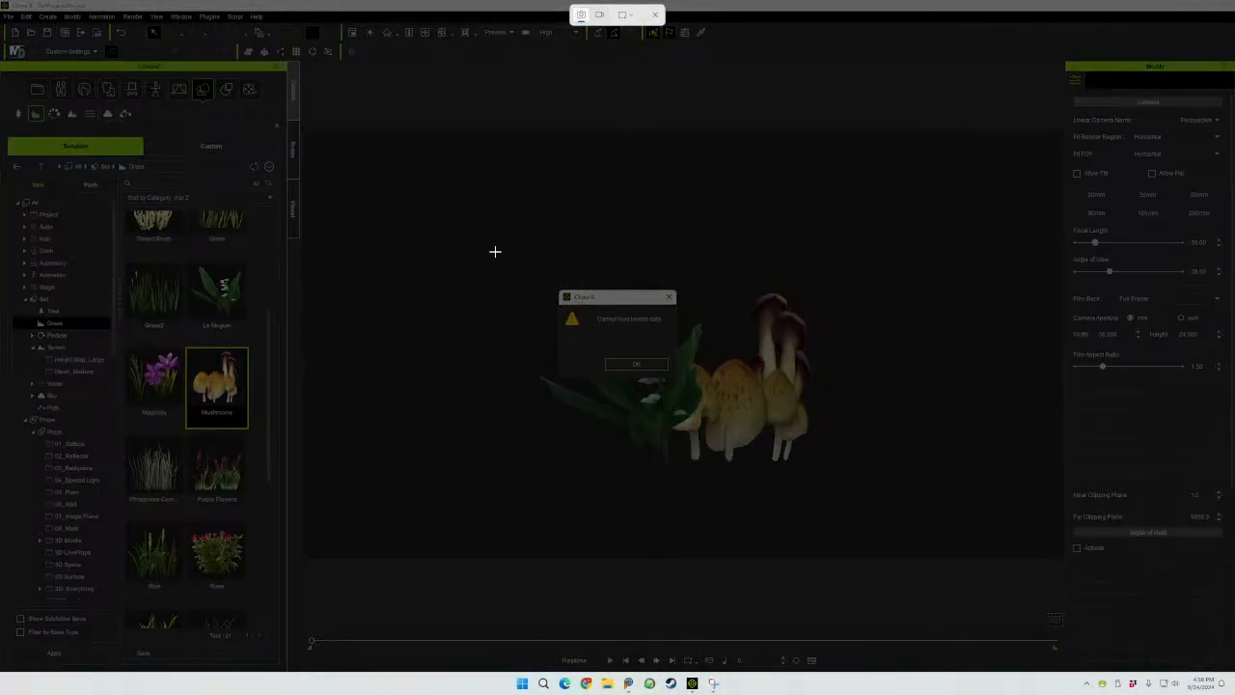
pyautogui.moveTo(532, 262); pyautogui.dragTo(714, 406)
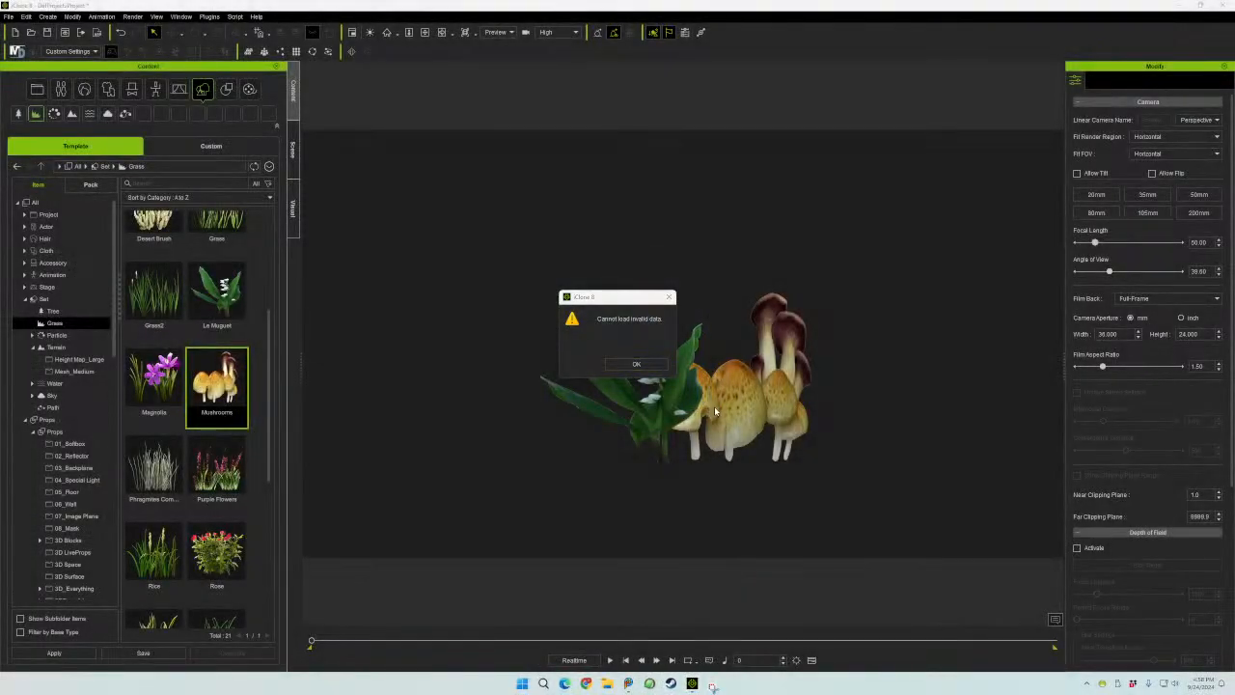
pyautogui.click(645, 367)
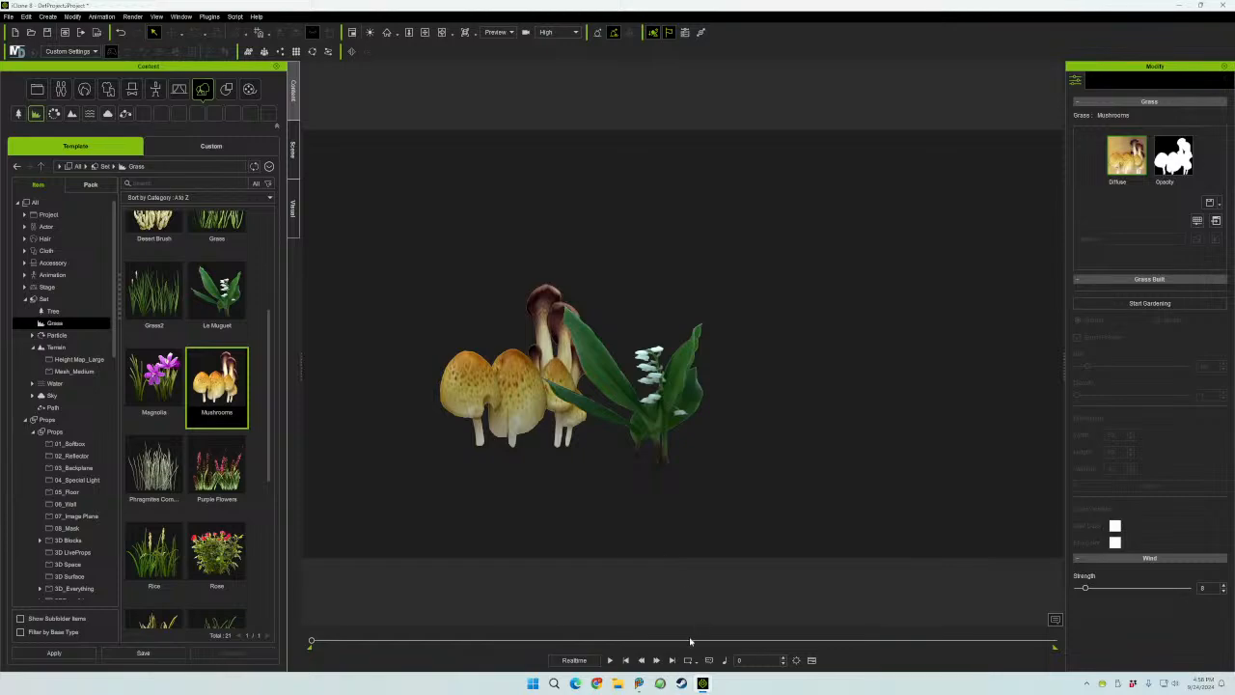
# - Look for the mushrooms in the scene list and deselect them in the viewport
pyautogui.click(291, 151)
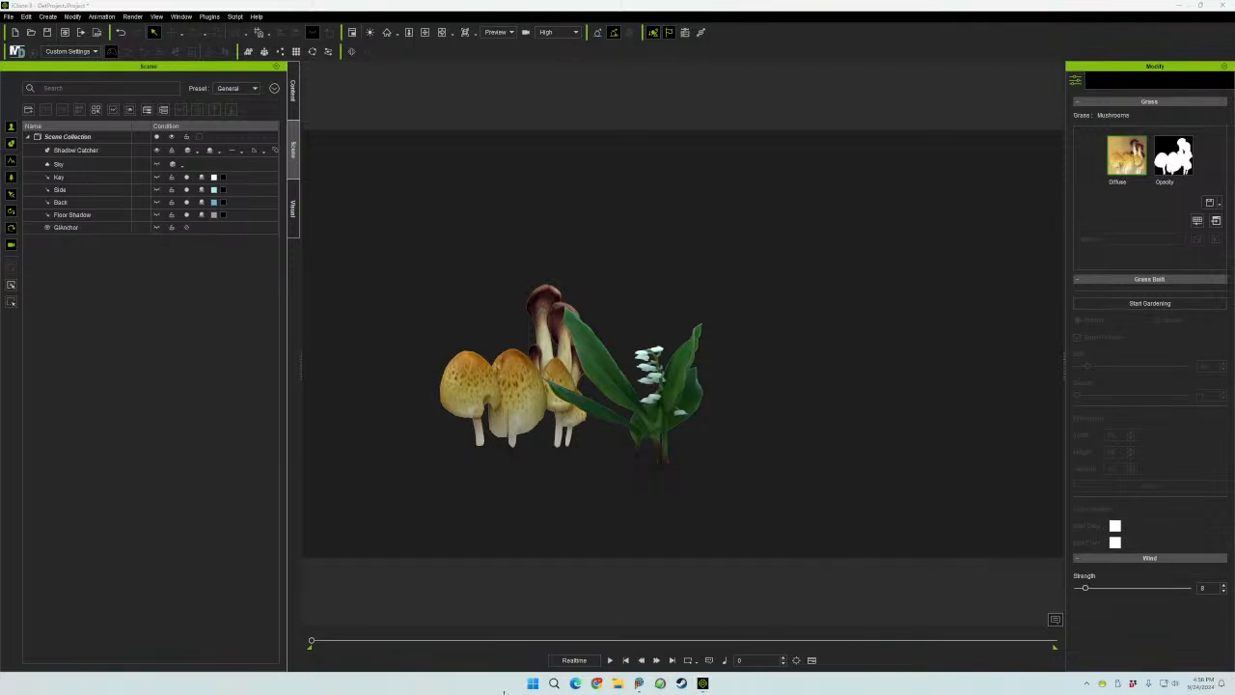
pyautogui.click(533, 684)
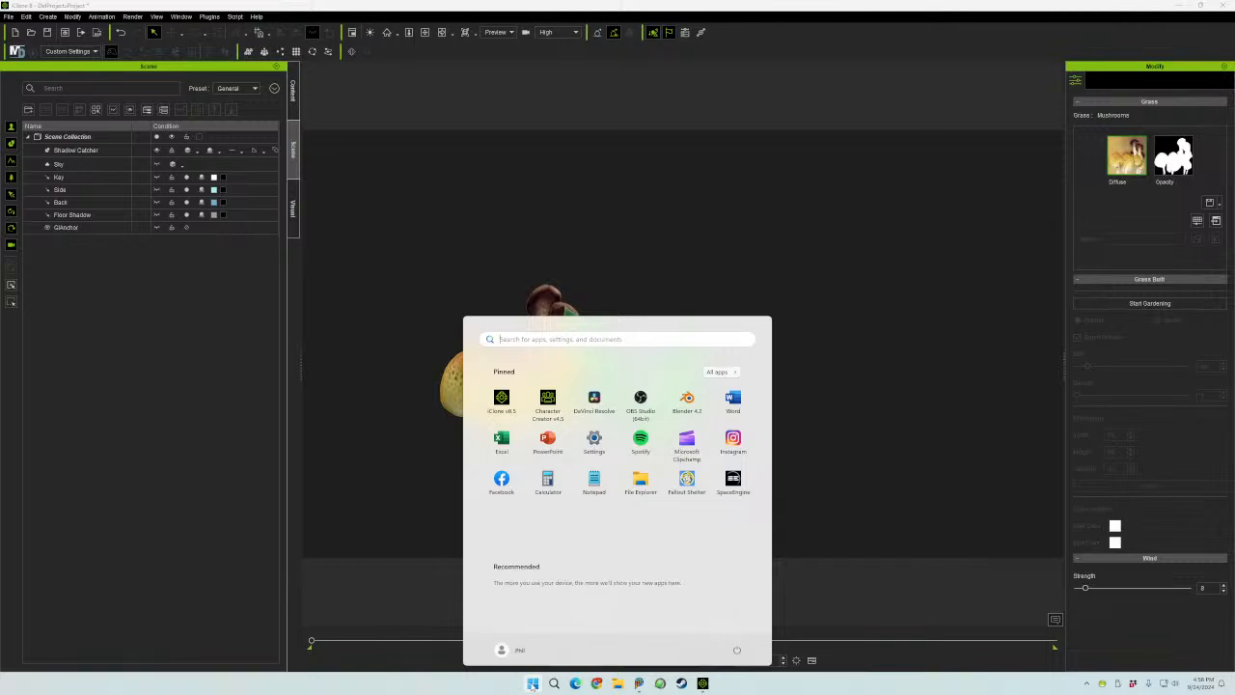
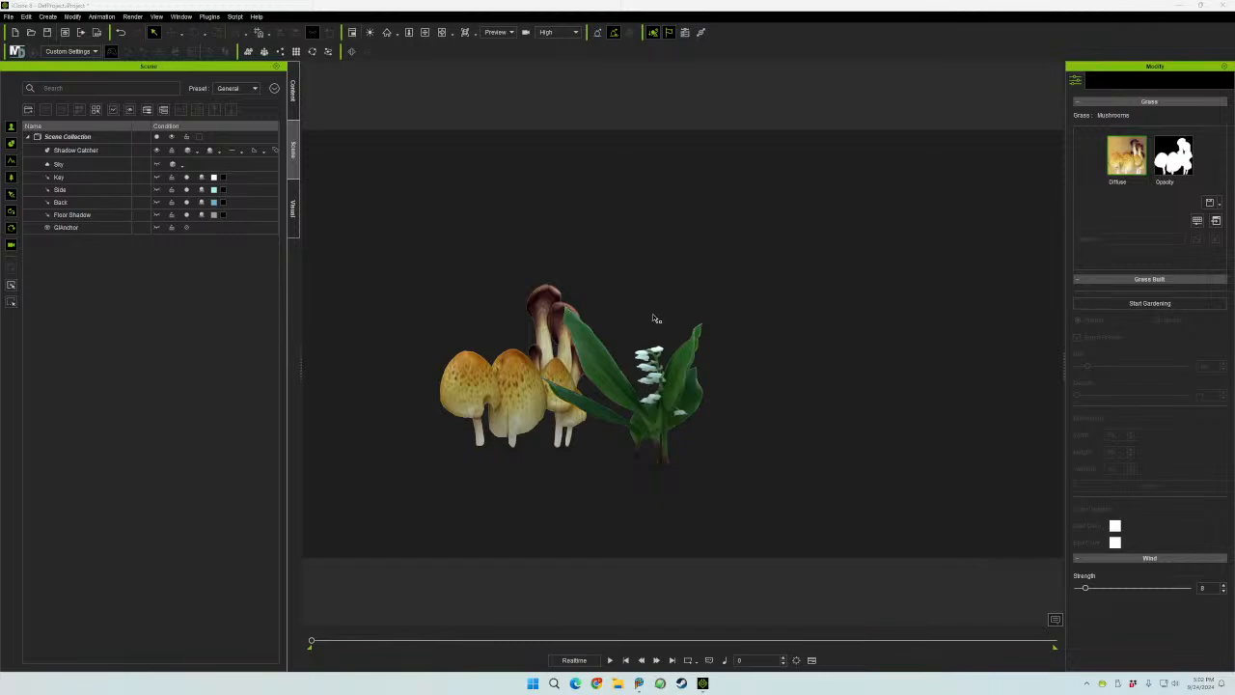
pyautogui.moveTo(828, 209); pyautogui.dragTo(338, 531)
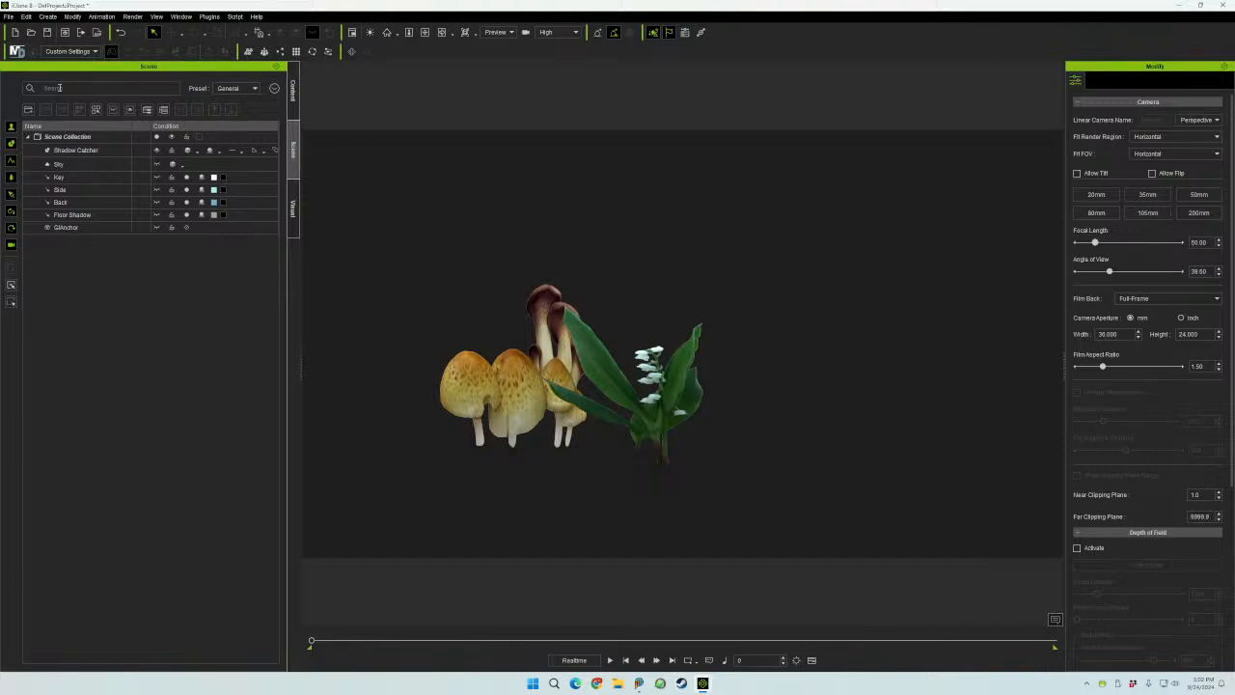
# - Open the GUY PACKING project without saving the current scene
pyautogui.click(9, 17)
pyautogui.moveTo(965, 424); pyautogui.dragTo(637, 400)
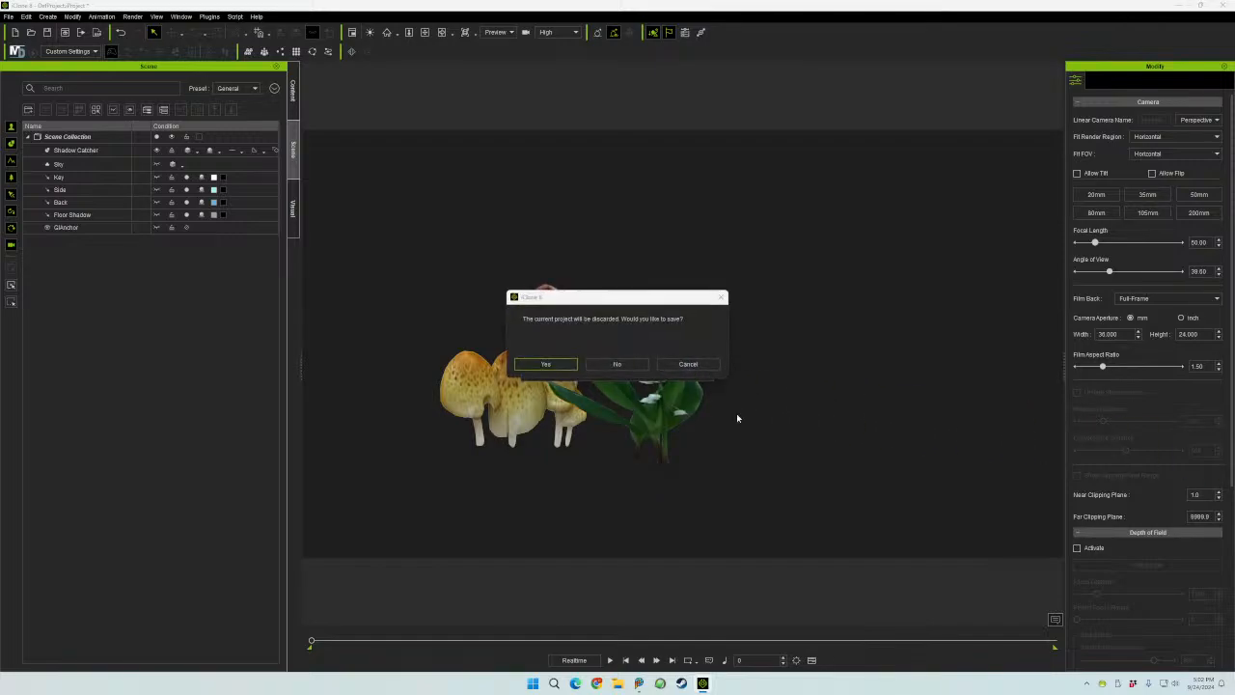
pyautogui.click(615, 367)
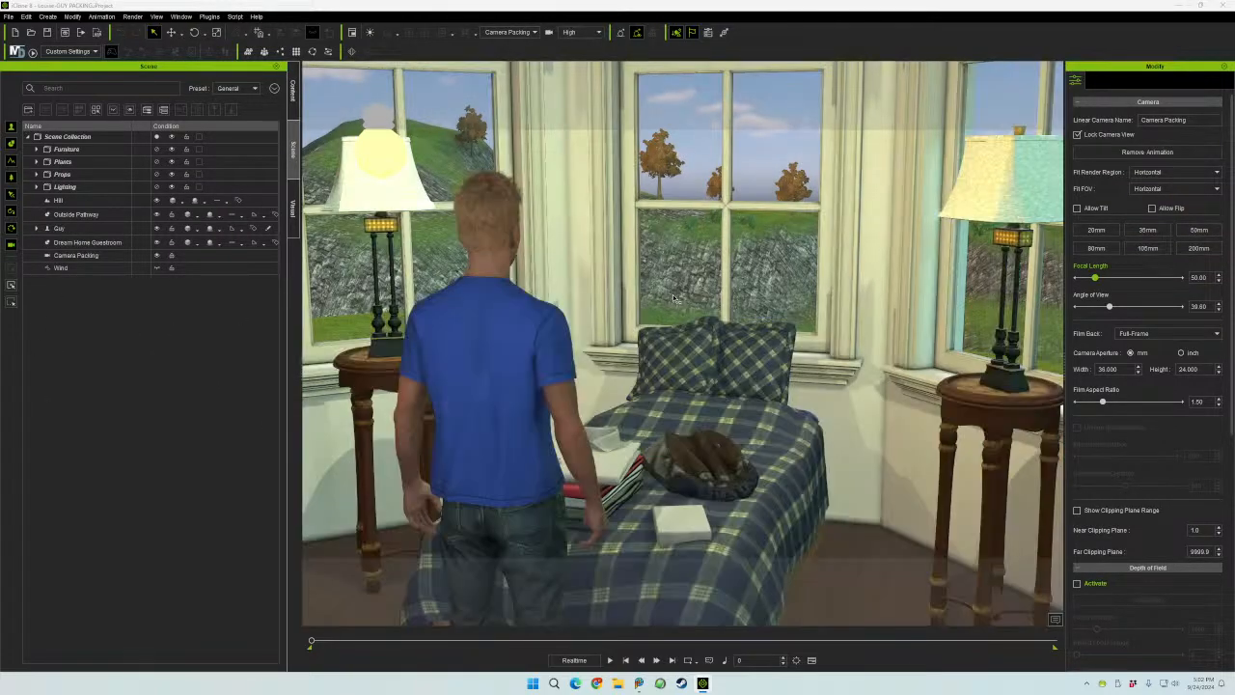
# - Switch to the Preview camera and examine the grassy hill terrain outside the guestroom building
pyautogui.click(509, 32)
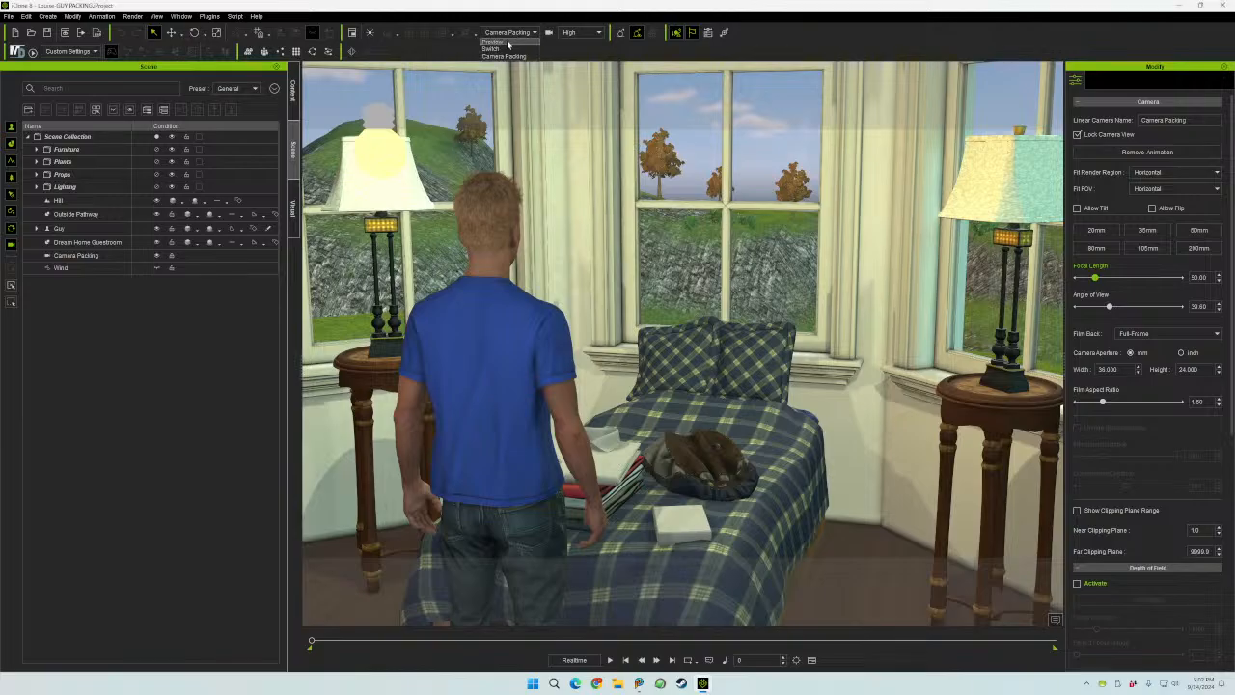
pyautogui.click(500, 42)
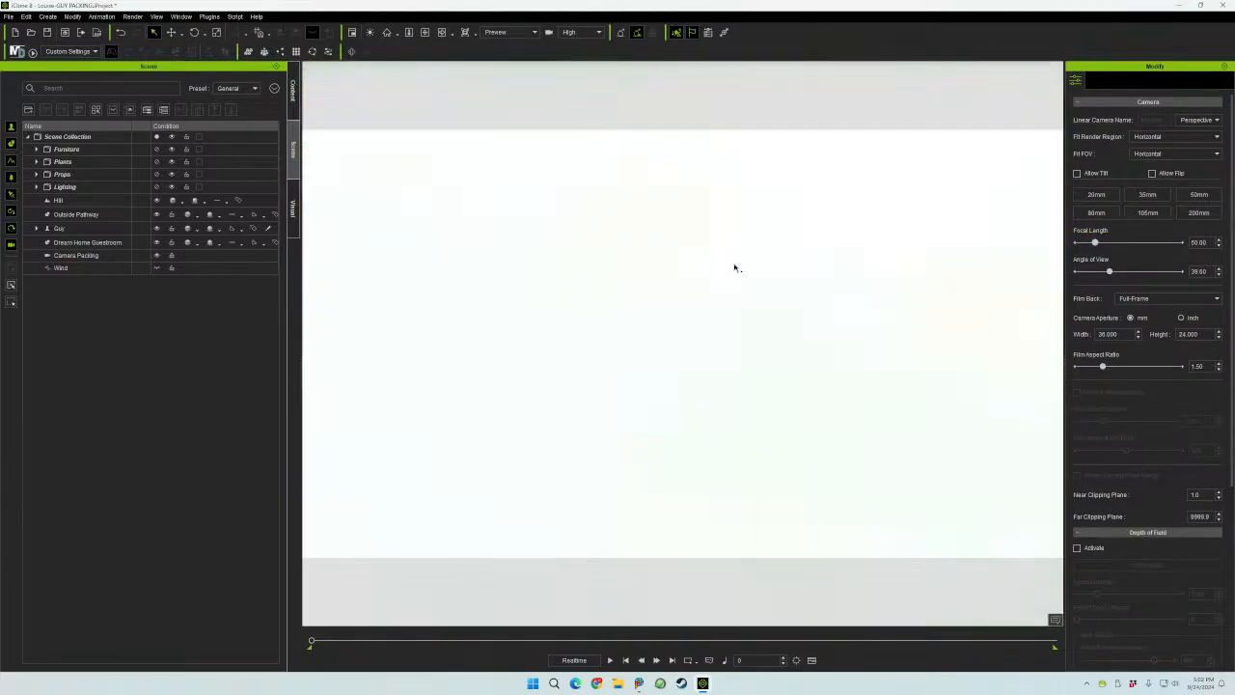
pyautogui.scroll(-5, 762, 270)
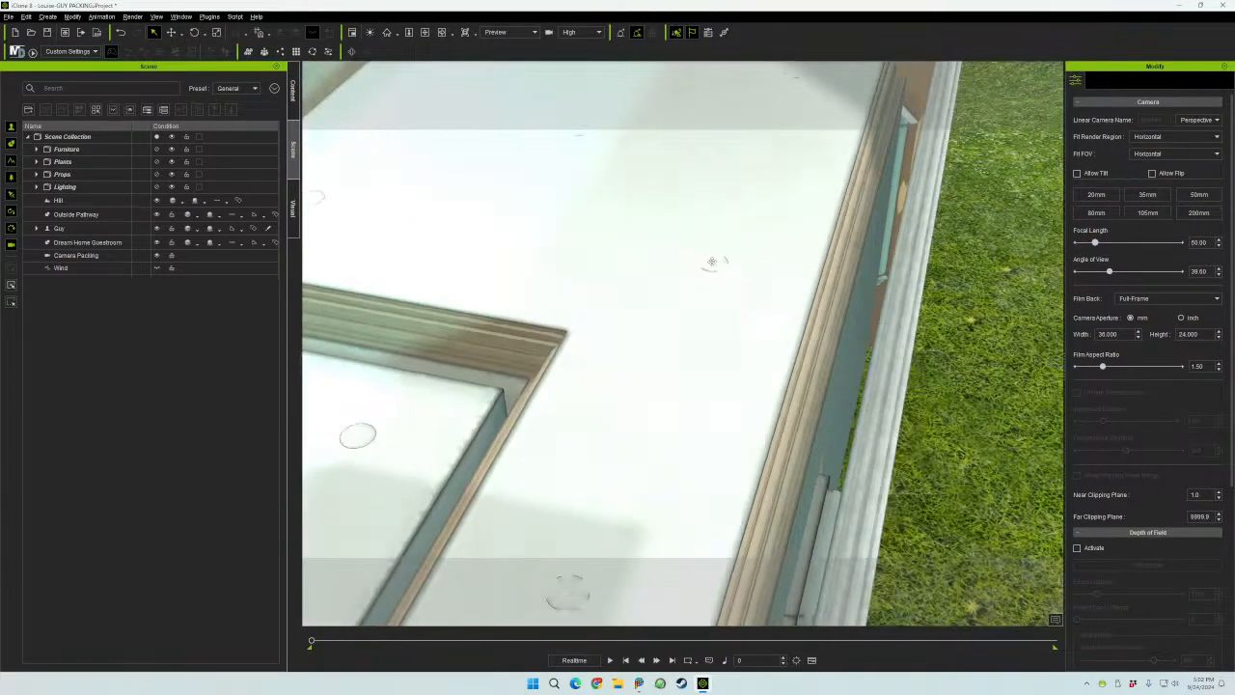
pyautogui.moveTo(712, 263); pyautogui.dragTo(1015, 355, button='right')
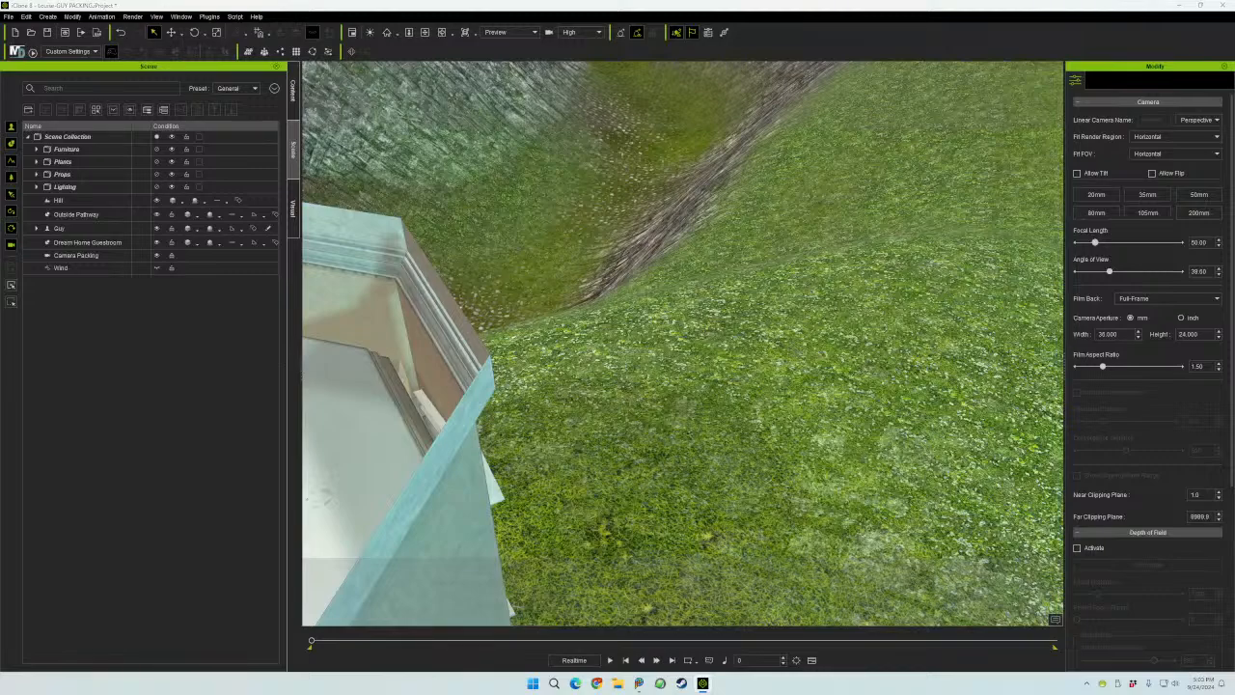
# - Open the GUY LOOK PHOTO project without saving the current one and examine the pathway outside the building's double doors
pyautogui.moveTo(1234, 390); pyautogui.dragTo(571, 383)
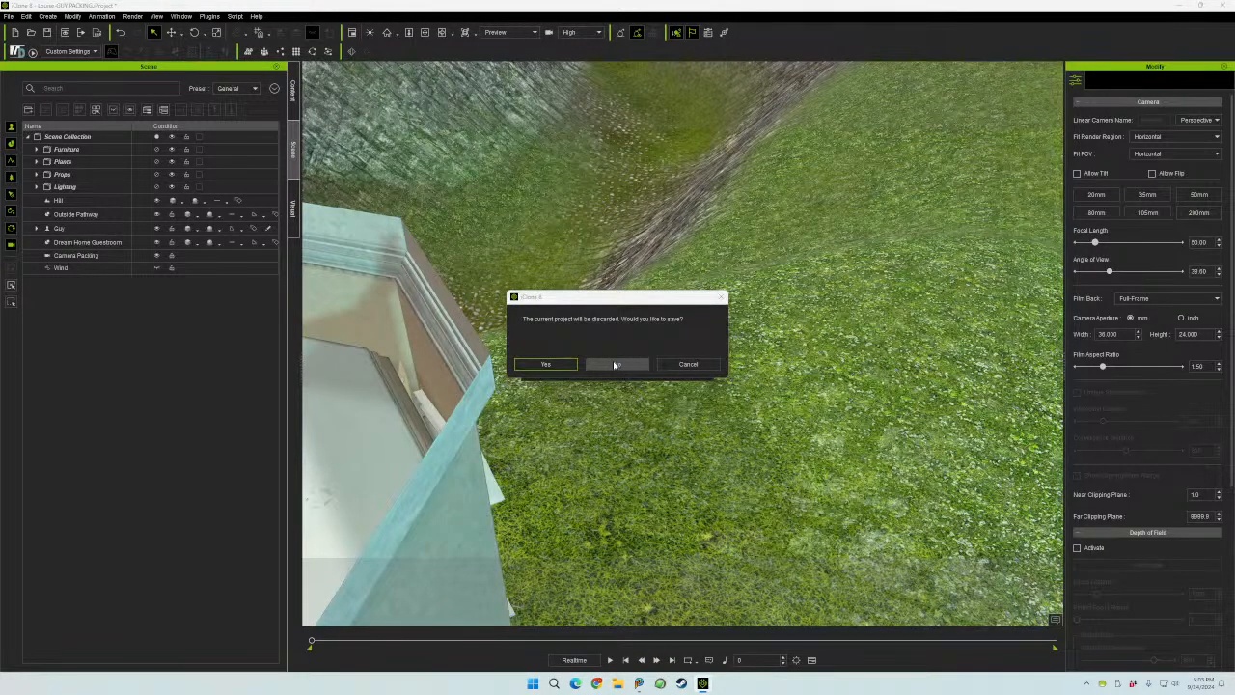
pyautogui.click(614, 365)
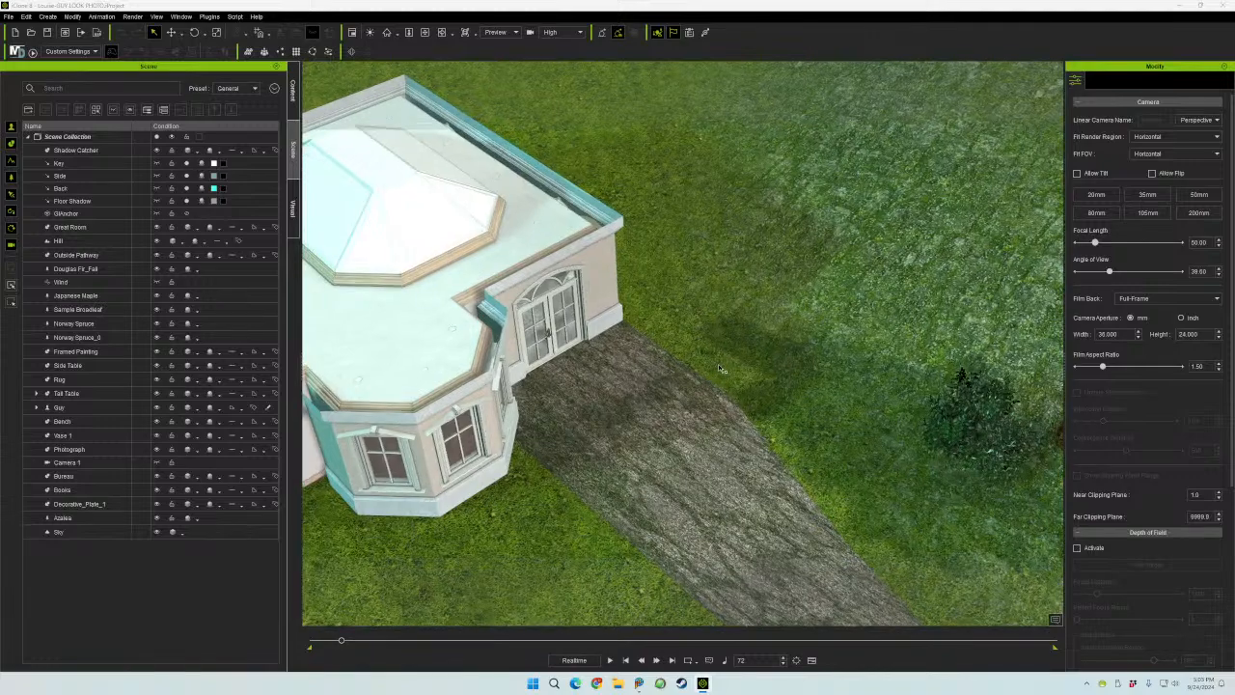
pyautogui.scroll(3, 720, 363)
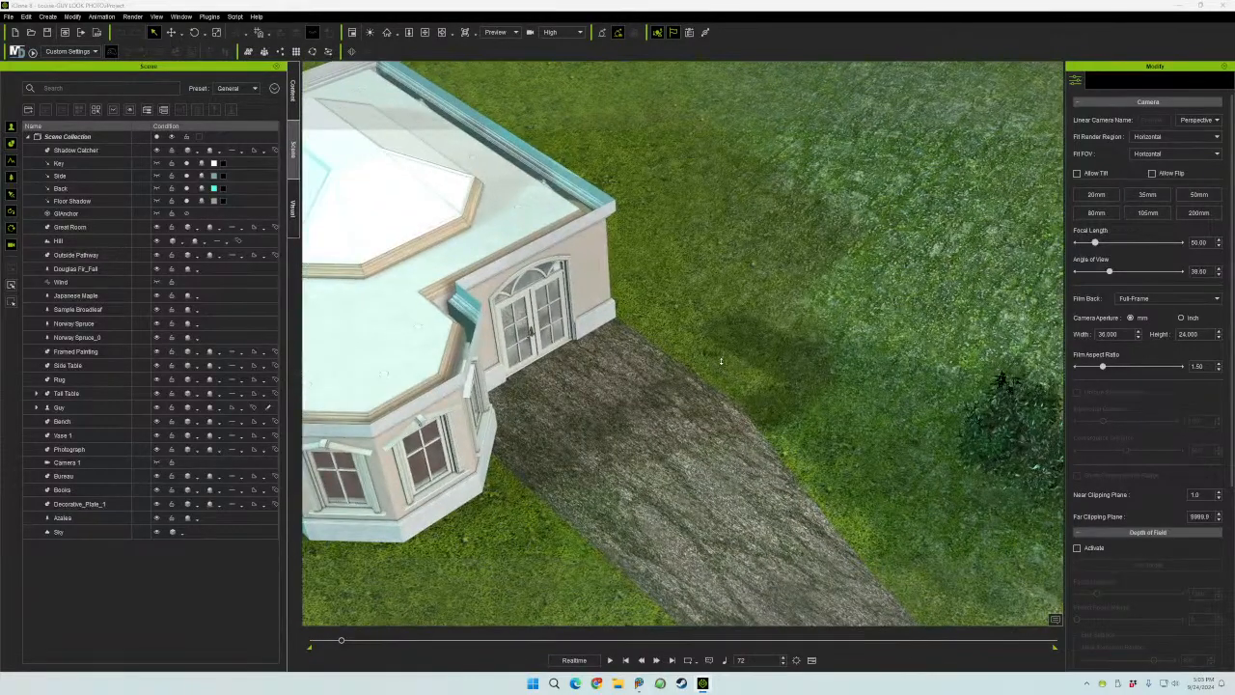
pyautogui.scroll(3, 720, 362)
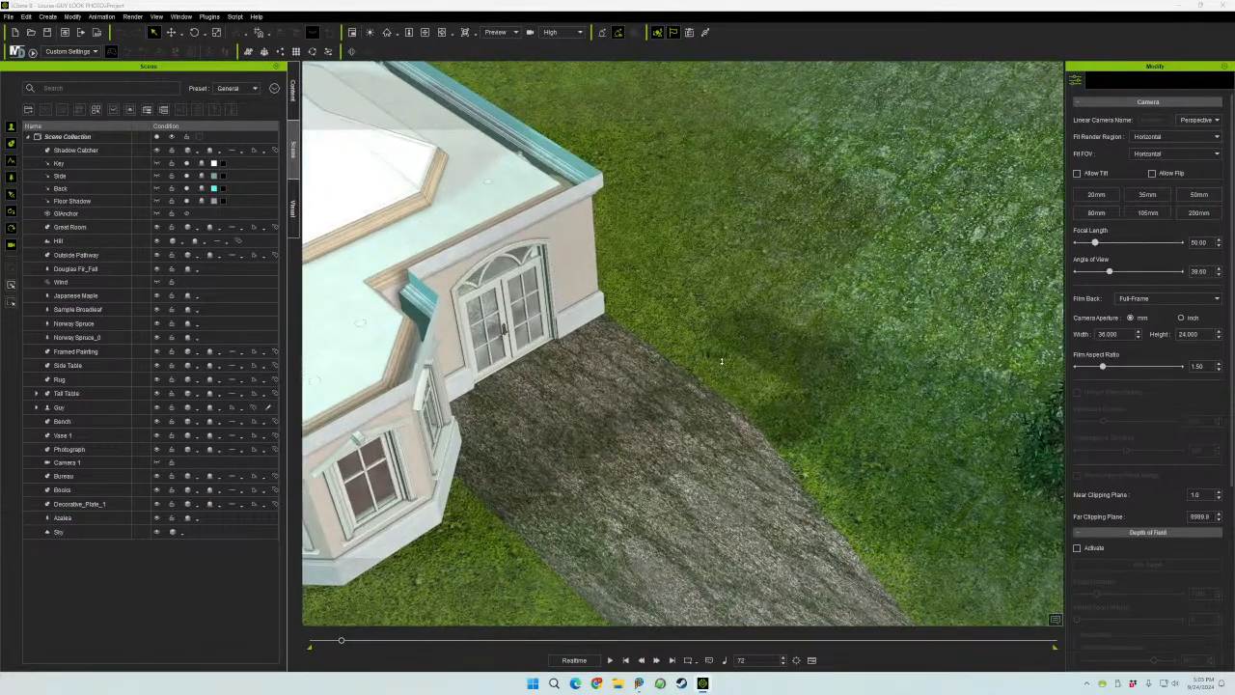
pyautogui.scroll(4, 721, 361)
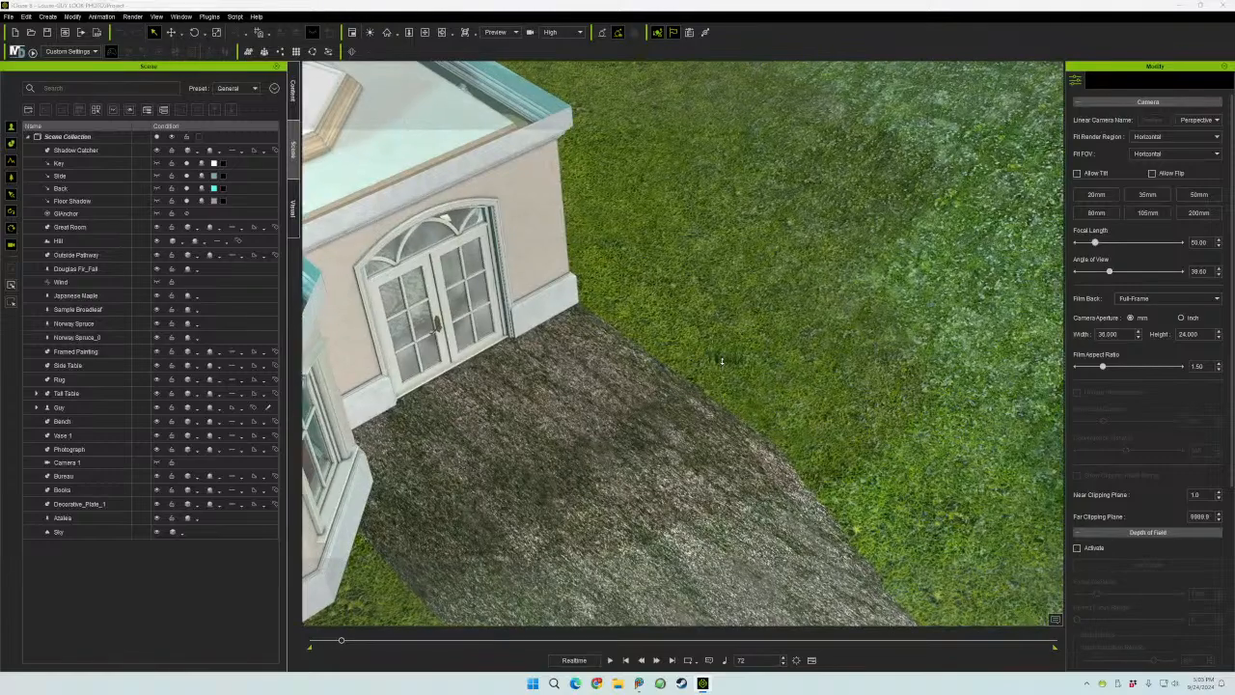
# - Examine the clump of tall grass in the lawn beside the outside pathway, both close up and from farther back
pyautogui.scroll(4, 720, 361)
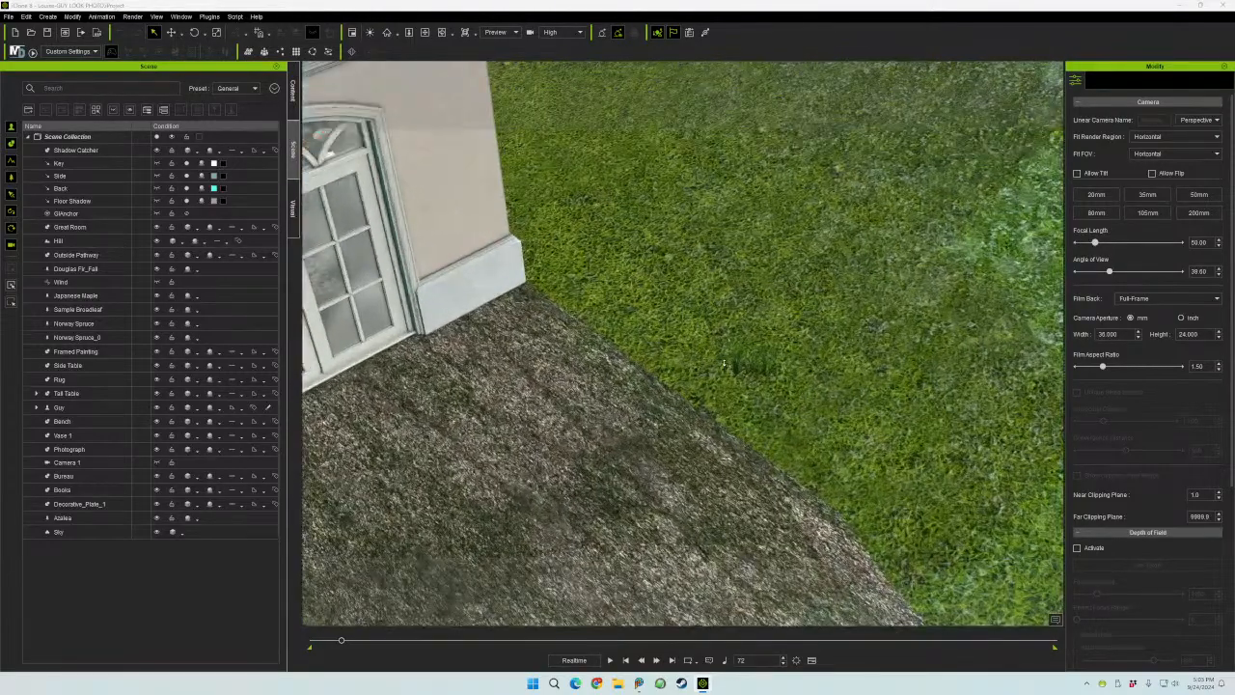
pyautogui.scroll(3, 723, 363)
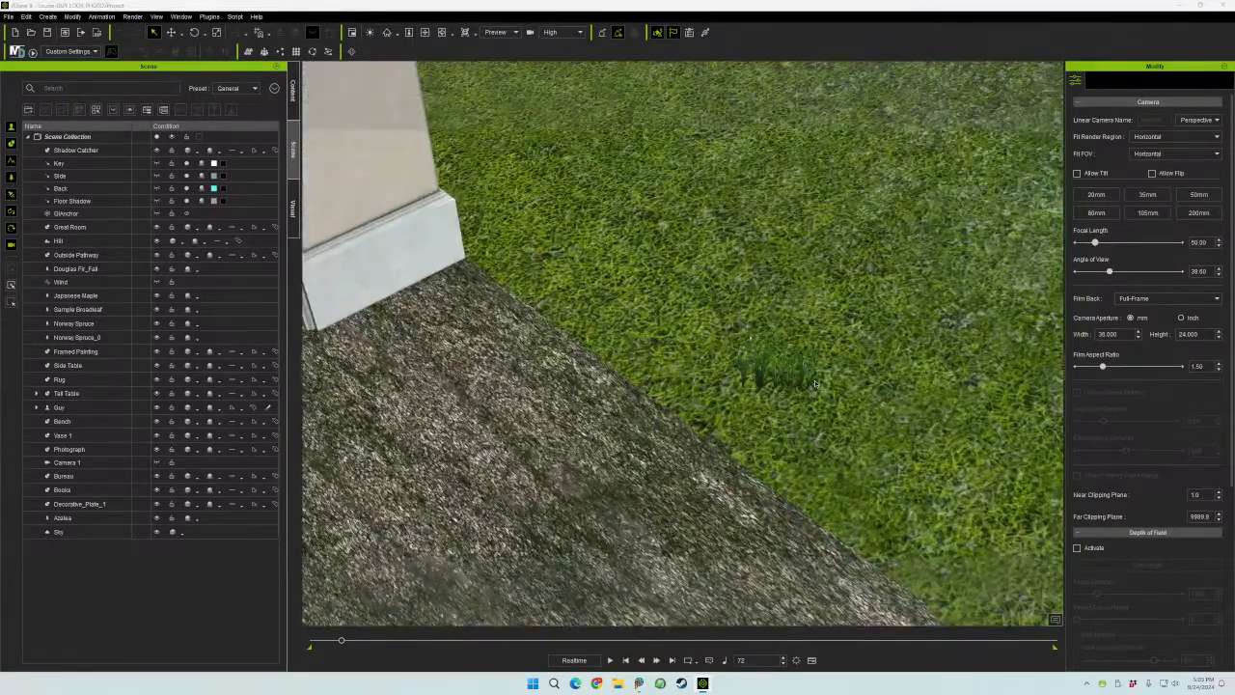
pyautogui.moveTo(815, 383); pyautogui.dragTo(785, 374, button='middle')
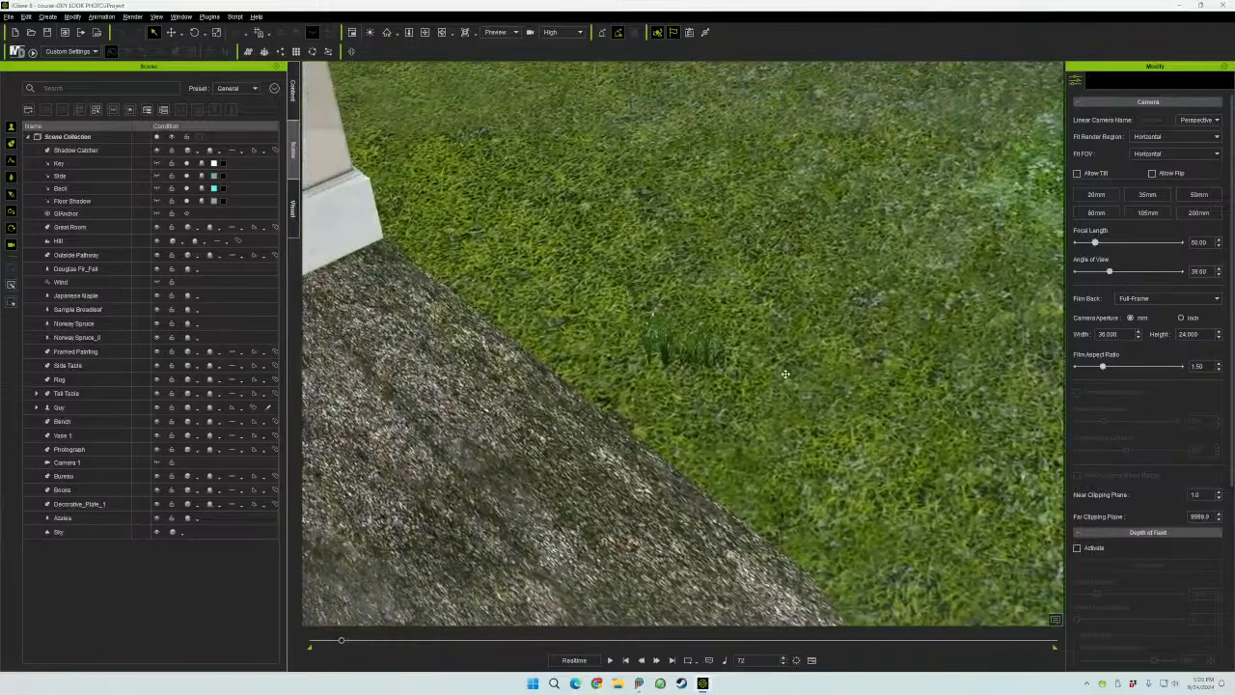
pyautogui.scroll(5, 785, 373)
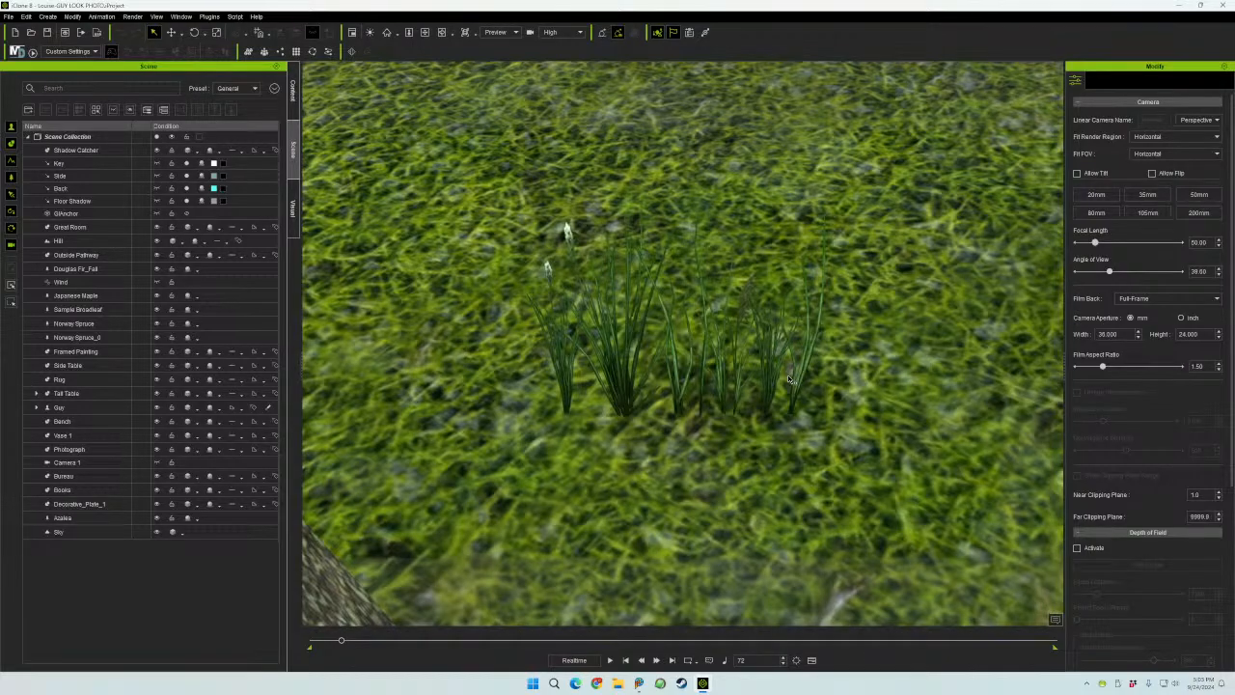
pyautogui.scroll(-10, 788, 378)
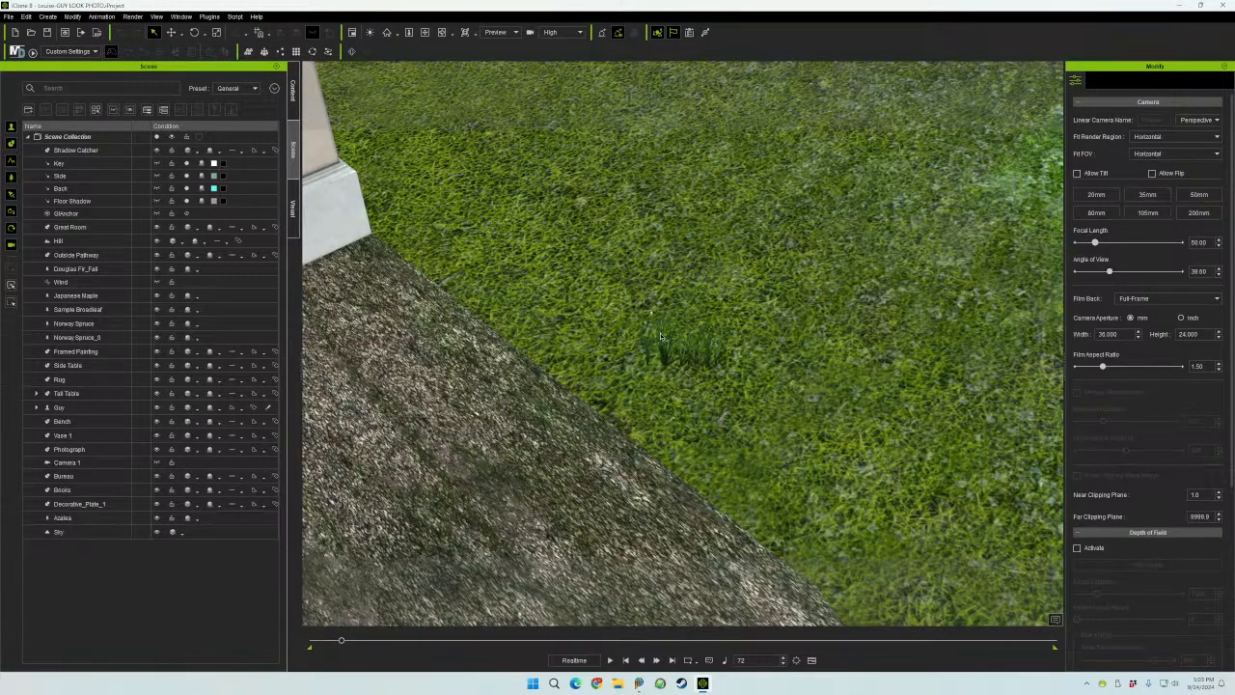
pyautogui.scroll(-5, 691, 361)
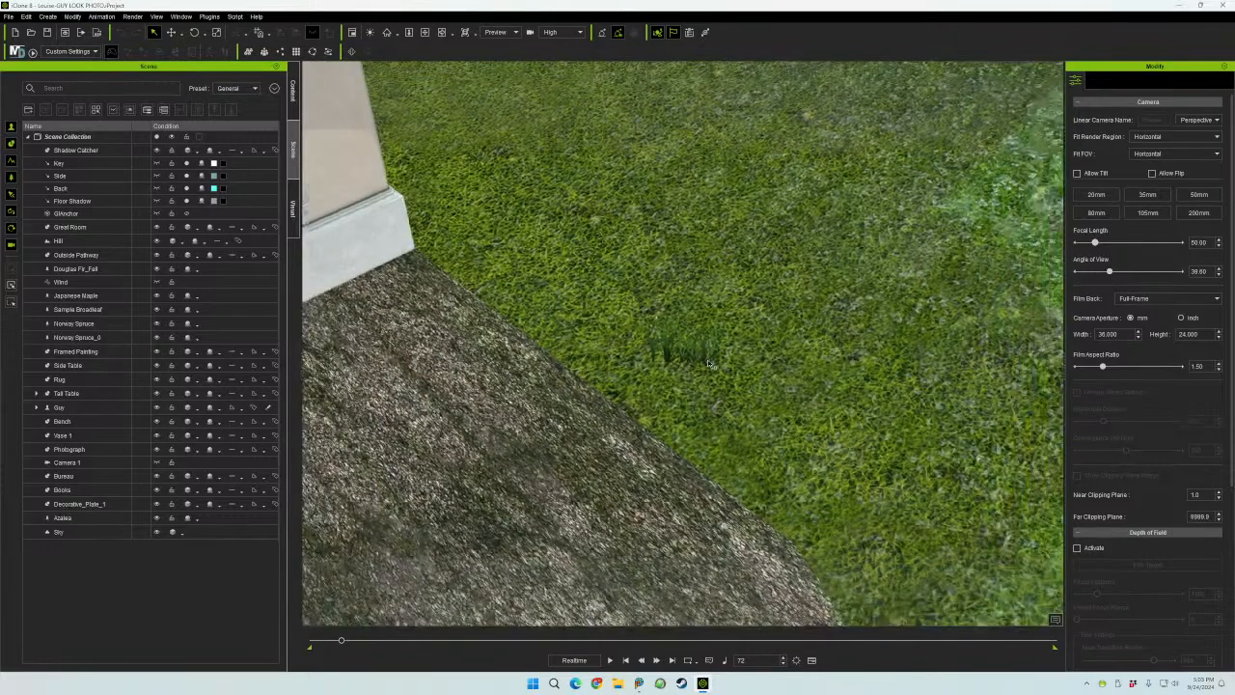
pyautogui.scroll(4, 688, 383)
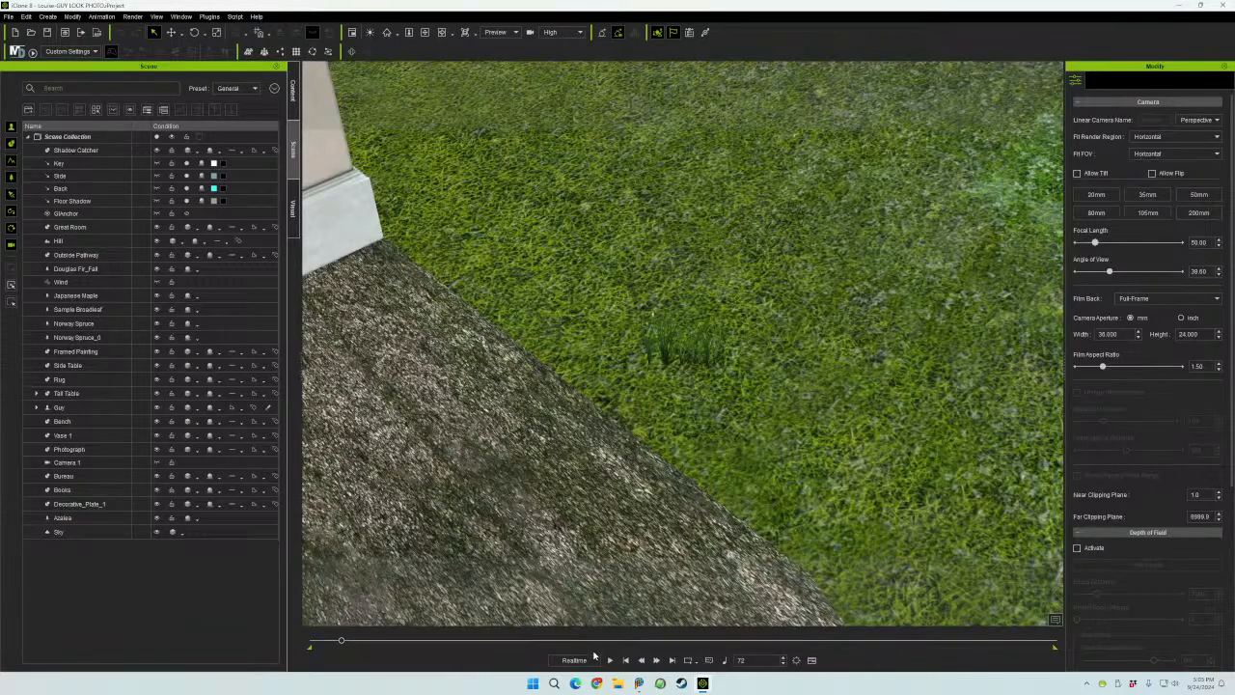
pyautogui.moveTo(638, 685)
pyautogui.scroll(-2, 587, 310)
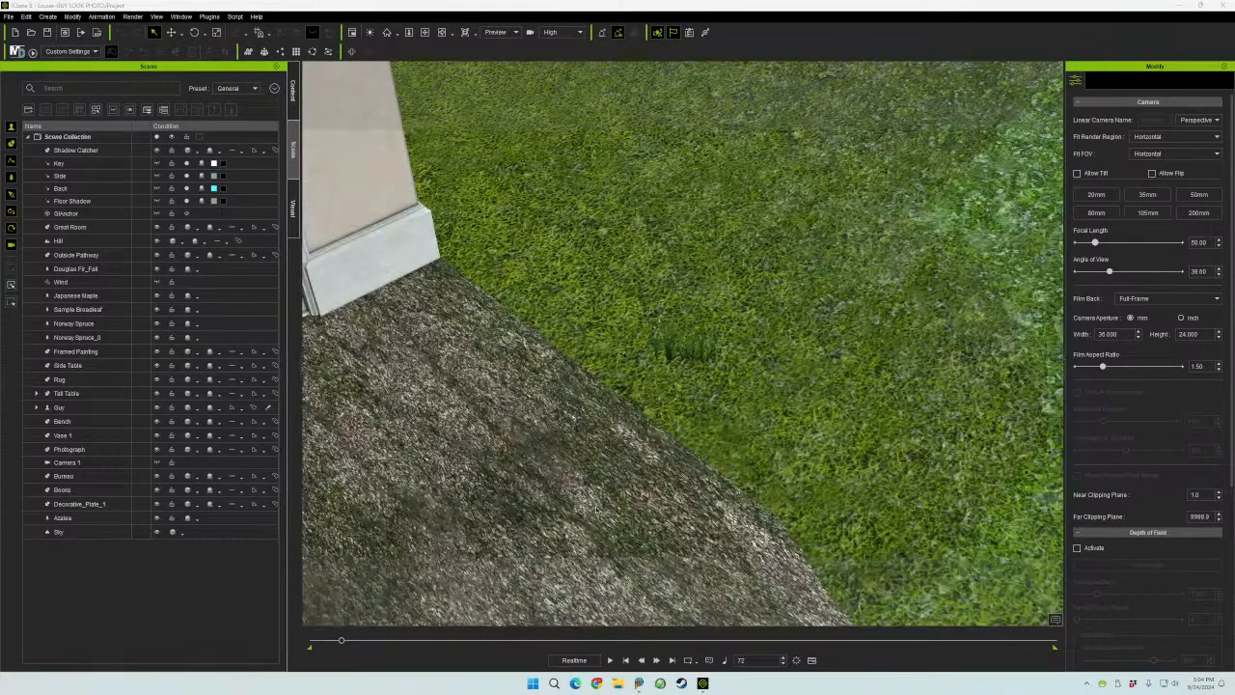
pyautogui.scroll(-1, 598, 492)
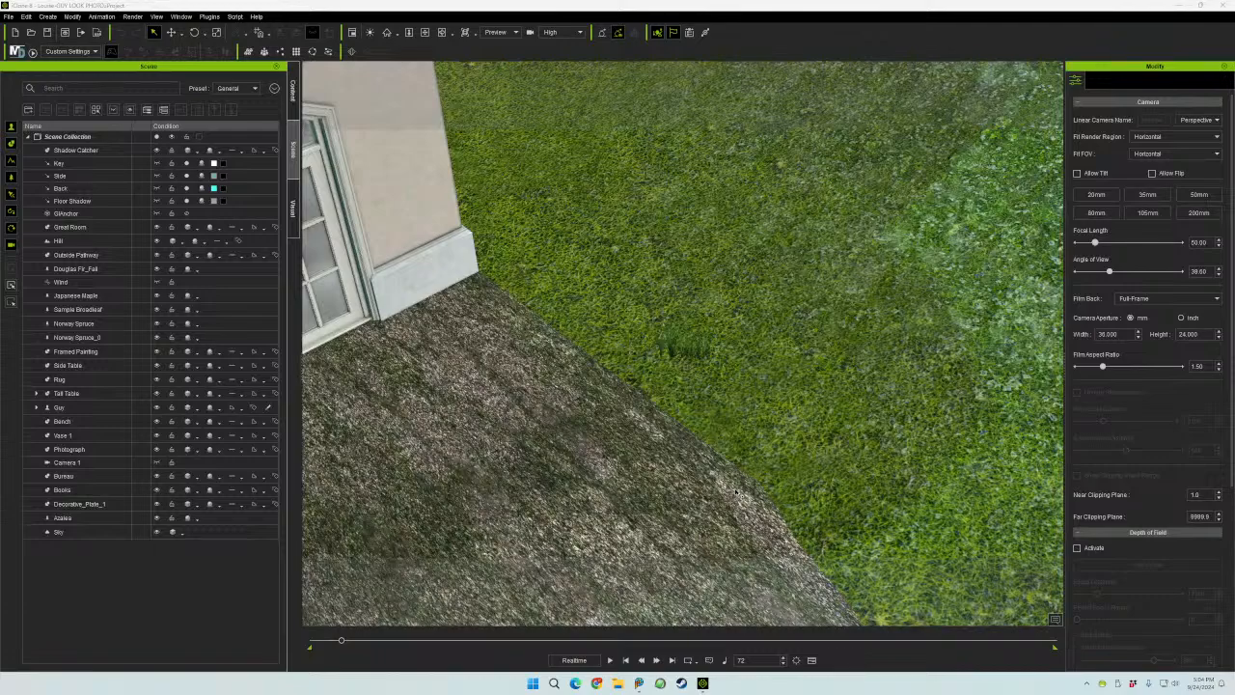
# - Search the computer for "snip" and launch the Snipping Tool
pyautogui.press('super')
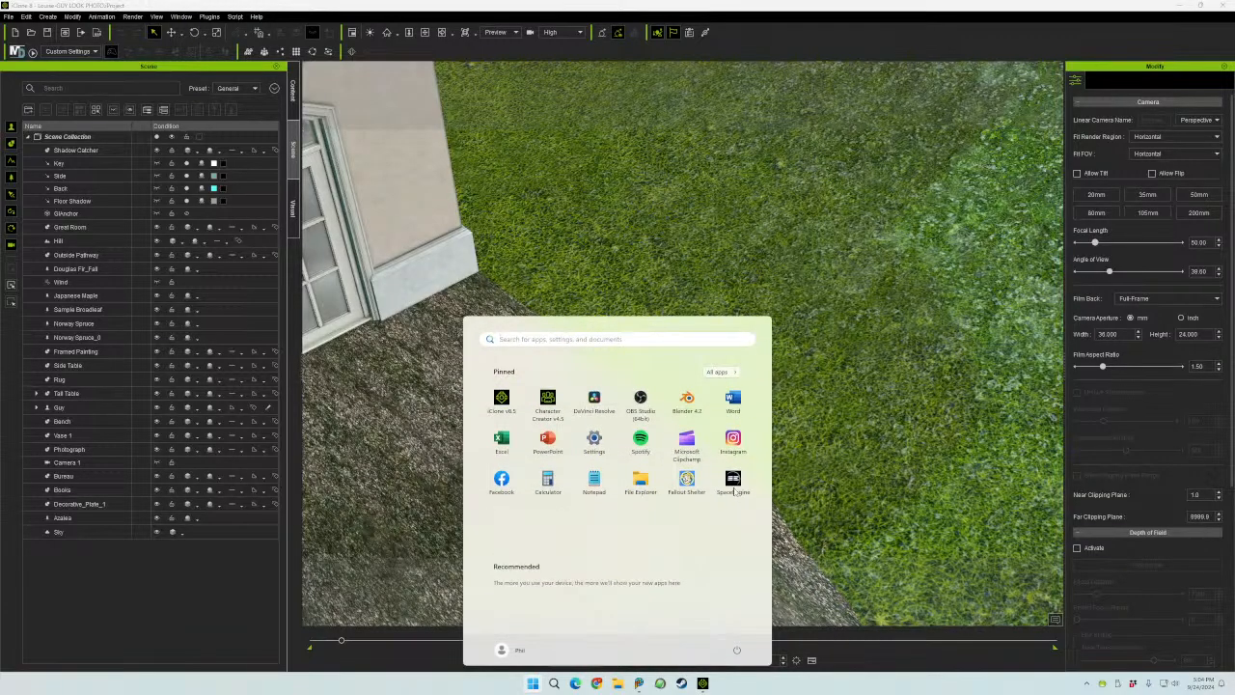
pyautogui.write('snip')
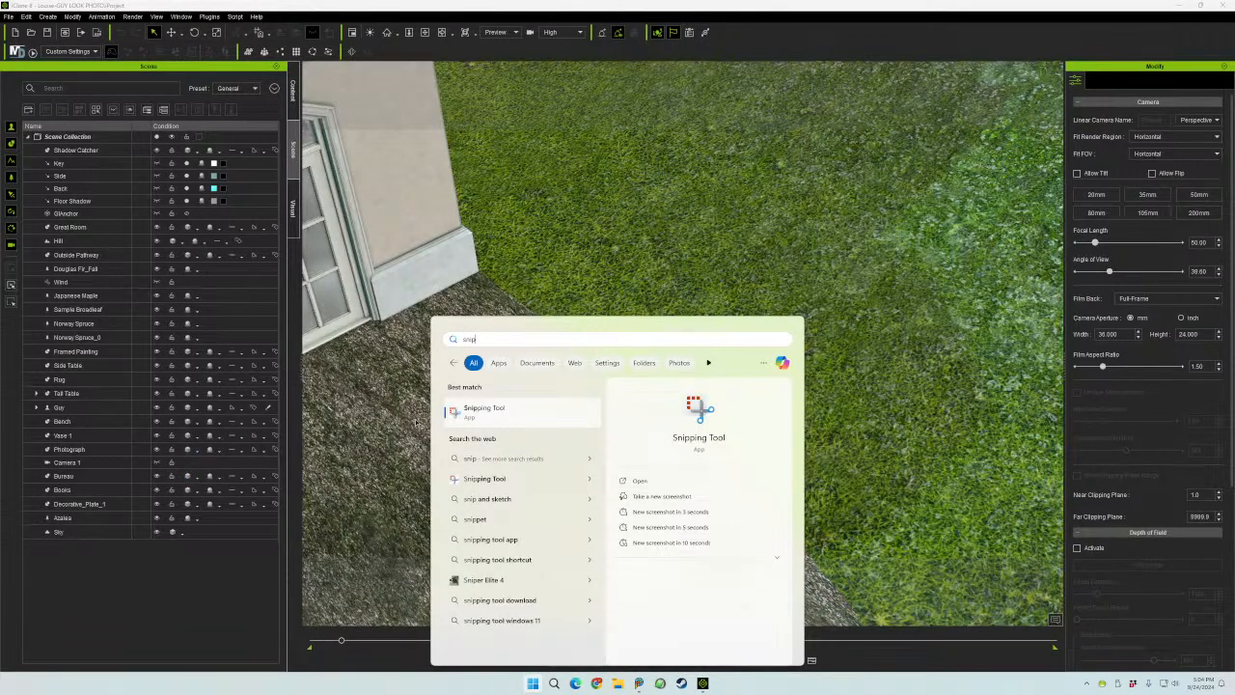
pyautogui.press('Return')
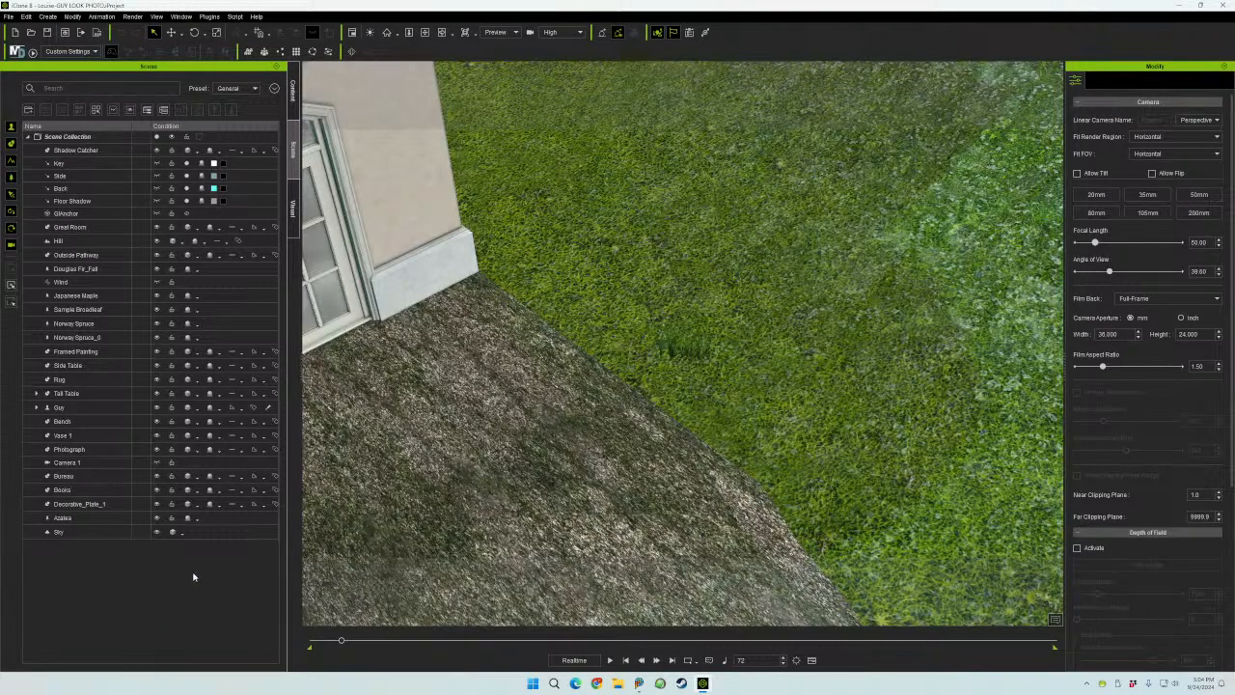
# - Open the GUY JOURNEY 1 project in place of the current one
pyautogui.moveTo(703, 379); pyautogui.dragTo(666, 399, button='right')
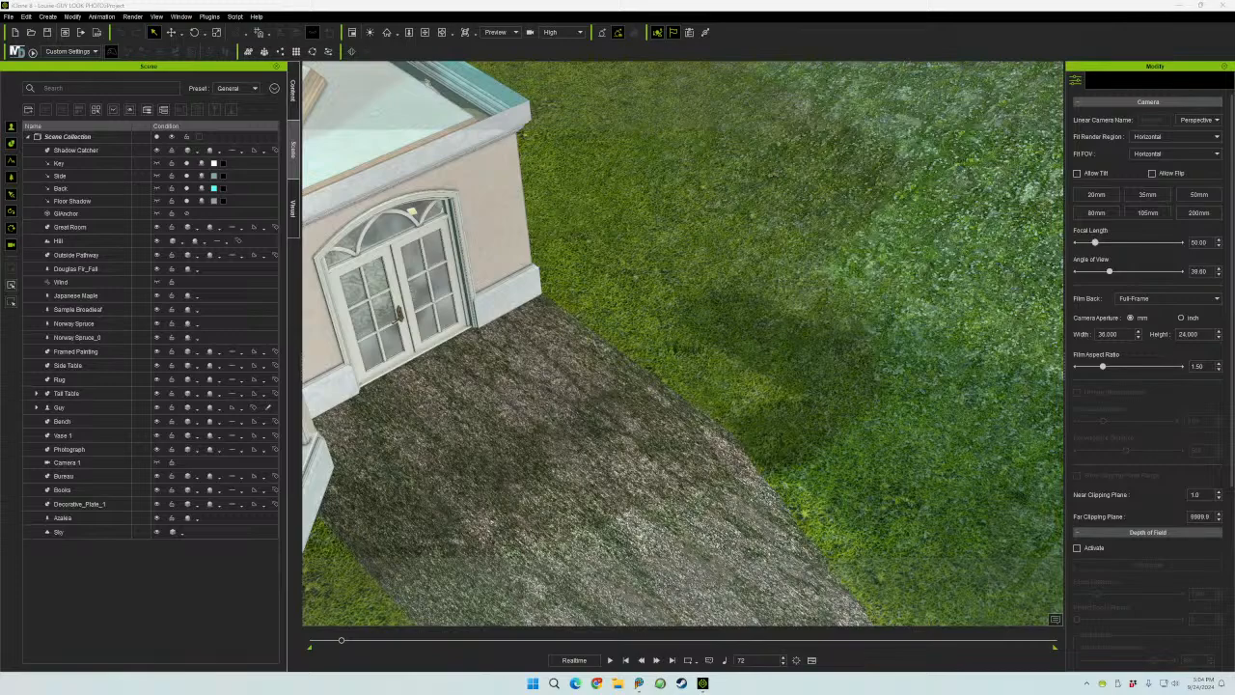
pyautogui.moveTo(974, 342); pyautogui.dragTo(578, 445)
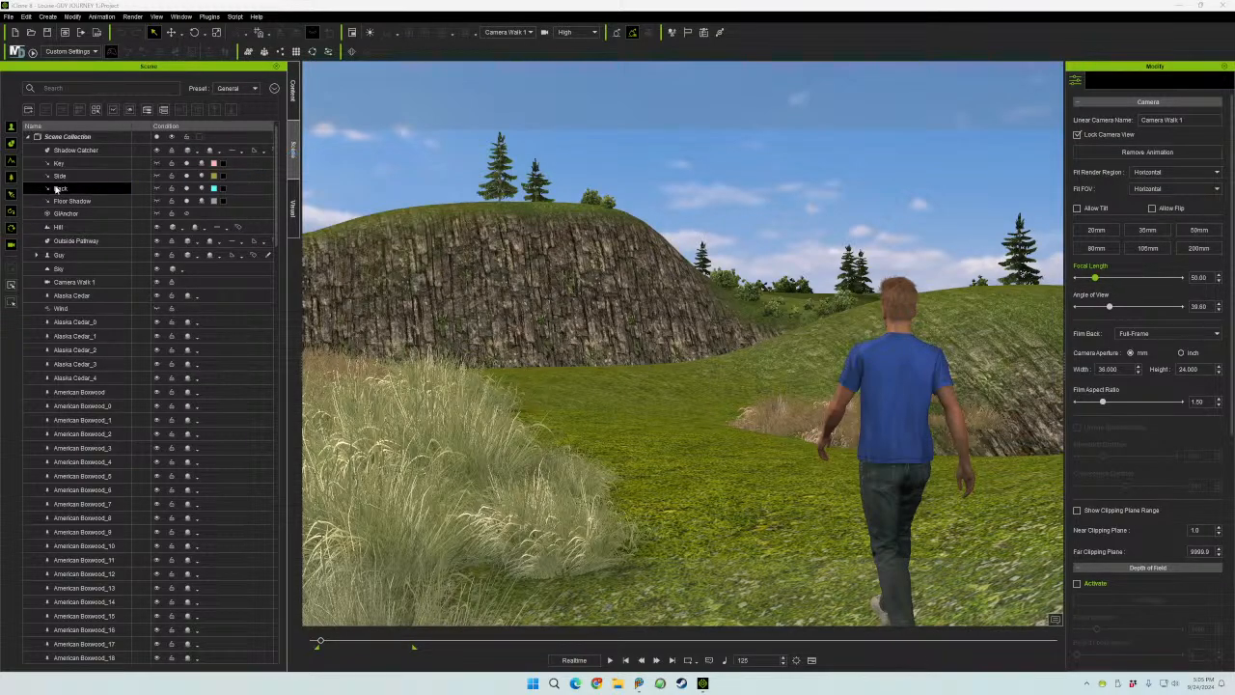
# - Hide the sky and export a slightly later frame of the walk as the PNG image "guy journey 1", minimizing the image editor after viewing it
pyautogui.click(158, 269)
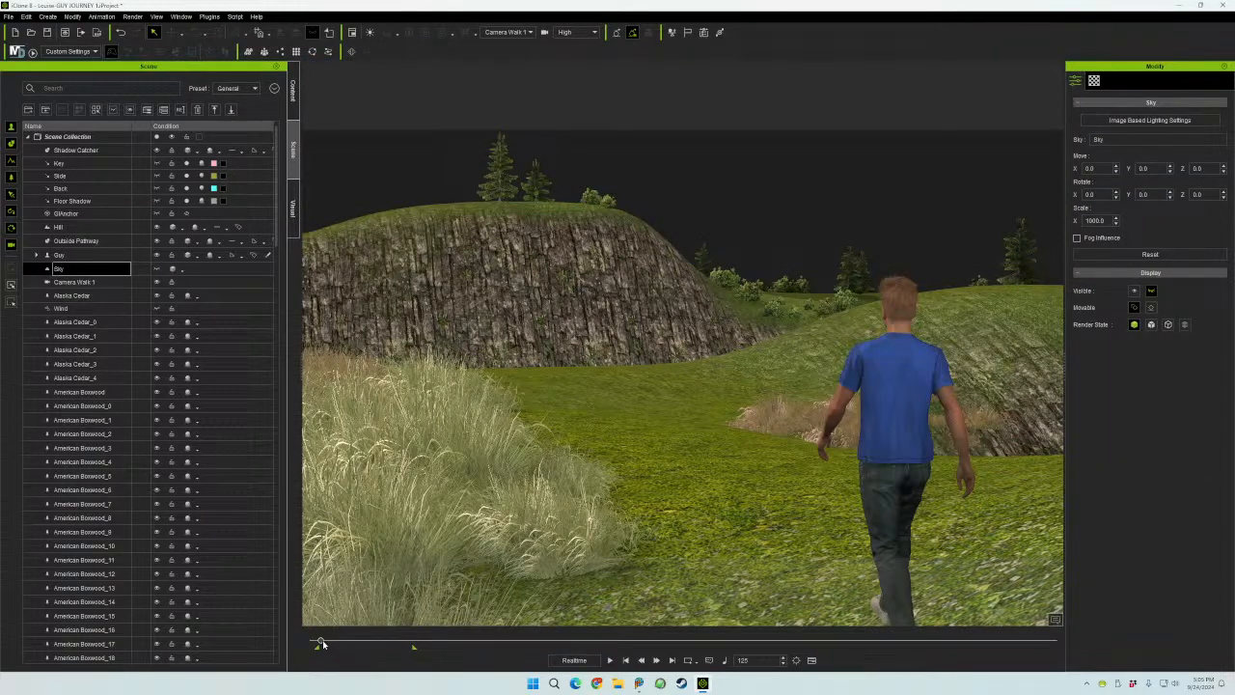
pyautogui.moveTo(320, 642); pyautogui.dragTo(326, 641)
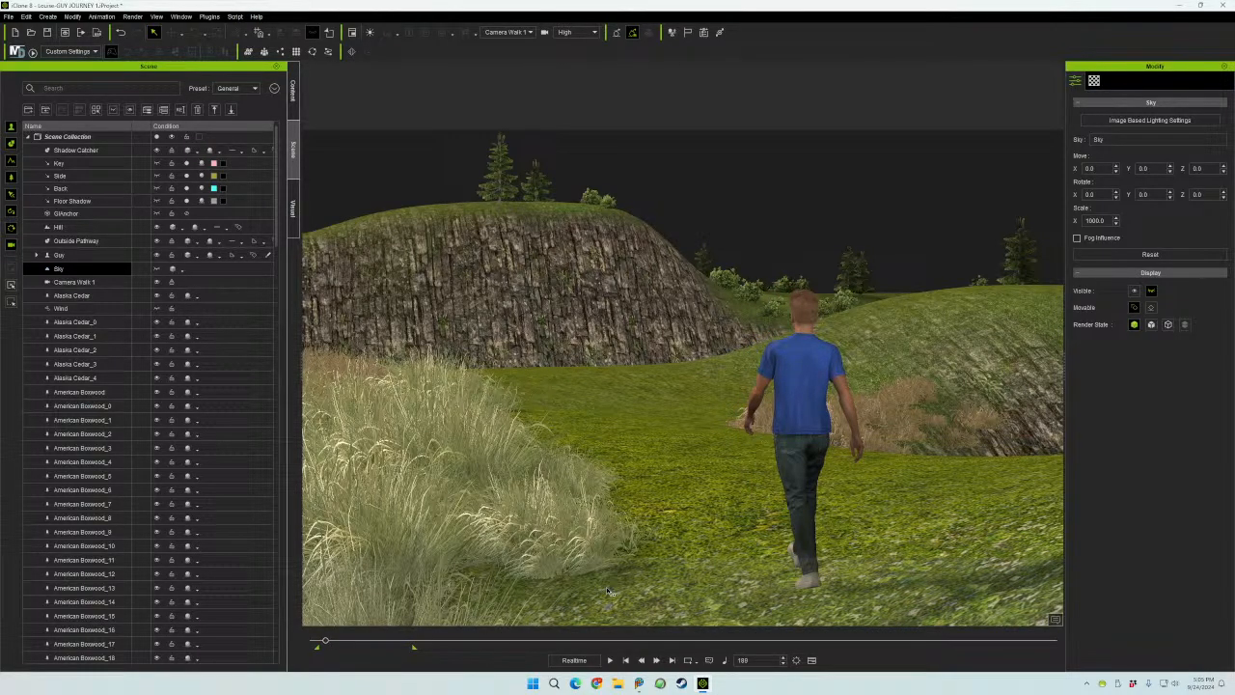
pyautogui.press('F10')
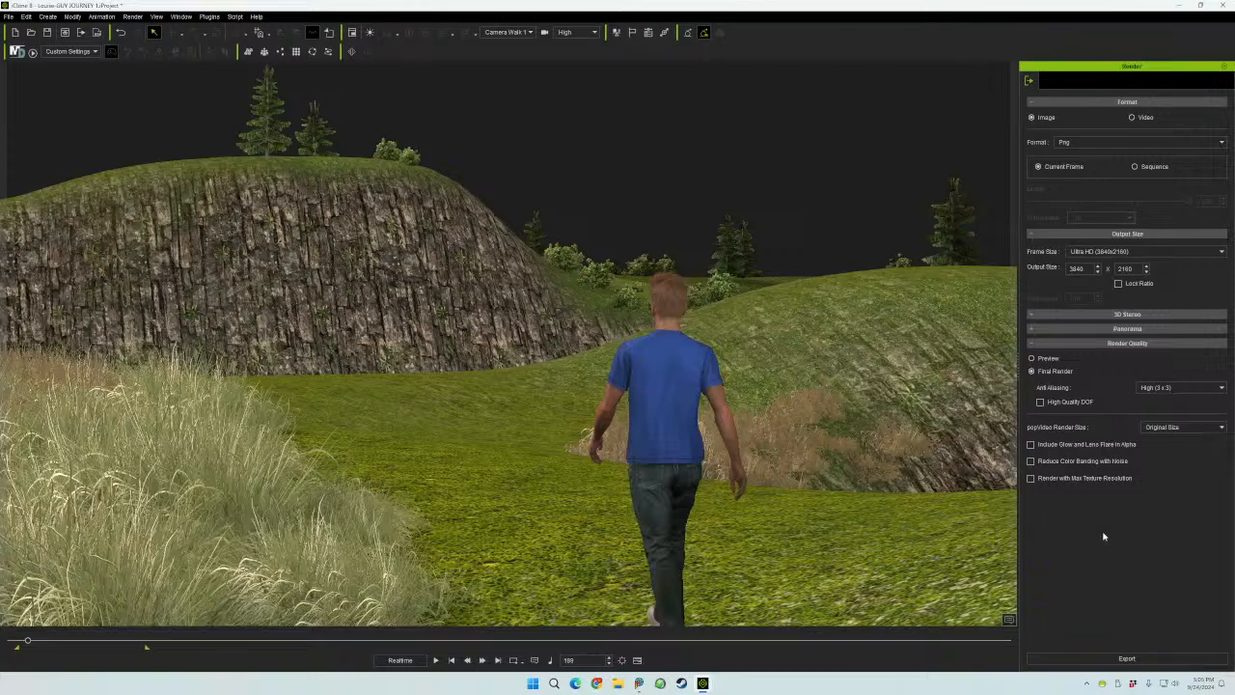
pyautogui.click(1126, 659)
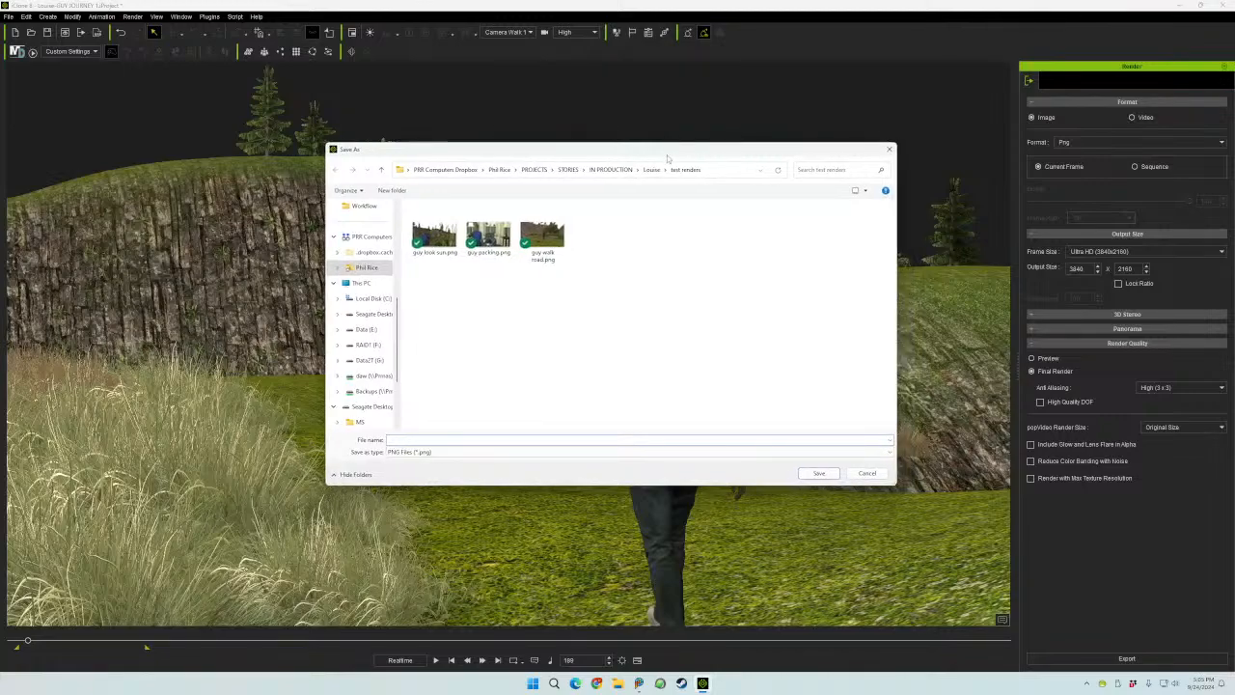
pyautogui.write('guy journey 2')
pyautogui.press('Return')
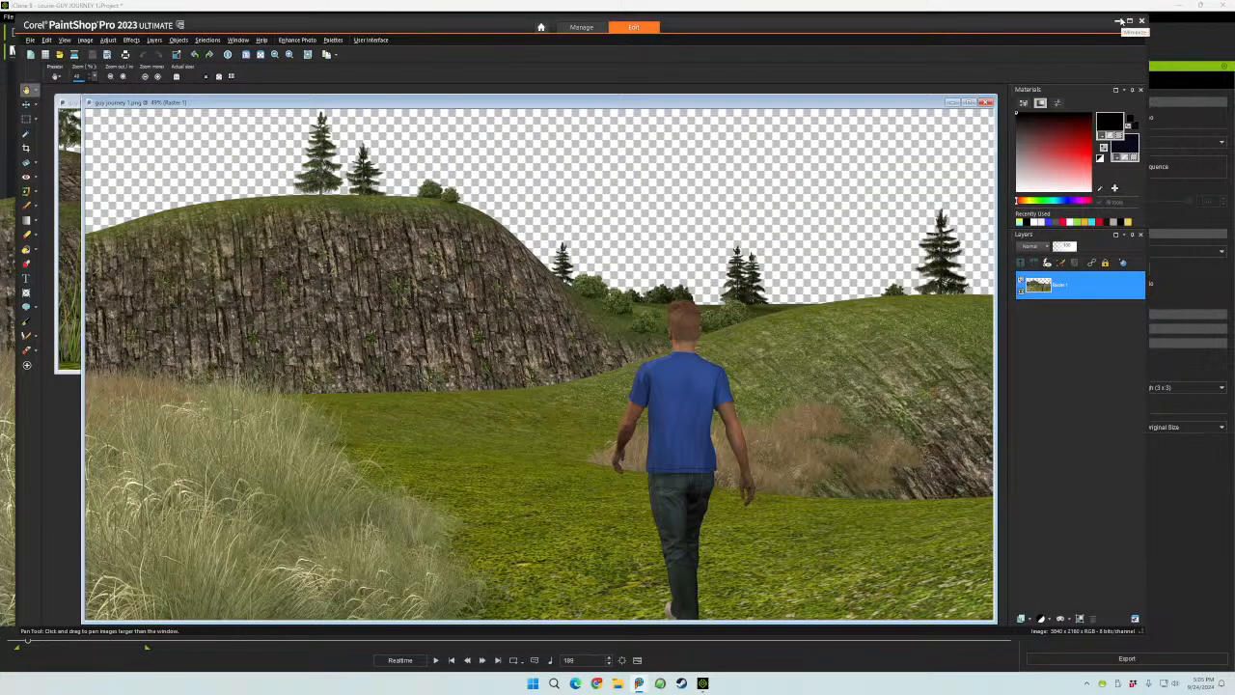
pyautogui.click(1117, 20)
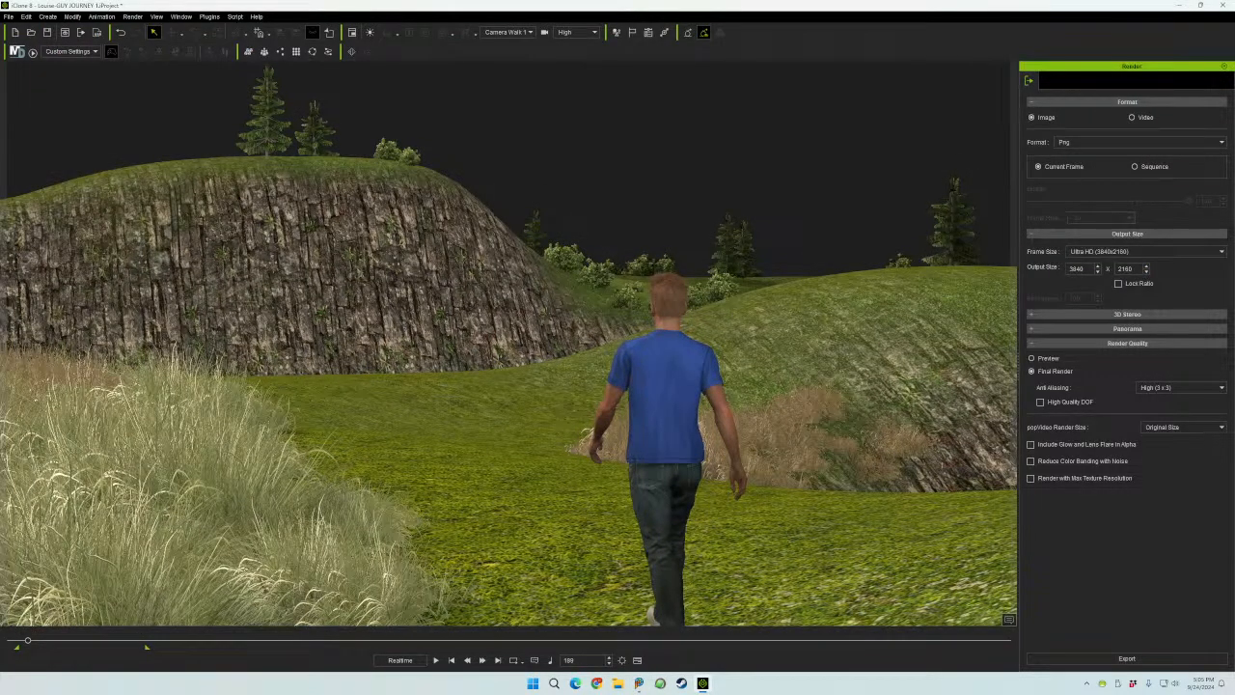
# - Open the GUY JOURNEY 2 project without saving the current one and move the playhead to frame 324
pyautogui.moveTo(1234, 381); pyautogui.dragTo(509, 392)
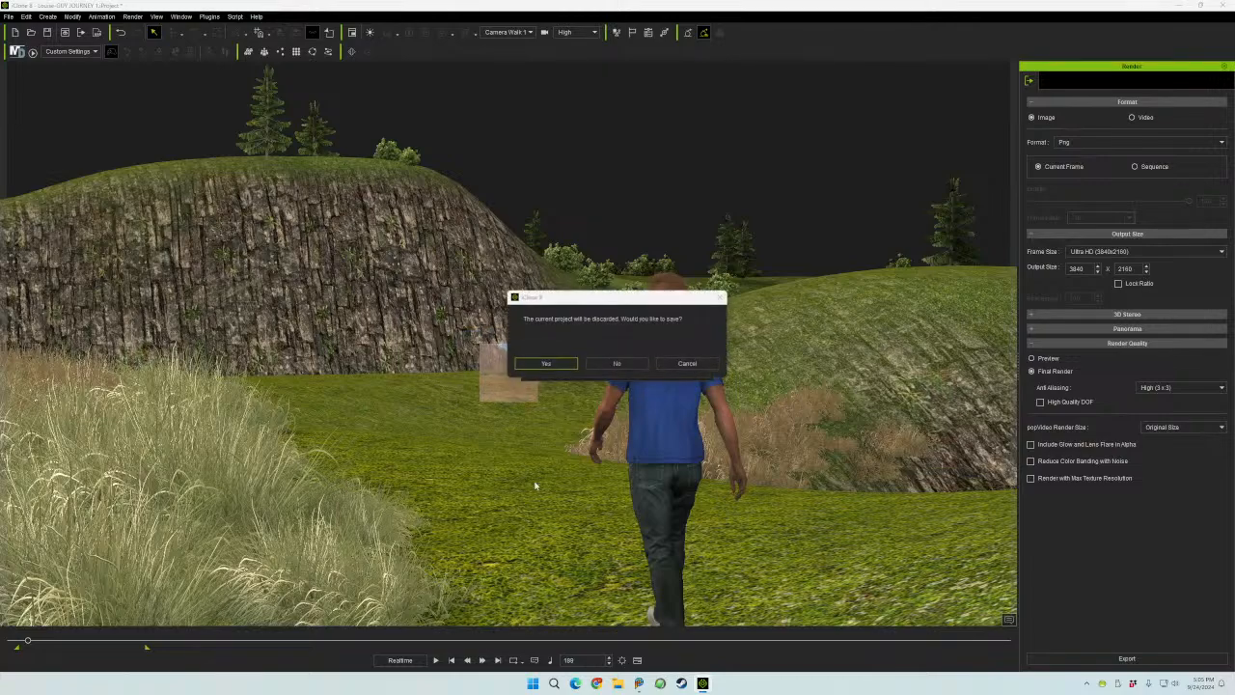
pyautogui.click(615, 366)
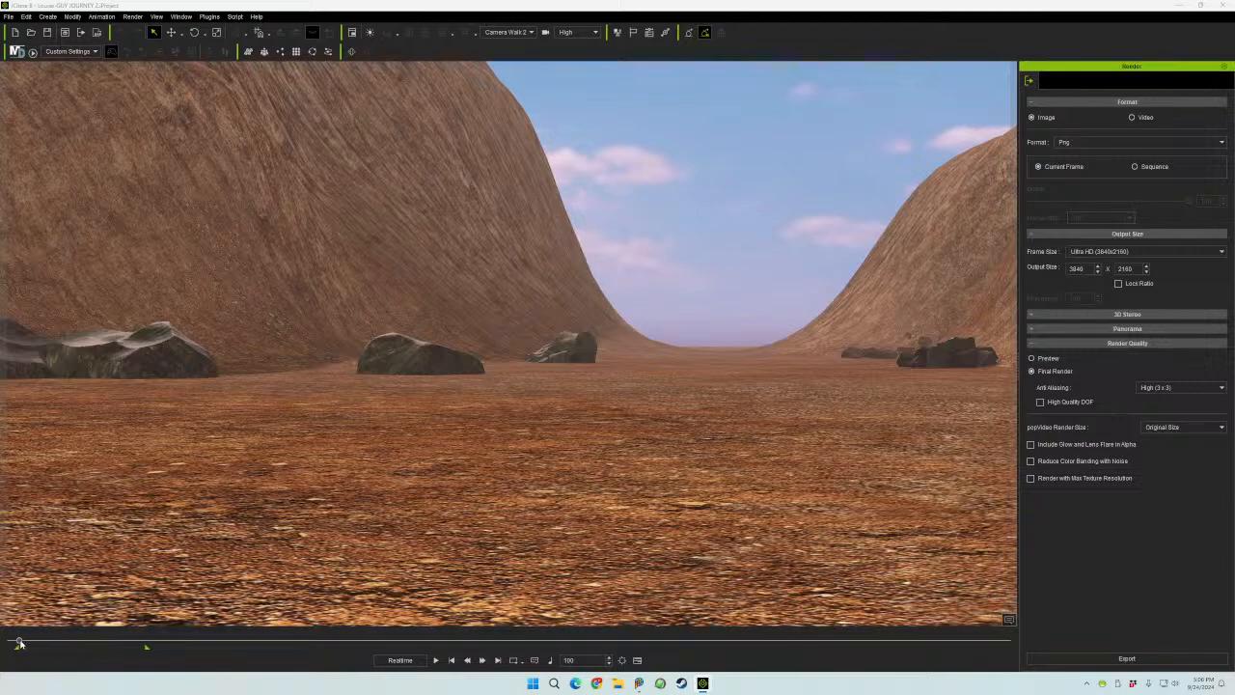
pyautogui.moveTo(19, 643)
pyautogui.mouseDown()
pyautogui.moveTo(54, 641)
pyautogui.moveTo(32, 642)
pyautogui.moveTo(42, 642)
pyautogui.mouseUp()
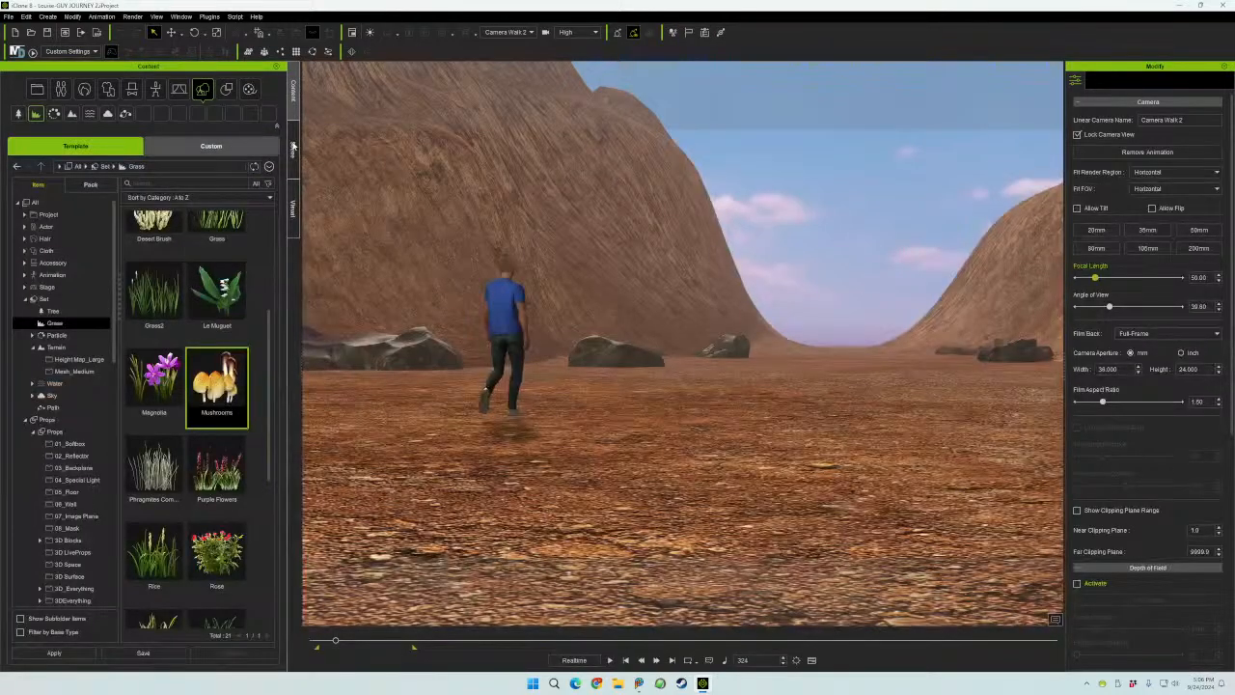
# - Hide the canyon scene's sky and export the current frame as the PNG image "guy journey 2", minimizing the image editor after viewing it
pyautogui.click(293, 150)
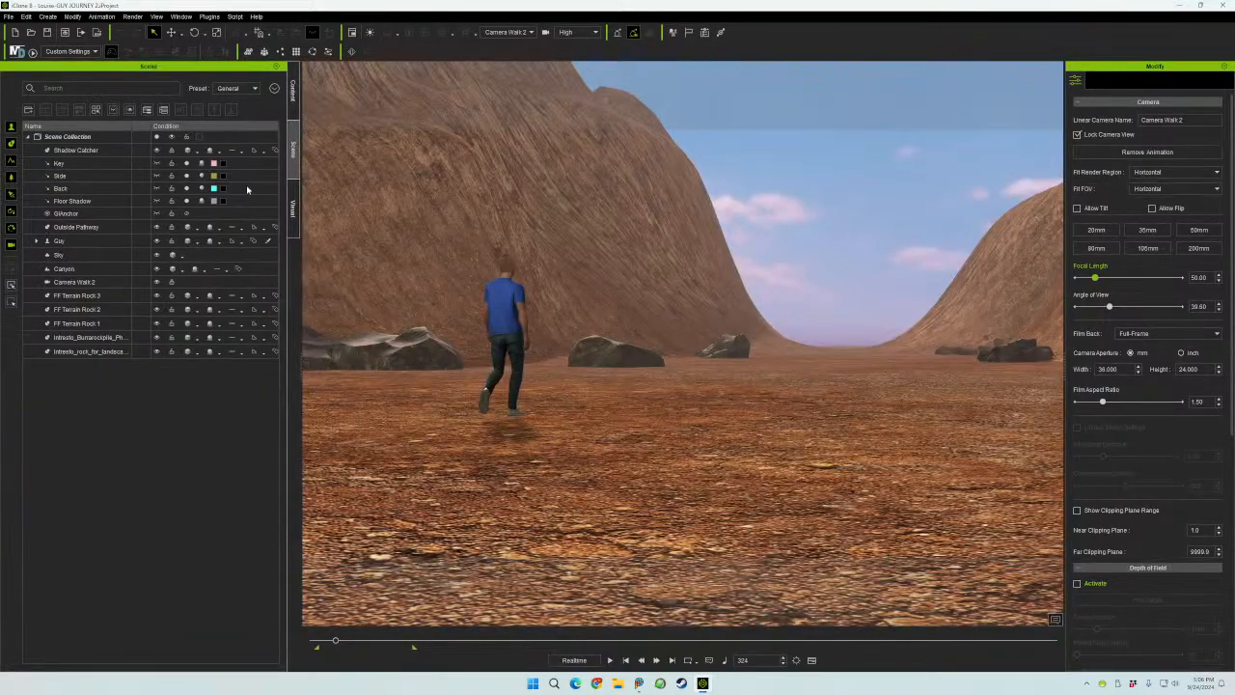
pyautogui.click(157, 255)
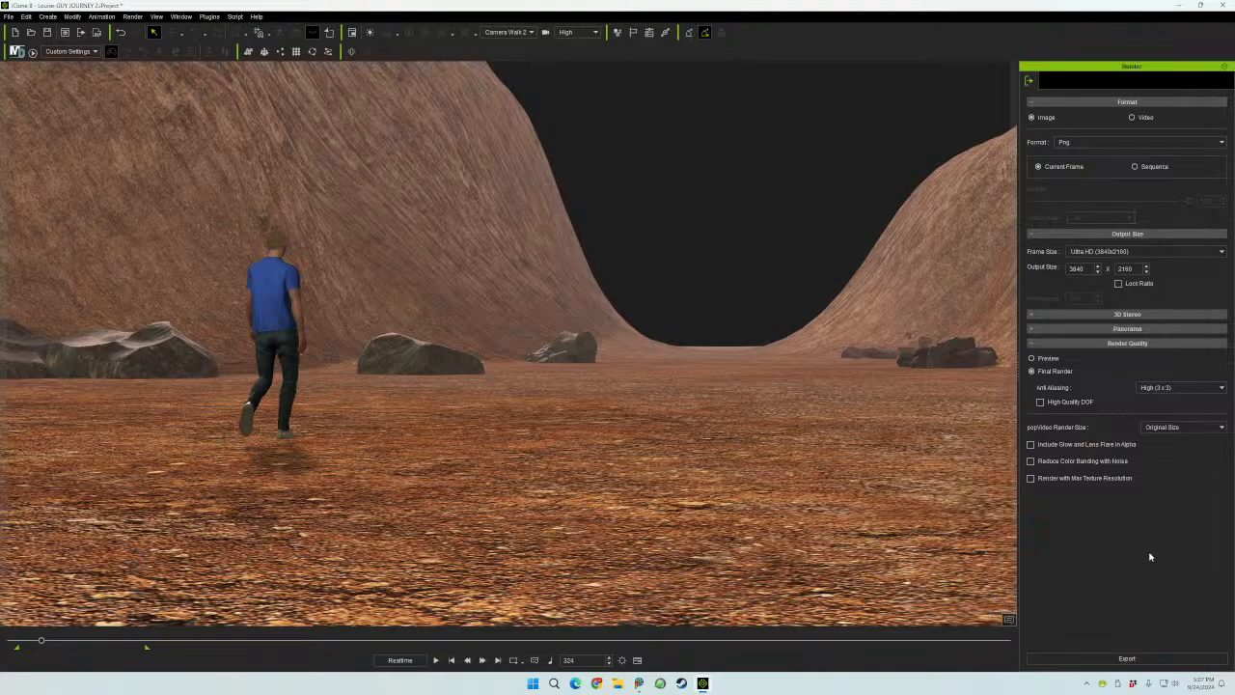
pyautogui.click(1126, 658)
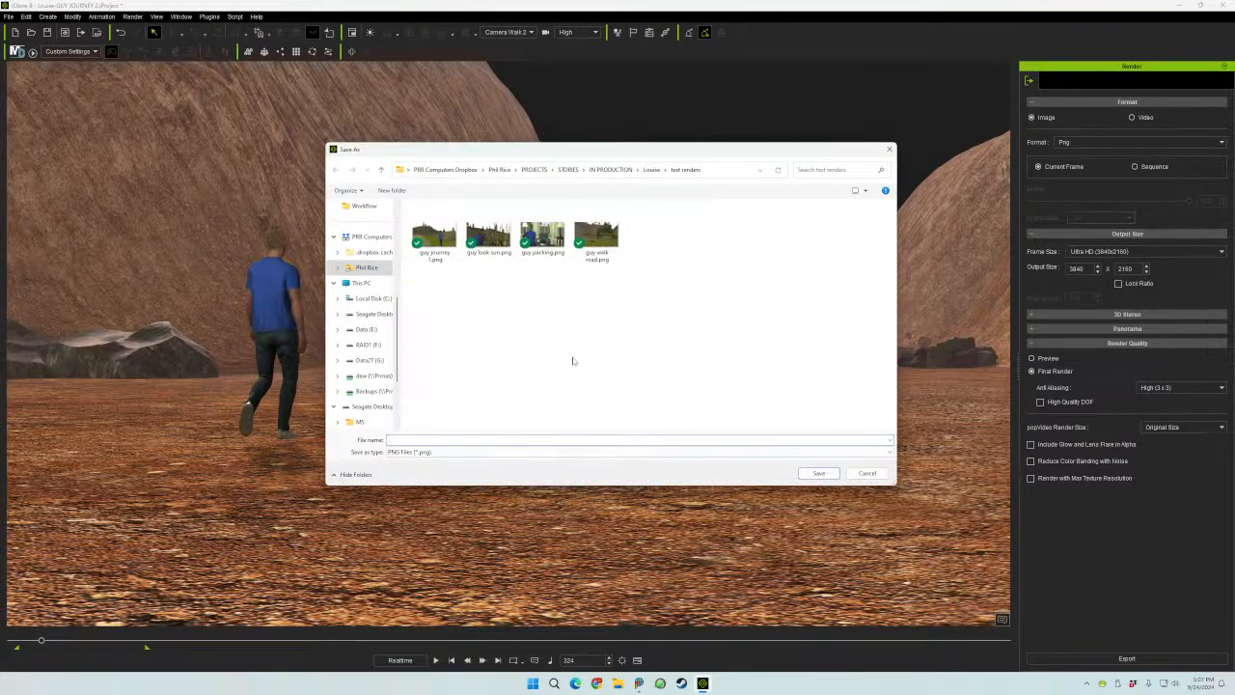
pyautogui.write('guy j')
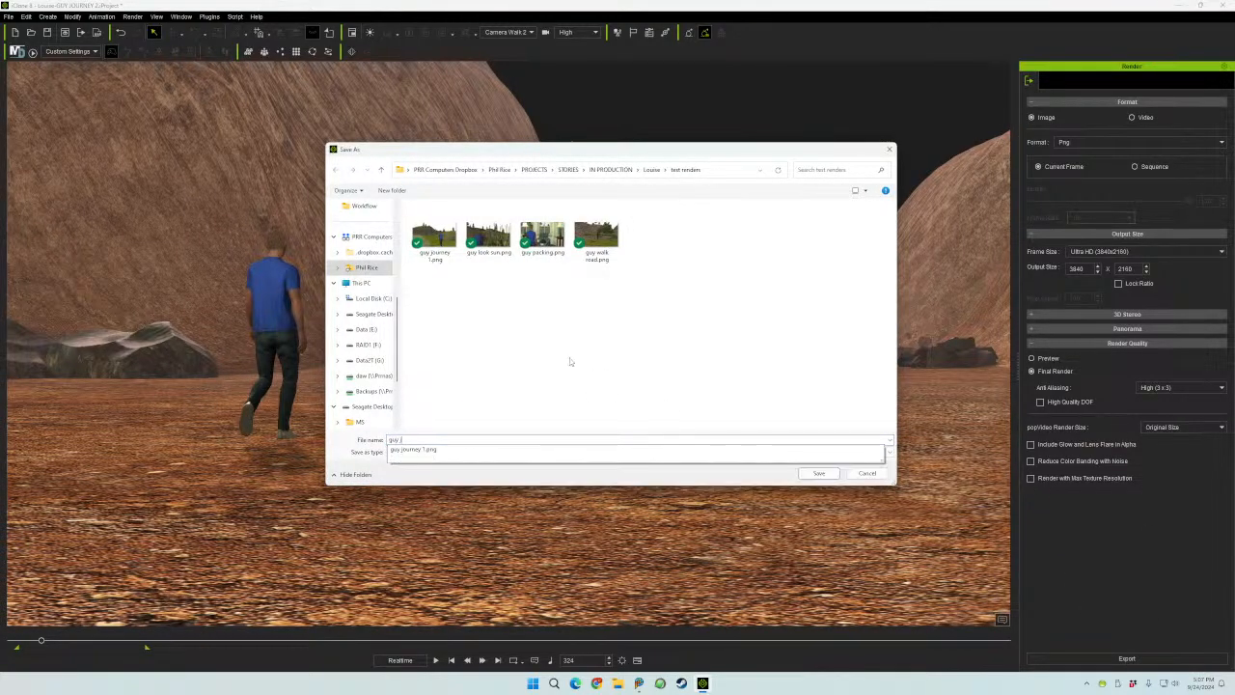
pyautogui.write('ourney')
pyautogui.press('Return')
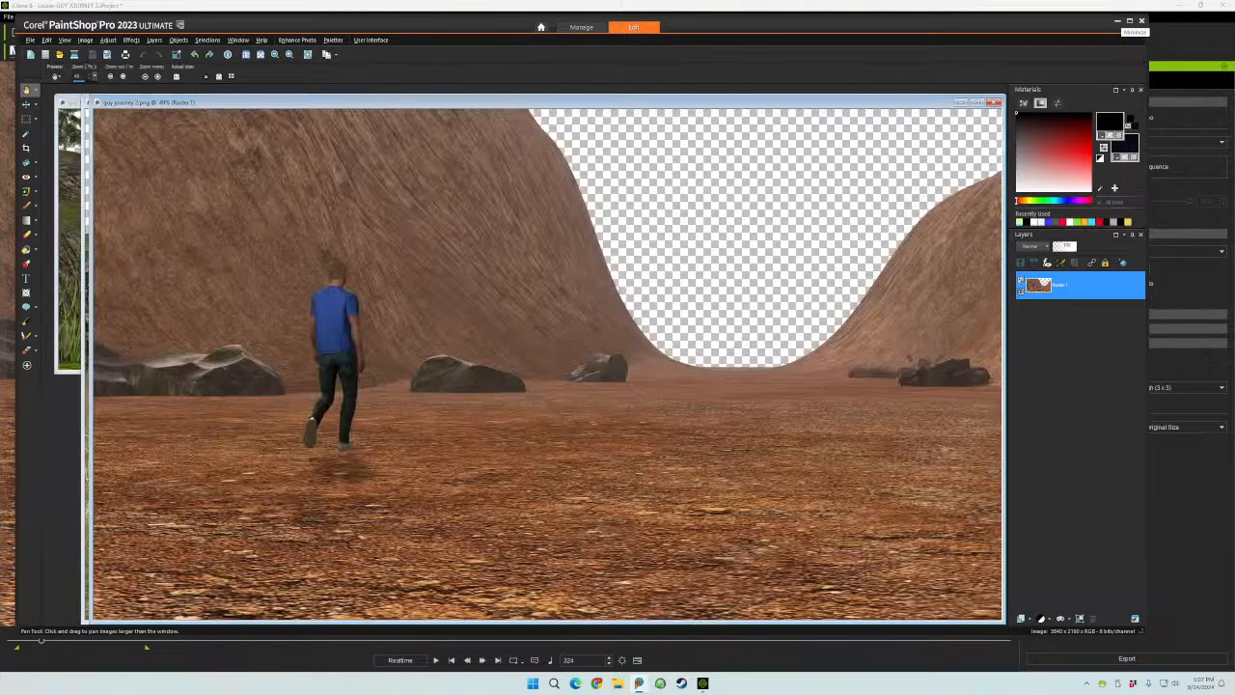
pyautogui.click(1116, 20)
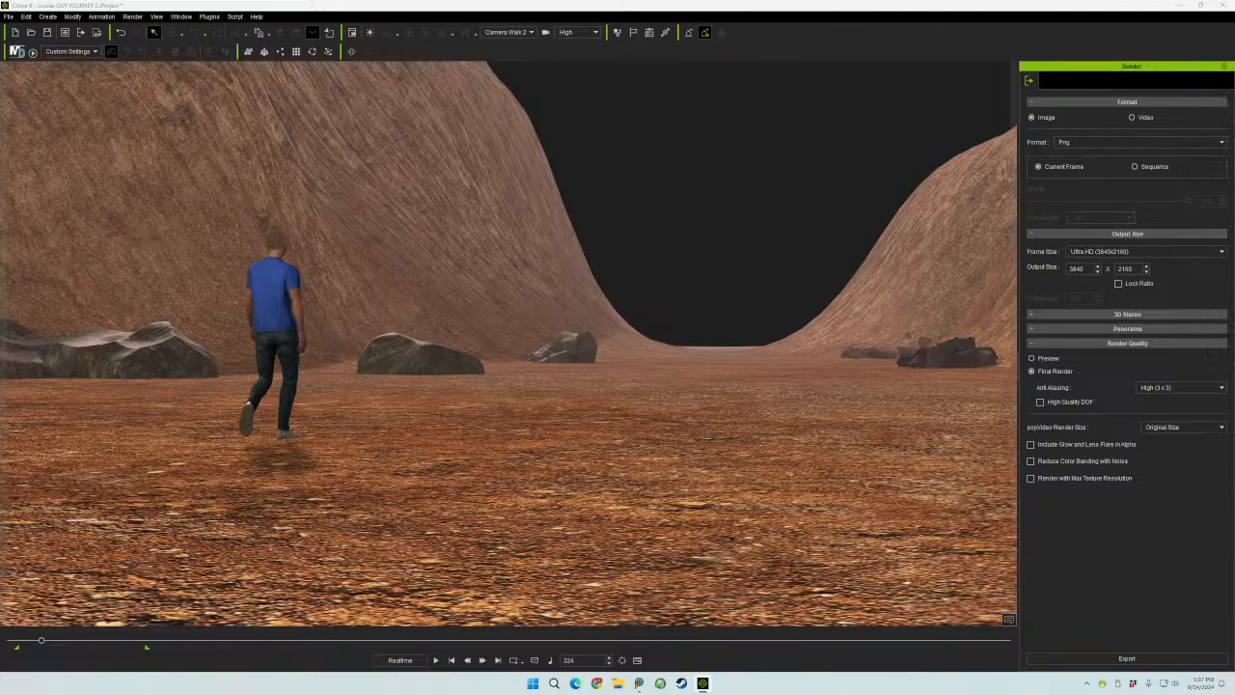
# - Open the GUY JOURNEY 3 project without saving the current one and move the playhead to frame 1594
pyautogui.moveTo(1233, 415); pyautogui.dragTo(508, 456)
pyautogui.click(616, 364)
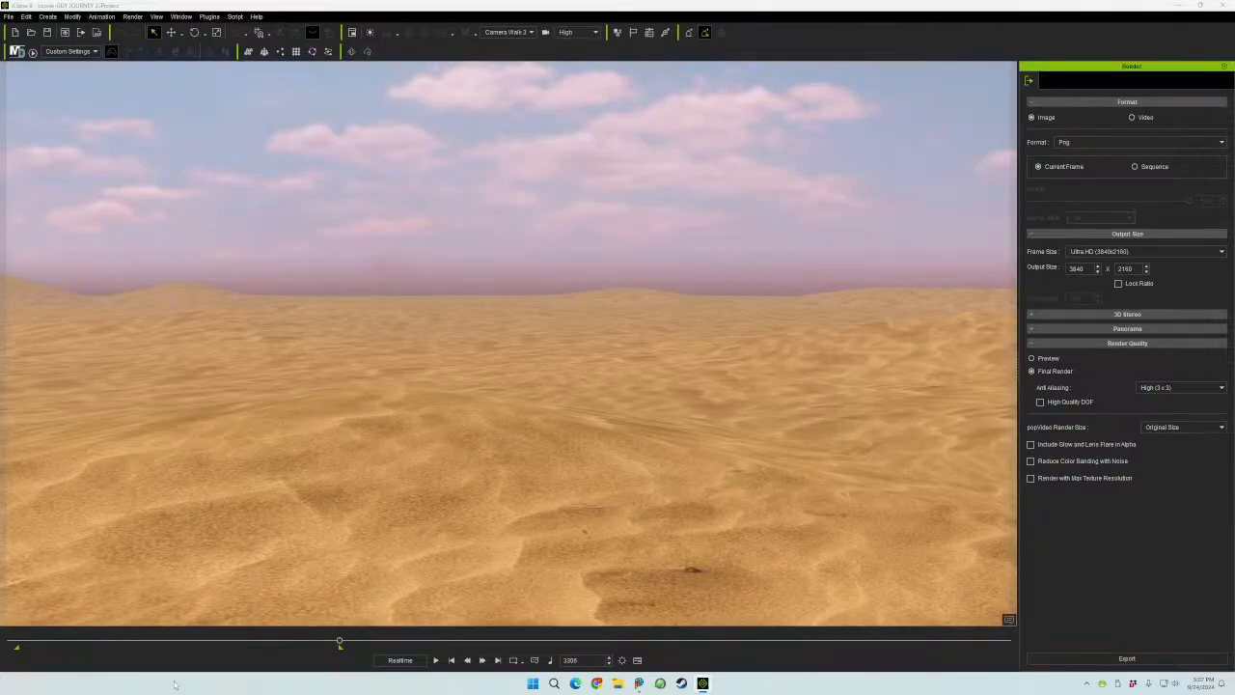
pyautogui.moveTo(49, 641); pyautogui.dragTo(172, 648)
pyautogui.moveTo(172, 647); pyautogui.dragTo(179, 651)
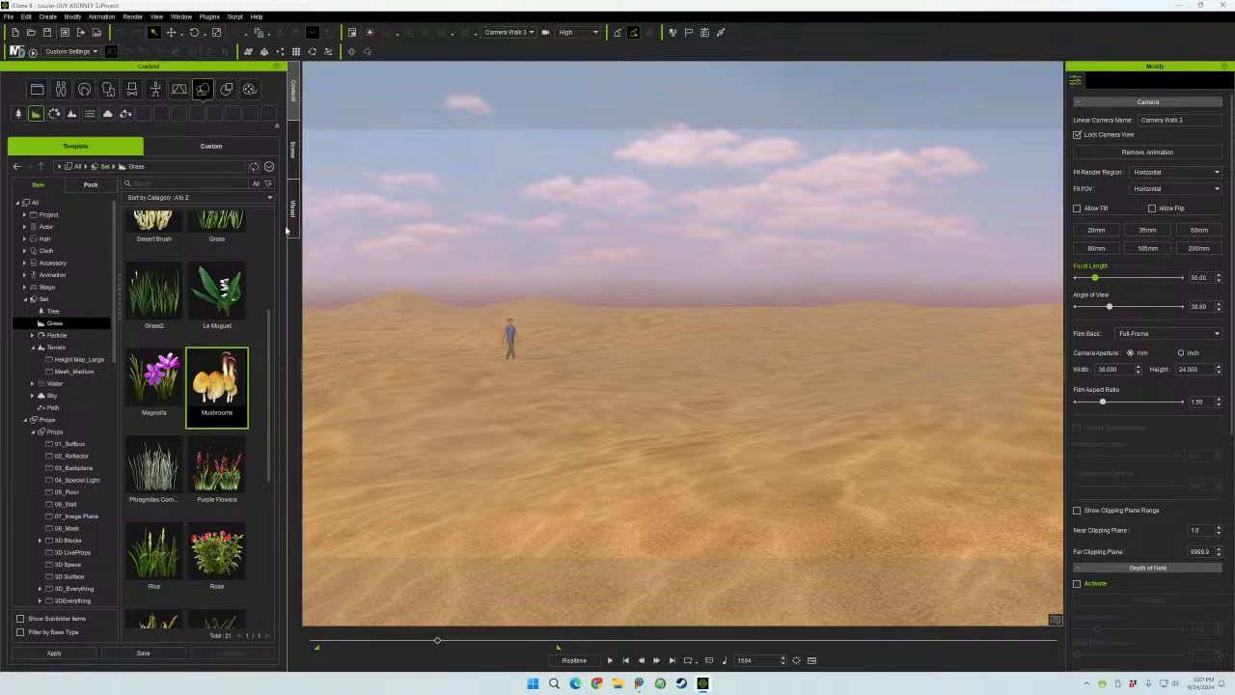
# - Hide the sky in the scene list, comparing the desert with and without it
pyautogui.click(293, 150)
pyautogui.click(159, 255)
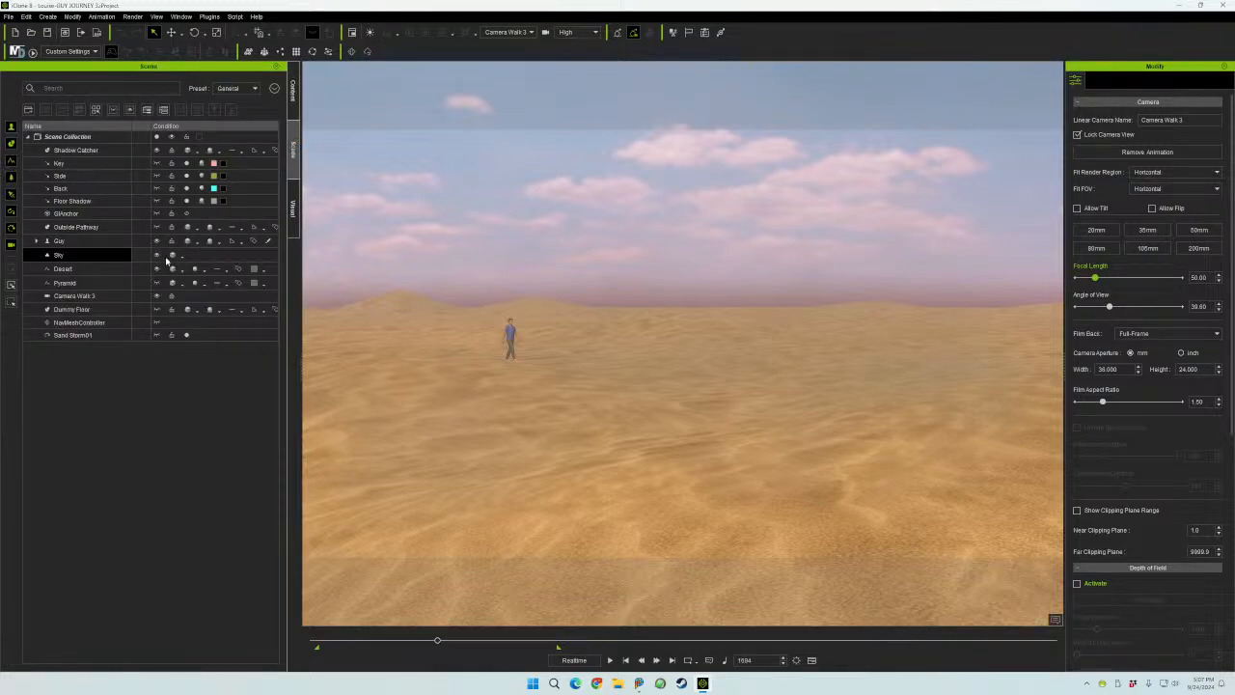
pyautogui.click(155, 256)
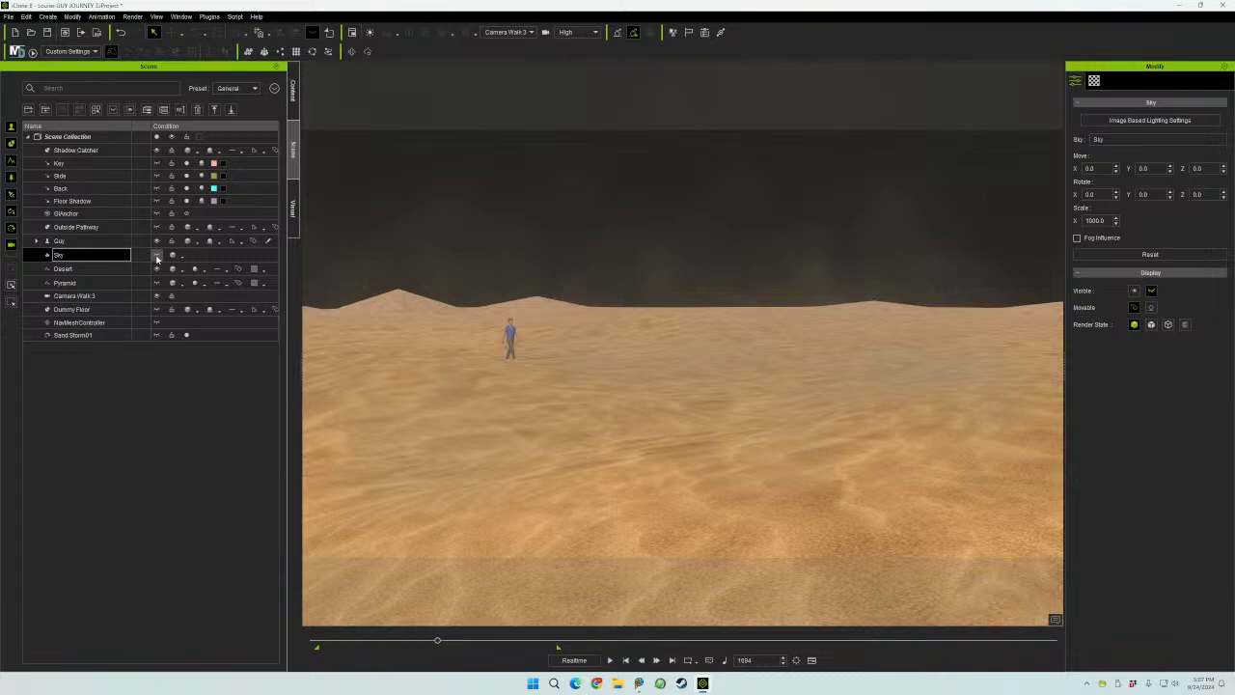
pyautogui.click(157, 256)
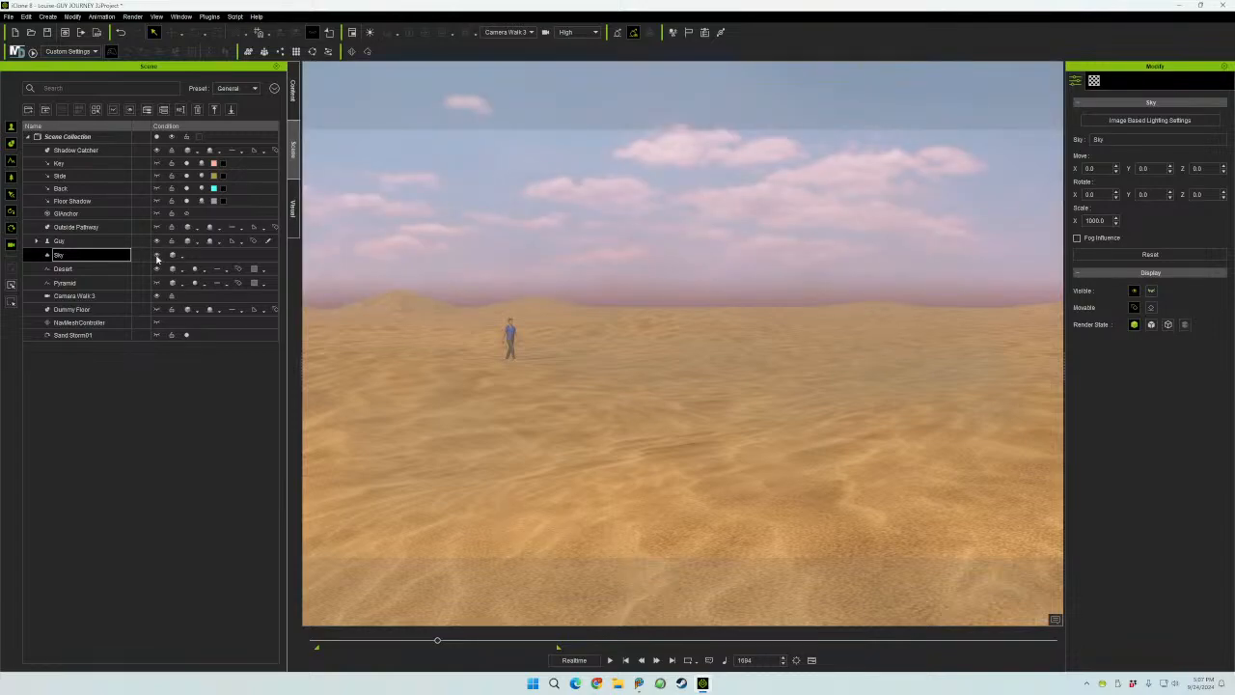
pyautogui.click(156, 256)
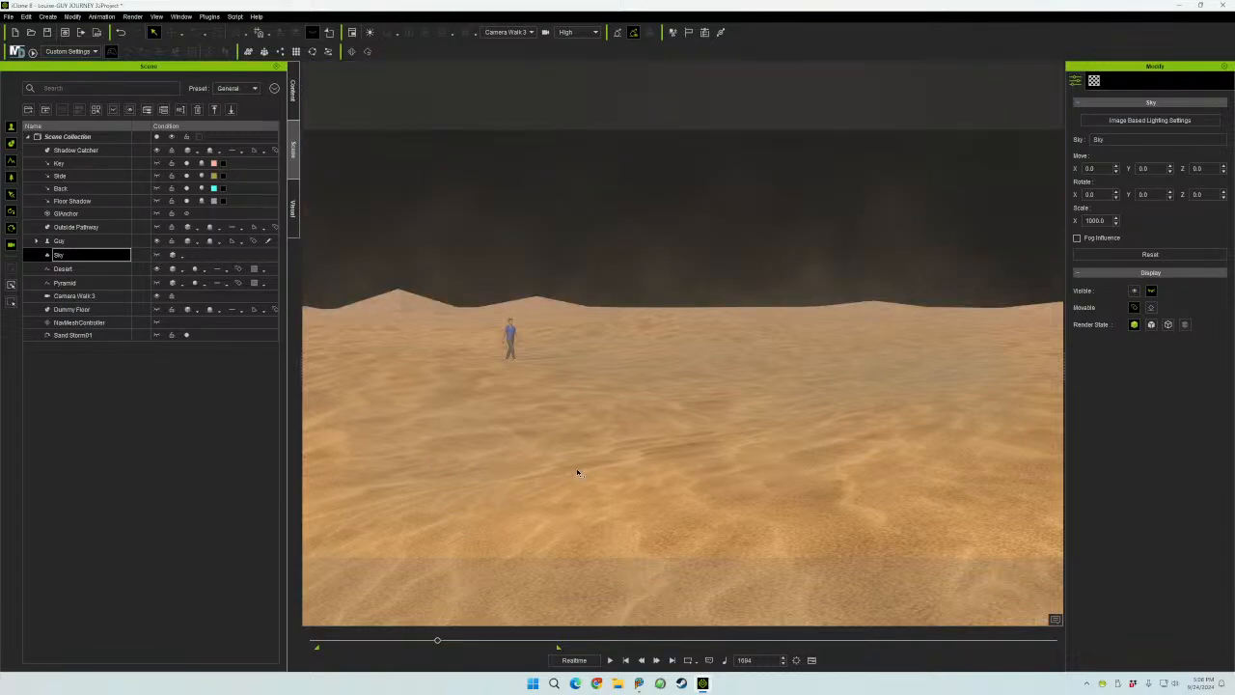
# - Compare the desert with and without its sky, then export the sky-less current frame as the PNG image "guy journey 3", minimizing the image editor after viewing it
pyautogui.click(156, 257)
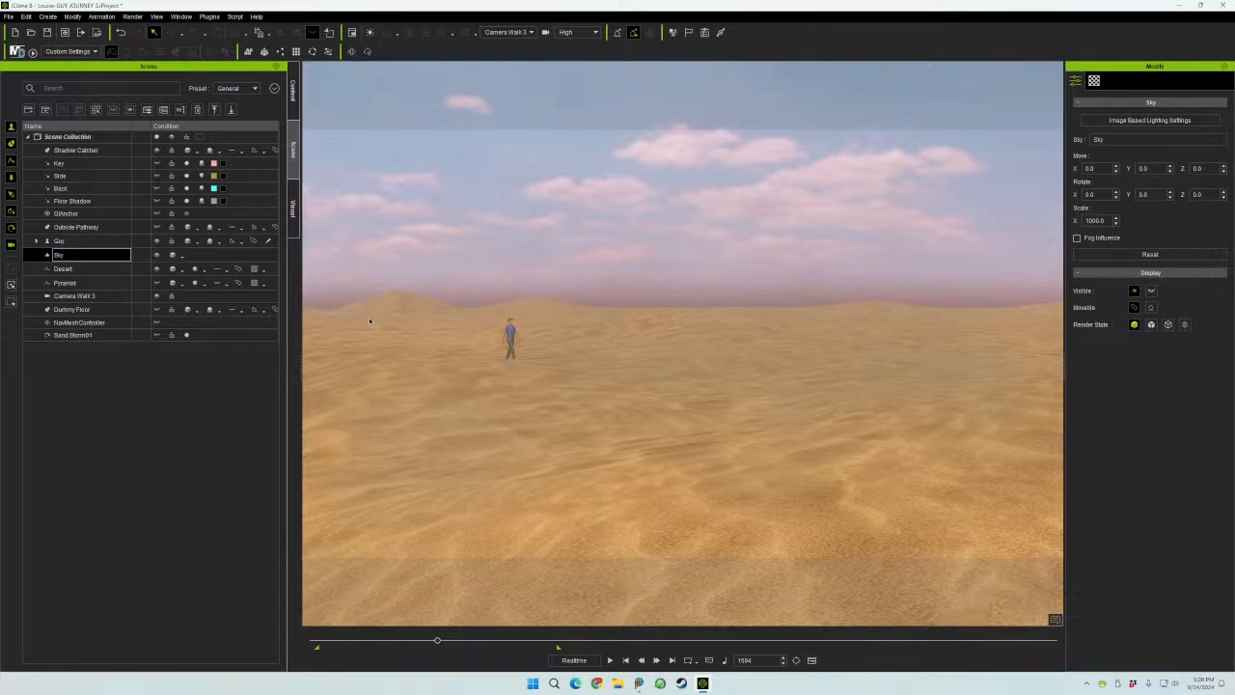
pyautogui.click(157, 256)
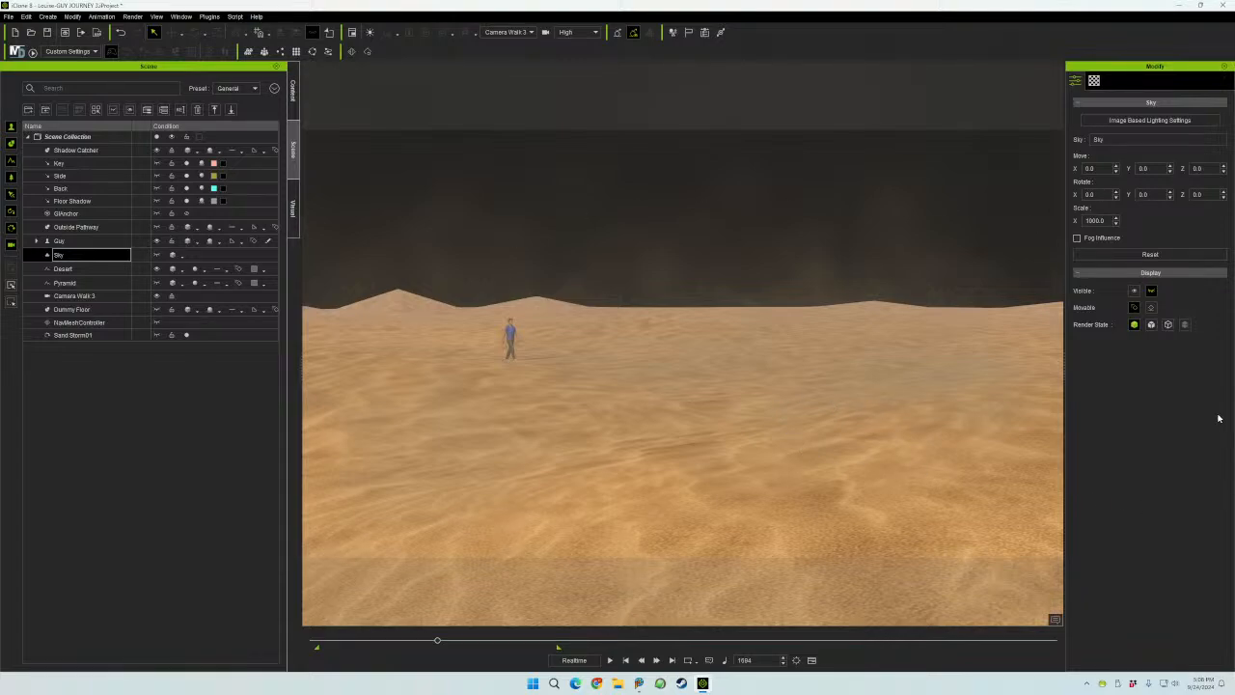
pyautogui.press('F10')
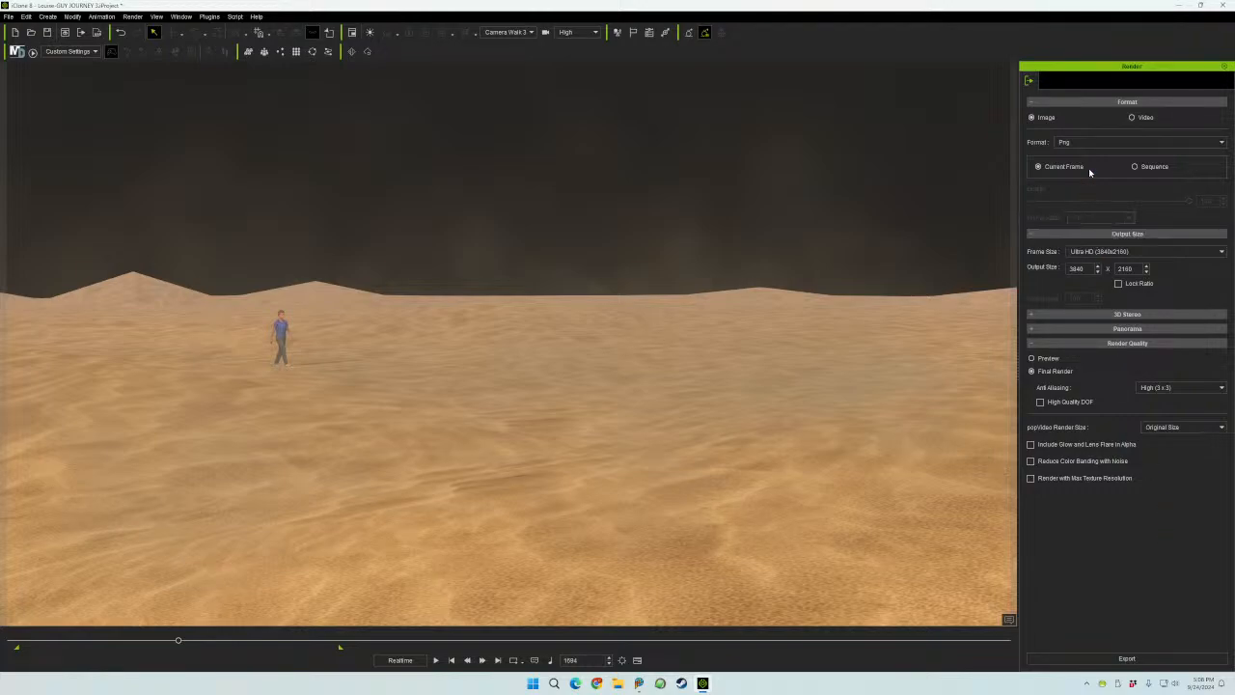
pyautogui.click(1114, 659)
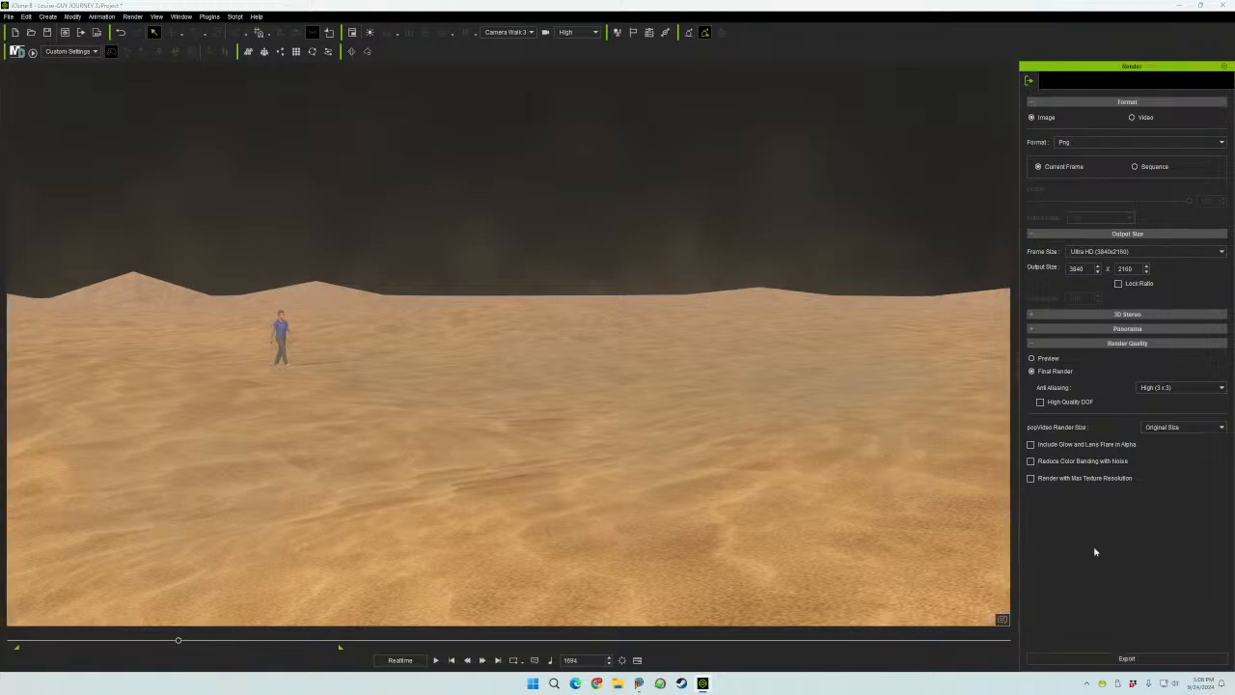
pyautogui.write('guy jour')
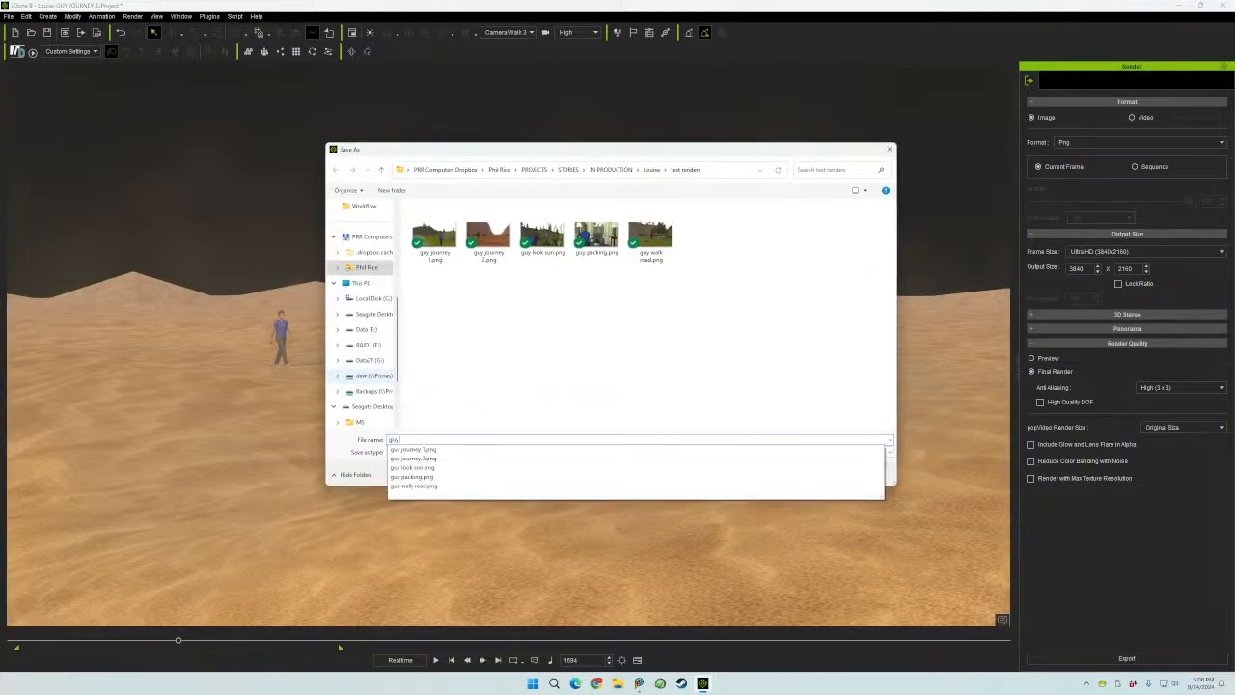
pyautogui.write('ney 3')
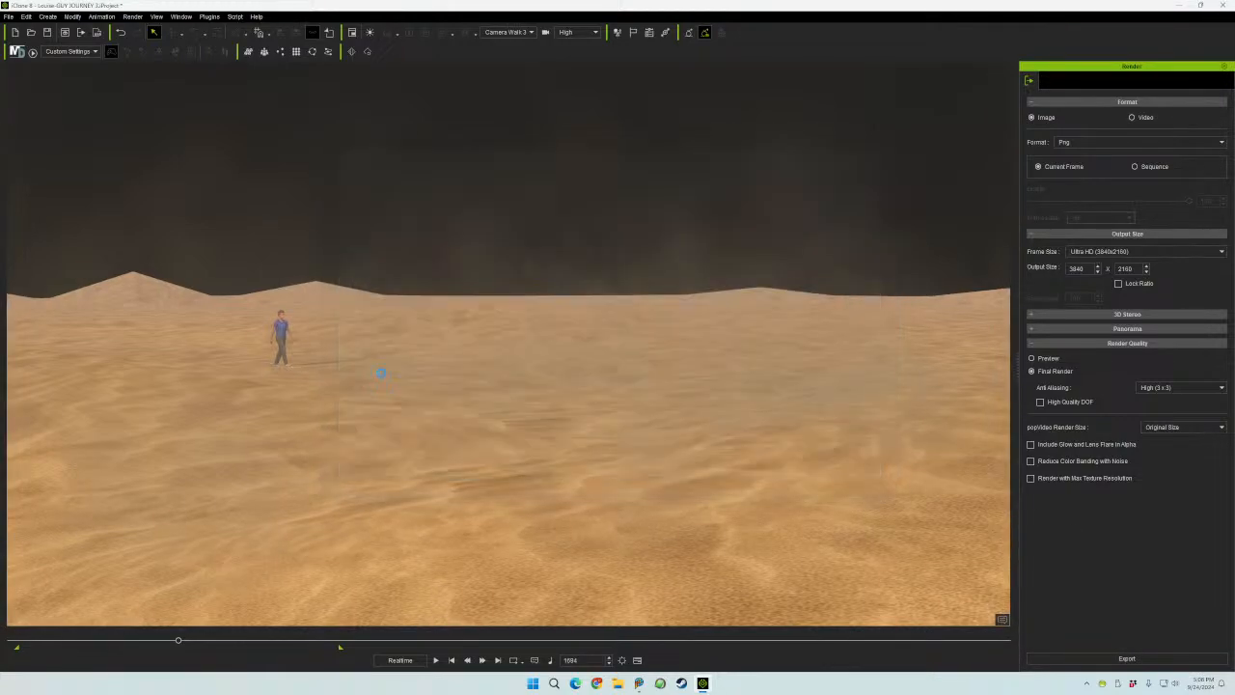
pyautogui.press('Return')
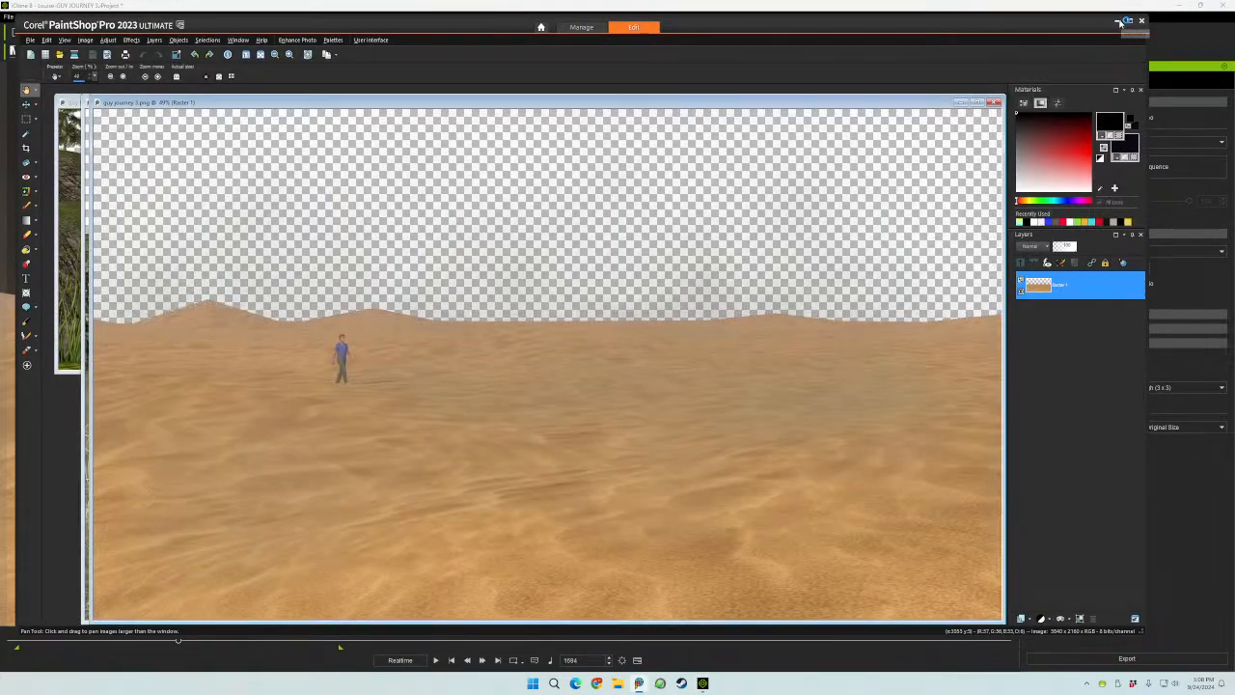
pyautogui.click(1117, 20)
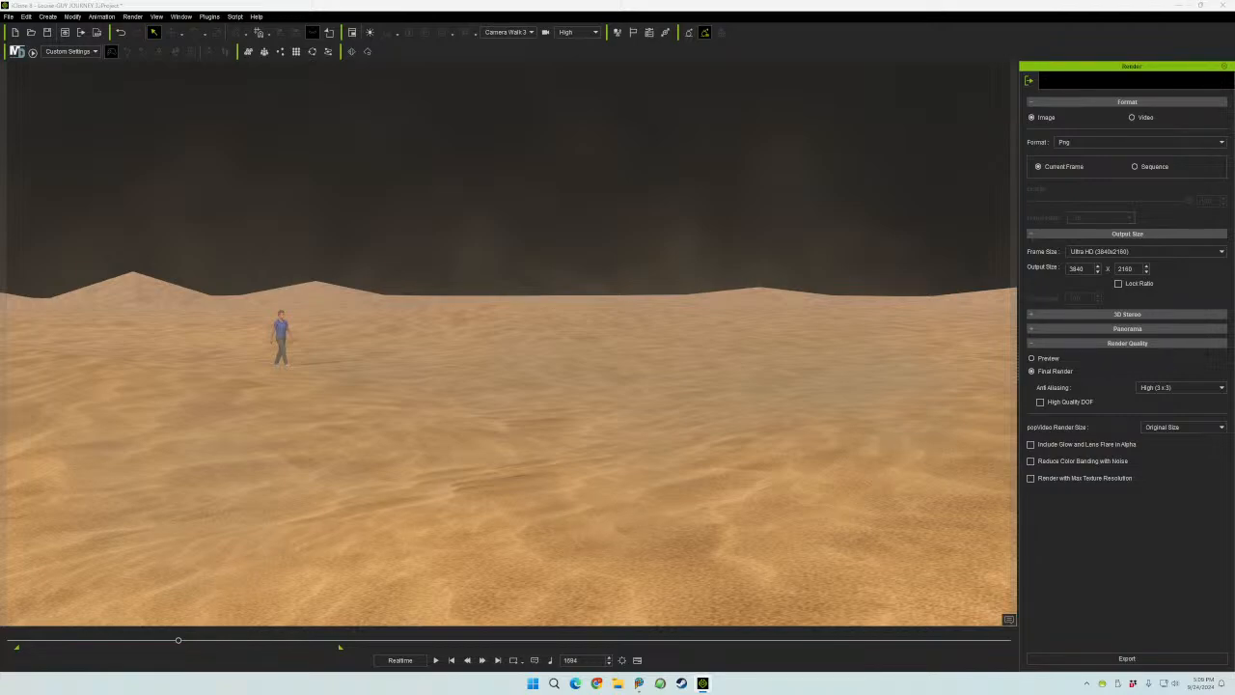
# - Open the SEGUE+CHORUS2 project without saving the current one, view it through Camera, and return the playhead to frame 246
pyautogui.moveTo(1234, 482); pyautogui.dragTo(489, 434)
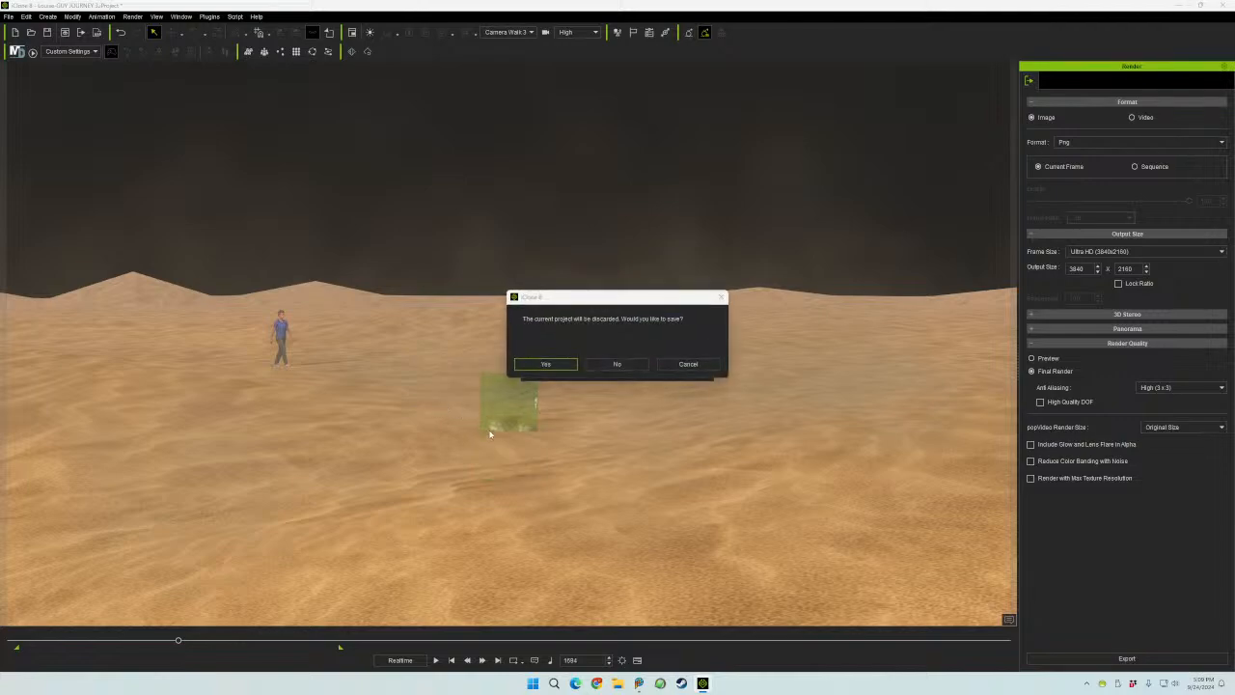
pyautogui.click(617, 364)
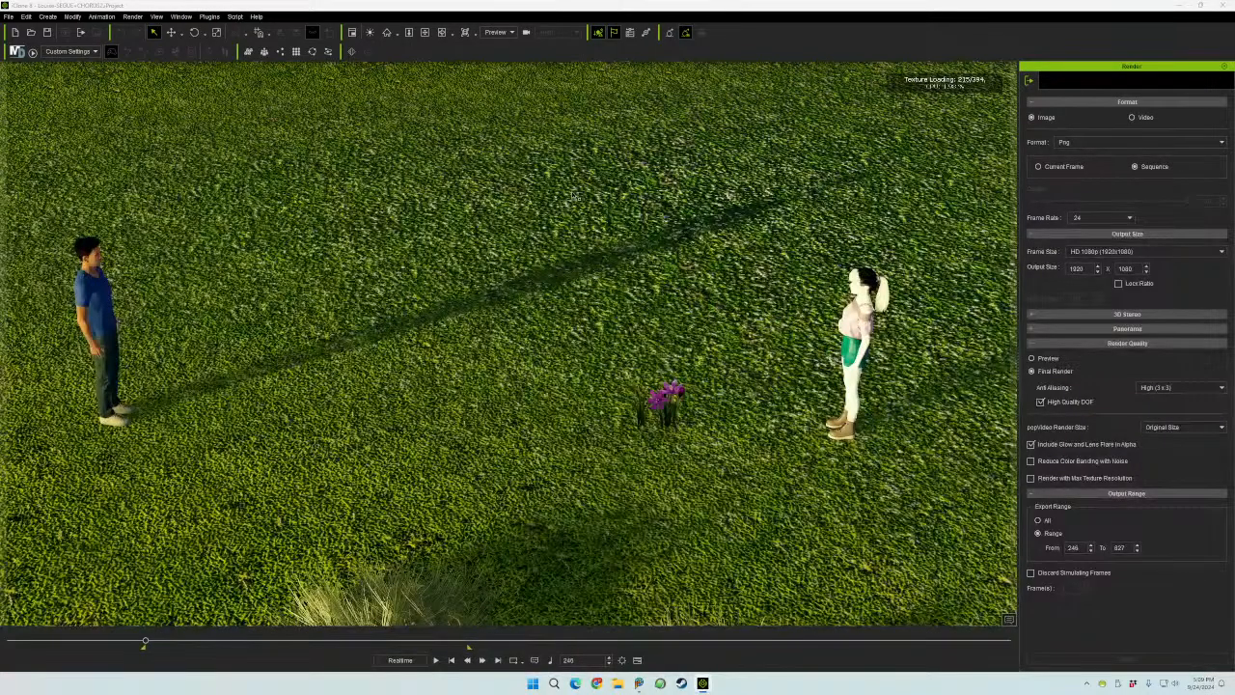
pyautogui.click(501, 34)
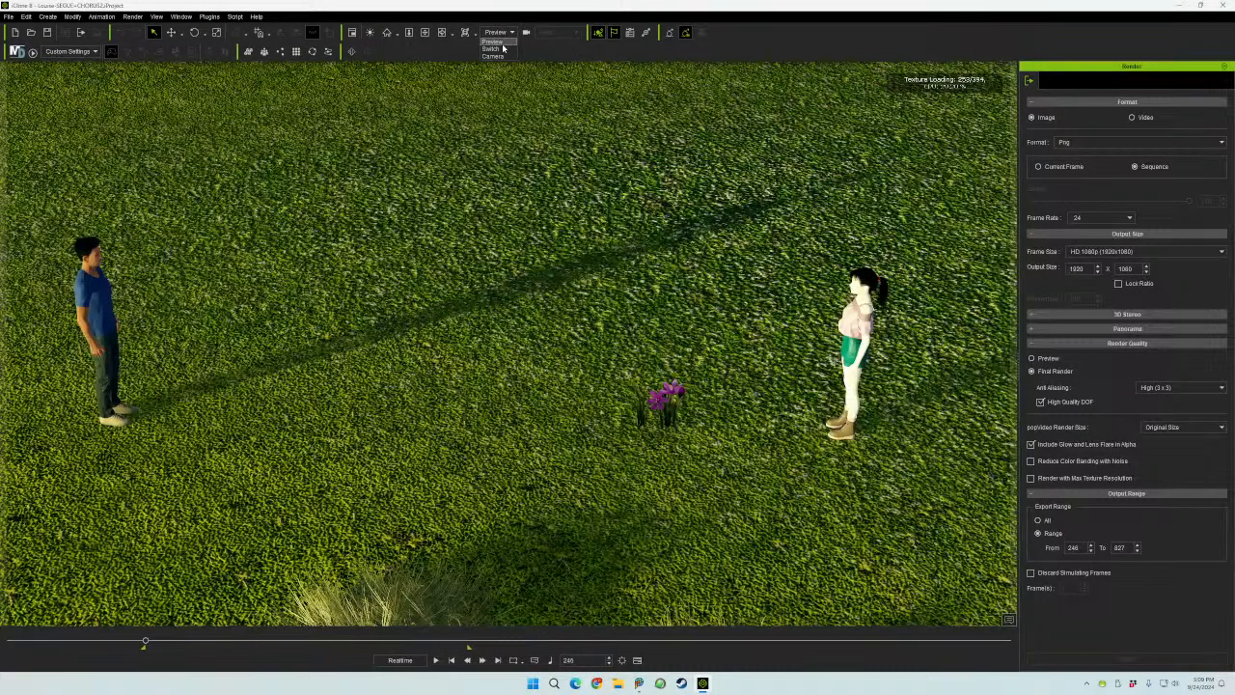
pyautogui.click(499, 53)
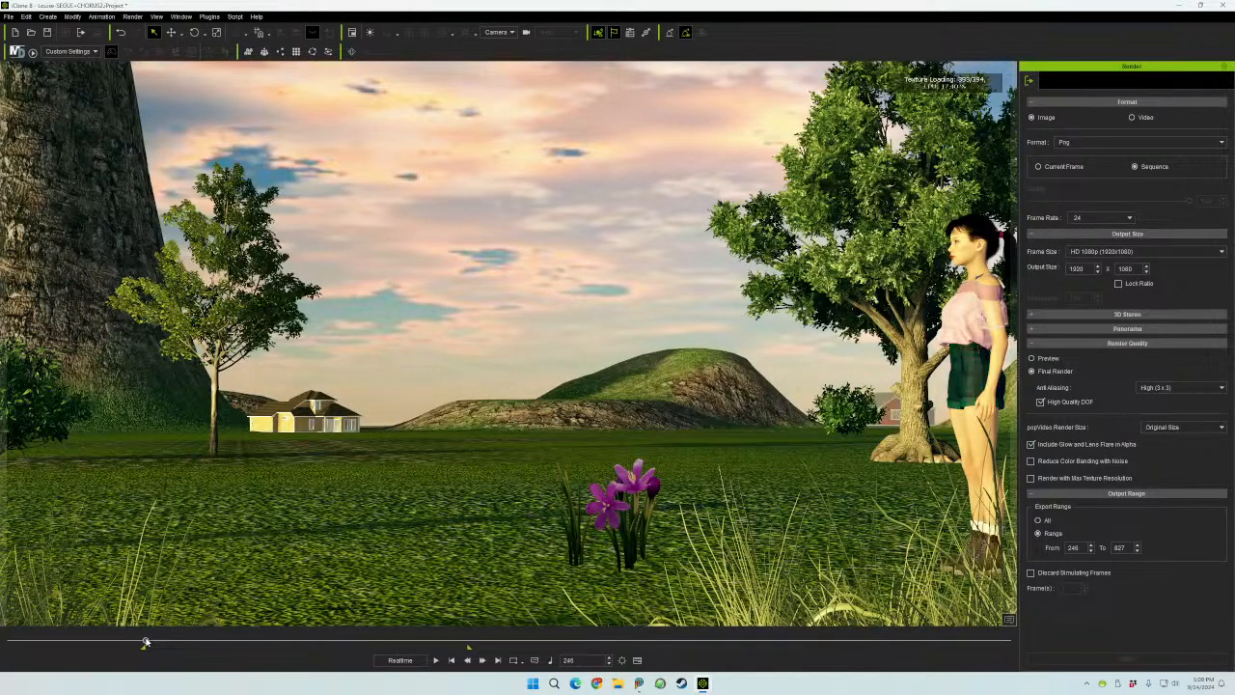
pyautogui.moveTo(146, 641)
pyautogui.mouseDown()
pyautogui.moveTo(370, 642)
pyautogui.moveTo(153, 644)
pyautogui.mouseUp()
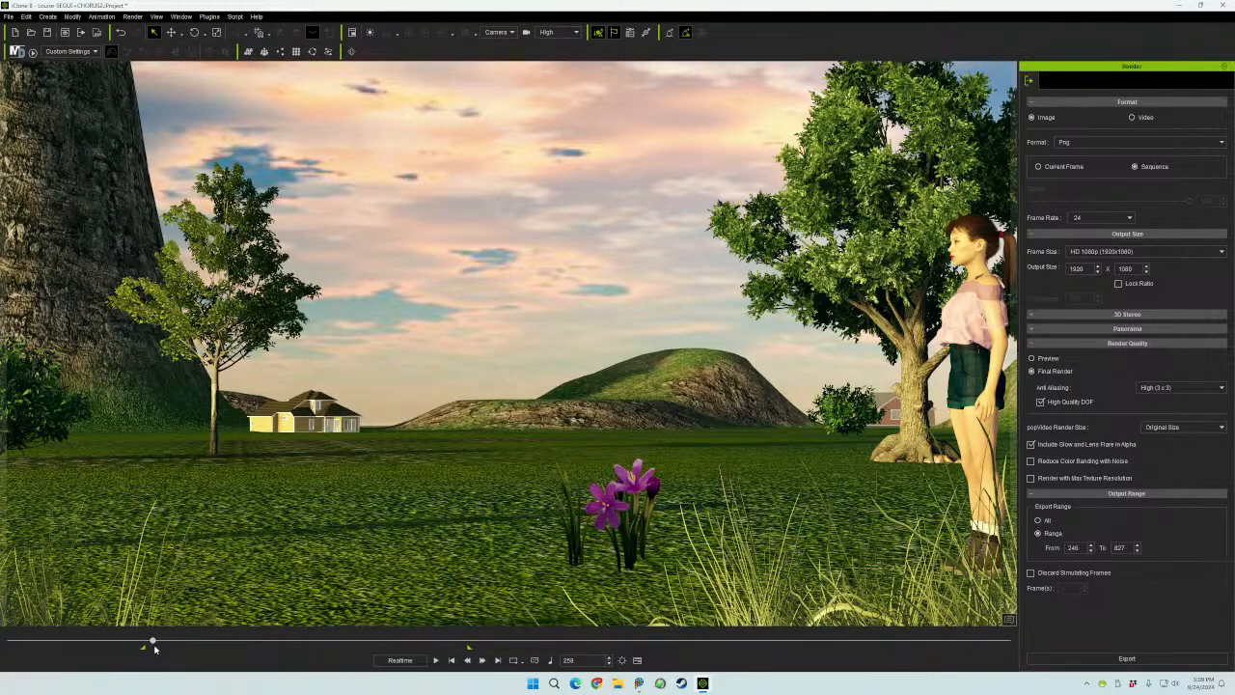
pyautogui.click(450, 660)
# - Move the LOUISE character next to the purple flowers and shift the large broadleaf tree behind her farther from the flowers
pyautogui.click(973, 333)
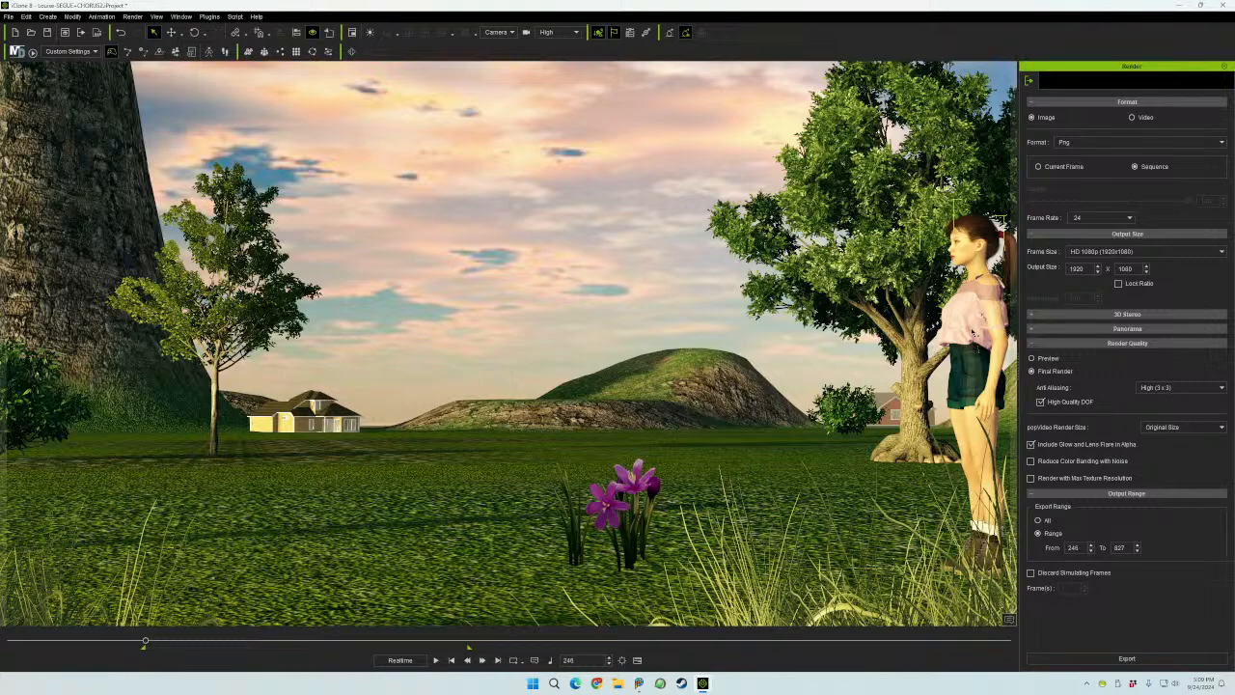
pyautogui.click(171, 32)
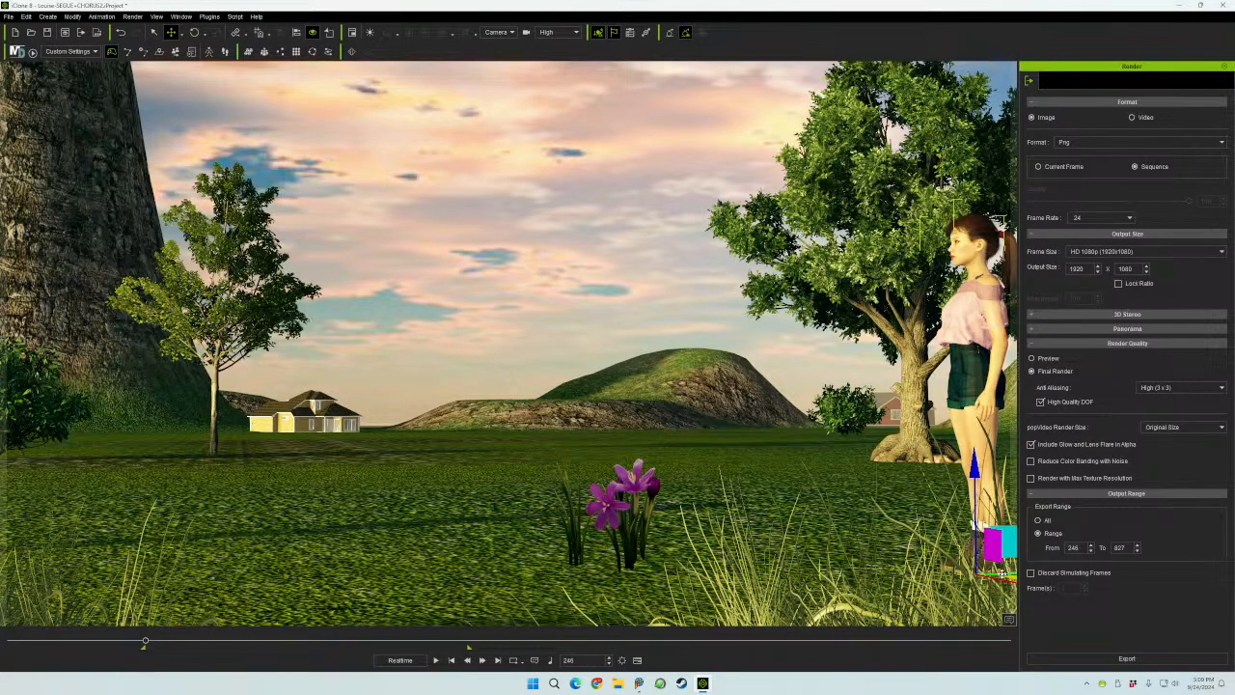
pyautogui.moveTo(1003, 577); pyautogui.dragTo(780, 573)
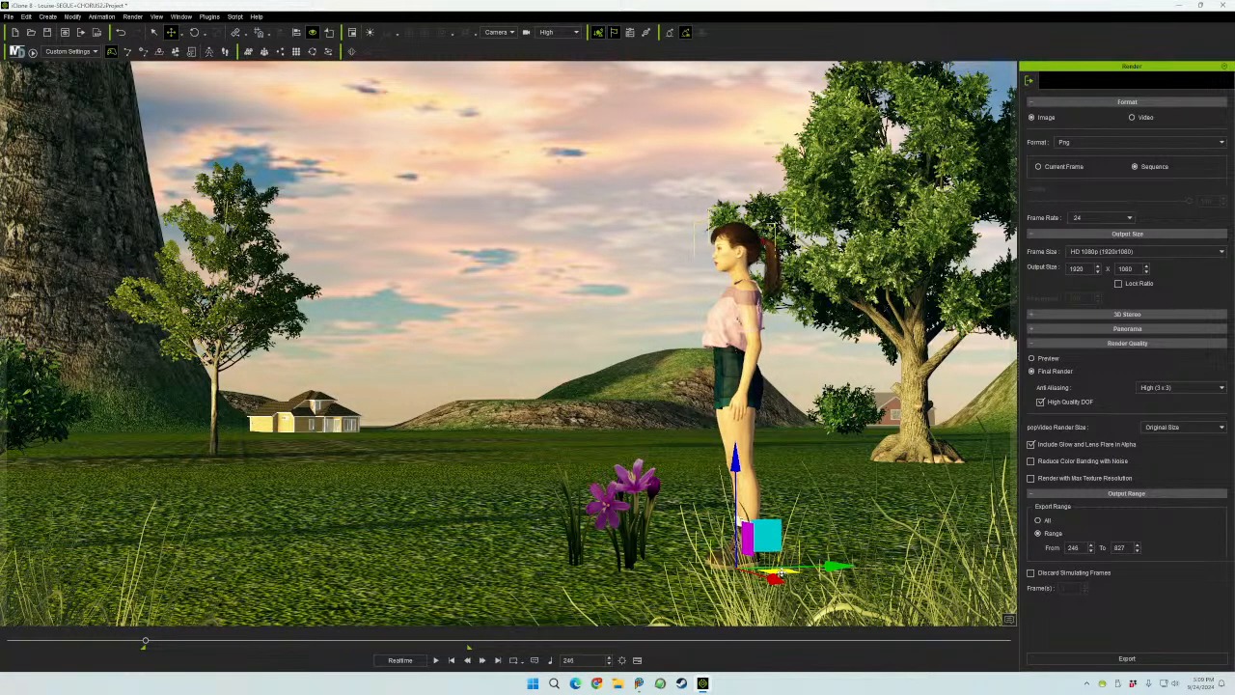
pyautogui.click(909, 384)
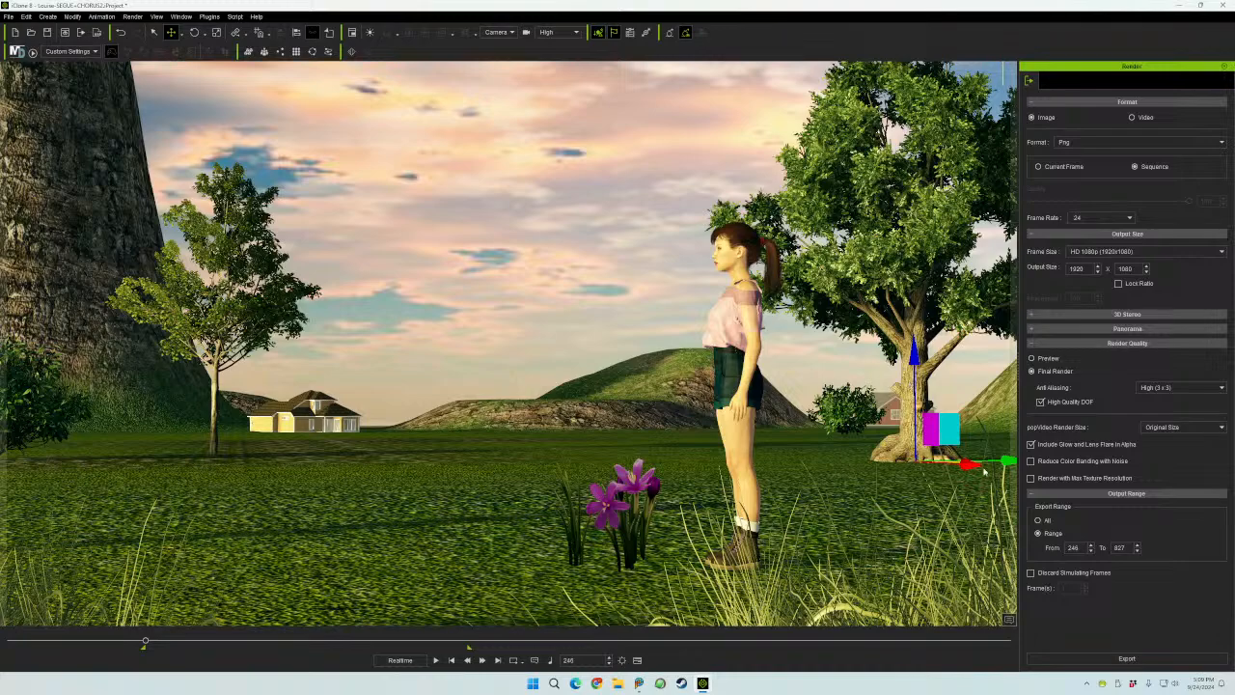
pyautogui.moveTo(1007, 462); pyautogui.dragTo(1079, 467)
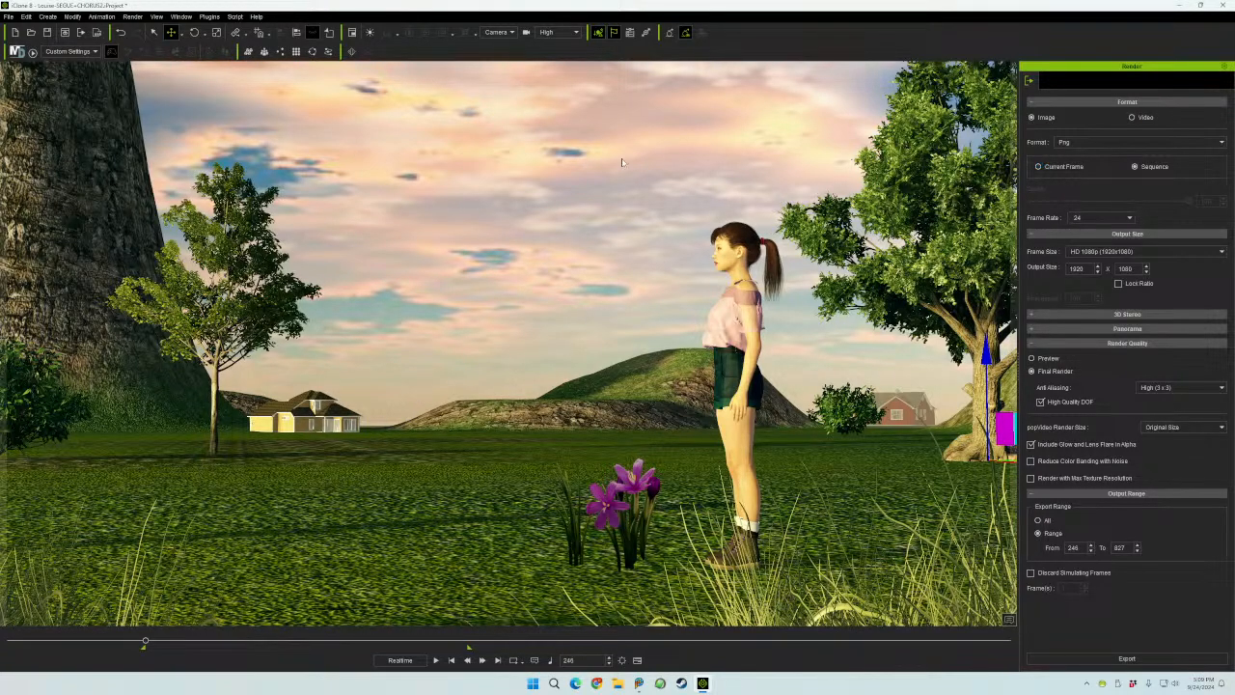
# - Bring the GUY character to about X -52, Y -201 opposite LOUISE, moving him in the Preview view and refining through Camera
pyautogui.hotkey('ctrl', '7')
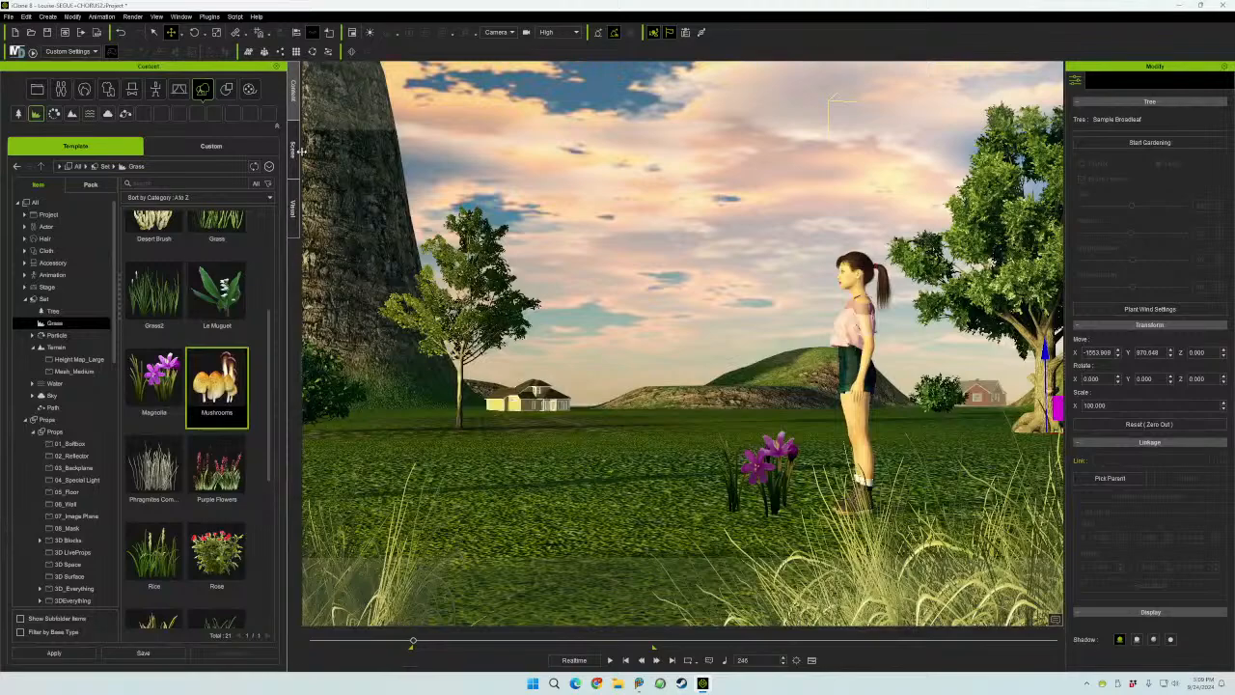
pyautogui.click(293, 150)
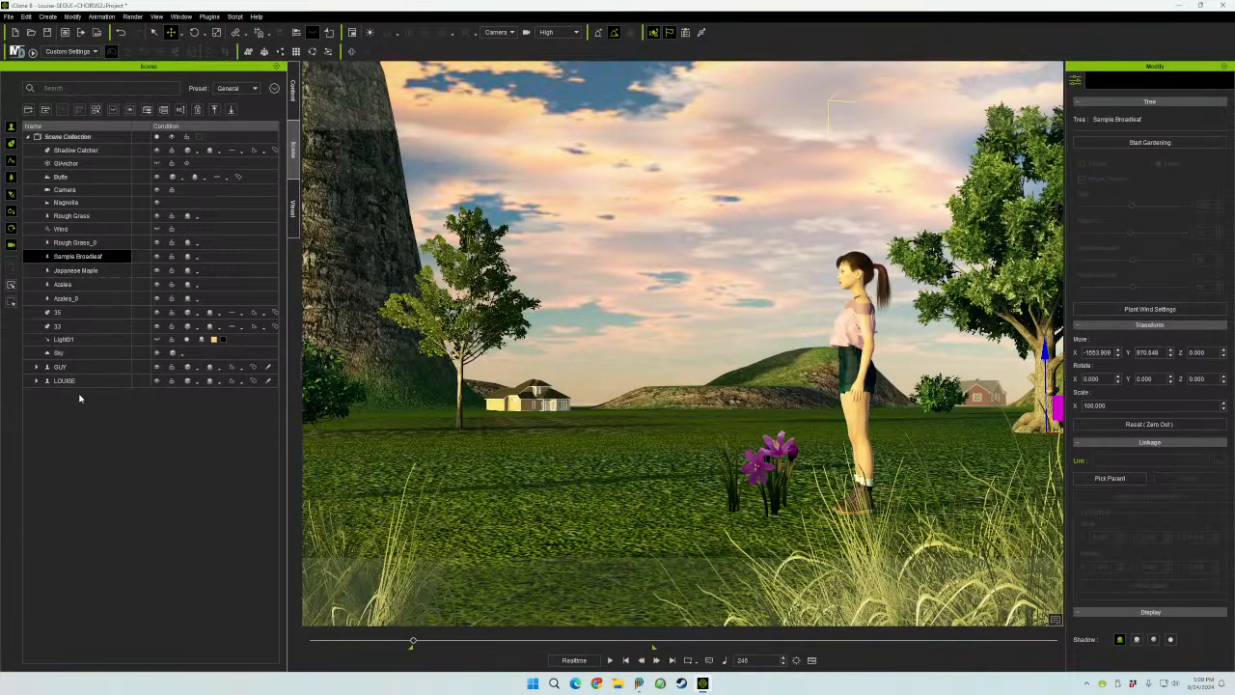
pyautogui.click(88, 365)
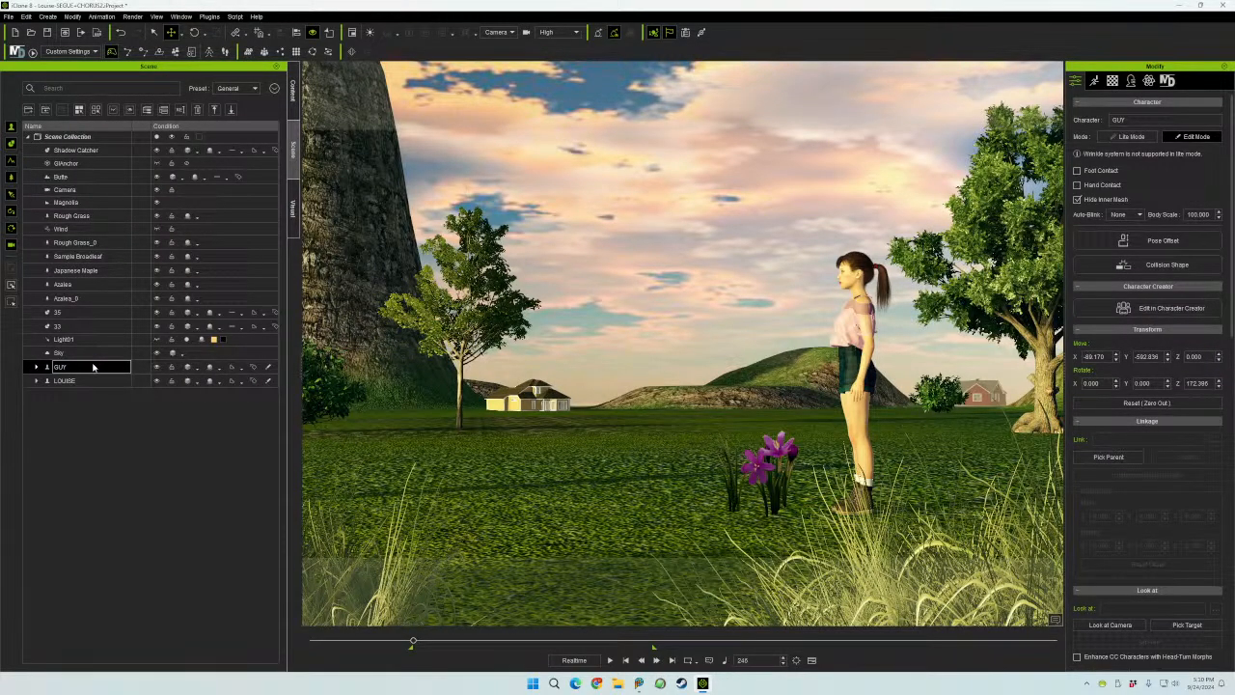
pyautogui.click(504, 33)
pyautogui.click(497, 43)
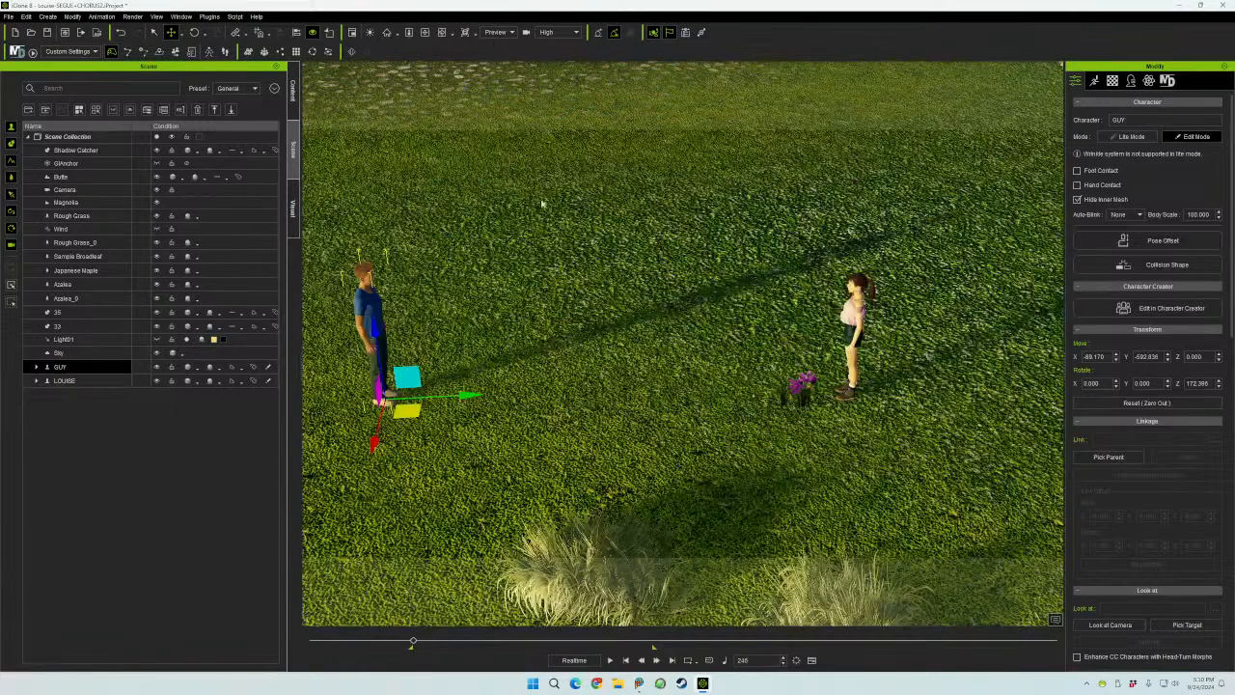
pyautogui.moveTo(455, 407); pyautogui.dragTo(702, 412)
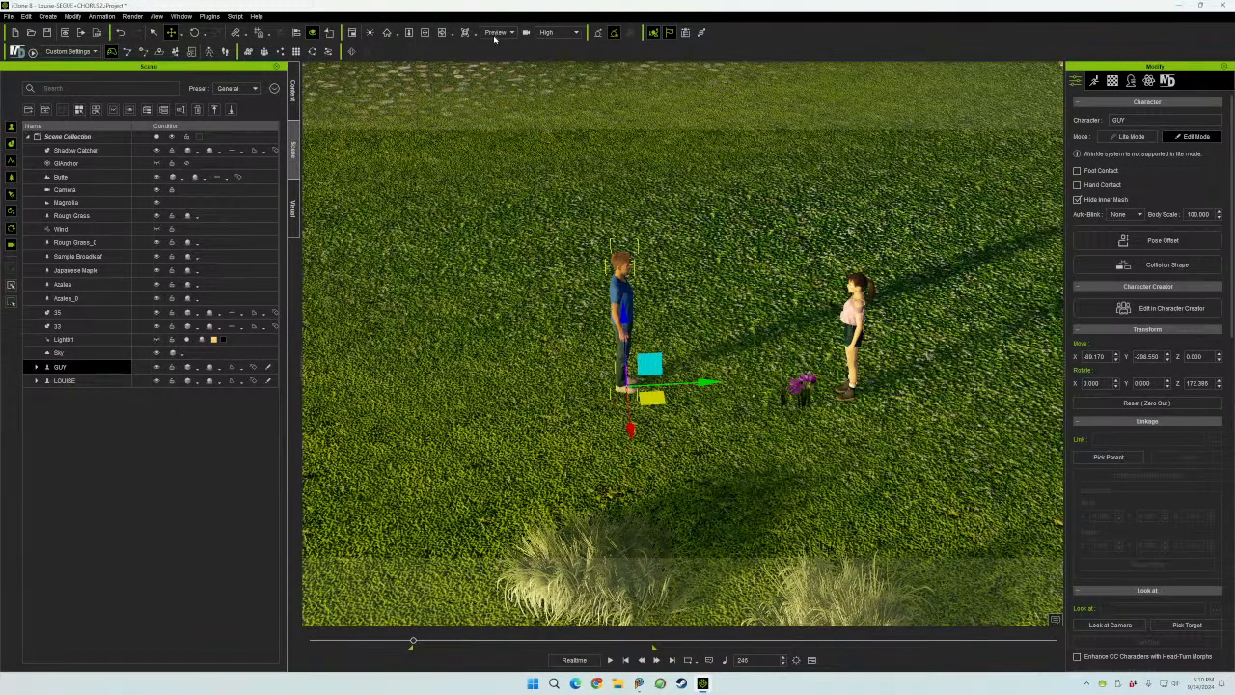
pyautogui.click(496, 33)
pyautogui.click(493, 56)
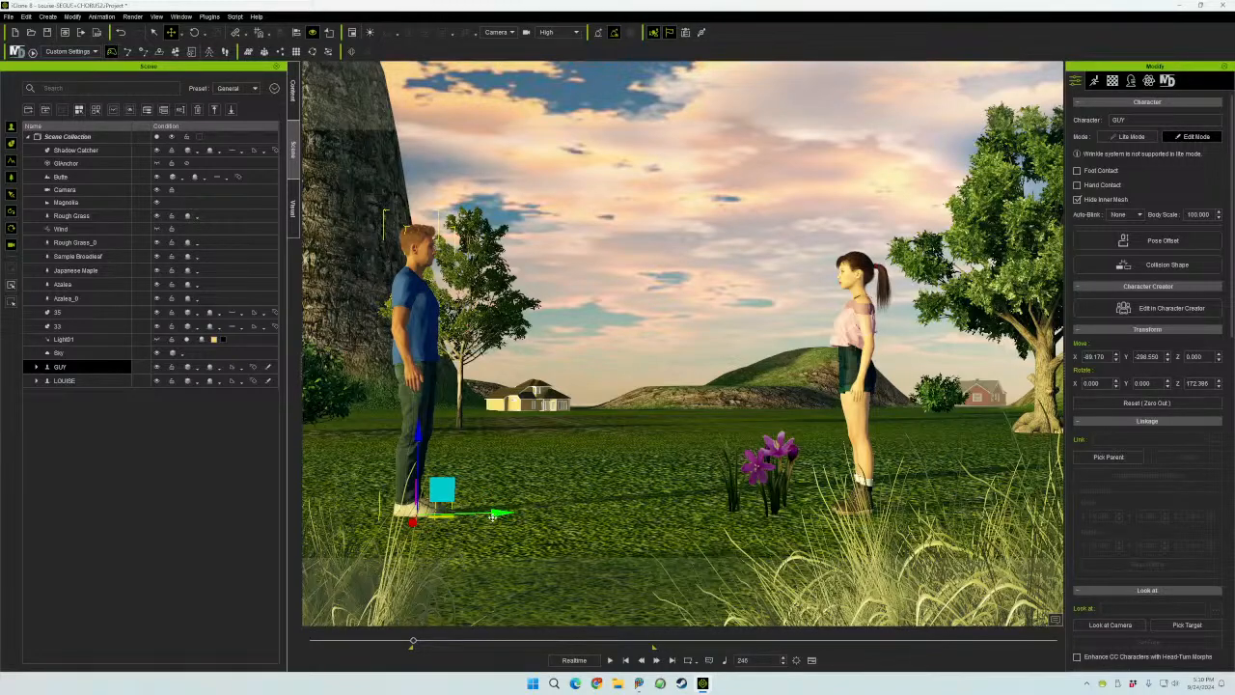
pyautogui.moveTo(443, 517); pyautogui.dragTo(605, 520)
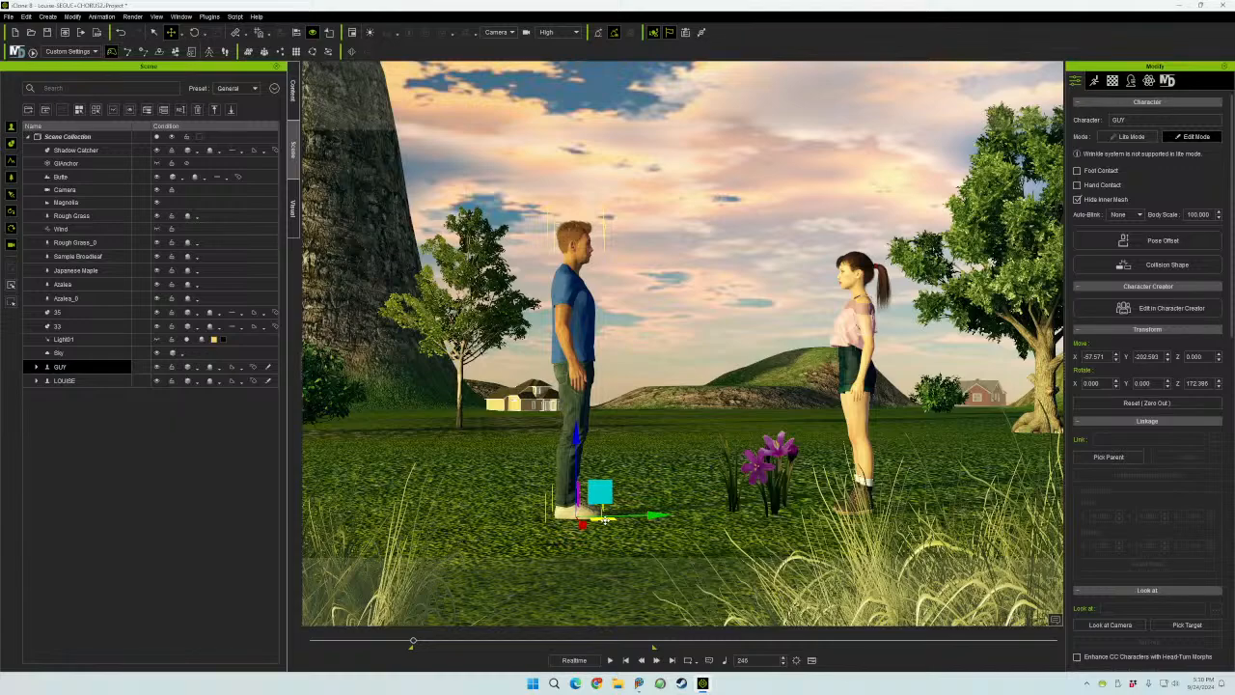
pyautogui.moveTo(604, 519); pyautogui.dragTo(608, 521)
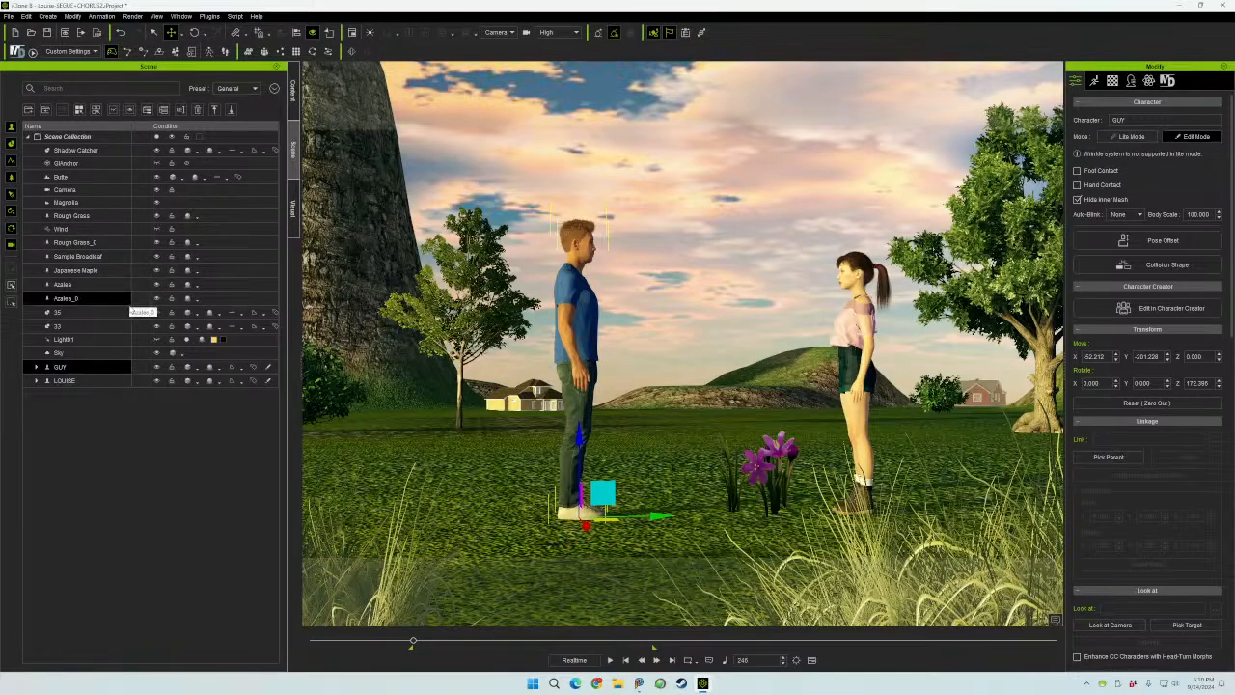
# - Hide the sky and set rendering to Current Frame at Ultra HD (3840x2160) without High Quality DOF or glow and lens flare in alpha
pyautogui.click(152, 354)
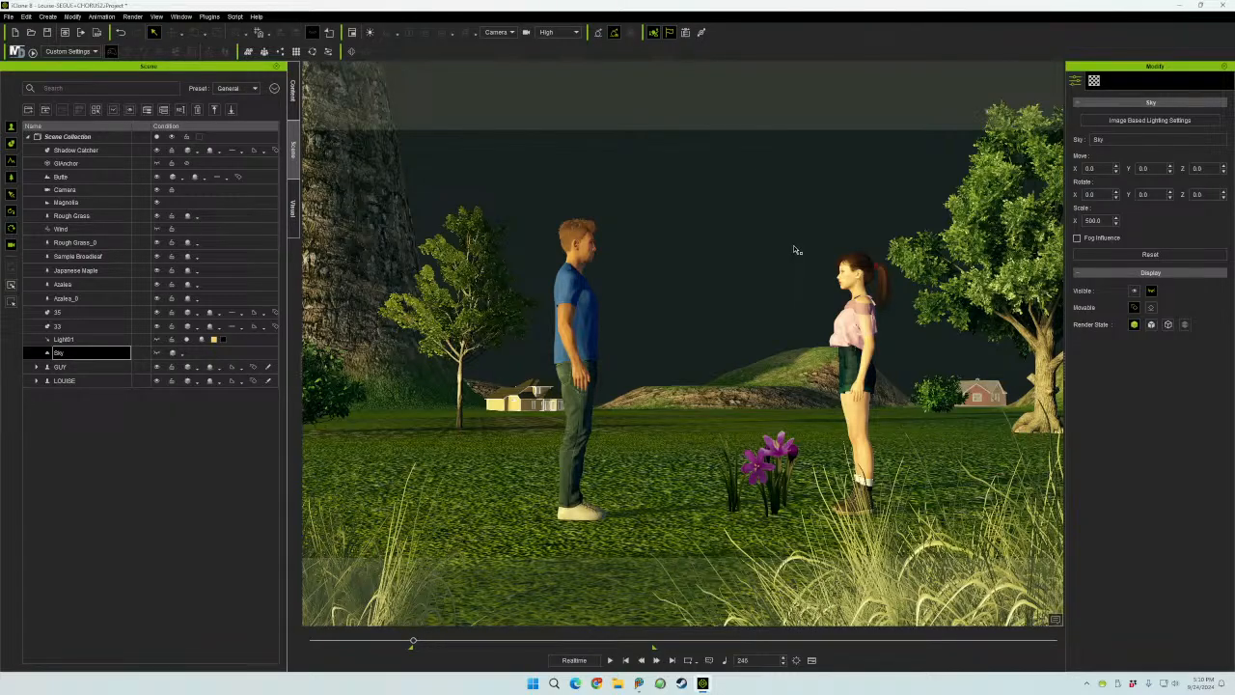
pyautogui.hotkey('ctrl', '7')
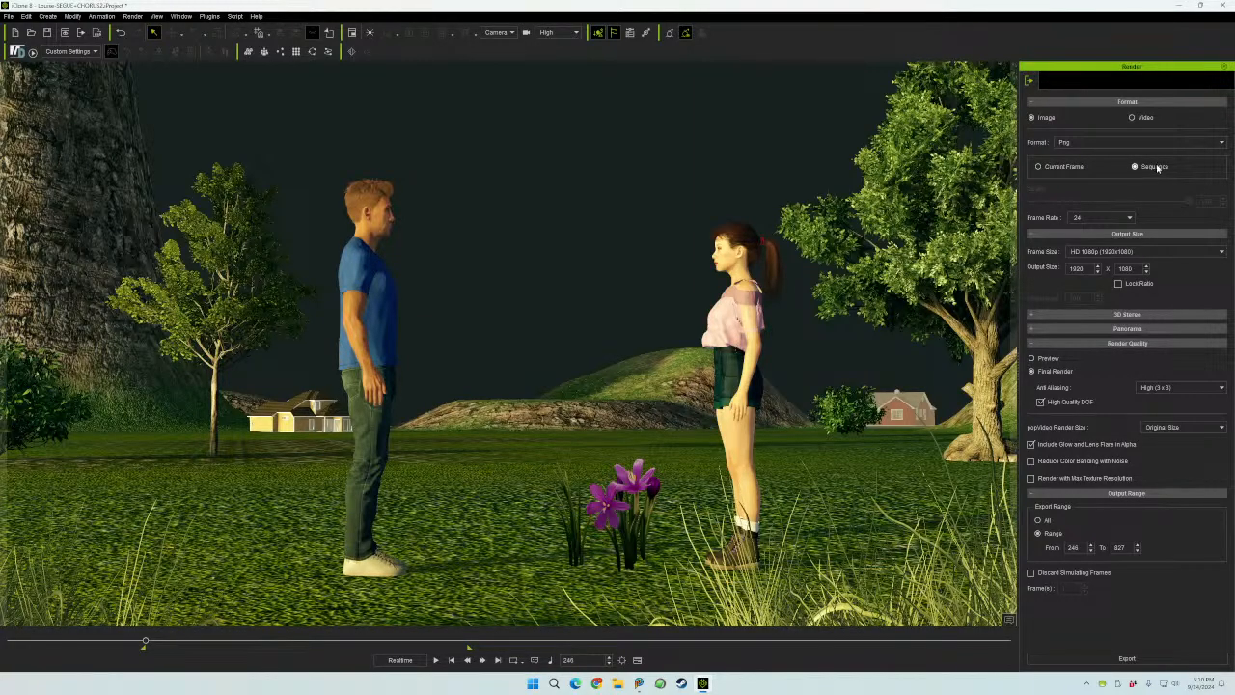
pyautogui.click(1042, 166)
pyautogui.click(1122, 252)
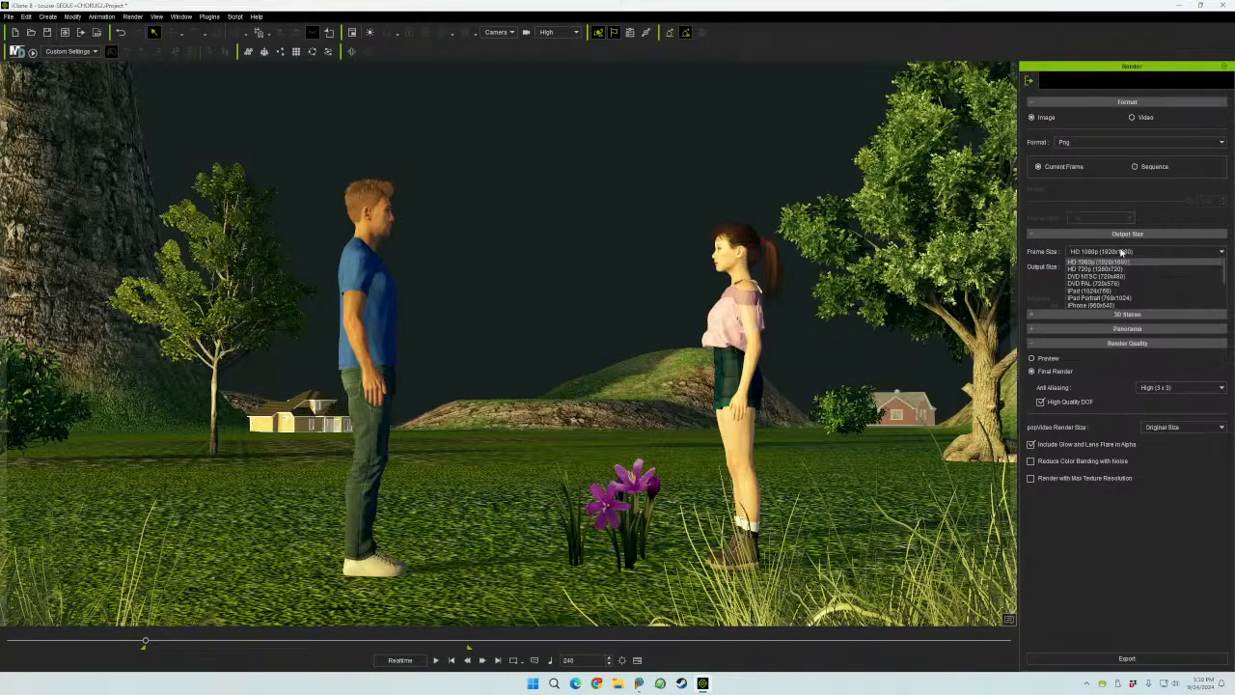
pyautogui.click(1104, 277)
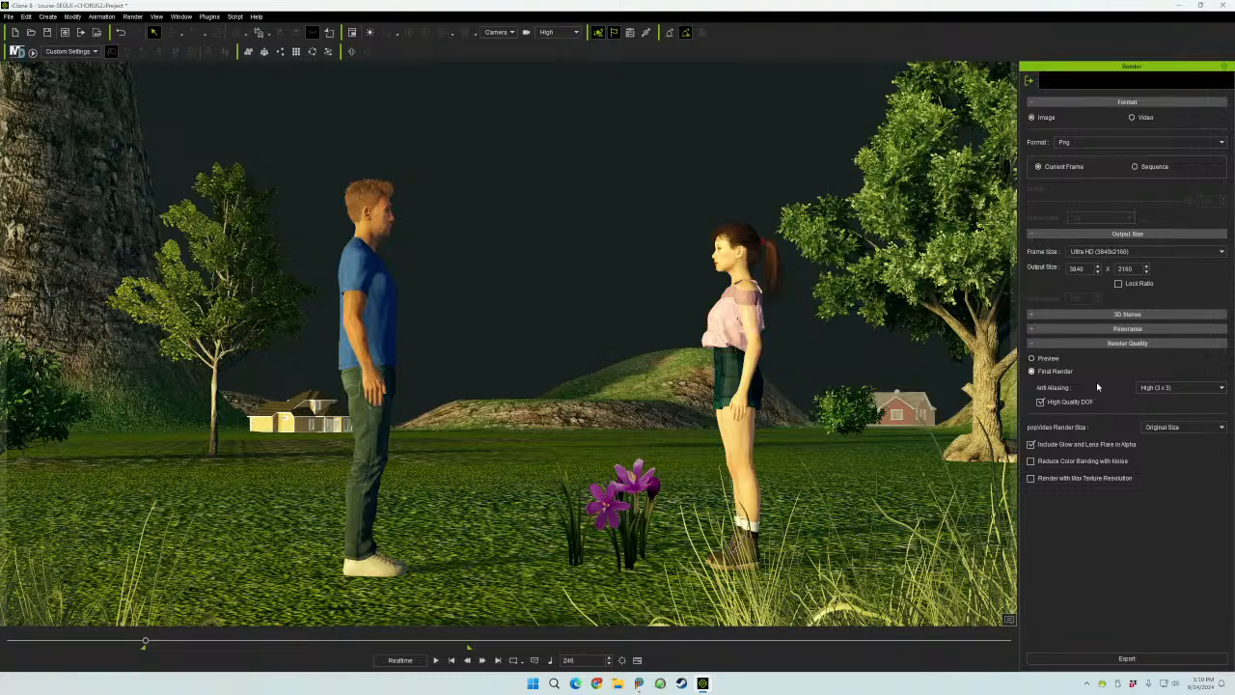
pyautogui.click(1041, 402)
pyautogui.click(1030, 445)
# - Export the meadow frame as the PNG image "segue", minimizing the image editor after viewing the render
pyautogui.click(1127, 658)
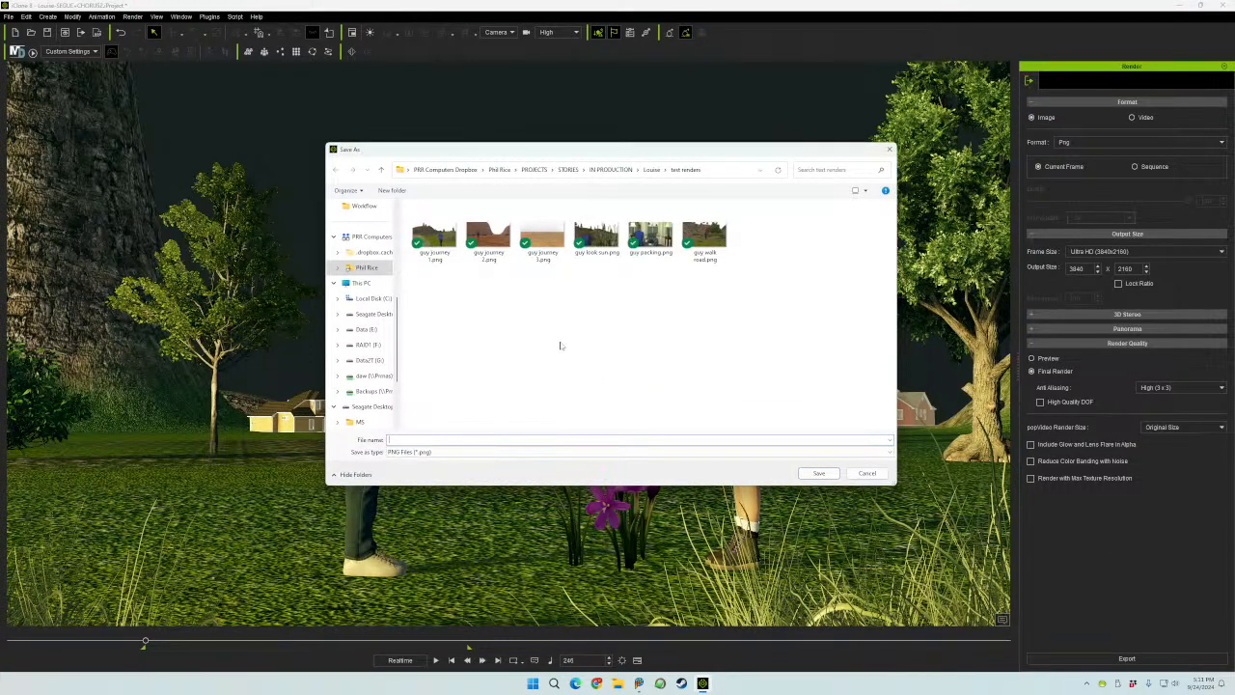
pyautogui.write('gu')
pyautogui.write('ue')
pyautogui.press('Return')
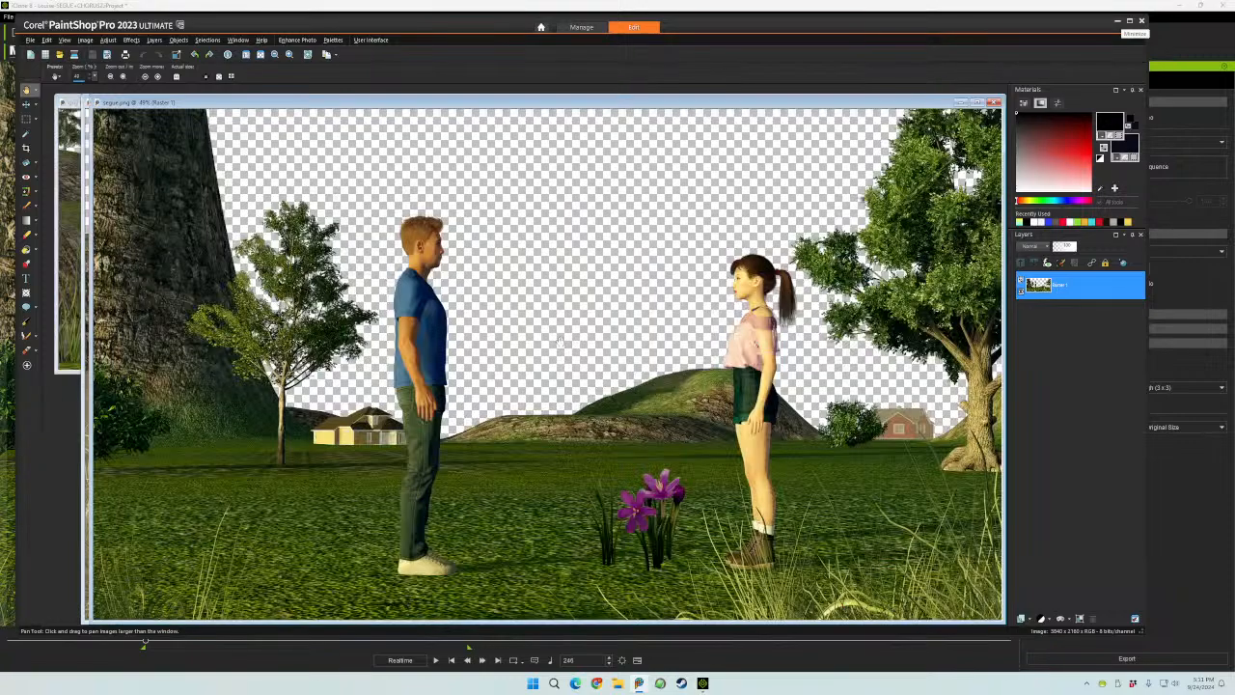
pyautogui.click(1118, 22)
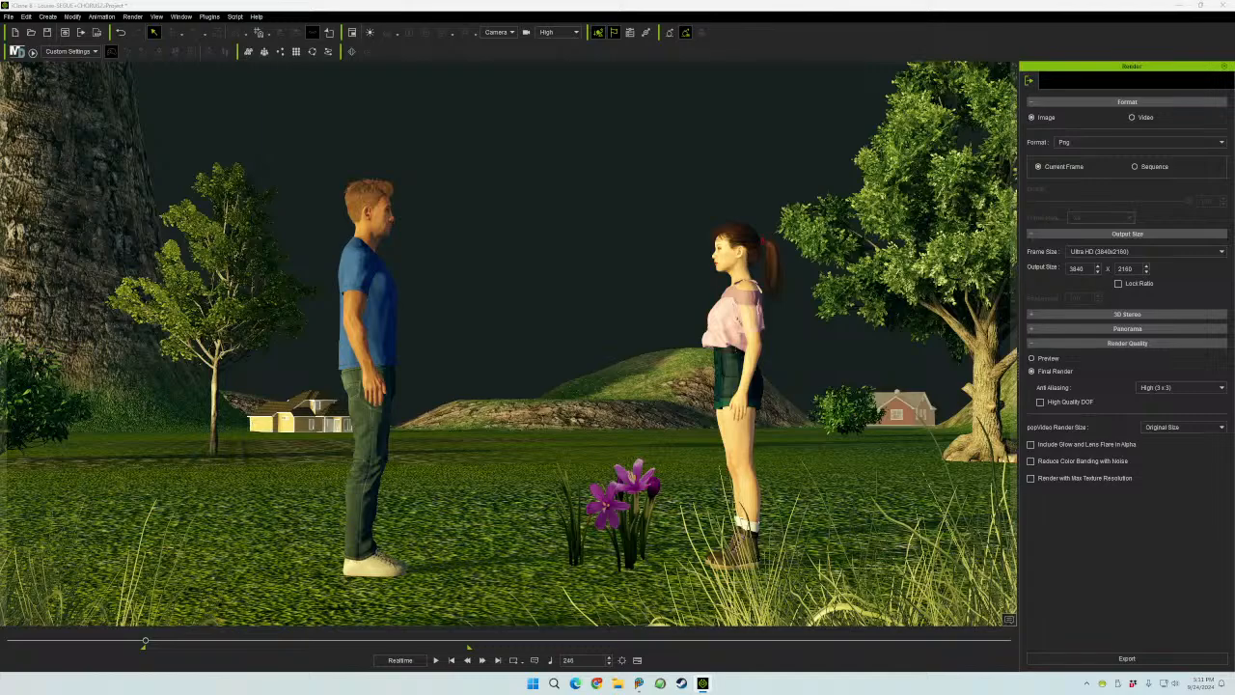
# - Open the GUY JOURNEY 1 project without saving the current one
pyautogui.moveTo(1234, 463); pyautogui.dragTo(556, 462)
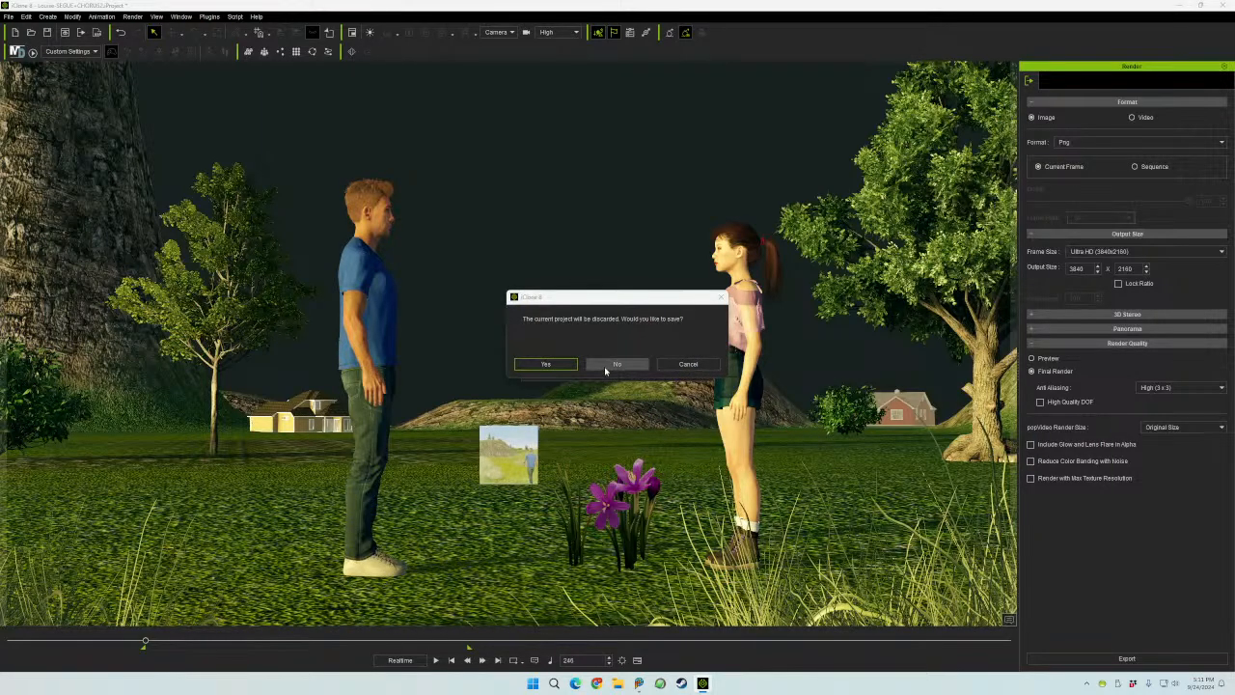
pyautogui.click(606, 370)
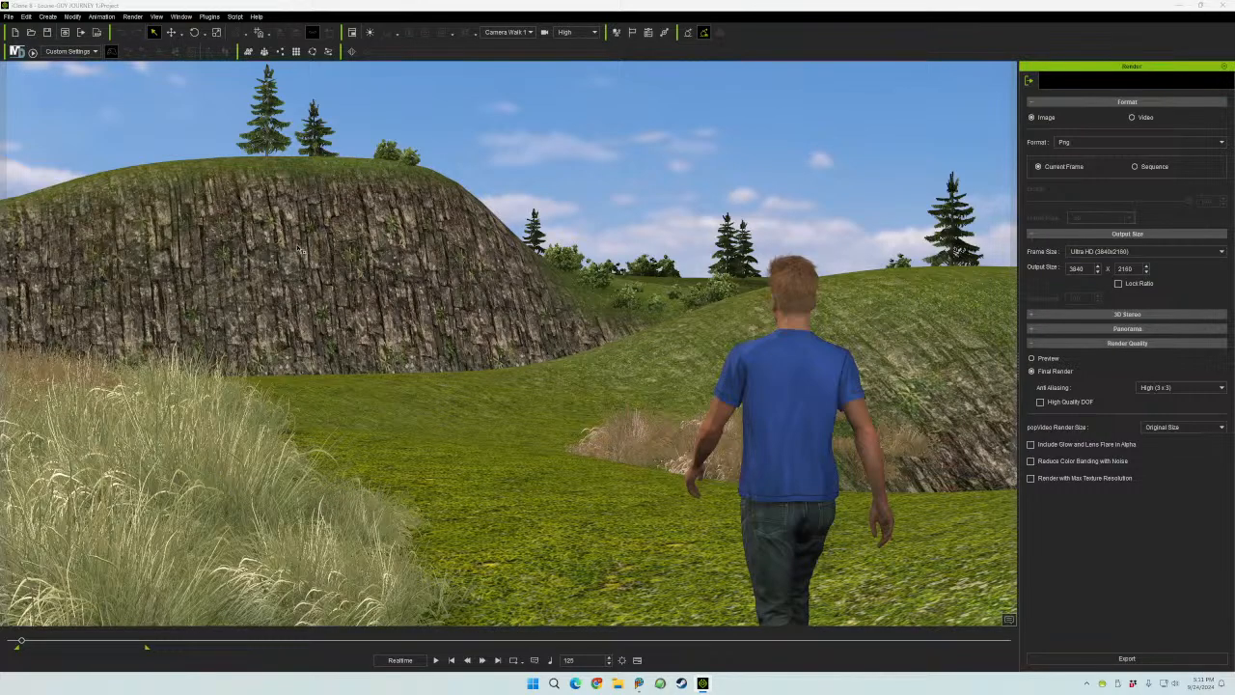
# - Save the project as a copy named "Louise-GUY JOURNEY 1-TEST" in the Louise folder under iClone Projects on the Data2T drive
pyautogui.click(6, 15)
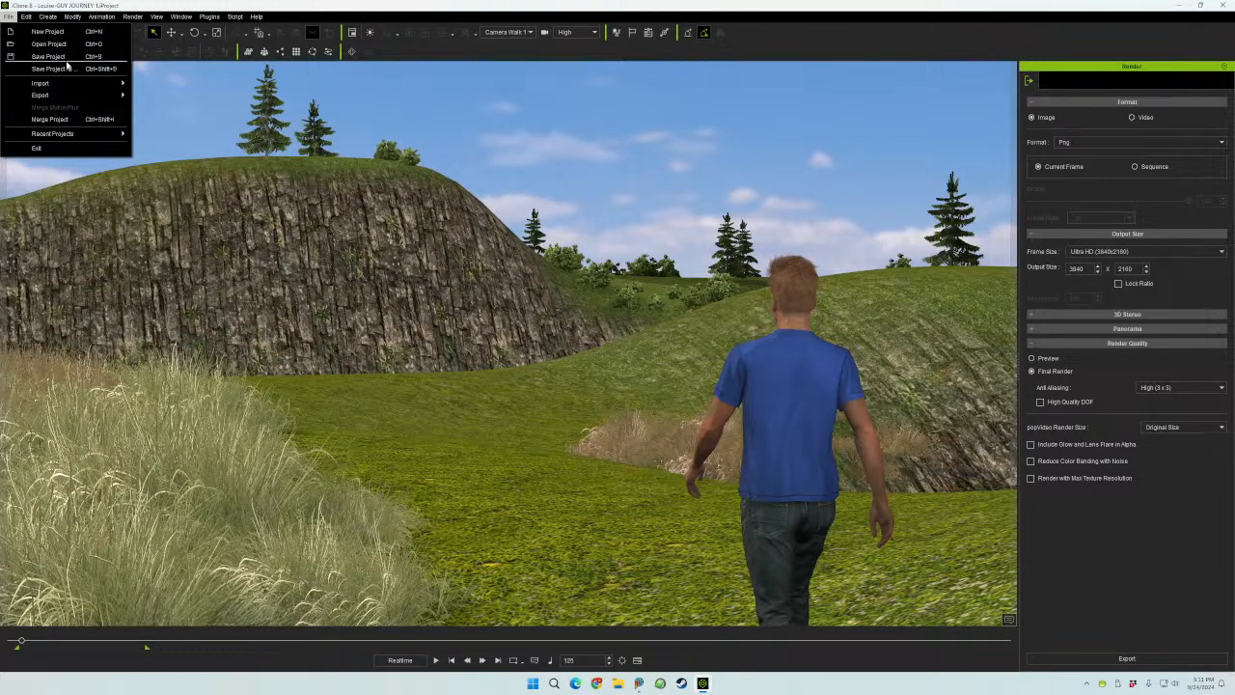
pyautogui.click(50, 69)
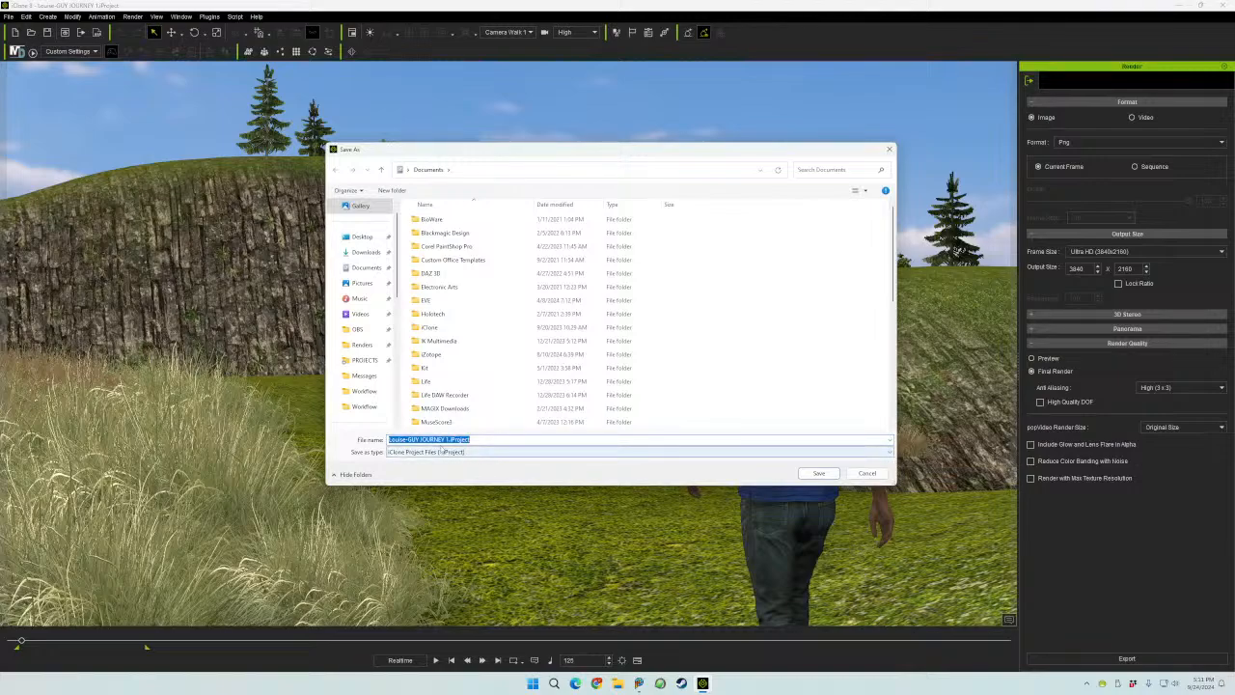
pyautogui.click(537, 444)
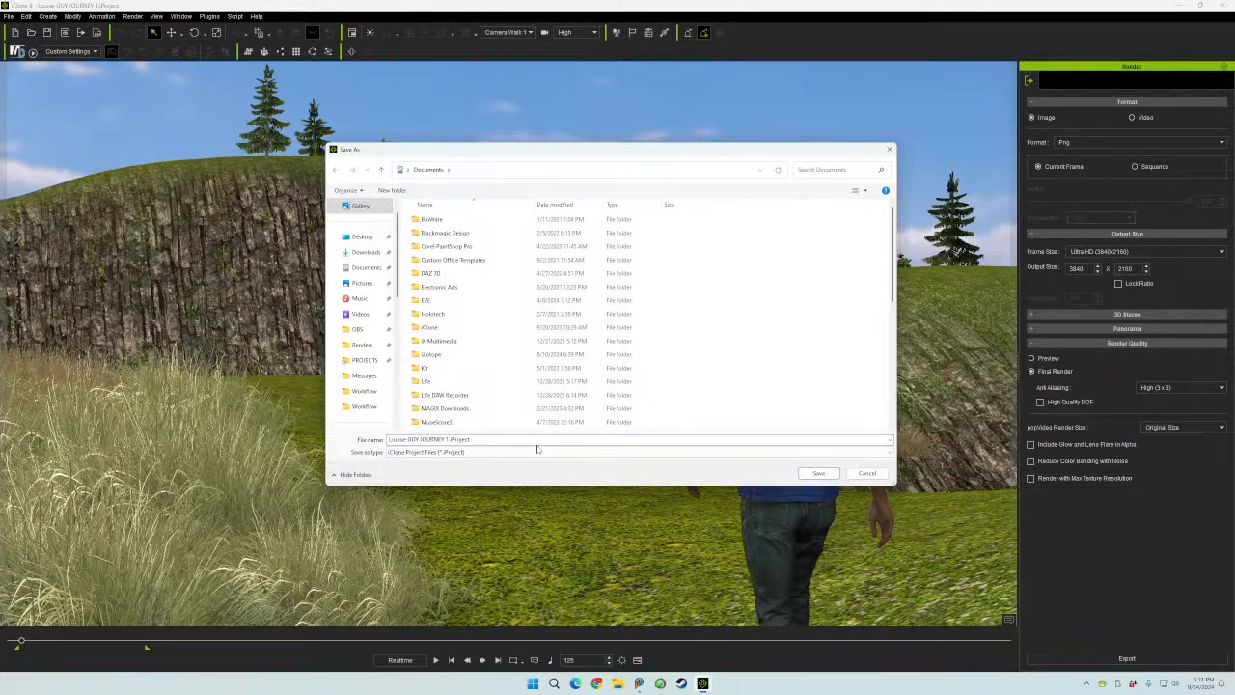
pyautogui.write('-TEST')
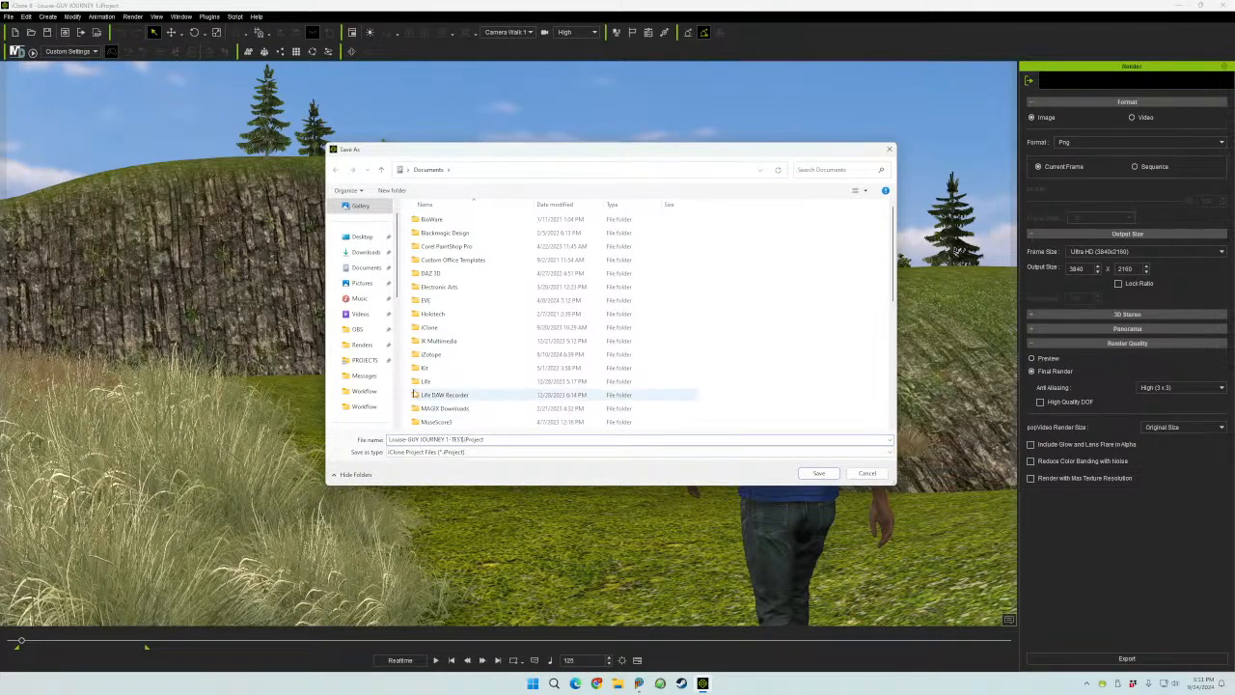
pyautogui.scroll(-4, 386, 405)
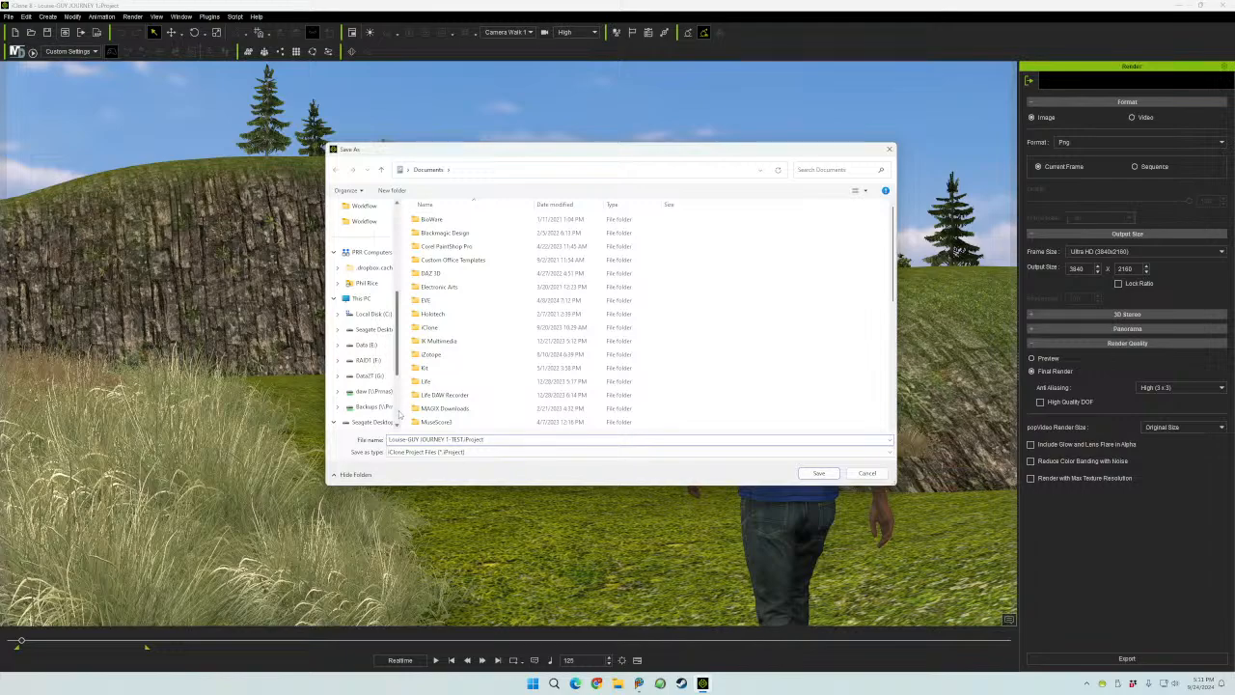
pyautogui.click(369, 375)
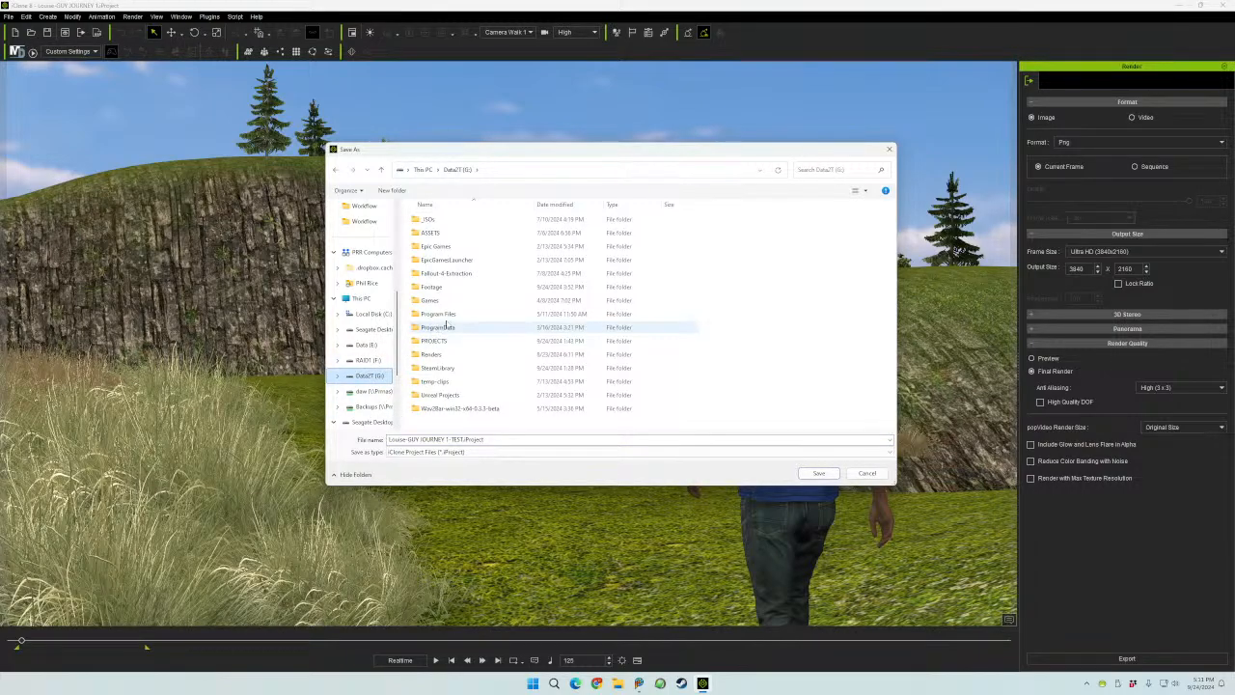
pyautogui.doubleClick(436, 341)
pyautogui.click(463, 247)
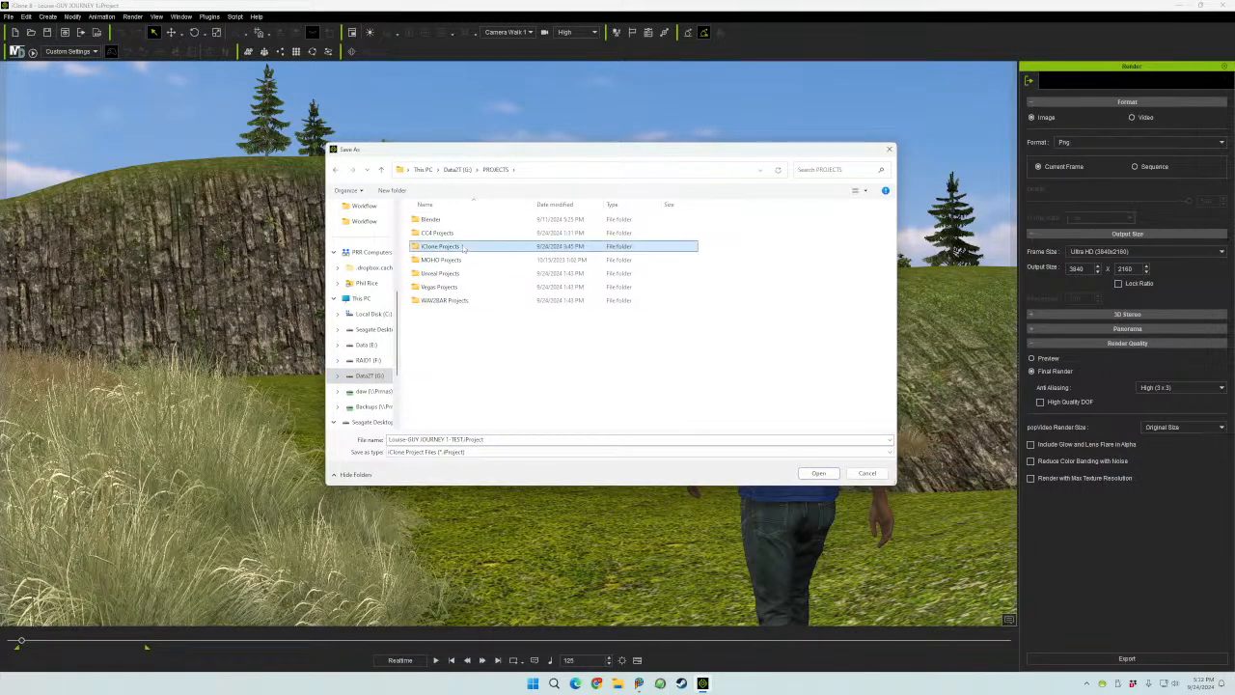
pyautogui.doubleClick(463, 247)
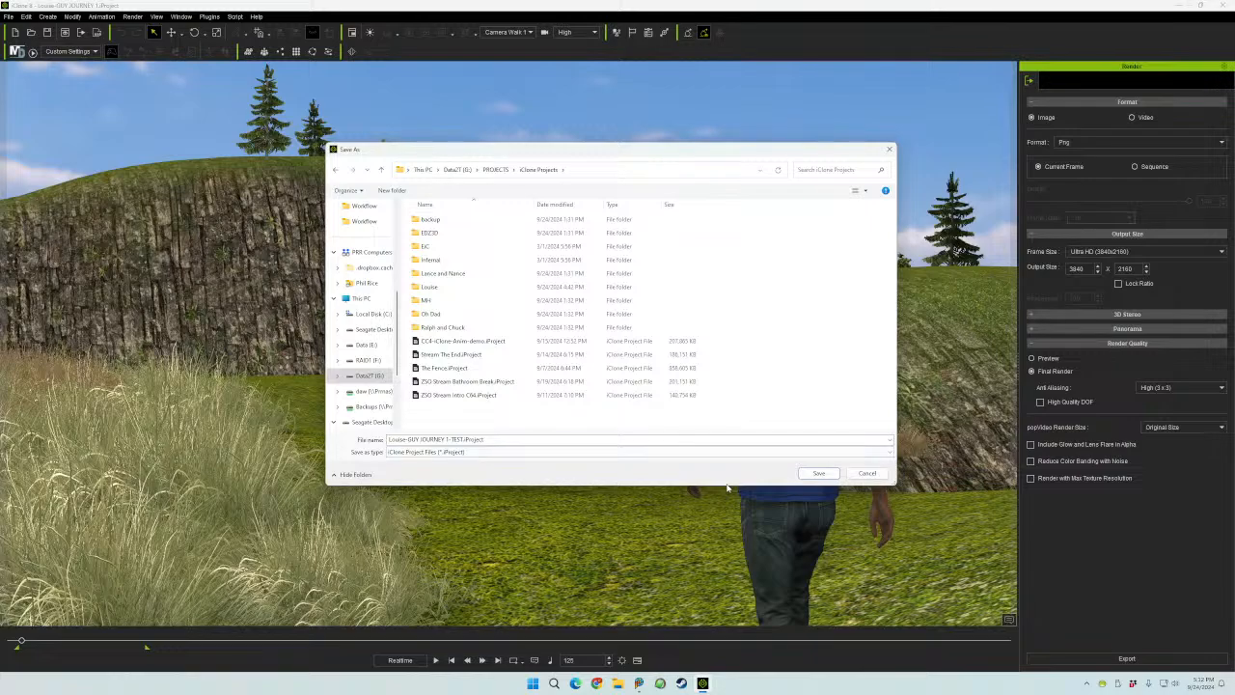
pyautogui.doubleClick(441, 287)
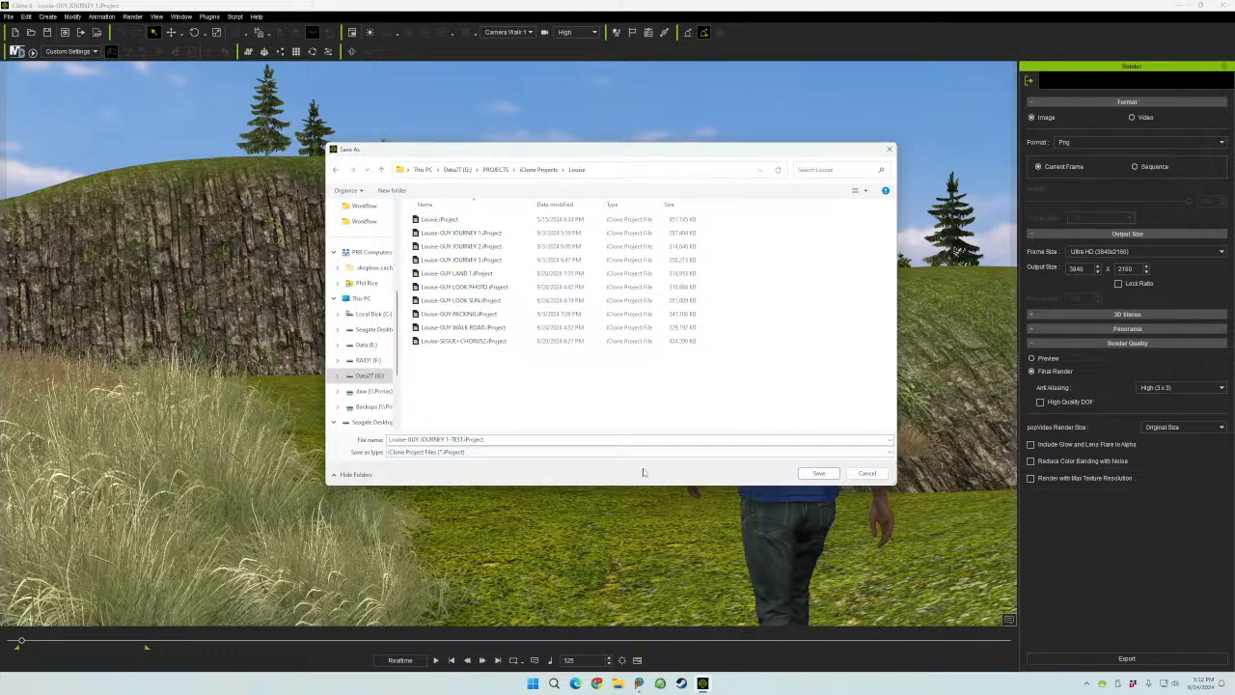
pyautogui.click(819, 473)
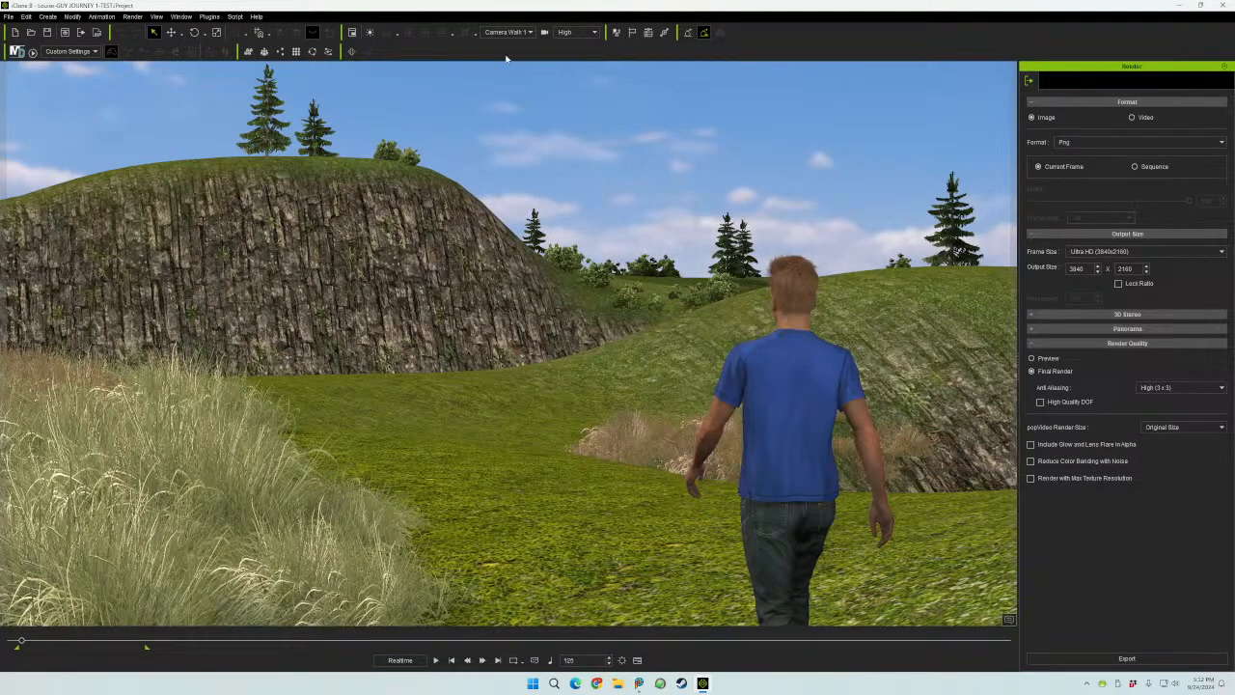
# - Try to start gardening from the Rough Grass_11 clump beside the path, using the Preview camera
pyautogui.click(517, 33)
pyautogui.click(502, 46)
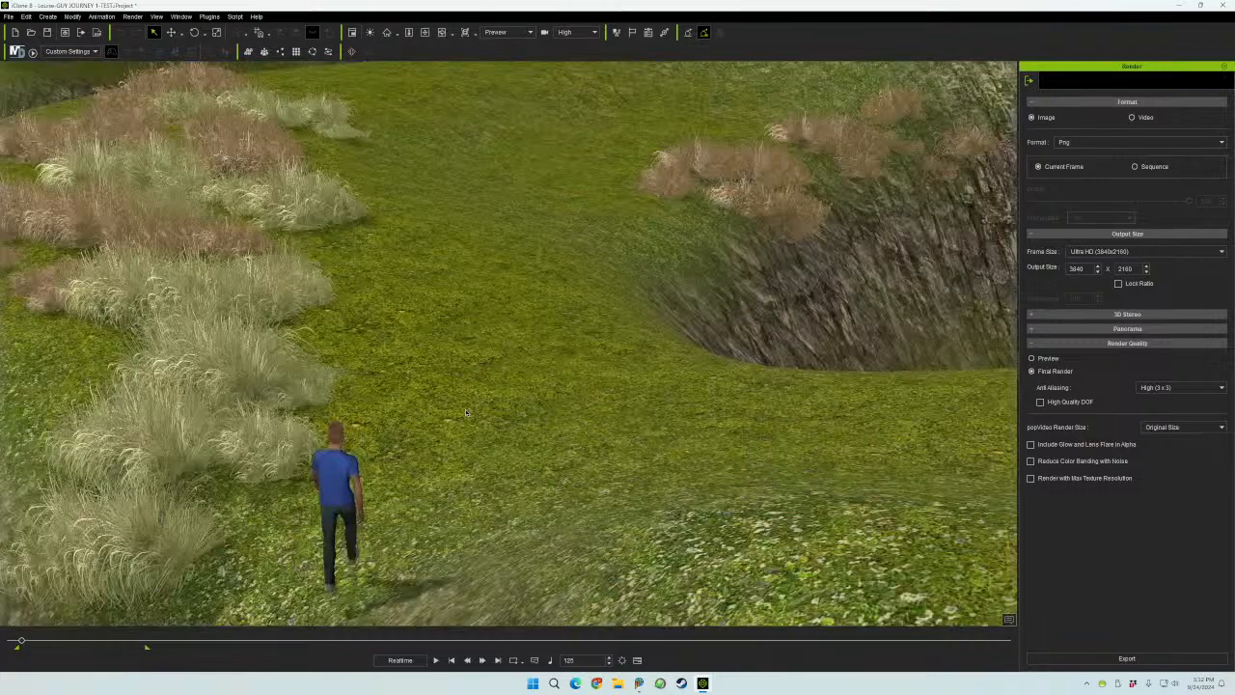
pyautogui.scroll(3, 465, 414)
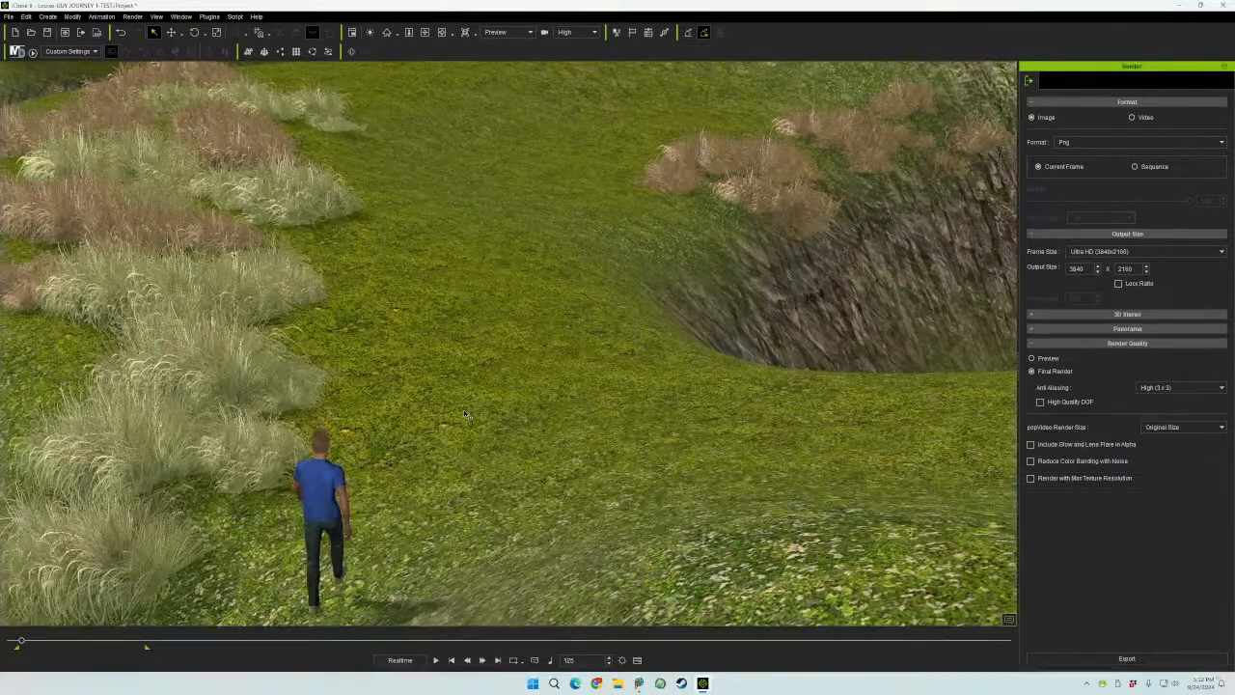
pyautogui.scroll(3, 465, 414)
pyautogui.moveTo(290, 315); pyautogui.dragTo(487, 462, button='middle')
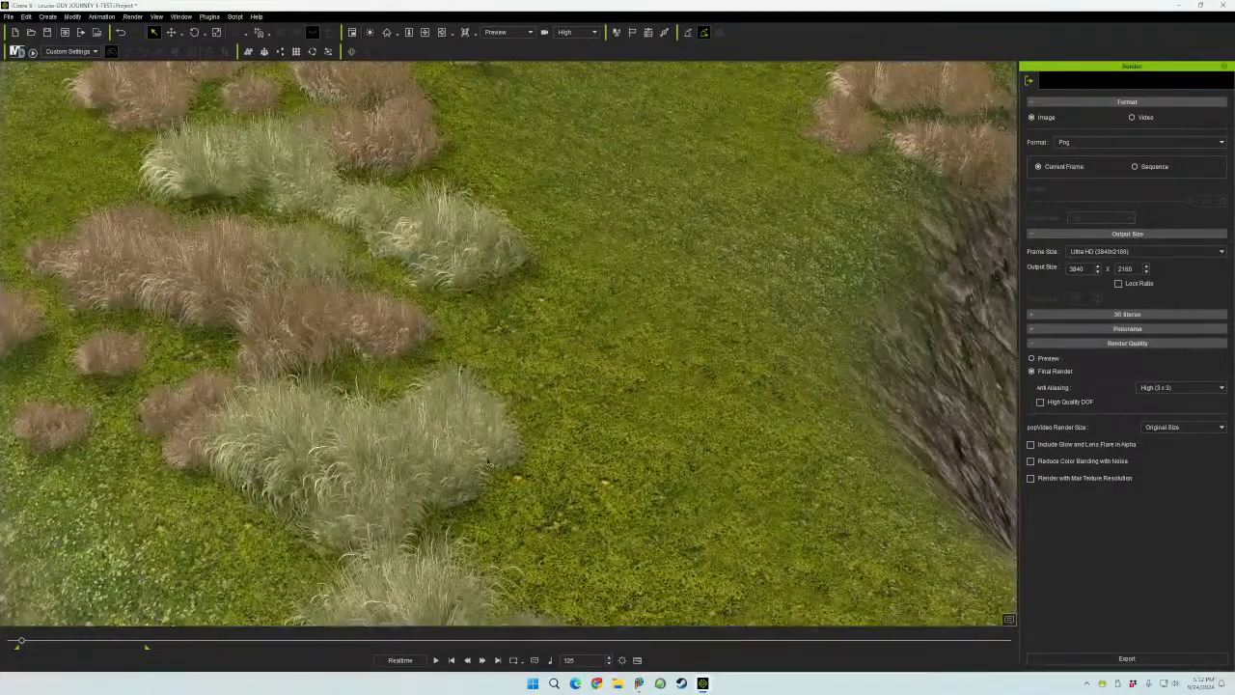
pyautogui.click(463, 434)
pyautogui.hotkey('alt', '7')
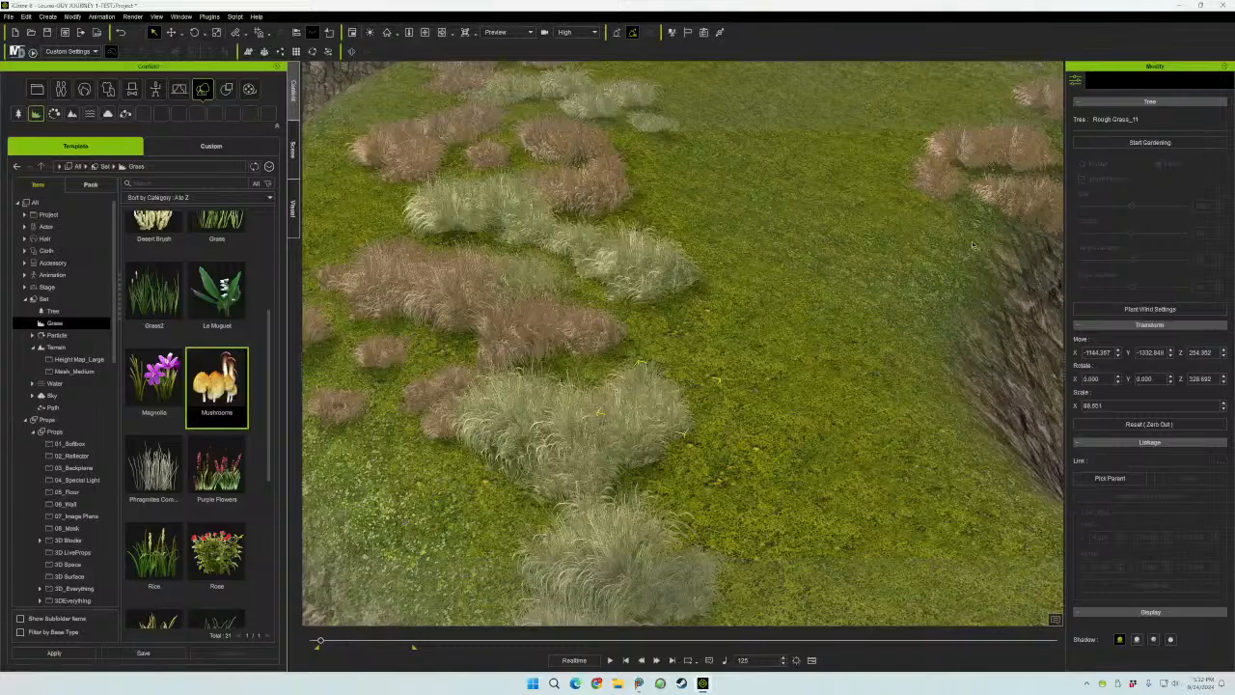
pyautogui.click(1147, 143)
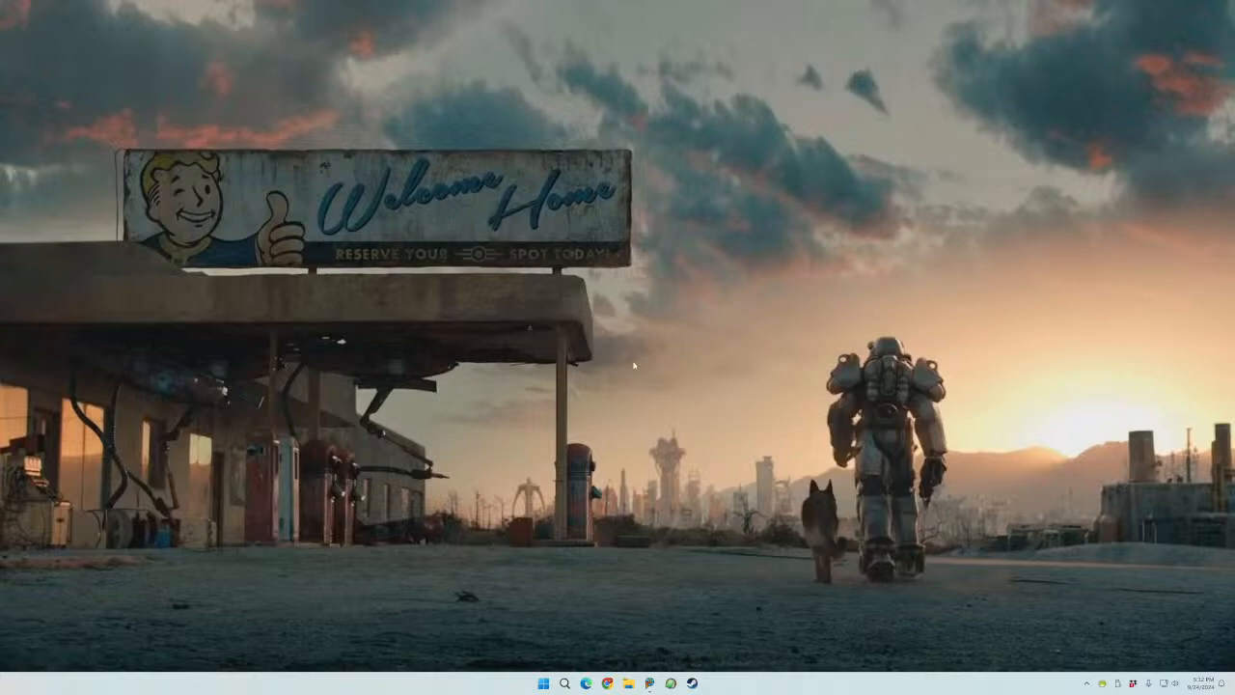
# - Relaunch iClone, decline the update with unsaved project data, and reopen the Louise-GUY JOURNEY 1-TEST project
pyautogui.click(543, 683)
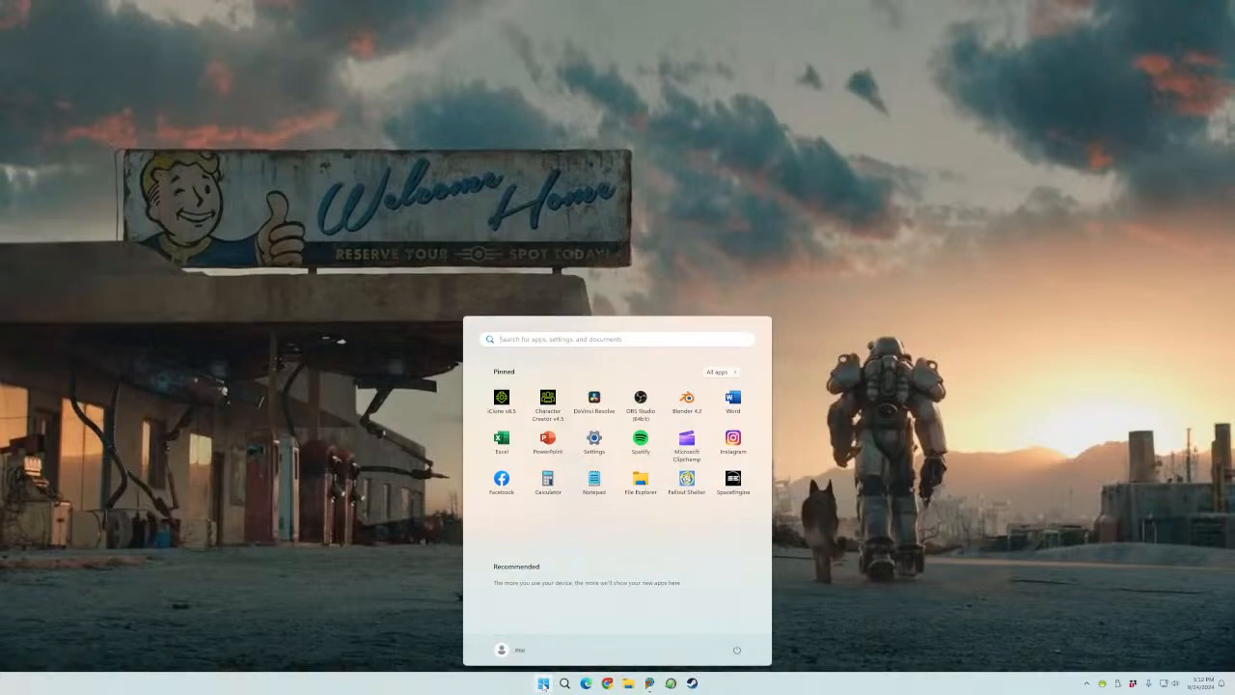
pyautogui.click(501, 400)
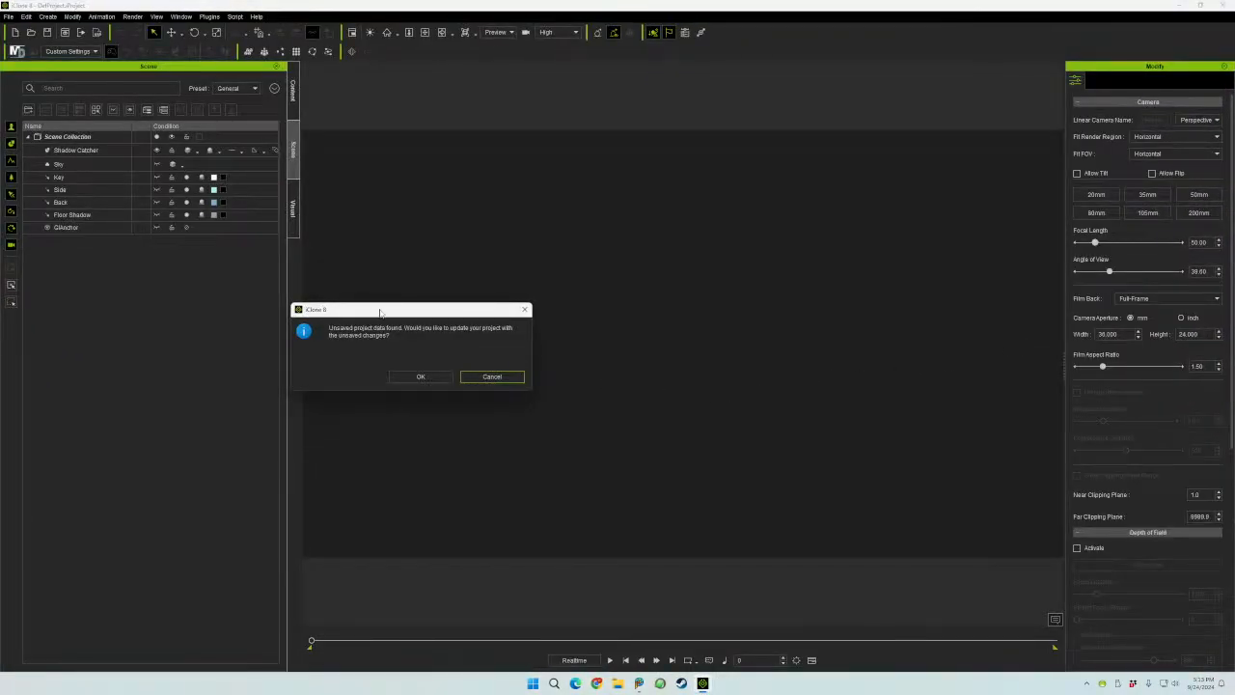
pyautogui.click(490, 376)
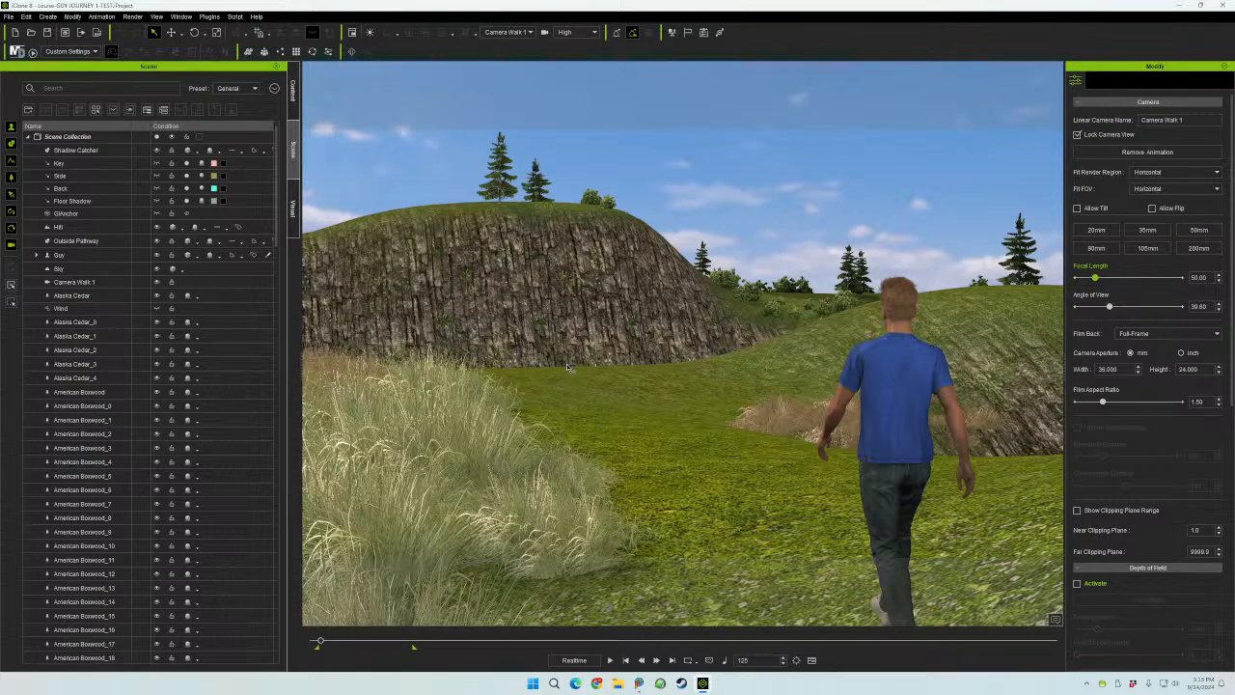
# - Try the gardening brush with the Alaska Cedar from the hilltop over the meadow, and exit gardening
pyautogui.click(503, 194)
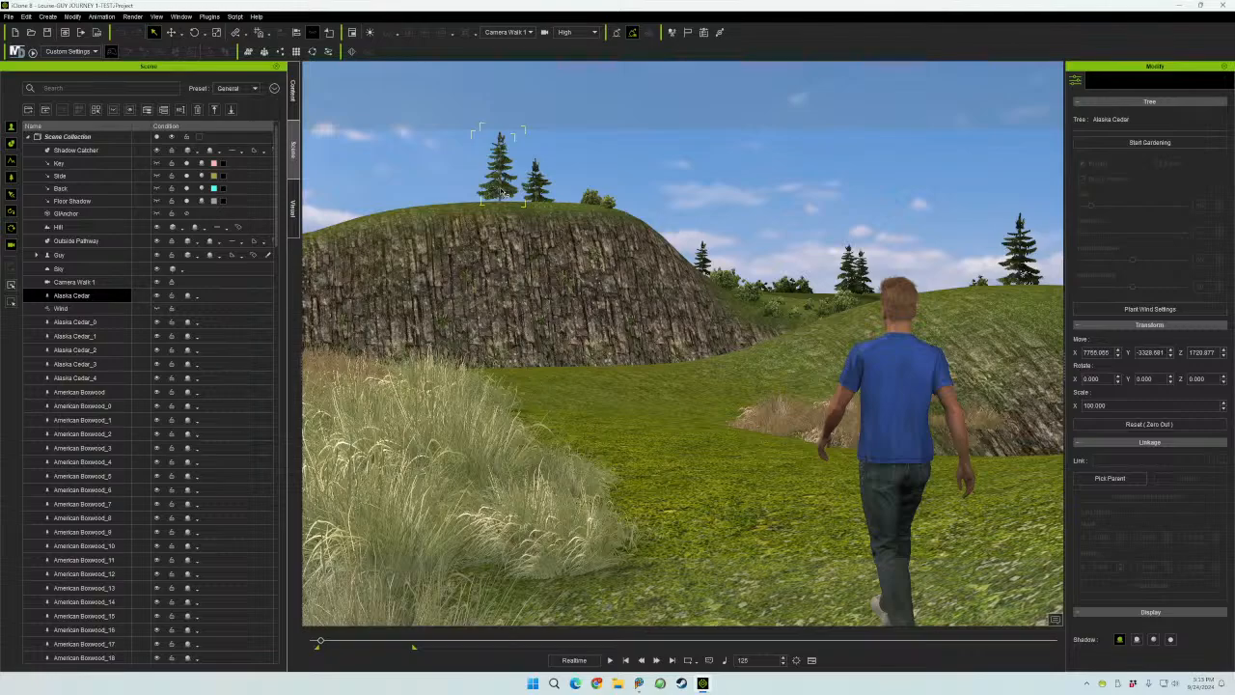
pyautogui.click(1149, 143)
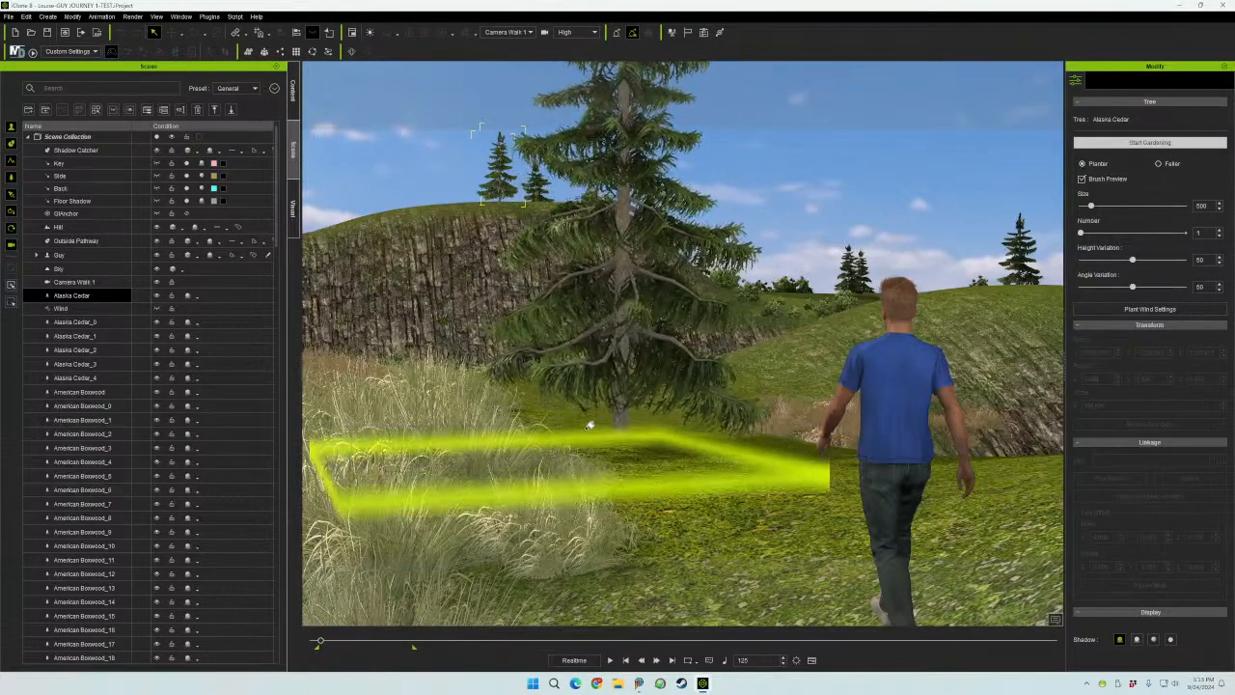
pyautogui.click(1153, 144)
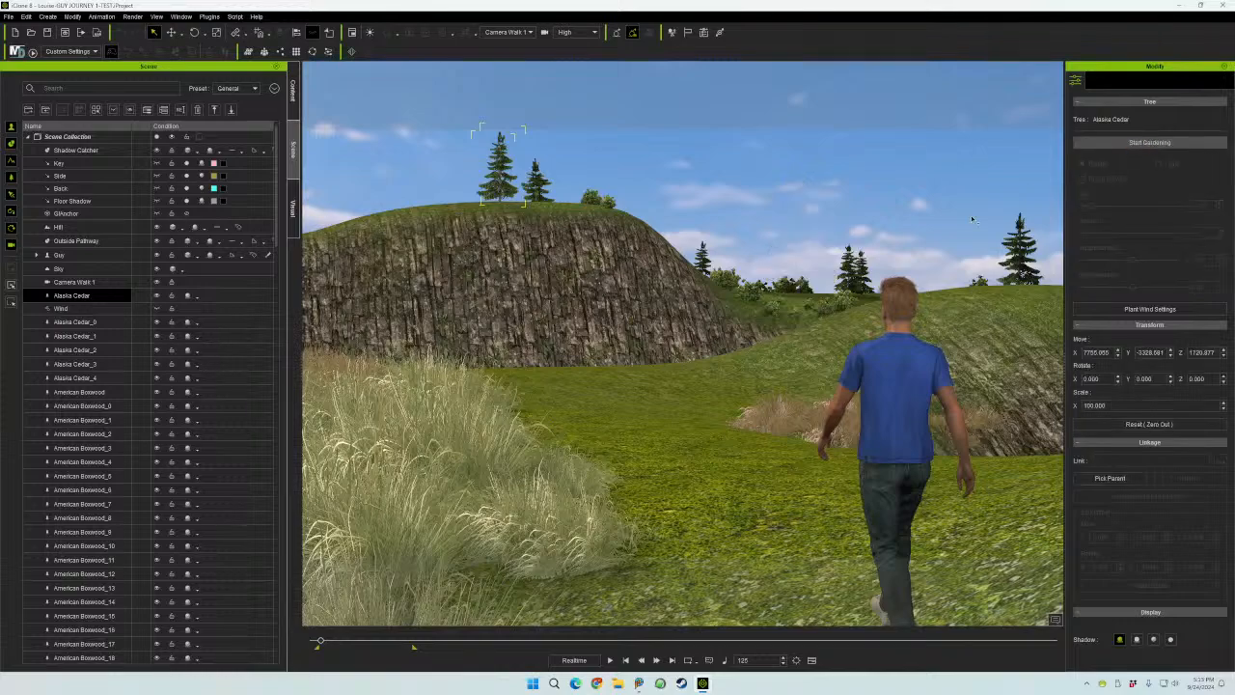
# - Try the gardening brush with the Rough Grass_Dark_45 clump over the open meadow, and exit gardening
pyautogui.click(777, 422)
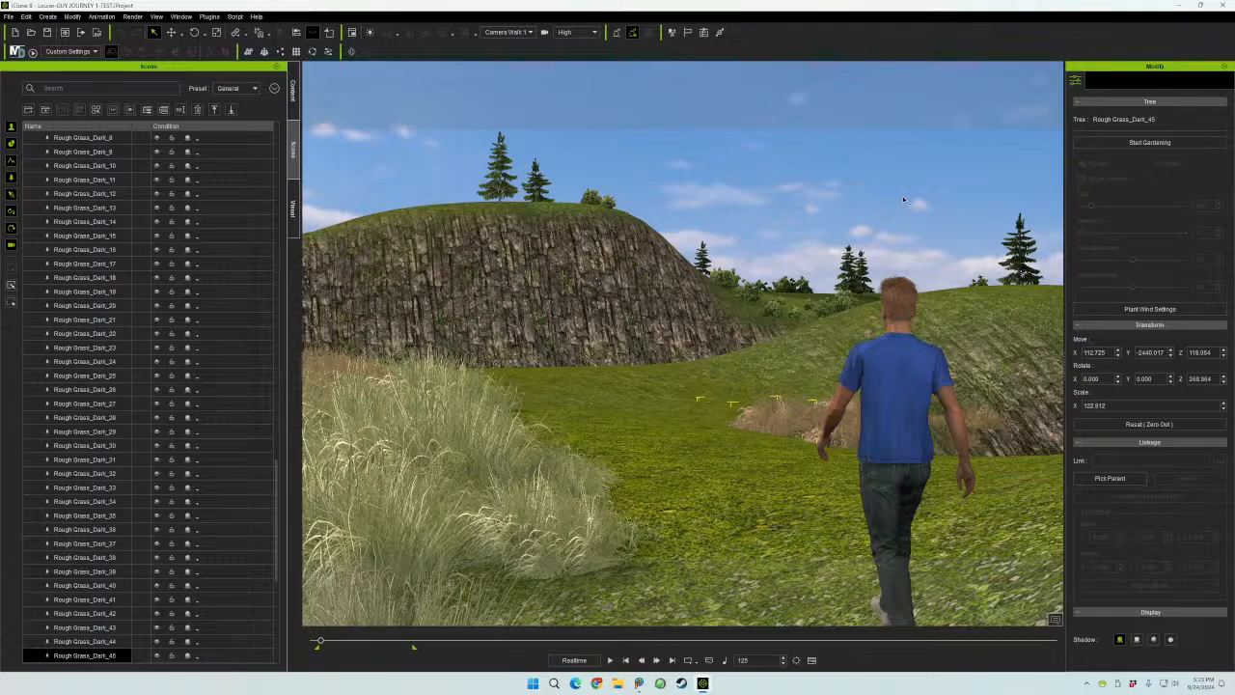
pyautogui.click(1150, 143)
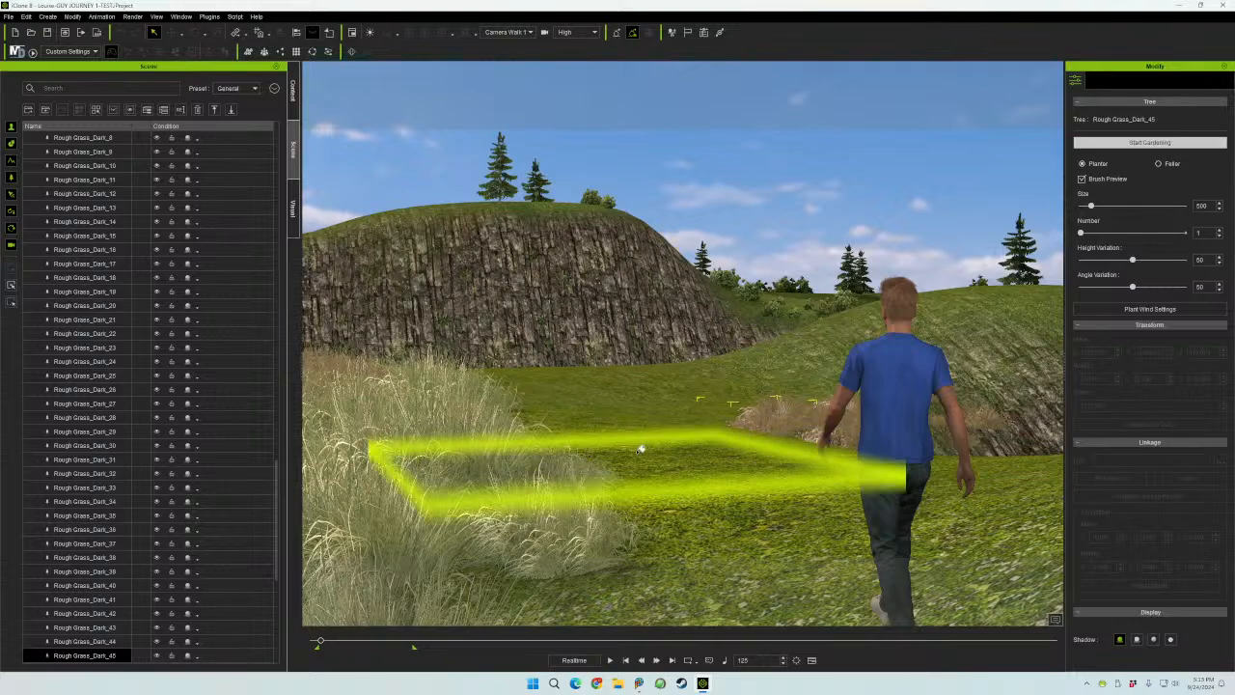
pyautogui.click(679, 395)
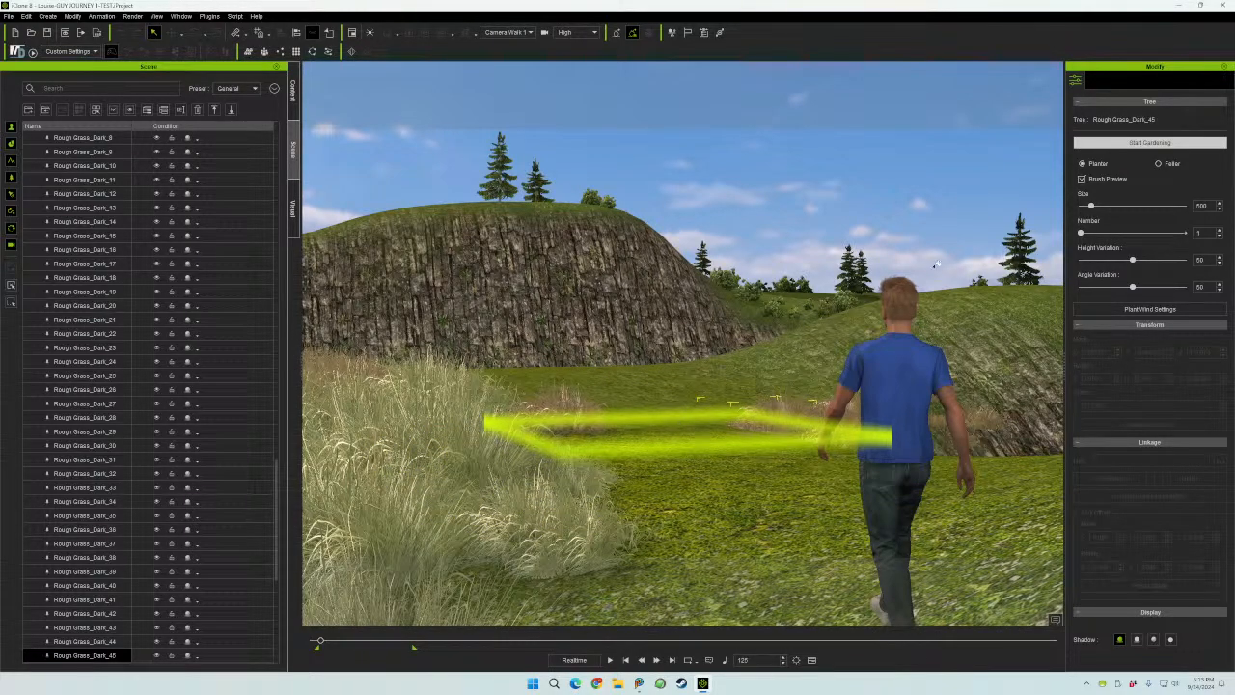
pyautogui.click(1148, 144)
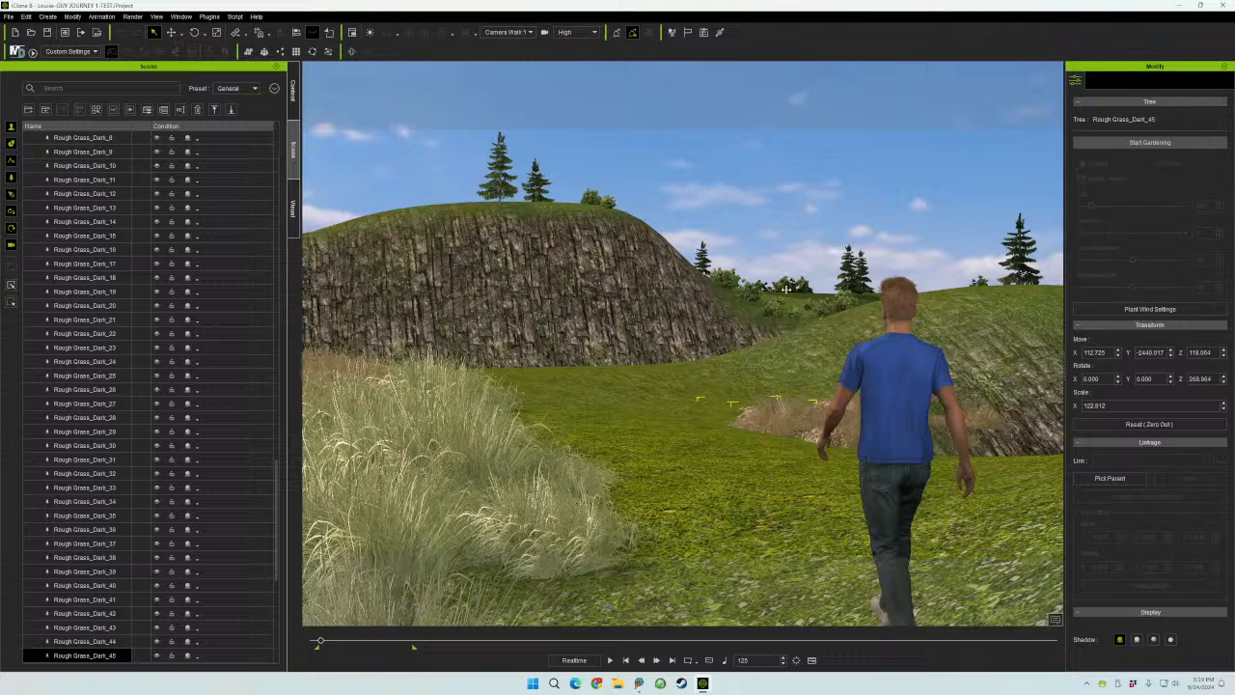
# - Plant Rough Grass clumps across the meadow around the walking man using gardening at size 500 and number 1, then select Feller and exit gardening
pyautogui.click(537, 521)
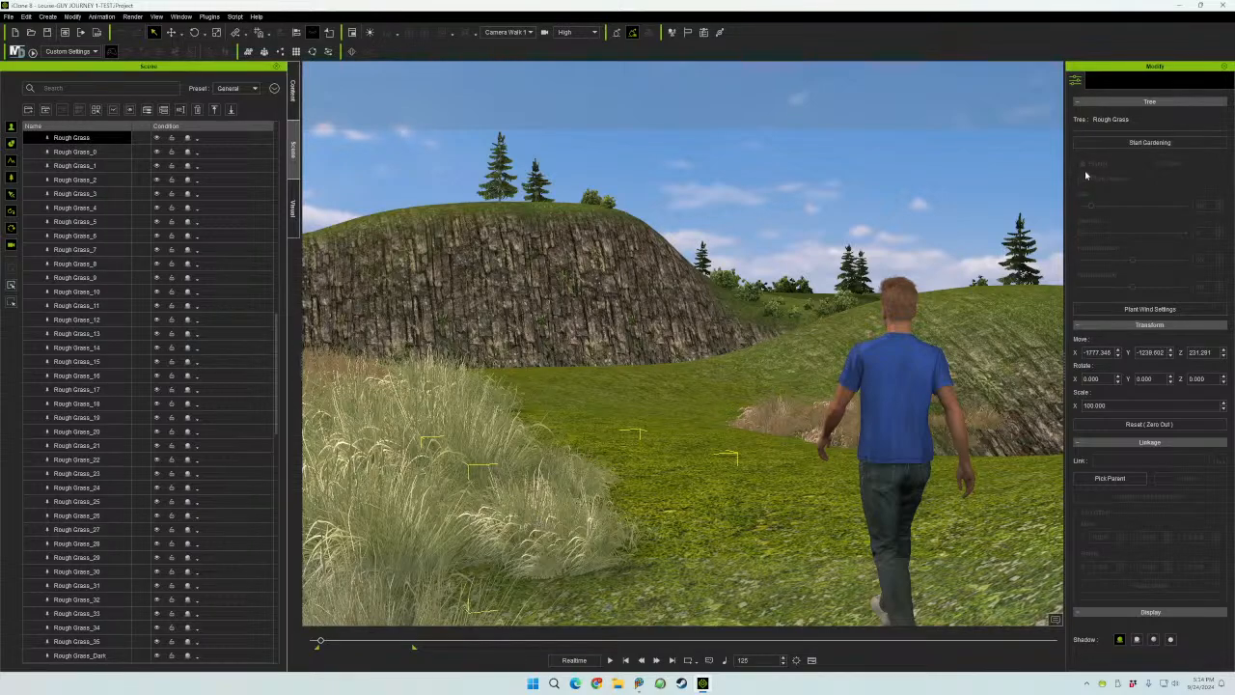
pyautogui.click(1135, 144)
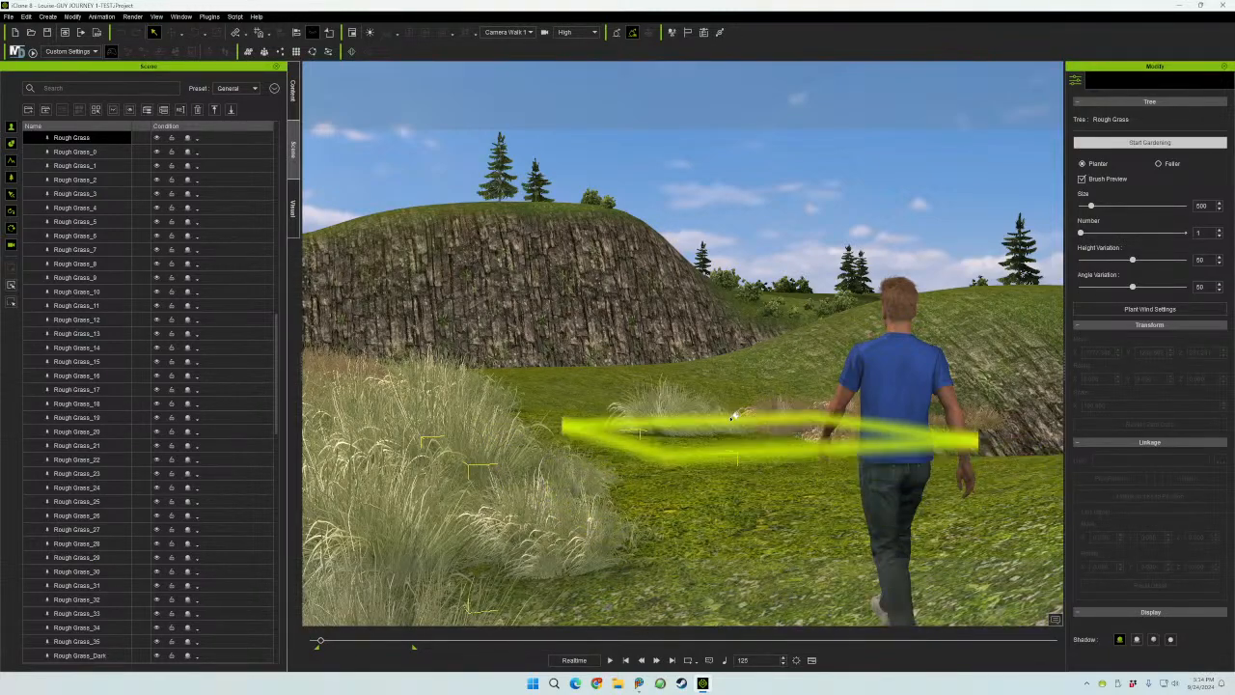
pyautogui.click(716, 372)
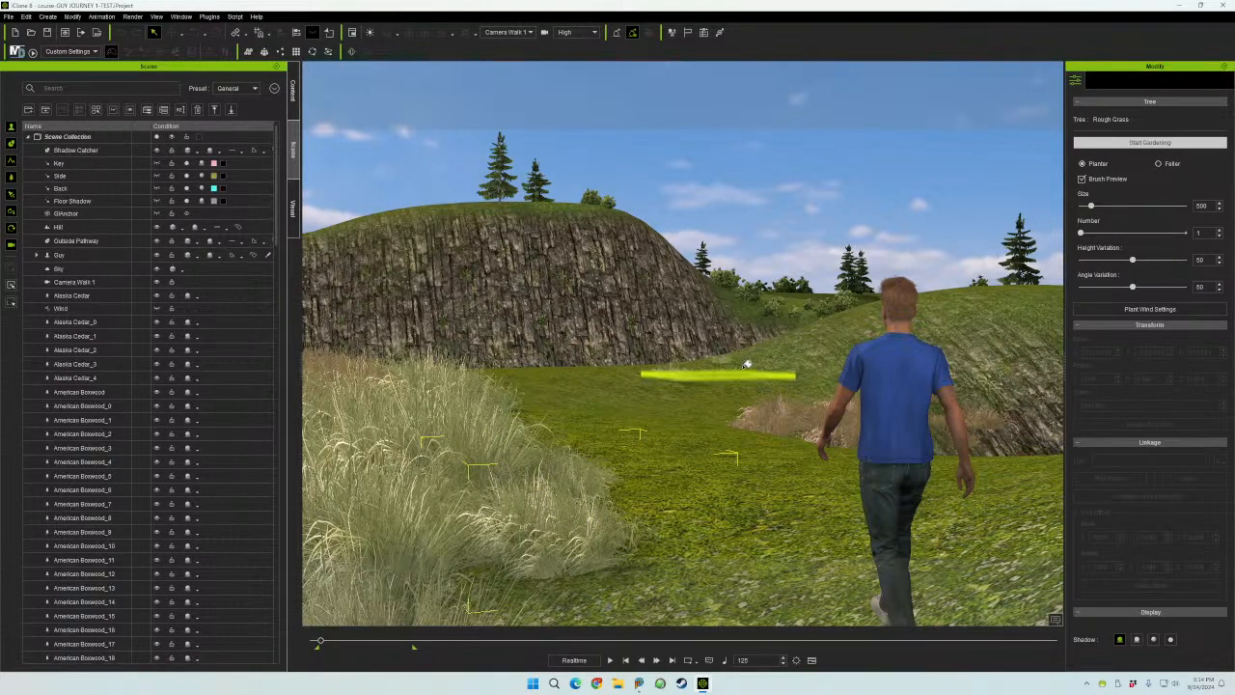
pyautogui.click(768, 361)
pyautogui.click(827, 354)
pyautogui.click(679, 399)
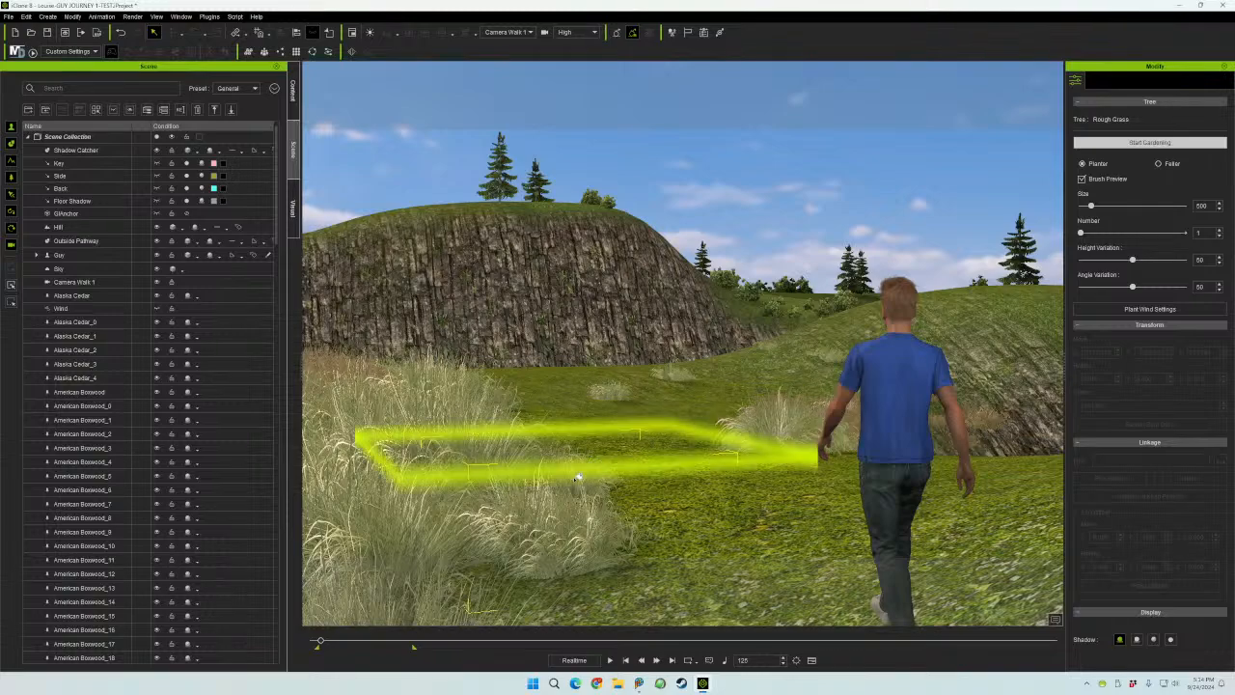
pyautogui.click(579, 473)
pyautogui.click(645, 521)
pyautogui.click(562, 452)
pyautogui.click(642, 434)
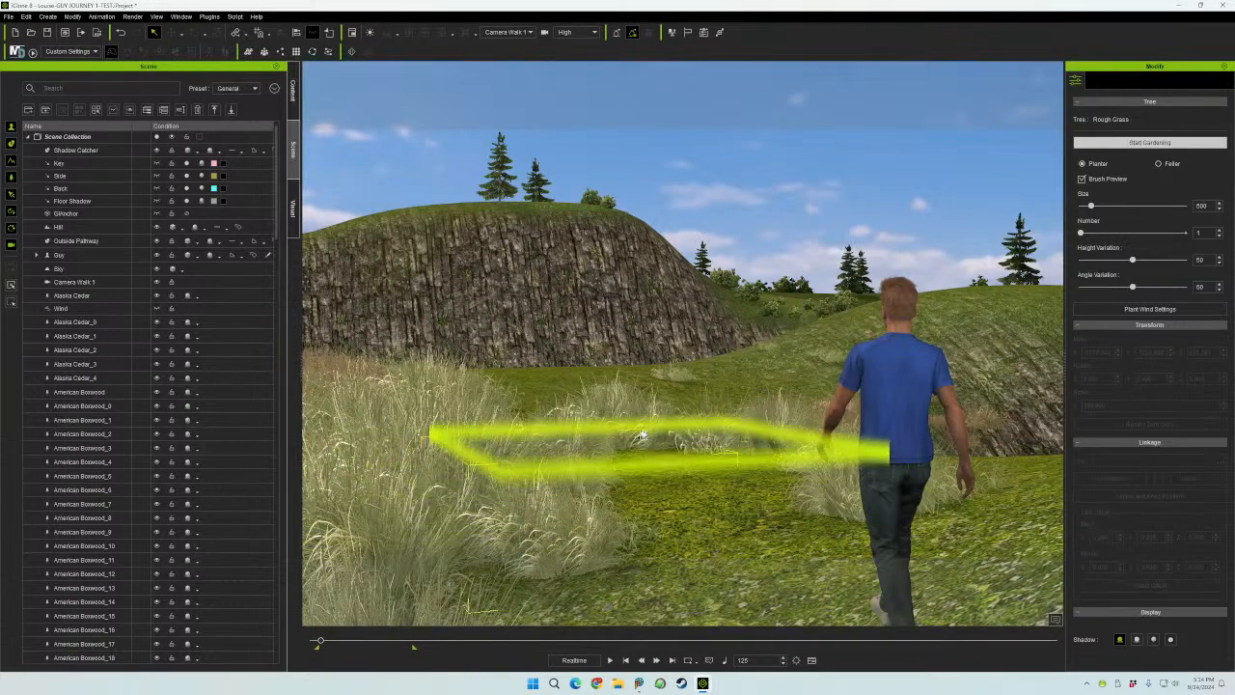
pyautogui.click(543, 411)
pyautogui.click(644, 405)
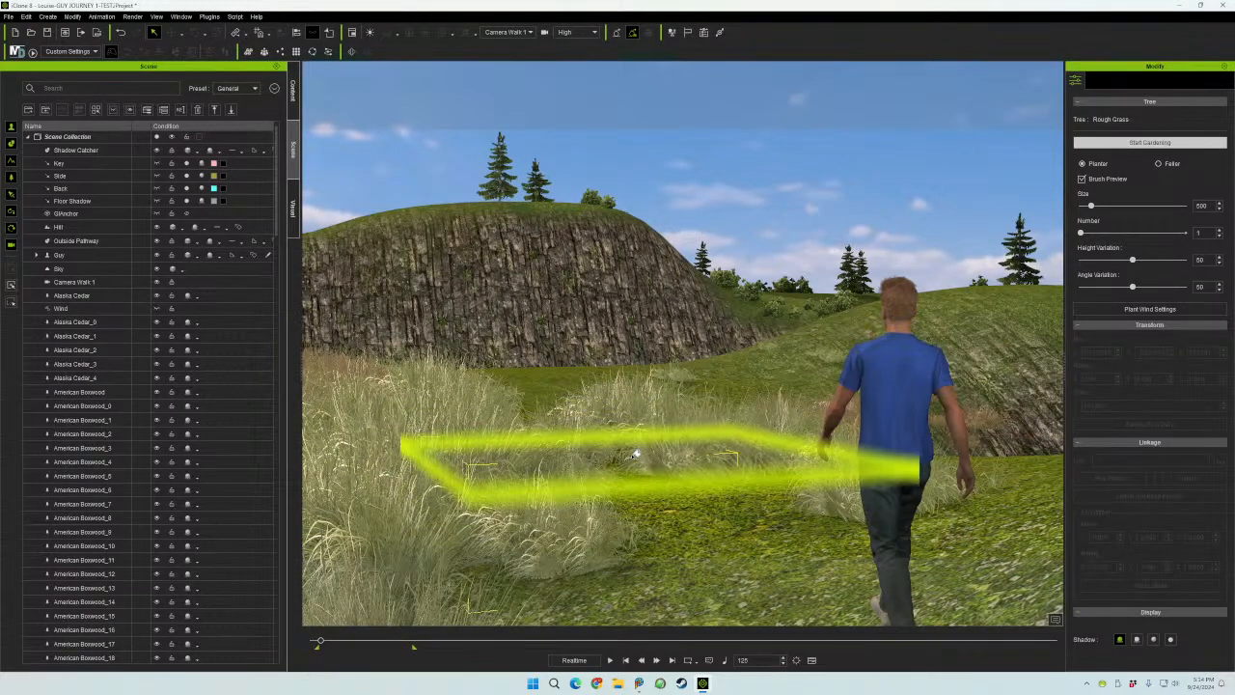
pyautogui.click(1158, 163)
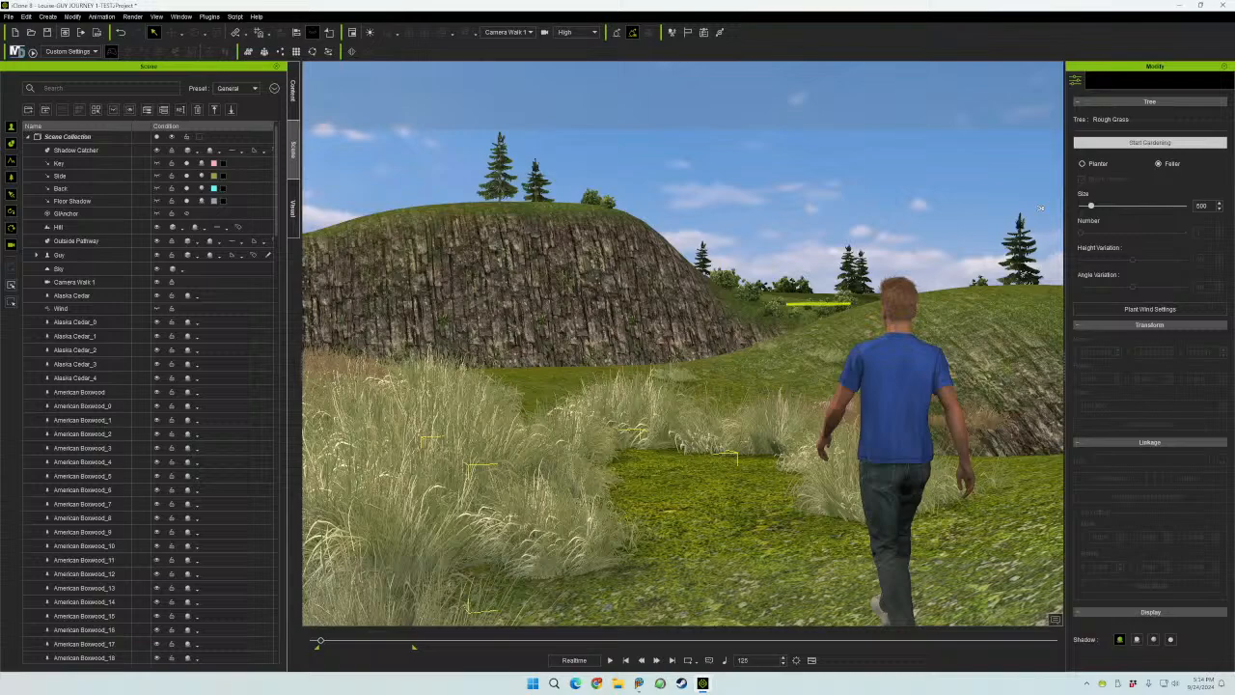
pyautogui.click(1138, 143)
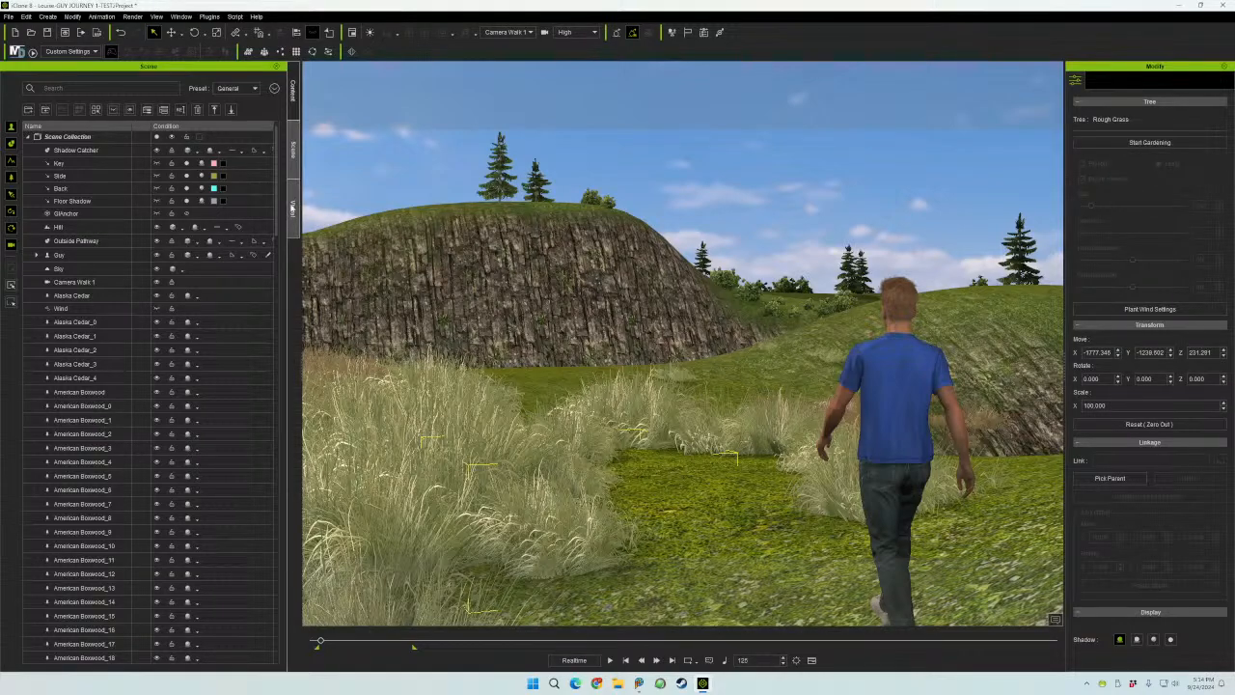
# - Try placing the Bidens Pilosa plant from the Set library's Grass collection on the open meadow beside the walking man
pyautogui.click(293, 92)
pyautogui.scroll(5, 84, 362)
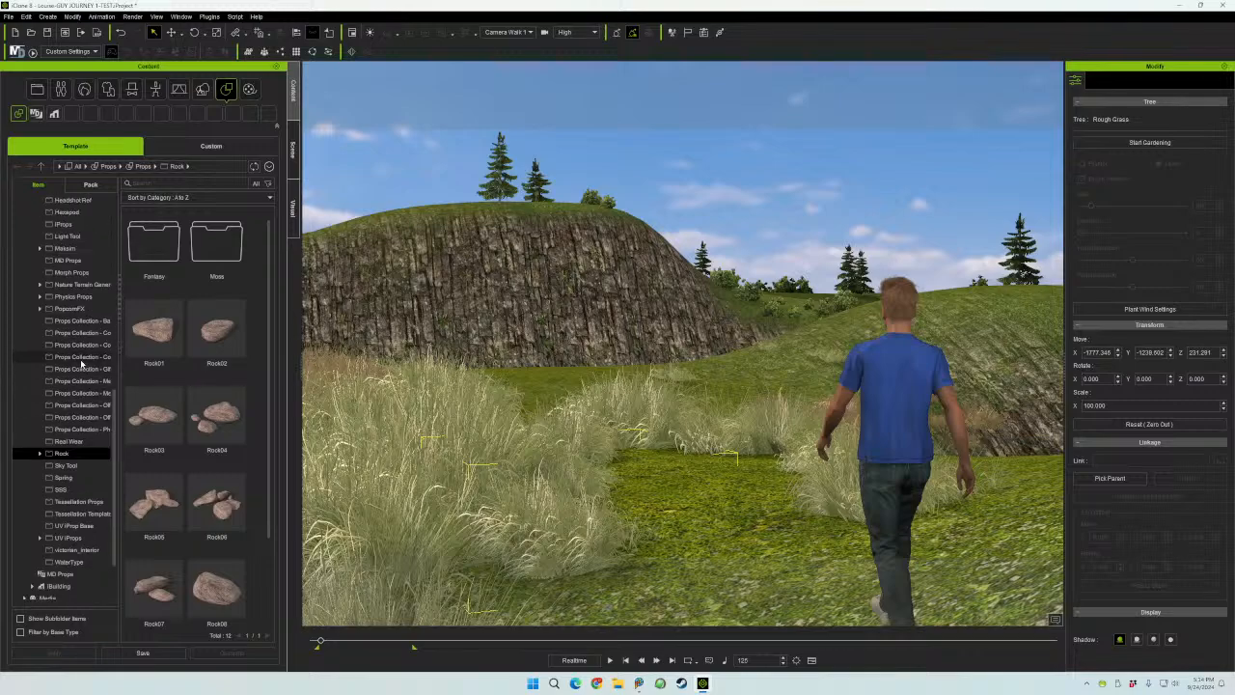
pyautogui.scroll(6, 81, 365)
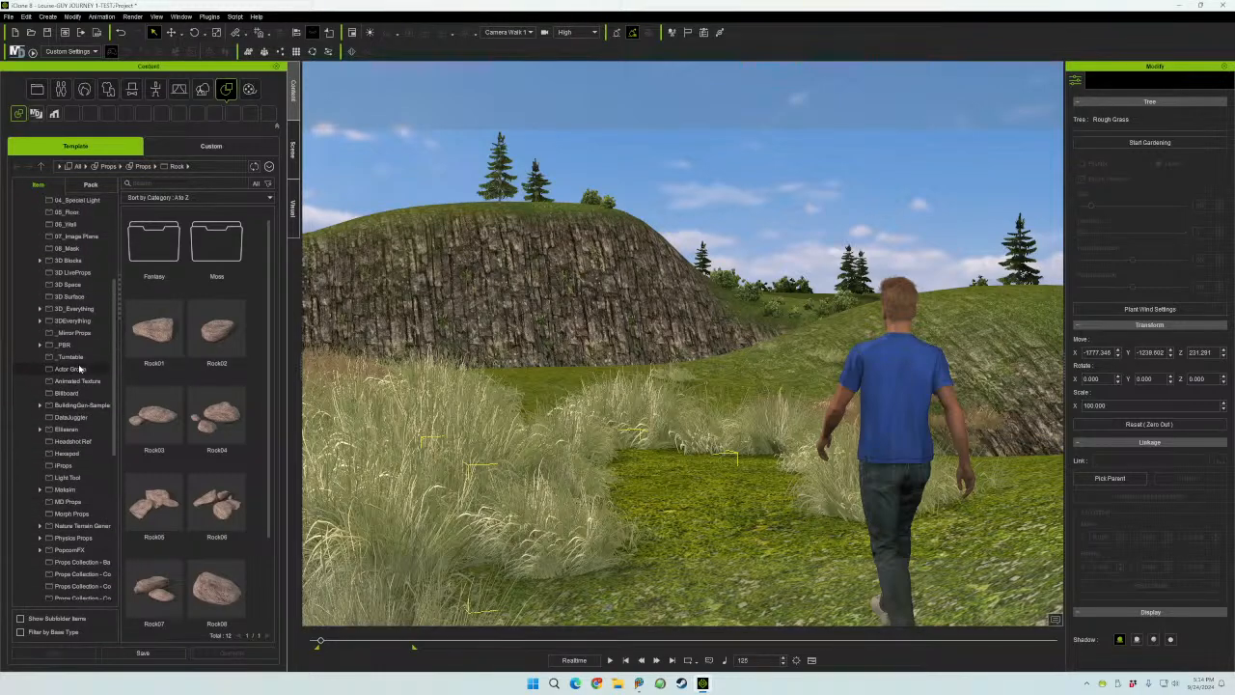
pyautogui.scroll(1, 81, 365)
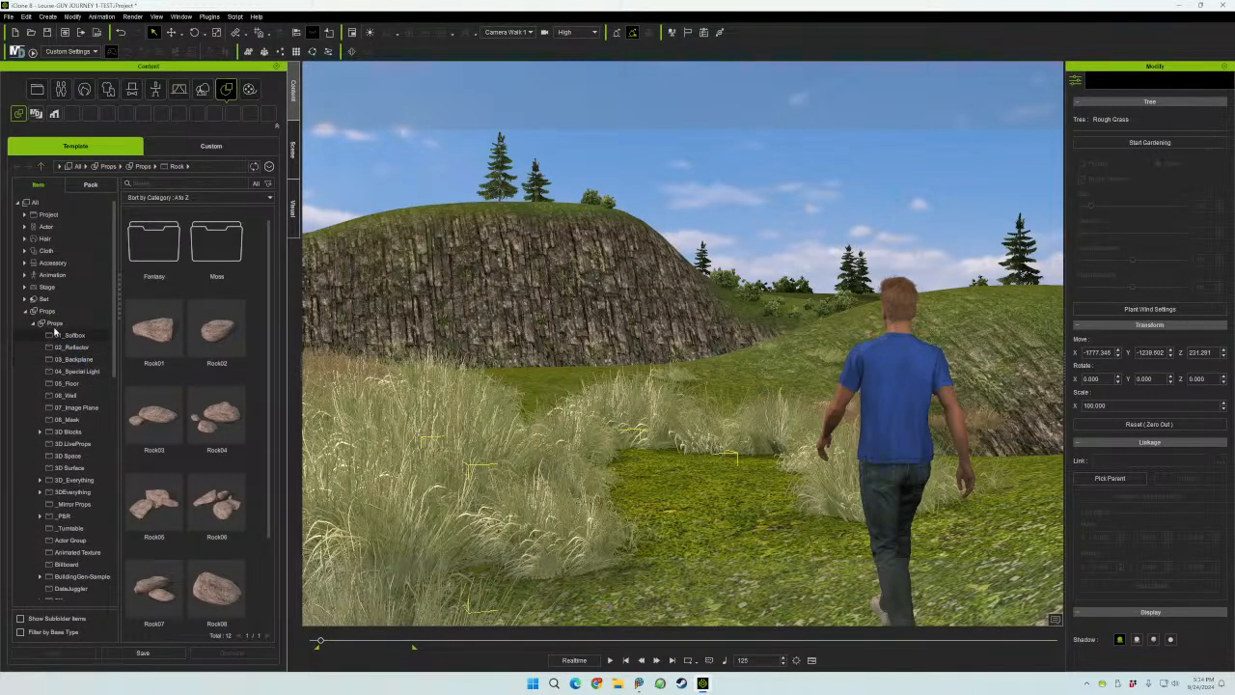
pyautogui.click(25, 300)
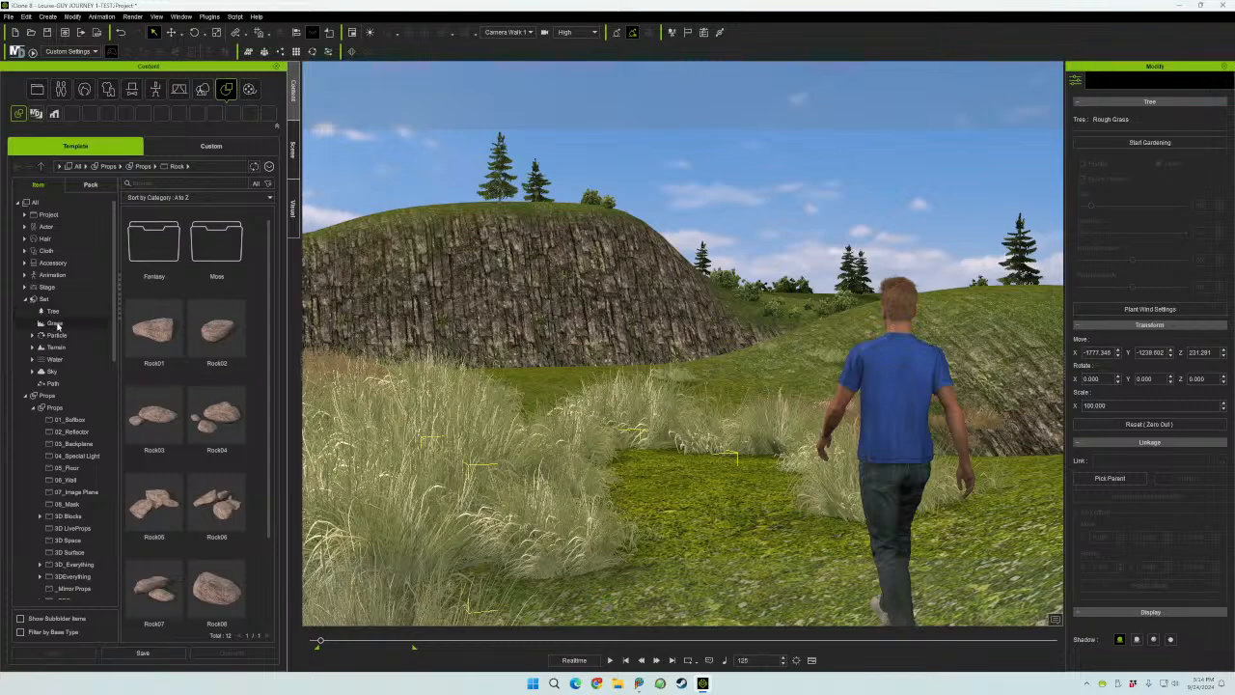
pyautogui.click(56, 322)
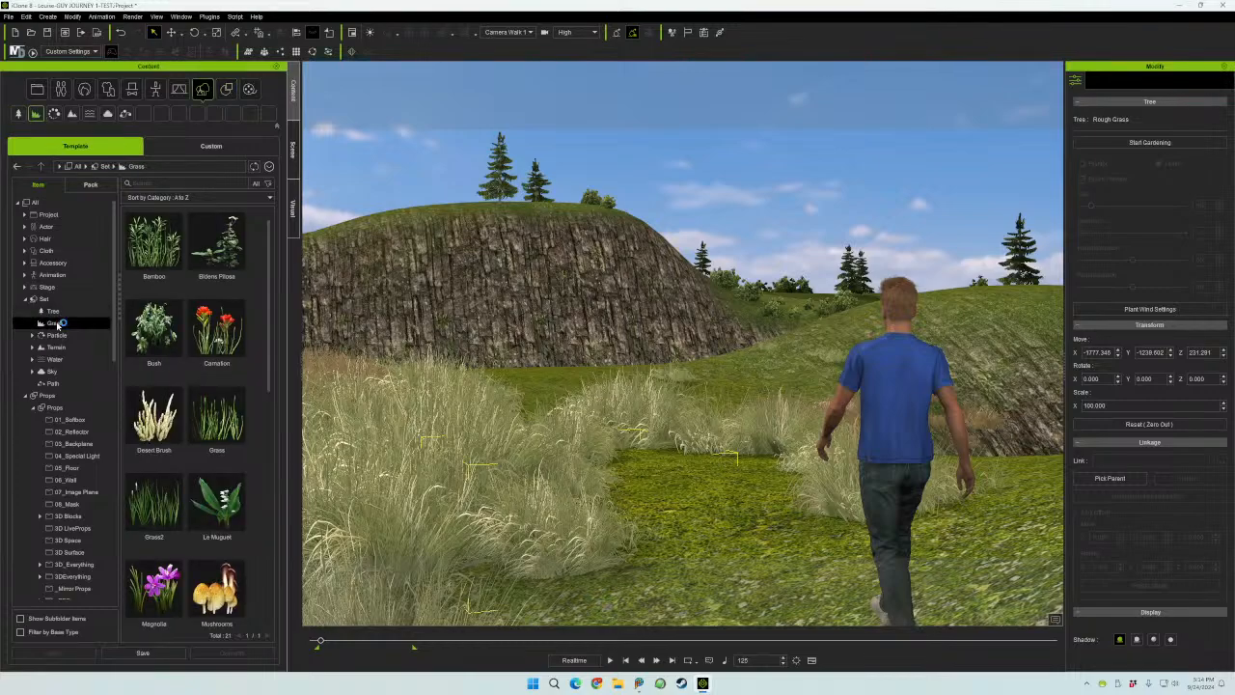
pyautogui.click(210, 262)
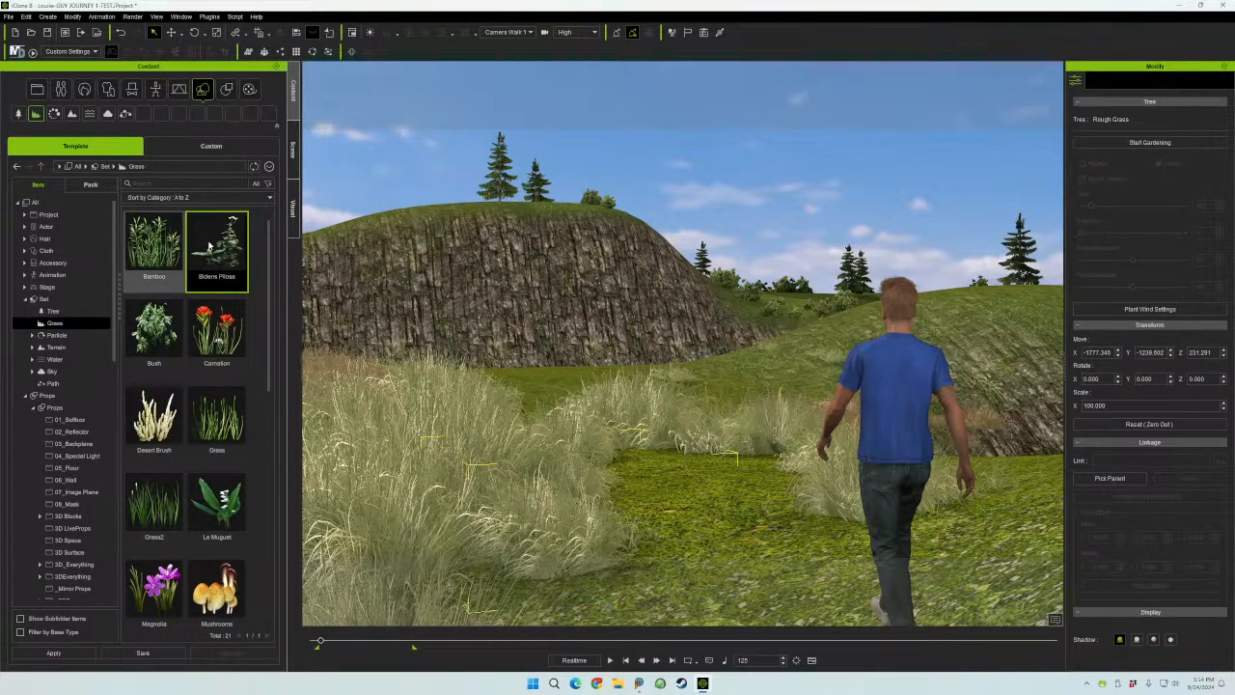
pyautogui.moveTo(209, 247); pyautogui.dragTo(714, 519)
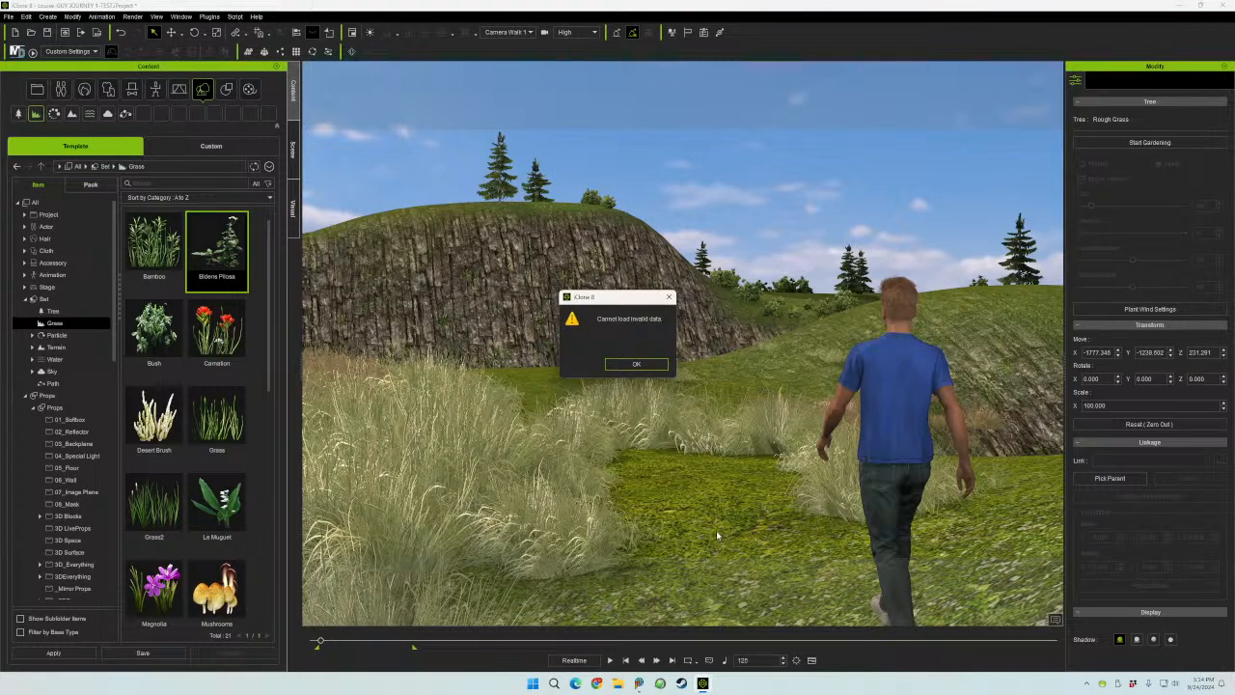
pyautogui.click(632, 365)
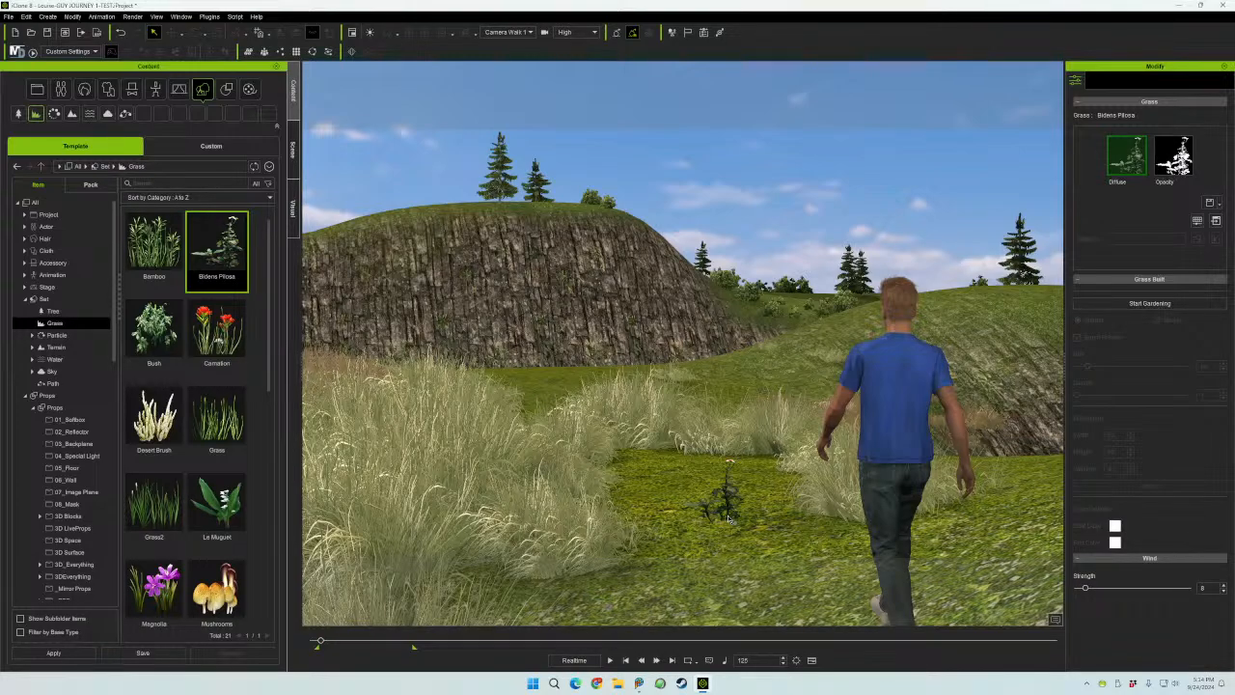
# - Try to undo the placement of the Bidens Pilosa plant
pyautogui.click(26, 17)
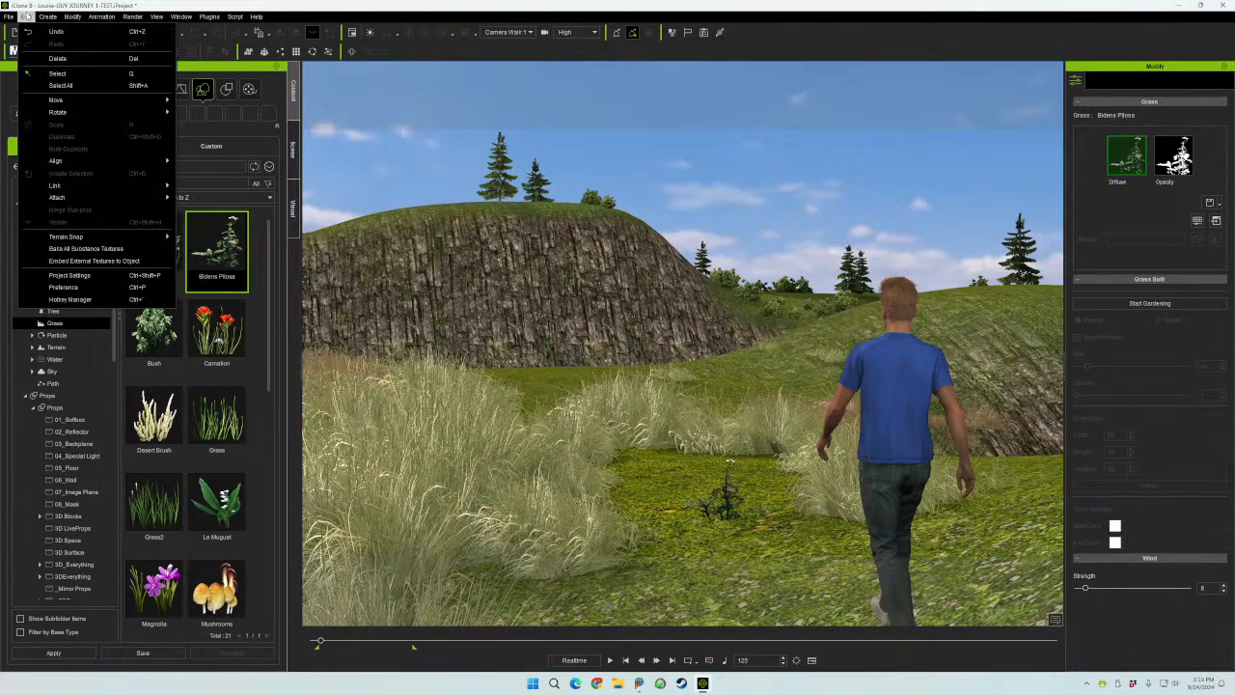
pyautogui.click(80, 32)
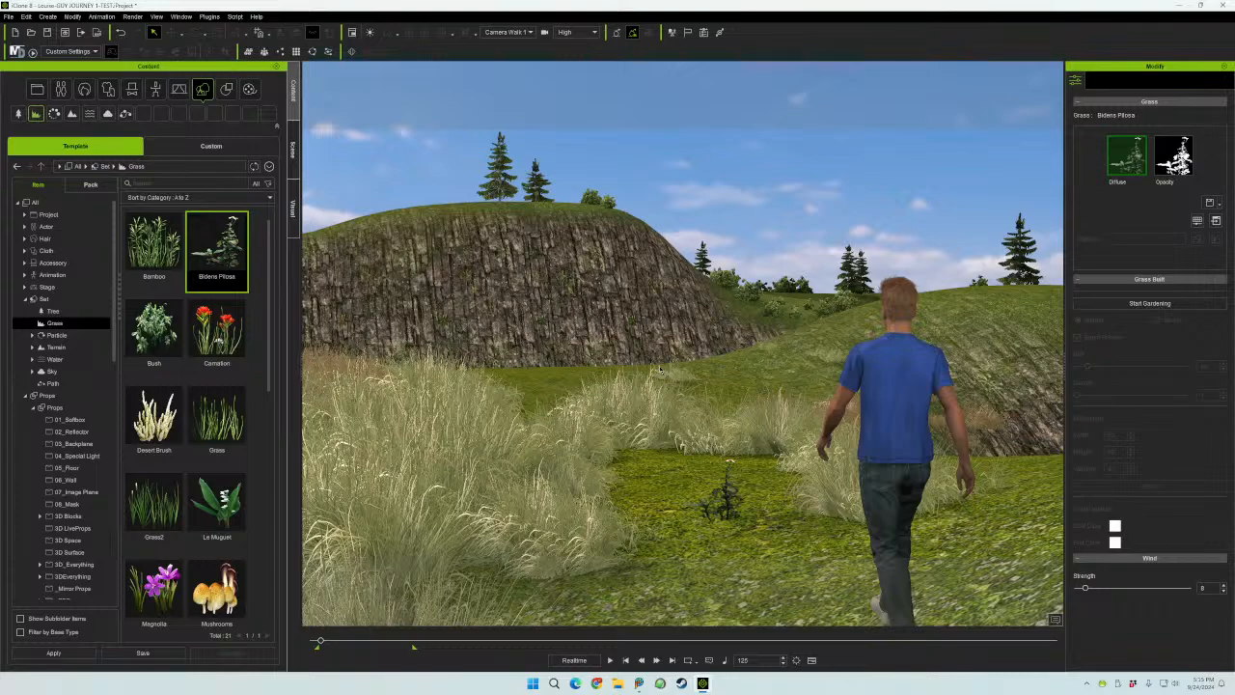
pyautogui.click(27, 16)
pyautogui.click(27, 17)
pyautogui.click(27, 16)
pyautogui.click(27, 16)
# - Close iClone without saving the project and switch to the rendered stills open in PaintShop Pro
pyautogui.click(1220, 5)
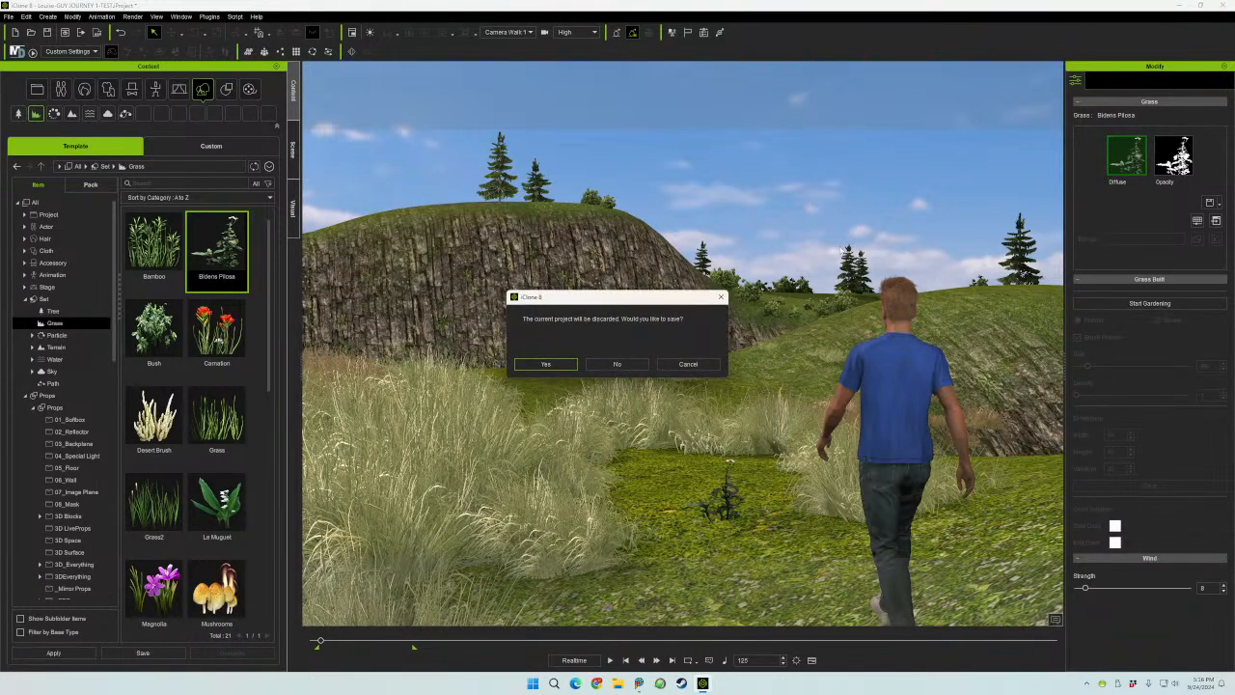
pyautogui.click(617, 364)
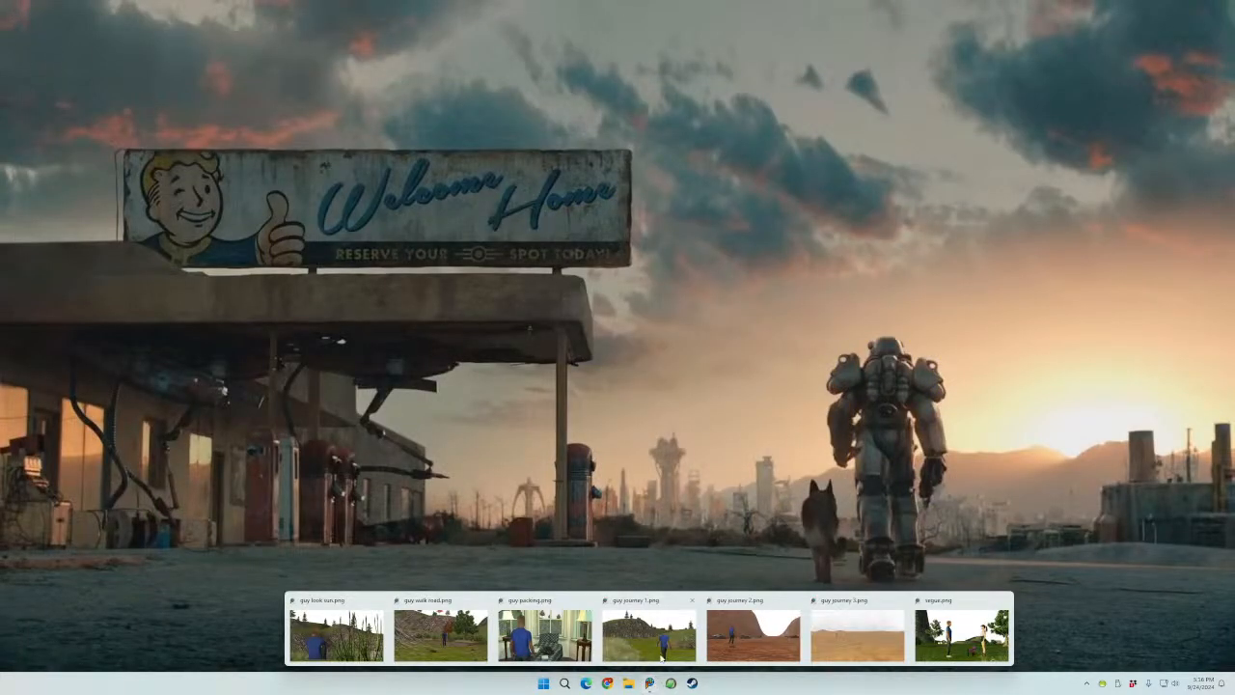
pyautogui.click(649, 683)
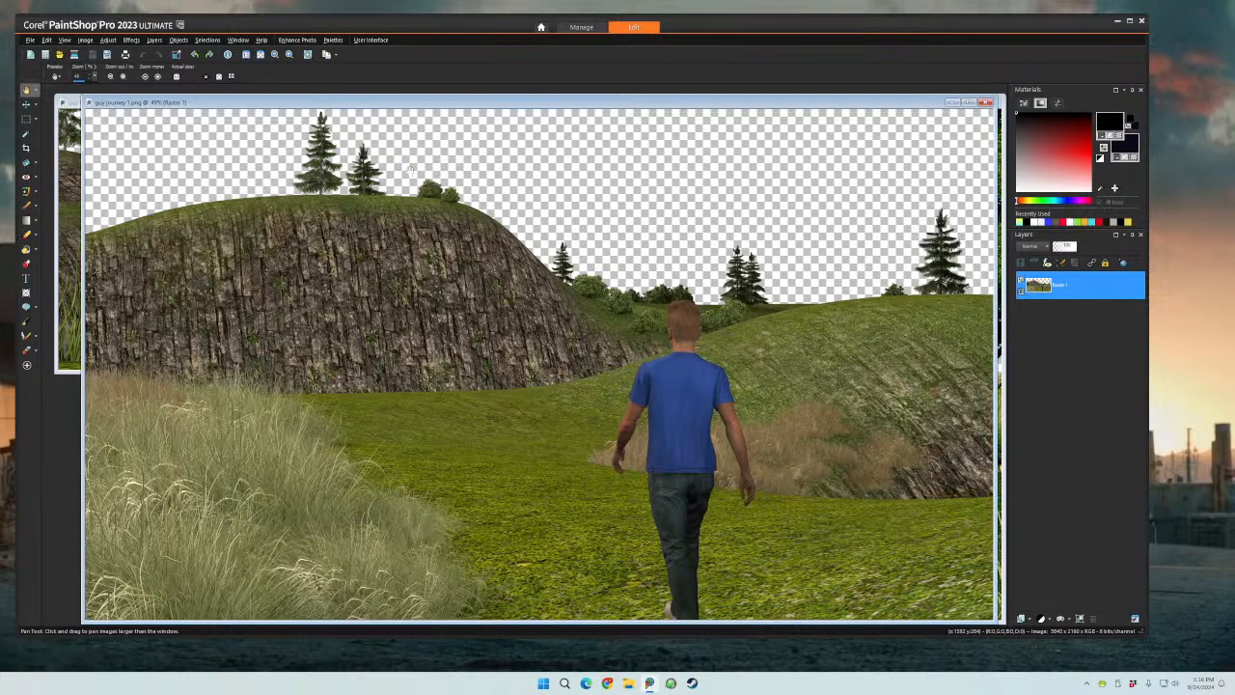
# - Zoom guy journey 1.png to 20% and segue.png to 25%, and place them in the workspace's lower-left and upper-right corners
pyautogui.scroll(-3, 367, 169)
pyautogui.scroll(-1, 358, 167)
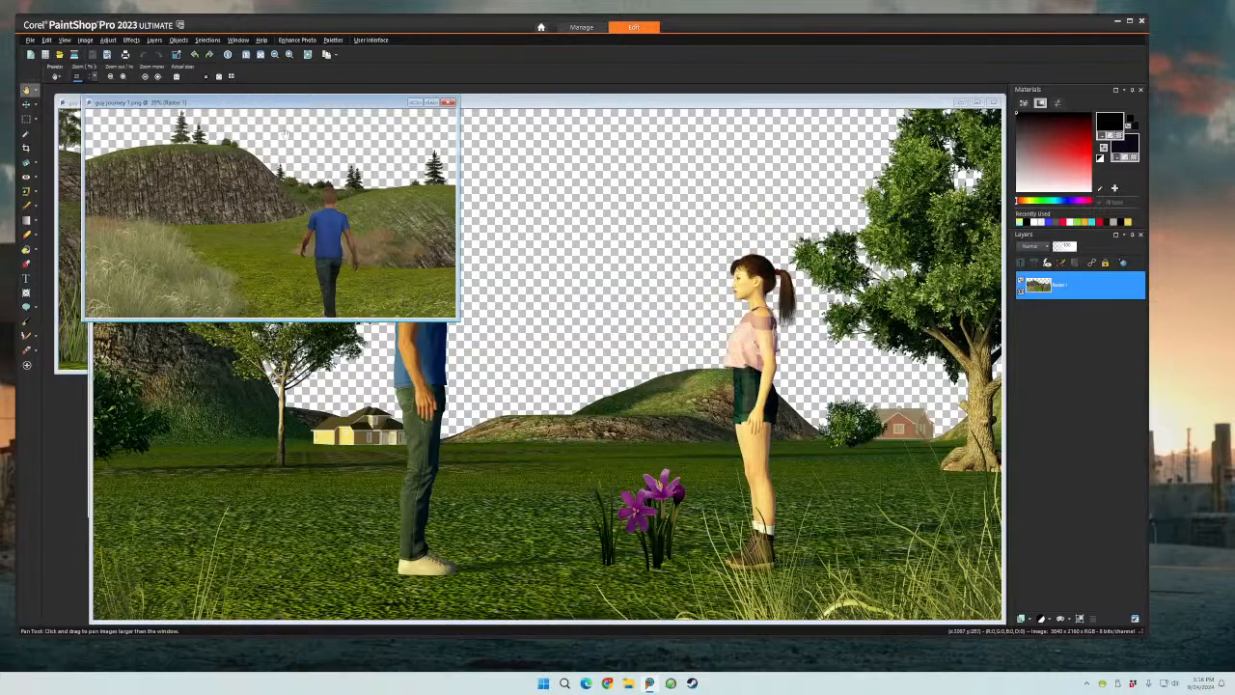
pyautogui.moveTo(287, 106); pyautogui.dragTo(256, 393)
pyautogui.click(529, 103)
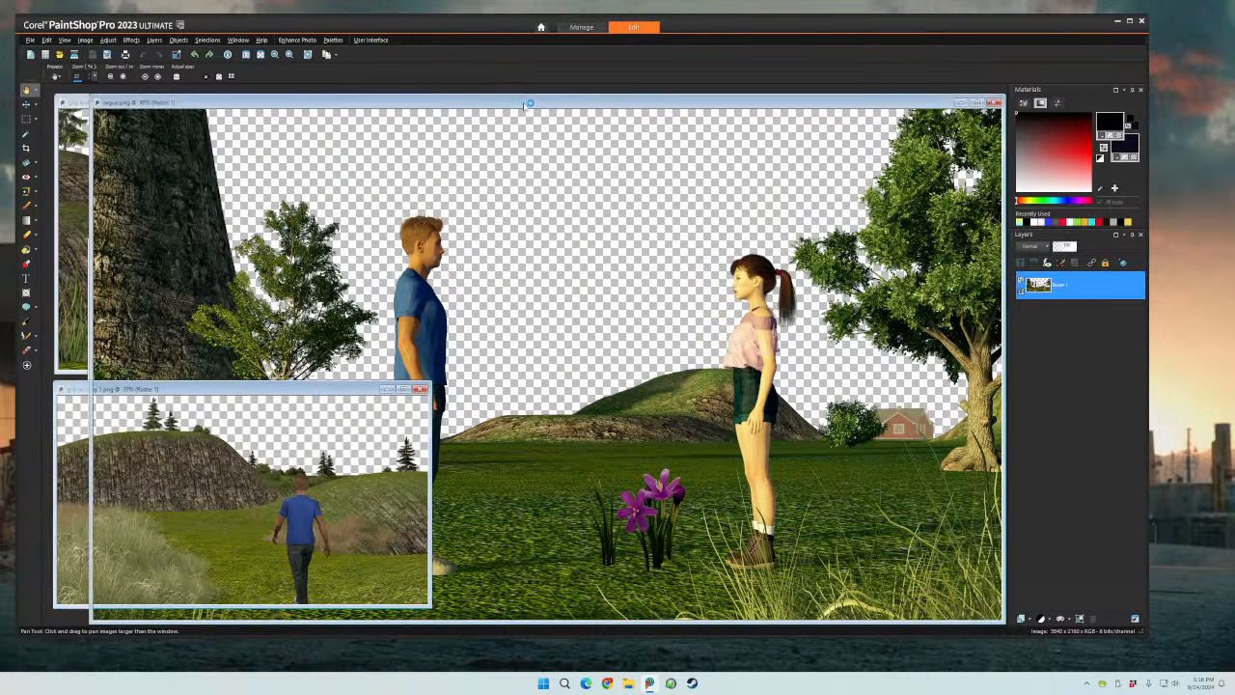
pyautogui.scroll(-5, 274, 202)
pyautogui.scroll(2, 246, 191)
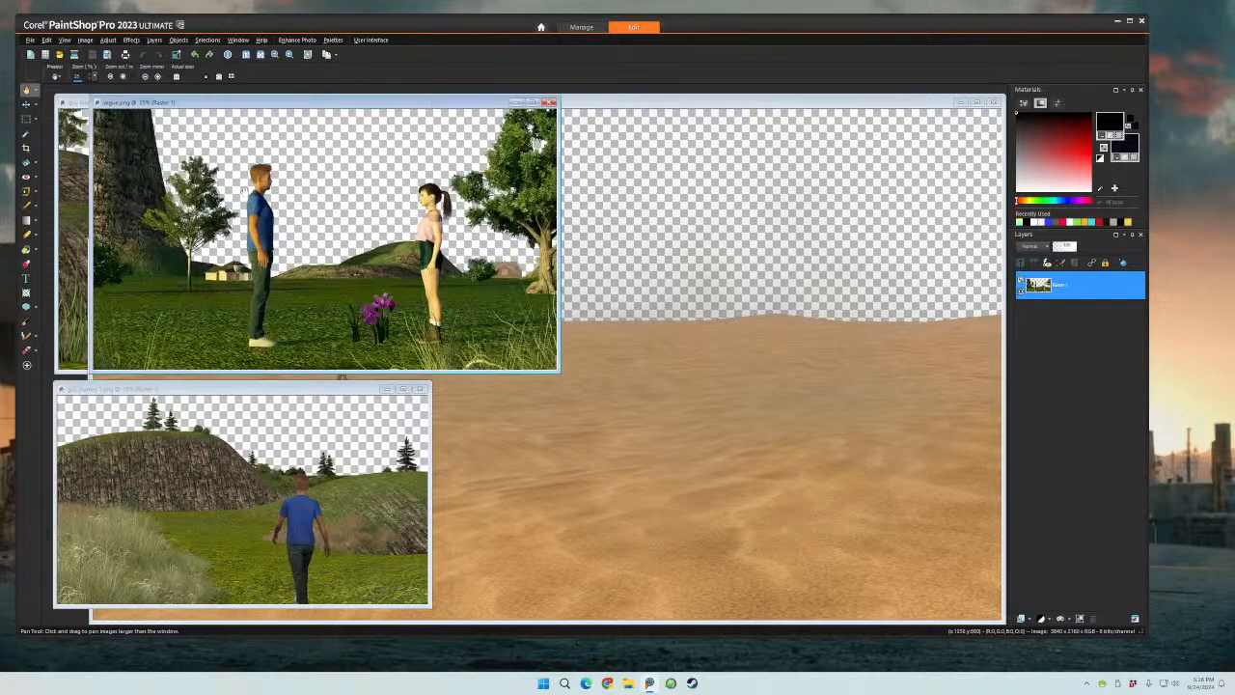
pyautogui.moveTo(249, 106); pyautogui.dragTo(693, 111)
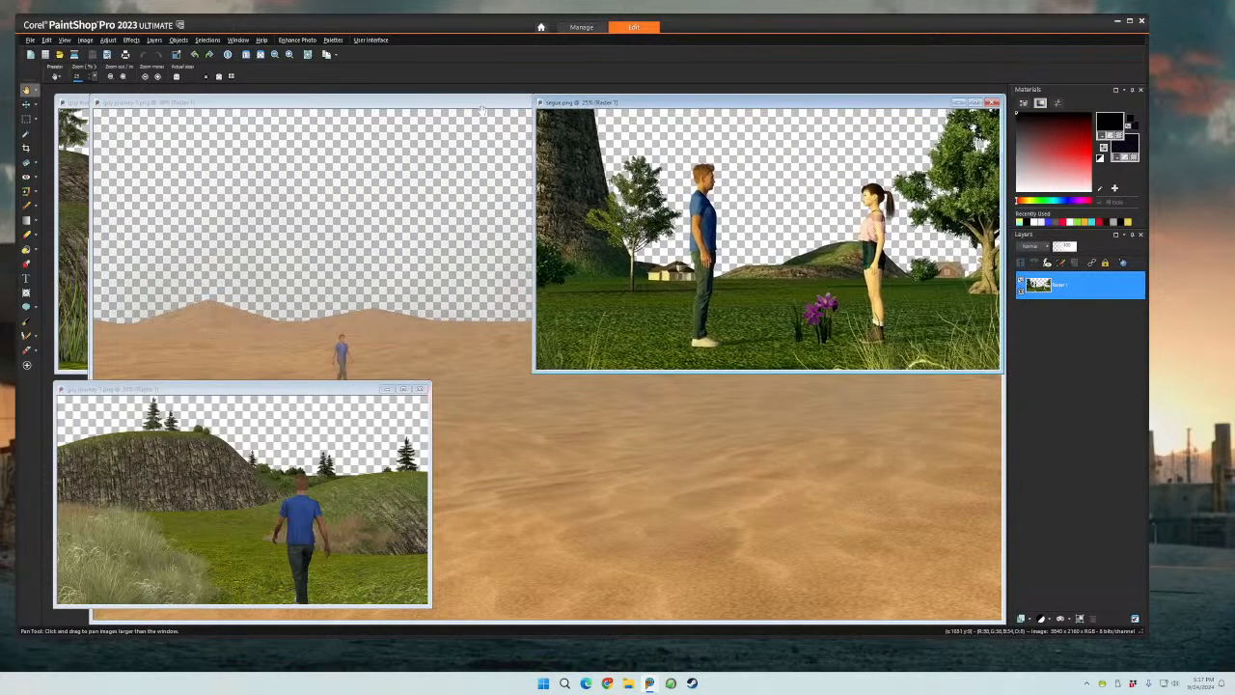
# - Zoom guy journey 3.png and guy journey 2.png to 20%, and arrange them at the workspace's lower-right and lower-middle
pyautogui.click(439, 108)
pyautogui.scroll(-4, 302, 206)
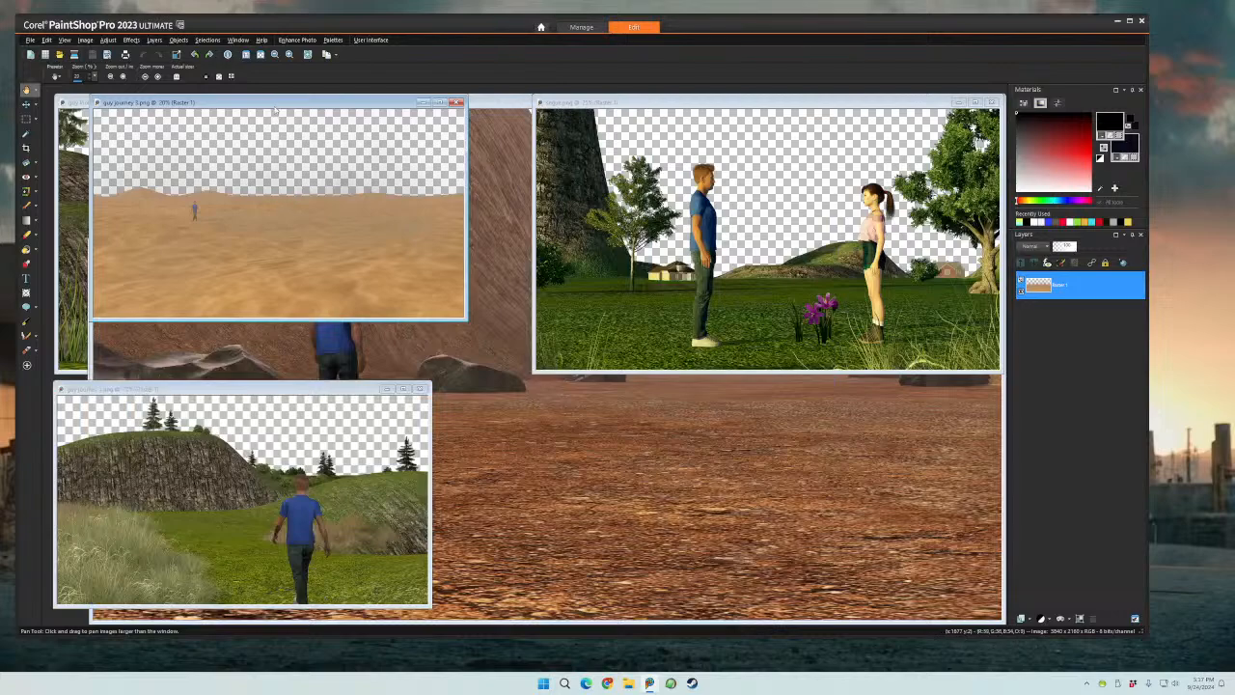
pyautogui.moveTo(274, 104); pyautogui.dragTo(817, 408)
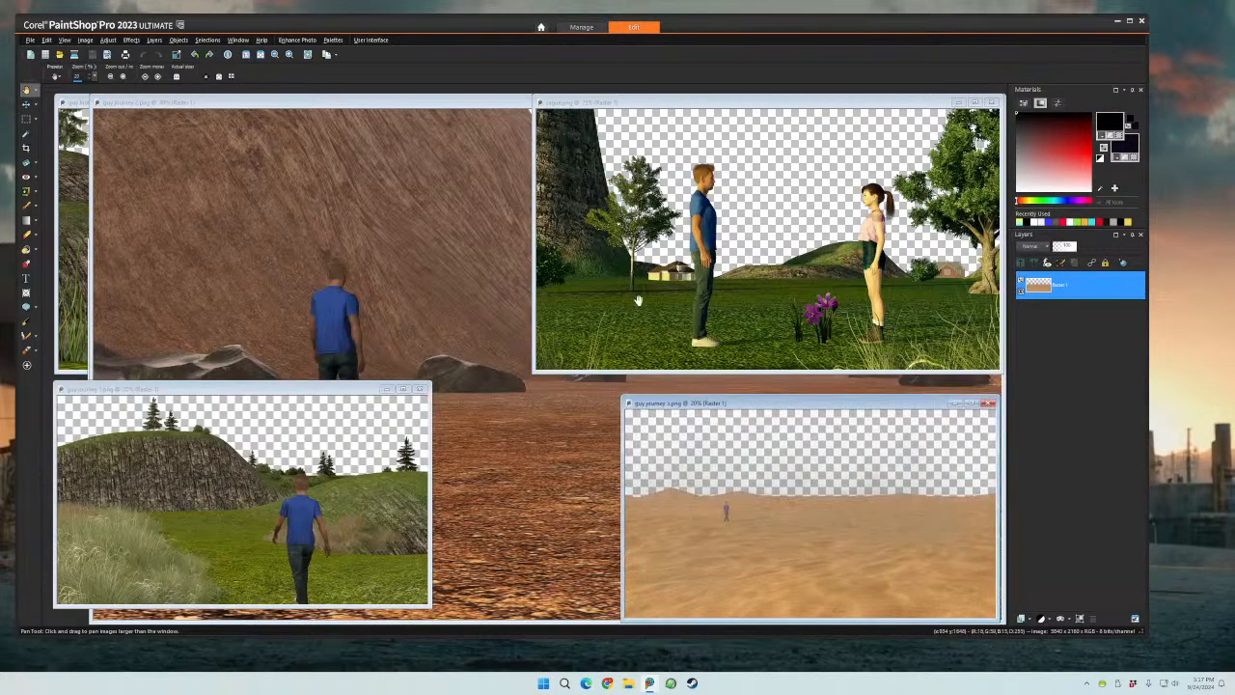
pyautogui.click(435, 113)
pyautogui.scroll(-4, 435, 117)
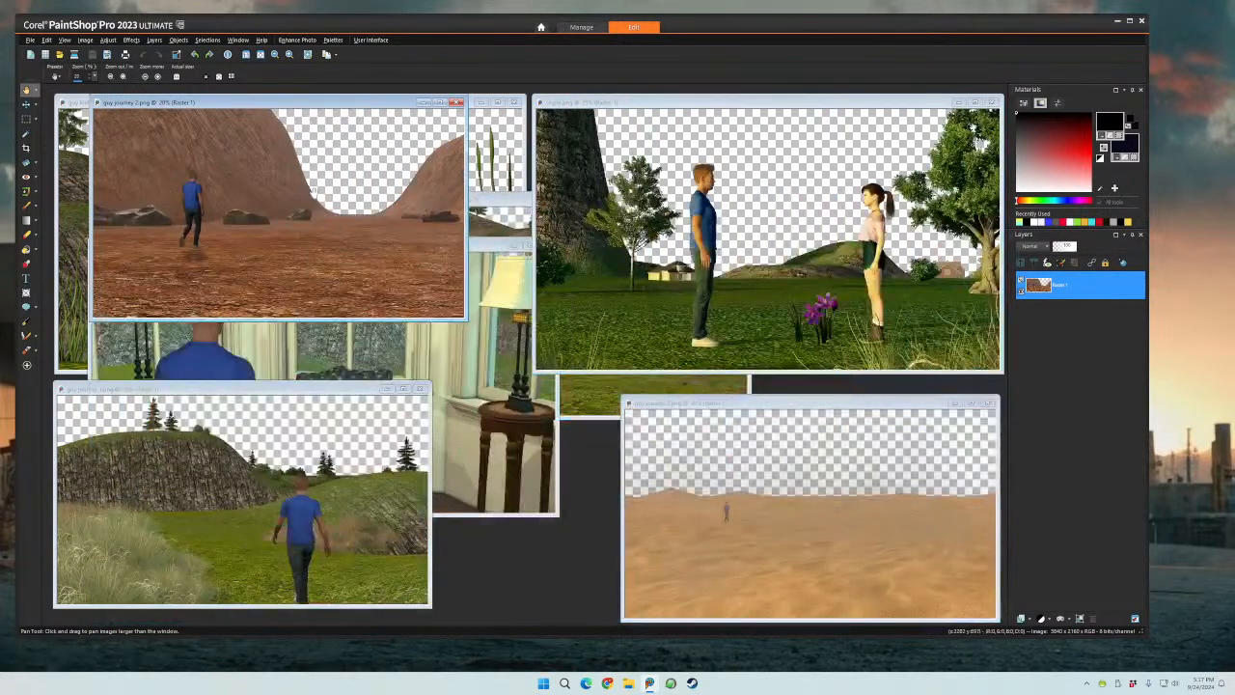
pyautogui.moveTo(305, 101); pyautogui.dragTo(575, 406)
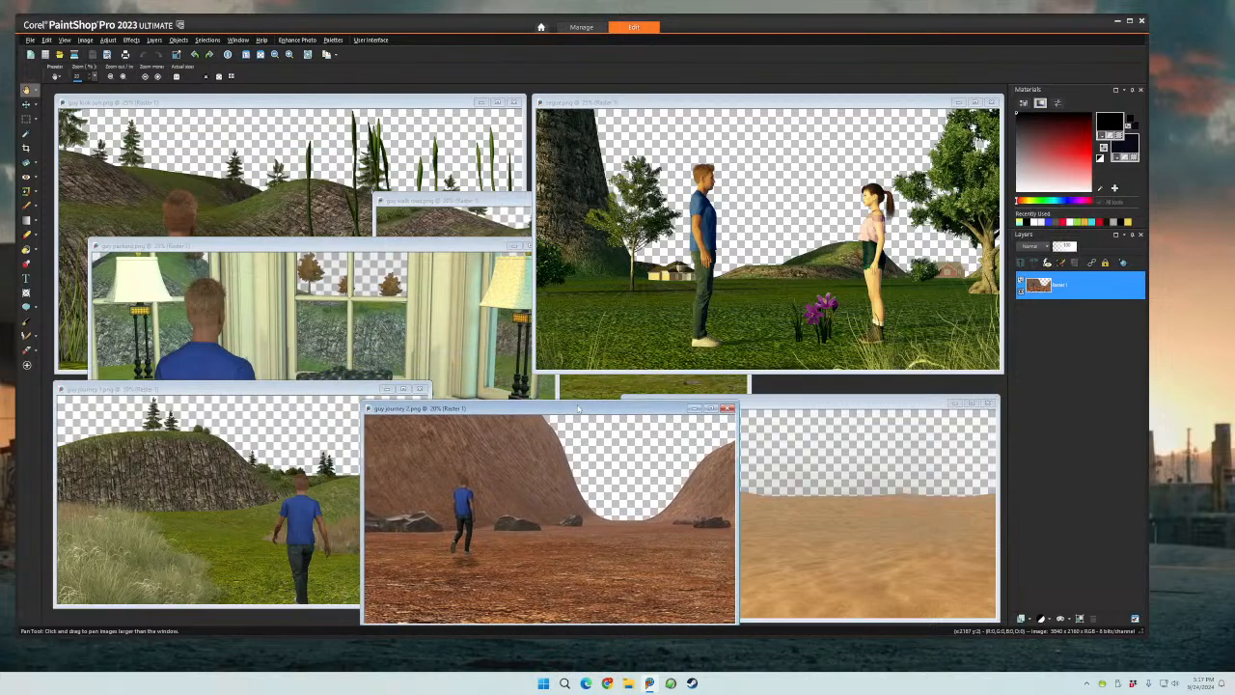
# - Zoom guy packing.png and guy walk road.png to 15%, and arrange them near the middle of the workspace's left and right edges
pyautogui.click(470, 301)
pyautogui.scroll(-3, 469, 301)
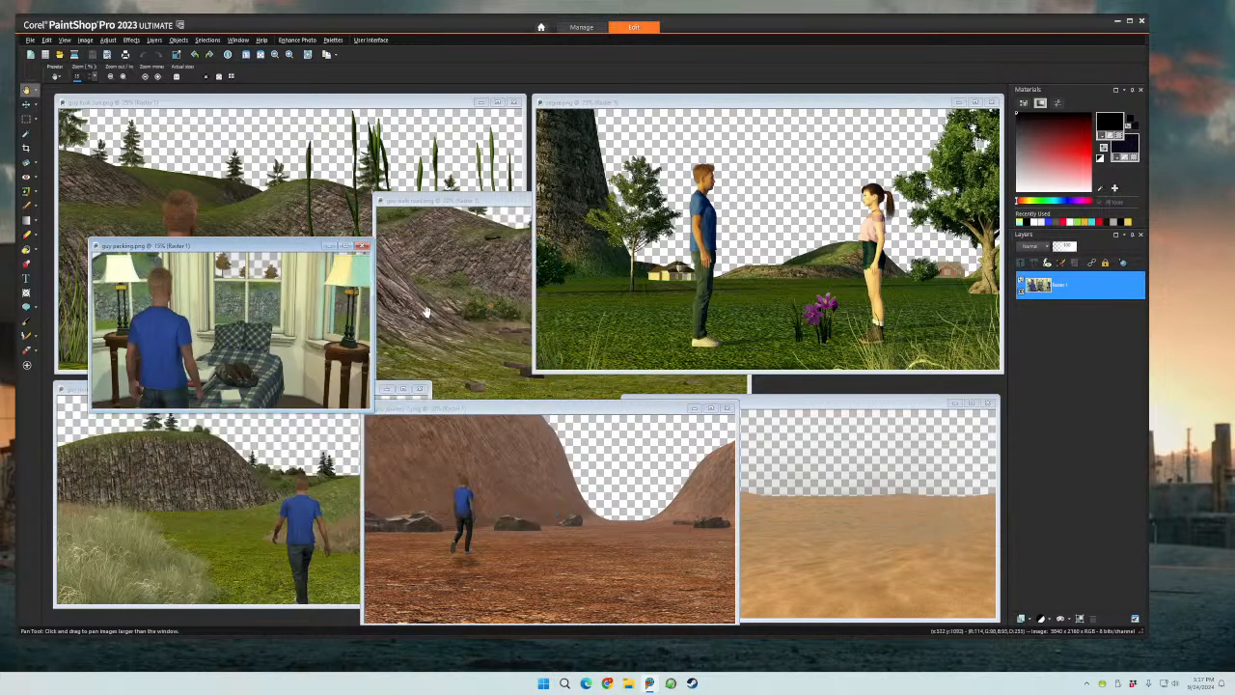
pyautogui.moveTo(332, 249); pyautogui.dragTo(302, 268)
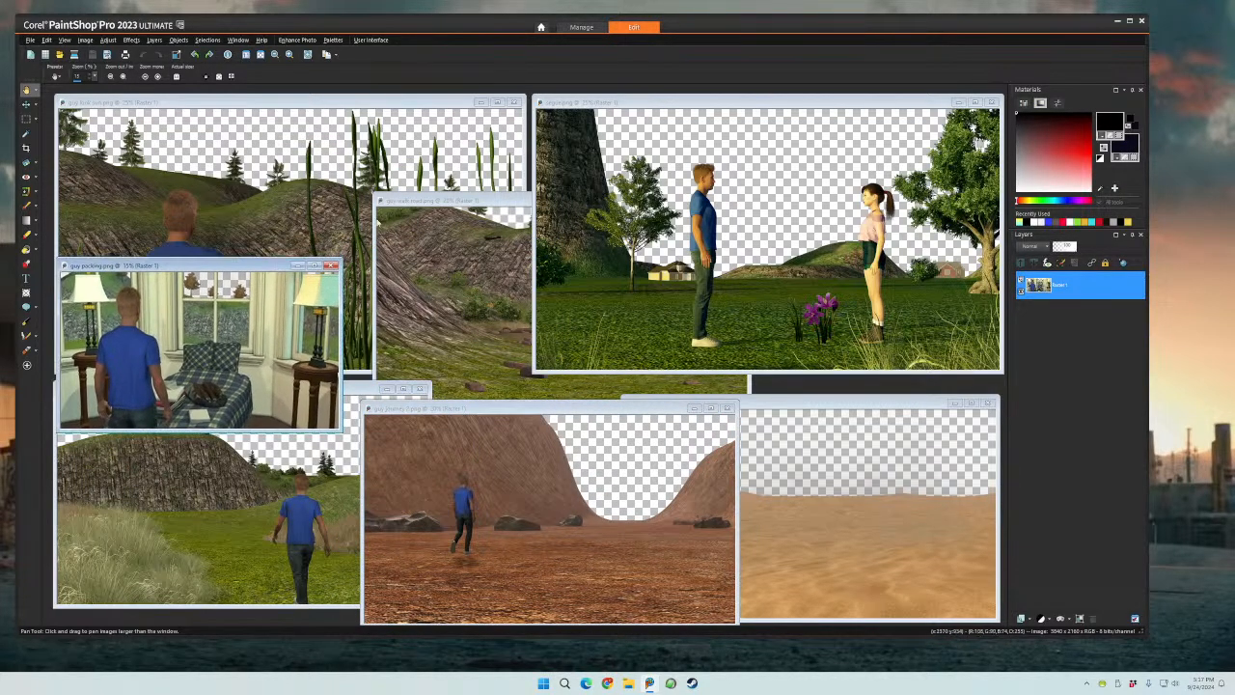
pyautogui.click(455, 200)
pyautogui.moveTo(497, 200); pyautogui.dragTo(747, 257)
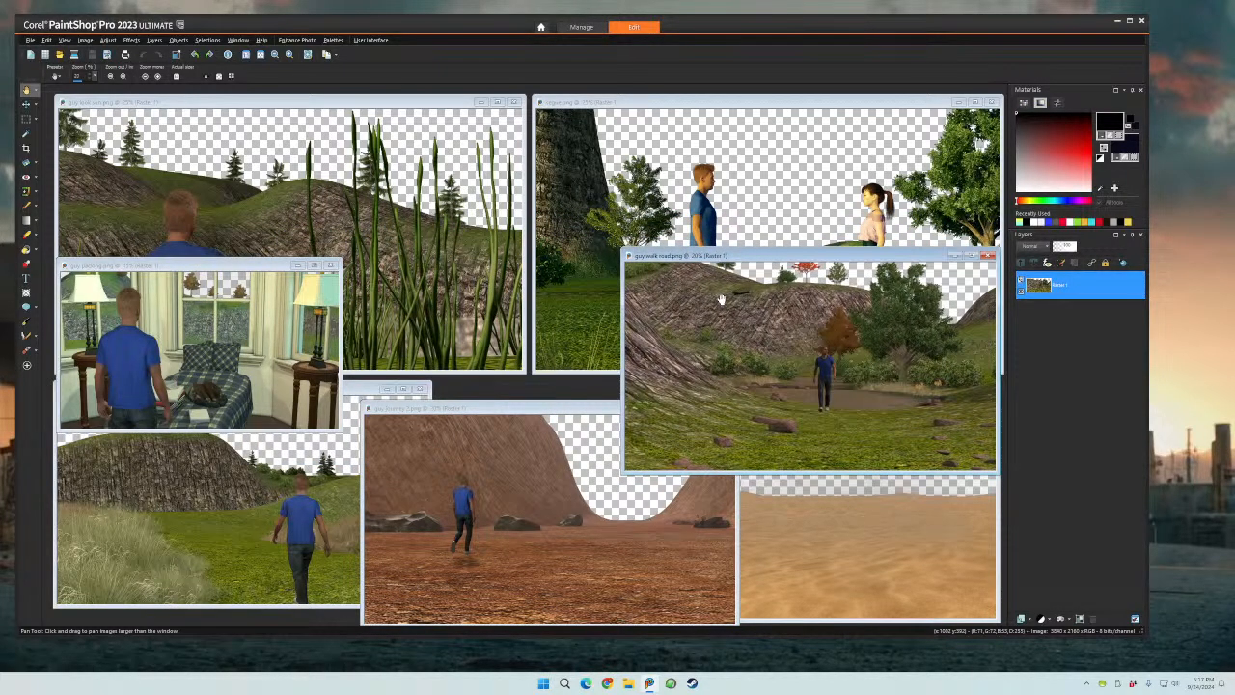
pyautogui.scroll(-1, 720, 300)
pyautogui.moveTo(766, 256); pyautogui.dragTo(860, 302)
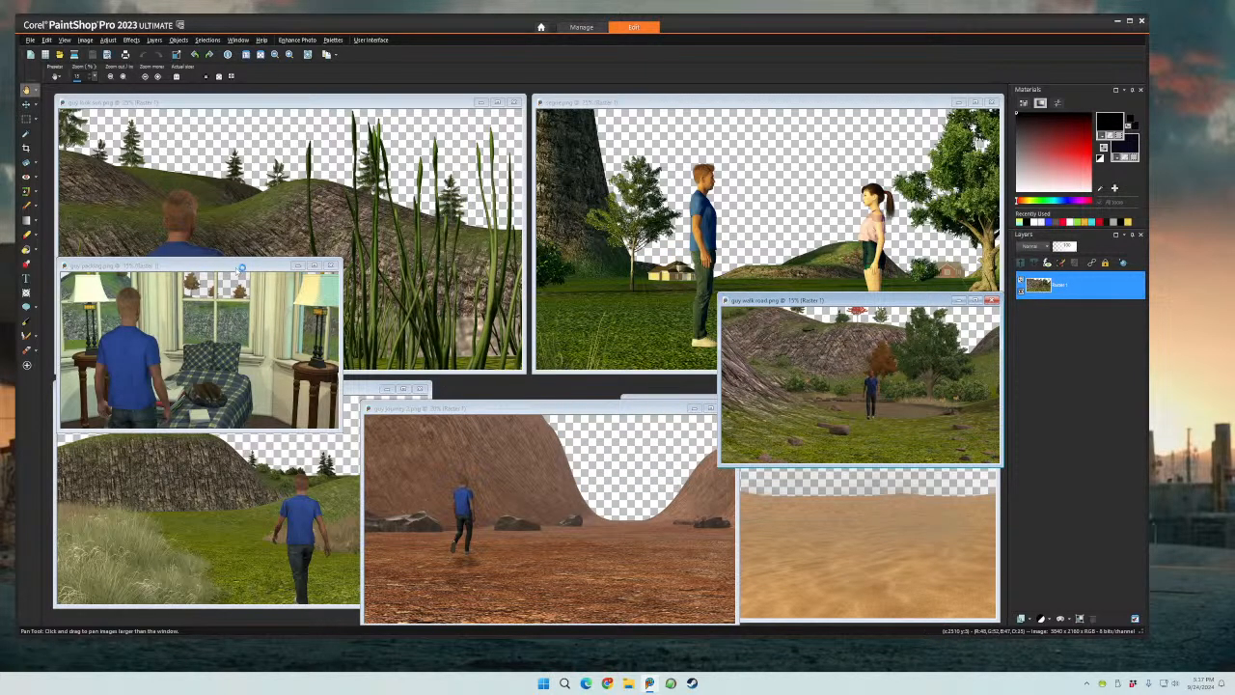
pyautogui.moveTo(235, 265); pyautogui.dragTo(226, 300)
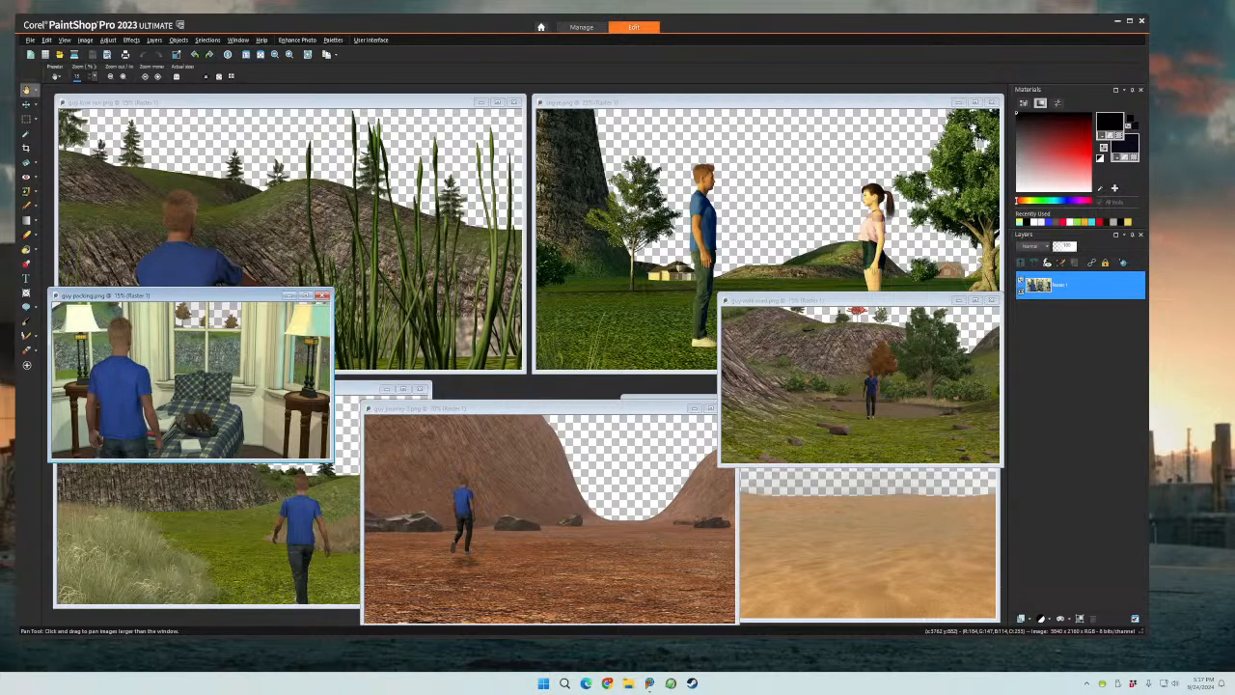
pyautogui.moveTo(1233, 162); pyautogui.dragTo(581, 117)
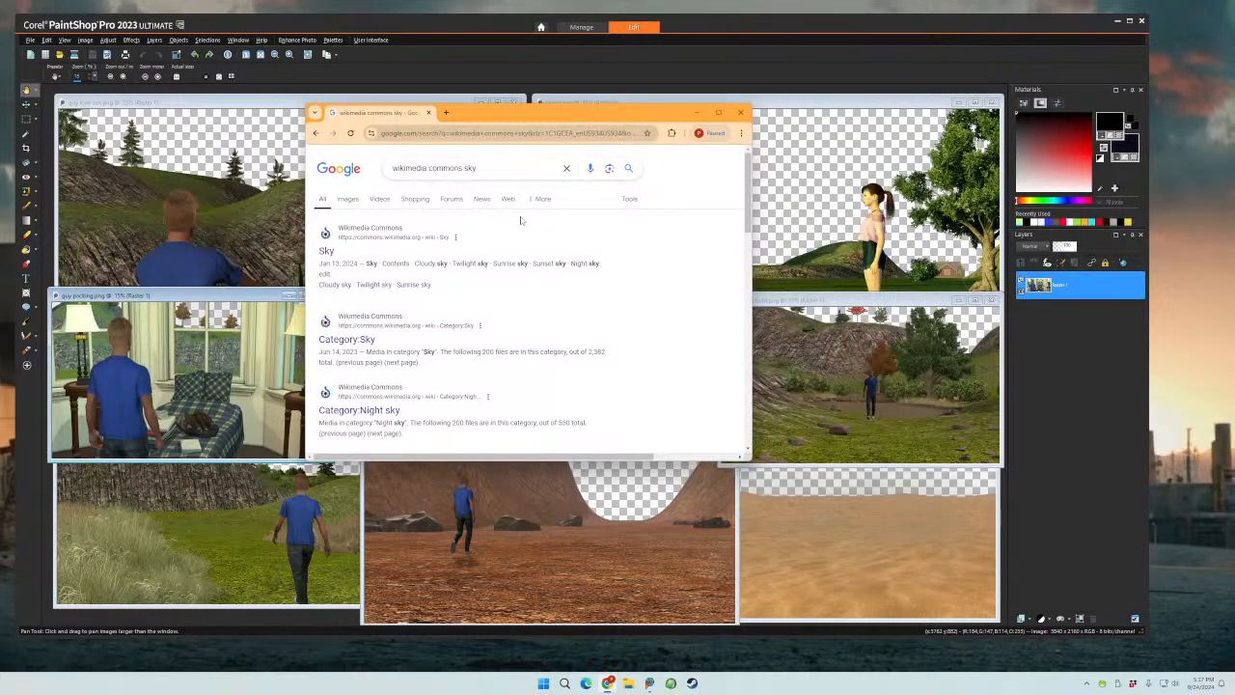
pyautogui.click(348, 200)
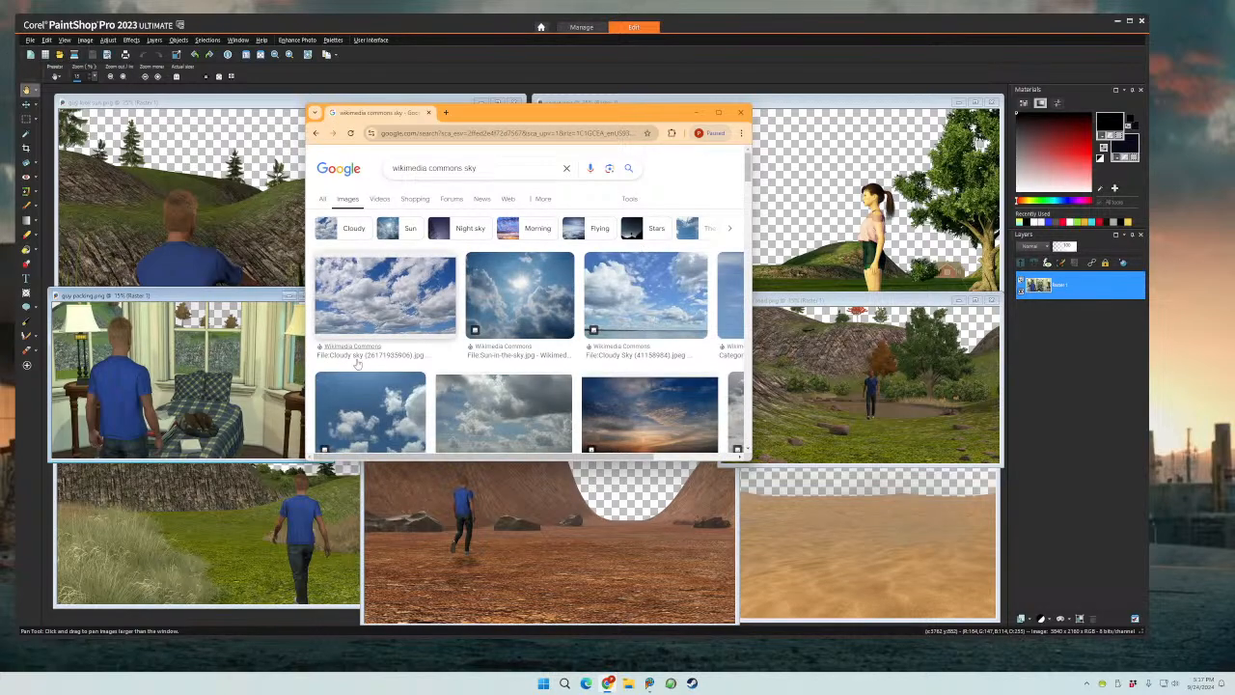
pyautogui.click(356, 354)
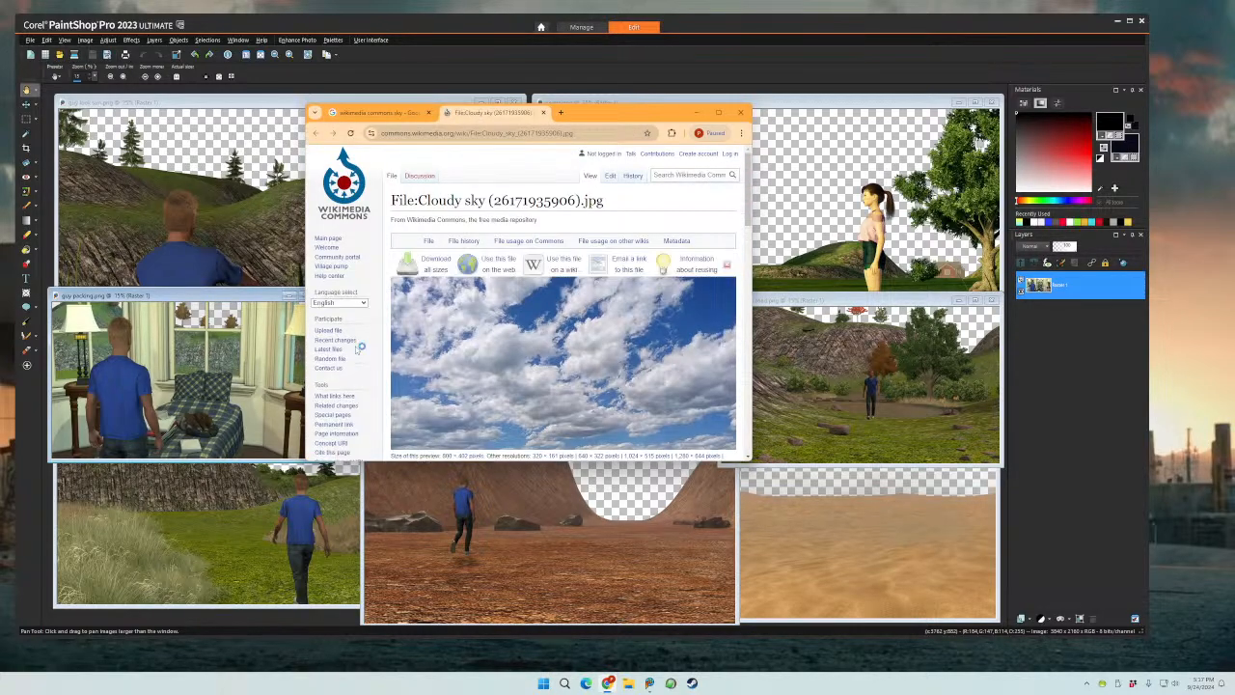
pyautogui.click(435, 263)
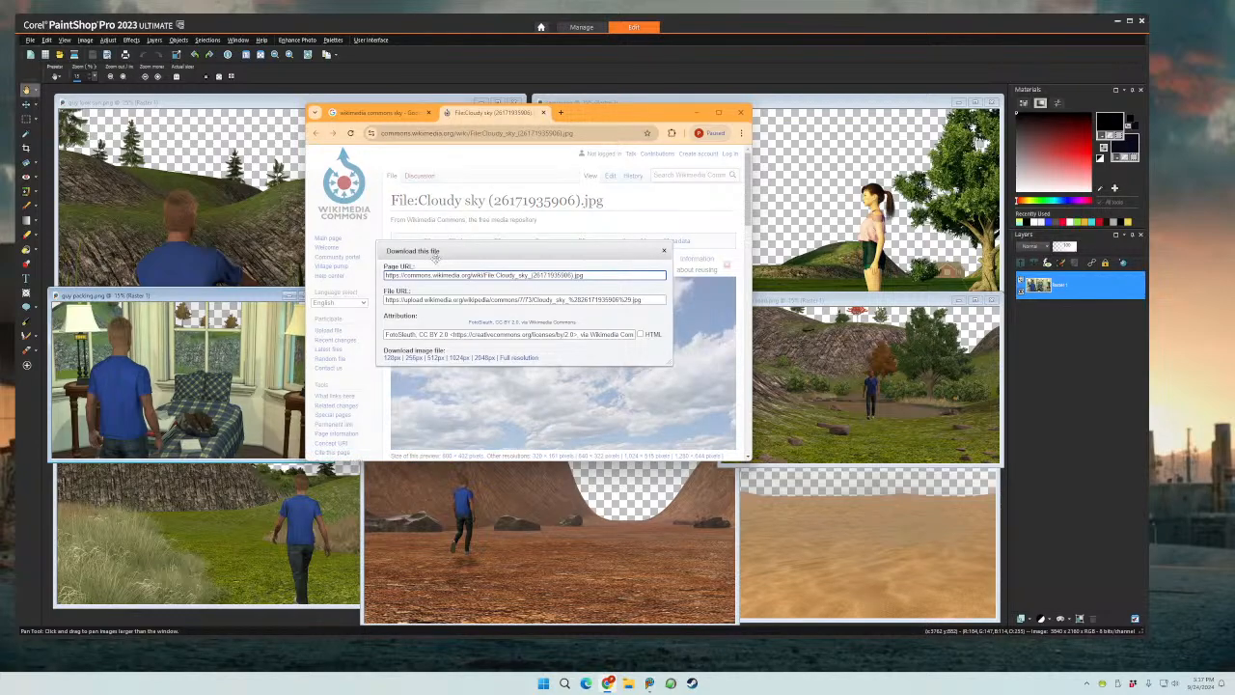
pyautogui.click(519, 358)
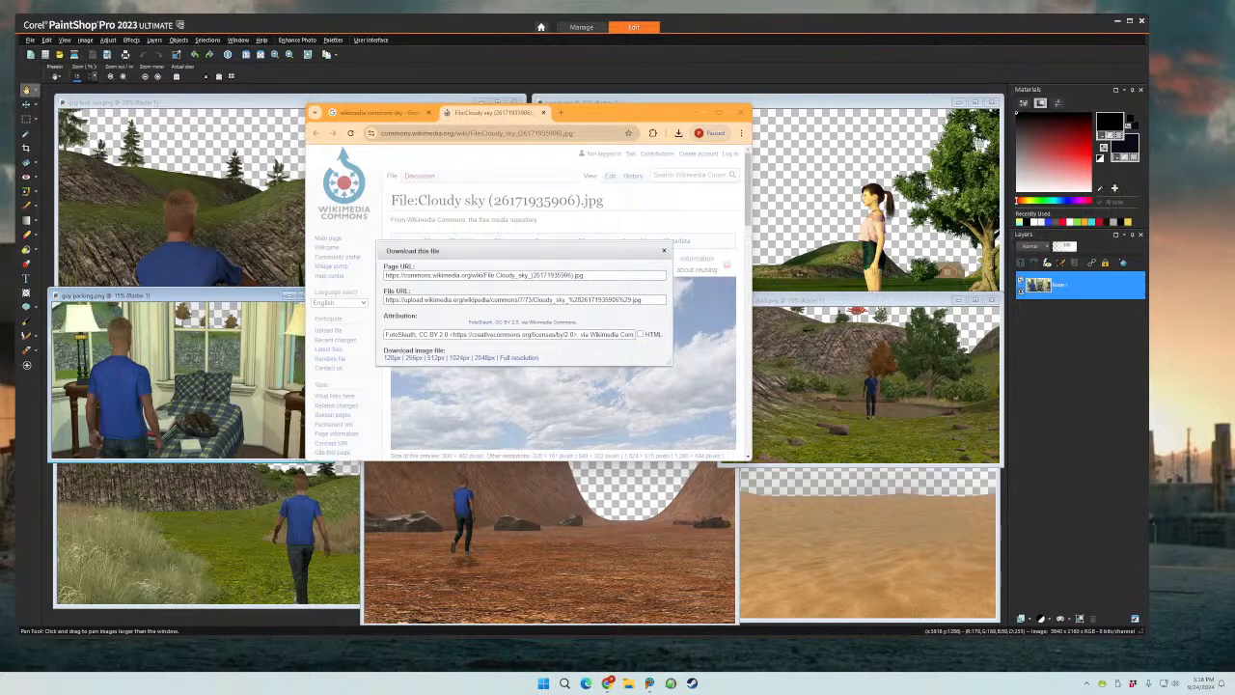
# - Open the downloaded Cloudy sky image in PaintShop Pro, close its Wikimedia page and clear the browser off the workspace
pyautogui.click(907, 555)
pyautogui.click(603, 574)
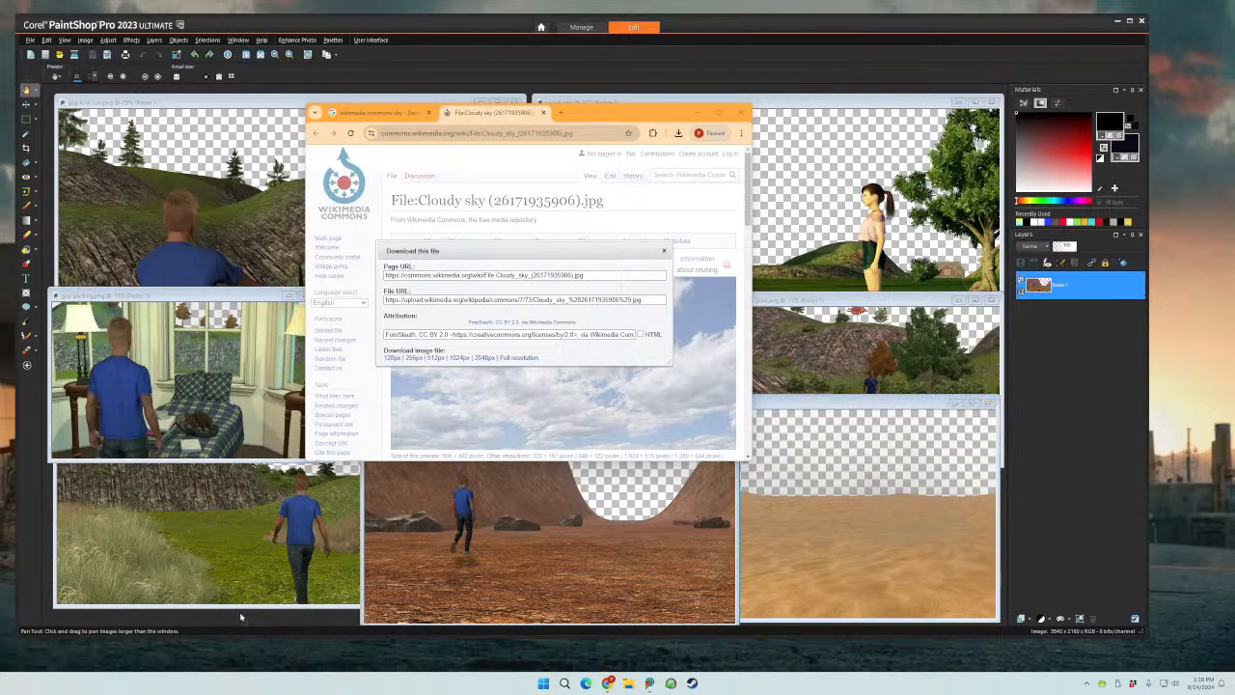
pyautogui.moveTo(226, 624); pyautogui.dragTo(227, 623)
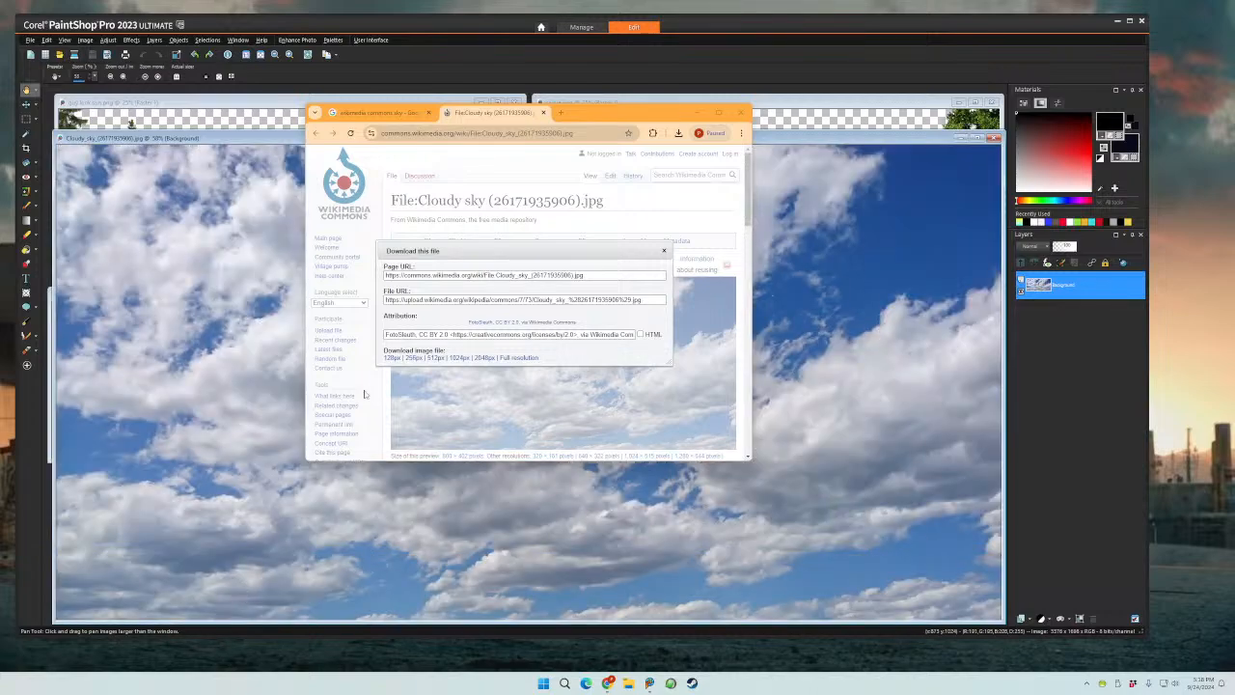
pyautogui.click(542, 112)
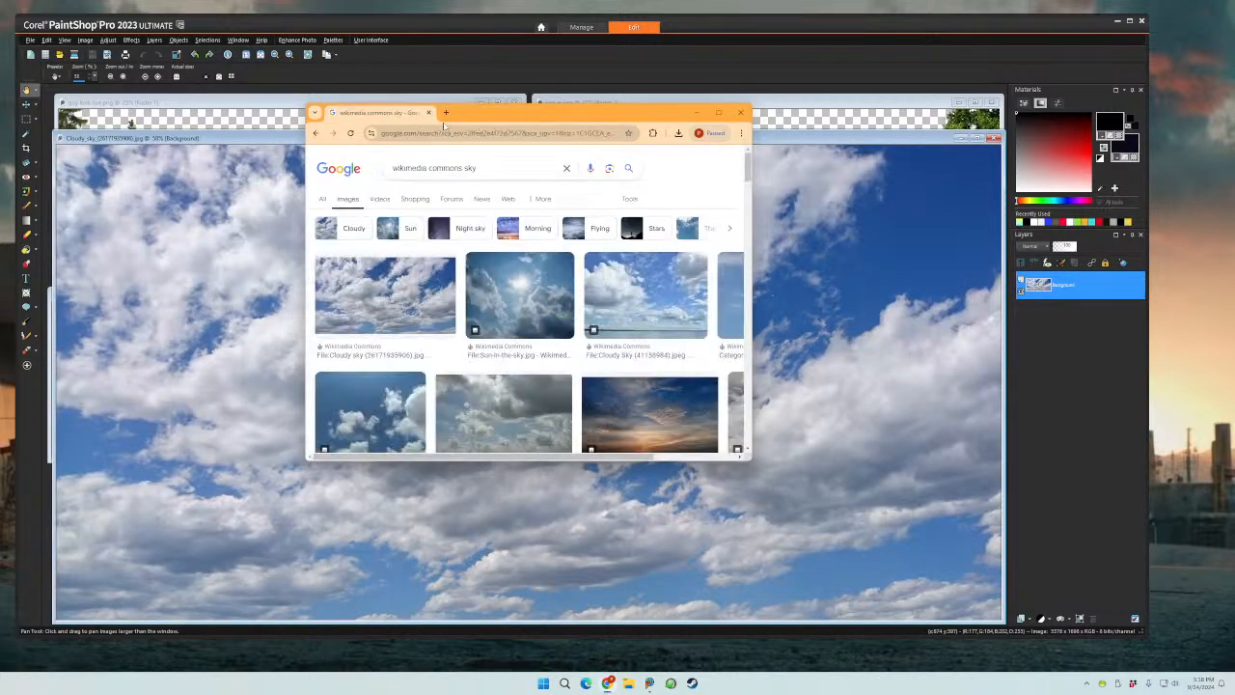
pyautogui.moveTo(432, 116); pyautogui.dragTo(445, 114)
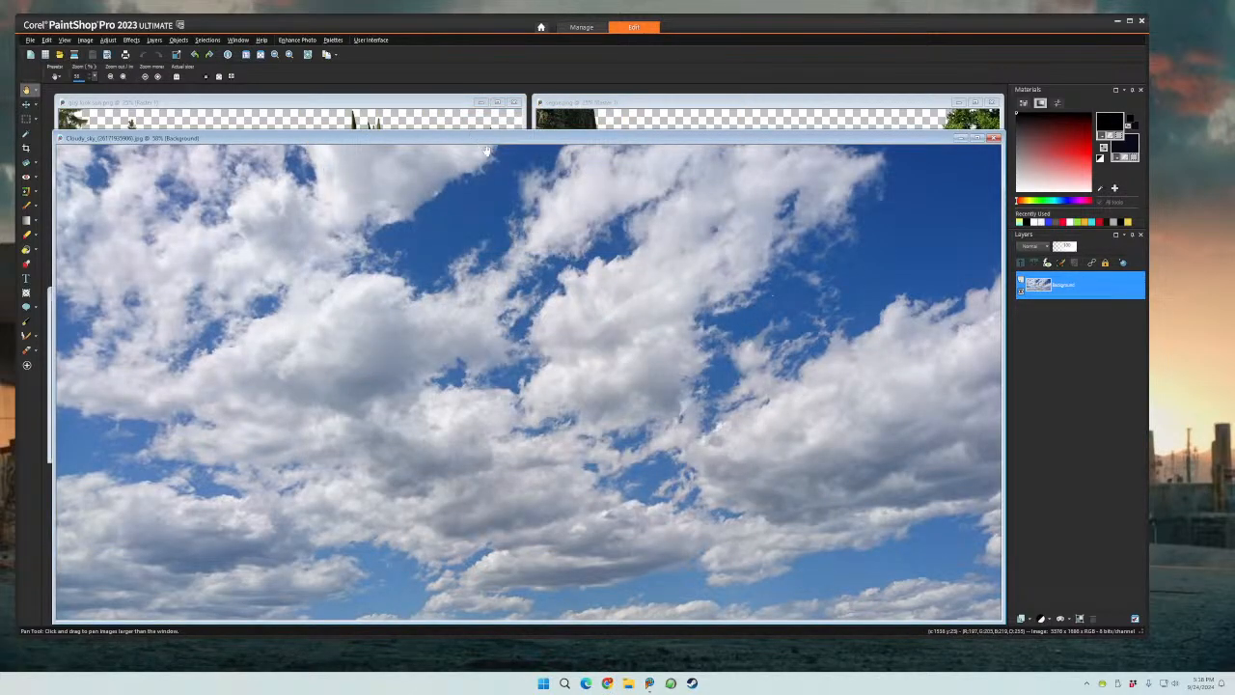
# - Zoom the Cloudy sky image to 20%, place it mid-workspace, and check its pixel dimensions against guy look sun.png
pyautogui.scroll(-1, 406, 290)
pyautogui.scroll(-3, 406, 291)
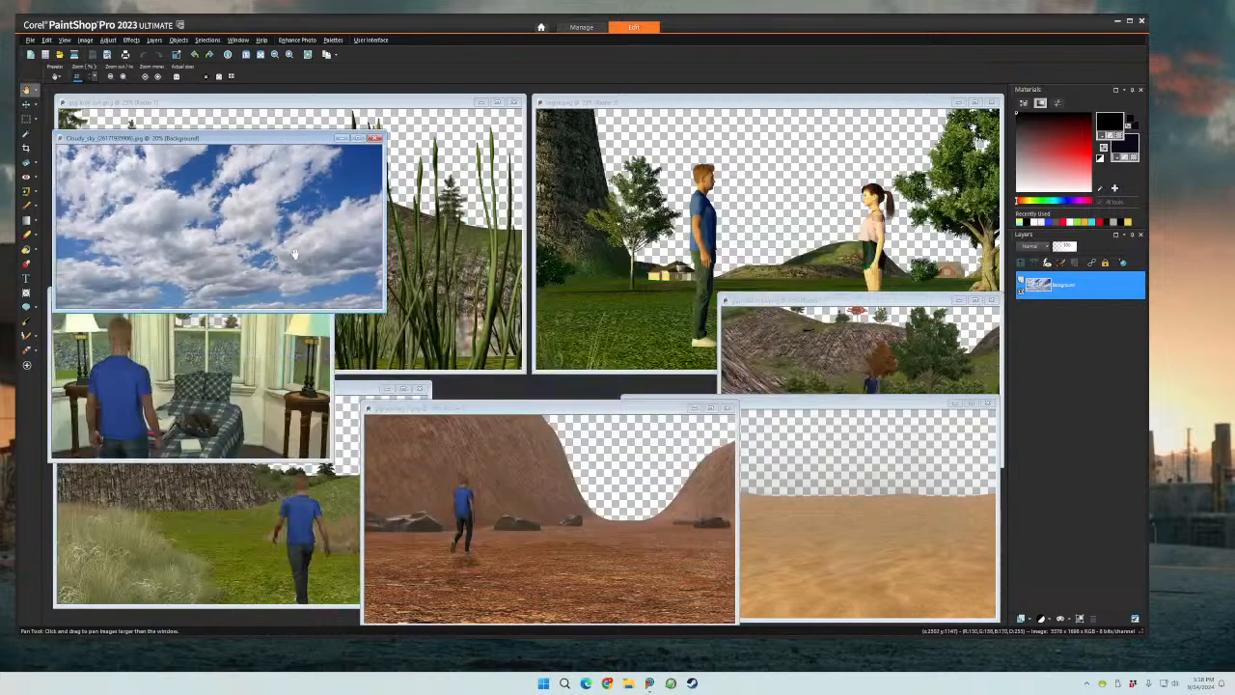
pyautogui.moveTo(229, 142); pyautogui.dragTo(527, 310)
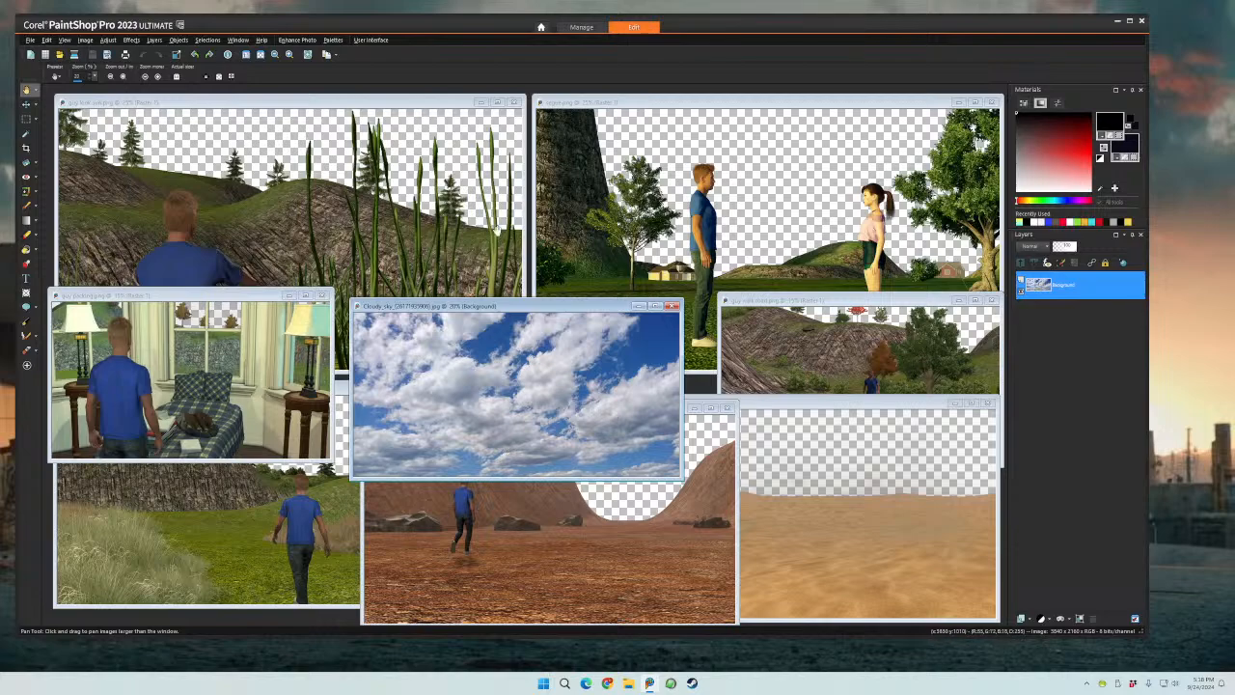
pyautogui.moveTo(534, 309); pyautogui.dragTo(545, 263)
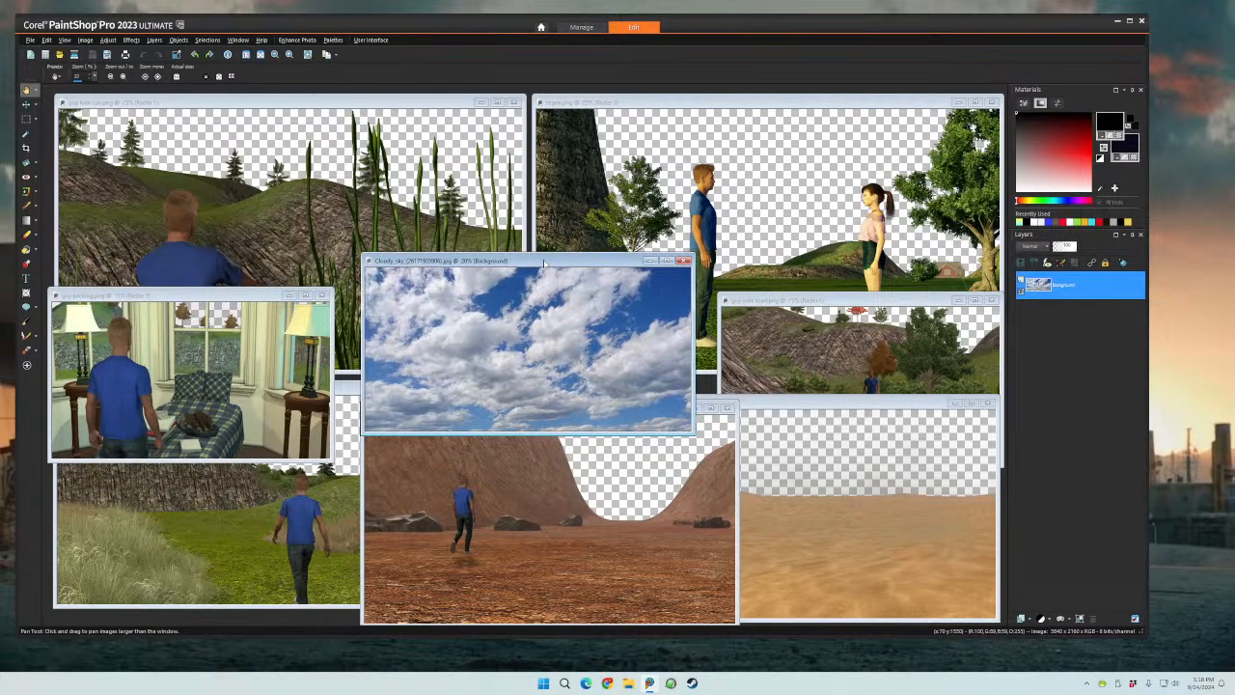
pyautogui.moveTo(536, 262)
pyautogui.mouseDown()
pyautogui.moveTo(526, 237)
pyautogui.moveTo(535, 268)
pyautogui.mouseUp()
pyautogui.click(271, 100)
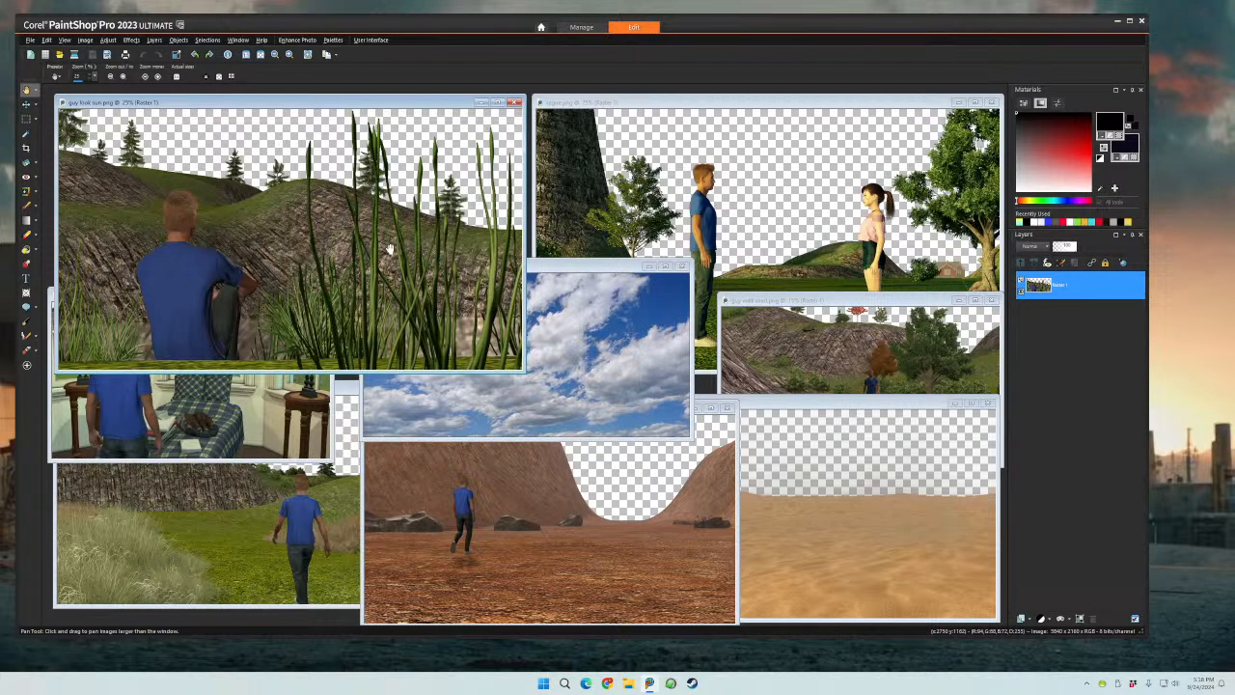
pyautogui.click(606, 274)
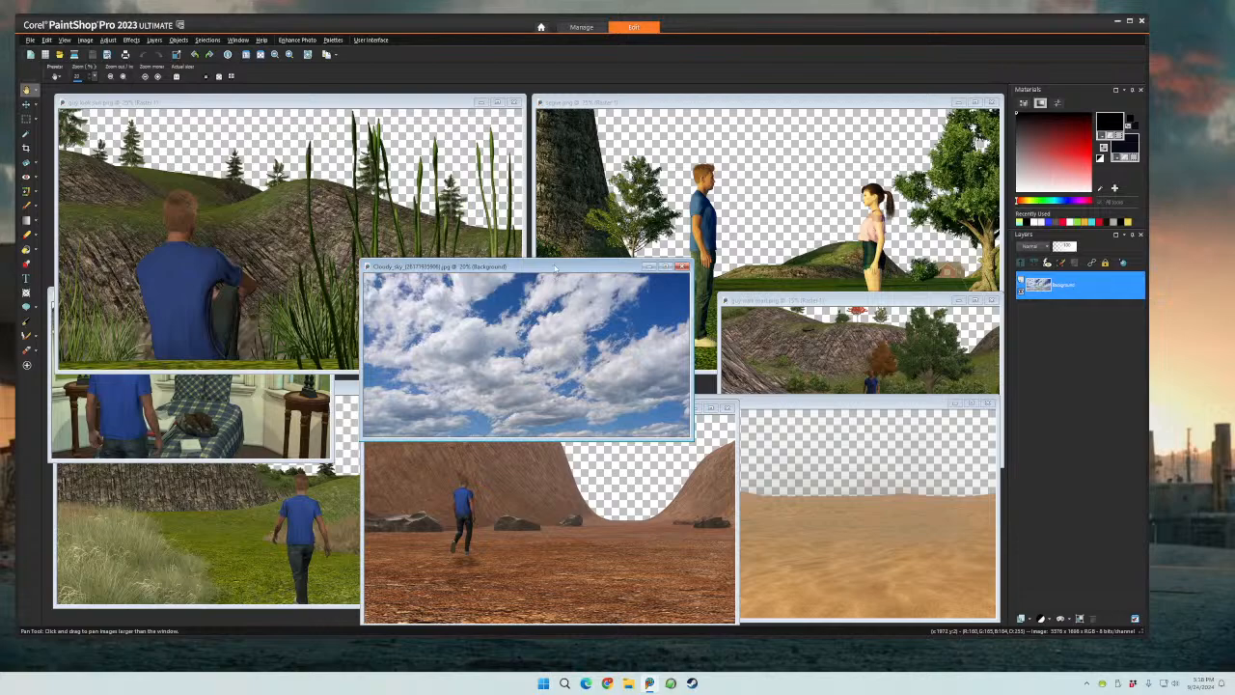
pyautogui.moveTo(555, 270); pyautogui.dragTo(530, 267)
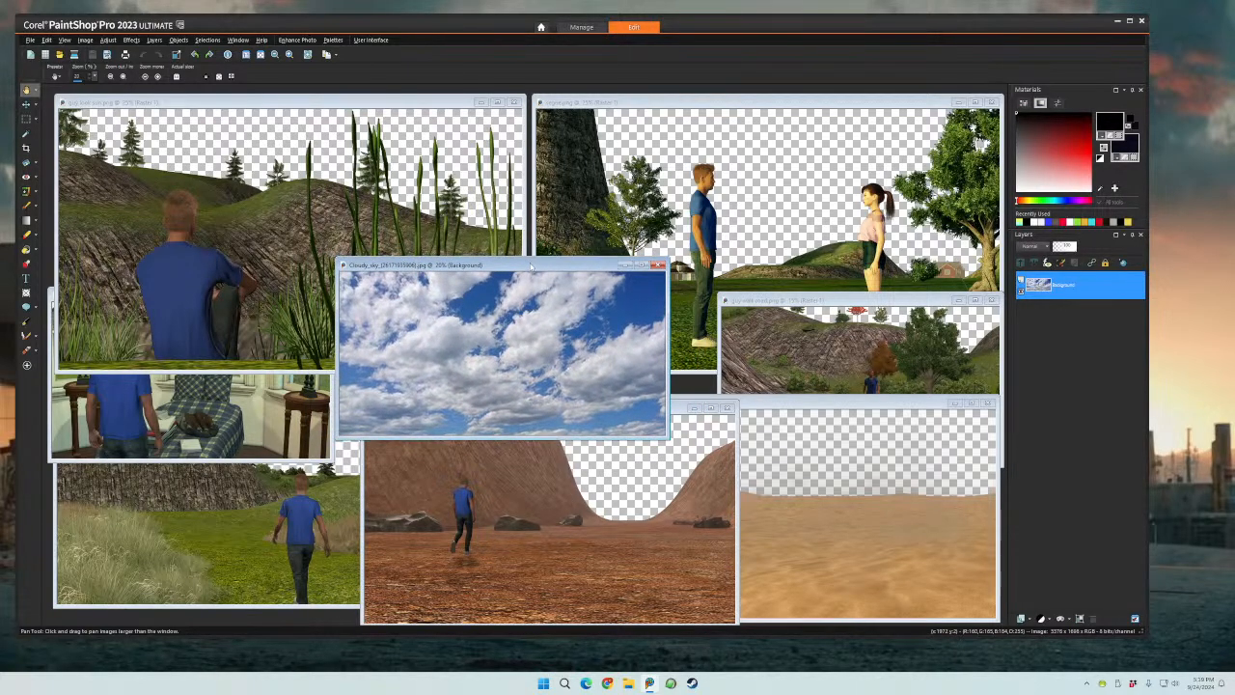
# - Resize the Cloudy sky image by pixels to a height of 2160, using AI-Powered resampling
pyautogui.click(84, 41)
pyautogui.click(106, 100)
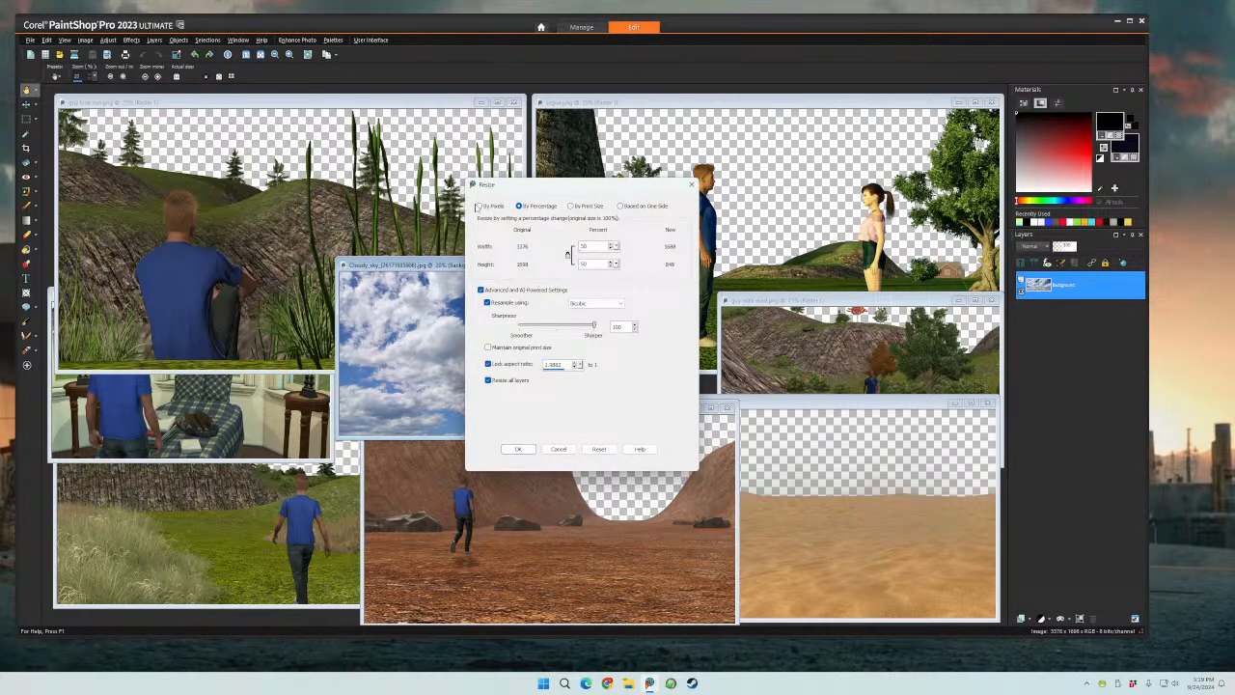
pyautogui.click(480, 207)
pyautogui.doubleClick(597, 264)
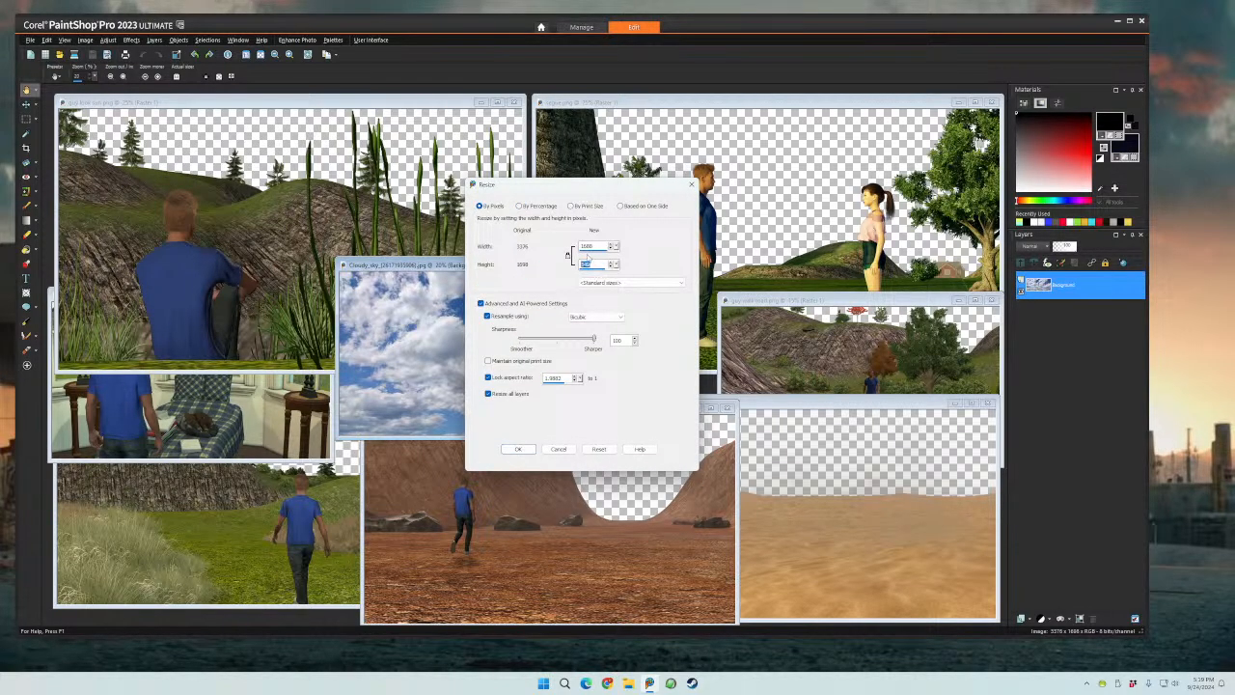
pyautogui.write('2160')
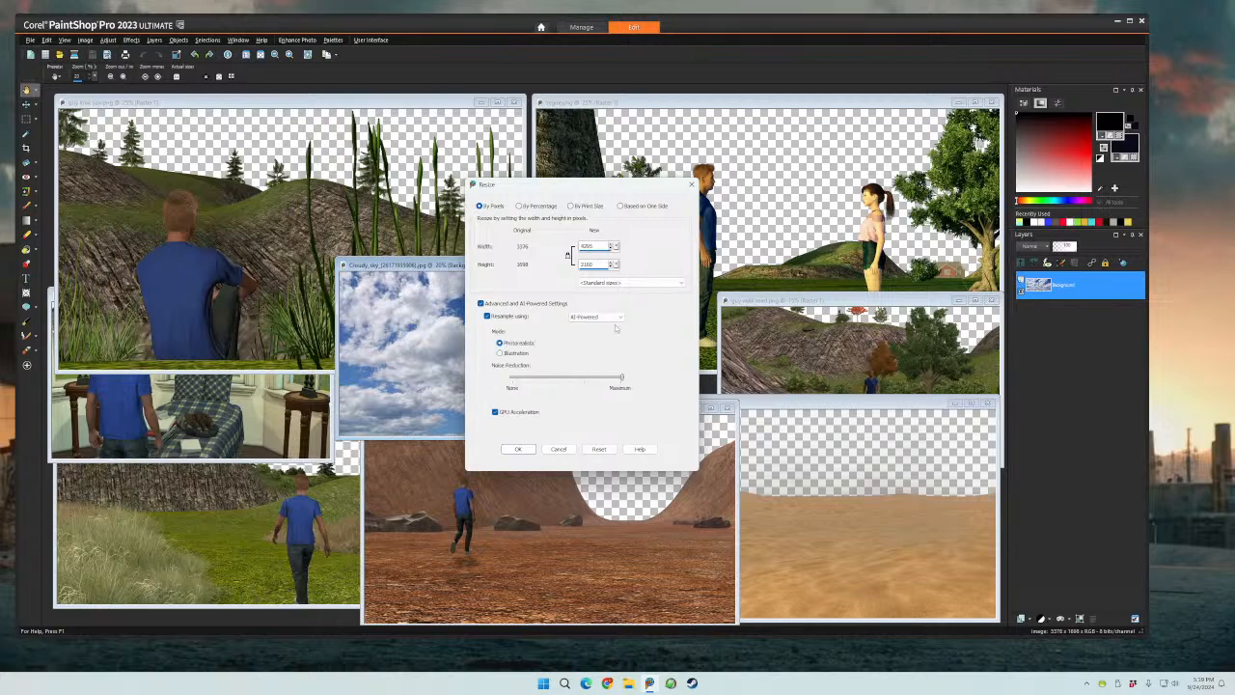
pyautogui.click(518, 449)
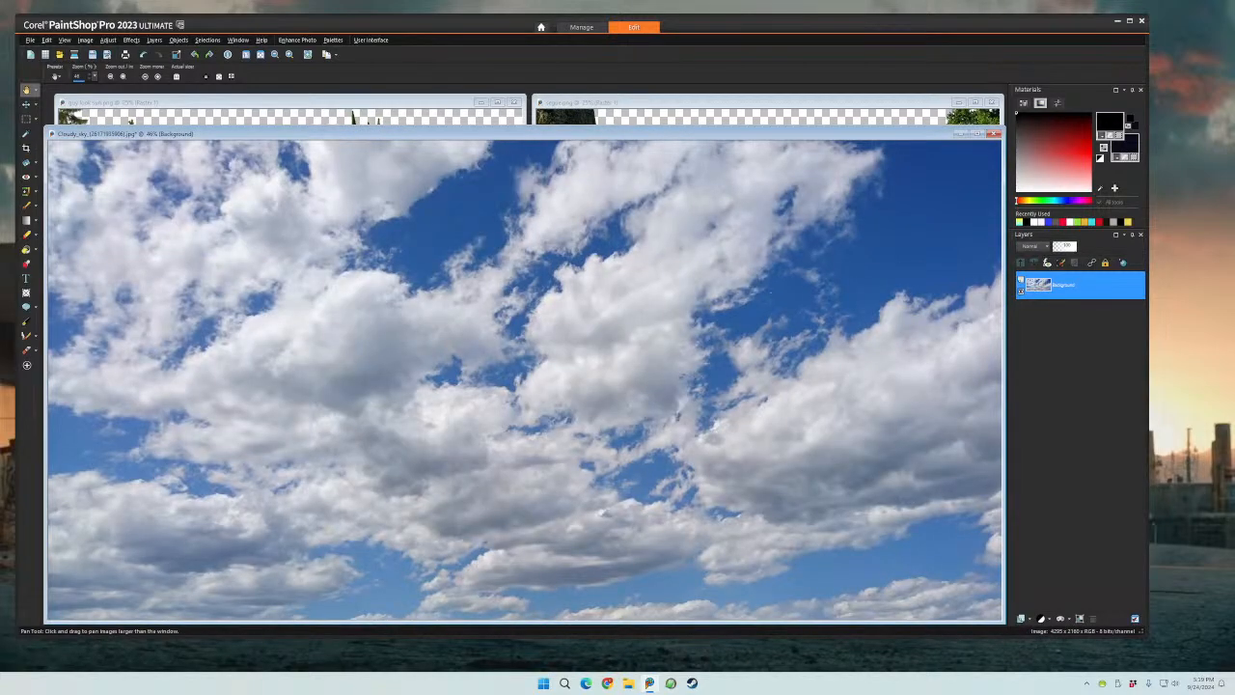
# - Zoom the resized Cloudy sky image to 25% and place it in the middle of the workspace
pyautogui.moveTo(505, 136); pyautogui.dragTo(514, 149)
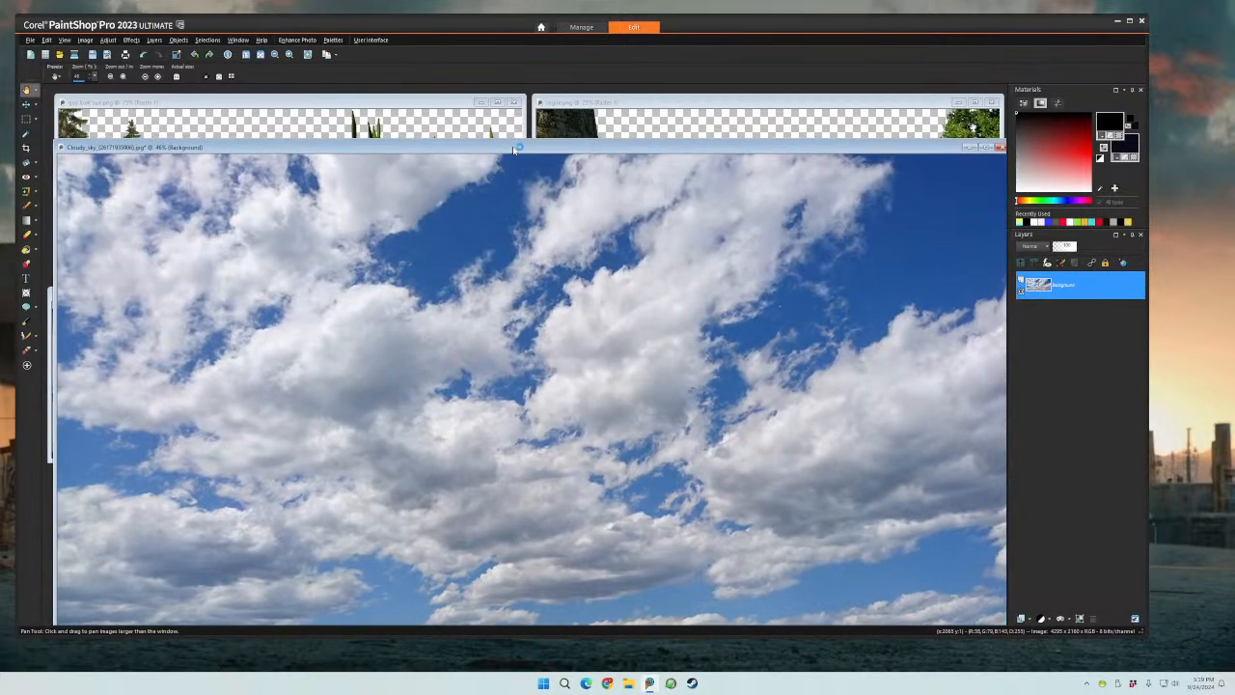
pyautogui.scroll(-2, 435, 199)
pyautogui.moveTo(226, 149); pyautogui.dragTo(470, 208)
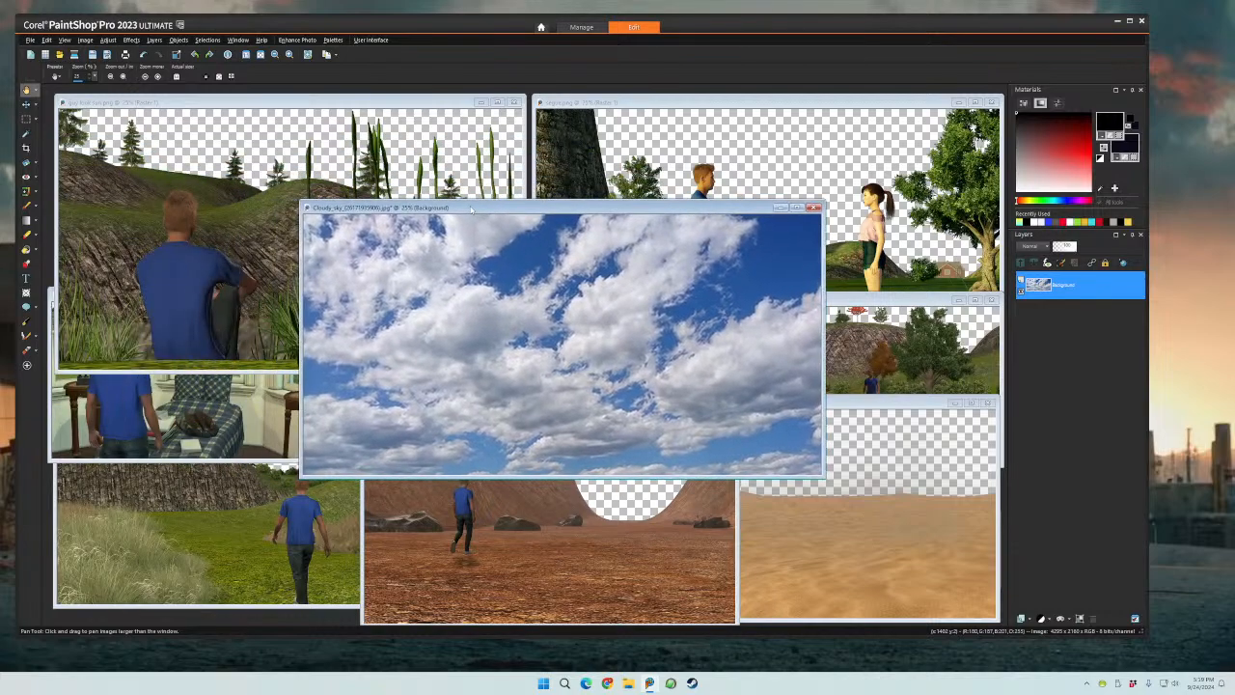
# - Paste the copied sky into guy look sun.png as a new layer and move it below the render layer
pyautogui.click(219, 111)
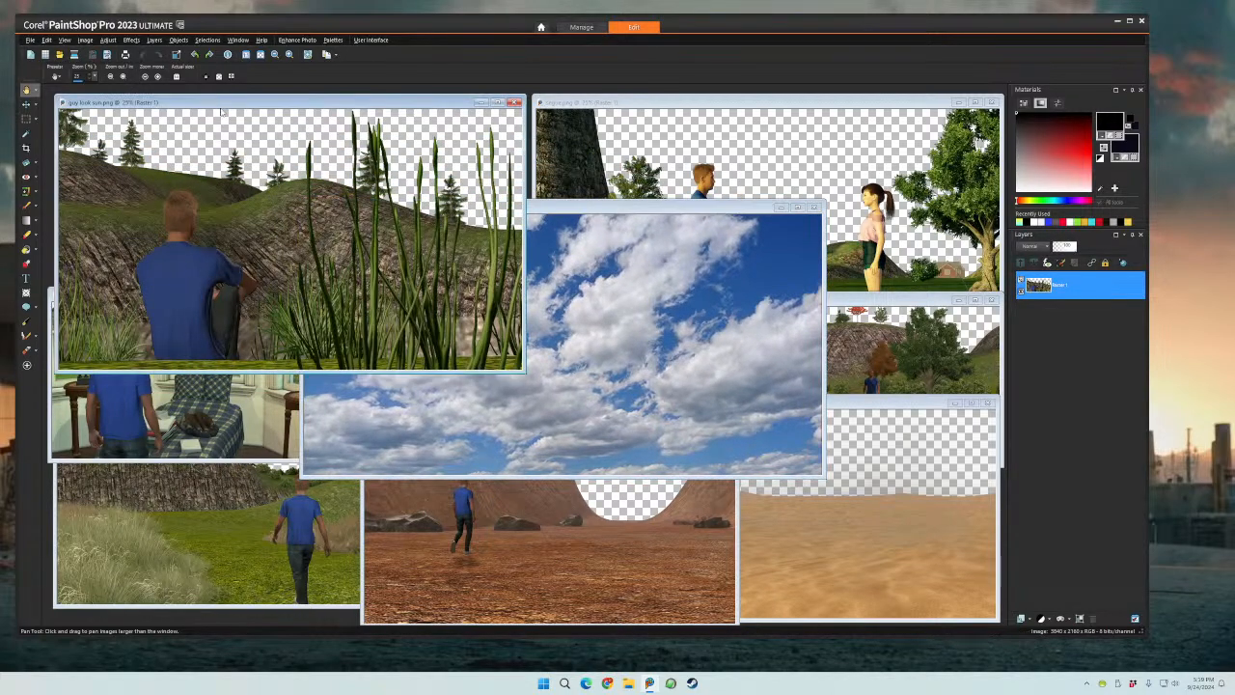
pyautogui.hotkey('ctrl', 'v')
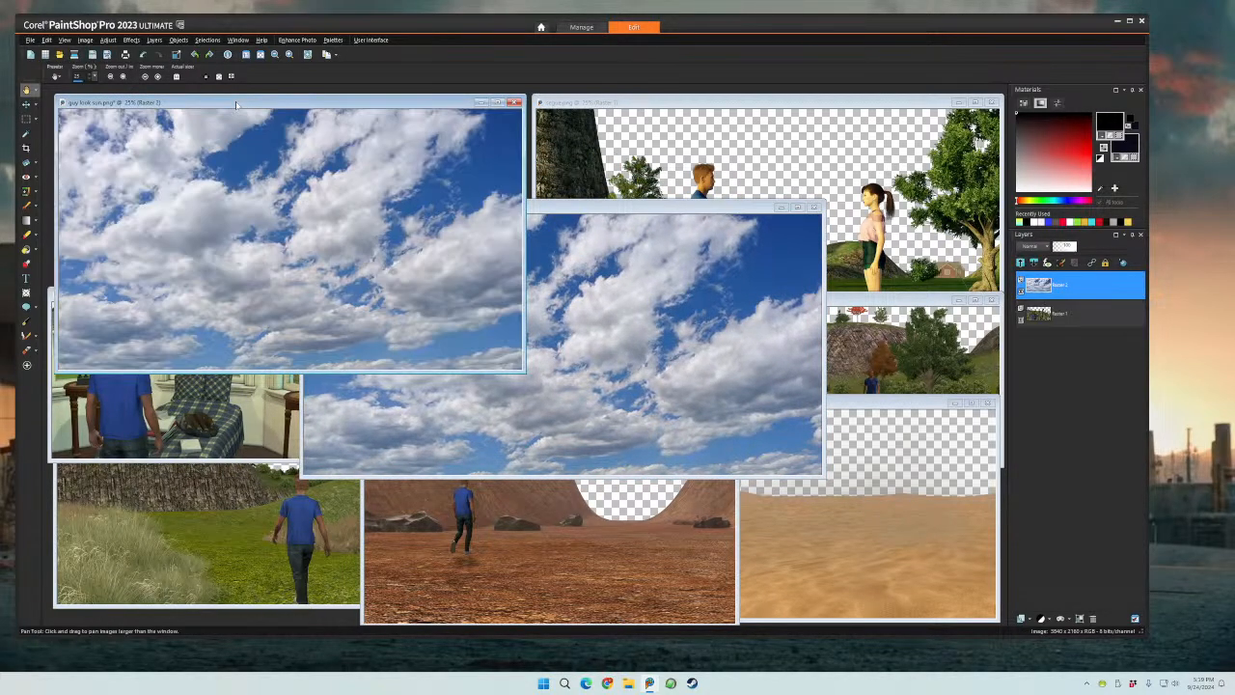
pyautogui.moveTo(1075, 294); pyautogui.dragTo(1078, 324)
# - Add the copied sky to segue.png as a layer behind the render, and keep its window at the workspace's upper-right
pyautogui.click(690, 103)
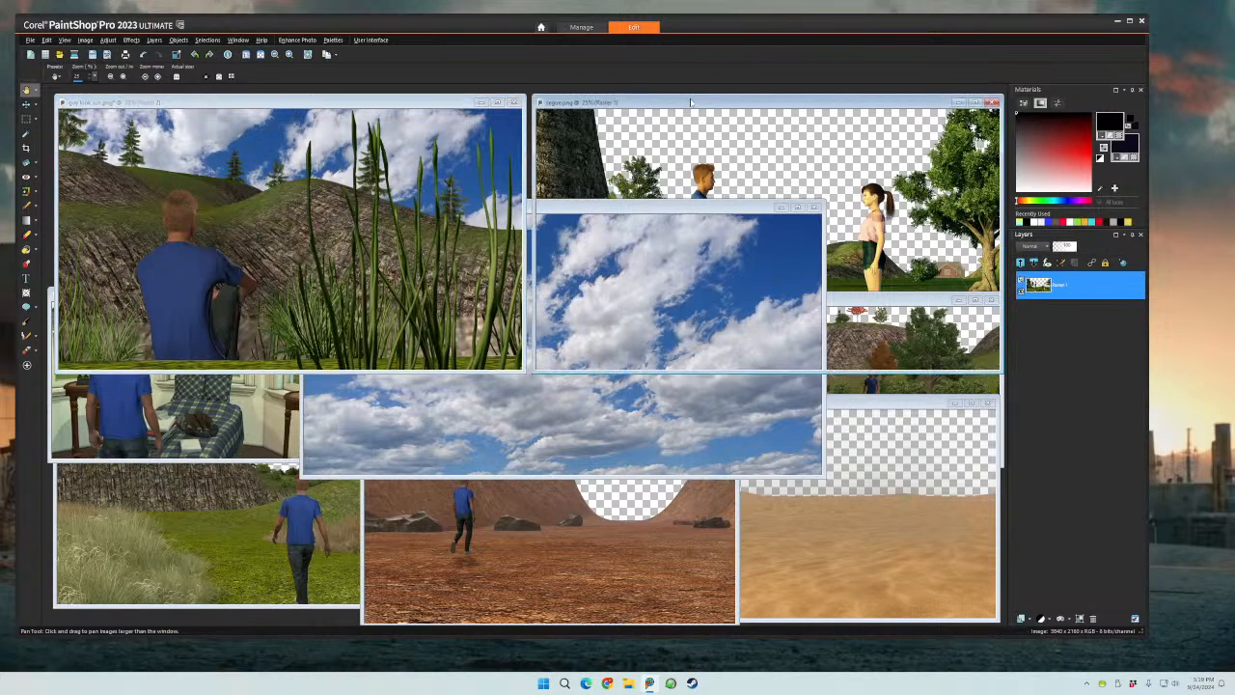
pyautogui.moveTo(690, 103); pyautogui.dragTo(421, 106)
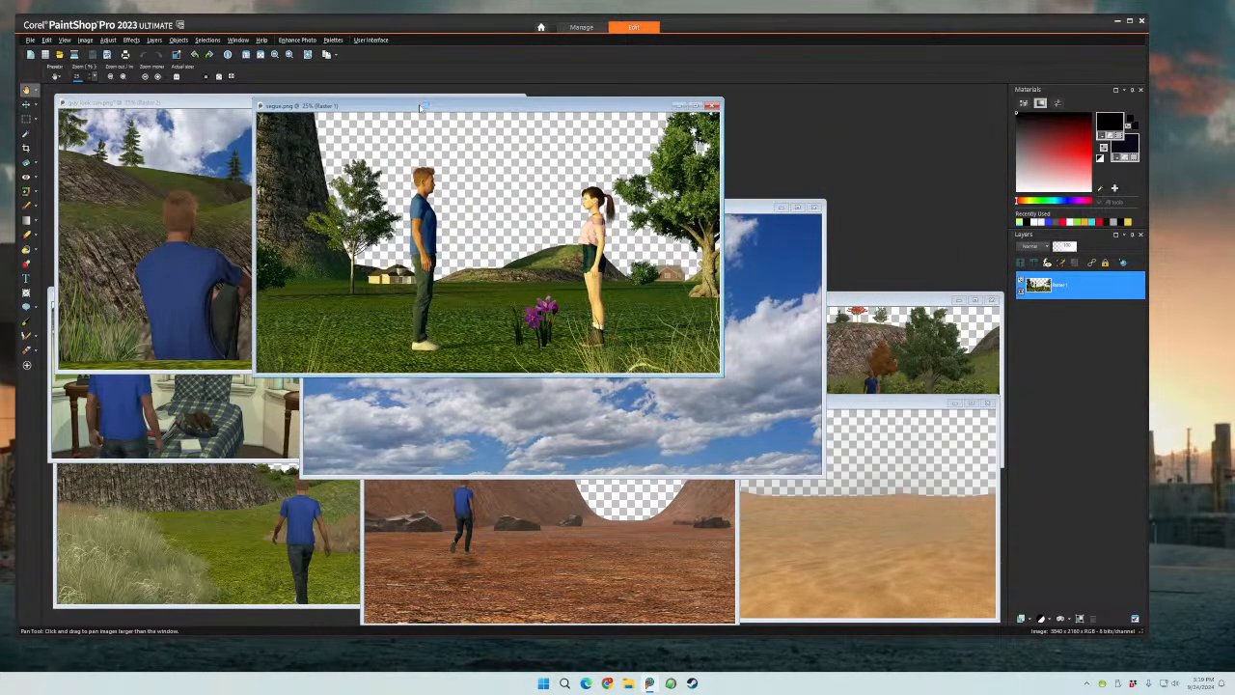
pyautogui.hotkey('ctrl', 'v')
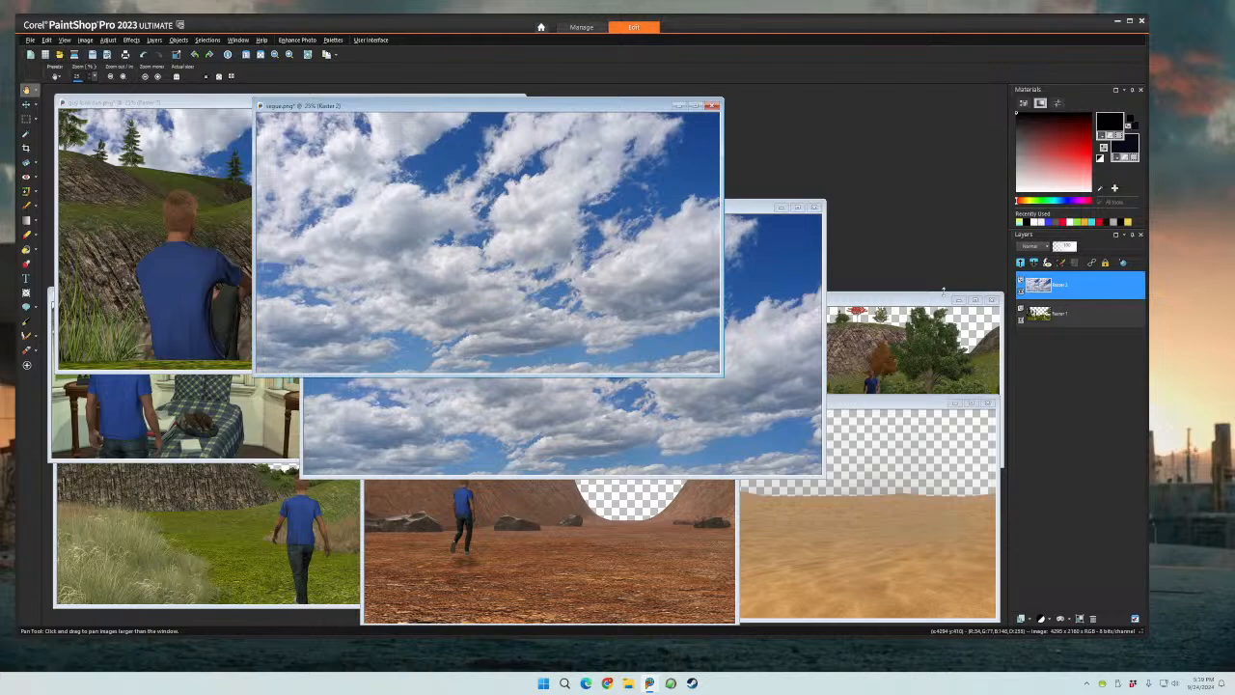
pyautogui.moveTo(1094, 289); pyautogui.dragTo(1091, 322)
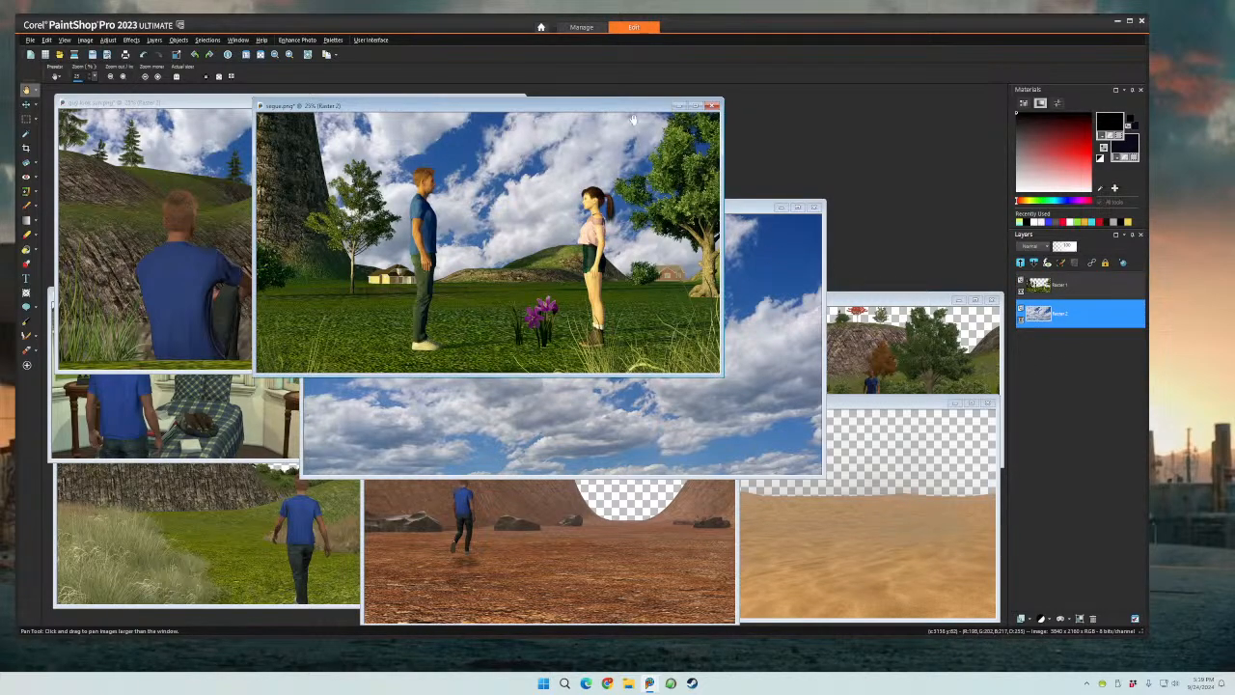
pyautogui.moveTo(616, 110); pyautogui.dragTo(901, 110)
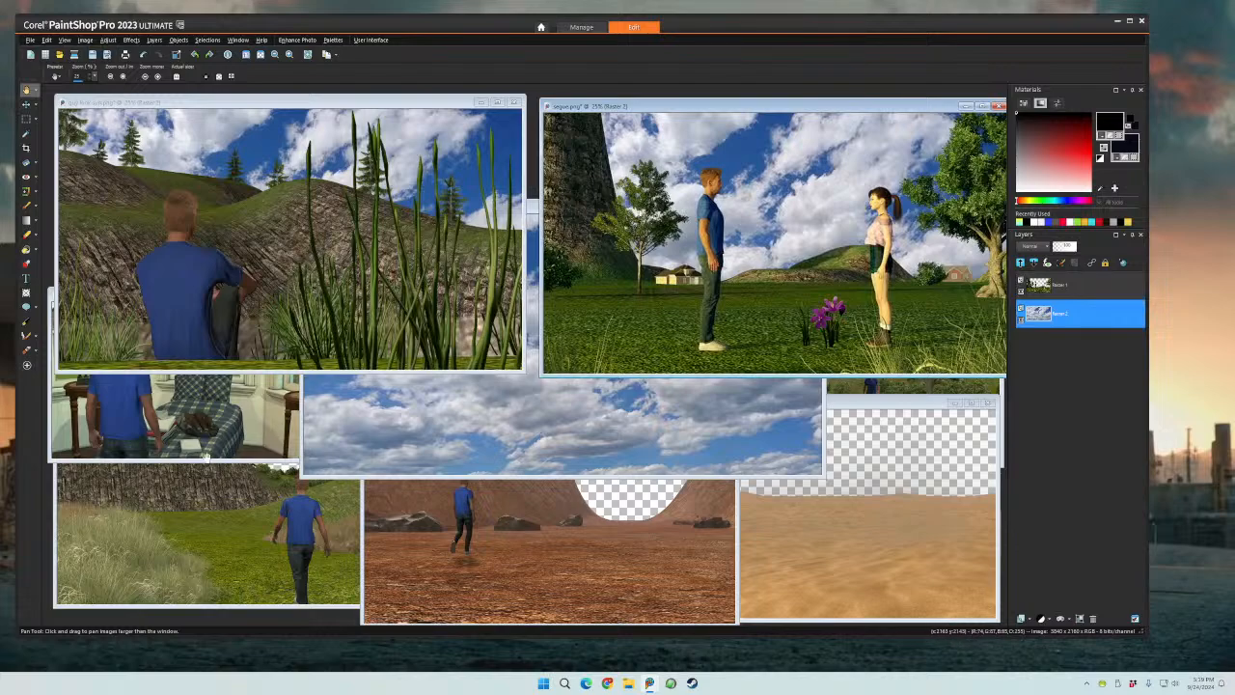
# - Paste the sky into guy packing.png as a new layer and move it beneath the room render
pyautogui.click(258, 424)
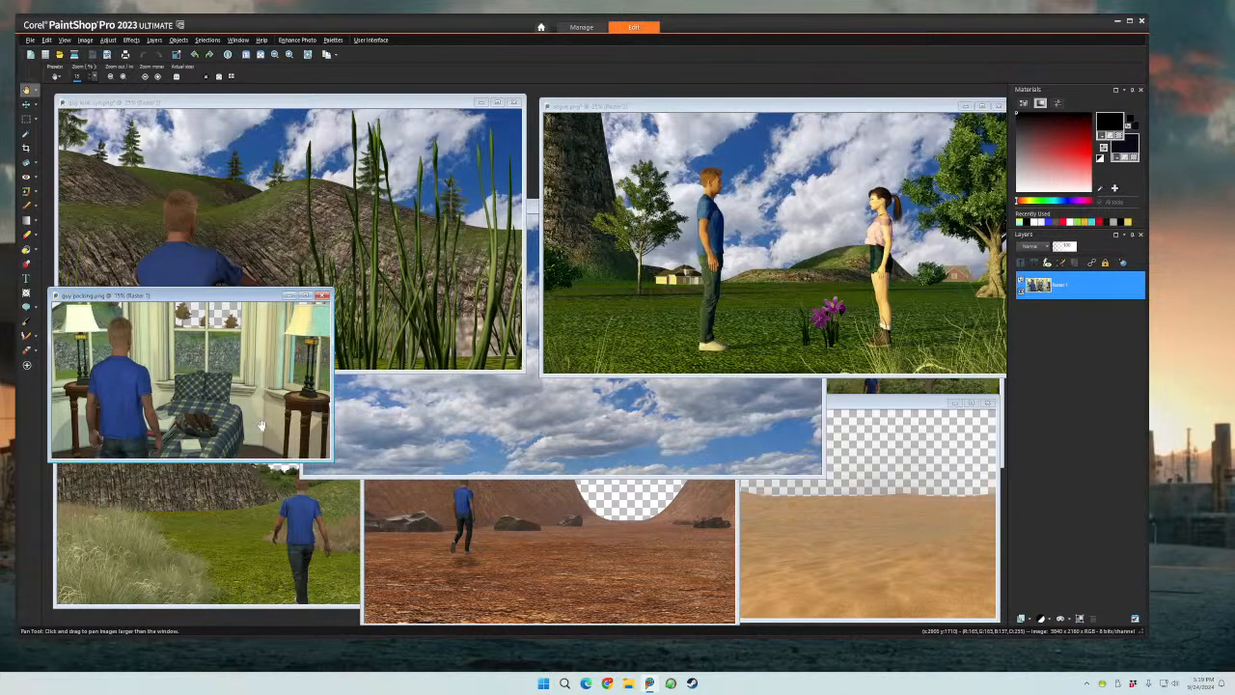
pyautogui.hotkey('ctrl', 'l')
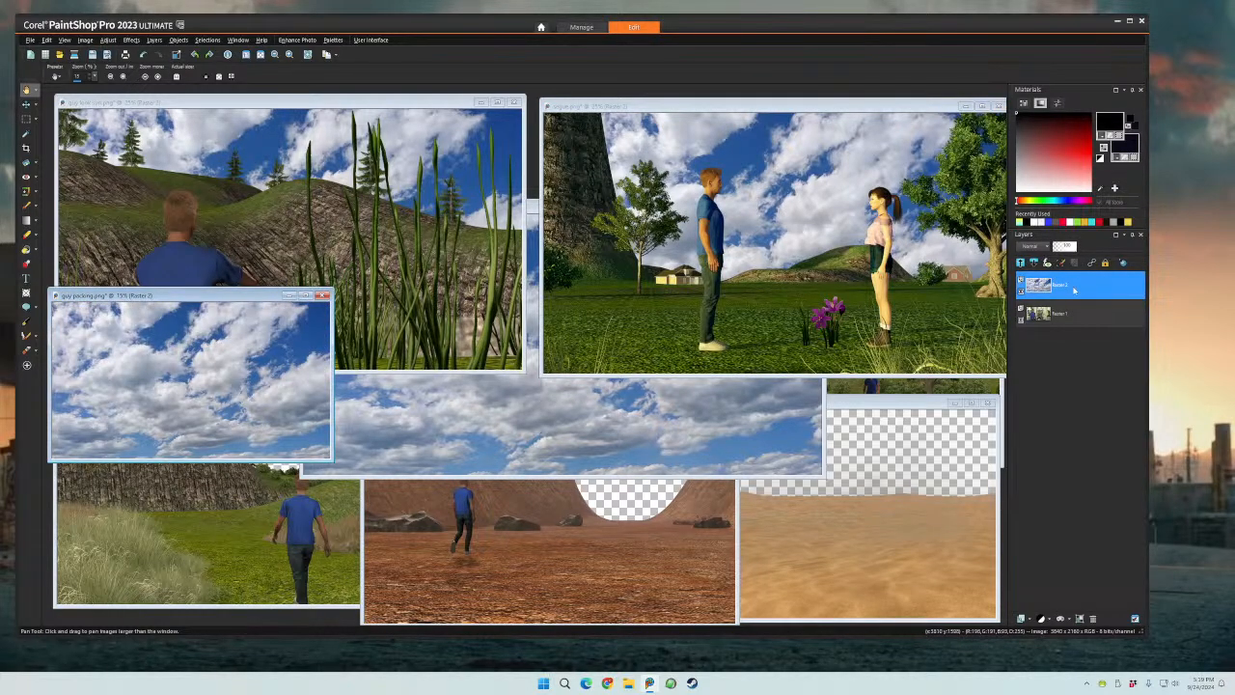
pyautogui.moveTo(1087, 311); pyautogui.dragTo(1084, 331)
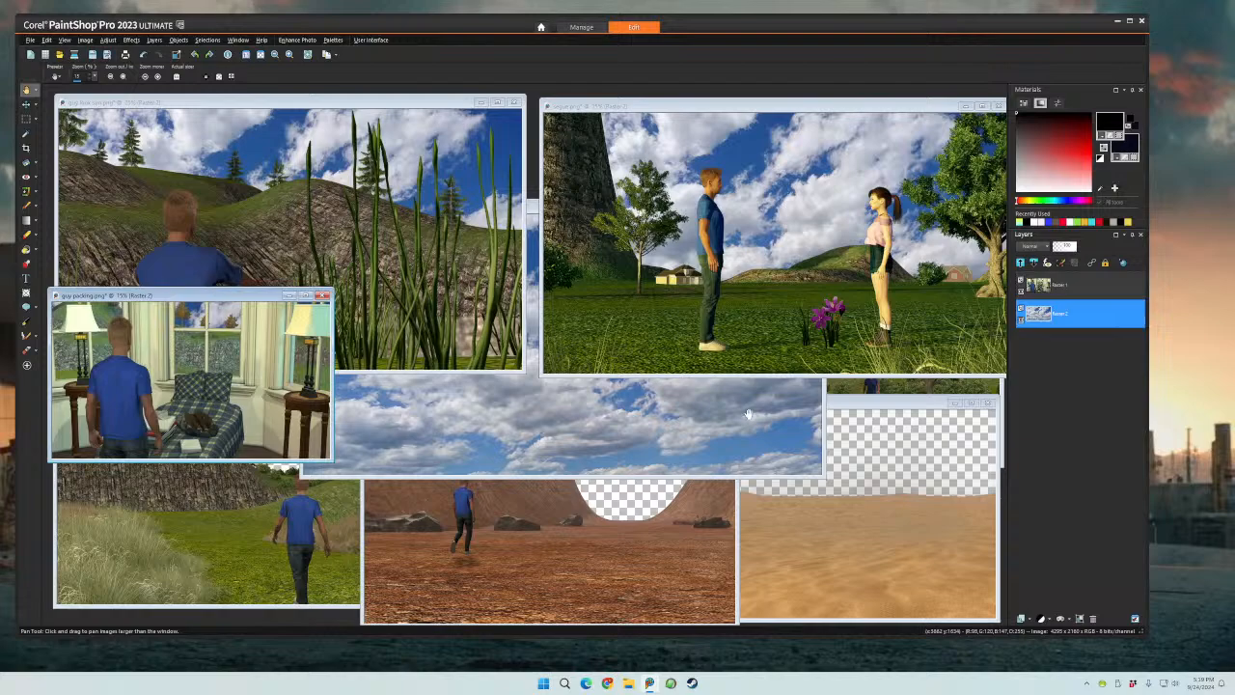
# - Paste the sky into guy journey 1.png as a new layer and move it beneath the grassy hill render
pyautogui.click(208, 604)
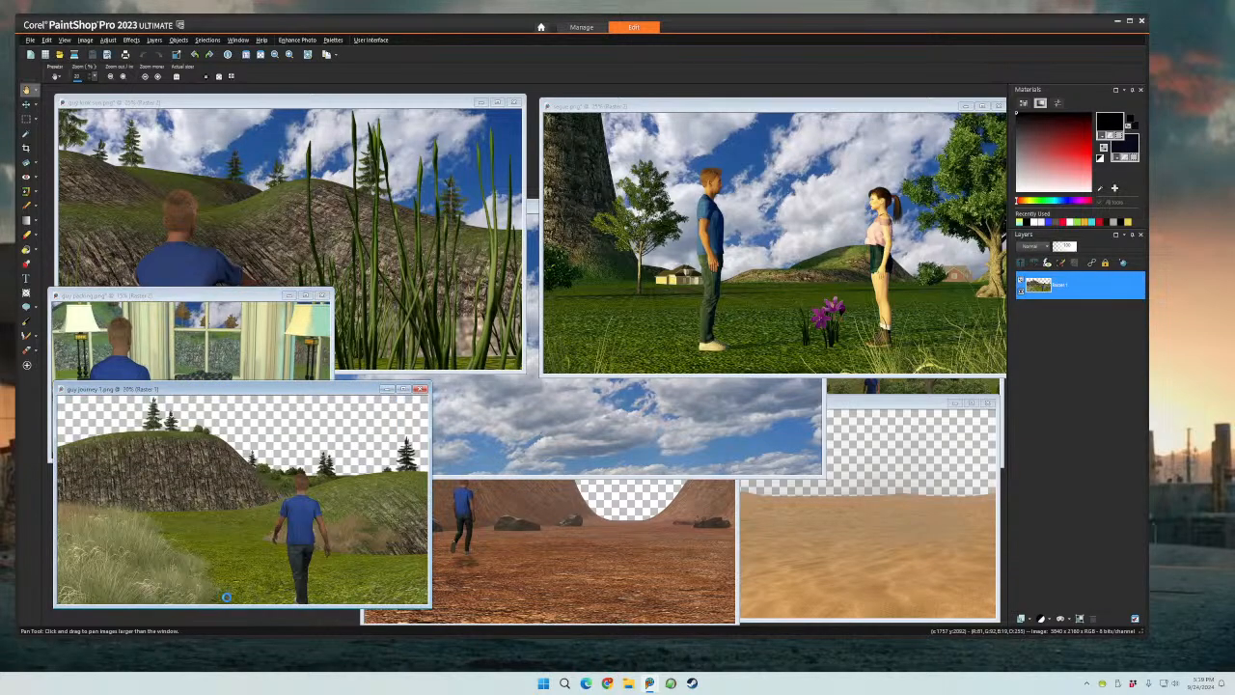
pyautogui.hotkey('ctrl', 'l')
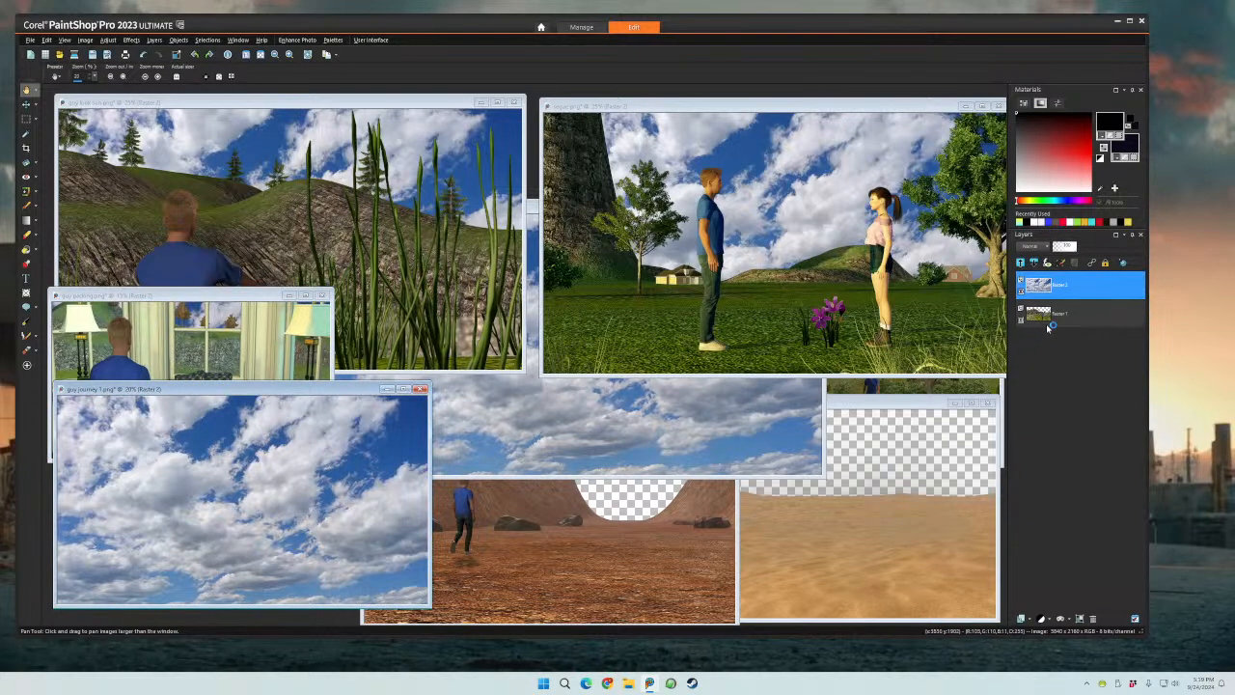
pyautogui.moveTo(1076, 288); pyautogui.dragTo(1076, 326)
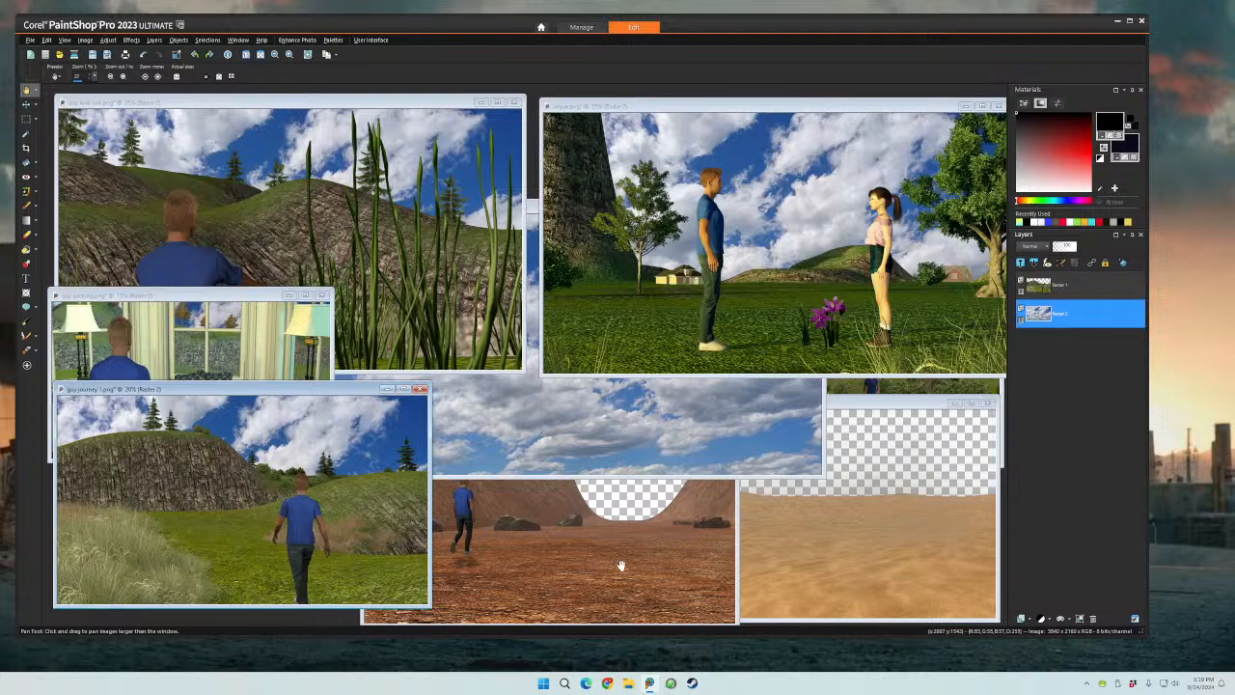
# - Paste the sky into guy journey 2.png as a new layer and move it beneath the red canyon render
pyautogui.click(546, 621)
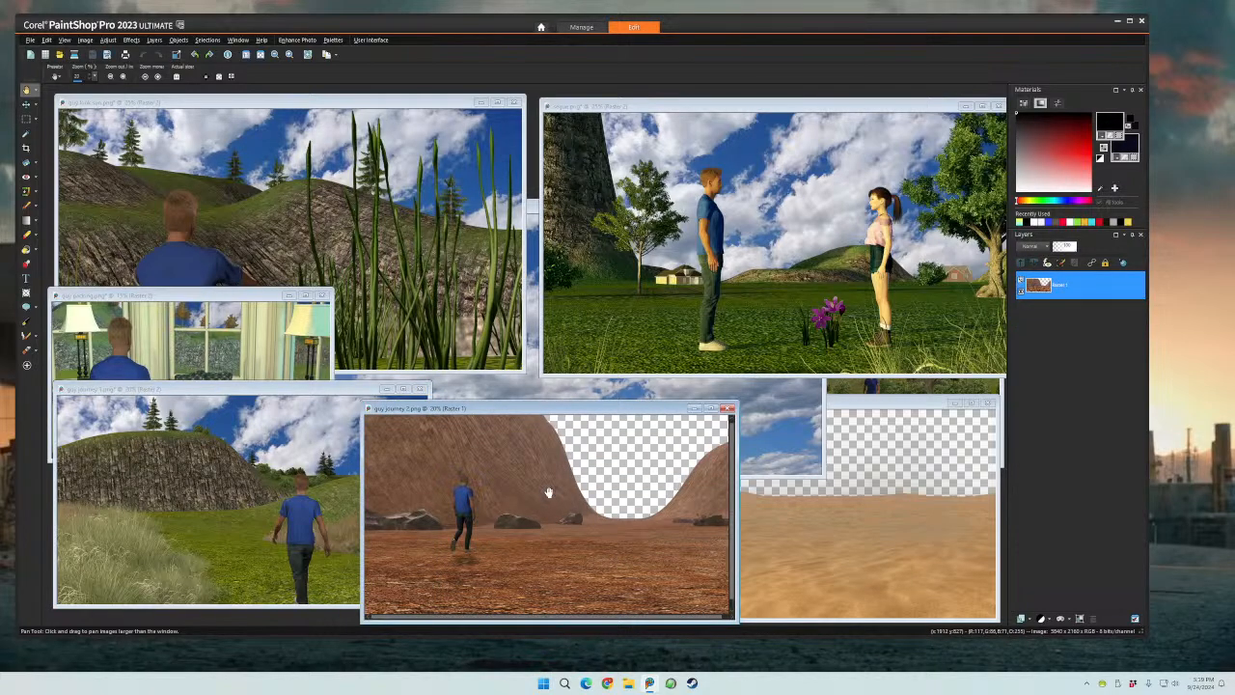
pyautogui.hotkey('ctrl', 'l')
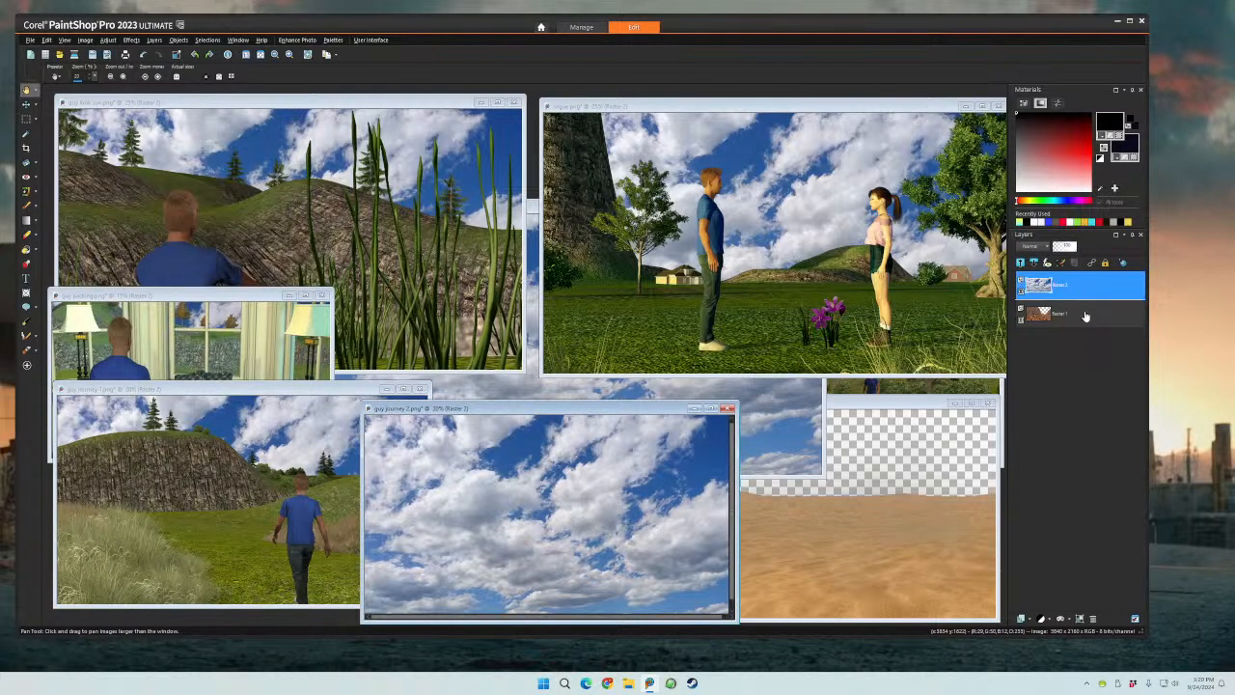
pyautogui.moveTo(1084, 316); pyautogui.dragTo(1085, 322)
# - Paste the sky into guy journey 3.png as a new layer and move it beneath the desert render
pyautogui.click(865, 619)
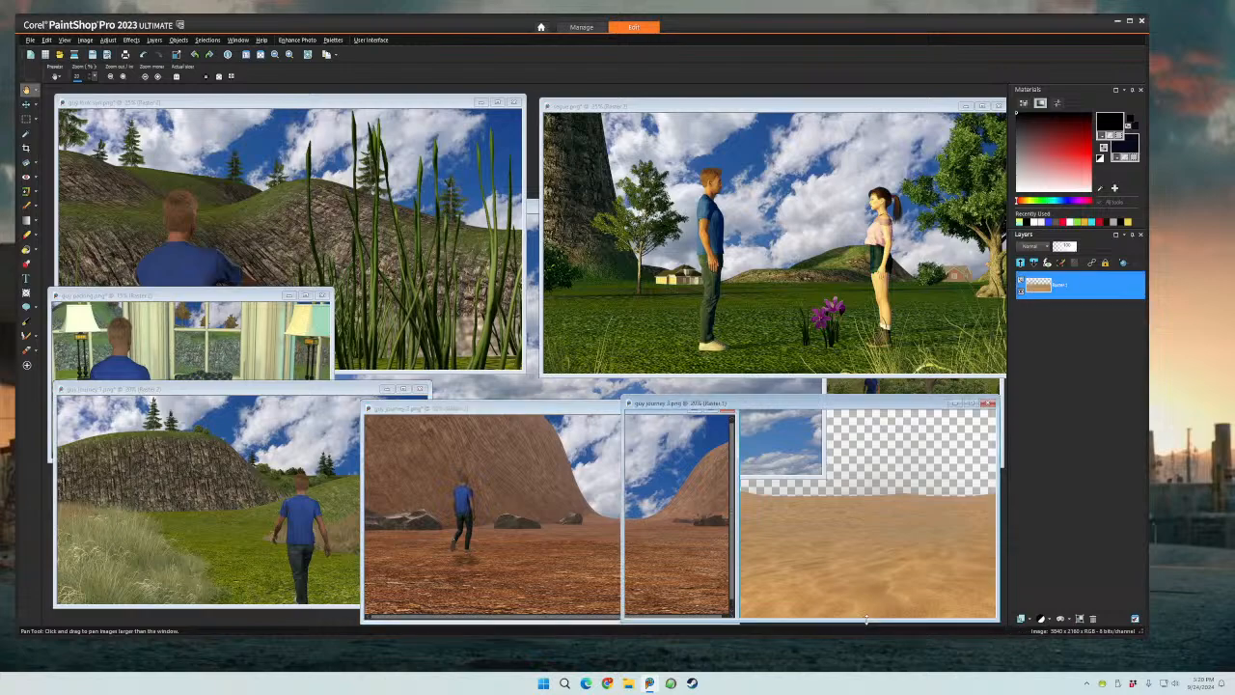
pyautogui.hotkey('ctrl', 'l')
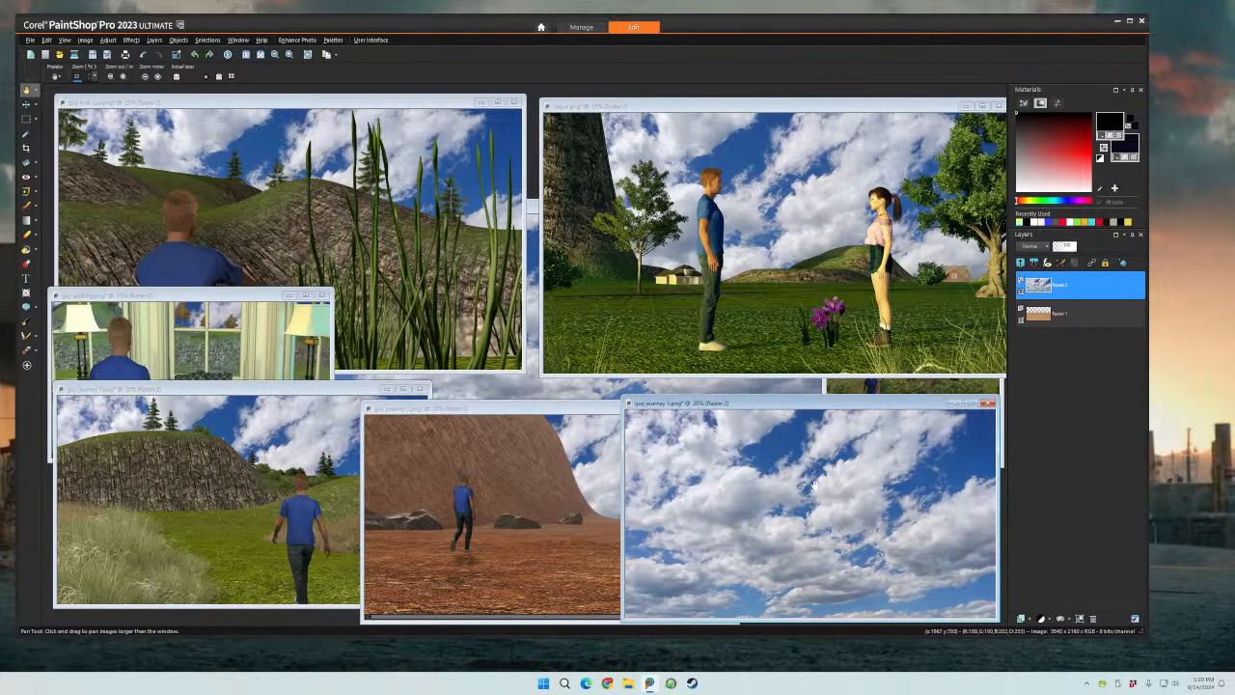
pyautogui.moveTo(1083, 283); pyautogui.dragTo(1083, 320)
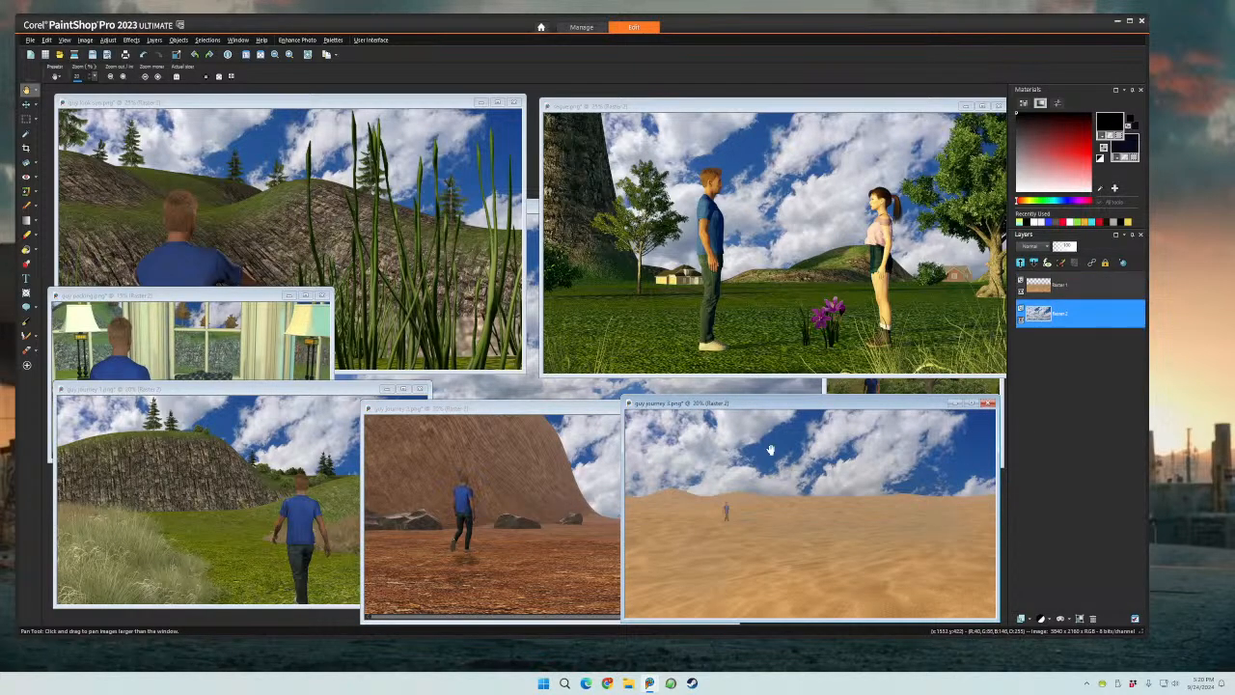
# - Zoom guy journey 3.png to 12% and place it at the workspace's lower-right
pyautogui.scroll(-2, 706, 466)
pyautogui.scroll(3, 705, 466)
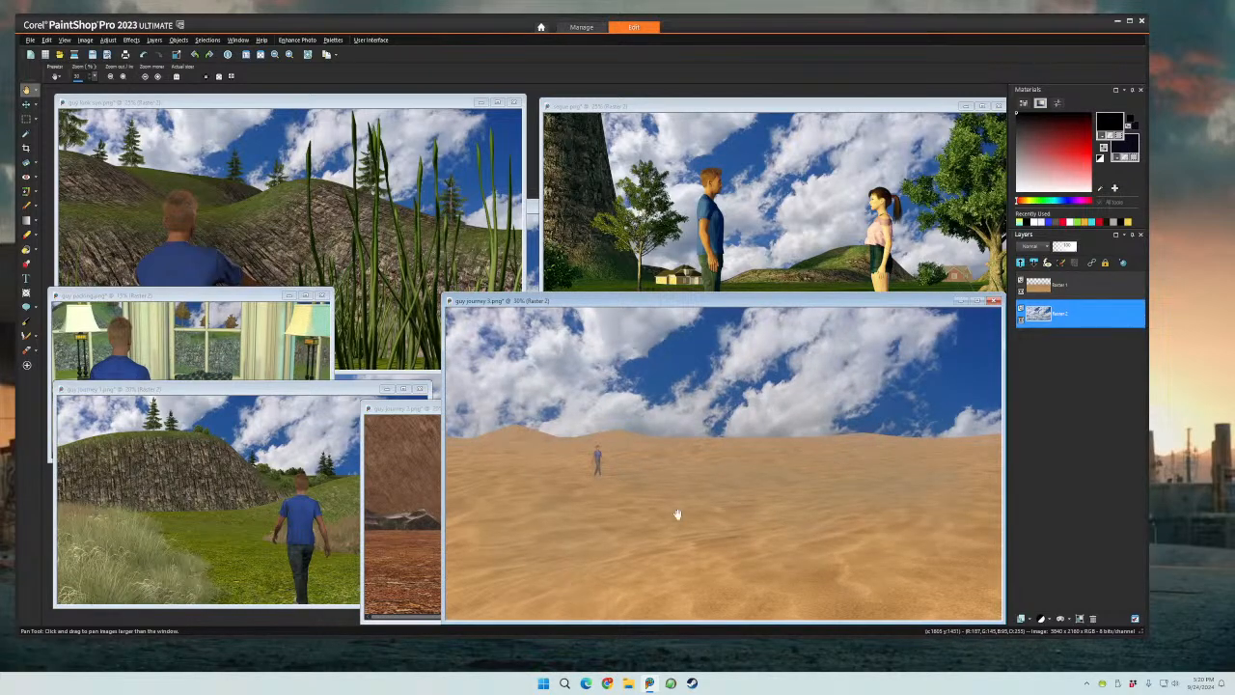
pyautogui.scroll(-3, 719, 452)
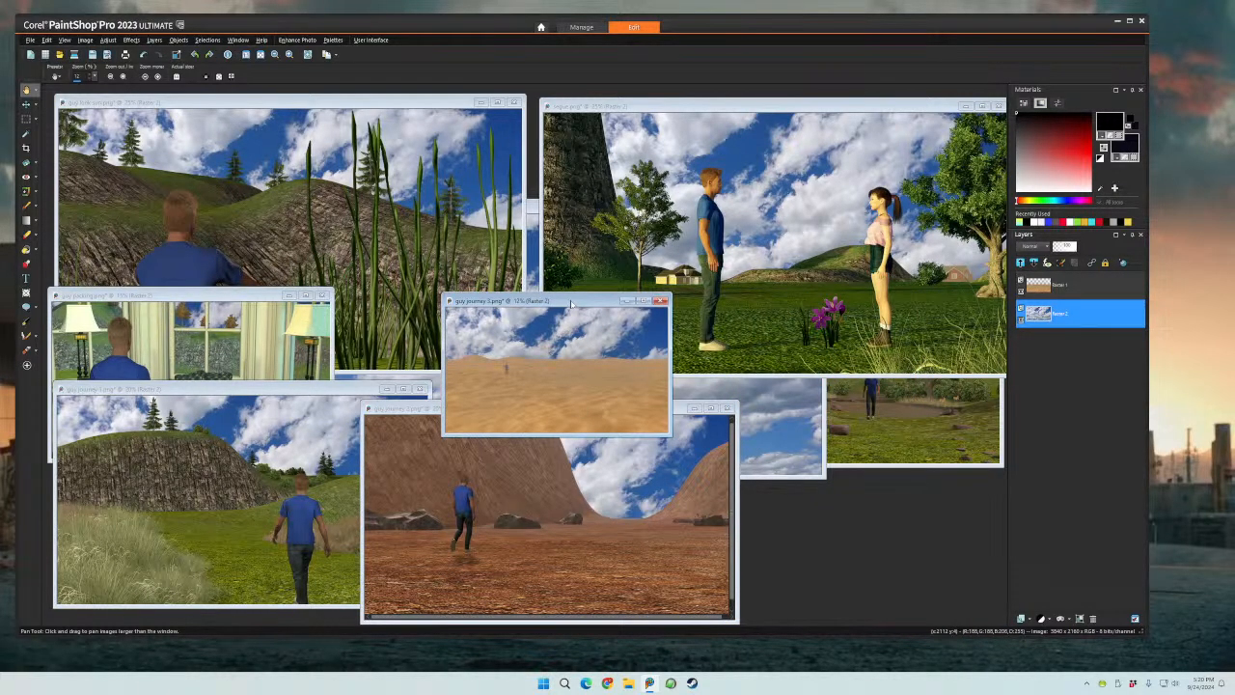
pyautogui.moveTo(570, 304); pyautogui.dragTo(871, 479)
# - Zoom guy journey 2.png to 15% and place it at the workspace's lower-middle
pyautogui.click(612, 413)
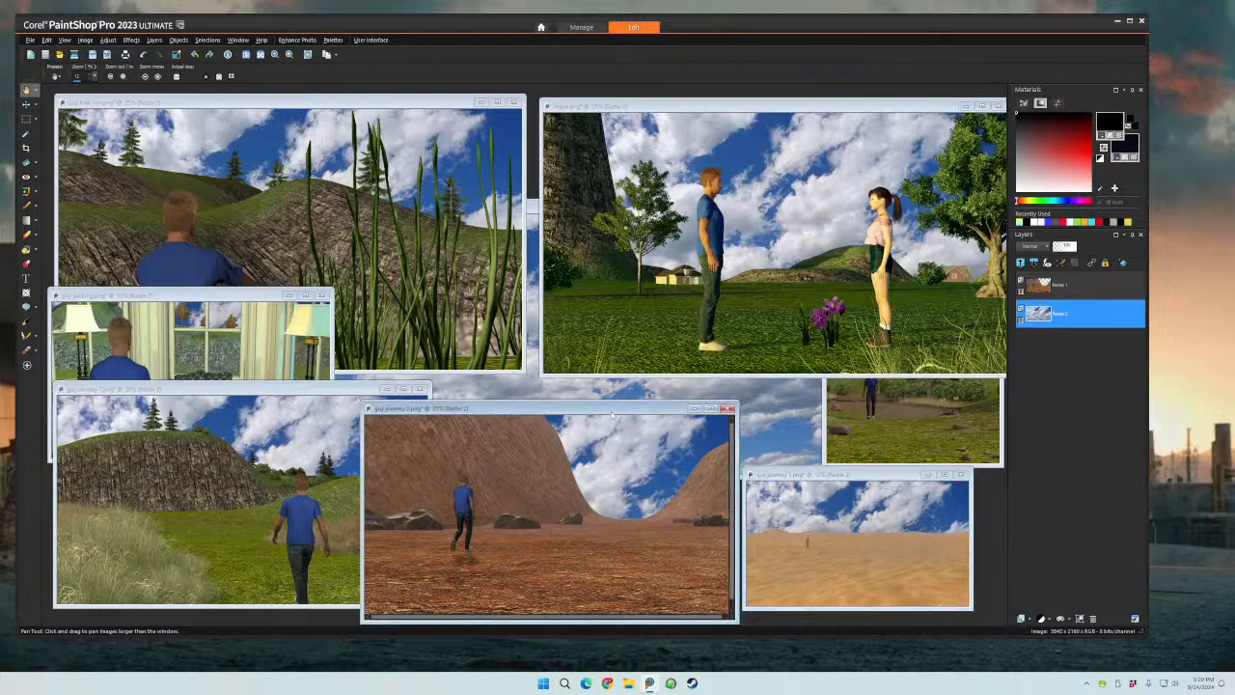
pyautogui.scroll(-2, 545, 458)
pyautogui.moveTo(504, 413); pyautogui.dragTo(587, 449)
# - Zoom guy journey 1.png to 15%, place it at the workspace's lower-left, and bring the Cloudy sky image to the front
pyautogui.click(339, 392)
pyautogui.scroll(-2, 205, 484)
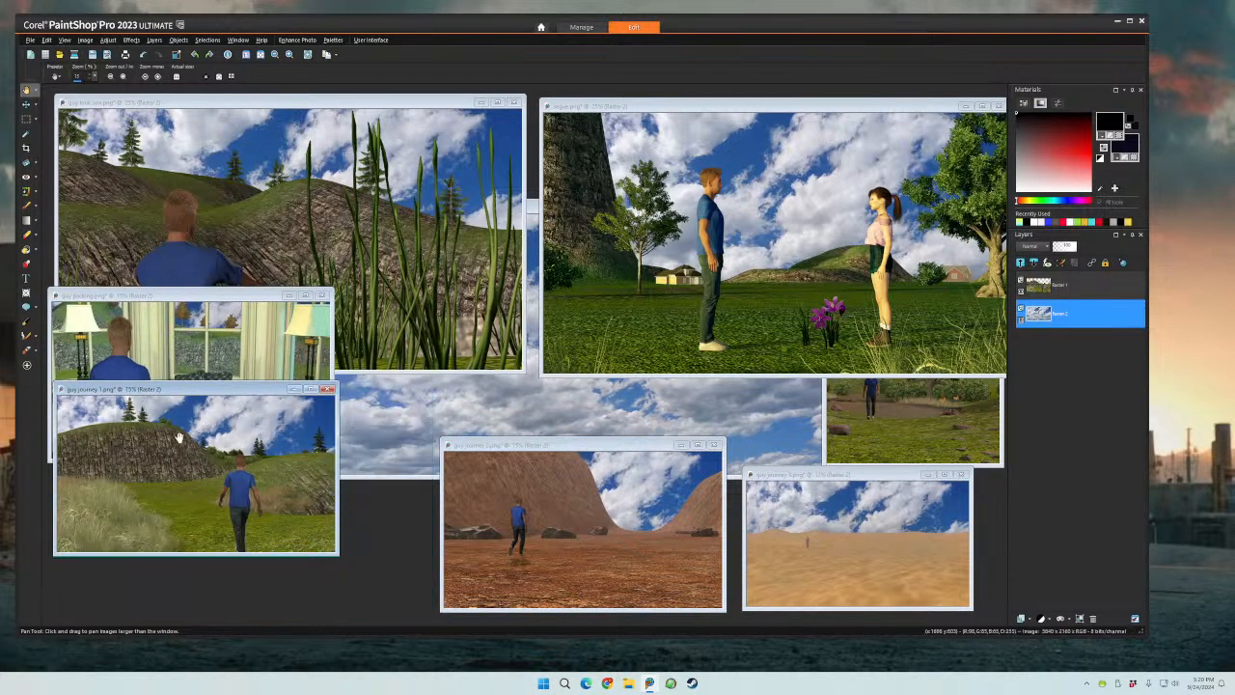
pyautogui.moveTo(222, 396); pyautogui.dragTo(215, 445)
pyautogui.click(413, 463)
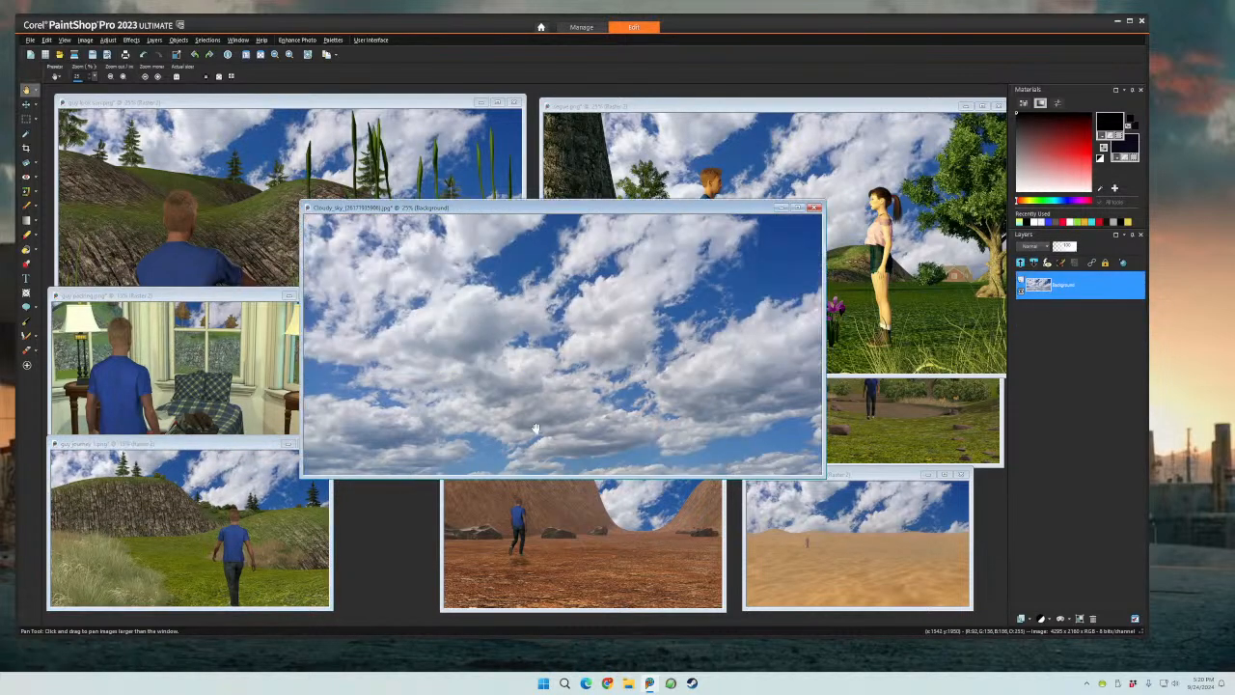
# - Paste the sky into guy walk road.png as a new layer beneath the render, and minimize the Cloudy sky image
pyautogui.moveTo(593, 207); pyautogui.dragTo(381, 297)
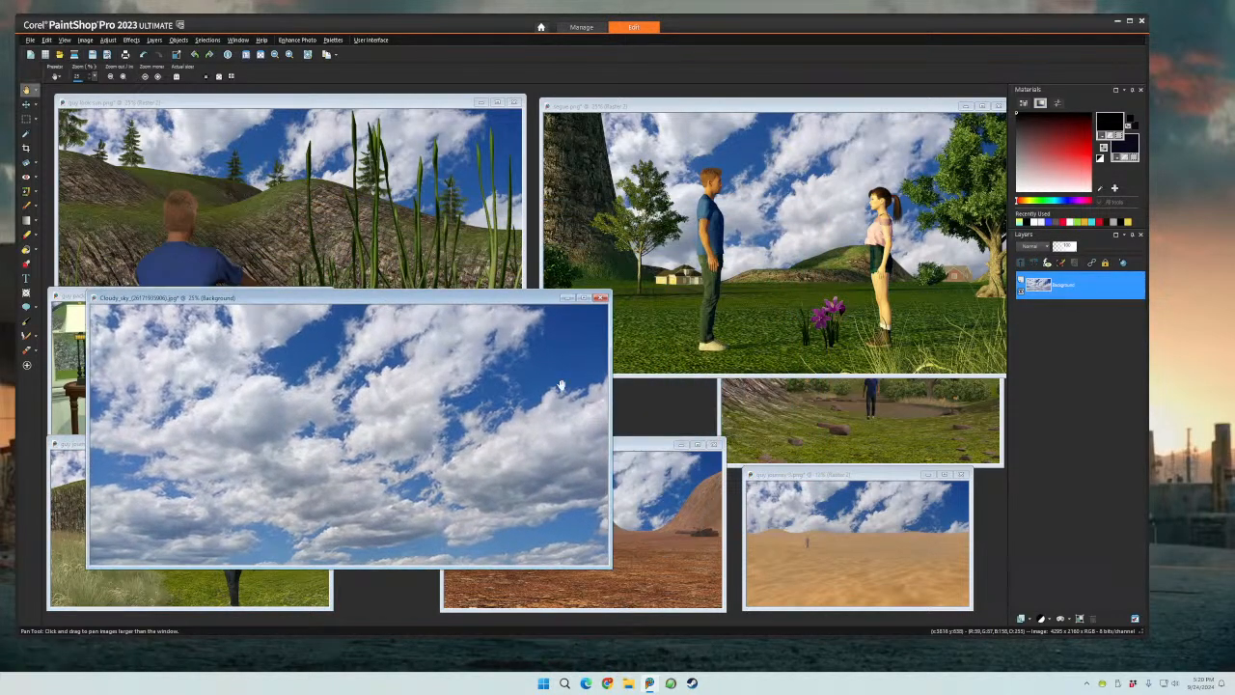
pyautogui.click(993, 440)
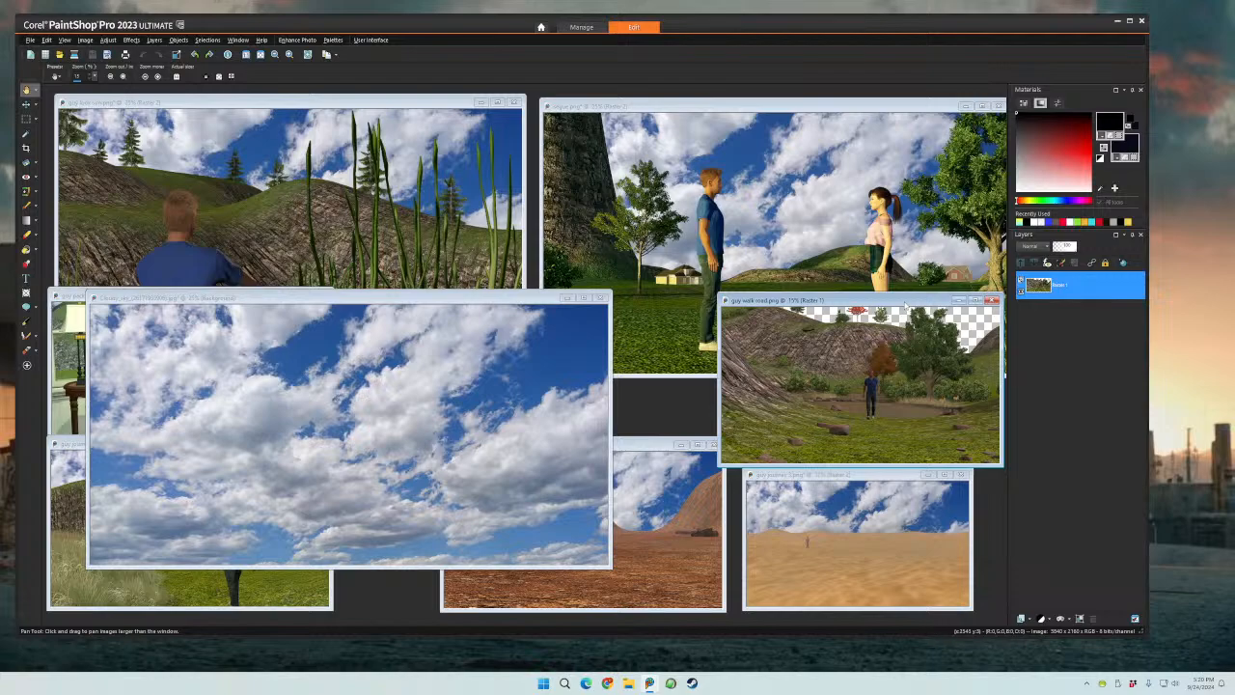
pyautogui.moveTo(907, 302); pyautogui.dragTo(827, 284)
pyautogui.hotkey('ctrl', 'l')
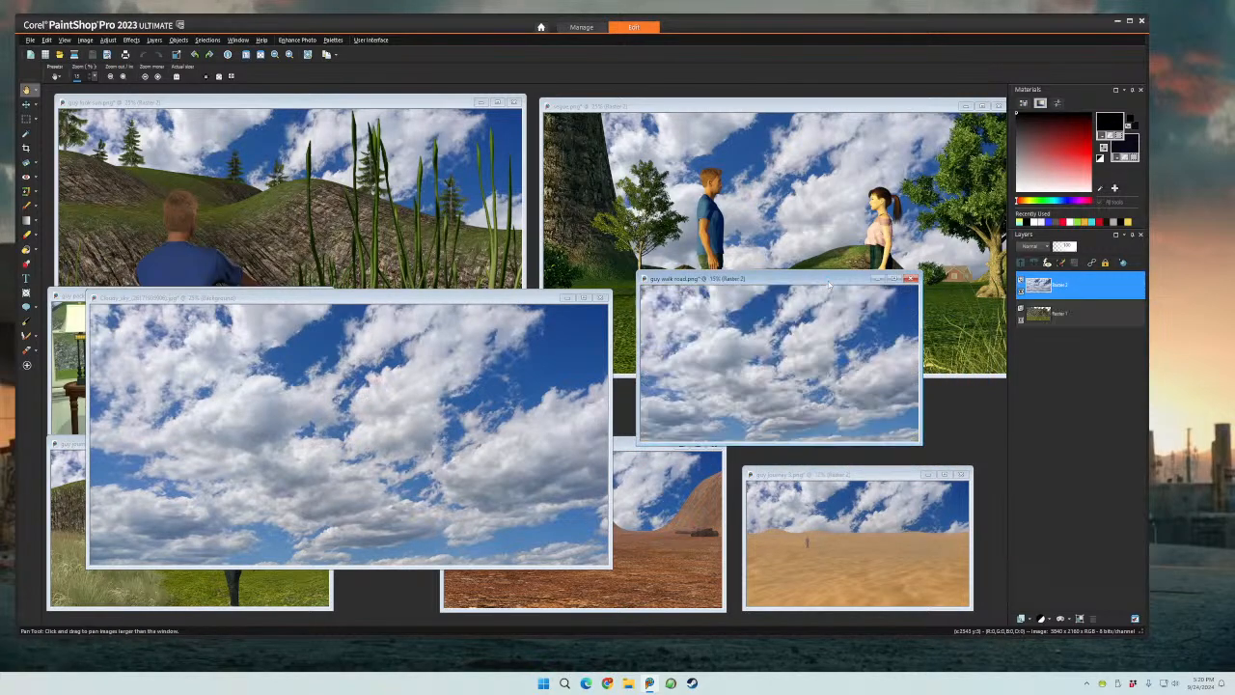
pyautogui.moveTo(1093, 329); pyautogui.dragTo(1092, 328)
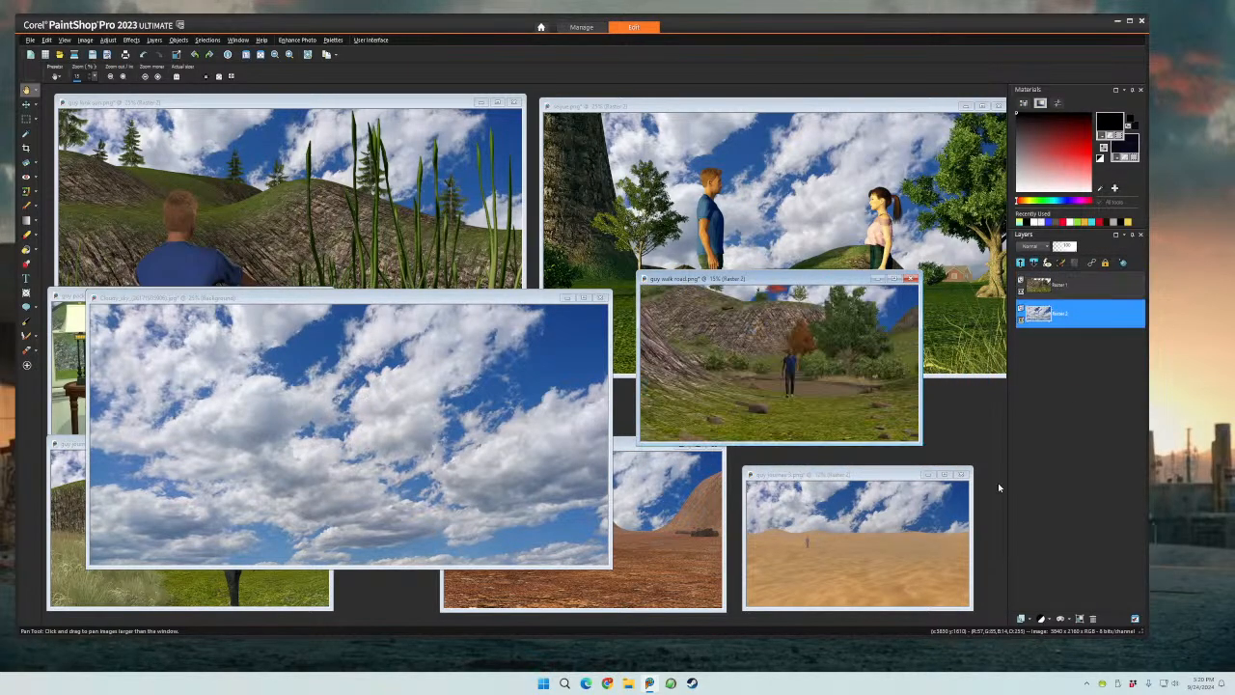
pyautogui.click(599, 297)
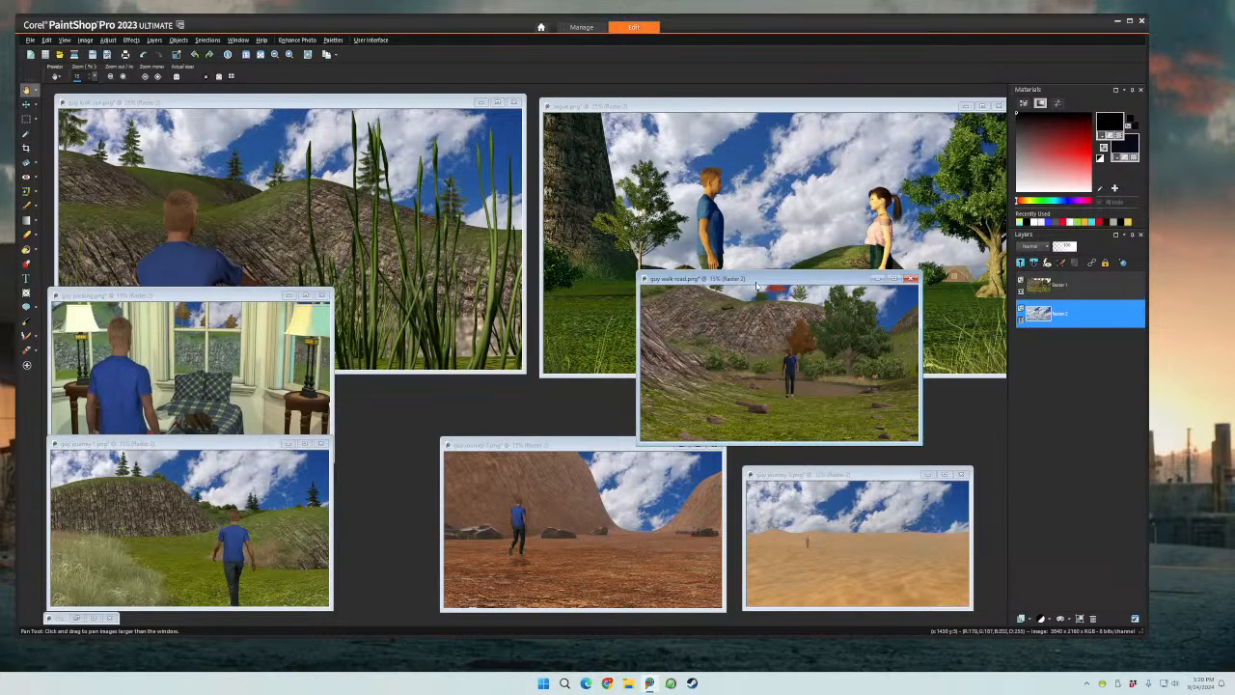
pyautogui.moveTo(754, 280); pyautogui.dragTo(725, 259)
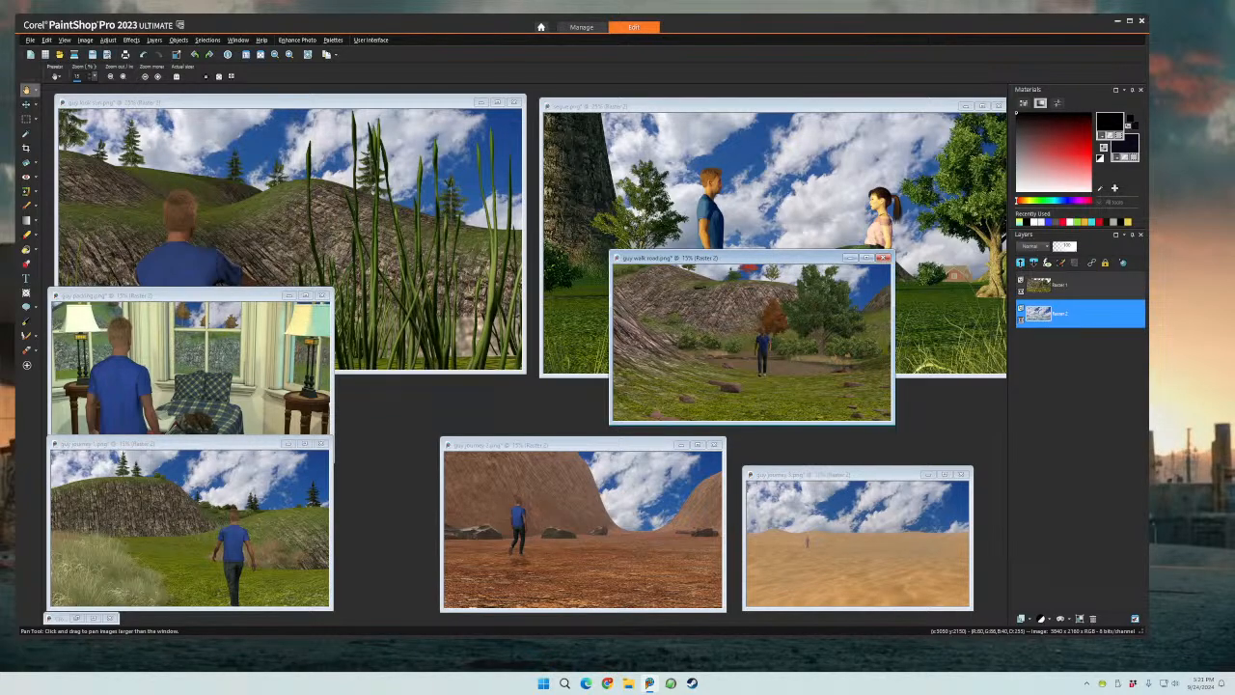
# - Check the Creative Commons credits list in EditPad Pro and return to PaintShop Pro
pyautogui.hotkey('alt', 'Tab')
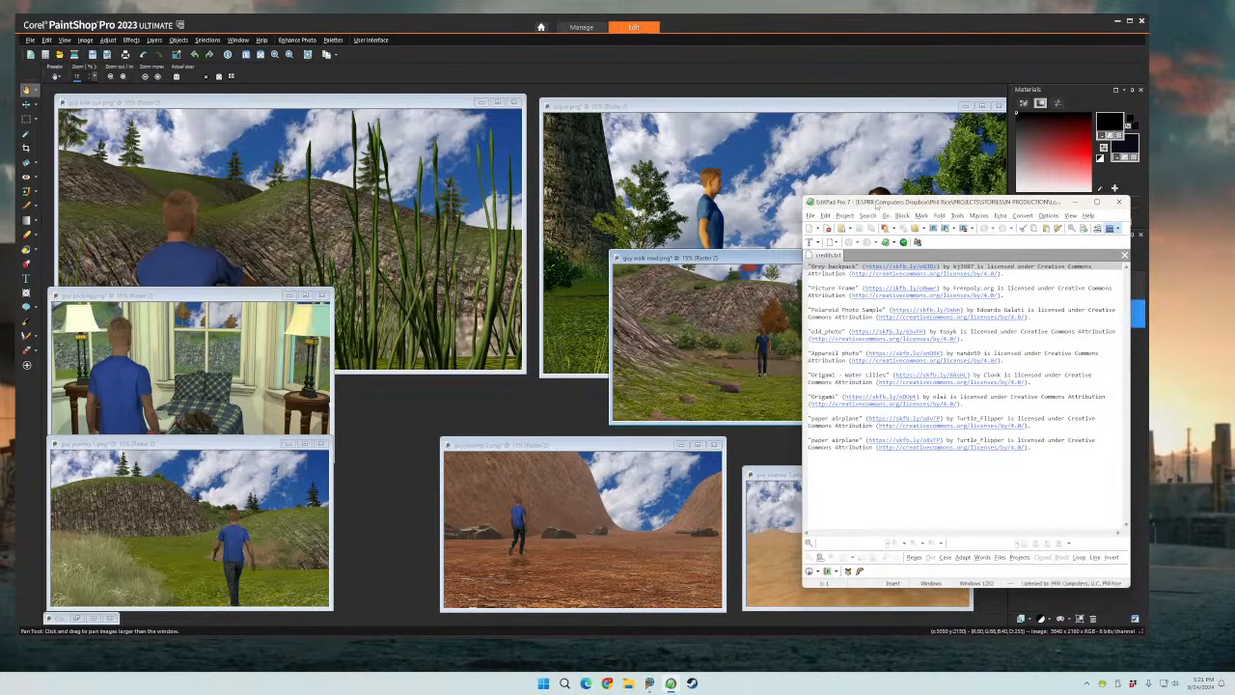
pyautogui.hotkey('alt', 'Tab')
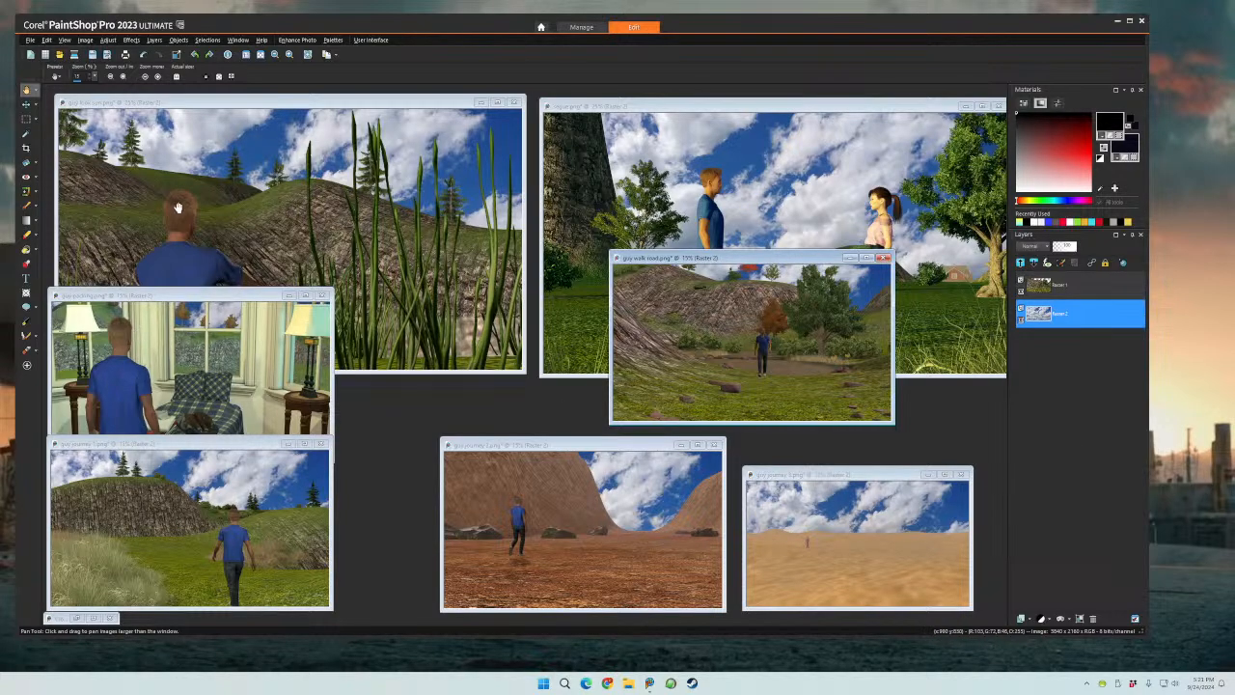
# - Bring guy look sun.png to the front and merge its render layer down onto the sky layer
pyautogui.moveTo(238, 99); pyautogui.dragTo(287, 116)
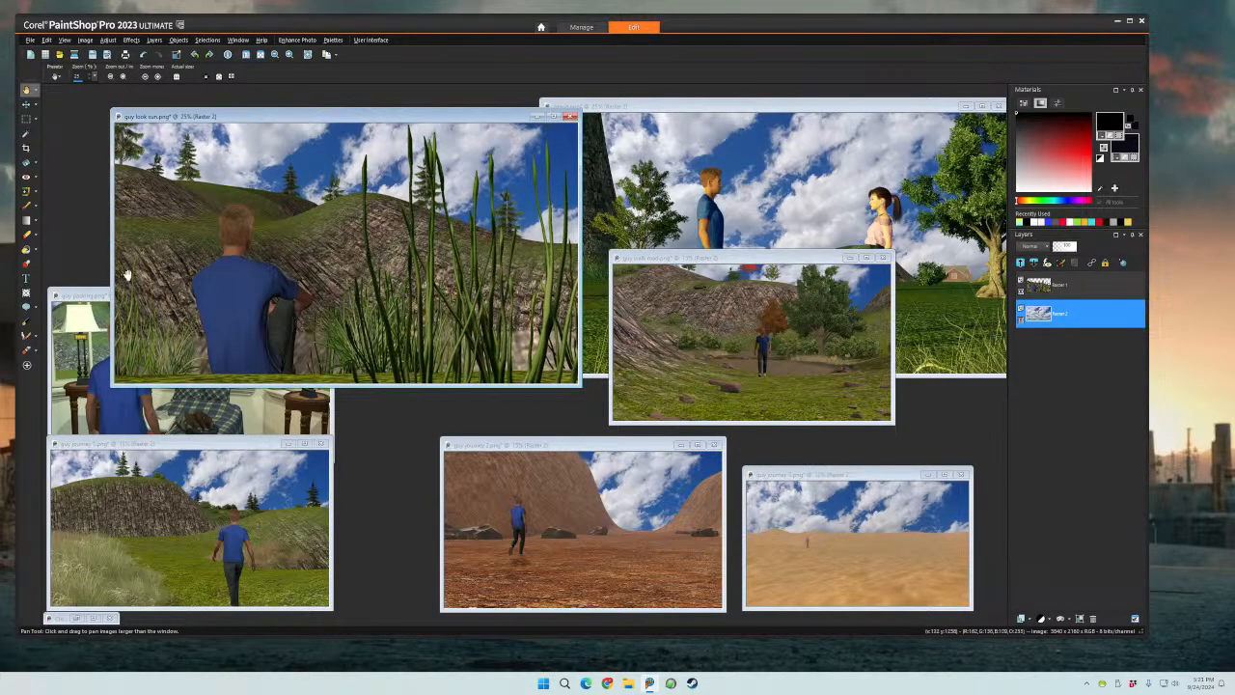
pyautogui.click(30, 40)
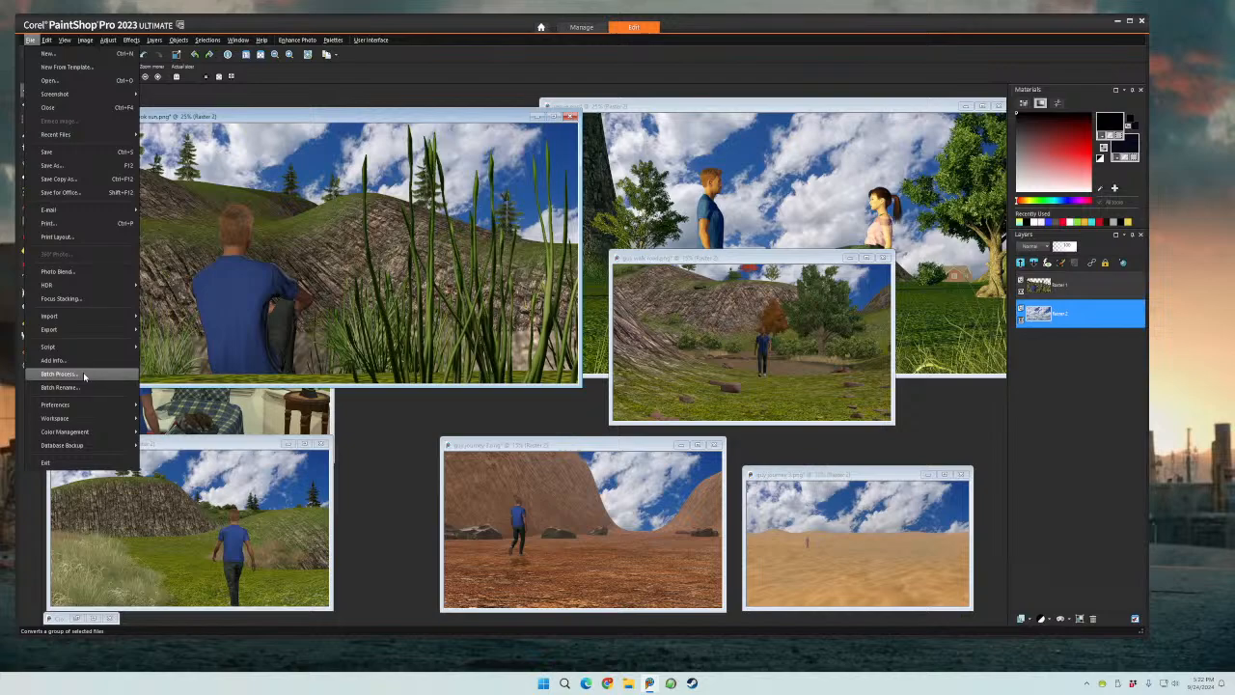
pyautogui.moveTo(86, 347)
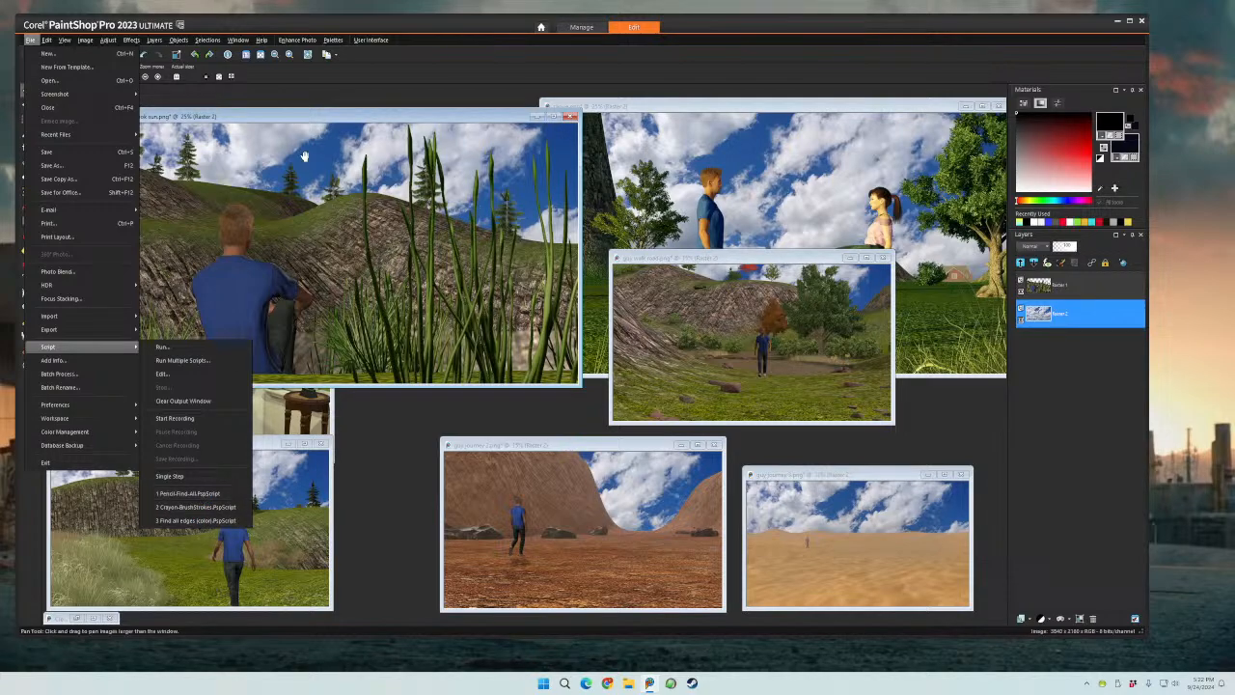
pyautogui.click(311, 126)
pyautogui.rightClick(328, 118)
pyautogui.click(311, 118)
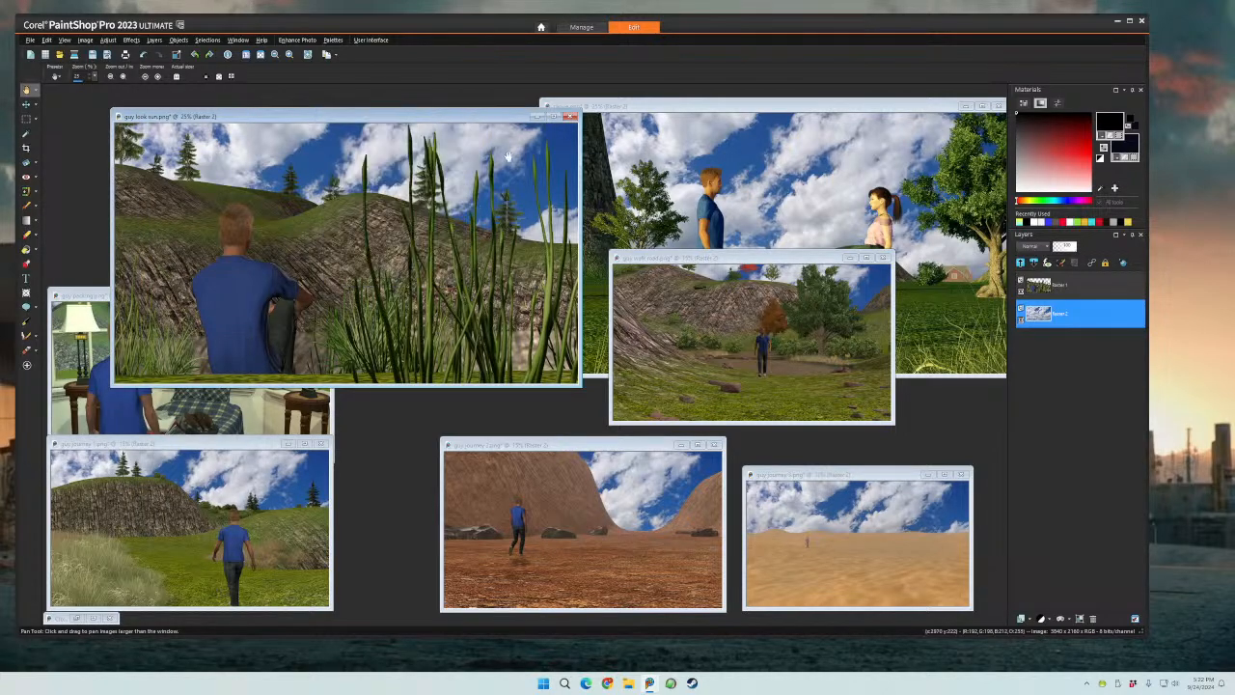
pyautogui.rightClick(1111, 292)
pyautogui.moveTo(1127, 445)
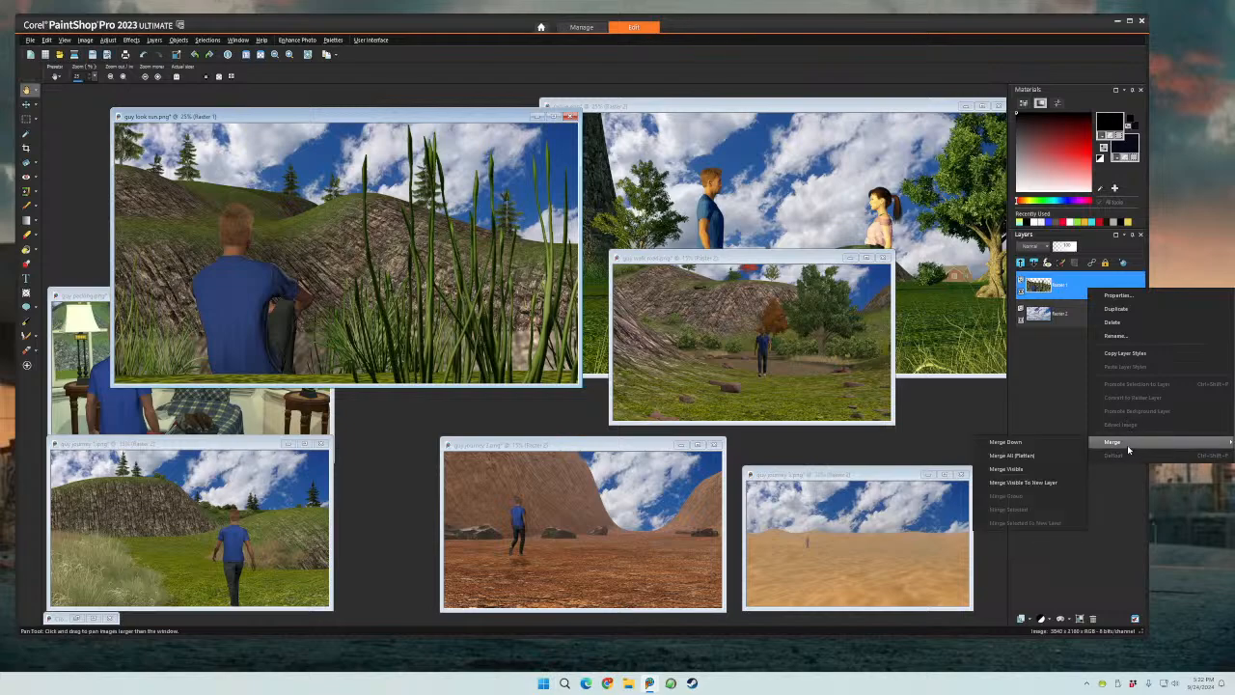
pyautogui.click(1005, 441)
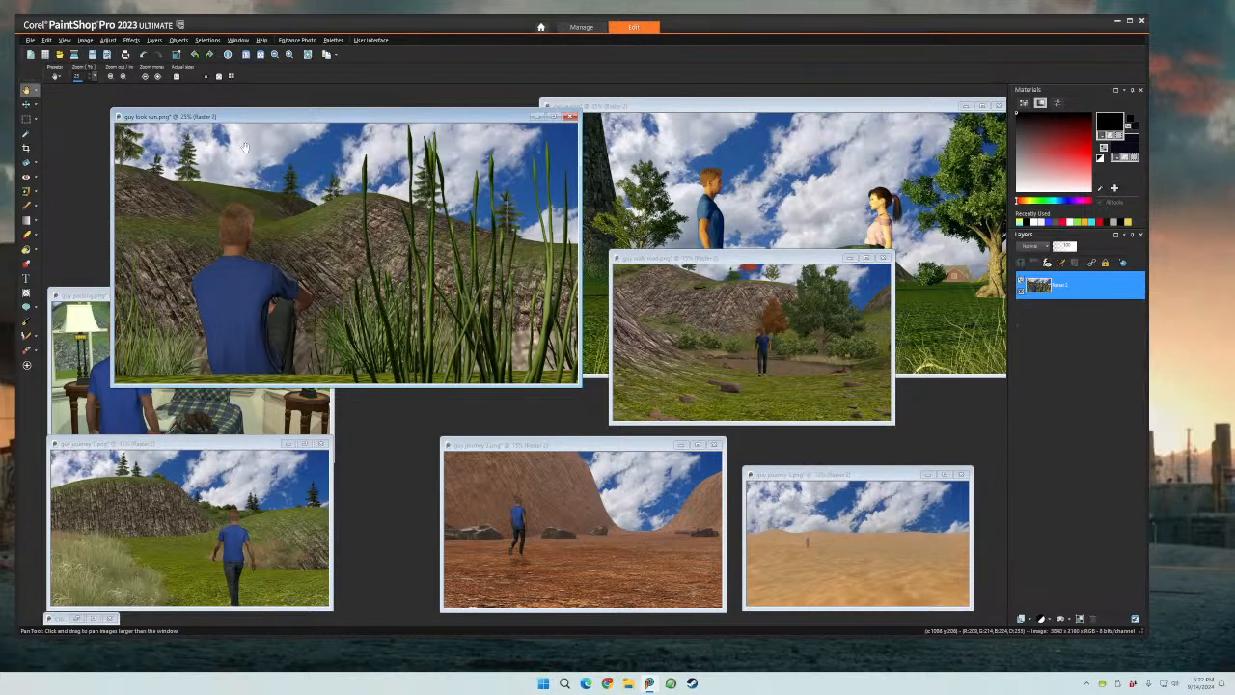
# - Run the Pencil-Find-All script on guy look sun.png and inspect the result at 30% zoom
pyautogui.click(34, 41)
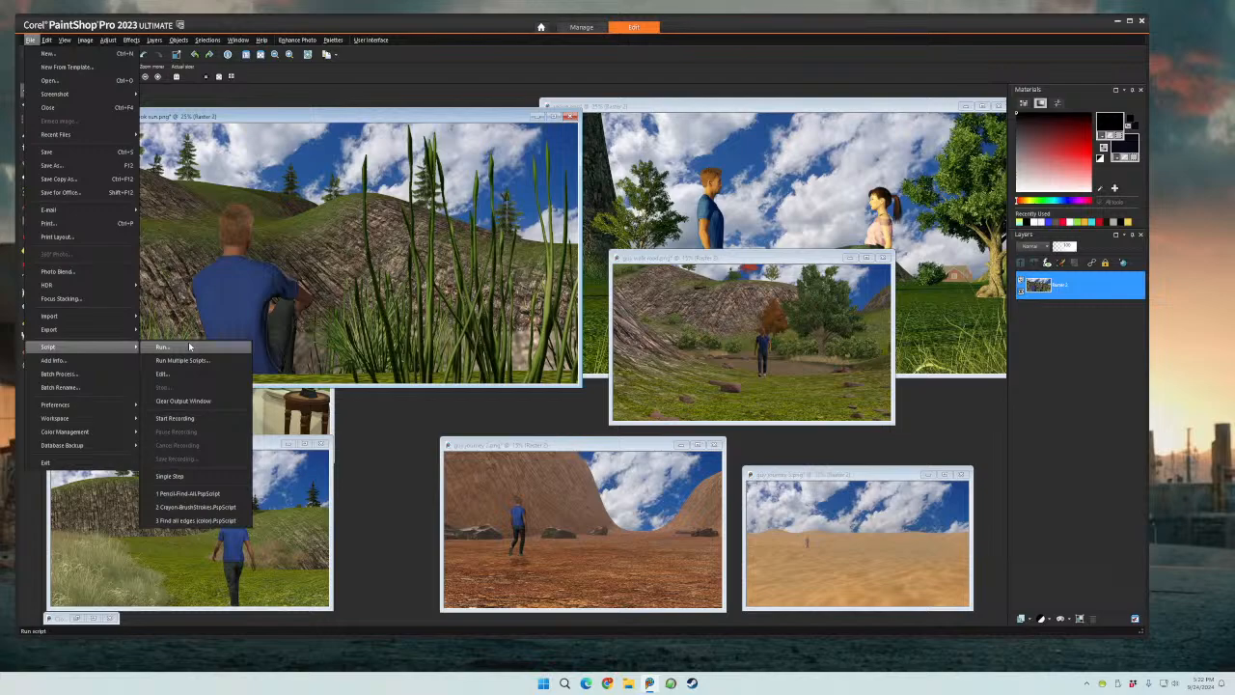
pyautogui.click(200, 493)
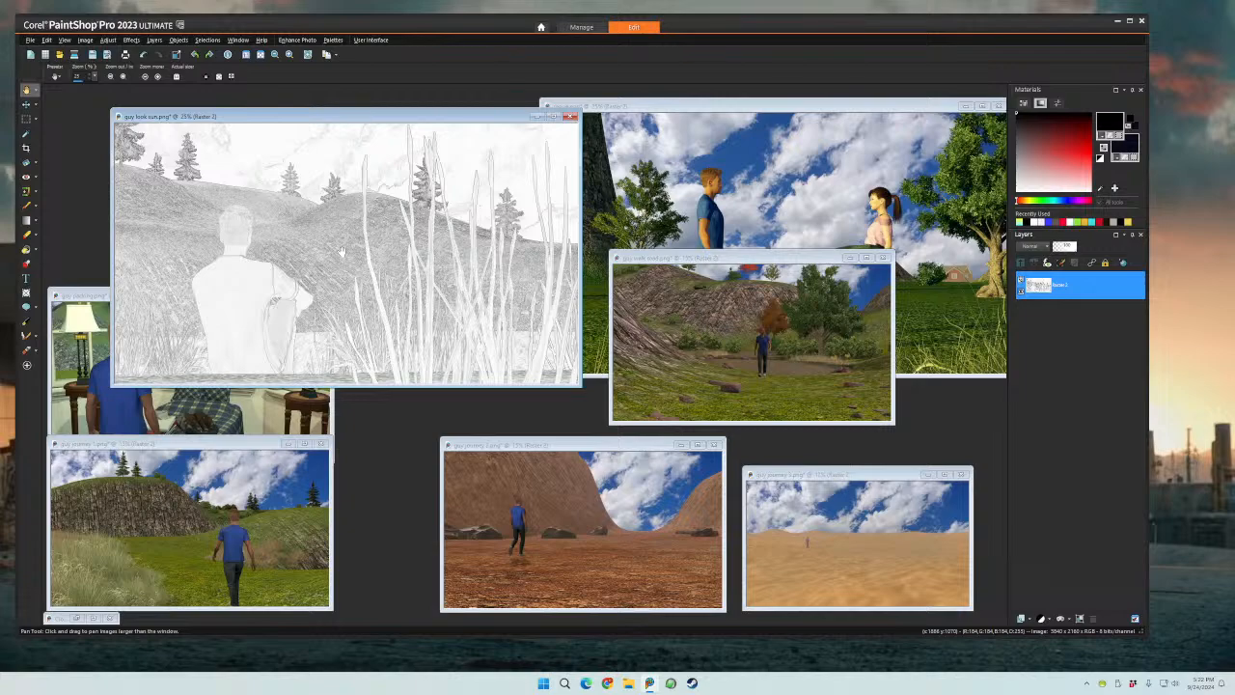
pyautogui.scroll(2, 343, 252)
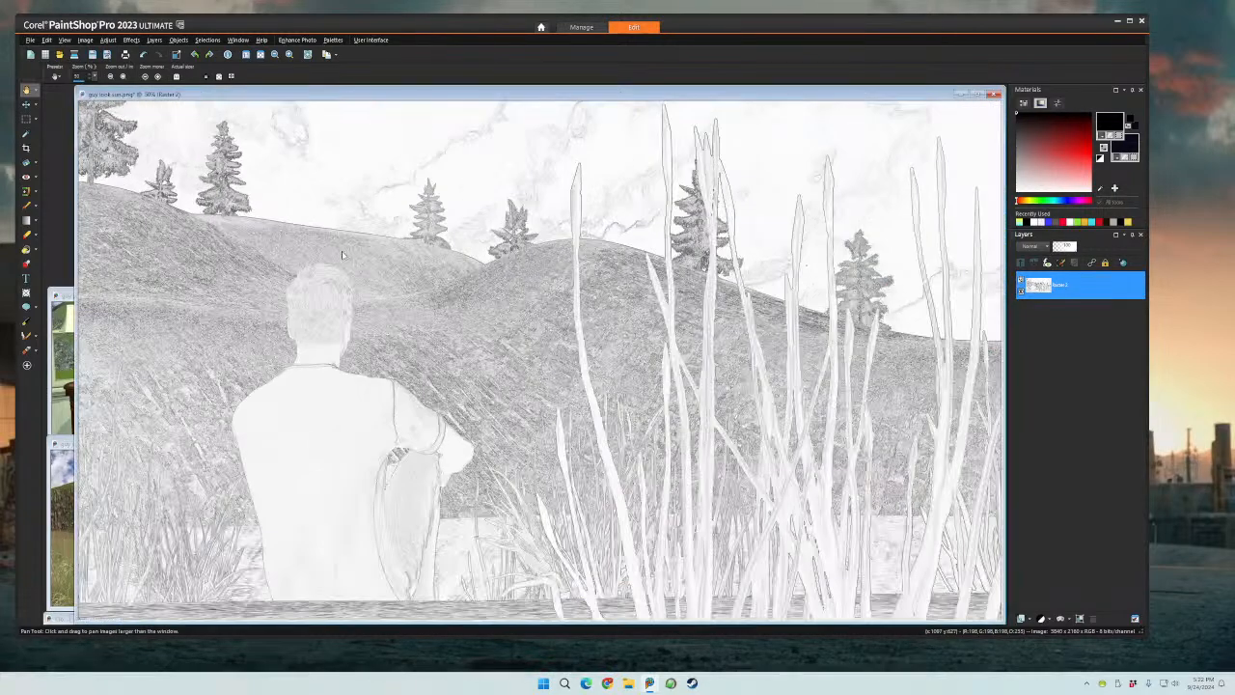
pyautogui.scroll(-2, 343, 254)
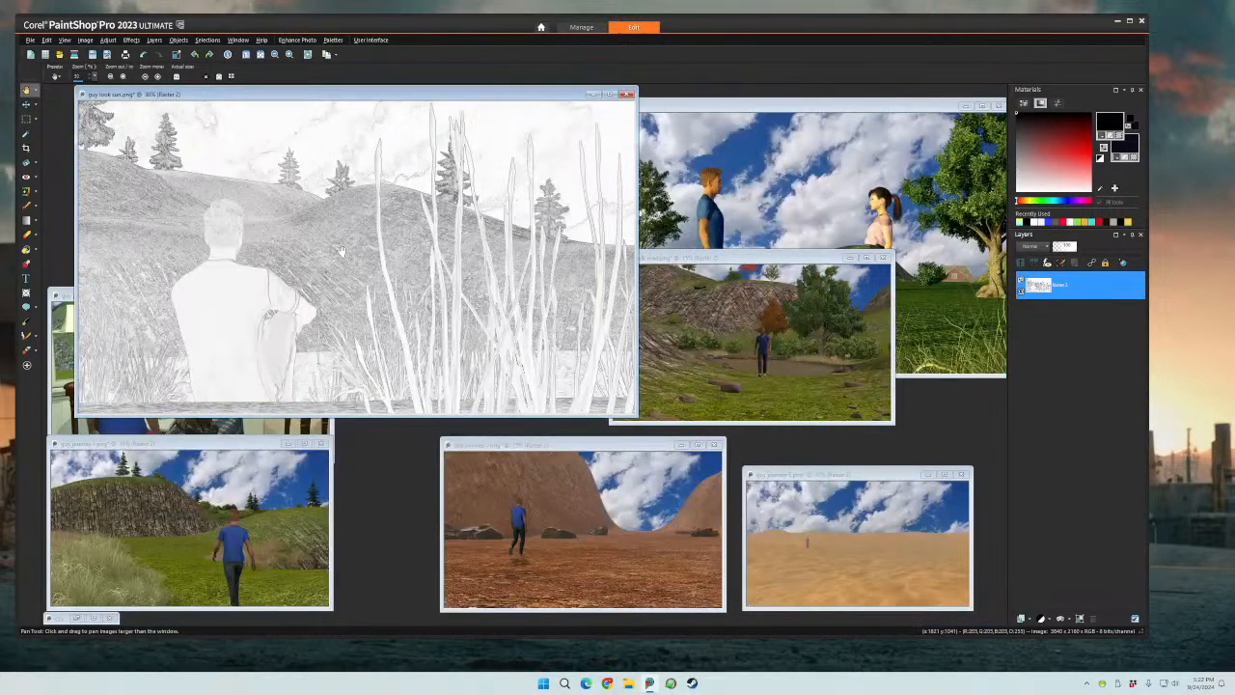
pyautogui.scroll(-1, 340, 250)
pyautogui.scroll(-1, 337, 240)
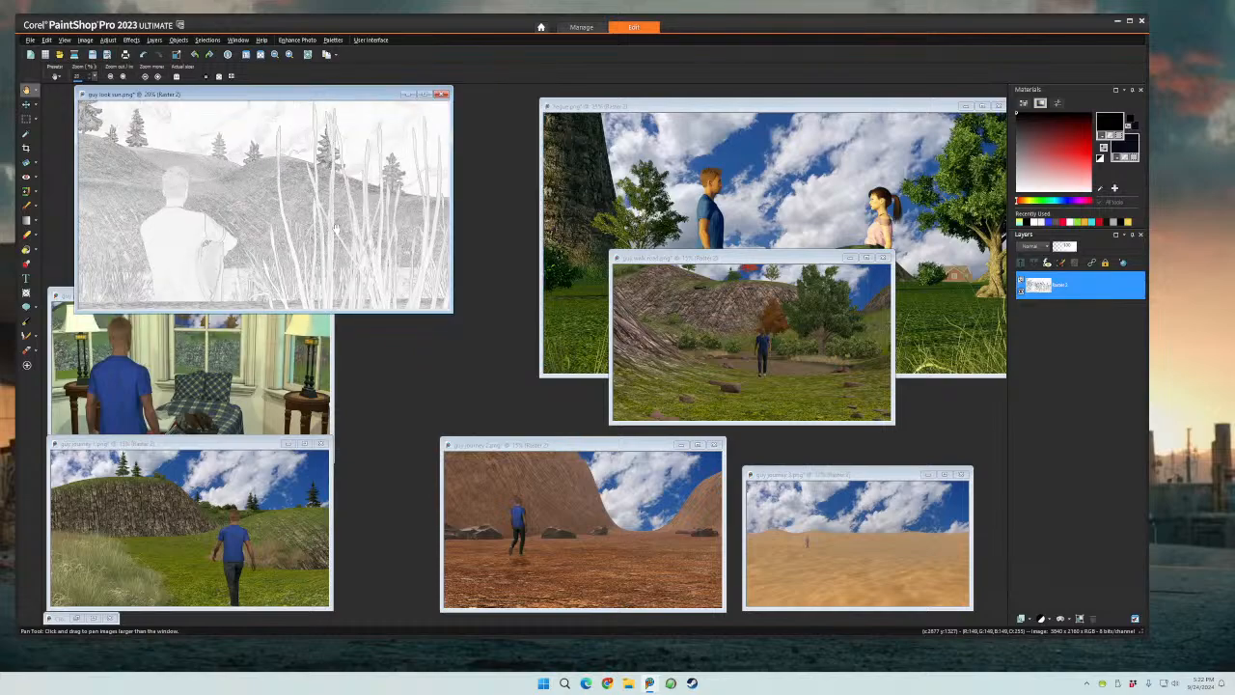
pyautogui.scroll(1, 334, 228)
pyautogui.scroll(1, 335, 227)
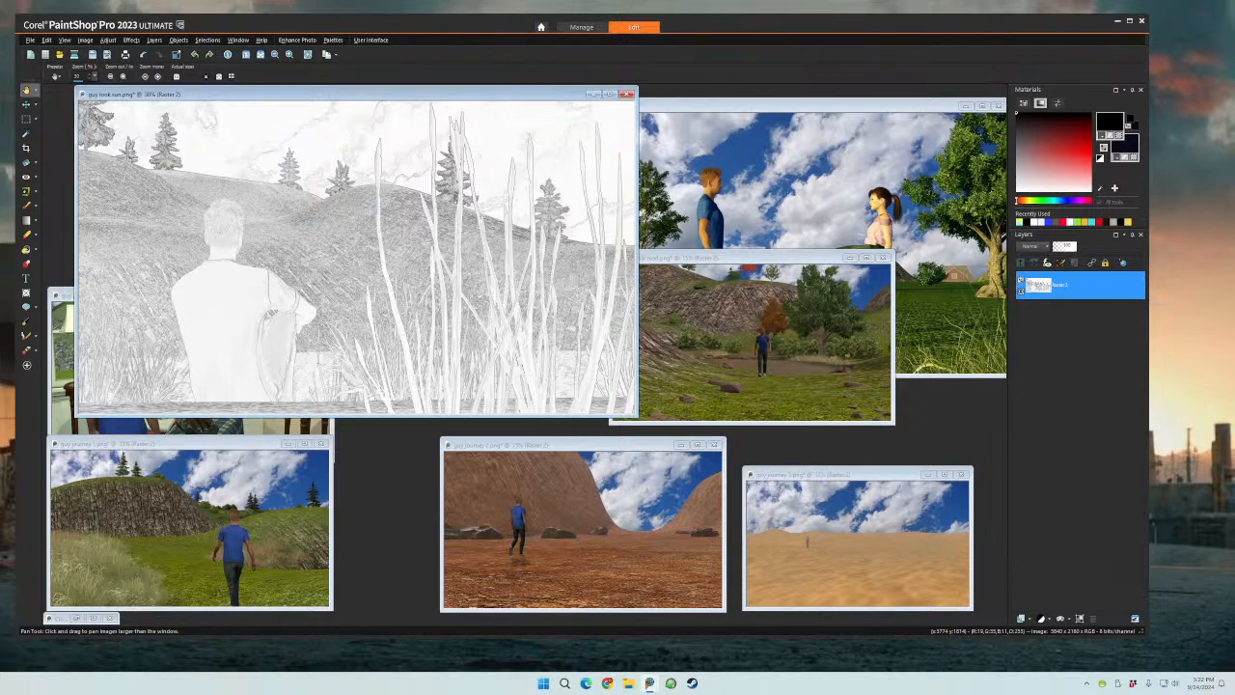
# - Switch to the effects notes in EditPad Pro and arrange them beside a narrowed PaintShop Pro window
pyautogui.hotkey('ctrl', 's')
pyautogui.hotkey('alt', 'Tab')
pyautogui.moveTo(996, 128); pyautogui.dragTo(1047, 44)
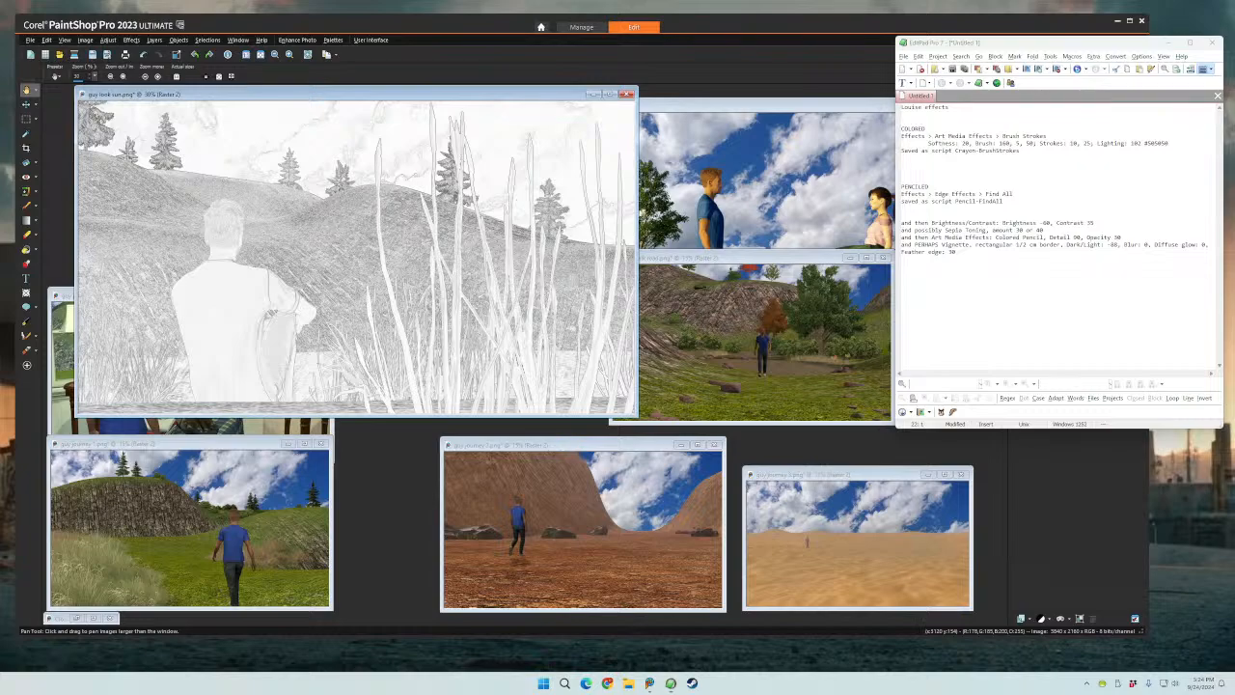
pyautogui.click(841, 17)
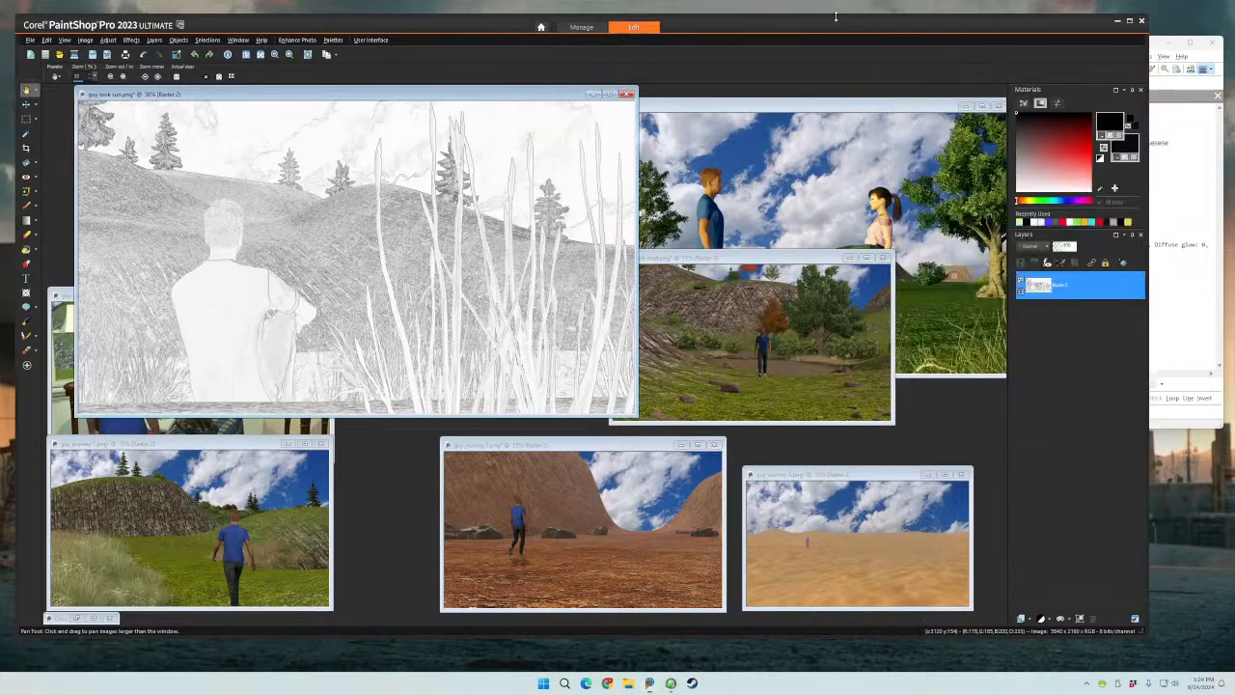
pyautogui.moveTo(1148, 341)
pyautogui.mouseDown()
pyautogui.moveTo(860, 337)
pyautogui.moveTo(886, 335)
pyautogui.mouseUp()
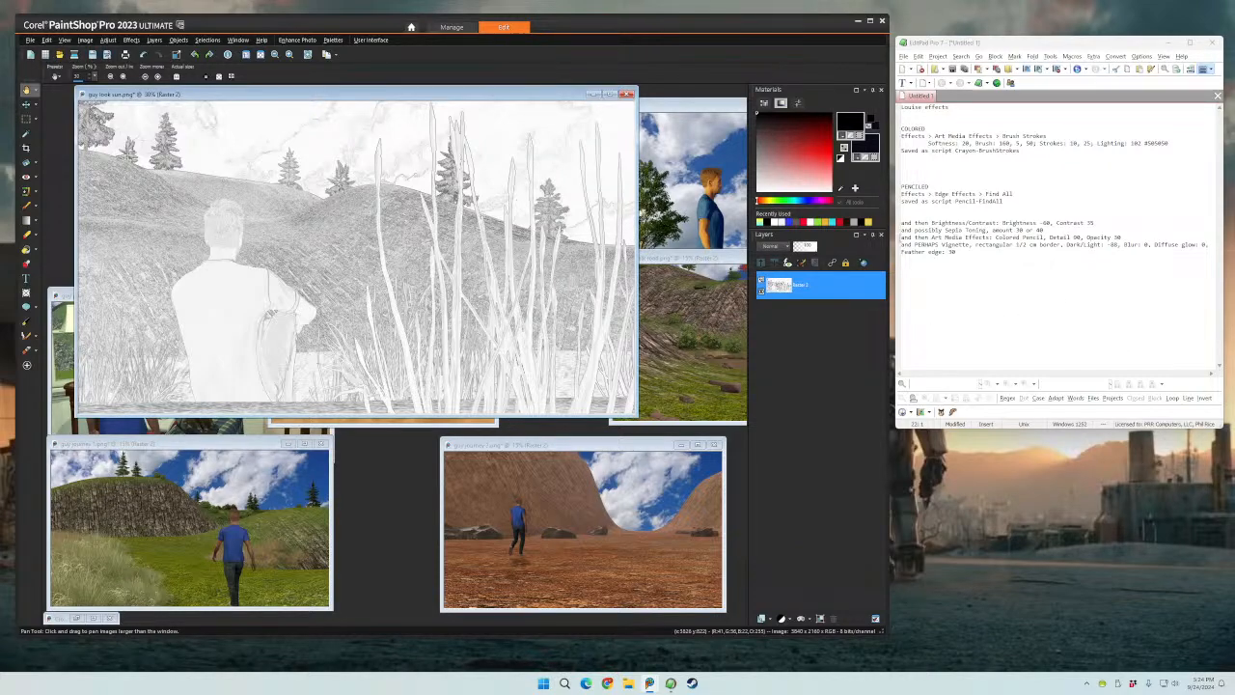
# - Undo the pencil script on guy look sun.png and shift its image window slightly down
pyautogui.click(30, 39)
pyautogui.click(58, 55)
pyautogui.moveTo(331, 96); pyautogui.dragTo(330, 115)
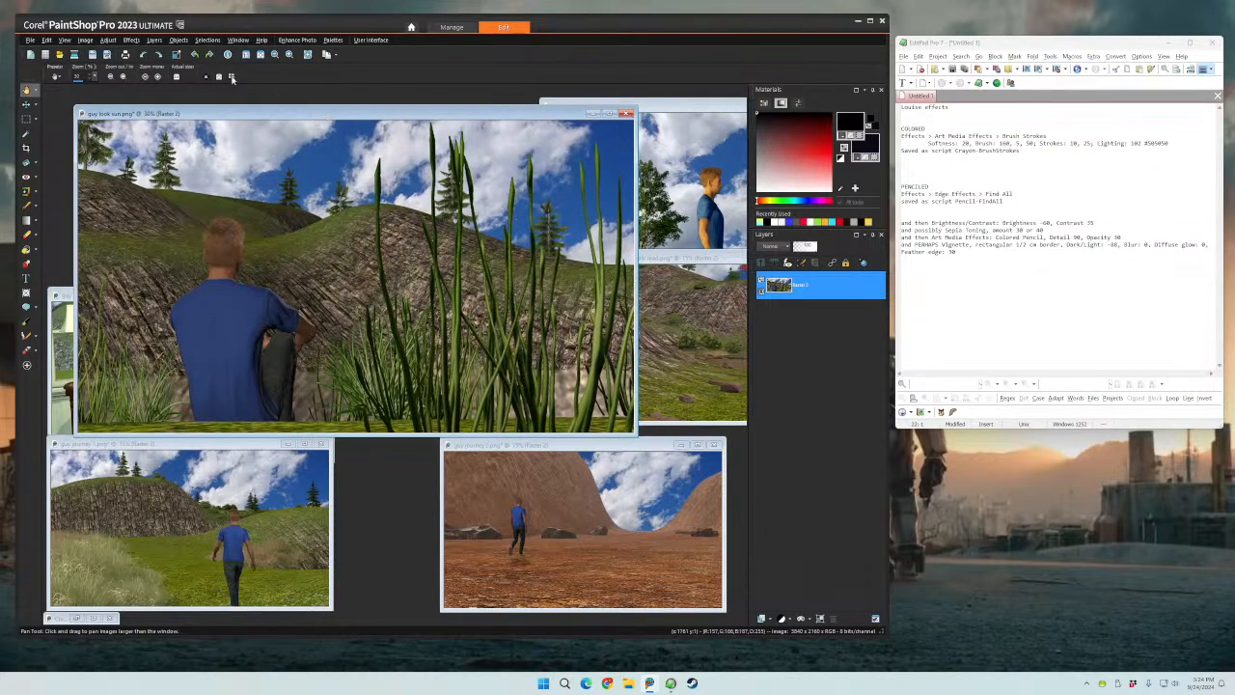
# - Apply the Find All edge effect to guy look sun.png
pyautogui.click(132, 40)
pyautogui.moveTo(154, 84)
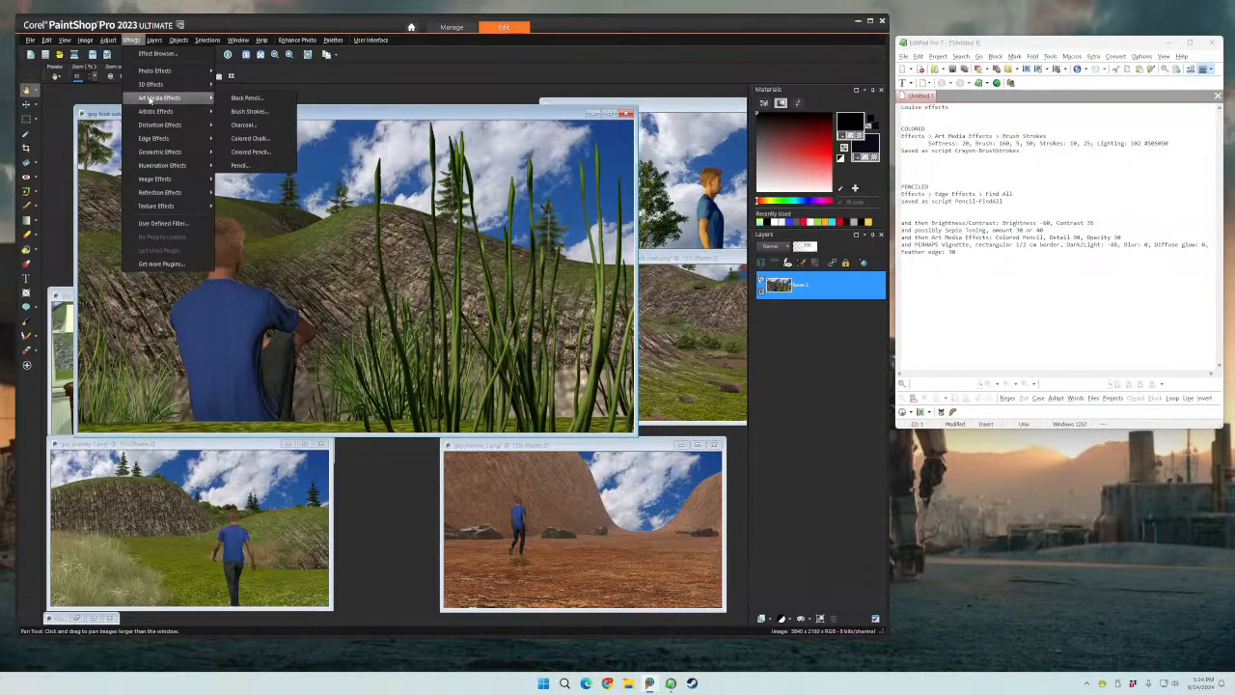
pyautogui.click(135, 41)
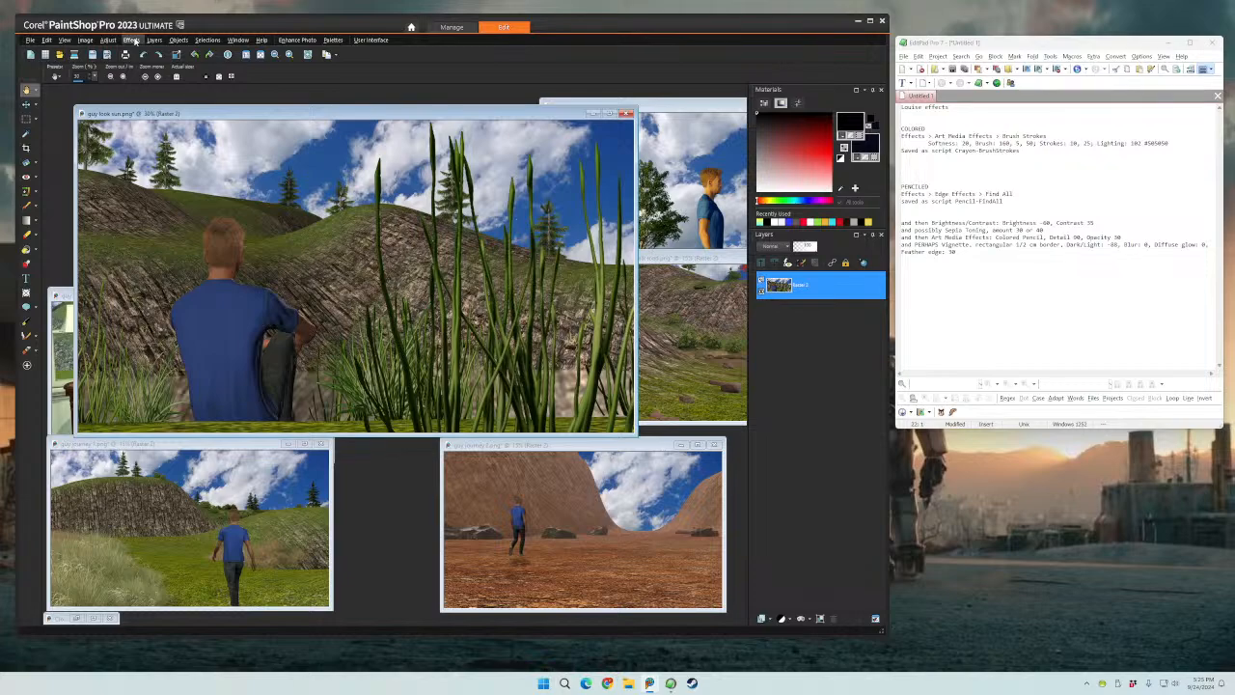
pyautogui.click(133, 41)
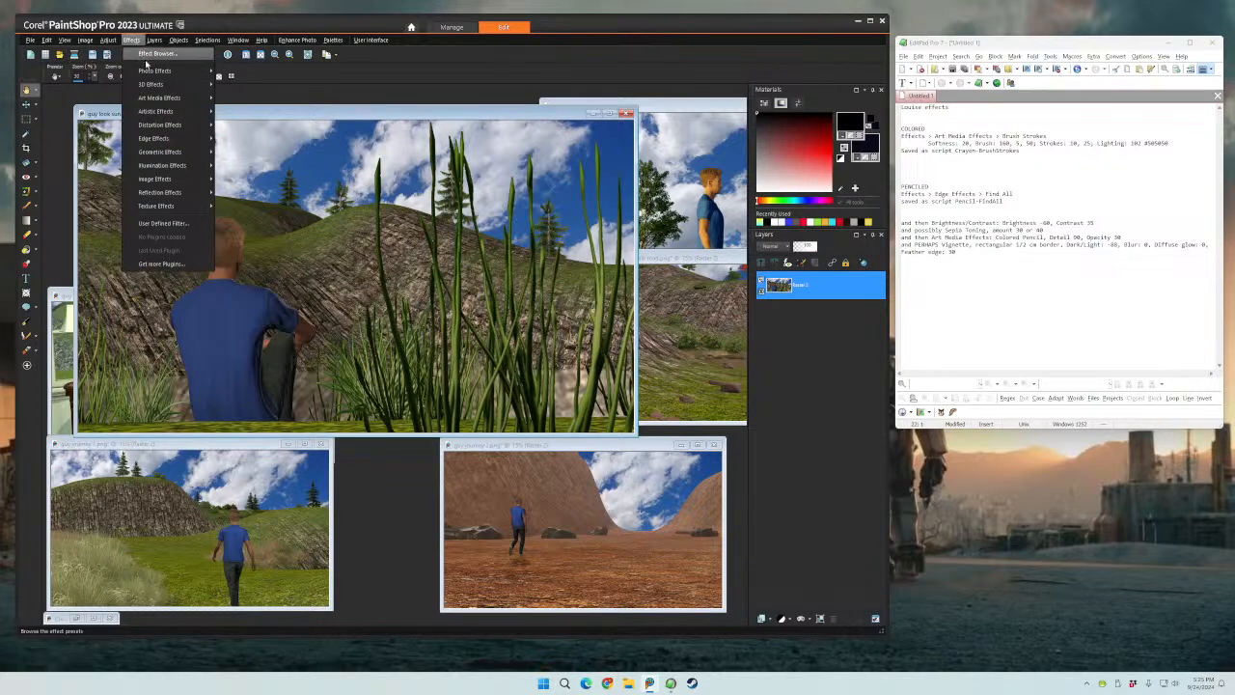
pyautogui.moveTo(164, 143)
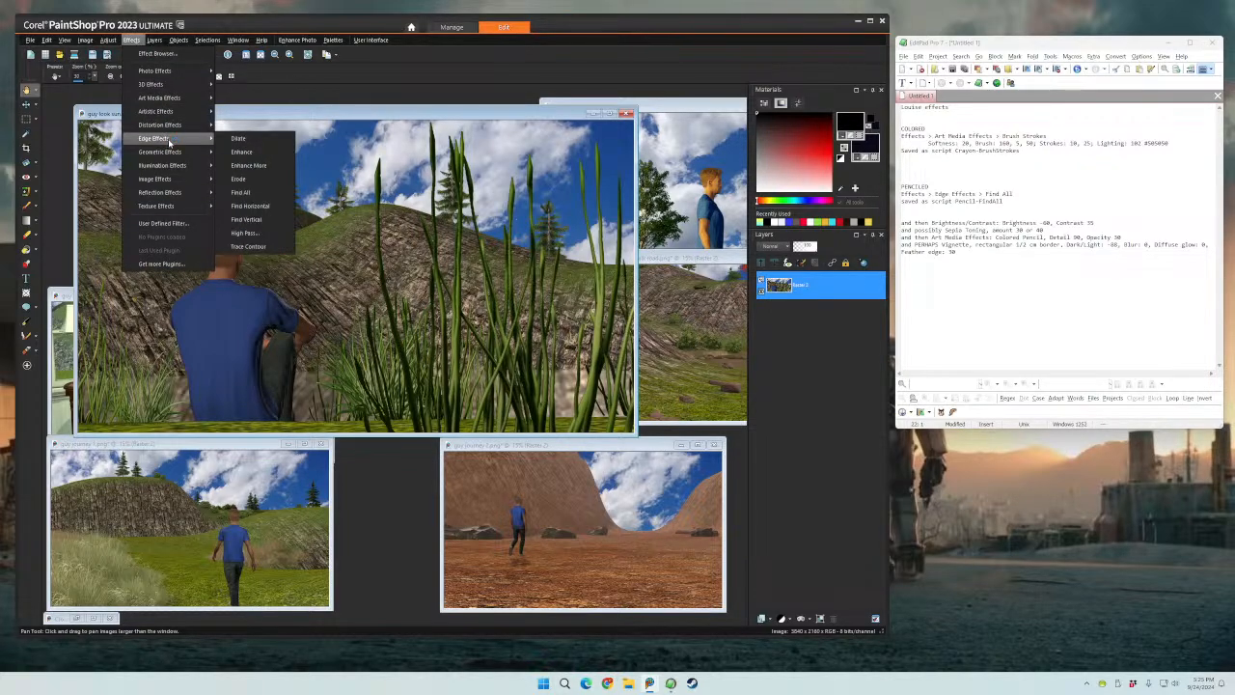
pyautogui.click(246, 192)
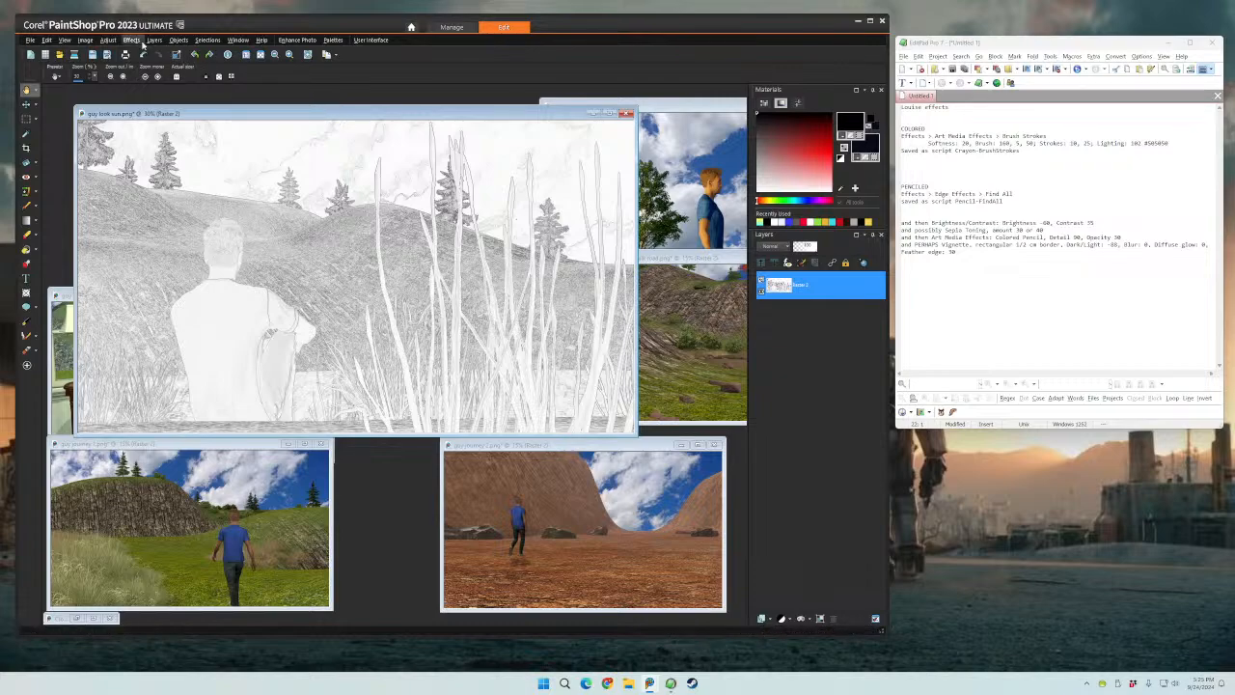
# - Adjust guy look sun.png with Brightness/Contrast, using brightness -60 and contrast 35
pyautogui.click(108, 40)
pyautogui.moveTo(124, 144)
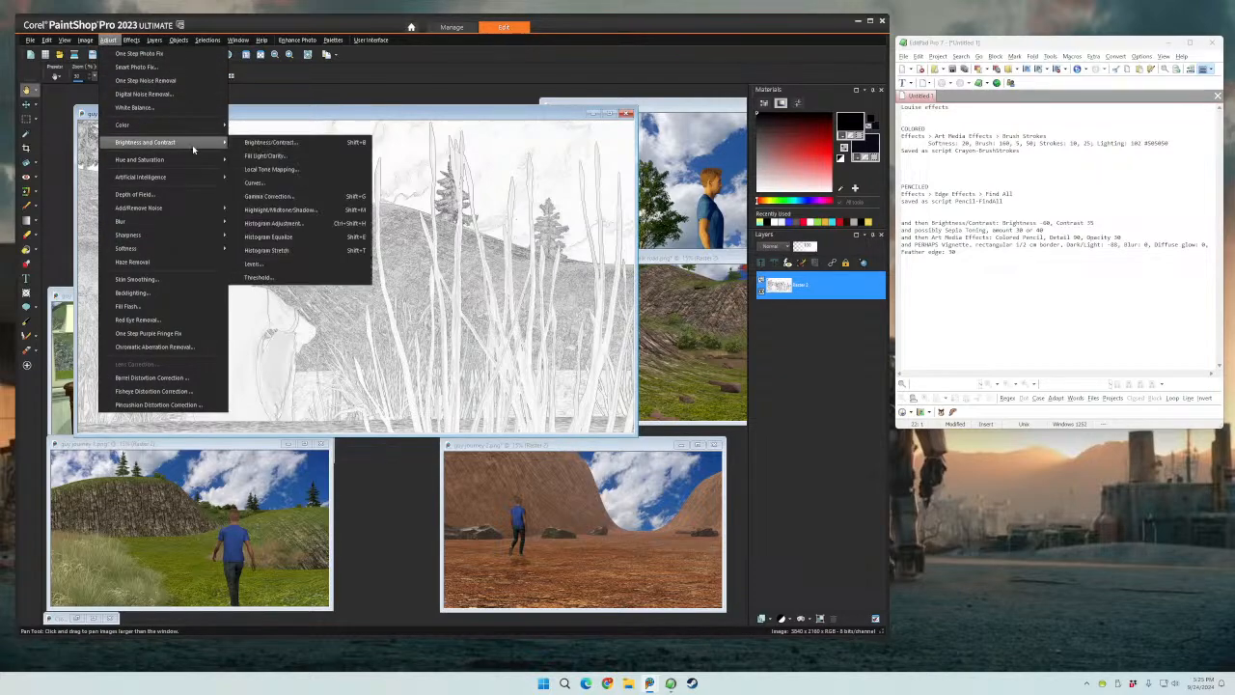
pyautogui.click(275, 144)
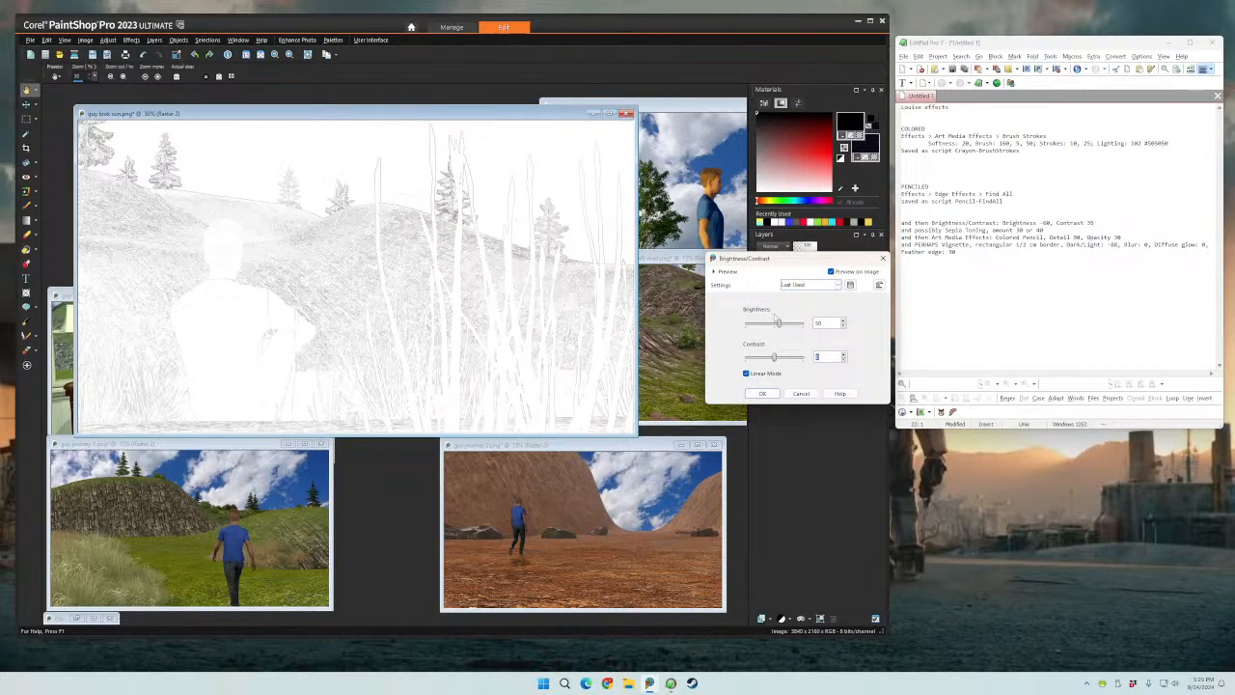
pyautogui.moveTo(827, 323); pyautogui.dragTo(804, 327)
pyautogui.write('-6')
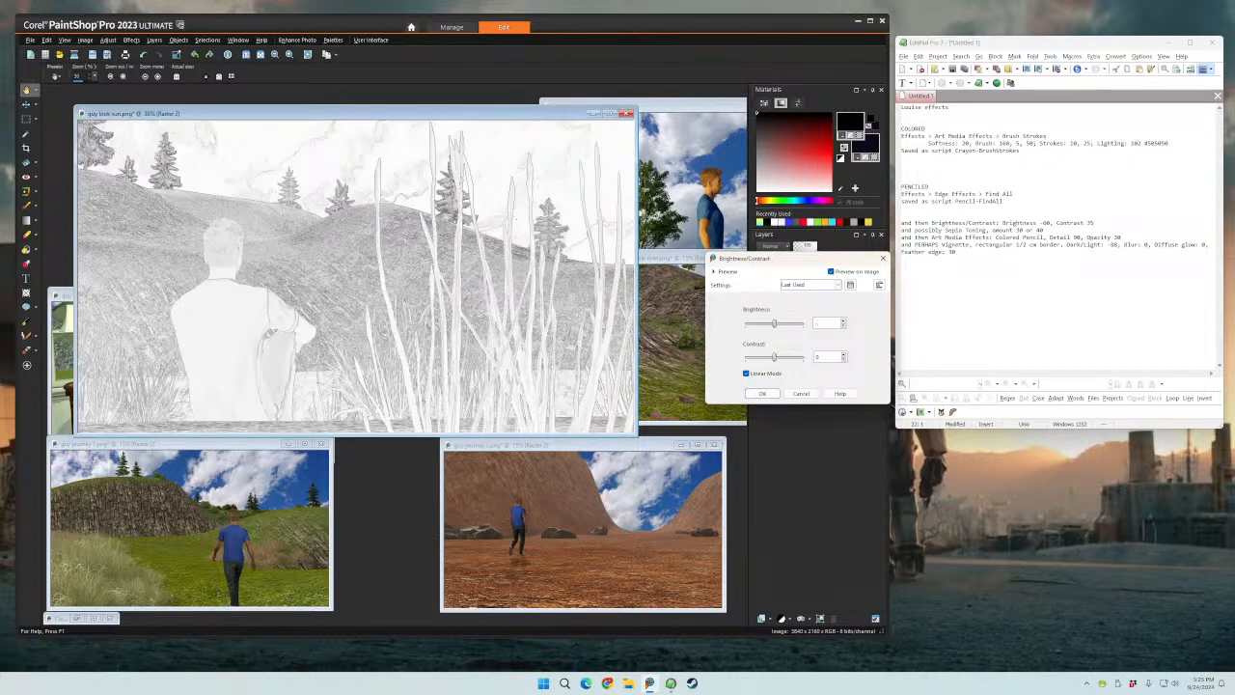
pyautogui.write('0')
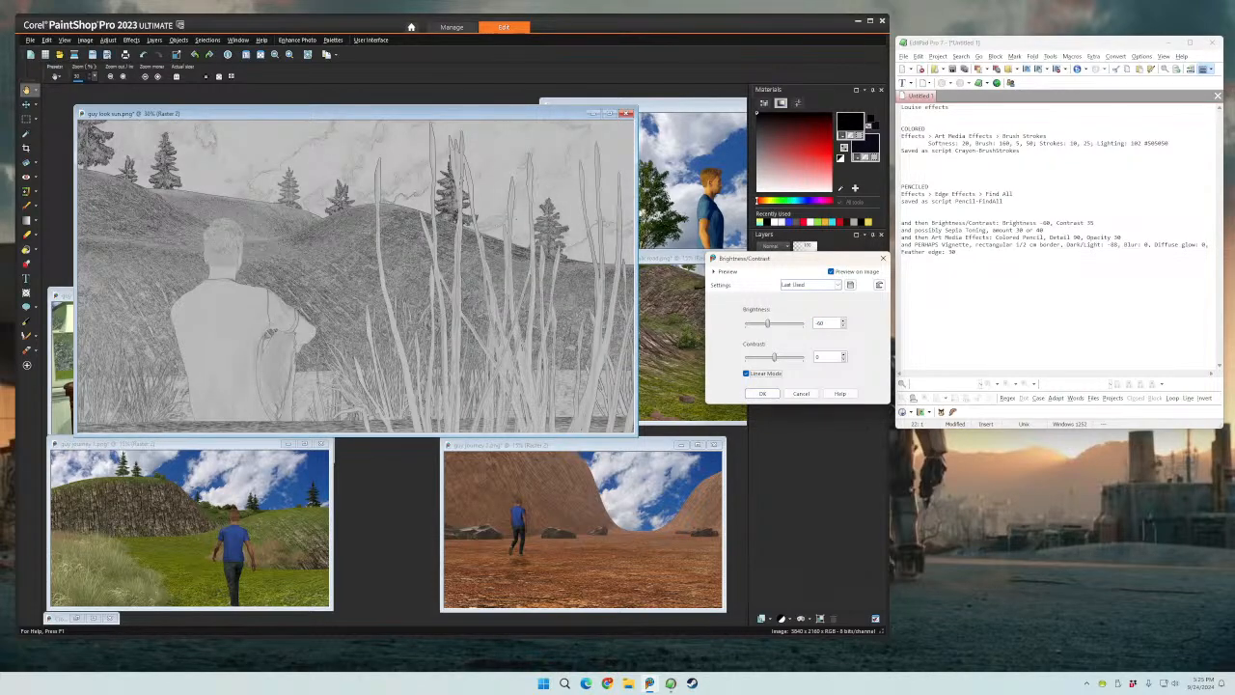
pyautogui.click(799, 355)
pyautogui.write('35')
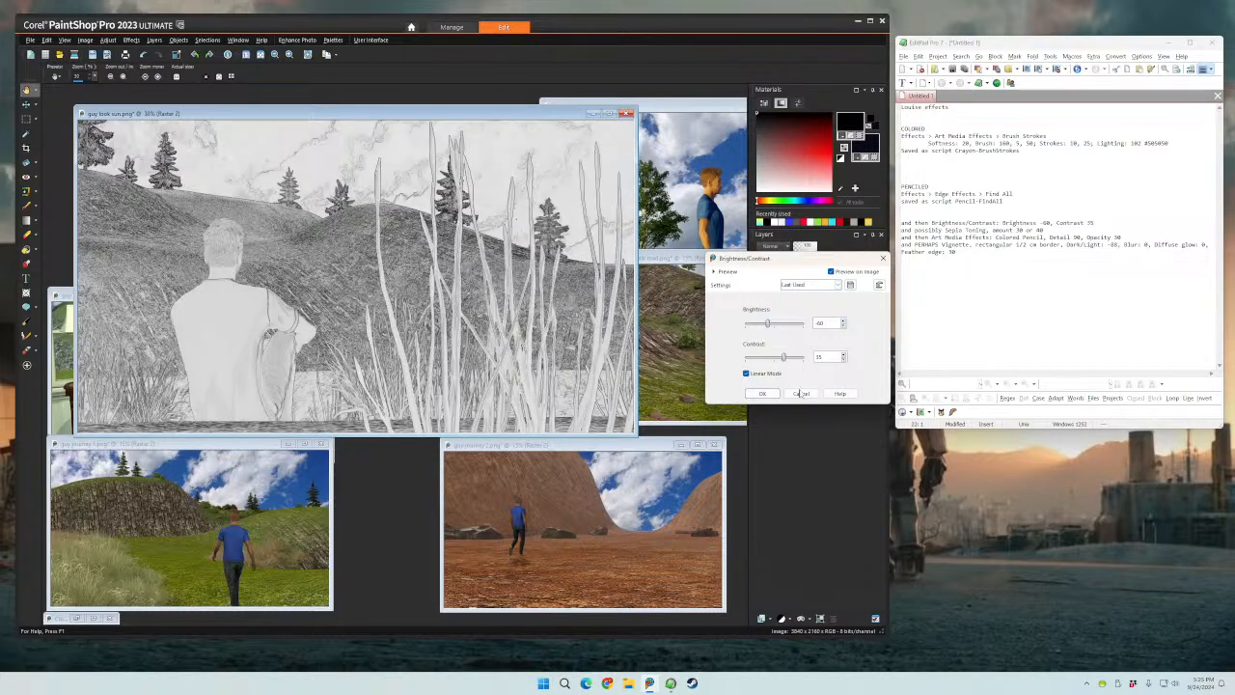
pyautogui.click(762, 393)
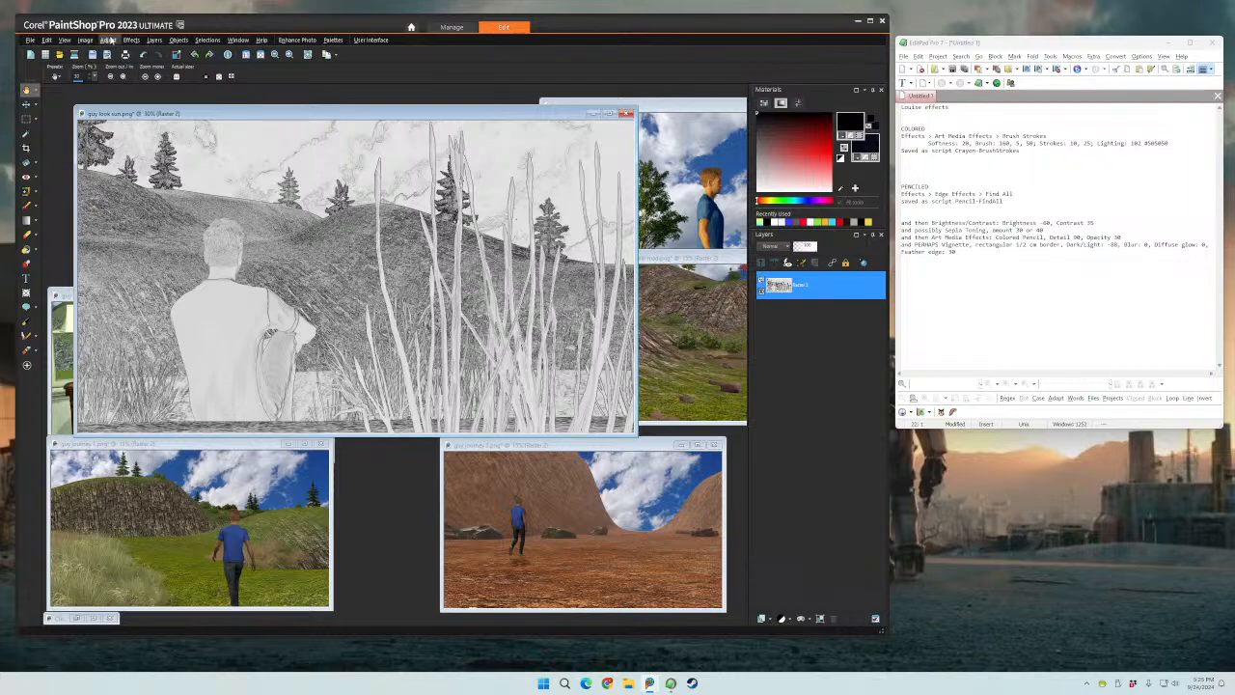
# - Apply Sepia Toning to guy look sun.png with an amount to age of 35
pyautogui.click(132, 41)
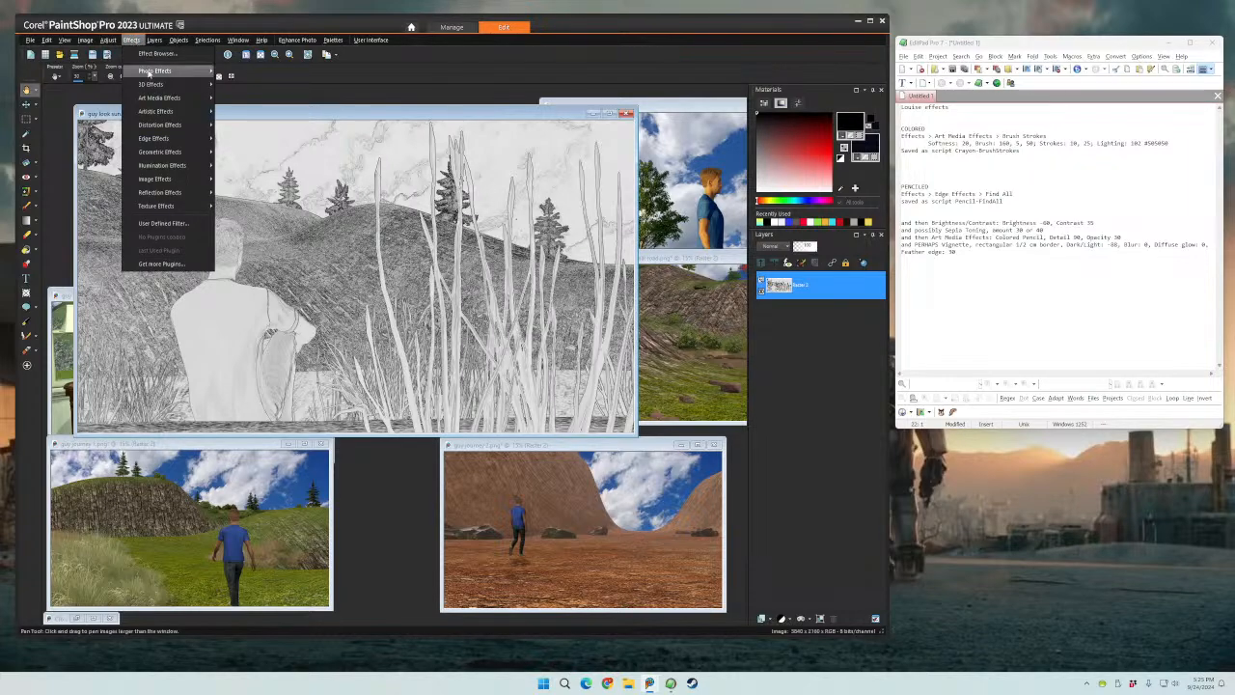
pyautogui.click(248, 128)
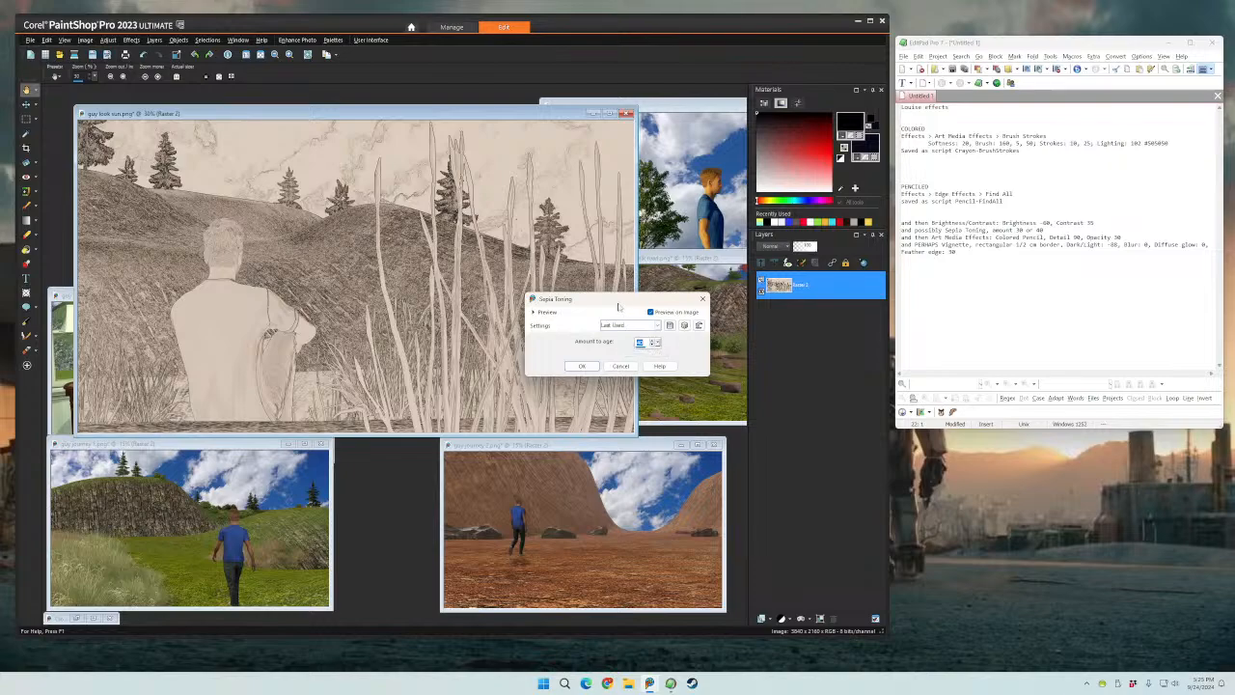
pyautogui.moveTo(618, 304); pyautogui.dragTo(630, 459)
pyautogui.write('35')
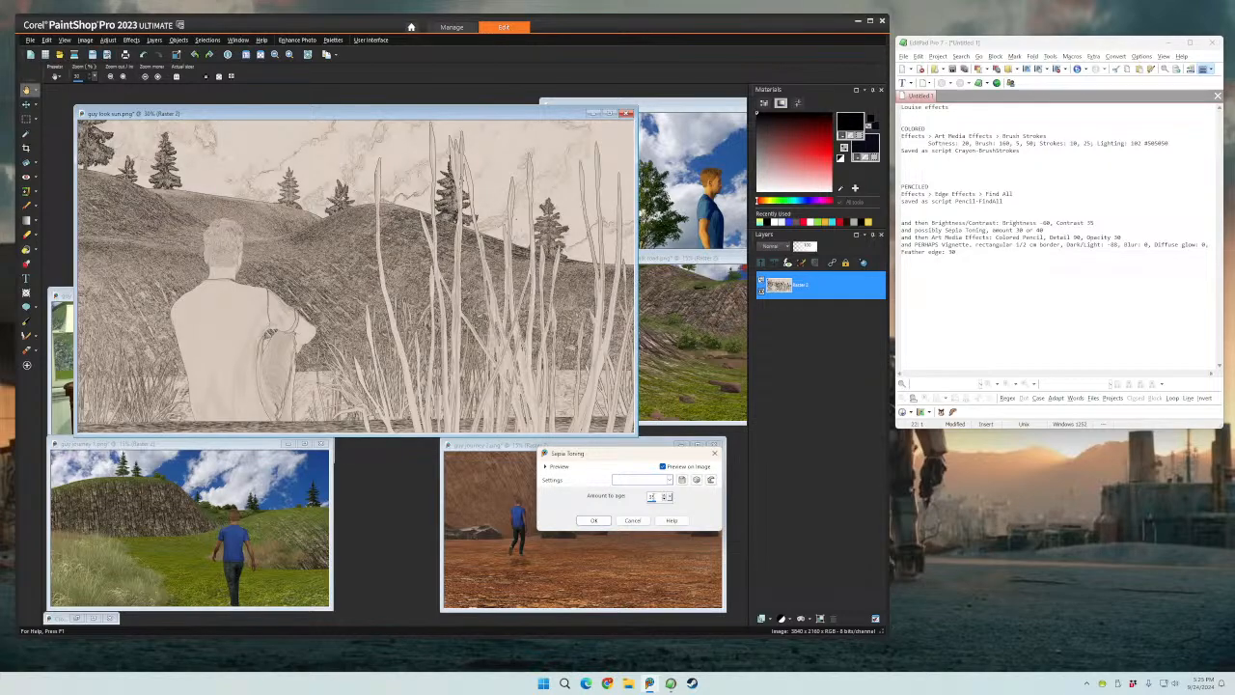
pyautogui.click(593, 520)
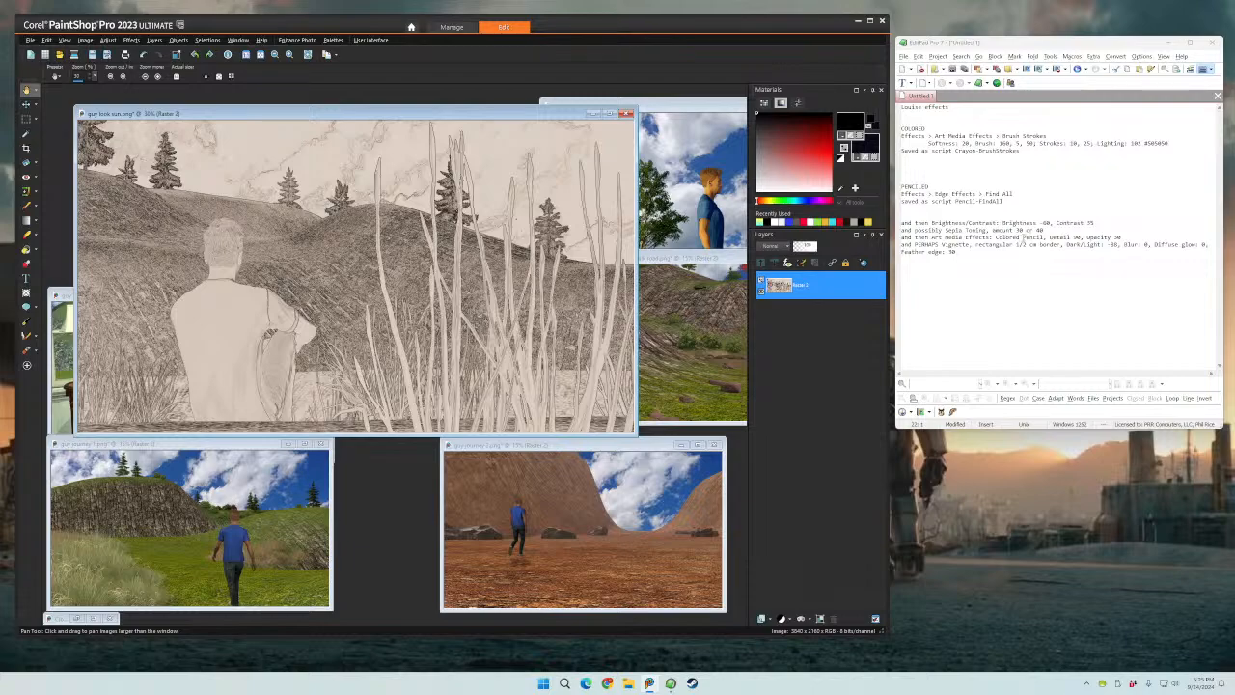
# - Apply the Colored Pencil art media effect to guy look sun.png with detail 90 and opacity 30
pyautogui.click(131, 40)
pyautogui.moveTo(159, 98)
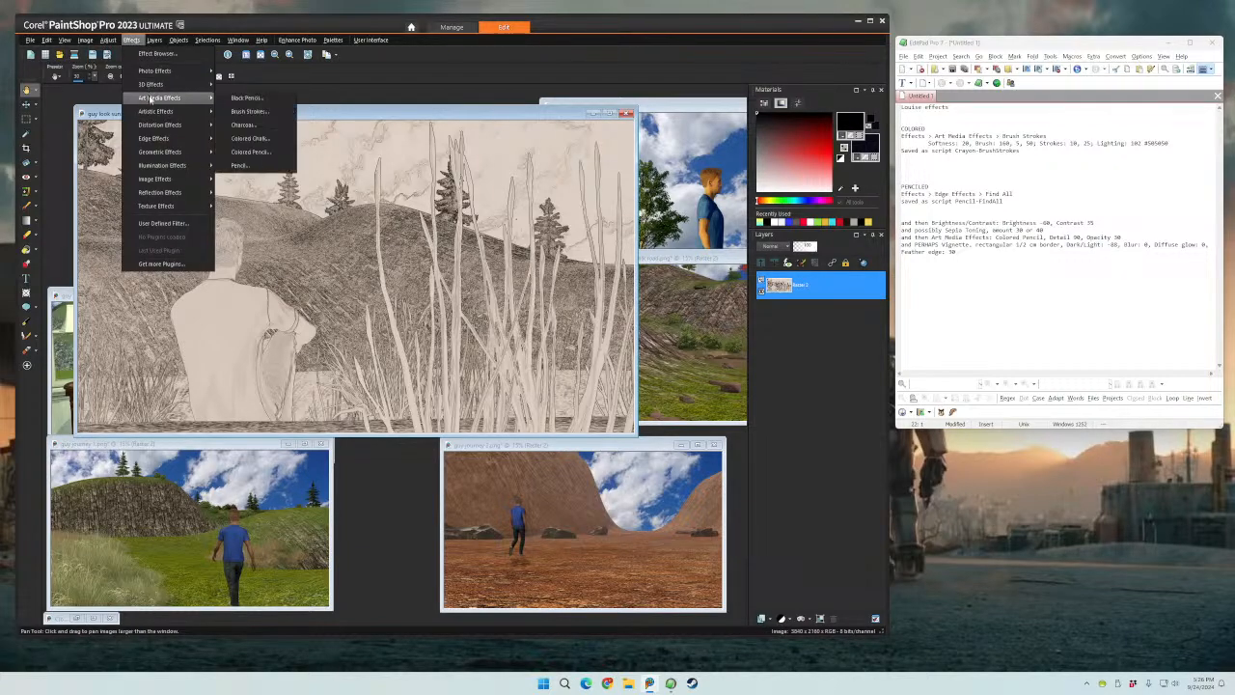
pyautogui.click(251, 153)
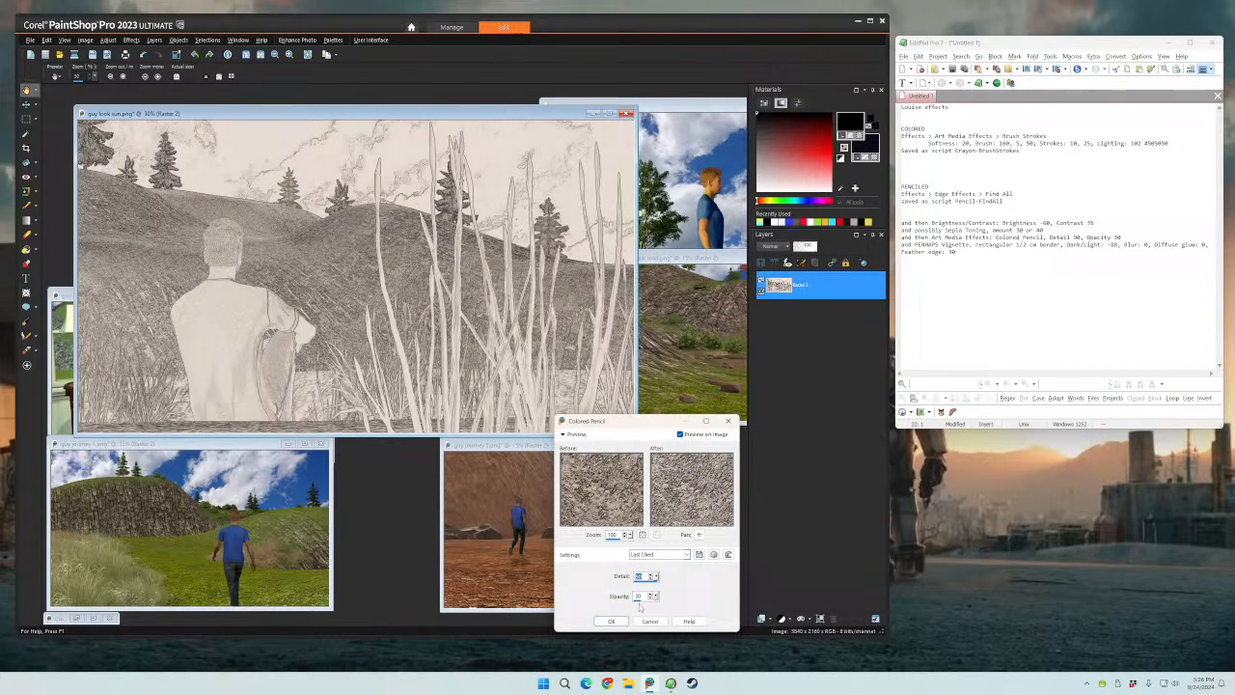
pyautogui.click(611, 621)
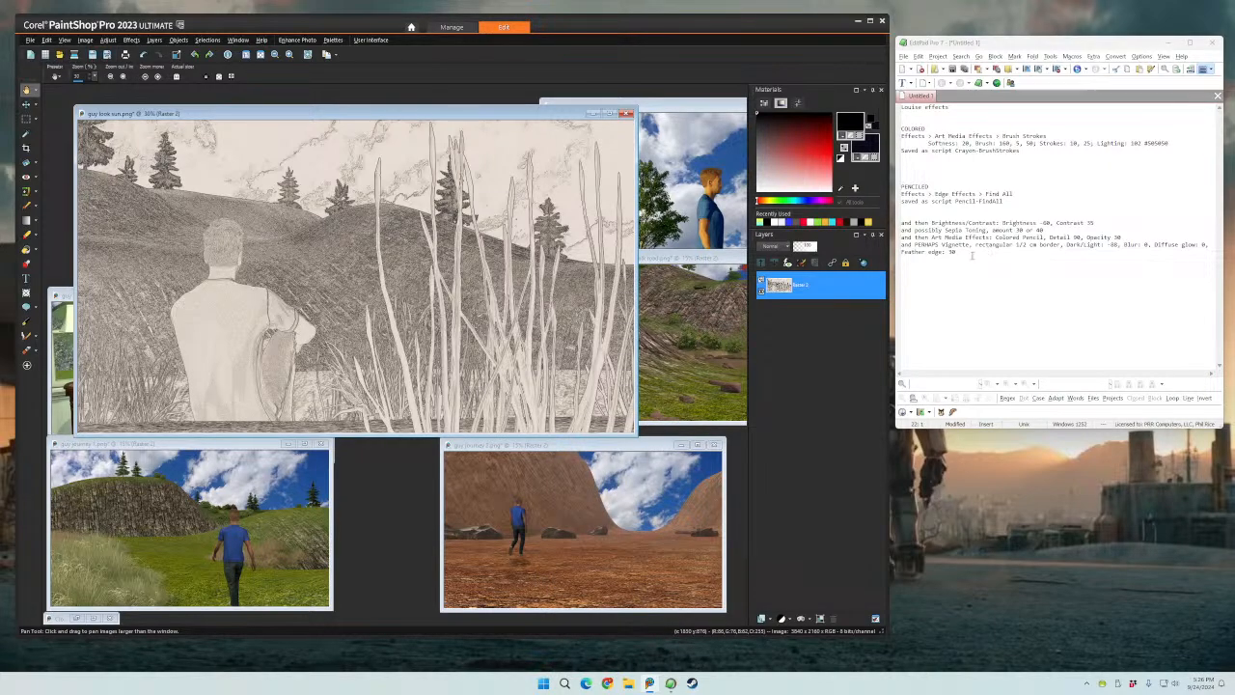
# - Apply a Vignette to guy look sun.png with dark/light -88 and feather edge 30, insetting the rectangular focus area at both sides
pyautogui.click(108, 41)
pyautogui.moveTo(131, 41)
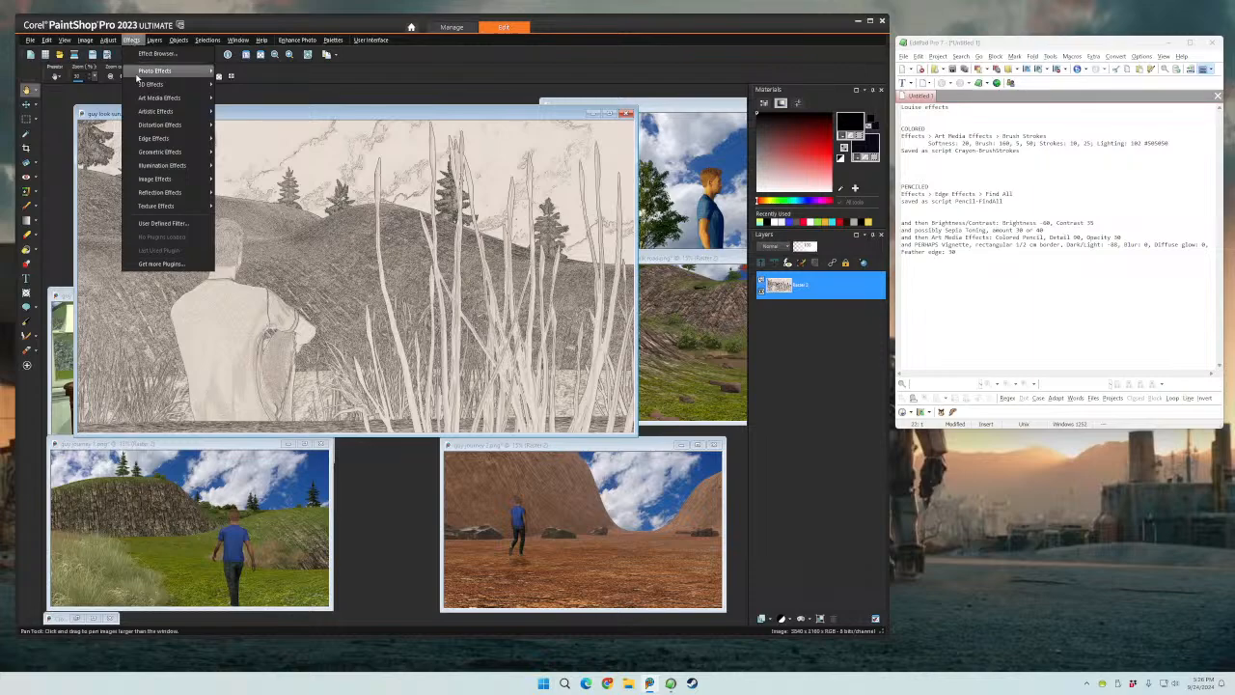
pyautogui.moveTo(143, 72)
pyautogui.click(242, 155)
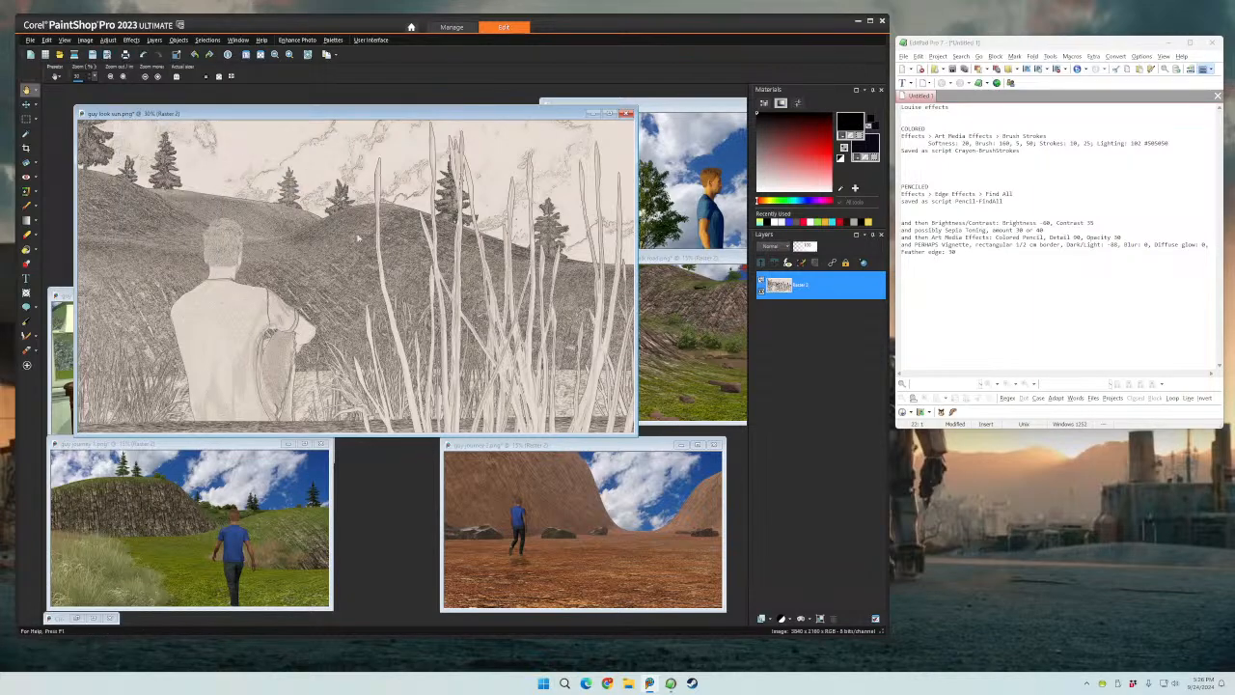
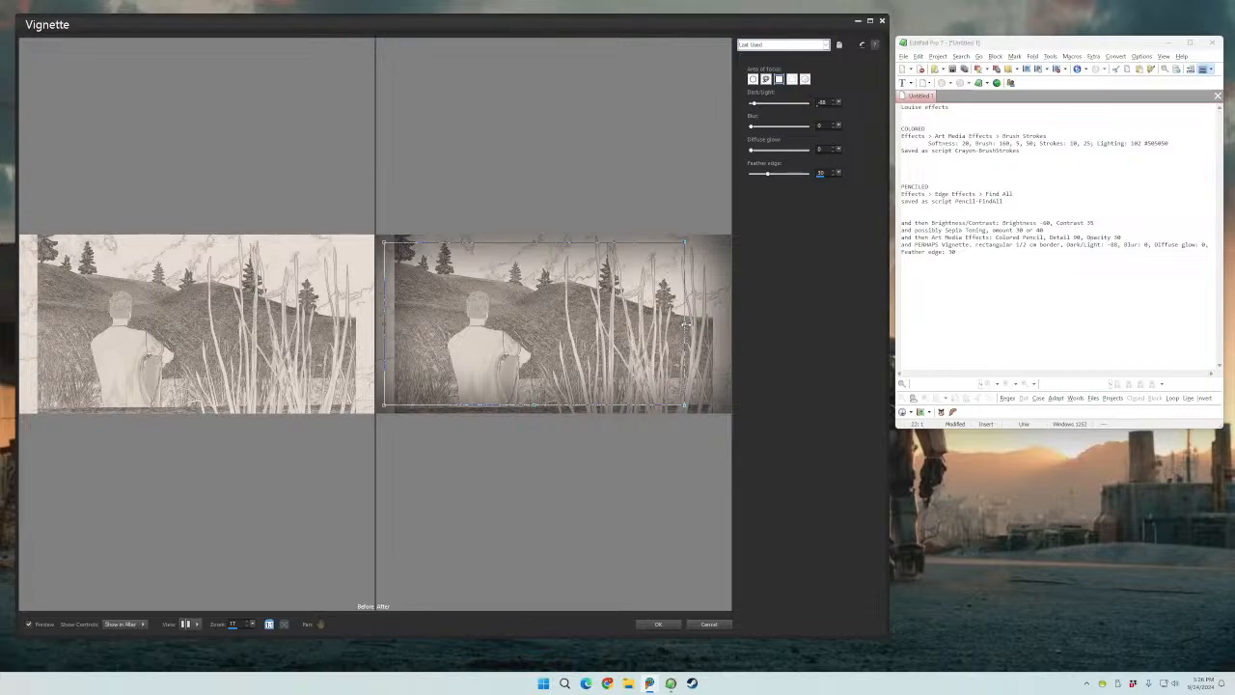
pyautogui.moveTo(683, 324); pyautogui.dragTo(719, 322)
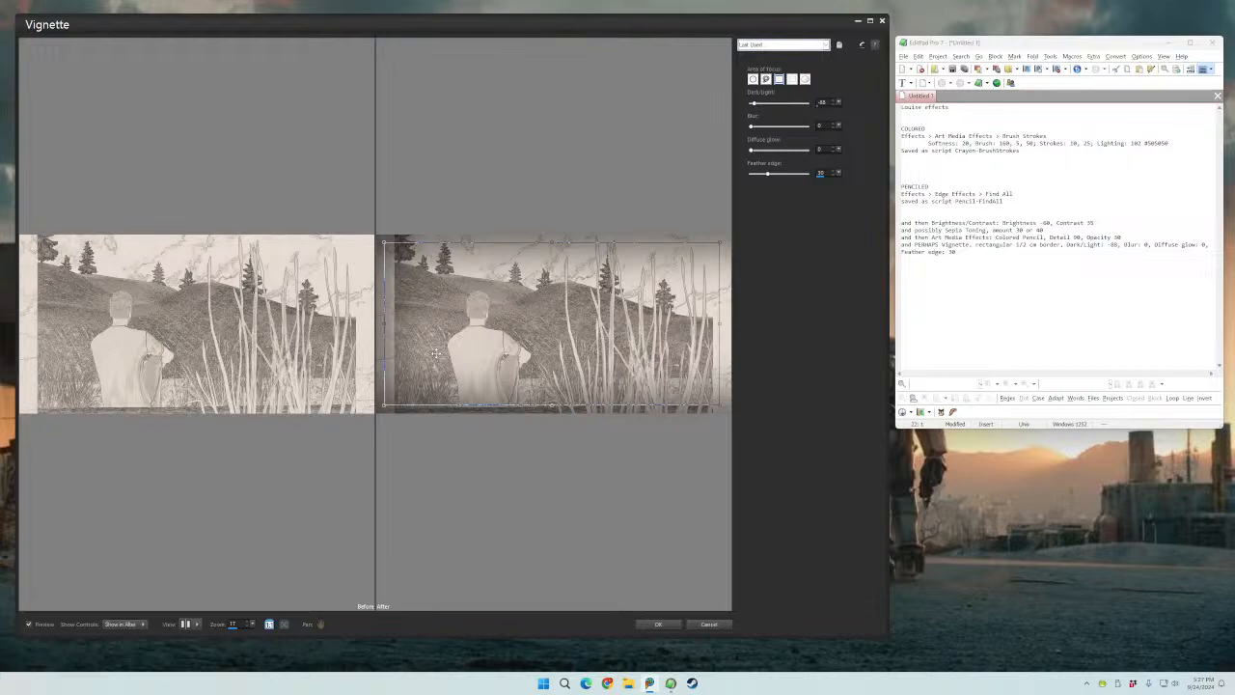
pyautogui.moveTo(719, 325); pyautogui.dragTo(698, 323)
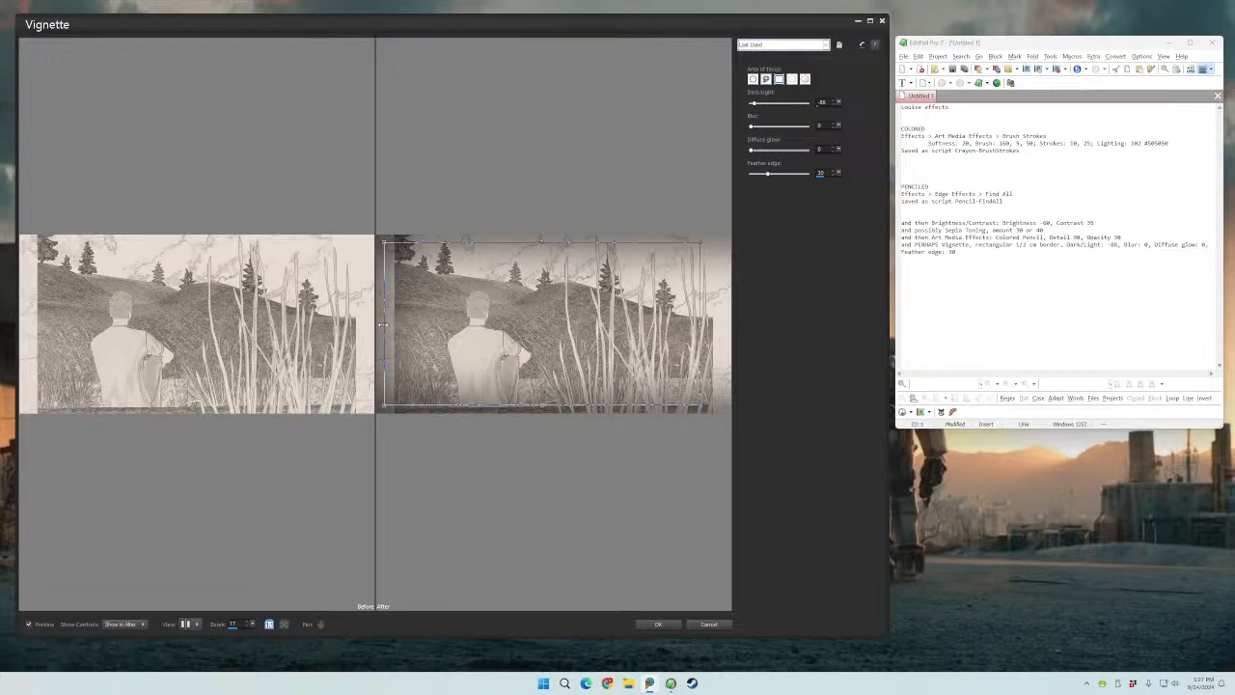
pyautogui.moveTo(385, 325); pyautogui.dragTo(407, 324)
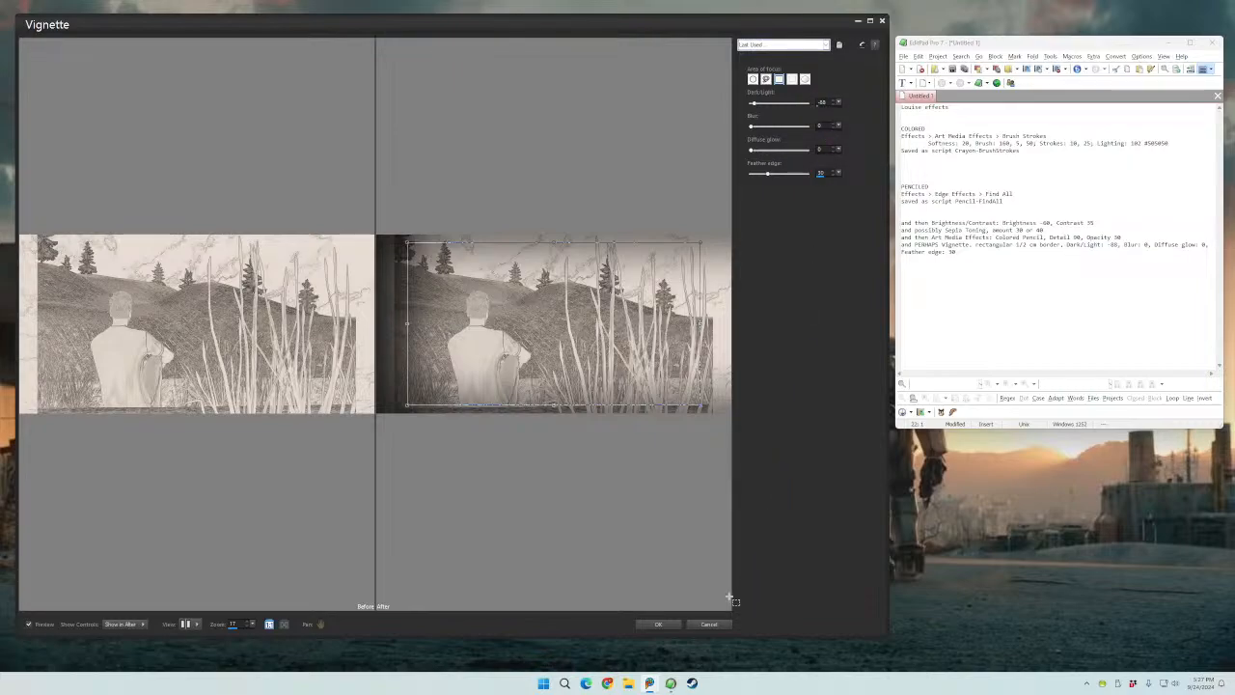
pyautogui.click(651, 623)
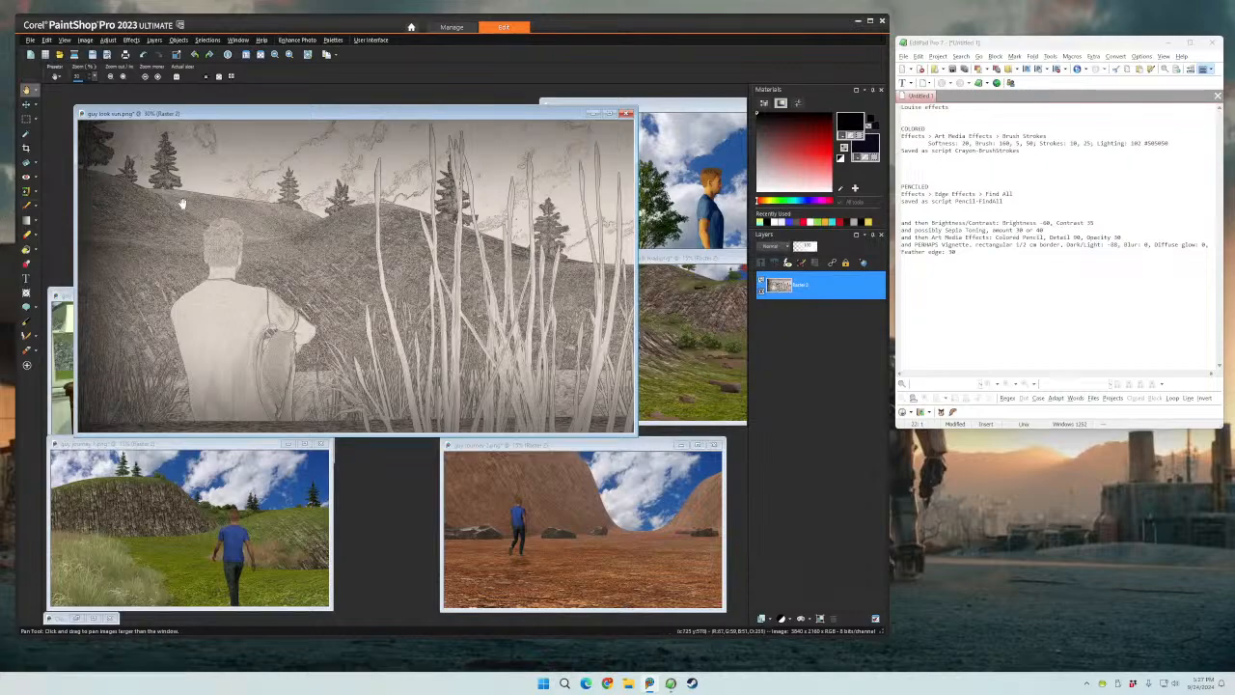
# - Flatten all layers of guy packing.png and align its image window beneath guy look sun.png
pyautogui.scroll(-1, 150, 208)
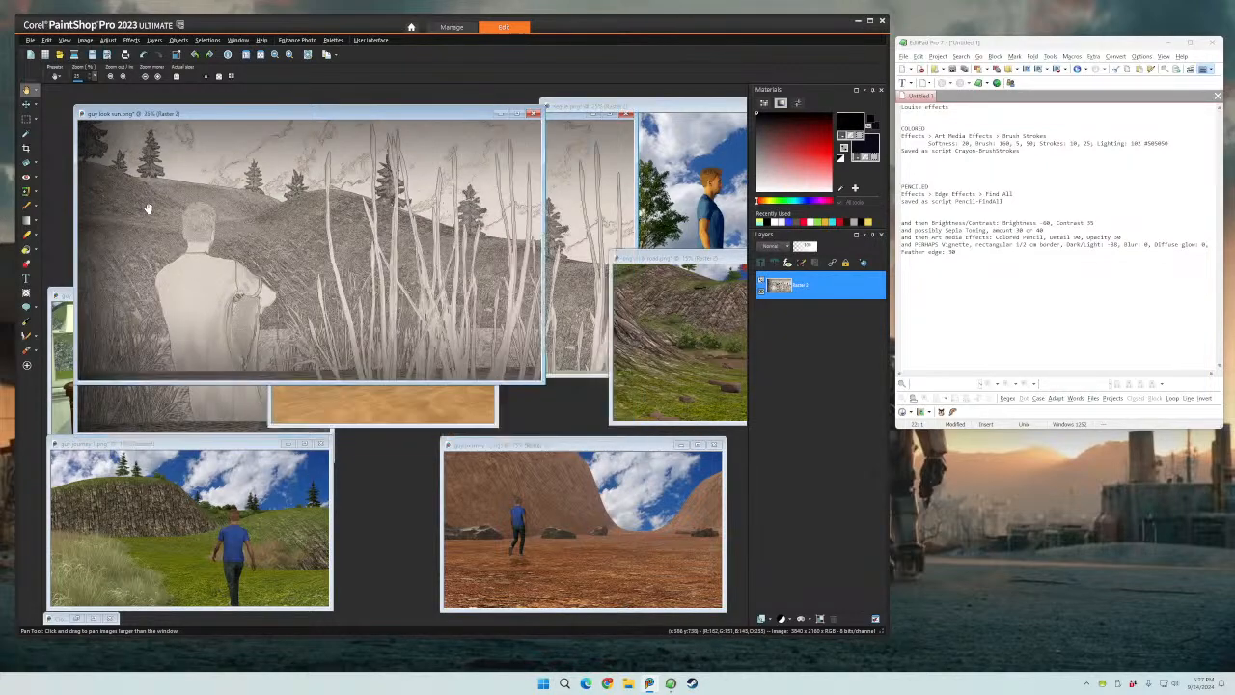
pyautogui.scroll(2, 189, 208)
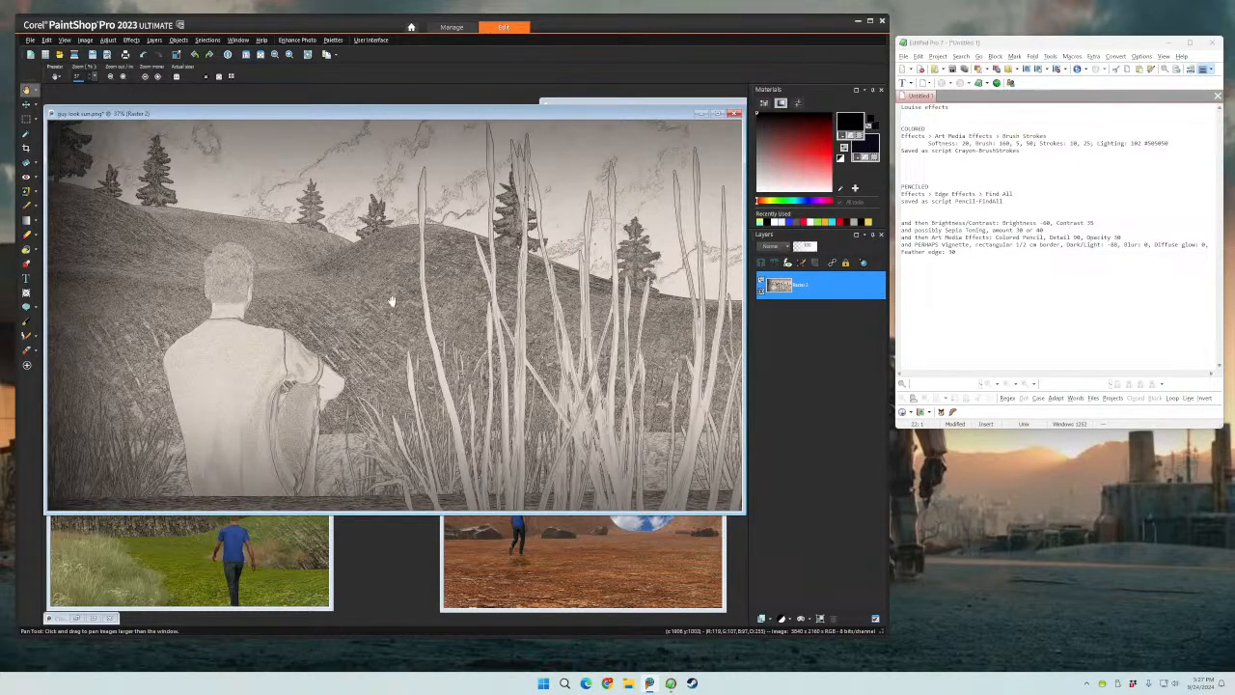
pyautogui.scroll(-3, 390, 297)
pyautogui.scroll(-1, 324, 260)
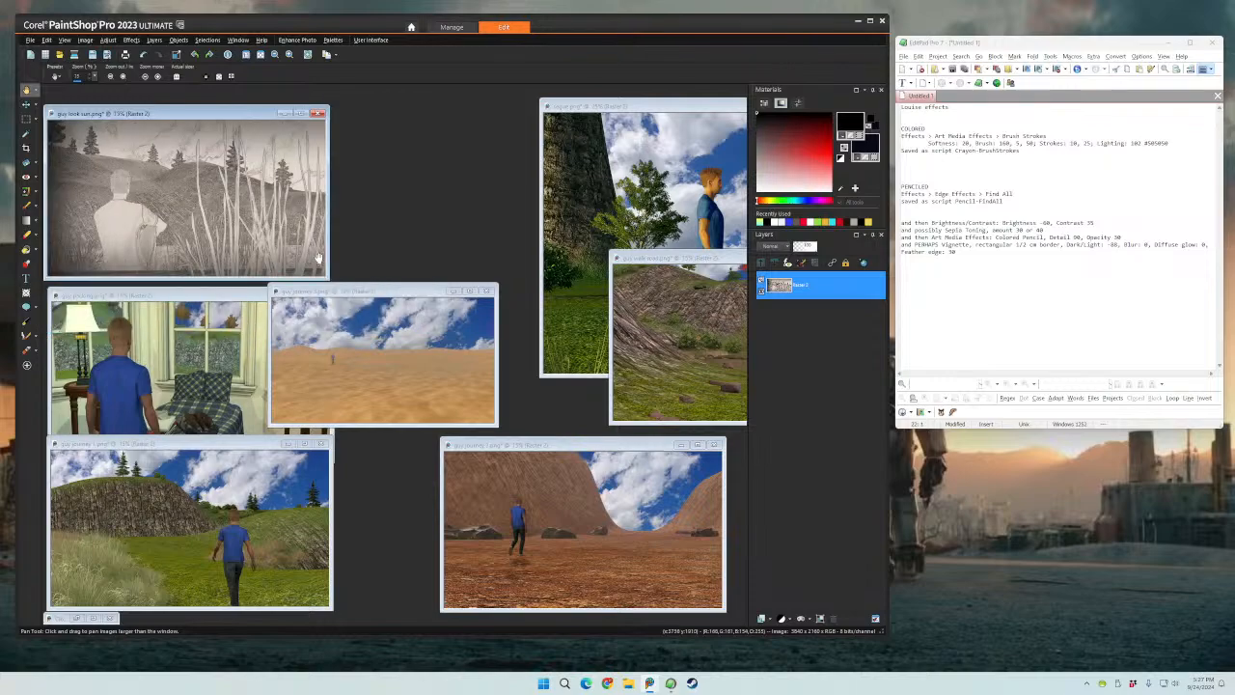
pyautogui.click(191, 299)
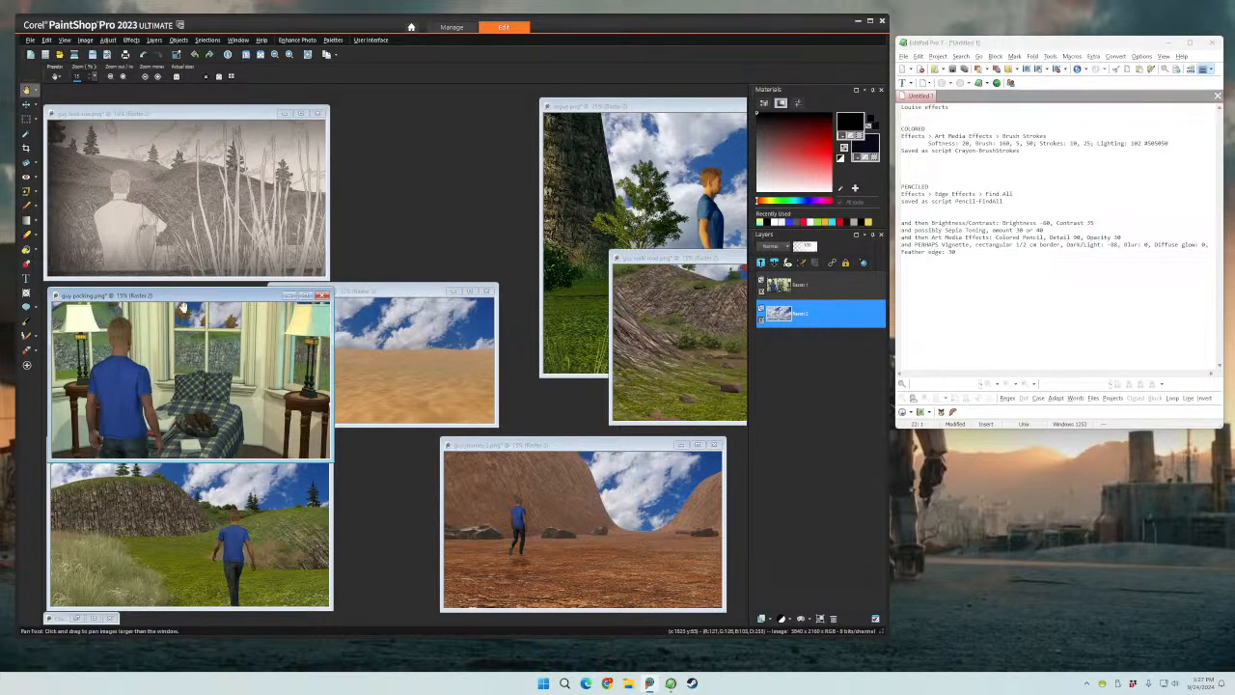
pyautogui.moveTo(193, 297)
pyautogui.mouseDown()
pyautogui.moveTo(210, 295)
pyautogui.moveTo(193, 295)
pyautogui.mouseUp()
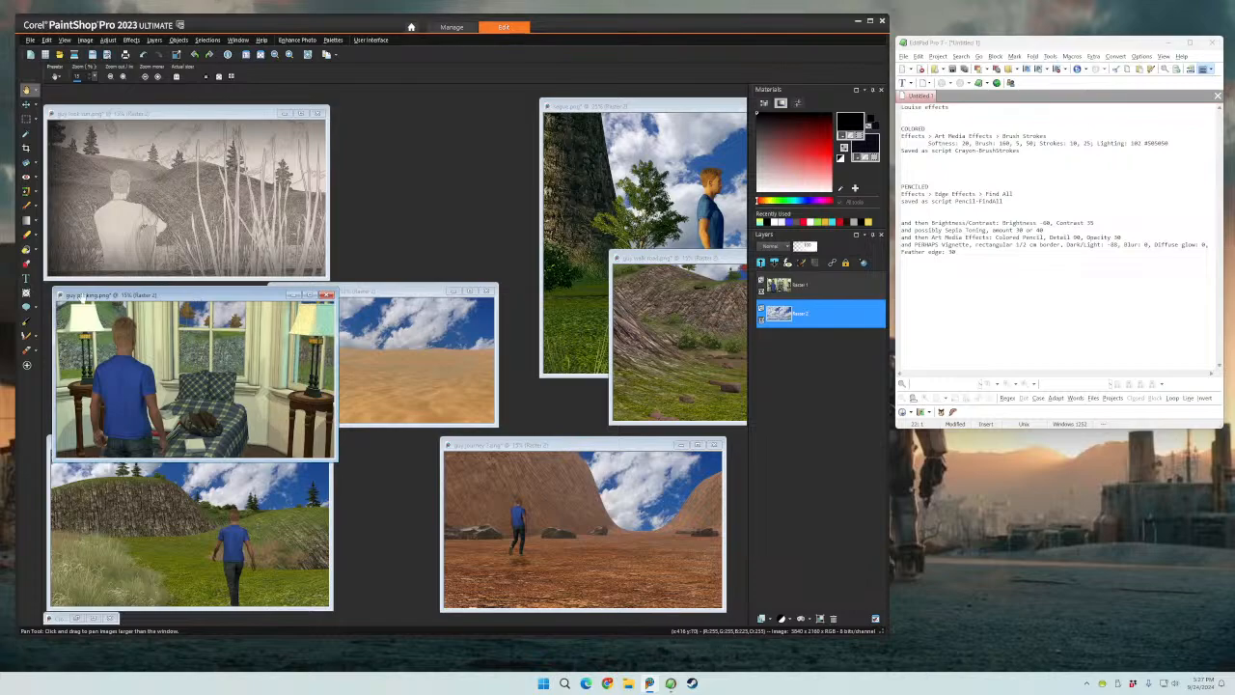
pyautogui.click(30, 39)
pyautogui.click(29, 40)
pyautogui.rightClick(824, 287)
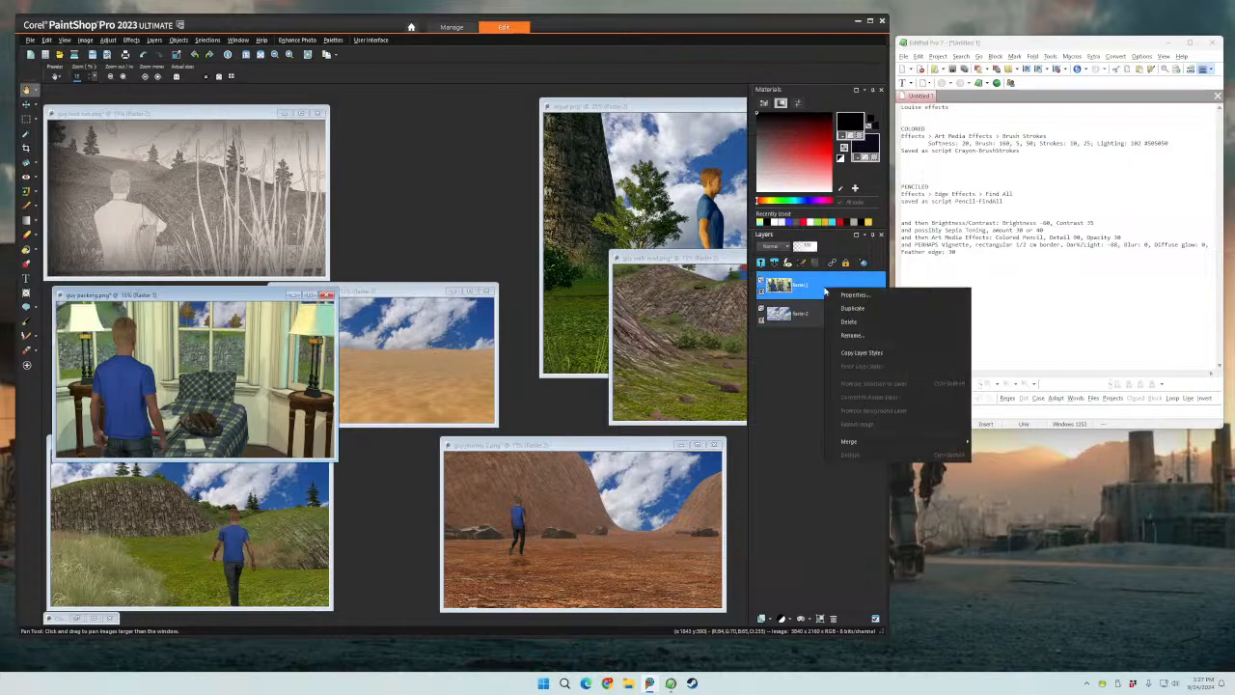
pyautogui.moveTo(862, 443)
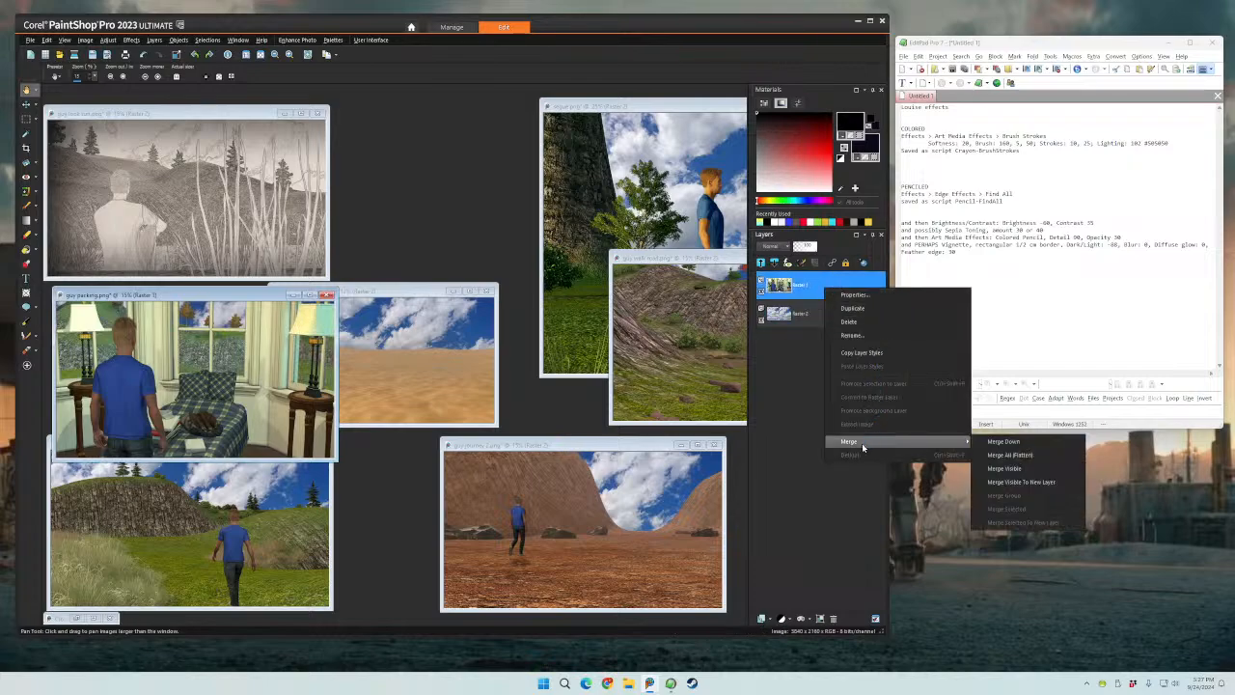
pyautogui.click(1009, 454)
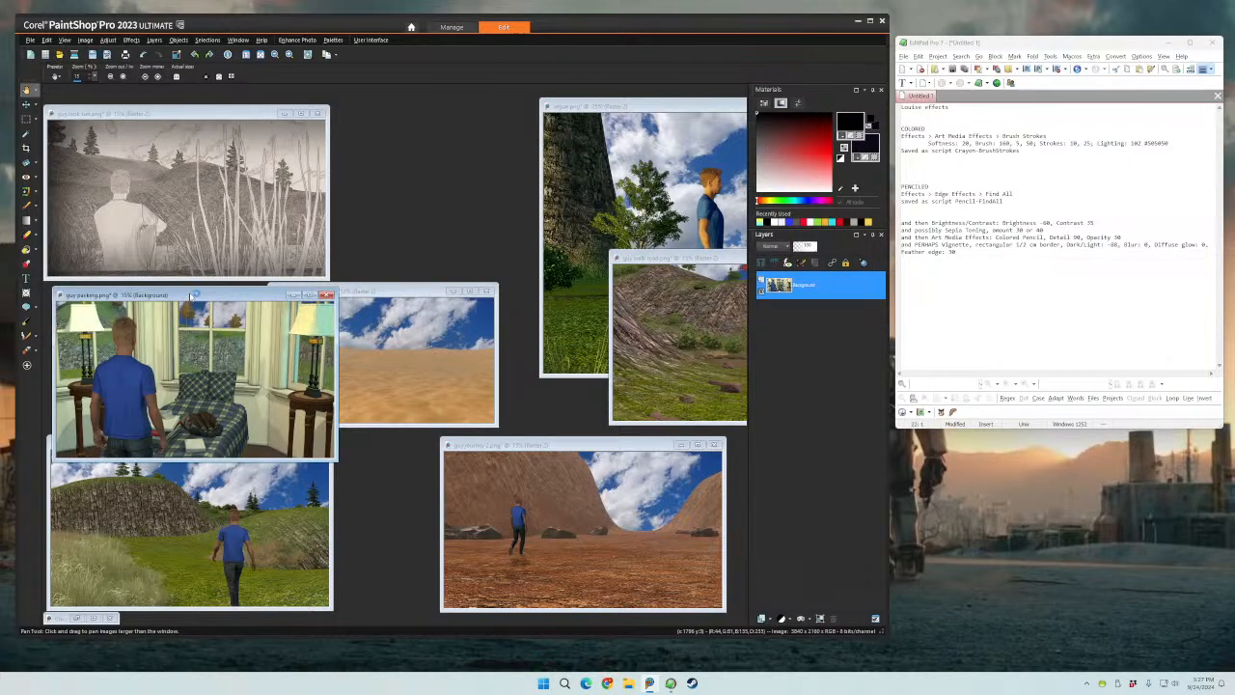
pyautogui.moveTo(191, 297); pyautogui.dragTo(183, 296)
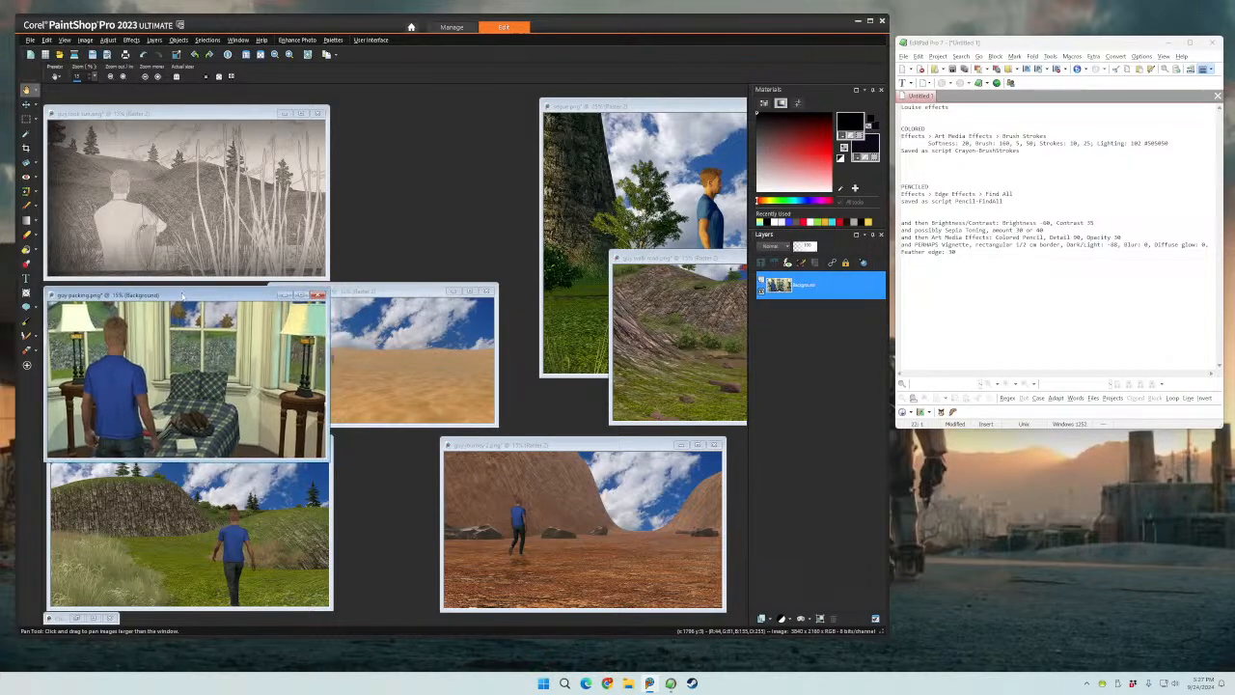
# - Start recording a new script and apply the Find All edge effect to guy packing.png
pyautogui.click(29, 41)
pyautogui.moveTo(92, 346)
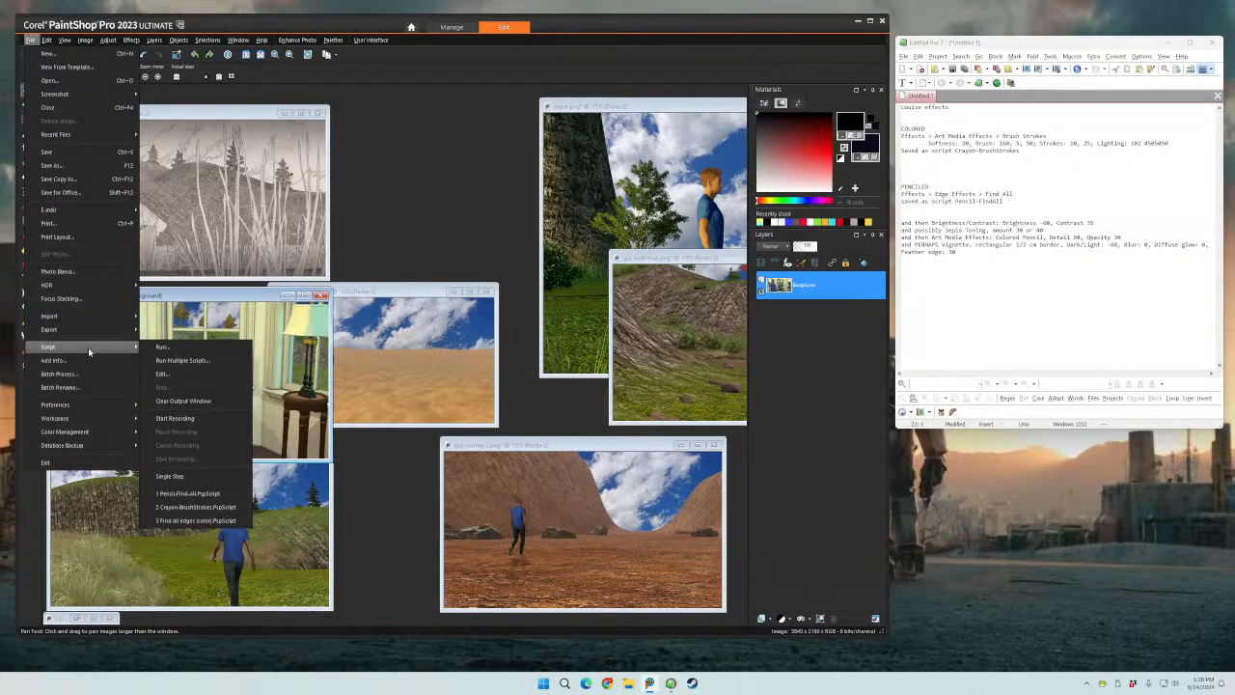
pyautogui.click(175, 418)
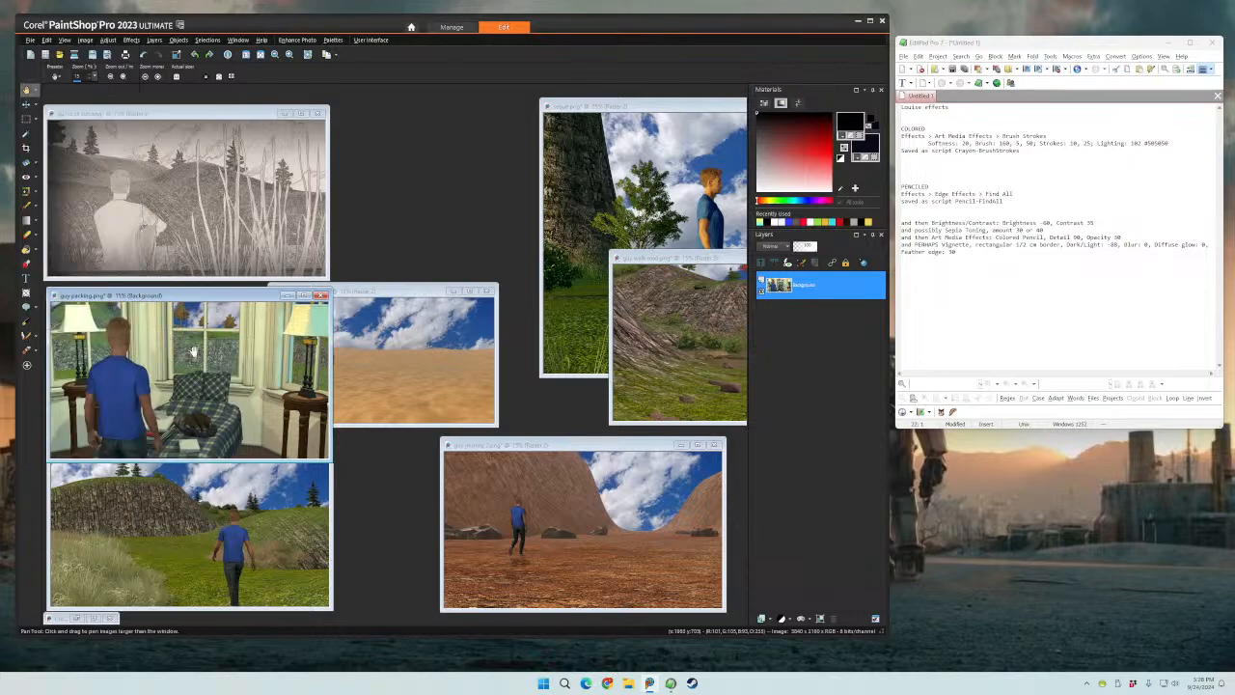
pyautogui.click(133, 40)
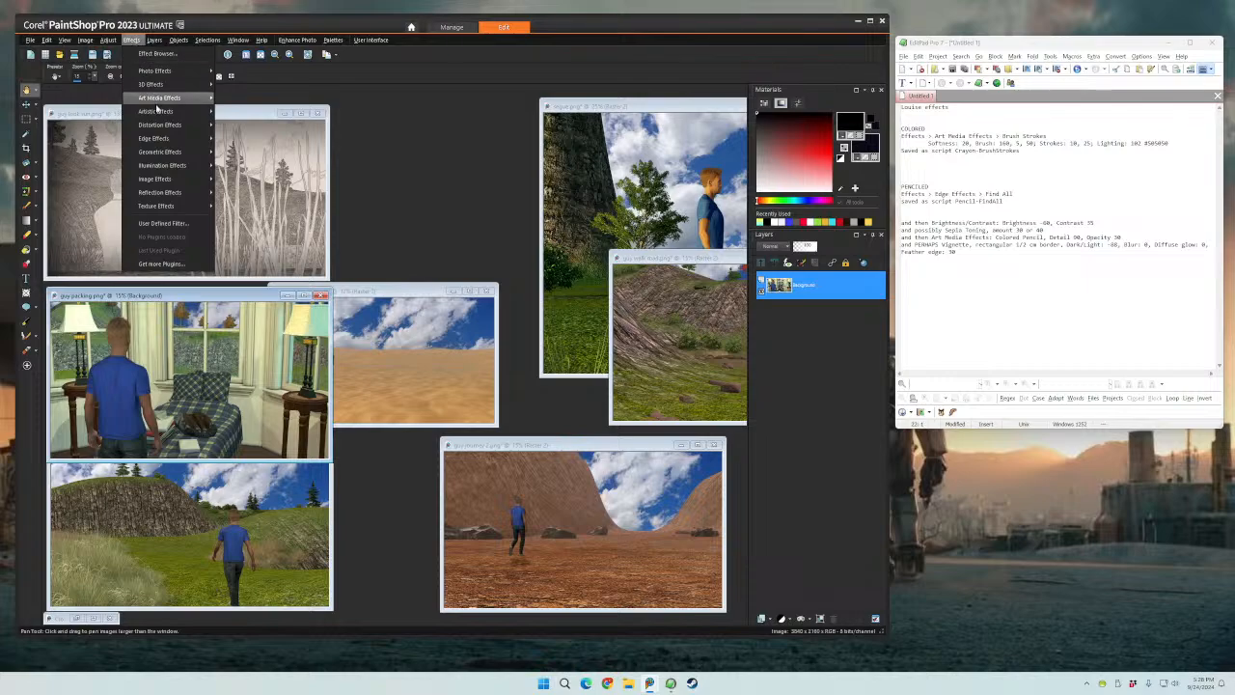
pyautogui.moveTo(164, 138)
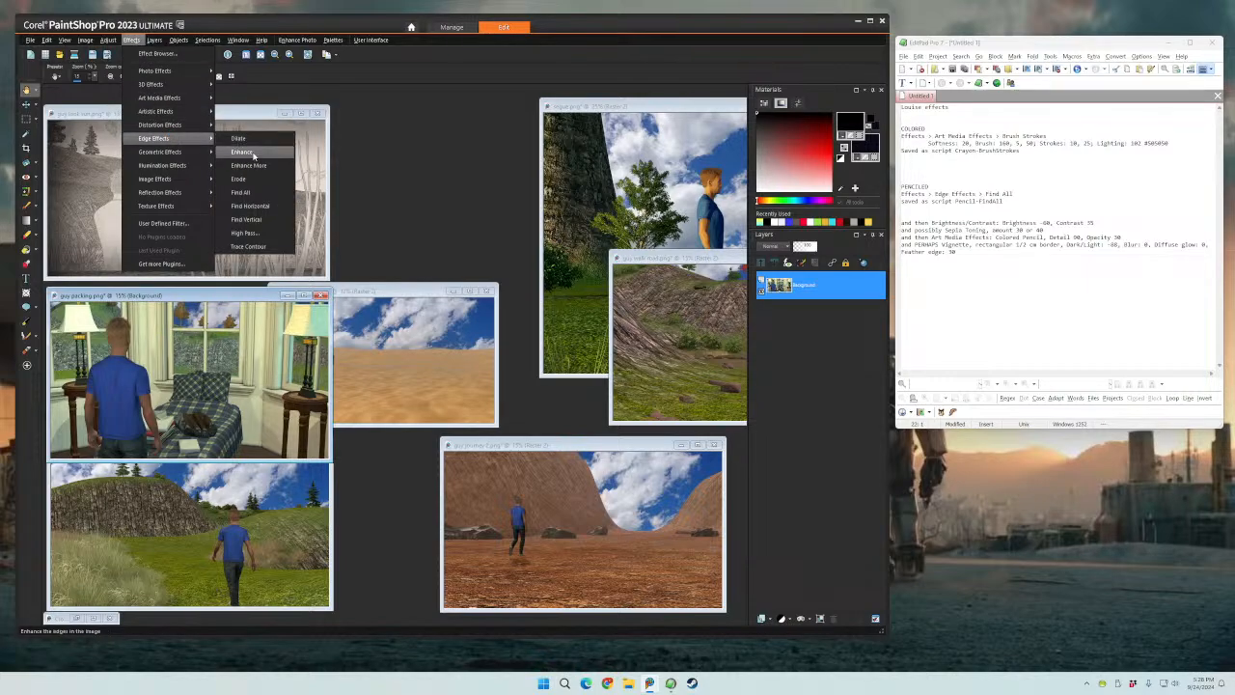
pyautogui.click(241, 193)
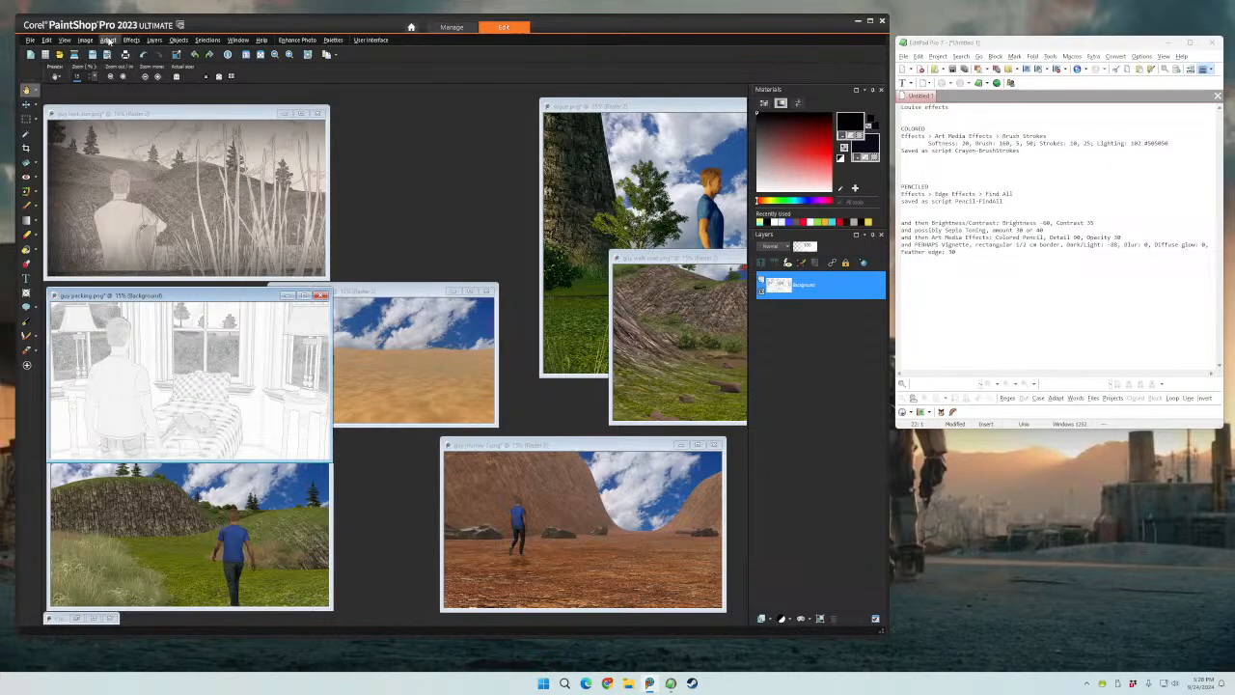
# - Adjust guy packing.png with Brightness/Contrast, using brightness -60 and contrast 35
pyautogui.click(108, 40)
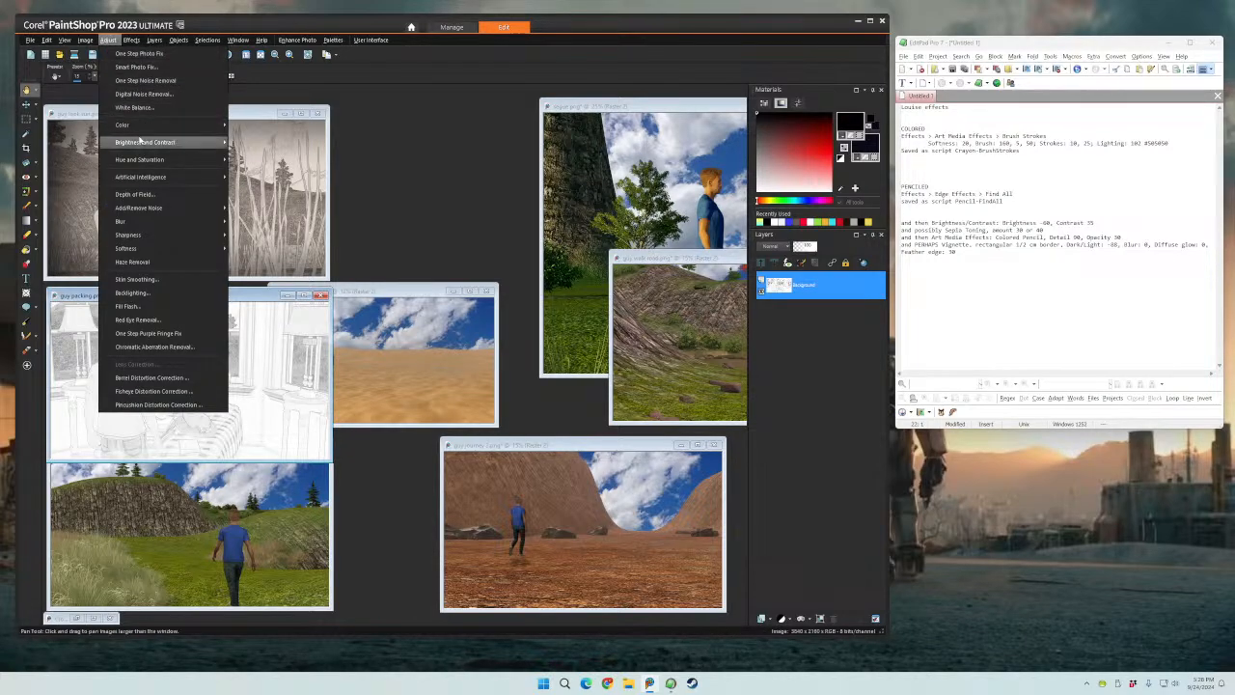
pyautogui.moveTo(154, 142)
pyautogui.click(270, 142)
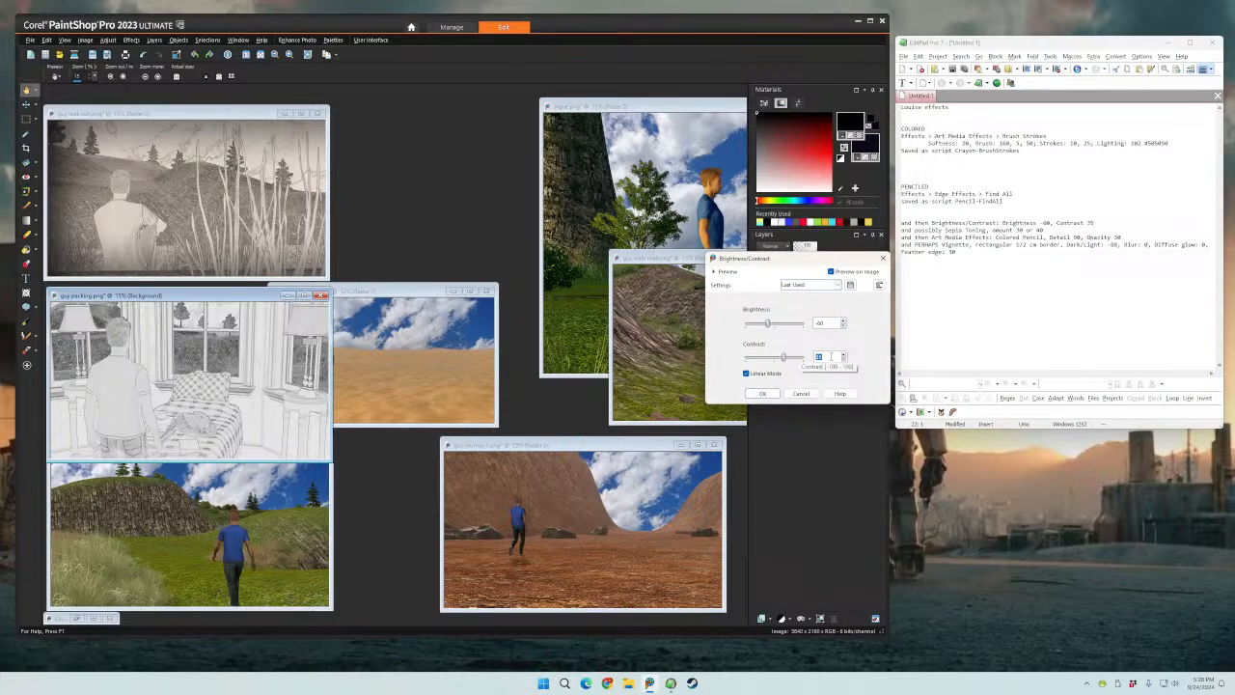
pyautogui.click(762, 393)
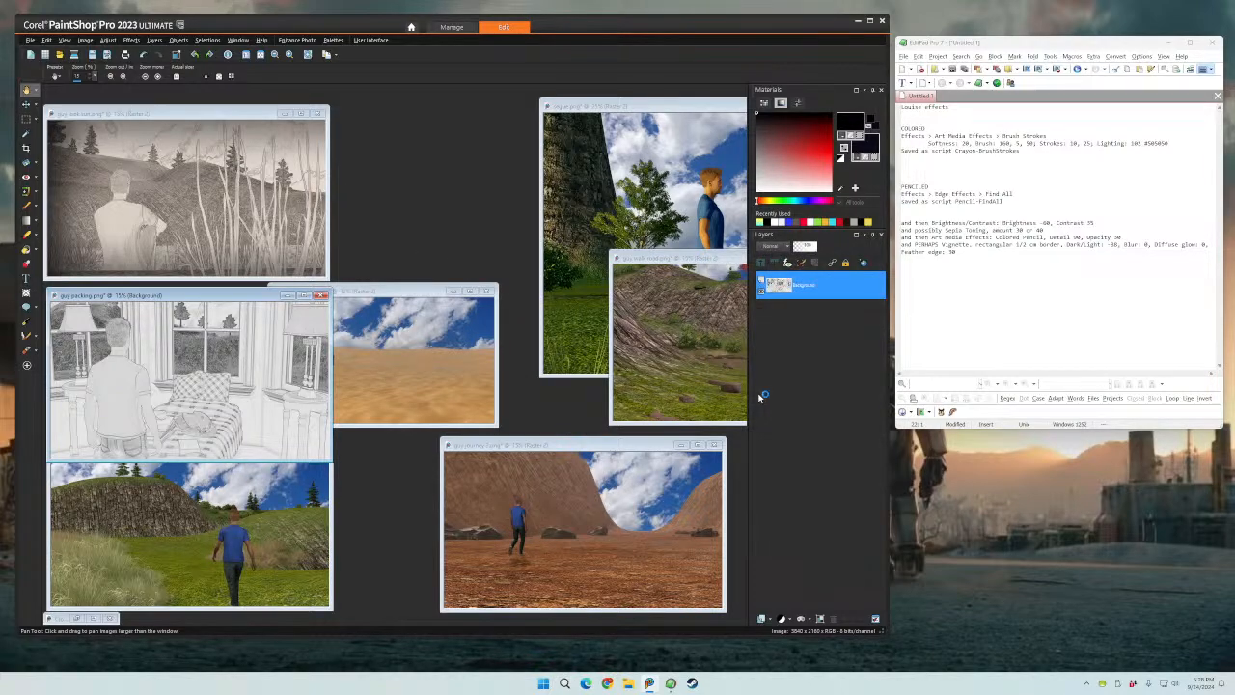
# - Apply Sepia Toning to guy packing.png with an amount to age of 35
pyautogui.click(108, 39)
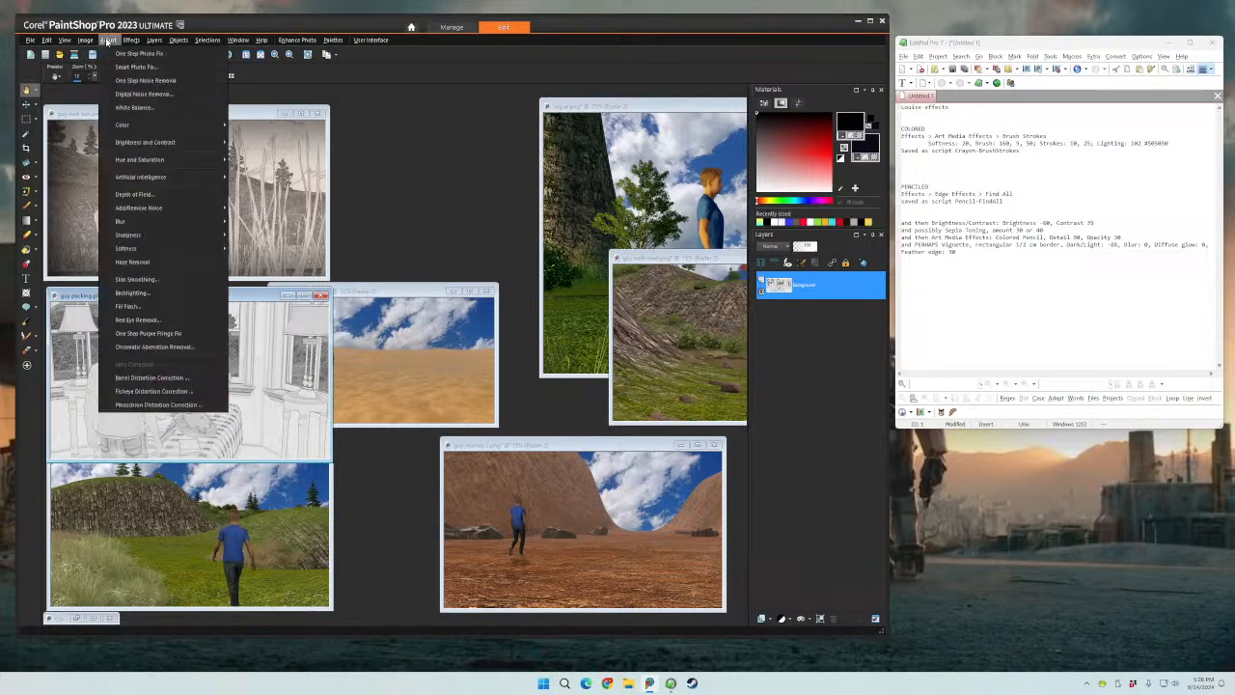
pyautogui.moveTo(142, 70)
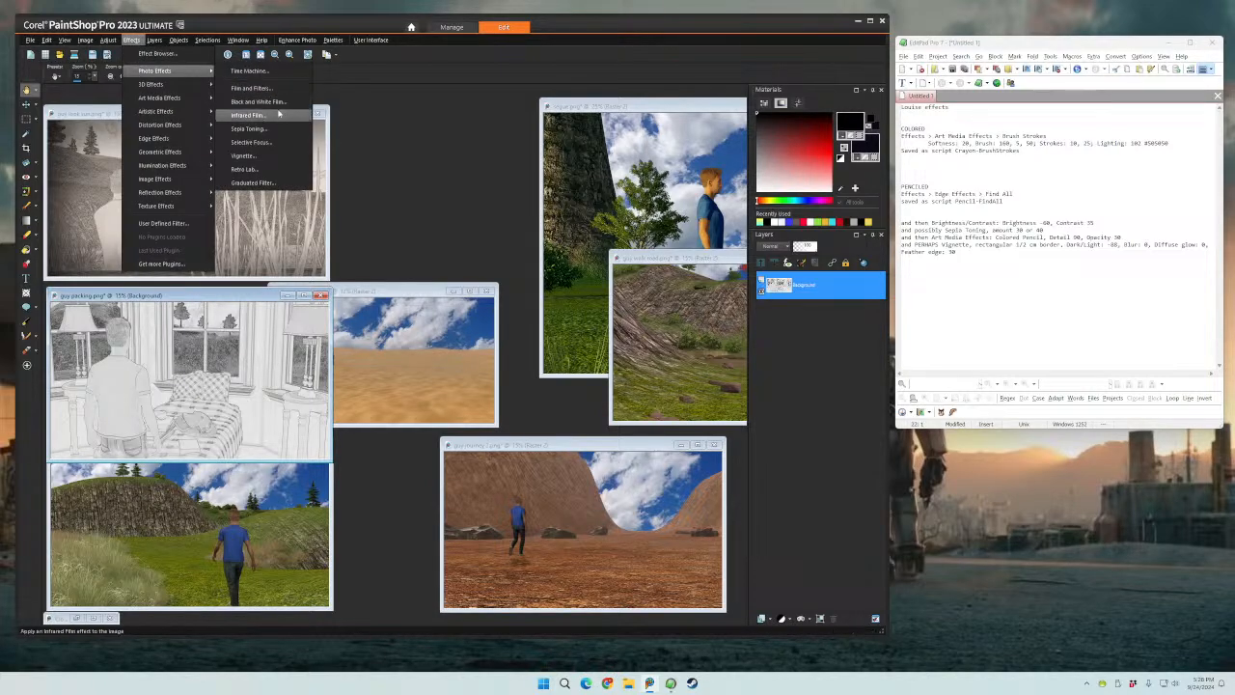
pyautogui.click(247, 129)
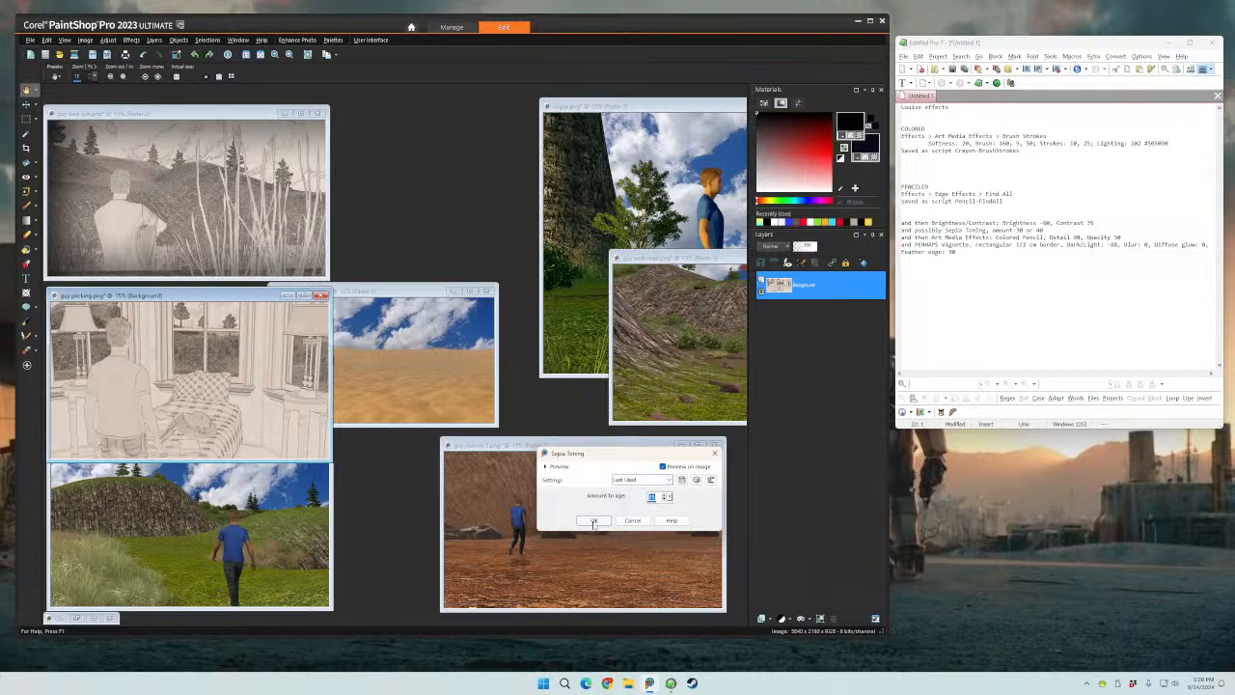
pyautogui.click(593, 520)
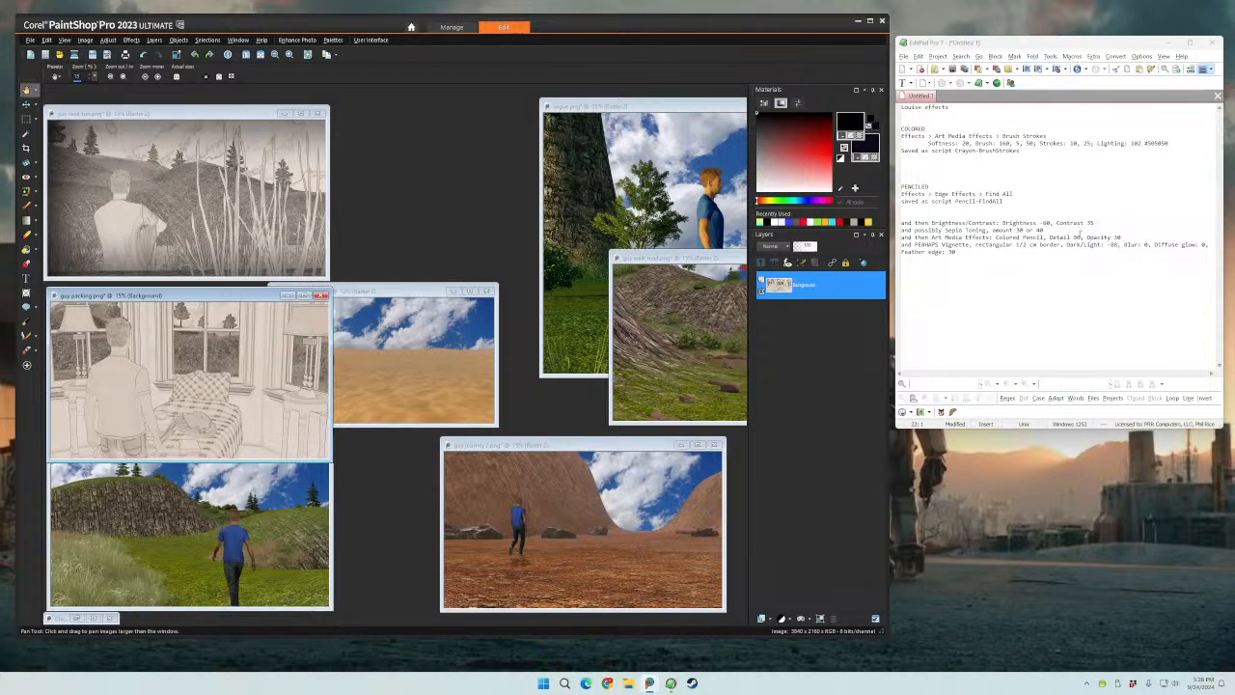
# - Switch to EditPad Pro and add "(35)" to the end of the Sepia Toning amount note
pyautogui.click(1042, 230)
pyautogui.write('(30')
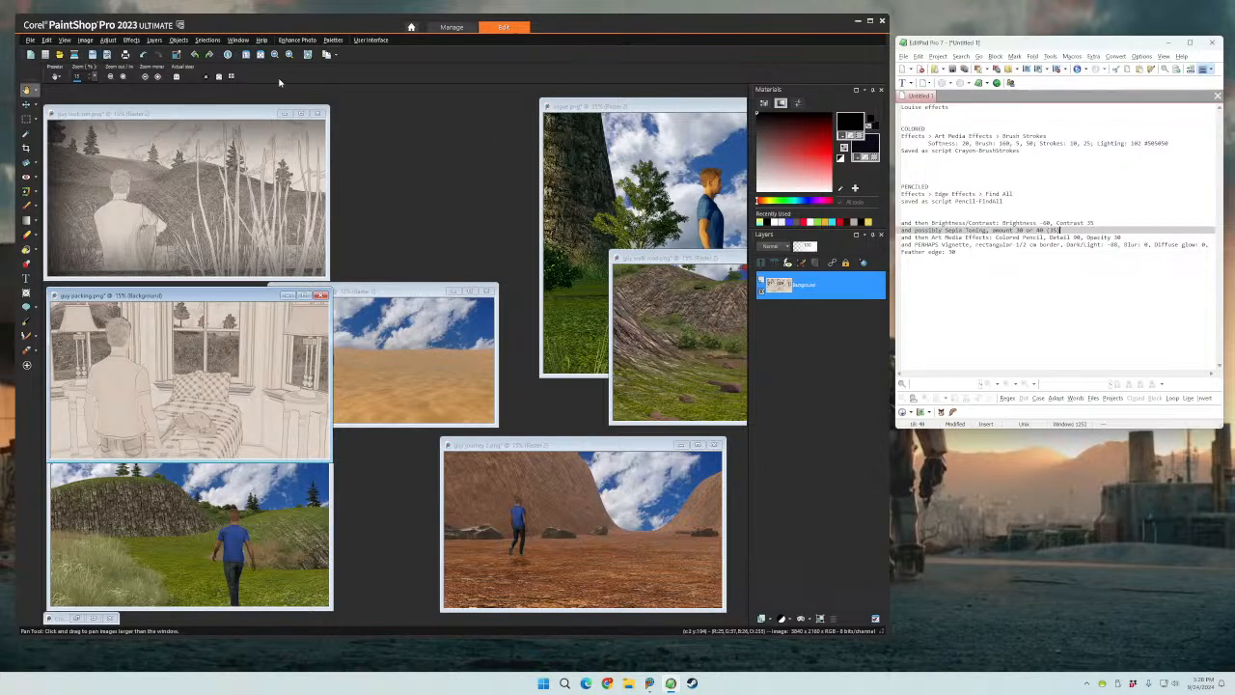
# - Back in PaintShop Pro, apply the Colored Pencil effect to guy packing.png with the noted detail 90 and opacity 30
pyautogui.click(110, 40)
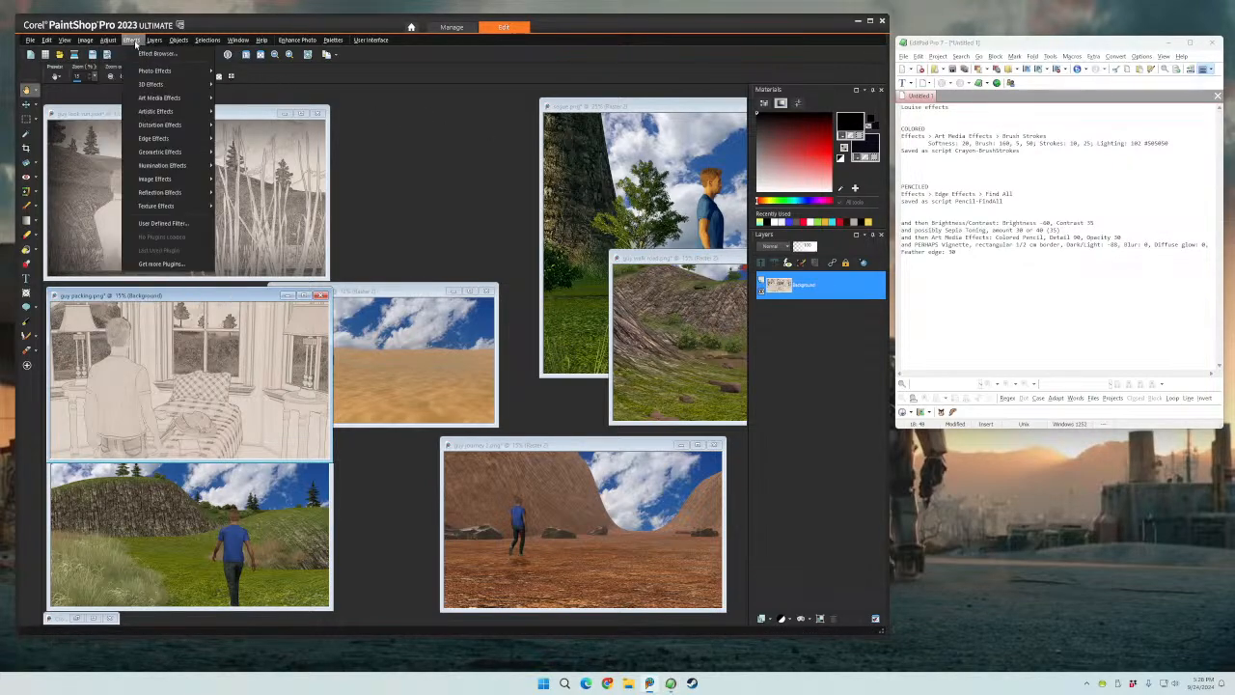
pyautogui.moveTo(173, 100)
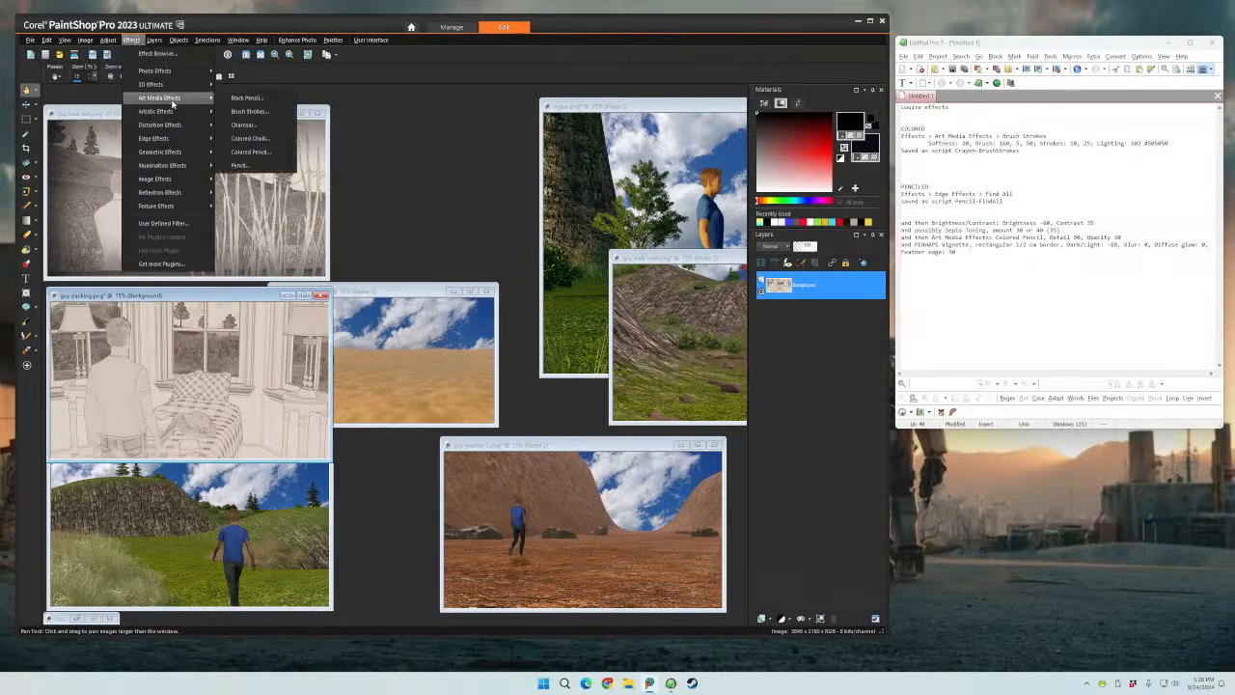
pyautogui.click(255, 153)
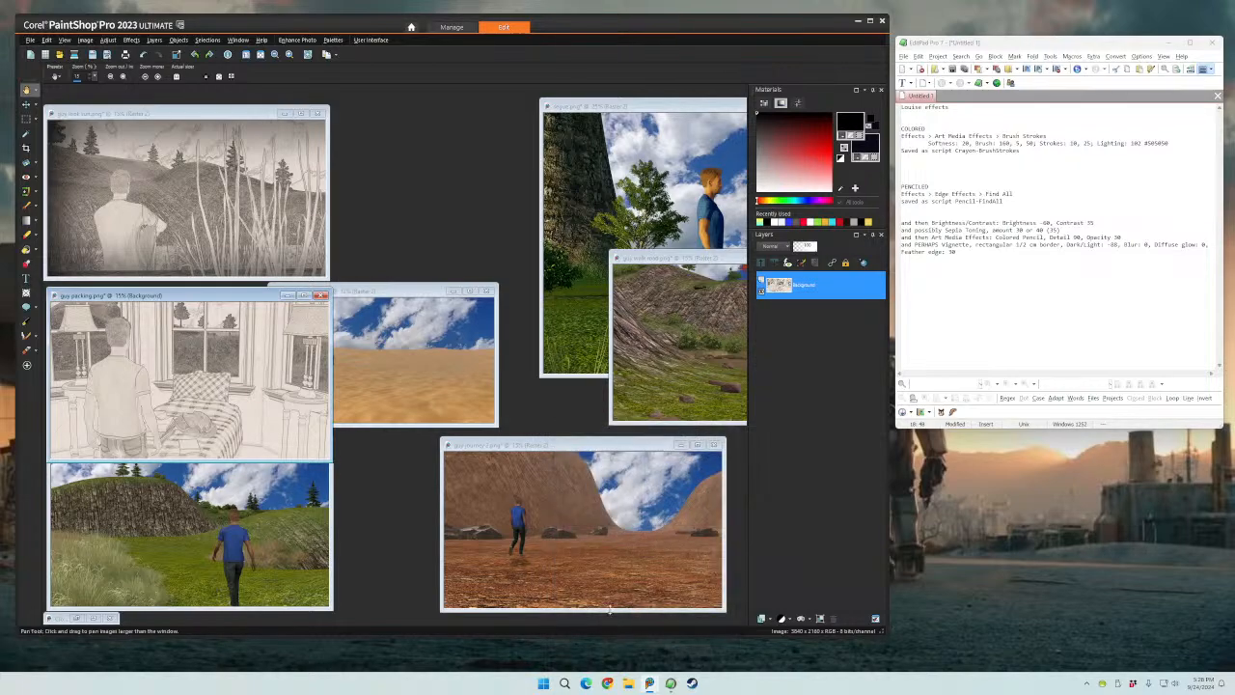
pyautogui.click(611, 620)
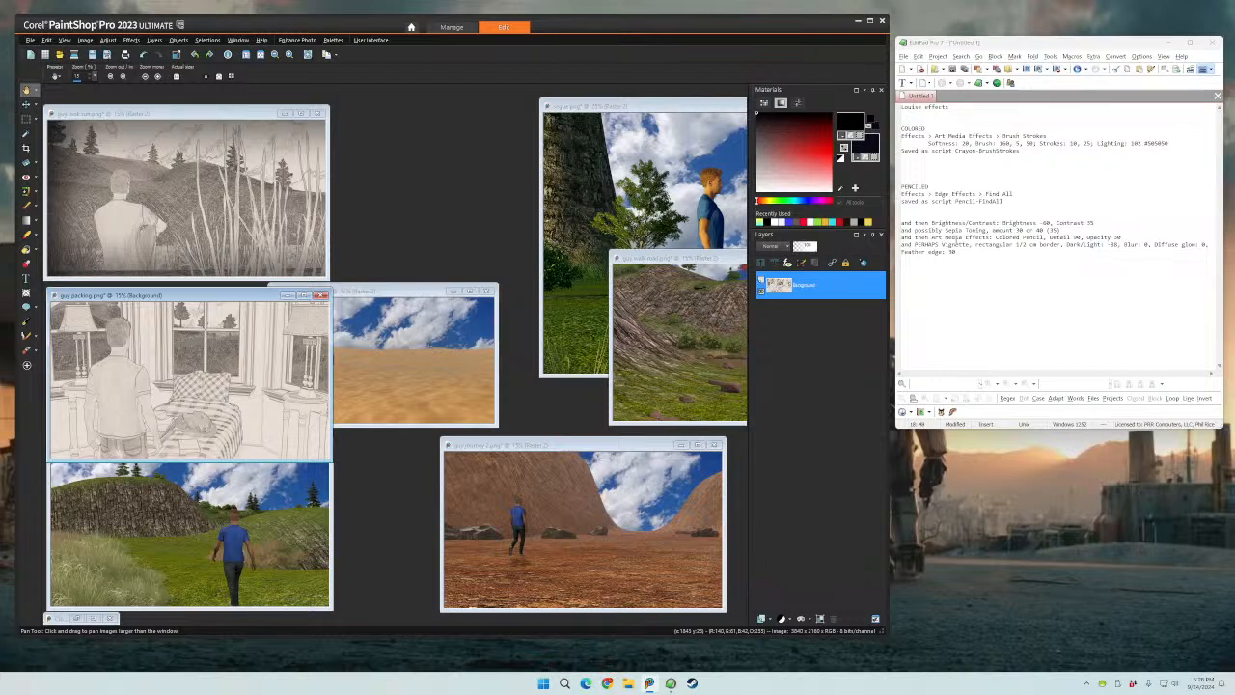
# - Apply a rectangular Vignette to guy packing.png with dark/light -88, blur 0, diffuse glow 0 and feather edge 30, centring its frame with a narrow border
pyautogui.click(132, 42)
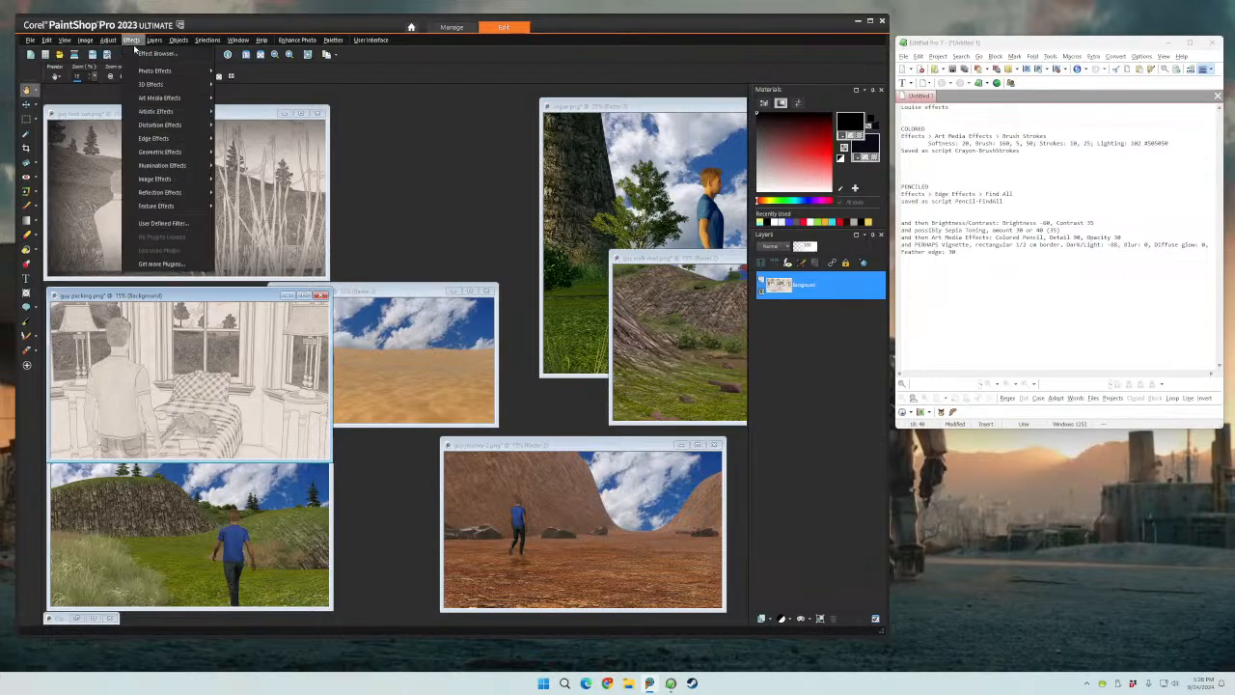
pyautogui.moveTo(147, 78)
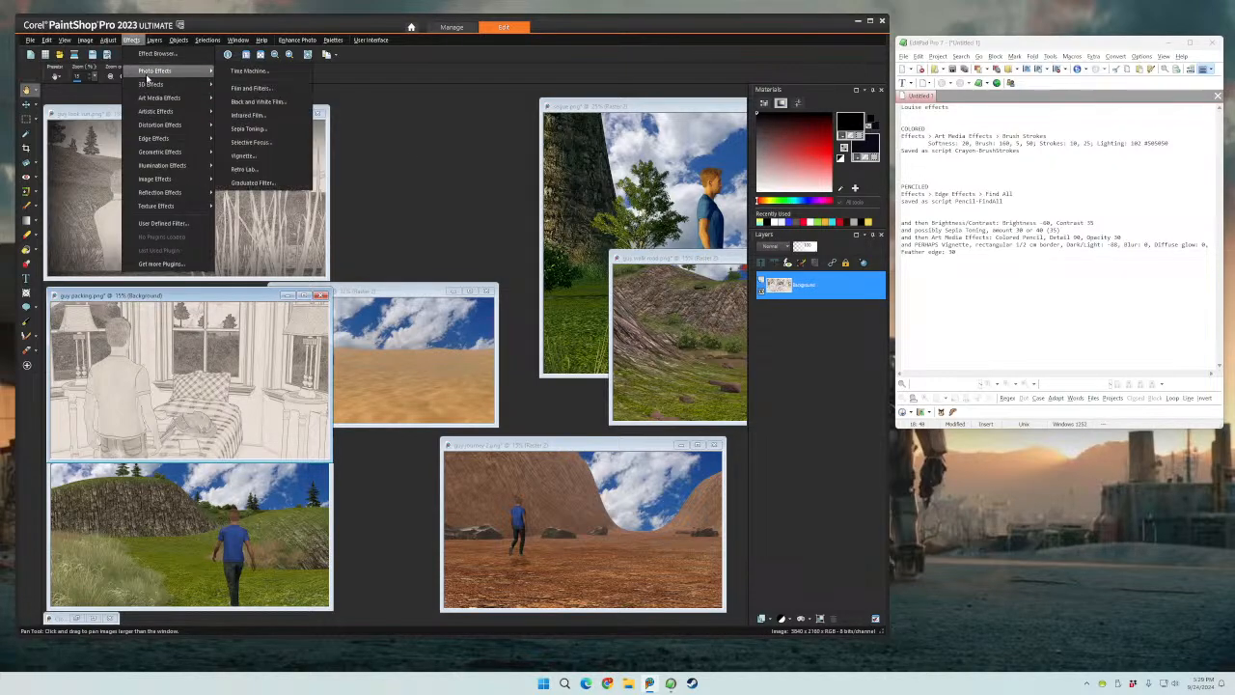
pyautogui.click(242, 155)
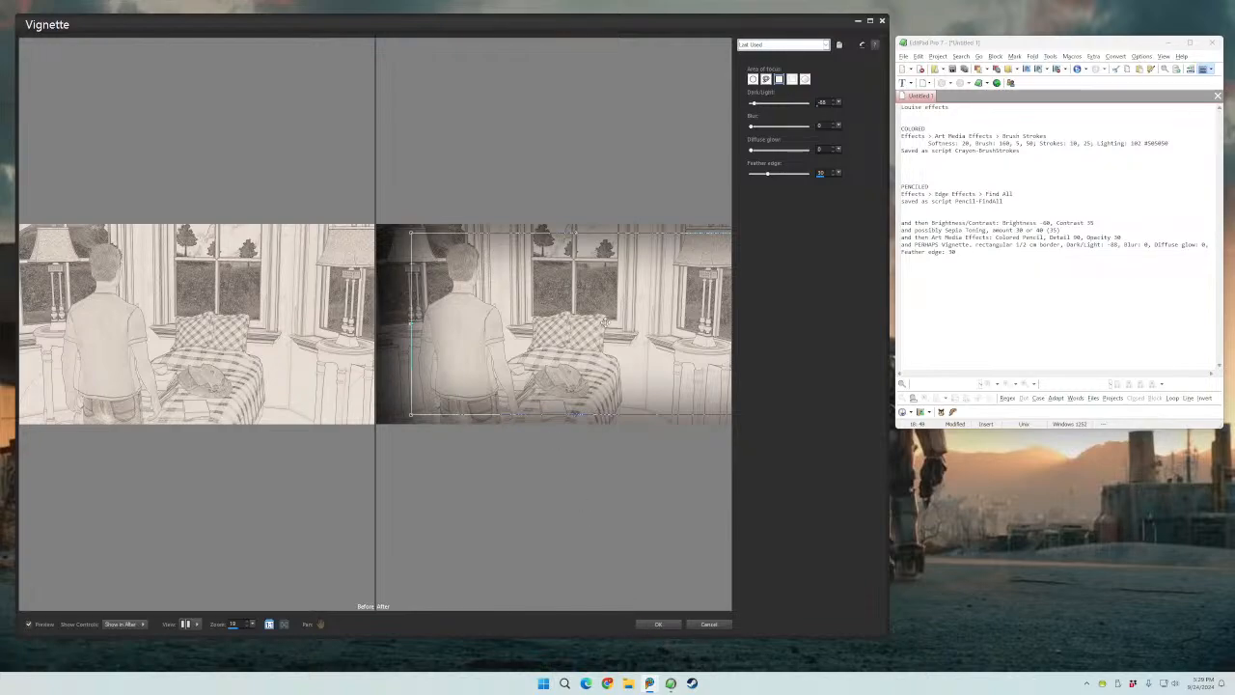
pyautogui.moveTo(596, 326); pyautogui.dragTo(585, 322)
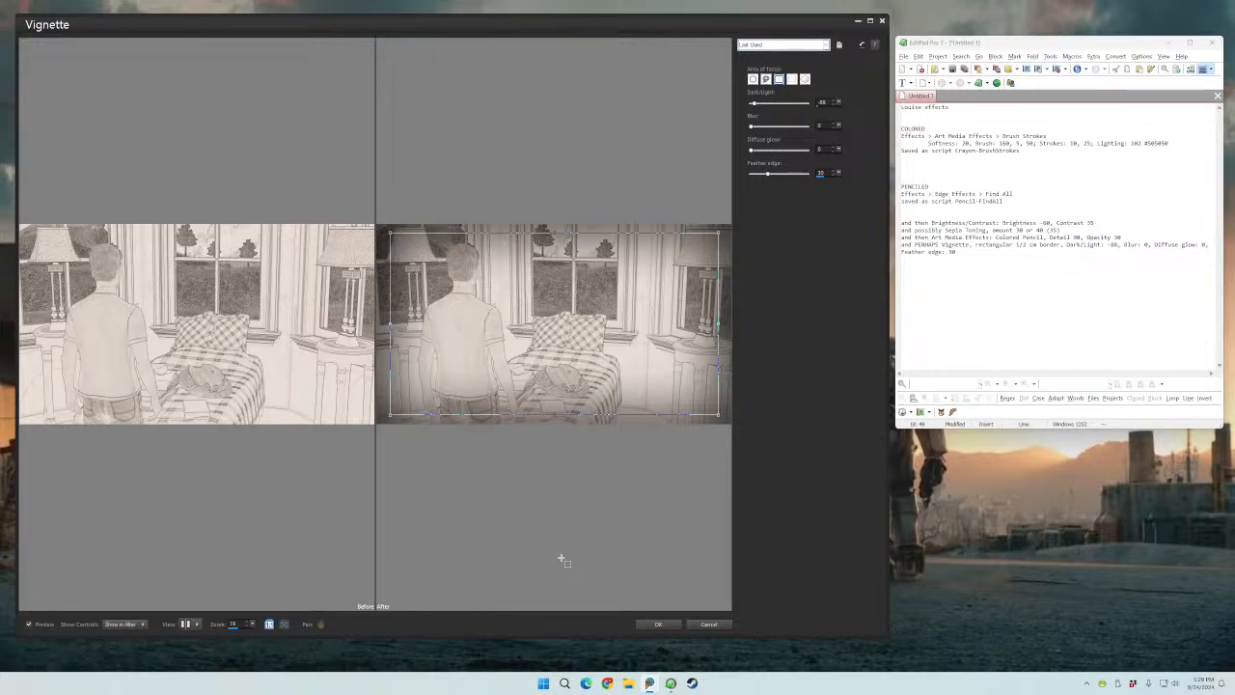
pyautogui.click(659, 624)
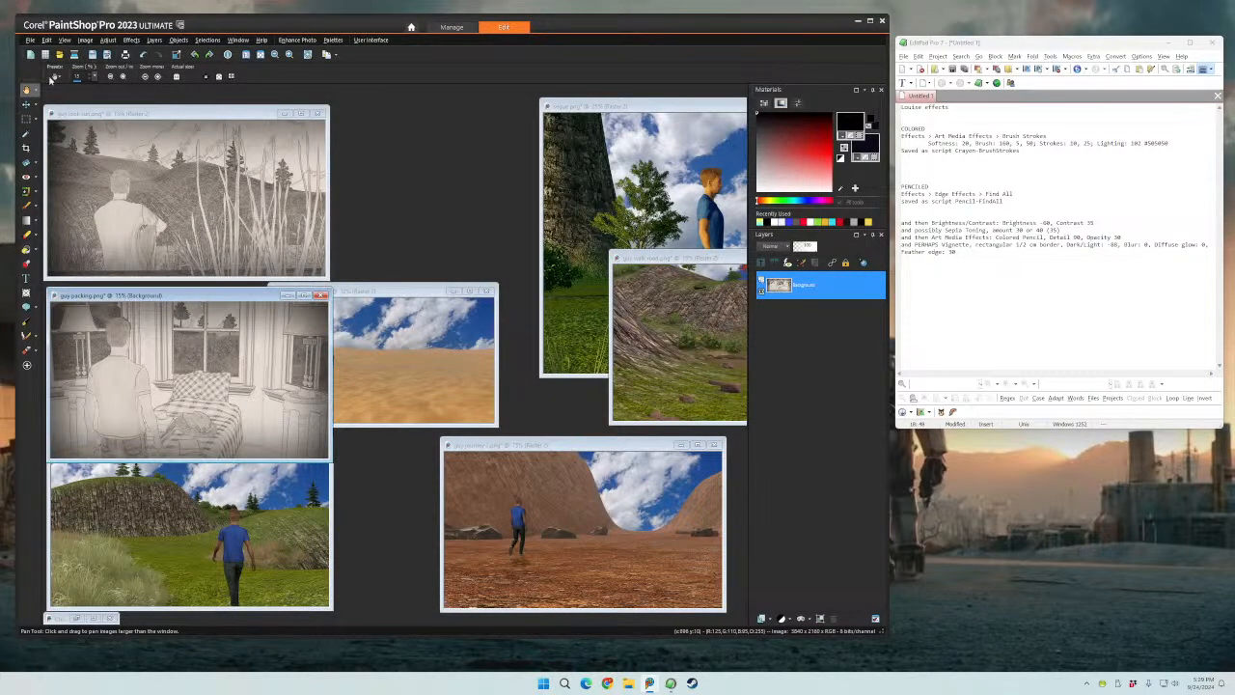
# - Save the script recording as PencilGuyWithVignette in the Scripts-Restricted folder, with dialog positions saved
pyautogui.click(30, 39)
pyautogui.moveTo(42, 347)
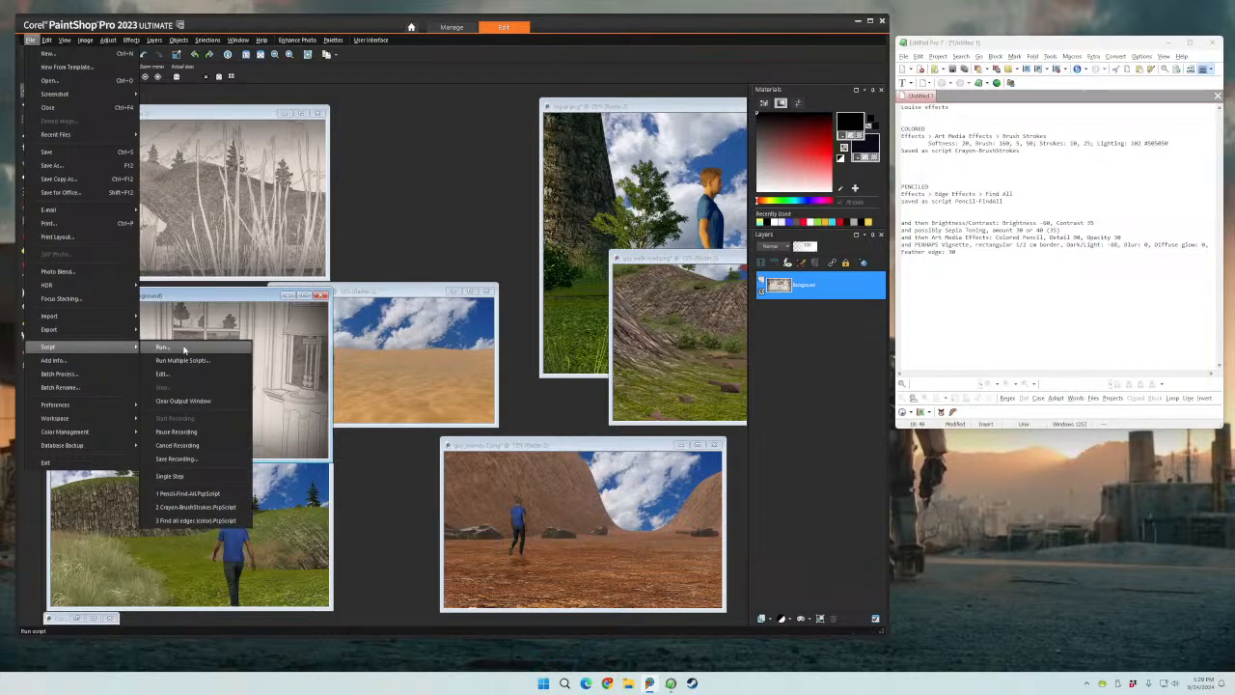
pyautogui.click(172, 460)
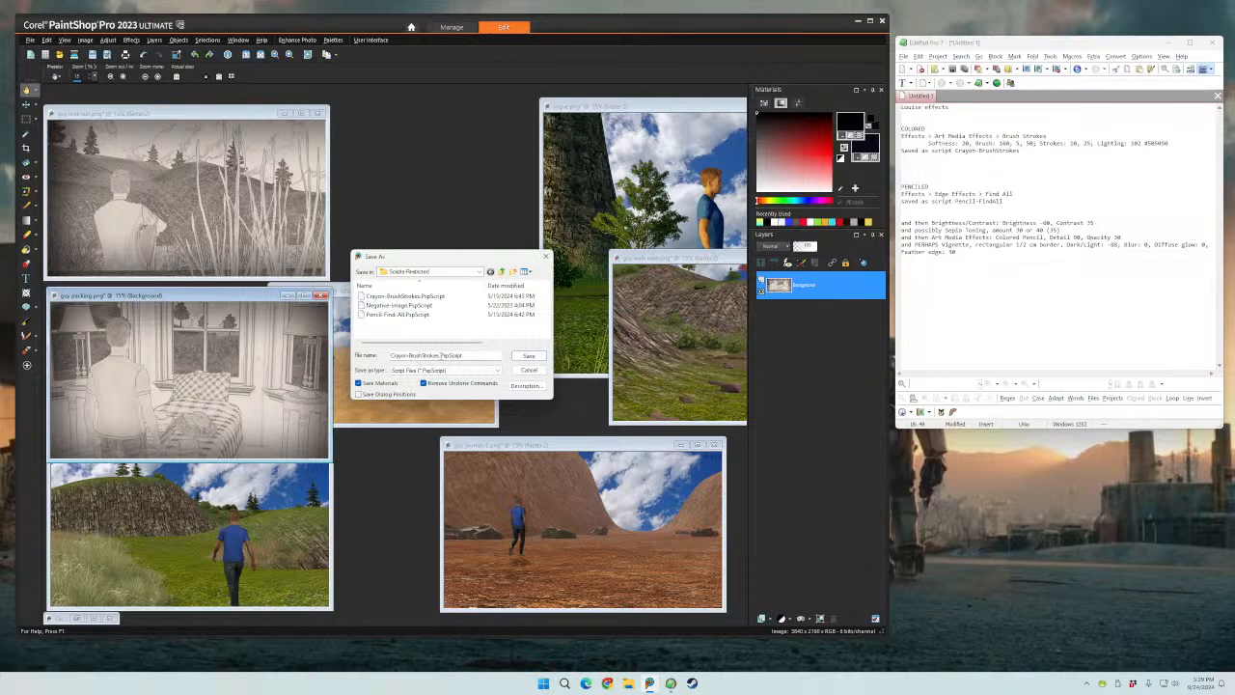
pyautogui.click(437, 355)
pyautogui.moveTo(437, 355); pyautogui.dragTo(375, 357)
pyautogui.press('BackSpace')
pyautogui.write('Pencil')
pyautogui.write('-C')
pyautogui.write('uyWi')
pyautogui.write('thVignette')
pyautogui.click(357, 393)
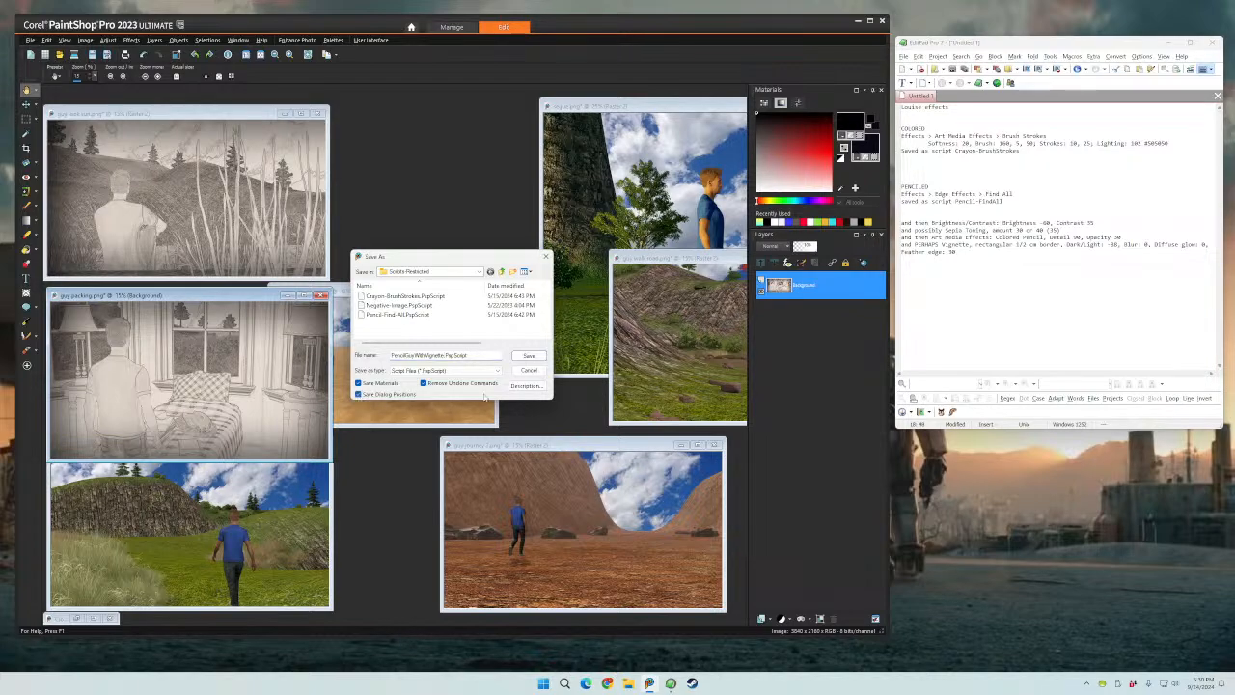
pyautogui.click(528, 357)
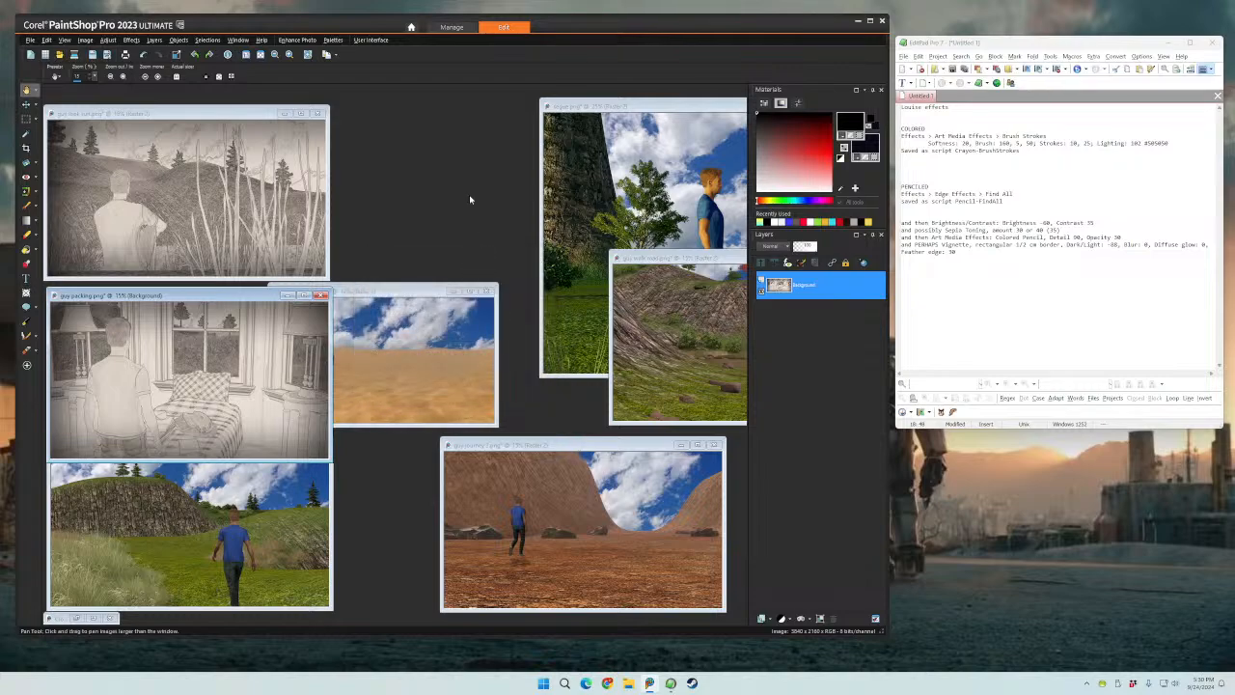
# - Move the guy packing image up beside the finished pencil image and flatten all layers of guy journey 1.png
pyautogui.moveTo(197, 295); pyautogui.dragTo(198, 176)
pyautogui.click(186, 451)
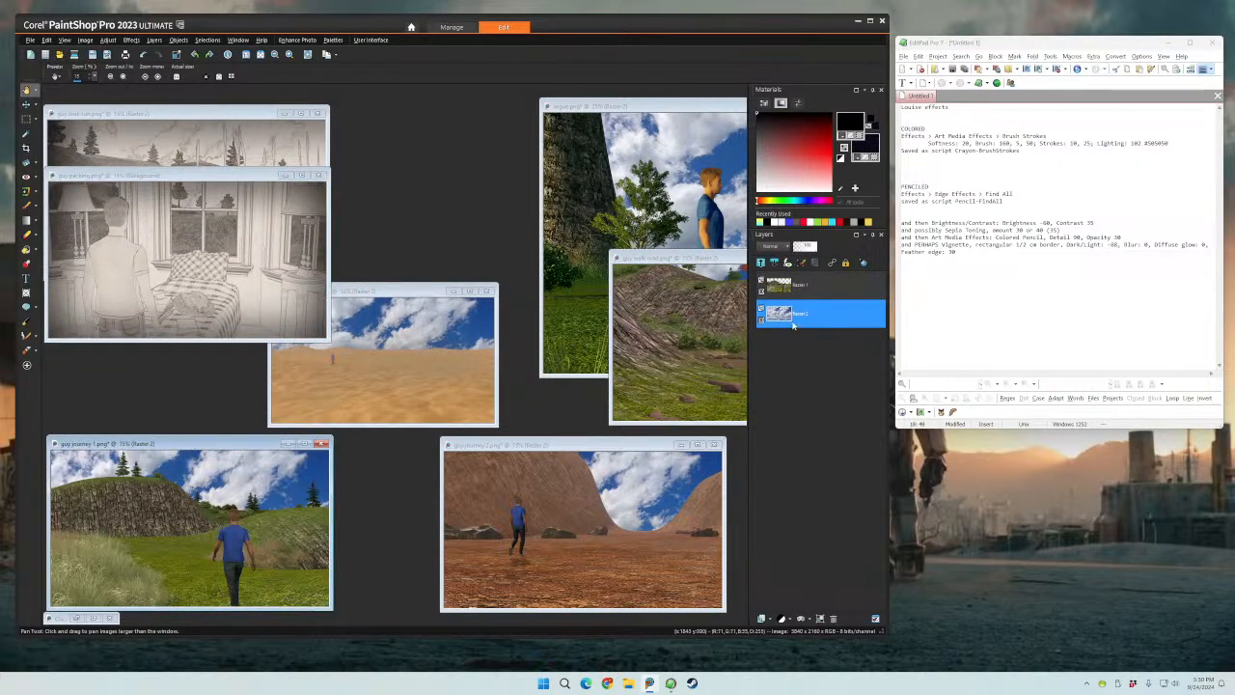
pyautogui.rightClick(833, 281)
pyautogui.moveTo(878, 431)
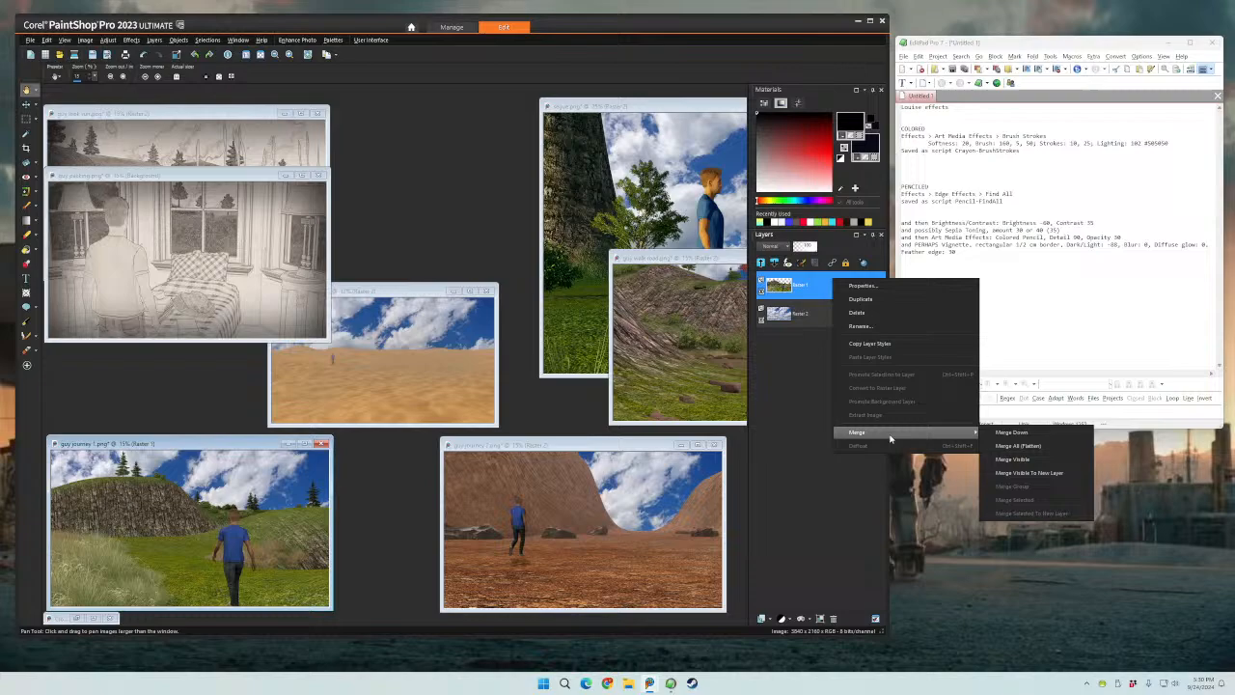
pyautogui.click(1030, 446)
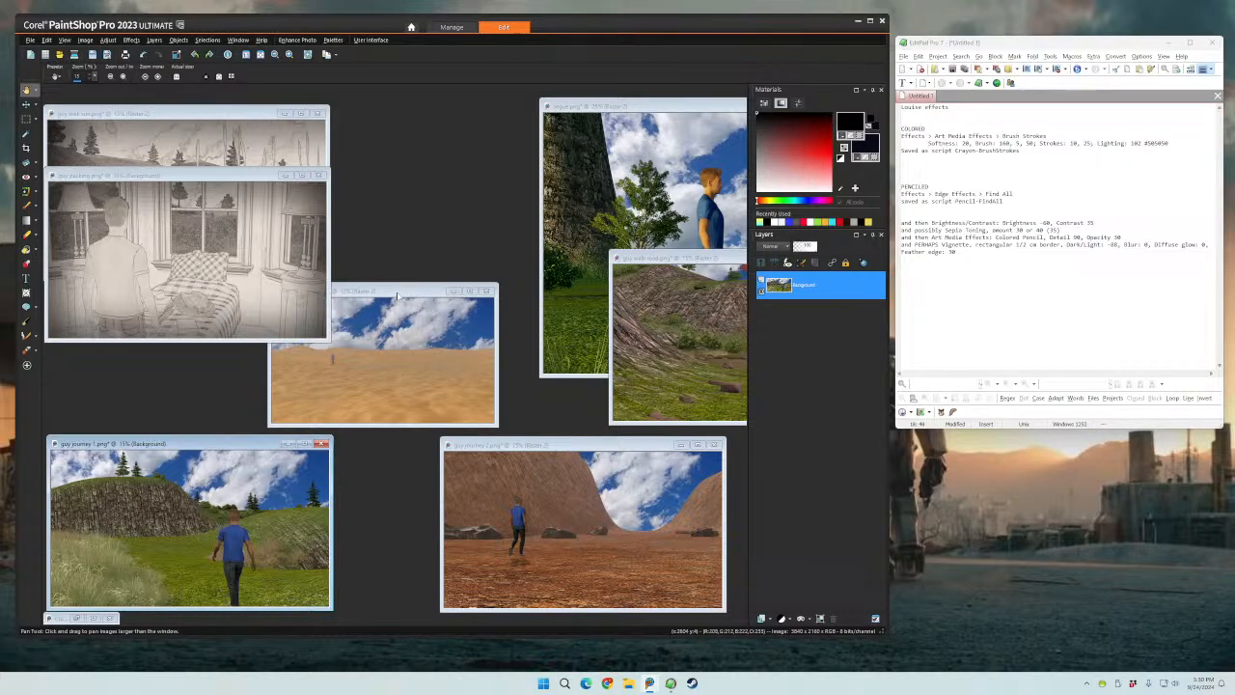
# - Flatten all layers of the desert dune image, guy journey 3.png
pyautogui.click(396, 293)
pyautogui.rightClick(819, 293)
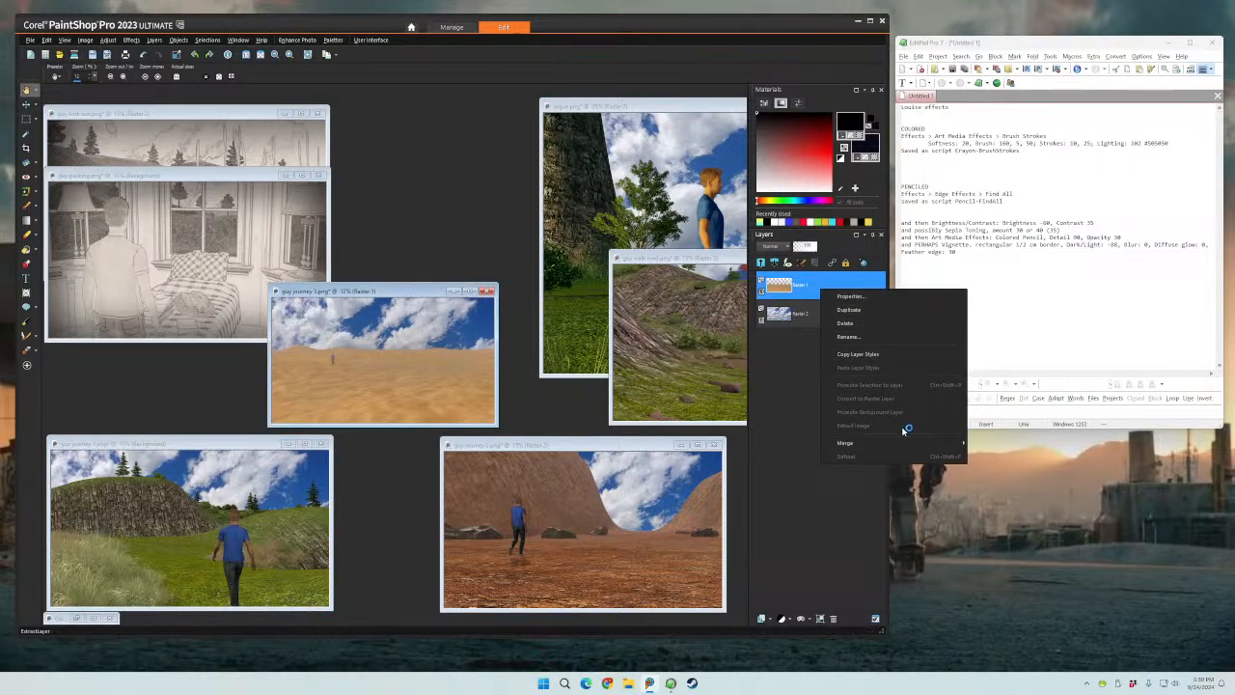
pyautogui.moveTo(907, 443)
pyautogui.click(1012, 443)
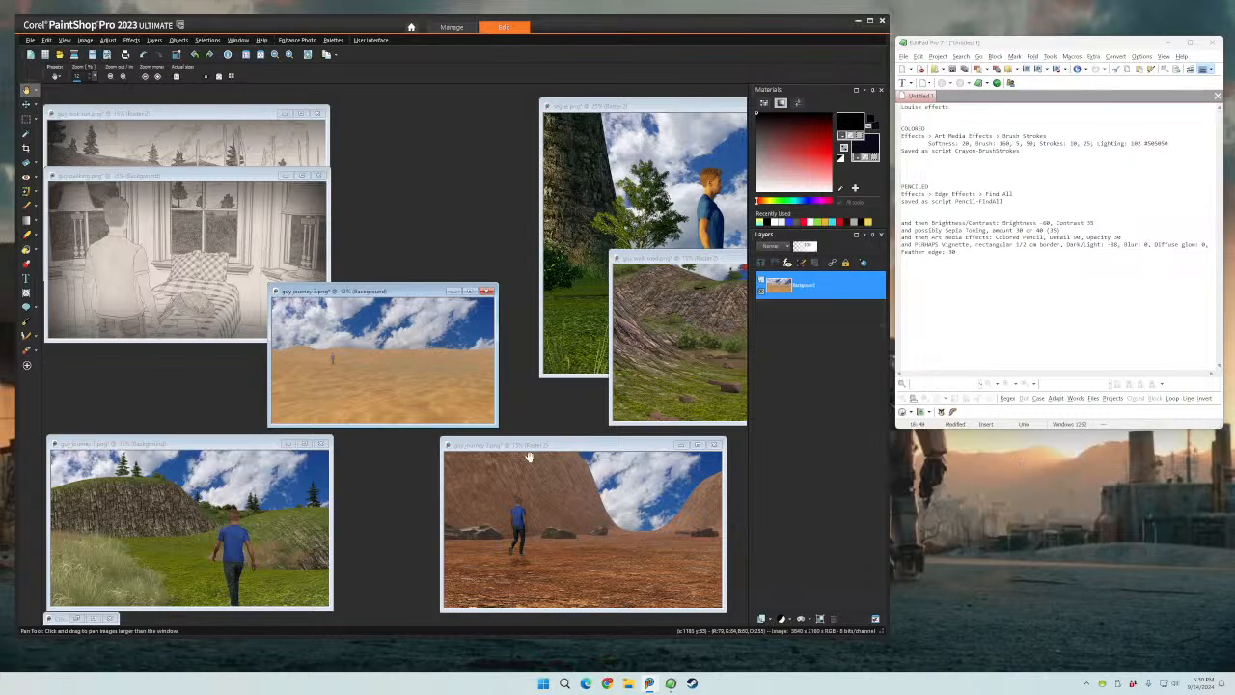
# - Flatten all layers of the red canyon image, guy journey 2.png
pyautogui.click(549, 452)
pyautogui.rightClick(814, 287)
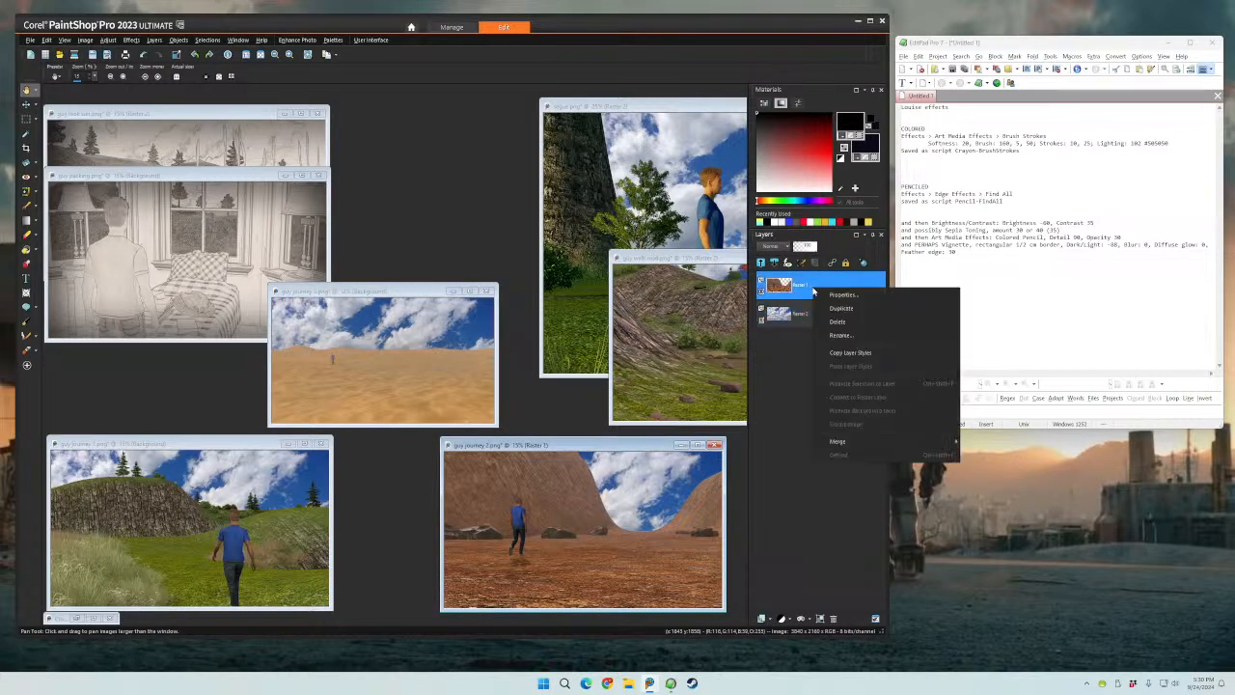
pyautogui.moveTo(932, 440)
pyautogui.click(999, 454)
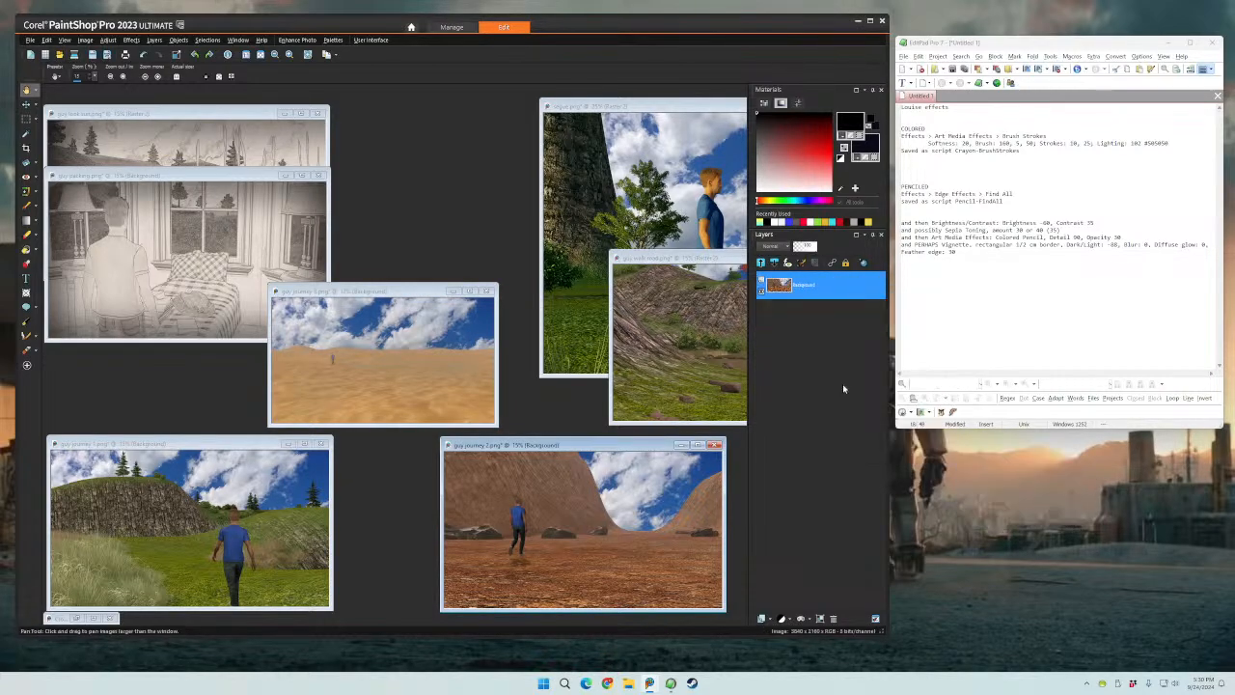
# - Bring guy walk road.png fully into view and flatten all its layers
pyautogui.click(666, 259)
pyautogui.moveTo(463, 260); pyautogui.dragTo(429, 263)
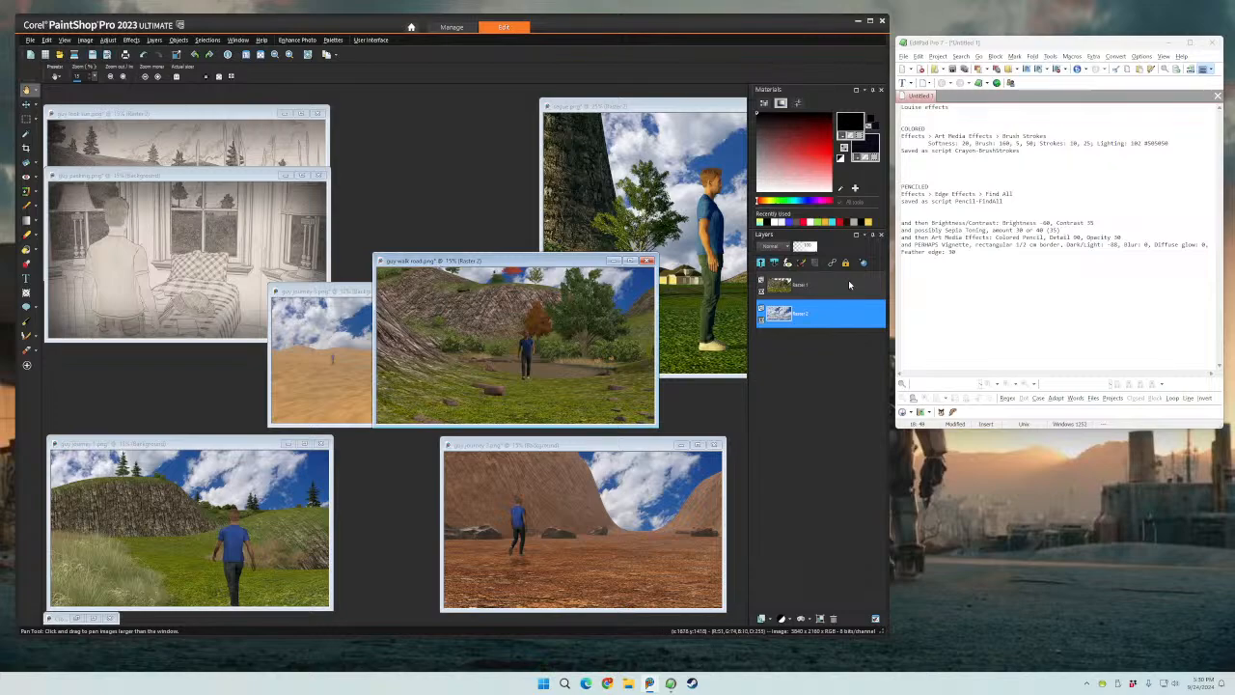
pyautogui.rightClick(813, 287)
pyautogui.moveTo(915, 441)
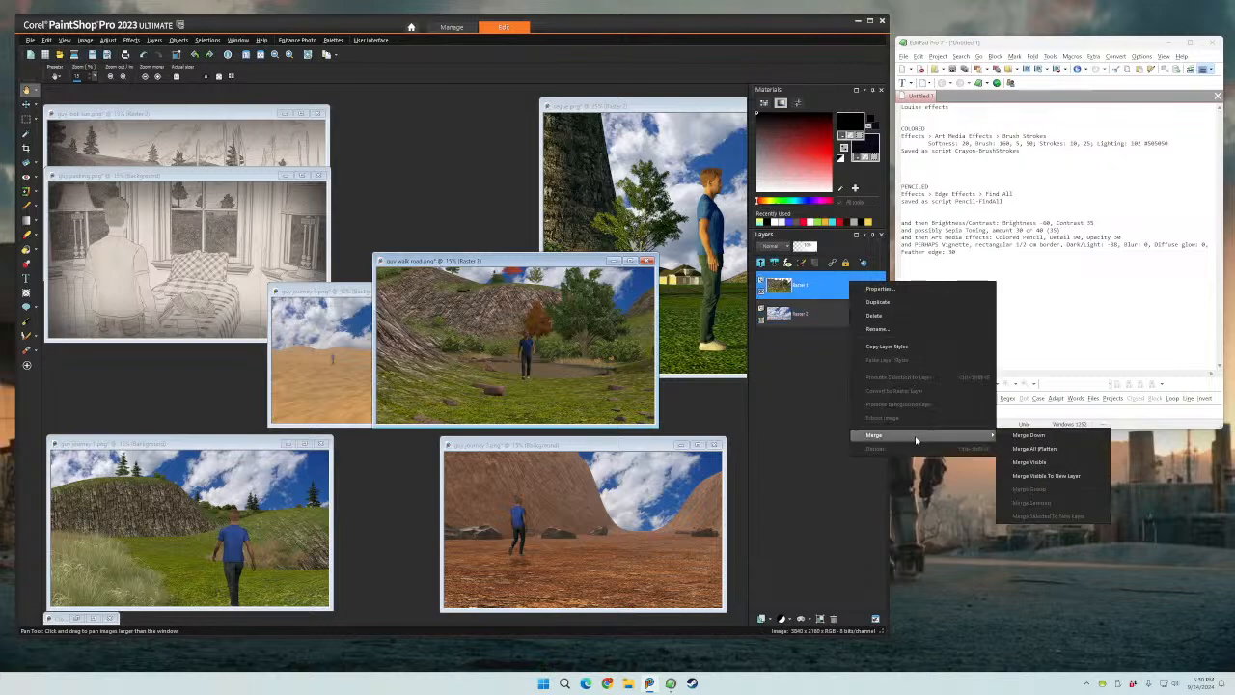
pyautogui.click(1035, 449)
# - Flatten all layers of the large meadow image with the man standing beside the tree
pyautogui.click(641, 115)
pyautogui.rightClick(649, 109)
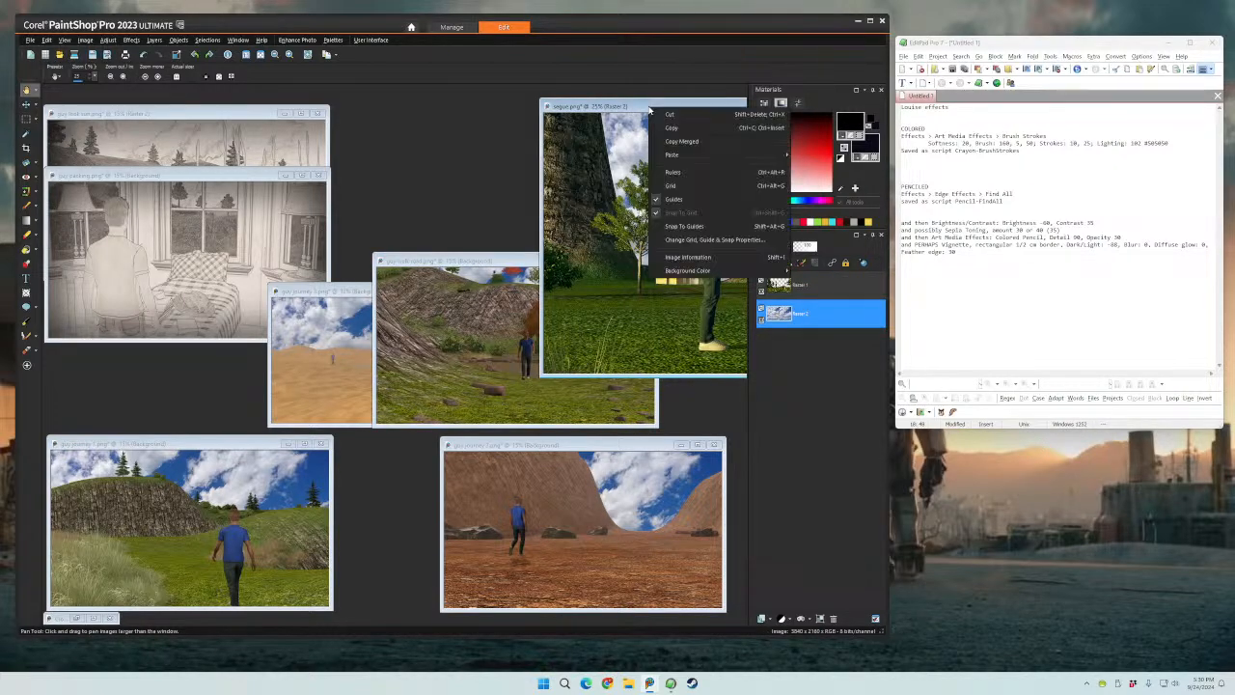
pyautogui.click(629, 107)
pyautogui.rightClick(828, 290)
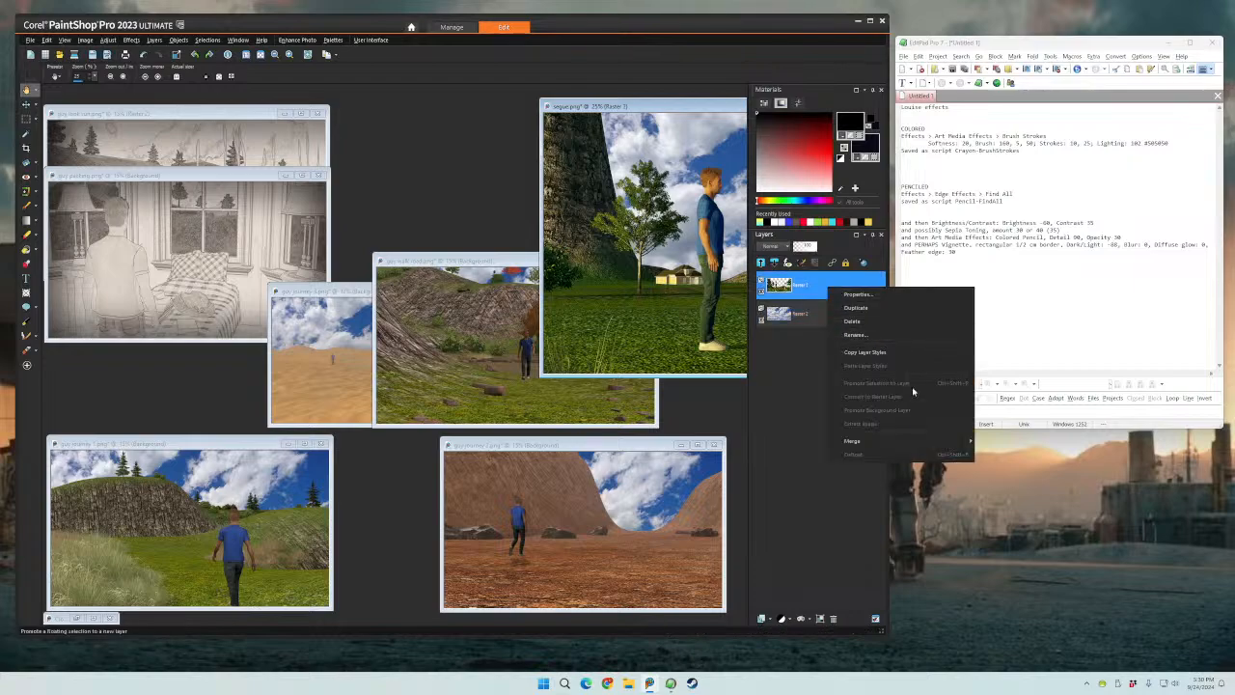
pyautogui.moveTo(902, 445)
pyautogui.click(998, 455)
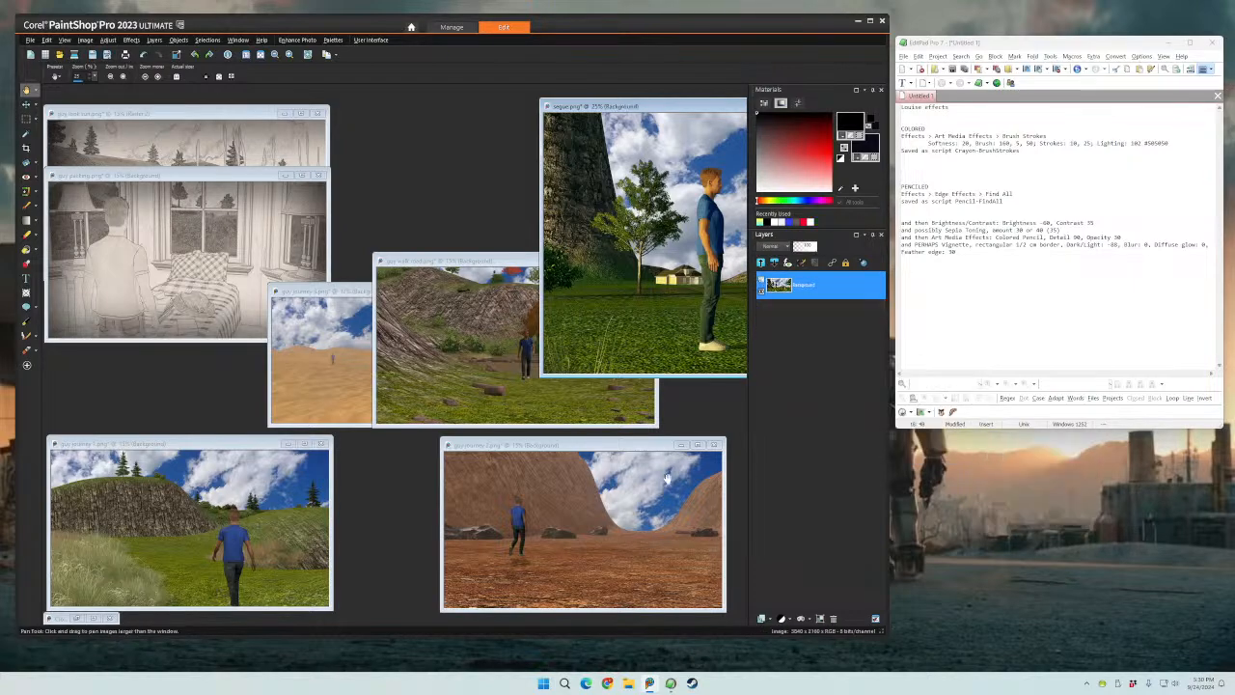
# - Run the PencilGuyWithVignette script on guy journey 1.png
pyautogui.moveTo(199, 444); pyautogui.dragTo(292, 193)
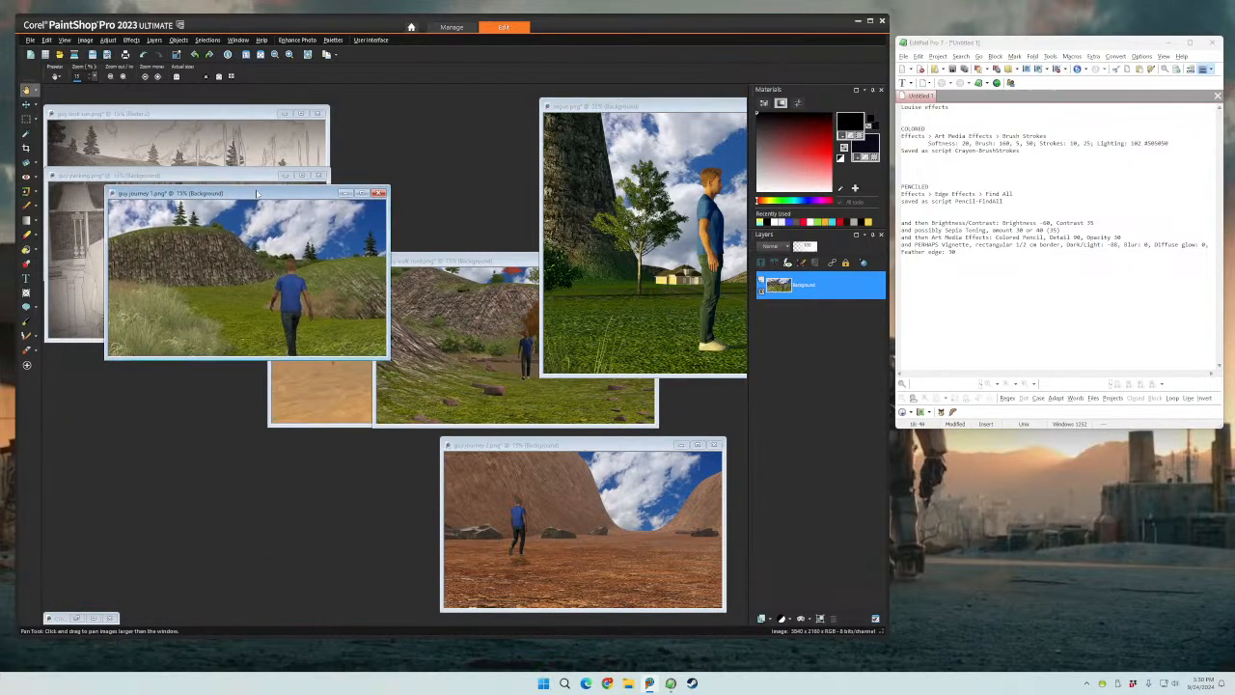
pyautogui.click(30, 40)
pyautogui.moveTo(57, 346)
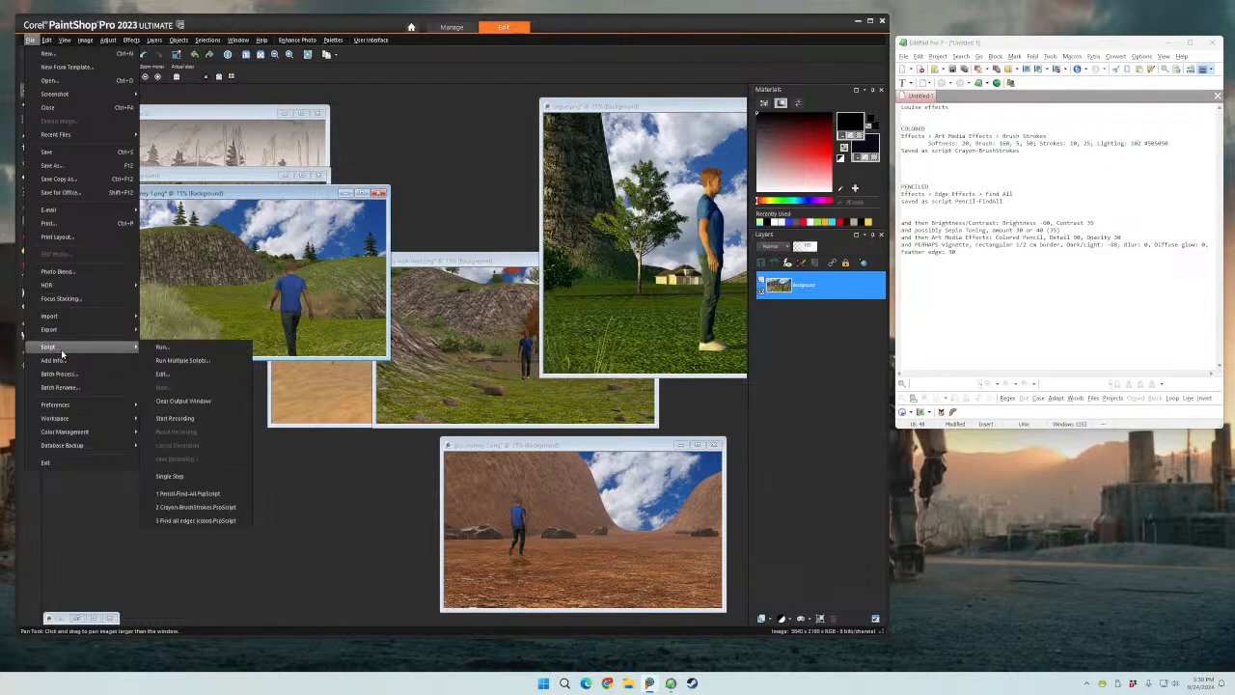
pyautogui.click(192, 347)
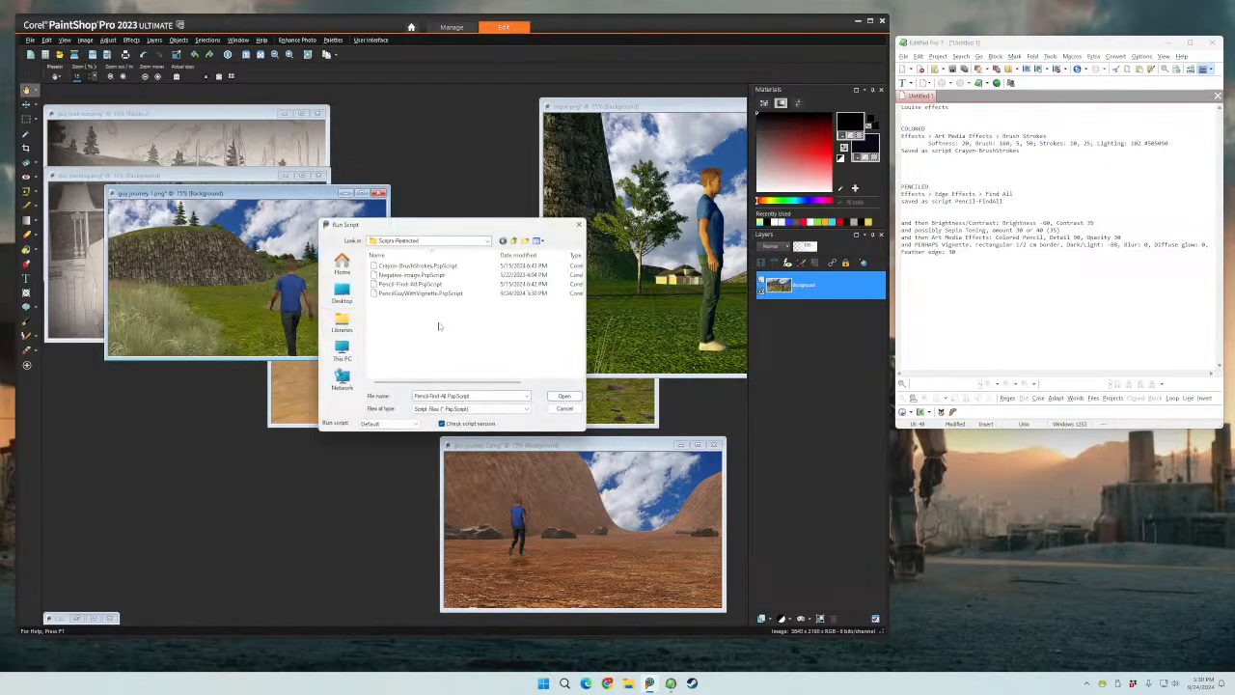
pyautogui.click(413, 293)
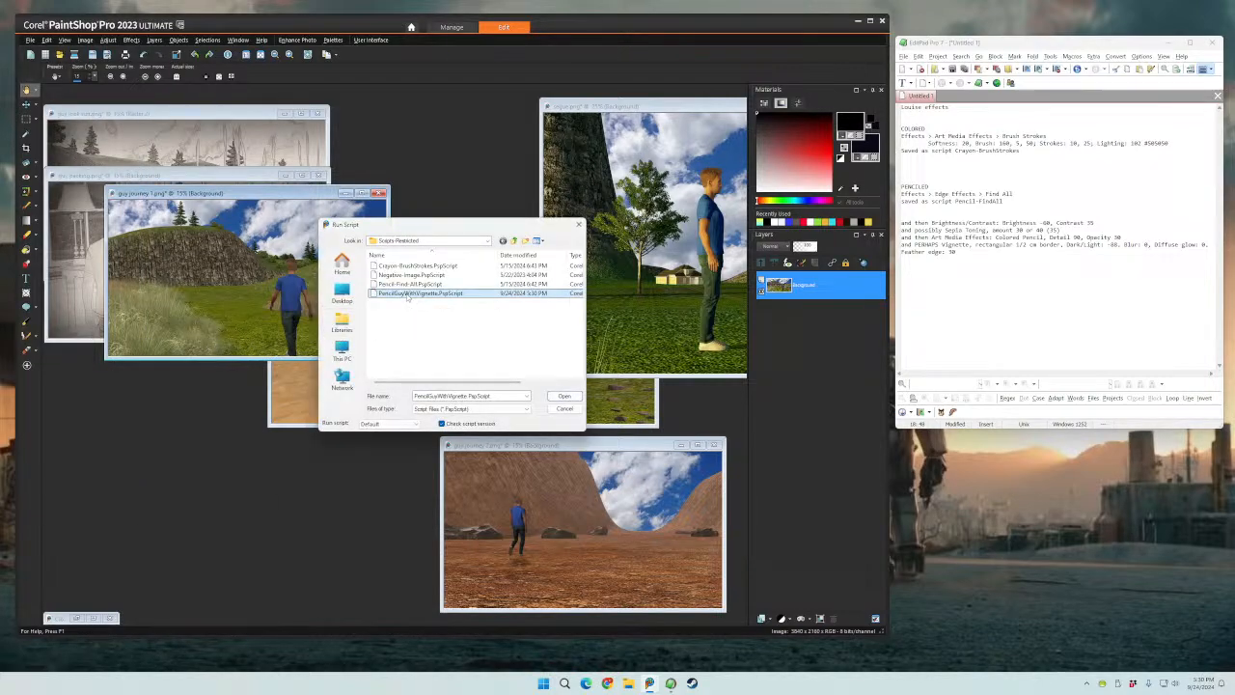
pyautogui.click(564, 396)
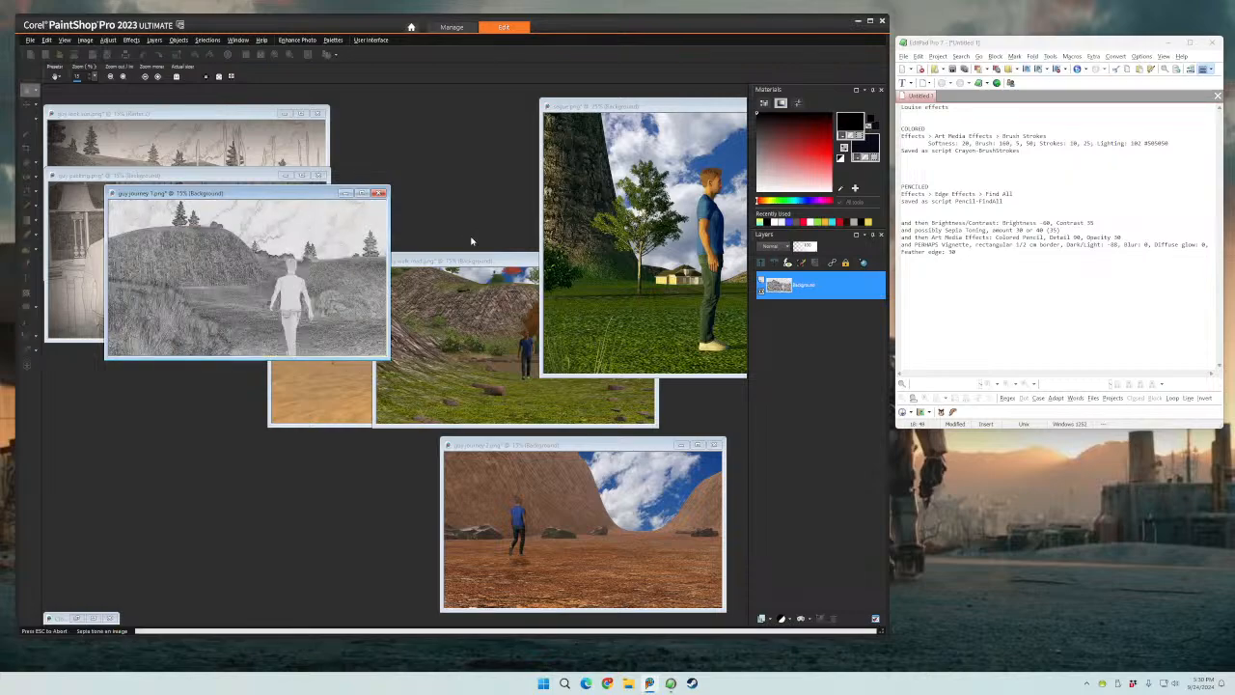
# - Move guy journey 1.png aside and run the PencilGuyWithVignette script on guy journey 3.png
pyautogui.moveTo(333, 192); pyautogui.dragTo(289, 307)
pyautogui.click(325, 289)
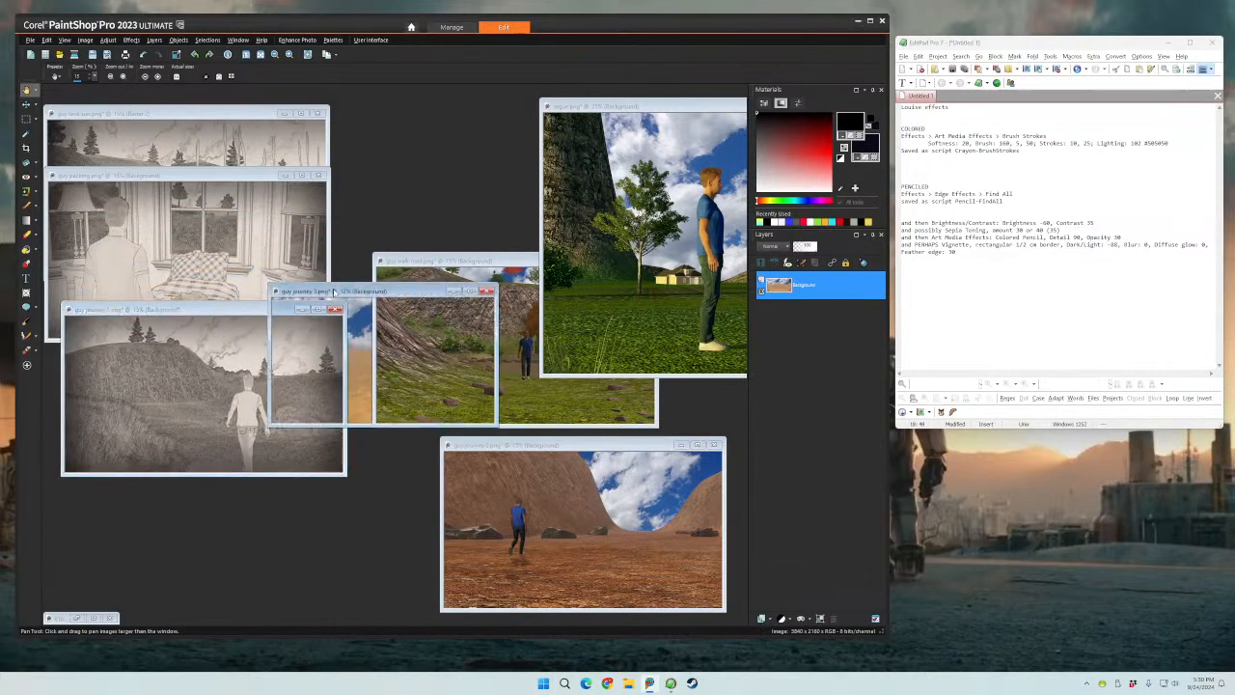
pyautogui.click(30, 39)
pyautogui.moveTo(58, 346)
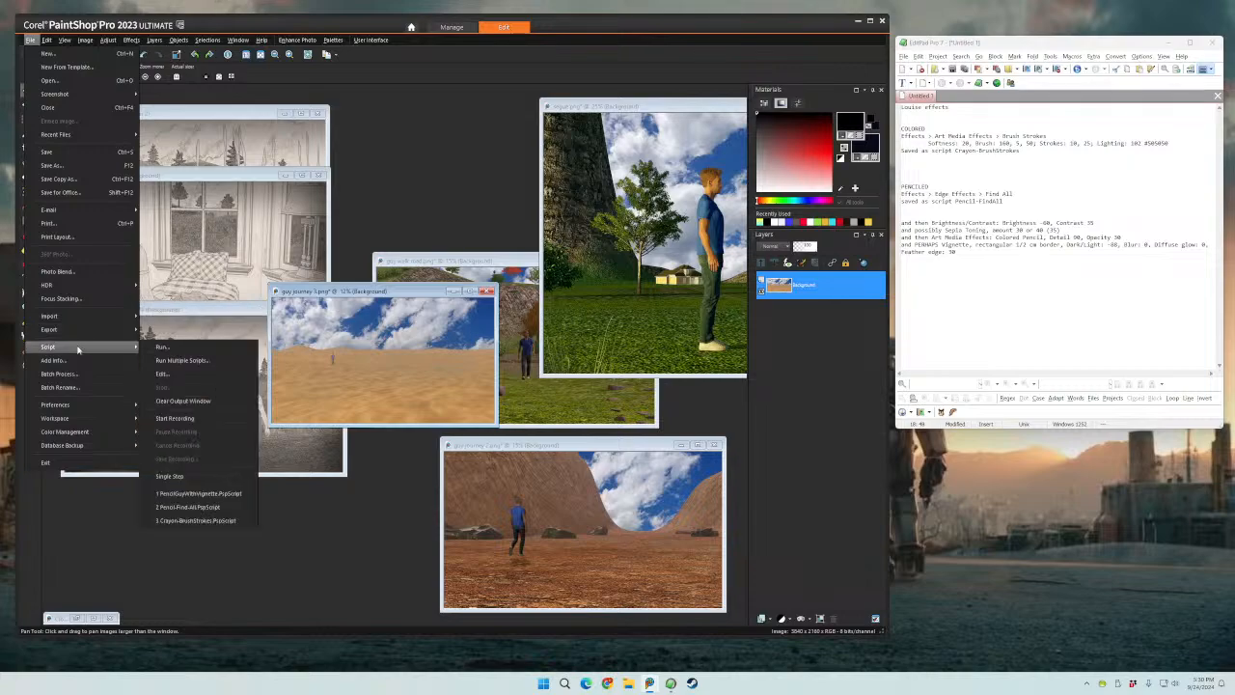
pyautogui.click(187, 347)
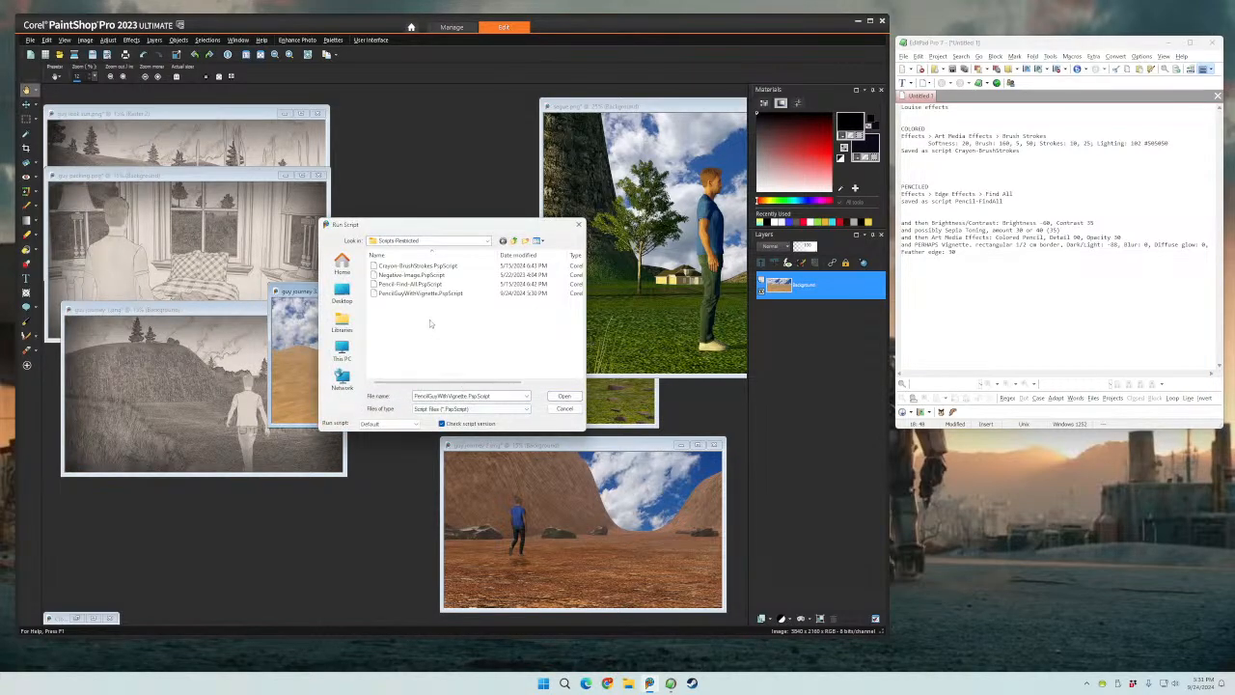
pyautogui.click(564, 397)
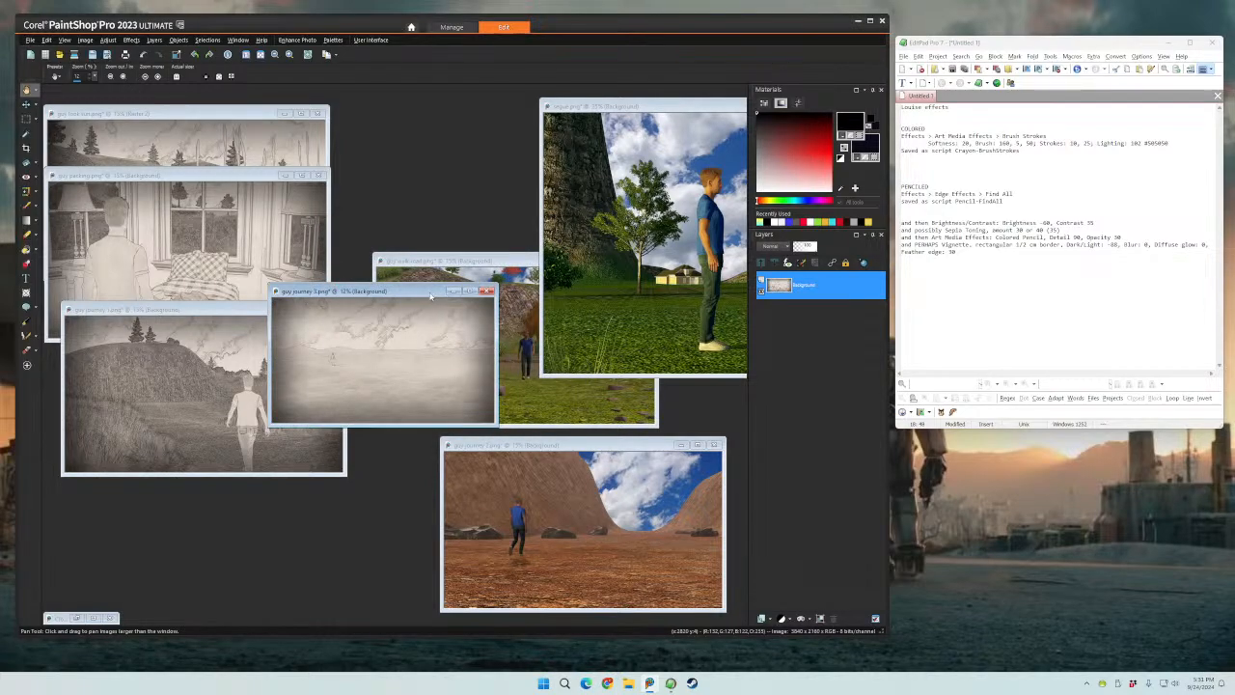
# - Move guy journey 3.png aside and run the PencilGuyWithVignette script on guy walk road.png
pyautogui.moveTo(434, 292); pyautogui.dragTo(240, 396)
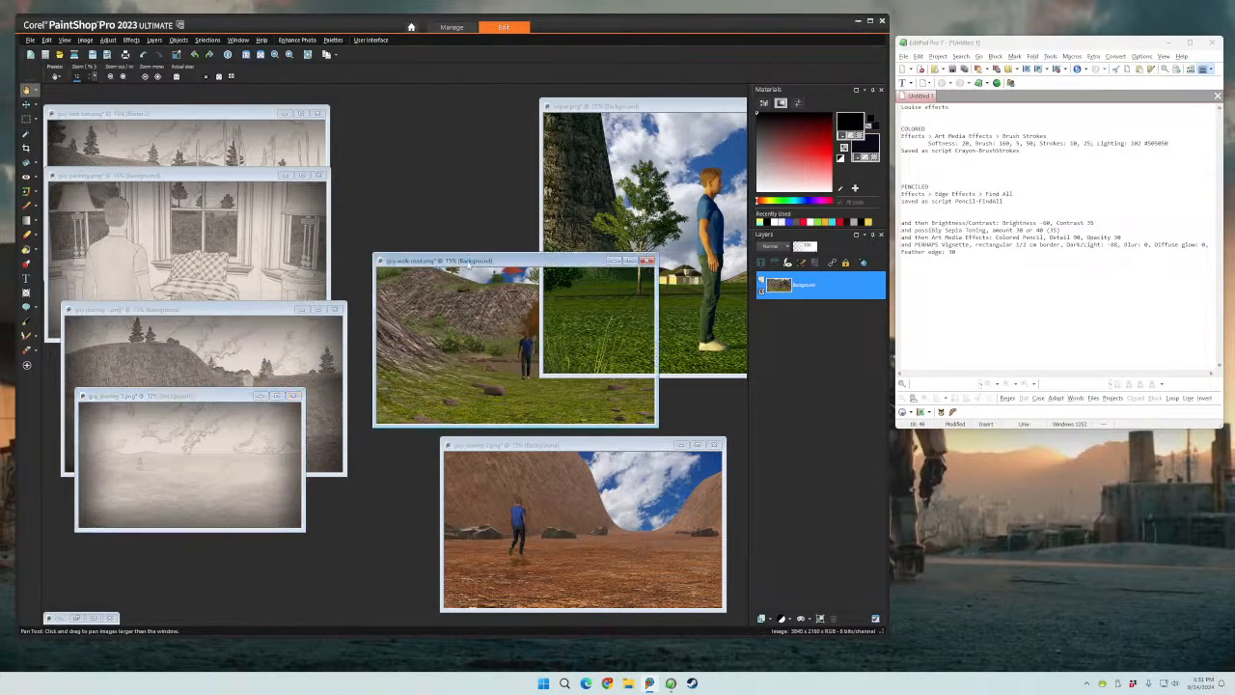
pyautogui.moveTo(463, 263); pyautogui.dragTo(273, 190)
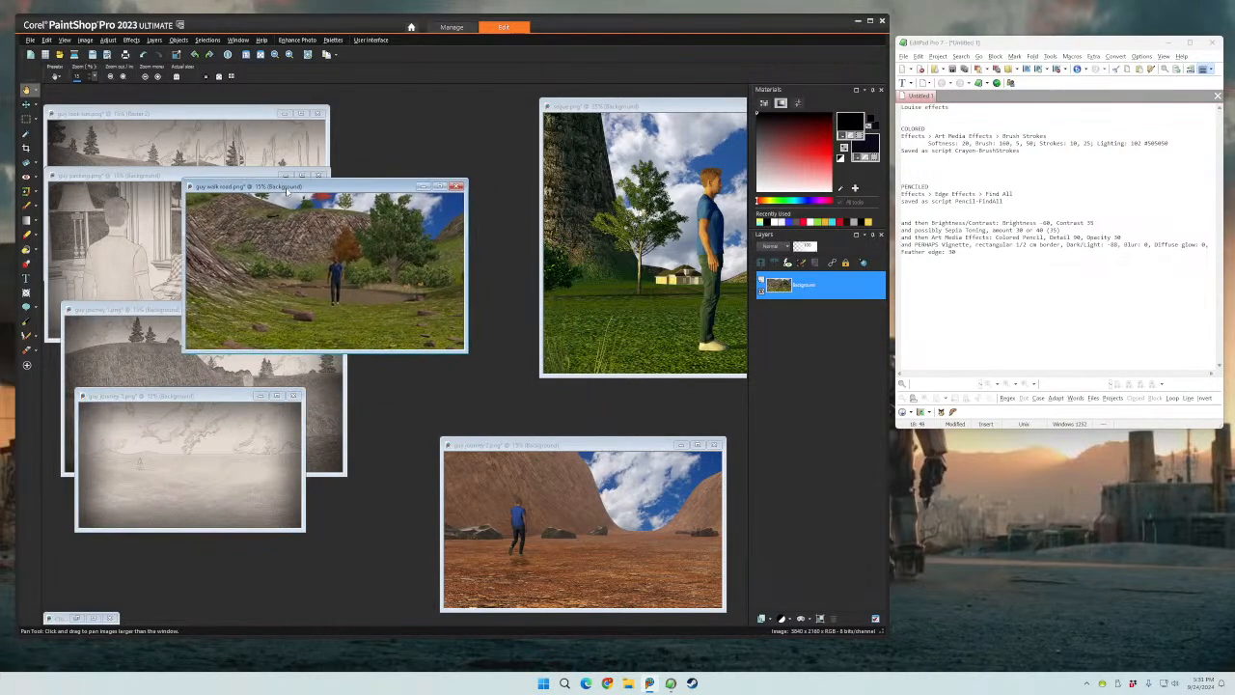
pyautogui.click(30, 40)
pyautogui.moveTo(84, 345)
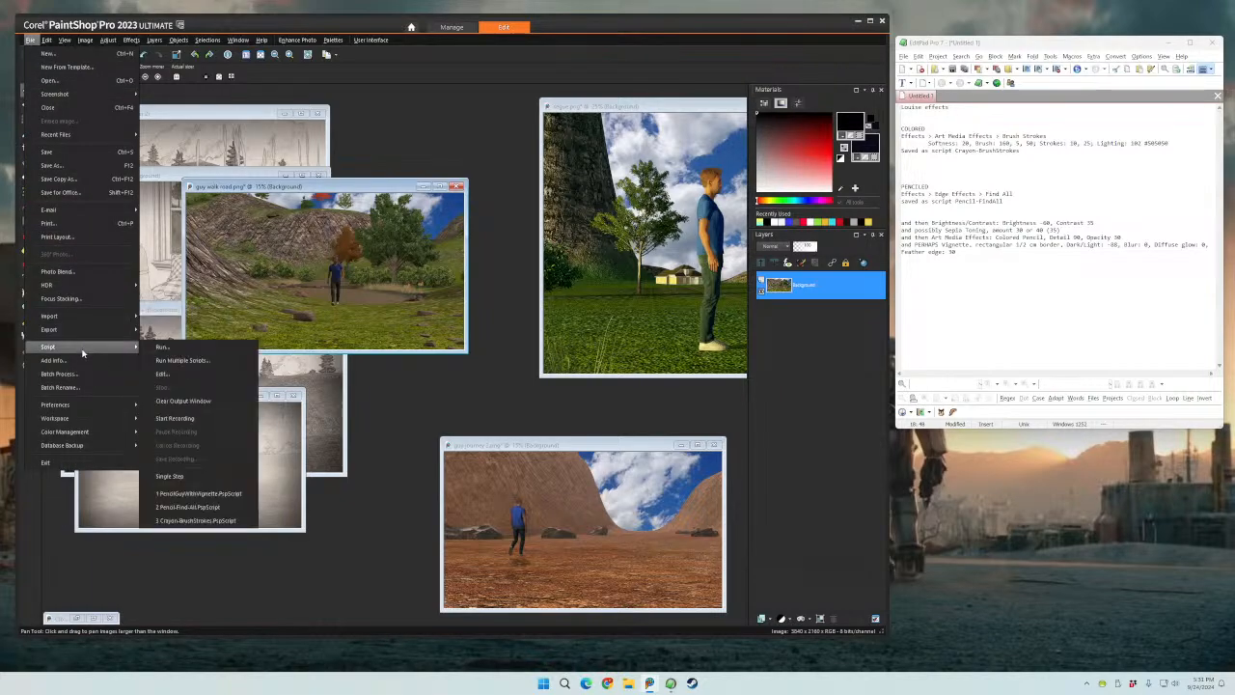
pyautogui.click(186, 344)
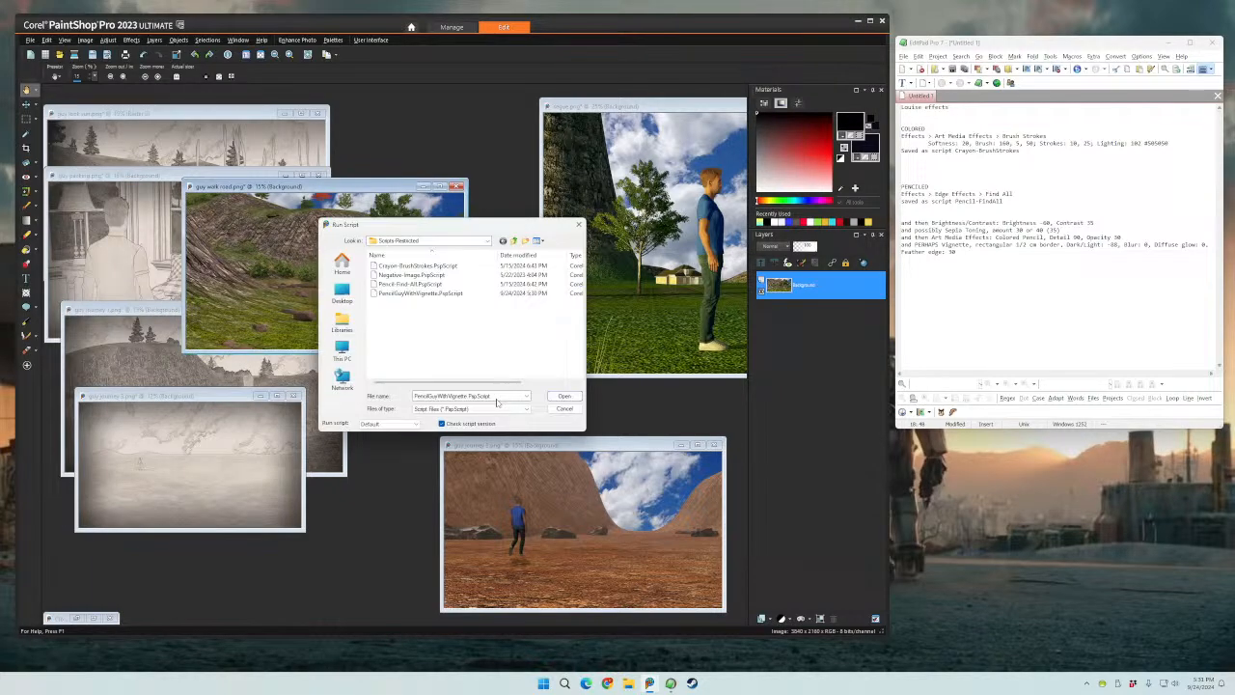
pyautogui.click(552, 397)
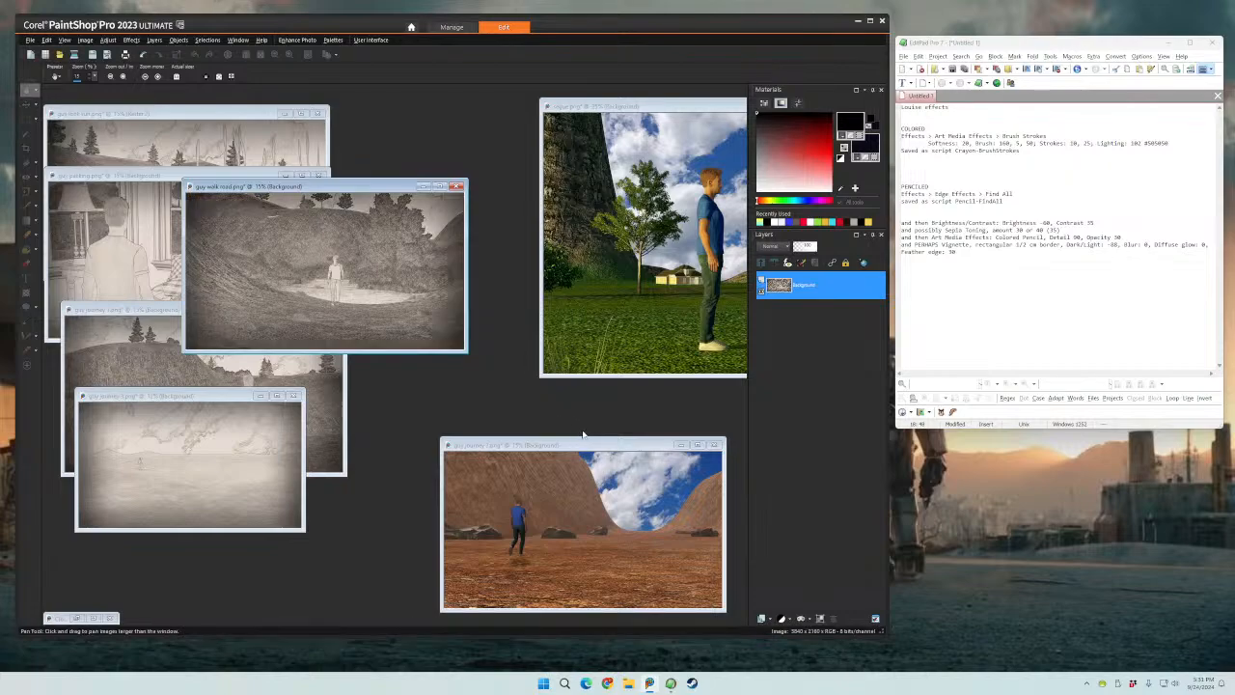
# - Run the PencilGuyWithVignette script on the red canyon image, guy journey 2.png
pyautogui.moveTo(582, 445); pyautogui.dragTo(340, 276)
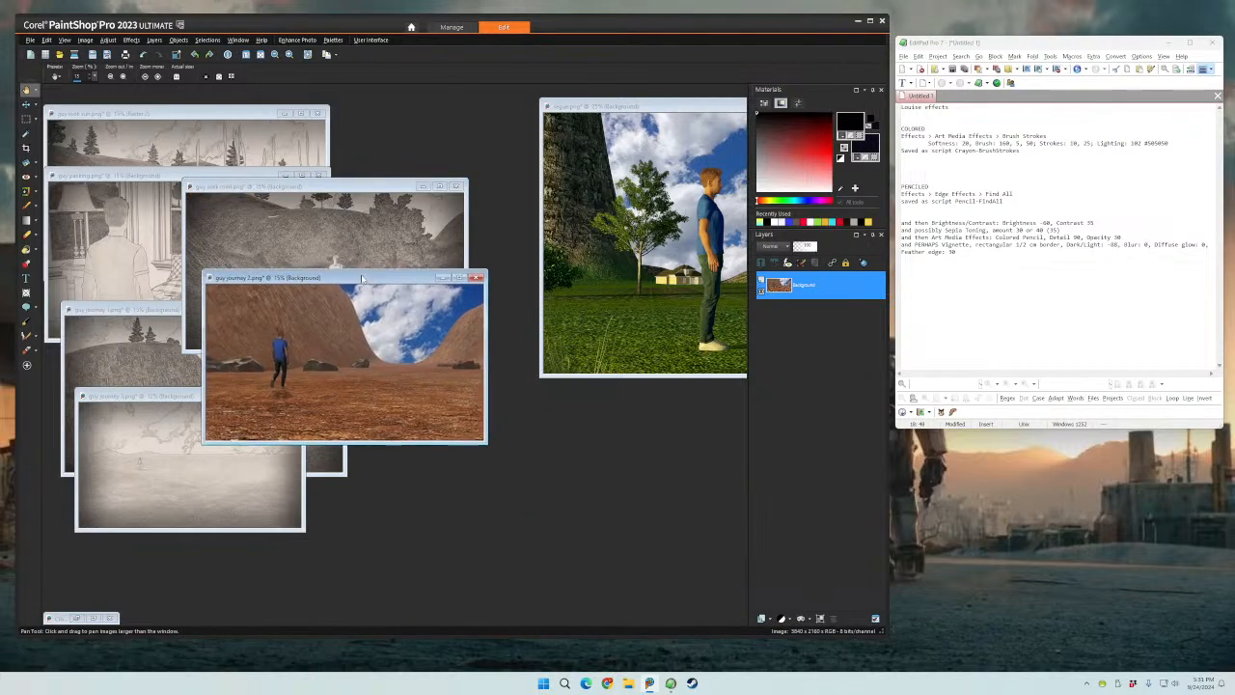
pyautogui.click(30, 39)
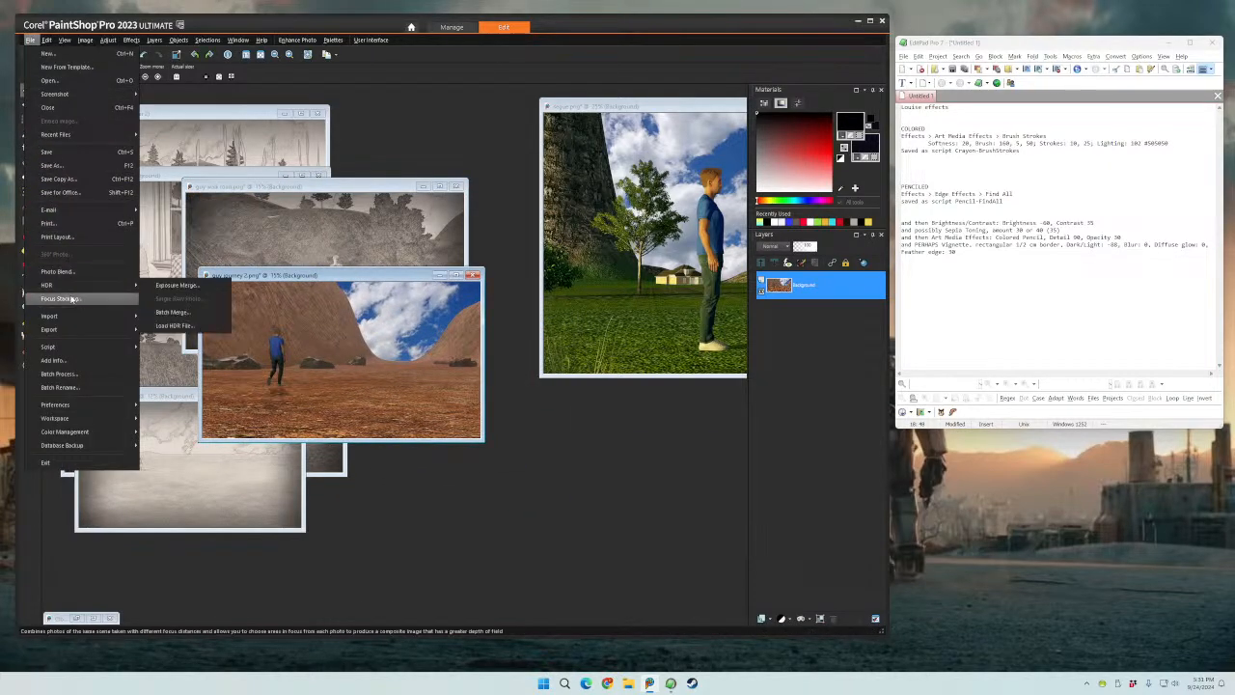
pyautogui.moveTo(87, 346)
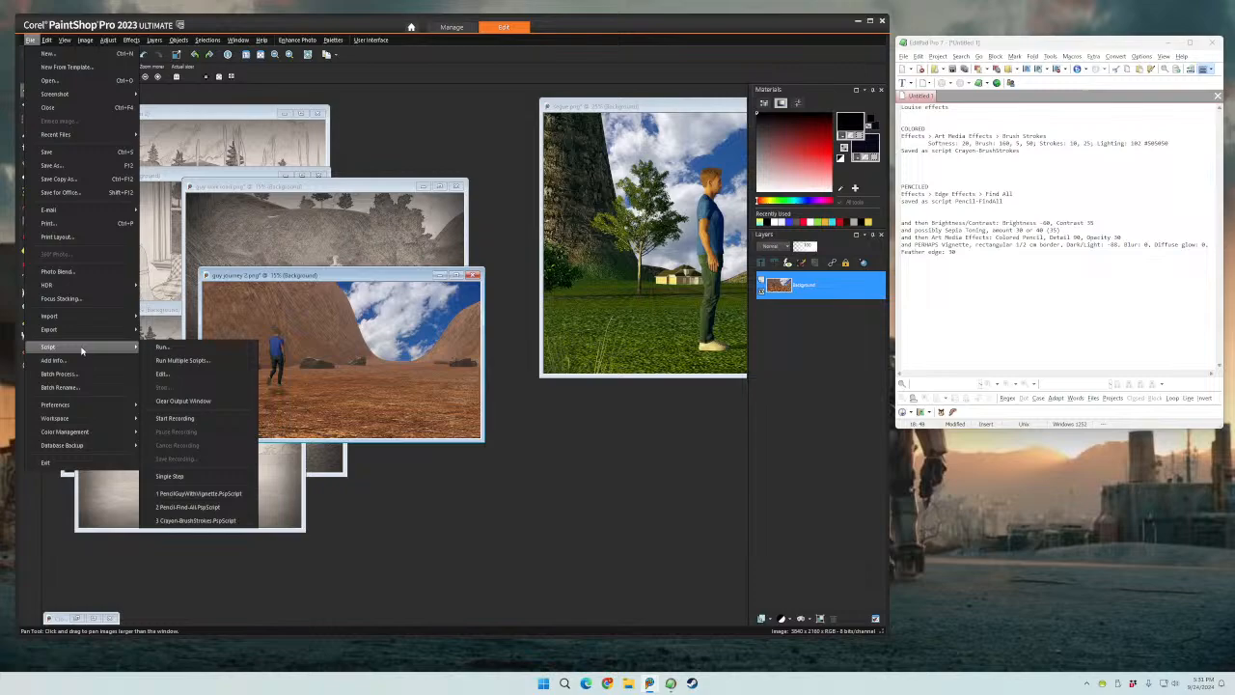
pyautogui.click(192, 346)
pyautogui.click(565, 400)
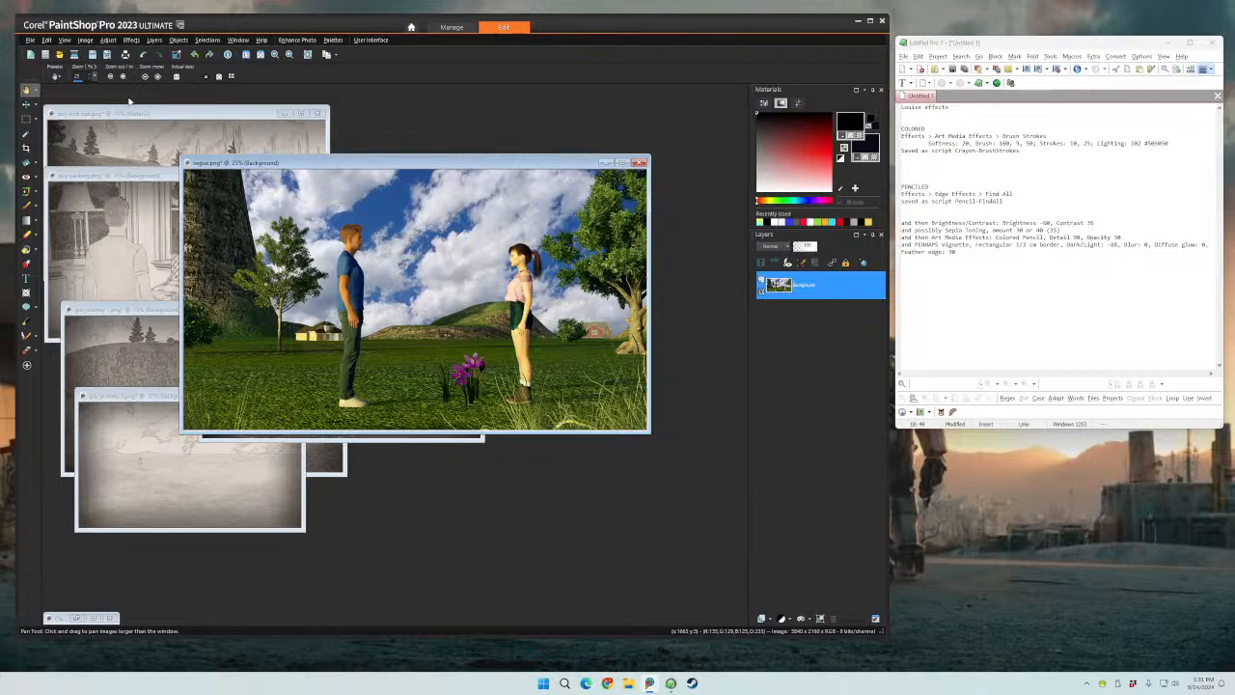
# - Copy segue.png, paste it as a new image, and move the original window aside
pyautogui.rightClick(290, 163)
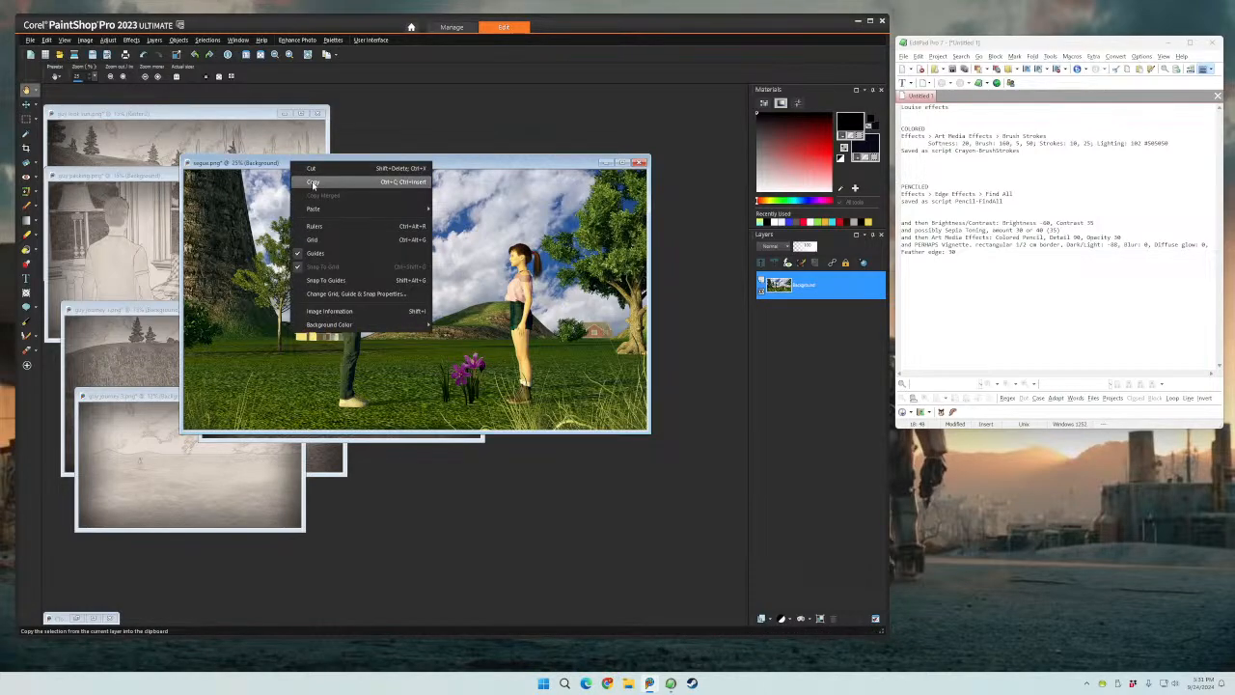
pyautogui.click(313, 183)
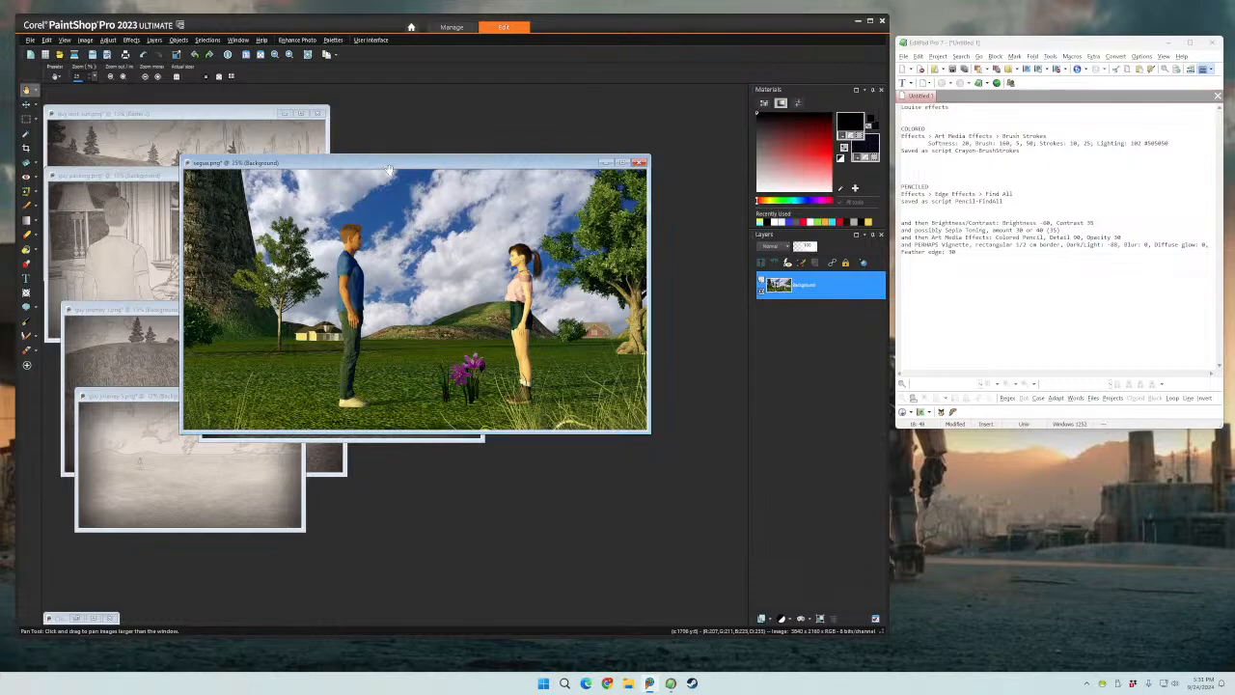
pyautogui.hotkey('ctrl', 'v')
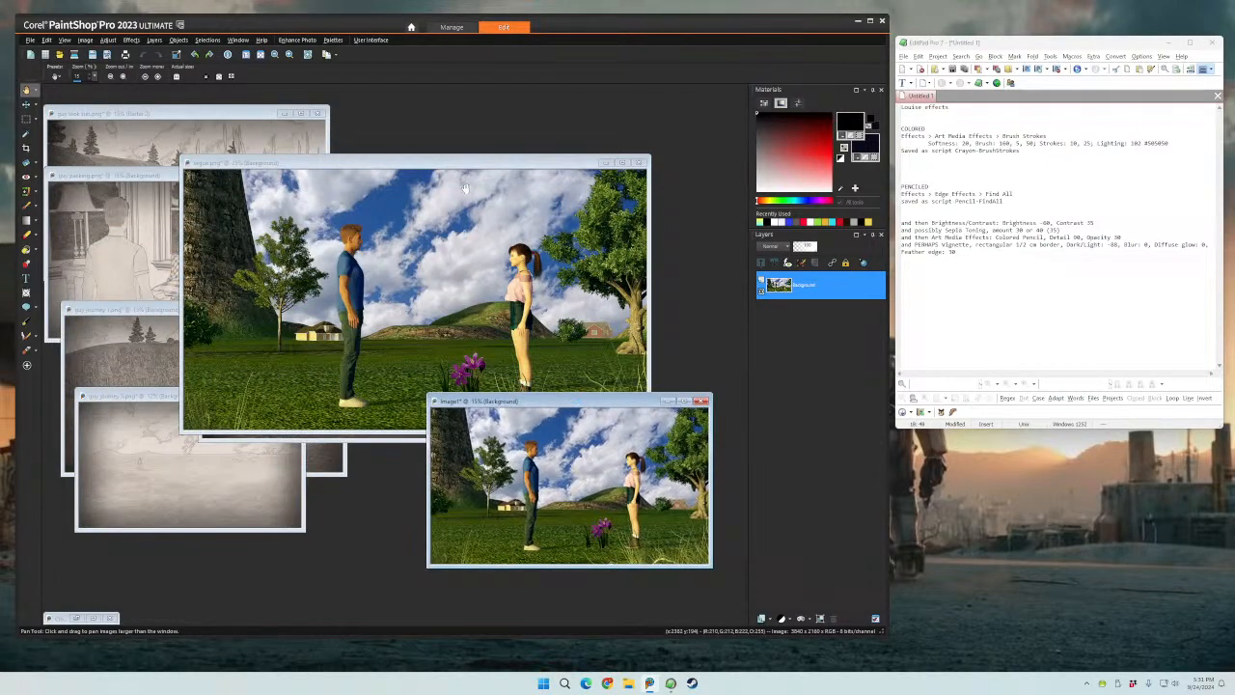
pyautogui.click(448, 157)
pyautogui.moveTo(449, 166); pyautogui.dragTo(381, 141)
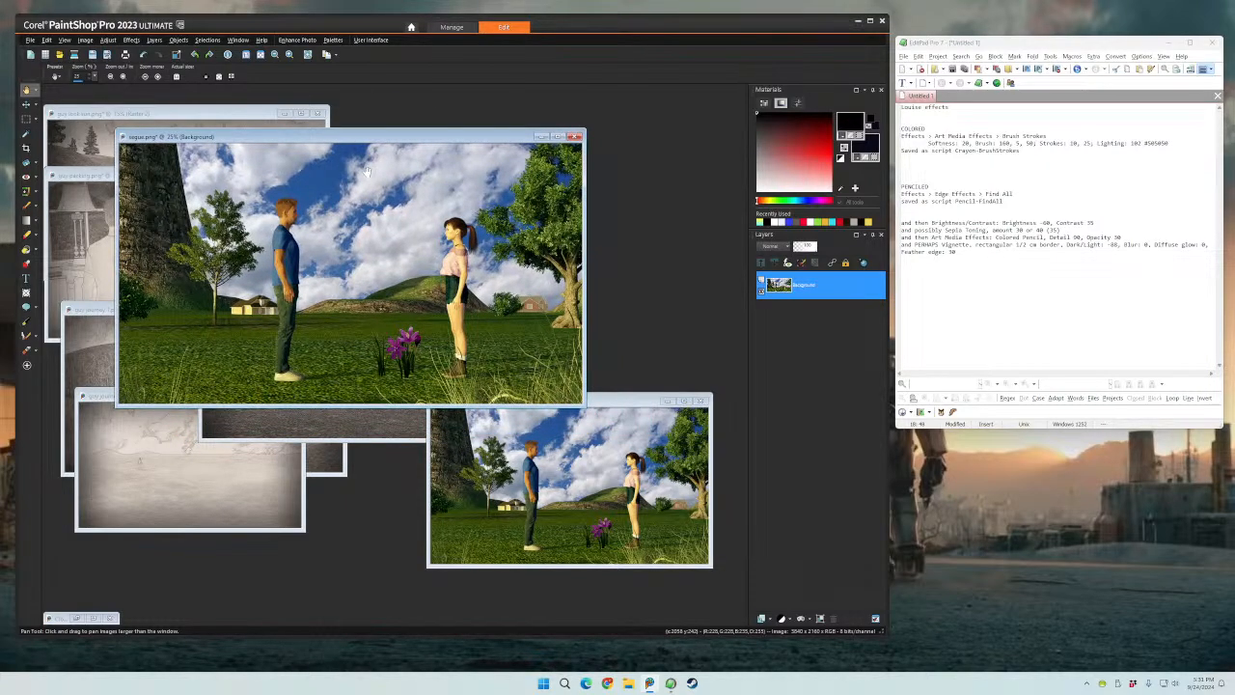
# - Run the PencilGuyWithVignette script on segue.png
pyautogui.click(28, 40)
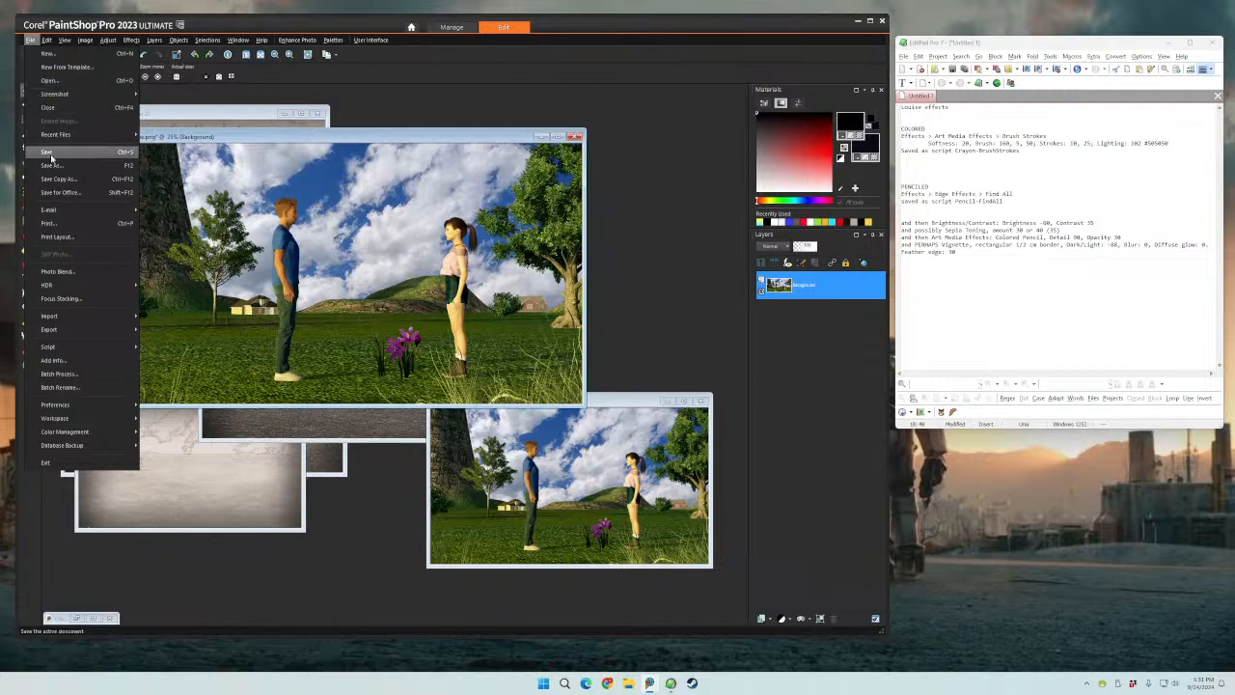
pyautogui.moveTo(86, 345)
pyautogui.click(174, 347)
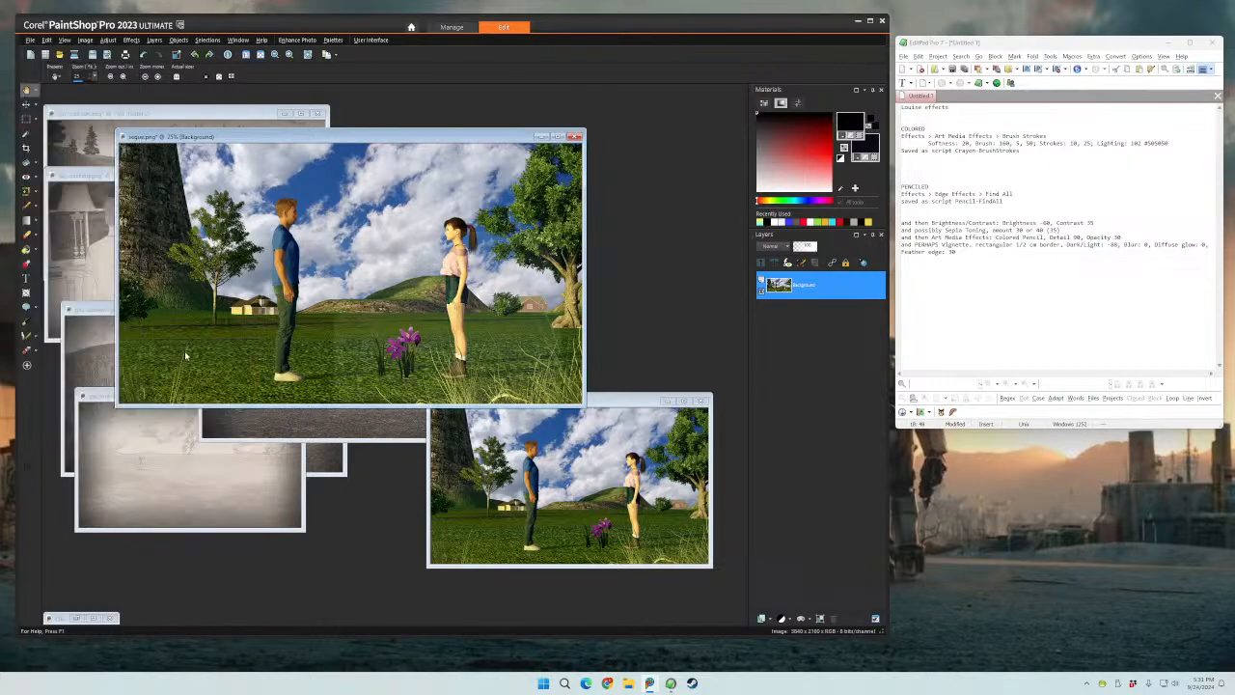
pyautogui.click(562, 395)
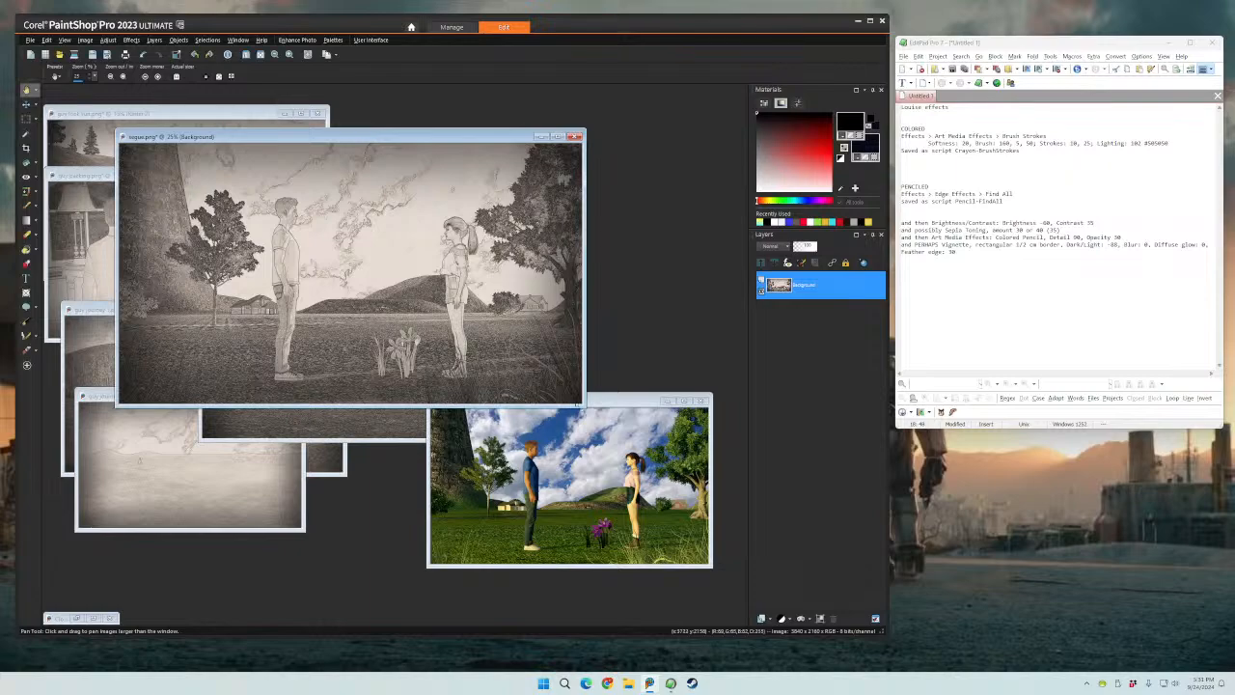
# - Bring the pasted colored copy forward, enlarge its view to 25%, and run the Crayon-BrushStrokes script on it
pyautogui.click(637, 404)
pyautogui.moveTo(558, 403); pyautogui.dragTo(396, 194)
pyautogui.scroll(2, 393, 225)
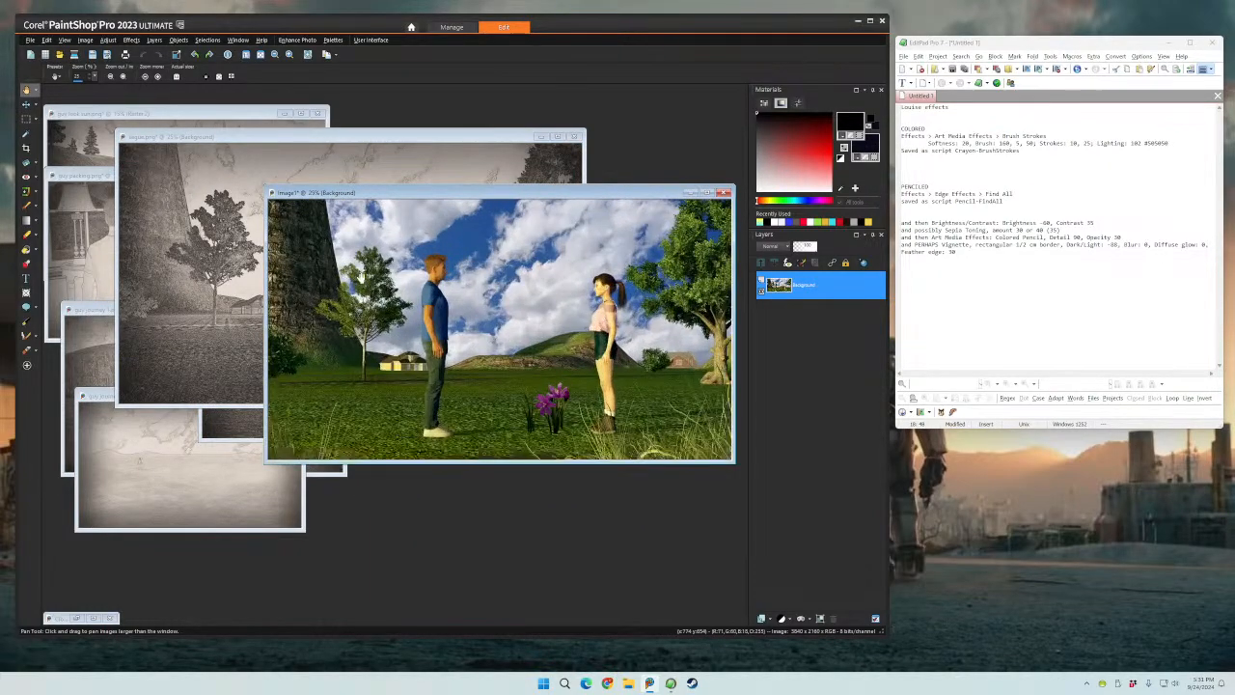
pyautogui.click(30, 40)
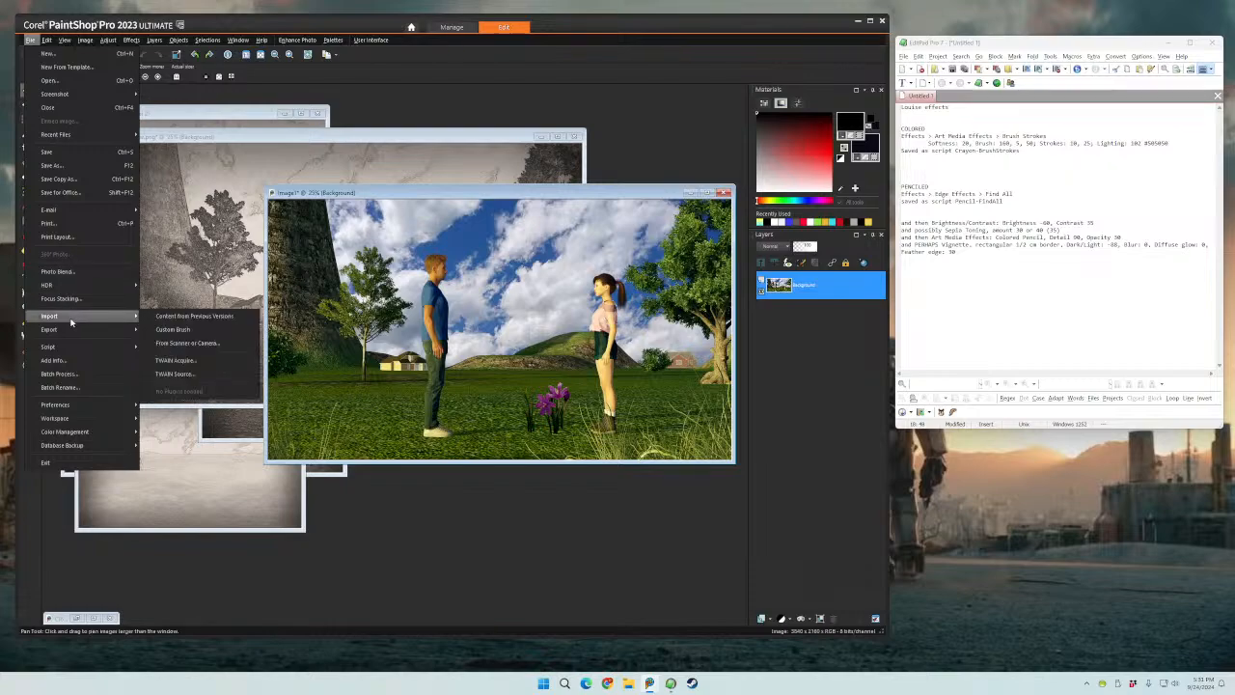
pyautogui.moveTo(68, 346)
pyautogui.click(163, 347)
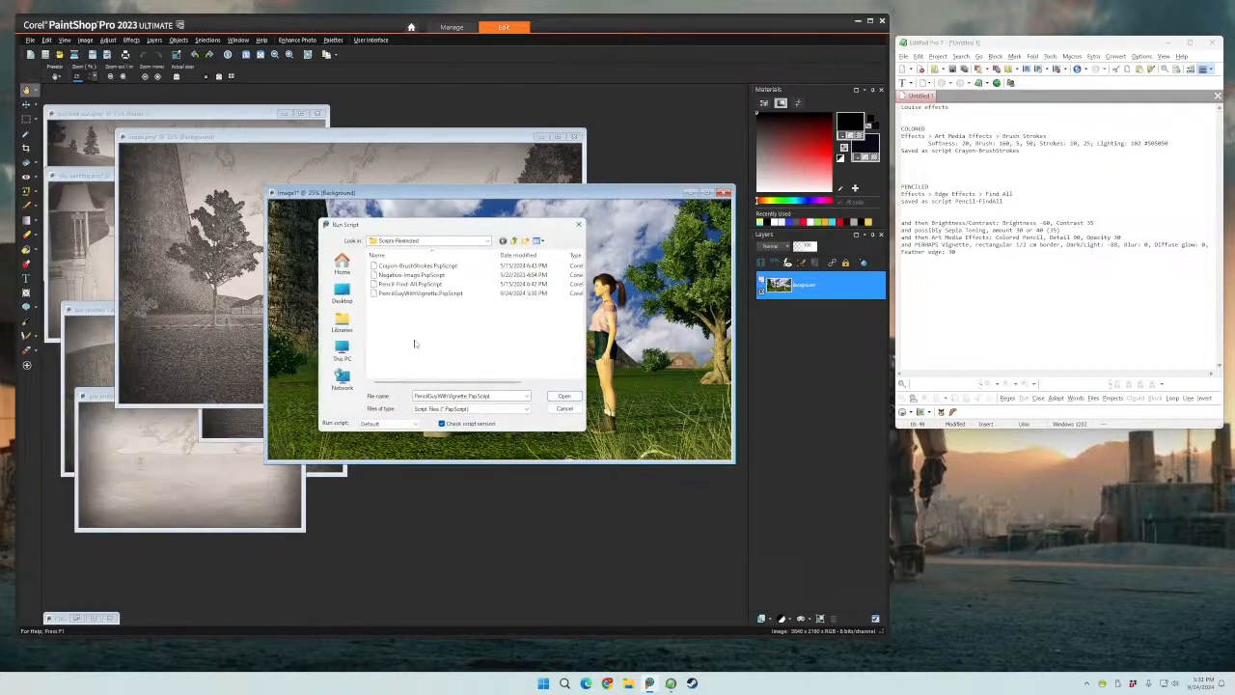
pyautogui.click(424, 269)
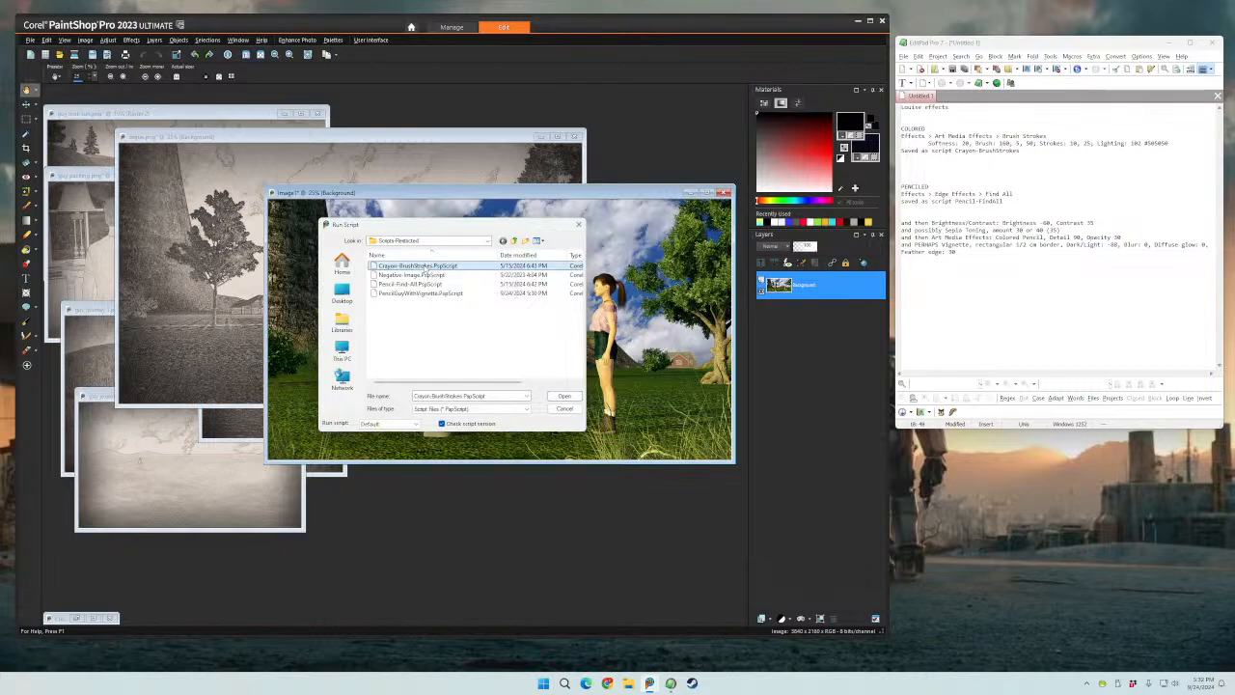
pyautogui.click(565, 397)
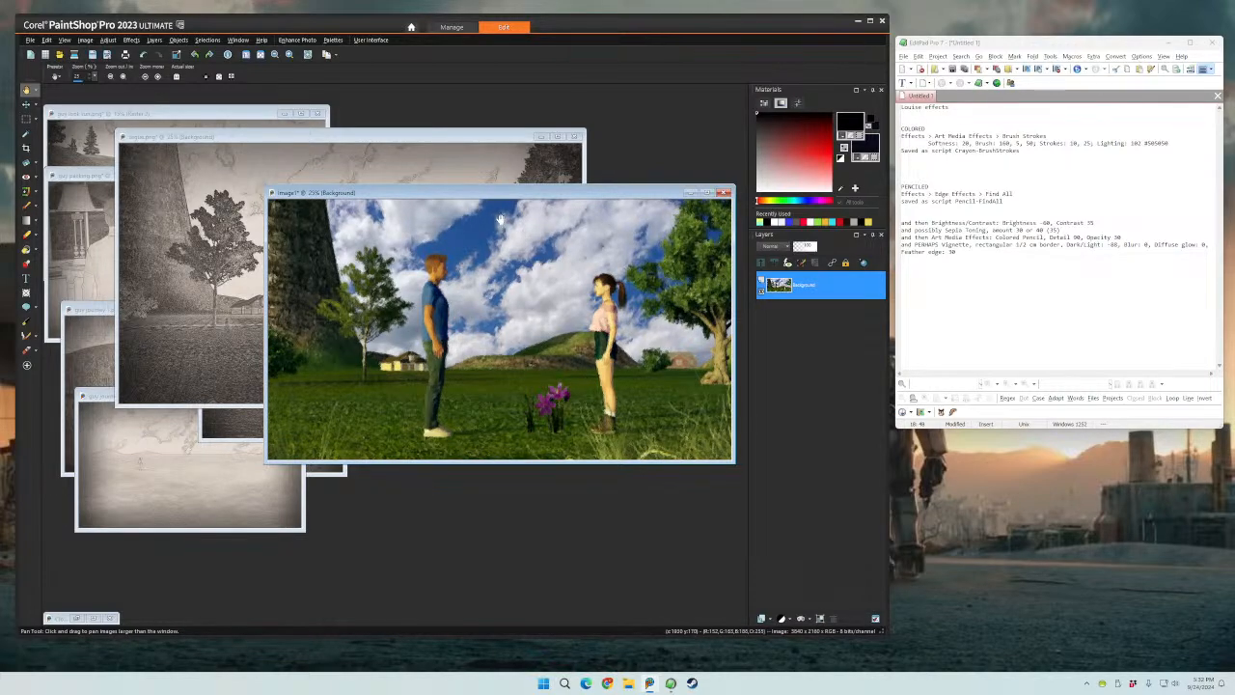
# - Copy the brush-stroked image and paste it as a new layer over the penciled segue.png
pyautogui.moveTo(488, 192)
pyautogui.mouseDown()
pyautogui.moveTo(370, 333)
pyautogui.moveTo(384, 320)
pyautogui.mouseUp()
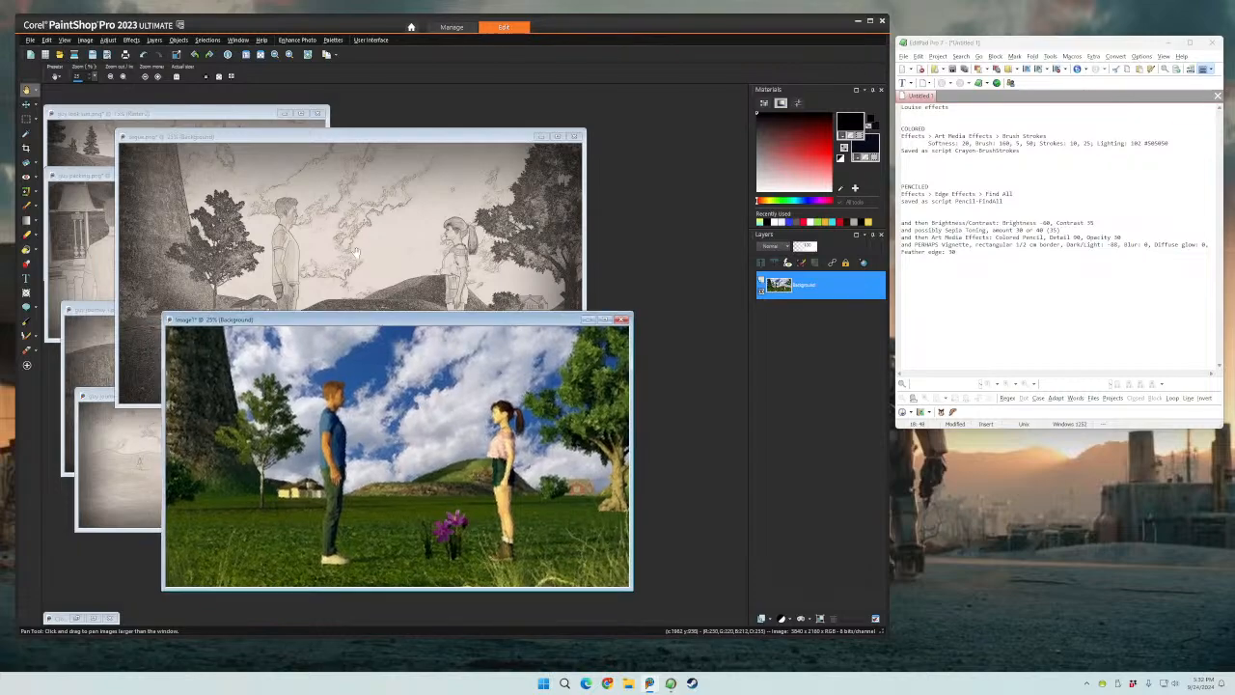
pyautogui.moveTo(361, 137)
pyautogui.mouseDown()
pyautogui.moveTo(402, 112)
pyautogui.moveTo(354, 122)
pyautogui.mouseUp()
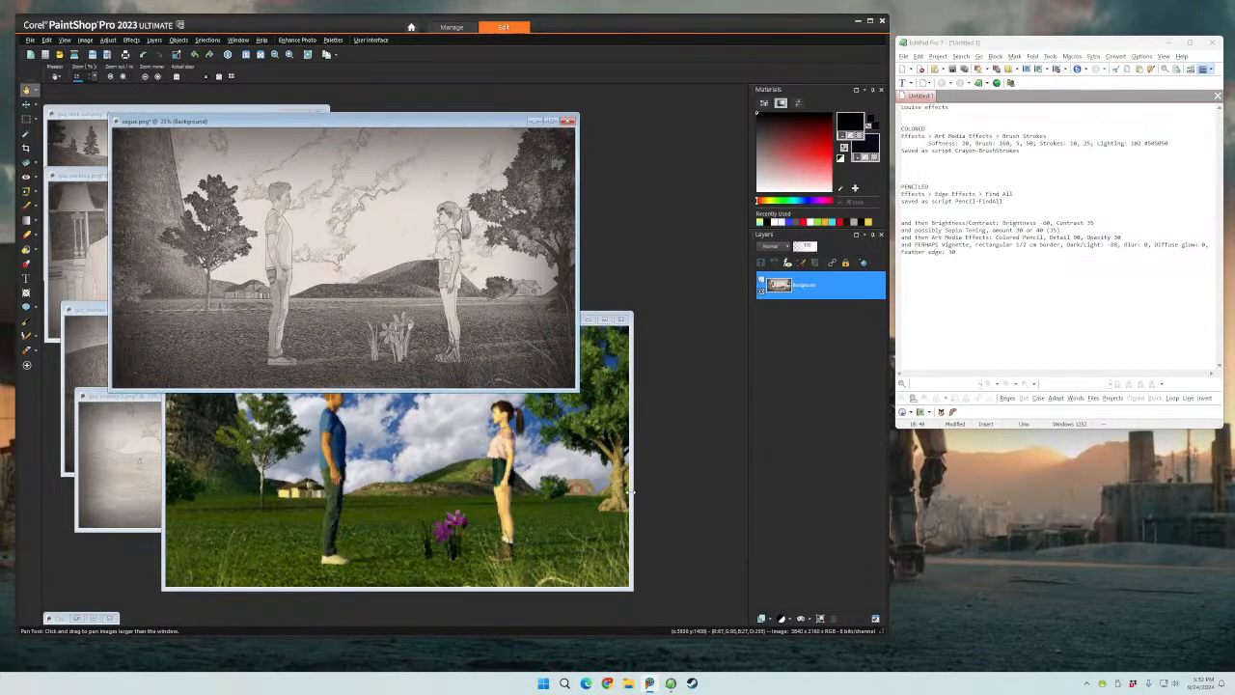
pyautogui.click(632, 479)
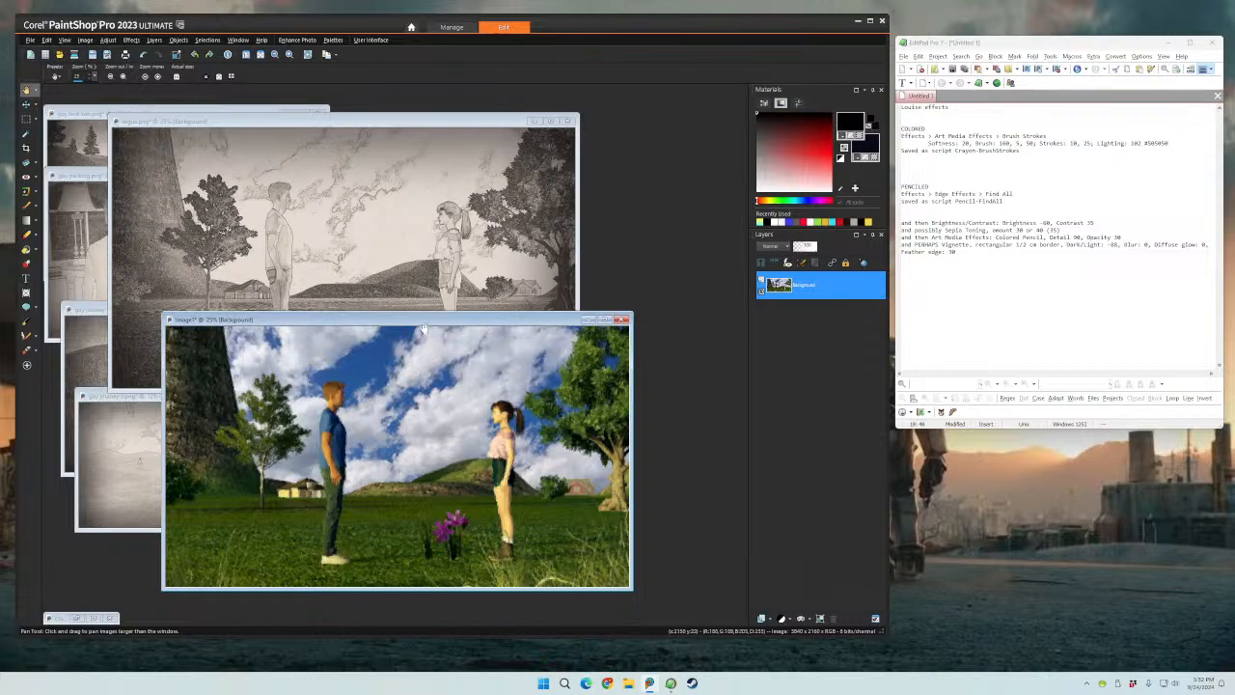
pyautogui.moveTo(422, 323); pyautogui.dragTo(441, 318)
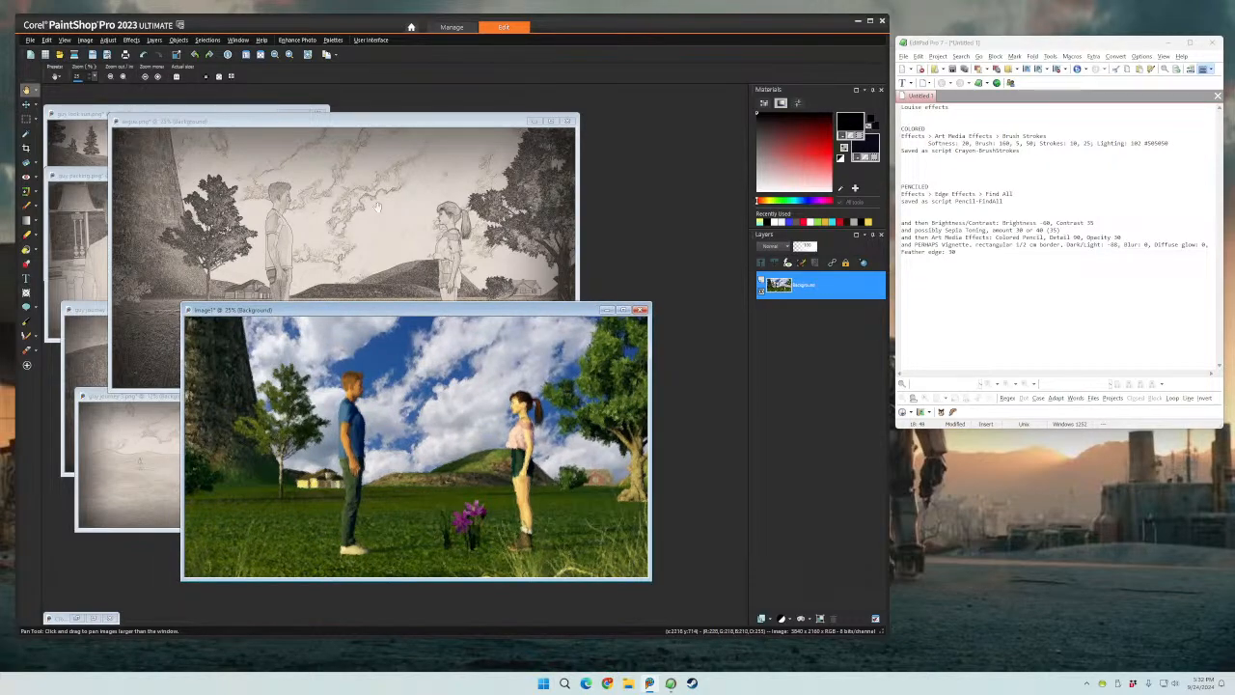
pyautogui.click(348, 122)
pyautogui.hotkey('ctrl', 'l')
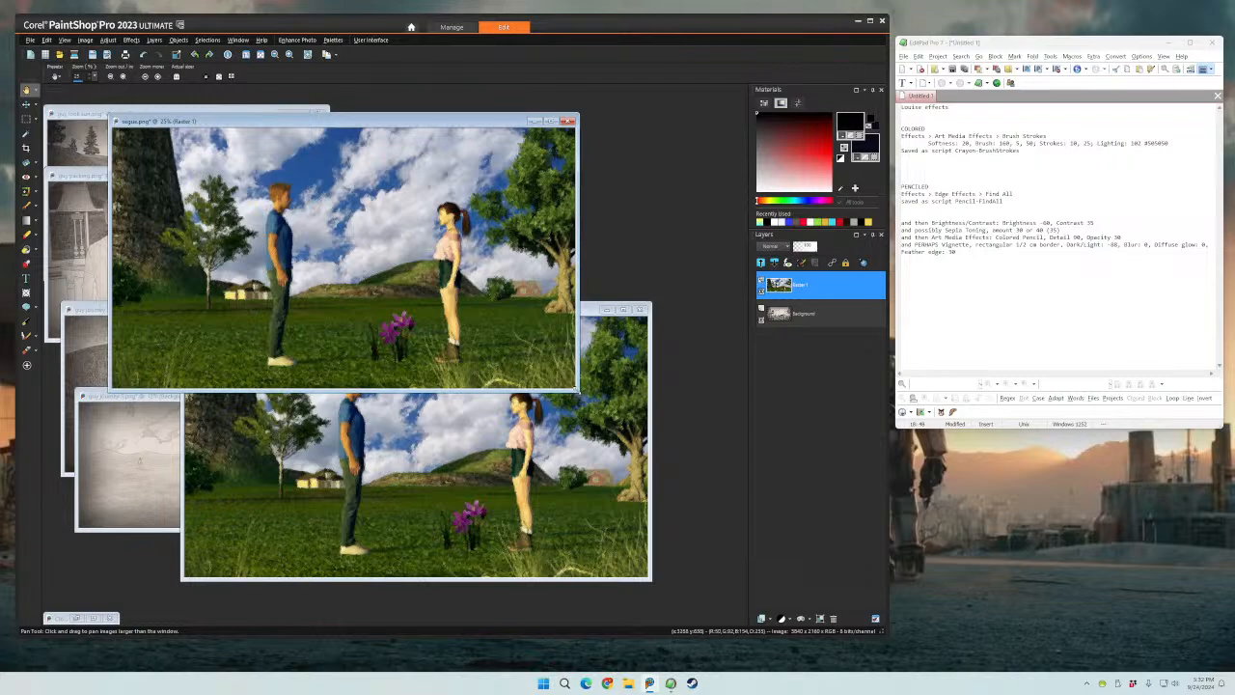
# - Try clearing the man's half of the colored layer in segue.png with a rectangular selection to expose the pencil layer
pyautogui.moveTo(577, 390); pyautogui.dragTo(715, 515)
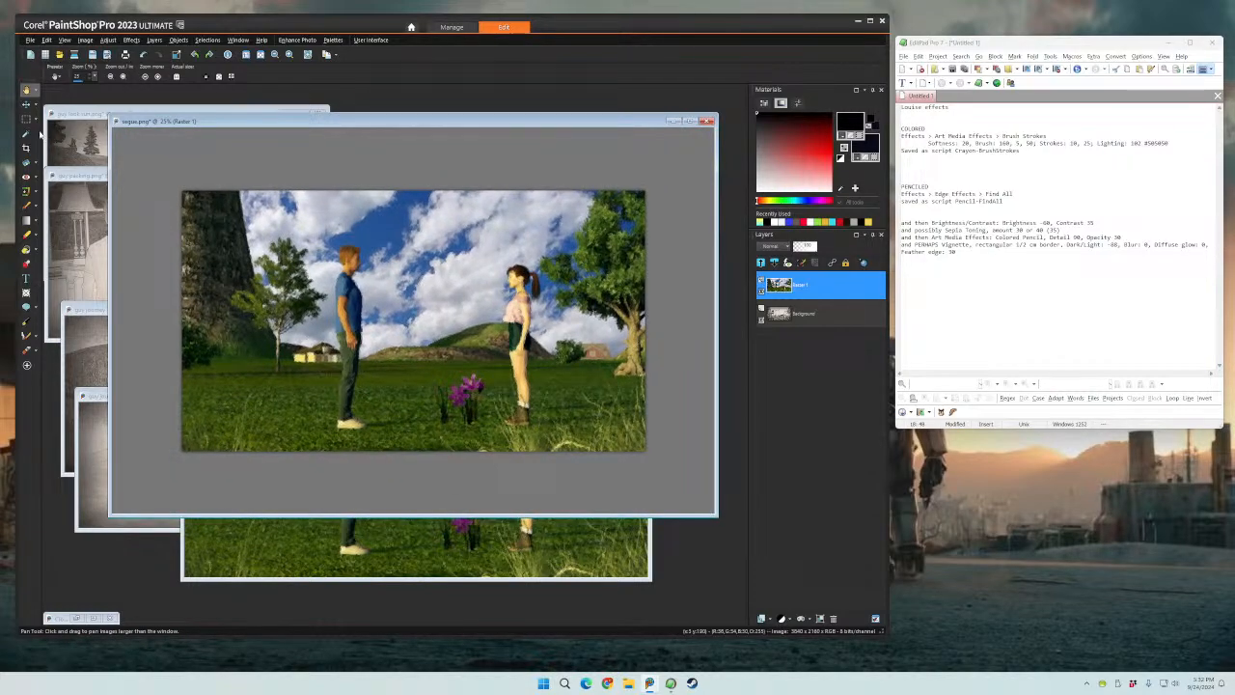
pyautogui.press('s')
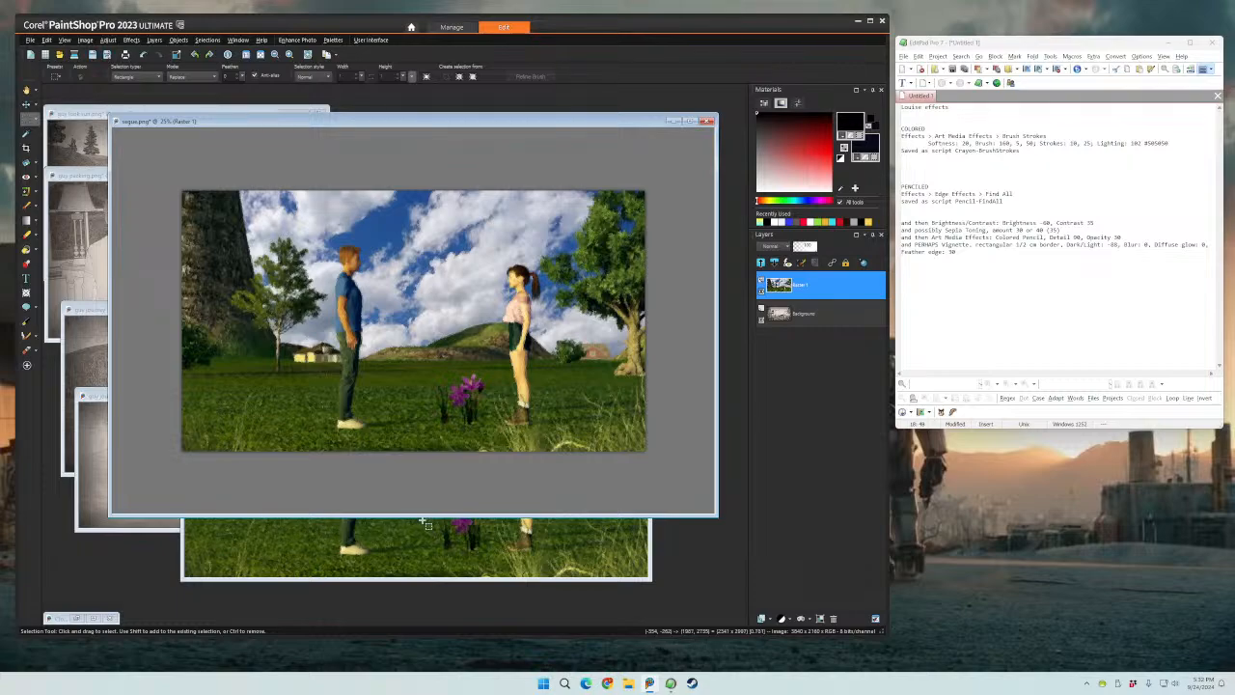
pyautogui.moveTo(139, 158)
pyautogui.mouseDown()
pyautogui.moveTo(436, 504)
pyautogui.moveTo(427, 496)
pyautogui.mouseUp()
pyautogui.press('Delete')
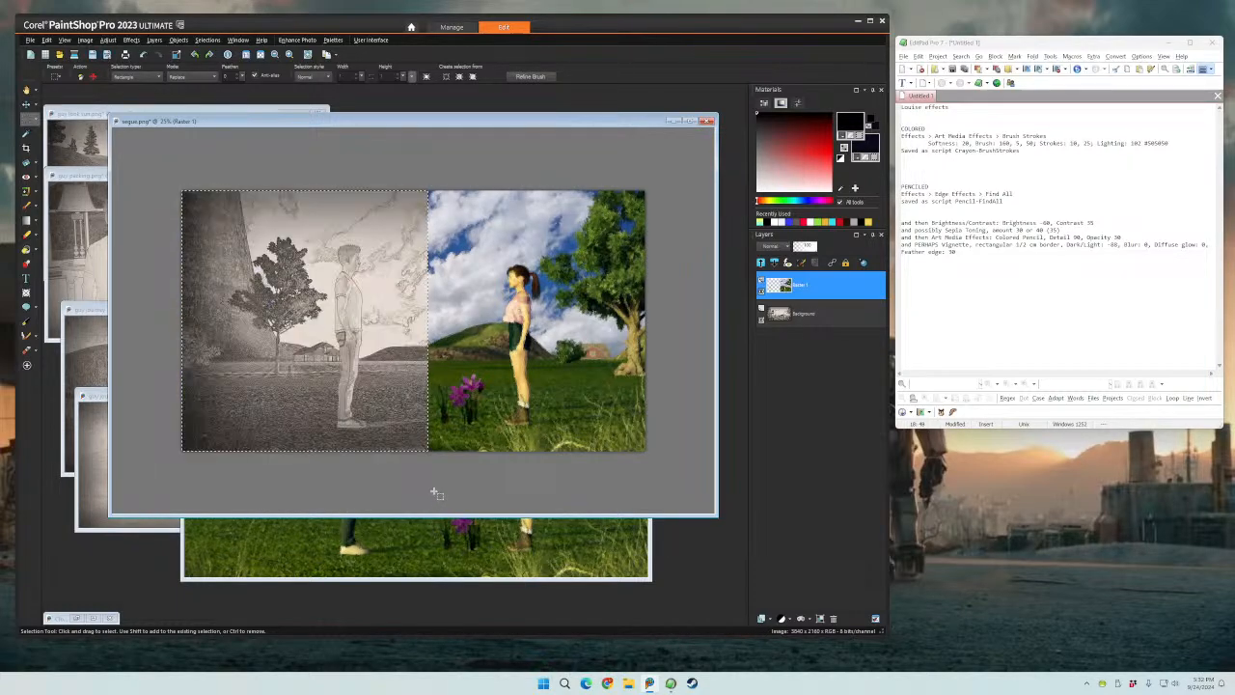
pyautogui.click(356, 314)
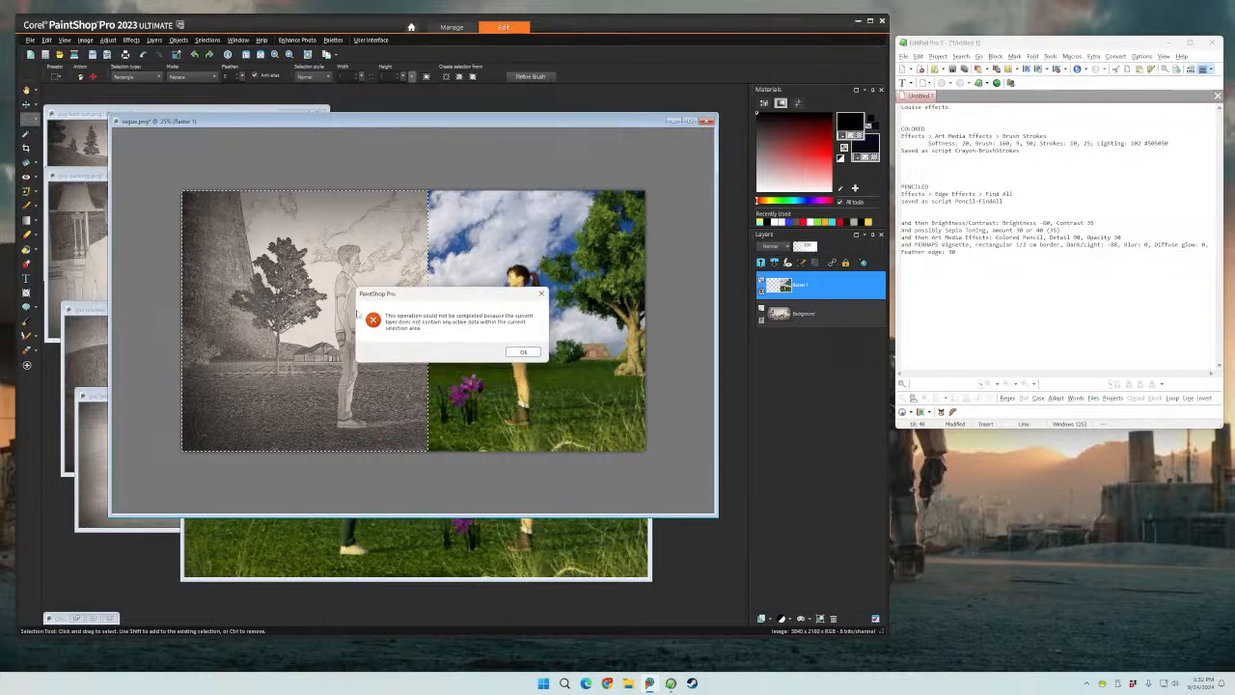
pyautogui.click(524, 352)
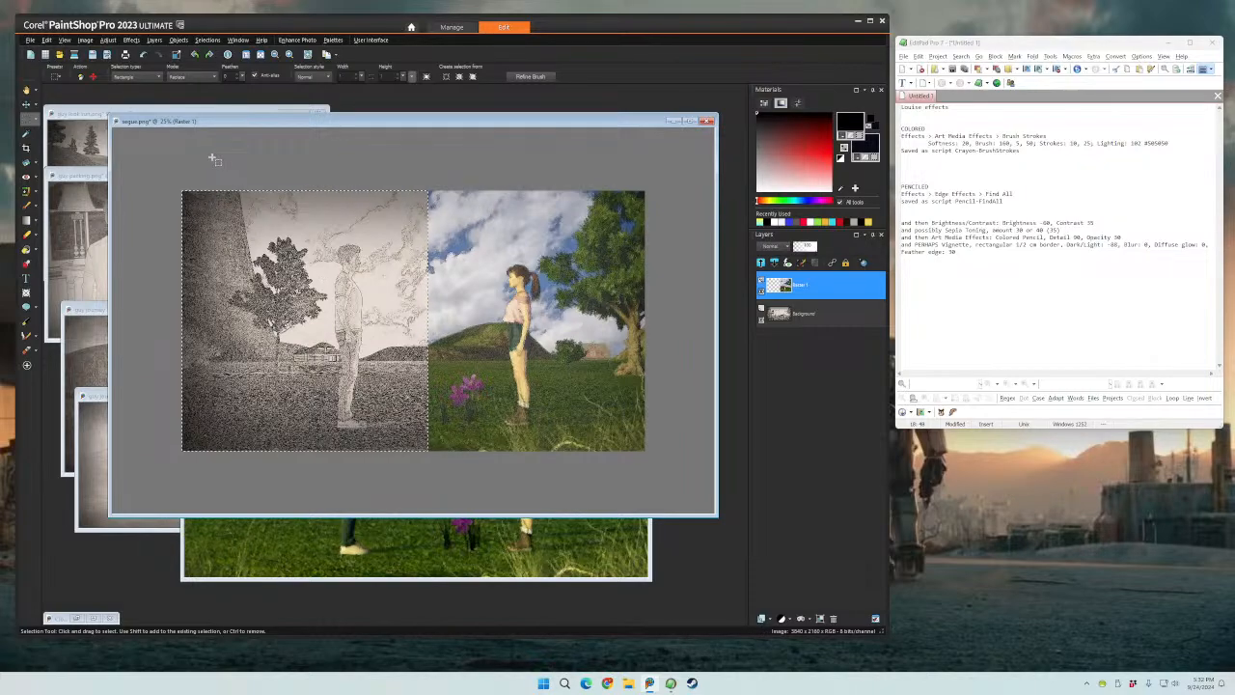
# - Undo the clearing of the colored layer and the rectangular selection in segue.png
pyautogui.click(47, 40)
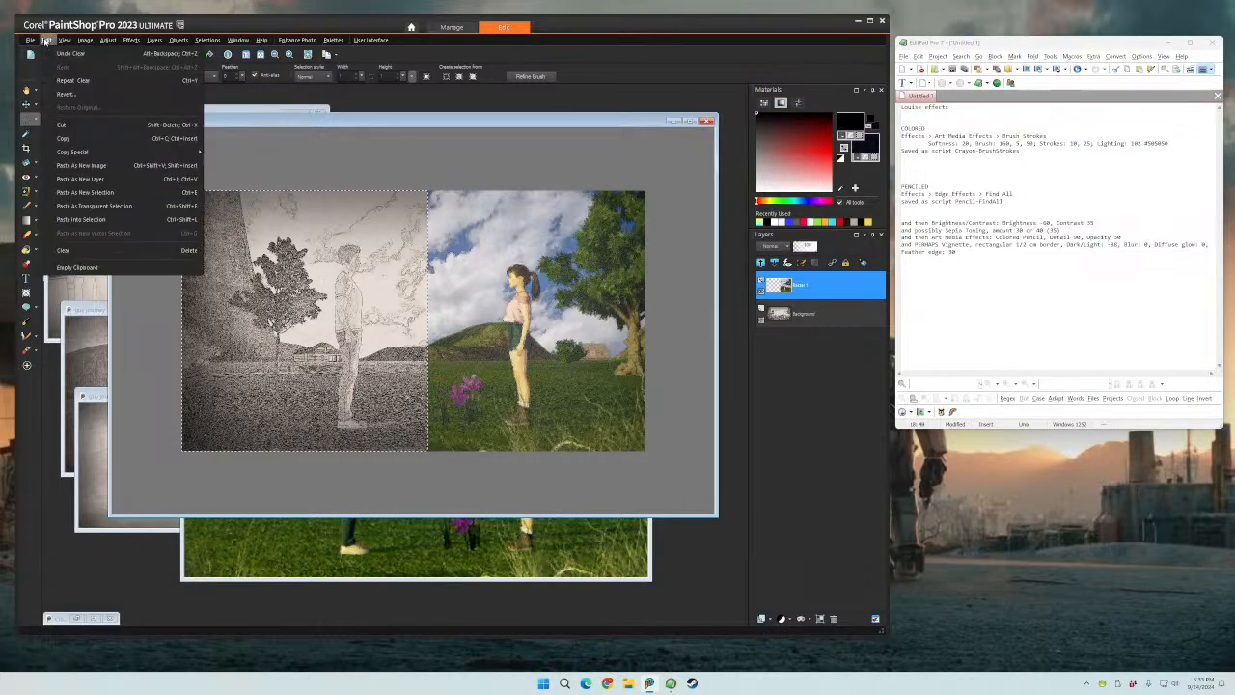
pyautogui.click(56, 53)
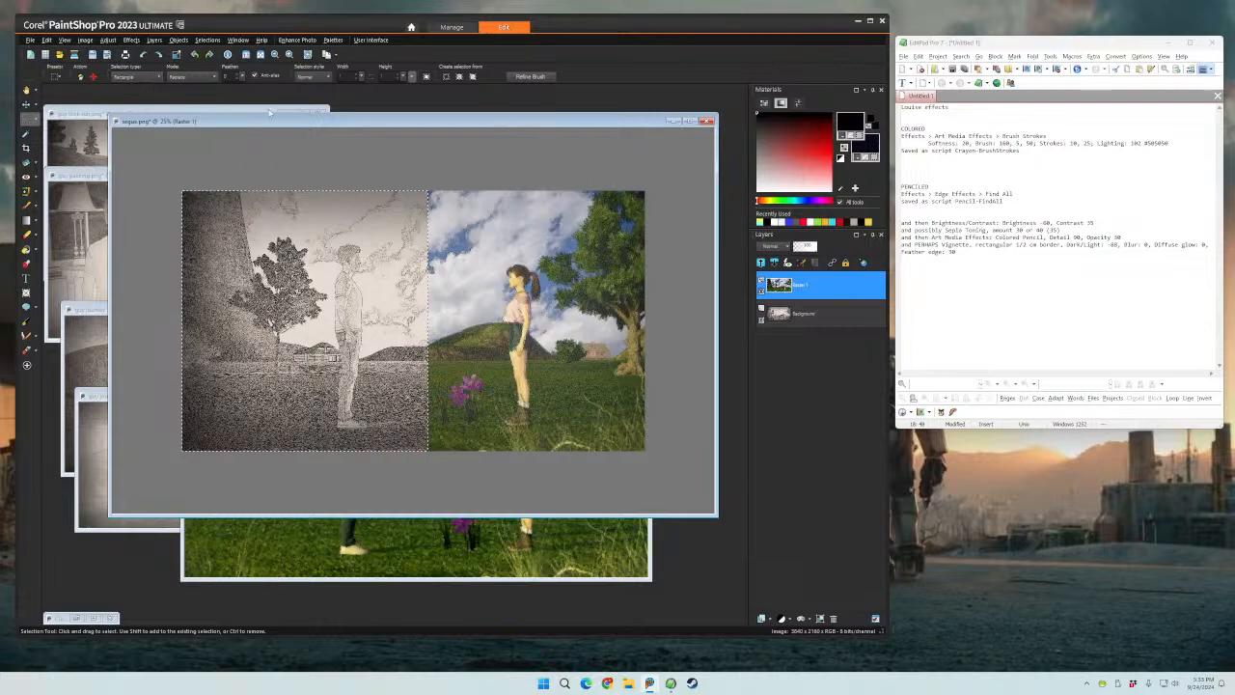
pyautogui.click(47, 39)
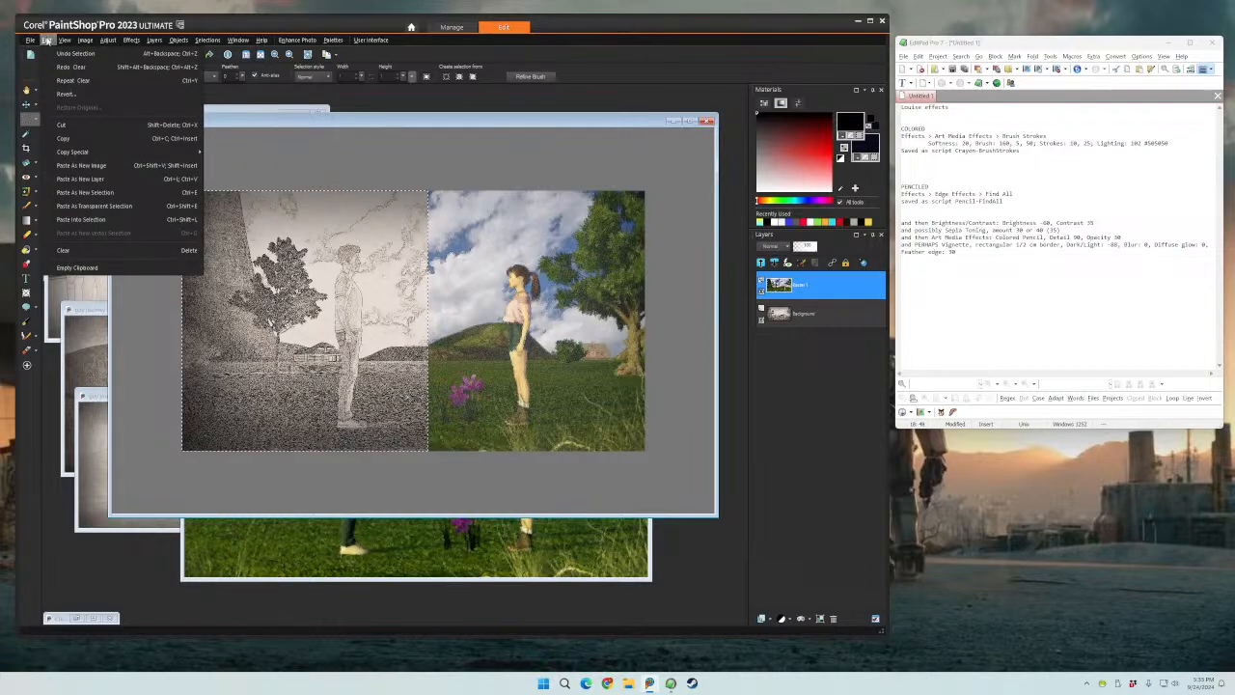
pyautogui.click(56, 53)
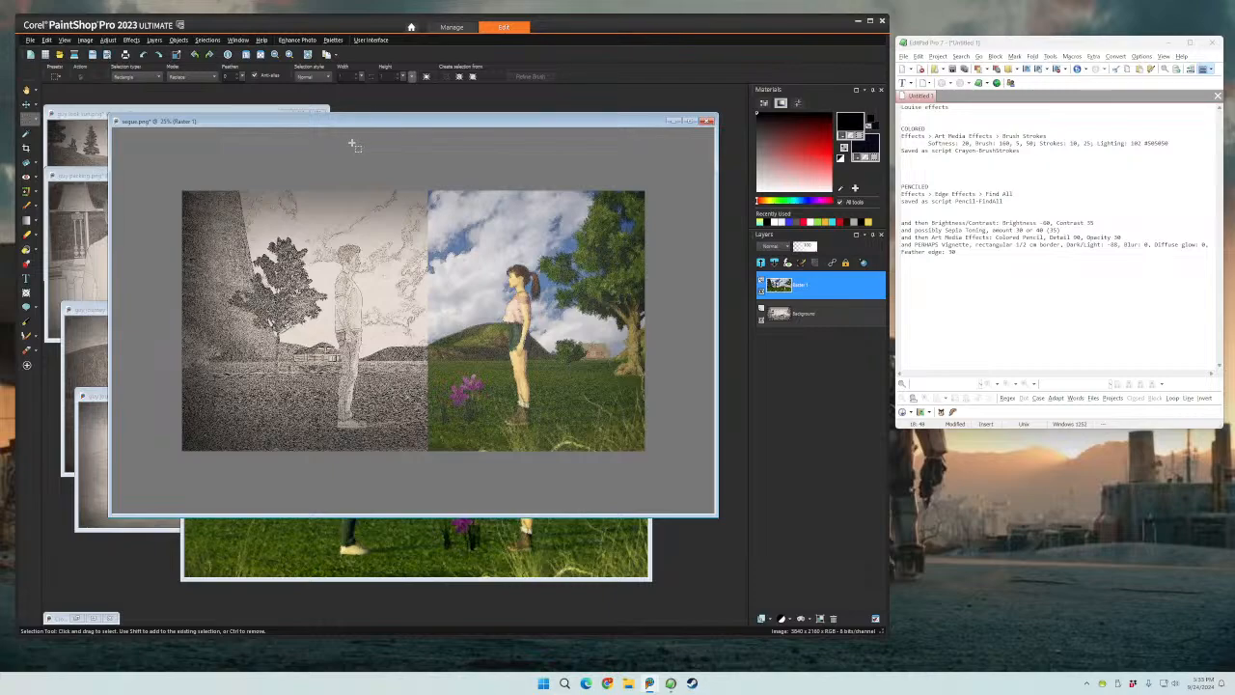
# - Maximize the program window, move segue.png clear of the other images, and minimize the colored brush-stroke copy
pyautogui.moveTo(383, 123); pyautogui.dragTo(345, 158)
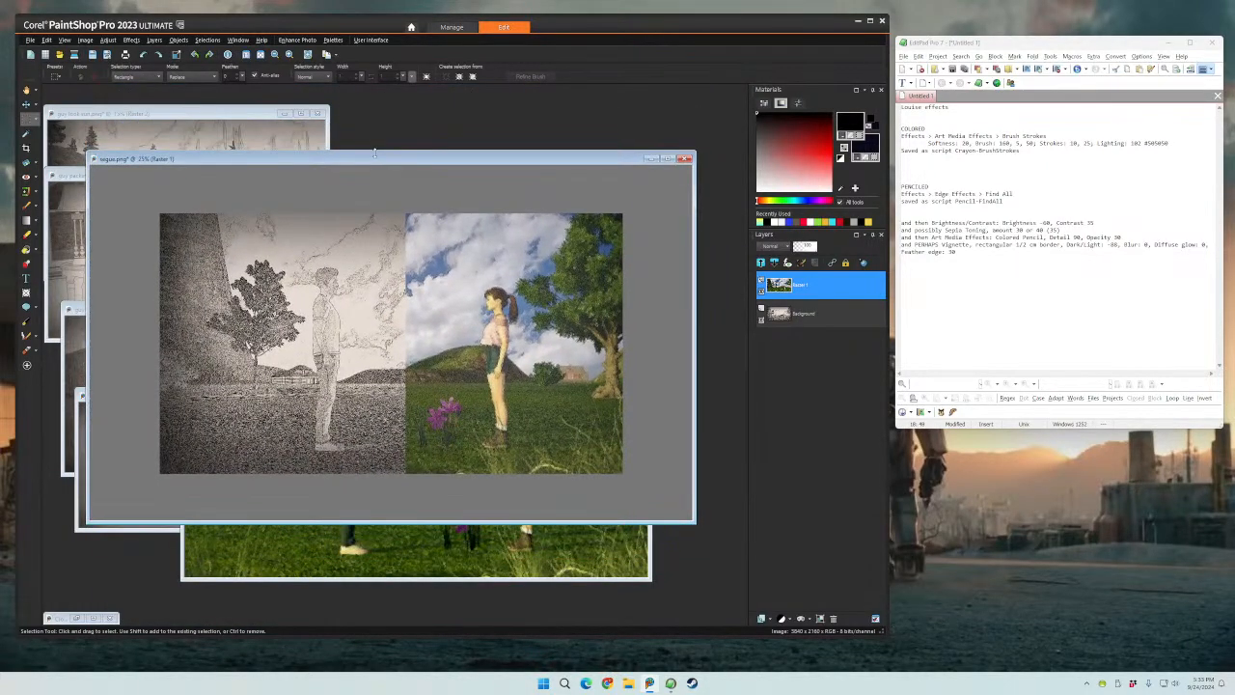
pyautogui.click(867, 21)
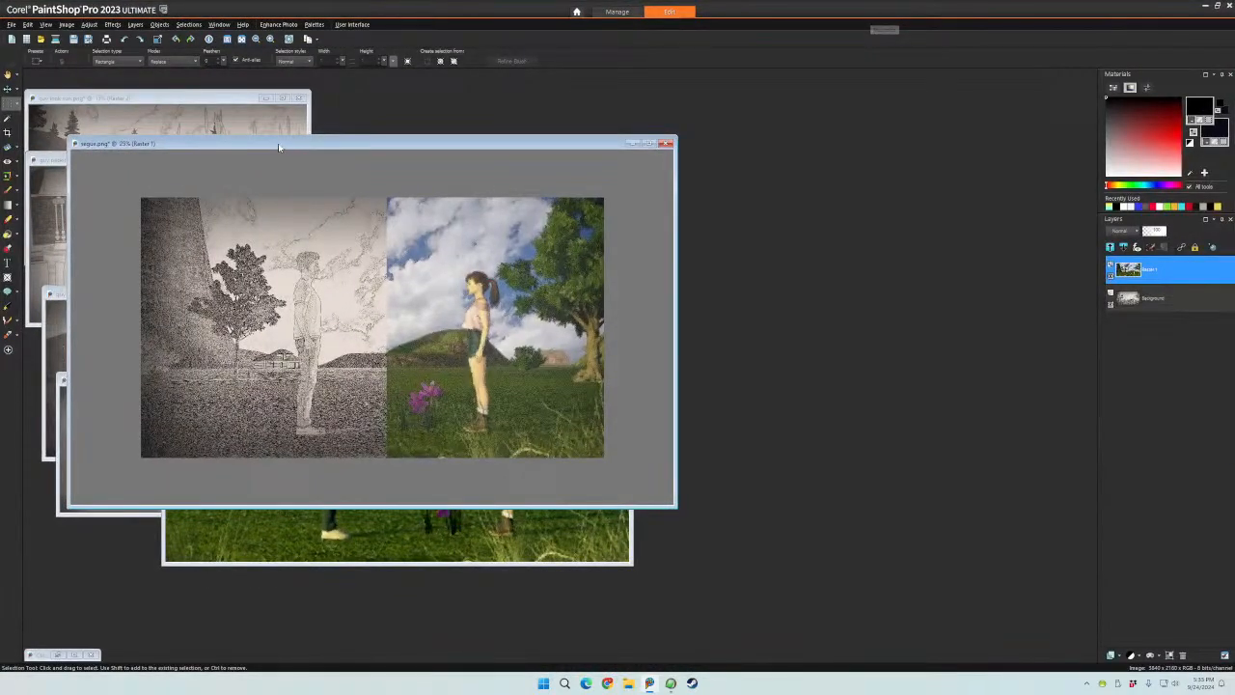
pyautogui.moveTo(279, 147); pyautogui.dragTo(665, 229)
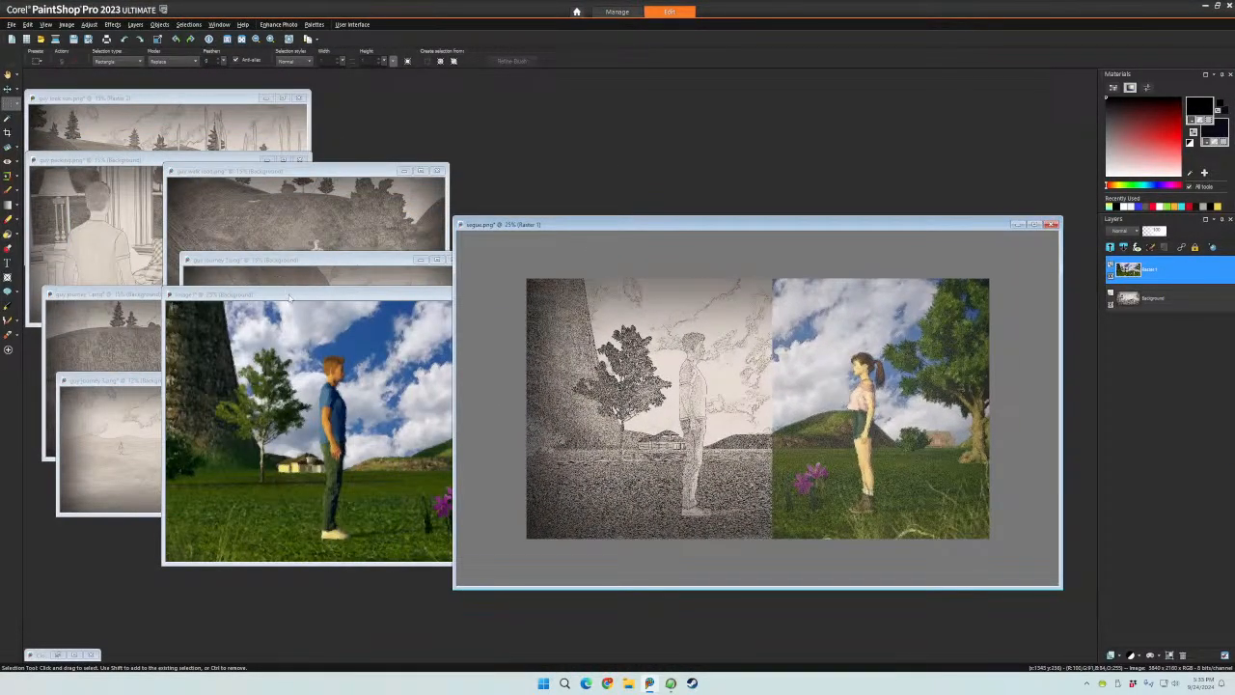
pyautogui.moveTo(288, 299); pyautogui.dragTo(706, 338)
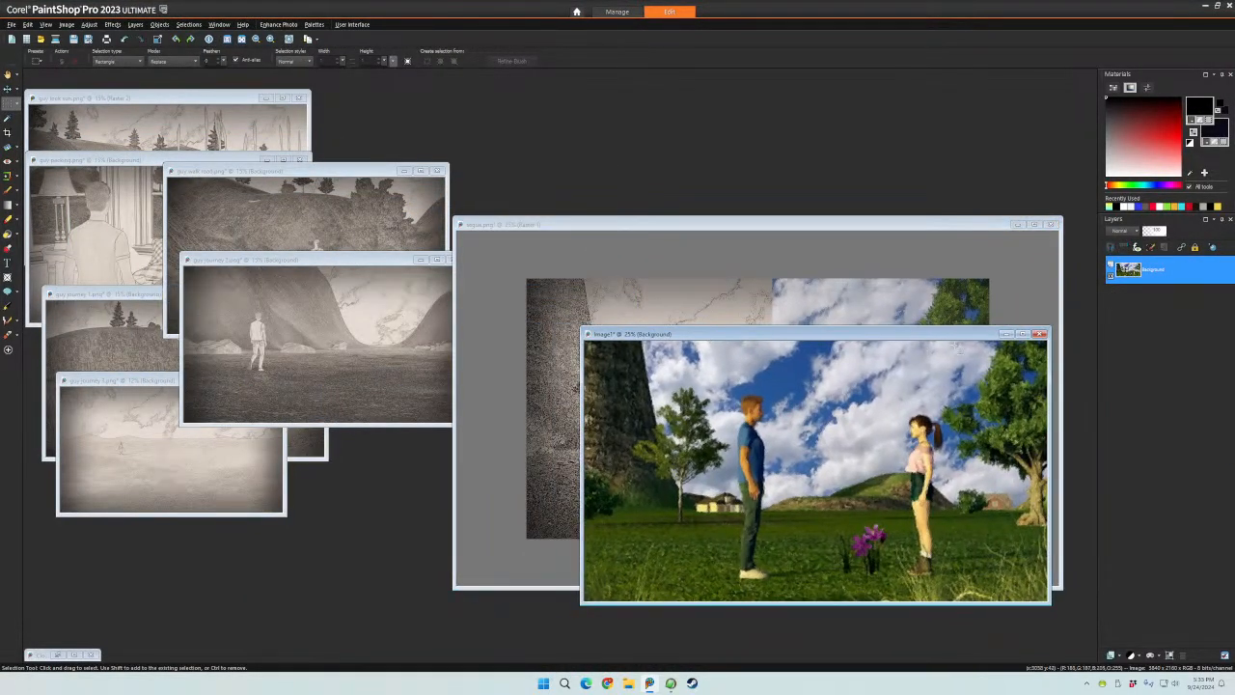
pyautogui.click(1005, 334)
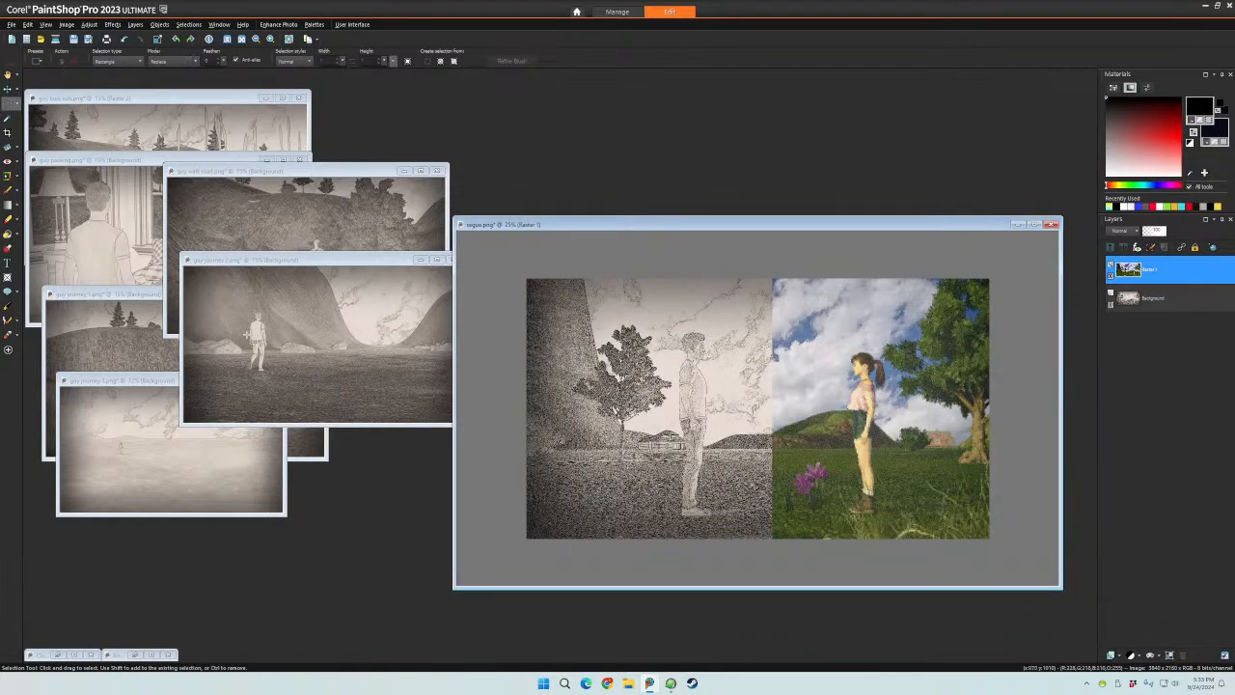
# - Rearrange the image windows, placing guy walk road.png over the lower part of segue.png and guy look sun.png above guy journey 2.png
pyautogui.click(140, 94)
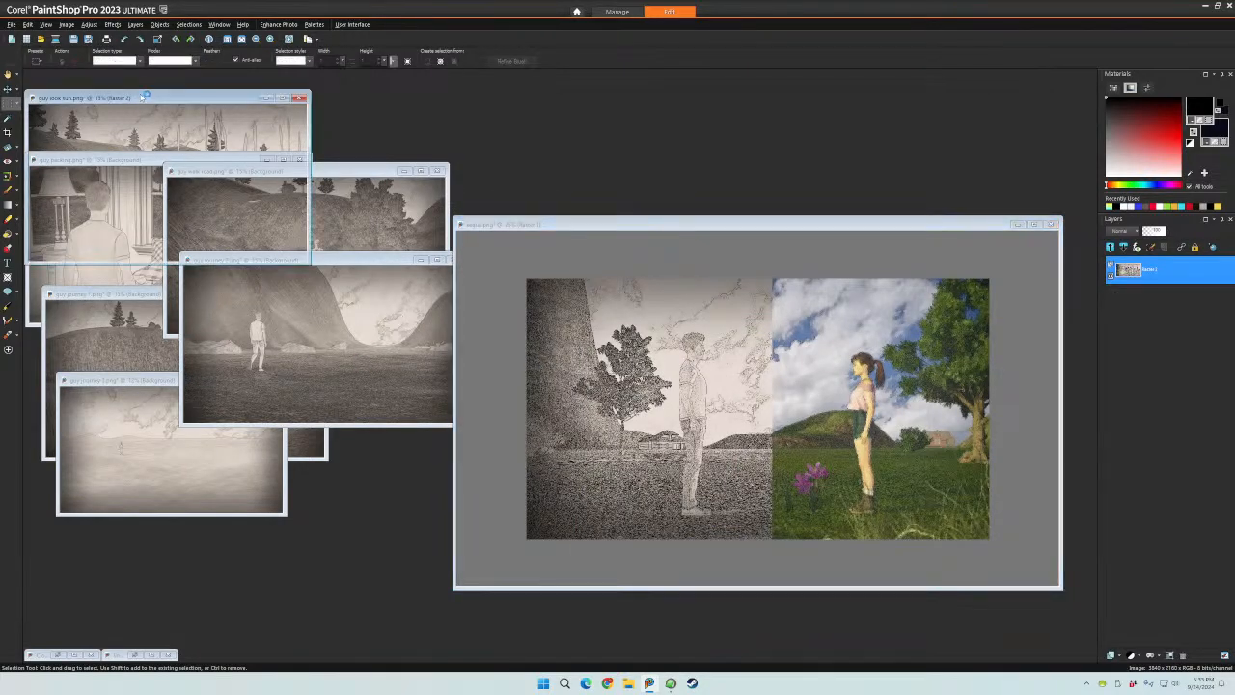
pyautogui.moveTo(144, 97); pyautogui.dragTo(661, 122)
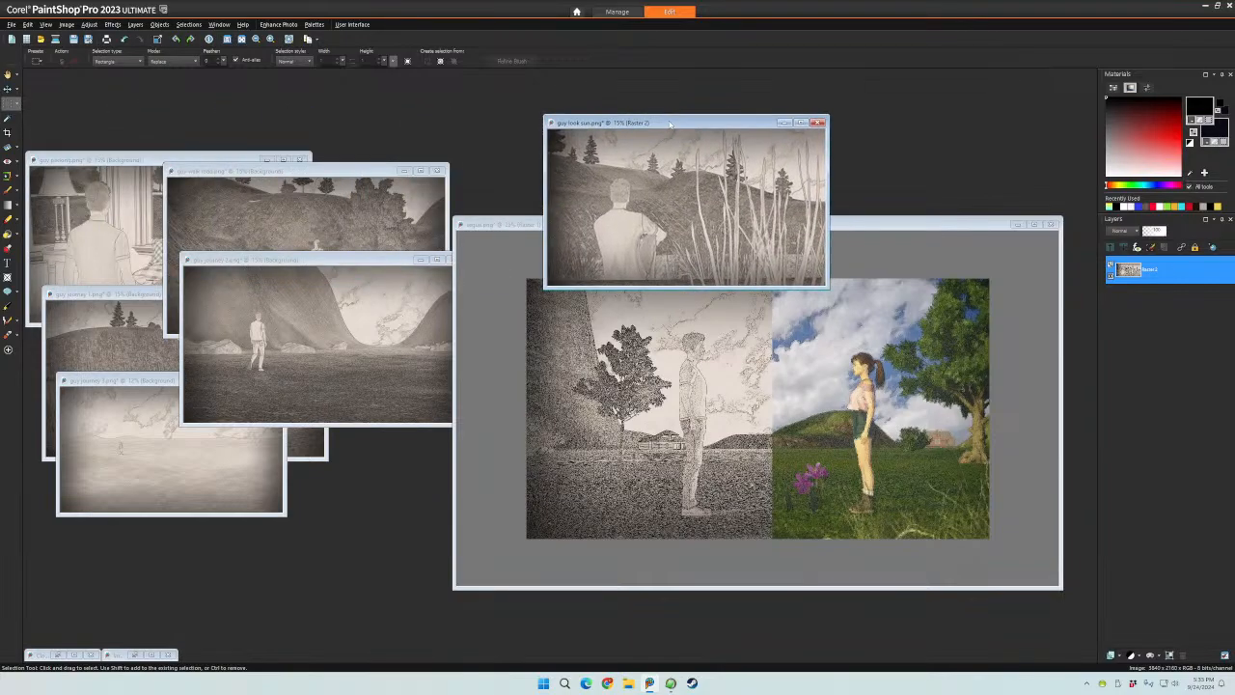
pyautogui.click(305, 166)
pyautogui.moveTo(321, 173); pyautogui.dragTo(730, 479)
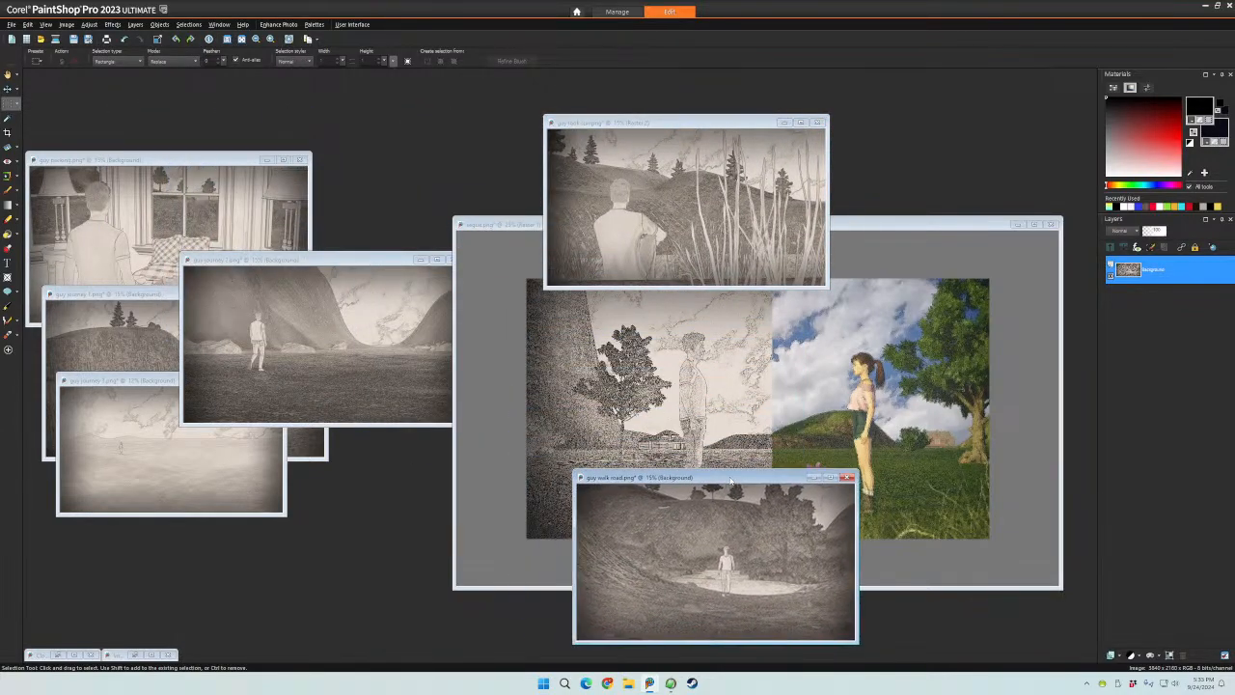
pyautogui.click(681, 124)
pyautogui.moveTo(681, 124); pyautogui.dragTo(295, 128)
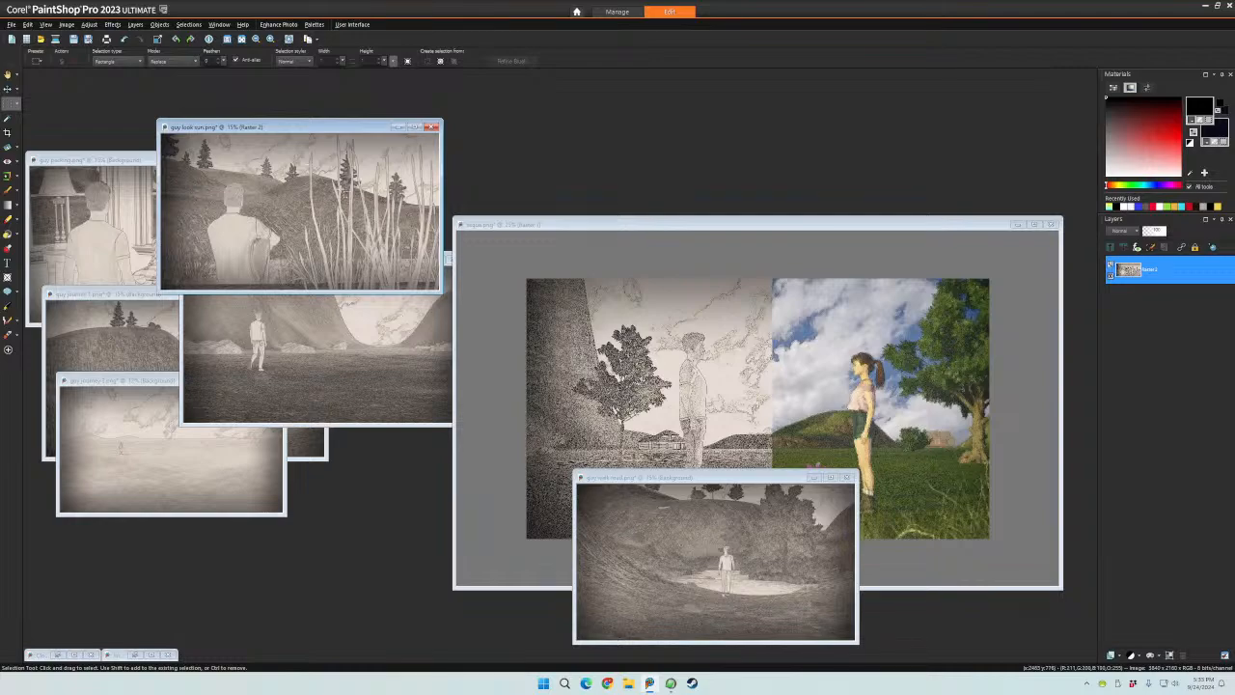
# - Maximize guy look sun.png to review its pencil-and-vignette effect, and bring up guy walk road.png enlarged for the same review
pyautogui.click(413, 126)
pyautogui.scroll(7, 407, 255)
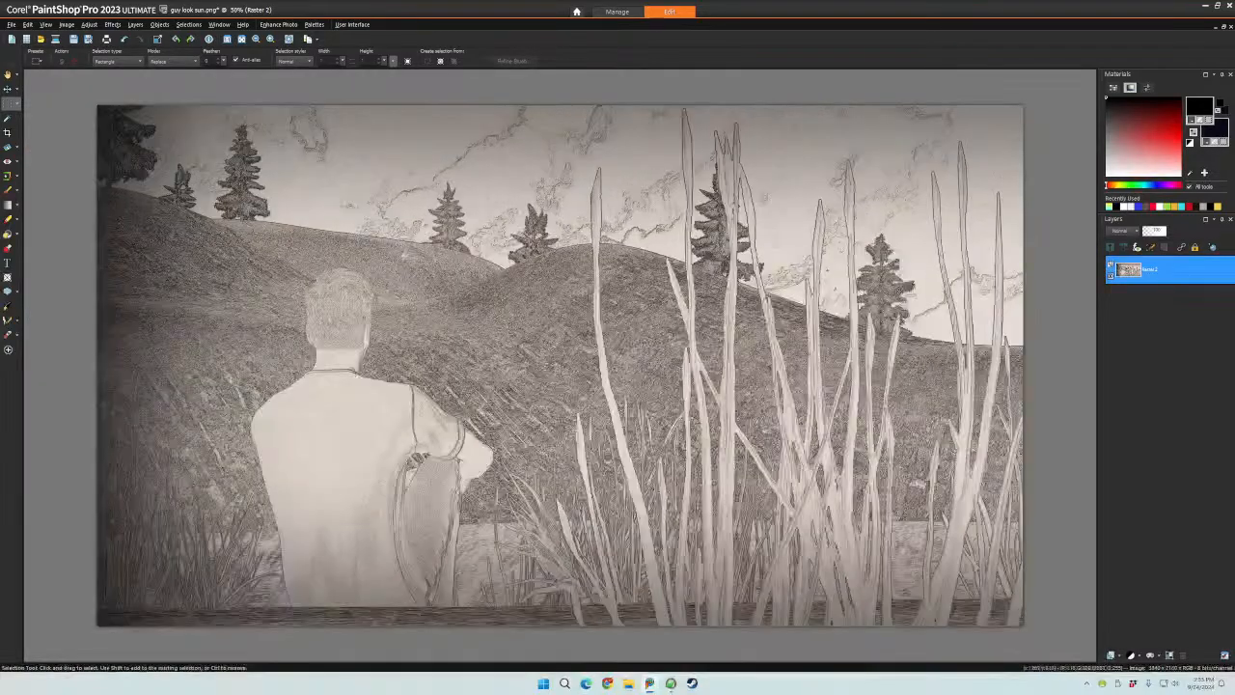
pyautogui.scroll(1, 402, 258)
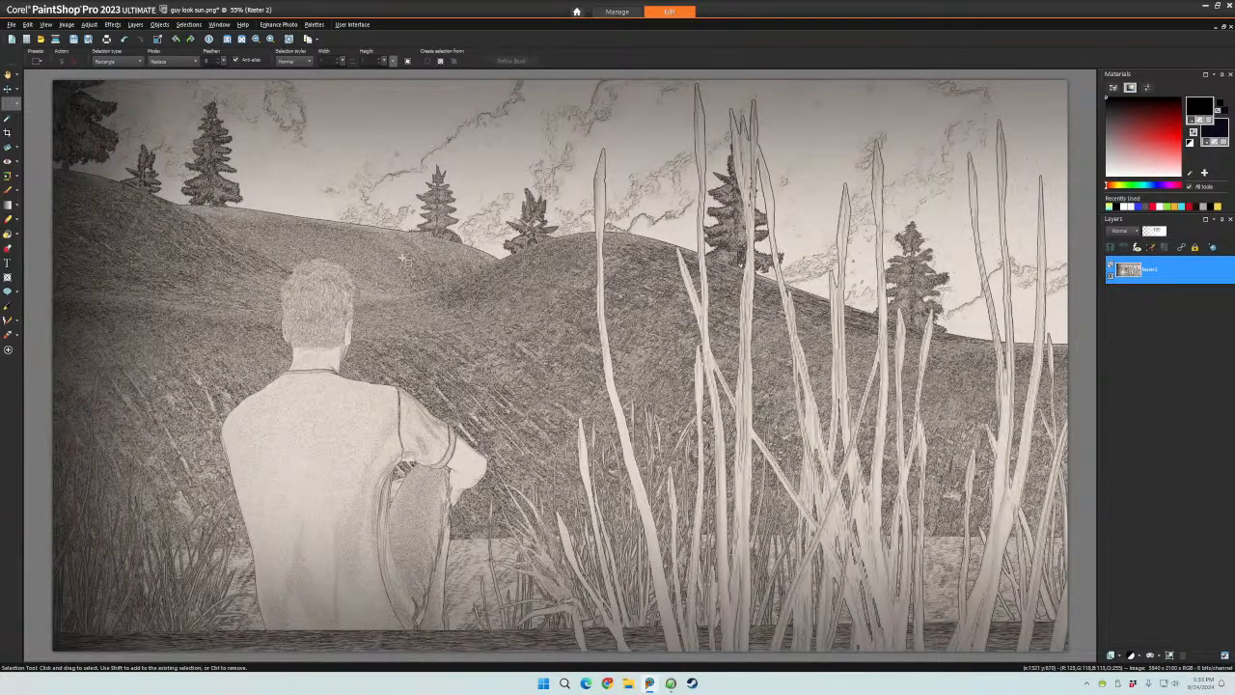
pyautogui.click(219, 24)
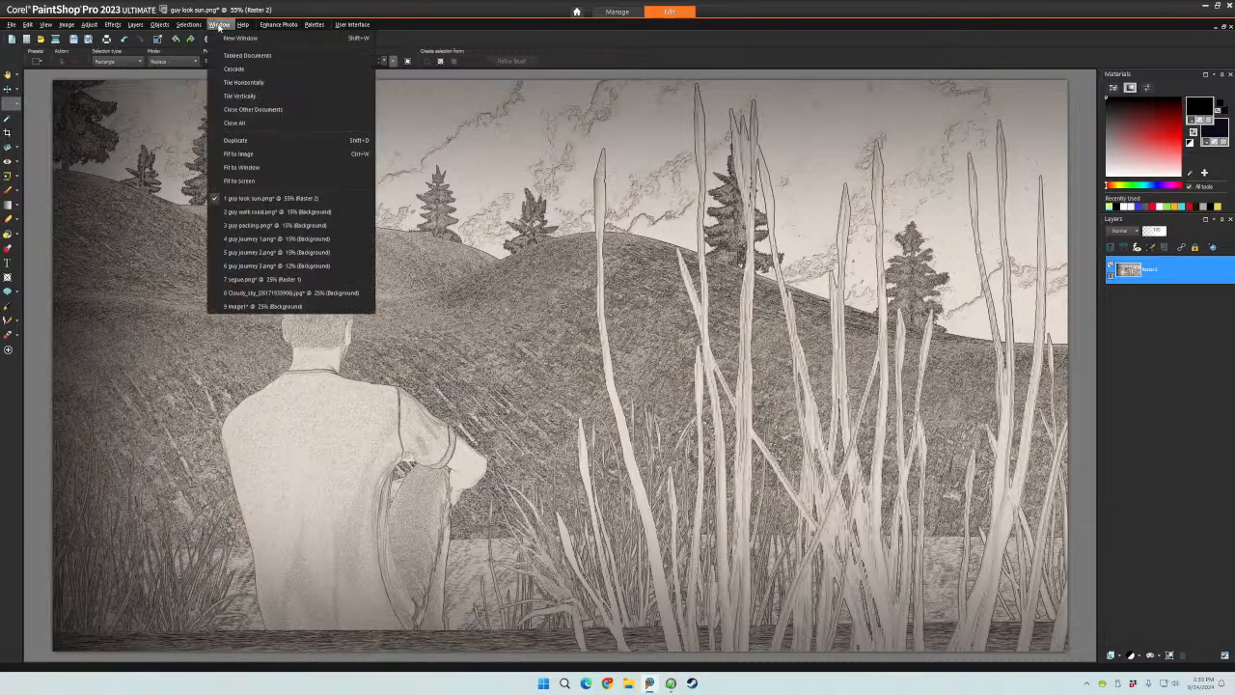
pyautogui.click(309, 212)
pyautogui.scroll(7, 617, 334)
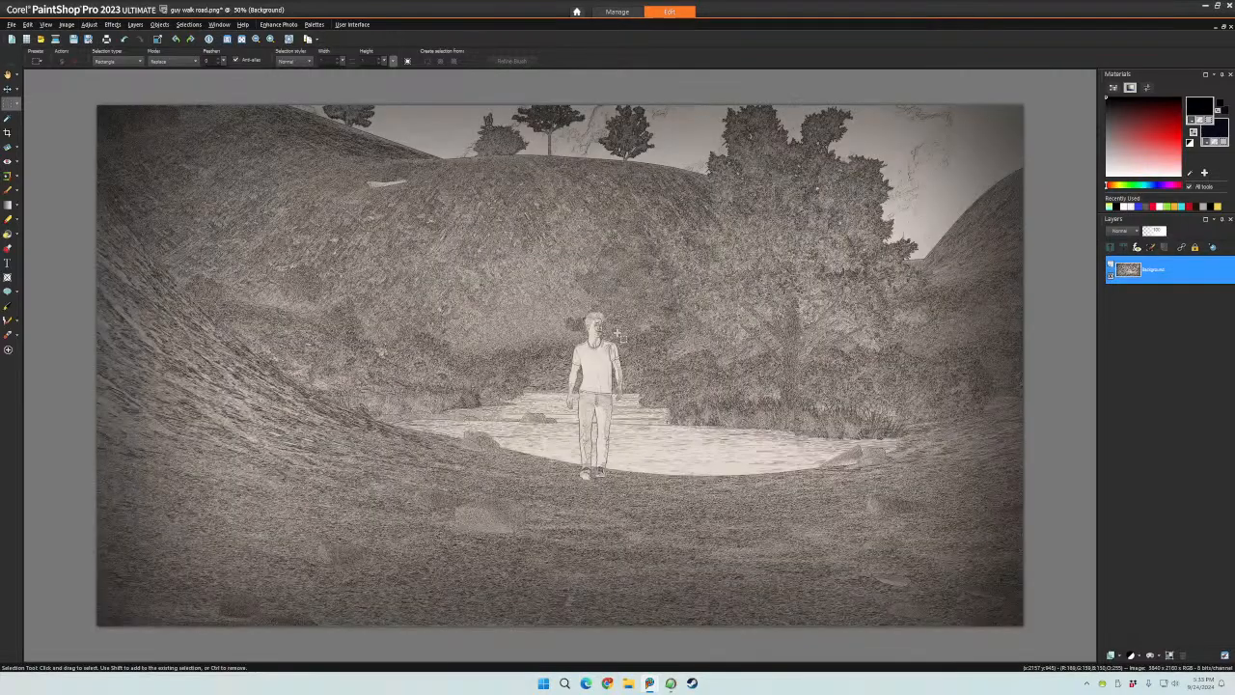
pyautogui.scroll(1, 618, 334)
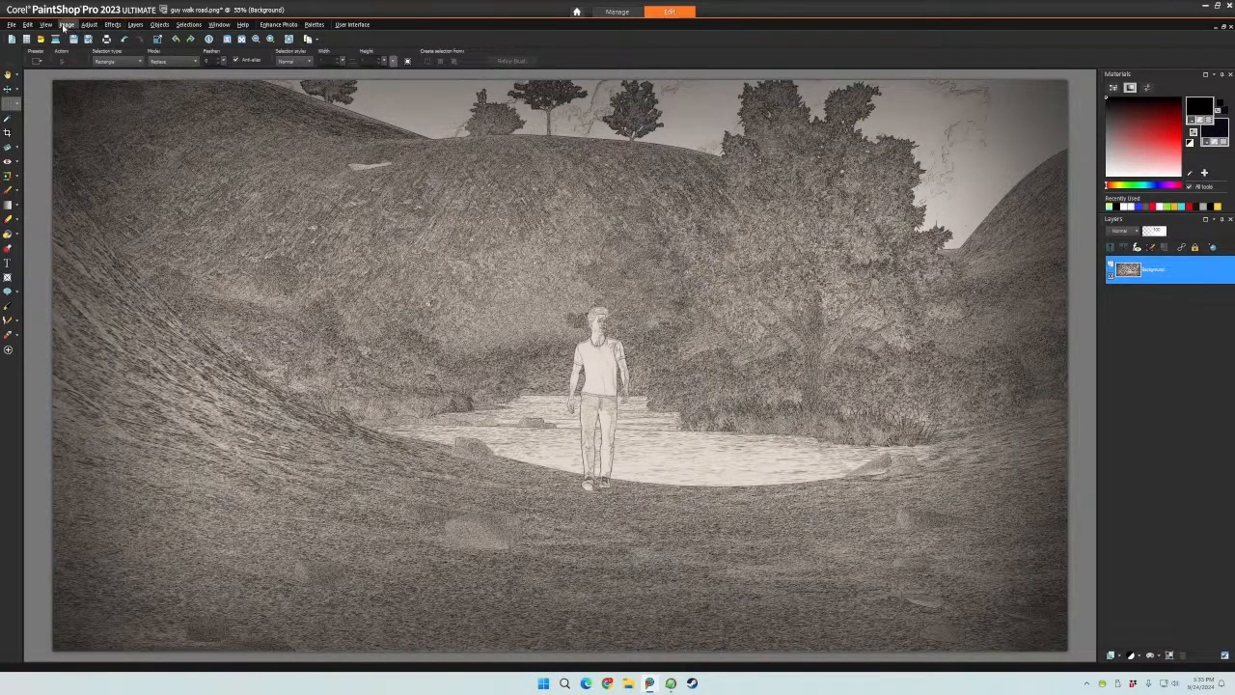
# - Switch to guy packing.png and examine the pencil rendering of the bedroom scene at an enlarged view
pyautogui.click(220, 24)
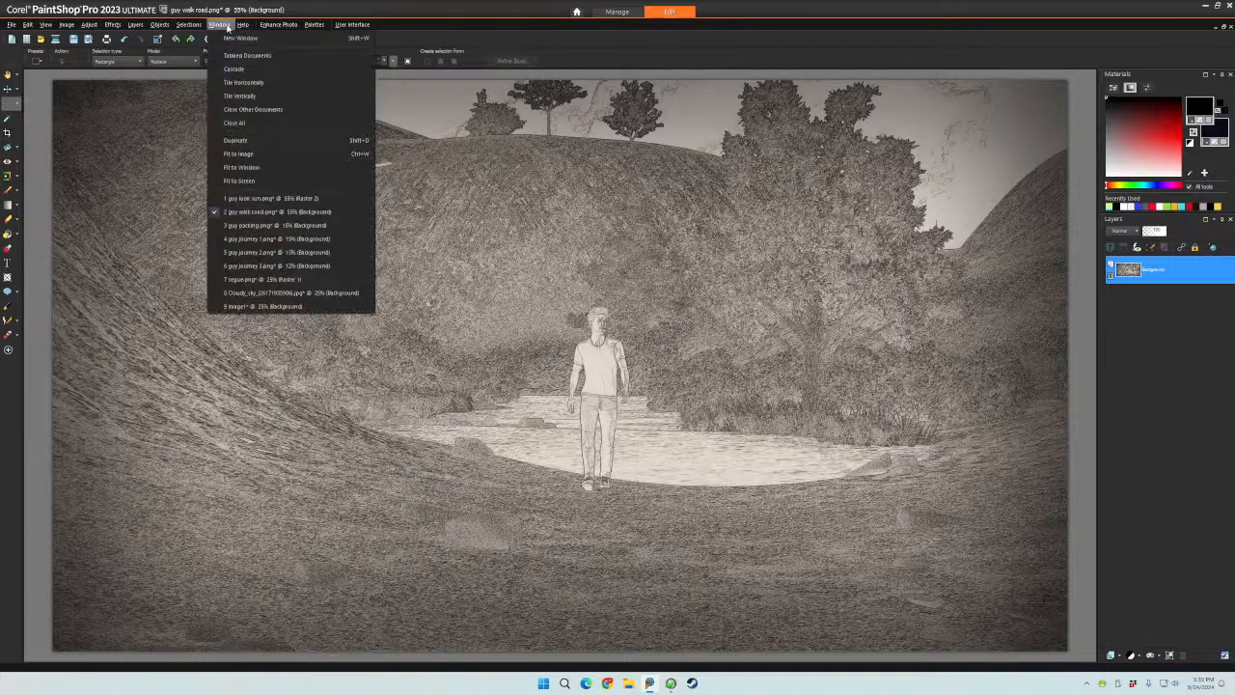
pyautogui.click(258, 225)
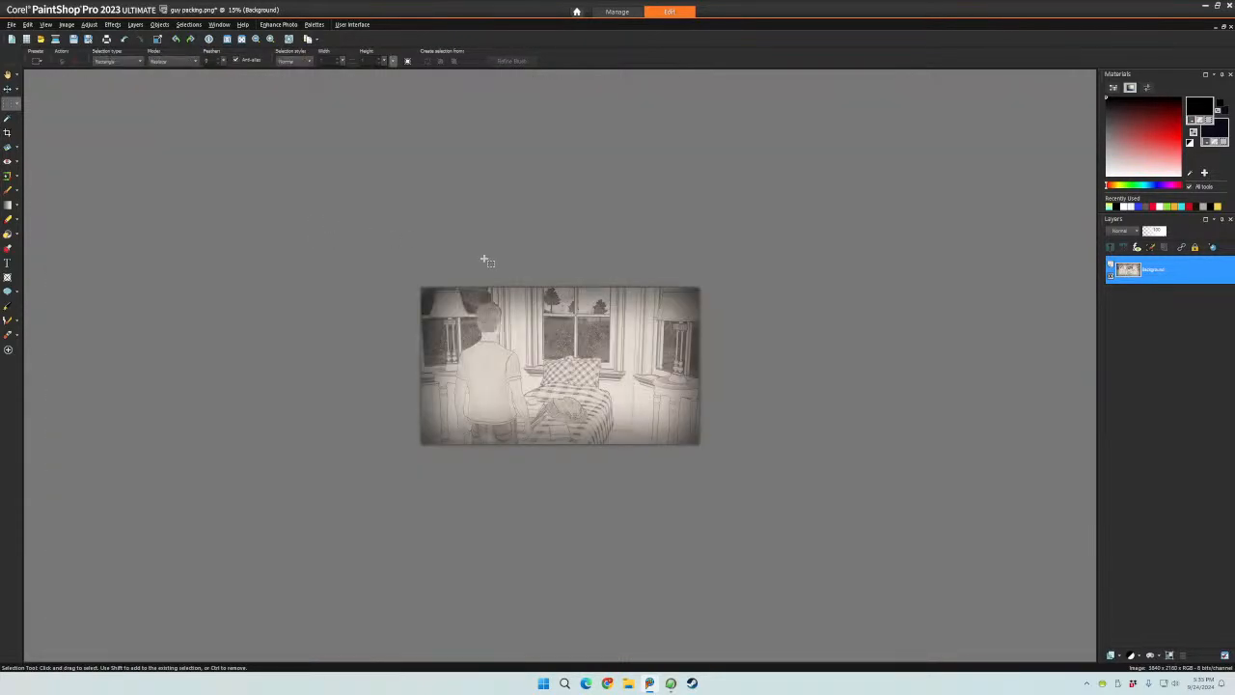
pyautogui.scroll(1, 485, 263)
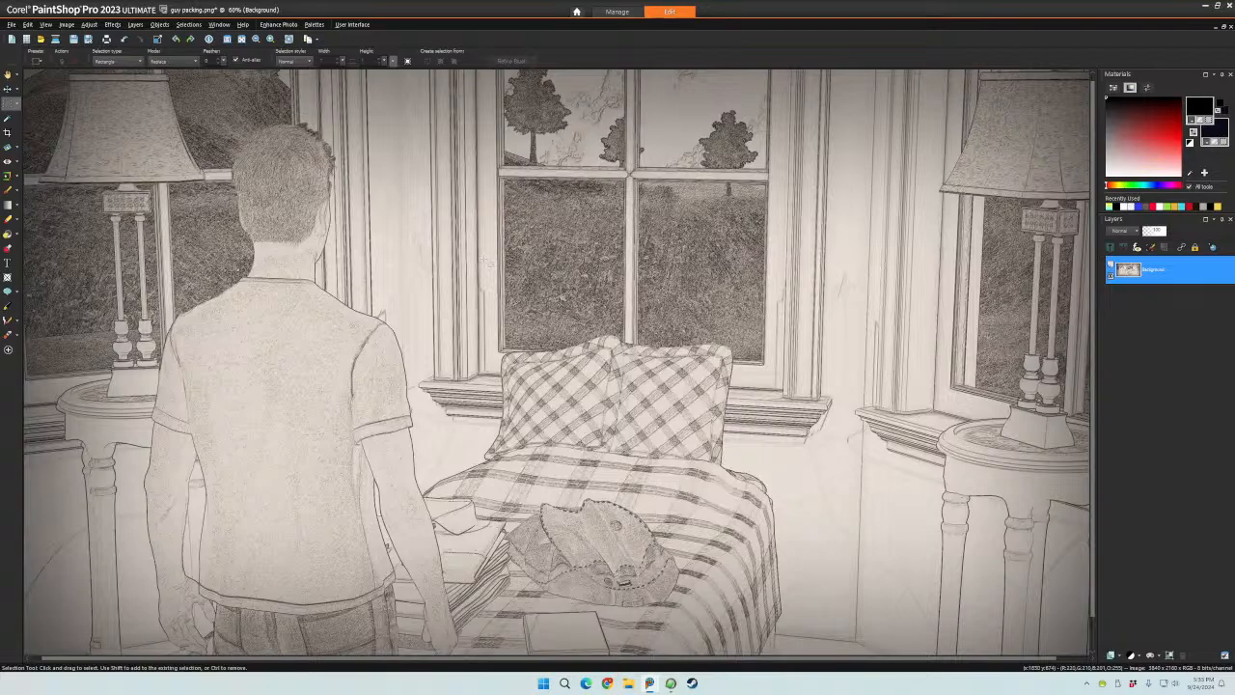
pyautogui.scroll(-1, 485, 261)
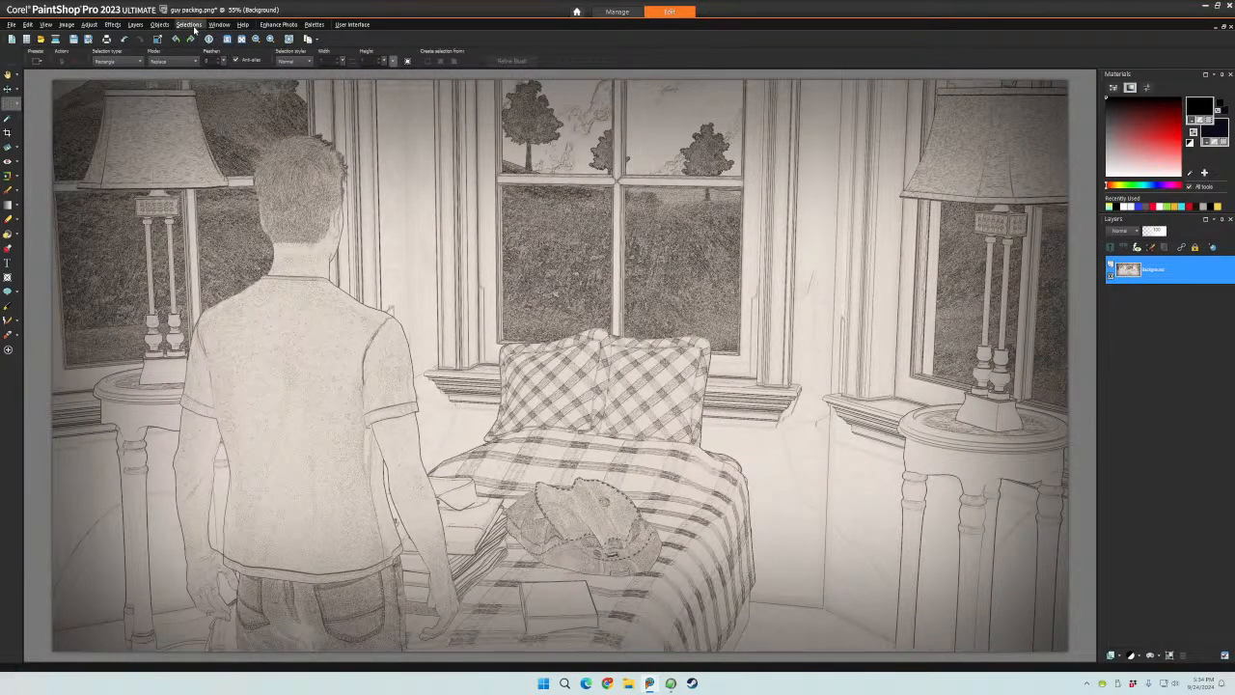
pyautogui.click(220, 24)
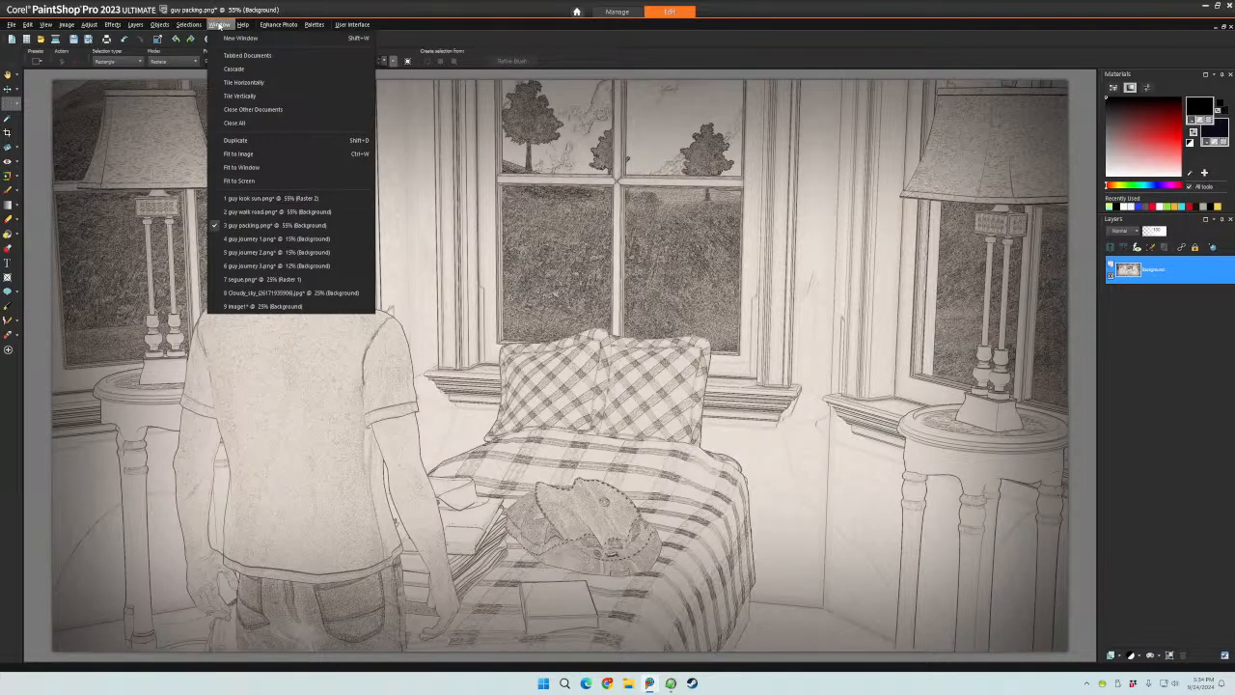
pyautogui.click(221, 24)
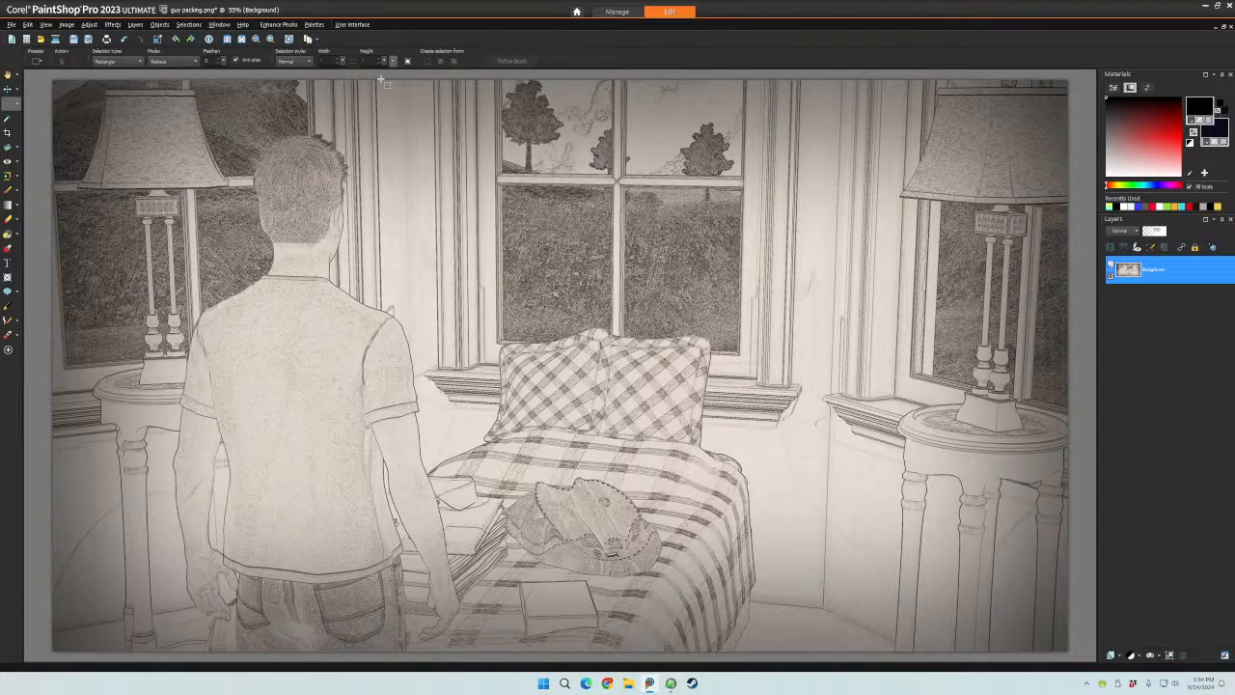
pyautogui.scroll(1, 390, 161)
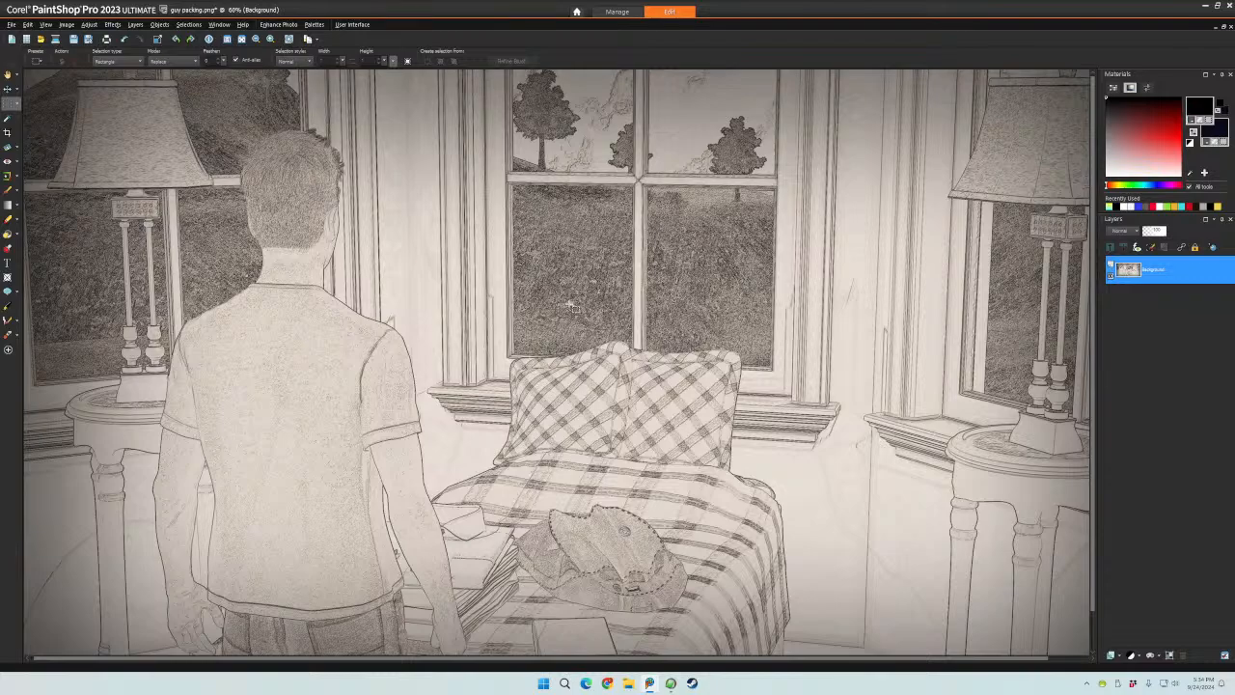
pyautogui.scroll(-2, 571, 303)
pyautogui.scroll(1, 570, 305)
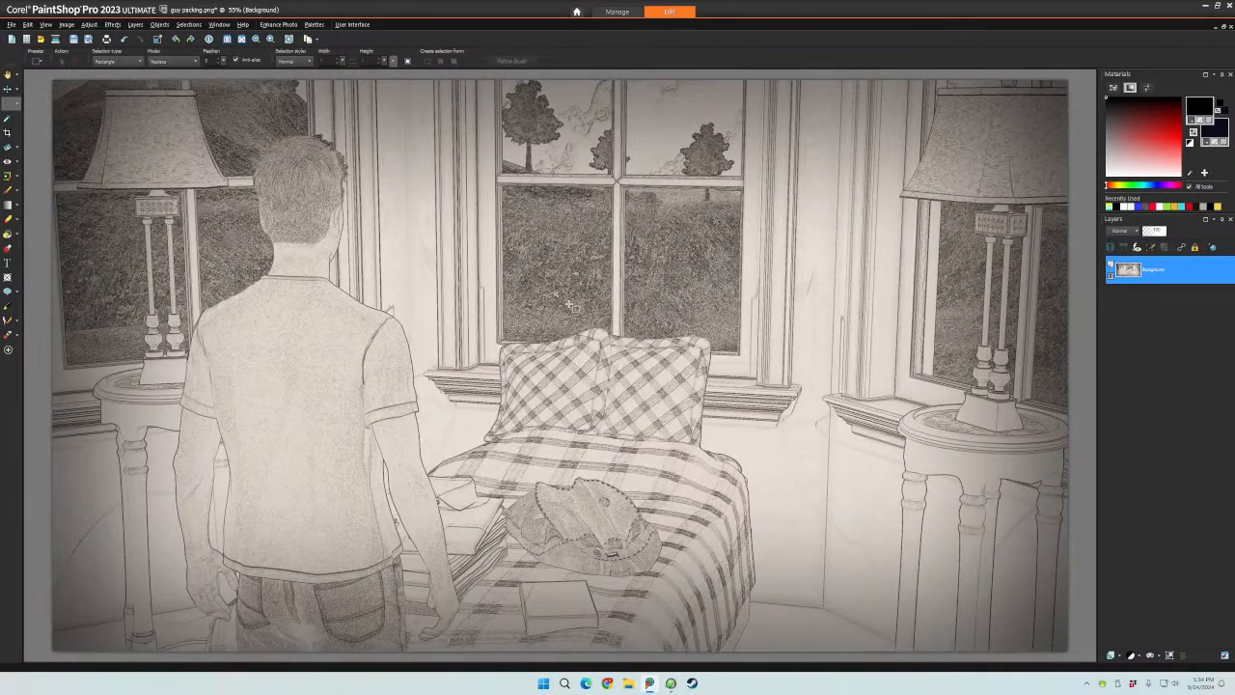
pyautogui.scroll(-1, 570, 304)
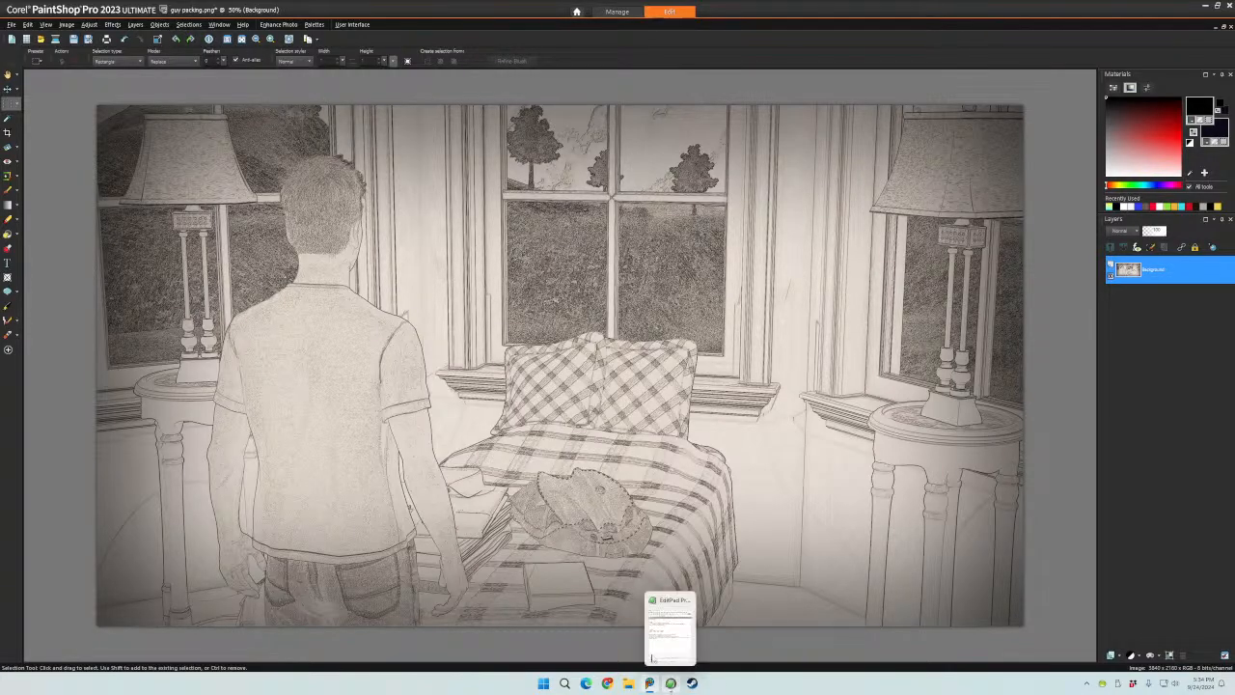
# - Review the pencil effect in guy journey 1.png and guy journey 2.png, each enlarged to fill the workspace
pyautogui.click(219, 24)
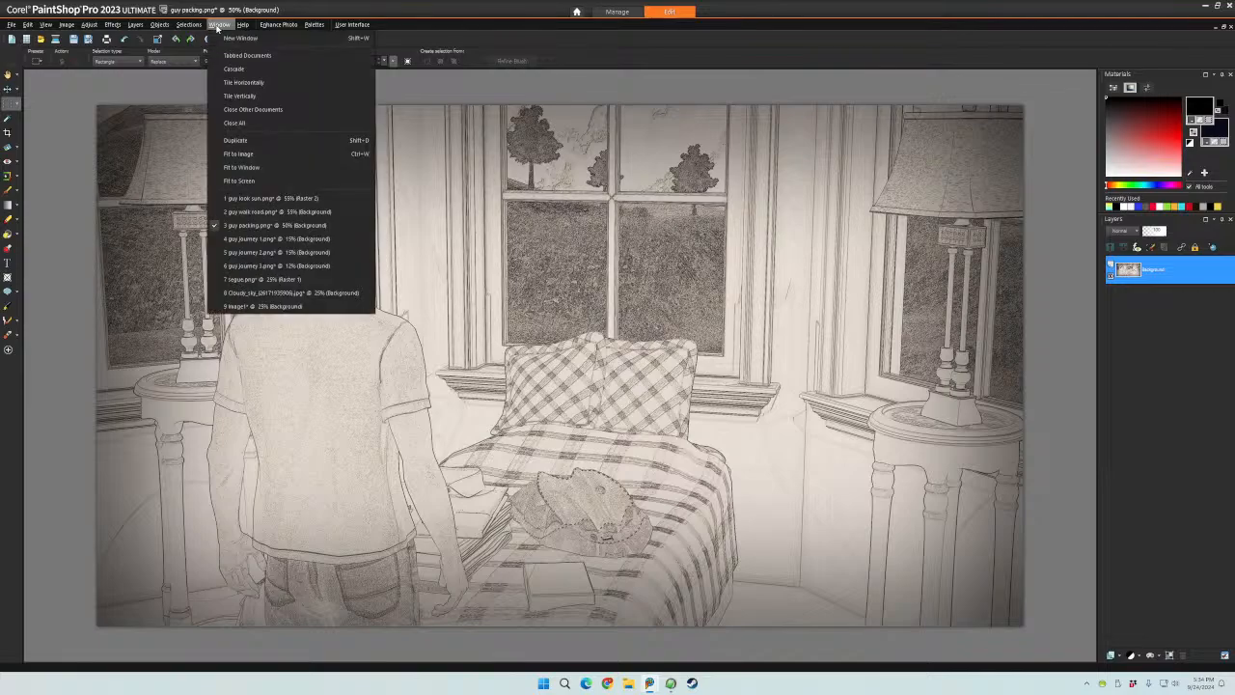
pyautogui.click(277, 240)
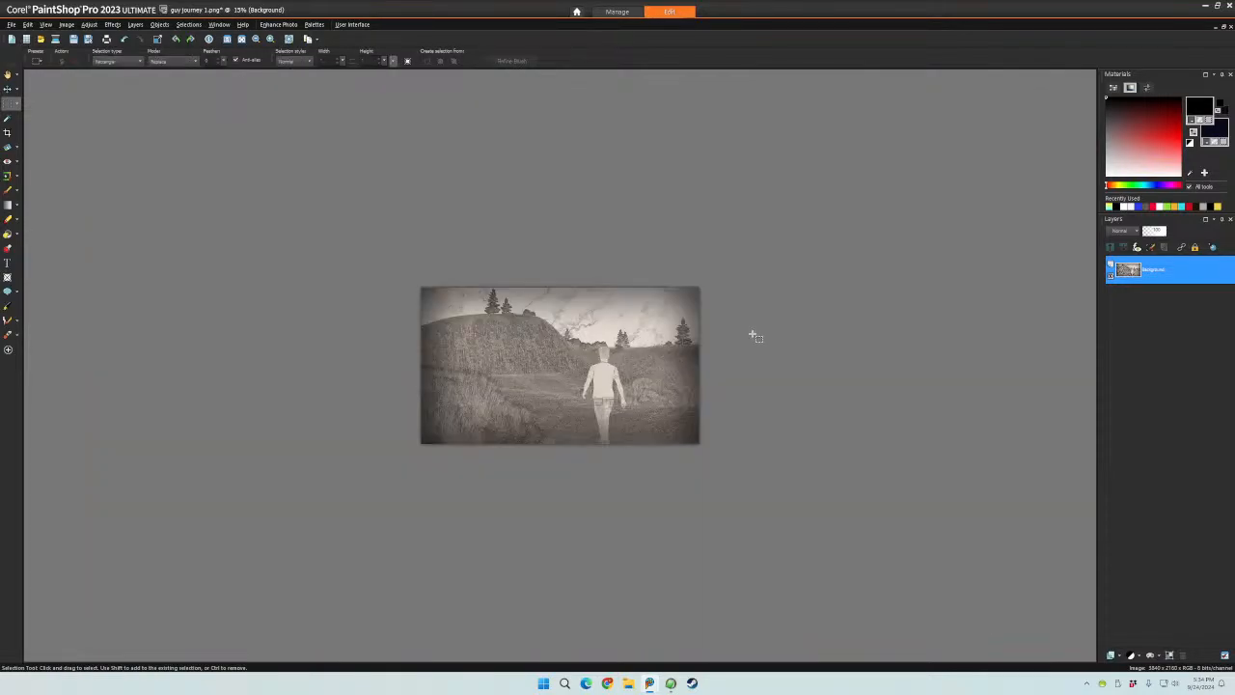
pyautogui.hotkey('ctrl', 'w')
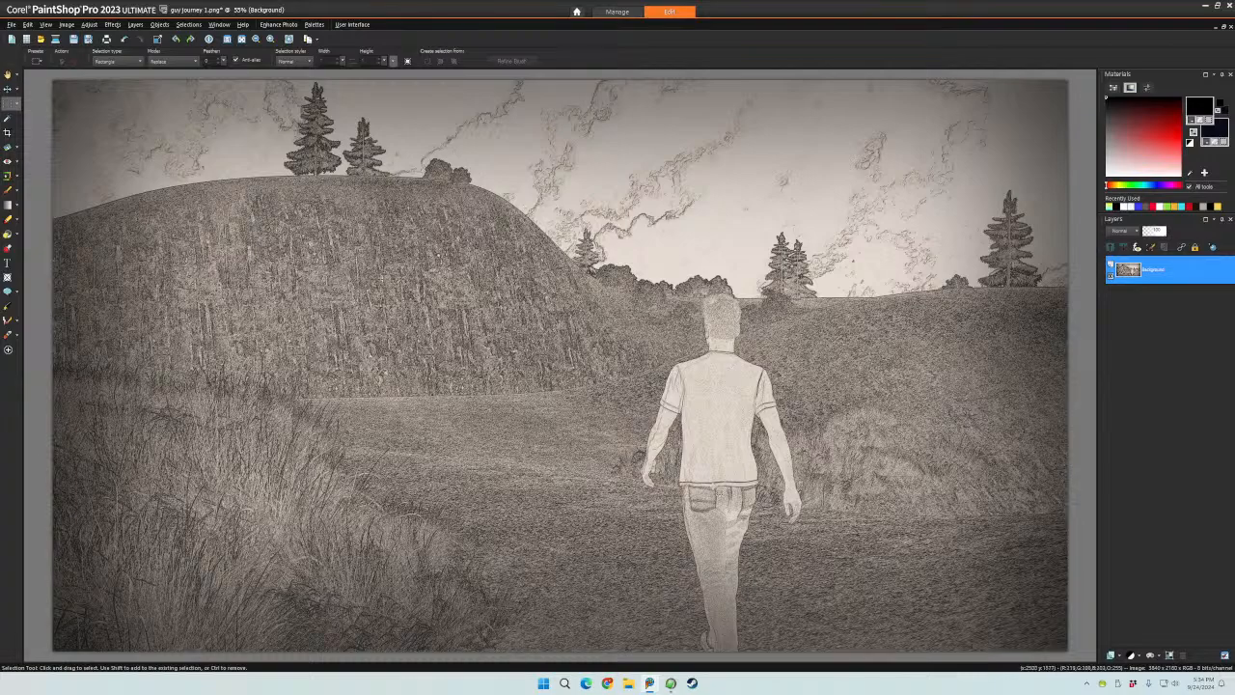
pyautogui.click(188, 24)
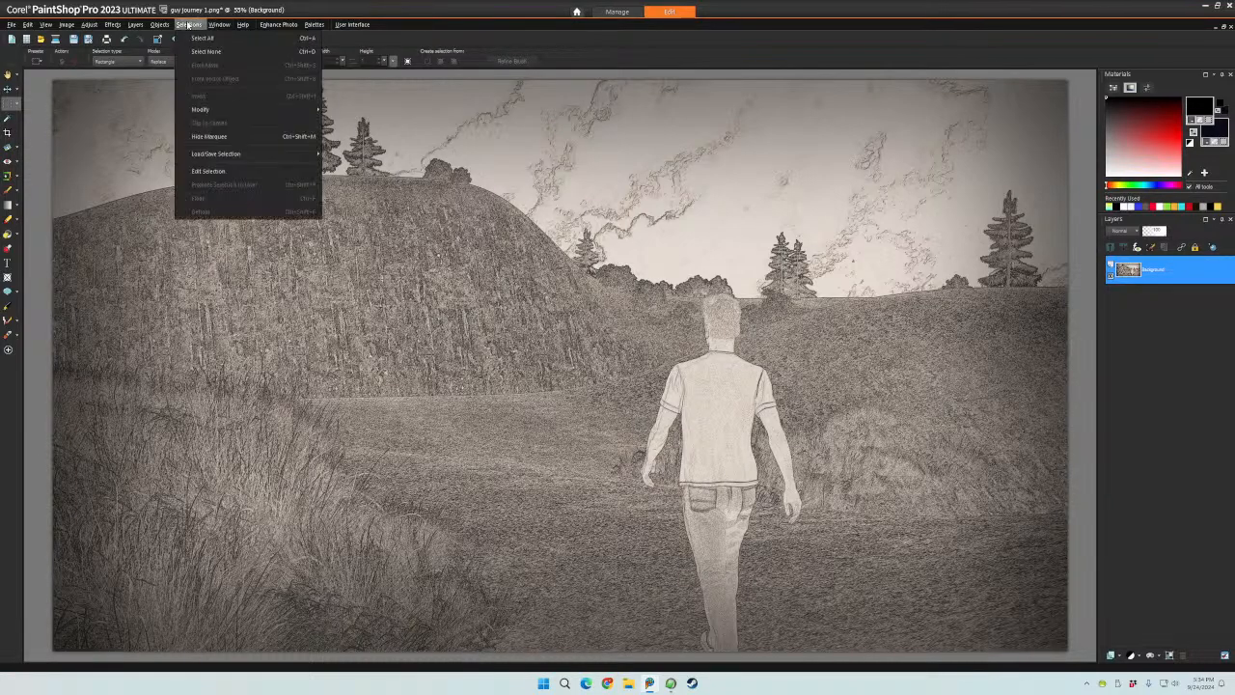
pyautogui.click(219, 24)
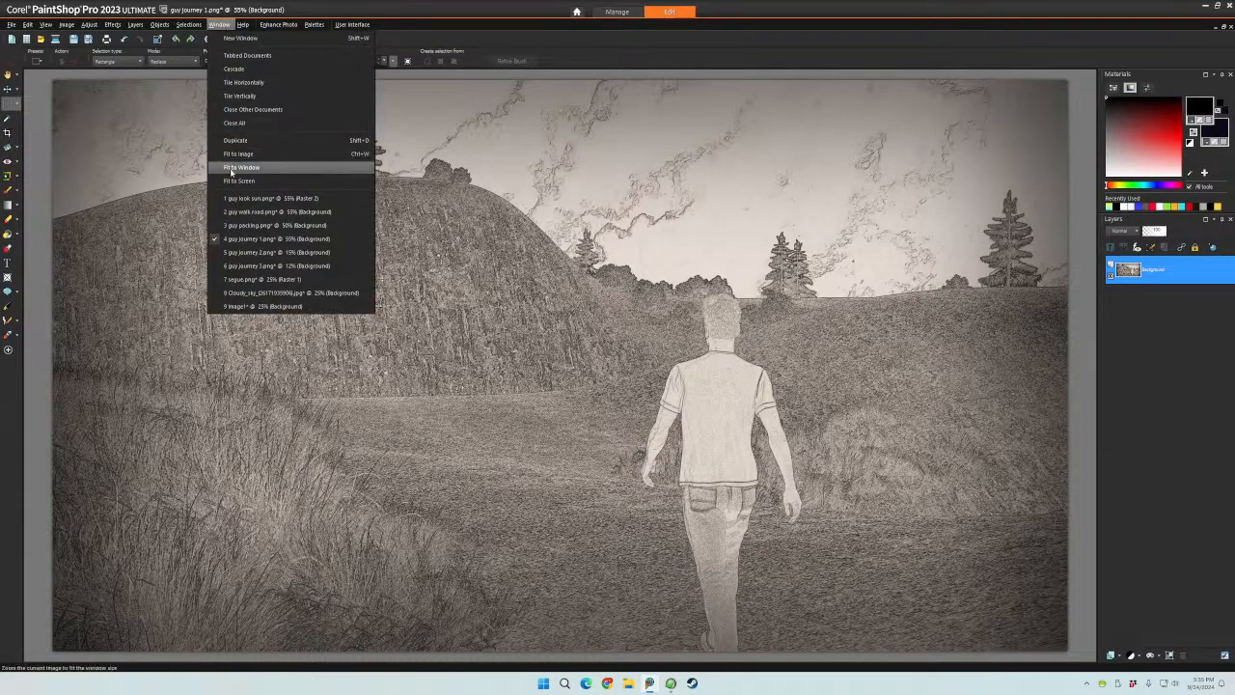
pyautogui.click(273, 252)
pyautogui.hotkey('ctrl', 'w')
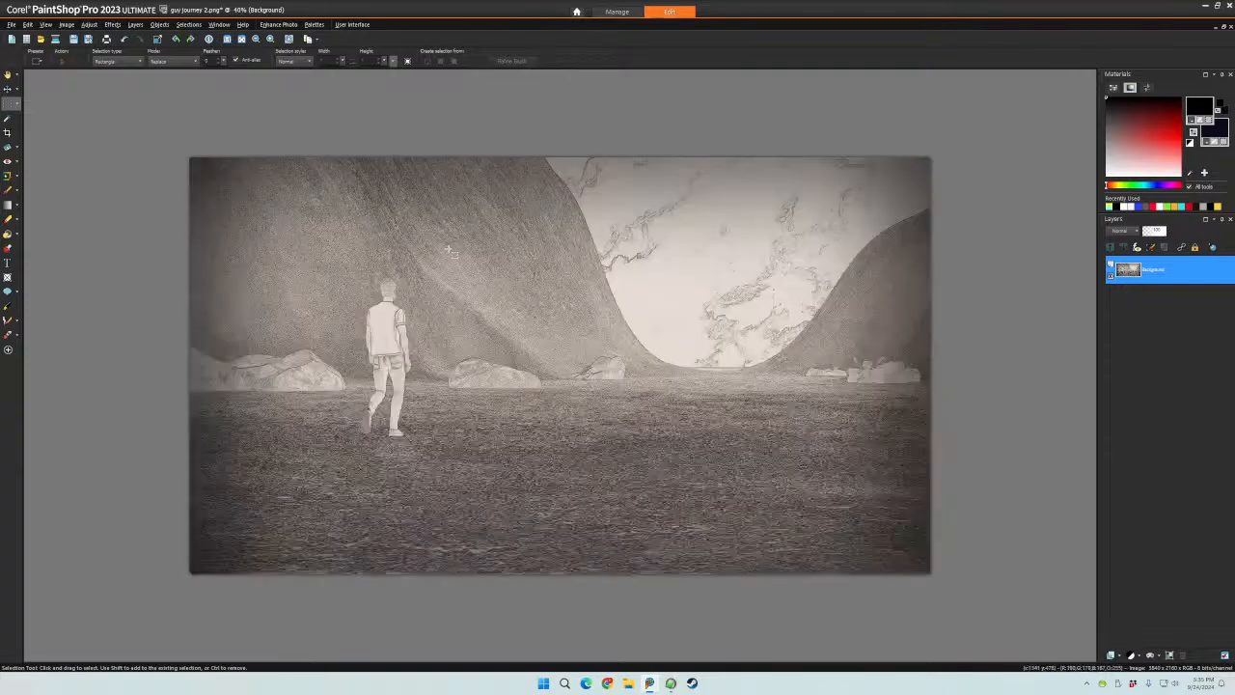
pyautogui.scroll(2, 447, 250)
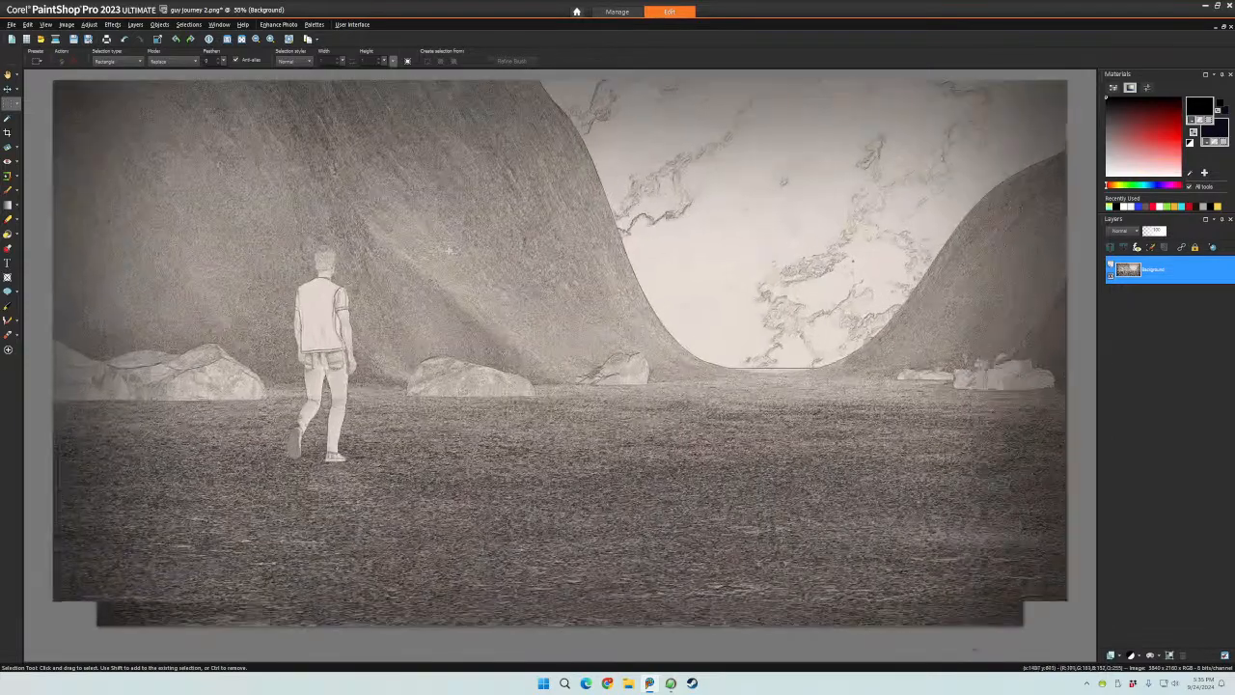
# - Switch to guy journey 3.png and examine the penciled open landscape with the small walking figure
pyautogui.click(192, 25)
pyautogui.moveTo(220, 24)
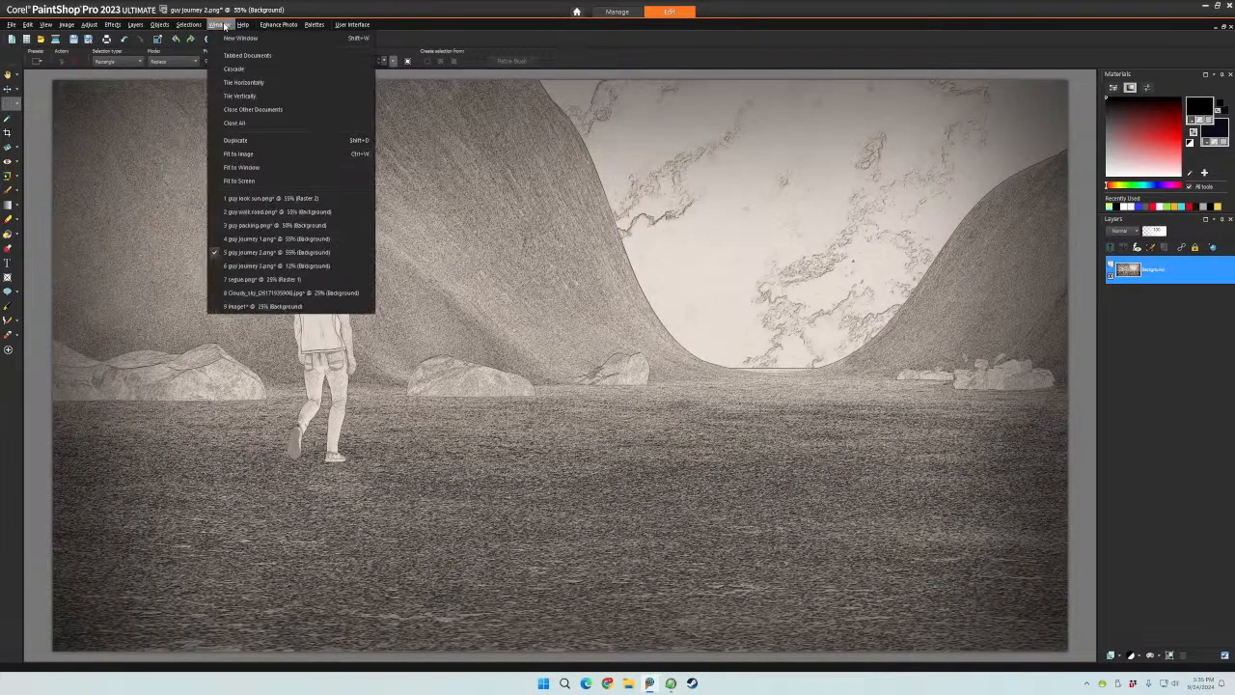
pyautogui.click(286, 267)
pyautogui.scroll(4, 689, 331)
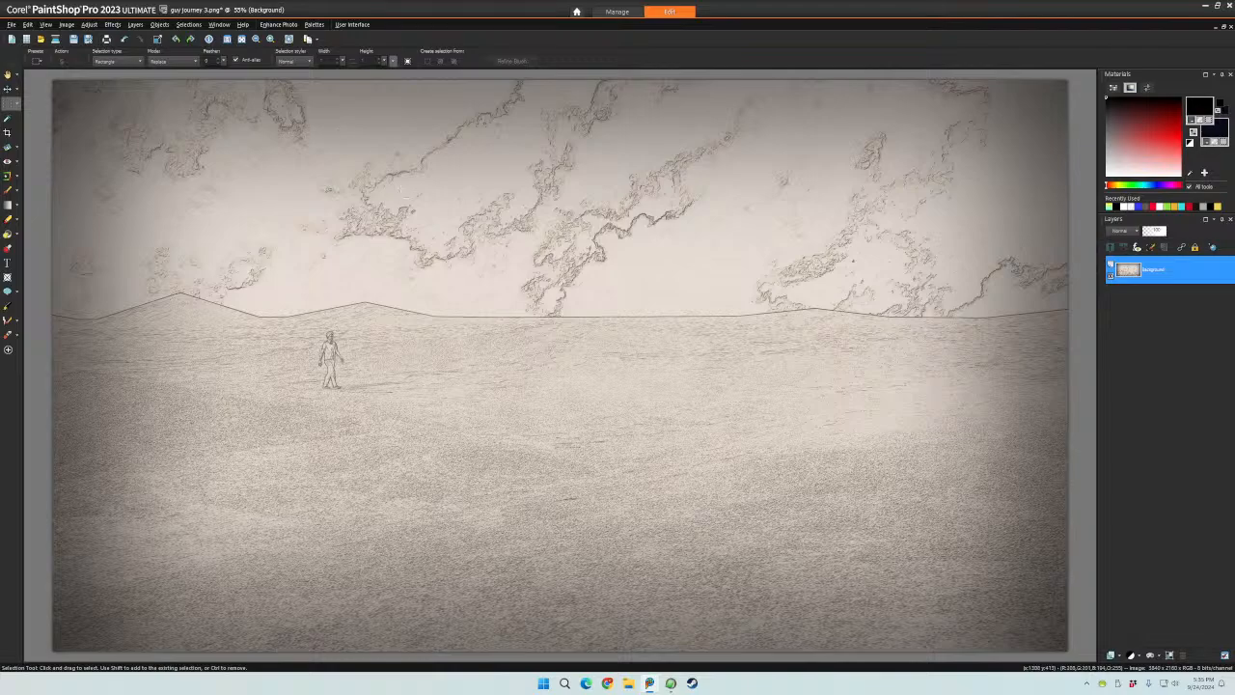
pyautogui.scroll(-1, 338, 130)
pyautogui.scroll(1, 386, 194)
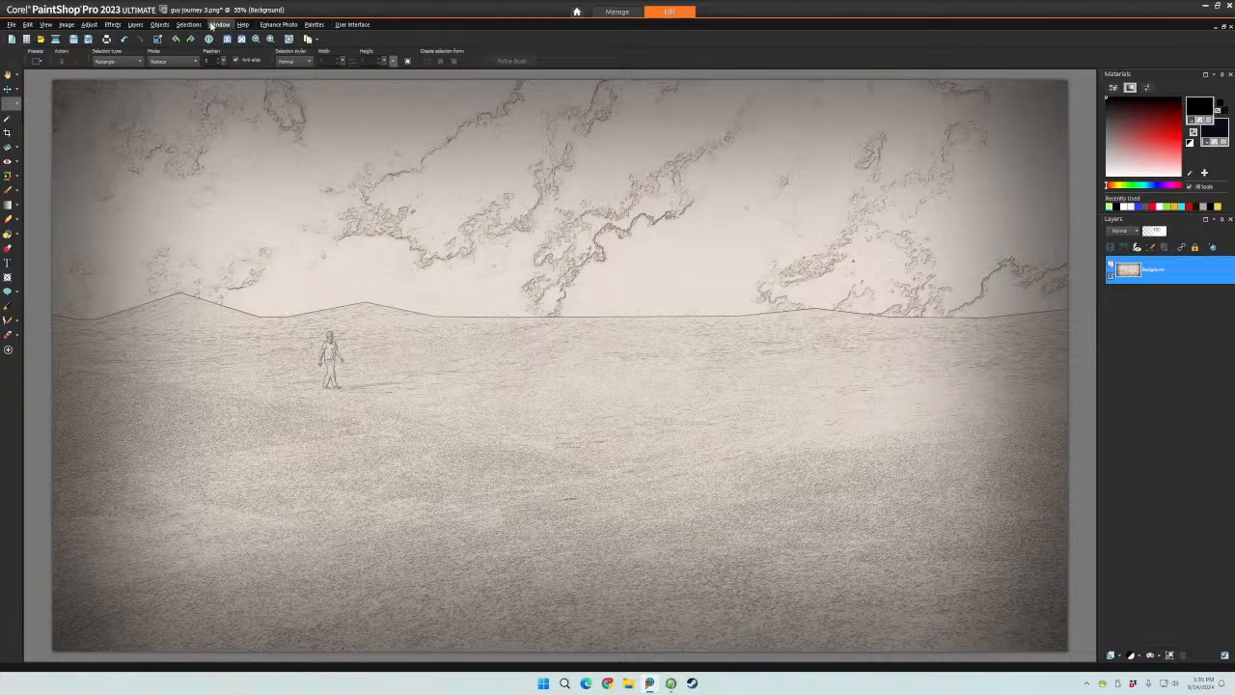
# - Switch to segue.png and enlarge it to show both the penciled and the colored half
pyautogui.click(188, 24)
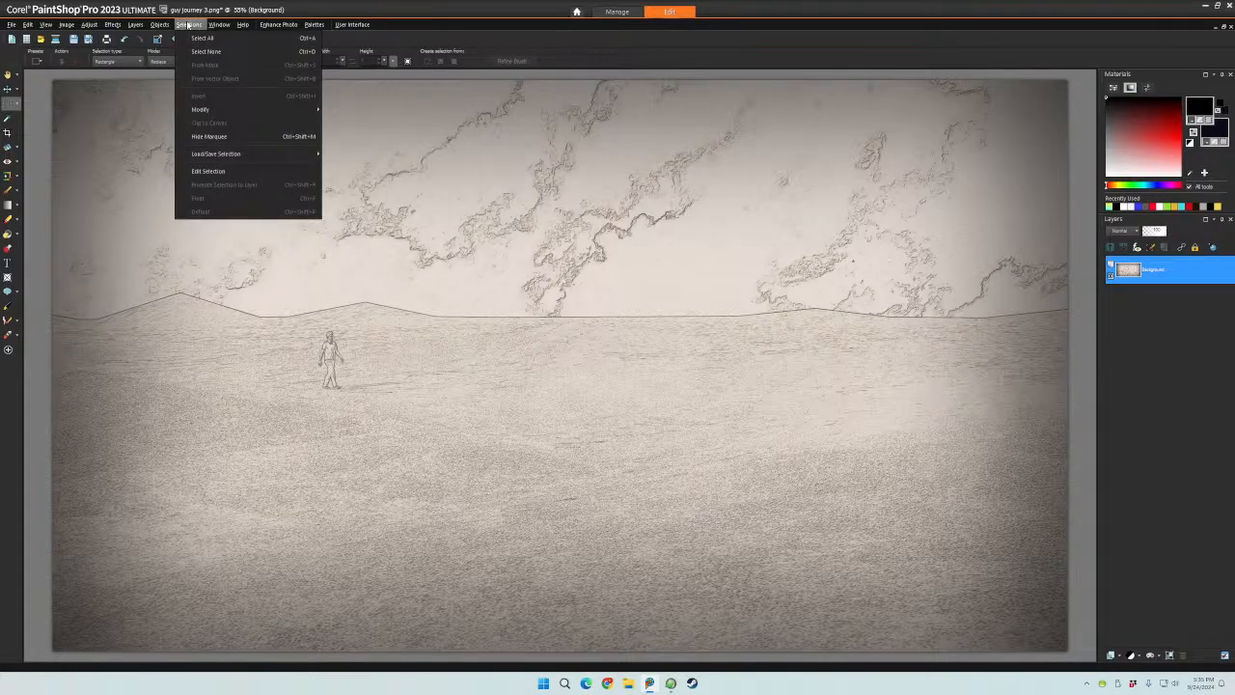
pyautogui.click(188, 24)
pyautogui.click(219, 24)
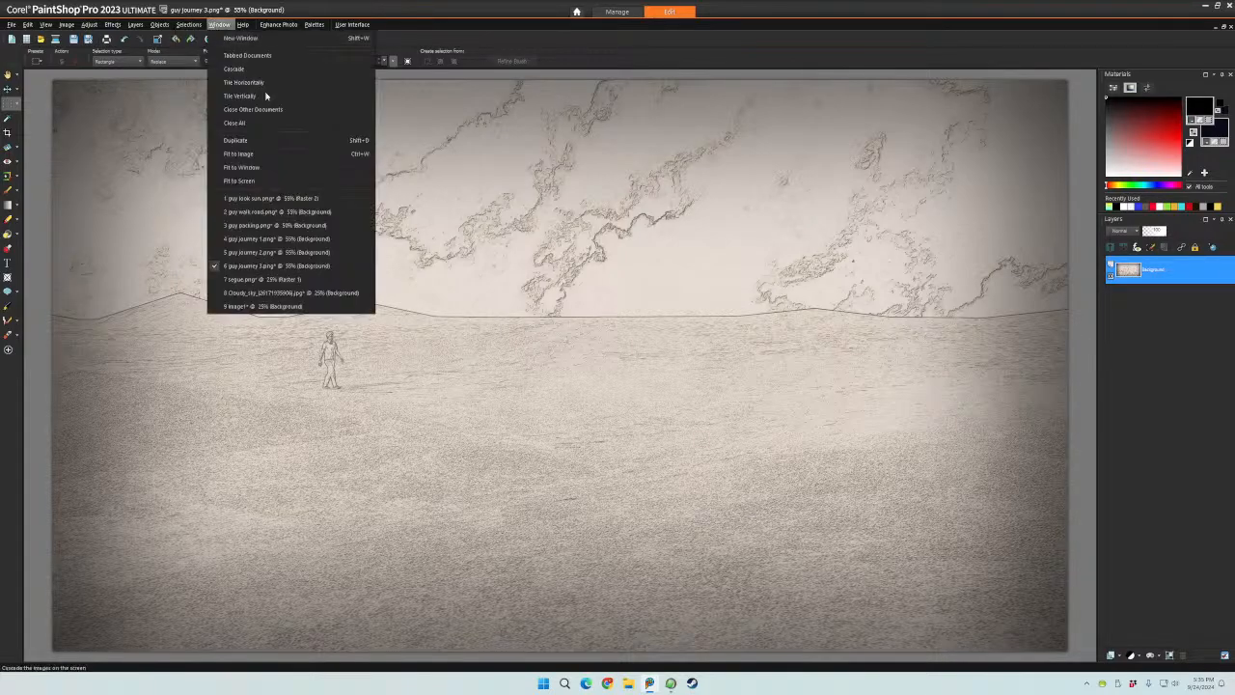
pyautogui.click(285, 280)
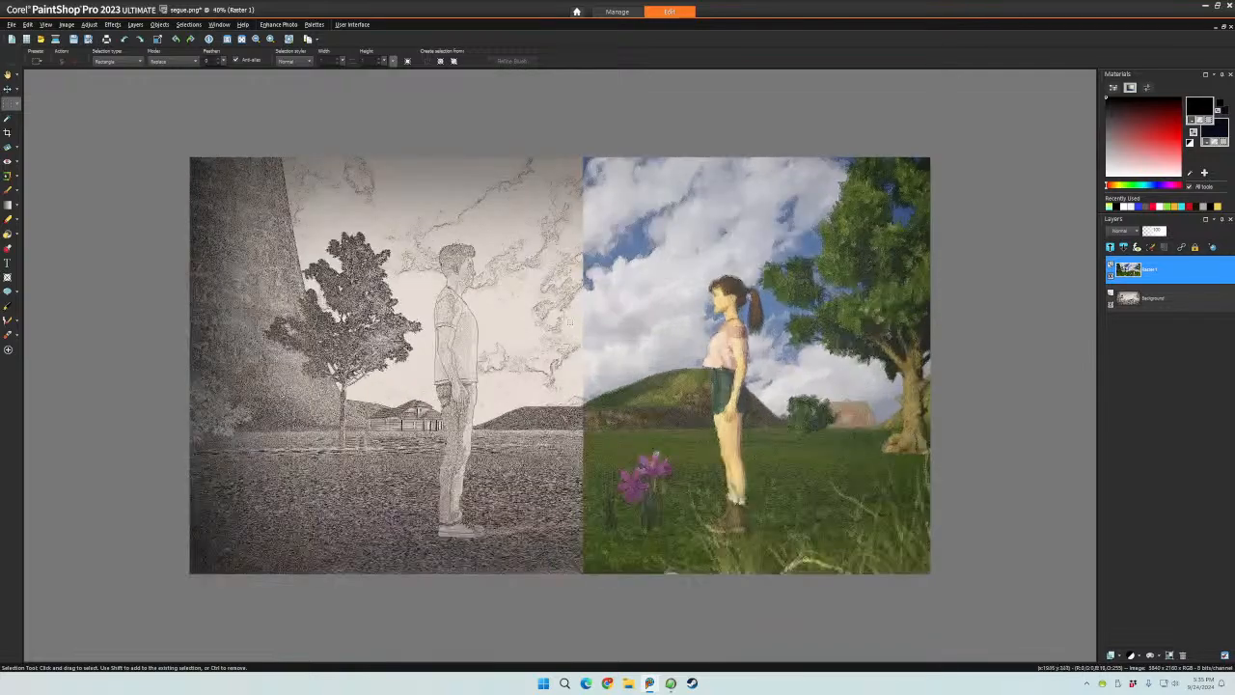
pyautogui.scroll(2, 569, 323)
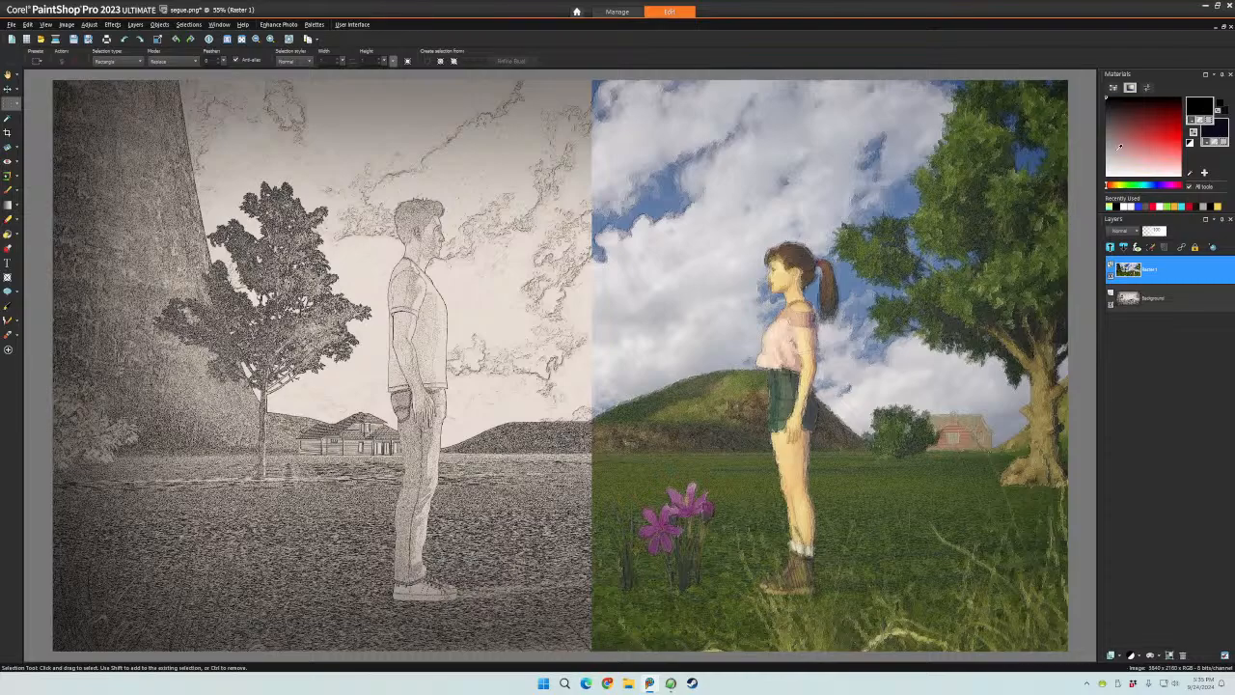
# - Examine the brush-stroke detail on the woman's colored half of segue.png and compare it with the man's penciled half
pyautogui.scroll(1, 965, 294)
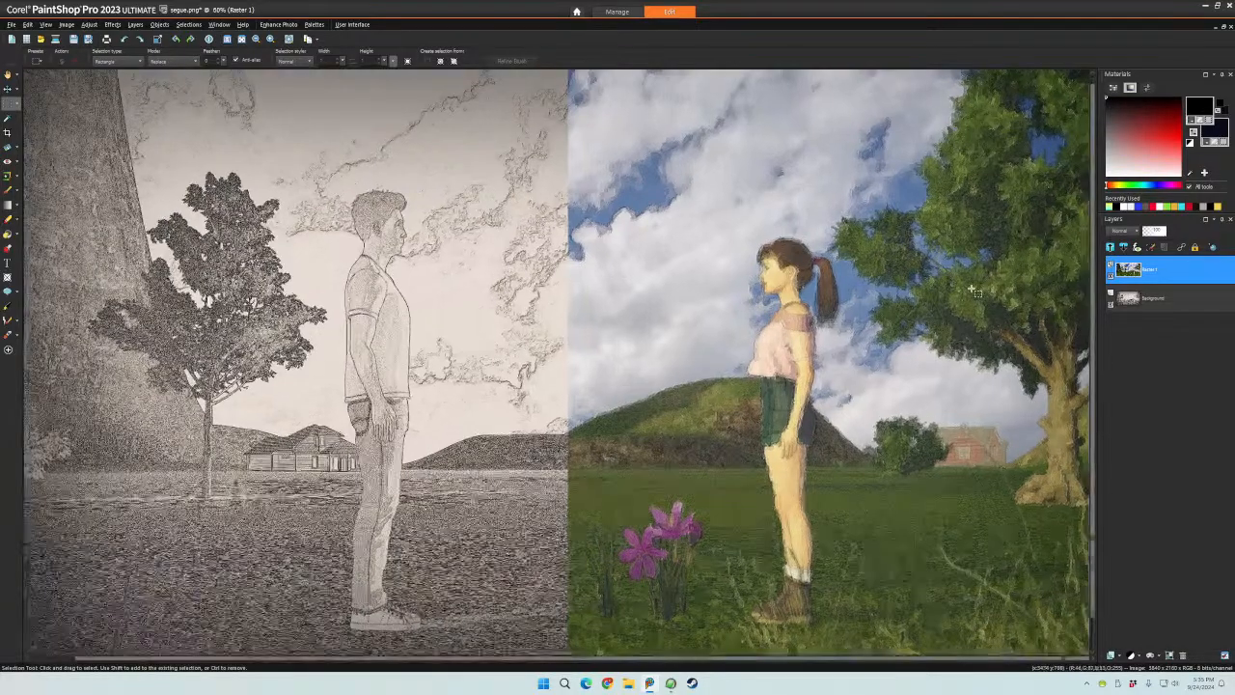
pyautogui.scroll(3, 974, 291)
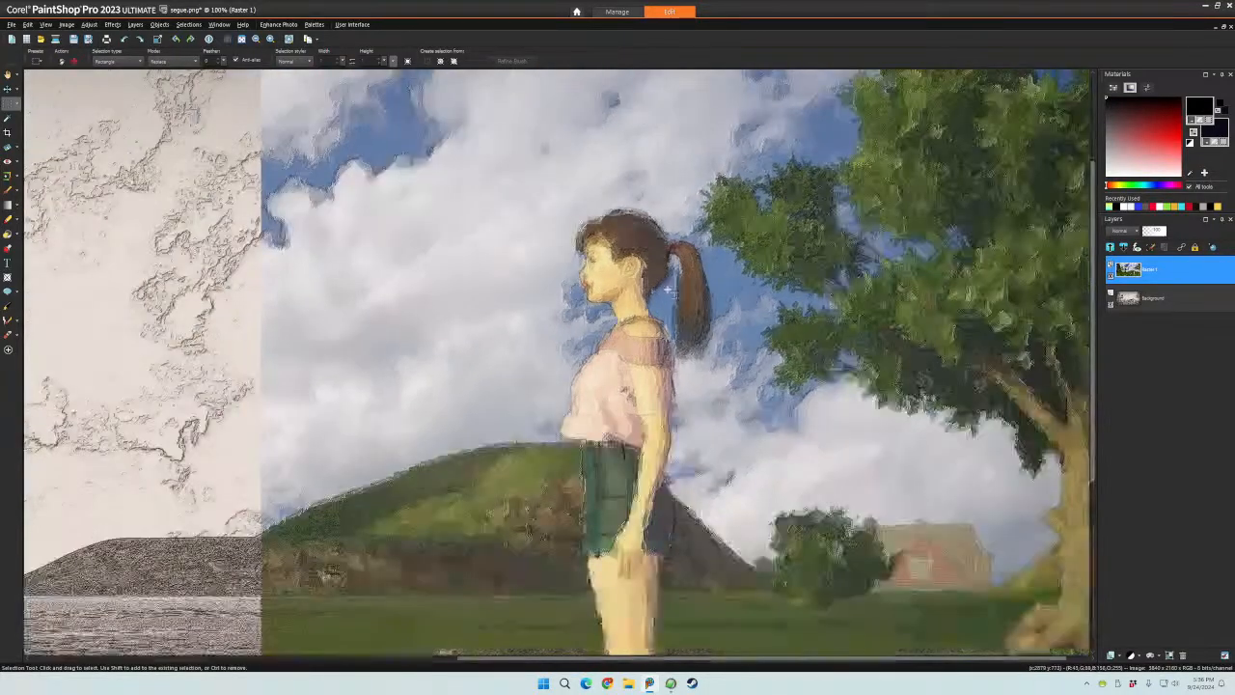
pyautogui.scroll(-5, 664, 309)
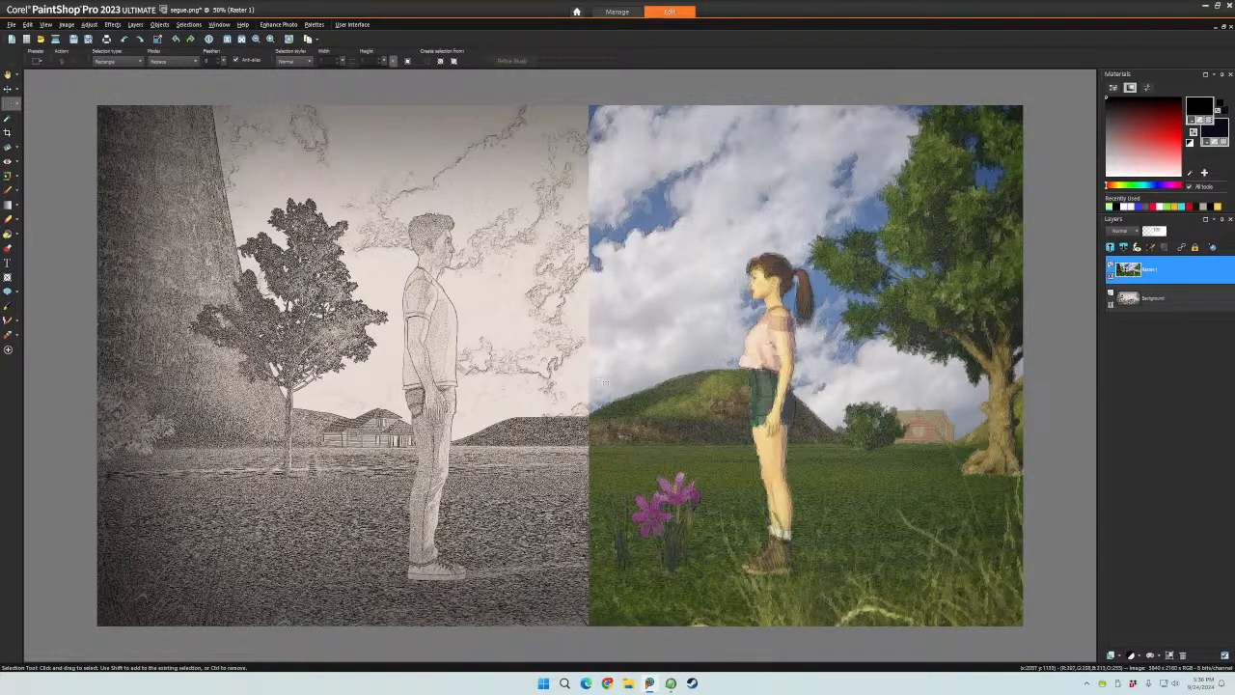
pyautogui.scroll(-2, 659, 433)
pyautogui.scroll(2, 591, 368)
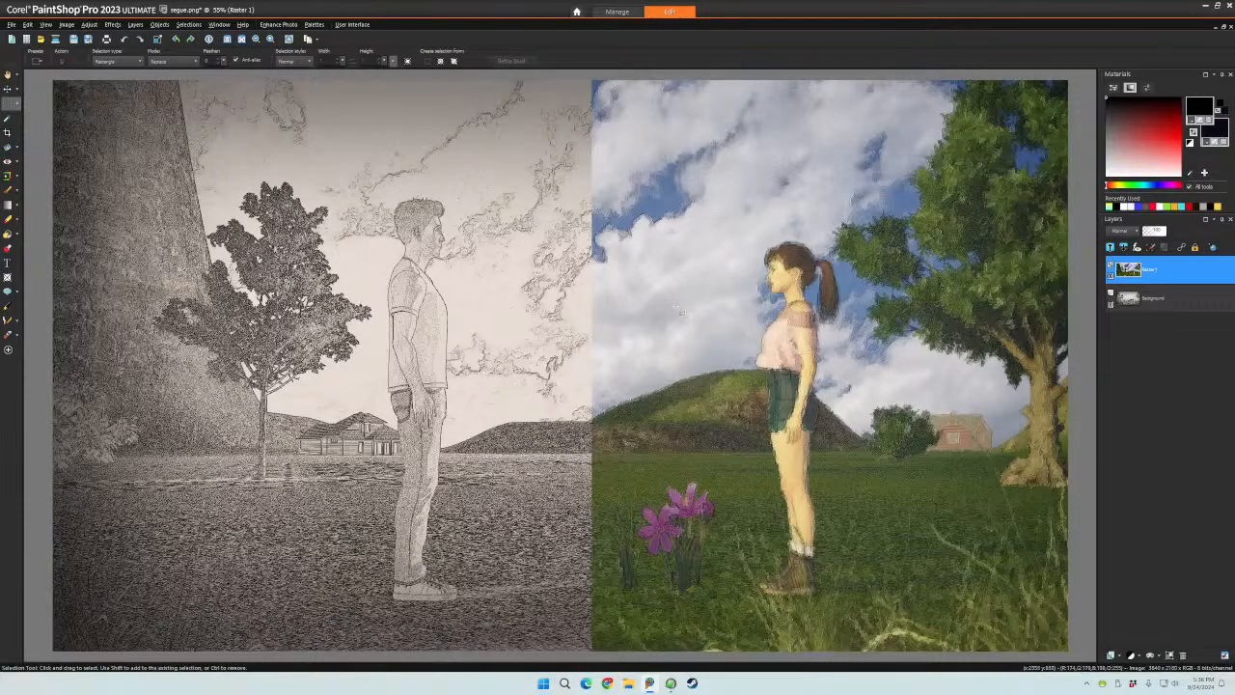
pyautogui.scroll(1, 680, 311)
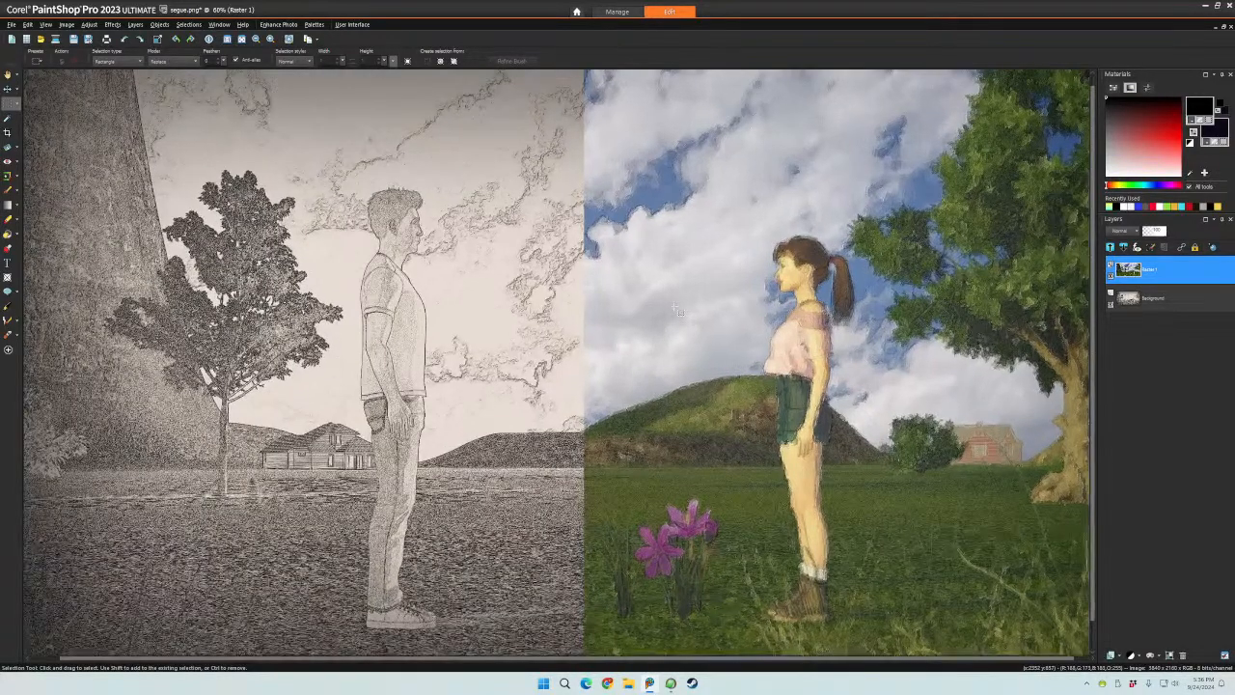
pyautogui.scroll(-1, 678, 310)
pyautogui.scroll(-1, 678, 308)
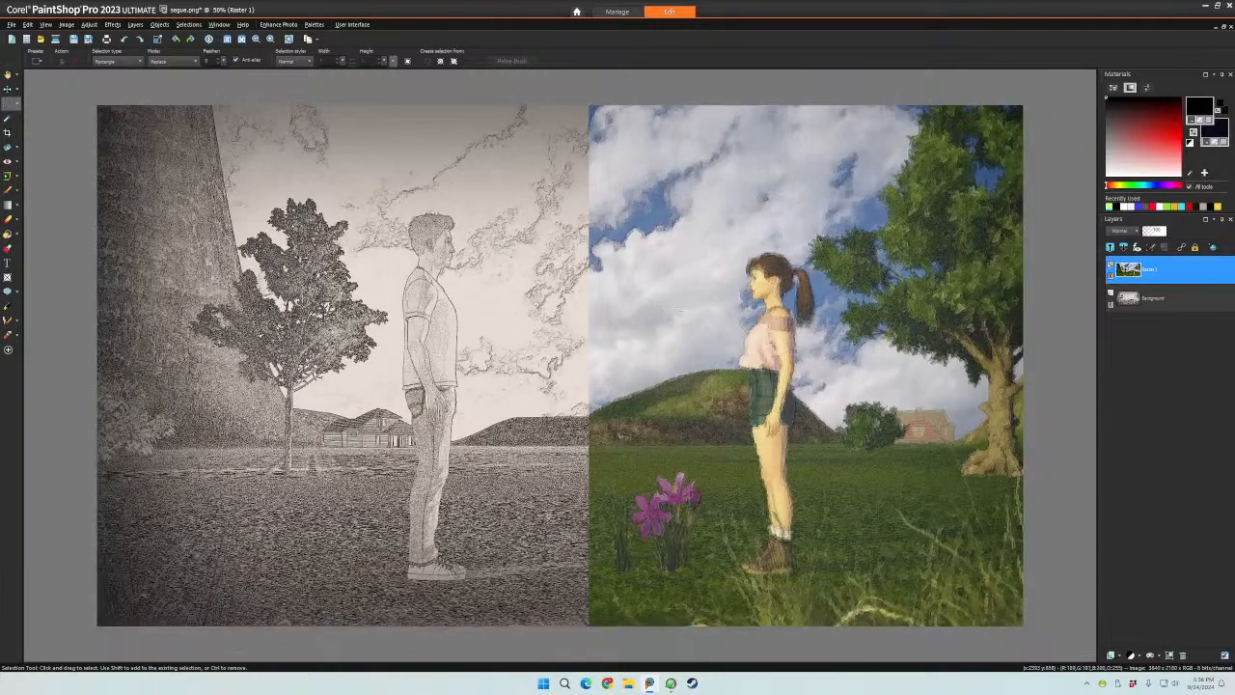
pyautogui.scroll(2, 673, 307)
pyautogui.scroll(-1, 673, 307)
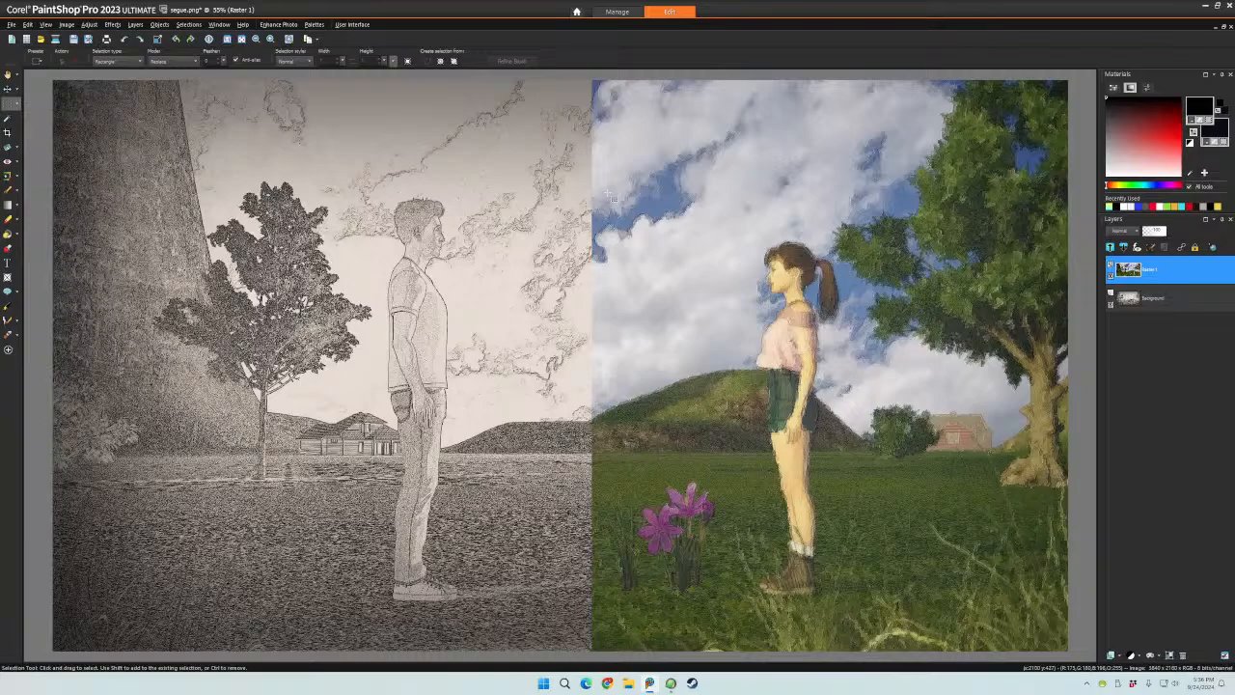
# - Examine segue.png at several magnifications, comparing the penciled man's half with the painted woman's half
pyautogui.scroll(1, 609, 192)
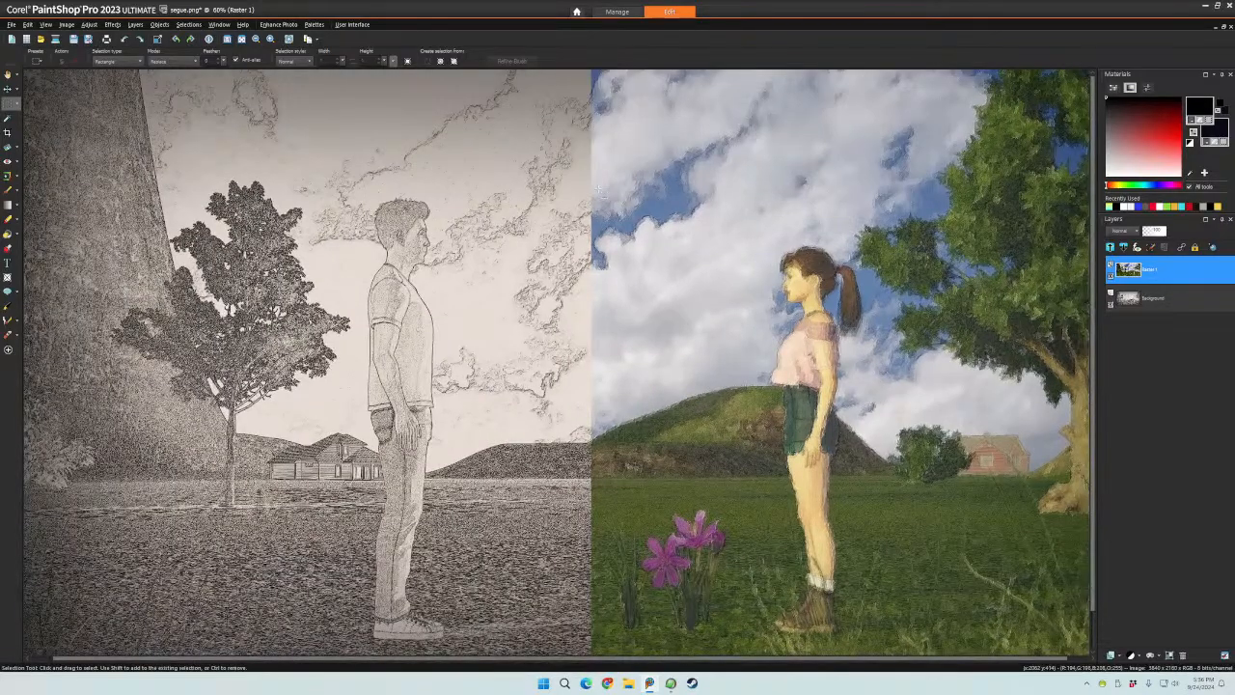
pyautogui.scroll(-3, 599, 190)
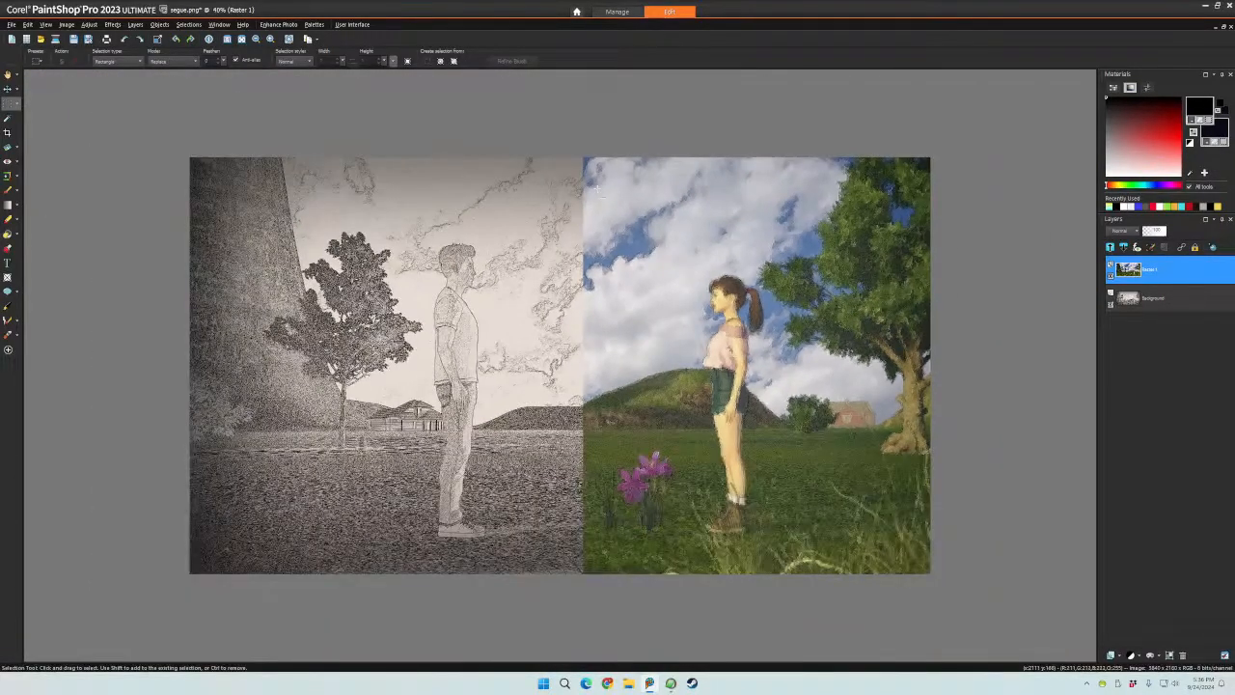
pyautogui.scroll(3, 605, 196)
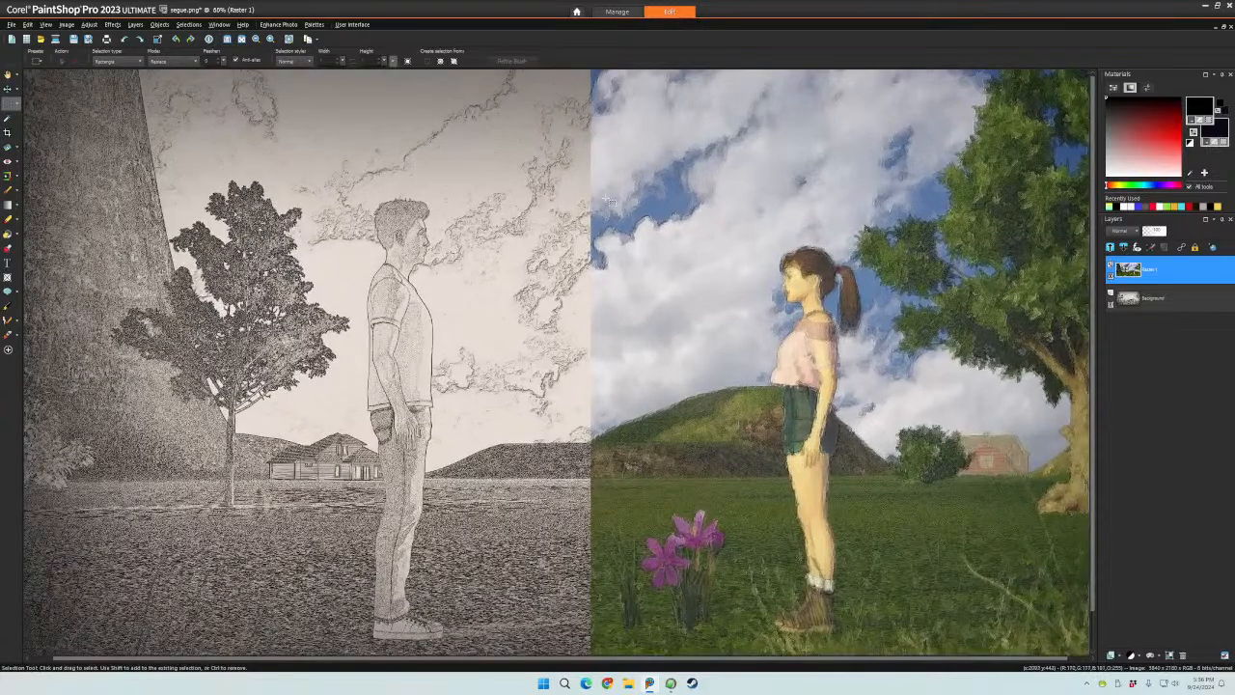
pyautogui.scroll(-1, 853, 94)
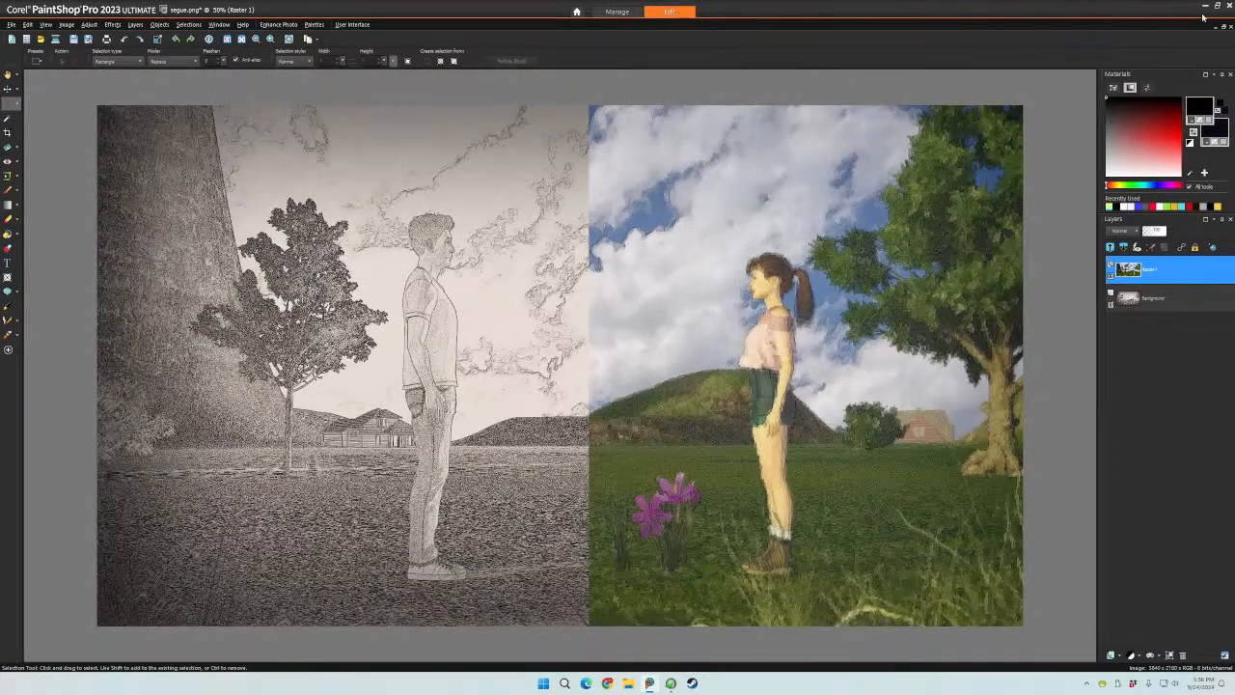
pyautogui.scroll(-1, 573, 312)
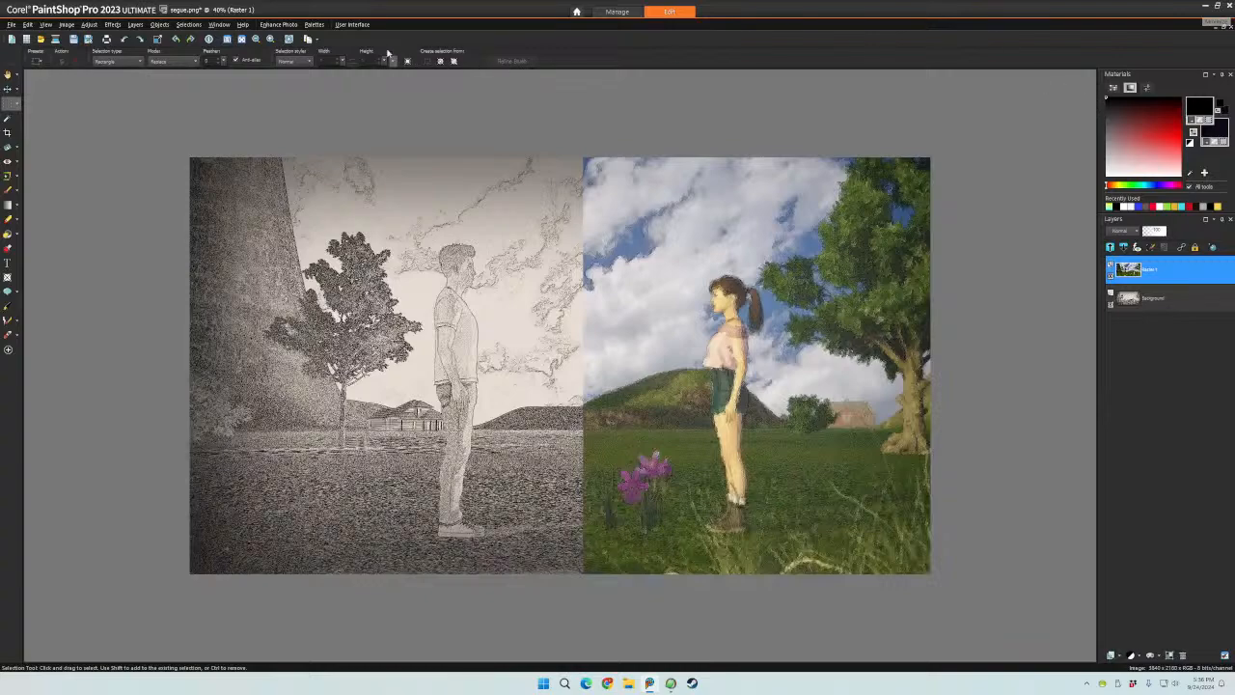
# - Return segue.png to a floating window, review guy journey 2.png enlarged, and place it at 25% above segue.png
pyautogui.click(1223, 29)
pyautogui.click(326, 262)
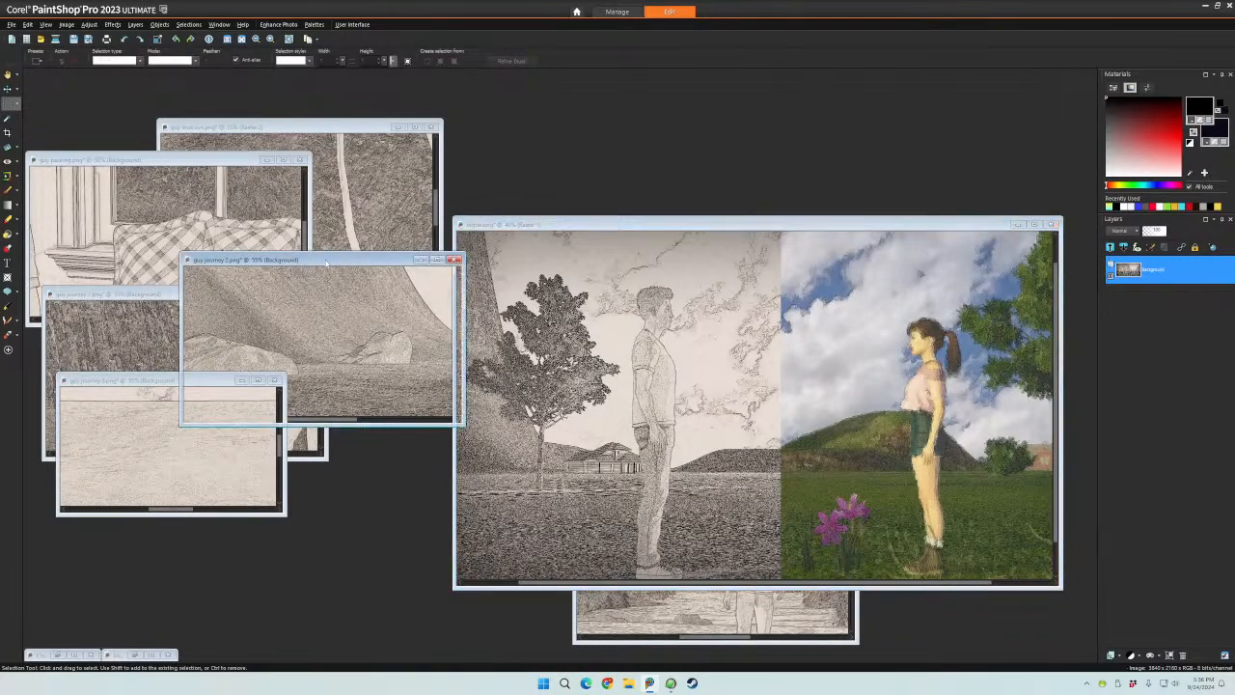
pyautogui.moveTo(326, 262); pyautogui.dragTo(448, 195)
pyautogui.doubleClick(447, 195)
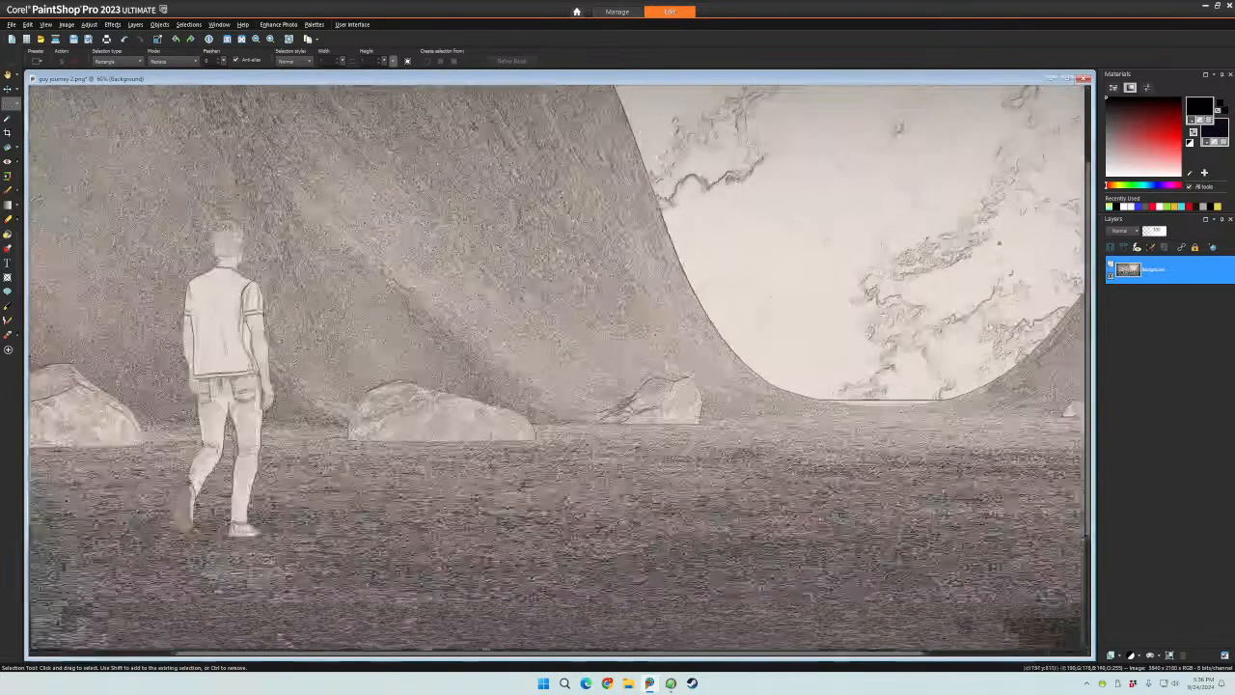
pyautogui.scroll(-5, 514, 297)
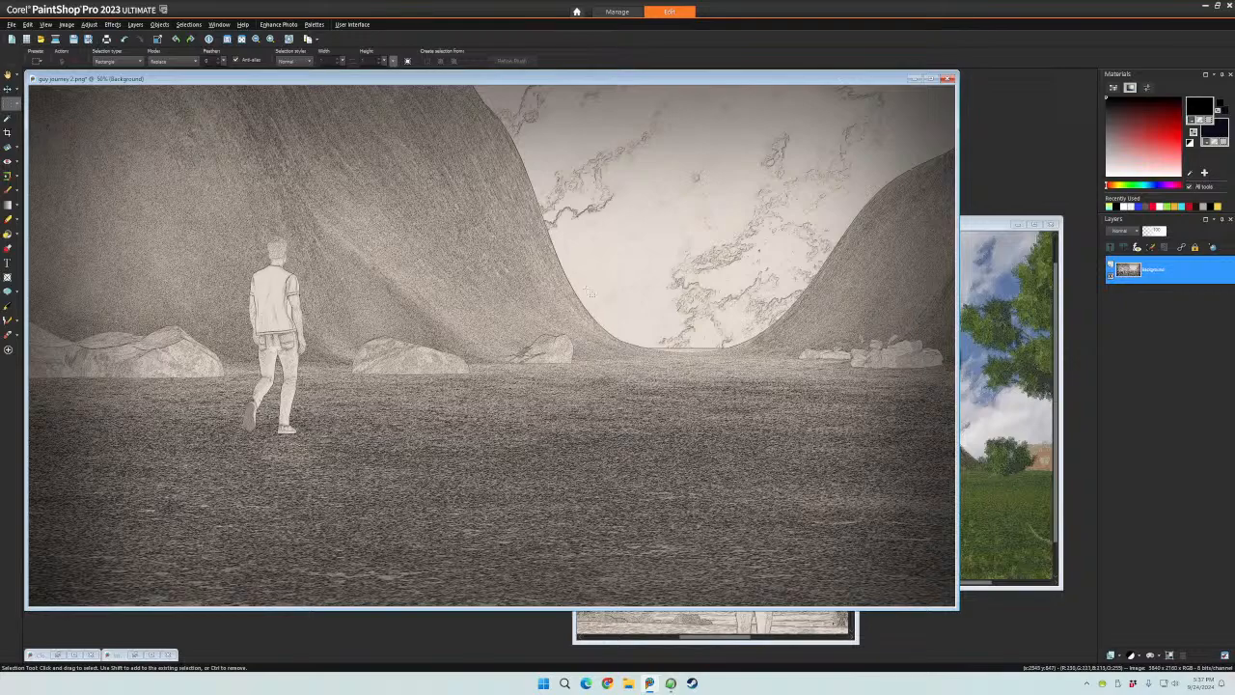
pyautogui.scroll(-4, 386, 271)
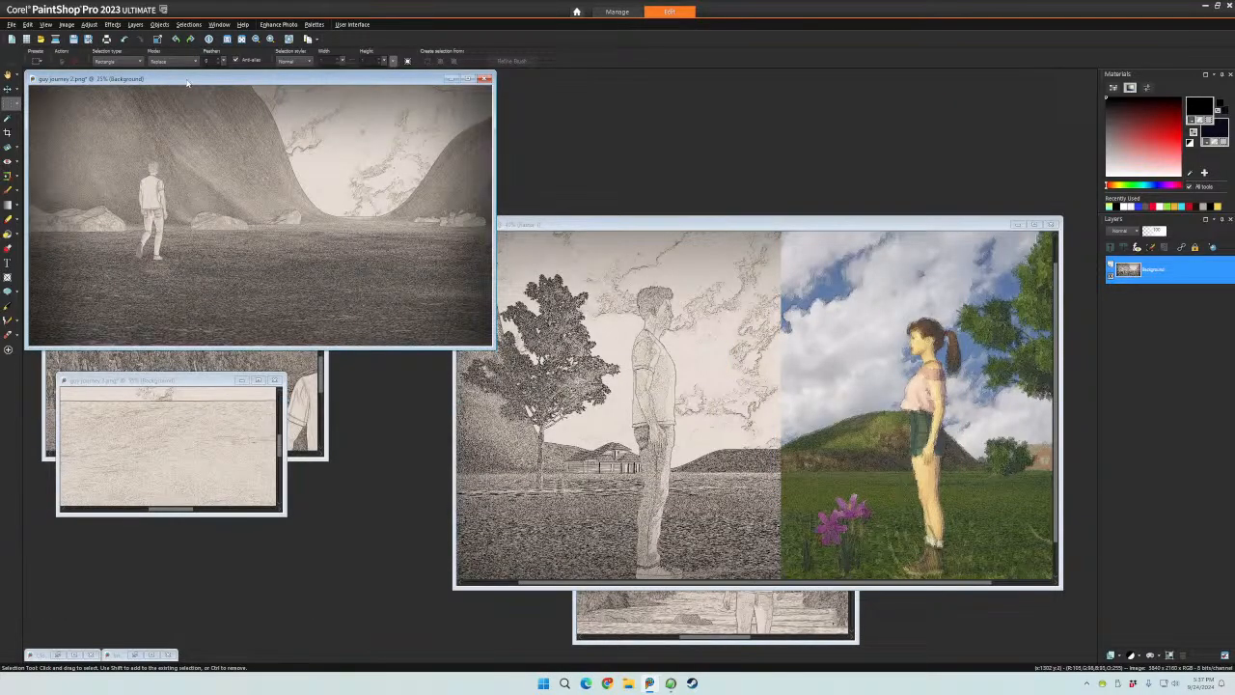
pyautogui.moveTo(187, 83); pyautogui.dragTo(639, 112)
# - Review the penciled bedroom scene in guy packing.png, reduce it to 25%, and place it among the reviewed images
pyautogui.click(191, 166)
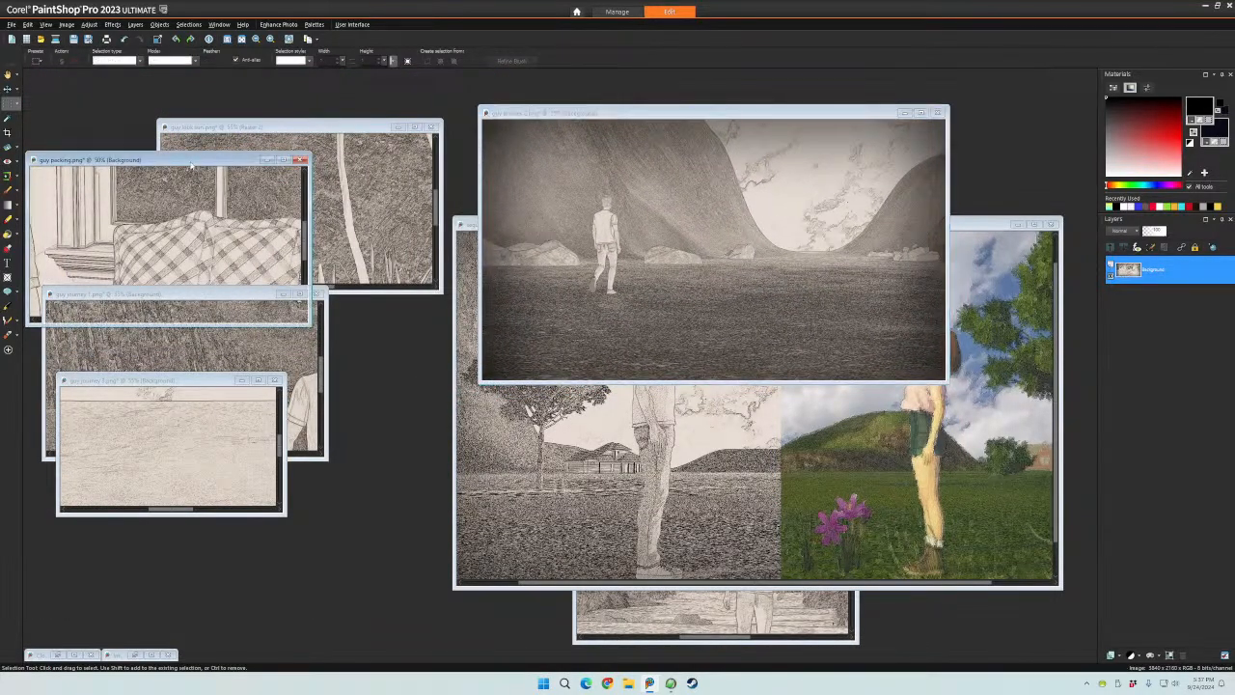
pyautogui.scroll(3, 200, 236)
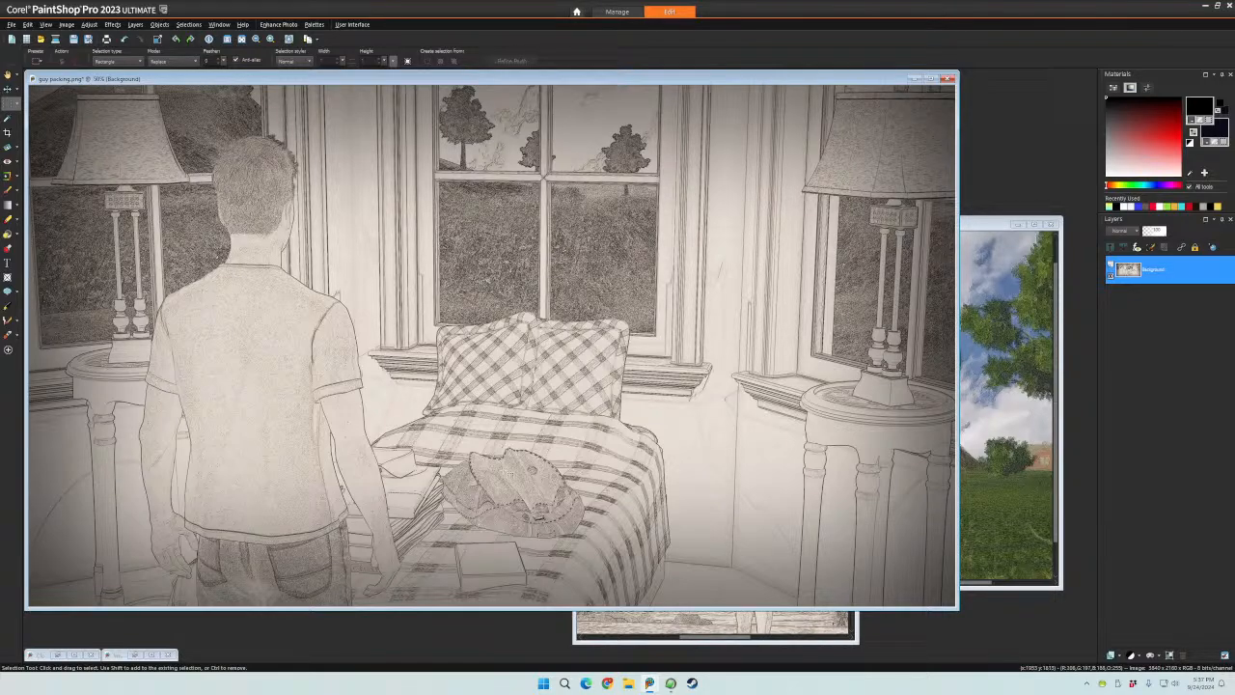
pyautogui.scroll(-3, 266, 333)
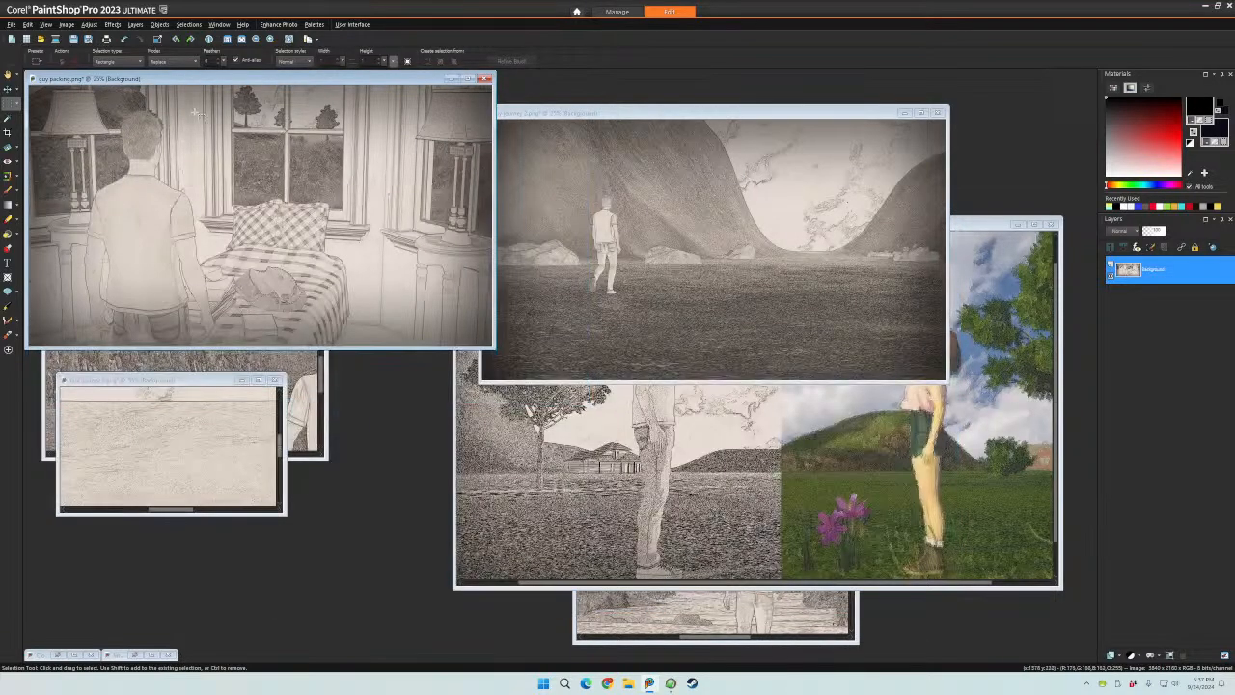
pyautogui.moveTo(222, 81); pyautogui.dragTo(560, 221)
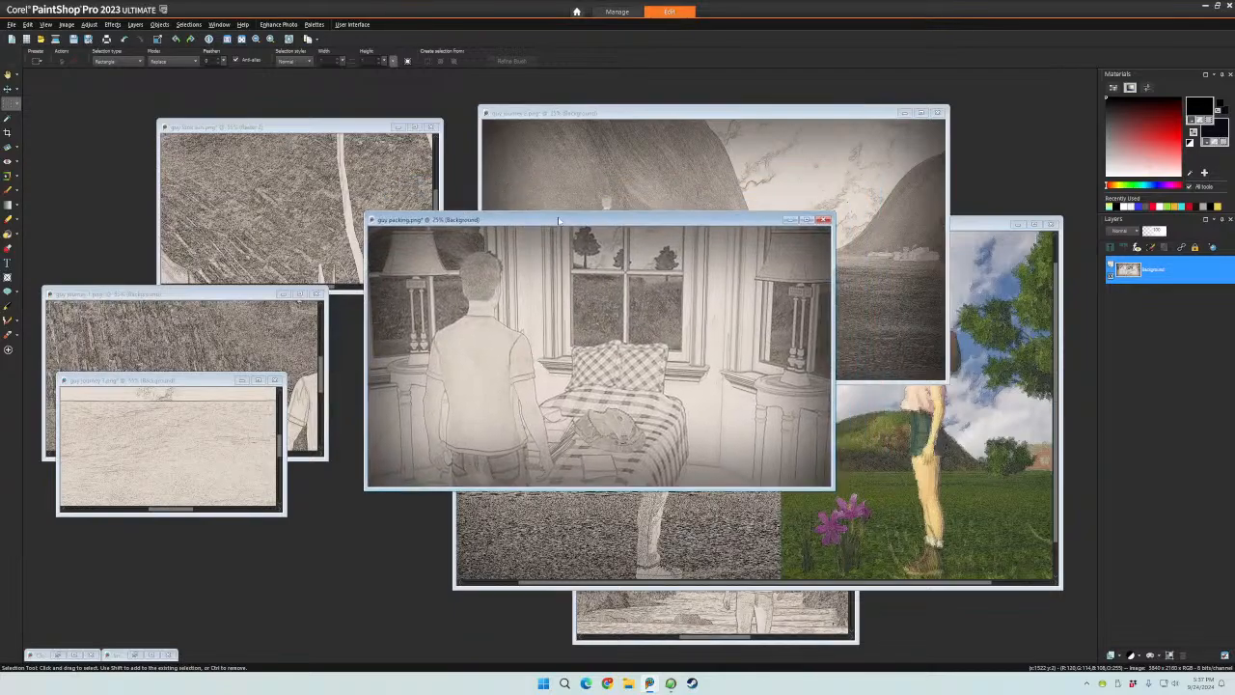
# - Review the penciled scene of the man seated beside tall reeds enlarged, reduce it to 25%, and set it with the reviewed images
pyautogui.moveTo(326, 130); pyautogui.dragTo(208, 117)
pyautogui.scroll(4, 260, 251)
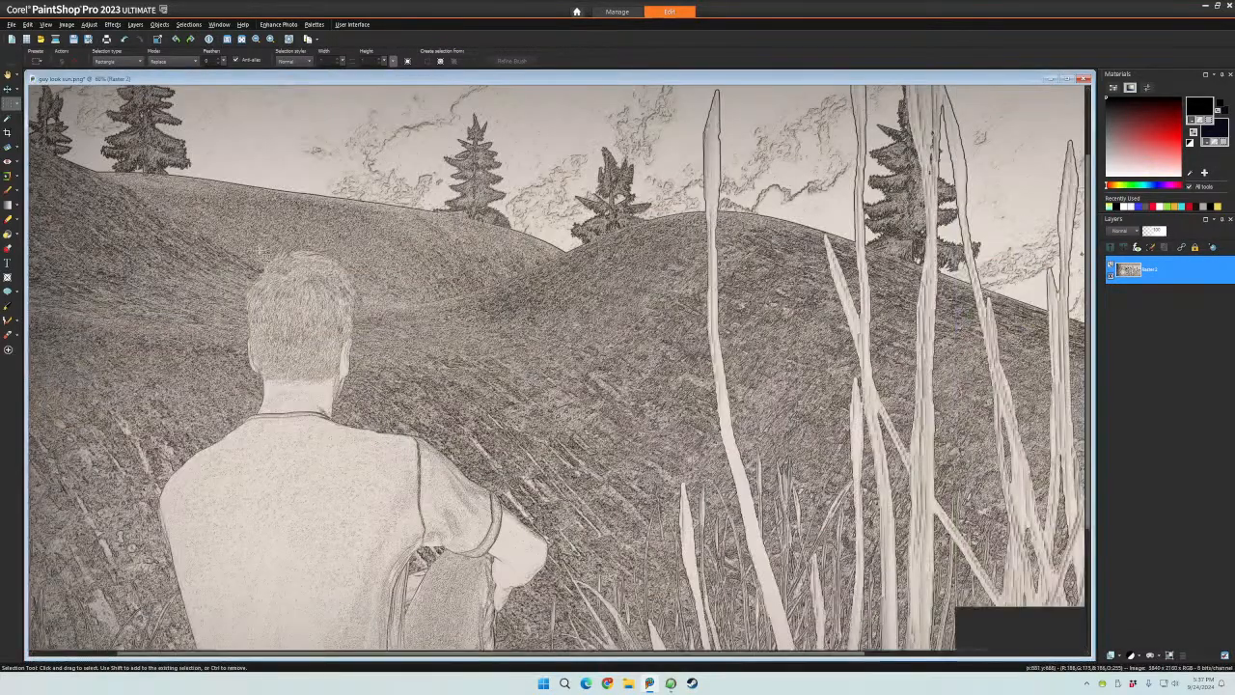
pyautogui.scroll(-2, 431, 277)
pyautogui.scroll(-2, 424, 273)
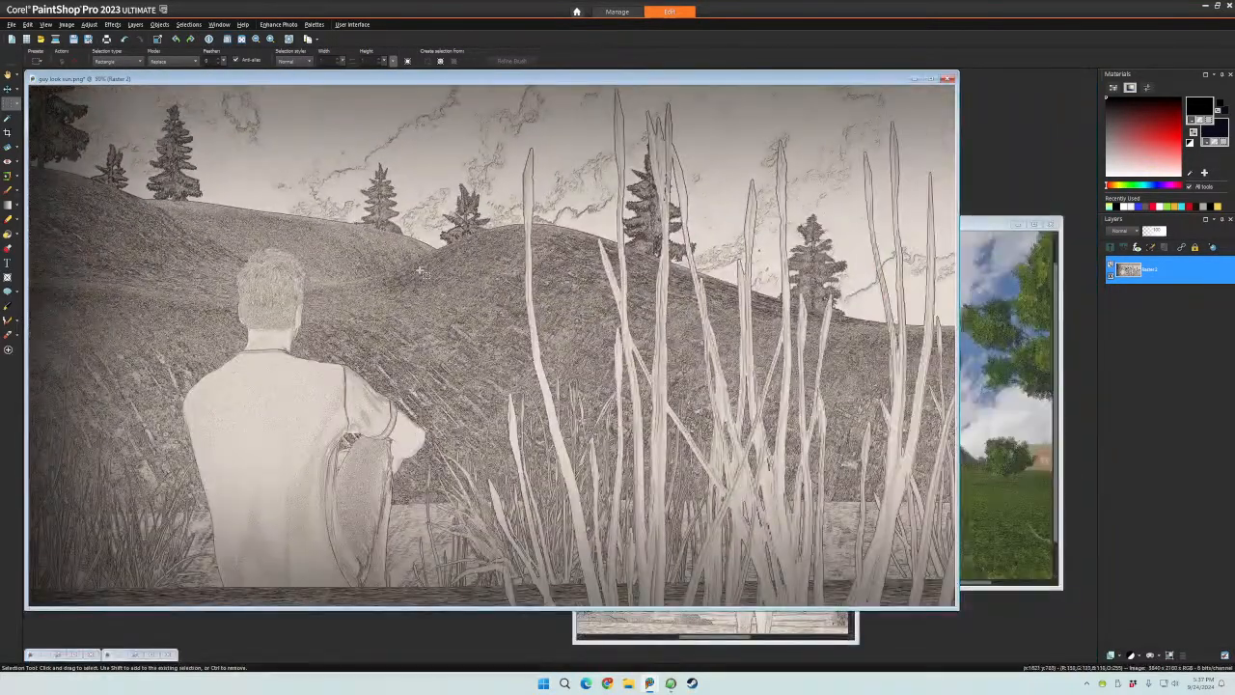
pyautogui.moveTo(366, 78); pyautogui.dragTo(642, 102)
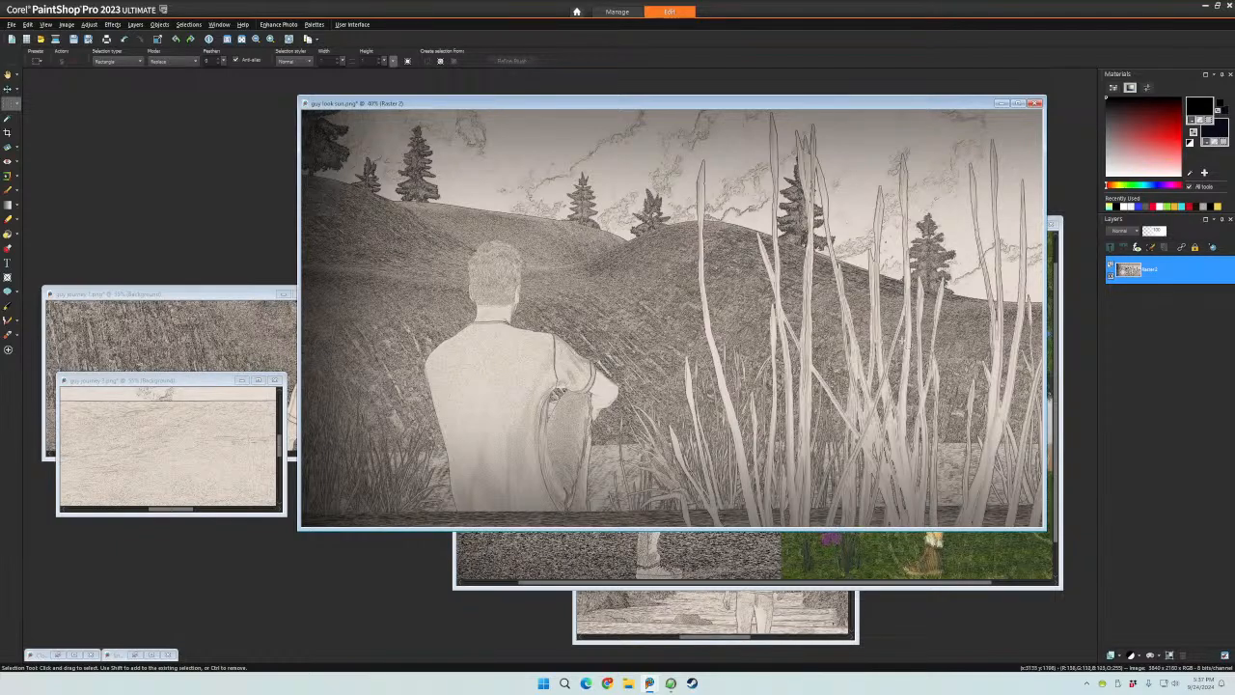
pyautogui.scroll(-3, 555, 183)
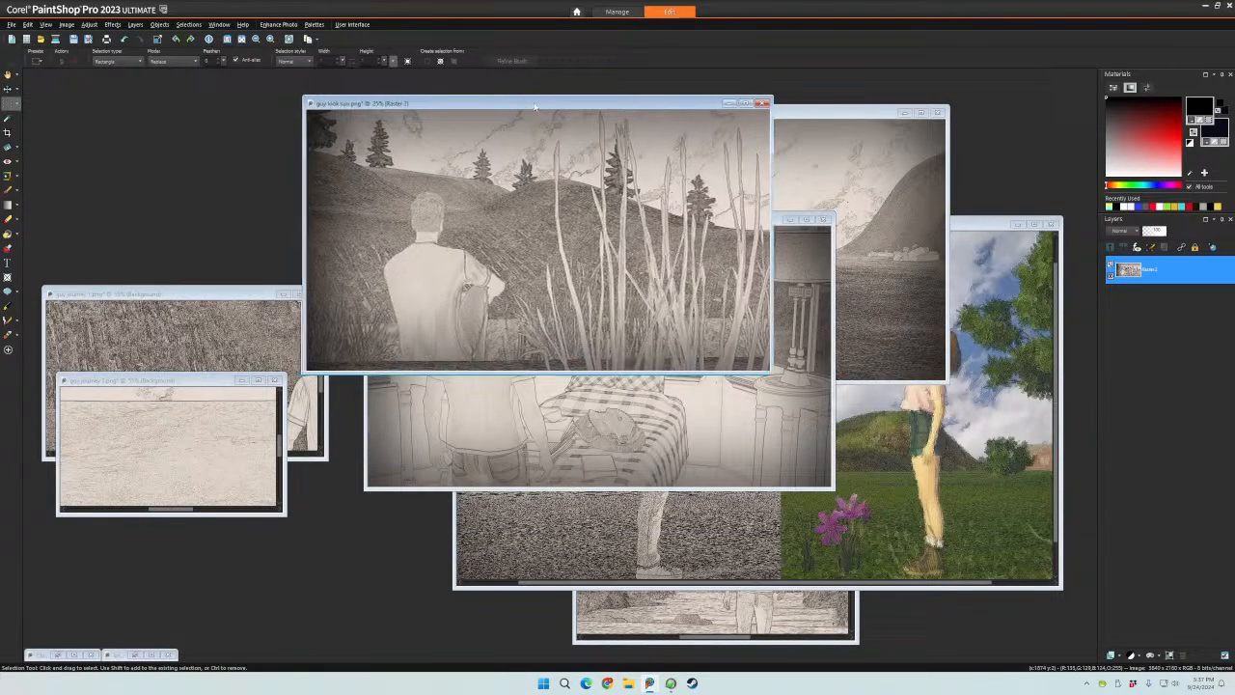
pyautogui.moveTo(526, 111); pyautogui.dragTo(637, 108)
# - Review guy journey 1.png at 40%, reduce it to 25%, and place it over the other reviewed images
pyautogui.click(243, 302)
pyautogui.scroll(2, 243, 308)
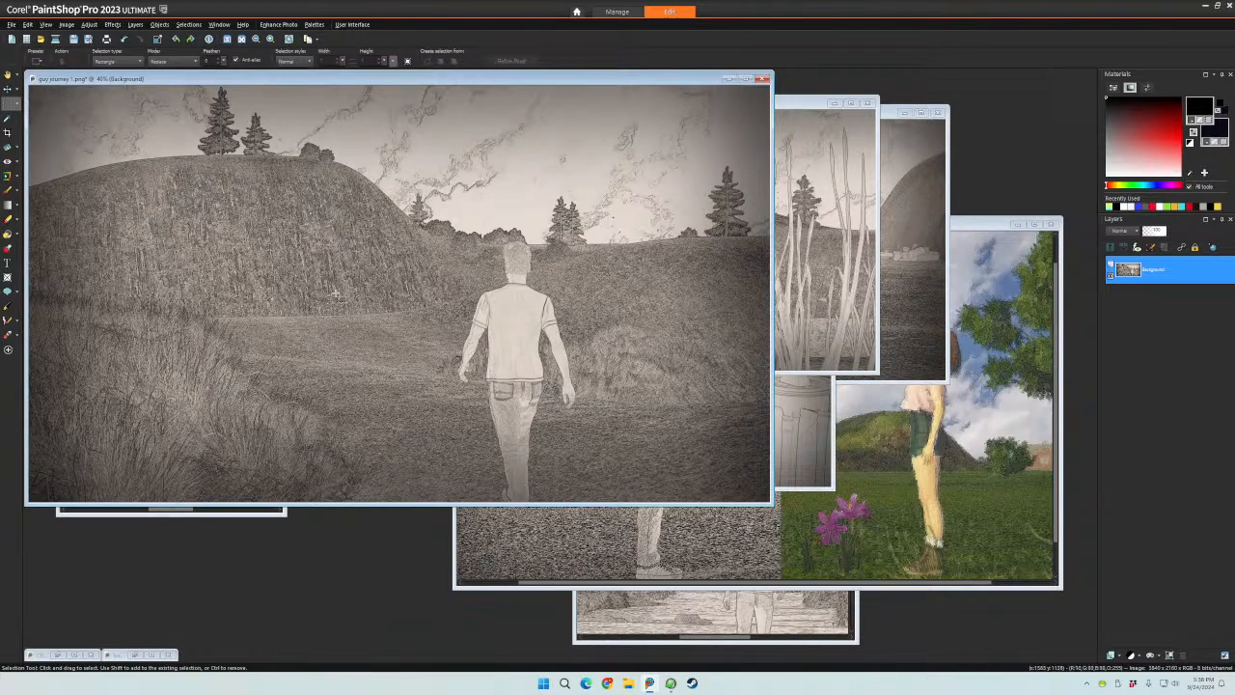
pyautogui.scroll(-1, 423, 392)
pyautogui.scroll(-1, 422, 390)
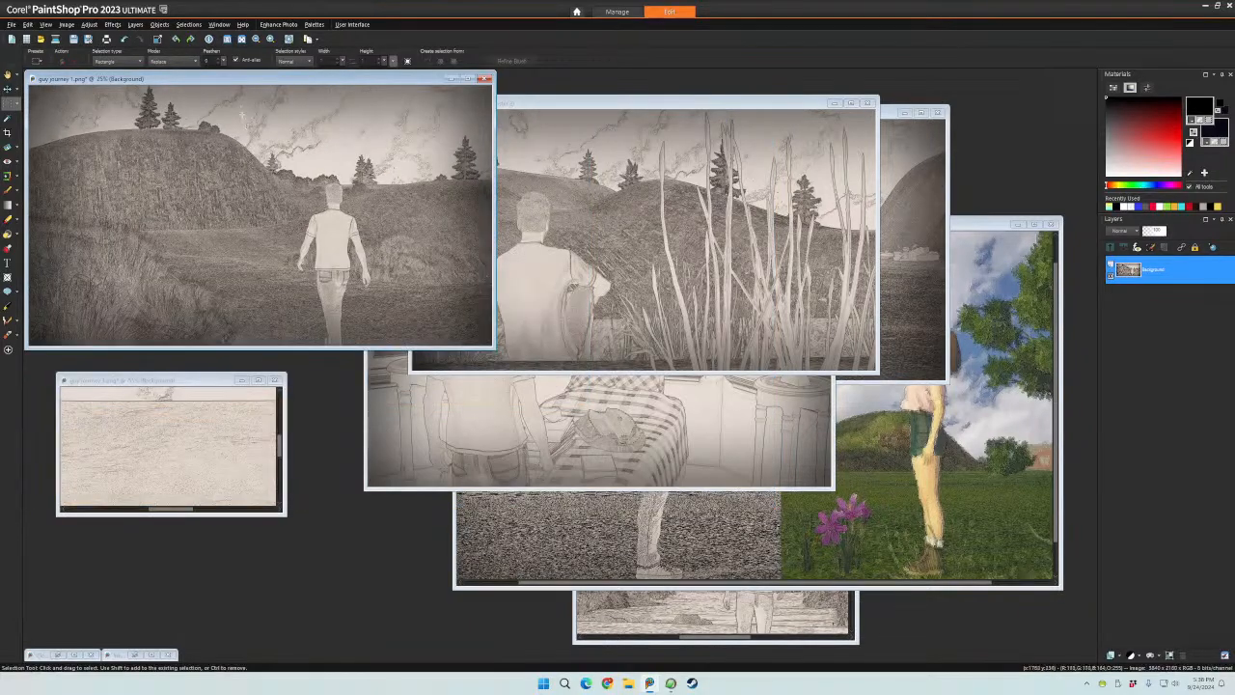
pyautogui.moveTo(252, 82); pyautogui.dragTo(633, 146)
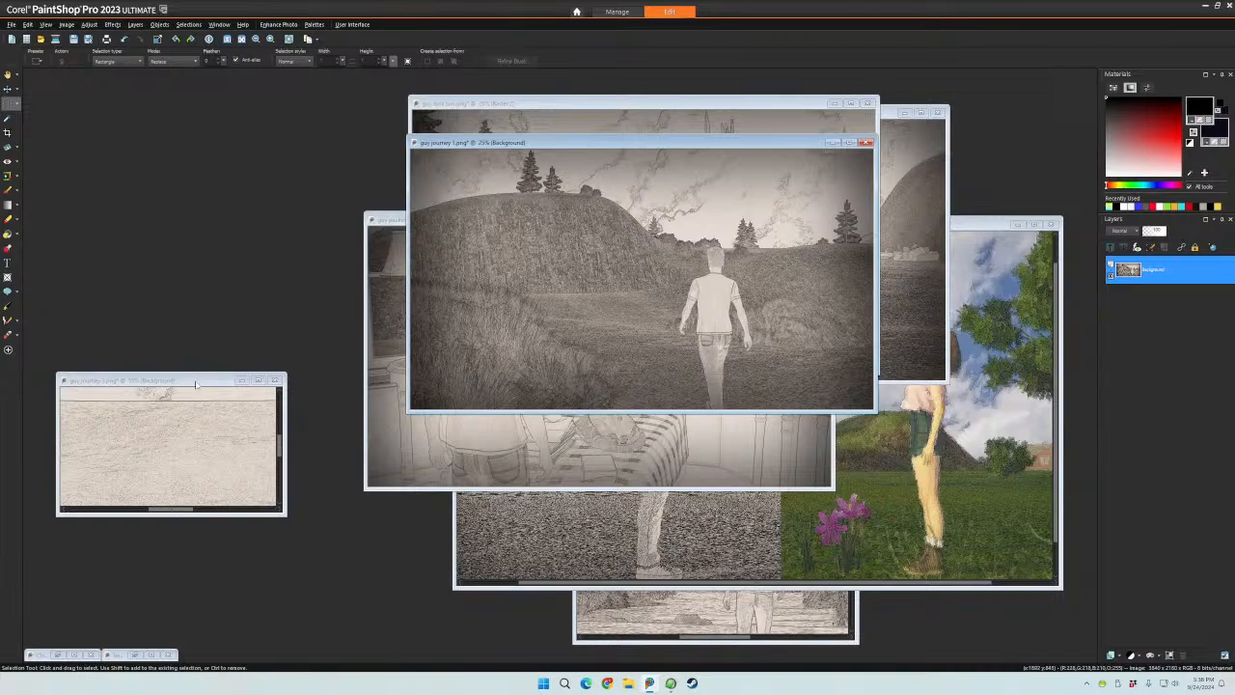
# - Examine the sky, open plain and small walking figure in guy journey 3.png up close, and reduce the image to 25%
pyautogui.moveTo(196, 384); pyautogui.dragTo(182, 174)
pyautogui.doubleClick(183, 173)
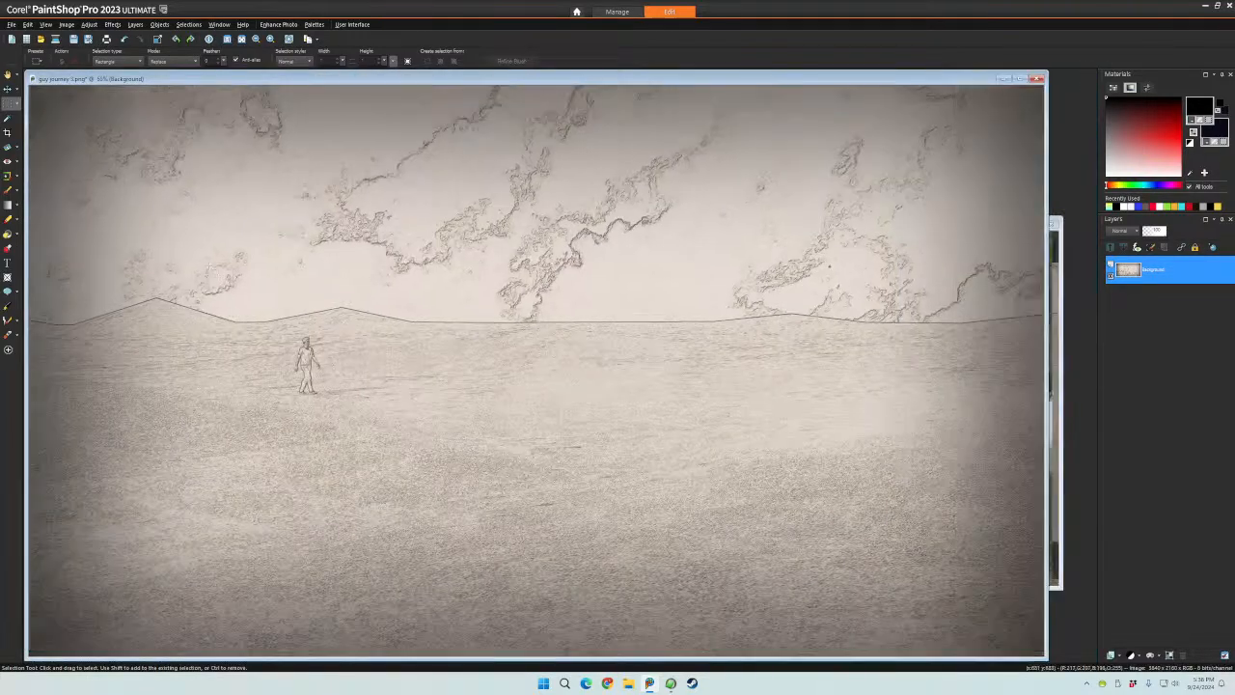
pyautogui.scroll(-1, 215, 273)
pyautogui.scroll(2, 309, 327)
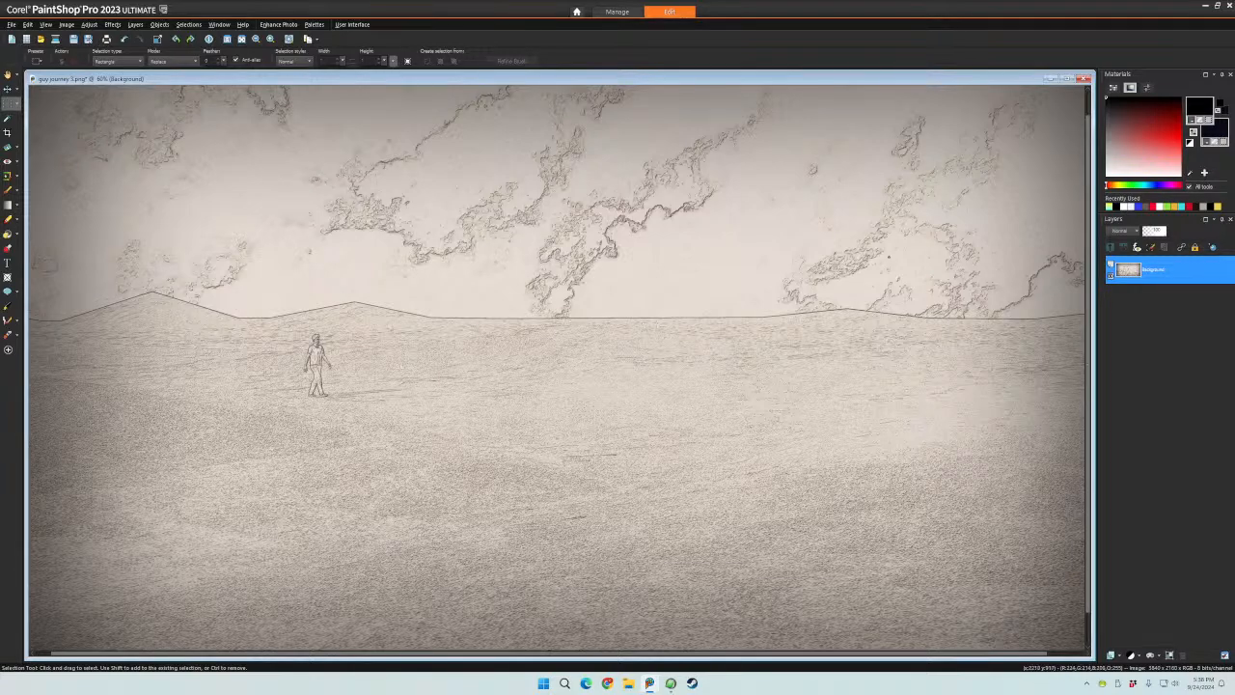
pyautogui.scroll(-3, 786, 330)
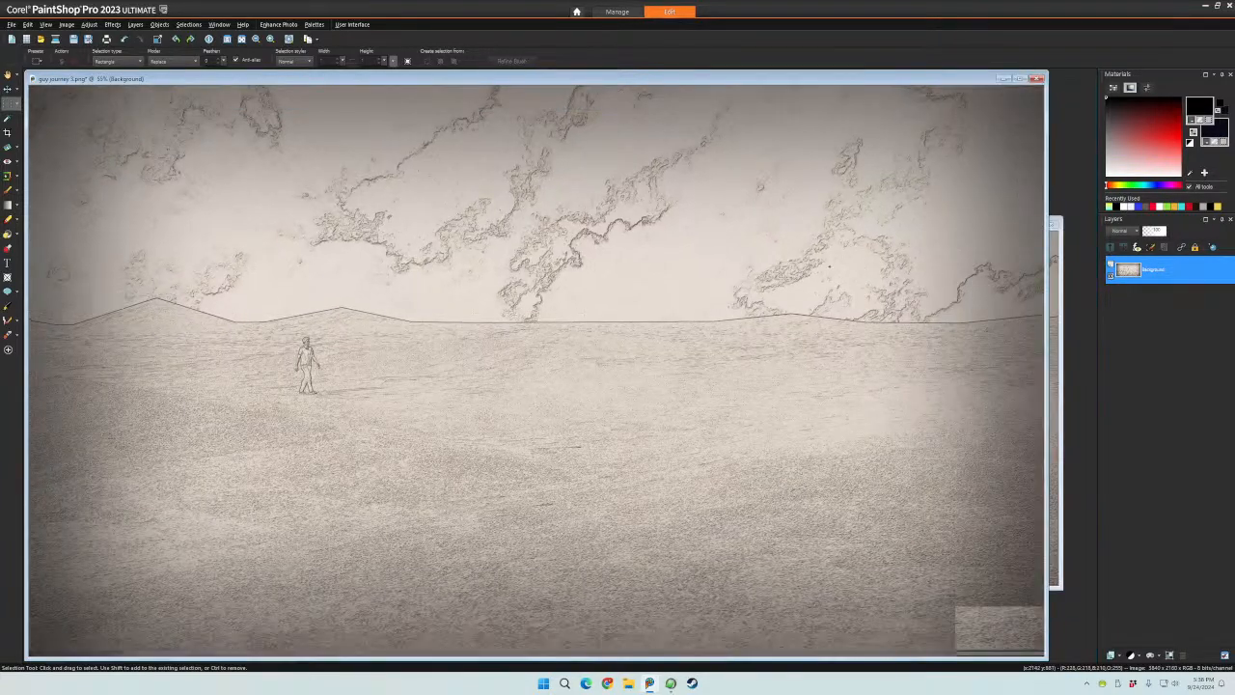
pyautogui.scroll(2, 244, 262)
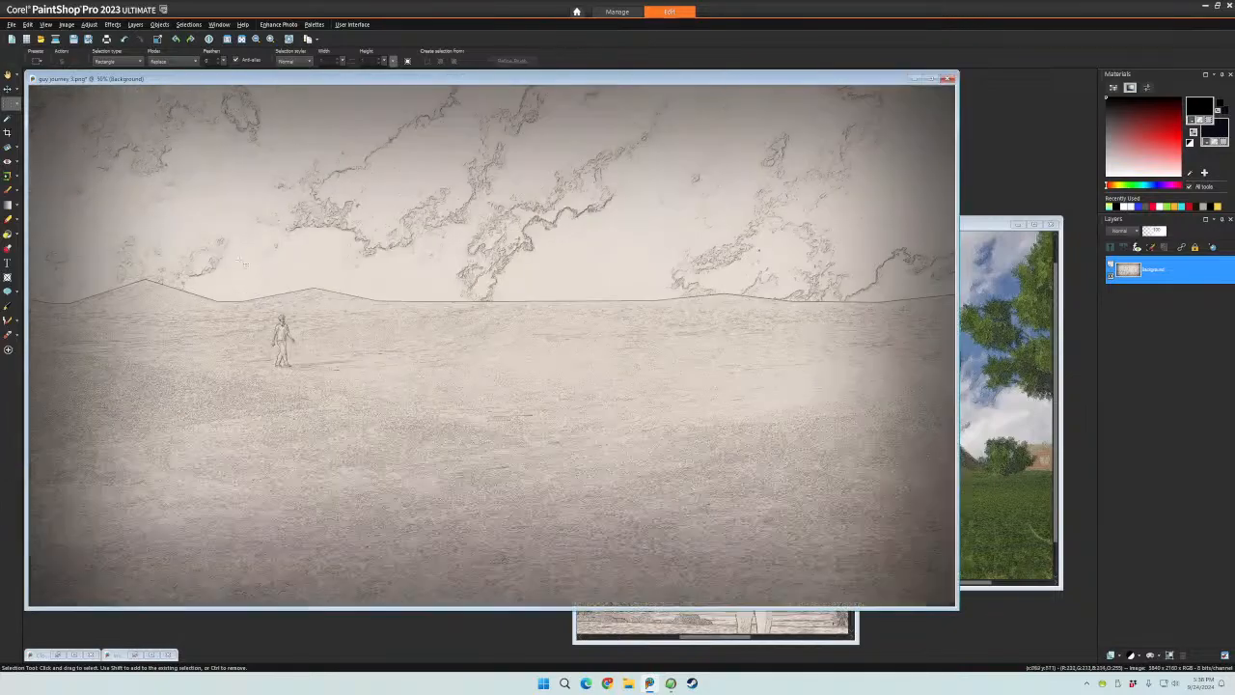
pyautogui.scroll(4, 314, 308)
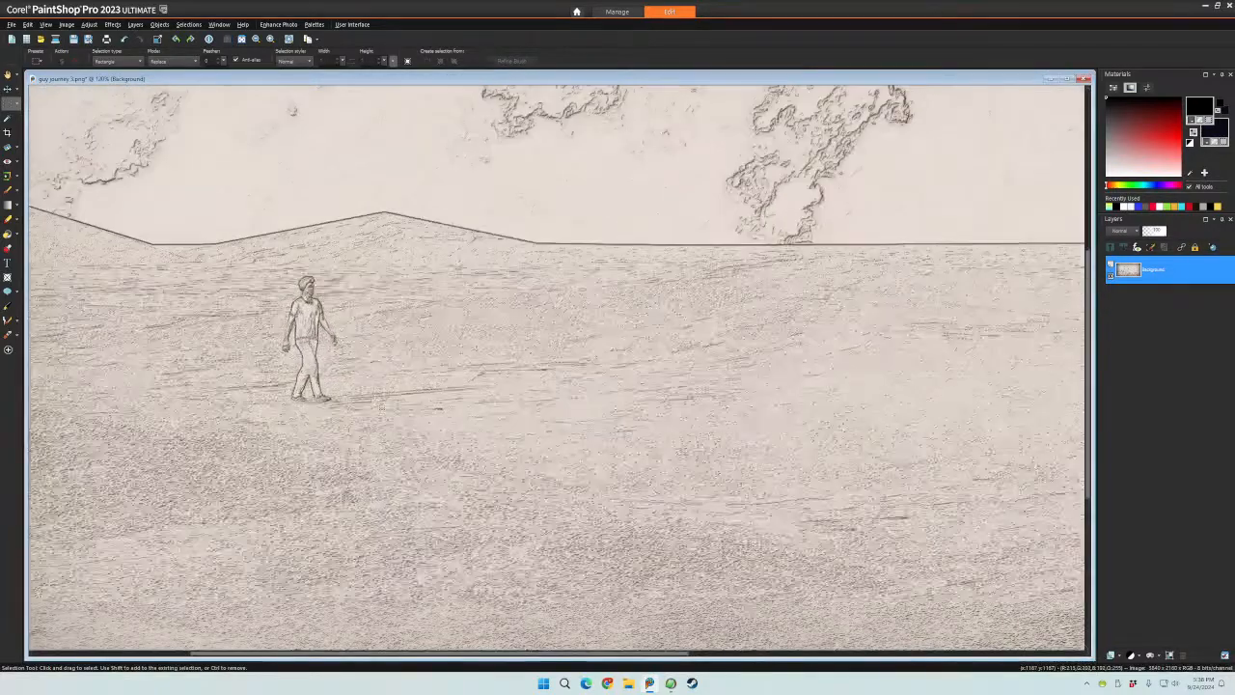
pyautogui.scroll(-6, 381, 407)
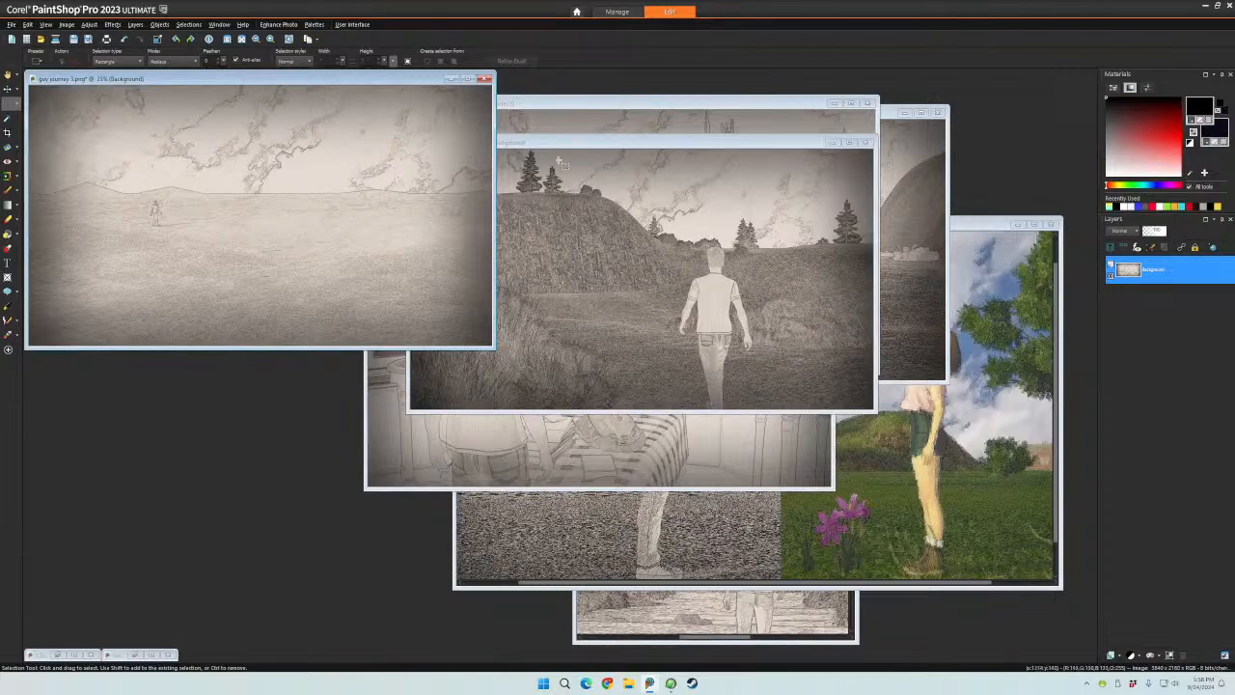
# - Move guy journey 1.png beside guy journey 3.png and restore the minimized cloudy sky photo and the colored two-person scene
pyautogui.click(623, 145)
pyautogui.moveTo(623, 145); pyautogui.dragTo(434, 179)
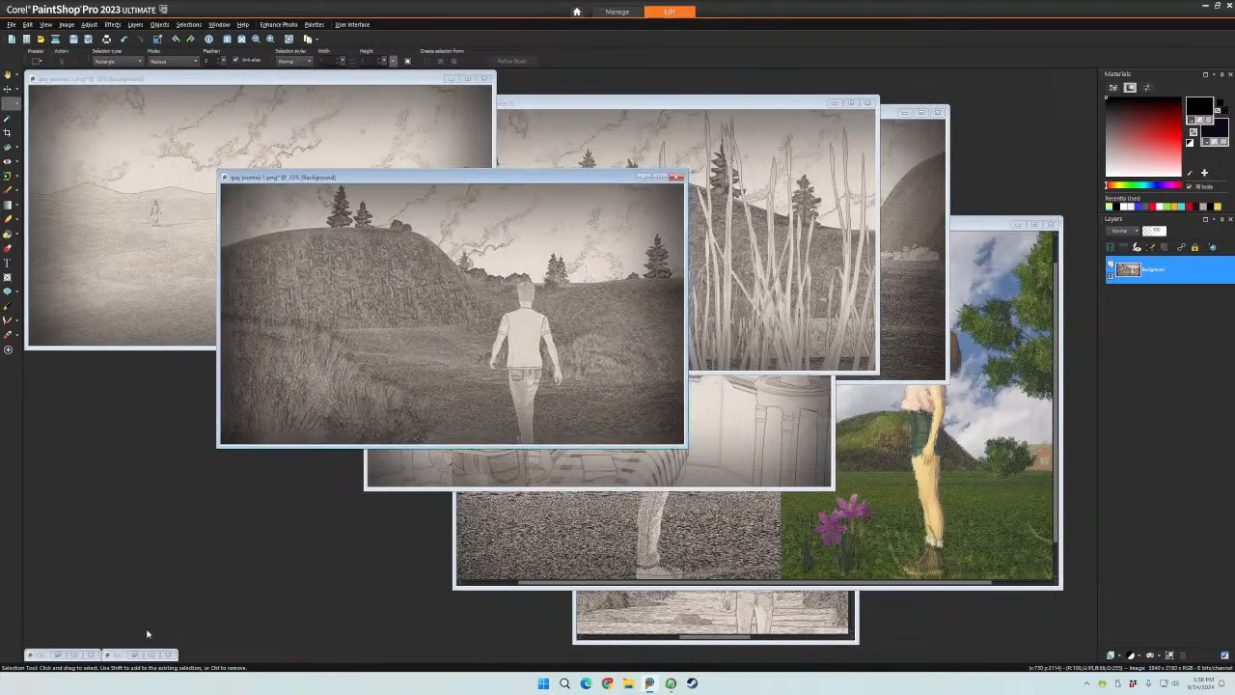
pyautogui.click(57, 657)
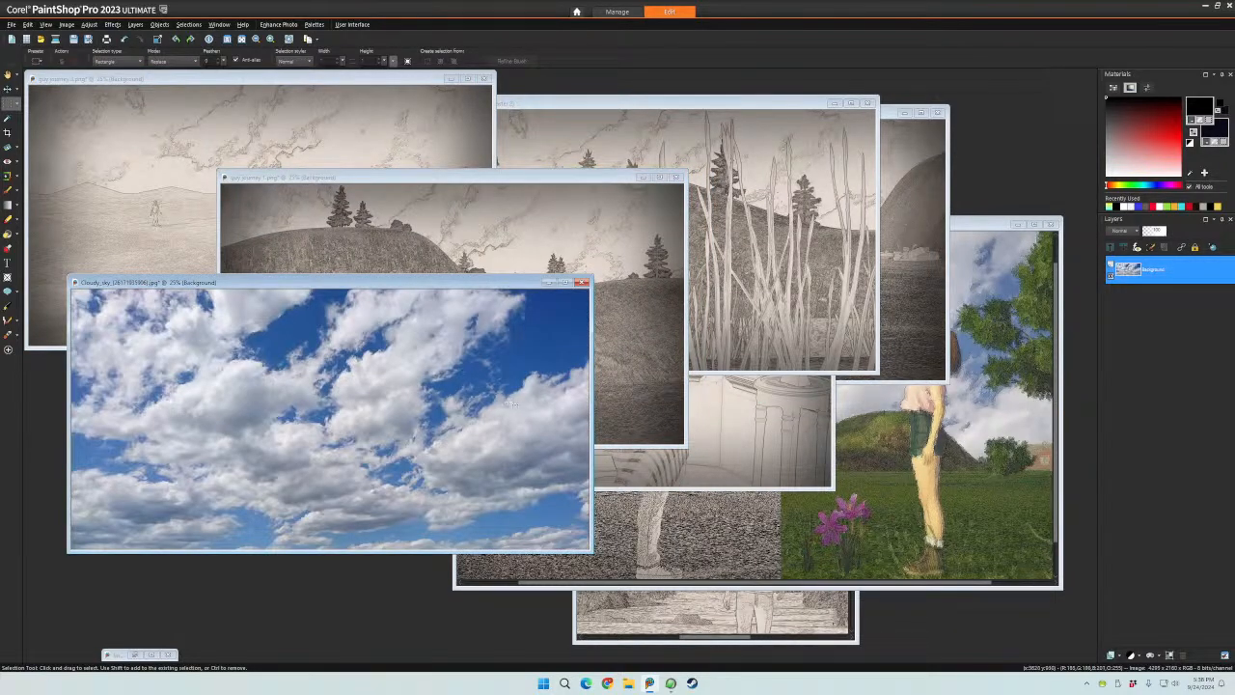
pyautogui.click(142, 655)
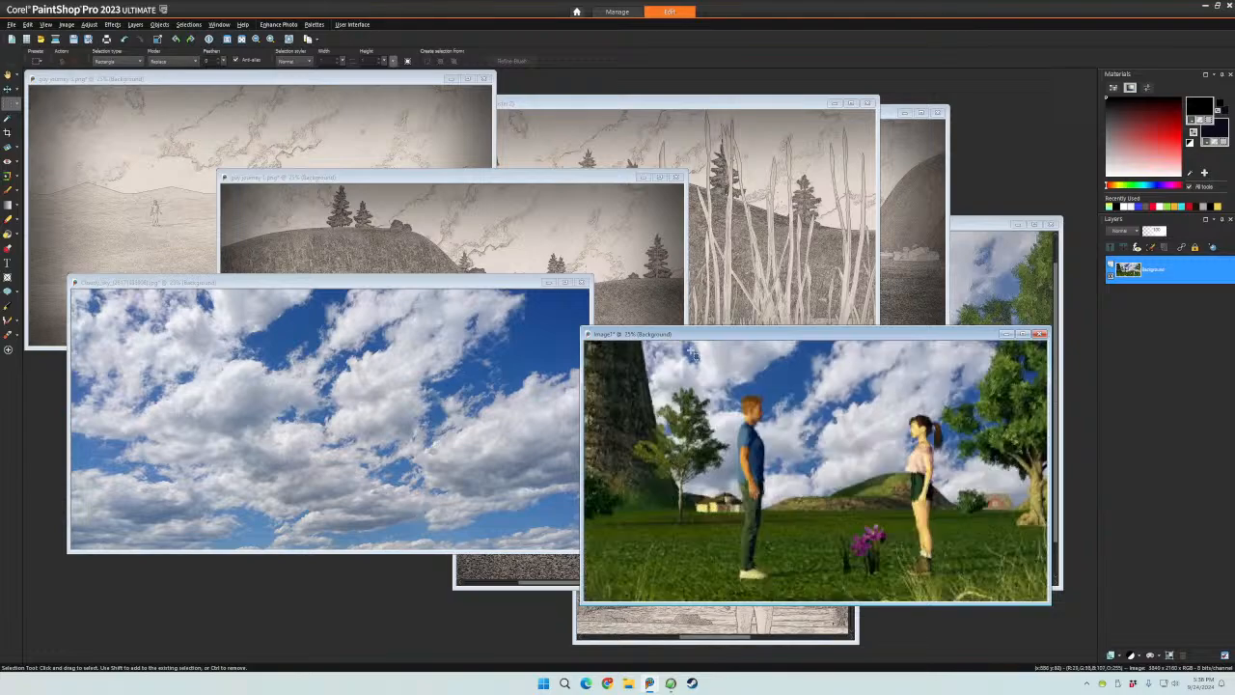
# - Examine the colored scene of the man and woman enlarged, reduce it to 20%, and place it over the cloudy sky photo
pyautogui.moveTo(859, 340); pyautogui.dragTo(492, 144)
pyautogui.scroll(2, 574, 208)
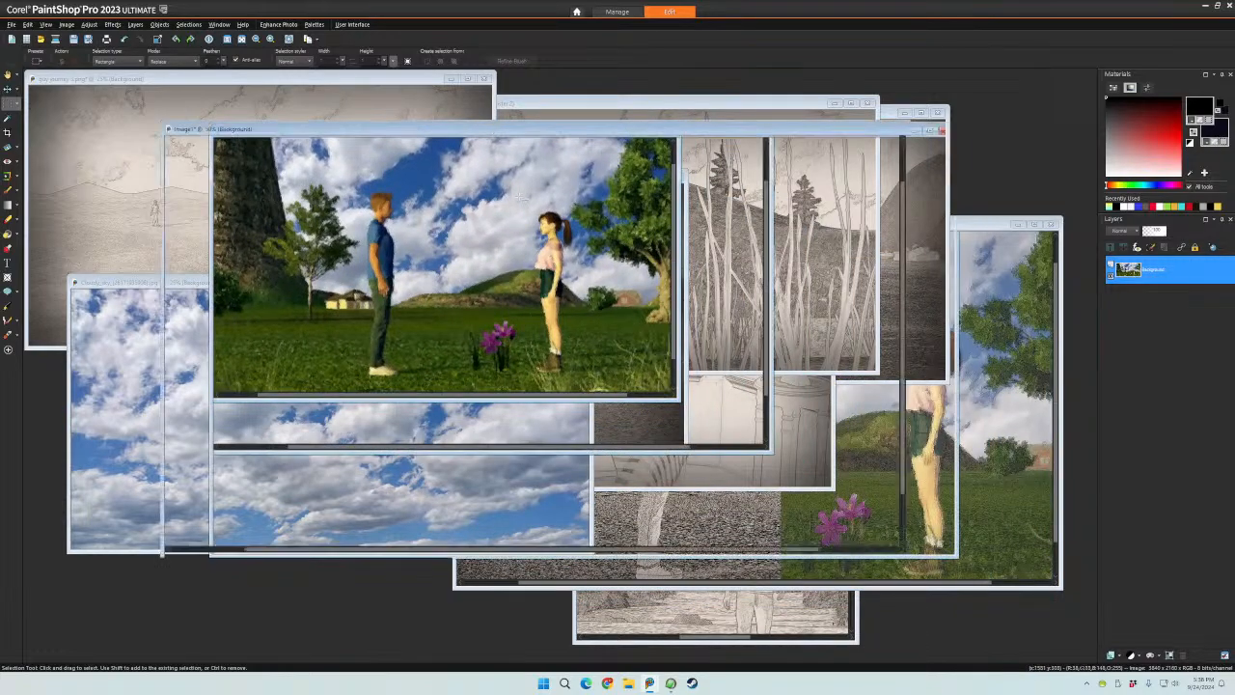
pyautogui.scroll(-1, 581, 207)
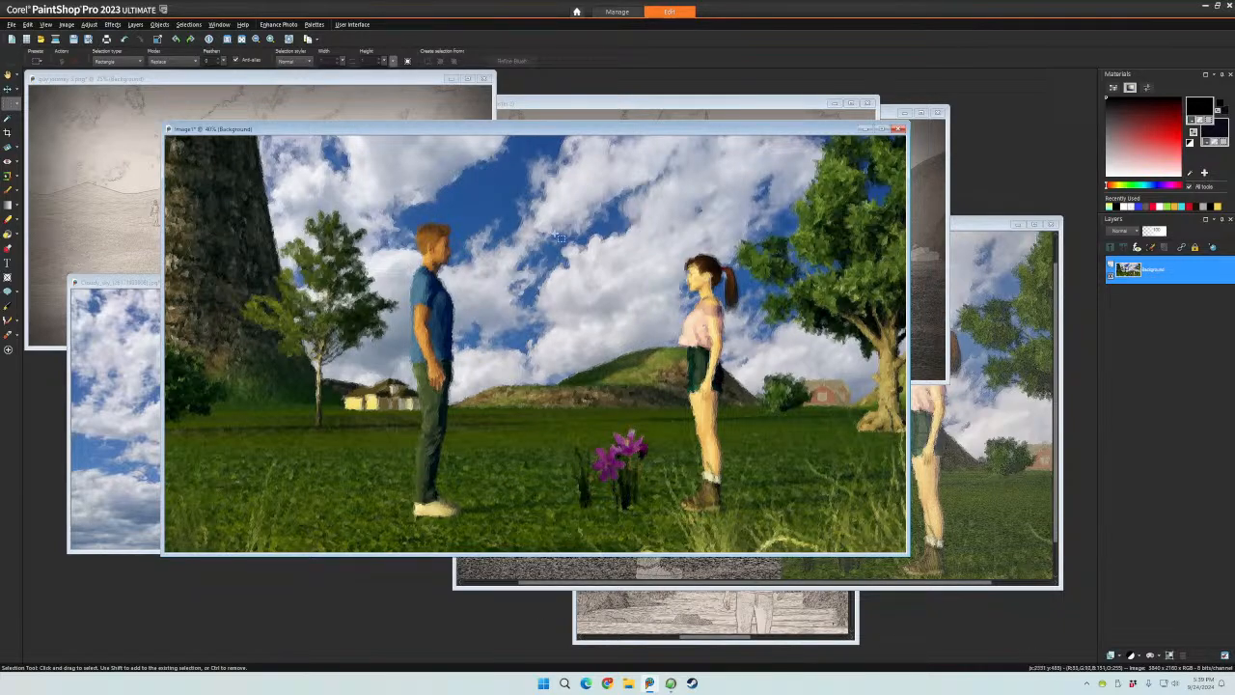
pyautogui.scroll(-3, 430, 234)
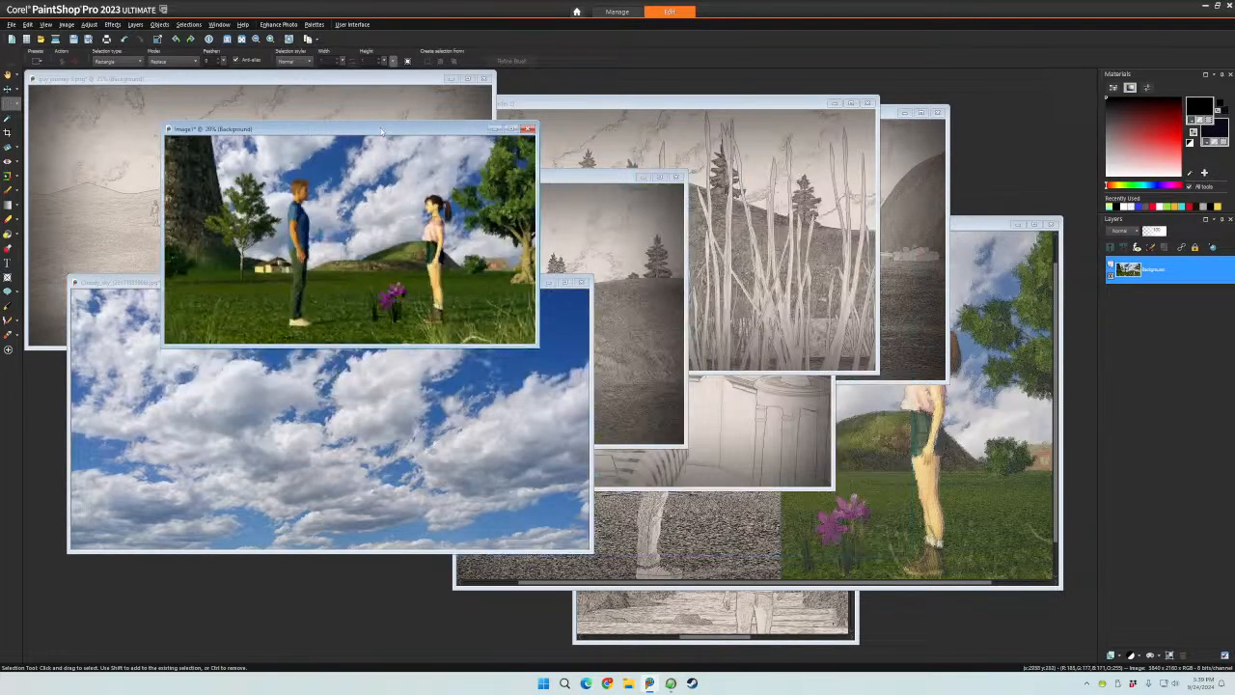
pyautogui.moveTo(382, 131); pyautogui.dragTo(310, 380)
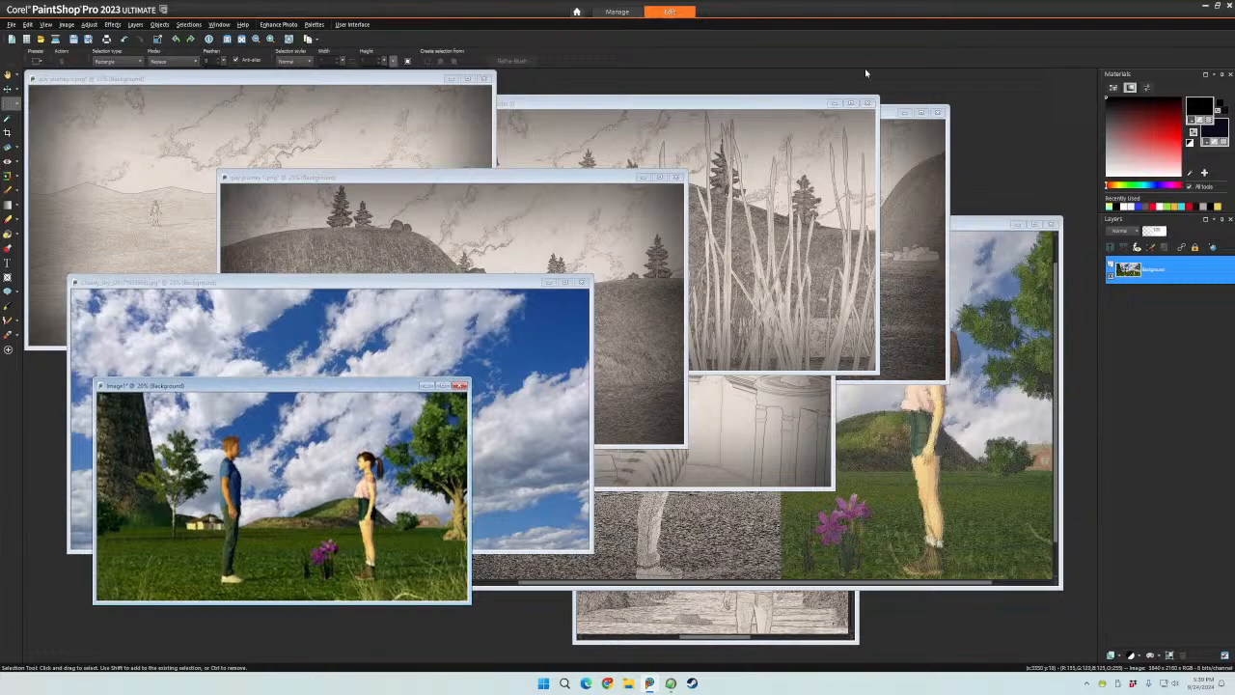
# - Bring the seated-man reed scene and guy journey 1.png to the front for another look
pyautogui.click(758, 106)
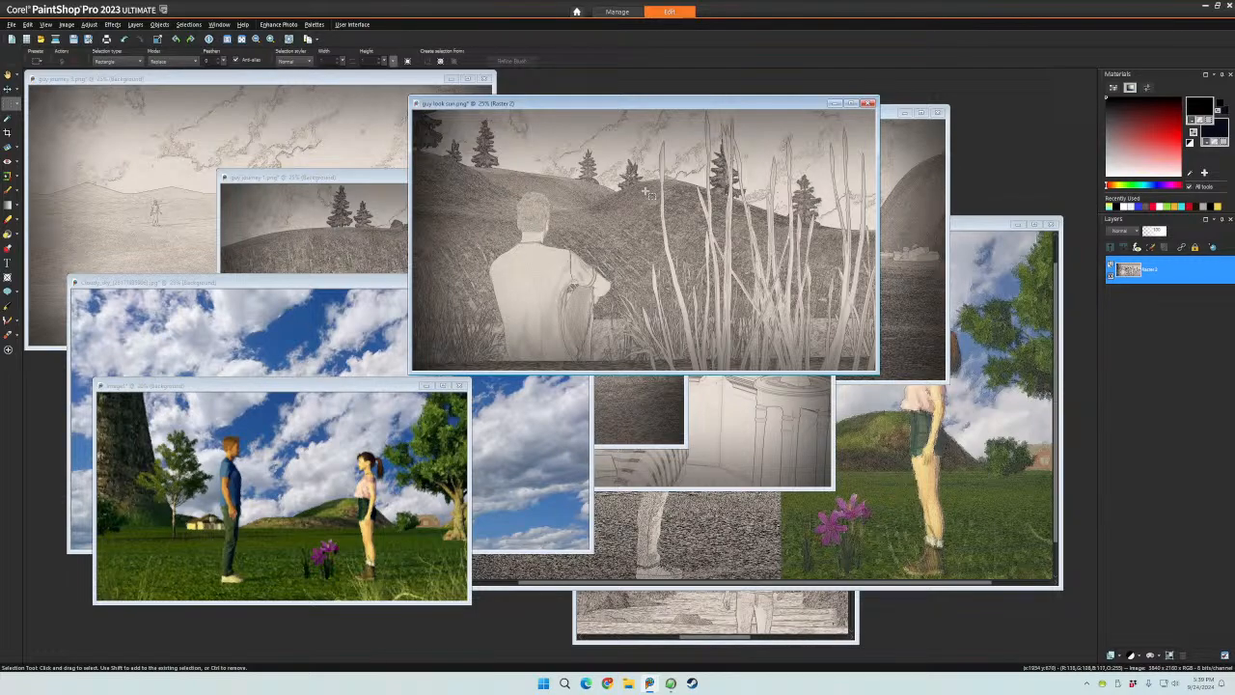
pyautogui.click(356, 180)
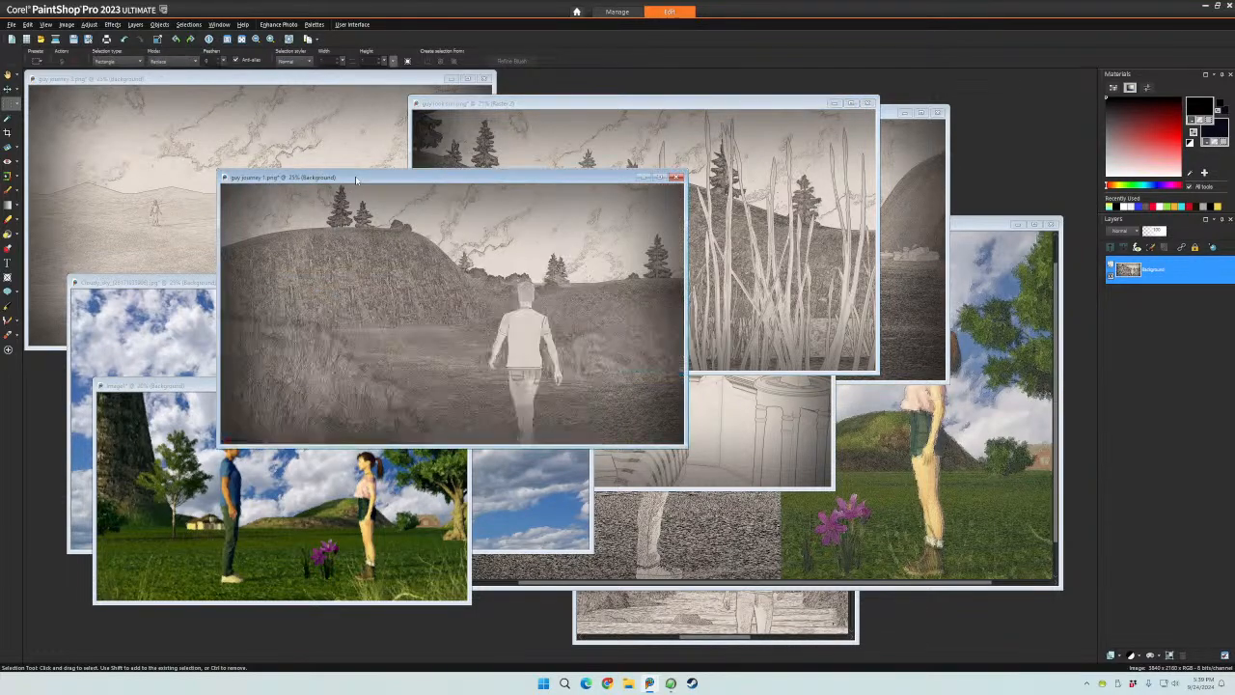
# - Examine the walking man and grassy hill in guy journey 1.png at an enlarged view
pyautogui.moveTo(394, 177)
pyautogui.mouseDown()
pyautogui.moveTo(482, 197)
pyautogui.moveTo(375, 151)
pyautogui.moveTo(421, 170)
pyautogui.moveTo(356, 176)
pyautogui.moveTo(412, 182)
pyautogui.moveTo(373, 192)
pyautogui.moveTo(397, 196)
pyautogui.mouseUp()
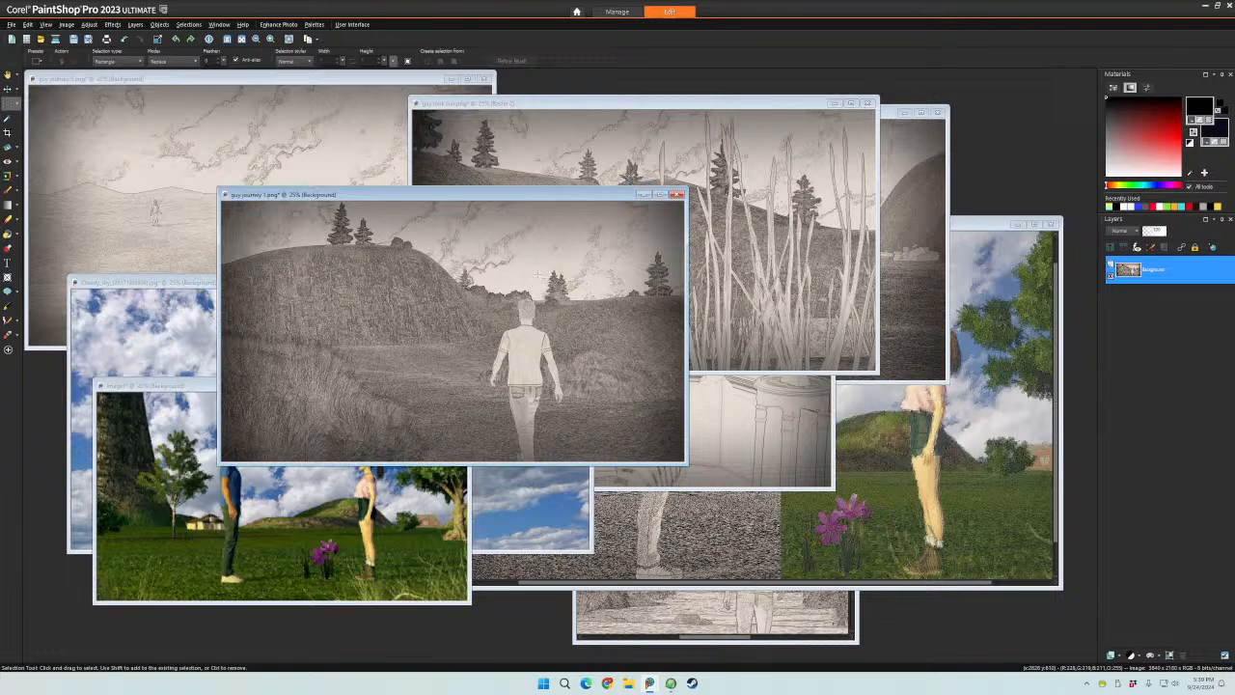
pyautogui.scroll(3, 538, 274)
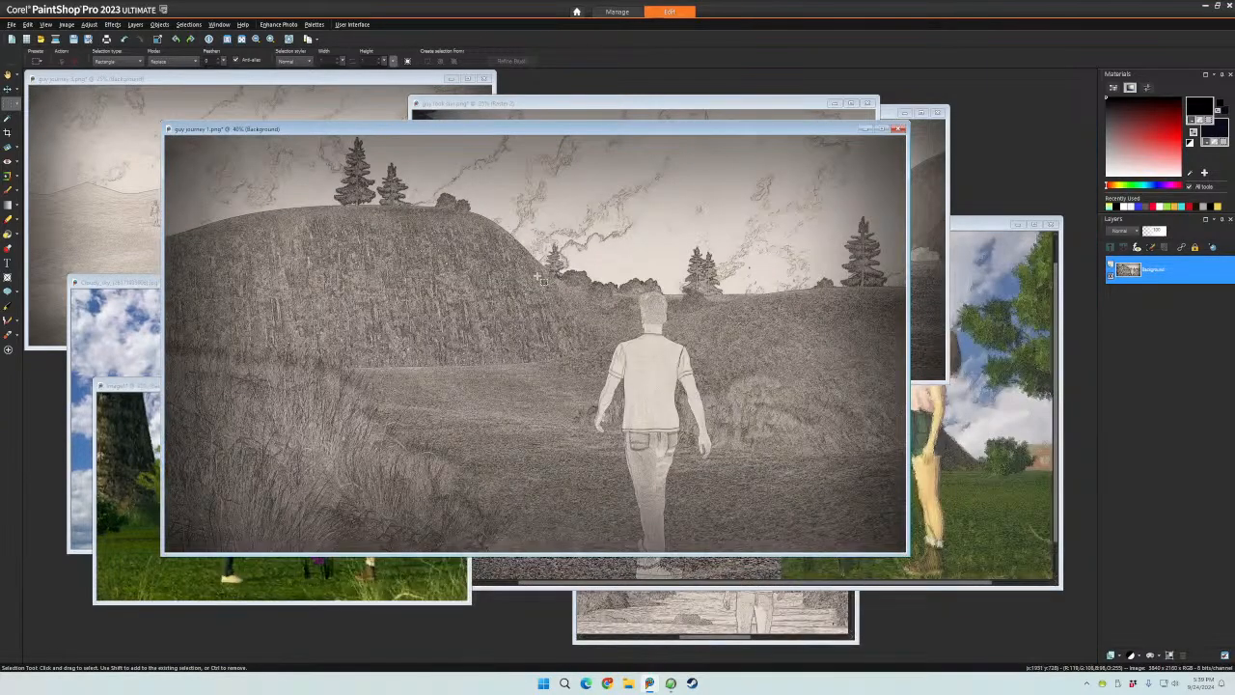
pyautogui.scroll(-2, 541, 279)
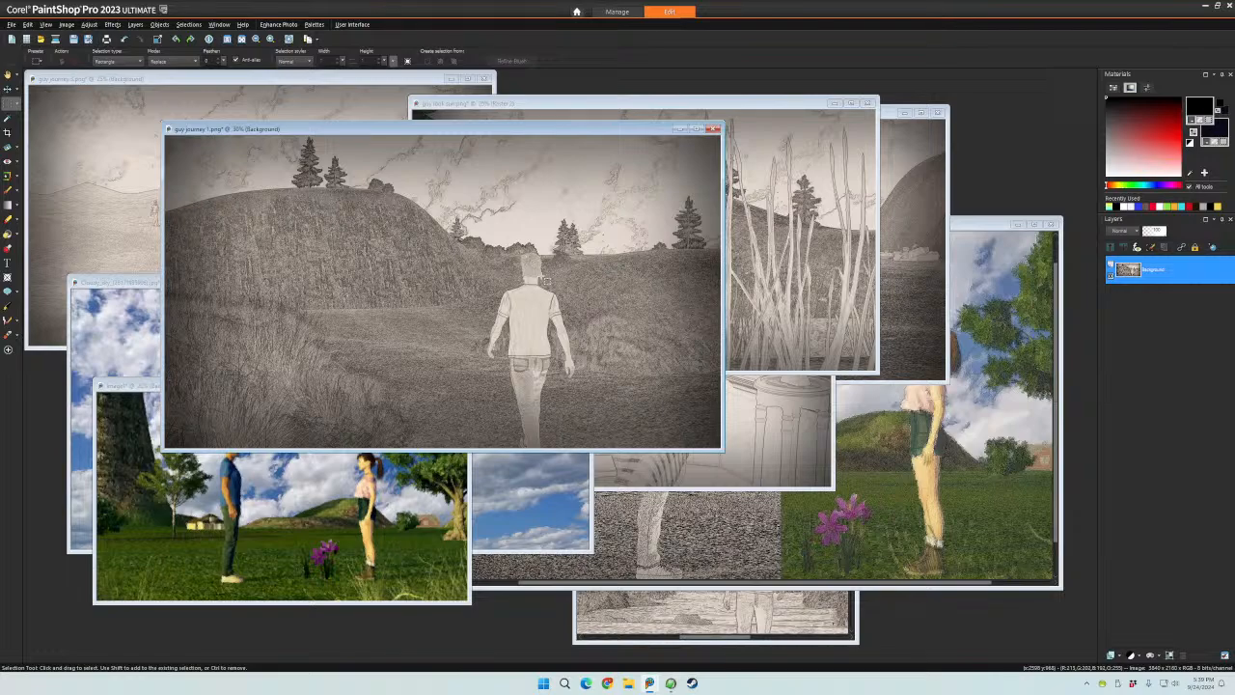
# - Close guy journey 1.png without saving its changes
pyautogui.click(715, 128)
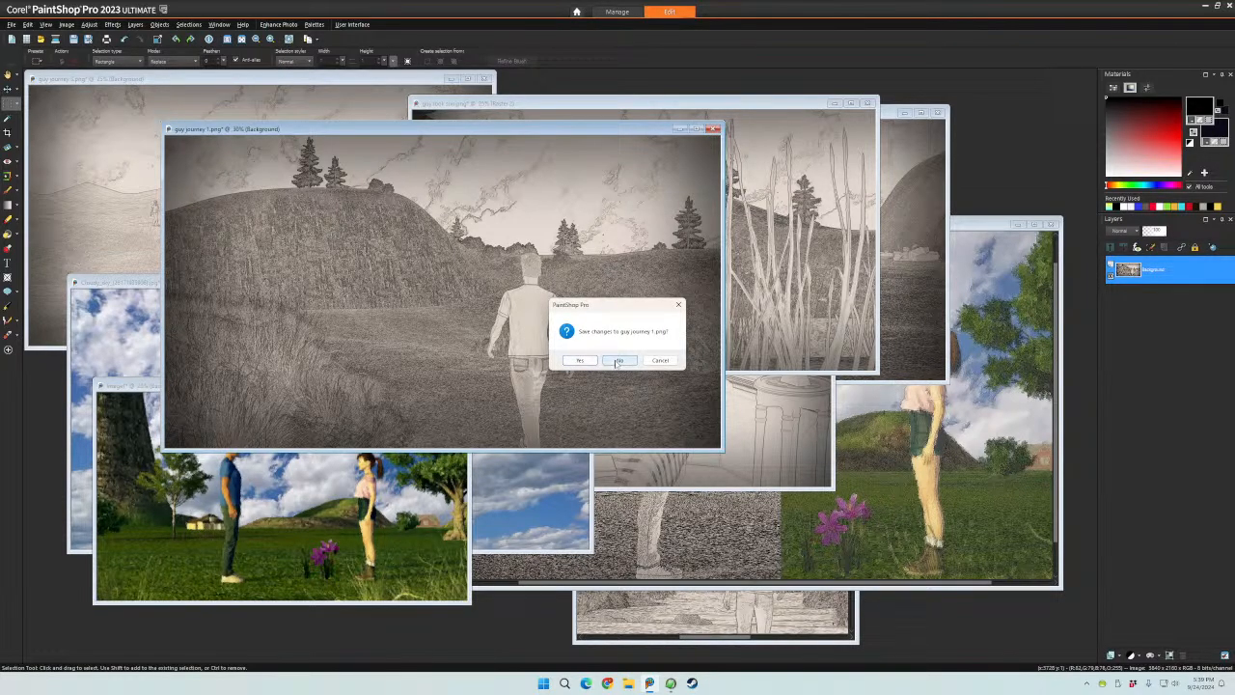
pyautogui.click(660, 361)
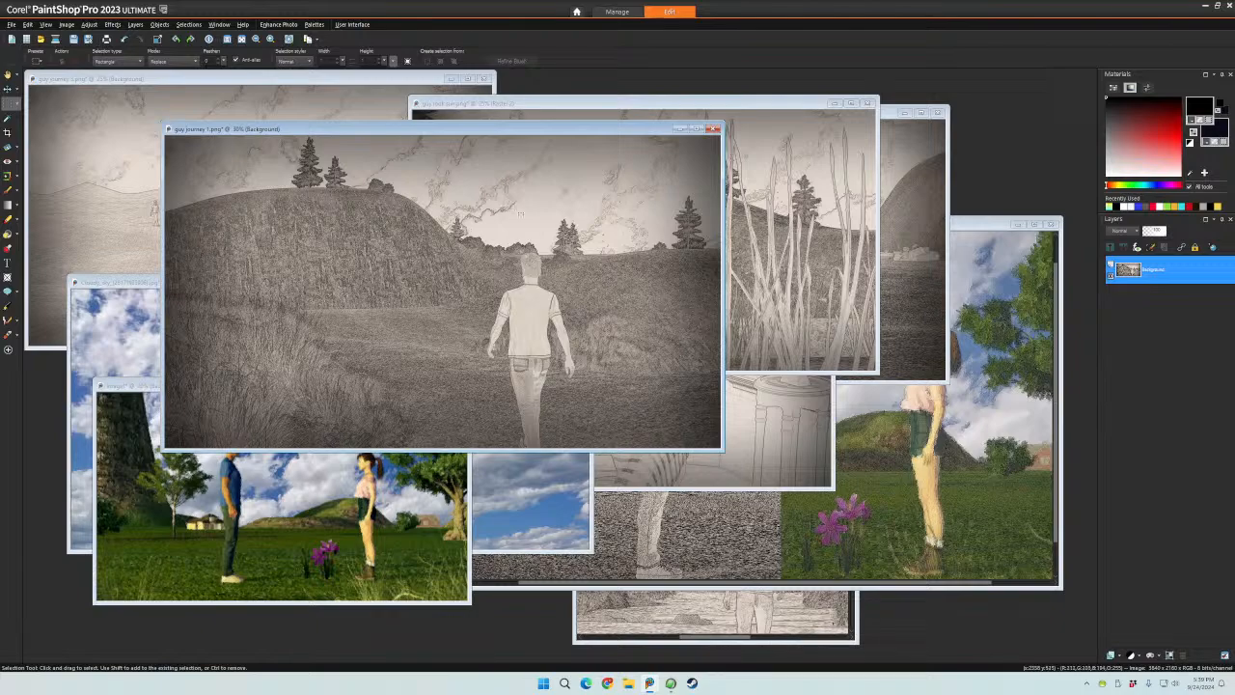
pyautogui.click(715, 128)
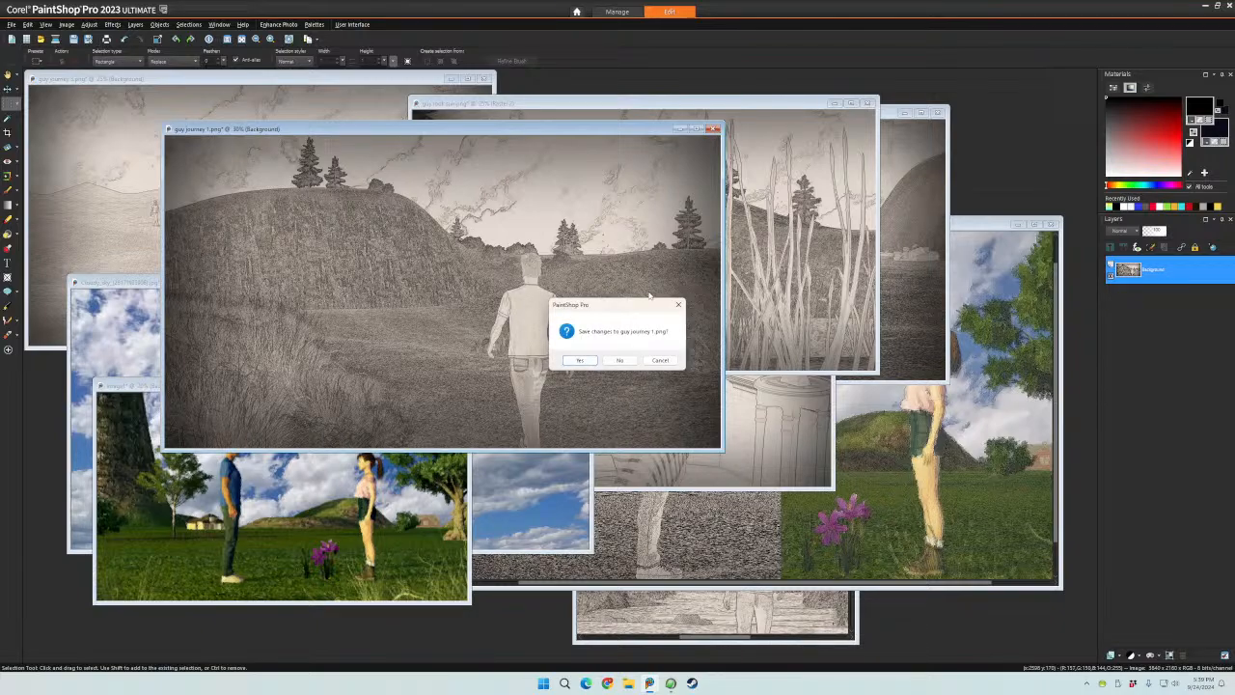
pyautogui.click(620, 361)
# - Close guy look sun.png and guy journey 2.png, discarding the changes to both images
pyautogui.click(868, 103)
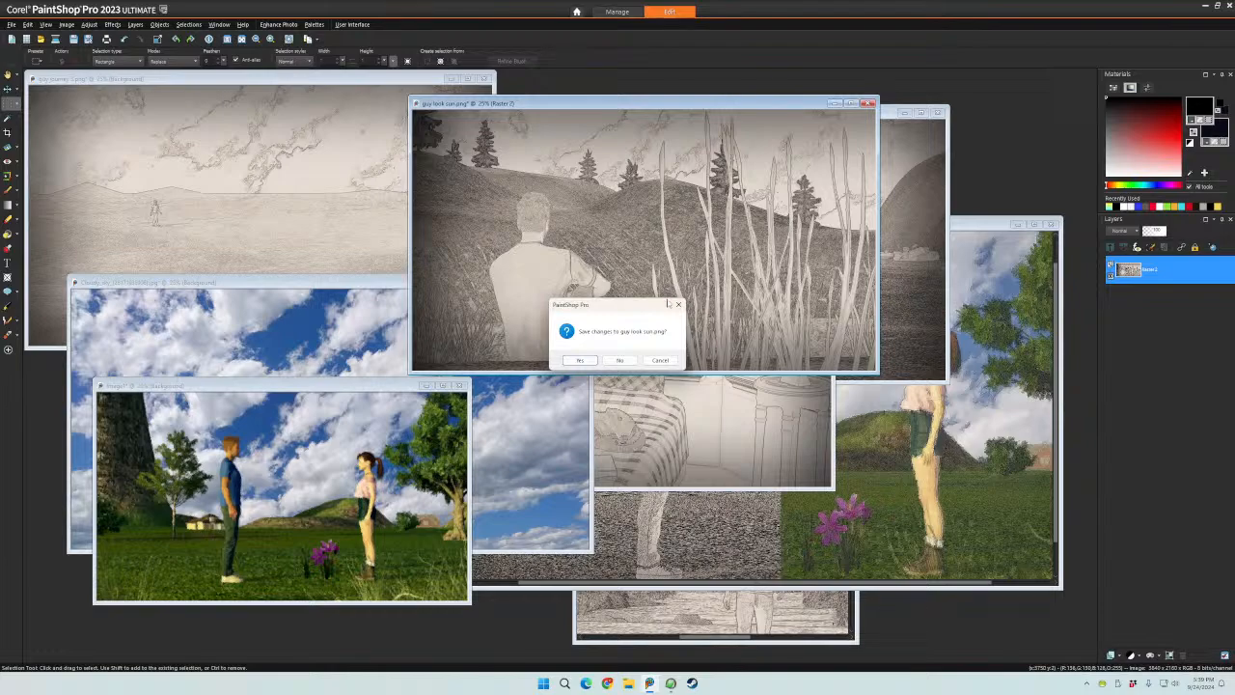
pyautogui.click(620, 360)
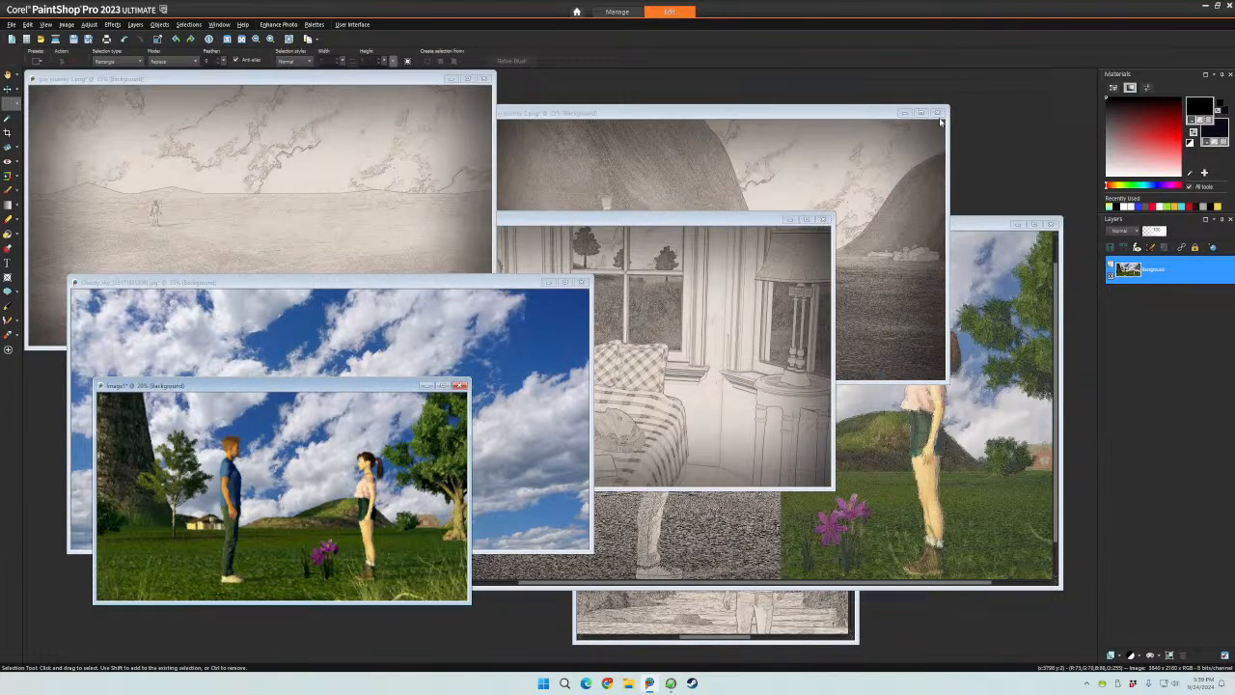
pyautogui.click(936, 112)
pyautogui.click(620, 362)
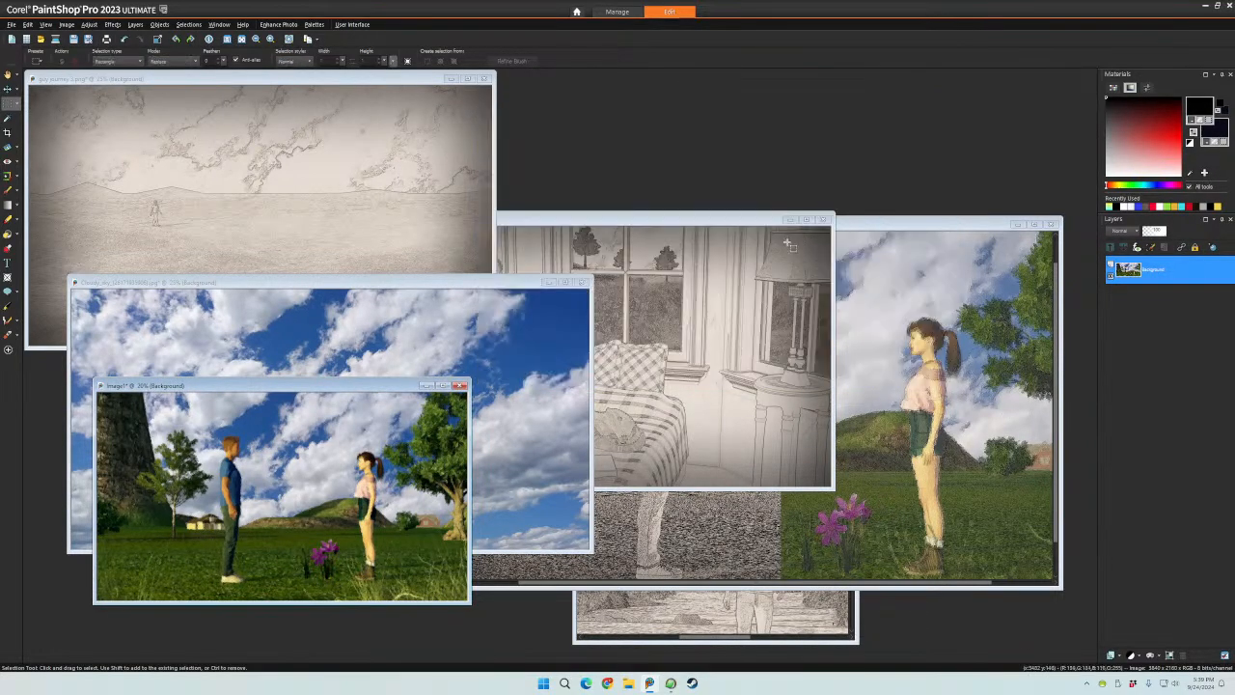
# - Close guy packing.png and the colored two-person scene without saving either image
pyautogui.click(822, 219)
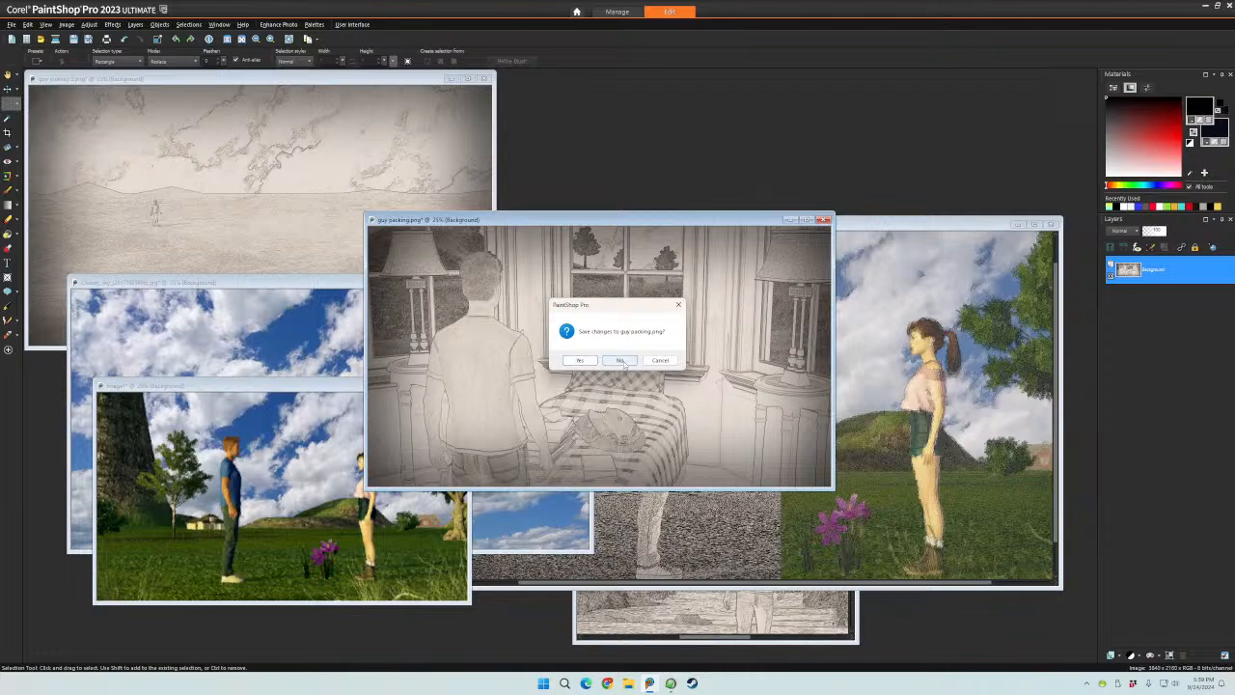
pyautogui.click(620, 359)
pyautogui.click(459, 386)
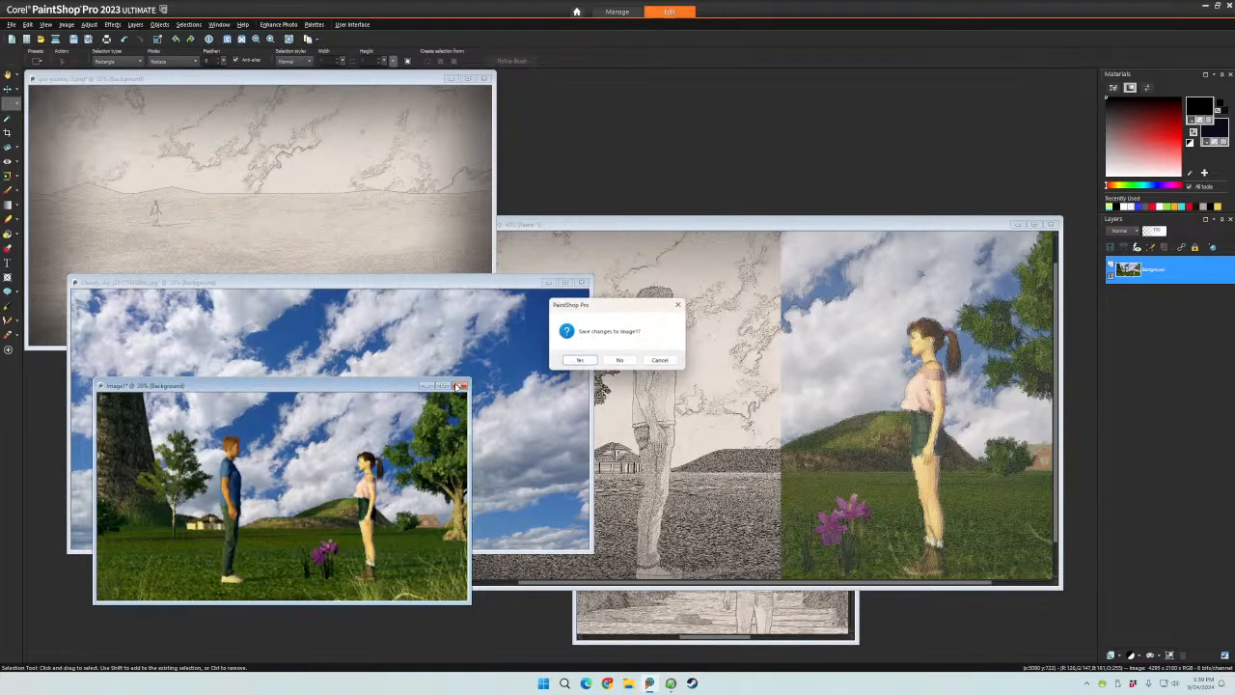
pyautogui.click(620, 360)
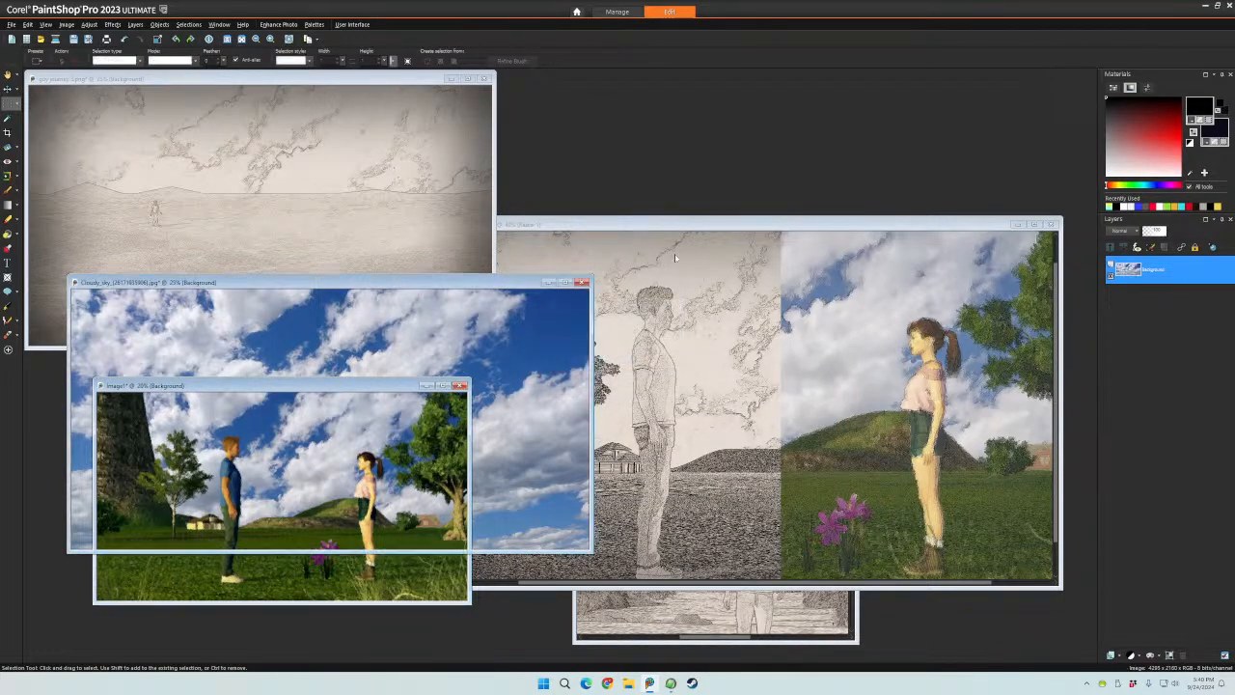
# - Close segue.png without saving and move the effects notes window off the desktop
pyautogui.click(705, 227)
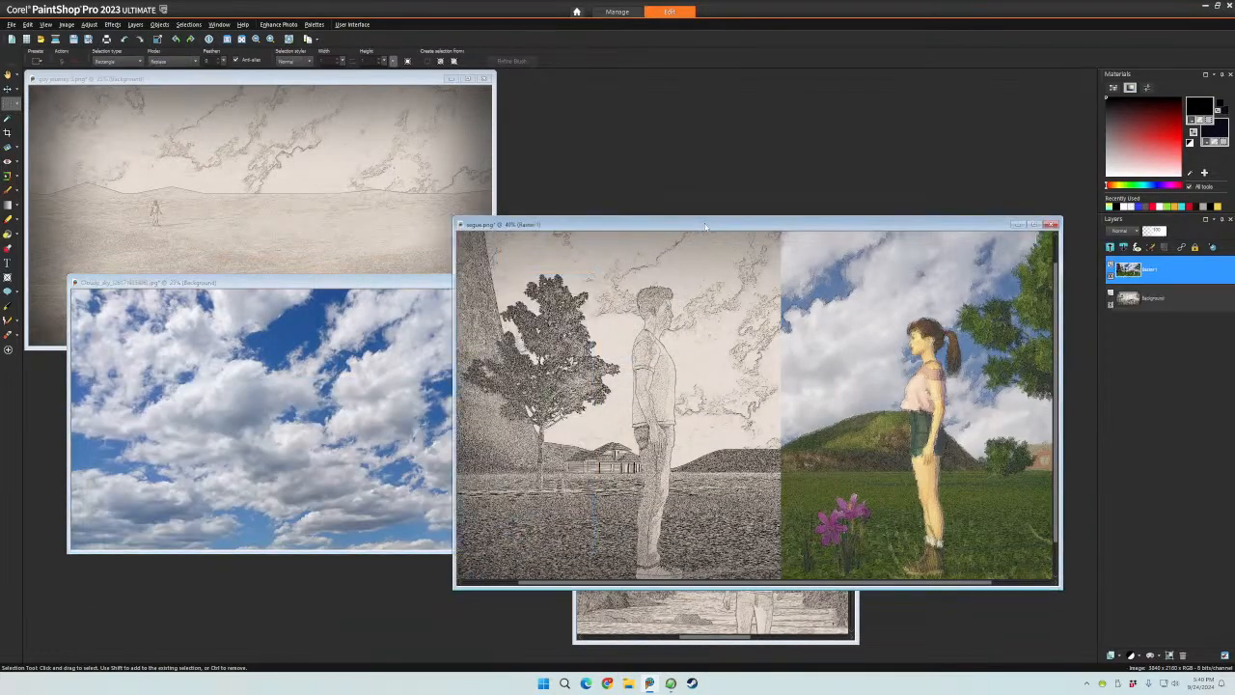
pyautogui.click(1051, 223)
pyautogui.click(620, 360)
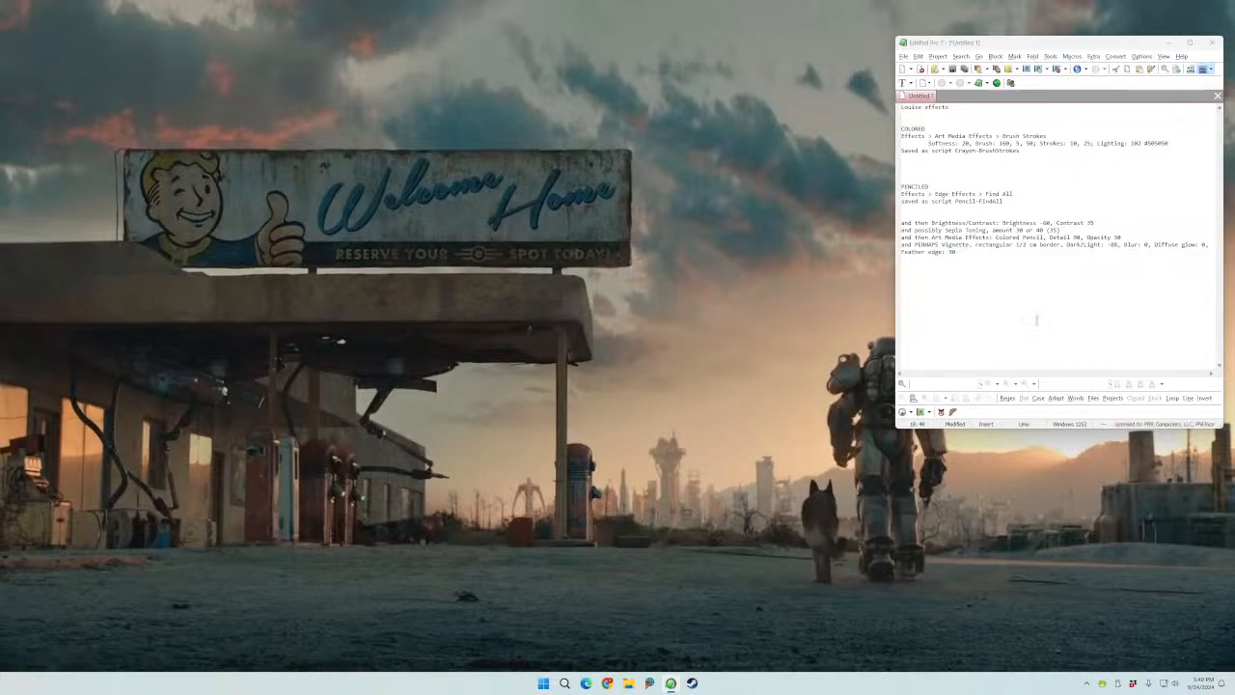
pyautogui.moveTo(1077, 45); pyautogui.dragTo(796, 0)
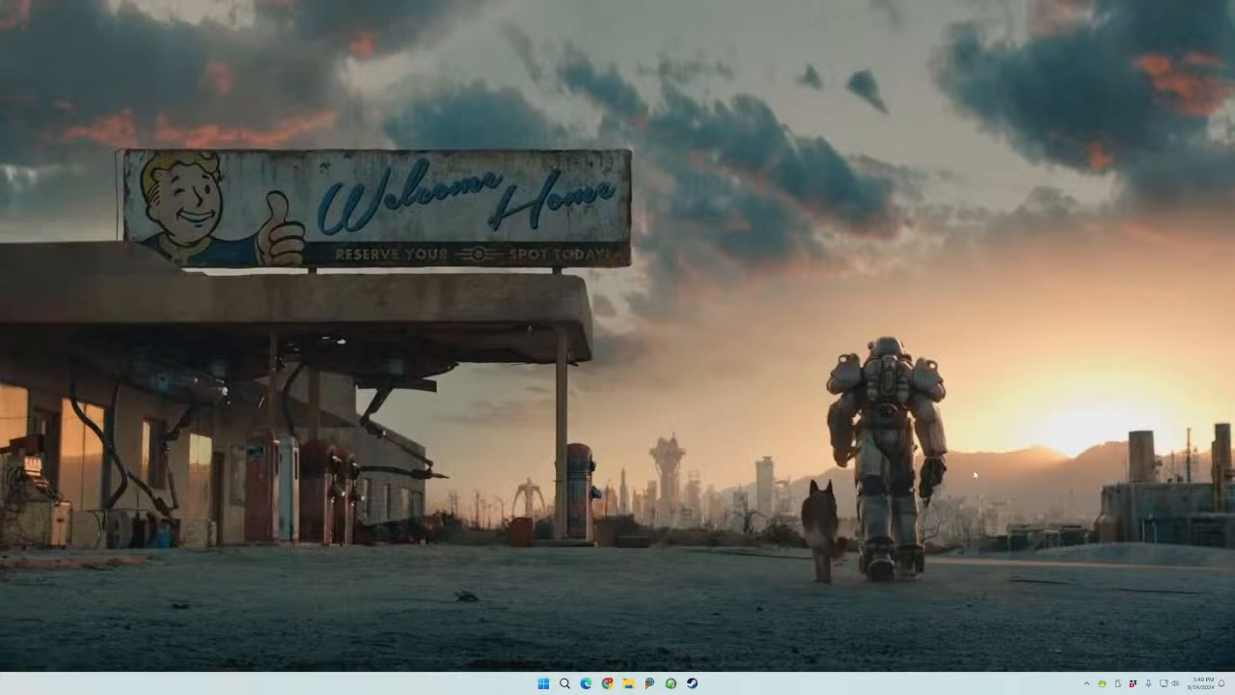
# - Switch to Fallout Shelter by launching the game, and enter Vault 999
pyautogui.click(543, 683)
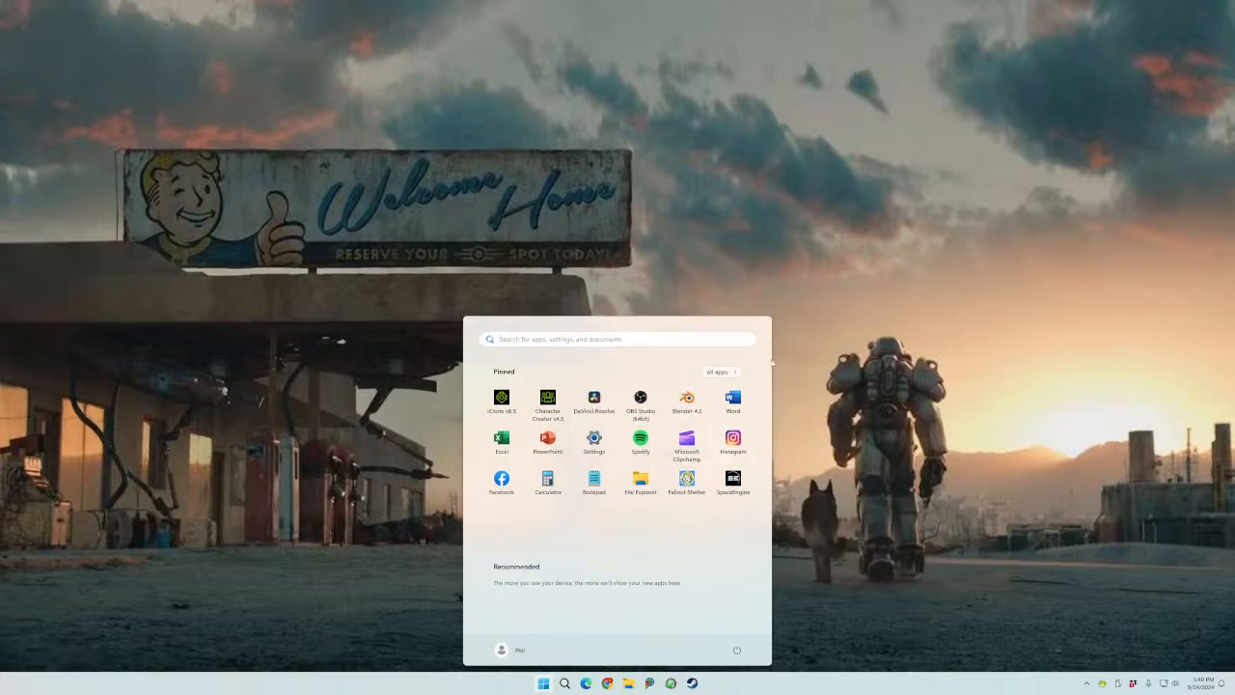
pyautogui.click(686, 479)
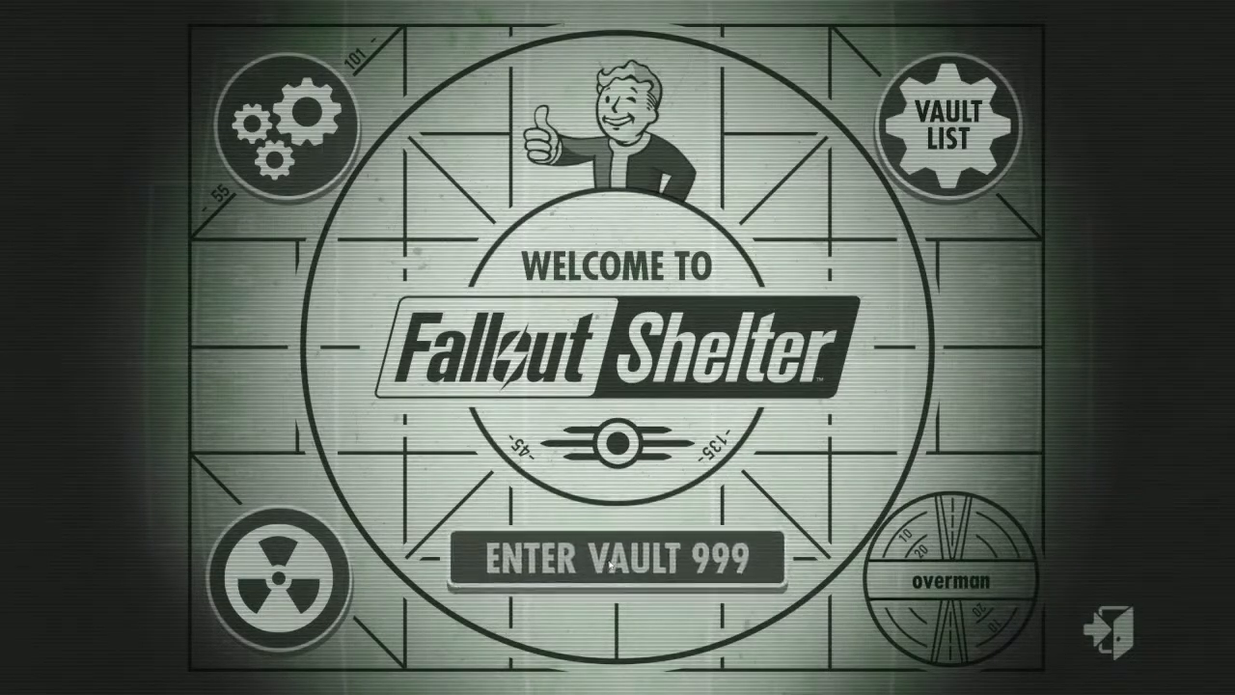
pyautogui.click(609, 564)
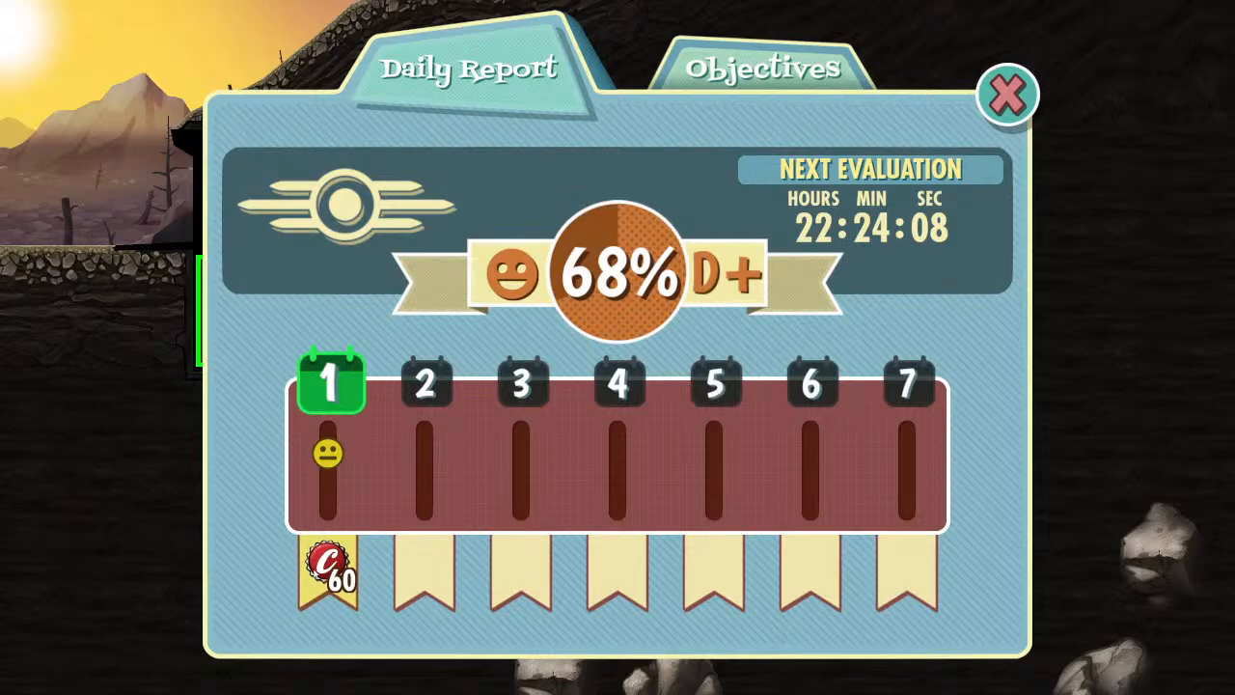
# - Dismiss the daily report and collect the ready power, water and food from the vault's production rooms
pyautogui.click(1003, 95)
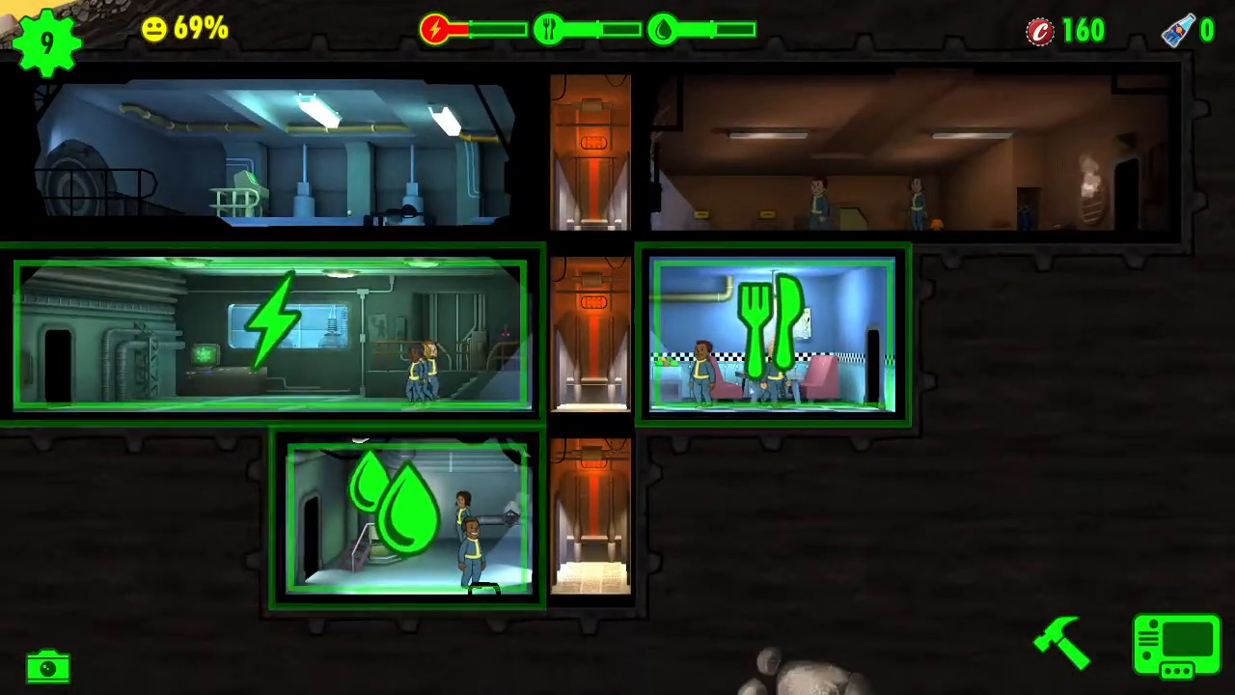
pyautogui.click(424, 508)
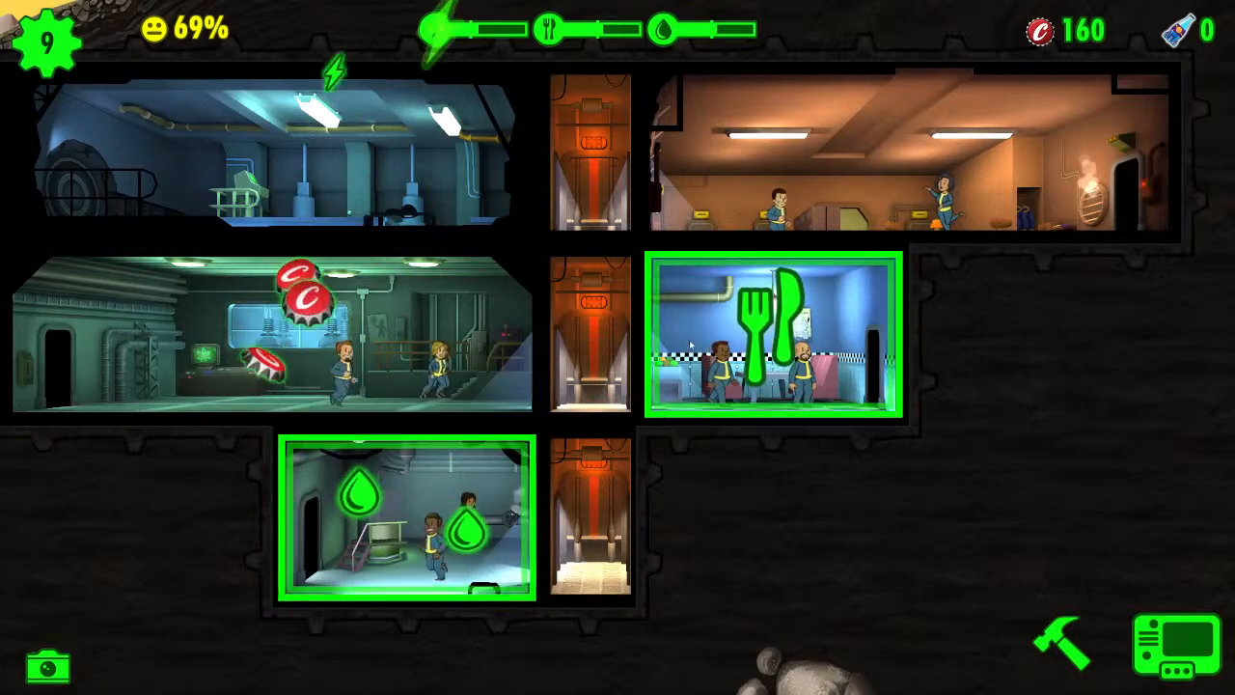
pyautogui.click(776, 328)
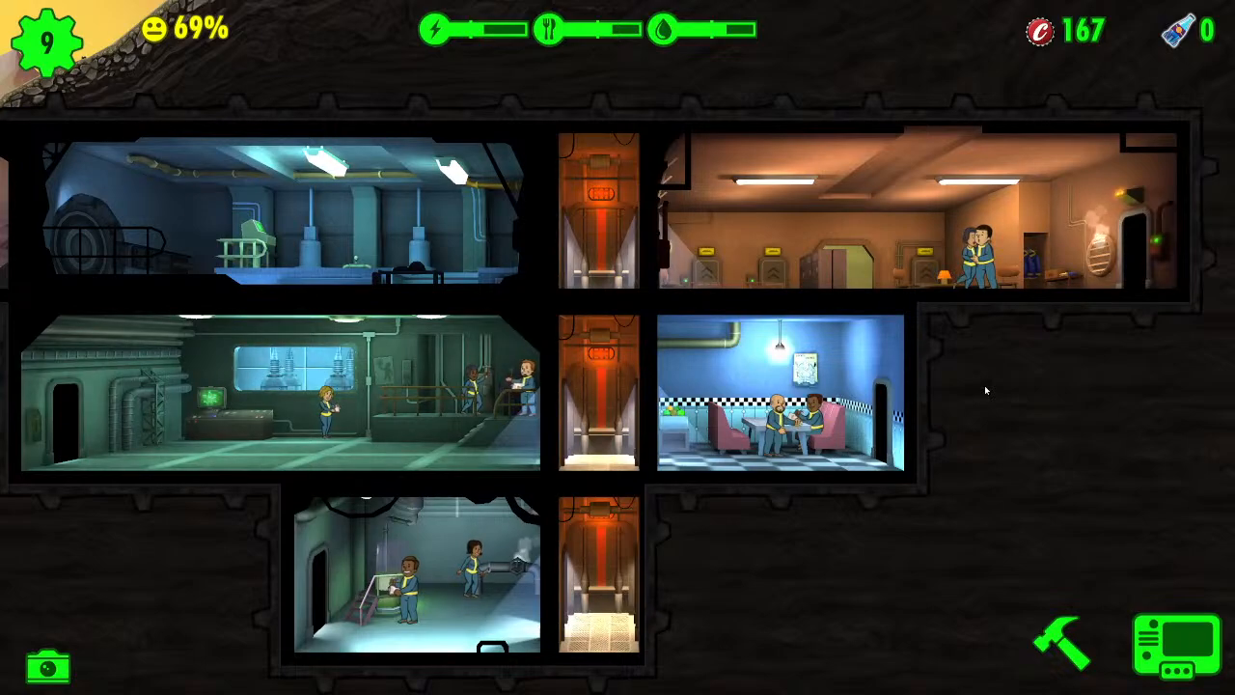
# - Survey the vault's room layout and review the list of current objectives
pyautogui.scroll(-5, 966, 393)
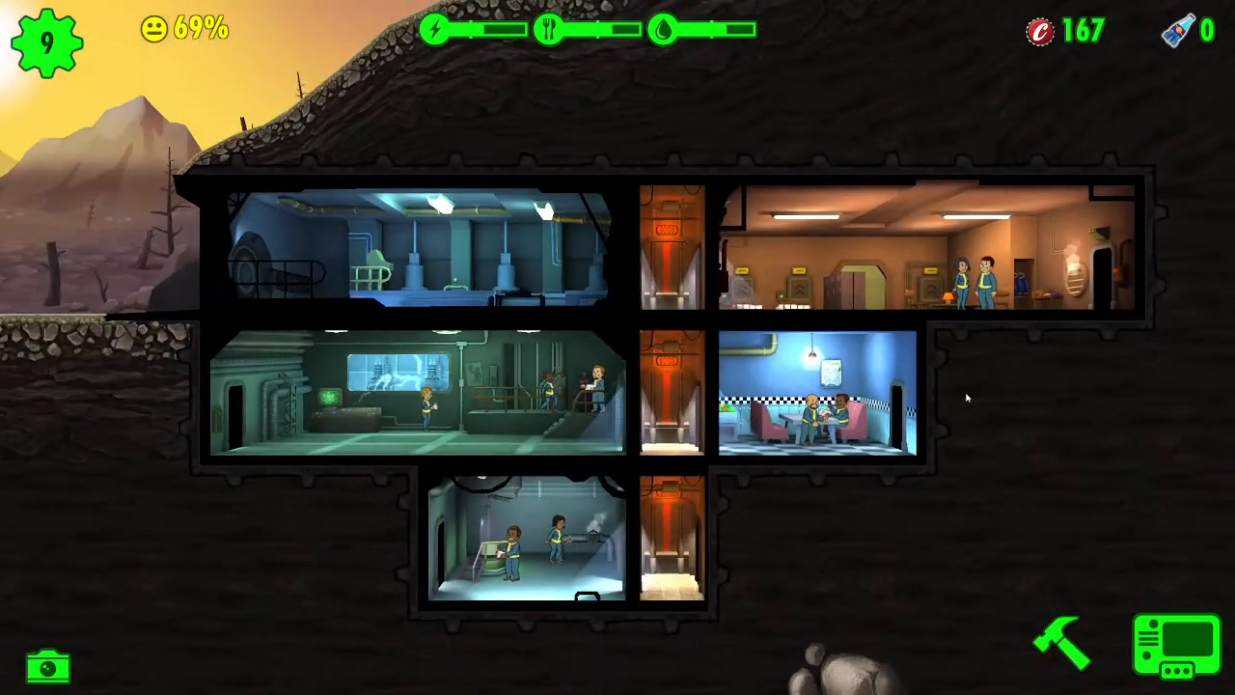
pyautogui.moveTo(989, 389); pyautogui.dragTo(876, 402)
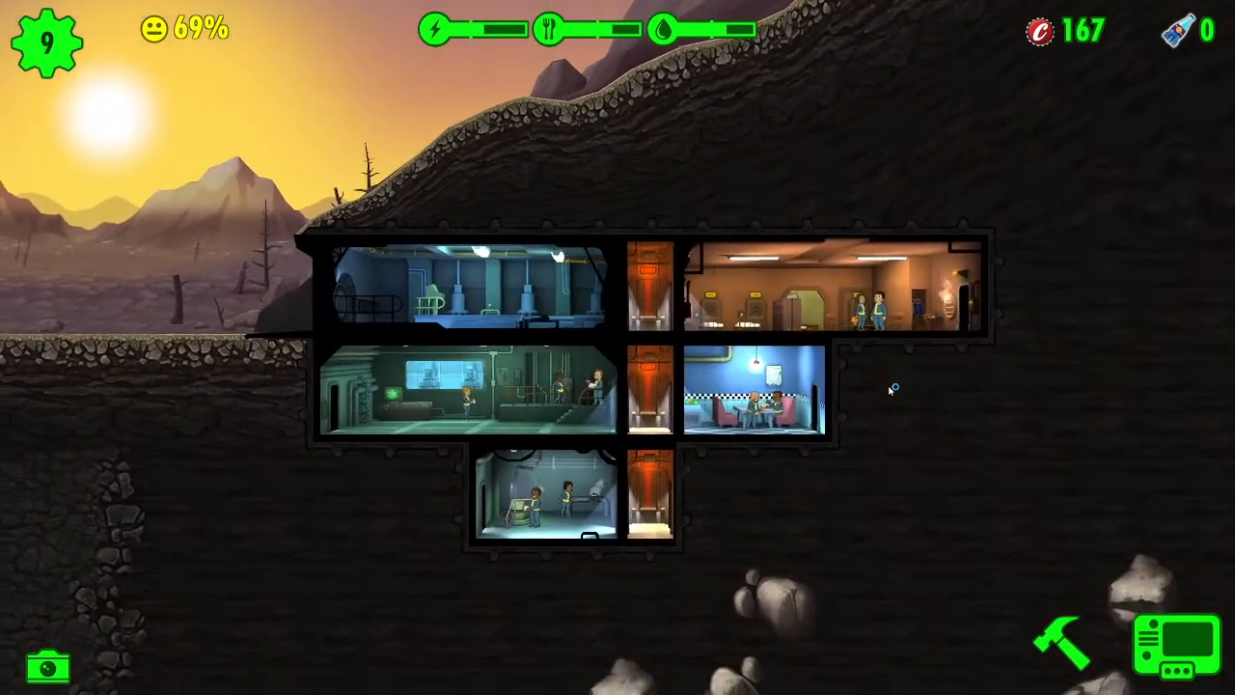
pyautogui.scroll(2, 900, 415)
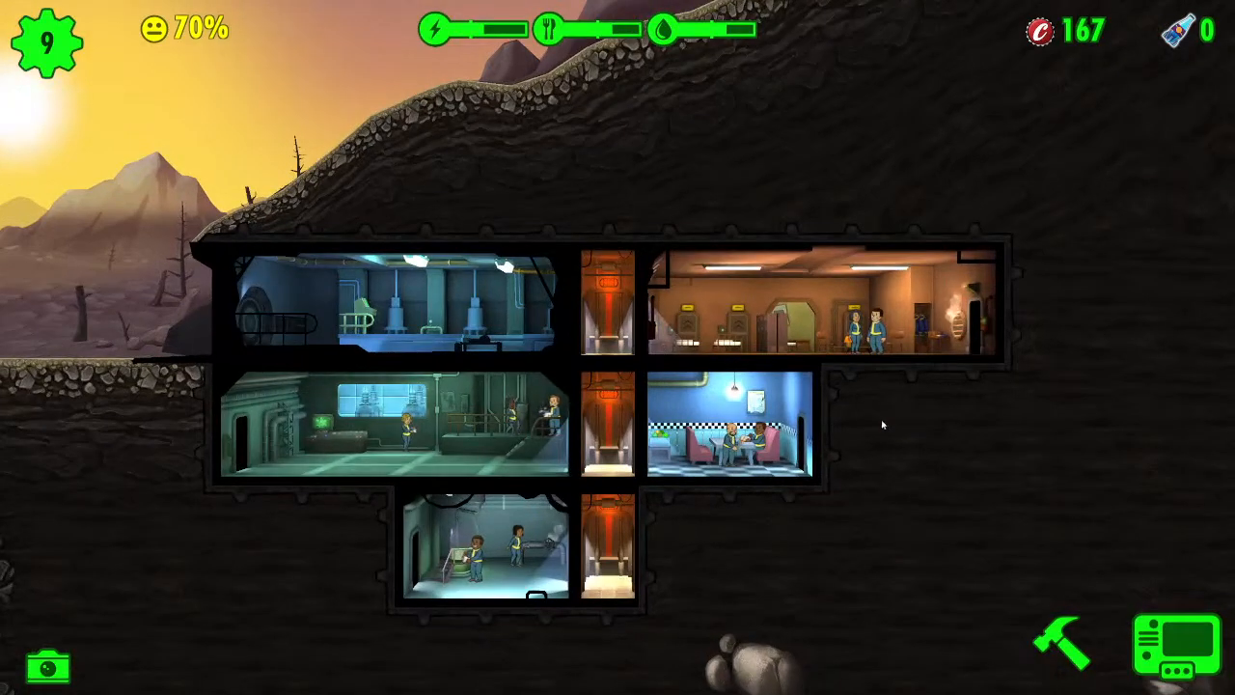
pyautogui.moveTo(882, 424); pyautogui.dragTo(986, 415)
pyautogui.scroll(2, 950, 401)
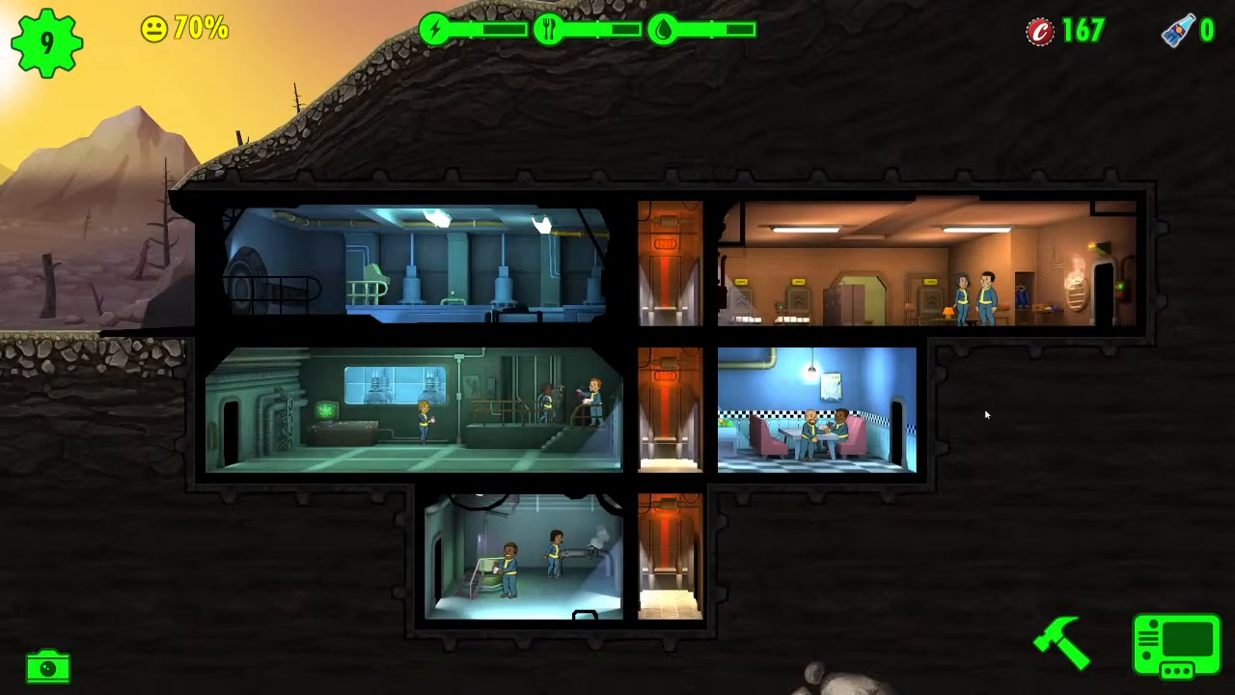
pyautogui.click(1180, 641)
pyautogui.click(1177, 284)
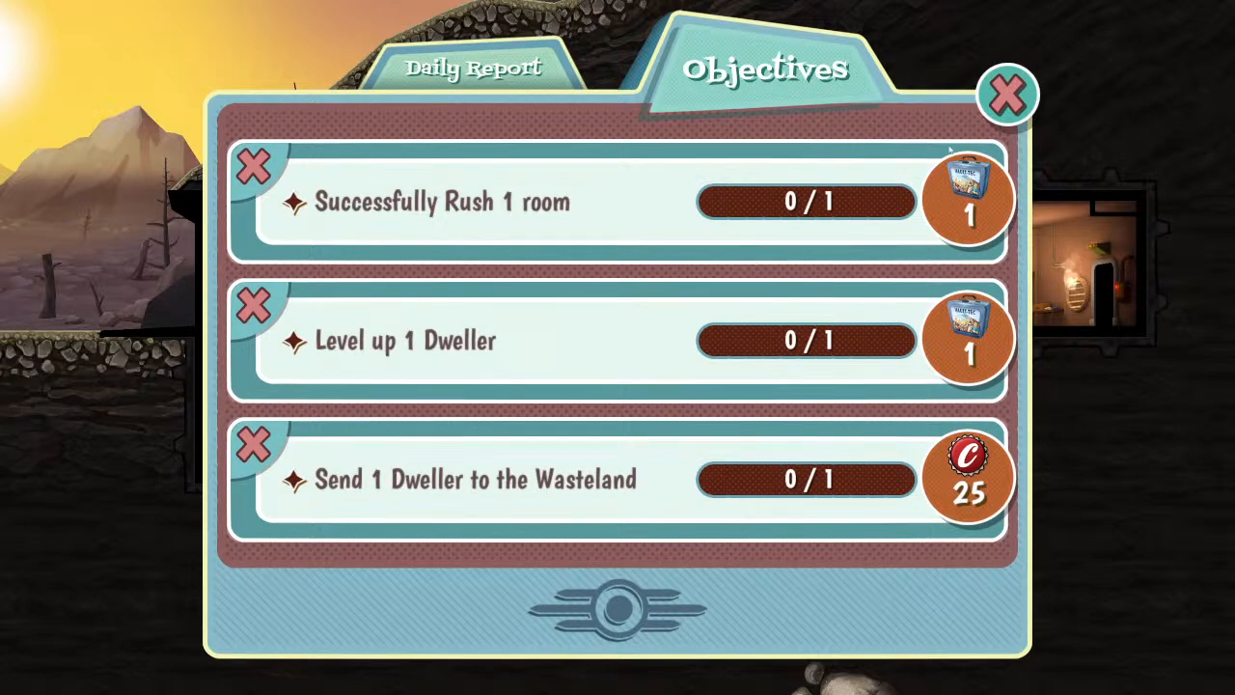
pyautogui.click(1006, 96)
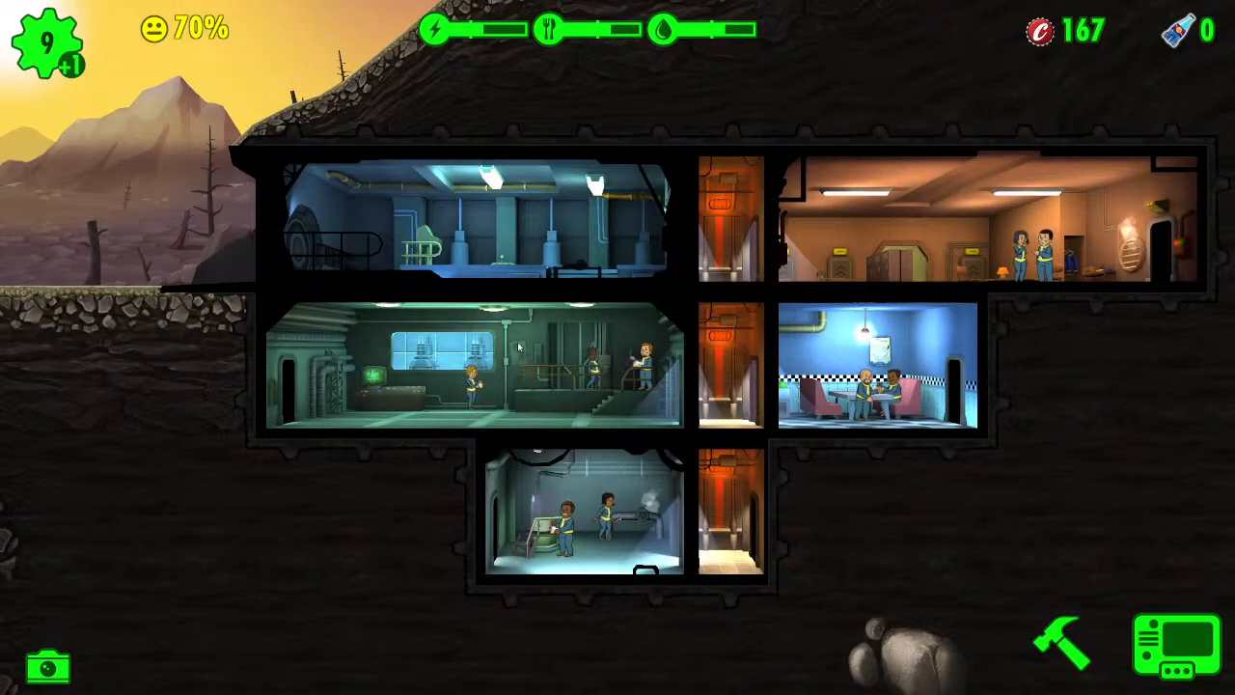
# - Select the power generator room to inspect its production details and look over the ground below the vault
pyautogui.click(518, 347)
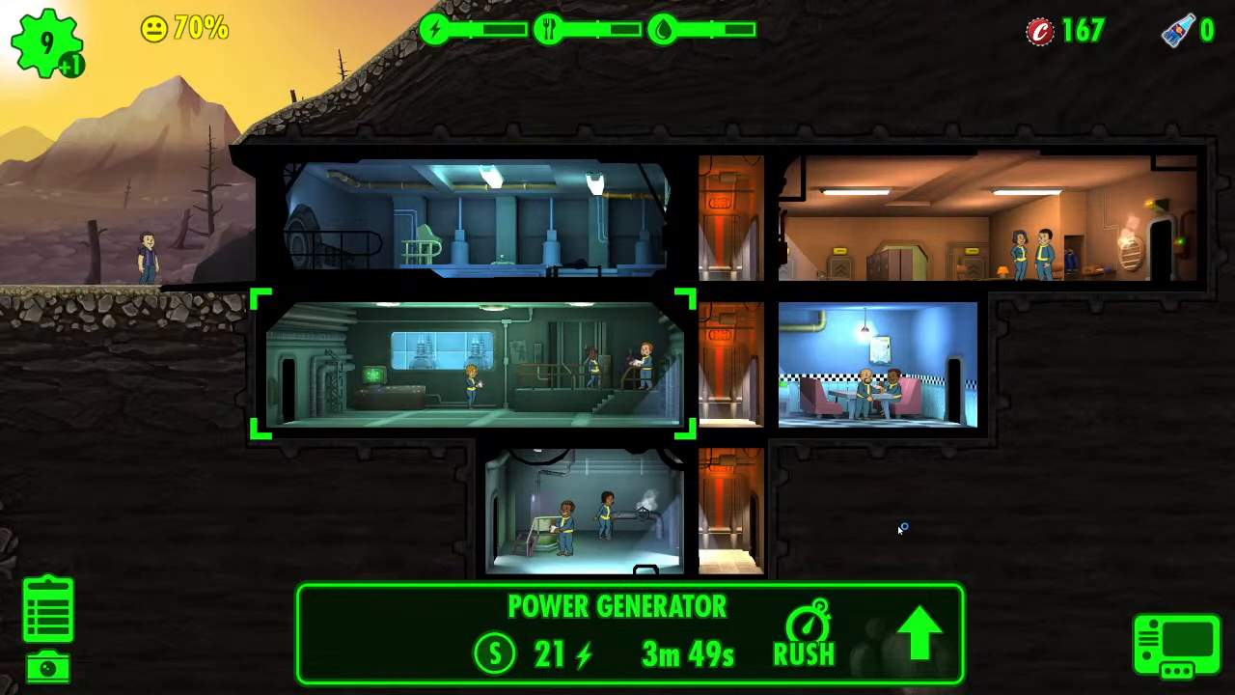
pyautogui.moveTo(891, 506); pyautogui.dragTo(866, 500)
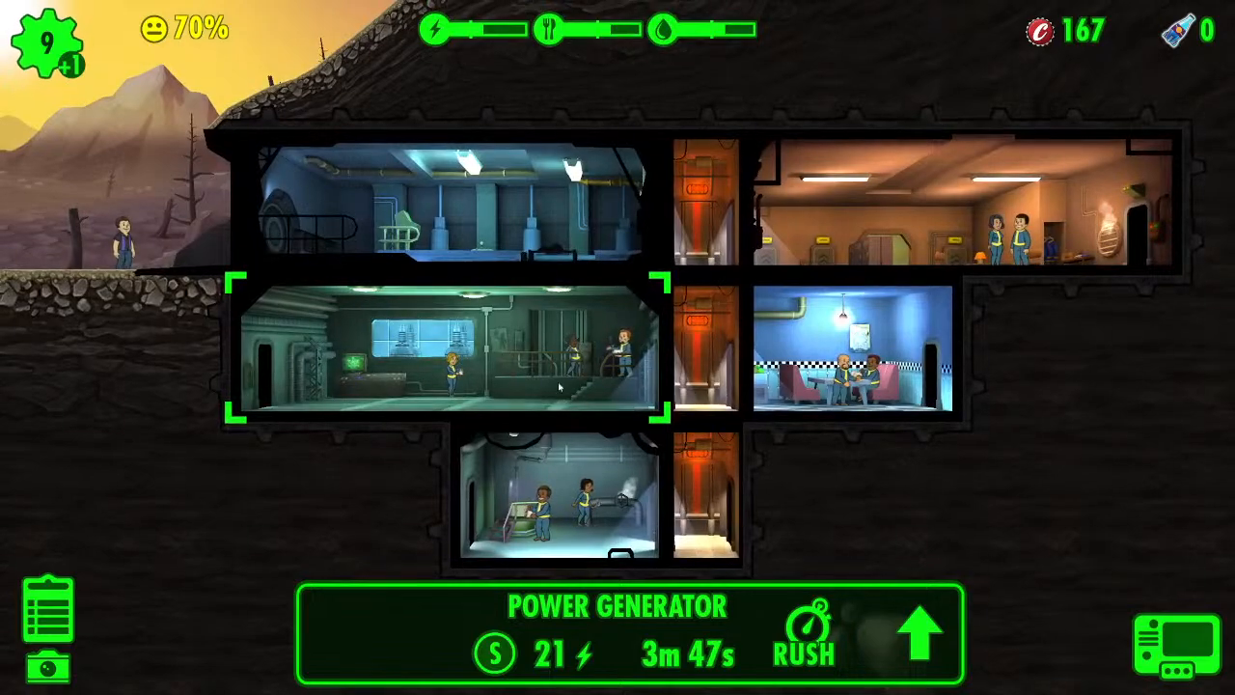
pyautogui.moveTo(634, 670); pyautogui.dragTo(634, 456)
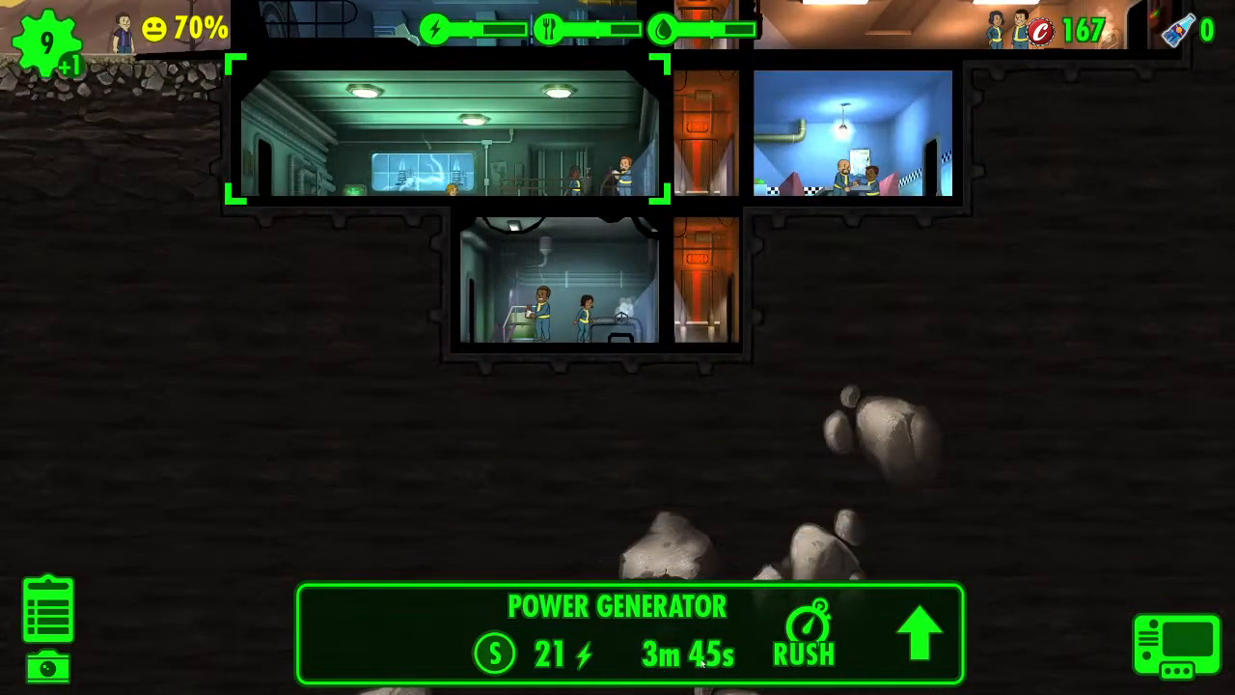
pyautogui.moveTo(718, 369); pyautogui.dragTo(813, 543)
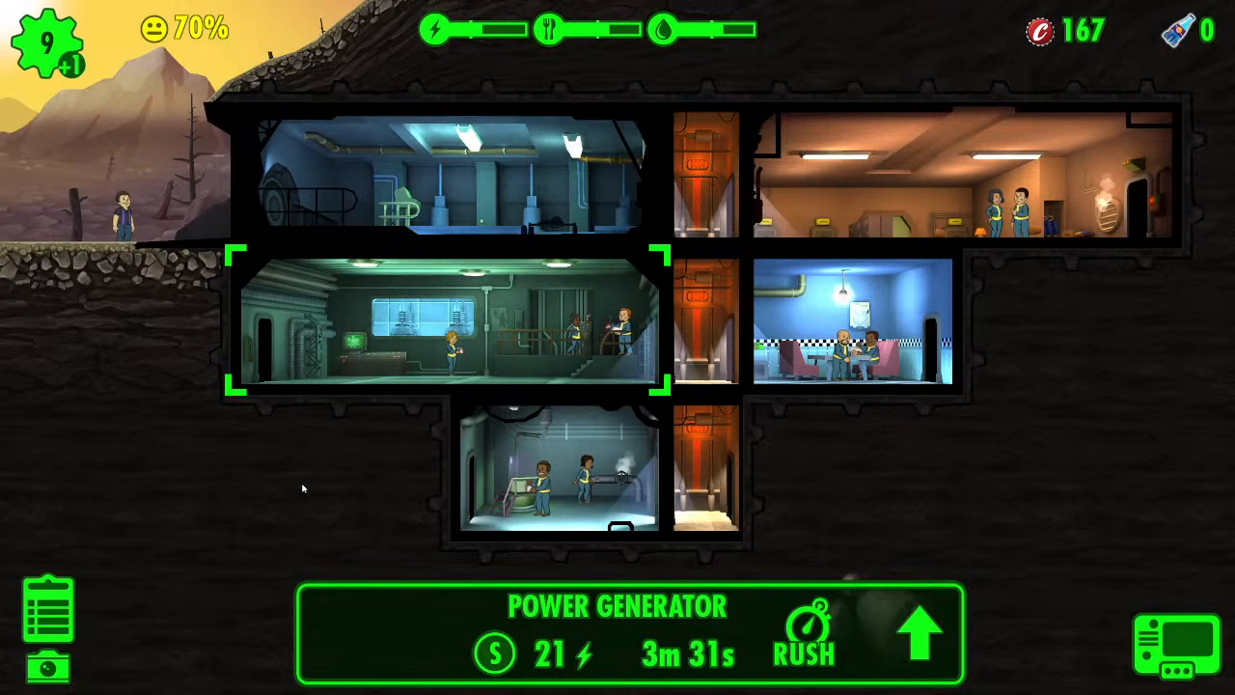
pyautogui.moveTo(296, 484); pyautogui.dragTo(277, 503)
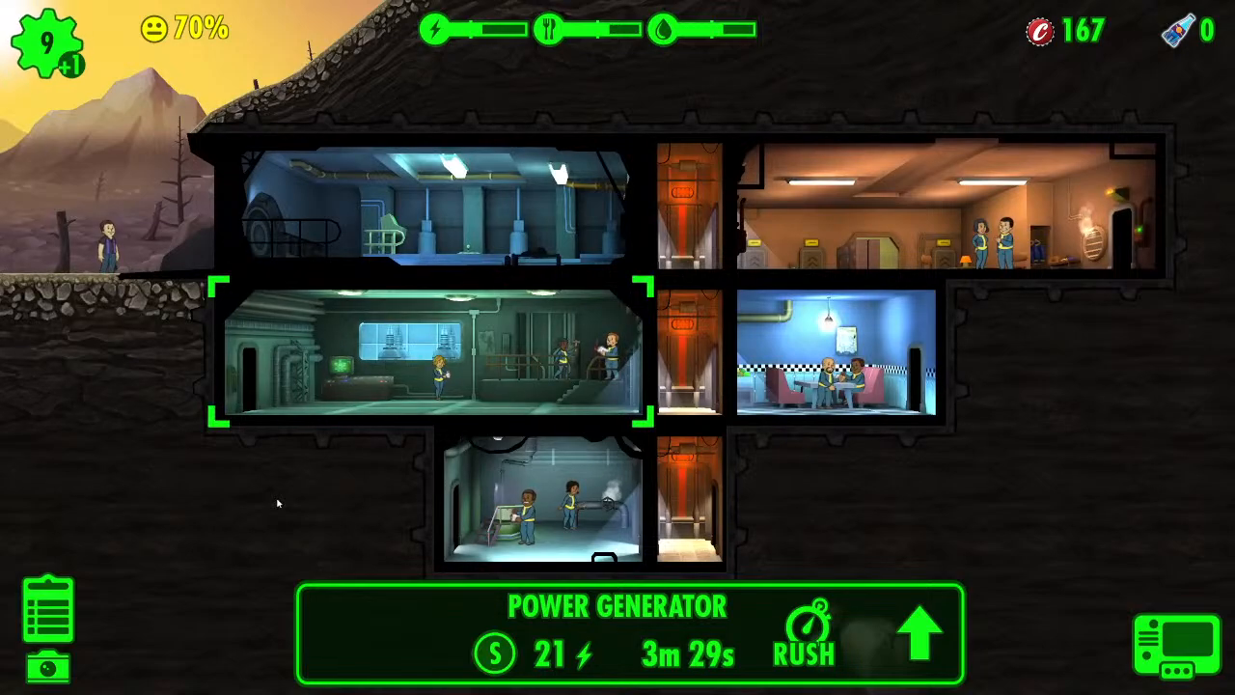
# - Open the stats of the newcomer waiting outside the vault and make the dweller's name editable
pyautogui.click(108, 246)
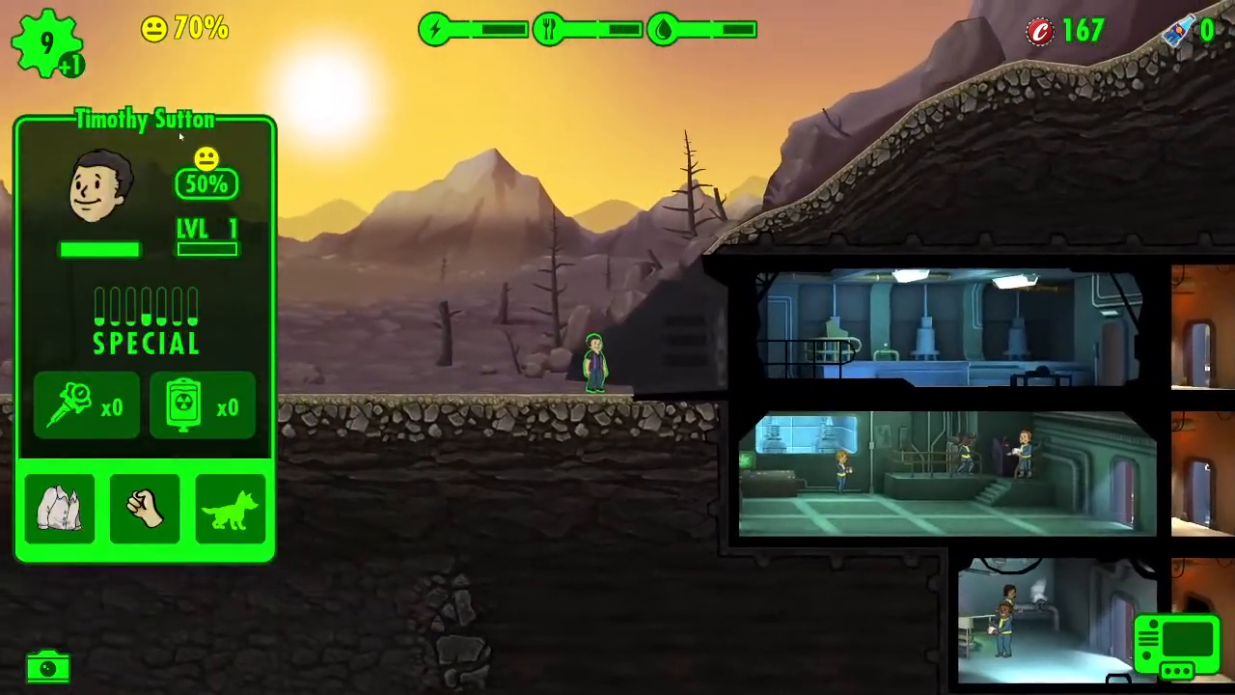
pyautogui.click(175, 120)
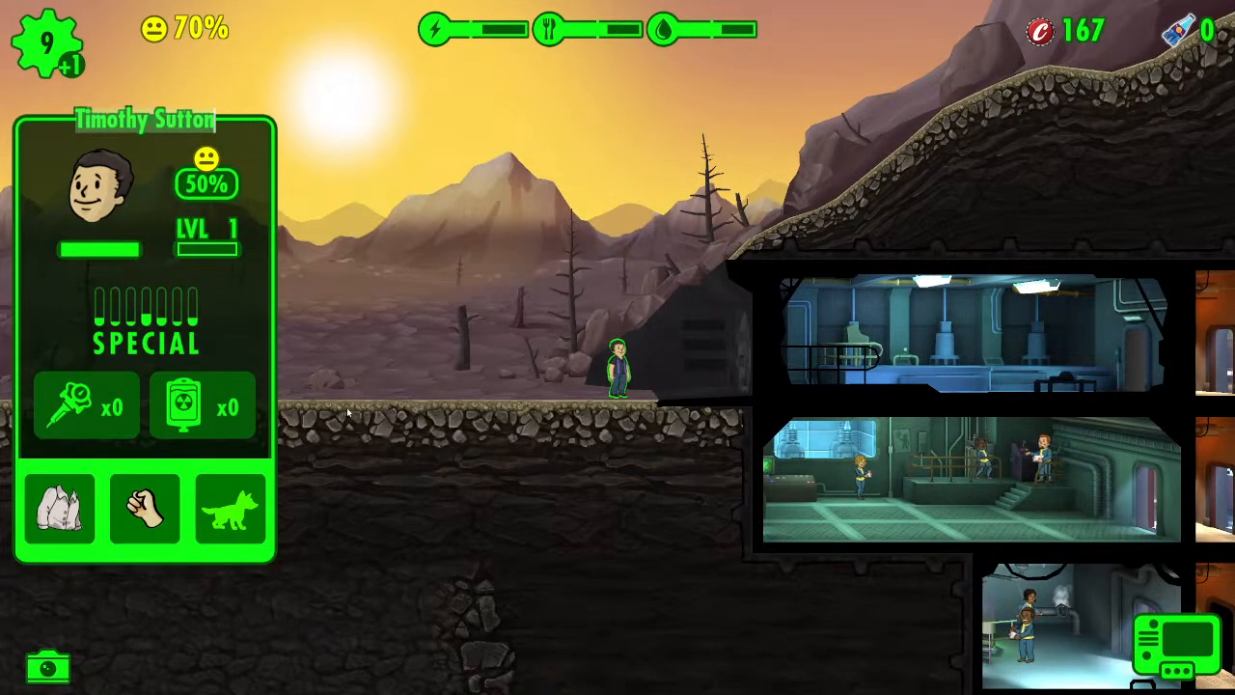
pyautogui.moveTo(664, 545); pyautogui.dragTo(358, 505)
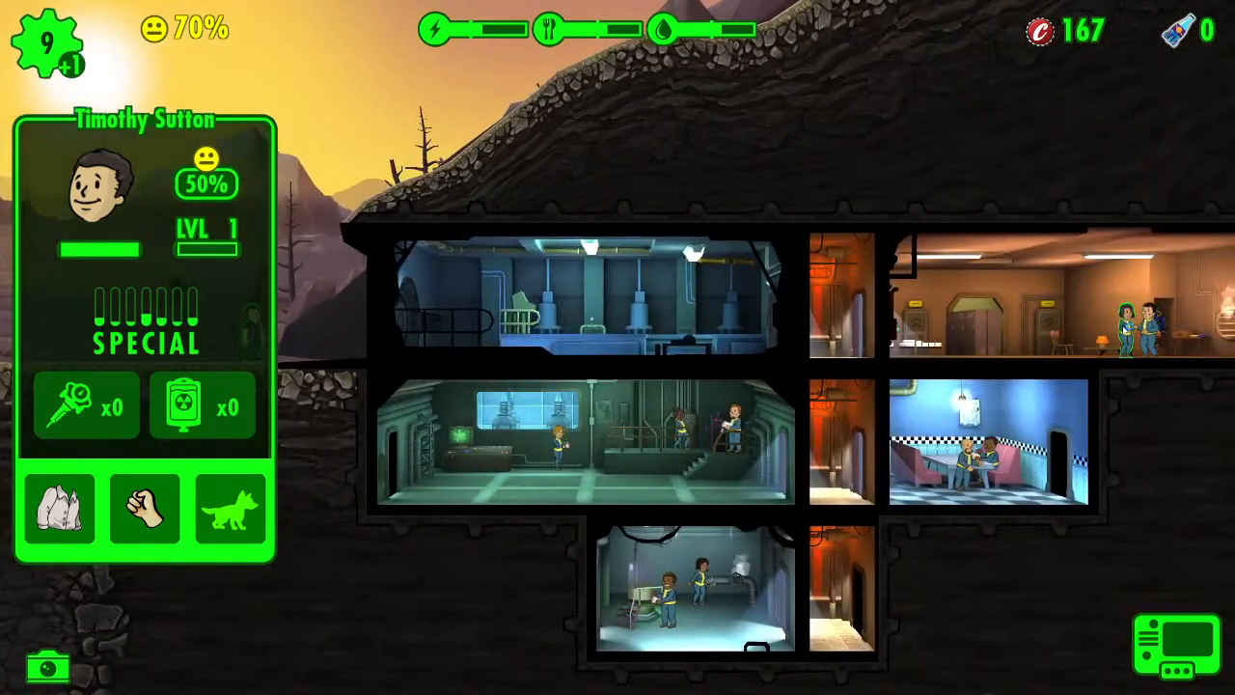
# - Examine the living quarters and the couple inside it up close
pyautogui.click(1127, 328)
pyautogui.click(608, 333)
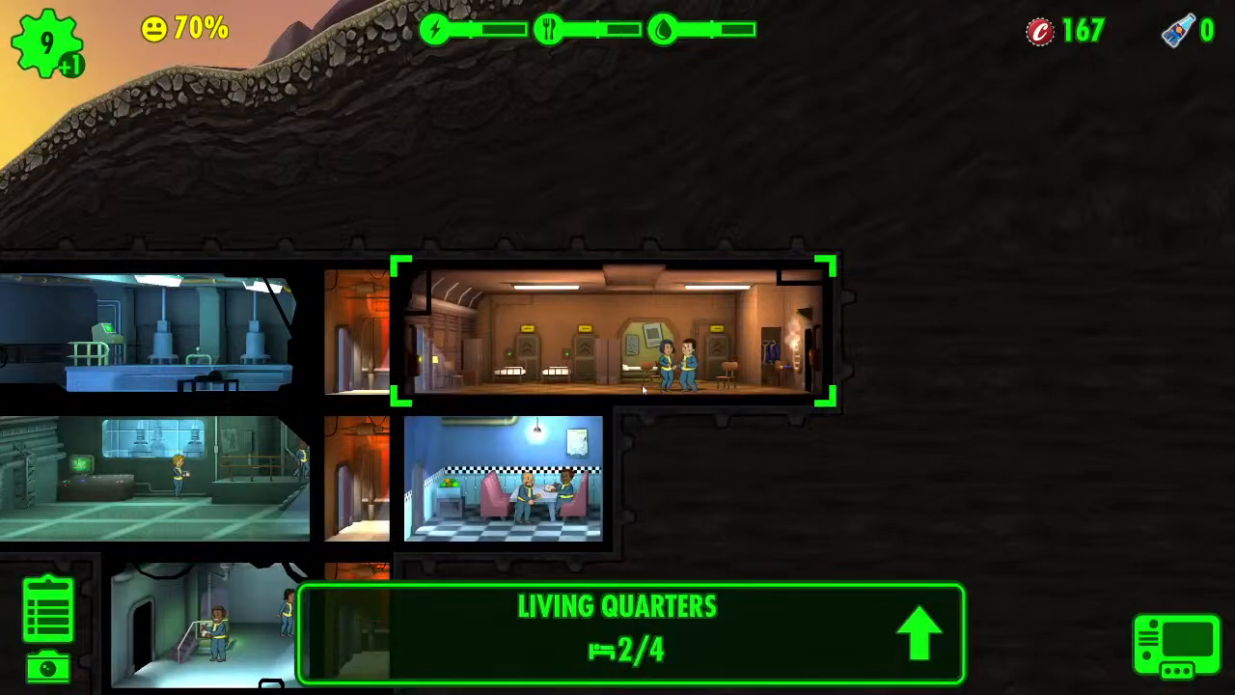
pyautogui.click(675, 381)
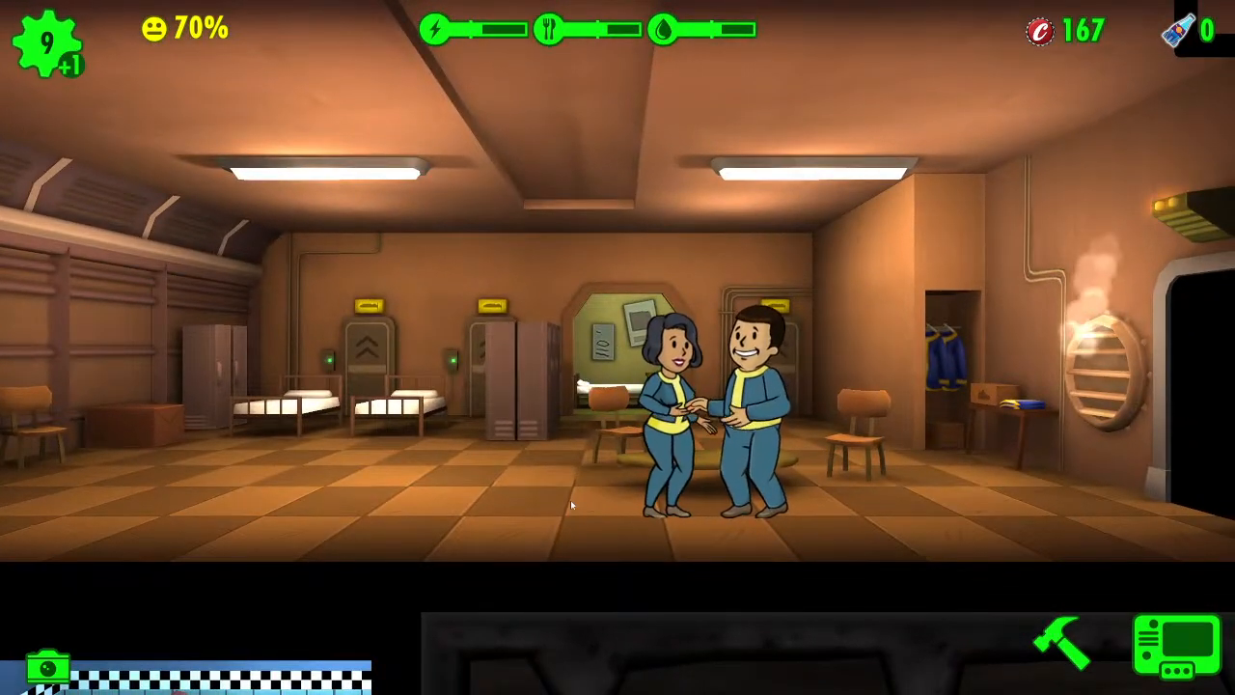
pyautogui.scroll(2, 542, 494)
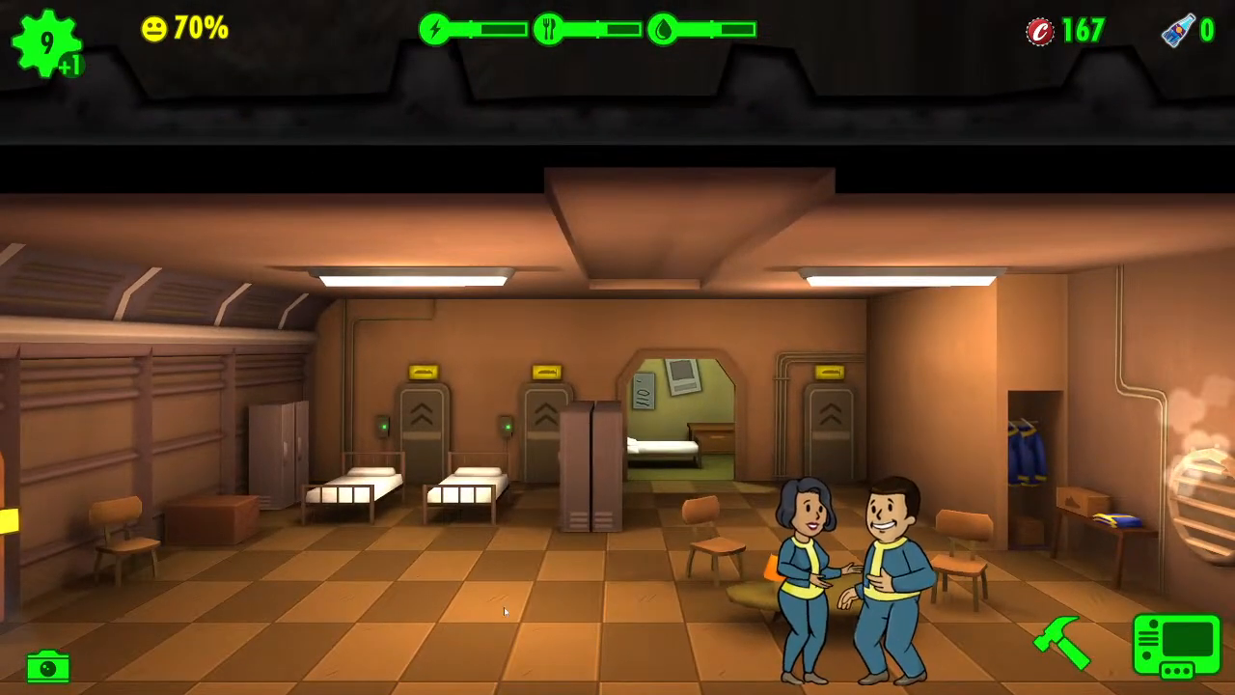
pyautogui.scroll(-3, 503, 609)
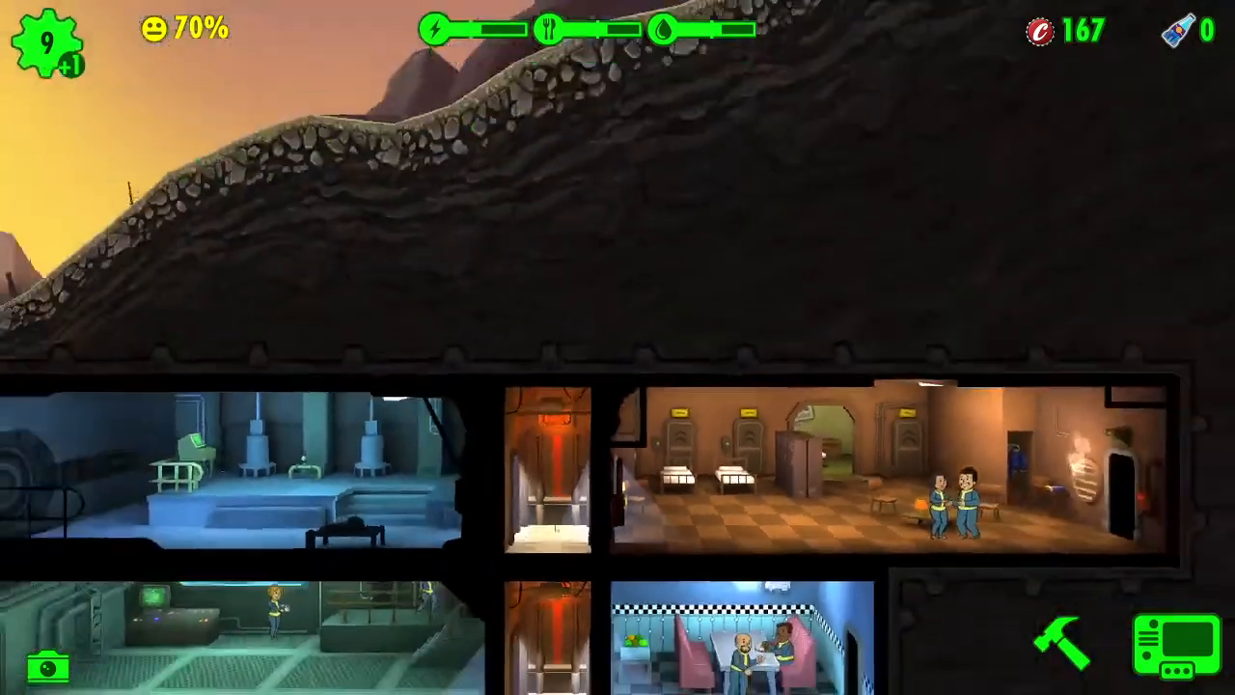
pyautogui.scroll(-2, 555, 528)
pyautogui.moveTo(588, 457); pyautogui.dragTo(675, 316)
pyautogui.moveTo(187, 316); pyautogui.dragTo(323, 373)
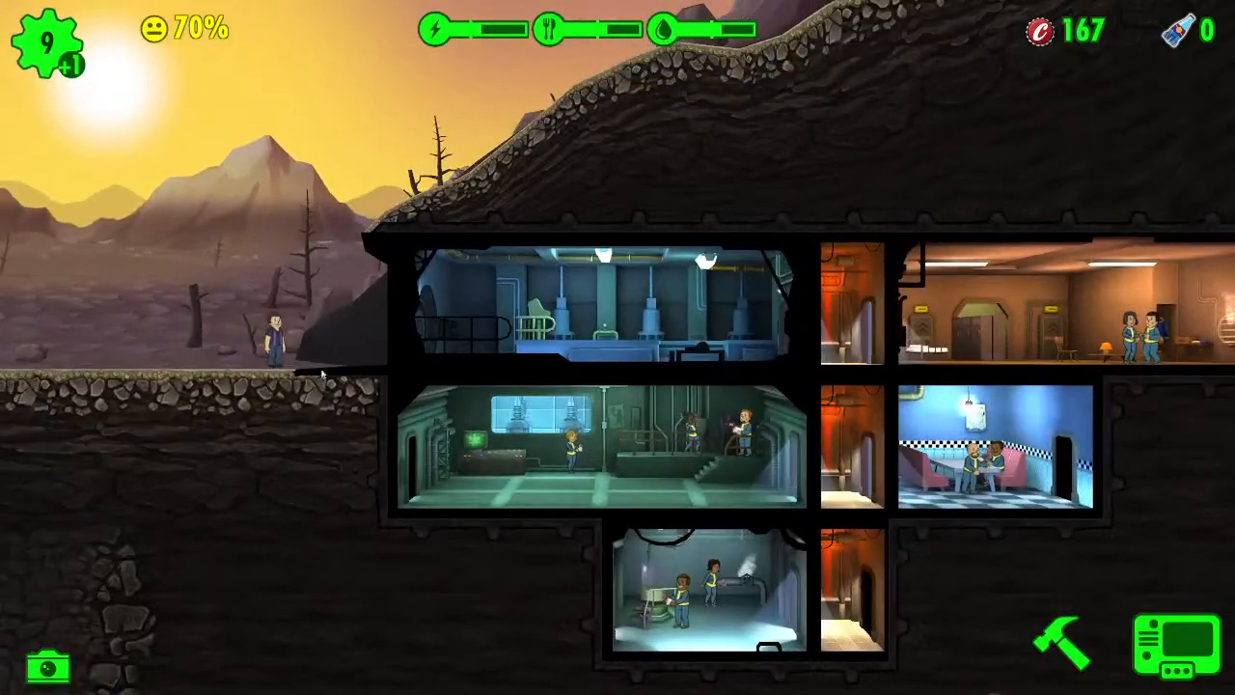
# - Check the name of the woman in the living quarters, and rename the newcomer outside the vault as Future Viewer 3
pyautogui.click(277, 338)
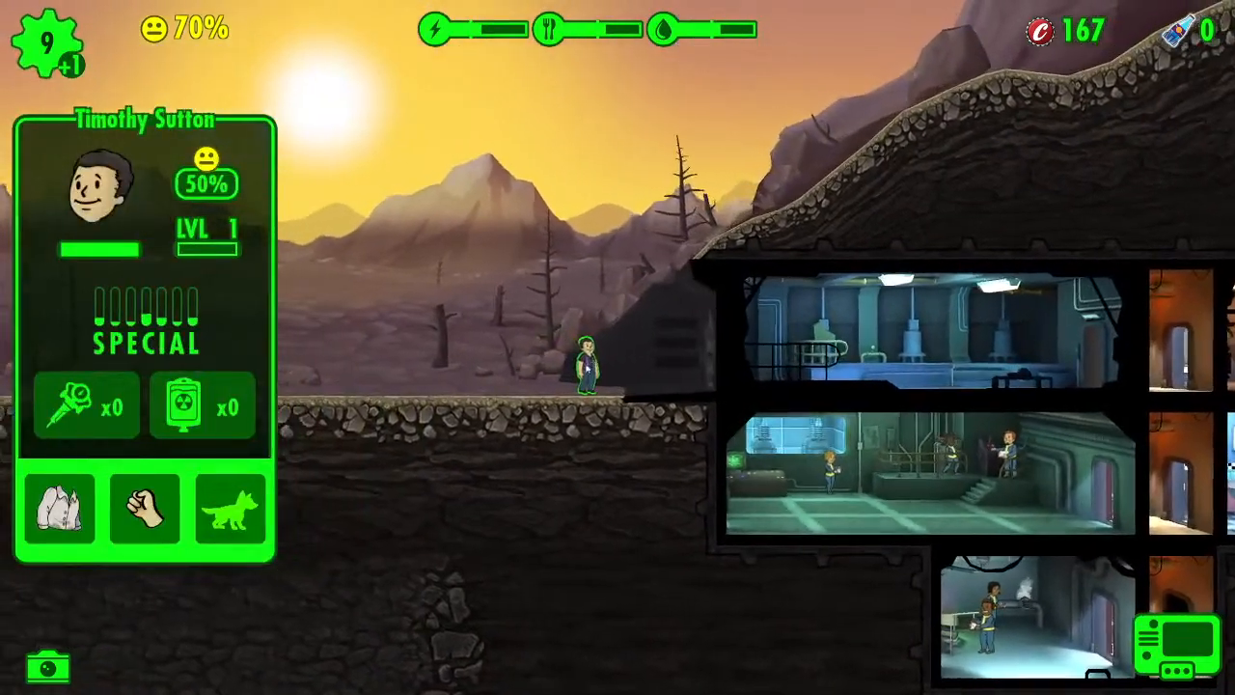
pyautogui.moveTo(604, 361); pyautogui.dragTo(527, 260)
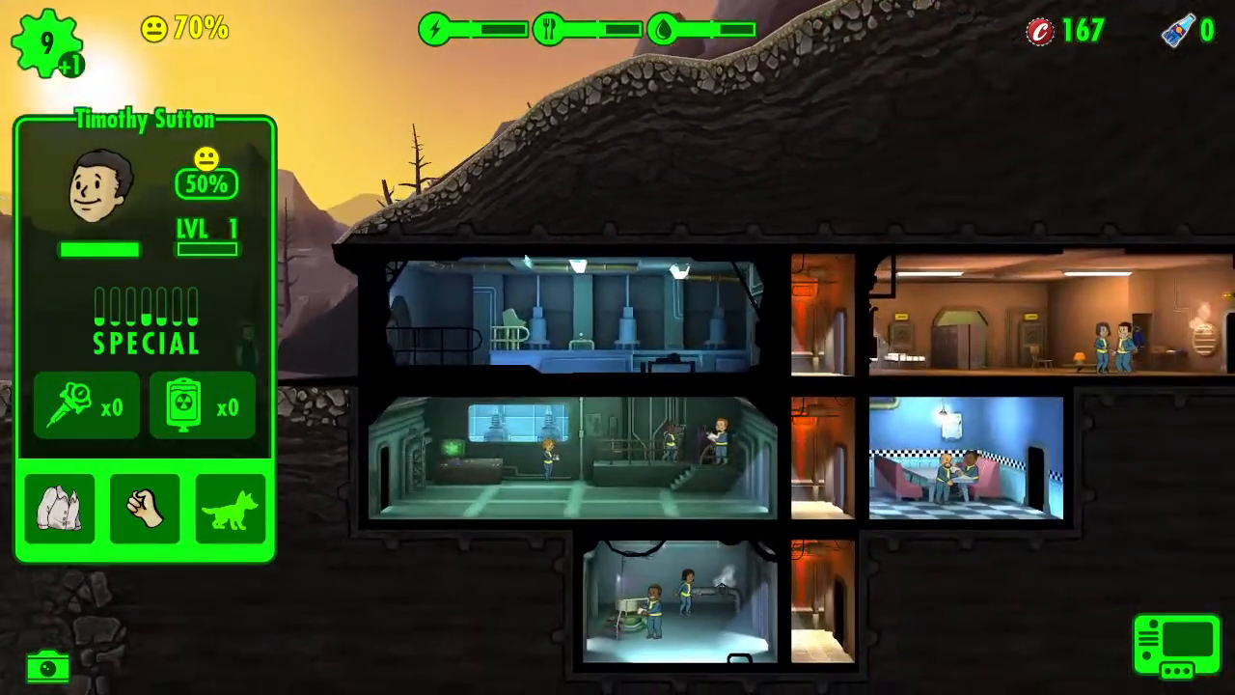
pyautogui.click(1097, 351)
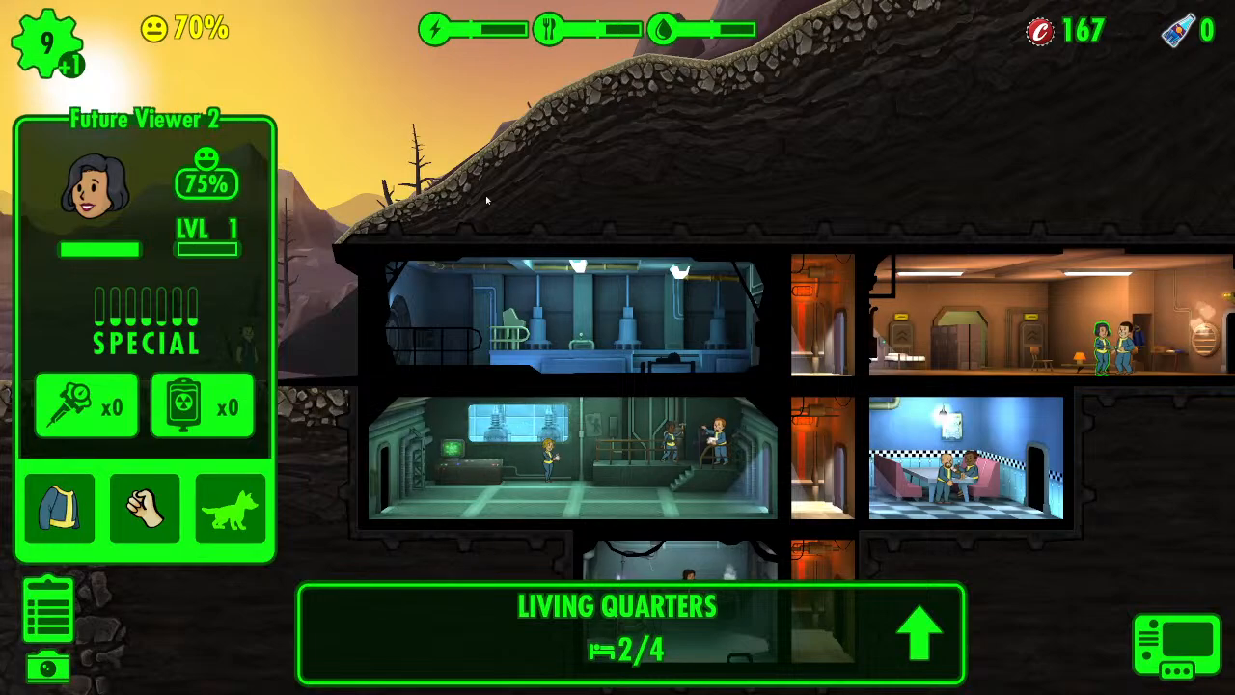
pyautogui.moveTo(487, 200); pyautogui.dragTo(736, 258)
pyautogui.click(577, 324)
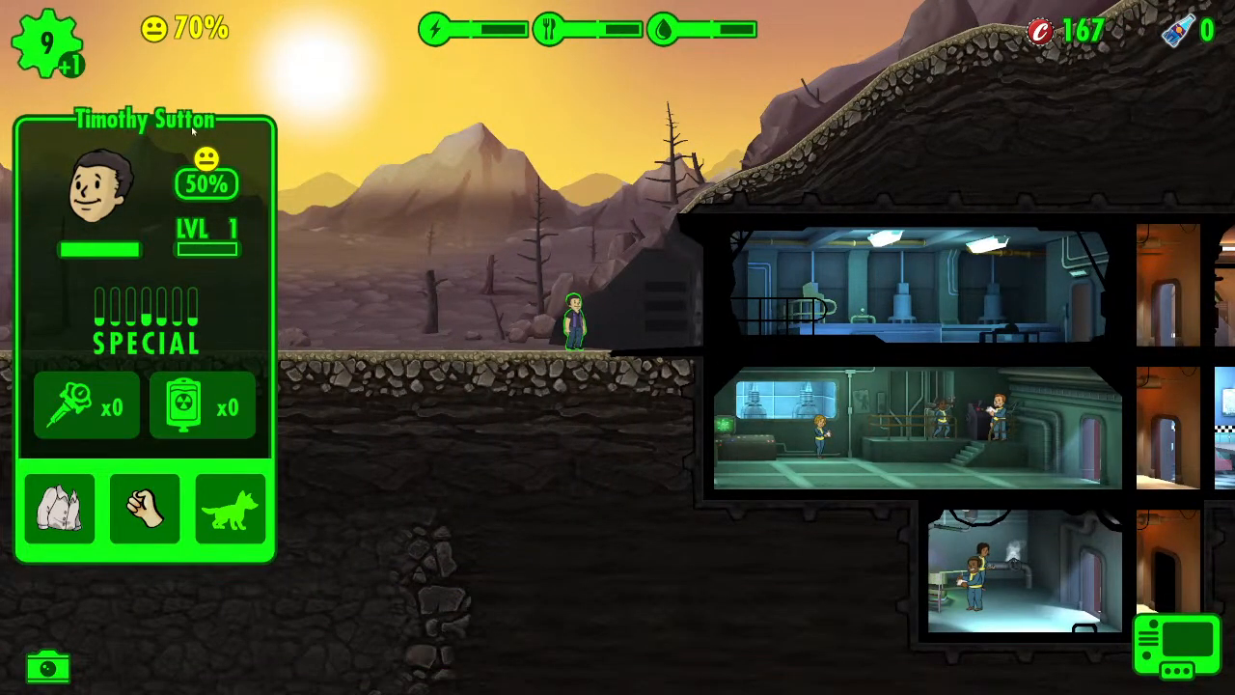
pyautogui.write('Future Viewer 3')
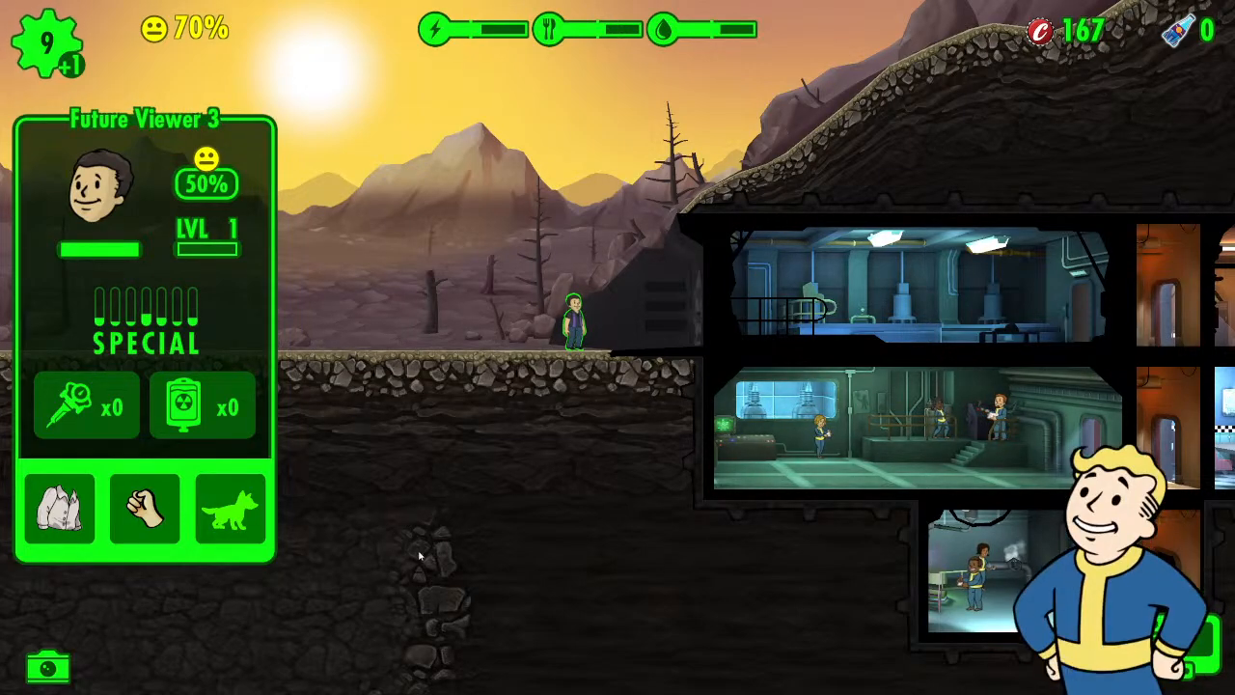
# - Assign the newcomer waiting outside the vault to the power generator room
pyautogui.moveTo(711, 583); pyautogui.dragTo(318, 562)
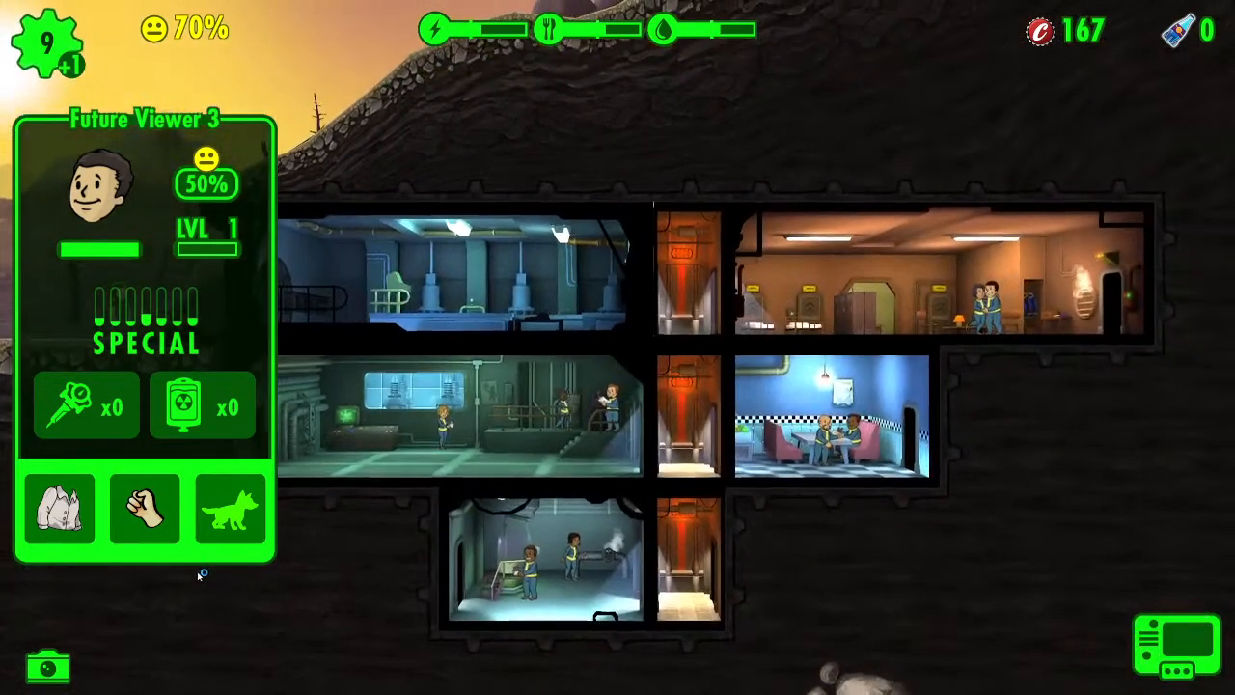
pyautogui.moveTo(944, 579); pyautogui.dragTo(968, 595)
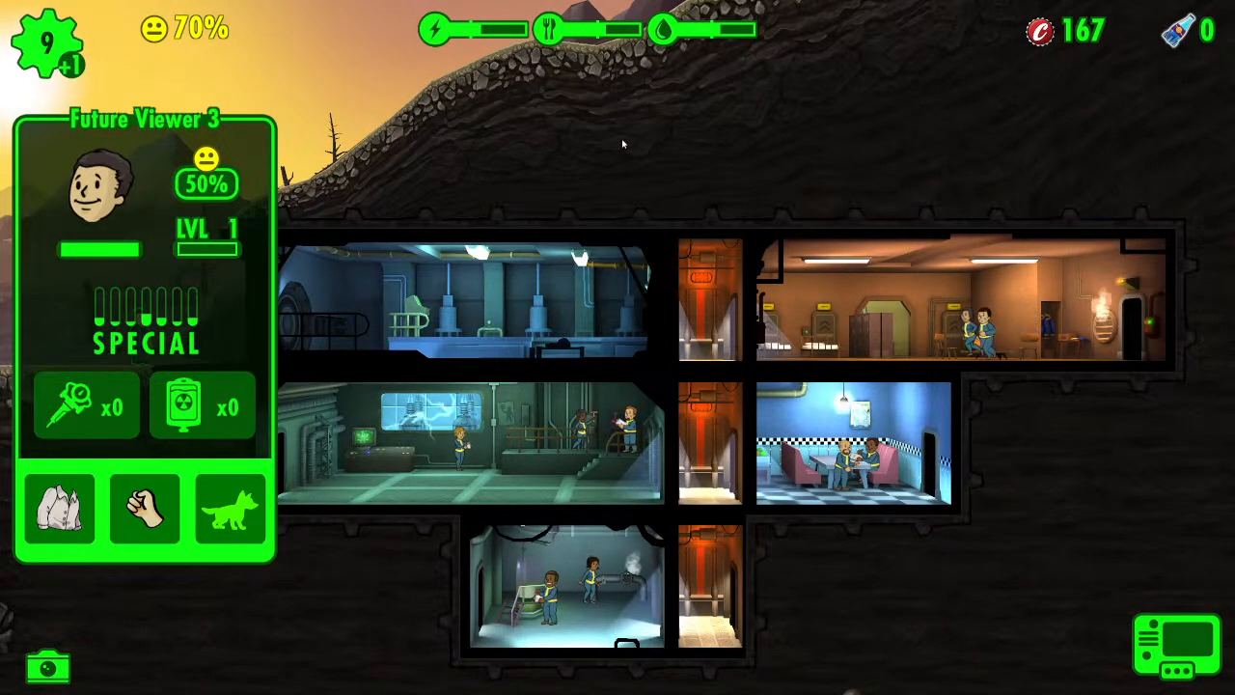
pyautogui.click(706, 160)
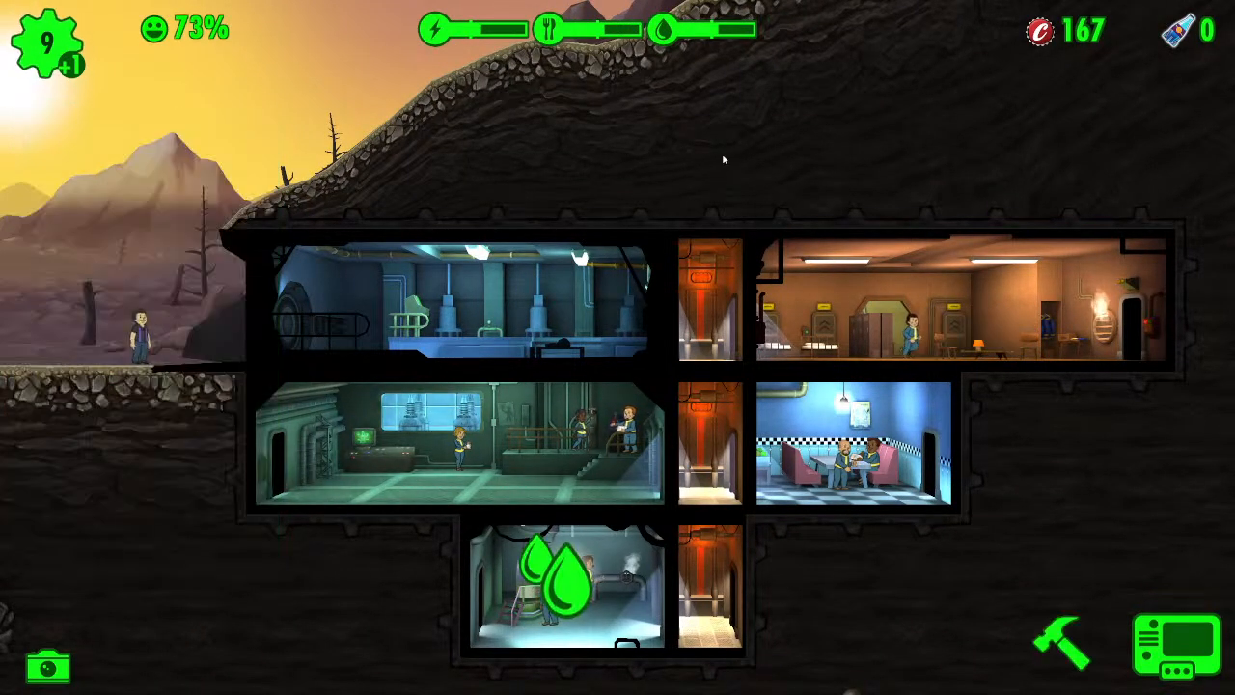
pyautogui.moveTo(840, 168); pyautogui.dragTo(797, 154)
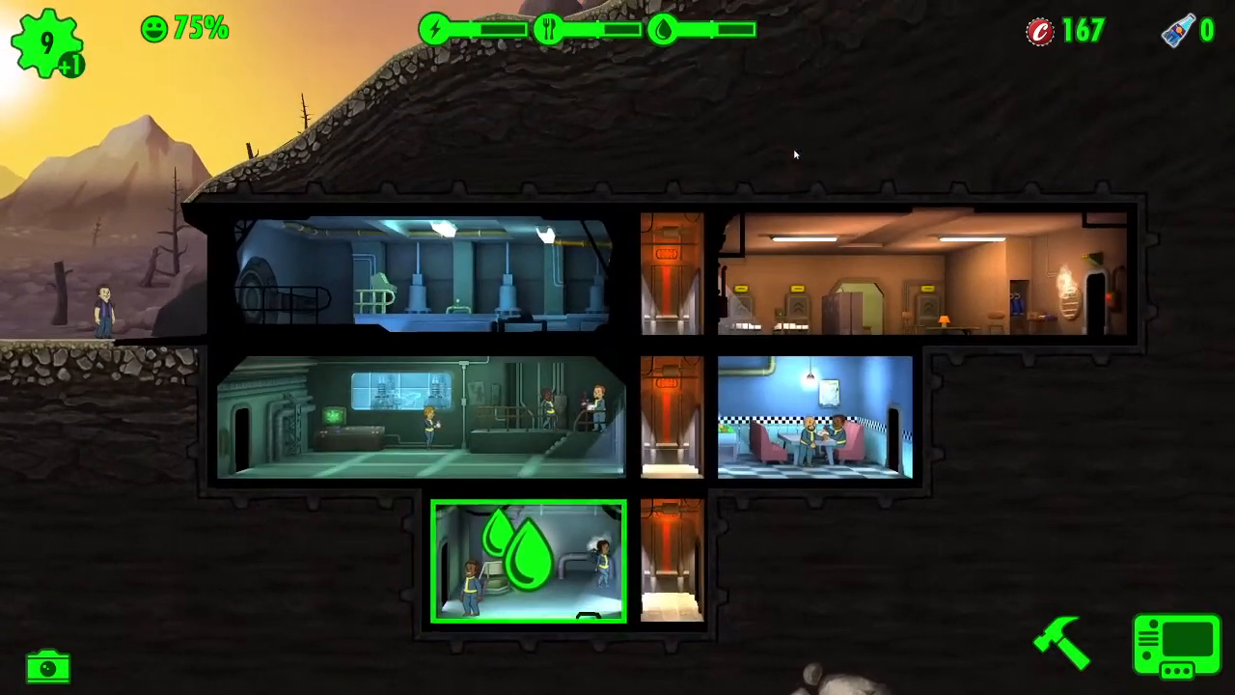
pyautogui.moveTo(104, 311); pyautogui.dragTo(288, 343)
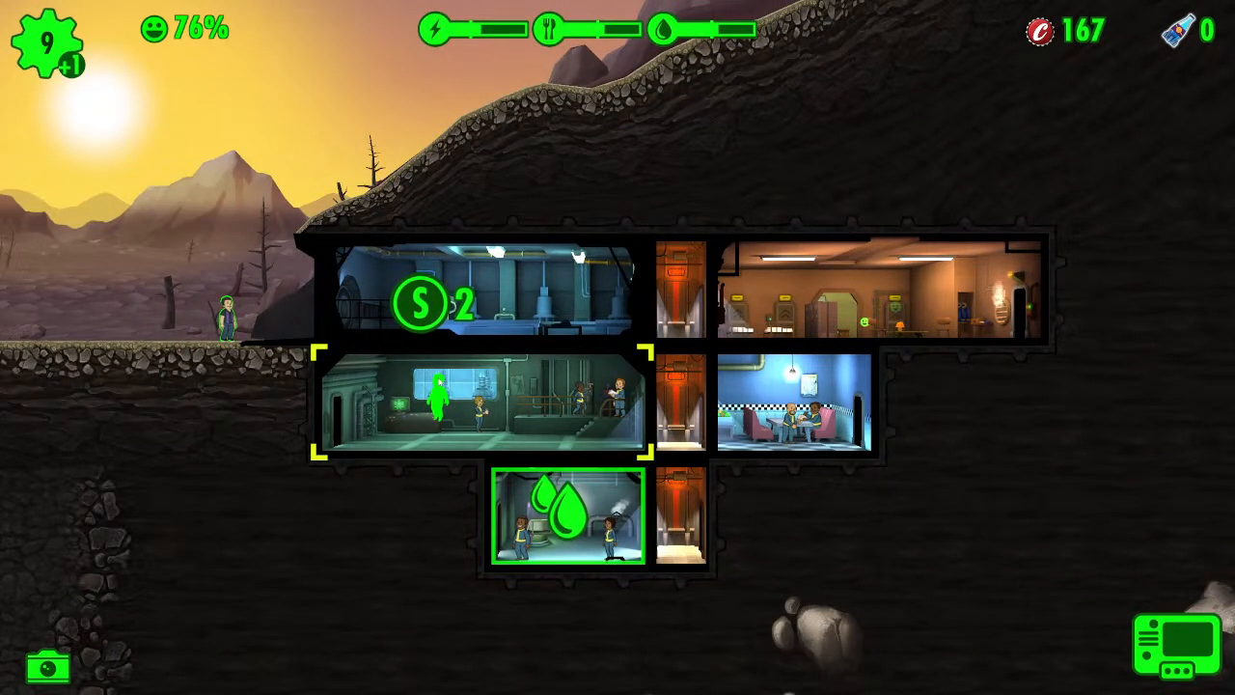
pyautogui.moveTo(439, 386); pyautogui.dragTo(439, 388)
pyautogui.moveTo(917, 408); pyautogui.dragTo(804, 433)
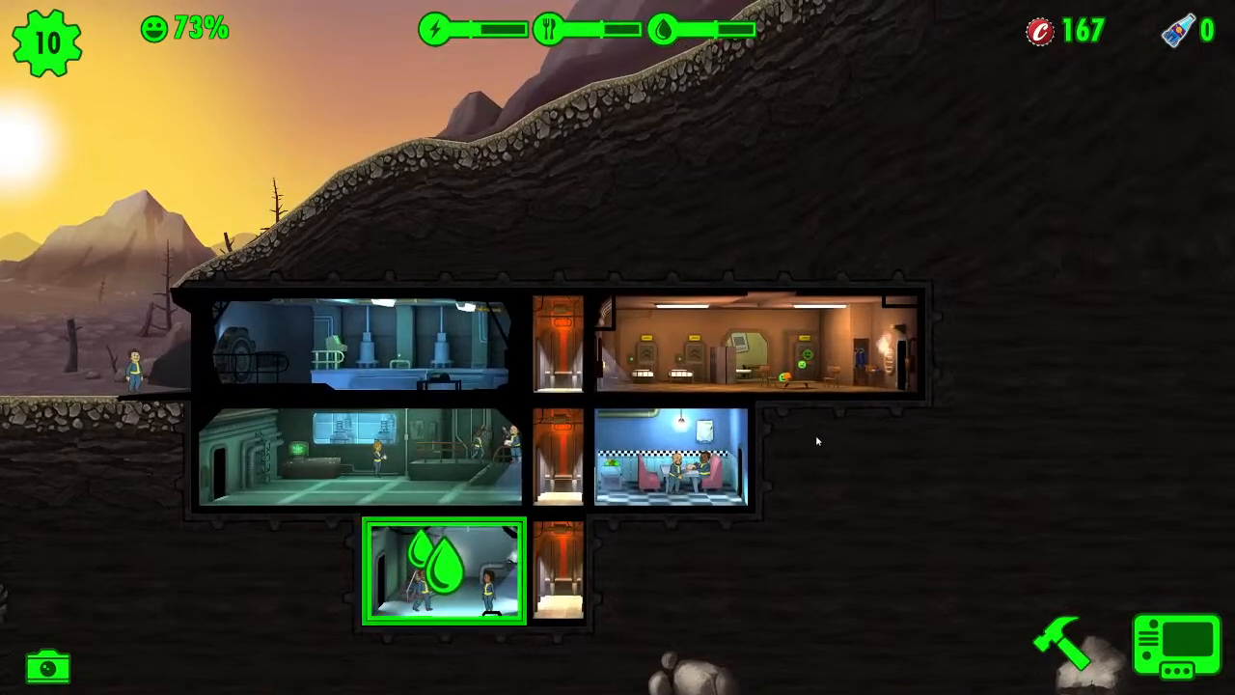
# - Collect the ready water from the water treatment room
pyautogui.scroll(5, 816, 441)
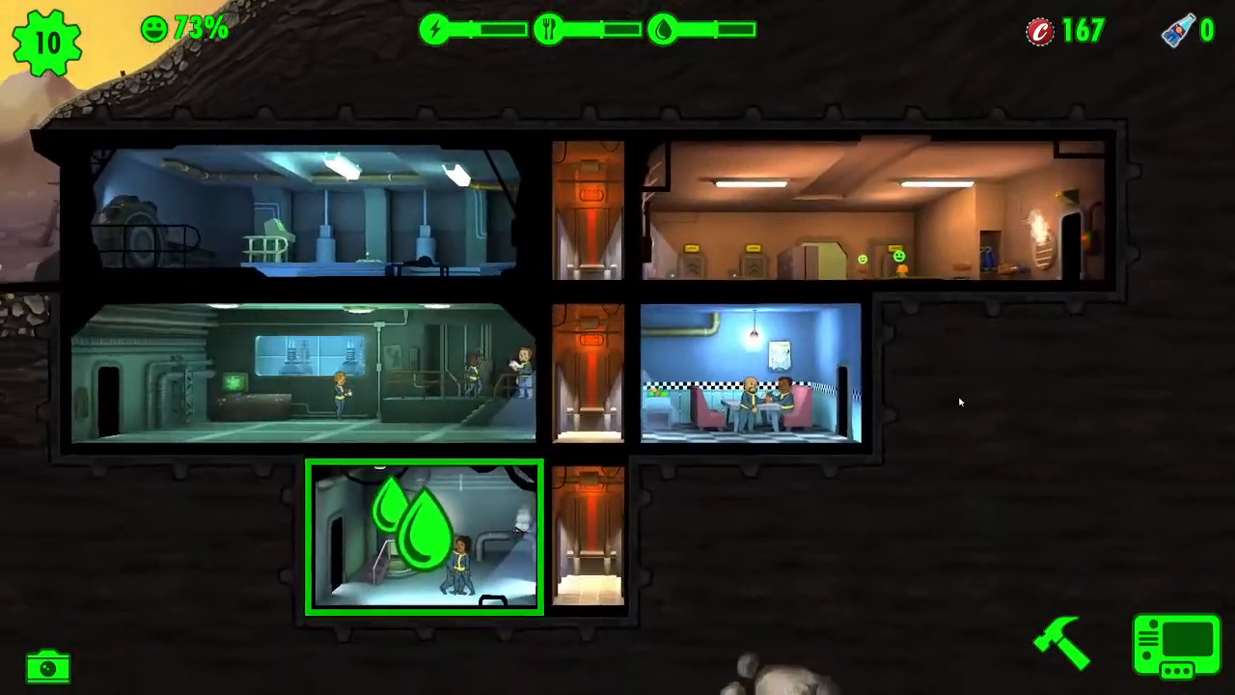
pyautogui.click(429, 532)
pyautogui.moveTo(1003, 380); pyautogui.dragTo(995, 470)
# - Review the dwellers list with each dweller's level, happiness and job, and check the man in the living quarters
pyautogui.click(48, 41)
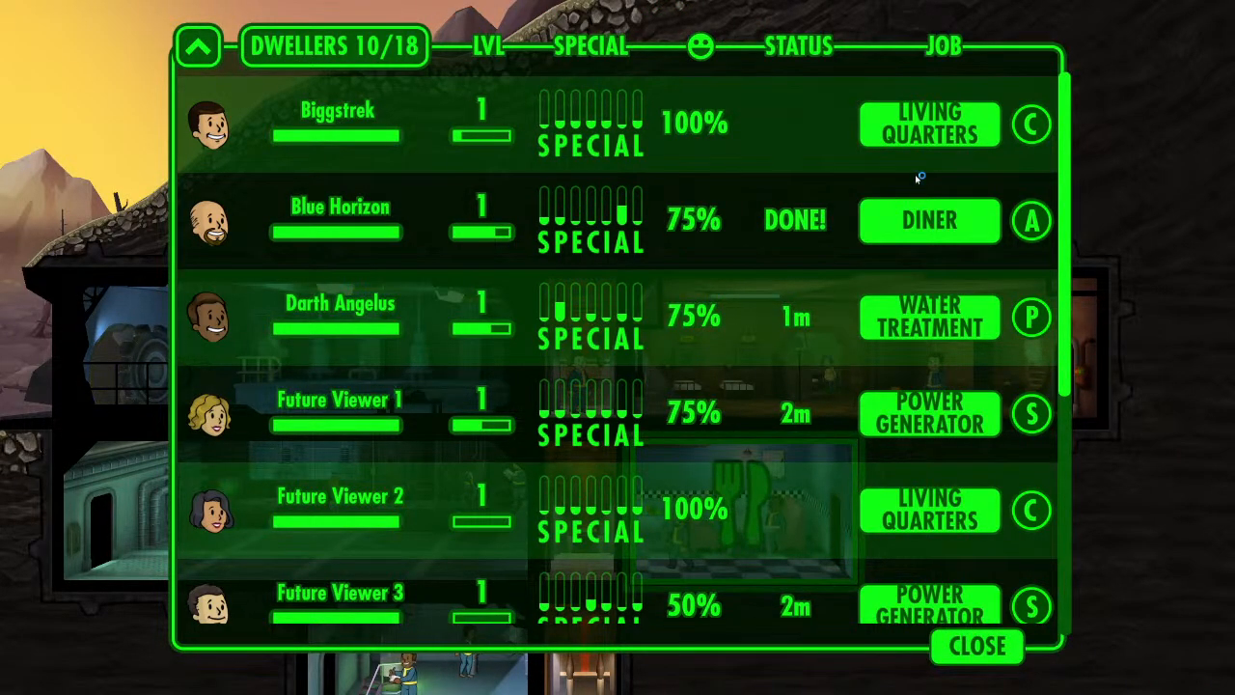
pyautogui.click(980, 654)
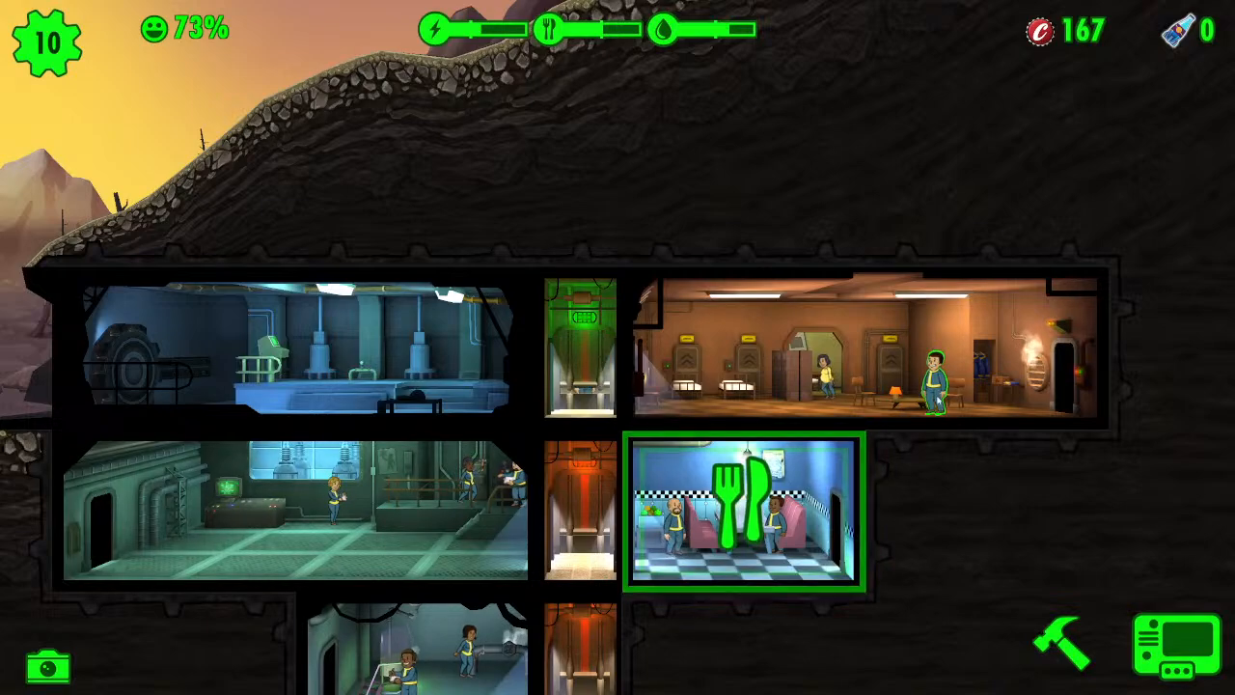
pyautogui.click(939, 396)
pyautogui.click(992, 580)
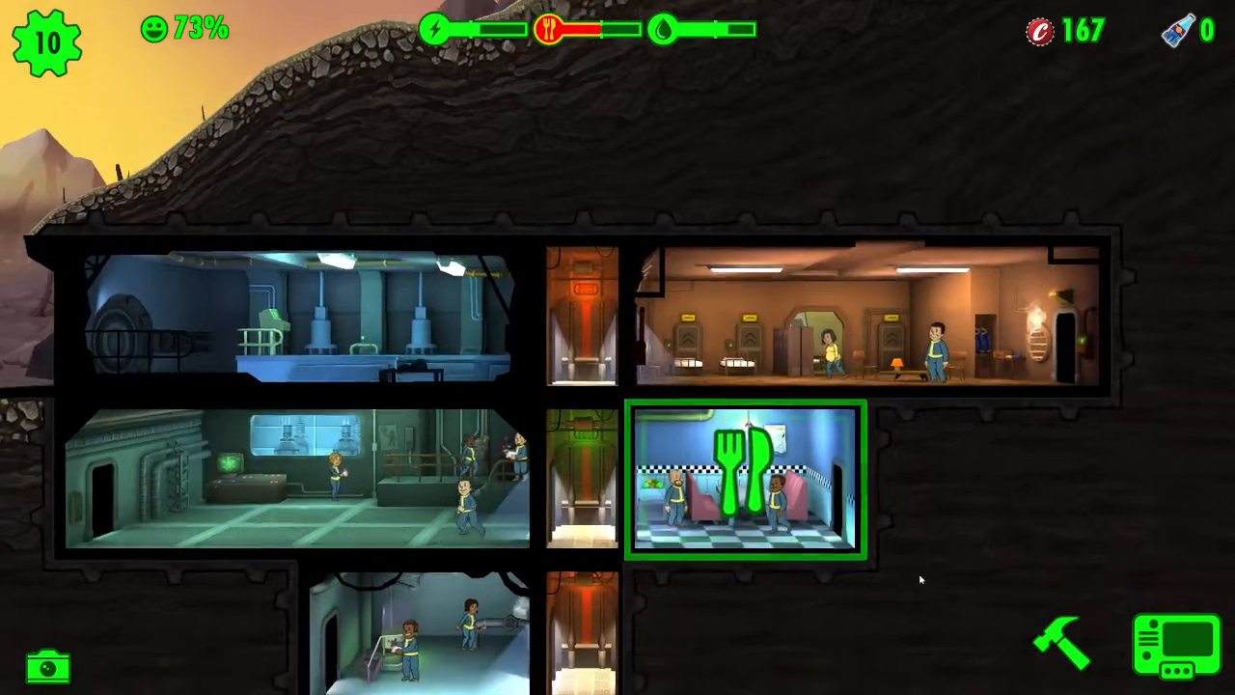
# - Collect the ready food from the diner
pyautogui.moveTo(920, 579); pyautogui.dragTo(941, 524)
pyautogui.click(857, 363)
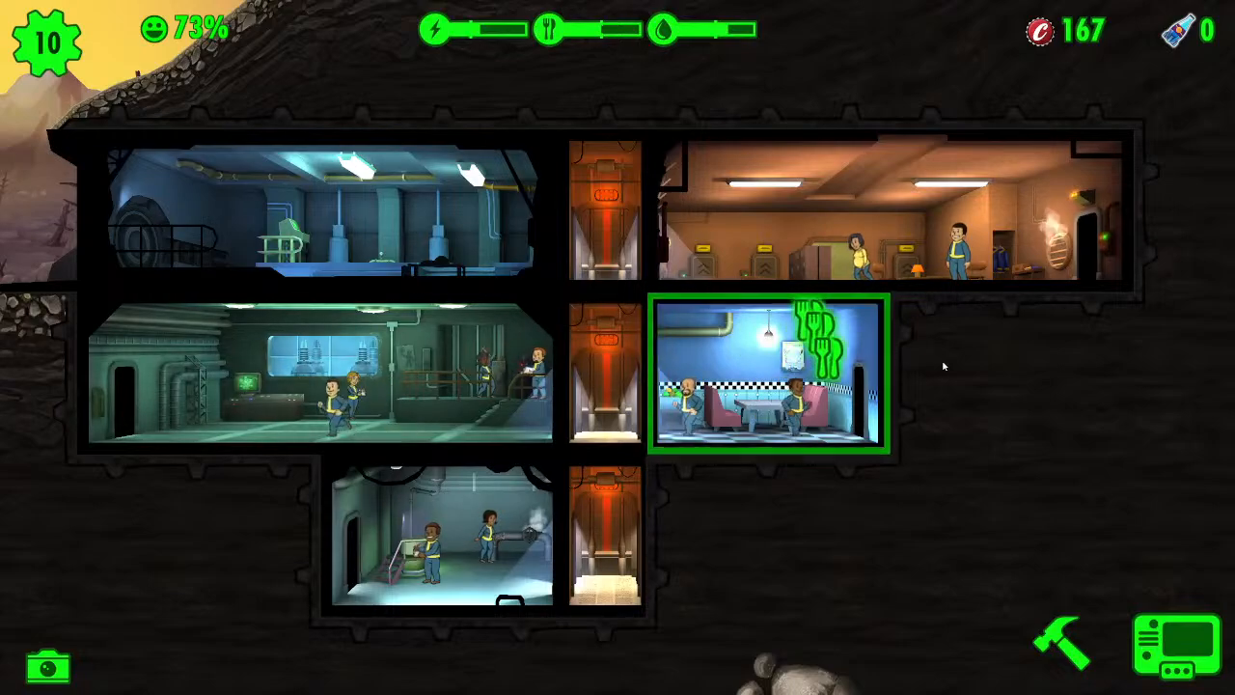
pyautogui.moveTo(942, 363); pyautogui.dragTo(954, 402)
pyautogui.scroll(3, 1033, 400)
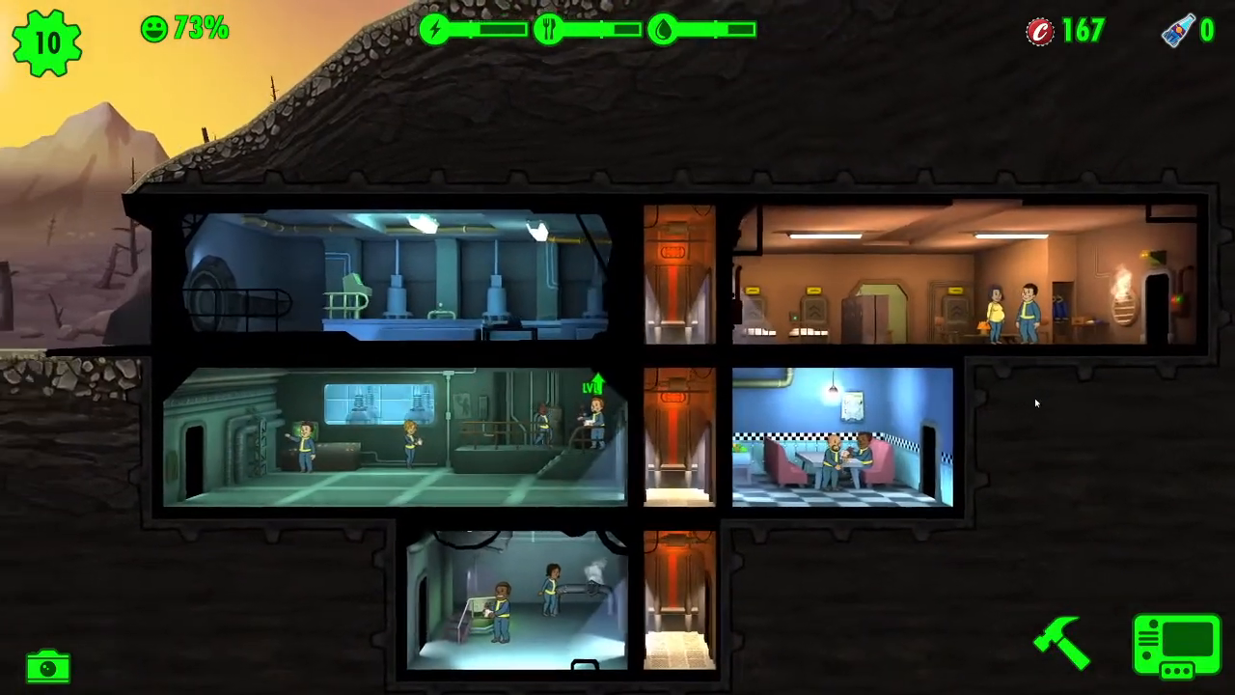
pyautogui.moveTo(1057, 383); pyautogui.dragTo(1055, 355)
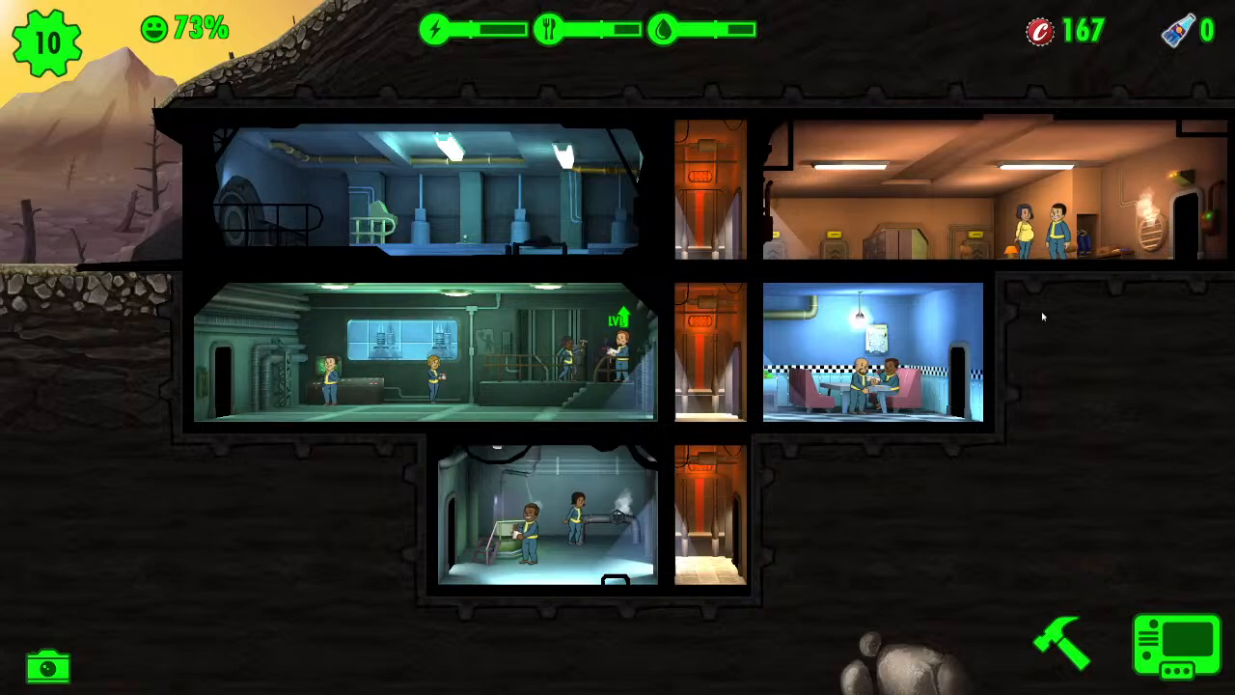
# - Inspect the diner's production details
pyautogui.click(902, 315)
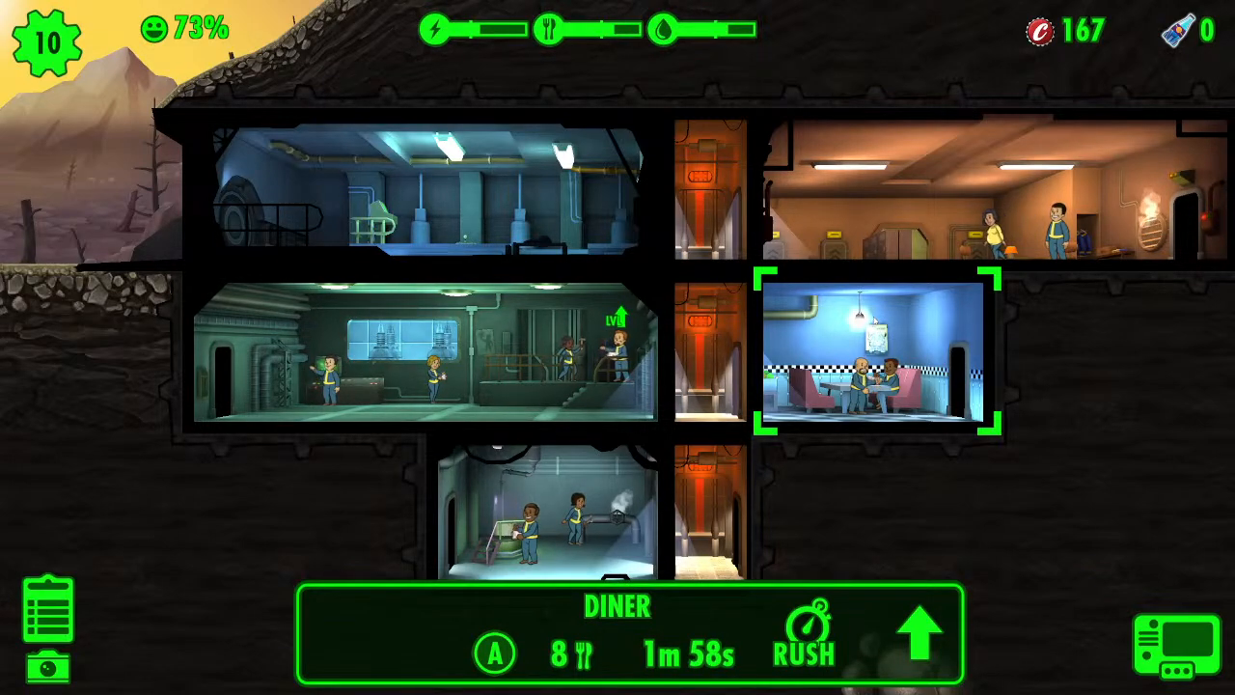
pyautogui.click(1039, 532)
pyautogui.moveTo(1059, 503); pyautogui.dragTo(962, 447)
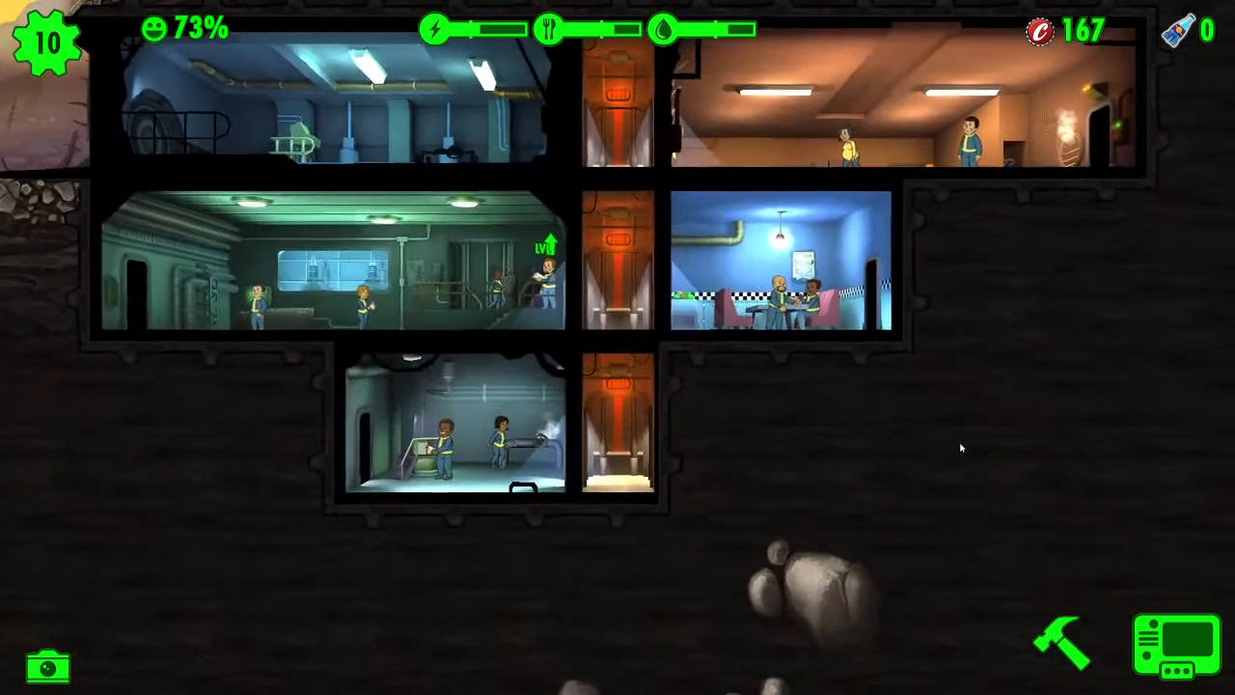
# - Level up the power generator worker who is ready for promotion
pyautogui.click(540, 273)
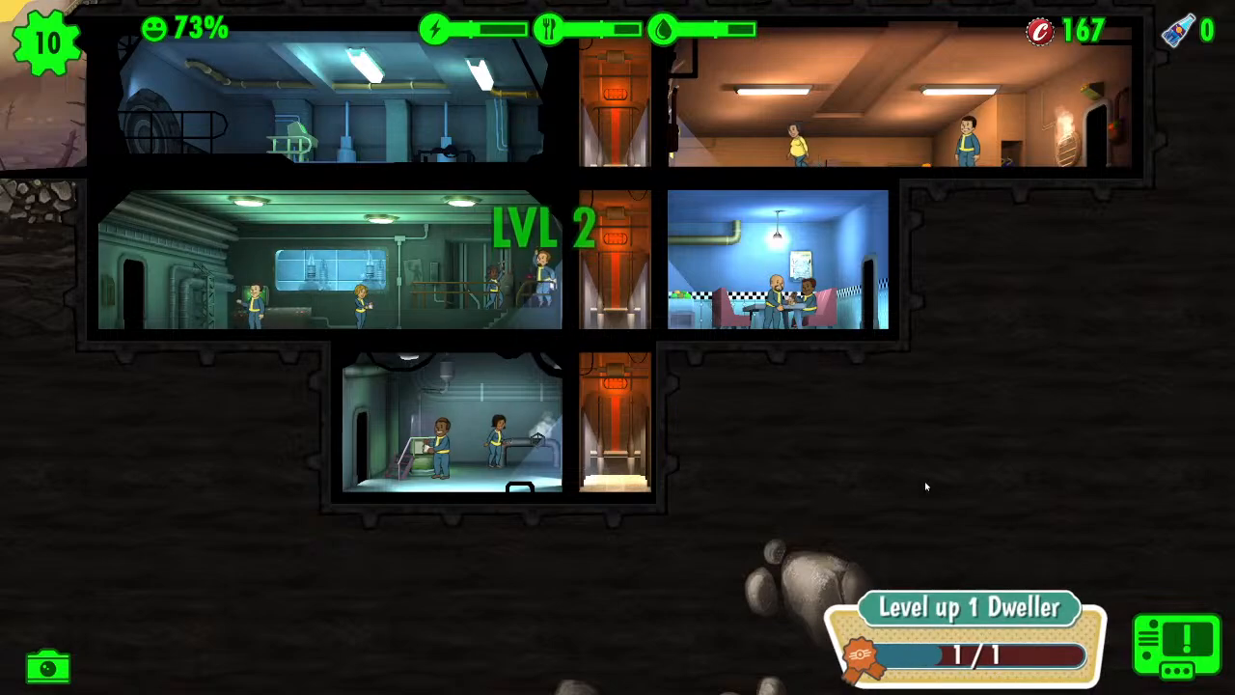
pyautogui.moveTo(978, 472)
pyautogui.mouseDown()
pyautogui.moveTo(977, 355)
pyautogui.moveTo(966, 409)
pyautogui.moveTo(984, 449)
pyautogui.mouseUp()
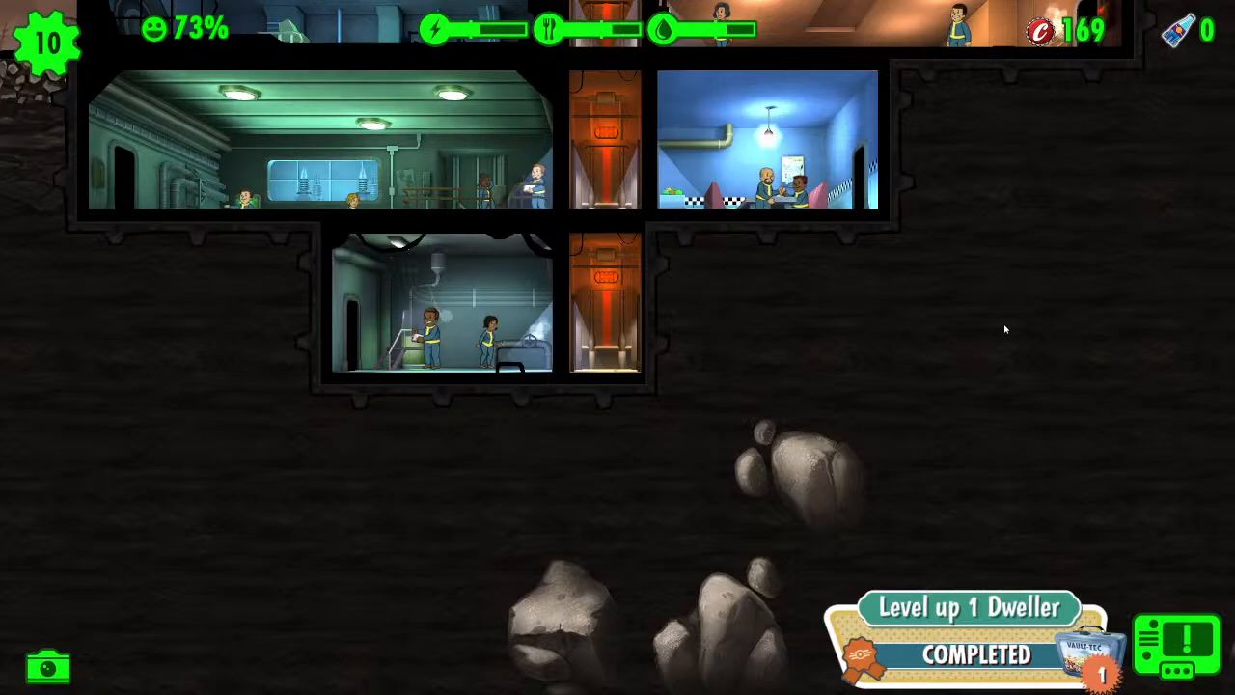
pyautogui.moveTo(1004, 328); pyautogui.dragTo(987, 418)
# - Build another diner in the free space directly beside the existing one
pyautogui.click(986, 640)
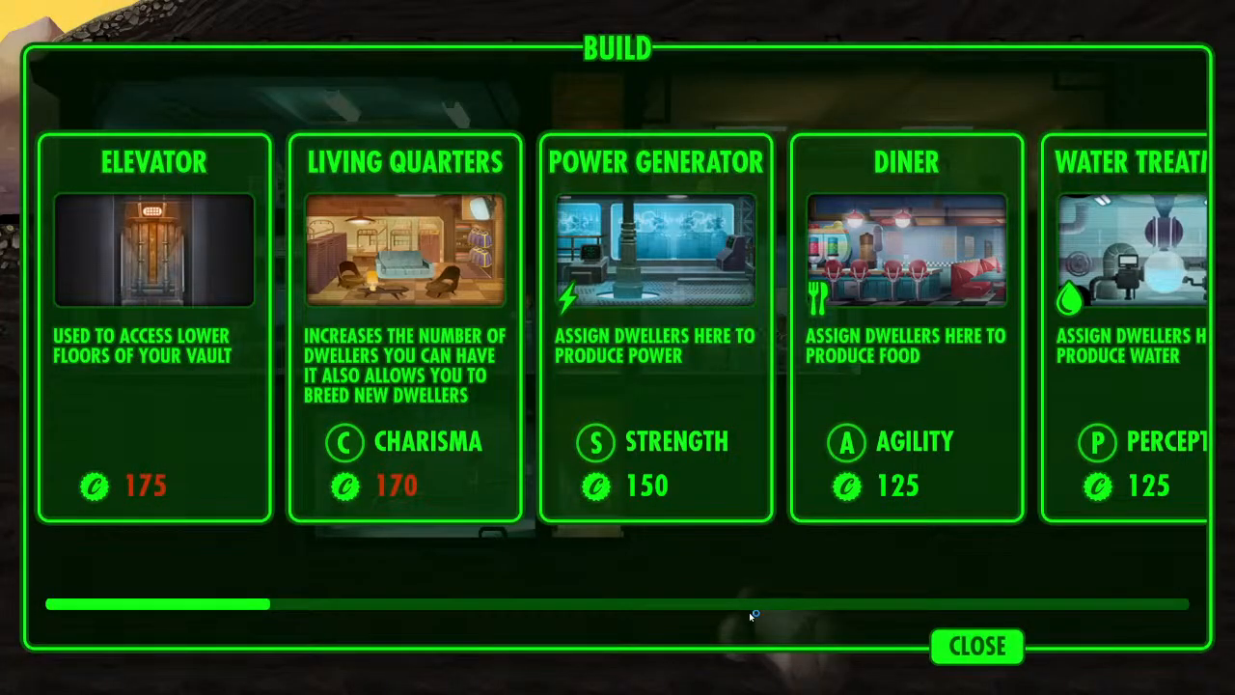
pyautogui.click(945, 300)
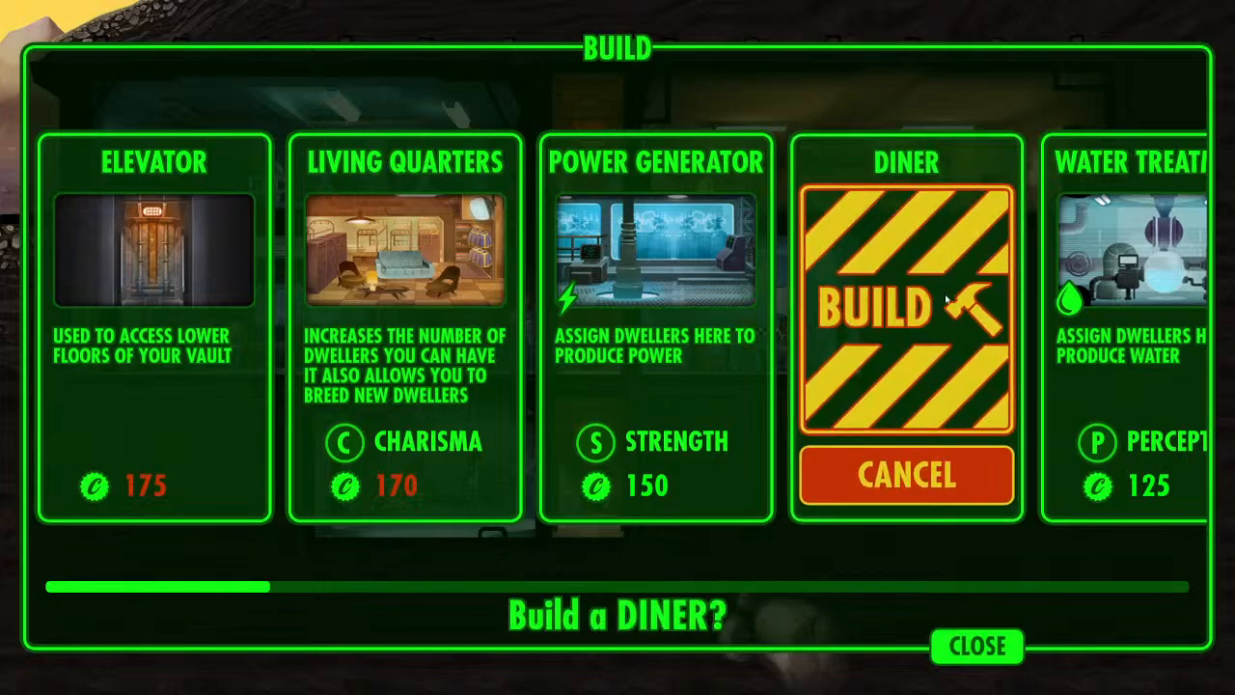
pyautogui.click(915, 326)
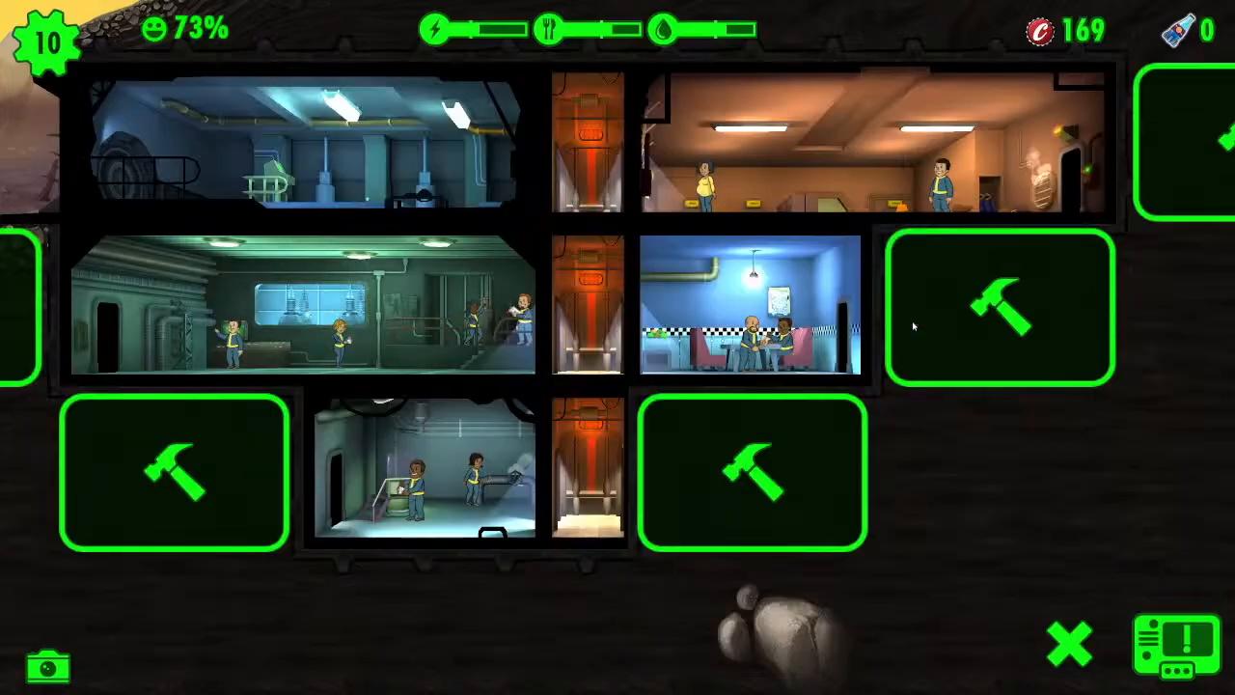
pyautogui.click(1002, 303)
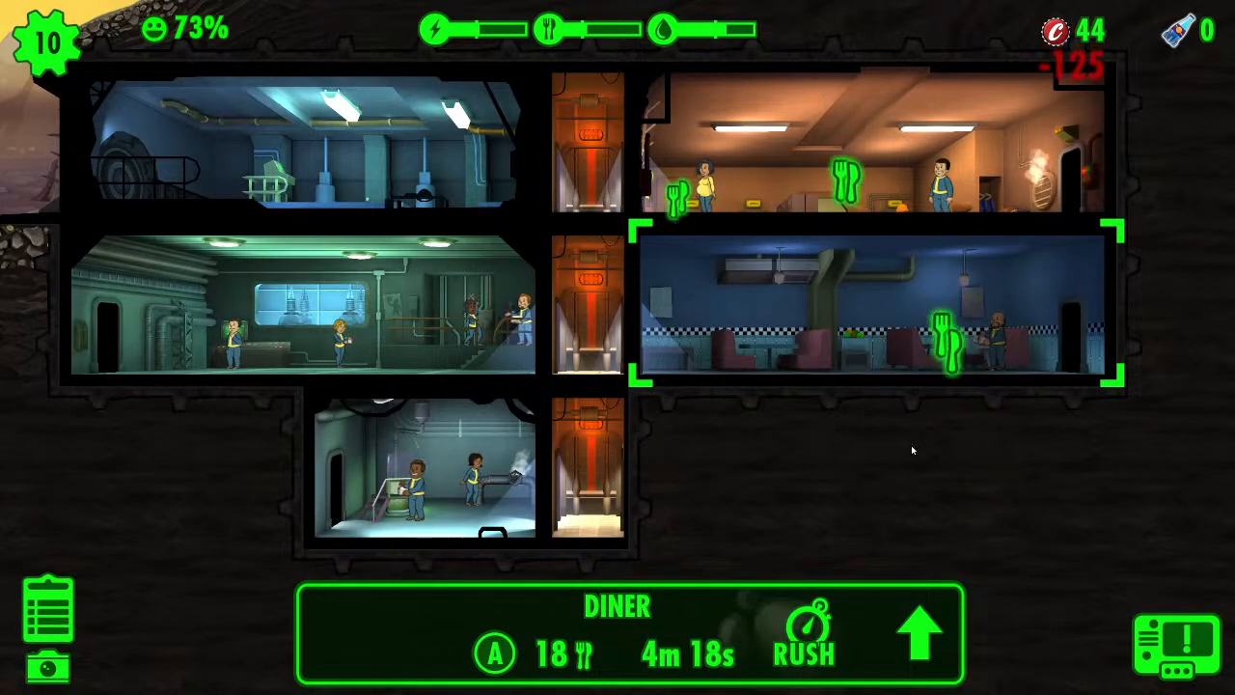
pyautogui.scroll(3, 910, 450)
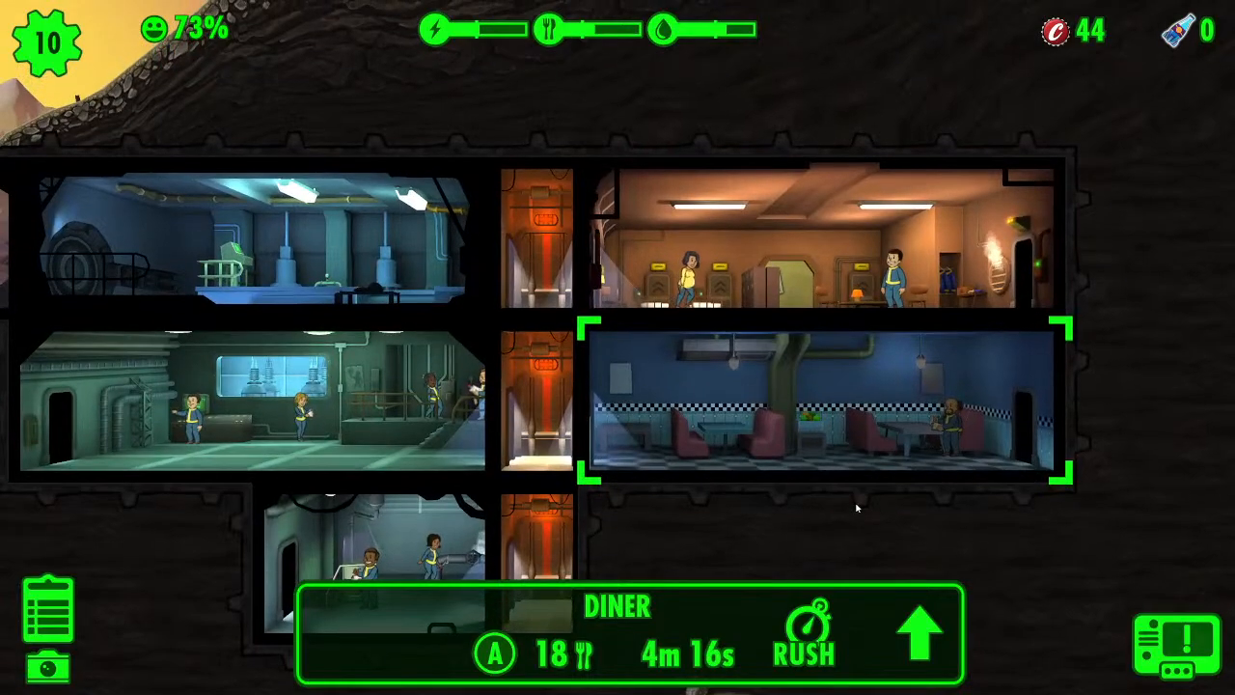
pyautogui.click(855, 502)
# - Assign the man from the living quarters to the enlarged diner
pyautogui.moveTo(746, 545); pyautogui.dragTo(704, 538)
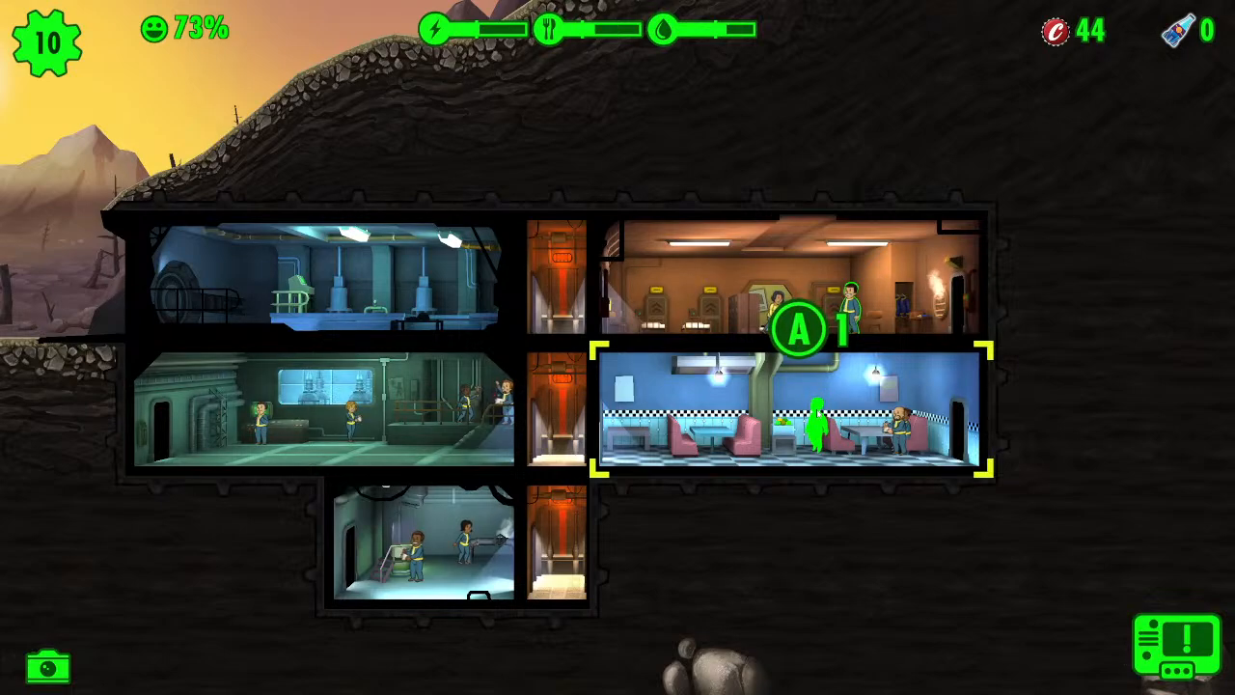
pyautogui.moveTo(817, 418); pyautogui.dragTo(816, 423)
pyautogui.moveTo(763, 488); pyautogui.dragTo(837, 501)
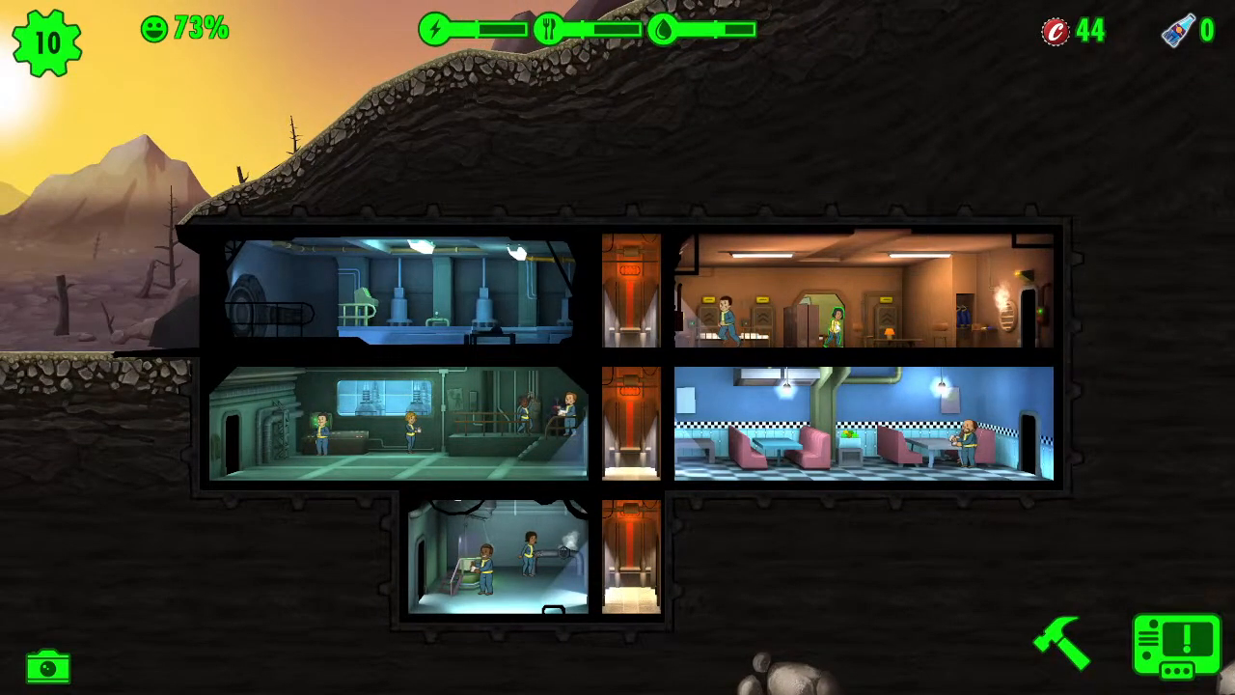
pyautogui.moveTo(833, 324); pyautogui.dragTo(777, 357)
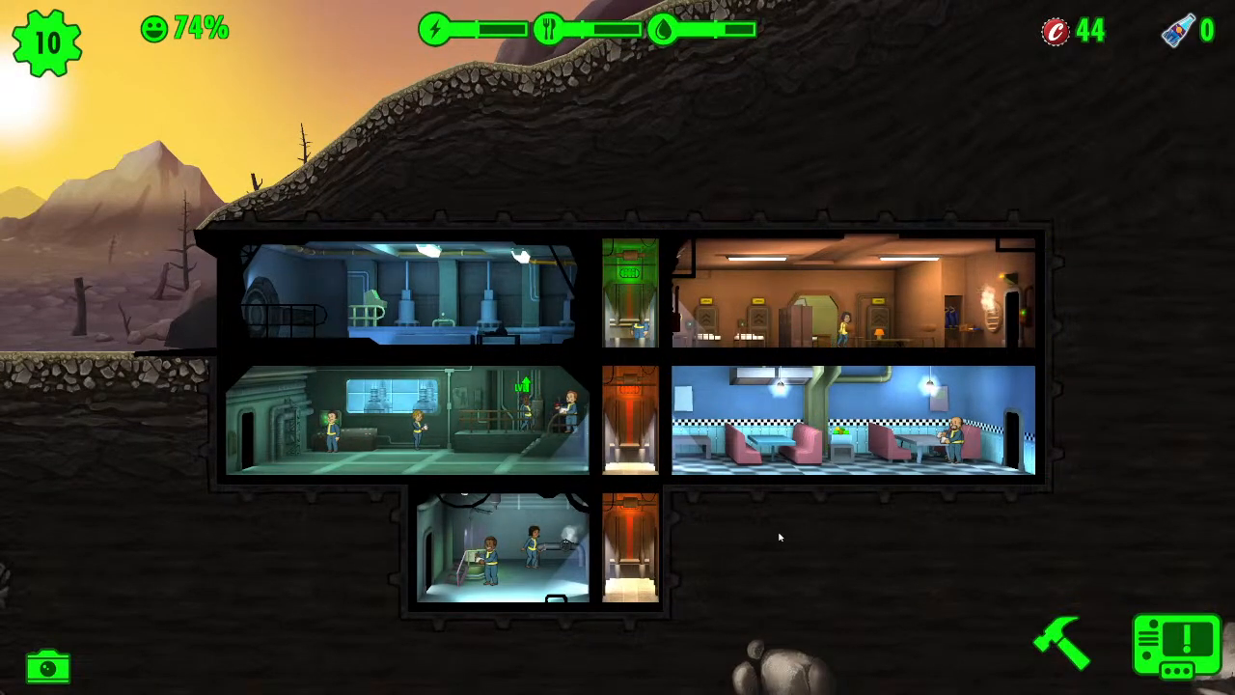
# - Level up the diner worker who is ready and assign the woman from the living quarters to the diner
pyautogui.moveTo(779, 537); pyautogui.dragTo(801, 518)
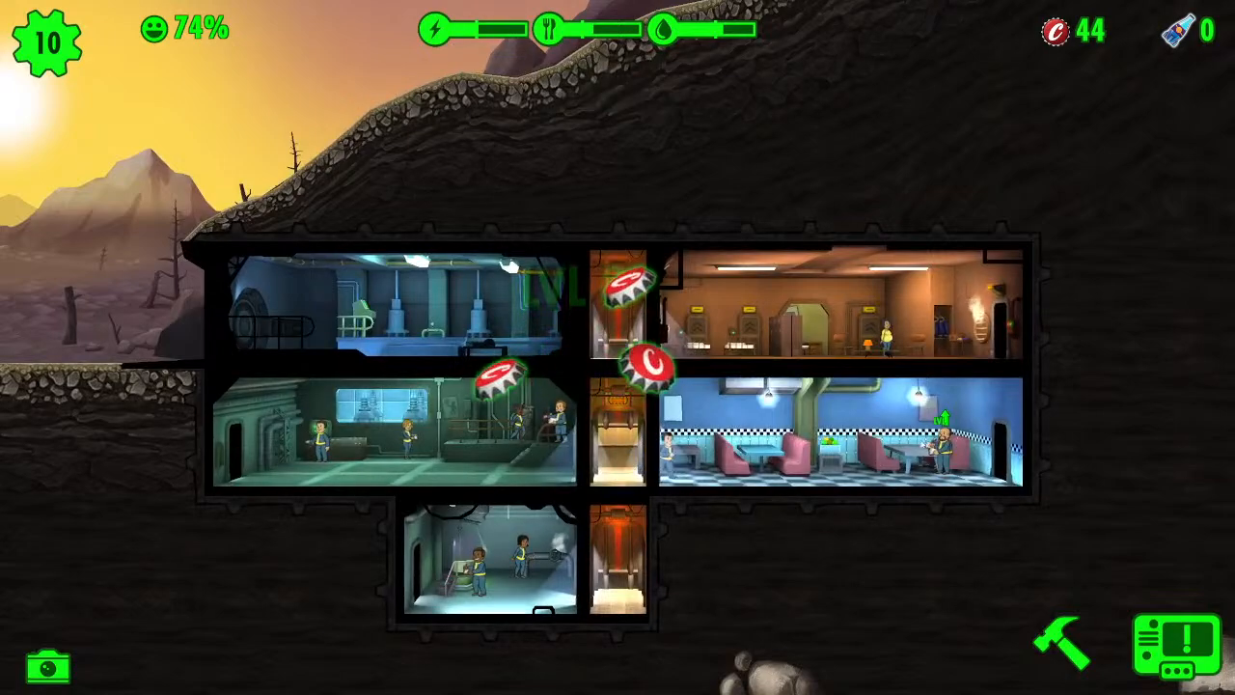
pyautogui.click(941, 438)
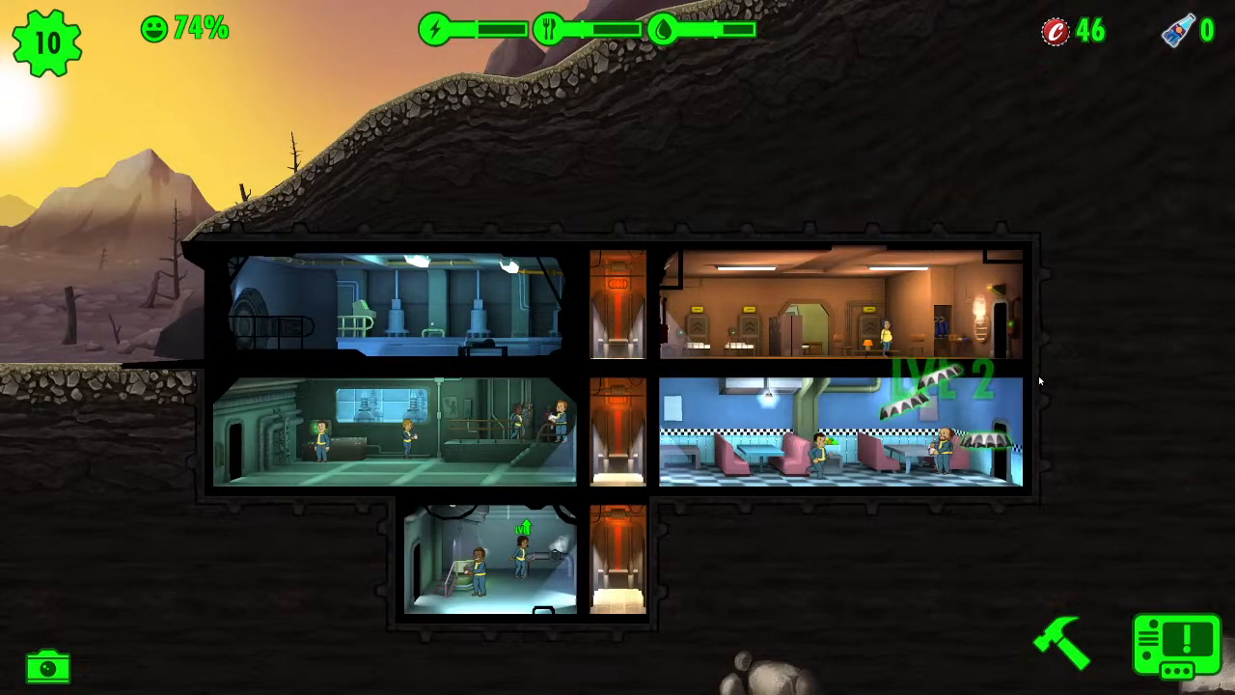
pyautogui.moveTo(885, 336); pyautogui.dragTo(819, 398)
pyautogui.moveTo(770, 522); pyautogui.dragTo(905, 493)
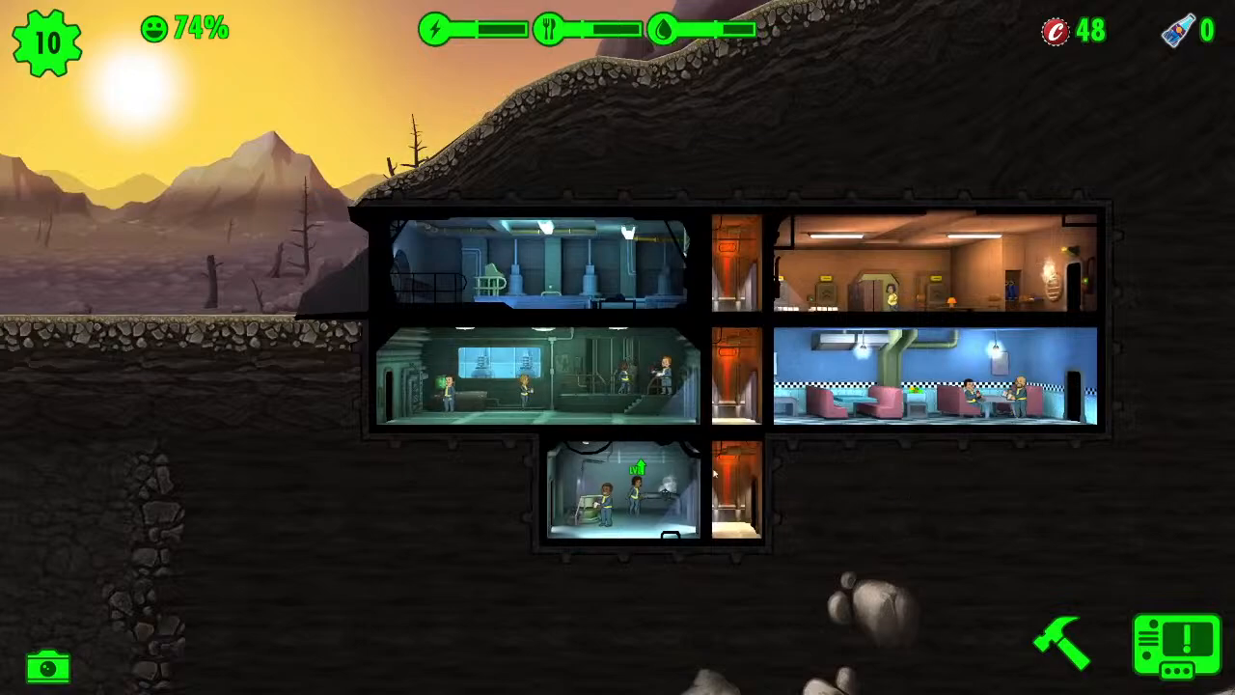
# - Claim the lunchbox reward for the completed "Level up 1 Dweller" objective
pyautogui.click(1155, 639)
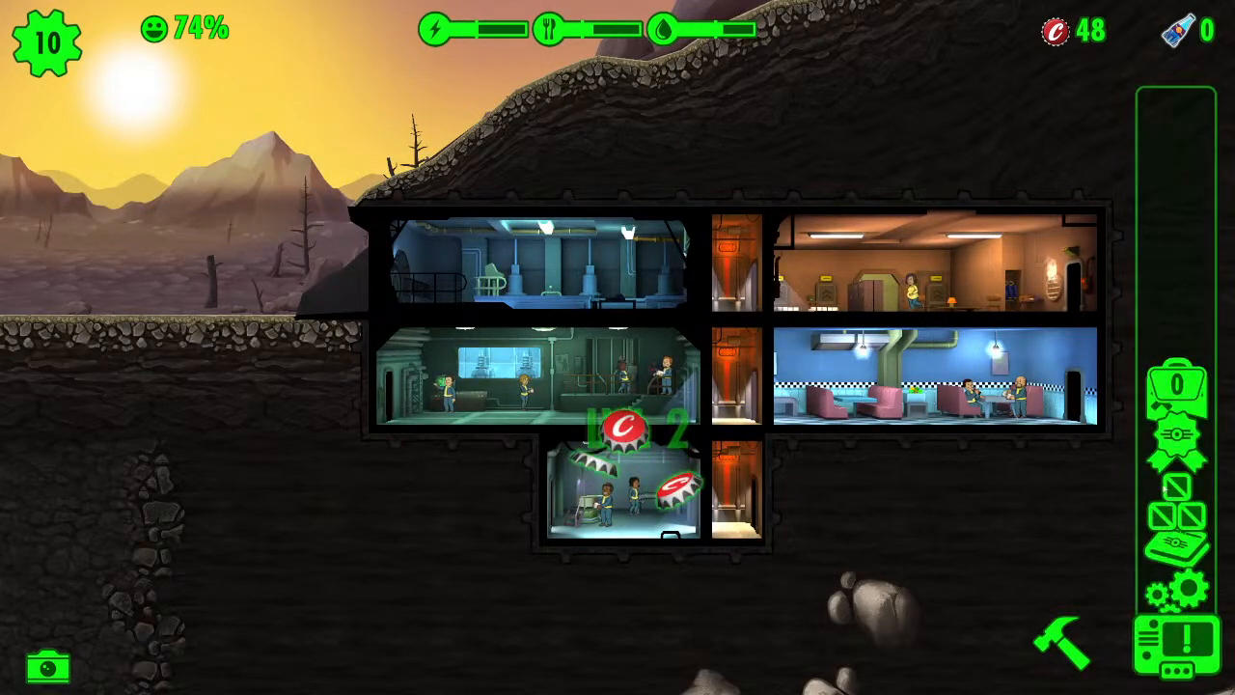
pyautogui.click(1187, 310)
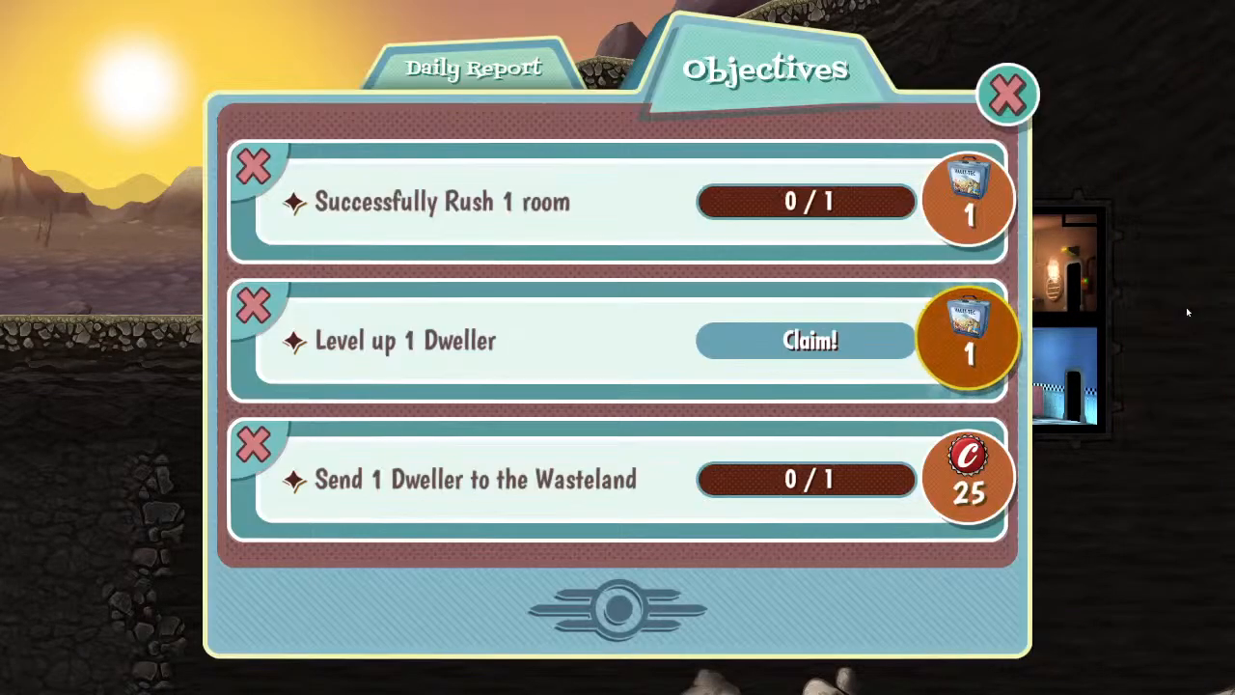
pyautogui.click(942, 331)
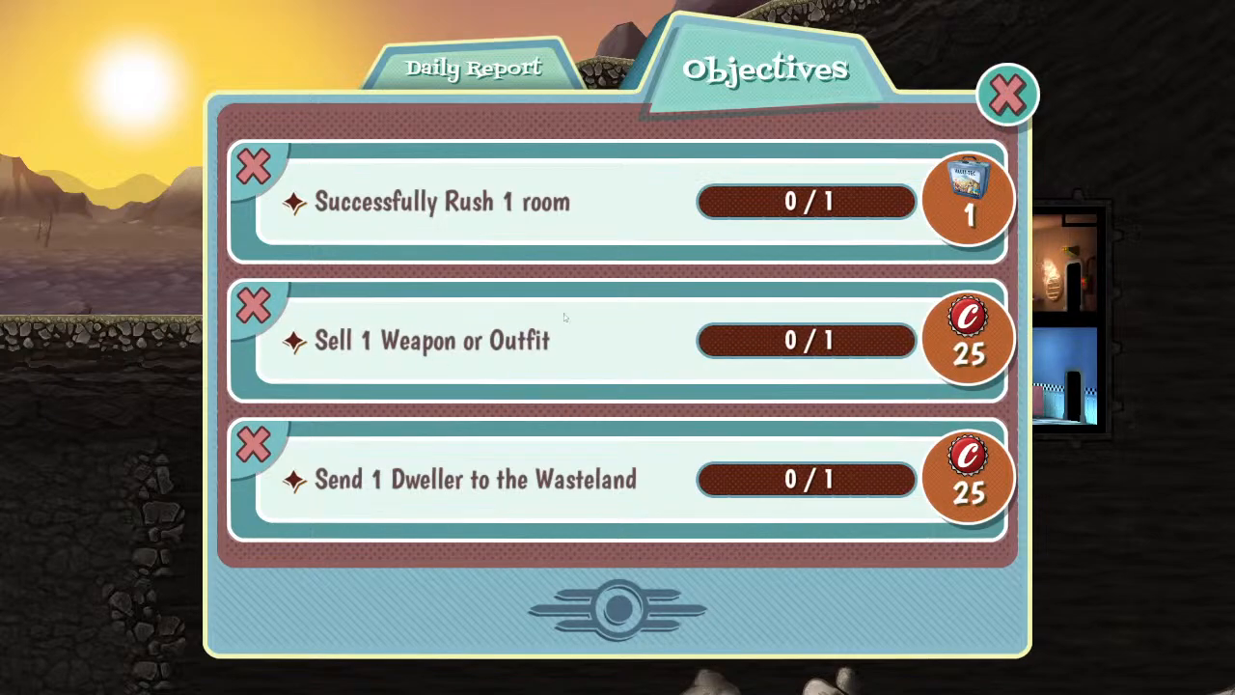
pyautogui.click(1006, 93)
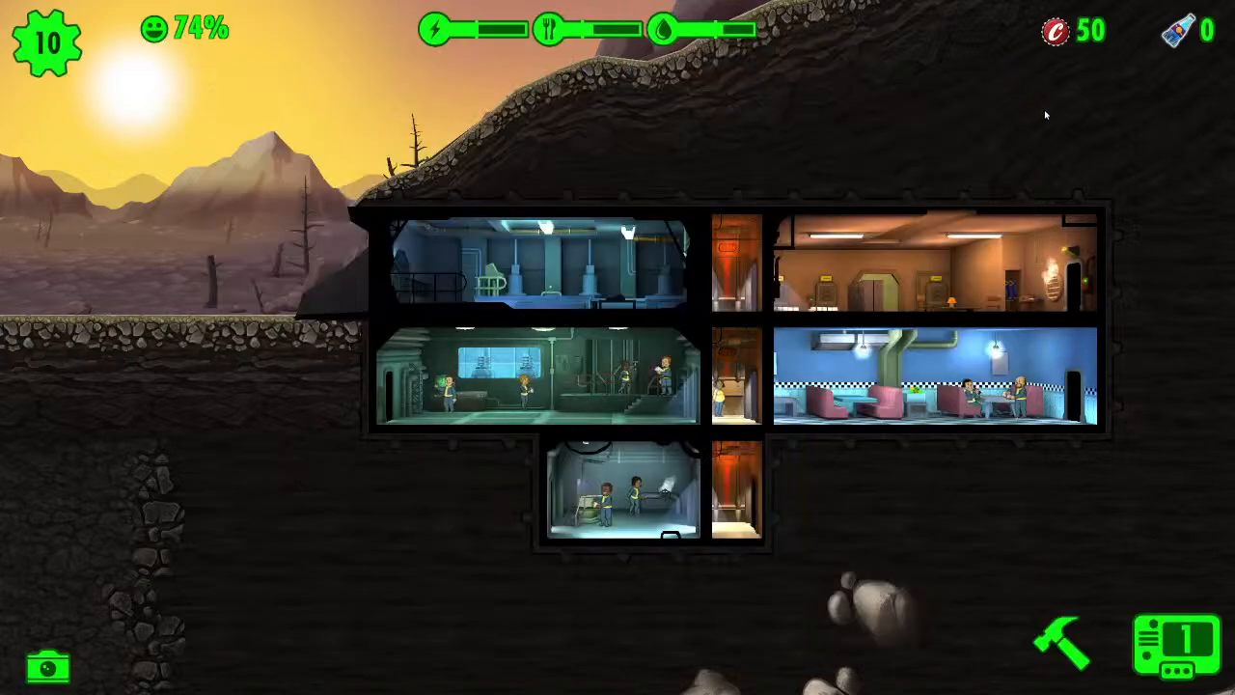
# - Unlock the earned Vault-Tec lunchbox from the collection and open it
pyautogui.scroll(3, 978, 151)
pyautogui.moveTo(962, 146); pyautogui.dragTo(1094, 9)
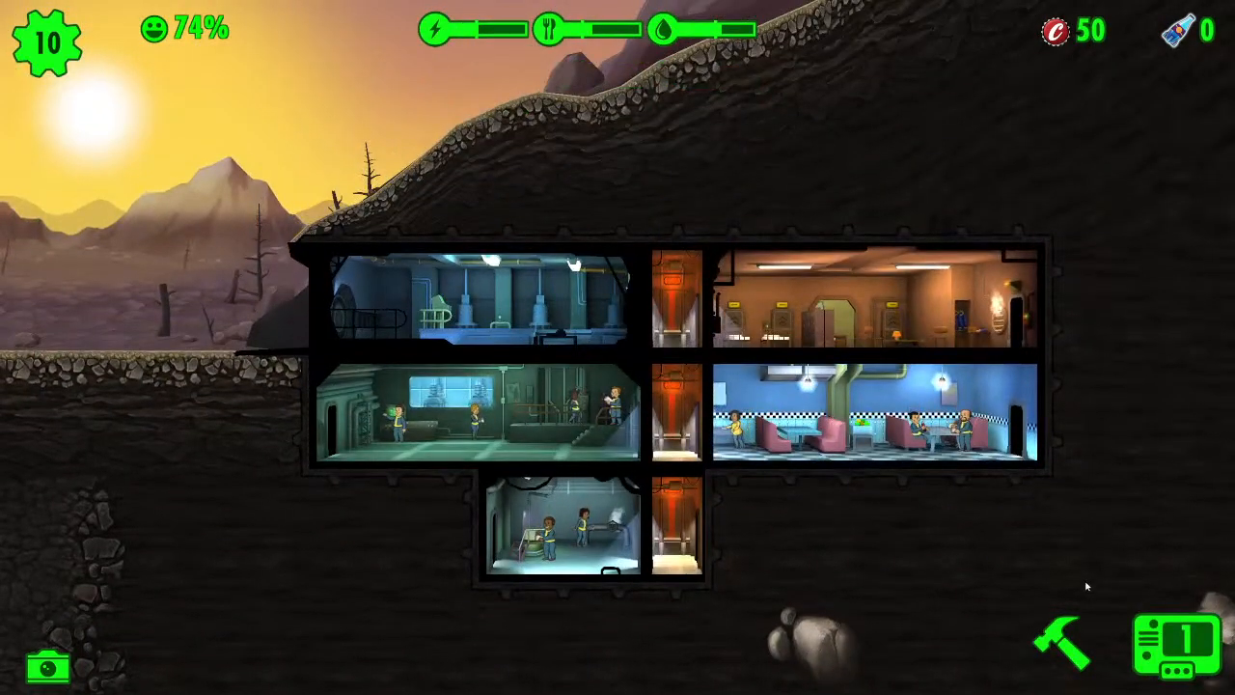
pyautogui.click(1194, 644)
pyautogui.click(1185, 121)
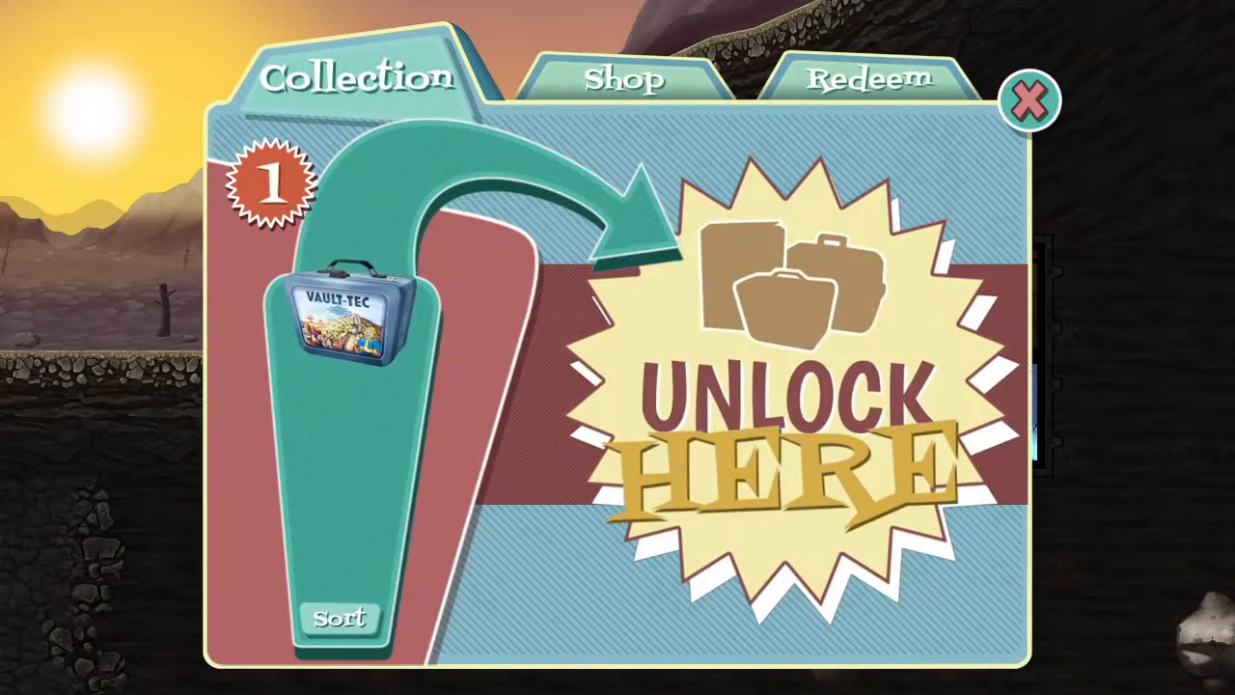
pyautogui.moveTo(353, 454); pyautogui.dragTo(743, 464)
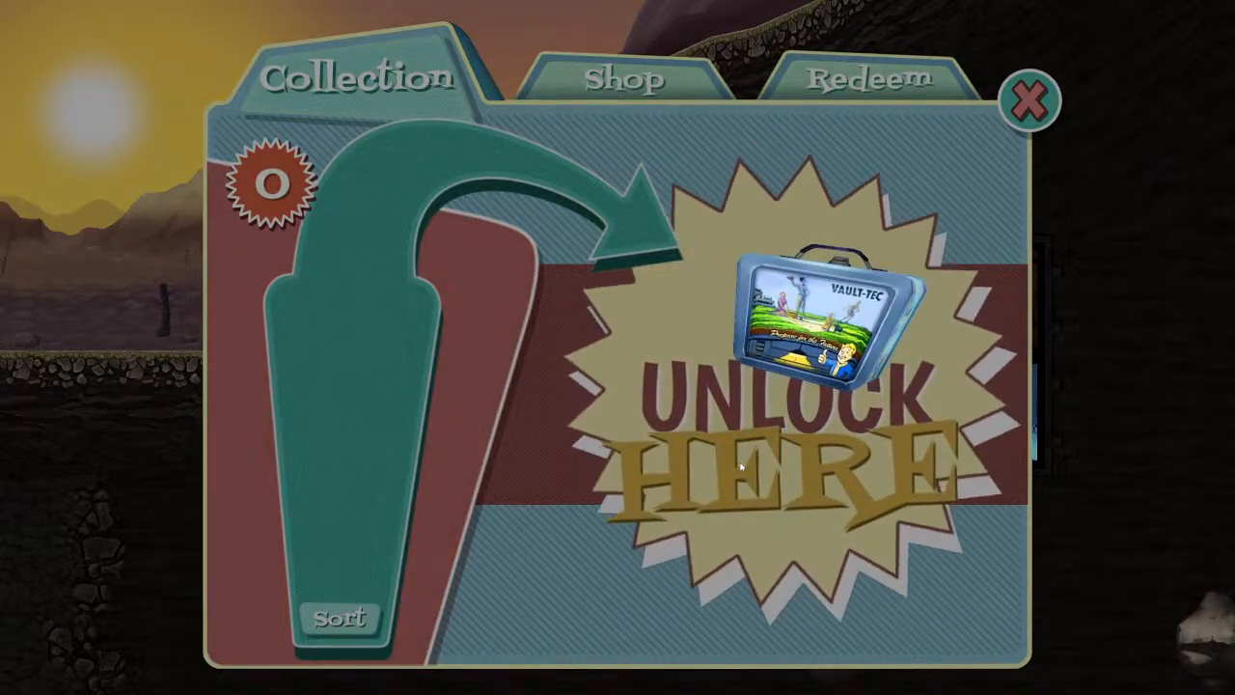
pyautogui.click(782, 366)
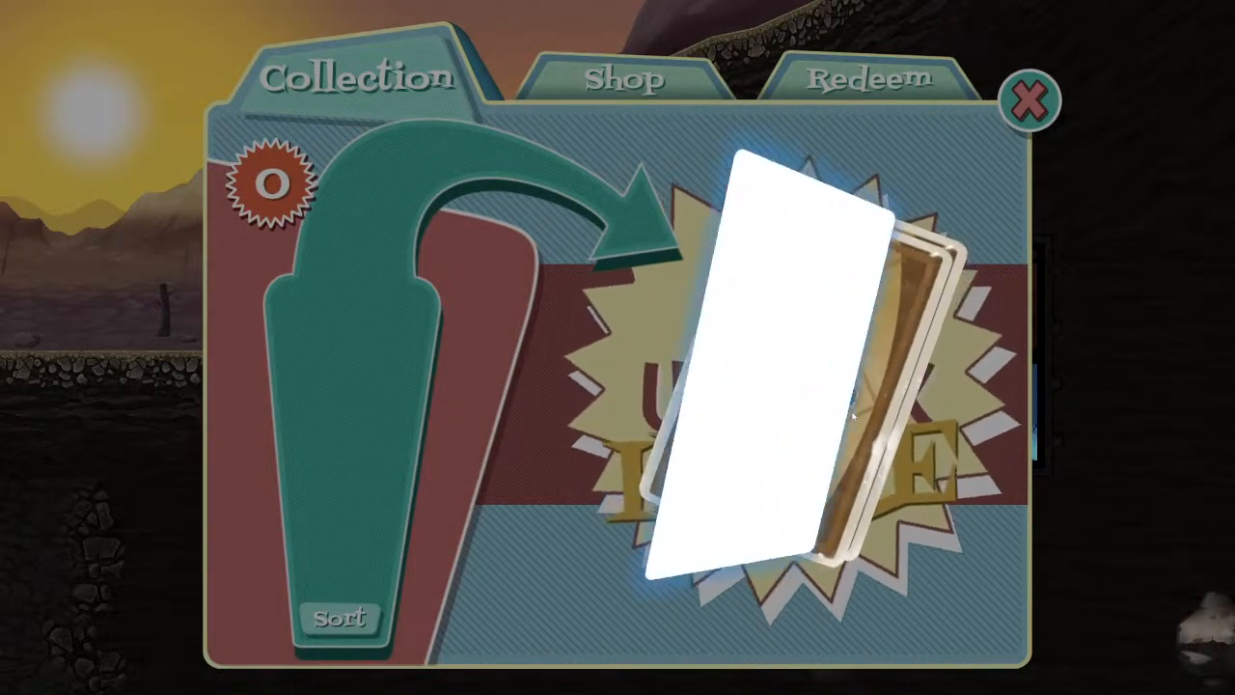
# - Reveal and collect every reward card from the lunchbox, including the pet Oscar, and return to the vault
pyautogui.click(804, 373)
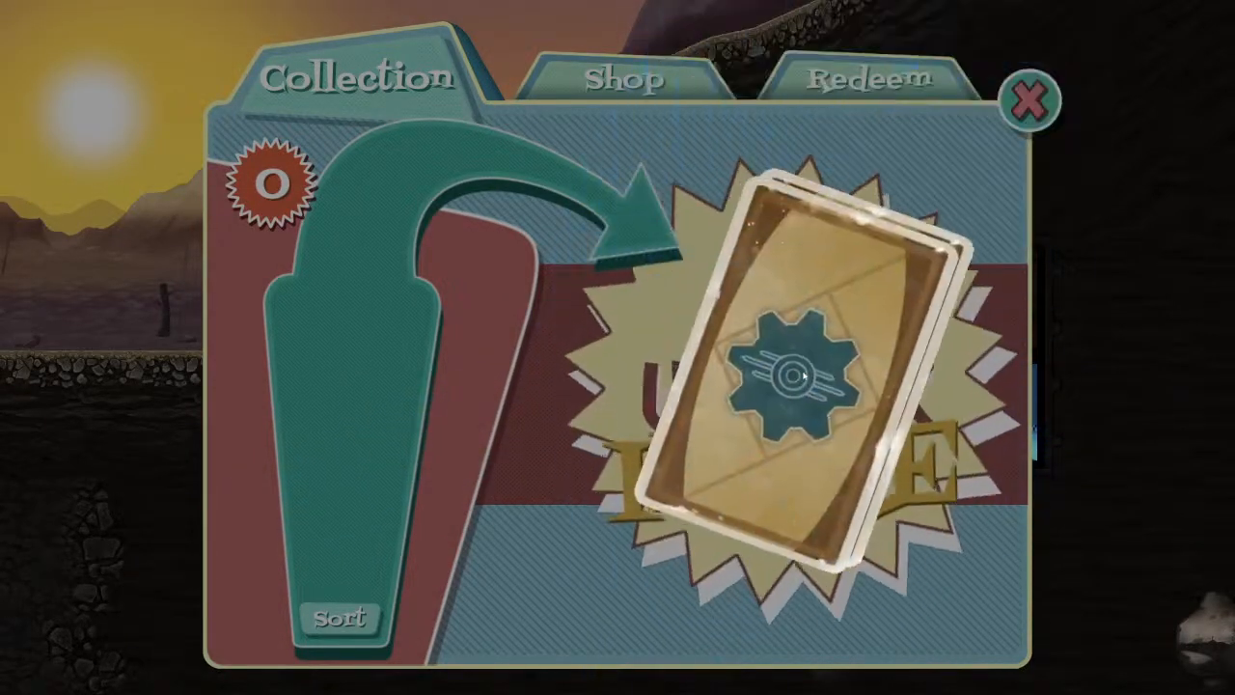
pyautogui.click(815, 376)
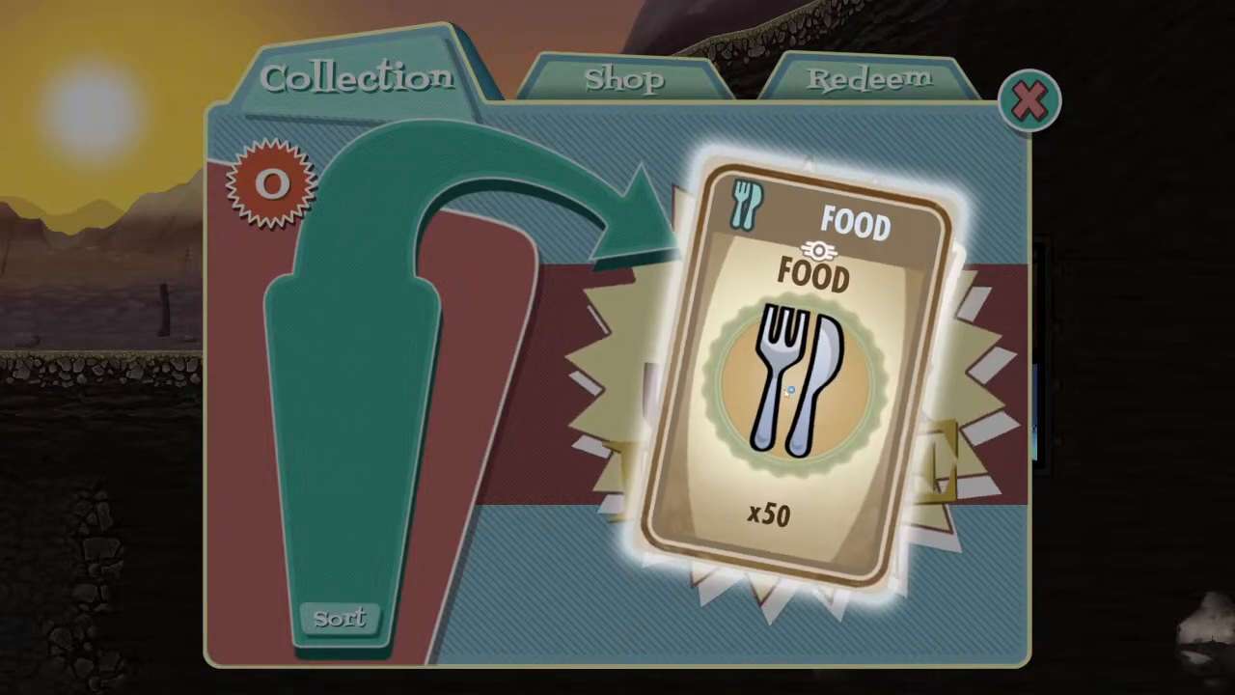
pyautogui.click(806, 374)
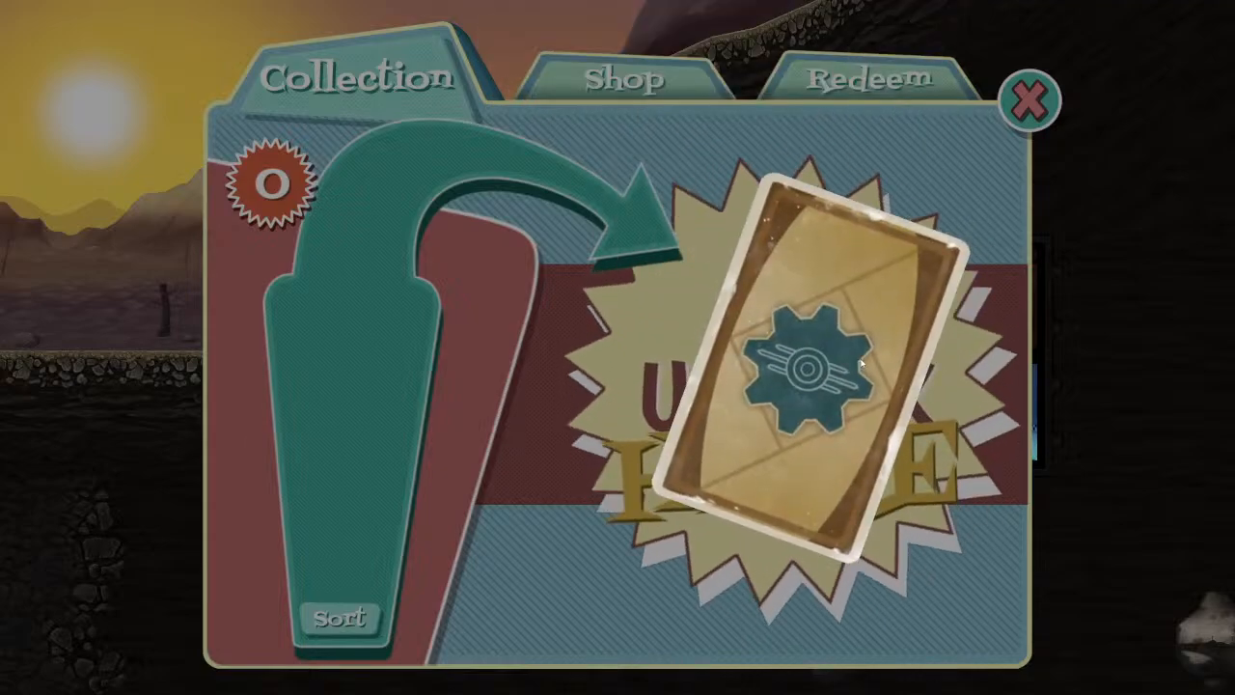
pyautogui.click(803, 371)
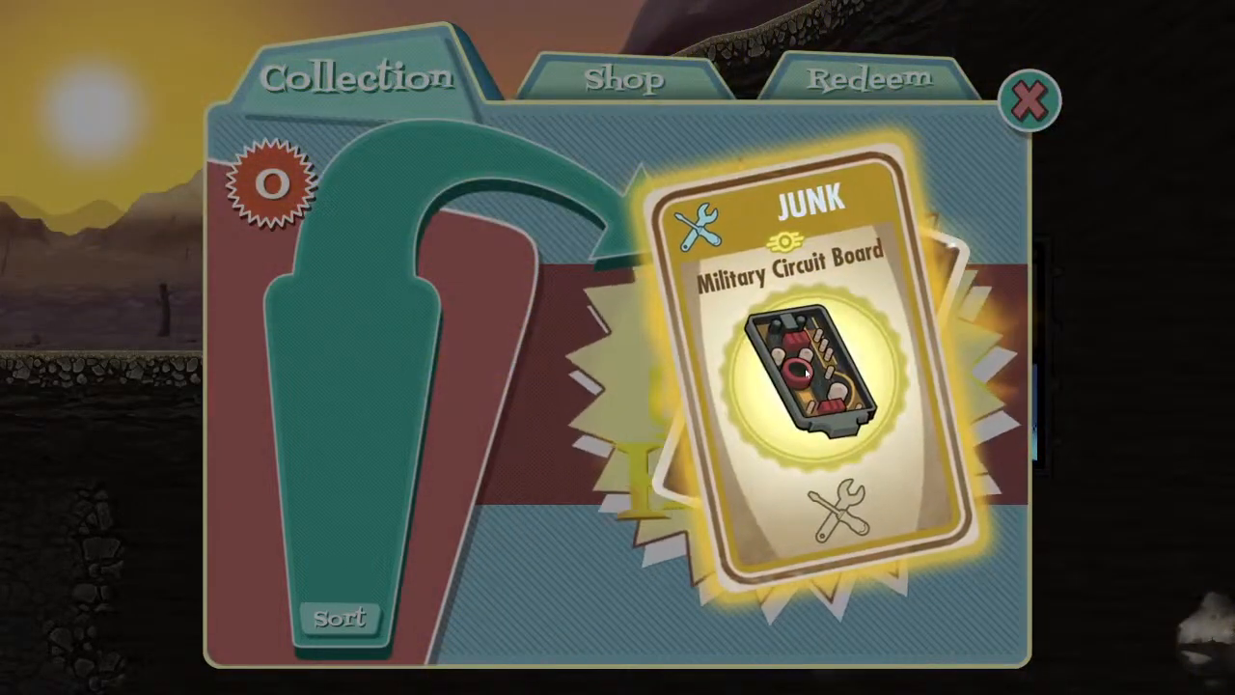
pyautogui.click(808, 377)
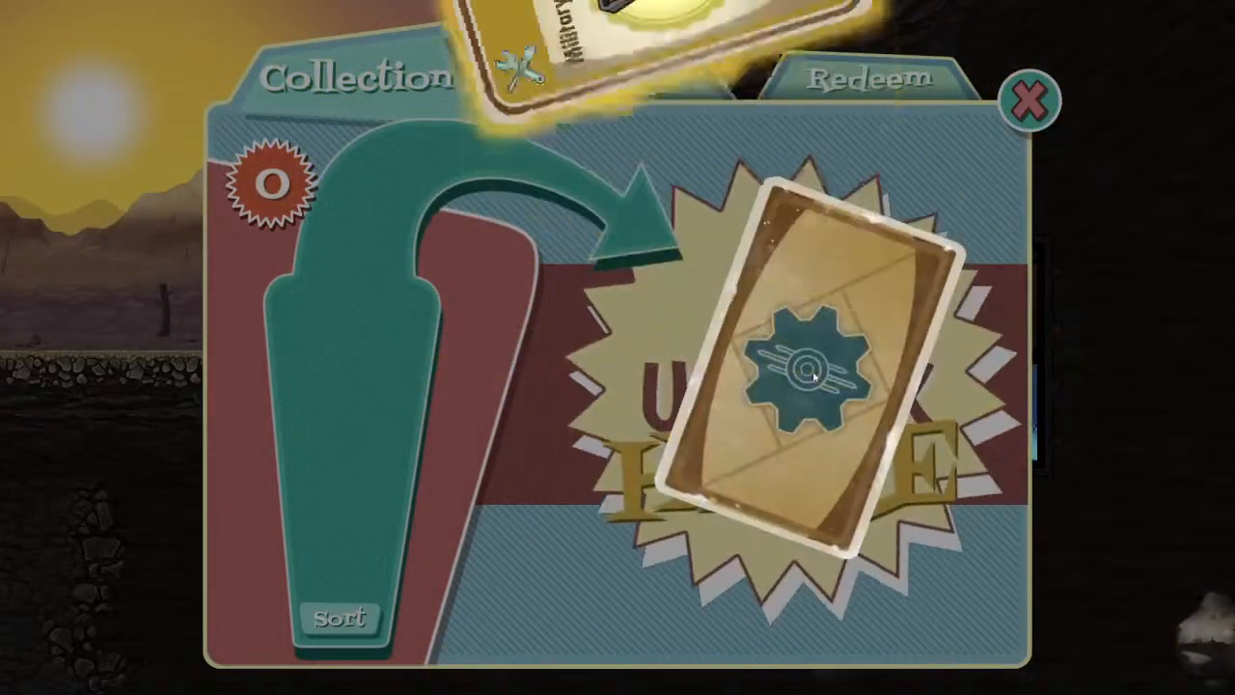
pyautogui.click(815, 376)
pyautogui.click(820, 372)
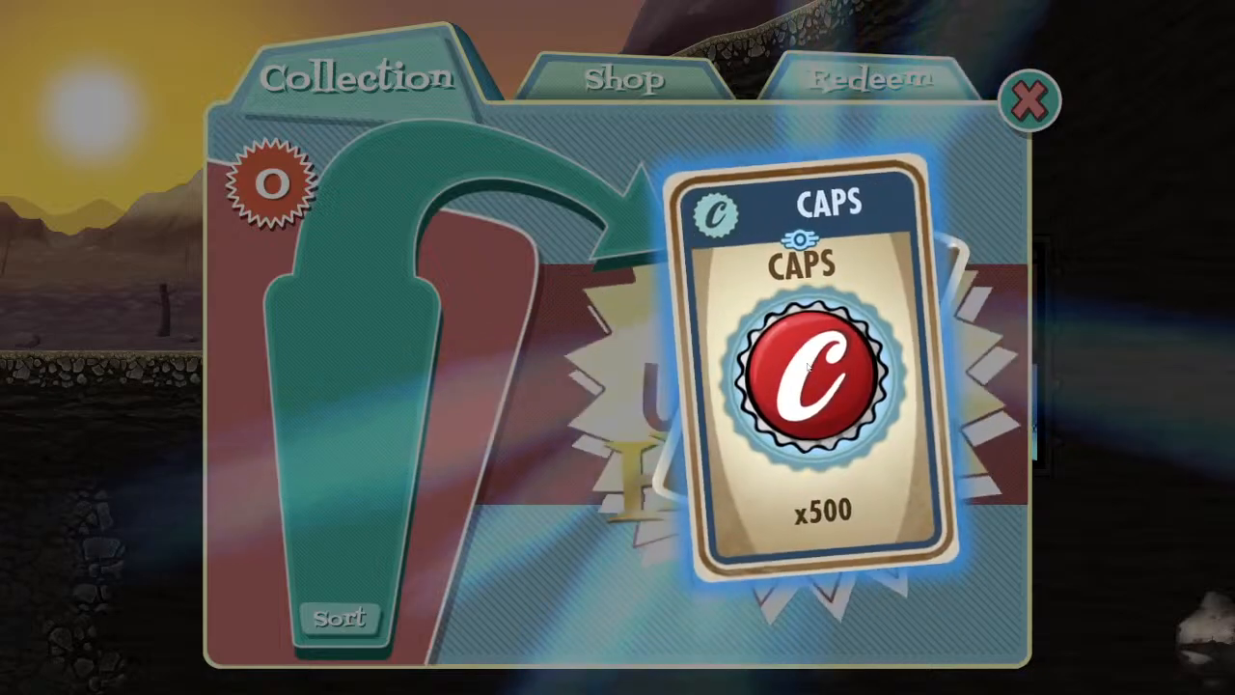
pyautogui.click(817, 364)
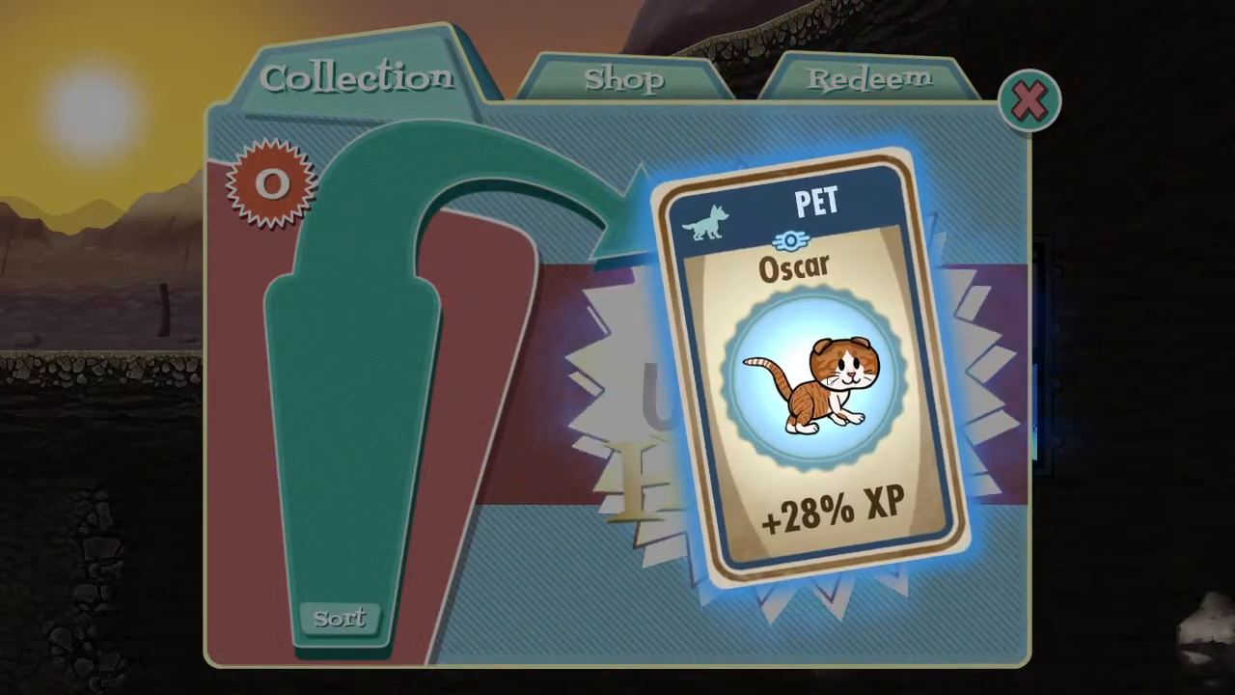
pyautogui.click(995, 151)
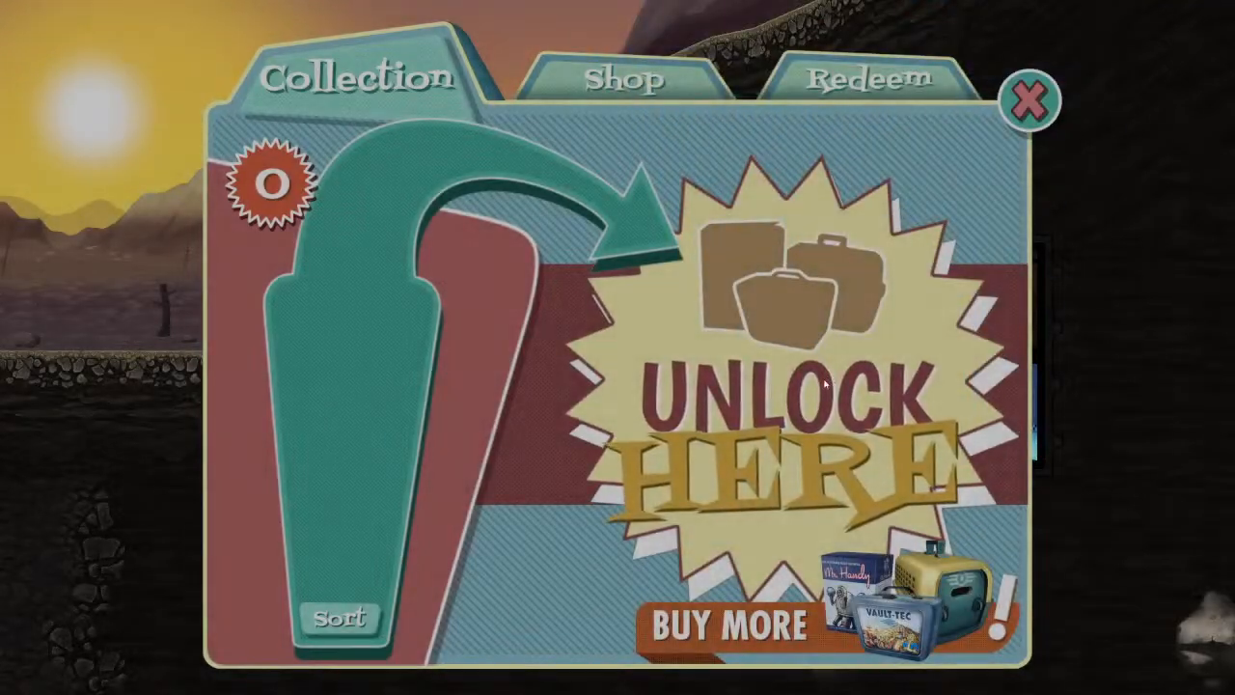
pyautogui.click(1026, 102)
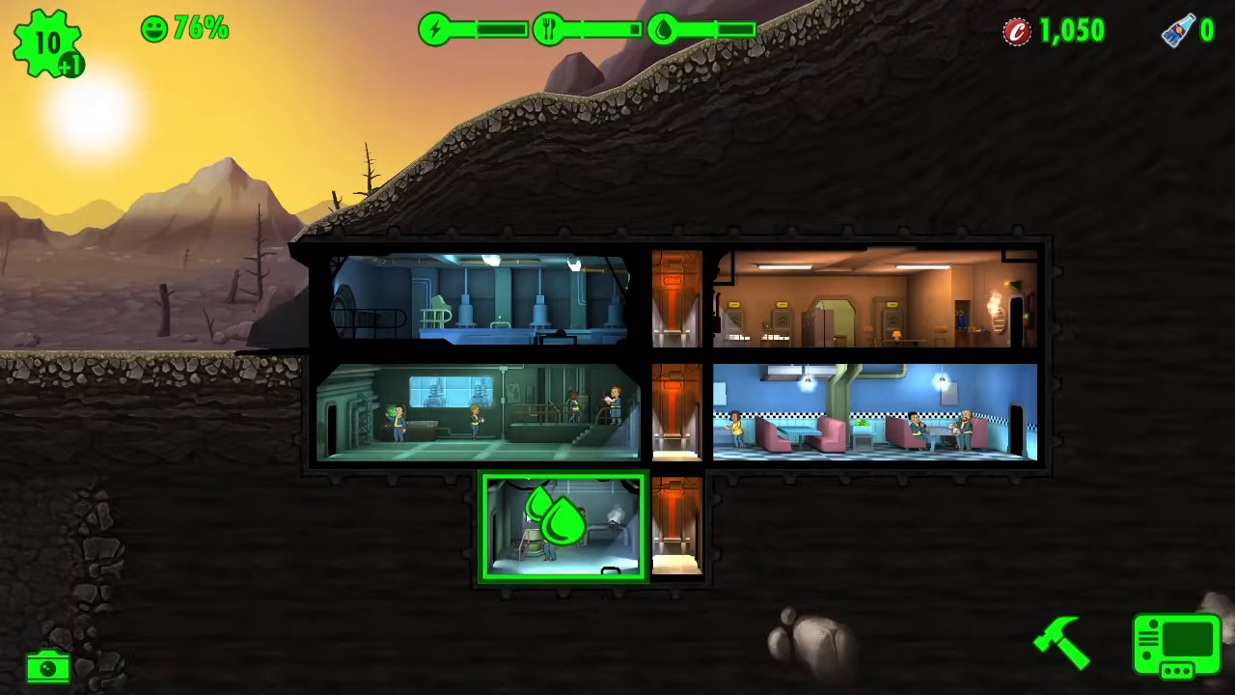
# - Equip the dark-haired man seated in the diner with the pet cat Oscar, which gives +28% XP
pyautogui.scroll(3, 827, 500)
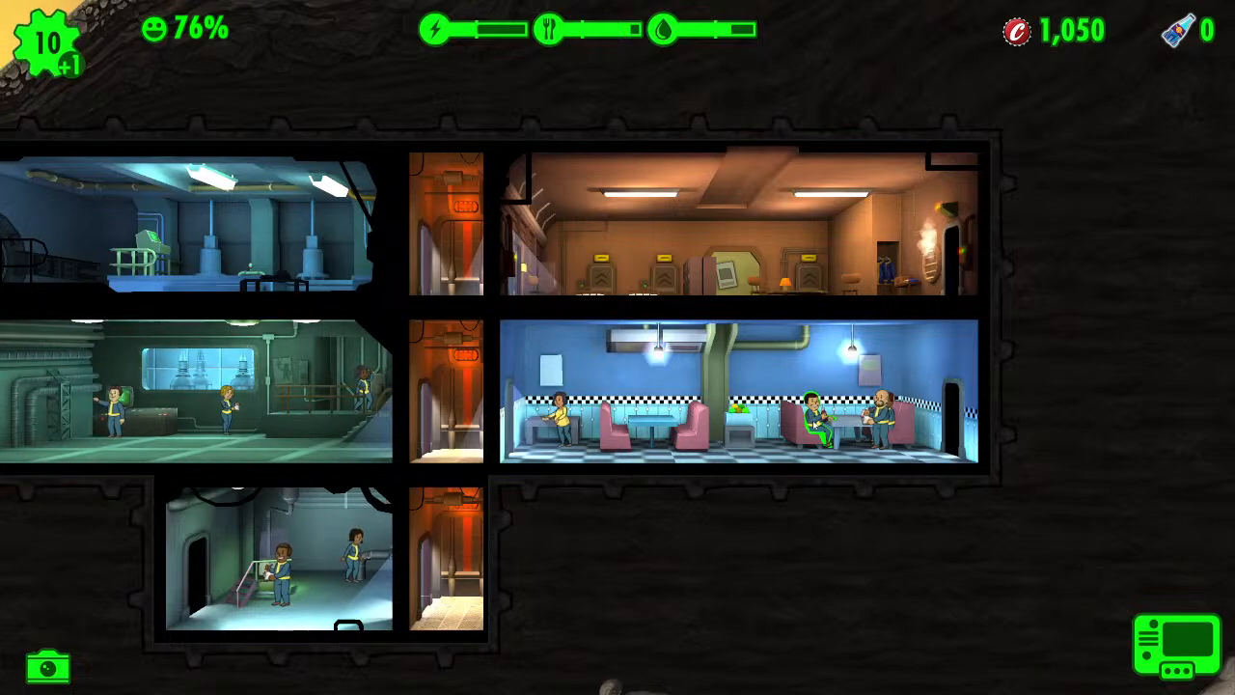
pyautogui.click(816, 417)
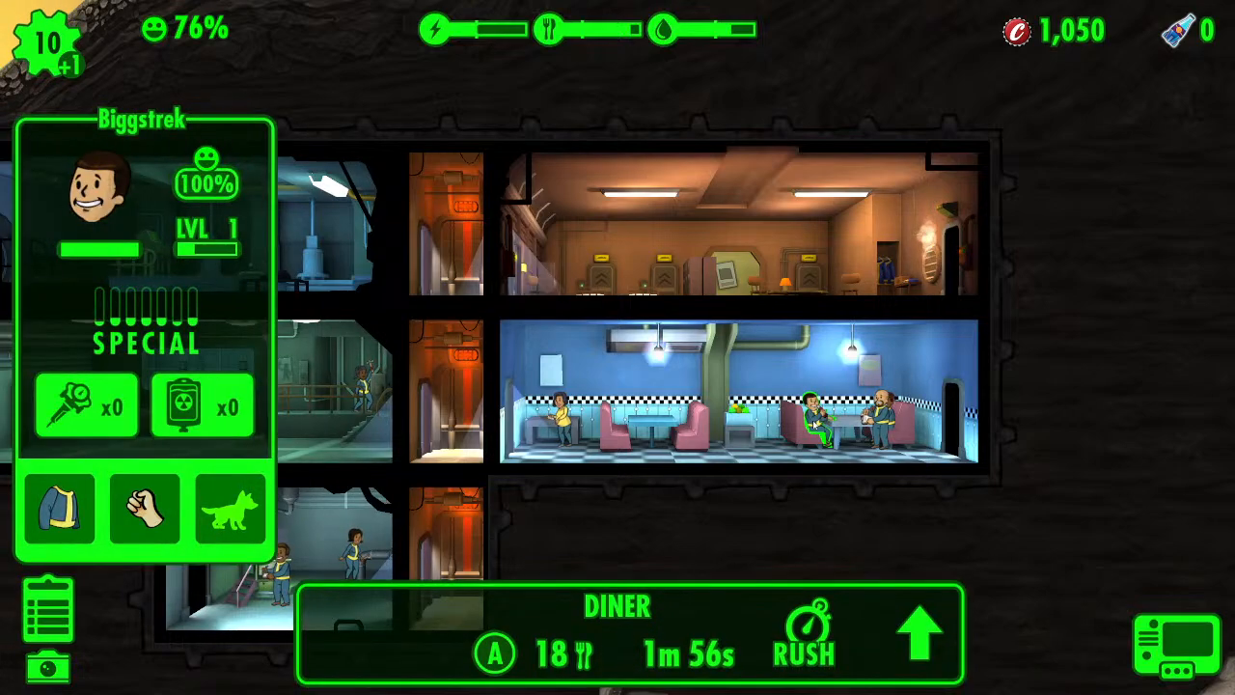
pyautogui.click(231, 515)
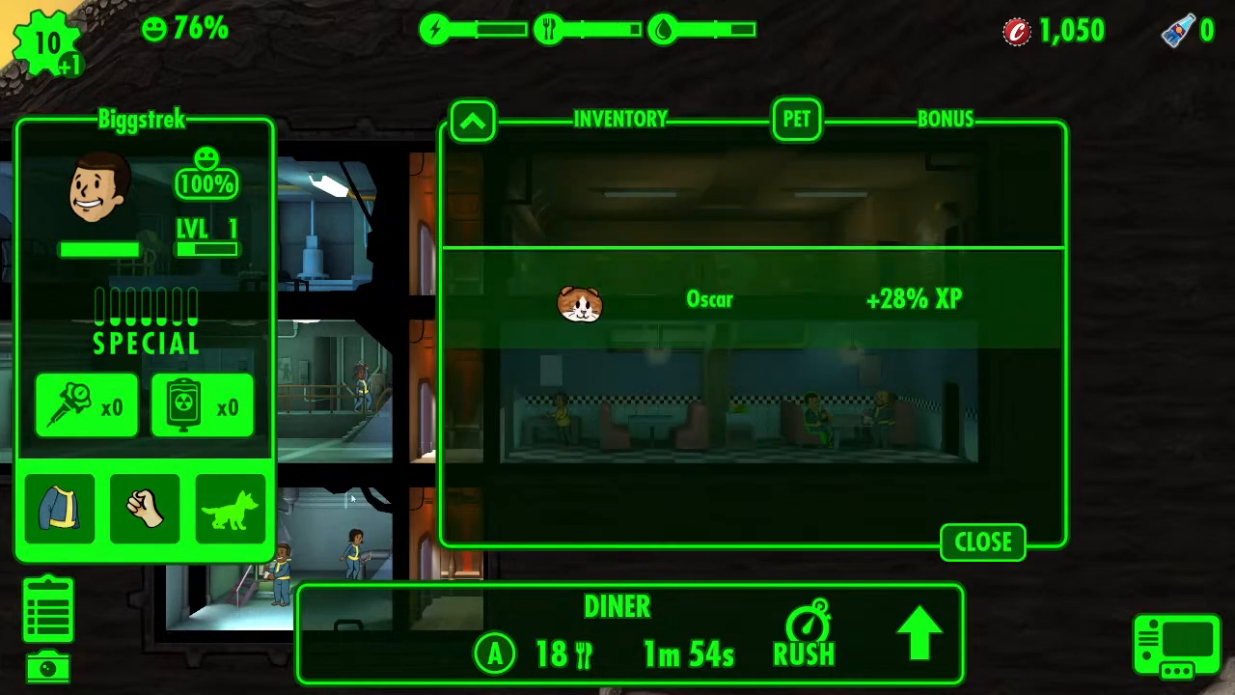
pyautogui.click(652, 306)
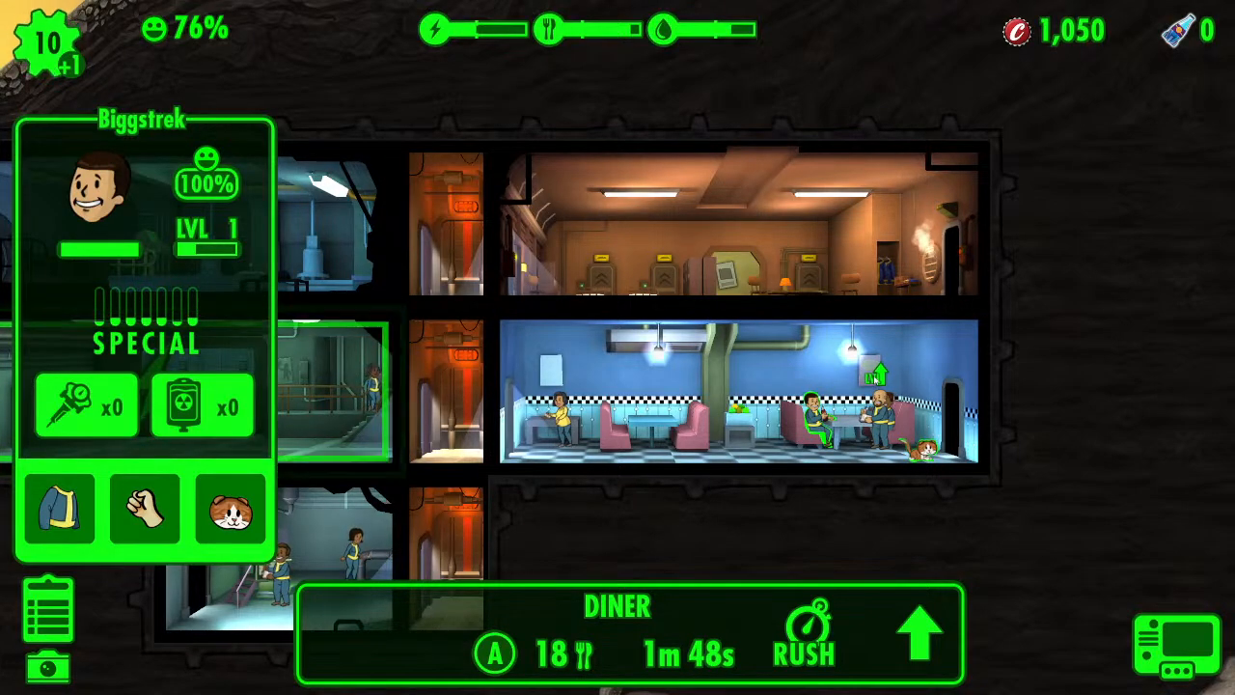
# - Level up the bald diner worker and collect the finished power from the generator room
pyautogui.moveTo(695, 499); pyautogui.dragTo(961, 470)
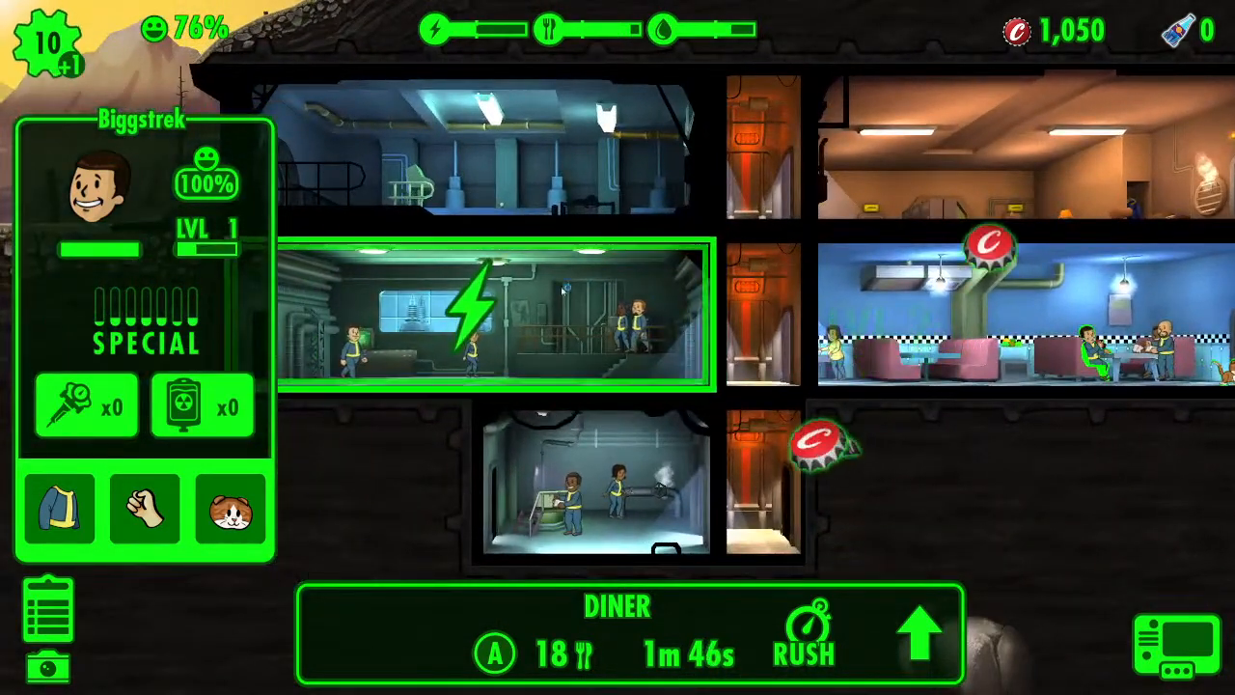
pyautogui.click(869, 449)
pyautogui.moveTo(877, 455)
pyautogui.mouseDown()
pyautogui.moveTo(674, 510)
pyautogui.moveTo(552, 509)
pyautogui.moveTo(730, 473)
pyautogui.moveTo(736, 575)
pyautogui.moveTo(849, 367)
pyautogui.moveTo(885, 419)
pyautogui.moveTo(877, 450)
pyautogui.moveTo(863, 447)
pyautogui.mouseUp()
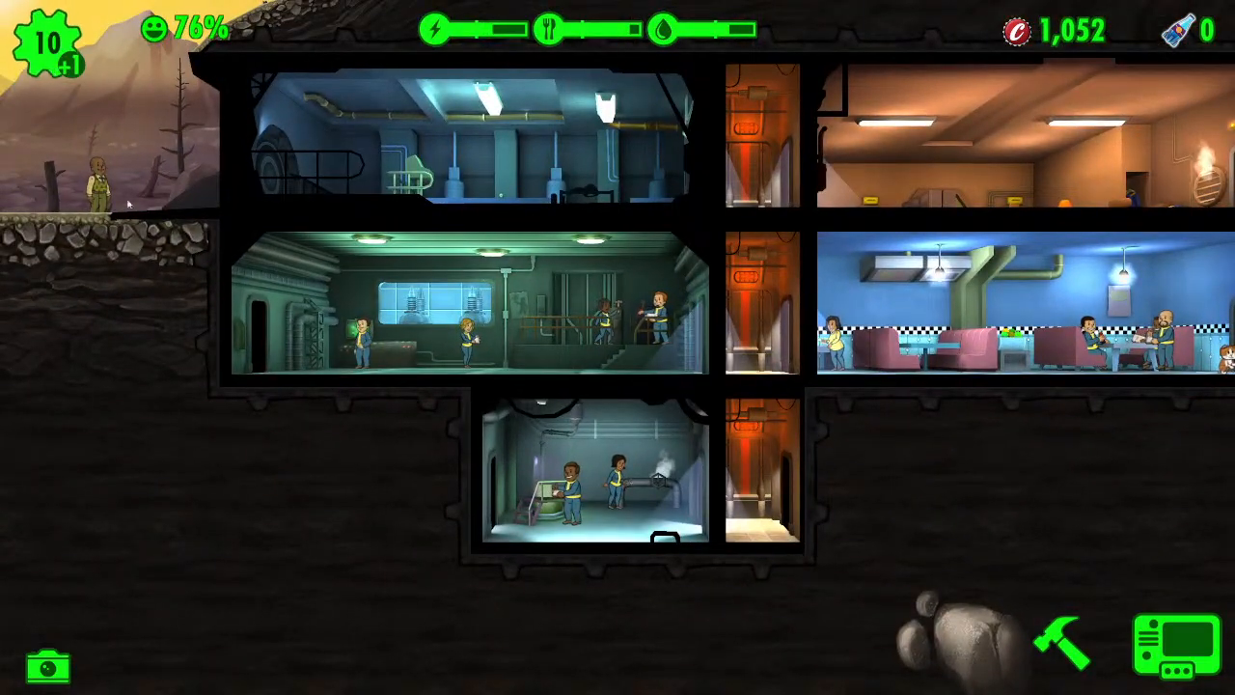
# - Build another water treatment room directly beside the existing one on the lowest floor
pyautogui.moveTo(944, 466); pyautogui.dragTo(879, 462)
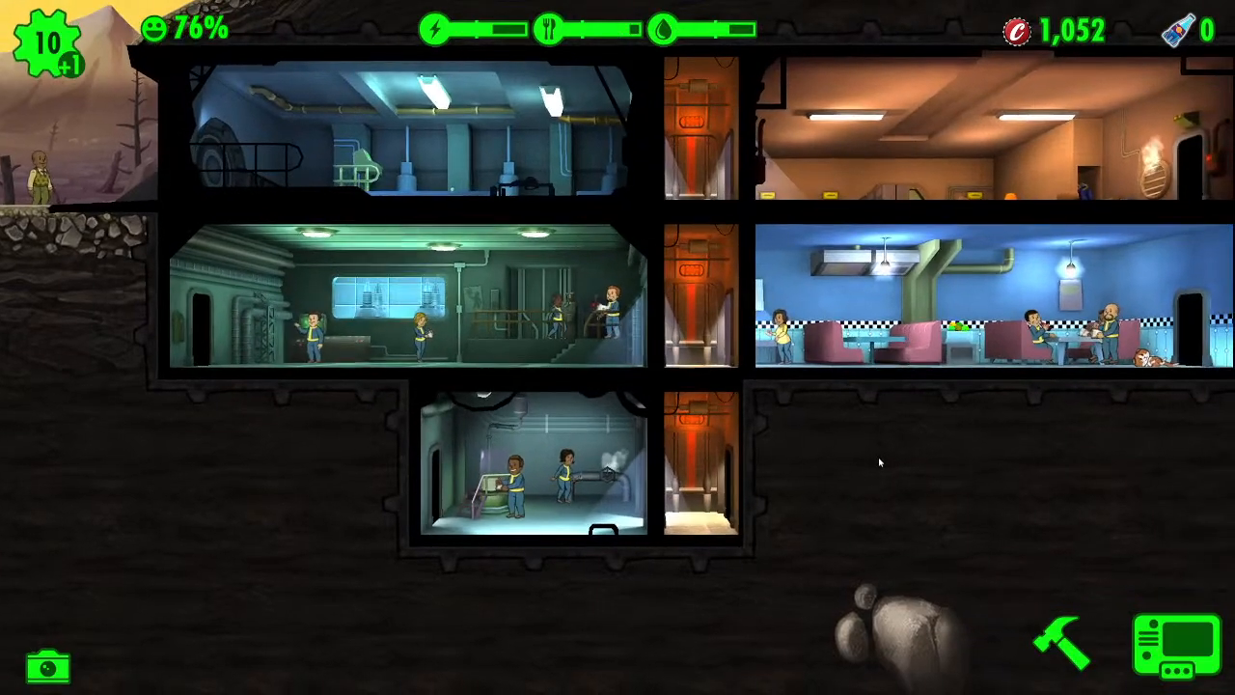
pyautogui.click(1061, 643)
pyautogui.click(1119, 386)
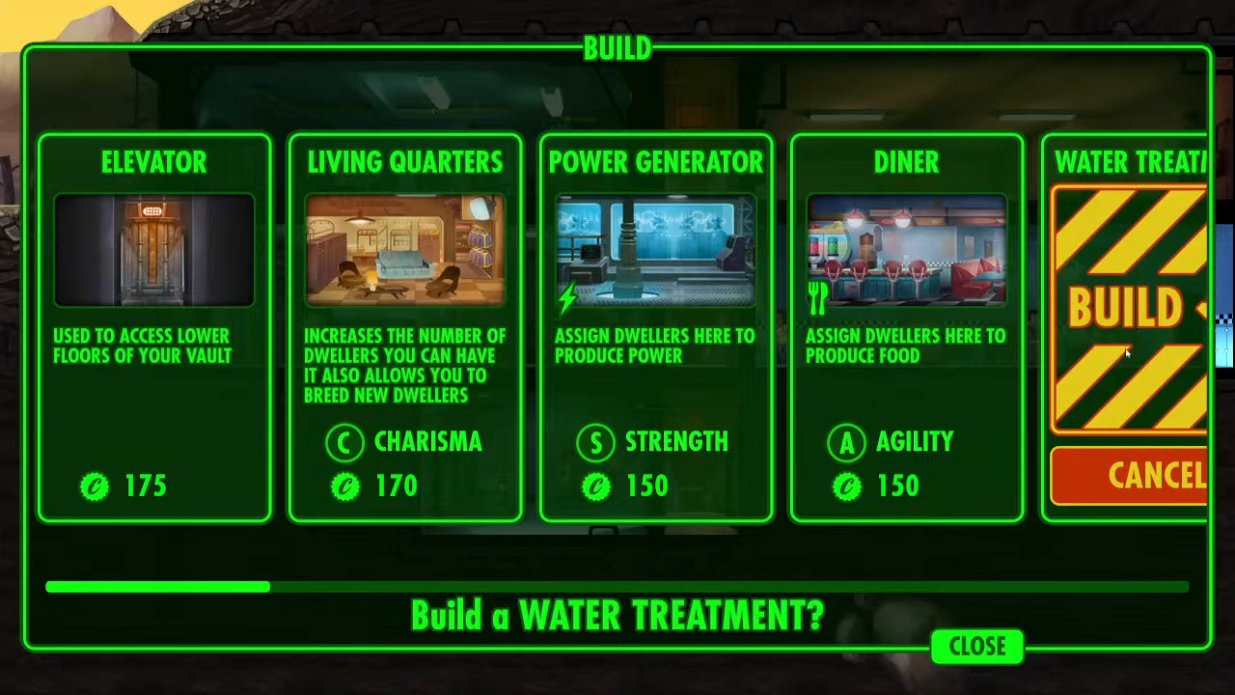
pyautogui.click(1130, 338)
pyautogui.click(289, 455)
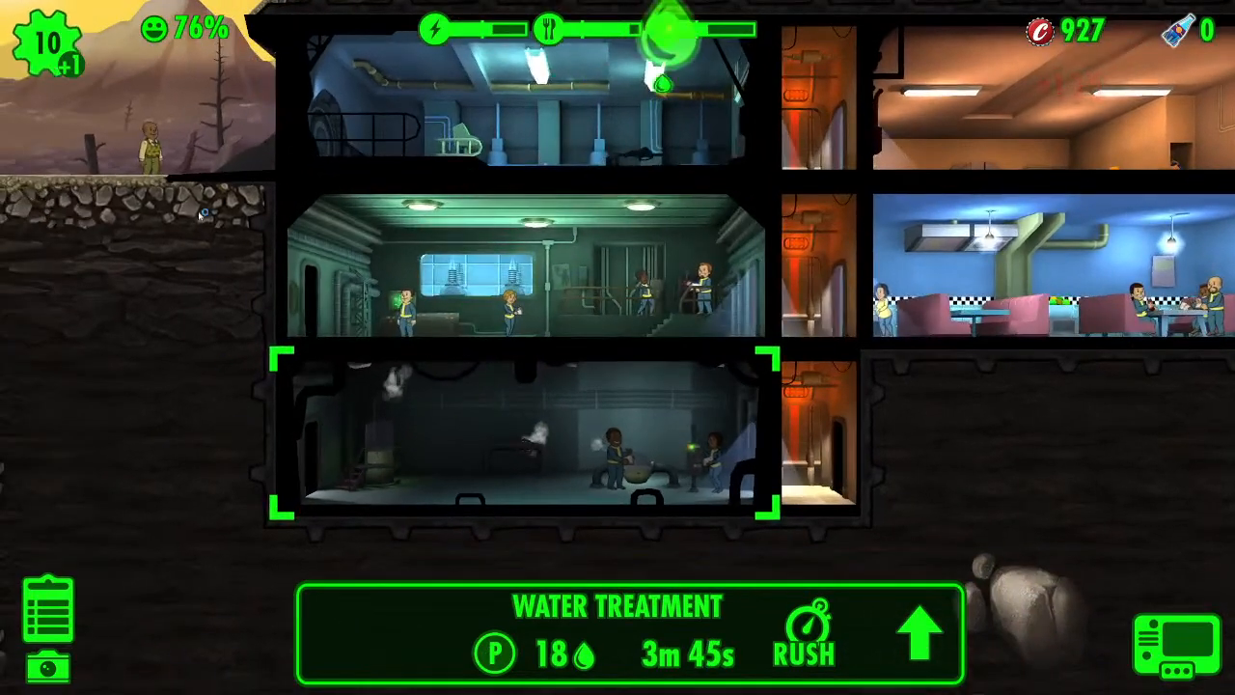
# - Assign the newcomer waiting outside the vault to the enlarged water treatment room and level up the ready worker there
pyautogui.click(151, 145)
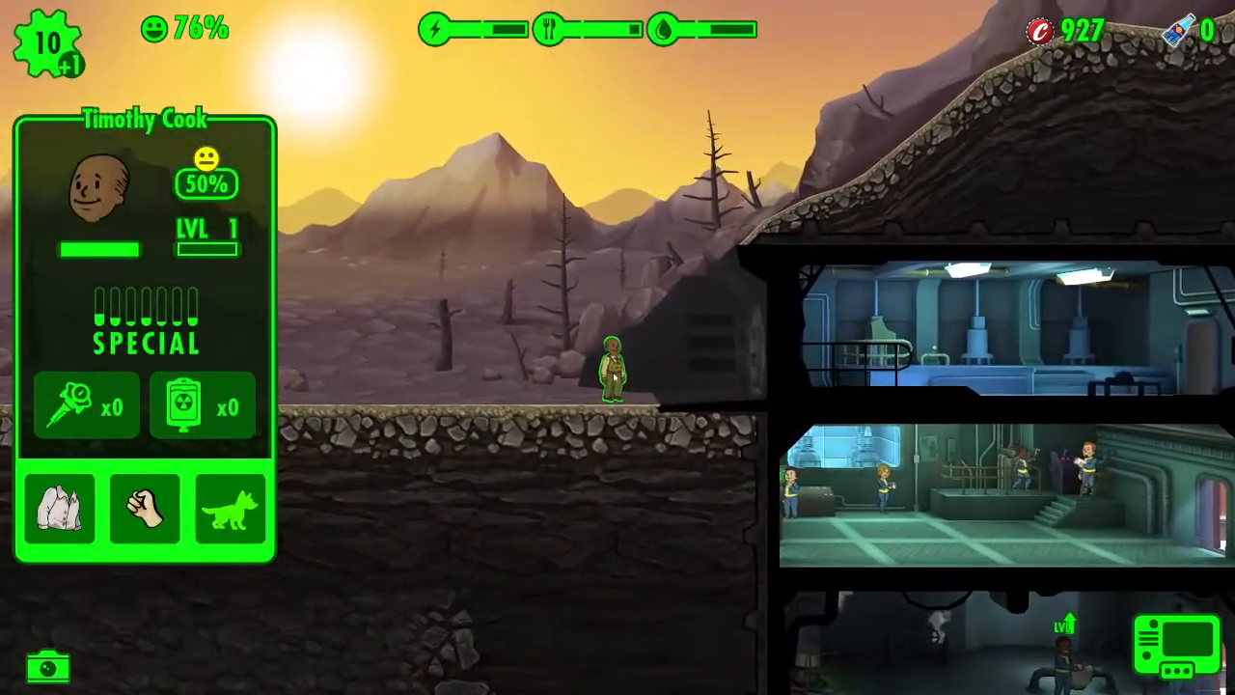
pyautogui.moveTo(608, 357); pyautogui.dragTo(855, 444)
pyautogui.moveTo(1151, 450); pyautogui.dragTo(687, 473)
pyautogui.scroll(2, 714, 489)
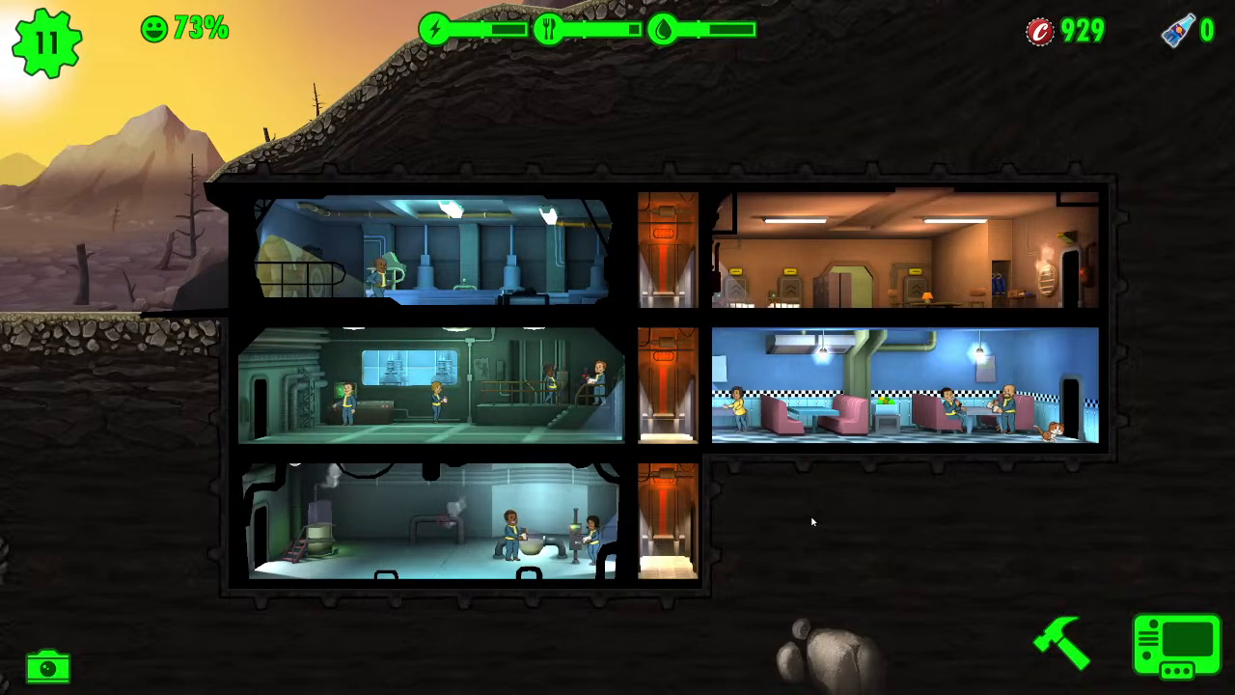
# - Open the name of the yellow-clad woman in the diner for editing
pyautogui.click(743, 412)
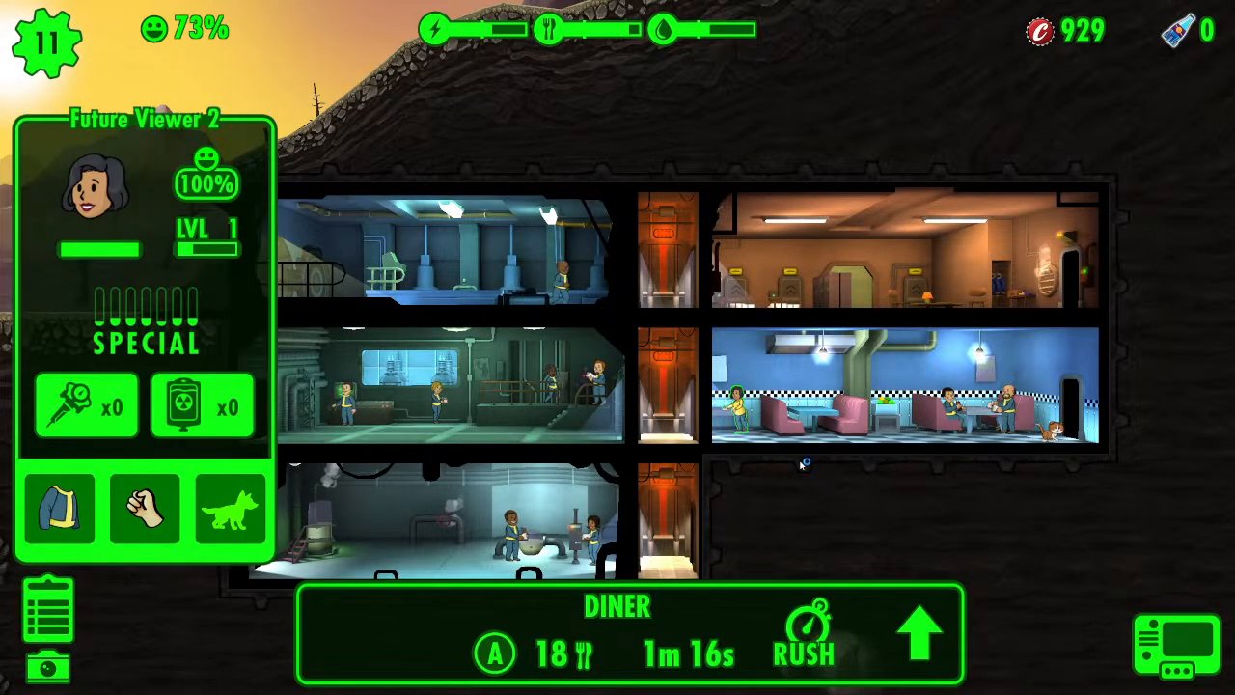
pyautogui.click(219, 123)
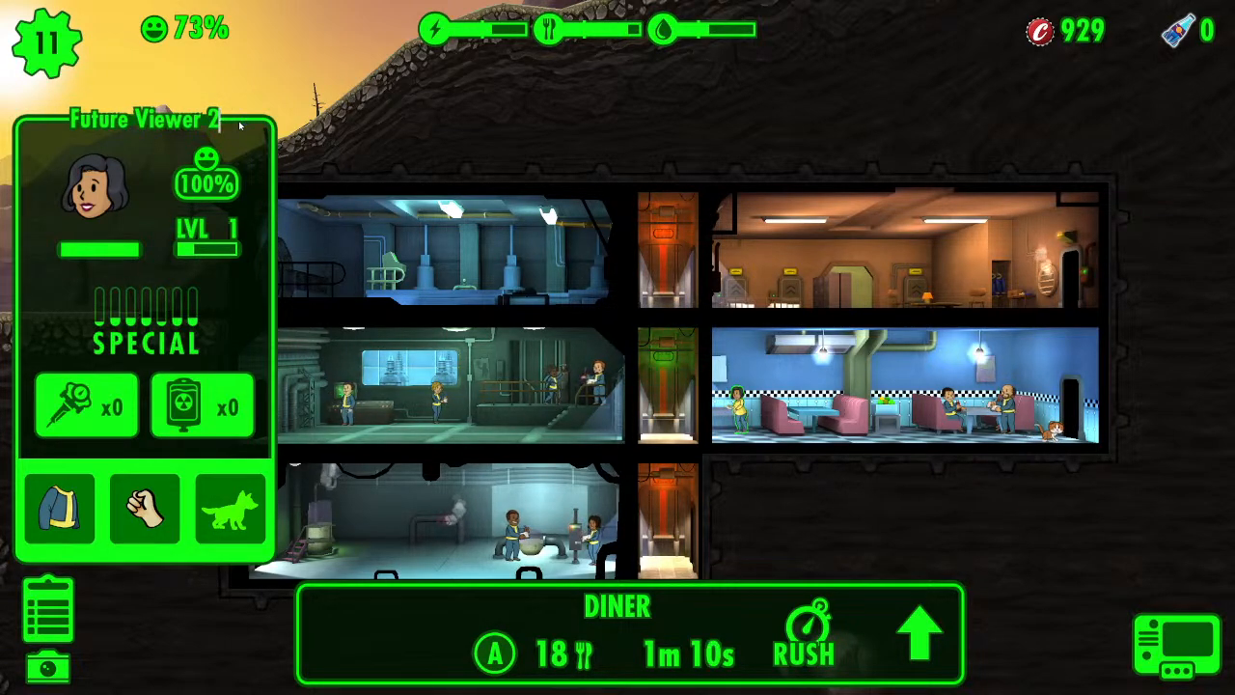
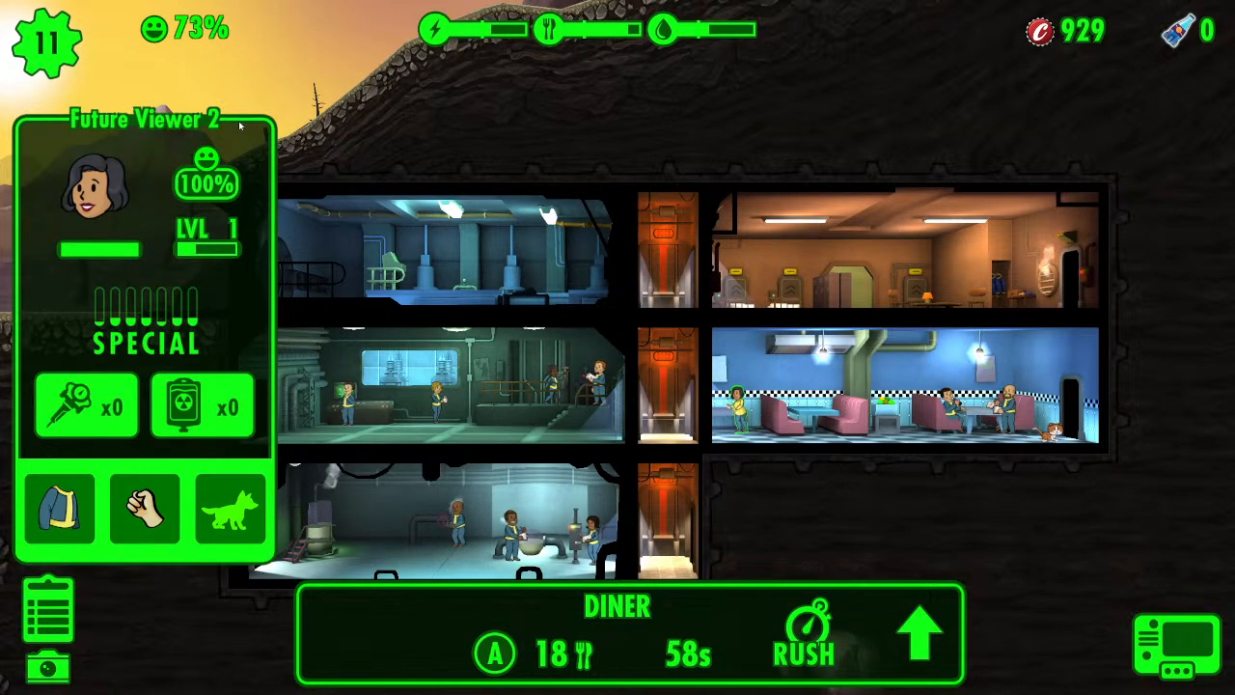
pyautogui.click(765, 502)
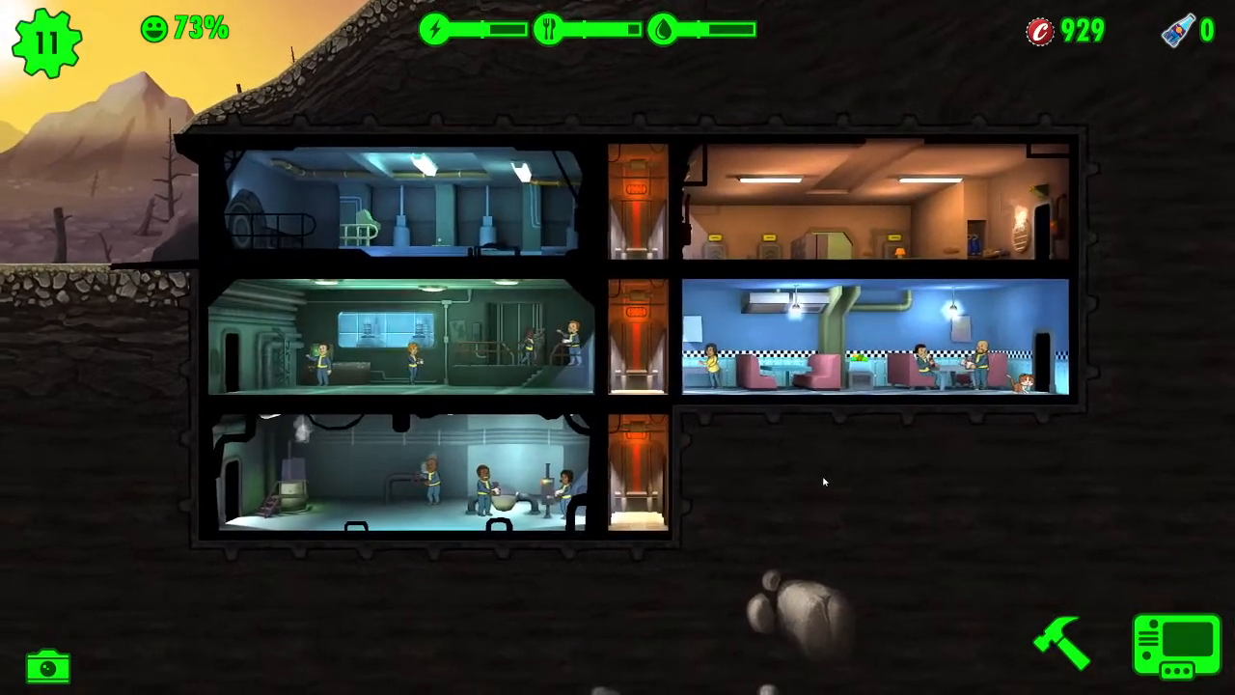
pyautogui.moveTo(823, 478); pyautogui.dragTo(776, 522)
pyautogui.scroll(2, 782, 521)
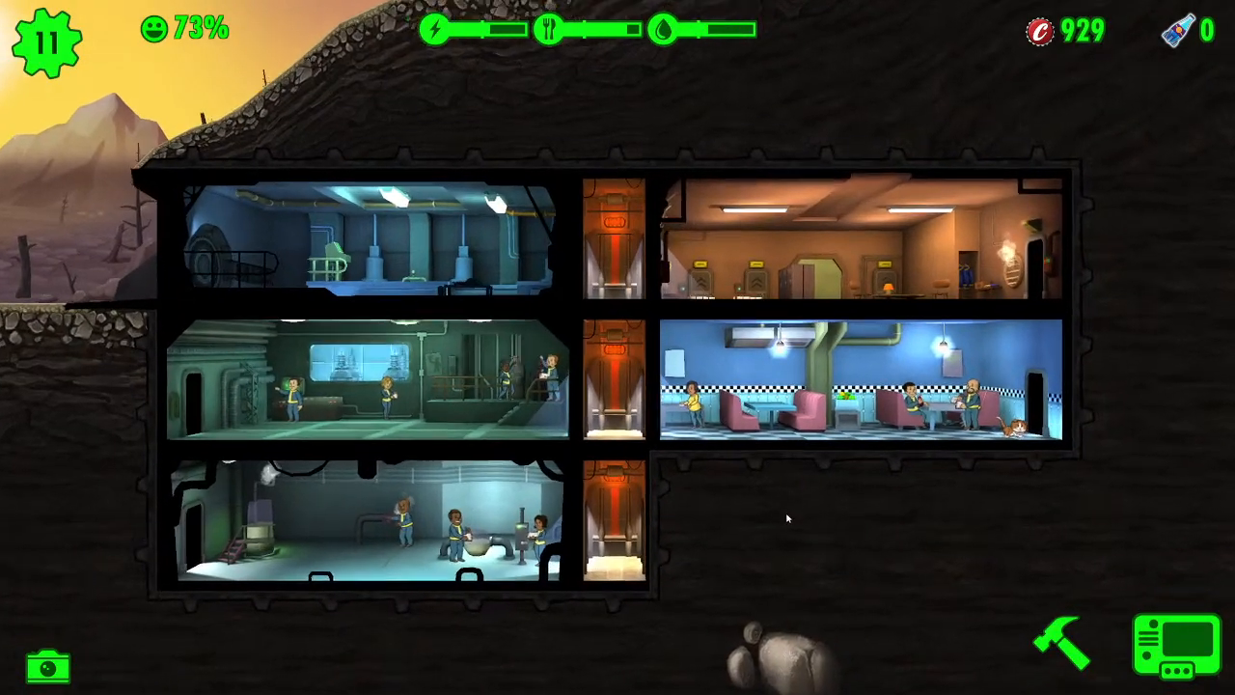
pyautogui.scroll(3, 762, 515)
pyautogui.scroll(-2, 743, 514)
pyautogui.moveTo(744, 514); pyautogui.dragTo(835, 532)
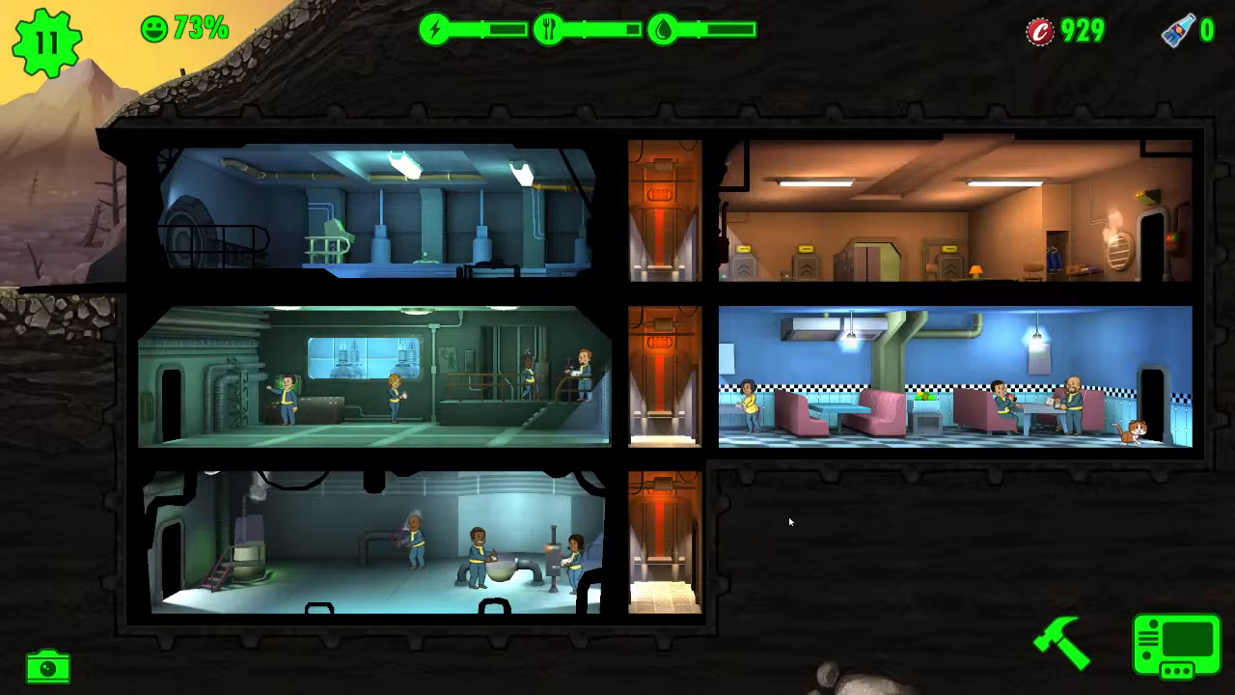
pyautogui.scroll(-3, 804, 507)
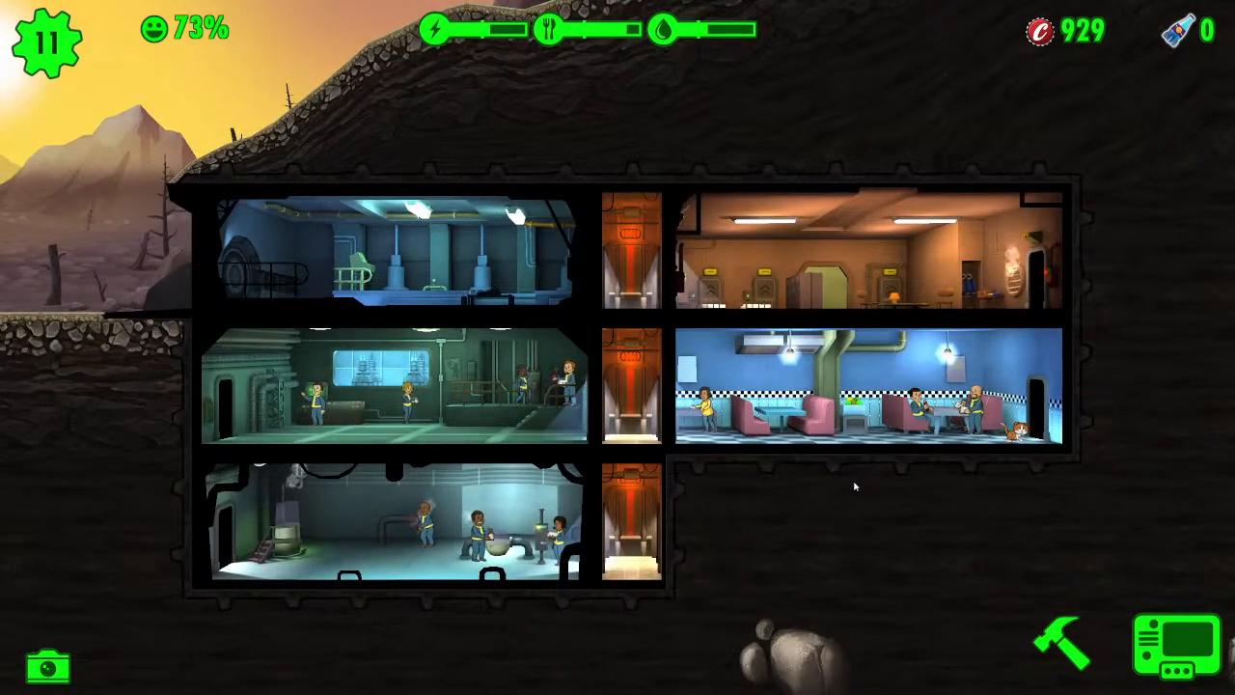
# - Rush production in the power generator room and deselect the room
pyautogui.moveTo(764, 506); pyautogui.dragTo(945, 505)
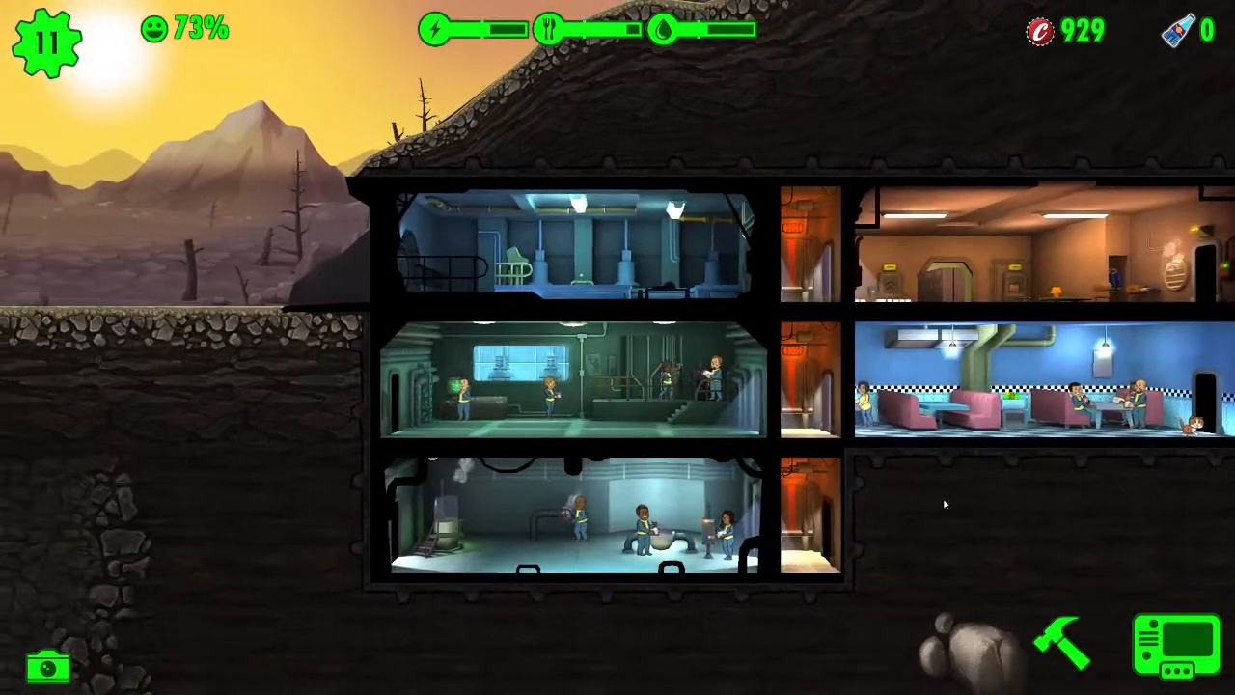
pyautogui.click(598, 363)
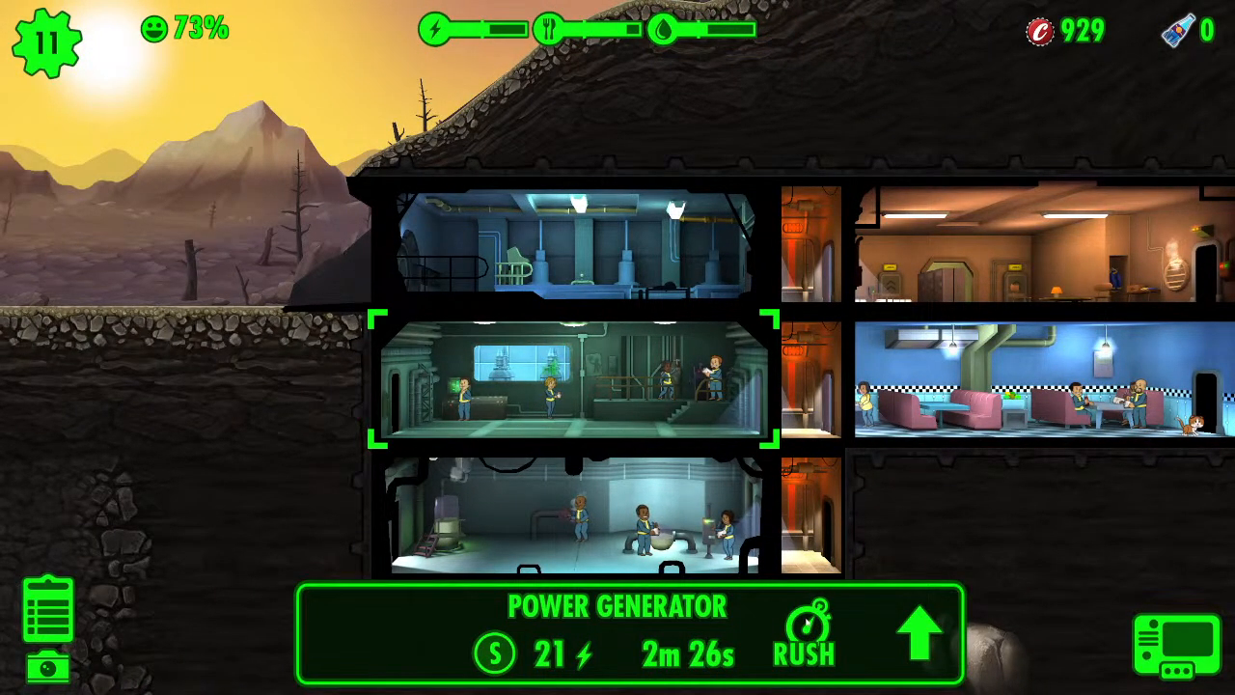
pyautogui.click(814, 632)
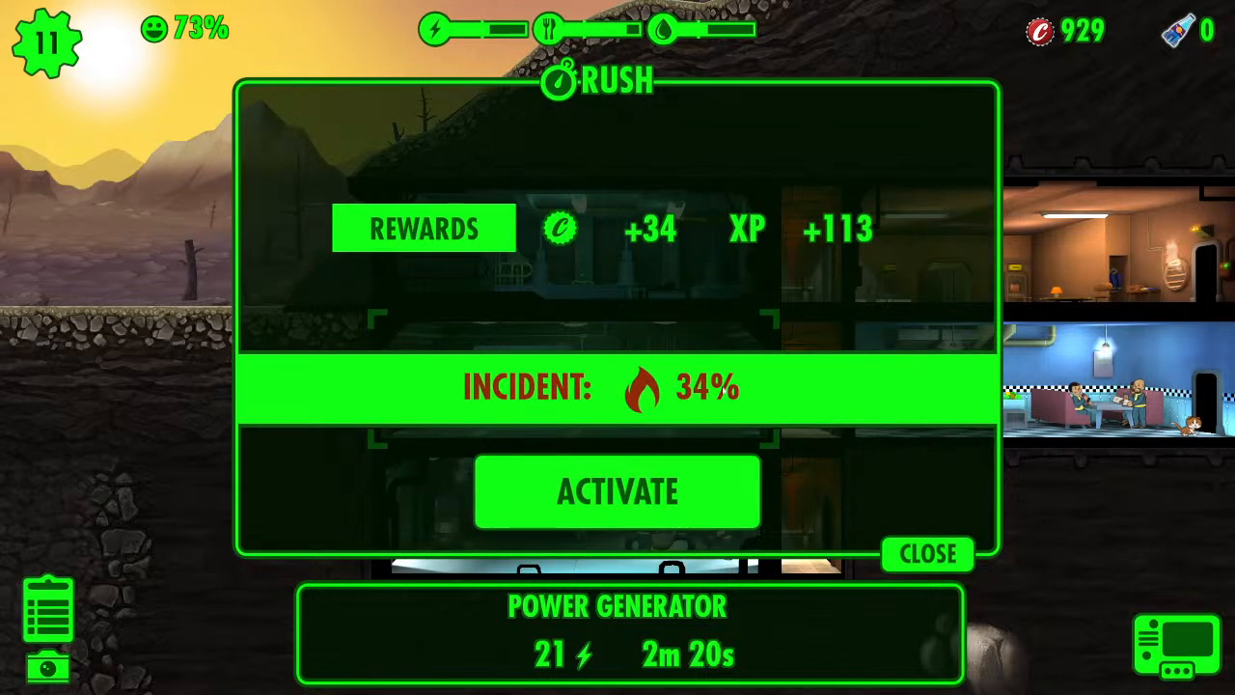
pyautogui.click(641, 493)
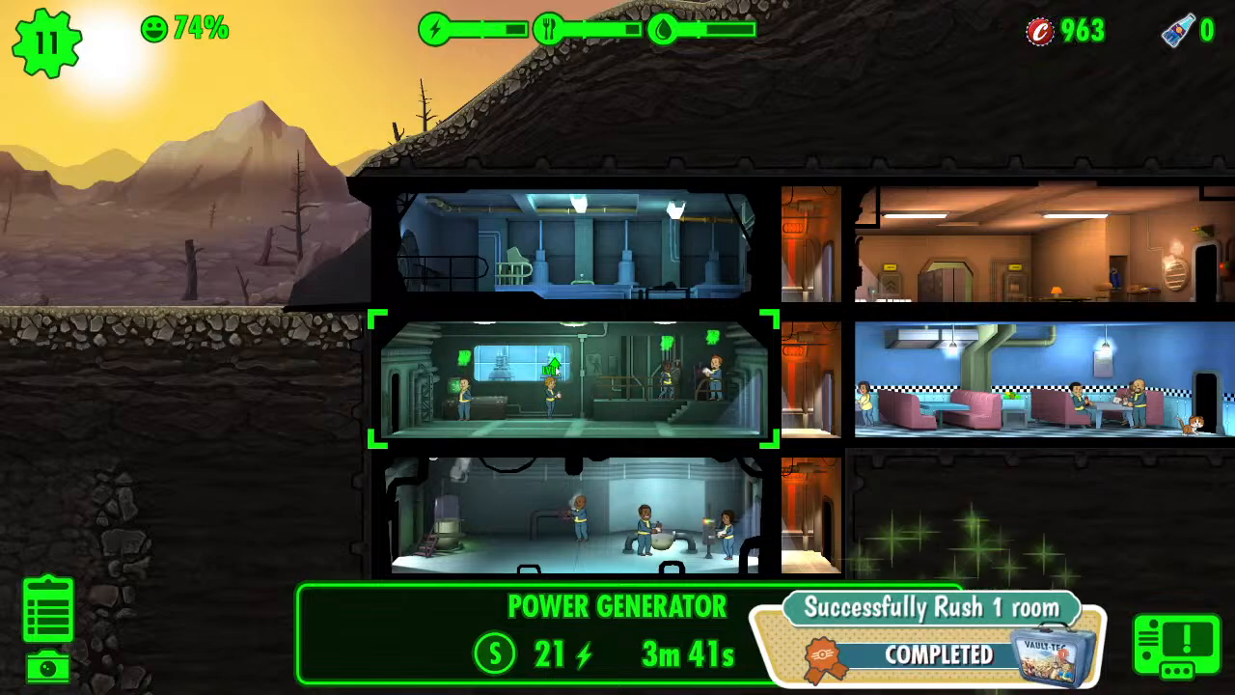
pyautogui.click(964, 509)
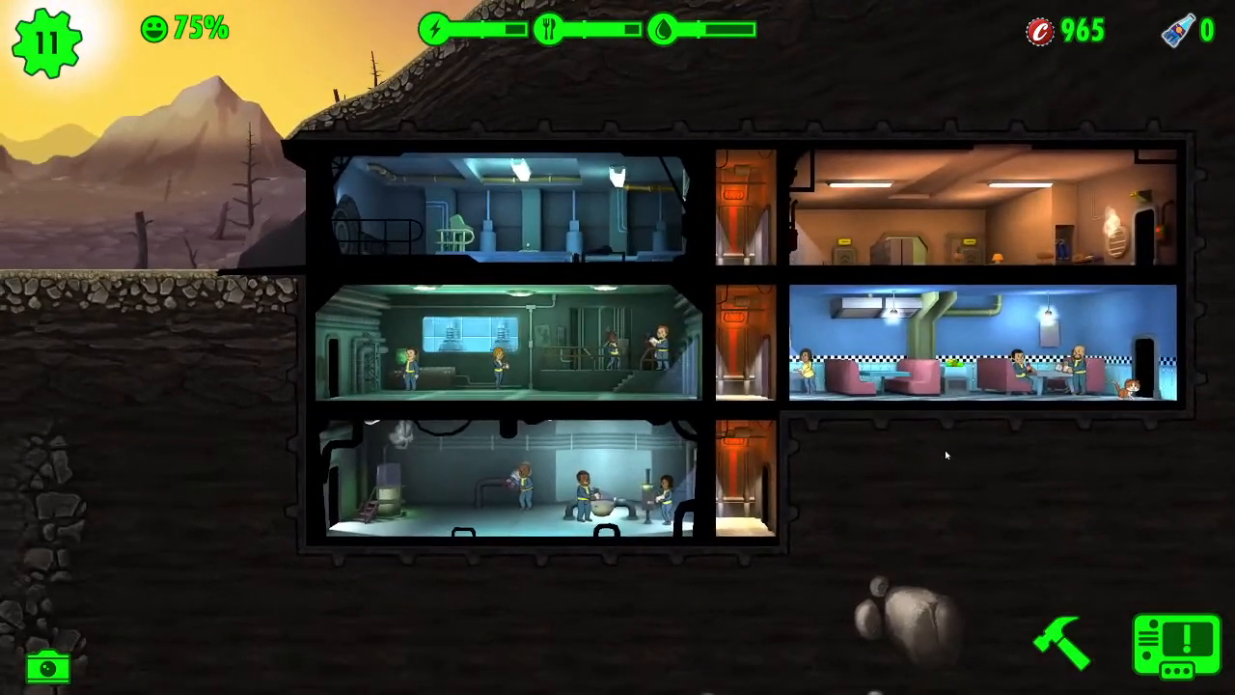
# - Dismiss the diner's rush option and collect the finished food from the room
pyautogui.moveTo(945, 449); pyautogui.dragTo(754, 481)
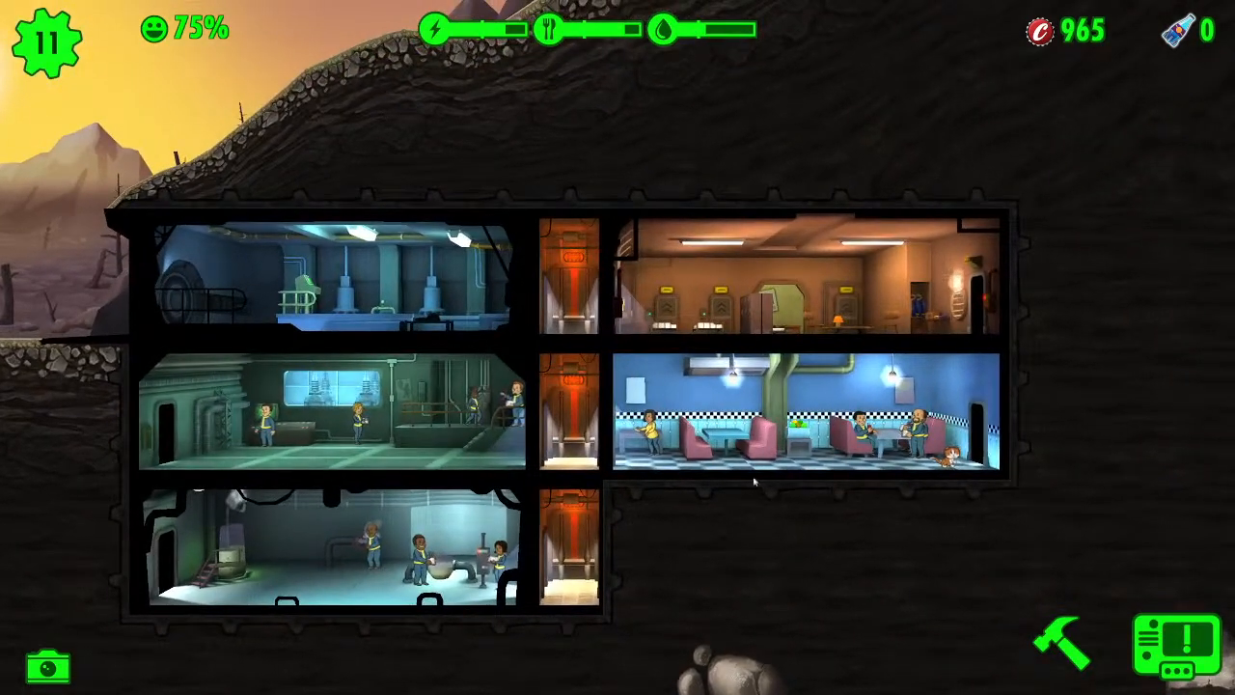
pyautogui.click(798, 388)
pyautogui.click(802, 632)
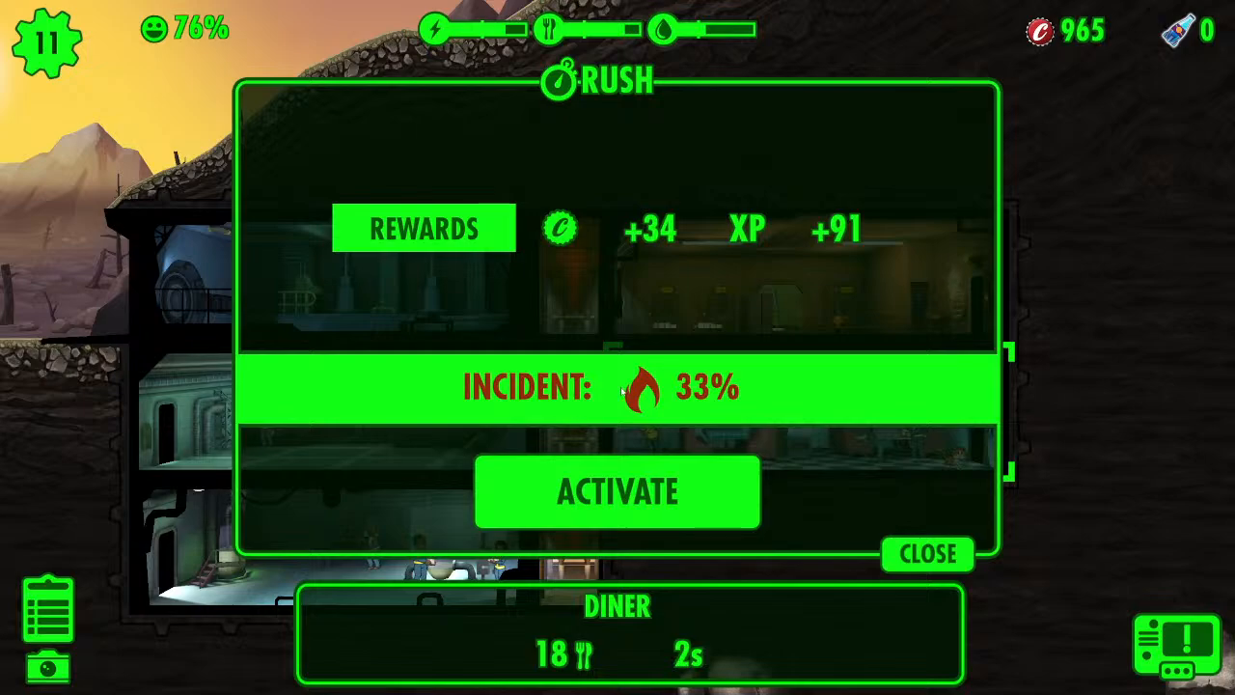
pyautogui.click(931, 552)
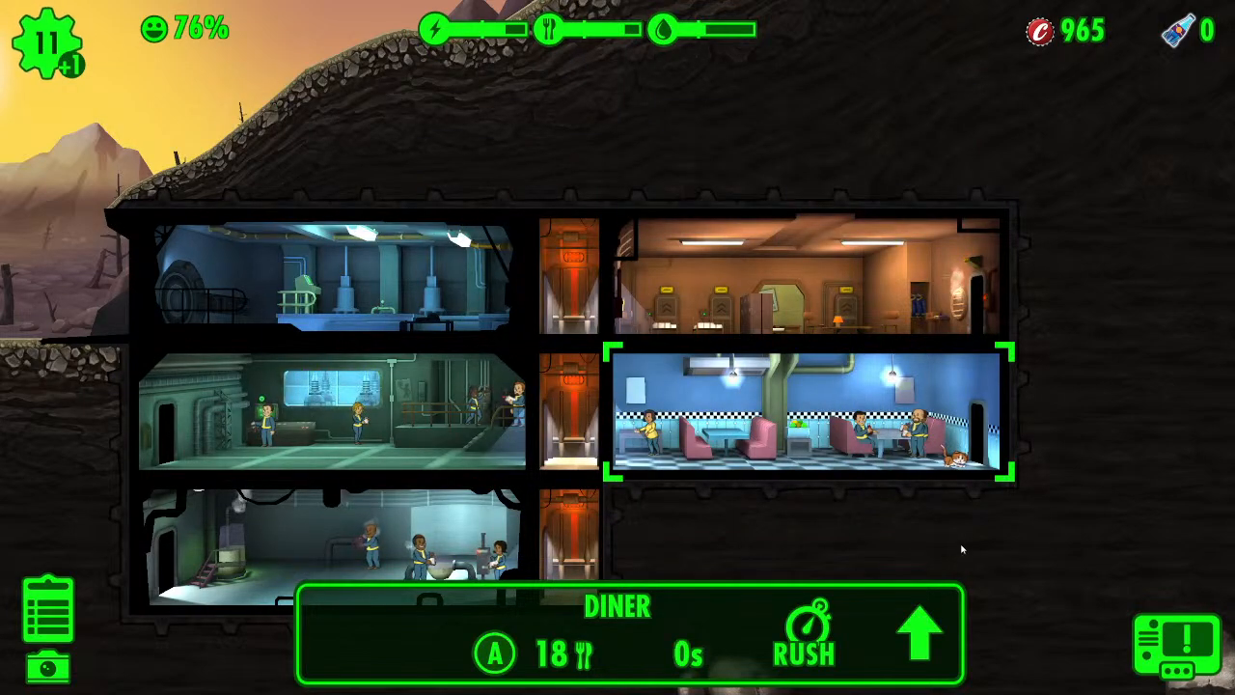
pyautogui.click(812, 429)
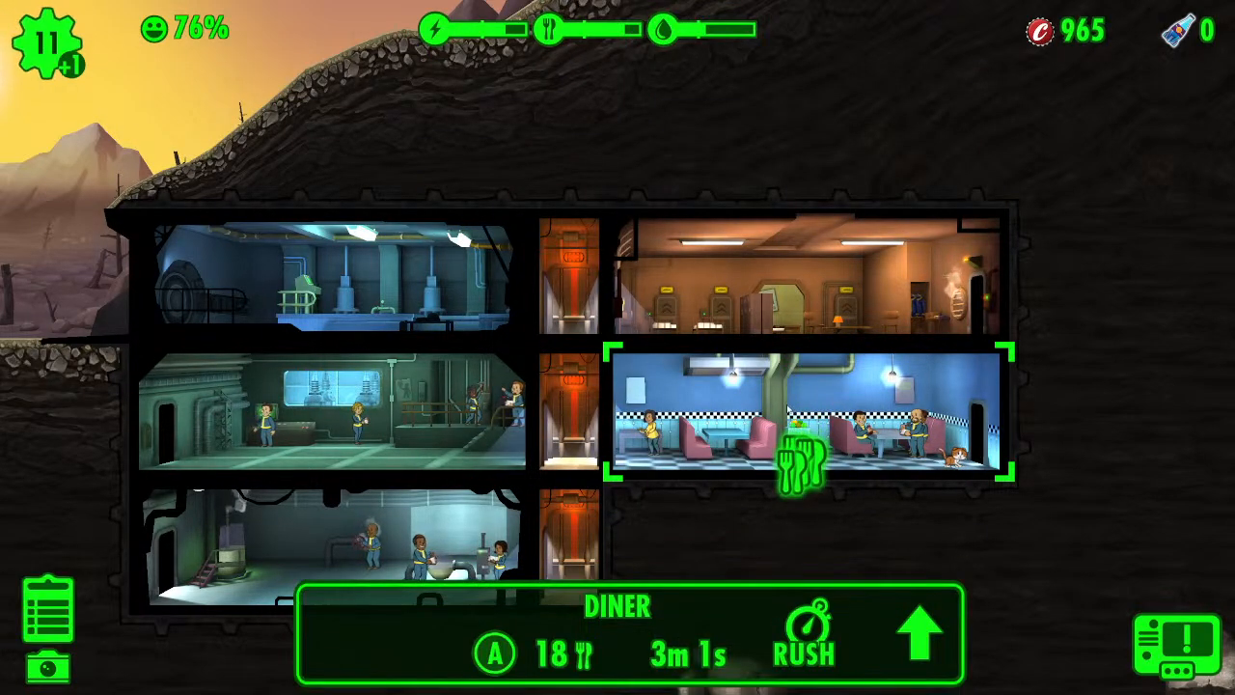
# - Try to rush the diner's food production
pyautogui.click(804, 631)
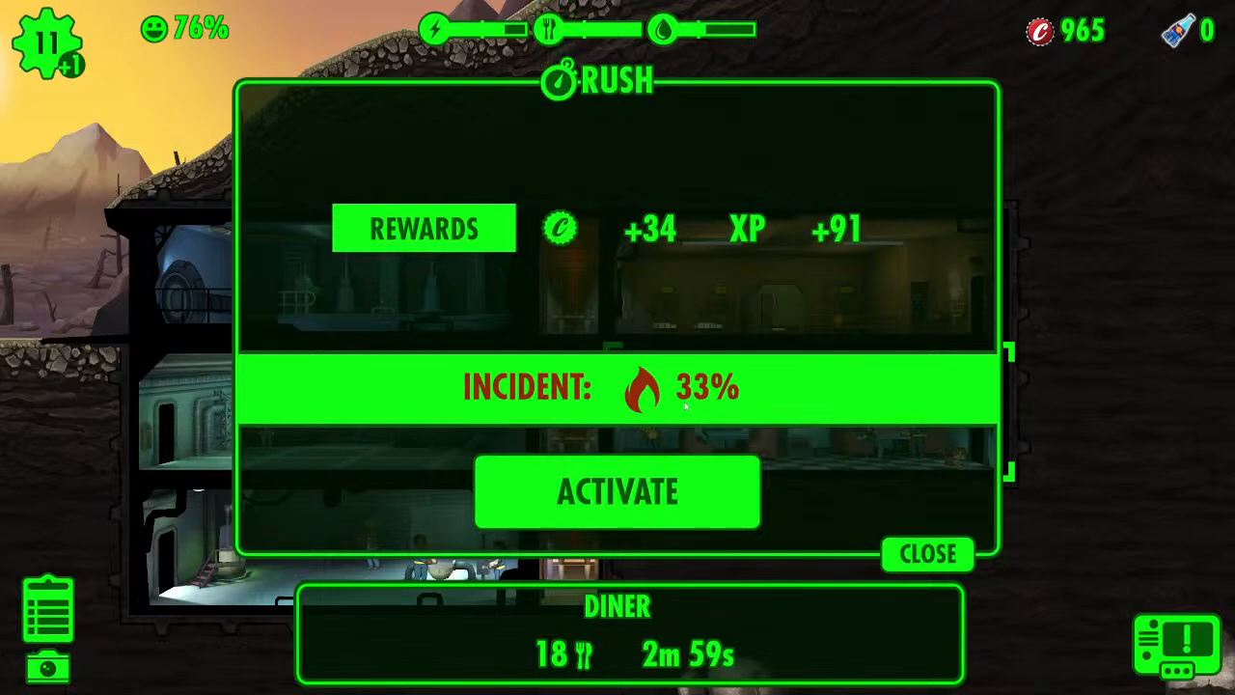
pyautogui.click(625, 492)
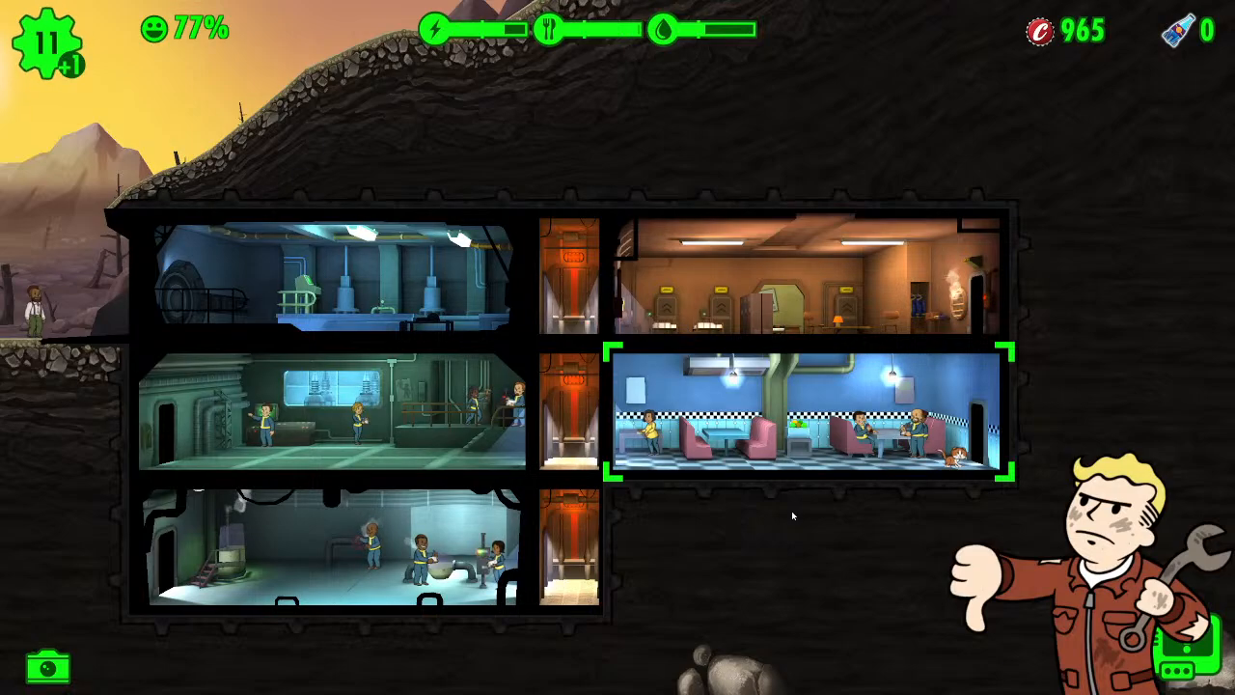
pyautogui.moveTo(798, 523); pyautogui.dragTo(662, 517)
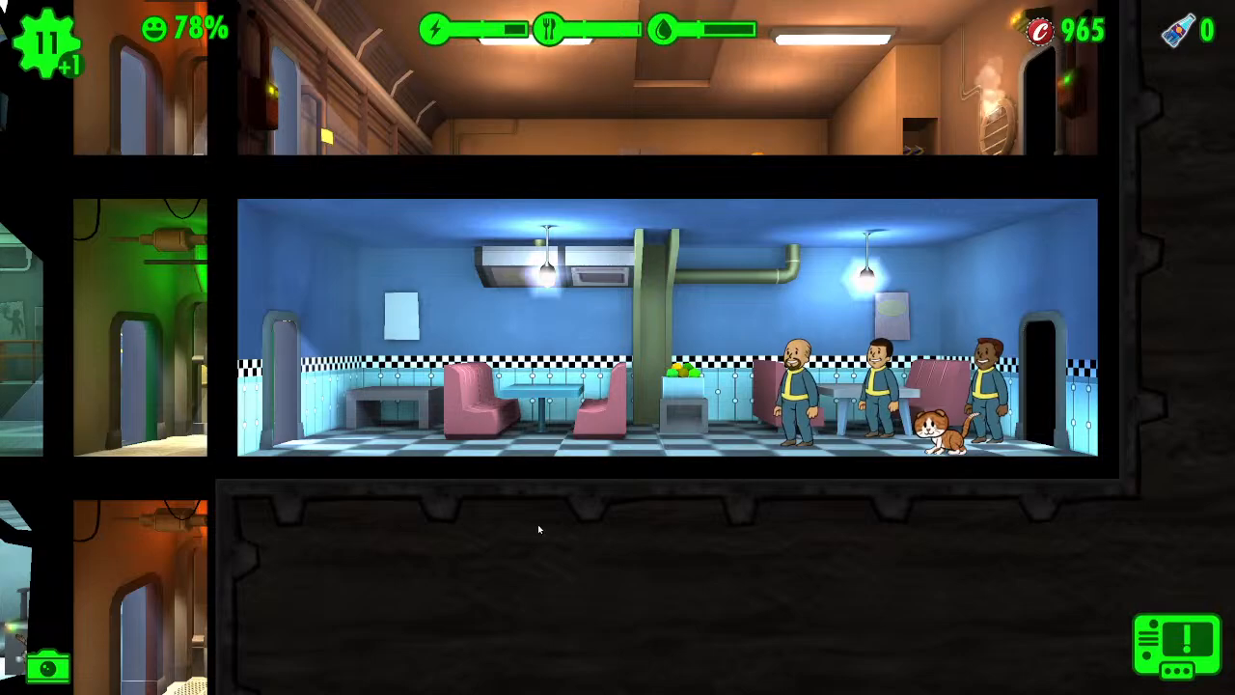
pyautogui.moveTo(517, 540); pyautogui.dragTo(789, 630)
pyautogui.moveTo(789, 629); pyautogui.dragTo(722, 543)
# - Assign the newcomer waiting outside the vault to the water treatment room on the lowest floor
pyautogui.scroll(-5, 709, 557)
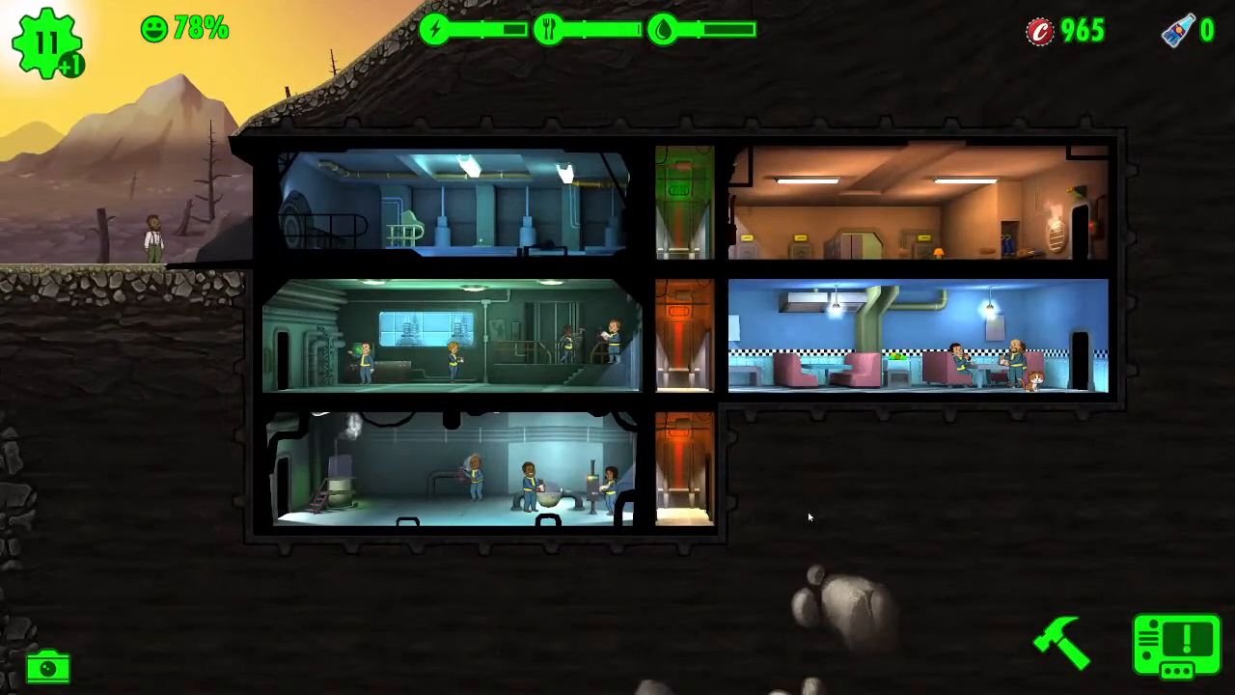
pyautogui.moveTo(807, 515); pyautogui.dragTo(959, 523)
pyautogui.moveTo(286, 253); pyautogui.dragTo(576, 471)
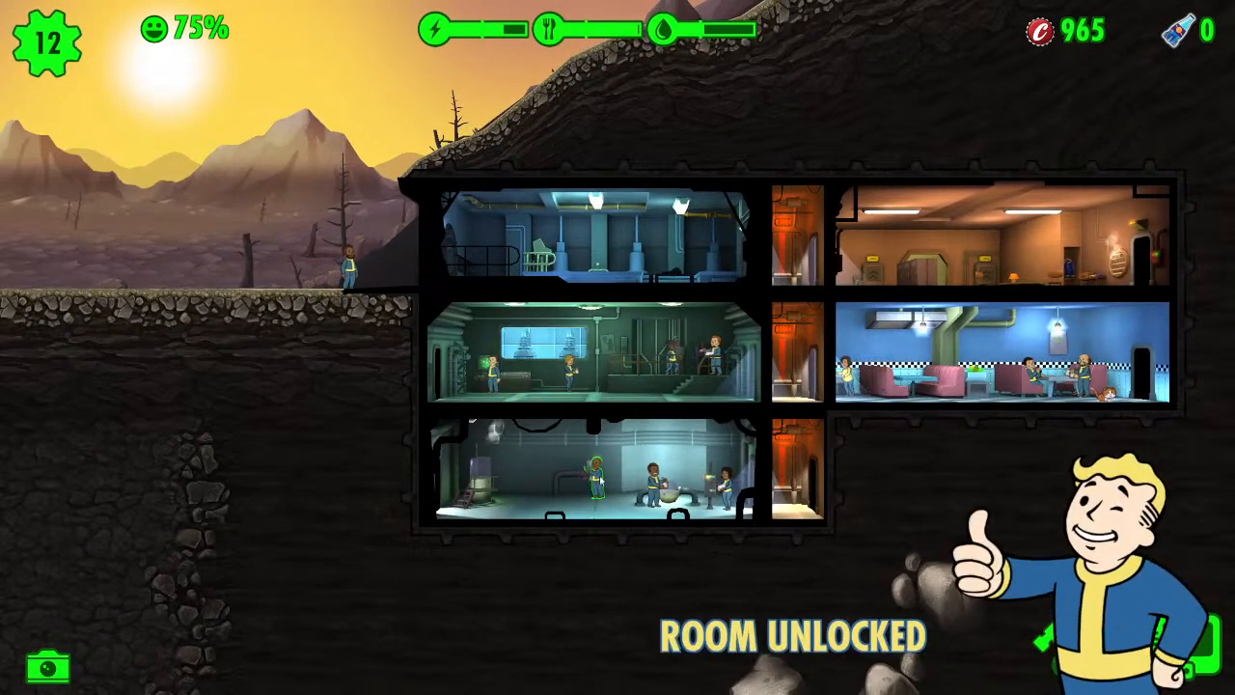
# - Rename the bald worker already in the water treatment room as Future Viewer 4
pyautogui.click(590, 473)
pyautogui.click(145, 121)
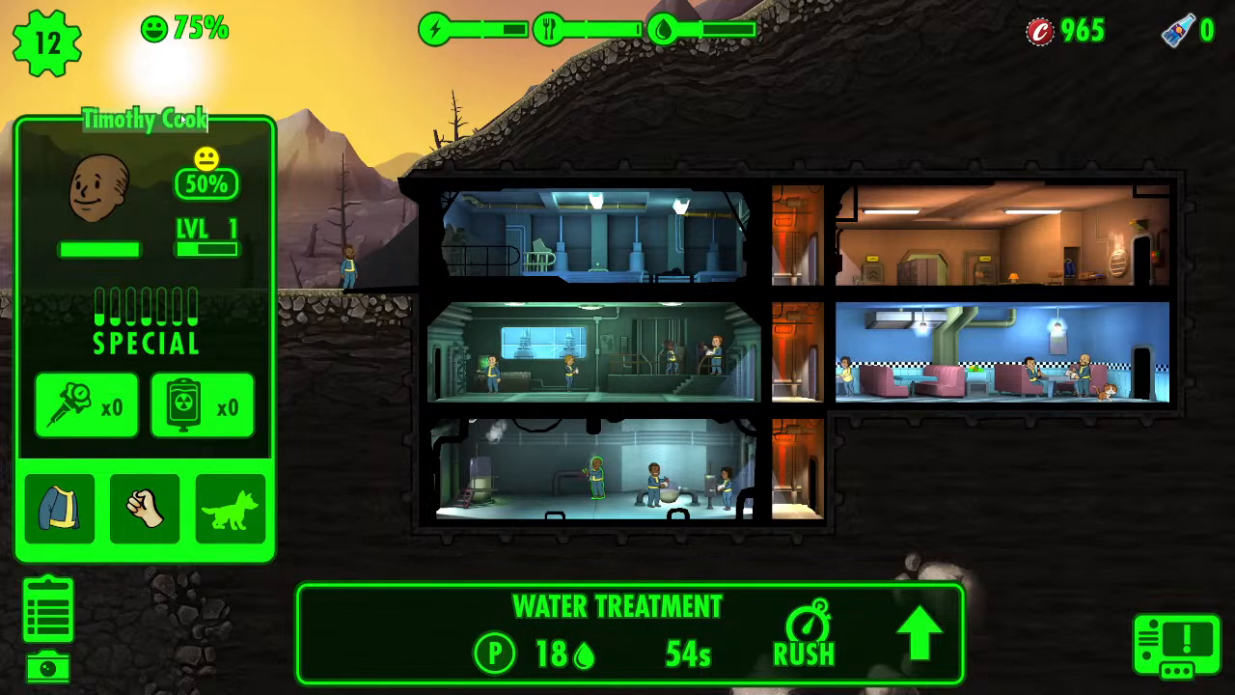
pyautogui.write('Future Viewer 4')
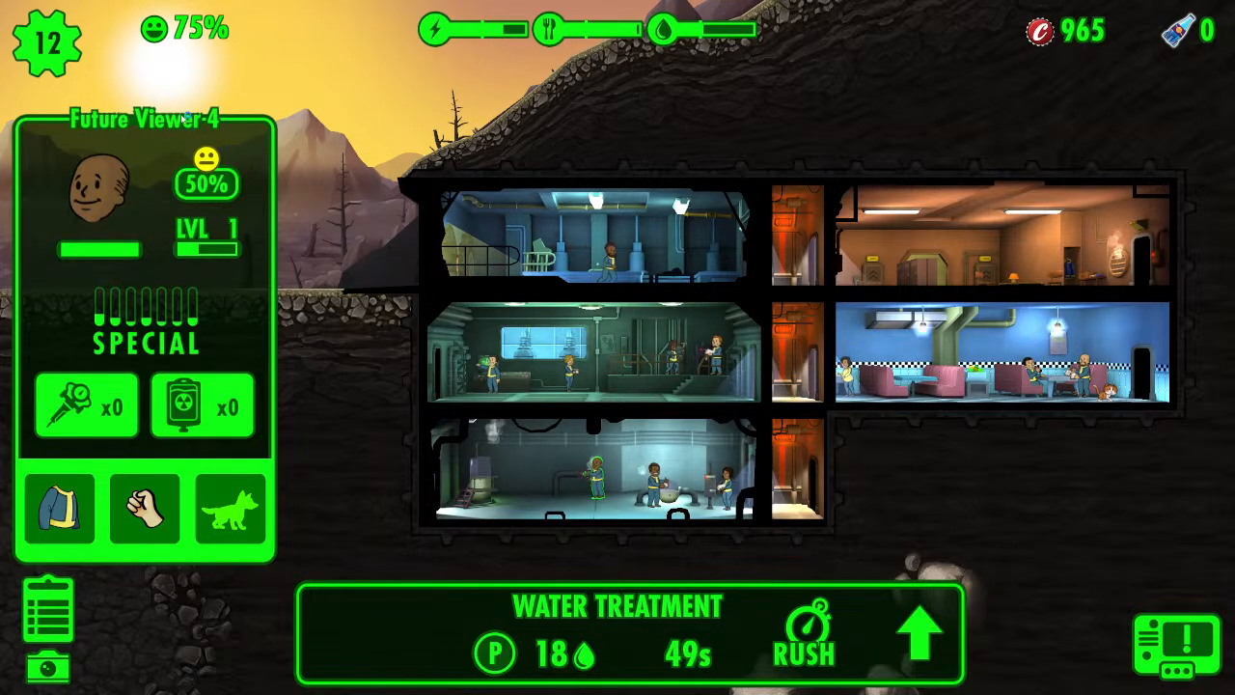
# - Rename the newly assigned dweller with the red mohawk as Future Viewer 5 and close his details
pyautogui.moveTo(336, 101); pyautogui.dragTo(539, 383)
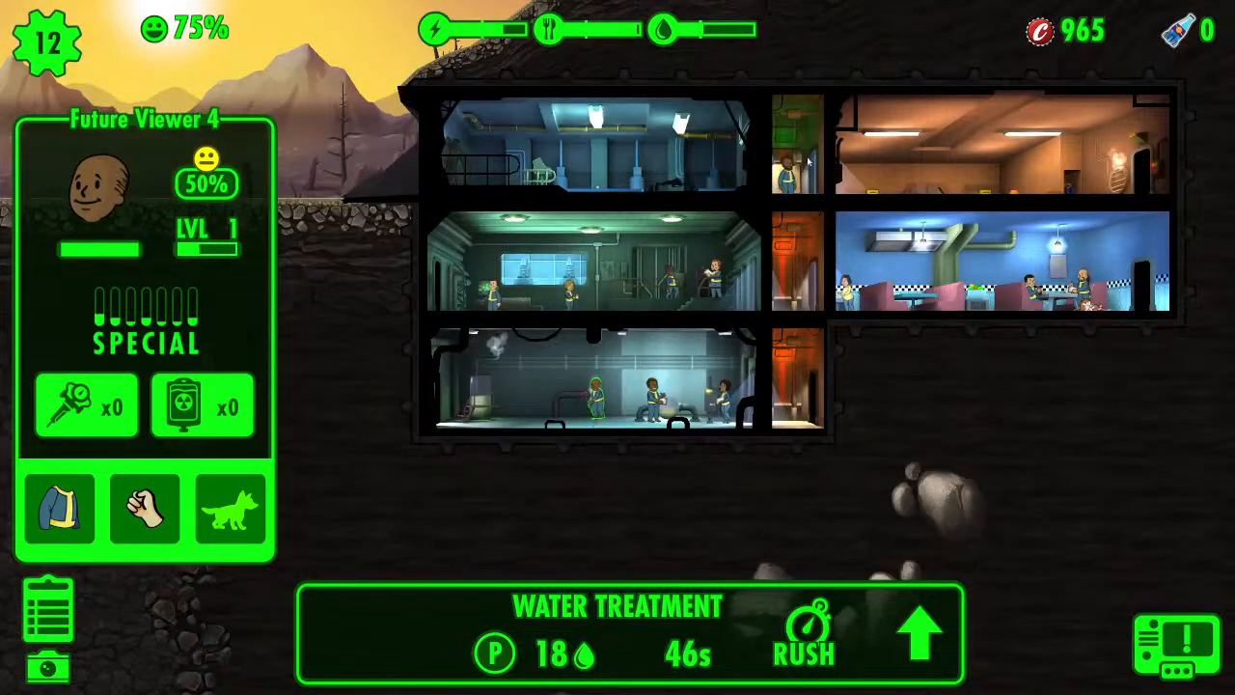
pyautogui.click(787, 171)
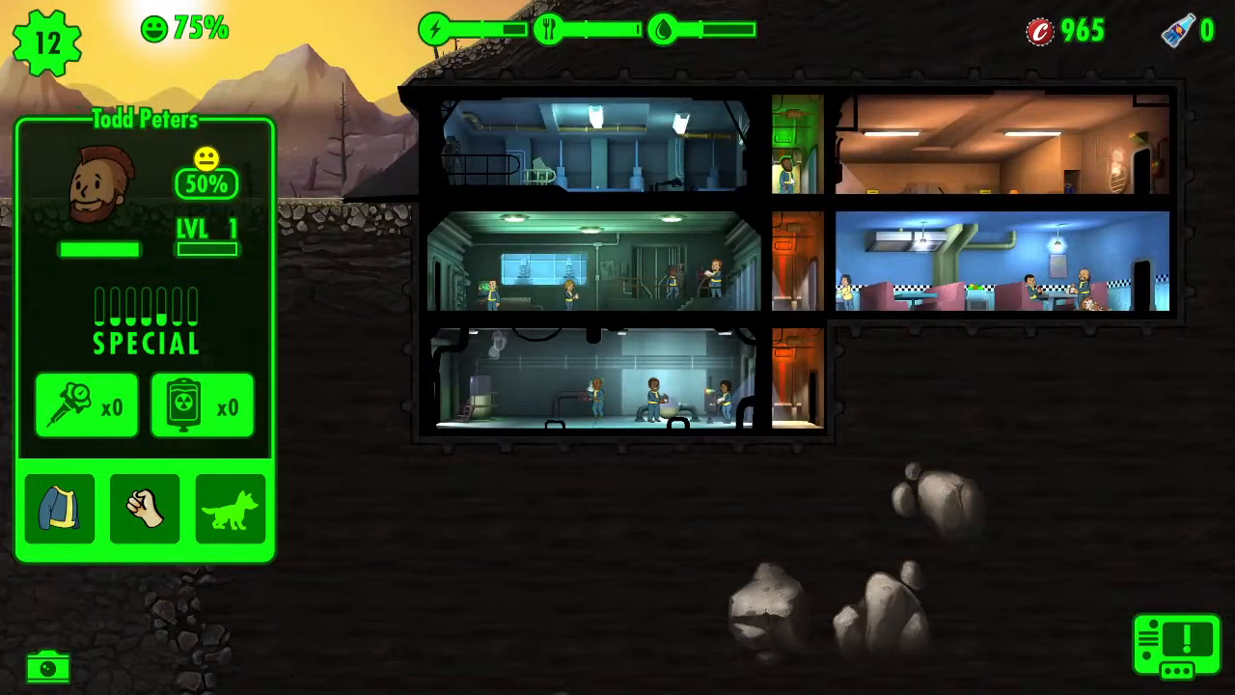
pyautogui.click(174, 131)
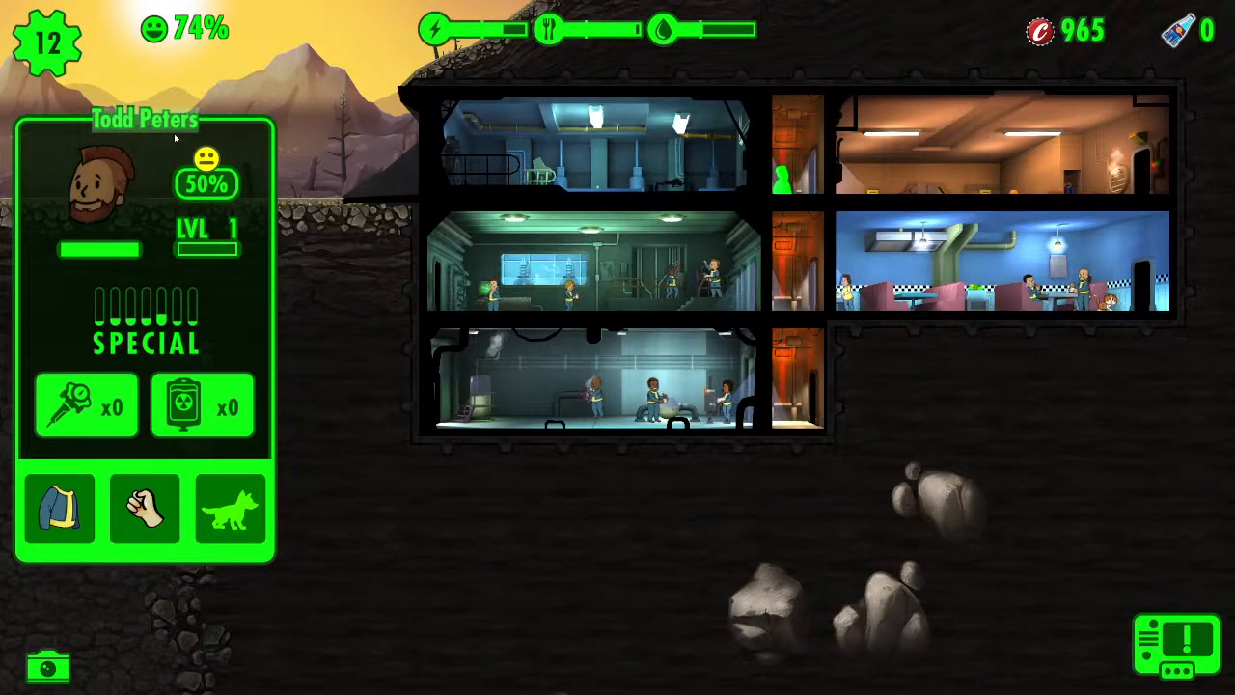
pyautogui.write('Fut')
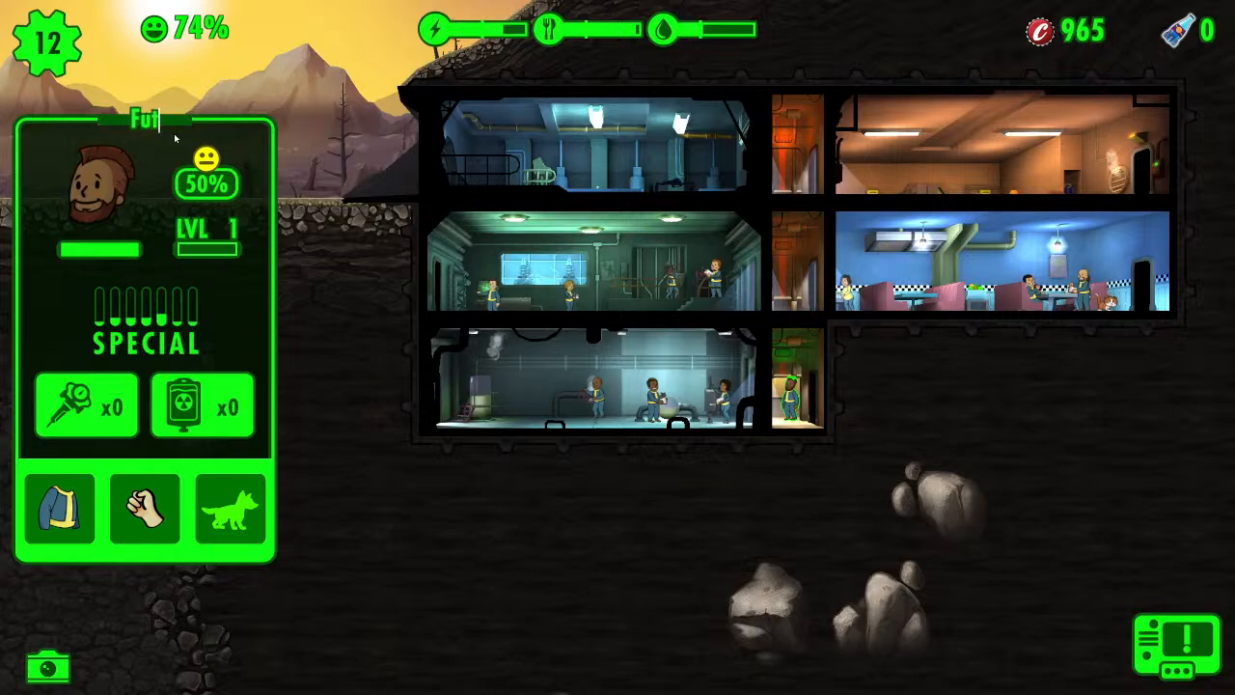
pyautogui.write('ure Viewer-5')
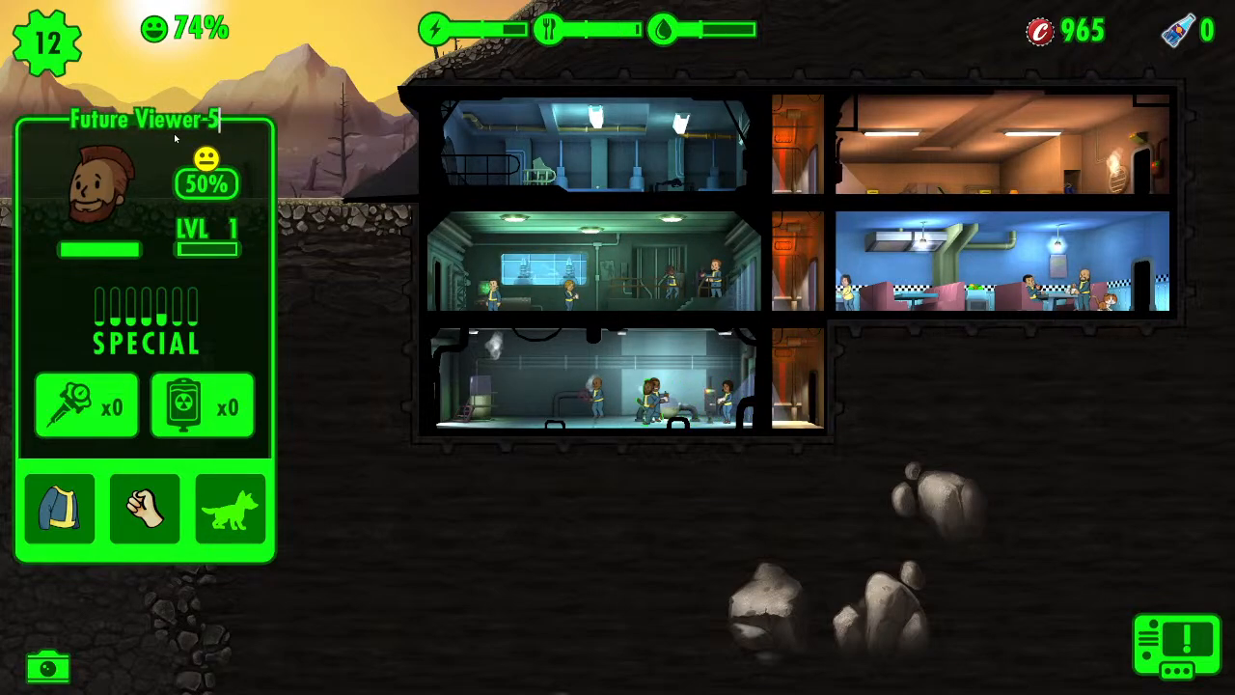
pyautogui.press('Return')
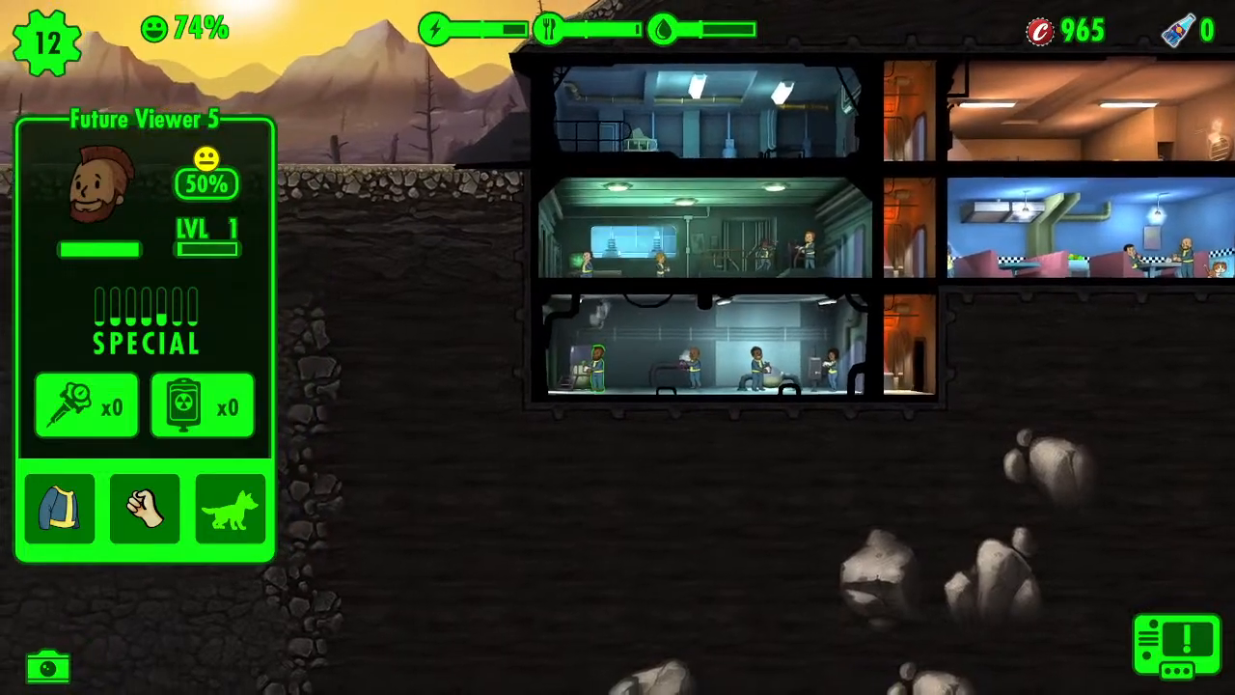
pyautogui.moveTo(955, 57); pyautogui.dragTo(852, 162)
pyautogui.moveTo(829, 681); pyautogui.dragTo(1062, 484)
pyautogui.moveTo(1144, 480); pyautogui.dragTo(890, 479)
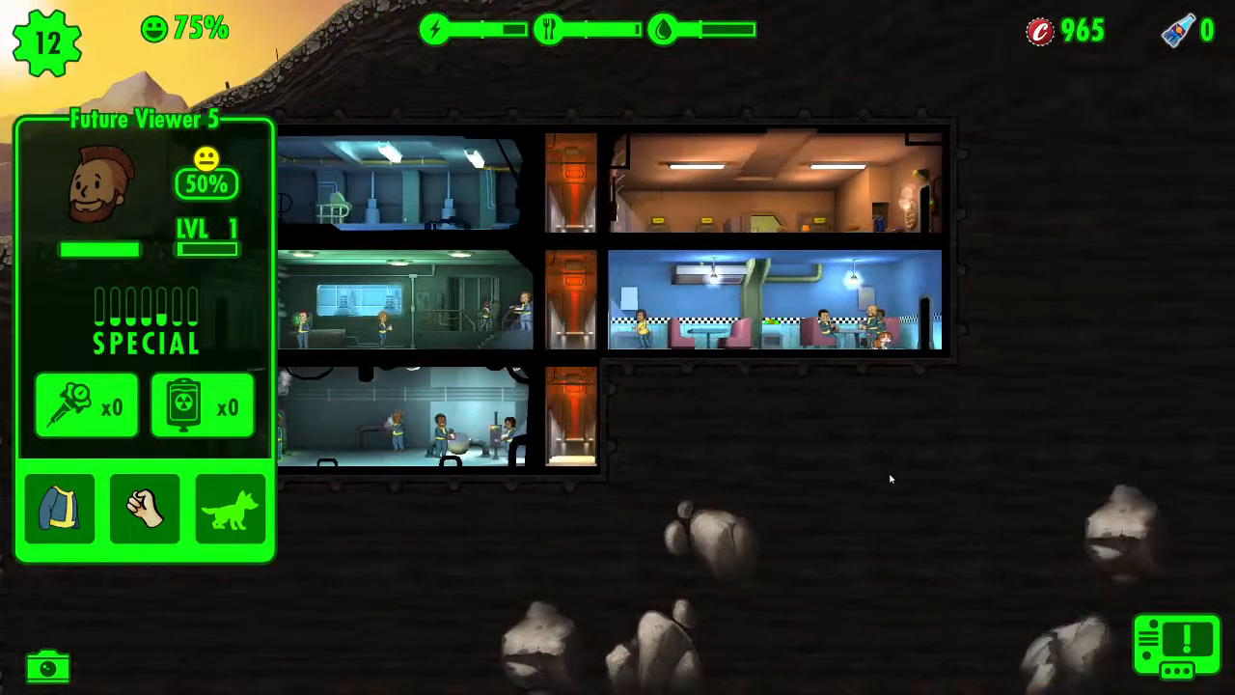
pyautogui.moveTo(501, 467); pyautogui.dragTo(627, 466)
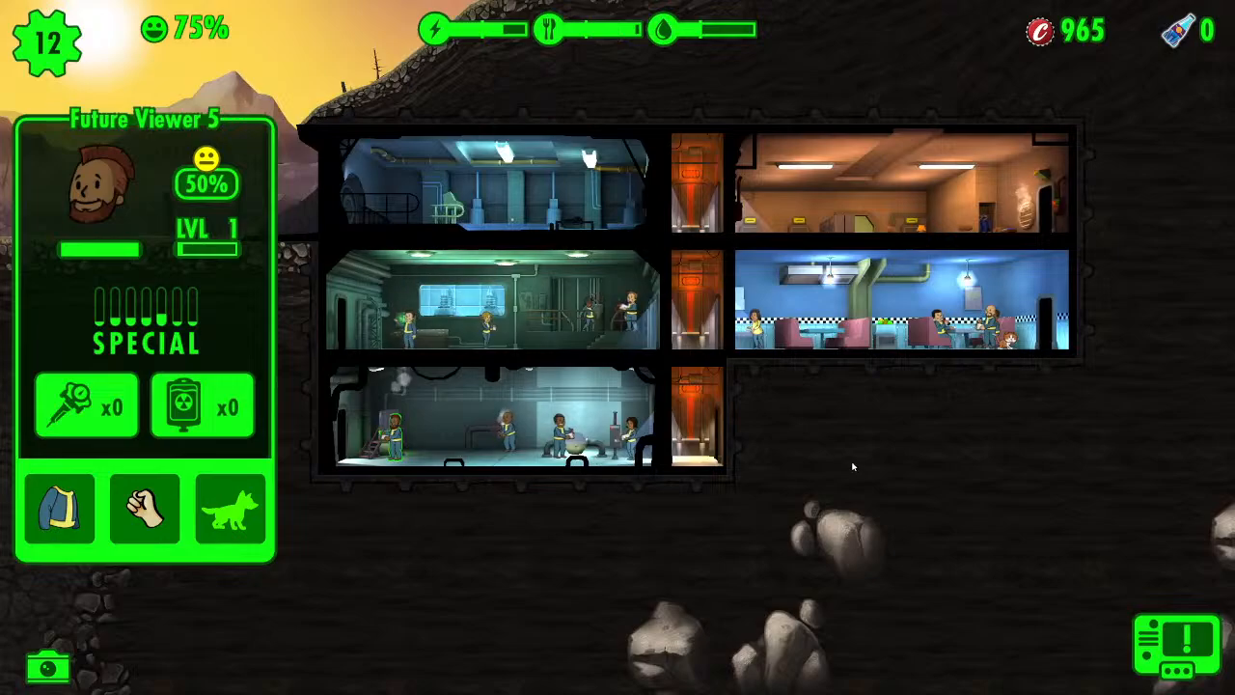
pyautogui.click(838, 437)
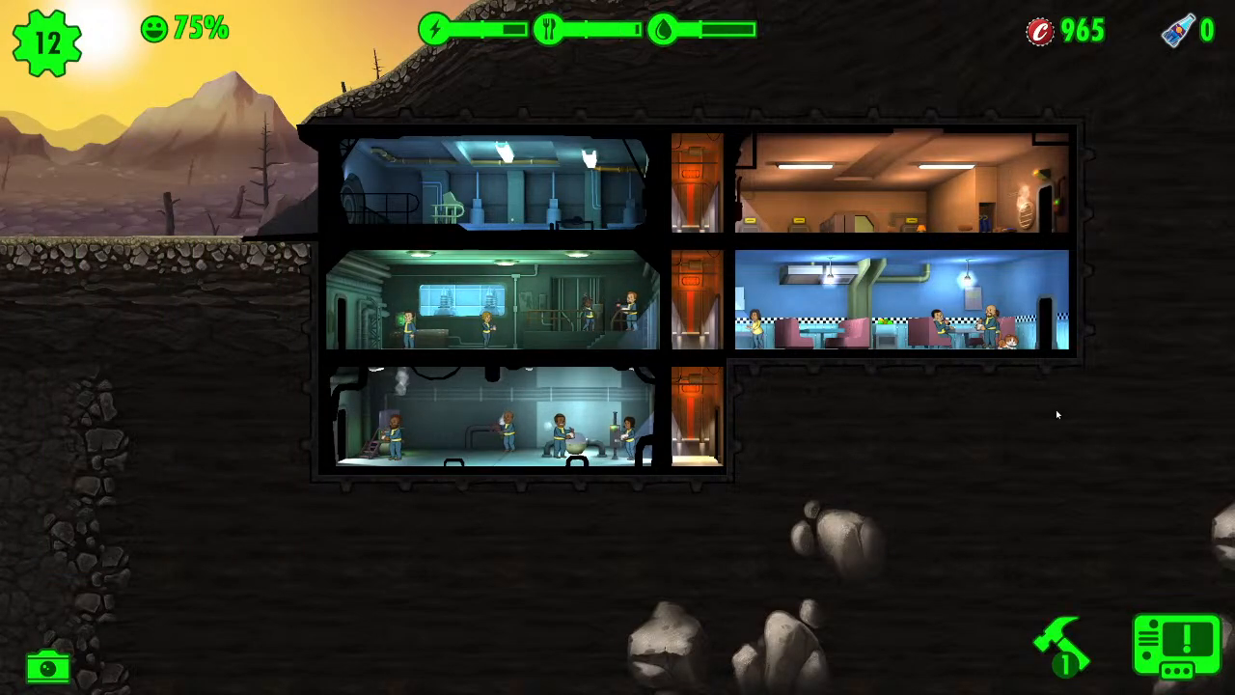
pyautogui.moveTo(991, 417)
pyautogui.mouseDown()
pyautogui.moveTo(969, 480)
pyautogui.moveTo(979, 437)
pyautogui.mouseUp()
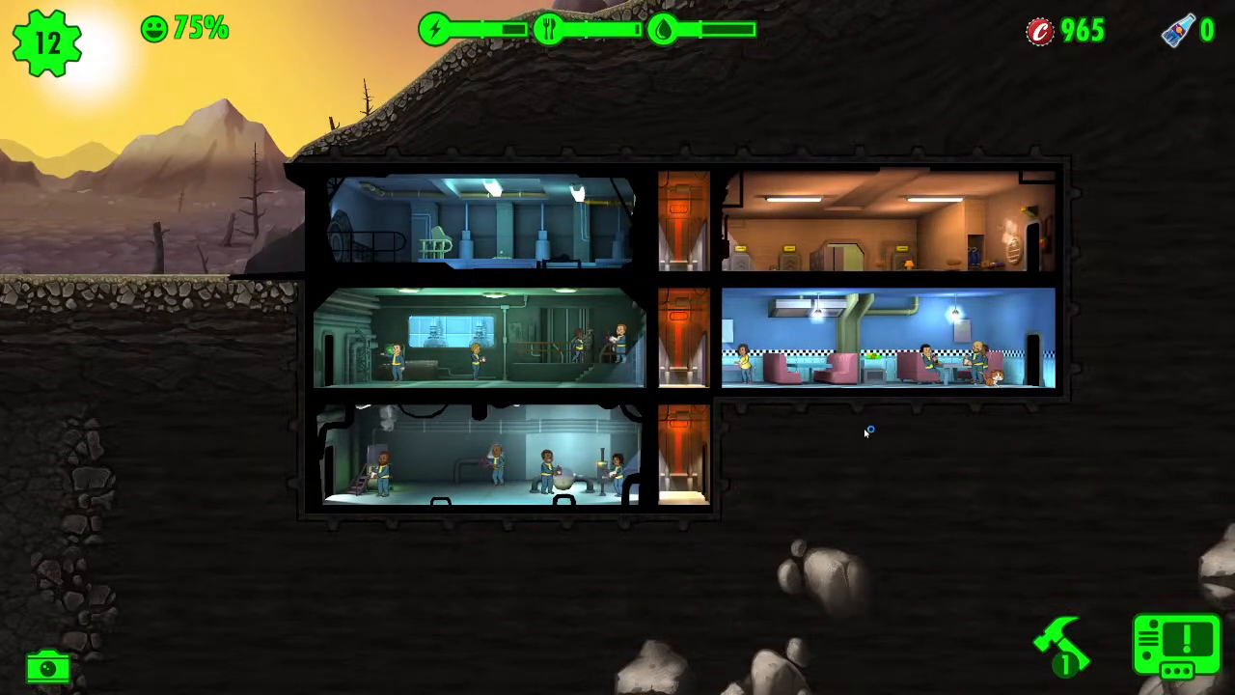
pyautogui.scroll(3, 816, 433)
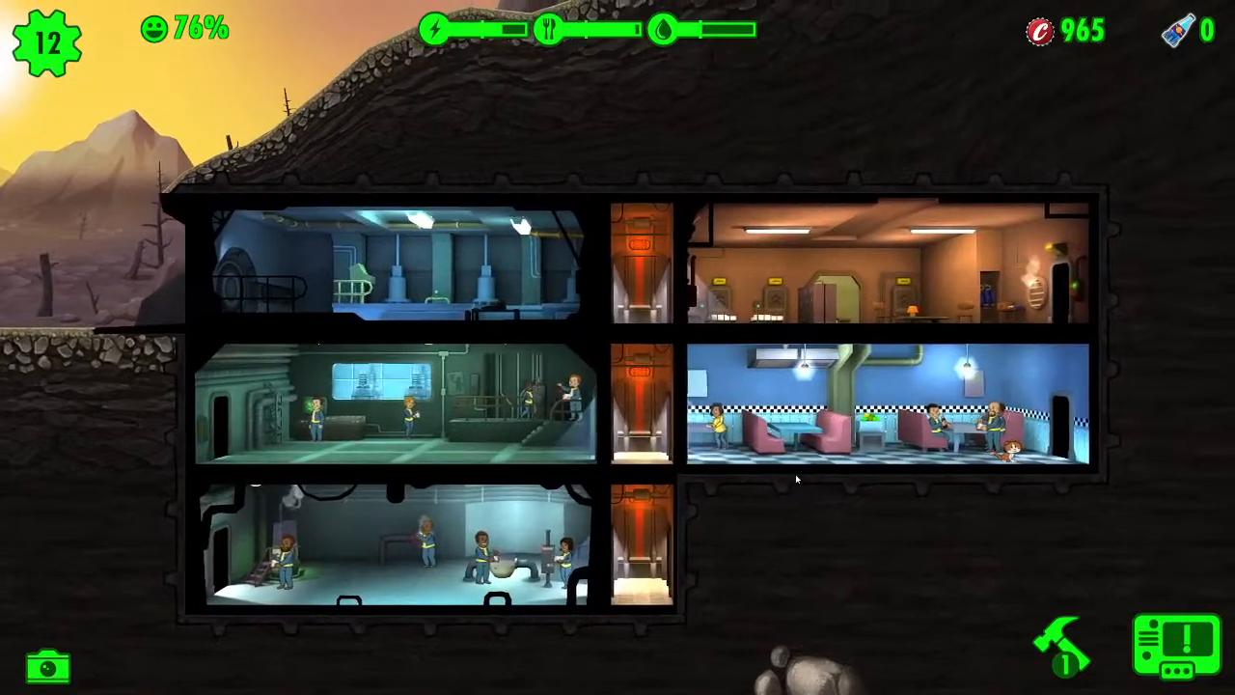
pyautogui.moveTo(795, 474); pyautogui.dragTo(771, 474)
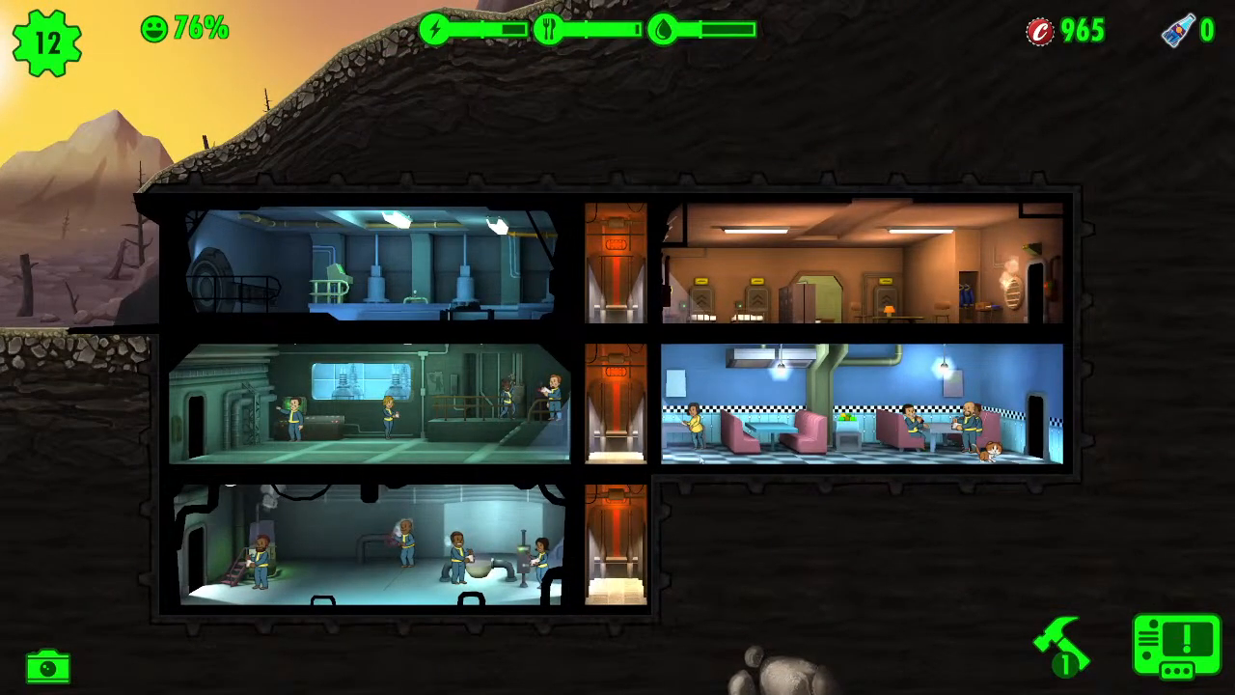
pyautogui.moveTo(735, 529); pyautogui.dragTo(867, 476)
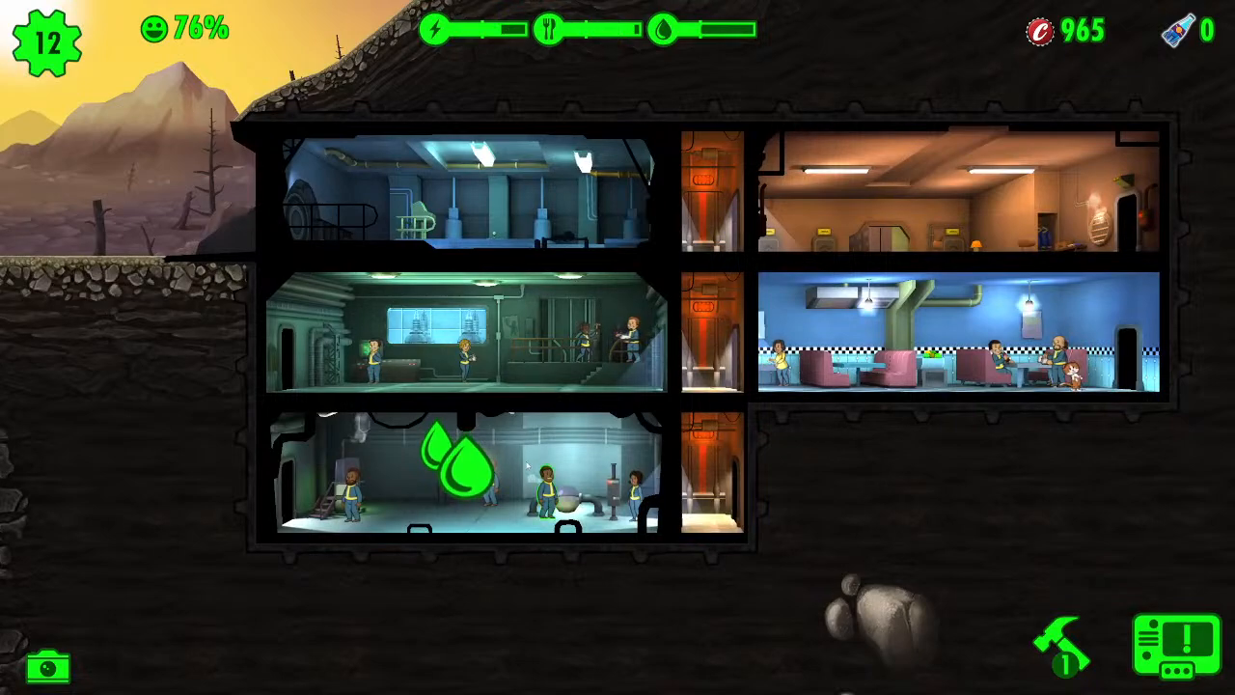
pyautogui.moveTo(1032, 451); pyautogui.dragTo(956, 463)
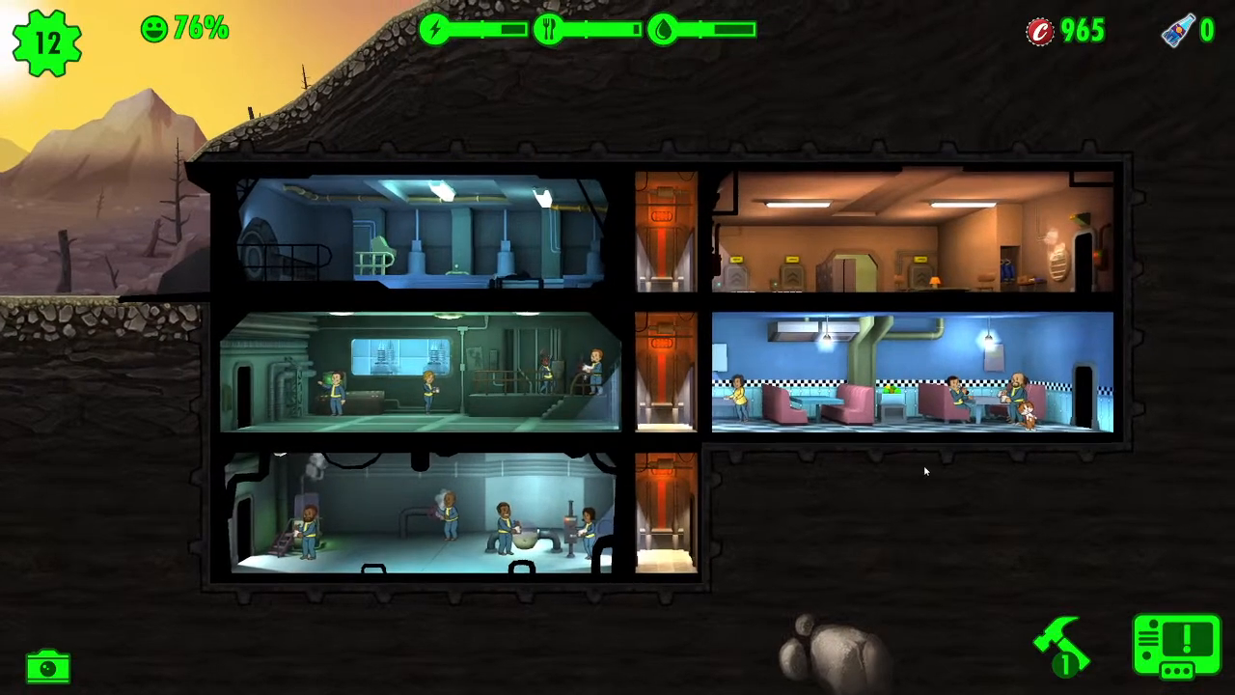
# - Claim the lunchbox reward for the completed objective of successfully rushing one room
pyautogui.click(1155, 628)
pyautogui.click(1177, 326)
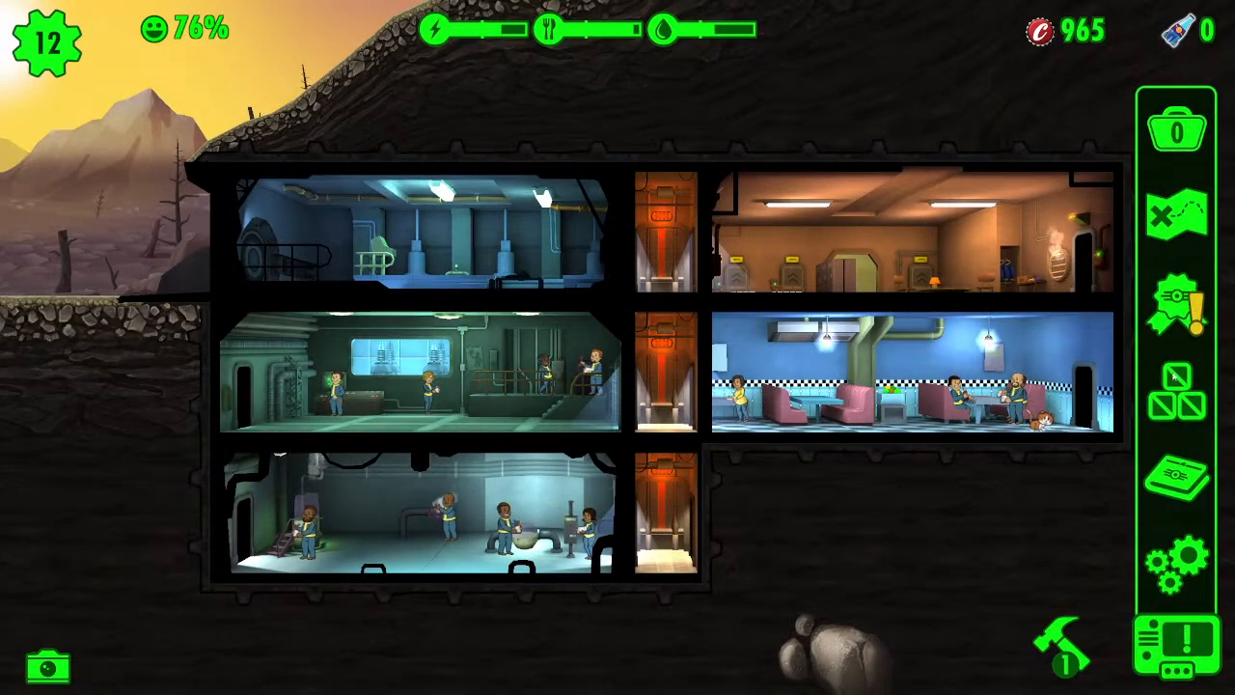
pyautogui.click(964, 227)
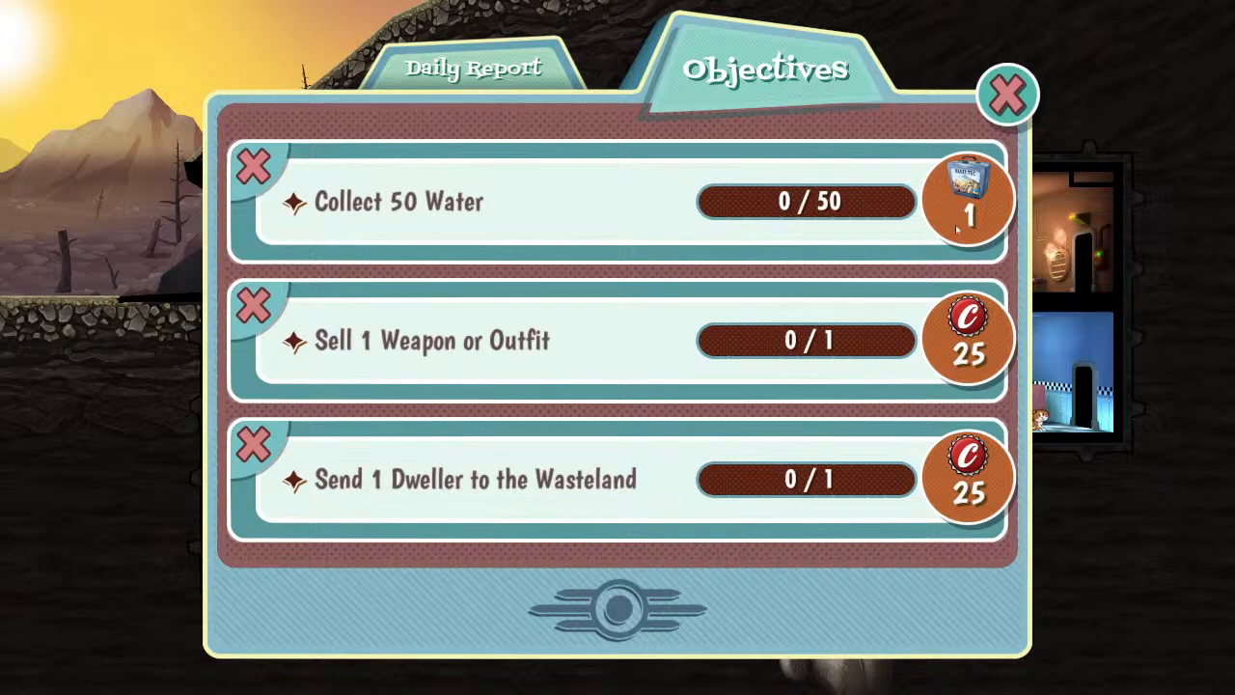
# - Close the objectives, dismiss the Vault-Tec Starter Pack offer and open the one lunchbox in the collection
pyautogui.click(1003, 94)
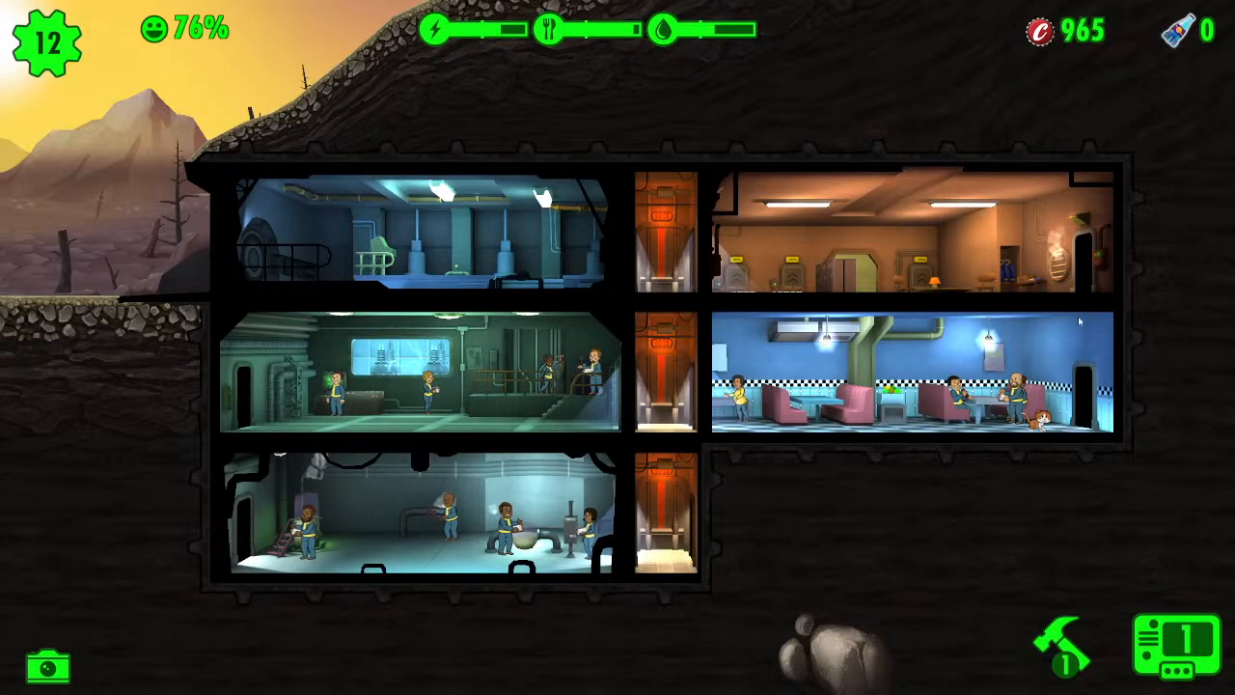
pyautogui.click(1202, 659)
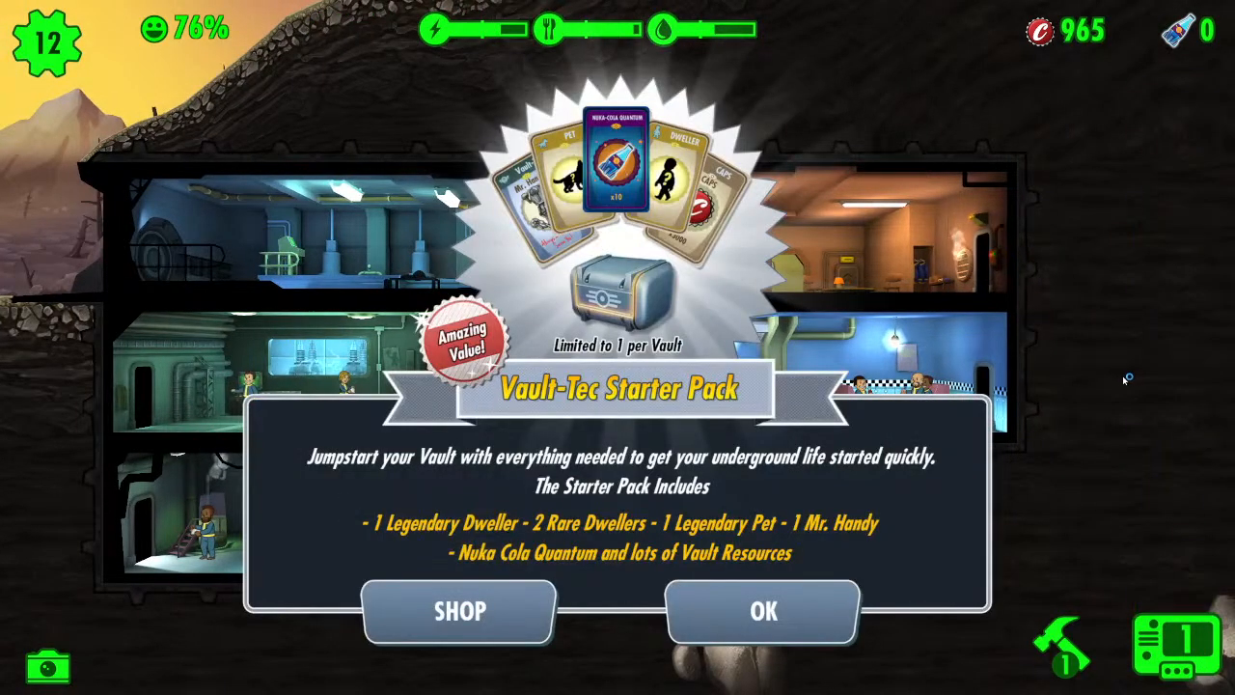
pyautogui.click(763, 611)
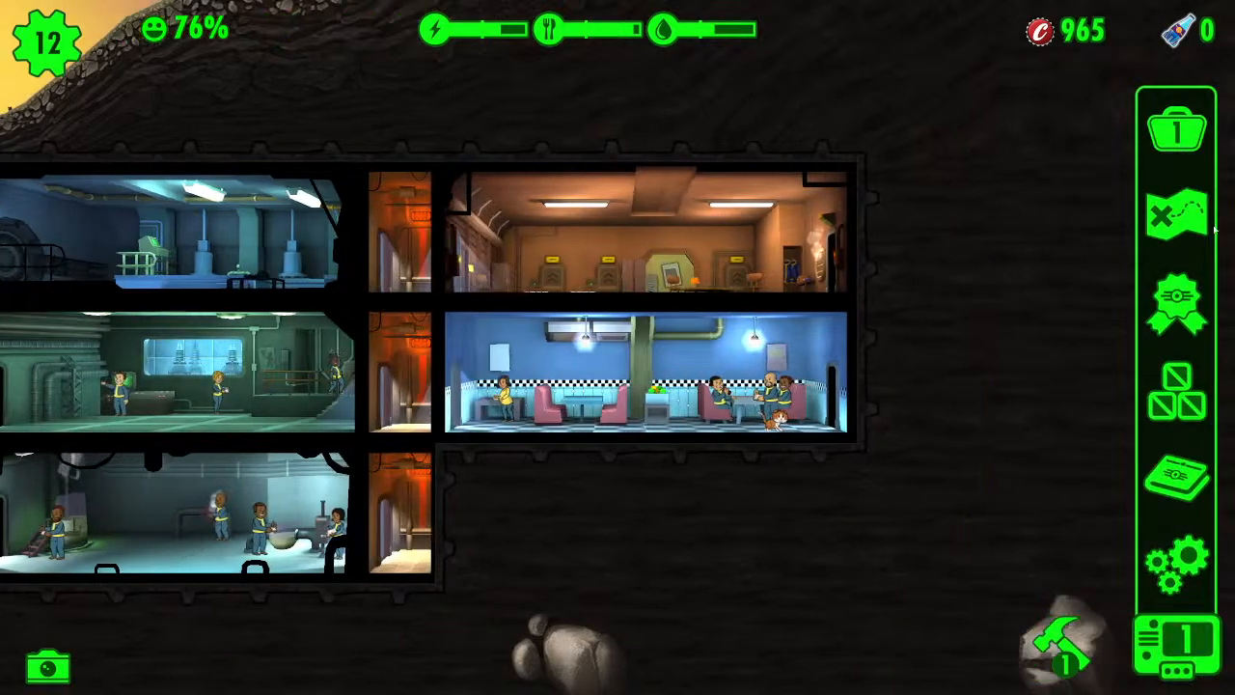
pyautogui.click(1176, 130)
pyautogui.moveTo(345, 303); pyautogui.dragTo(688, 425)
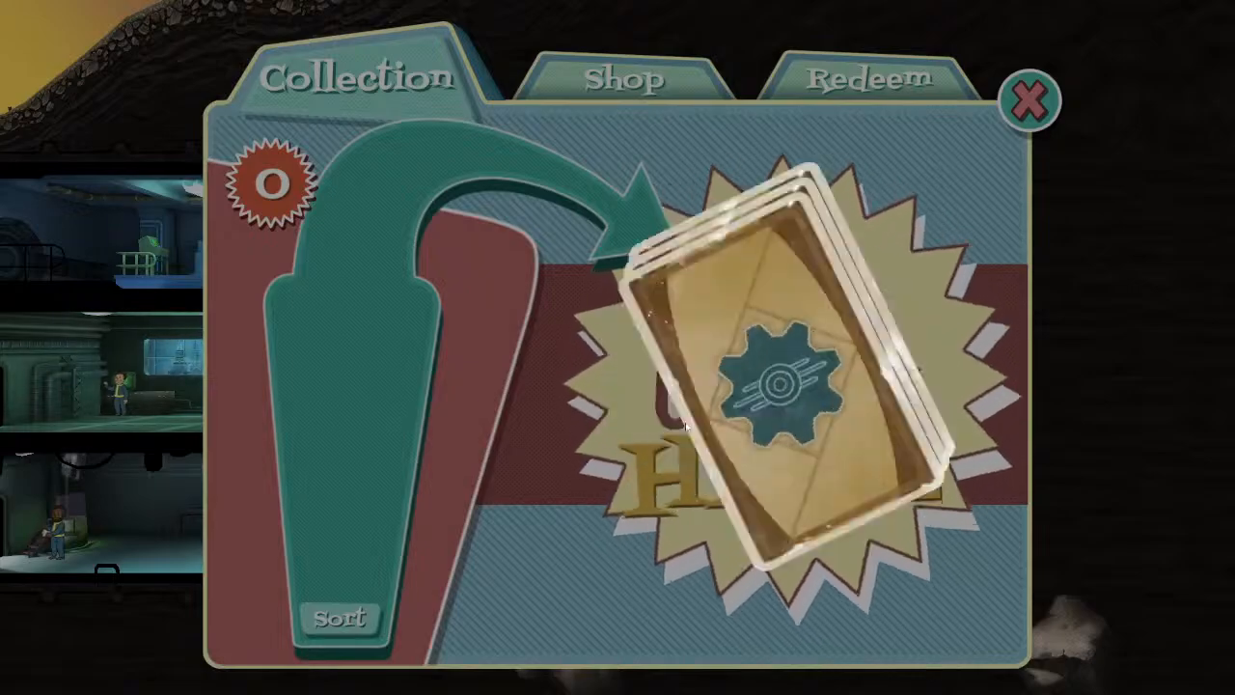
# - Reveal and collect every card from the opened lunchbox and close the collection
pyautogui.click(809, 438)
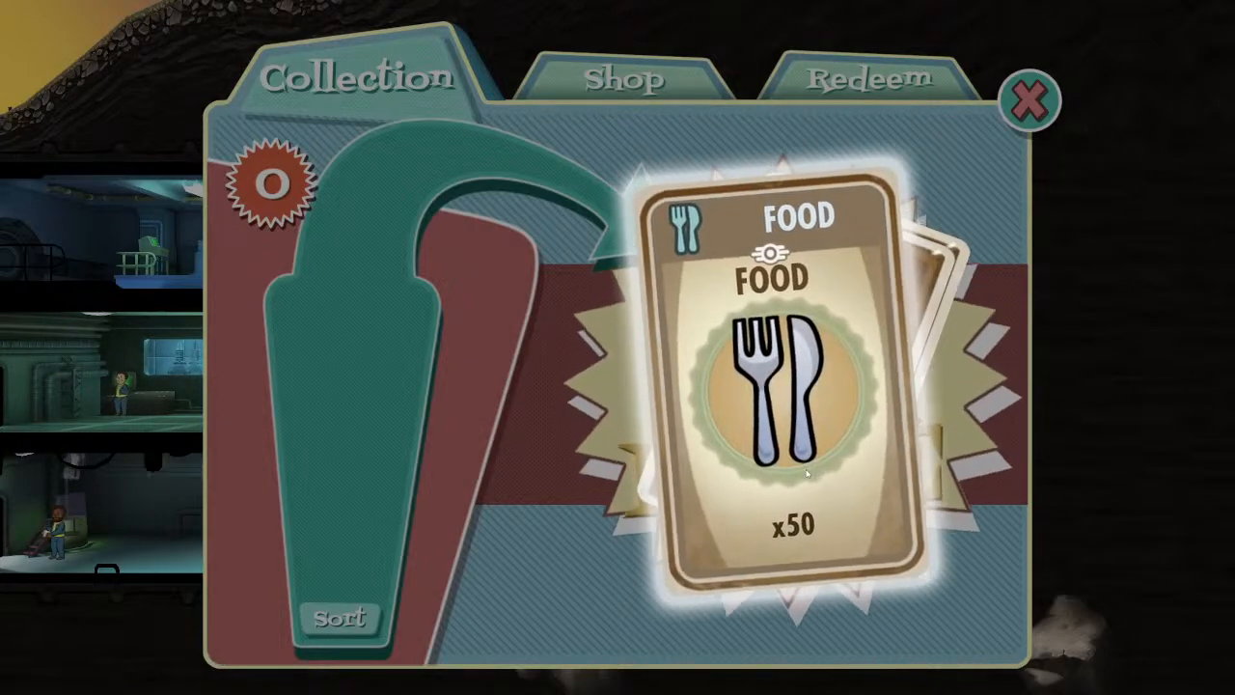
pyautogui.click(809, 438)
pyautogui.click(810, 438)
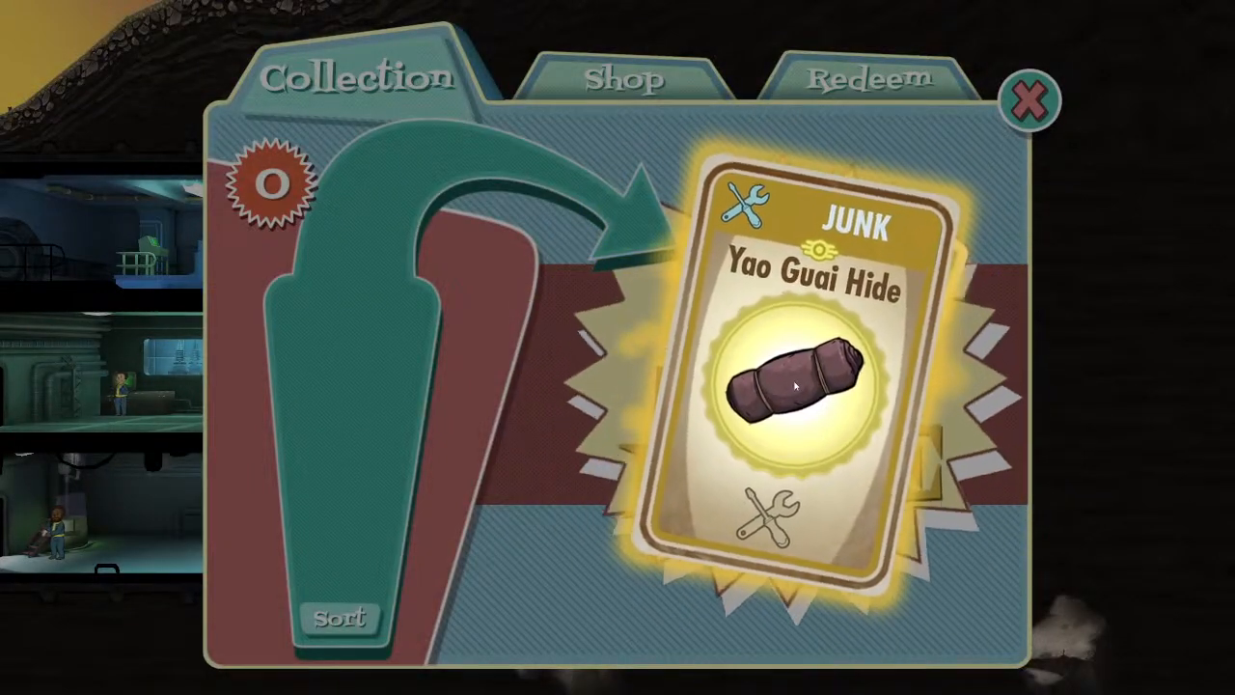
pyautogui.click(795, 386)
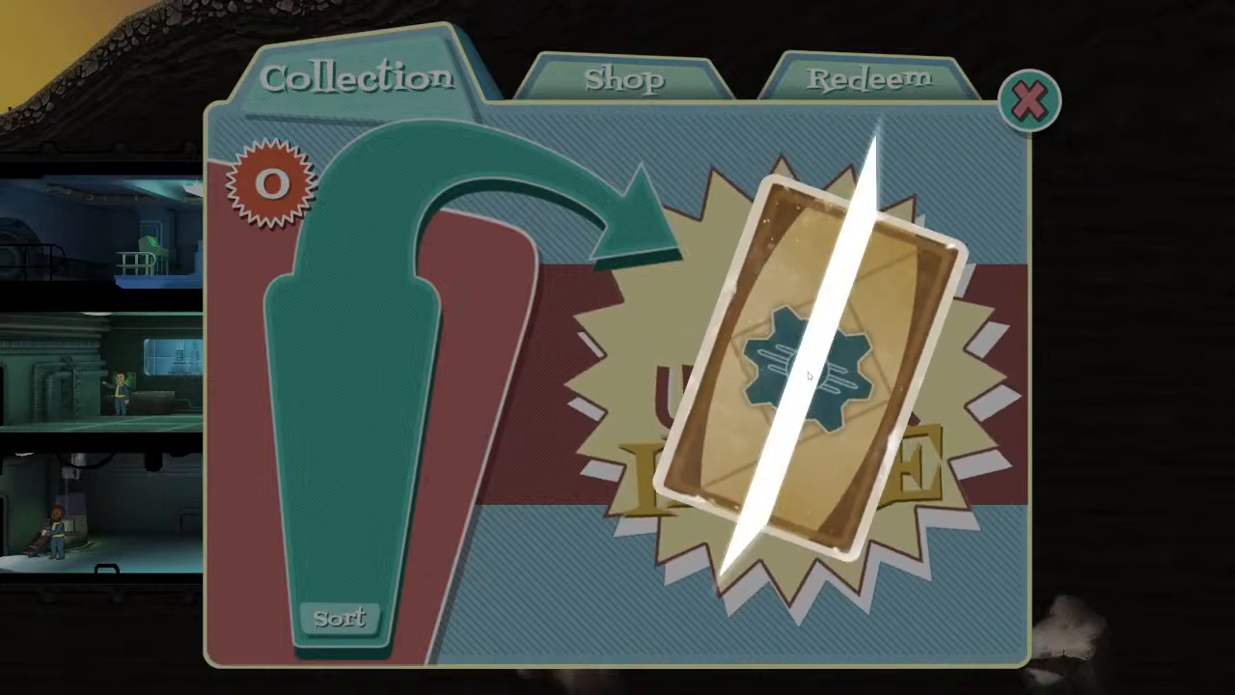
pyautogui.click(807, 375)
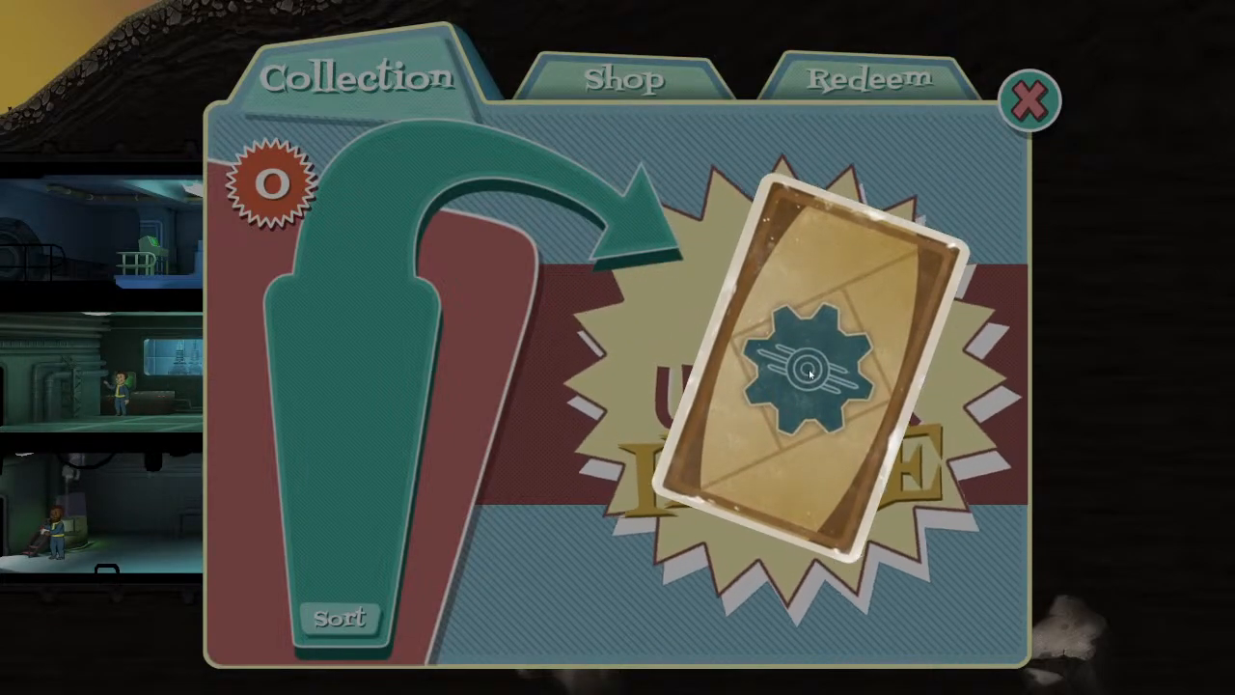
pyautogui.click(808, 375)
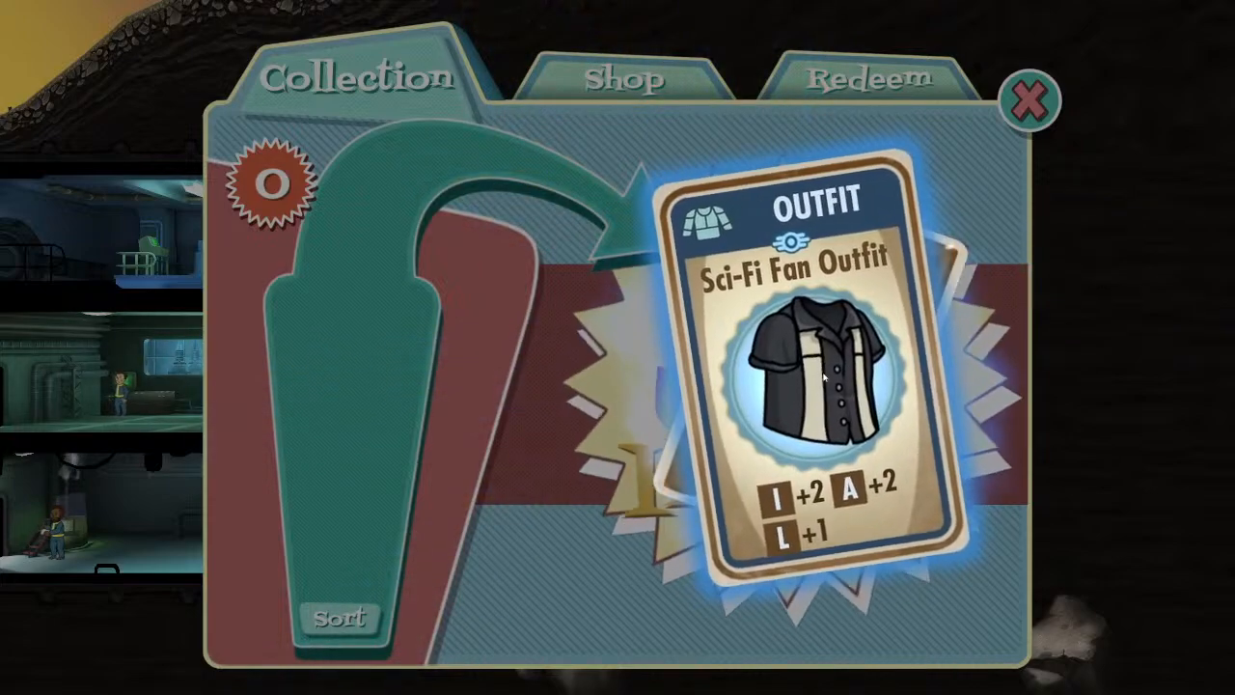
pyautogui.click(822, 378)
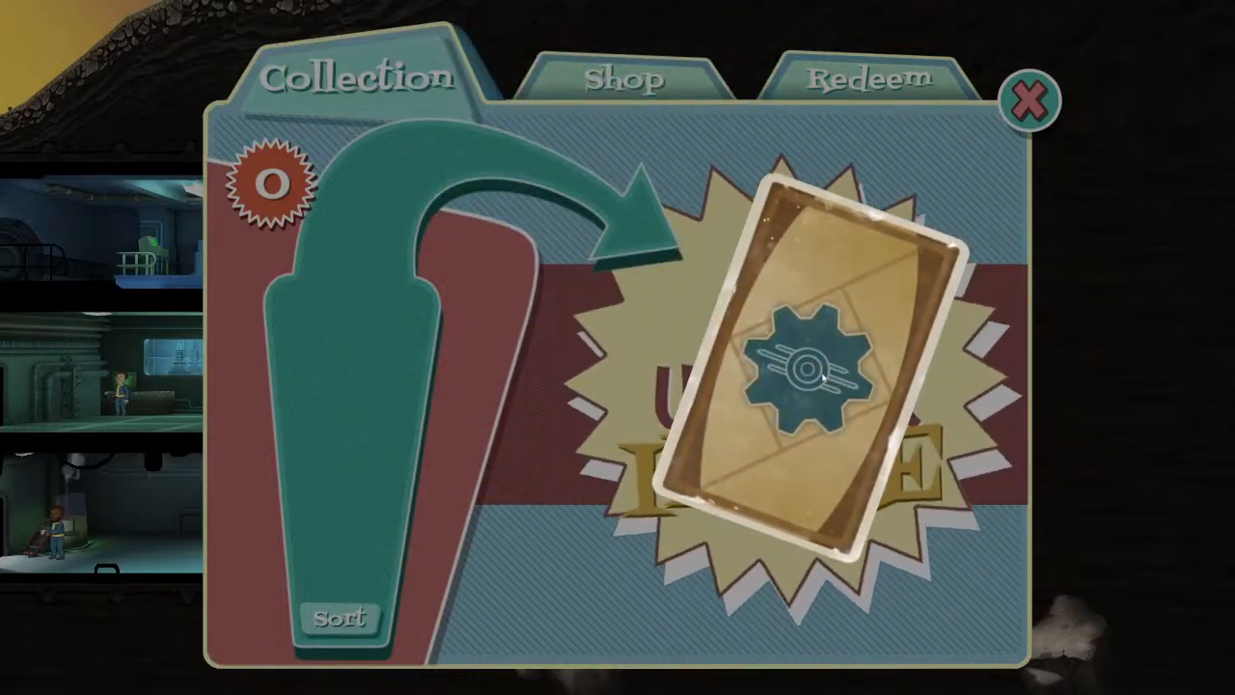
pyautogui.click(808, 386)
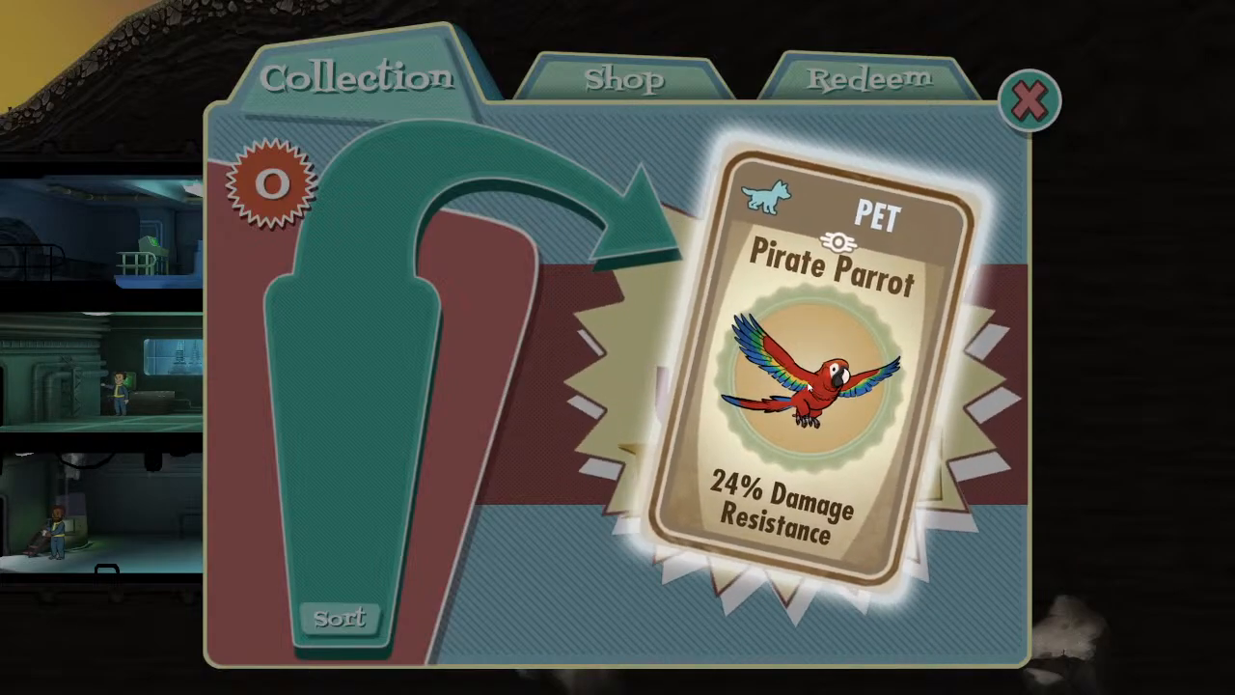
pyautogui.click(815, 386)
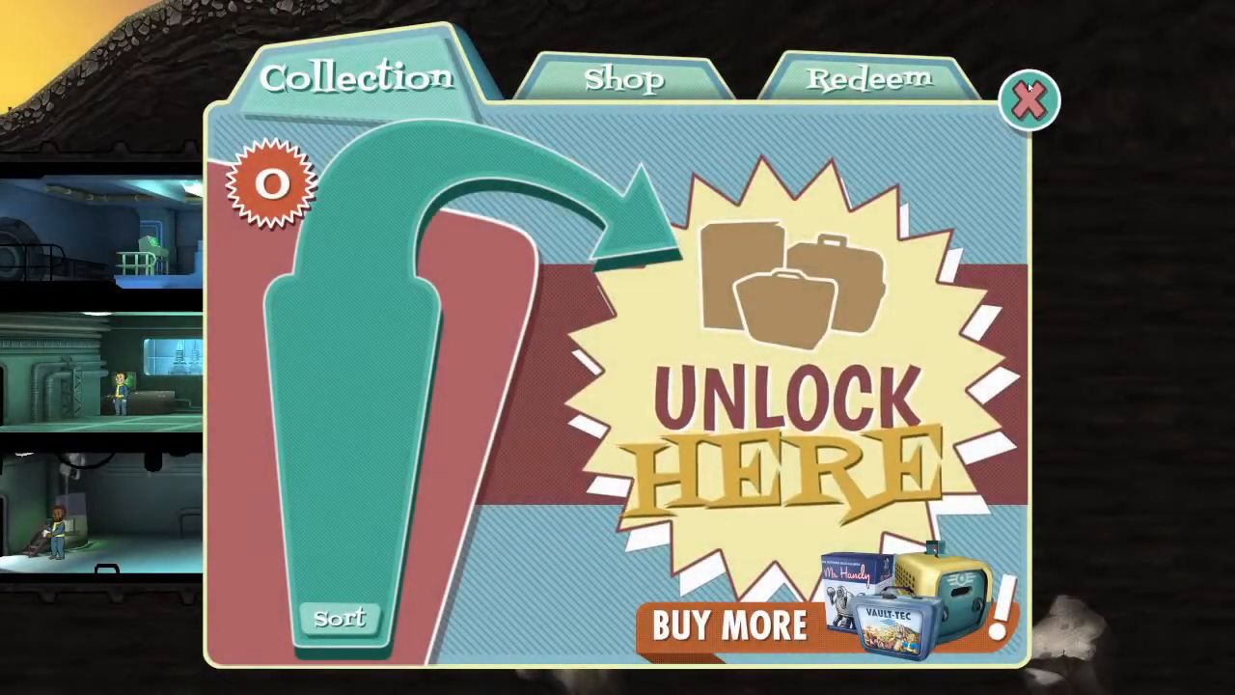
pyautogui.press('Escape')
# - Level up the dark-haired dweller seated in the diner and replace his pet Oscar with the Pirate Parrot
pyautogui.scroll(5, 805, 473)
pyautogui.moveTo(640, 457); pyautogui.dragTo(761, 531)
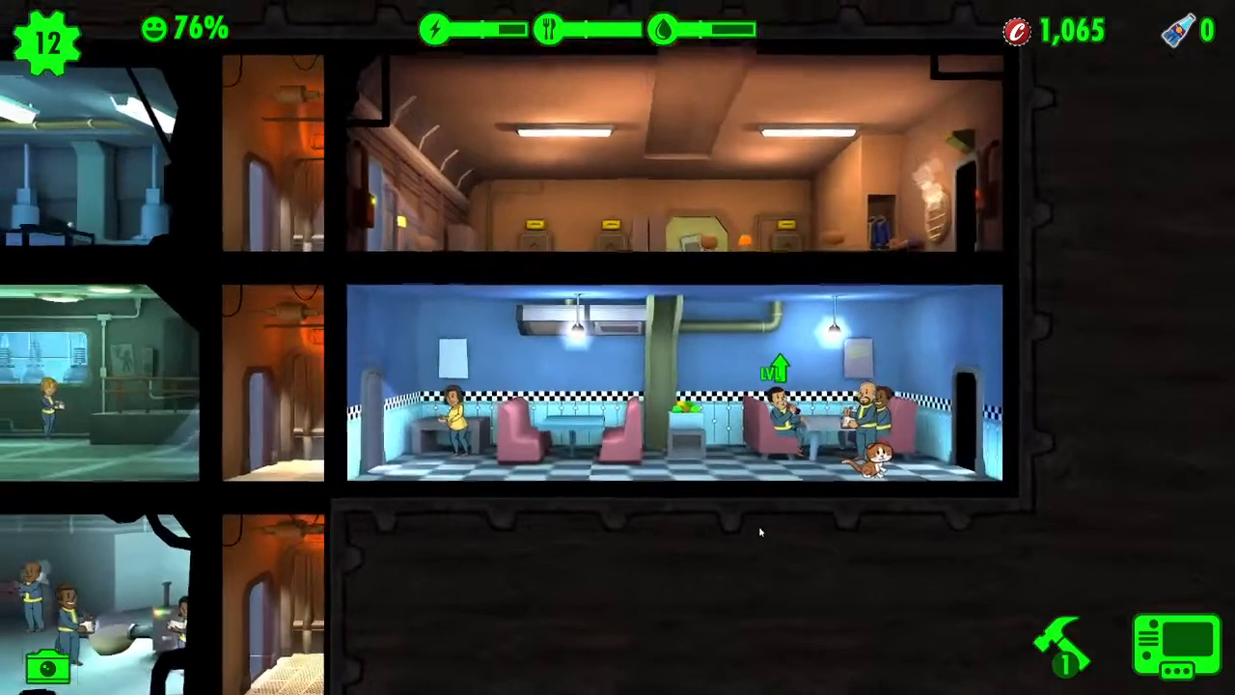
pyautogui.click(791, 406)
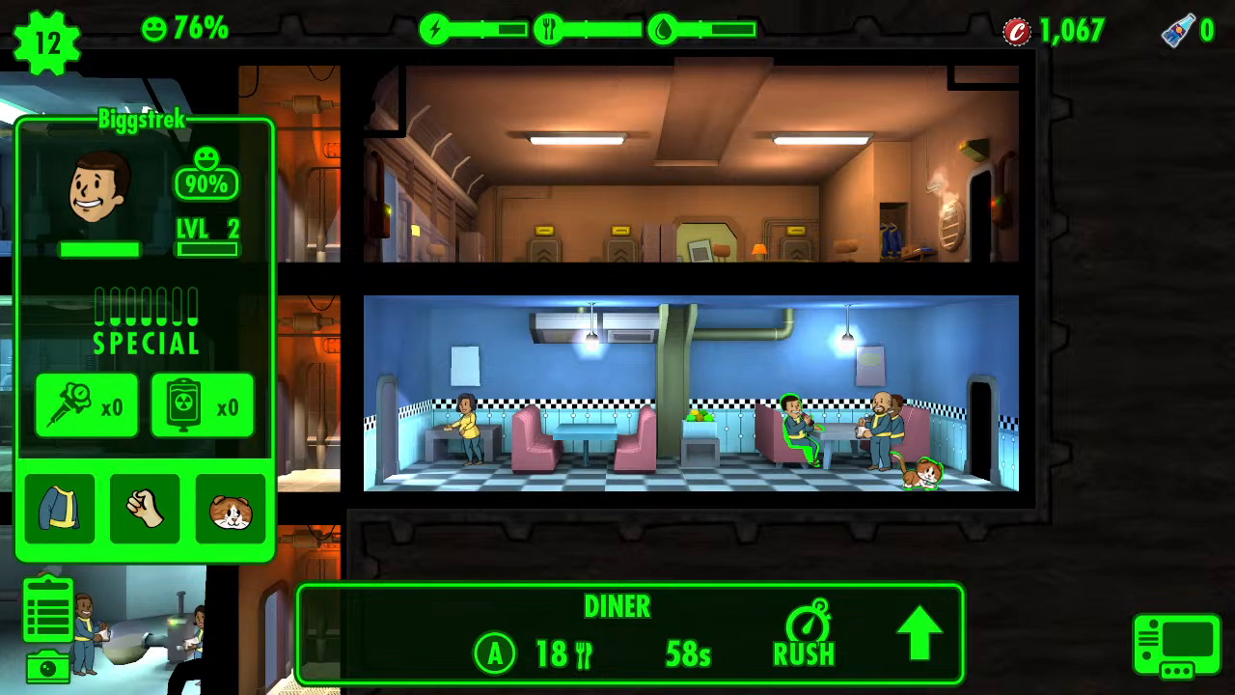
pyautogui.click(229, 509)
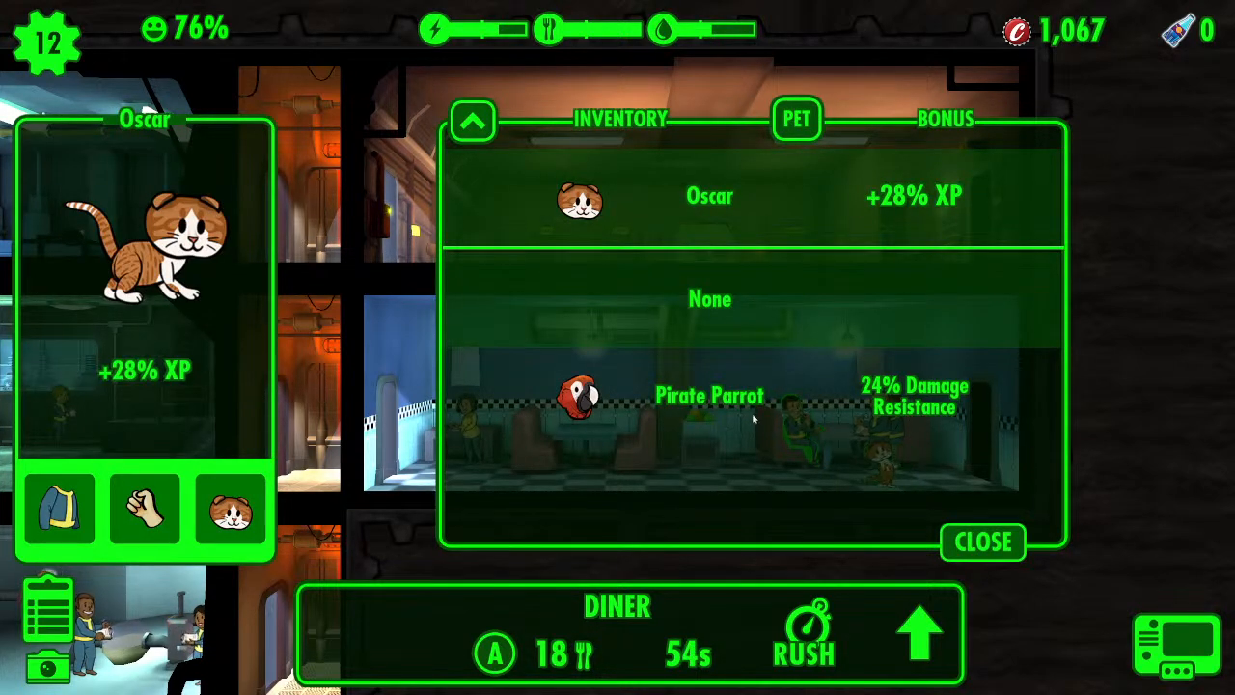
pyautogui.click(726, 399)
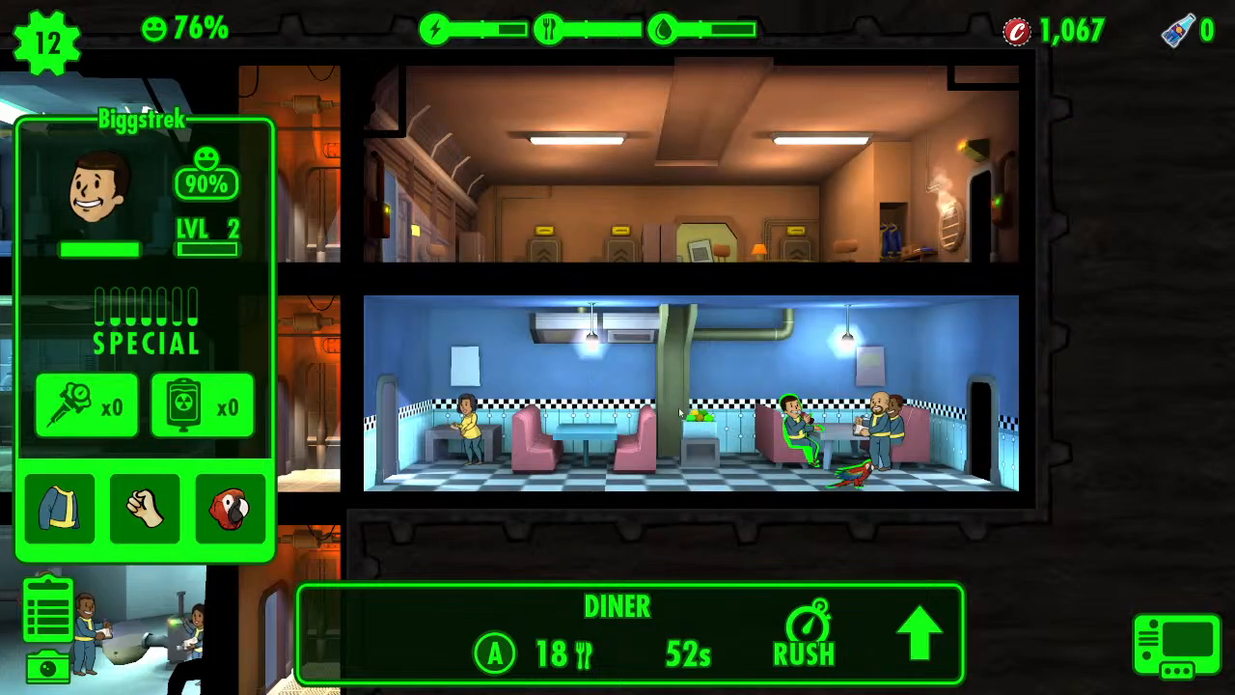
# - Equip the diner dweller who has the parrot with the Sci-Fi Fan Outfit
pyautogui.moveTo(446, 530); pyautogui.dragTo(576, 476)
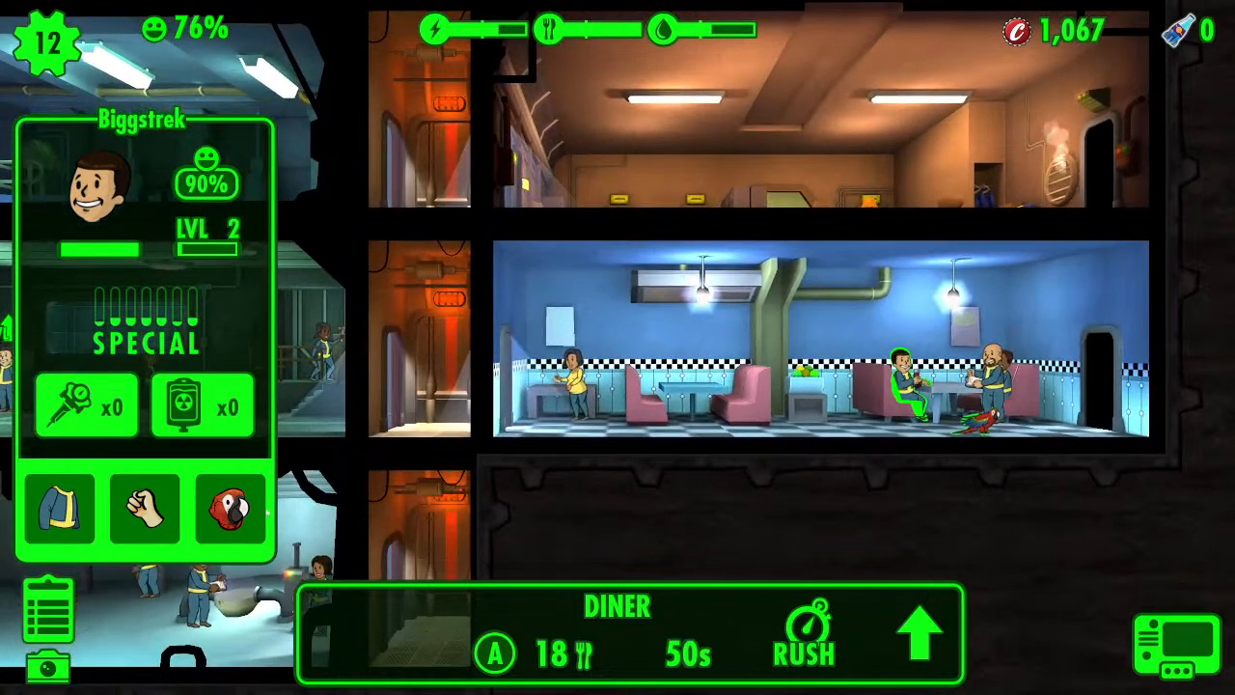
pyautogui.click(59, 509)
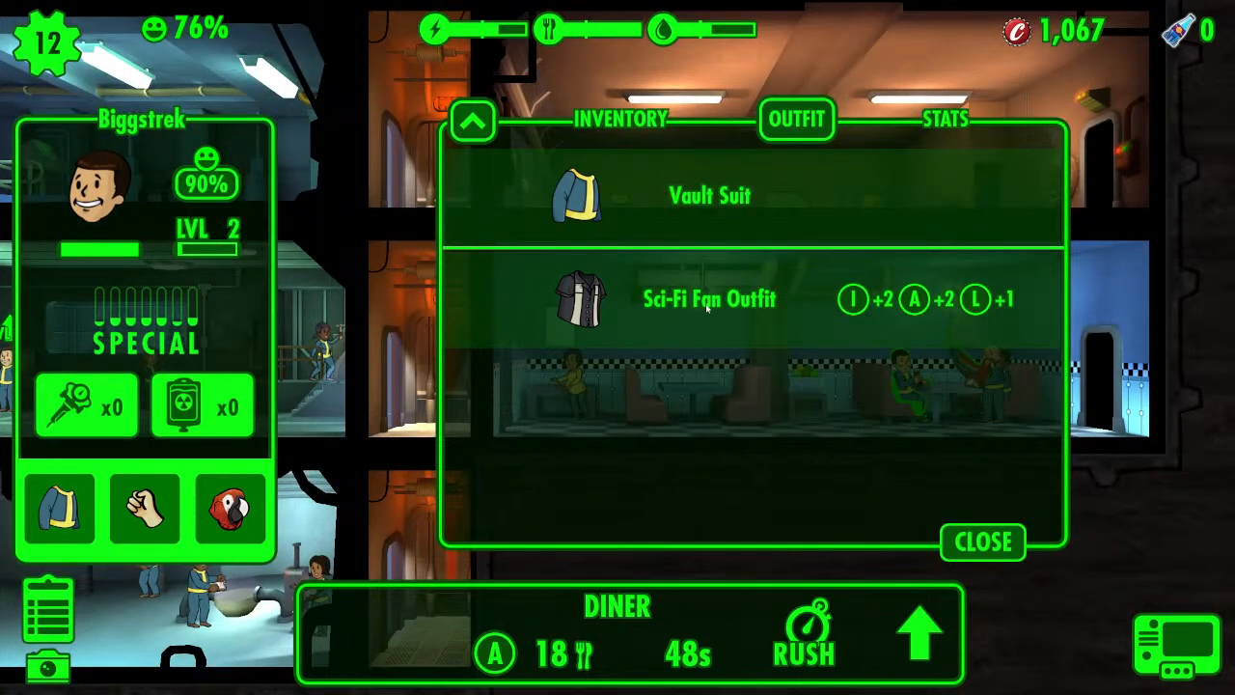
pyautogui.click(707, 304)
pyautogui.moveTo(898, 498); pyautogui.dragTo(813, 490)
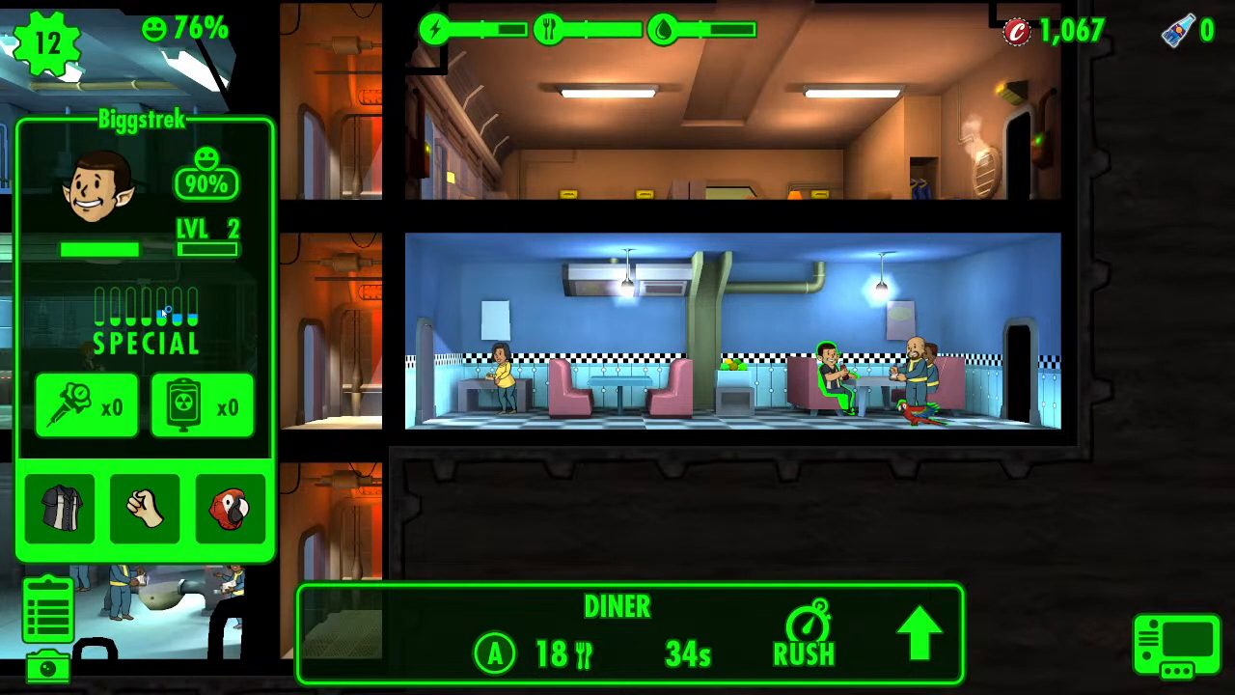
# - Find the gray-haired power generator worker in the dweller list, give her the pet Oscar and close her details
pyautogui.moveTo(693, 546); pyautogui.dragTo(651, 482)
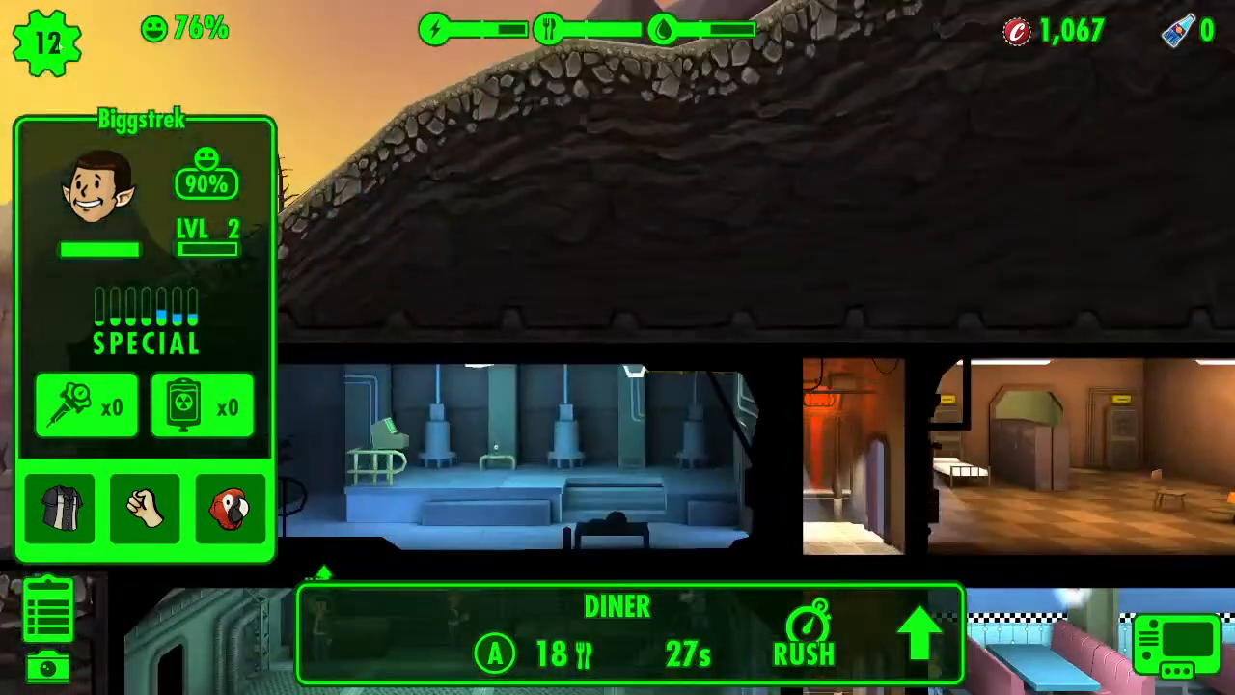
pyautogui.click(60, 44)
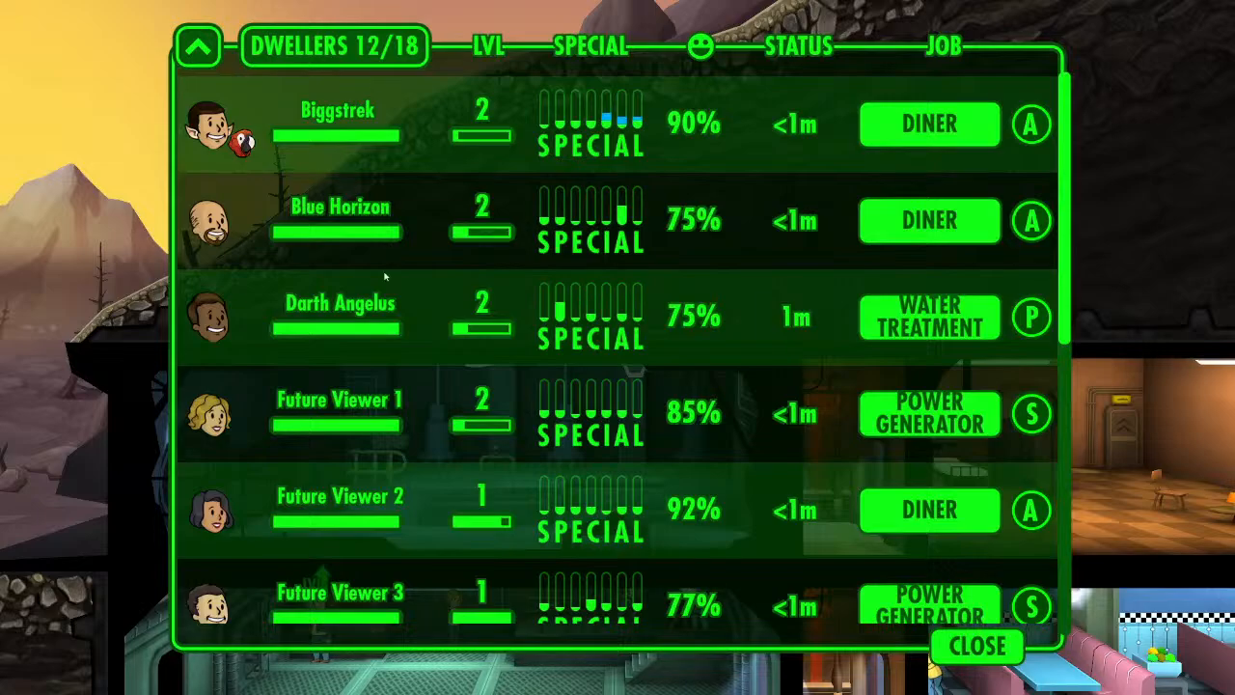
pyautogui.scroll(-2, 384, 277)
pyautogui.scroll(2, 403, 313)
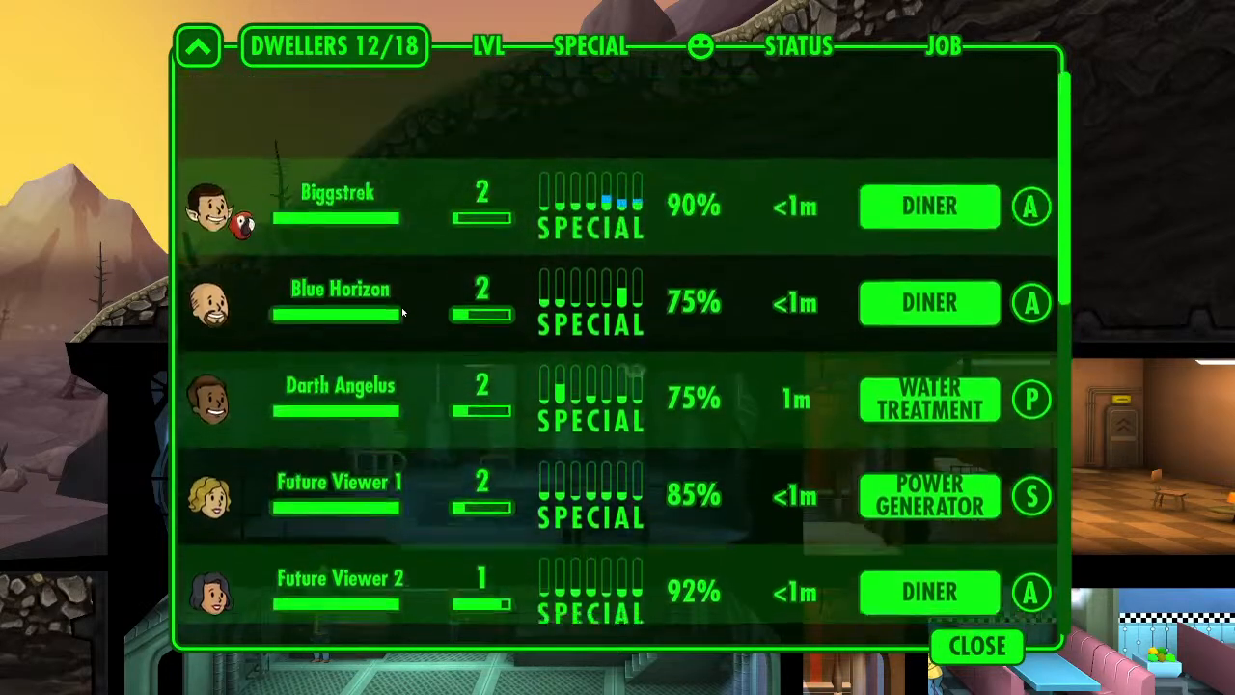
pyautogui.scroll(-6, 410, 311)
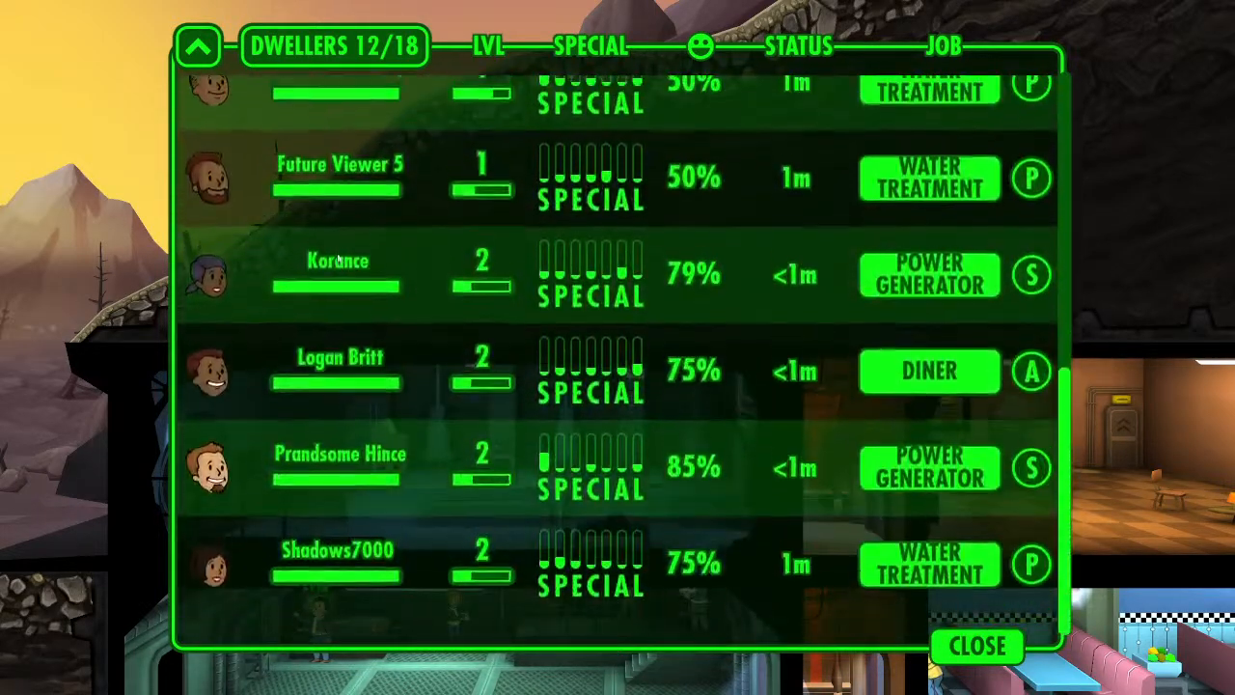
pyautogui.click(445, 280)
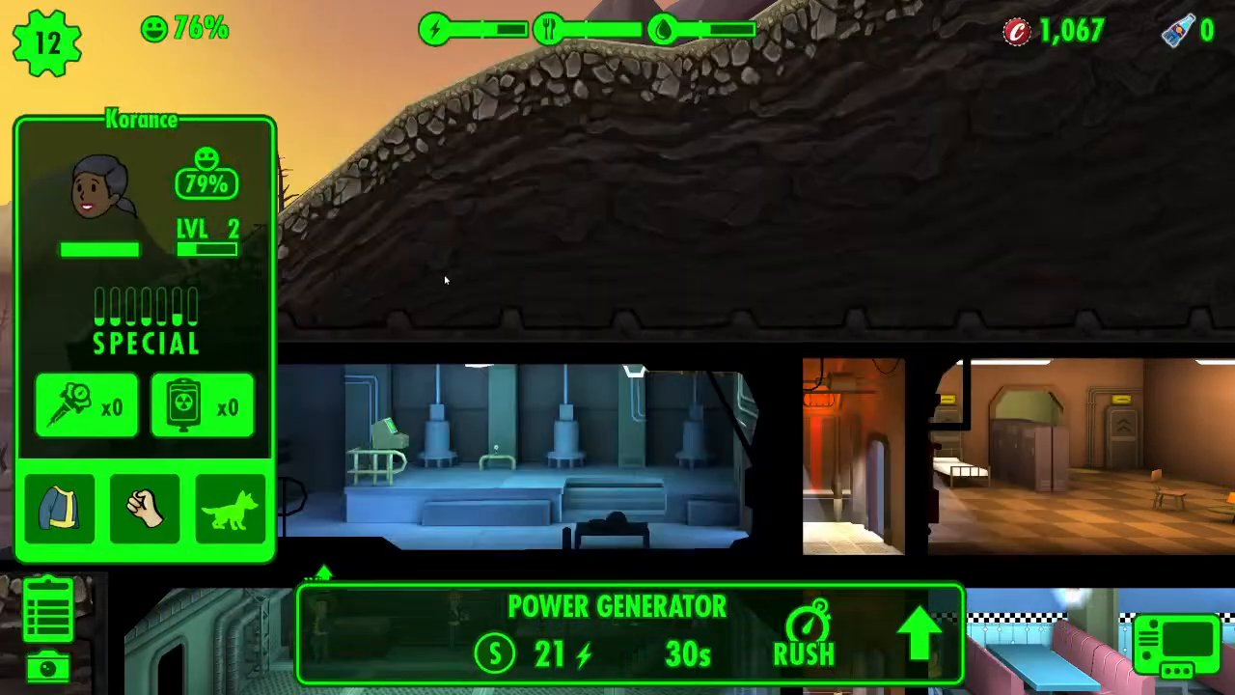
pyautogui.click(237, 518)
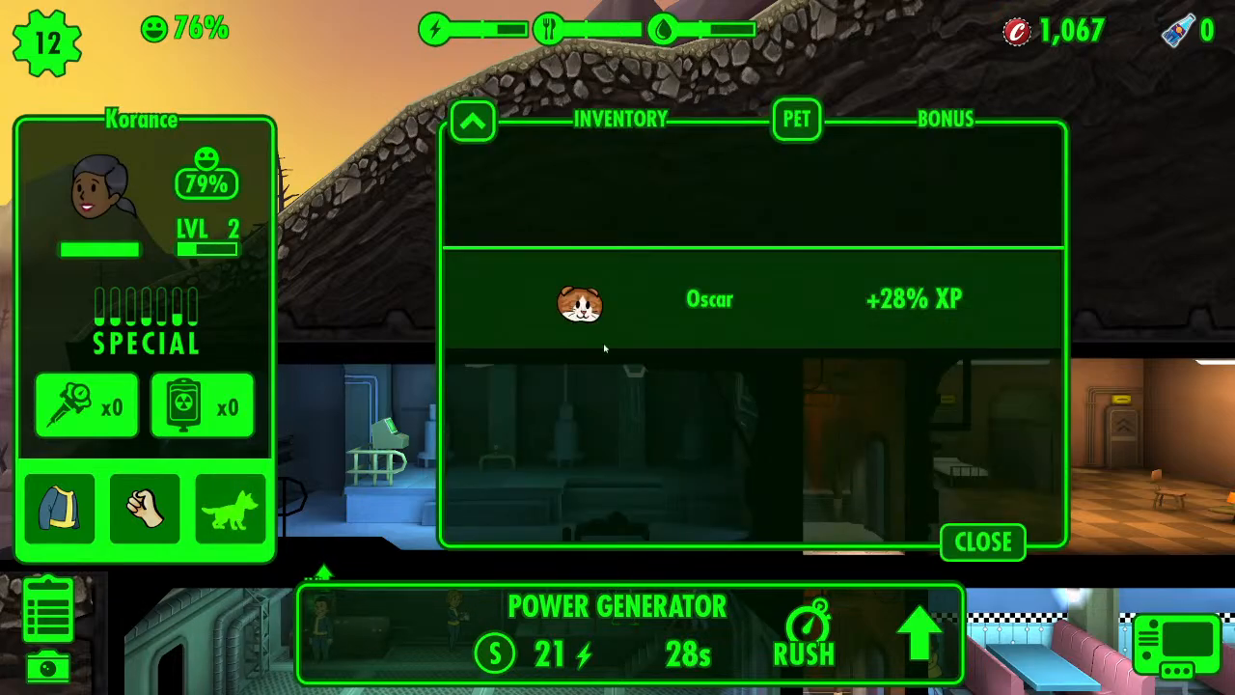
pyautogui.click(710, 305)
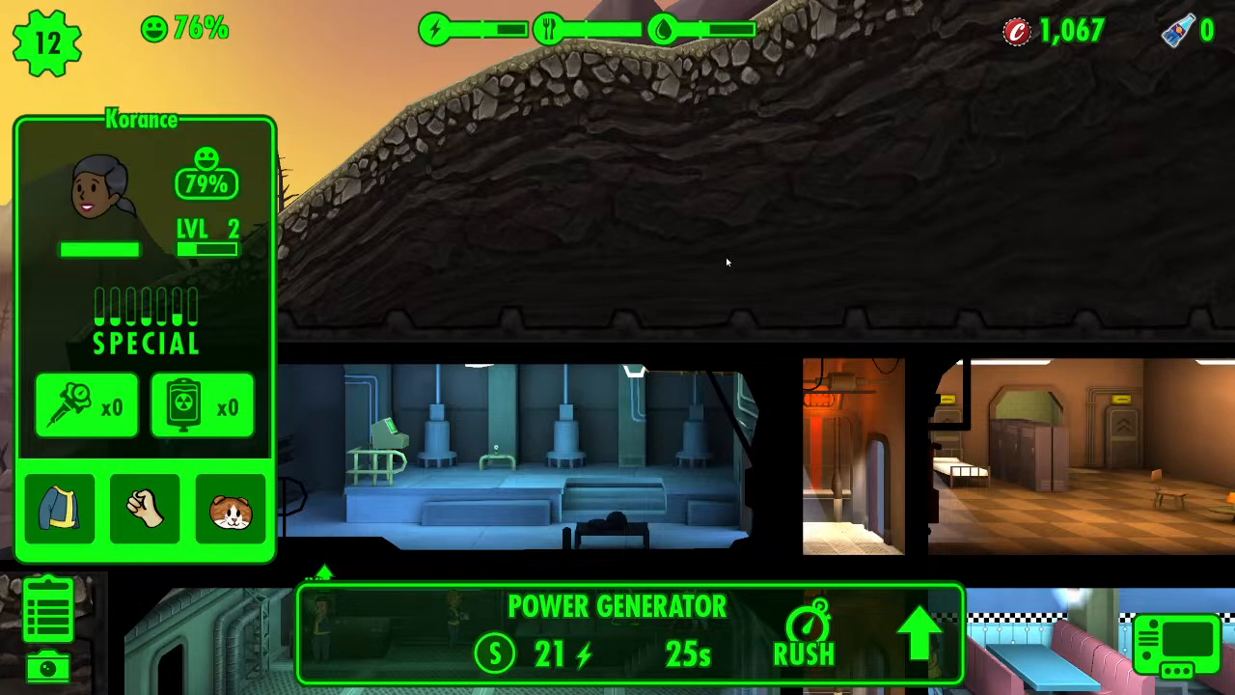
pyautogui.click(726, 261)
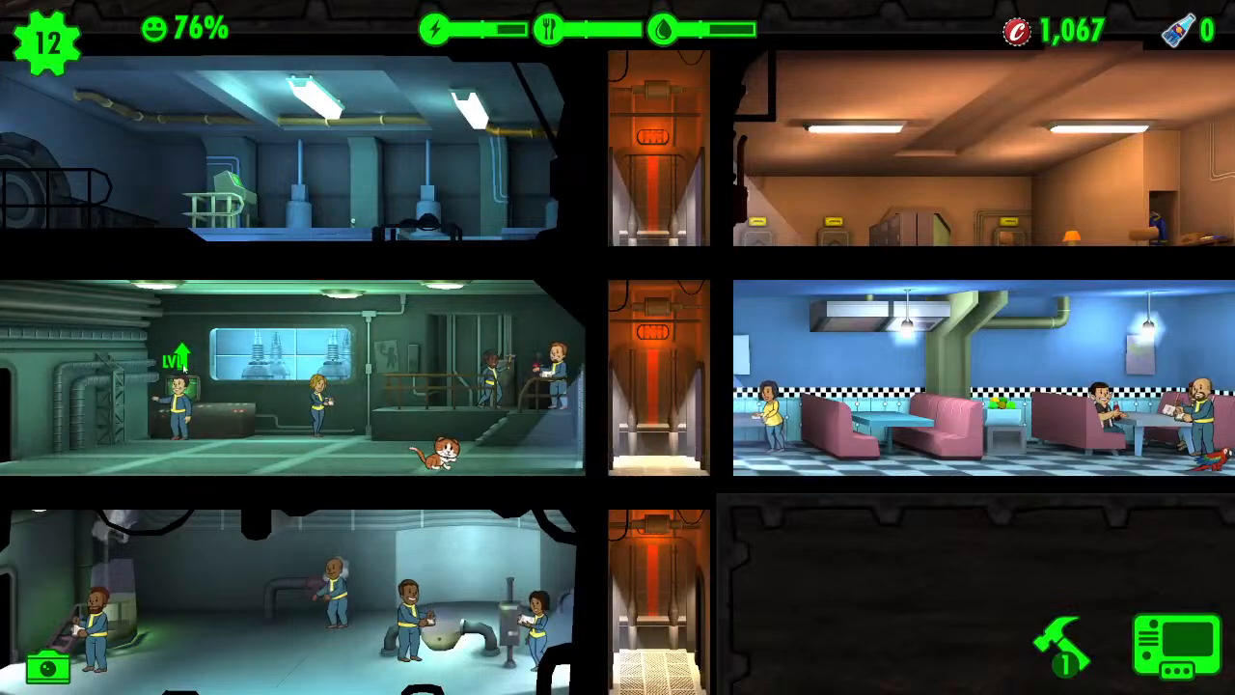
# - Level up the dweller at the far left of the power generator room
pyautogui.click(184, 366)
pyautogui.moveTo(772, 629); pyautogui.dragTo(739, 518)
pyautogui.scroll(-5, 780, 518)
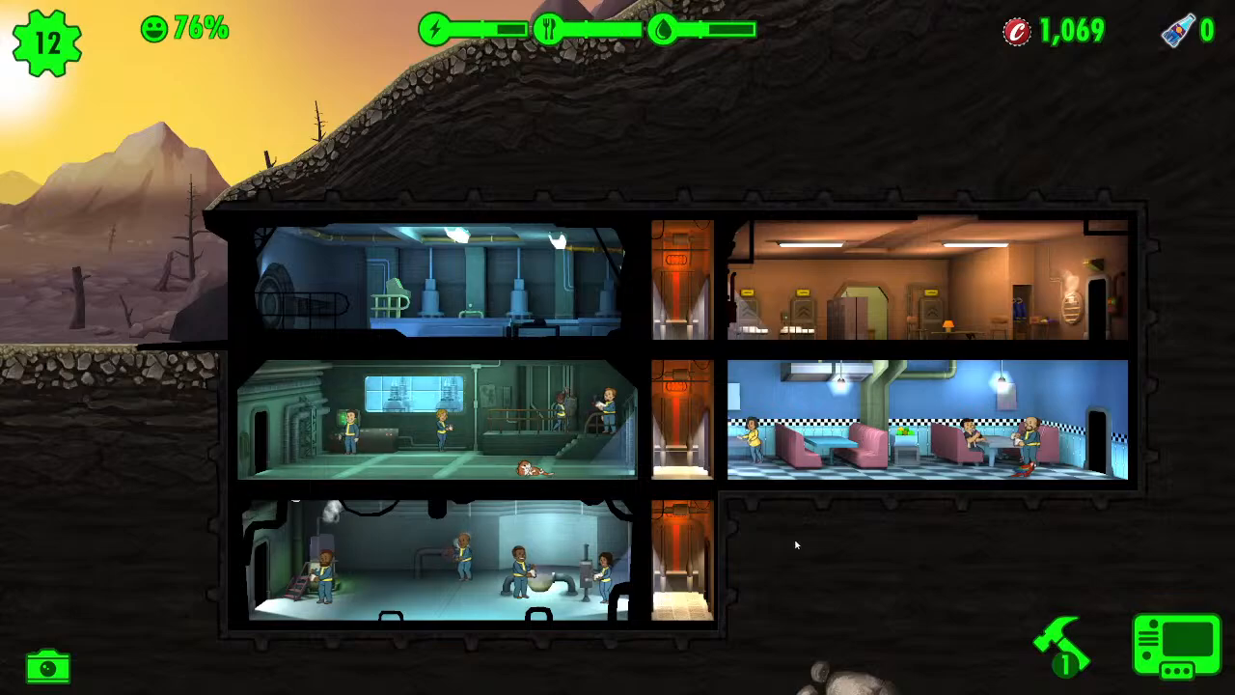
# - Change the parrot owner in the diner into the Vault Suit and back into the Sci-Fi Fan Outfit
pyautogui.doubleClick(1005, 472)
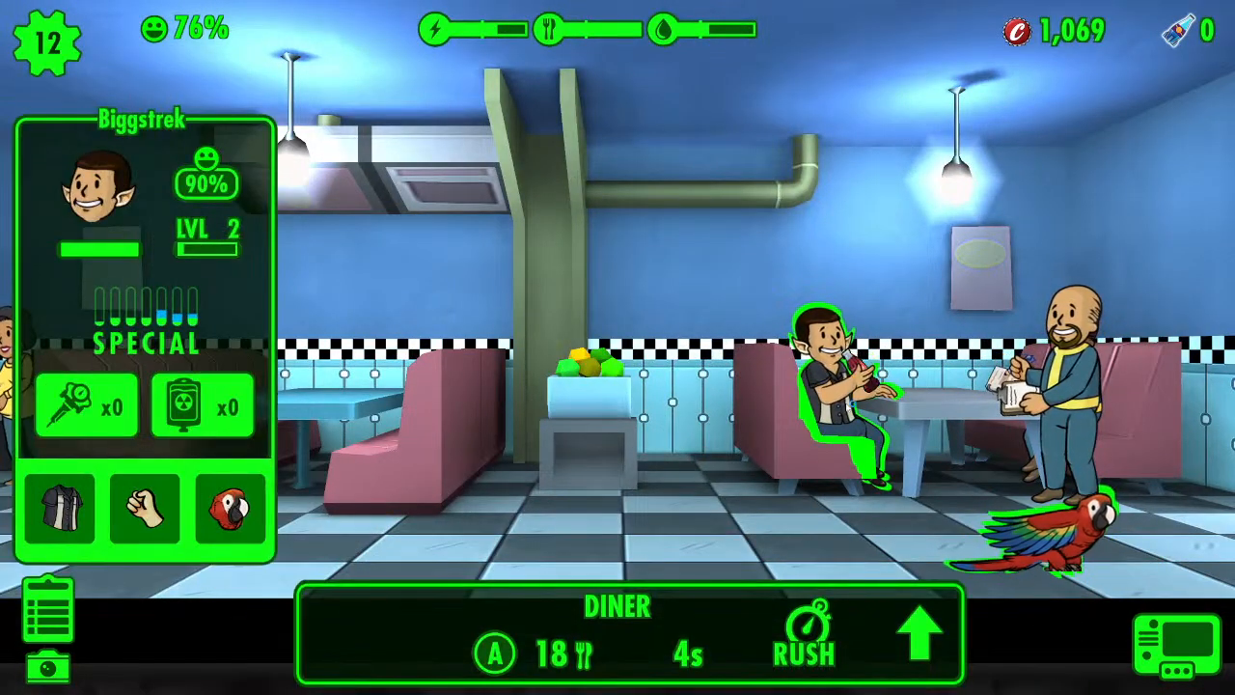
pyautogui.click(60, 508)
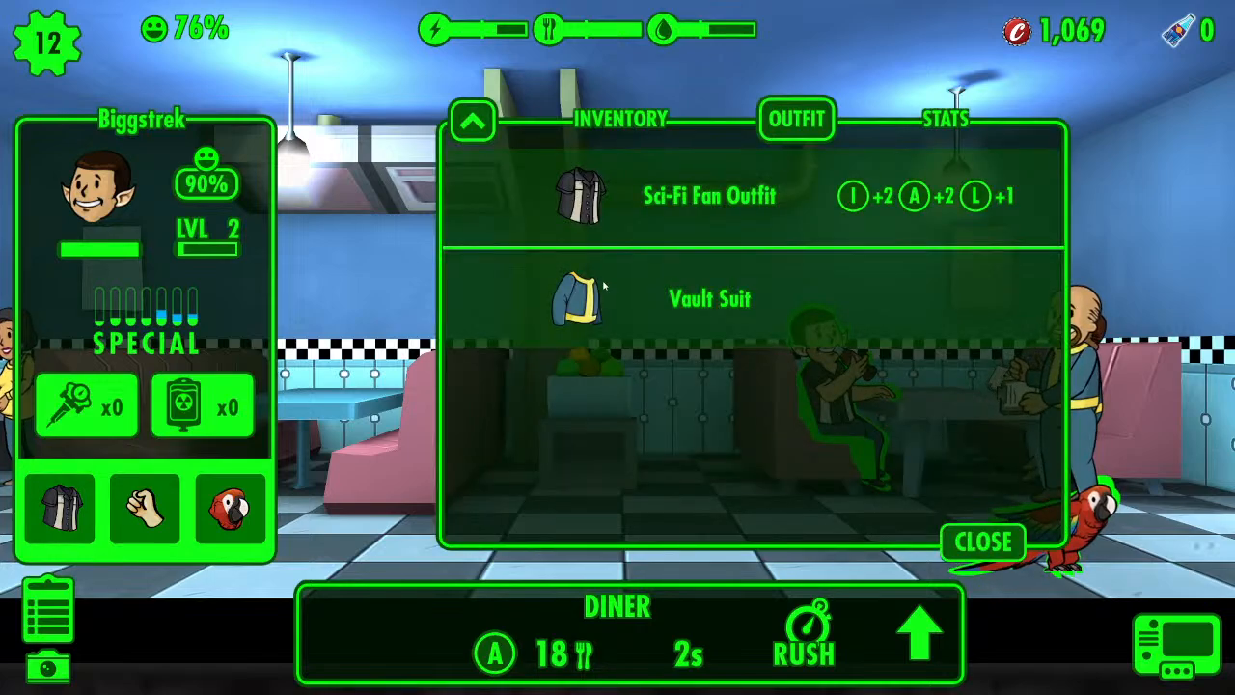
pyautogui.click(696, 301)
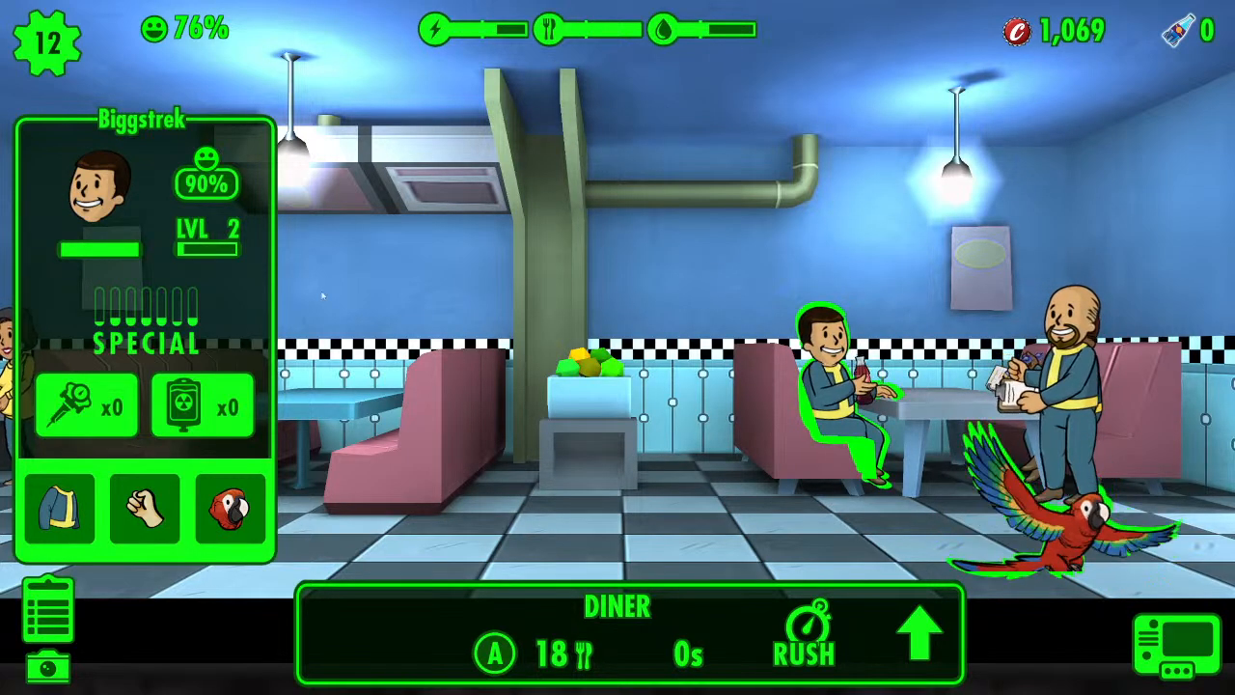
pyautogui.click(60, 508)
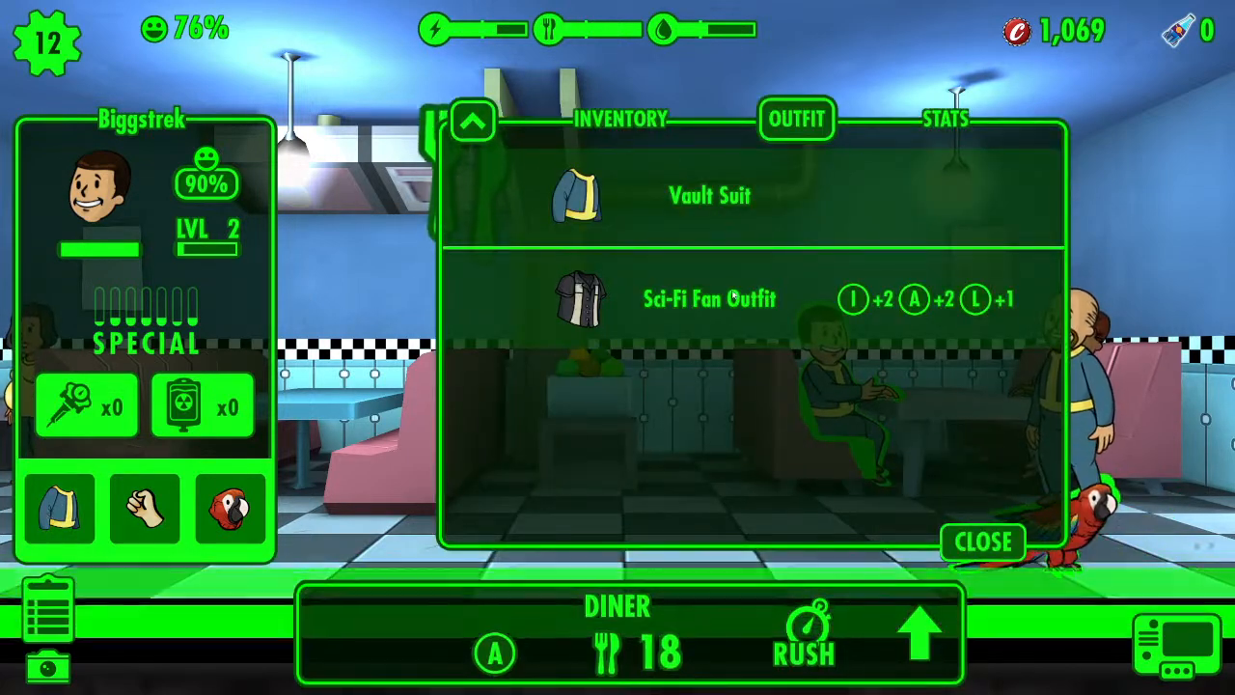
pyautogui.click(675, 297)
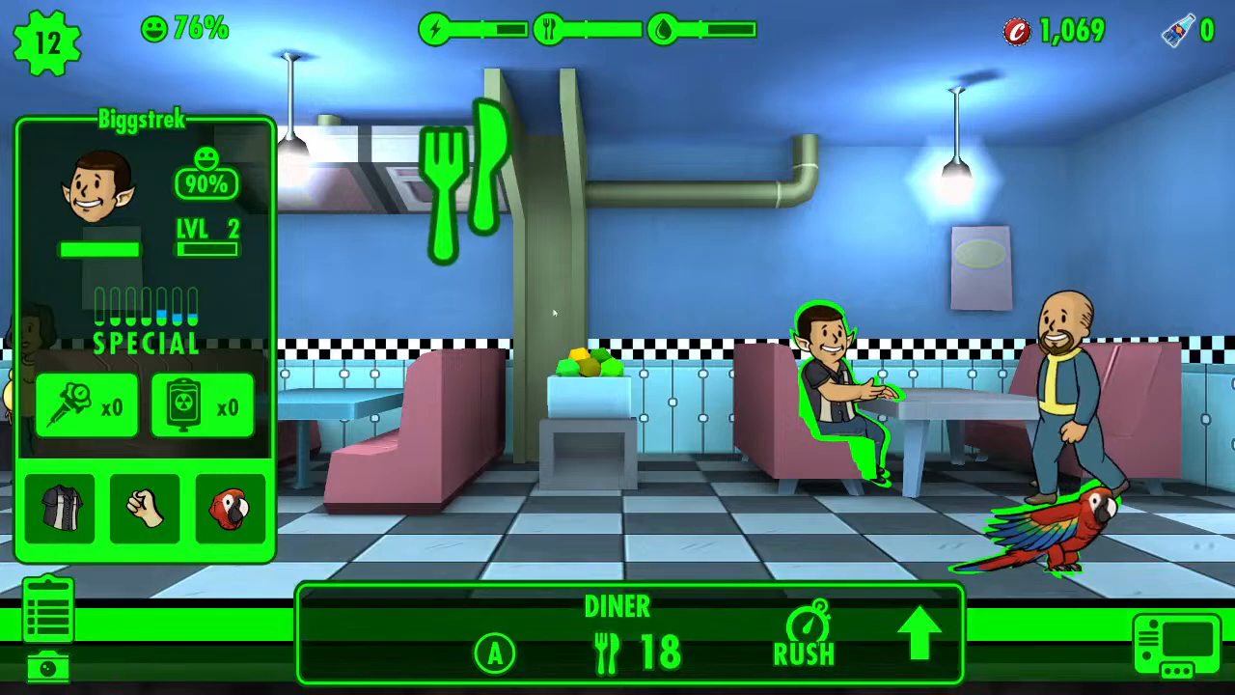
# - Collect the finished food from the diner
pyautogui.click(496, 207)
pyautogui.scroll(-5, 492, 490)
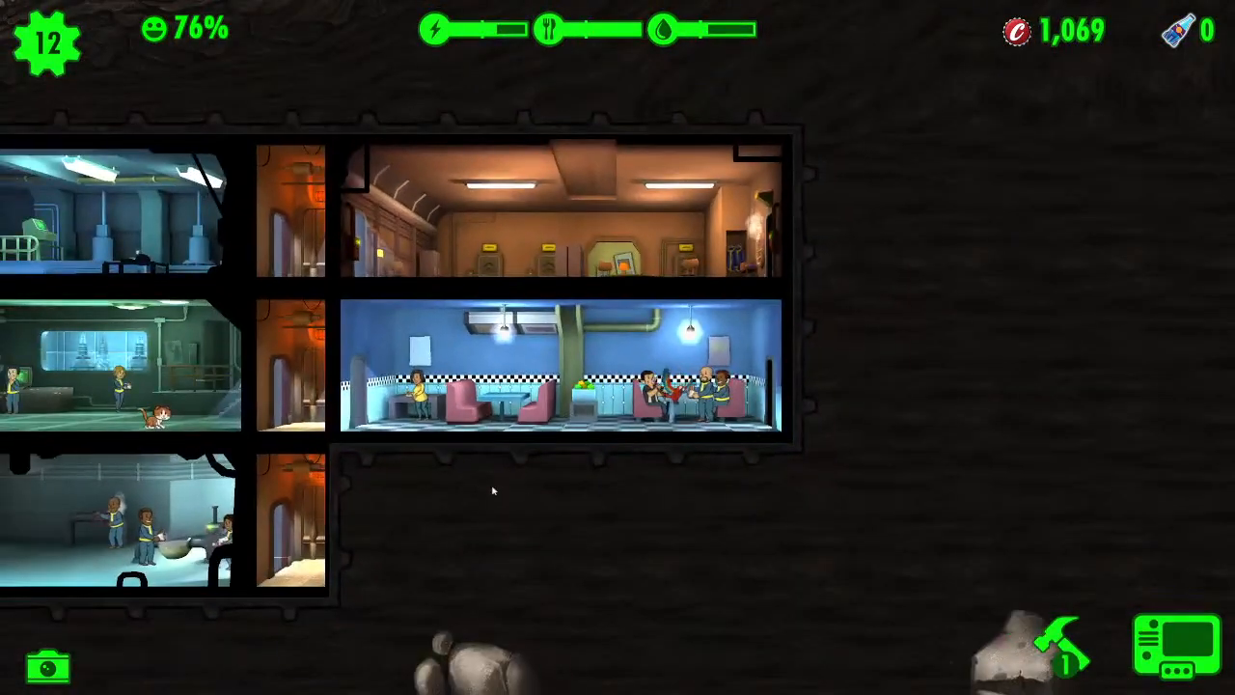
pyautogui.moveTo(492, 491); pyautogui.dragTo(788, 490)
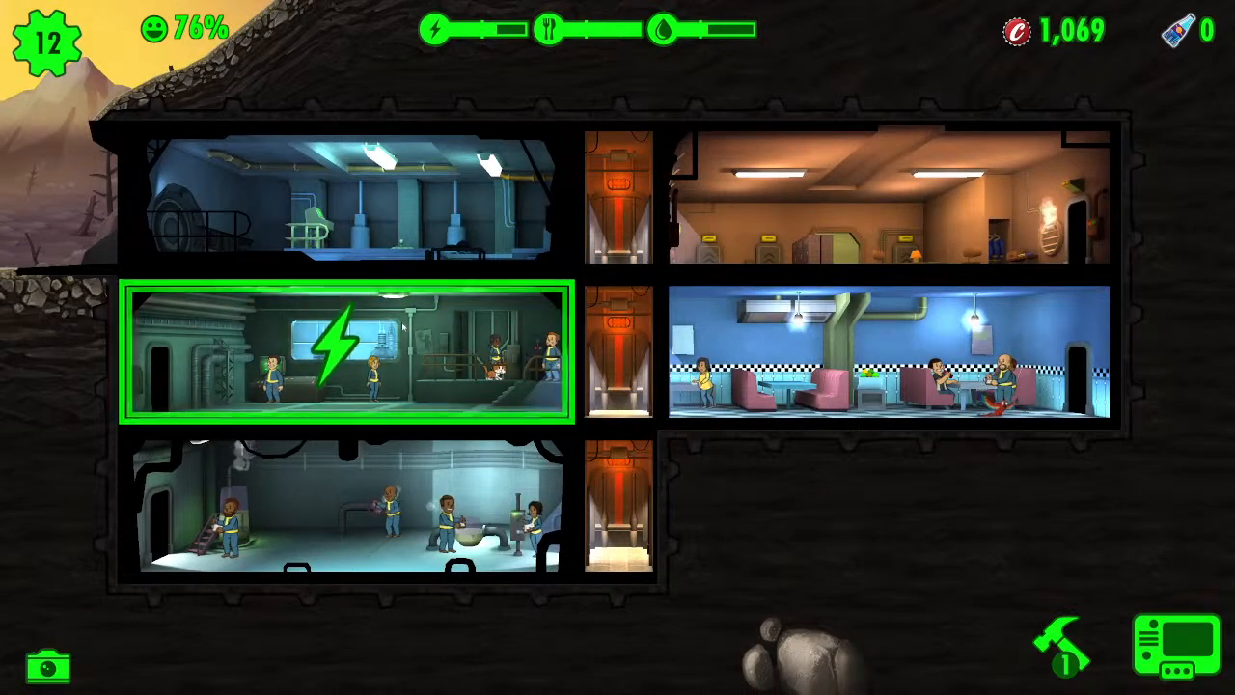
# - Level up the dweller in yellow at the diner's far left and collect the finished water from the water treatment room
pyautogui.moveTo(836, 480); pyautogui.dragTo(864, 481)
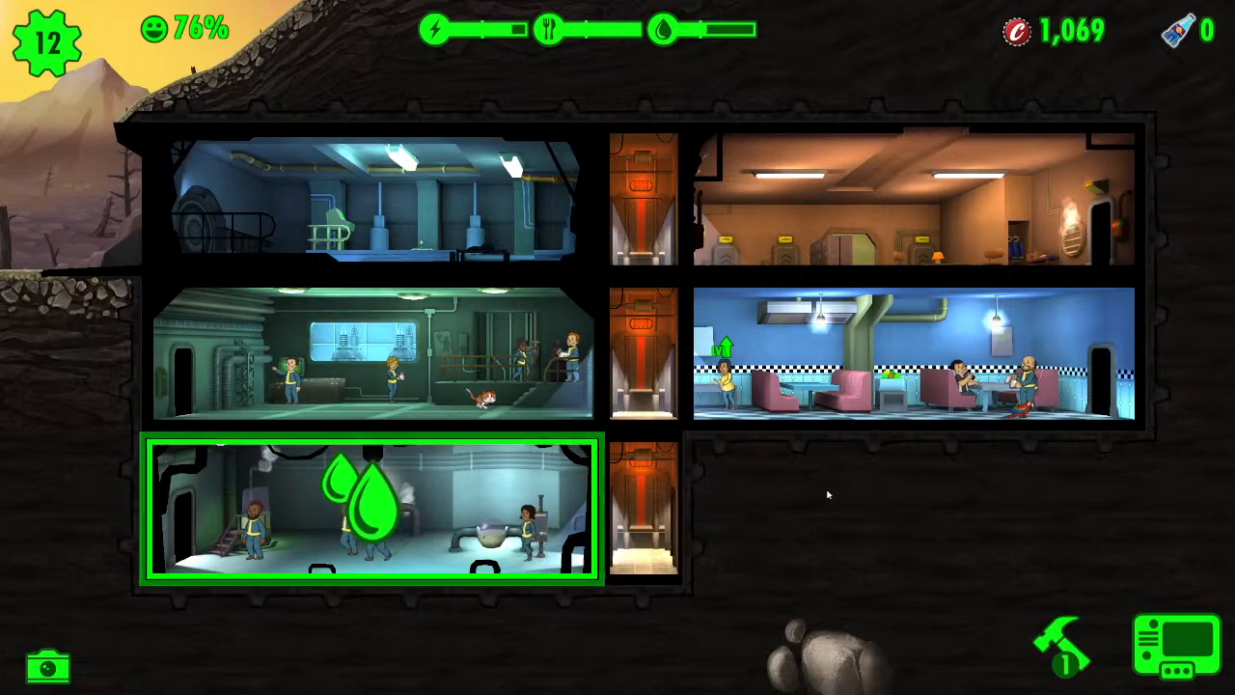
pyautogui.click(726, 371)
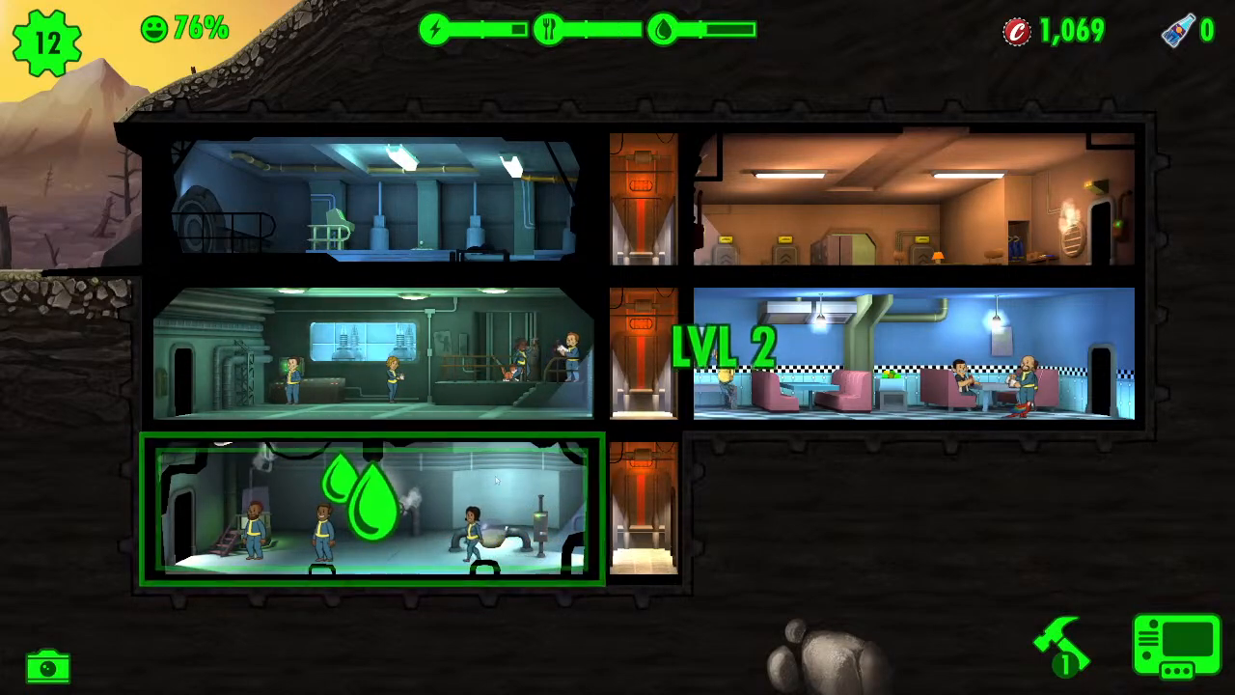
pyautogui.click(368, 504)
# - Save the vault and exit the game through its settings
pyautogui.moveTo(1138, 453); pyautogui.dragTo(1191, 213)
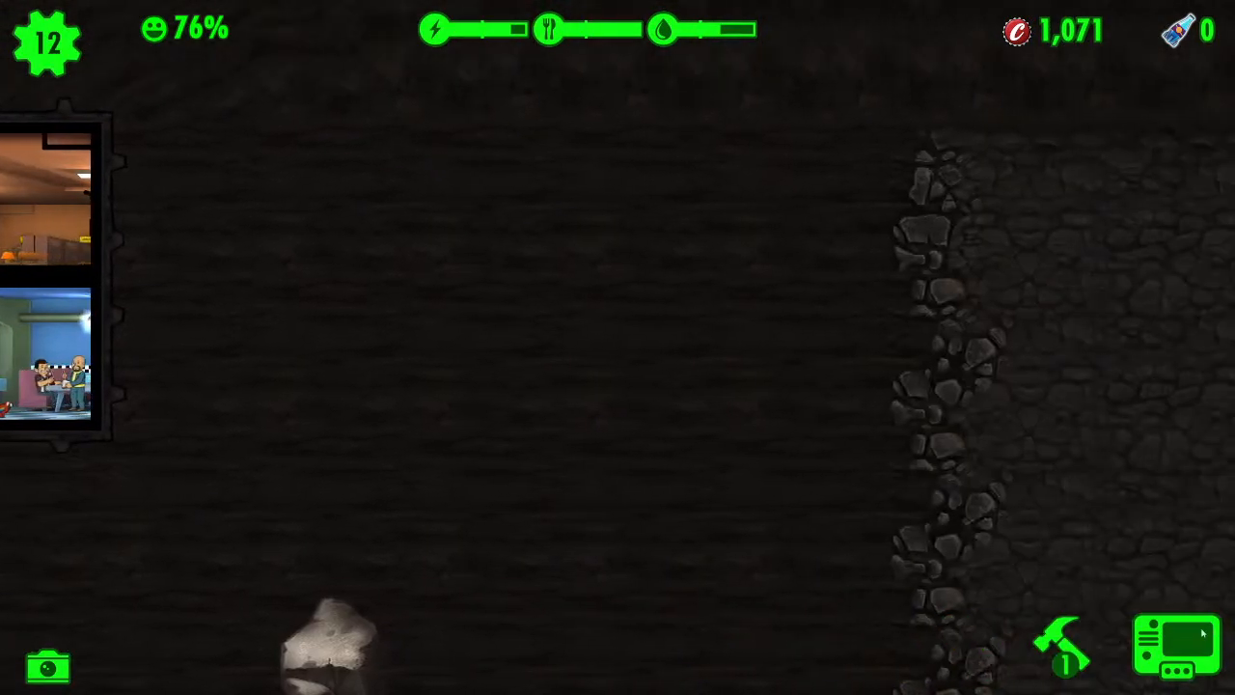
pyautogui.click(1199, 635)
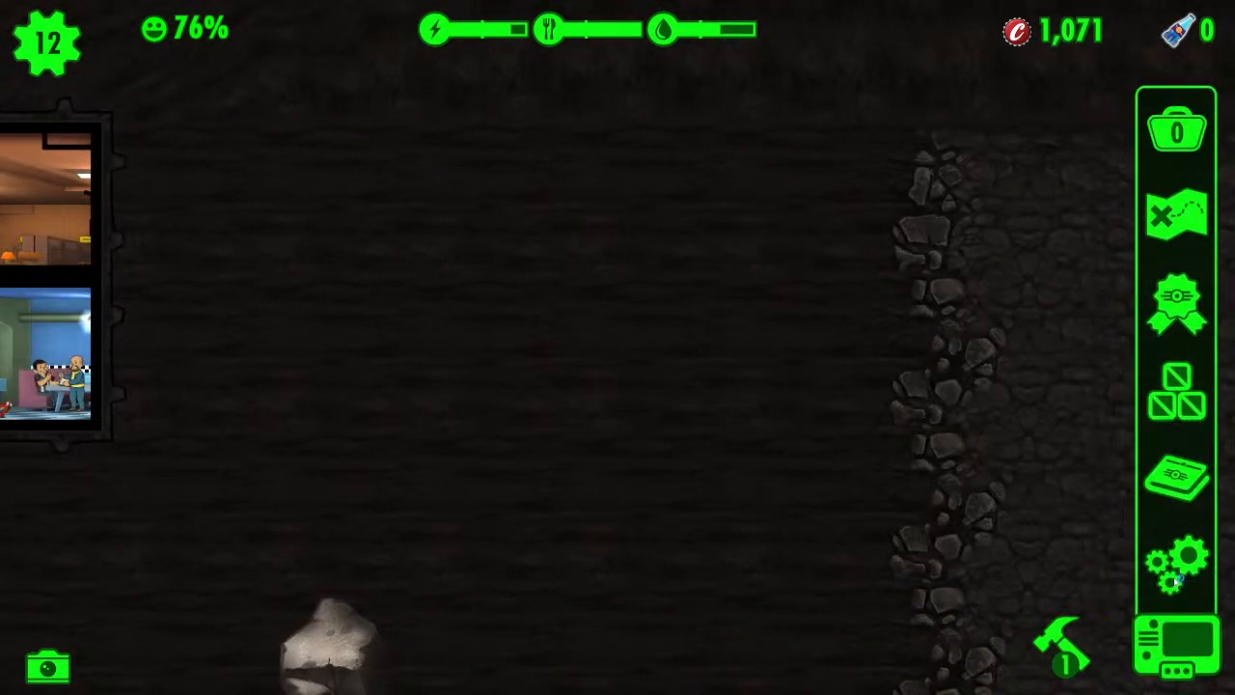
pyautogui.click(1175, 573)
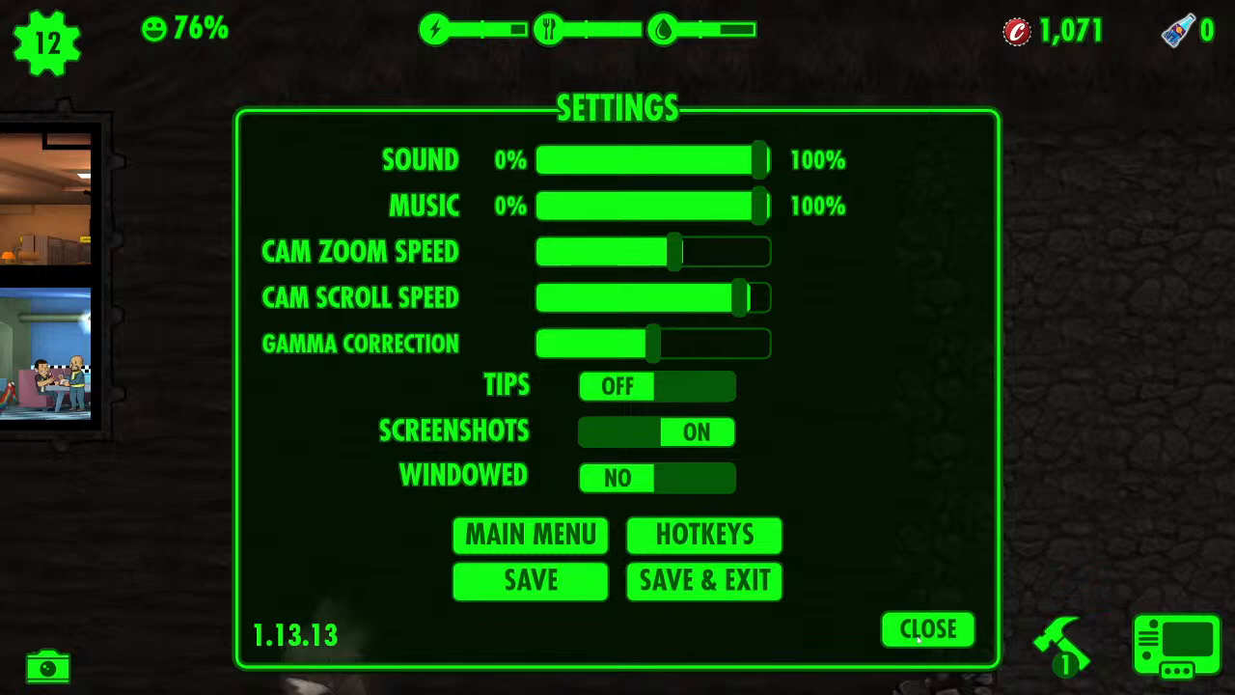
pyautogui.click(707, 583)
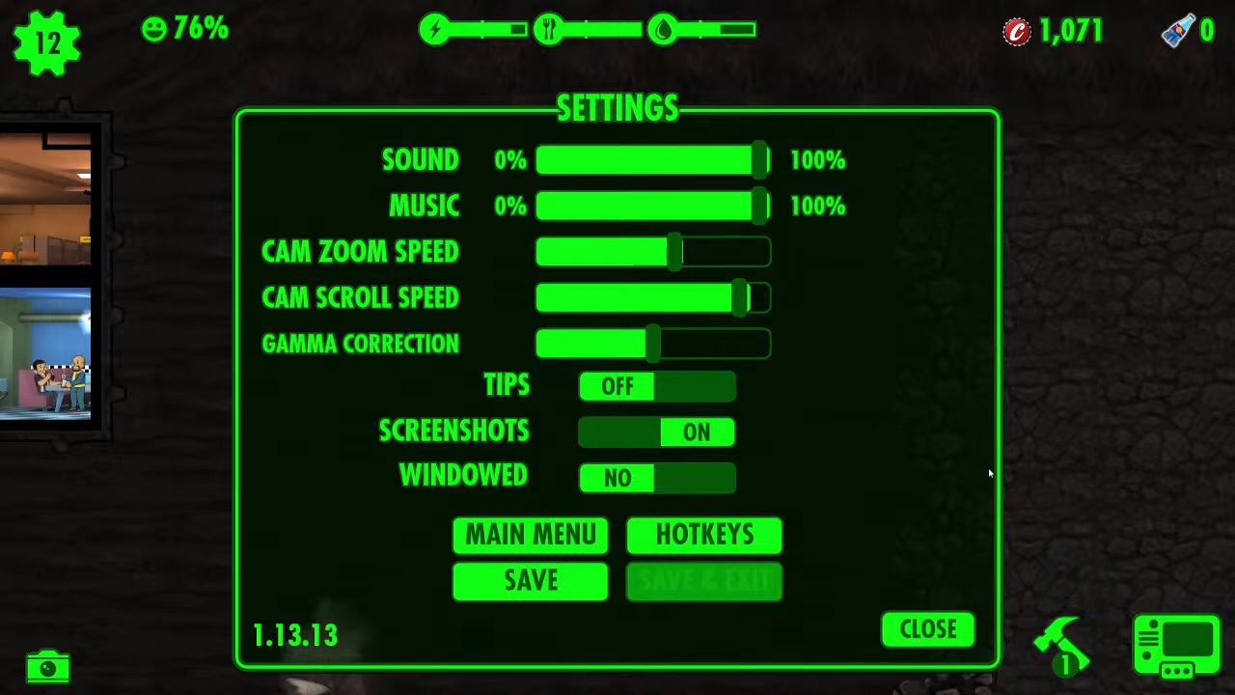